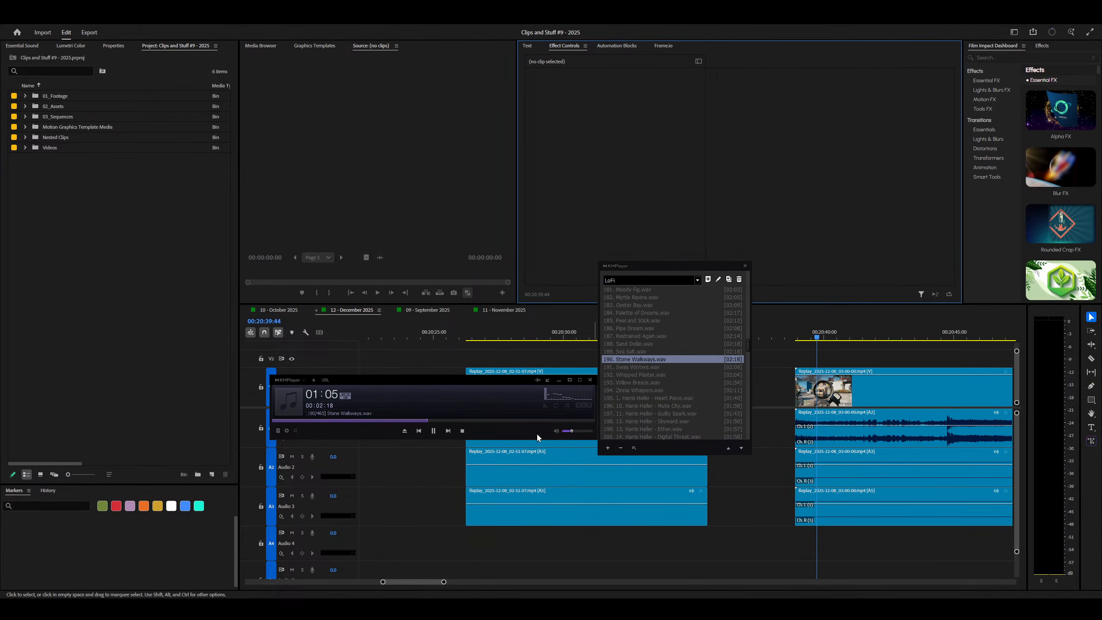
click(737, 474)
key(Delete)
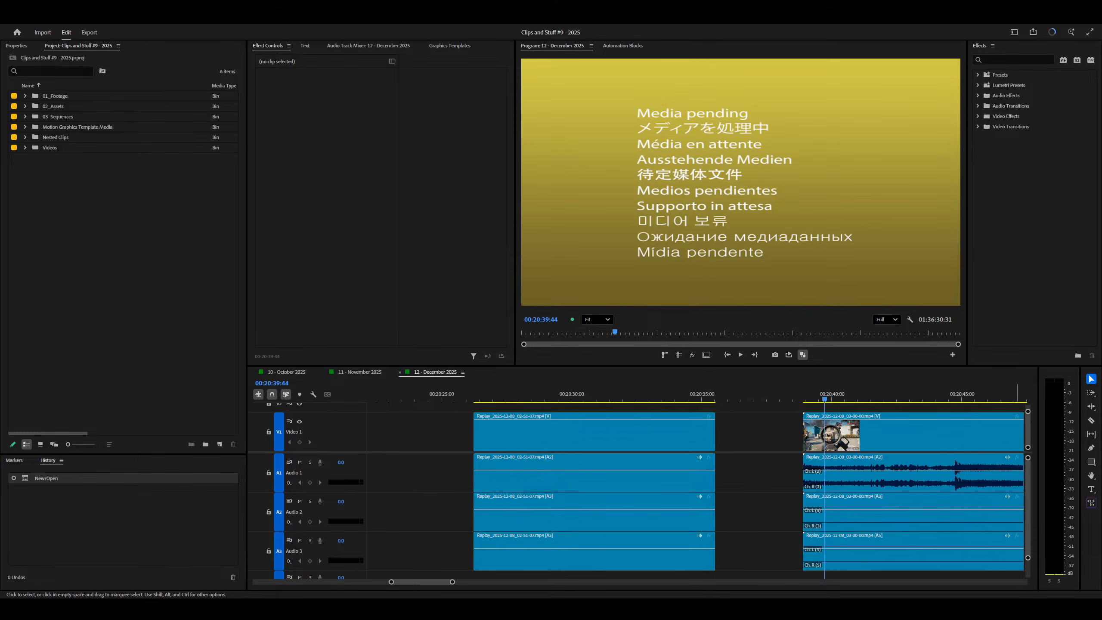
click(264, 608)
click(265, 608)
Step: Move the playhead to 00:20:48:04 within the Replay_2025-12-08_03-00-00.mp4 clip on the timeline
click(783, 421)
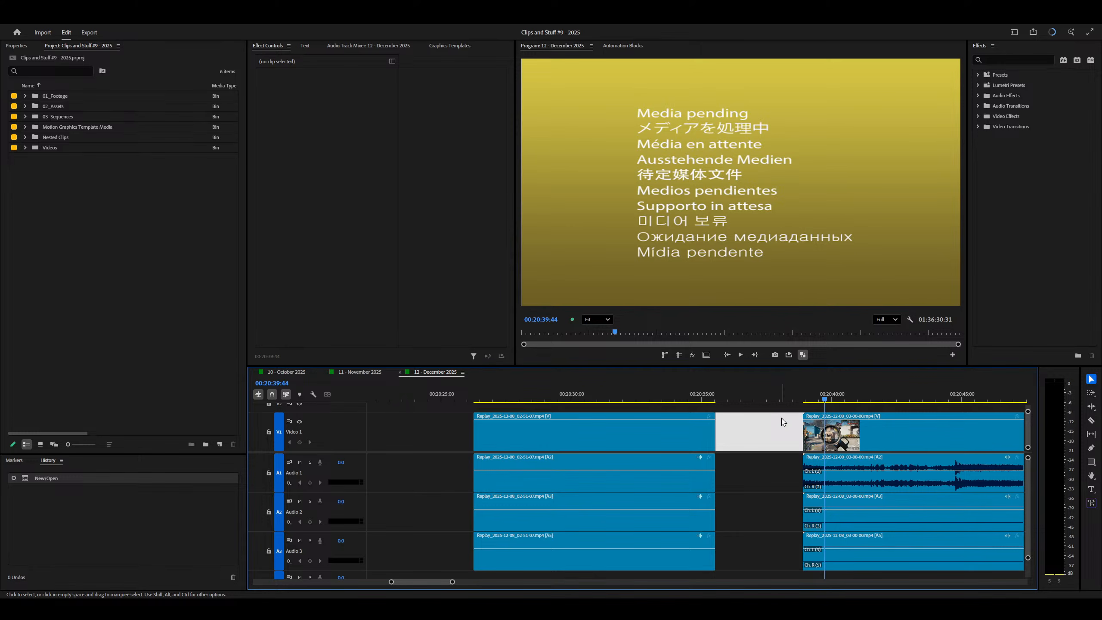
click(783, 421)
key(minus)
key(minus)
key(minus)
key(minus)
right_click(719, 444)
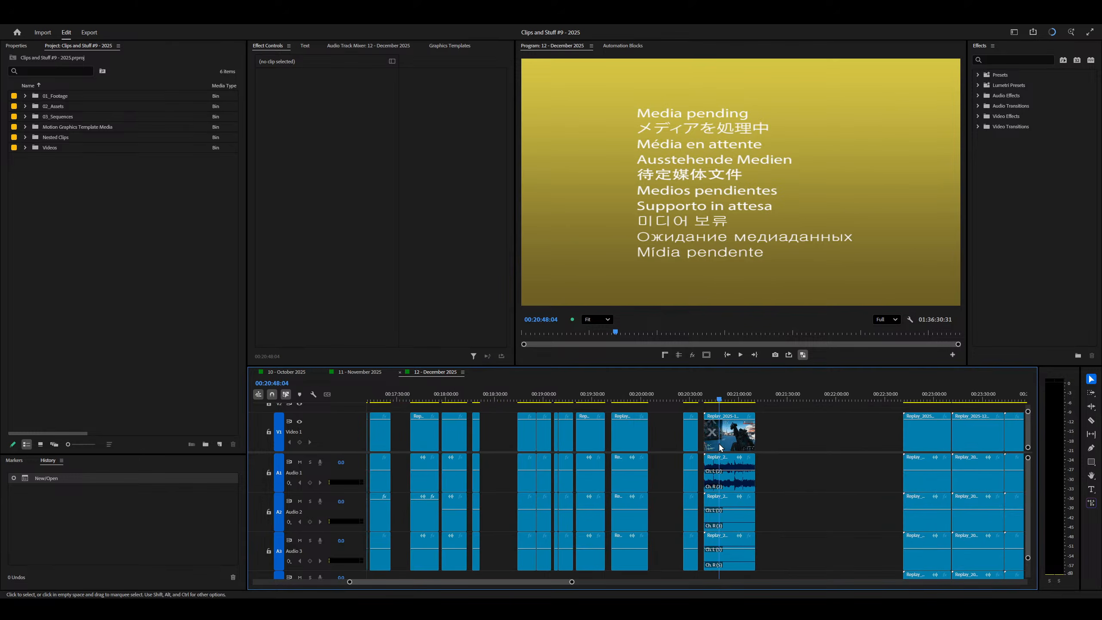
key(equal)
key(equal)
key(equal)
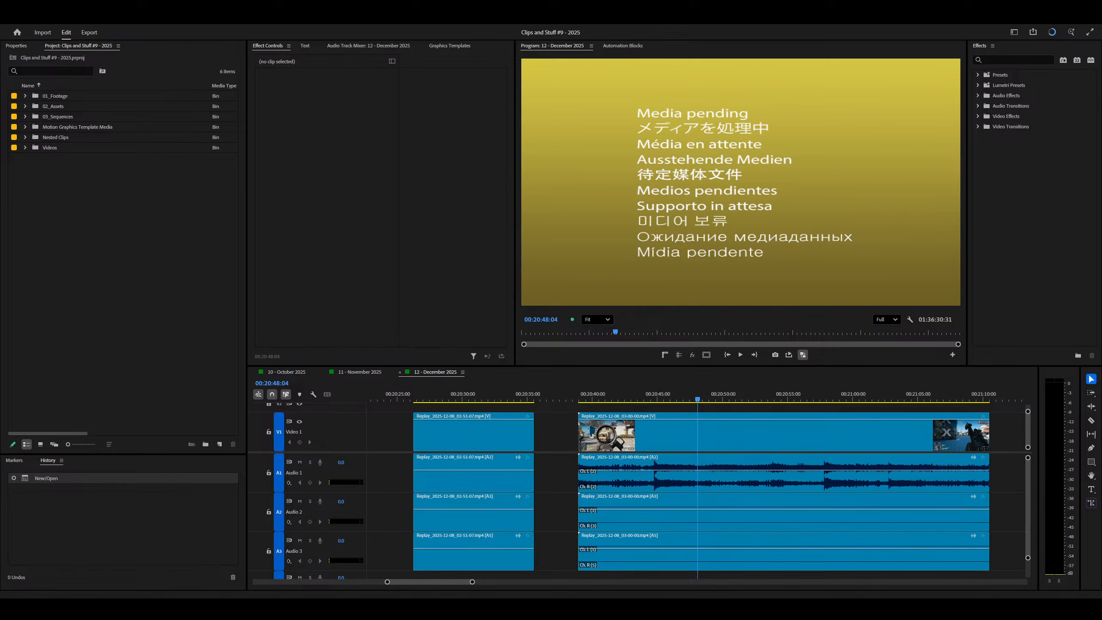
Step: Examine the quick export settings and preset of the 12 - December 2025 sequence without exporting
click(764, 442)
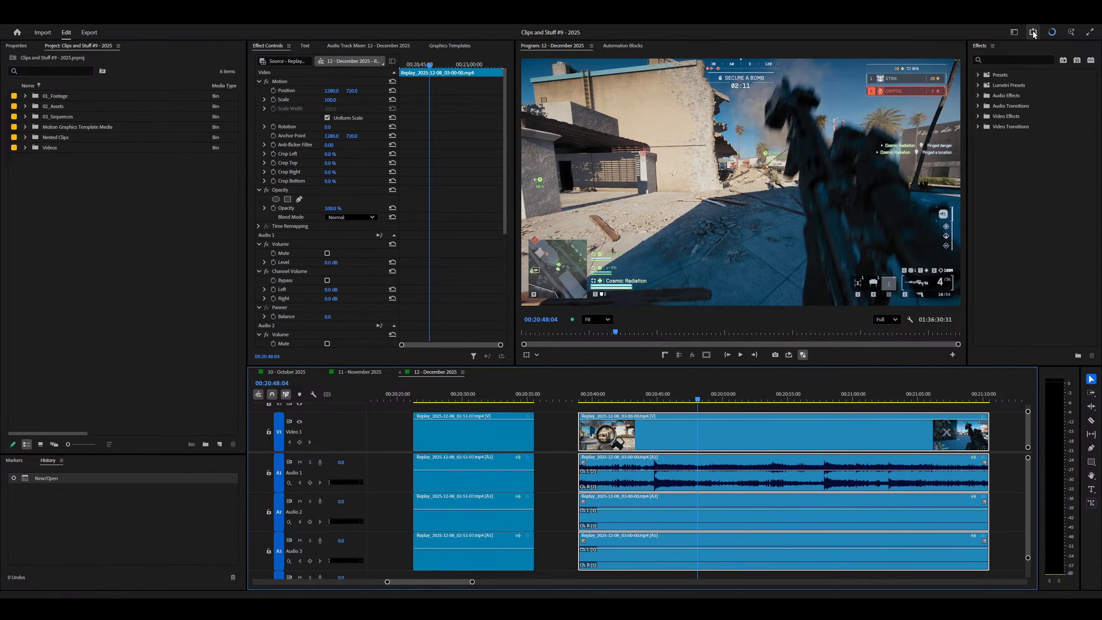
click(988, 96)
click(1033, 32)
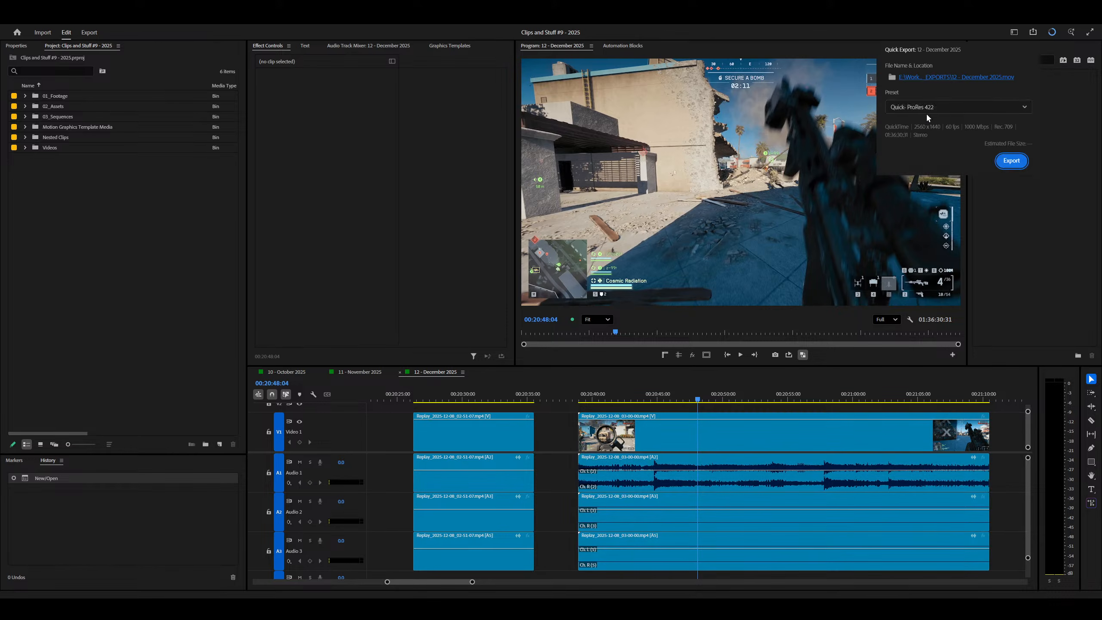
click(929, 108)
click(1070, 147)
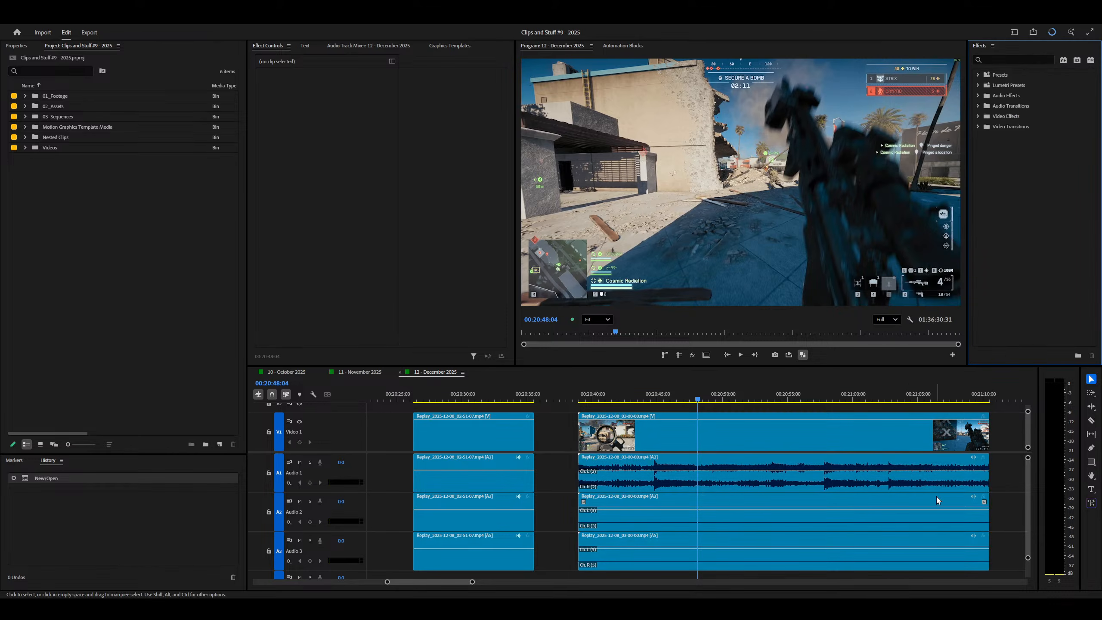
Step: Select the Replay_2025-12-08_03-00-00.mp4 clip under the playhead together with its linked audio
click(812, 443)
key(minus)
key(minus)
key(minus)
key(minus)
key(minus)
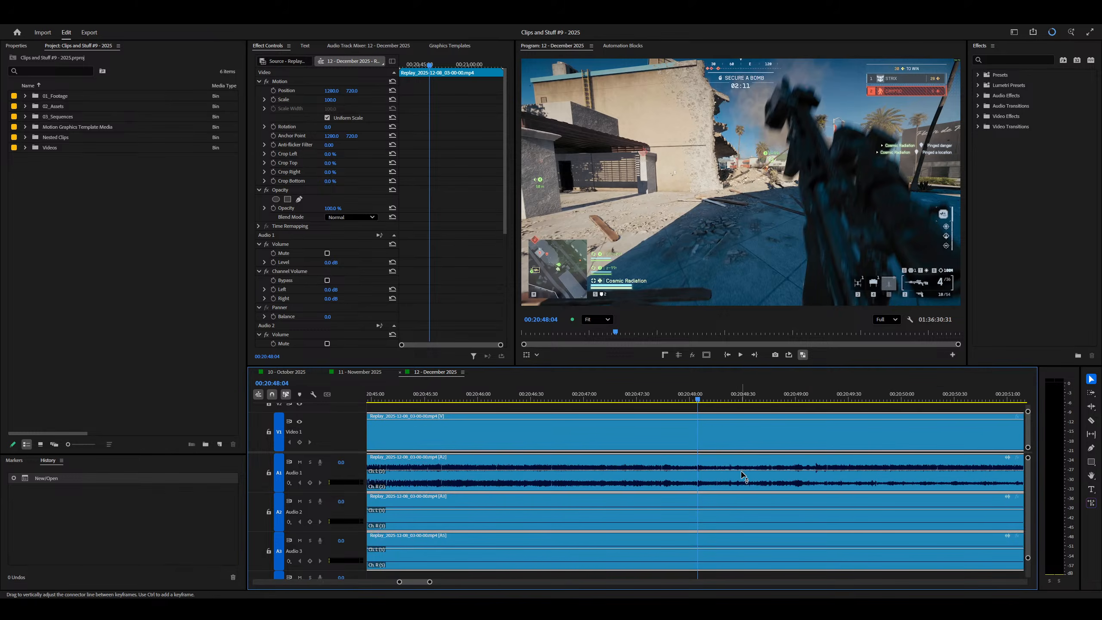
key(equal)
key(equal)
key(equal)
key(equal)
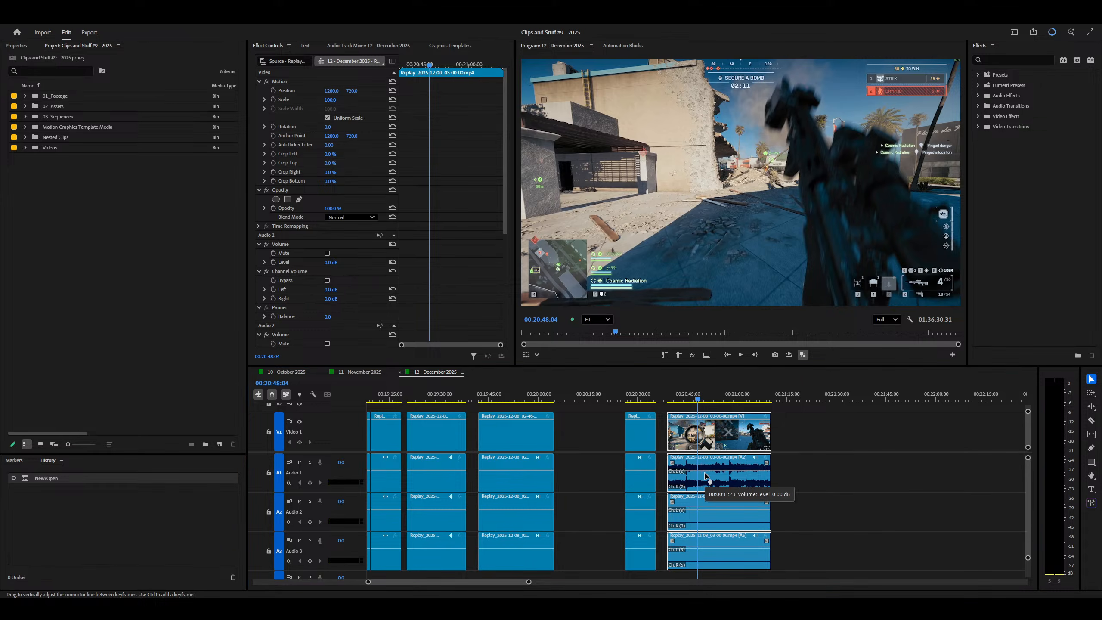
Step: Open the Quick export (422) user command in the Excalibur settings and browse to 02_EXPORTS for its output folder
click(296, 33)
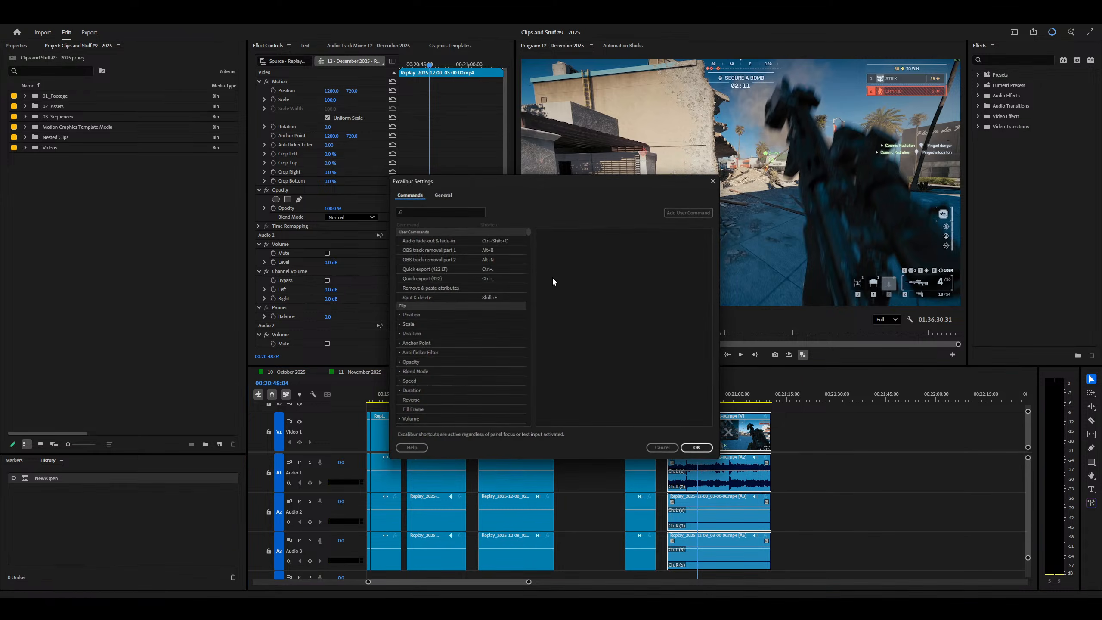
click(443, 279)
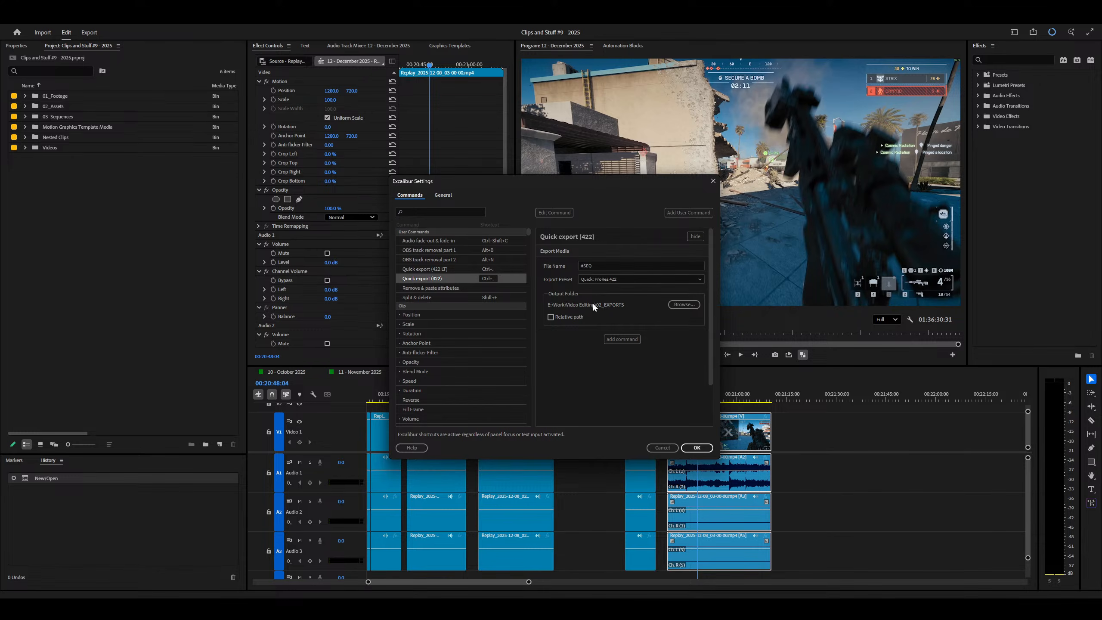
click(683, 304)
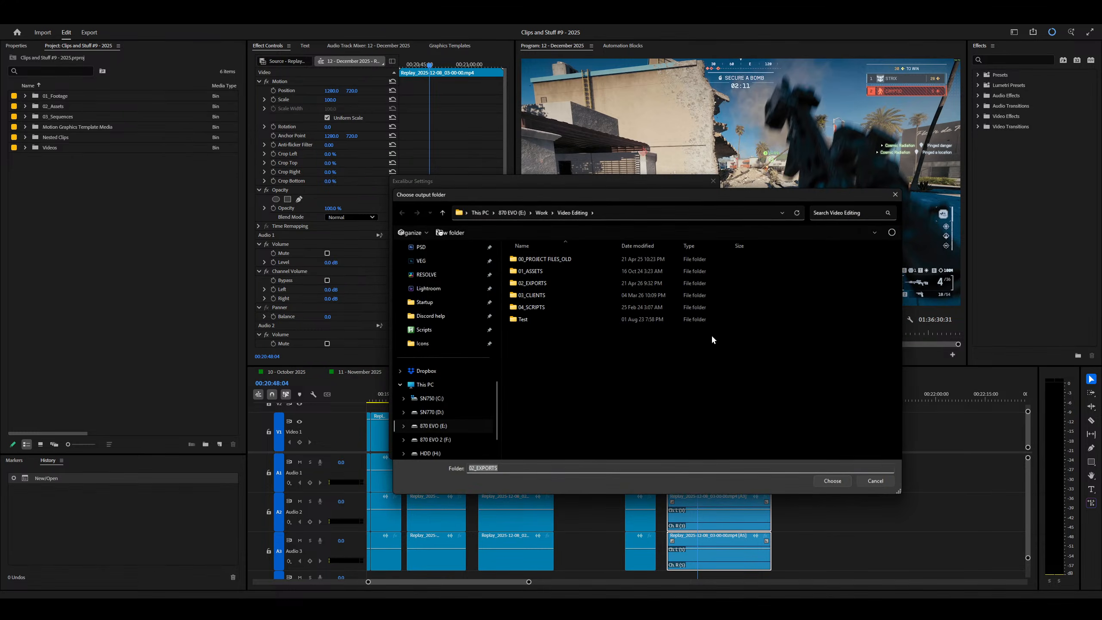
right_click(632, 334)
click(593, 342)
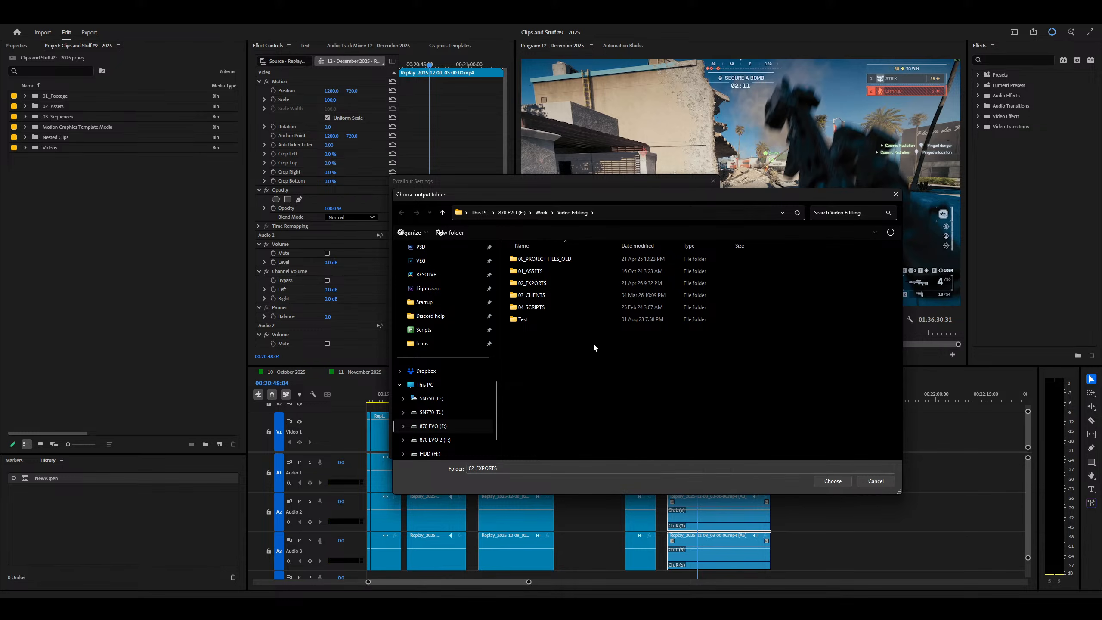
double_click(556, 283)
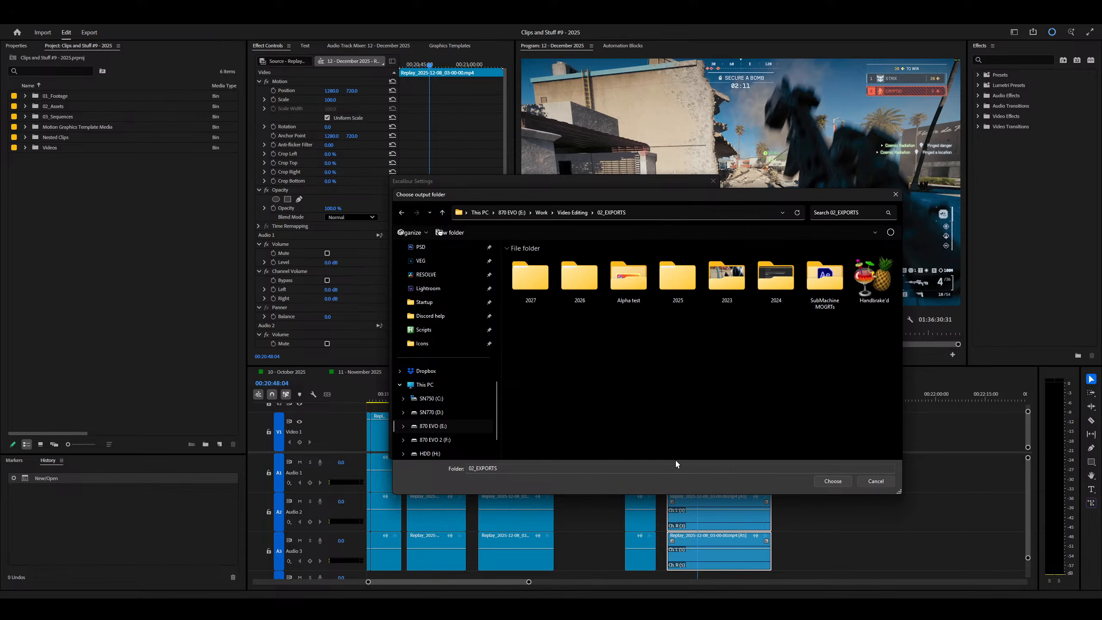
Step: Create a folder named ProRes 422 inside 02_EXPORTS and choose it as the command's output folder
right_click(610, 459)
mouse_move(652, 566)
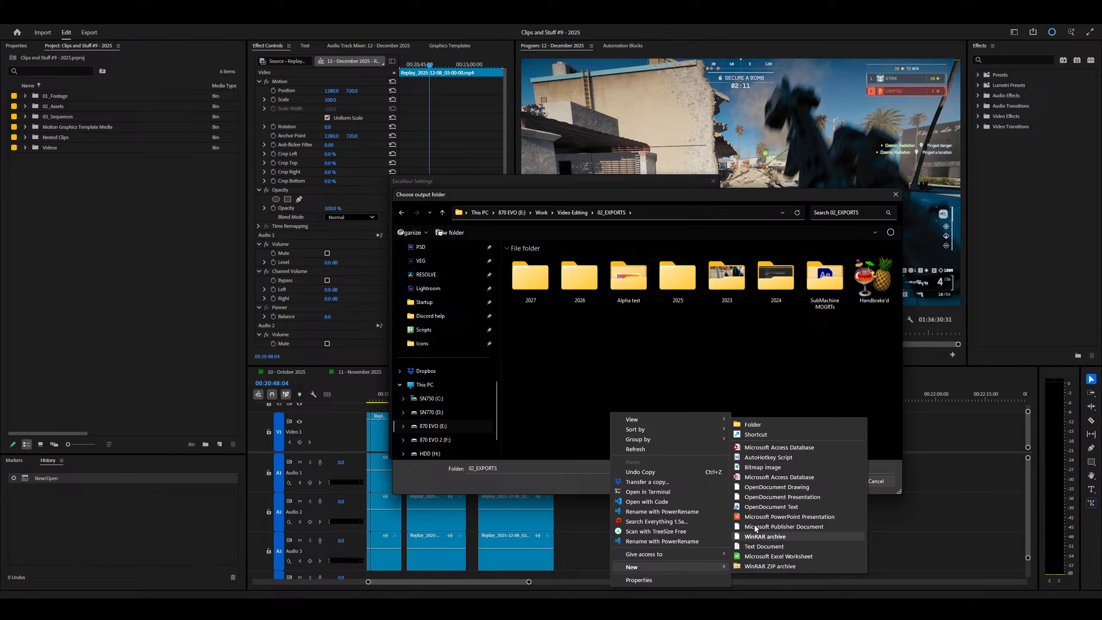
click(763, 426)
text(Pro)
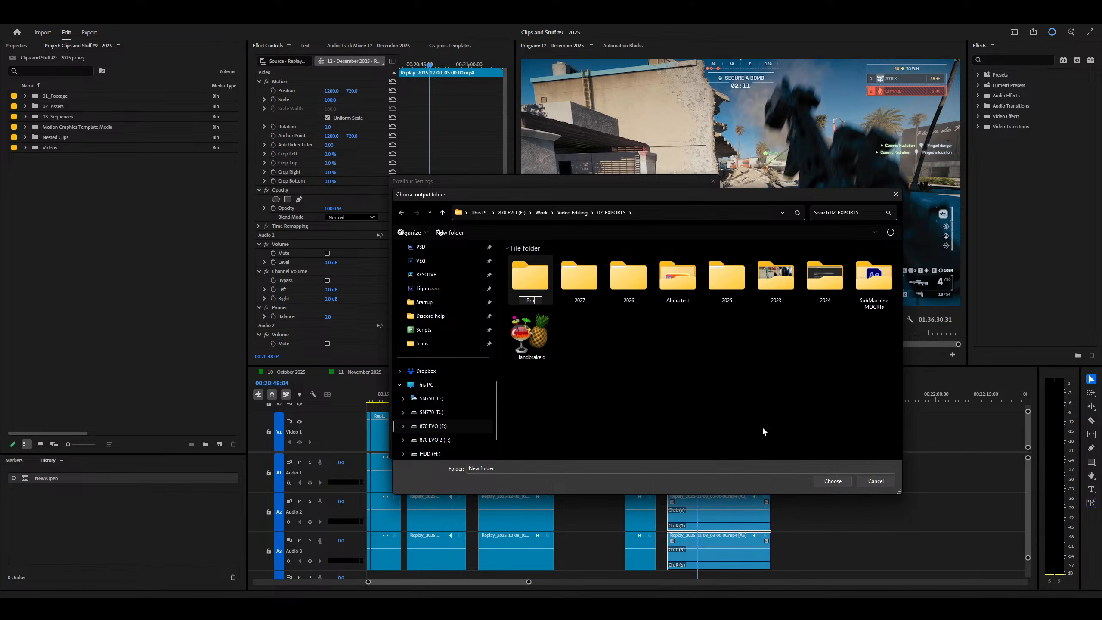
text(Res)
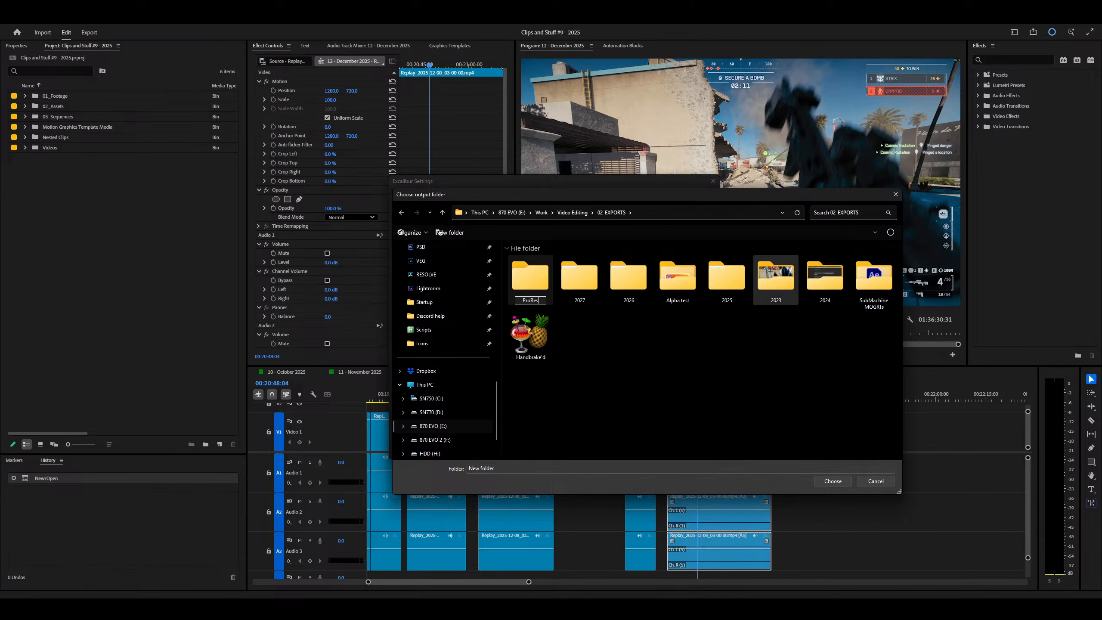
text( 422)
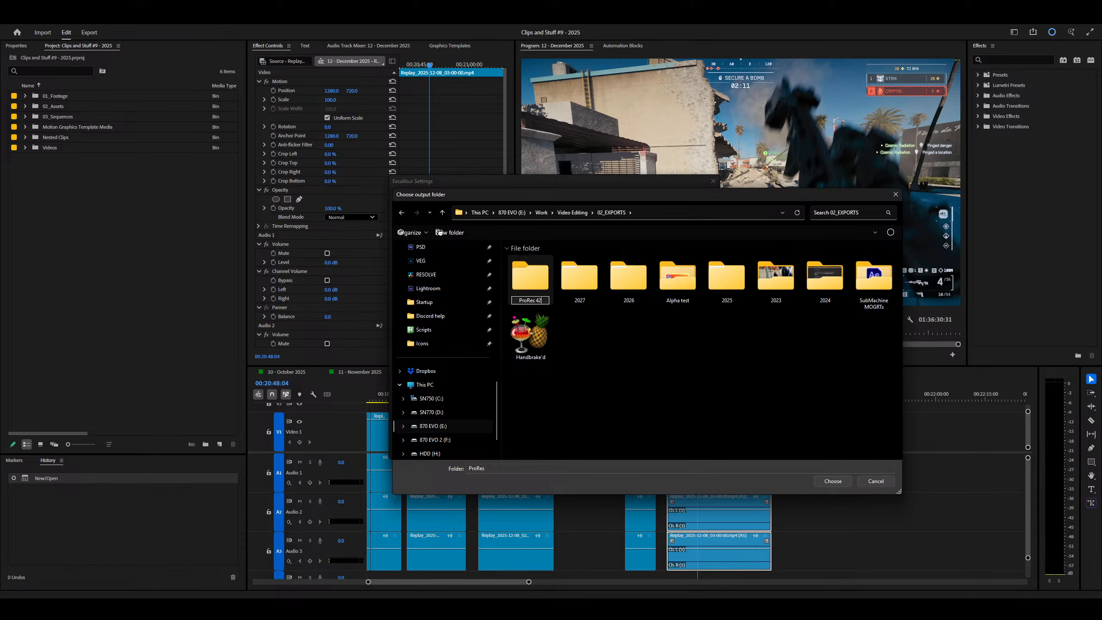
key(Return)
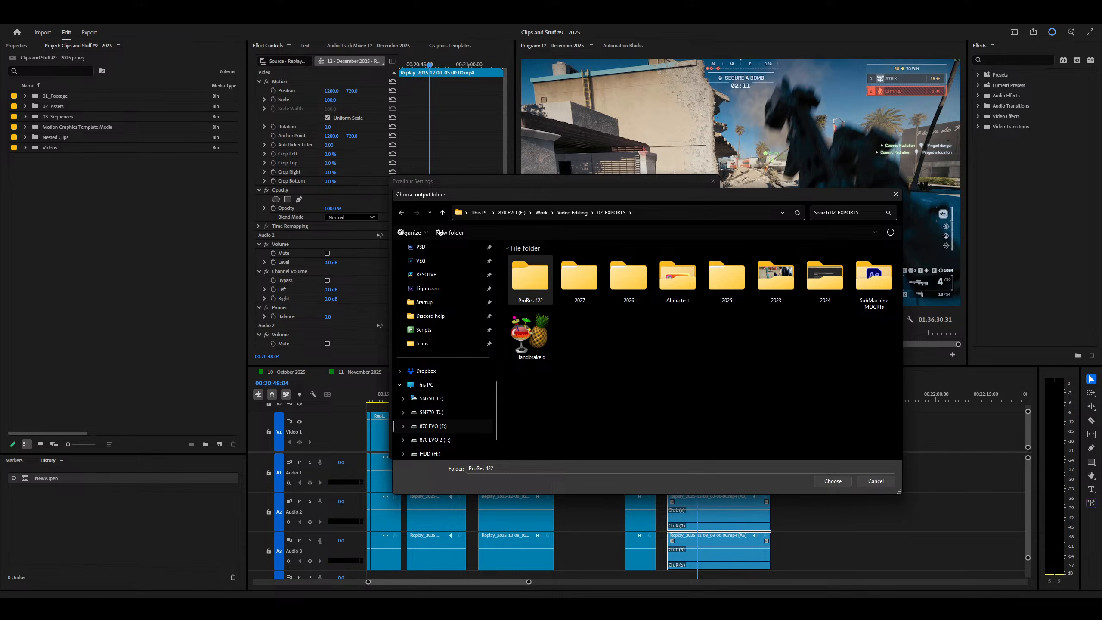
click(832, 480)
Step: Switch to the Logi device software and open the Quick Export key of the keypad's Premiere Pro profile for editing
key(super)
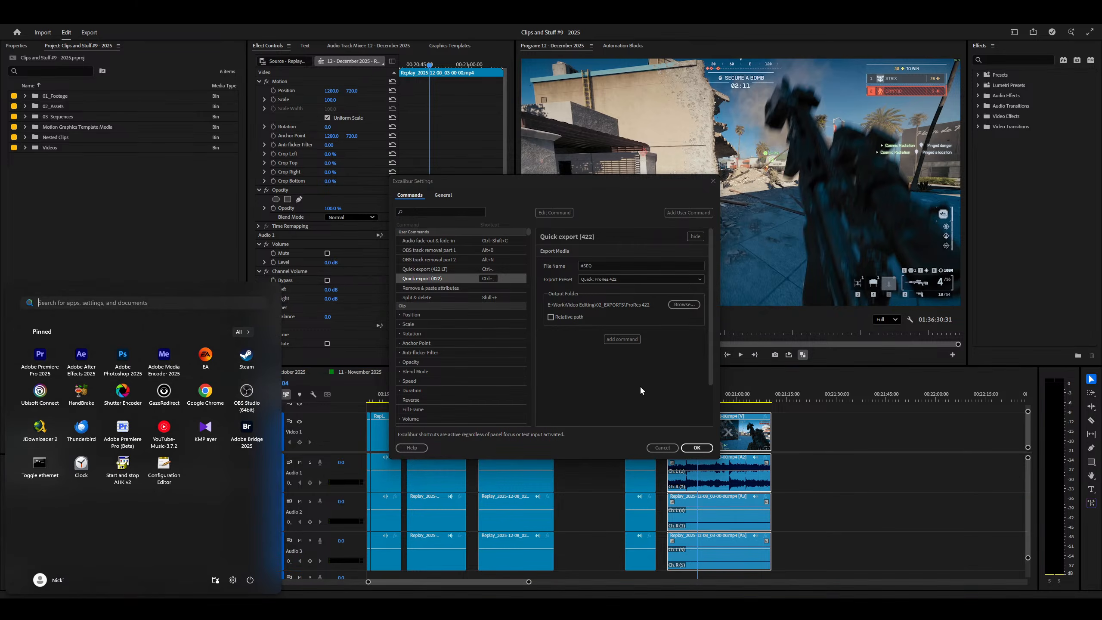
key(super)
key(super)
key(super)
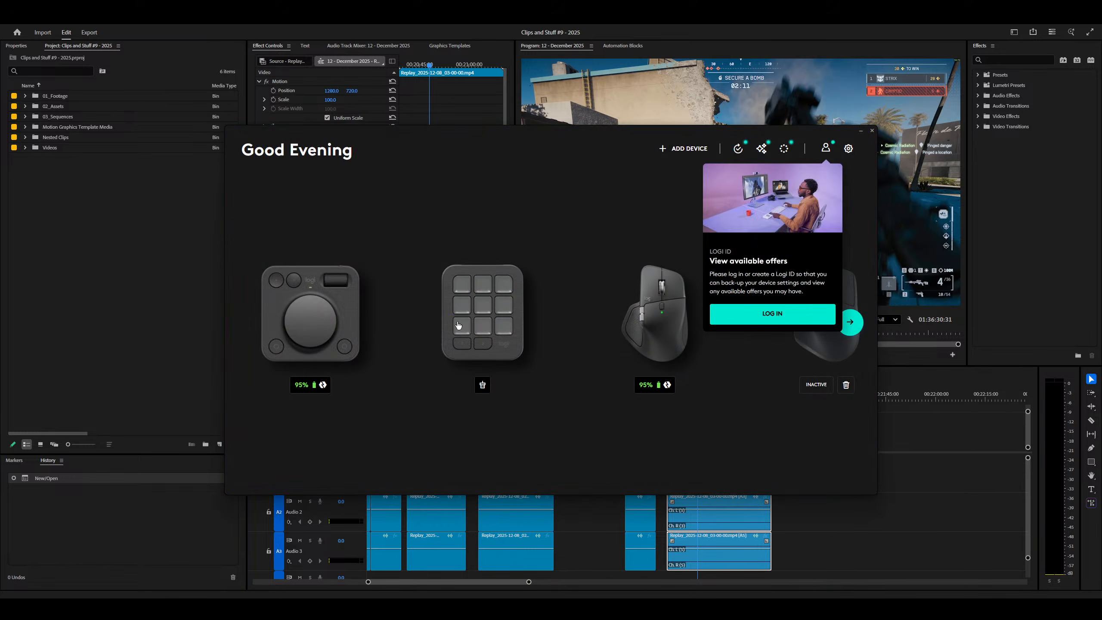
click(458, 325)
click(591, 393)
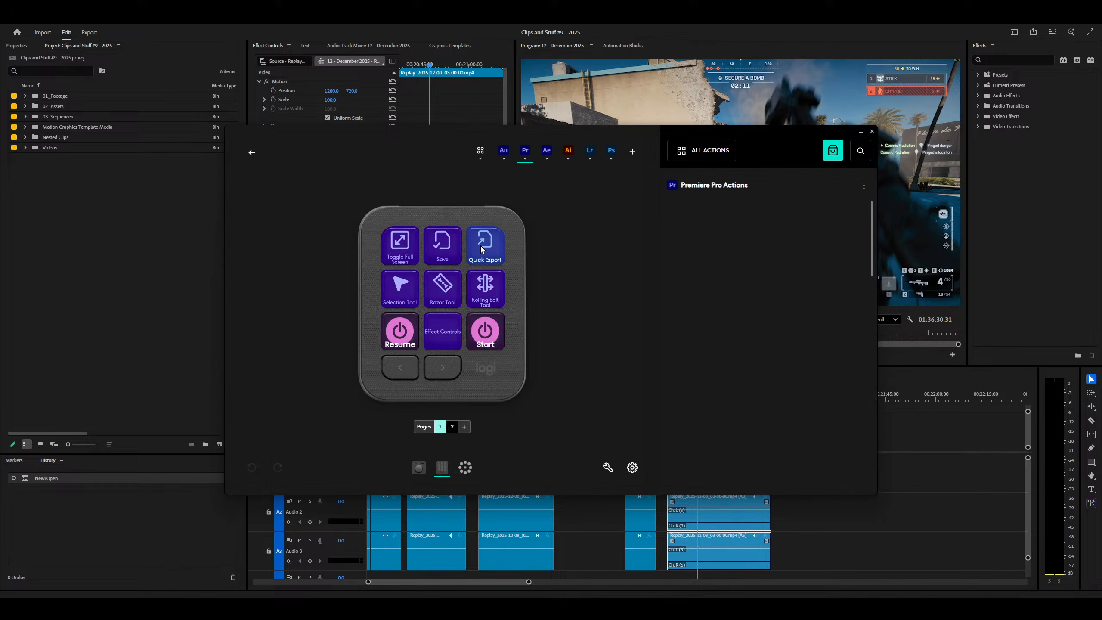
click(477, 241)
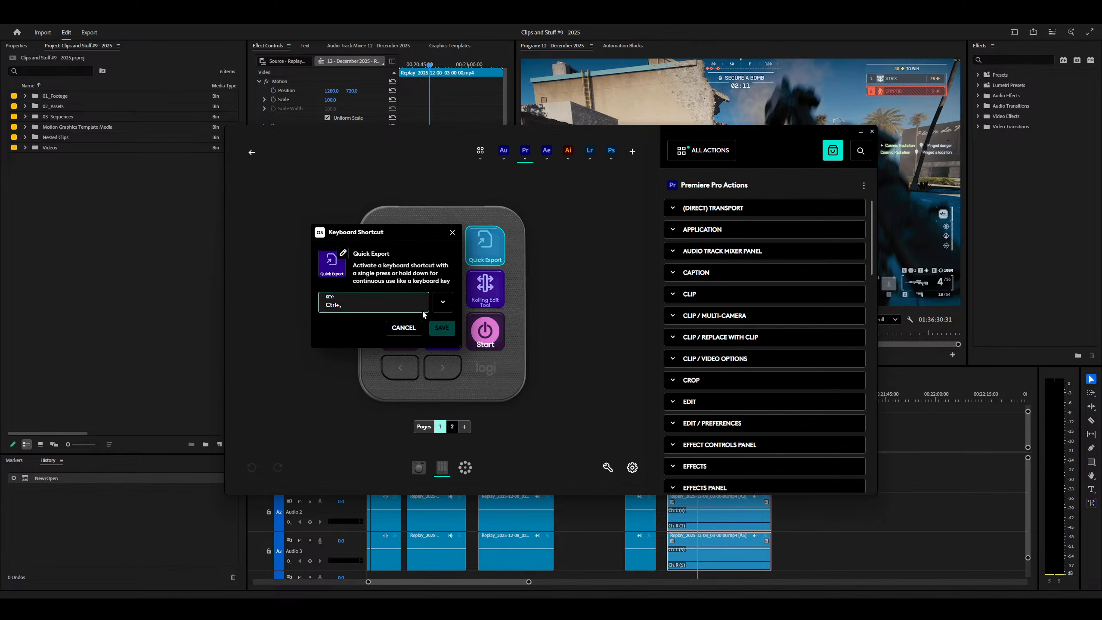
Step: Compare the Quick Export key's shortcut with the one assigned to Quick export (422) in the Excalibur settings
click(346, 309)
click(793, 609)
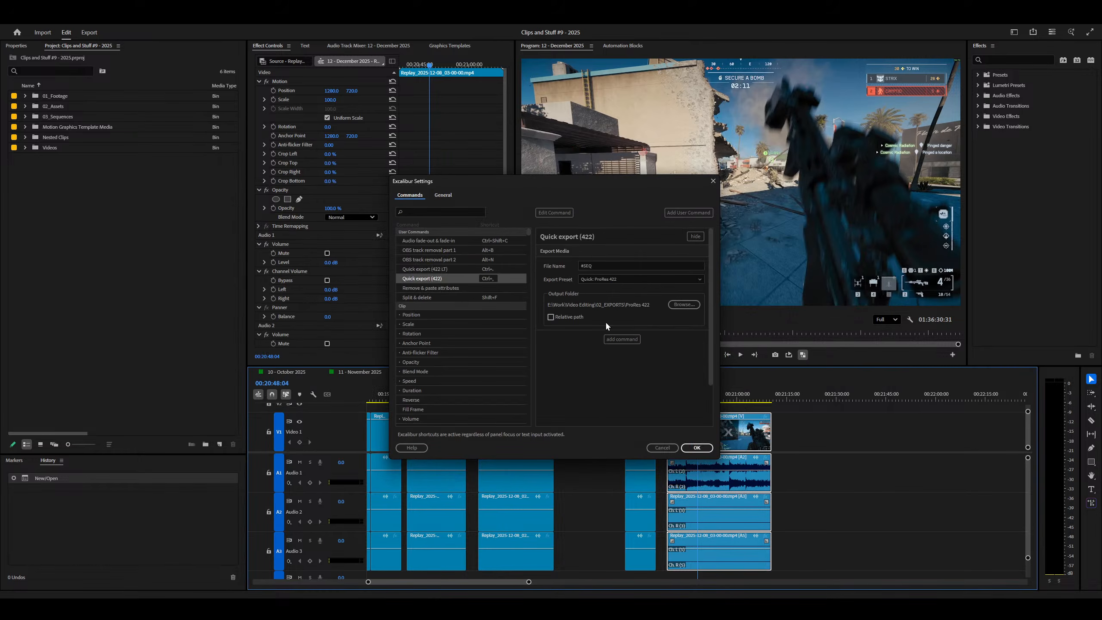
key(alt+Tab)
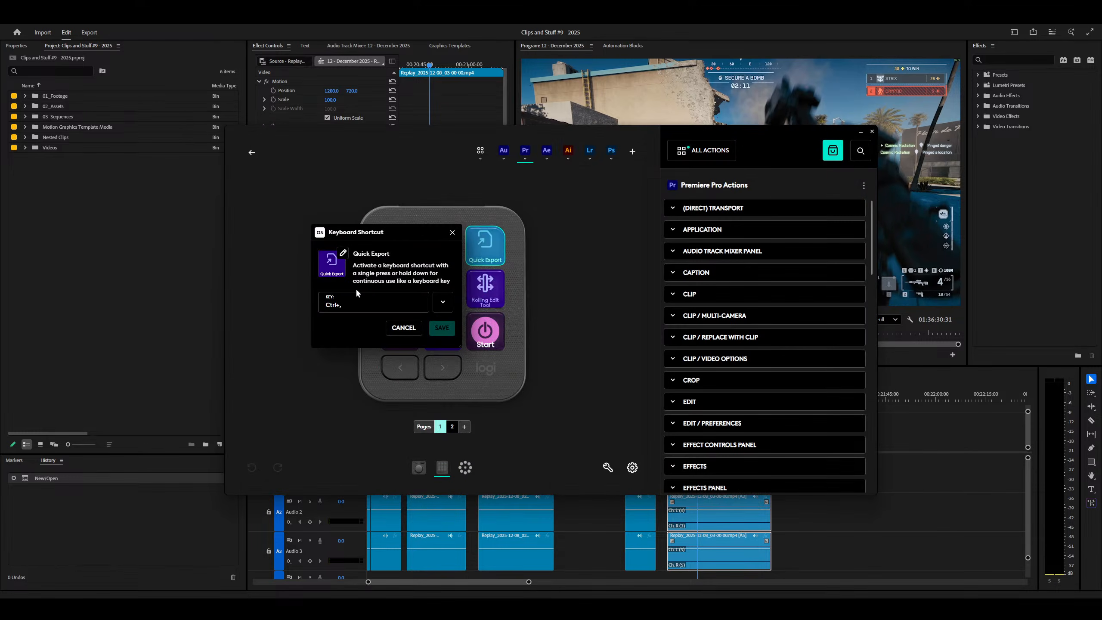
click(361, 302)
Step: Rename the Quick Export key's action as ProRes 422 and save it
click(393, 252)
text($@@)
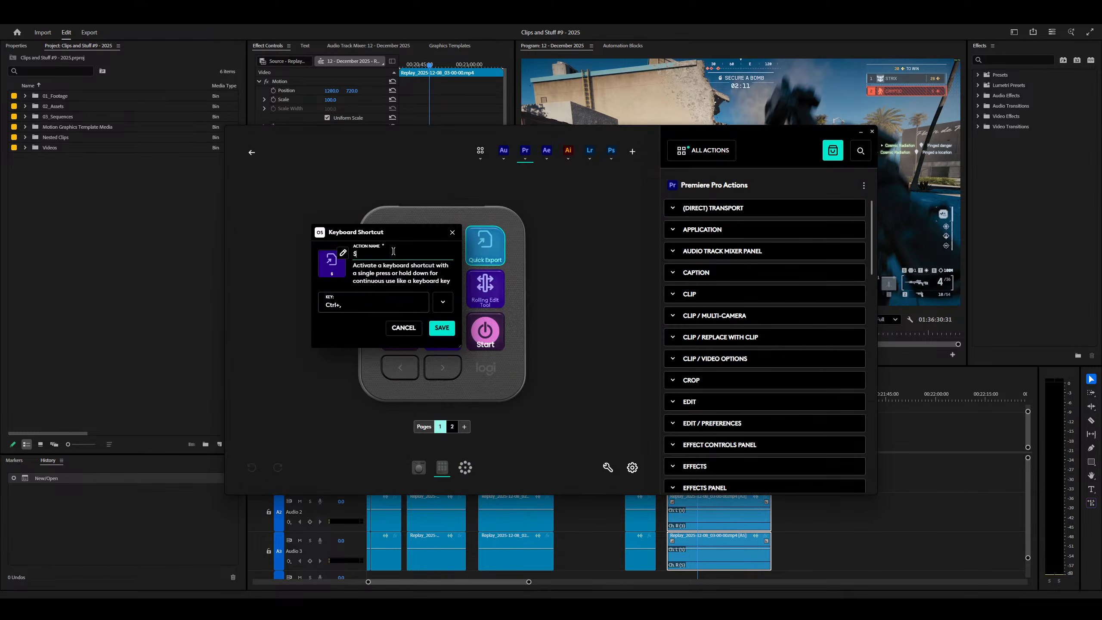
key(BackSpace)
key(BackSpace)
key(BackSpace)
text(422)
key(Home)
text(ProRes)
key(Return)
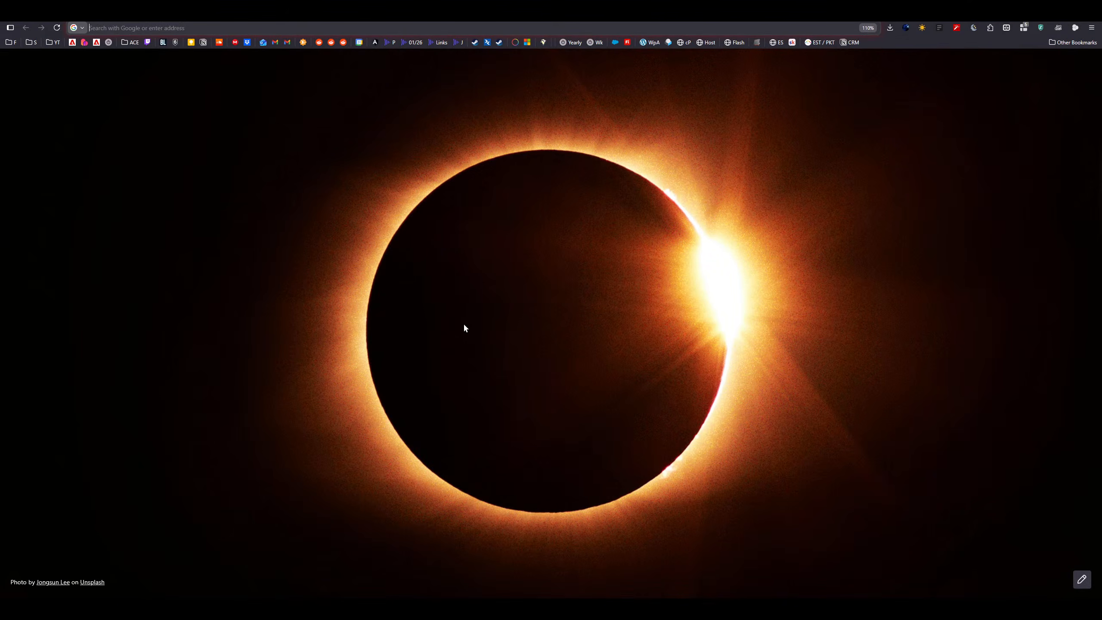
Step: Switch to the web browser, search Google Images for "prores" and look through the pictures
text(orores)
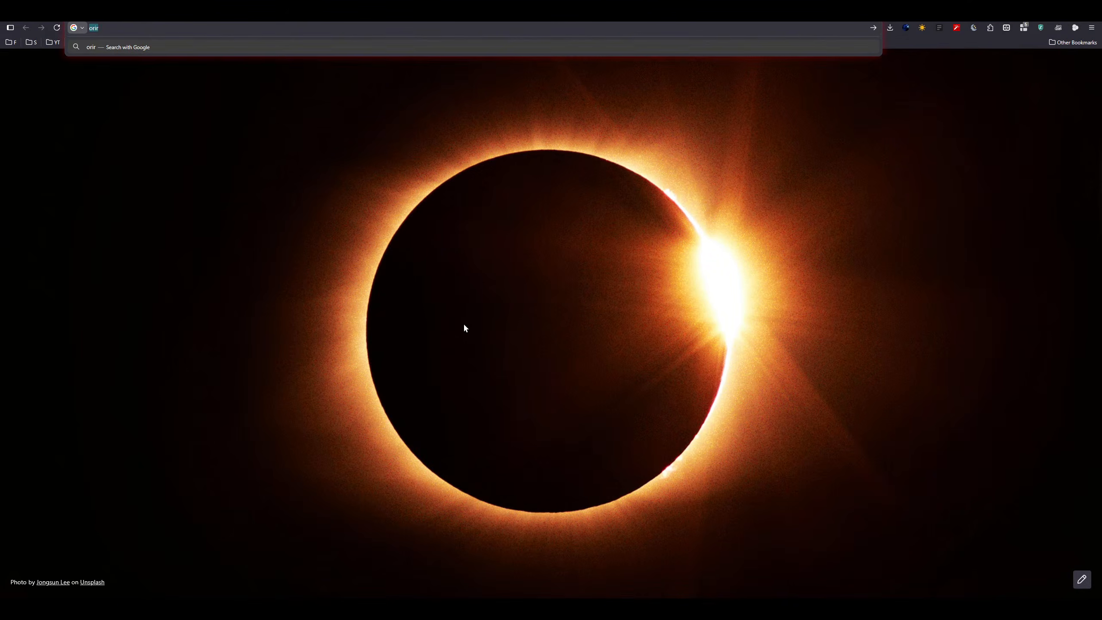
key(Return)
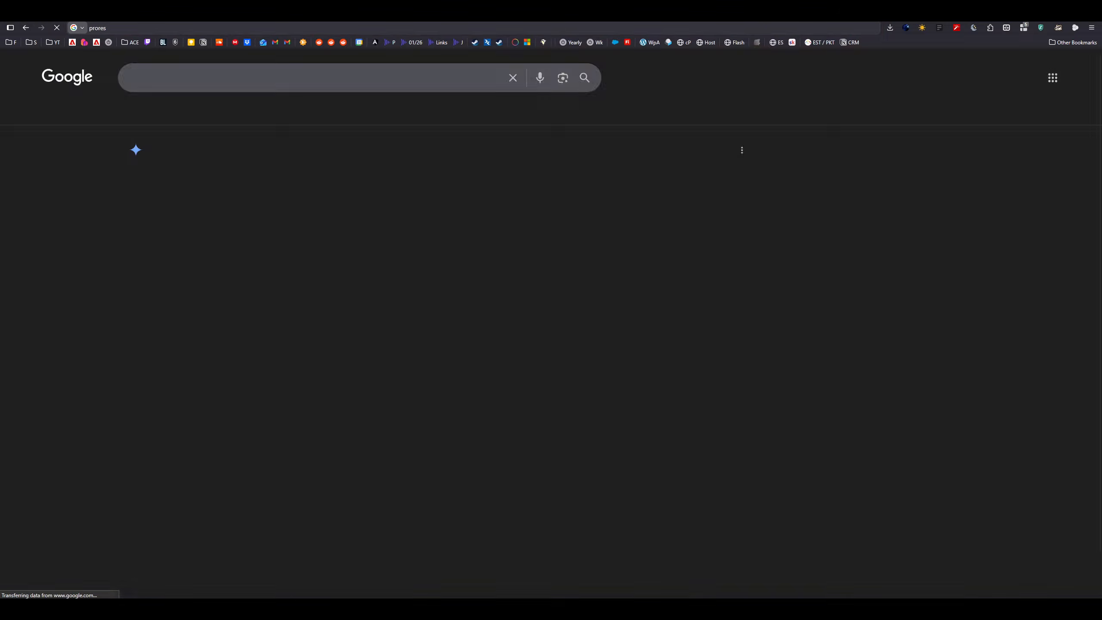
click(209, 115)
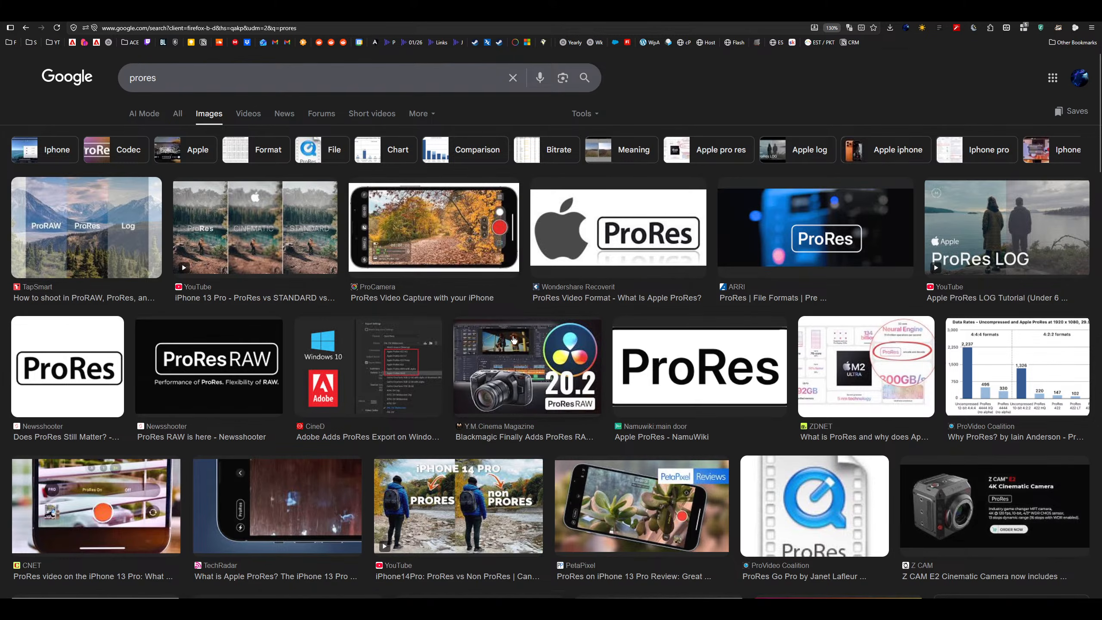
scroll(725, 369, down, 10)
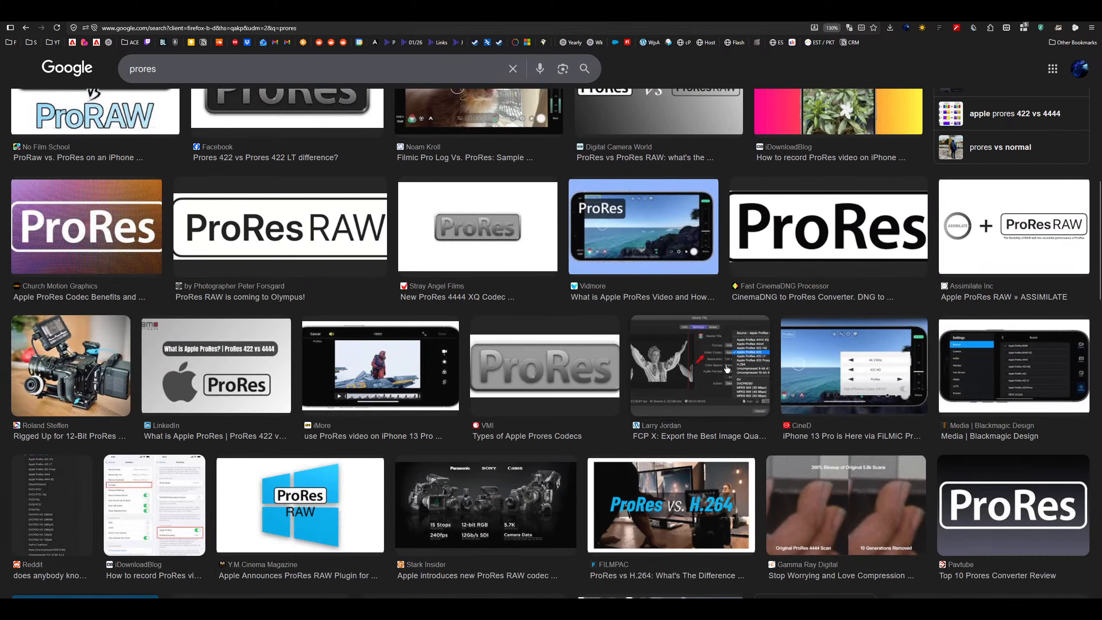
scroll(873, 262, down, 7)
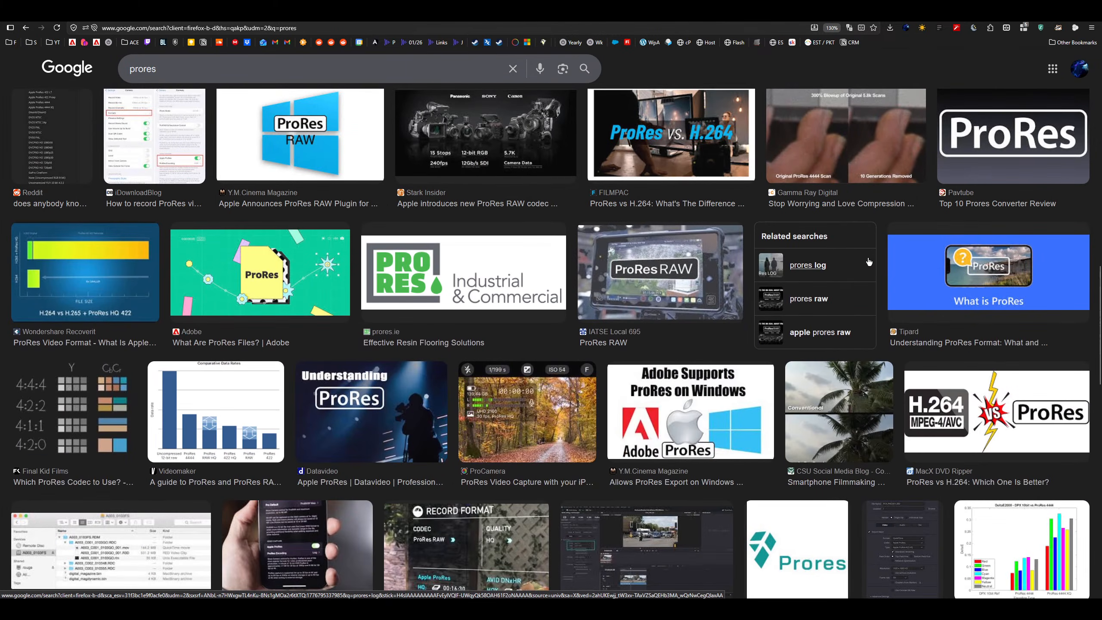
Step: Refine the image search to "prores icon" and look through the pictures
scroll(868, 263, up, 17)
click(311, 78)
text(icon)
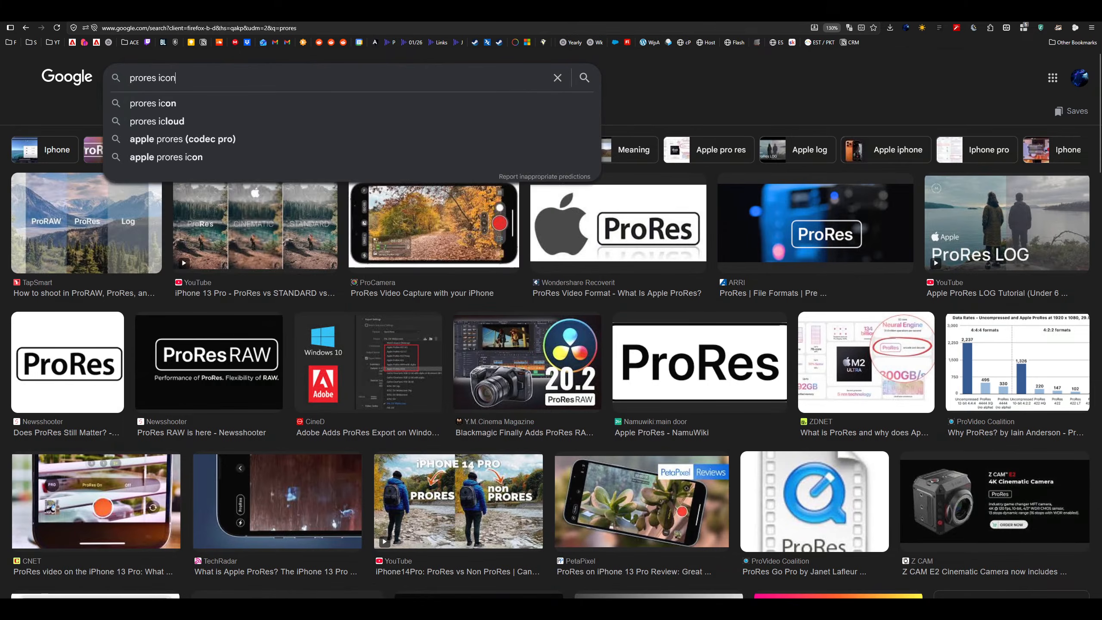
key(Return)
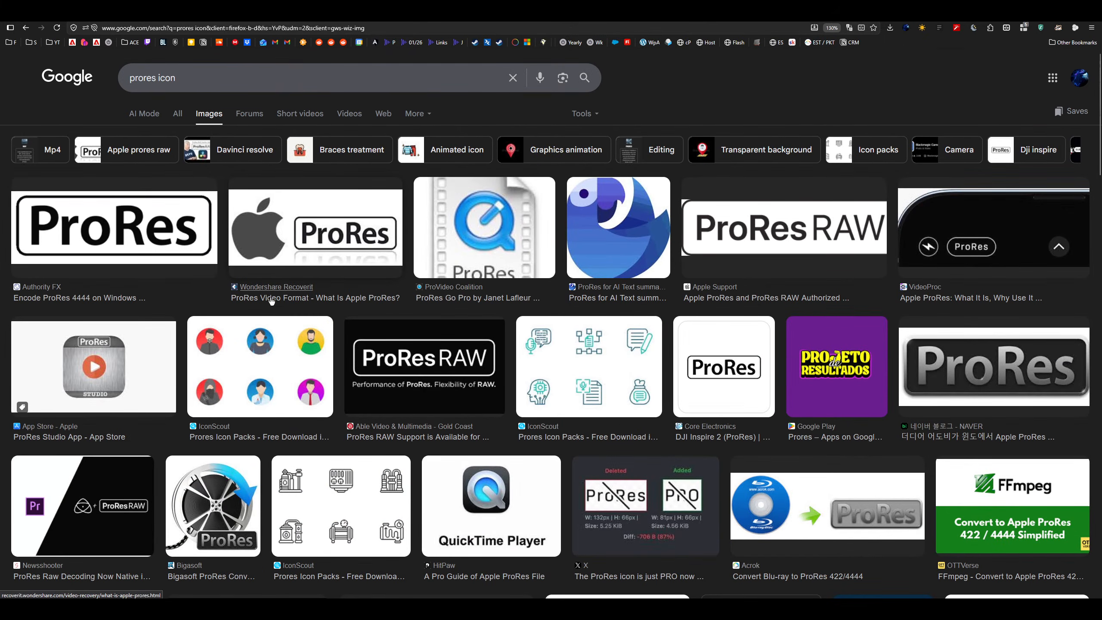
scroll(917, 347, down, 6)
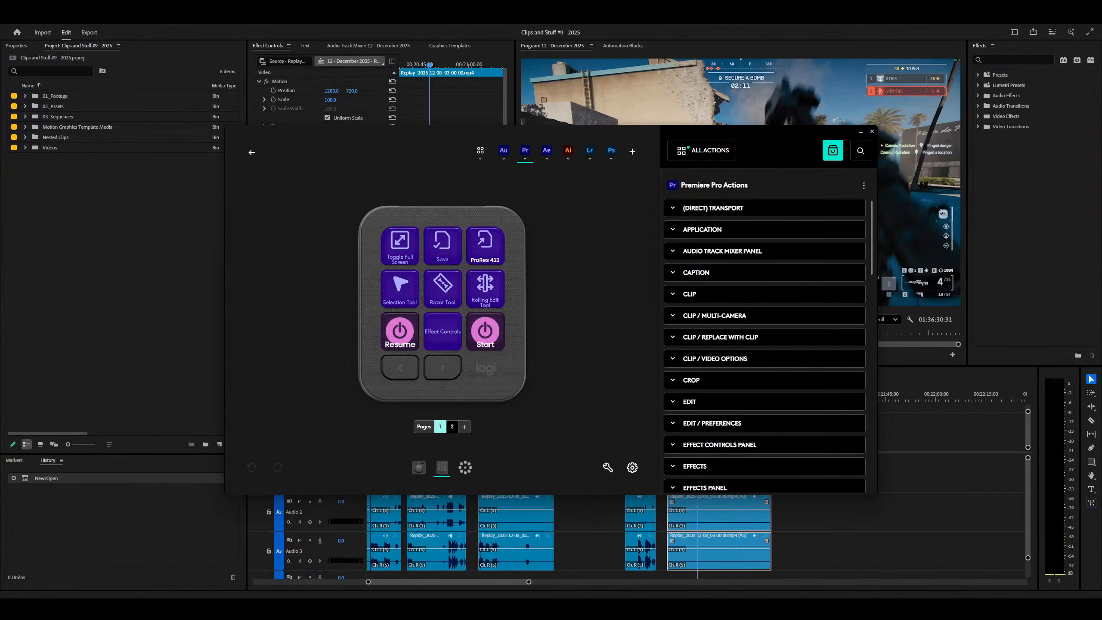
Step: Copy the text colour code A8A8FF from the Save key's icon settings
mouse_move(499, 247)
click(442, 245)
click(442, 244)
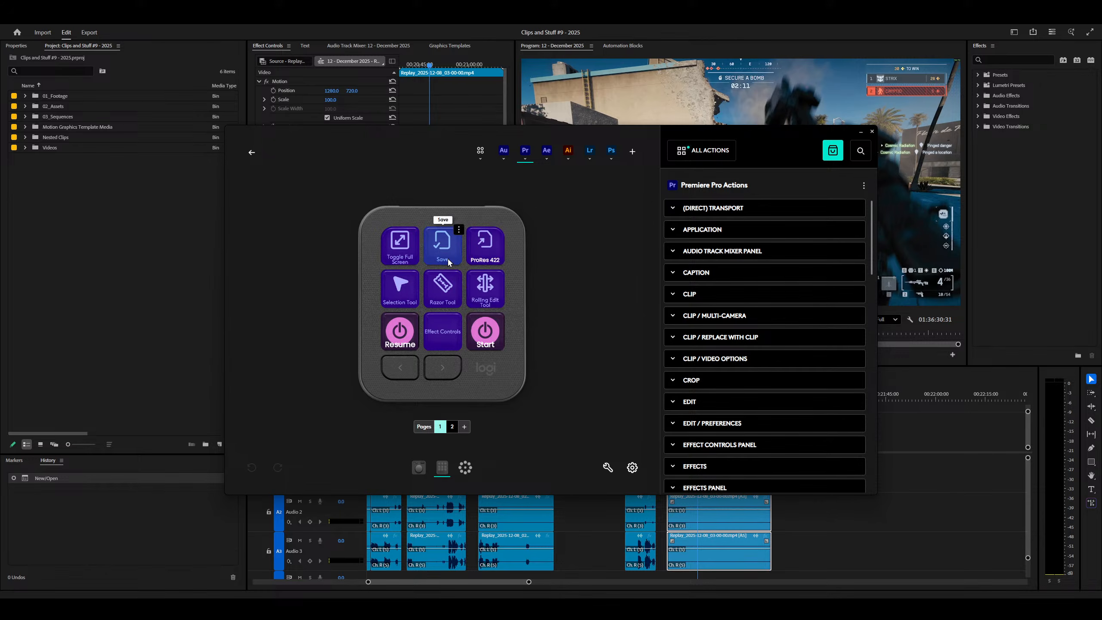
click(442, 244)
click(498, 253)
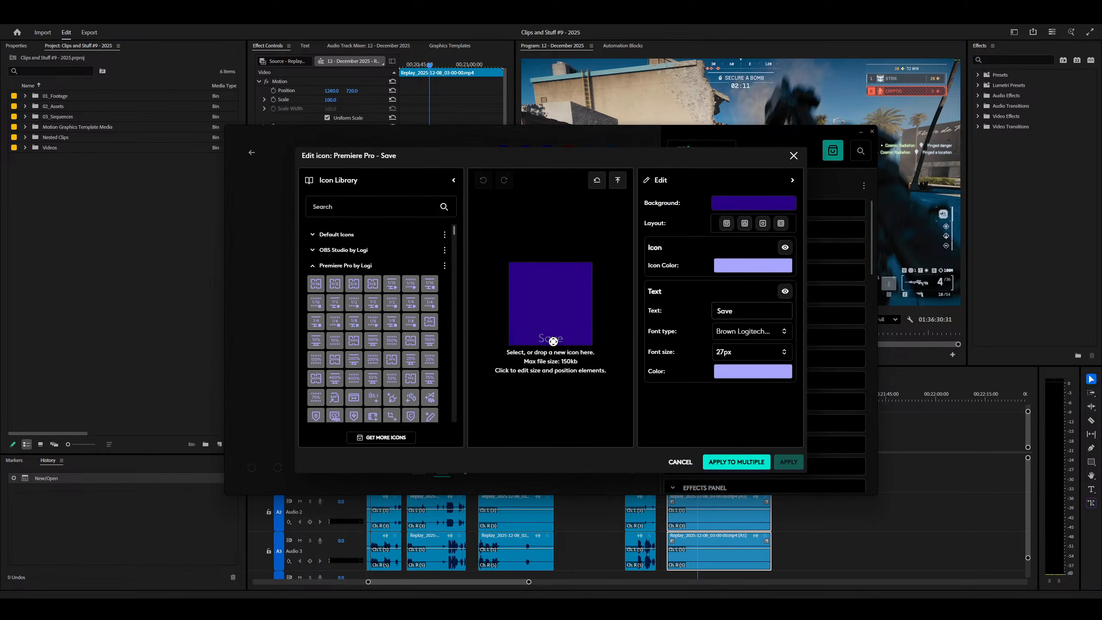
click(743, 374)
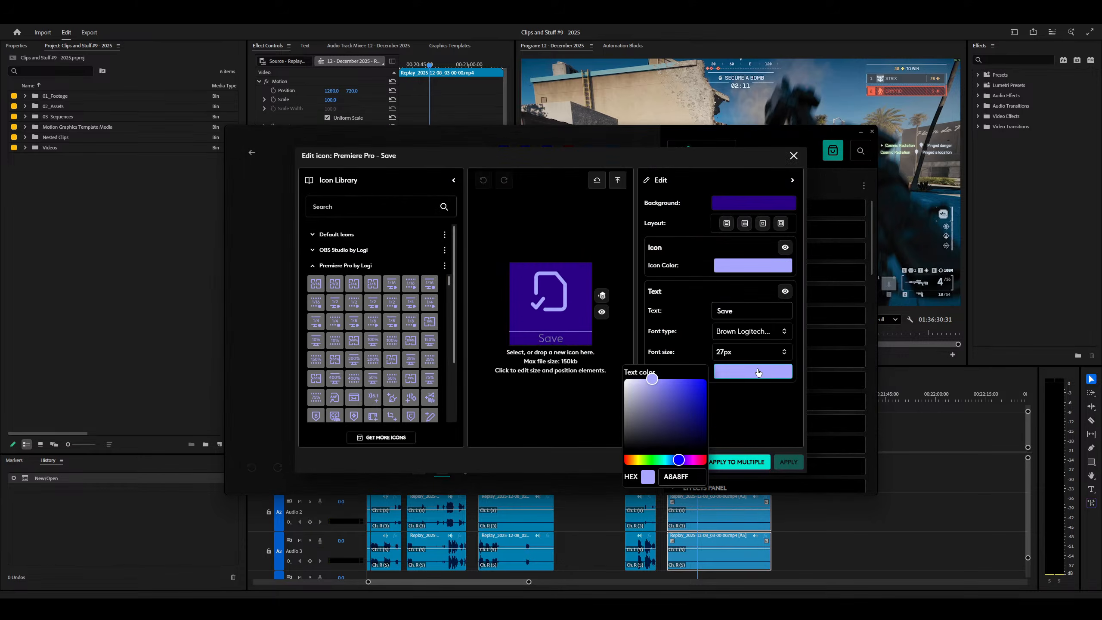
click(788, 462)
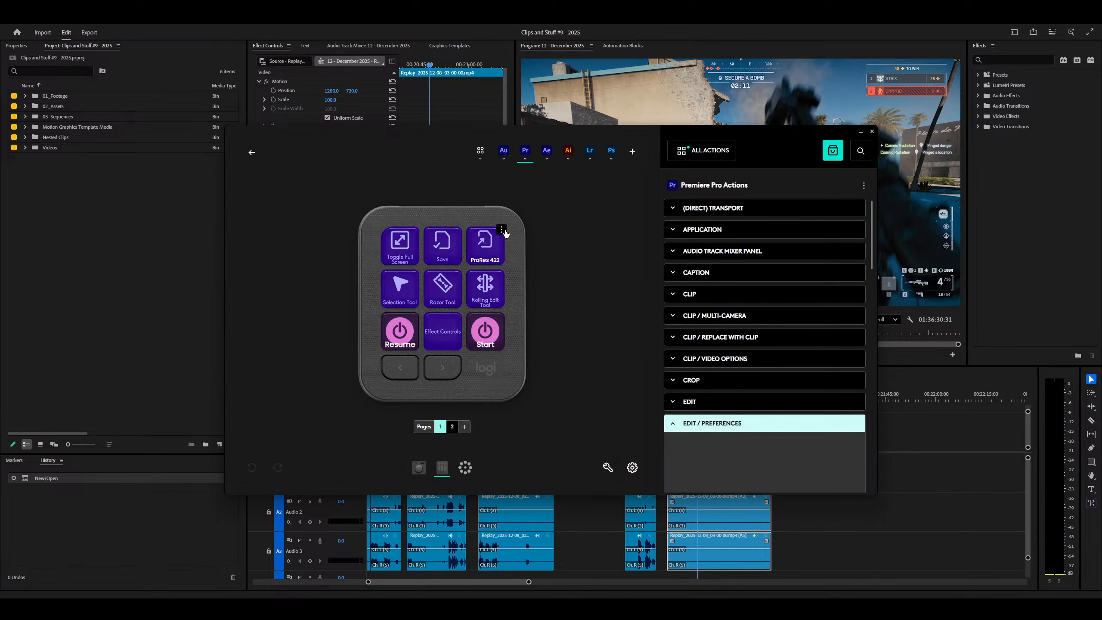
Step: Set the text colour of the ProRes 422 key's icon to A8A8FF and apply it
click(501, 231)
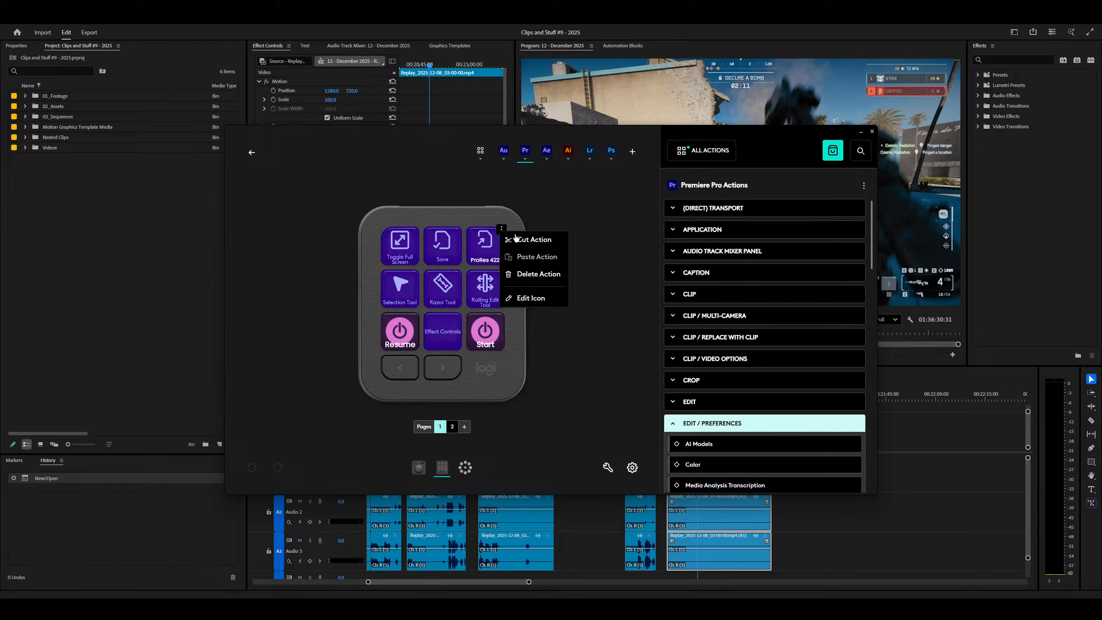
click(536, 299)
click(745, 375)
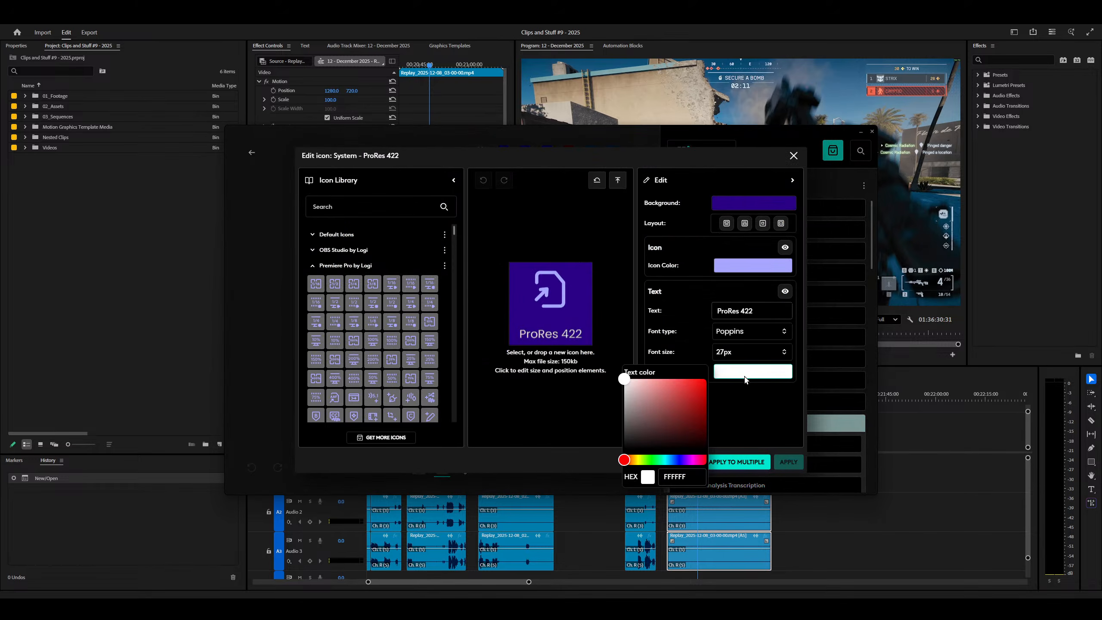
double_click(672, 478)
key(ctrl+v)
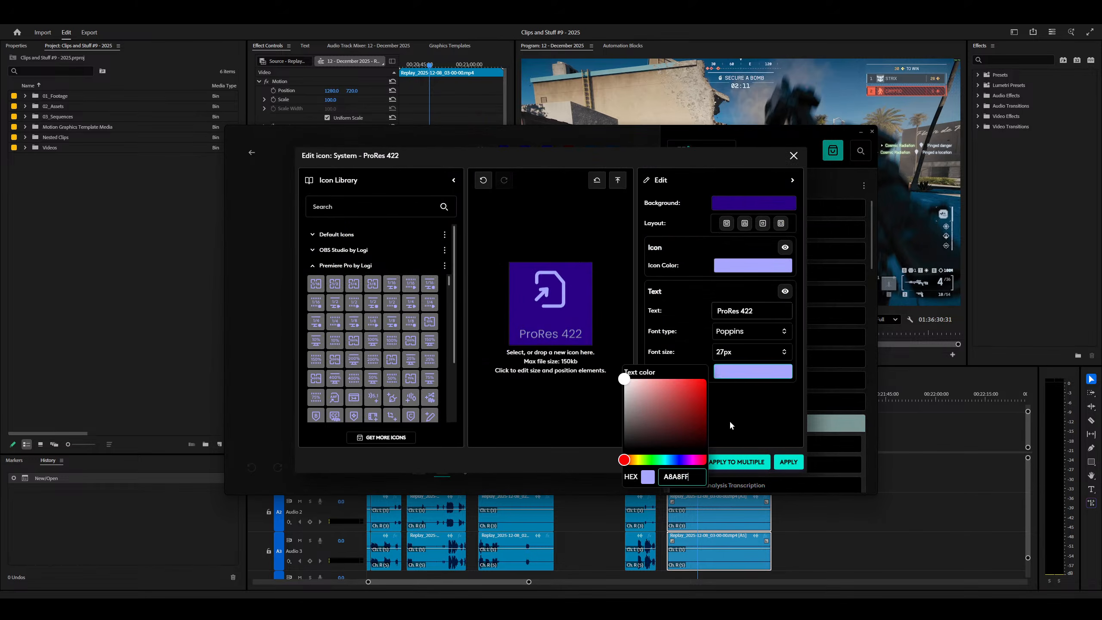
click(729, 420)
click(786, 461)
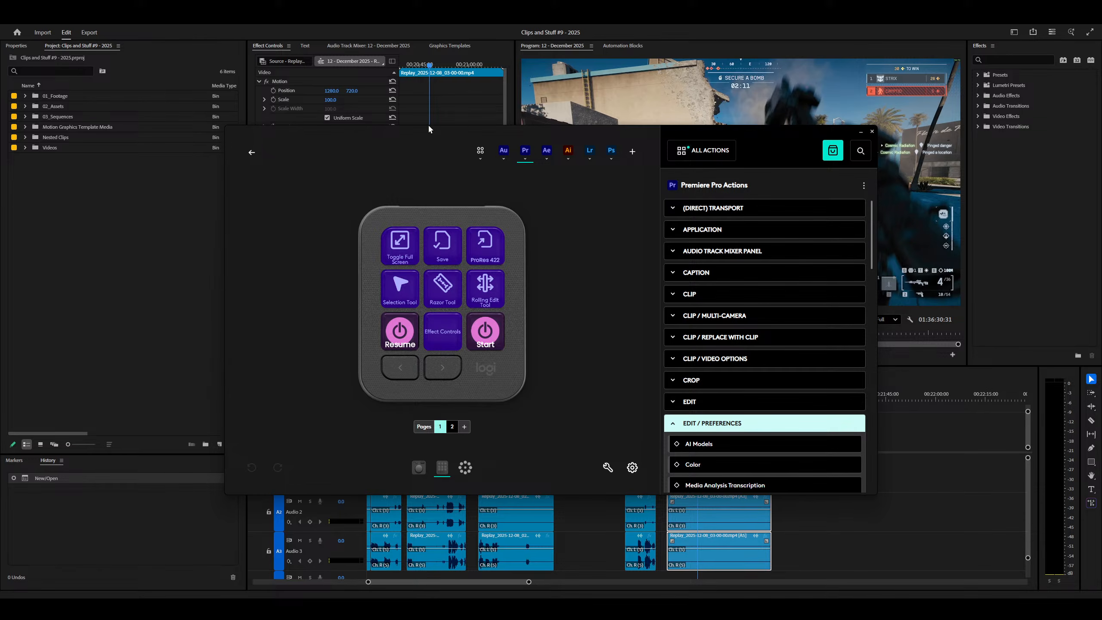
Step: Shorten the ProRes 422 key's icon text to 422, enlarge its font to 42px and apply the change
click(501, 229)
click(538, 298)
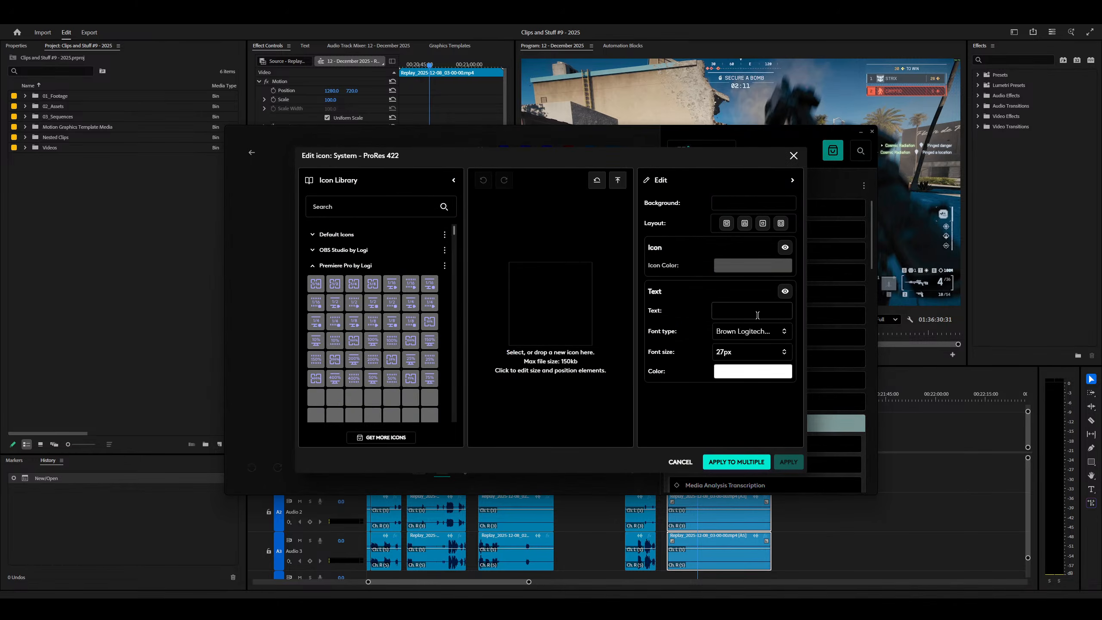
drag(744, 306, 697, 307)
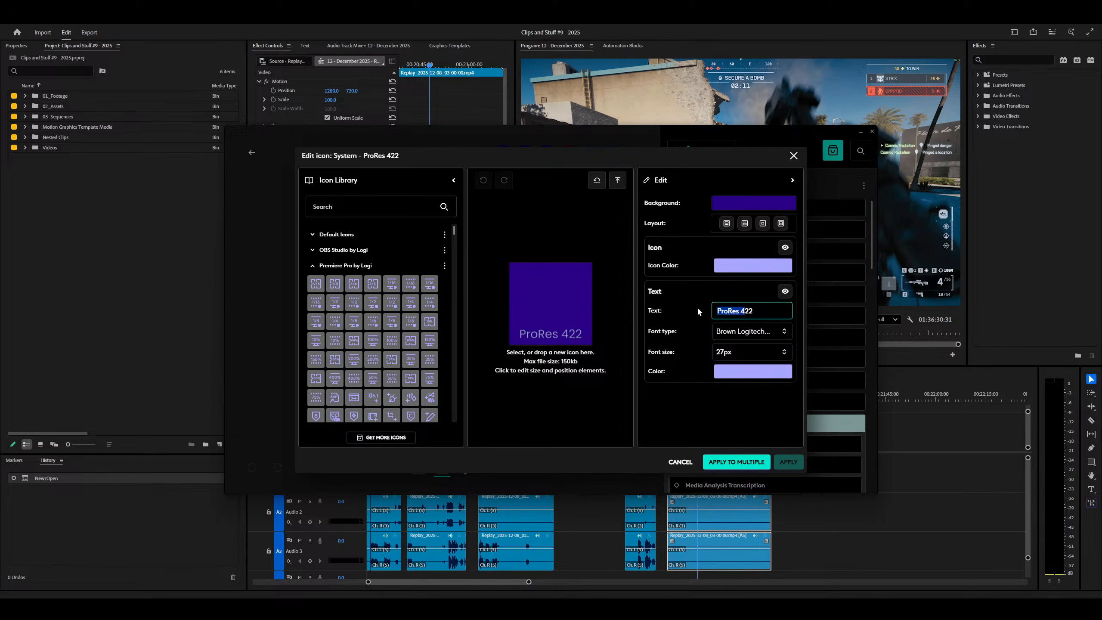
key(BackSpace)
text(4)
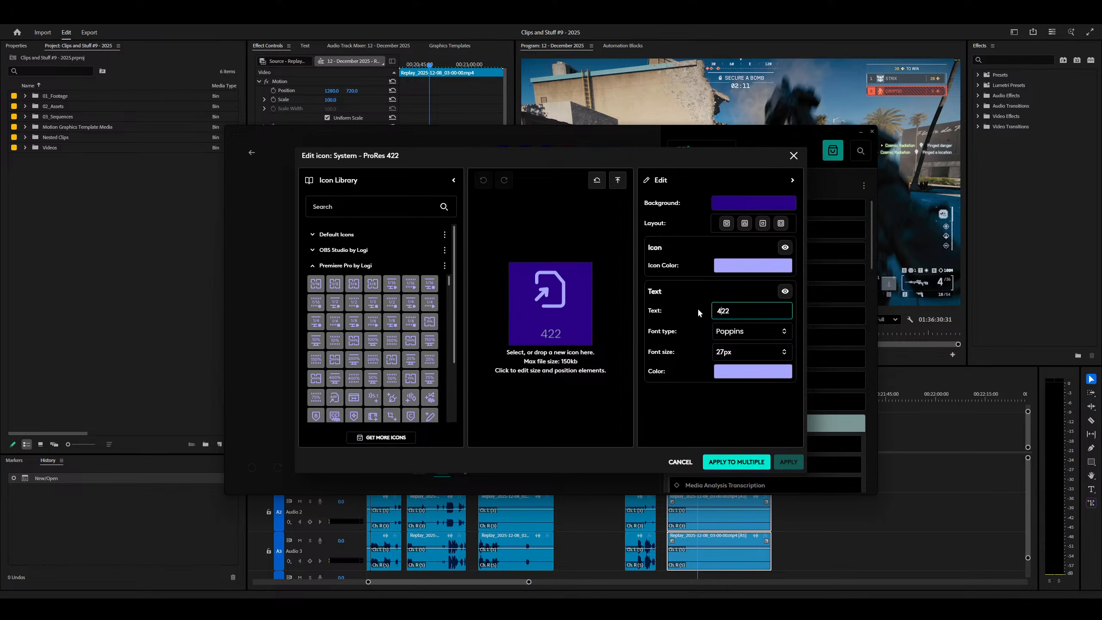
click(766, 351)
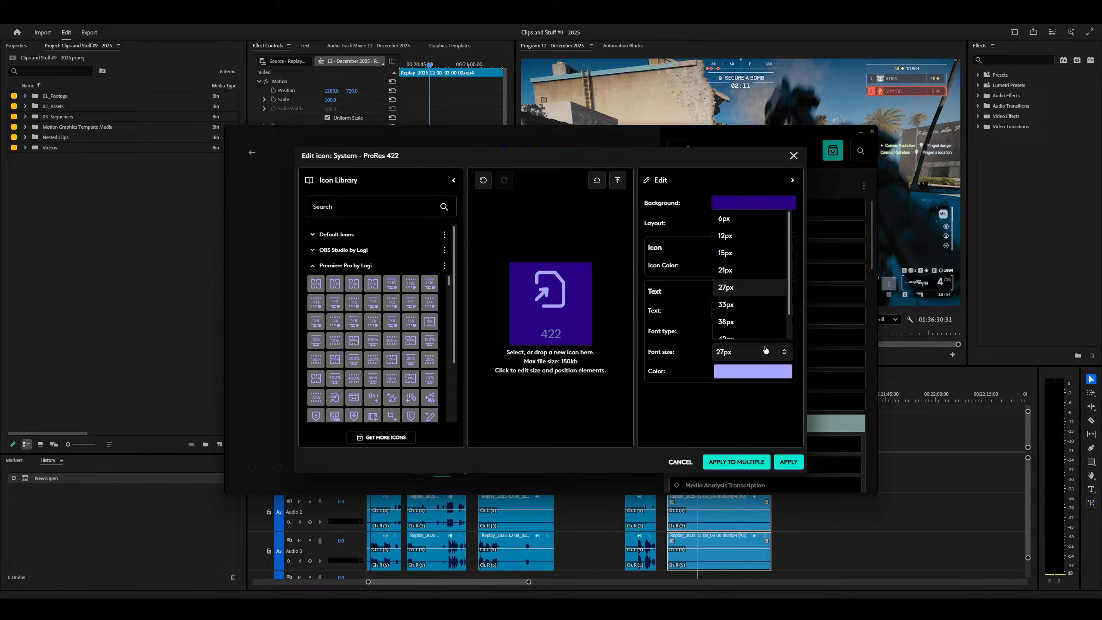
click(745, 322)
click(756, 350)
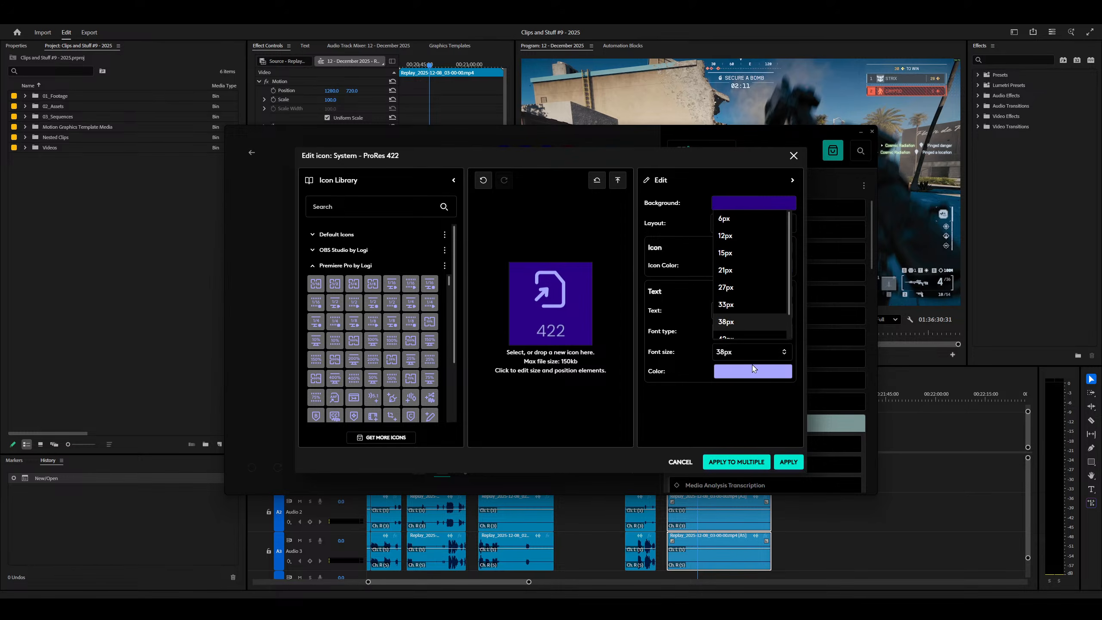
click(745, 322)
click(790, 463)
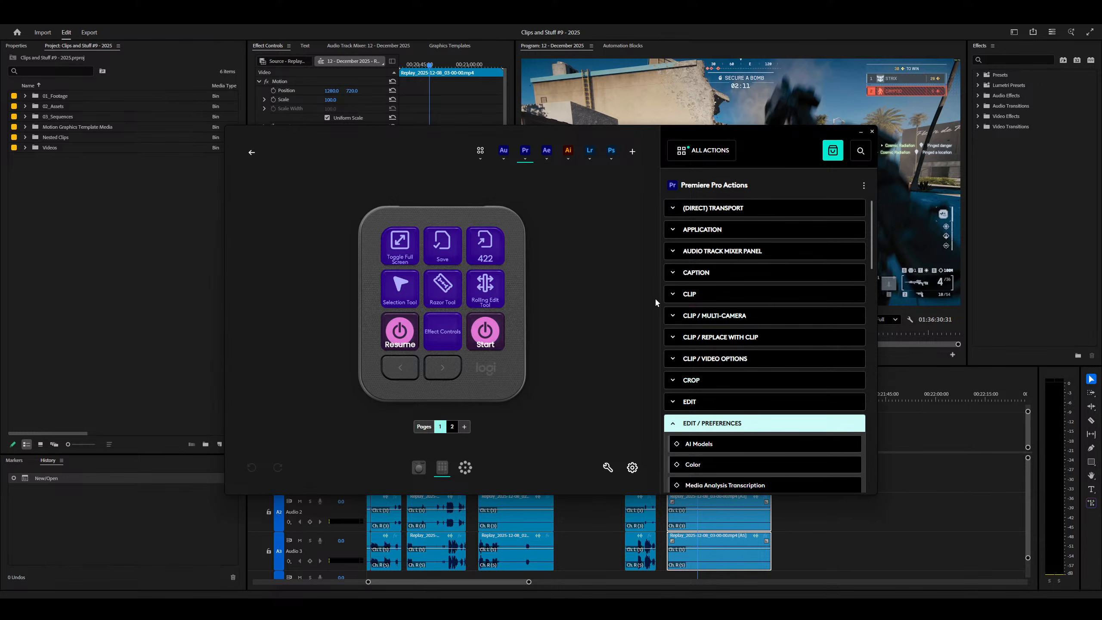
Step: Set the 422 key's icon font size to 27px, change its text to ProRes 422 and apply
click(501, 229)
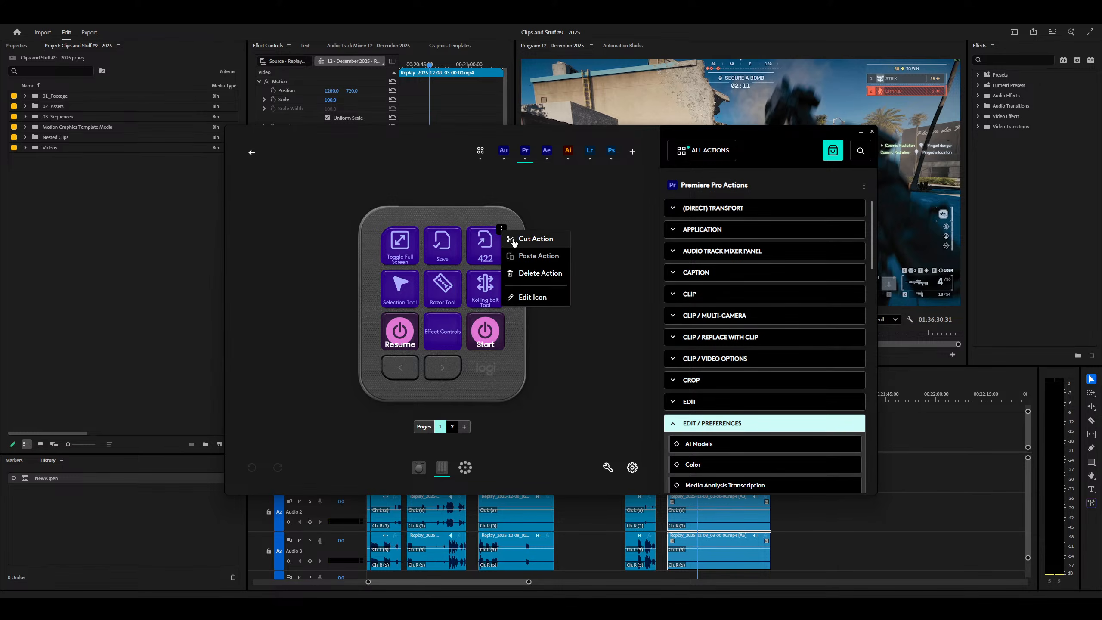
click(536, 298)
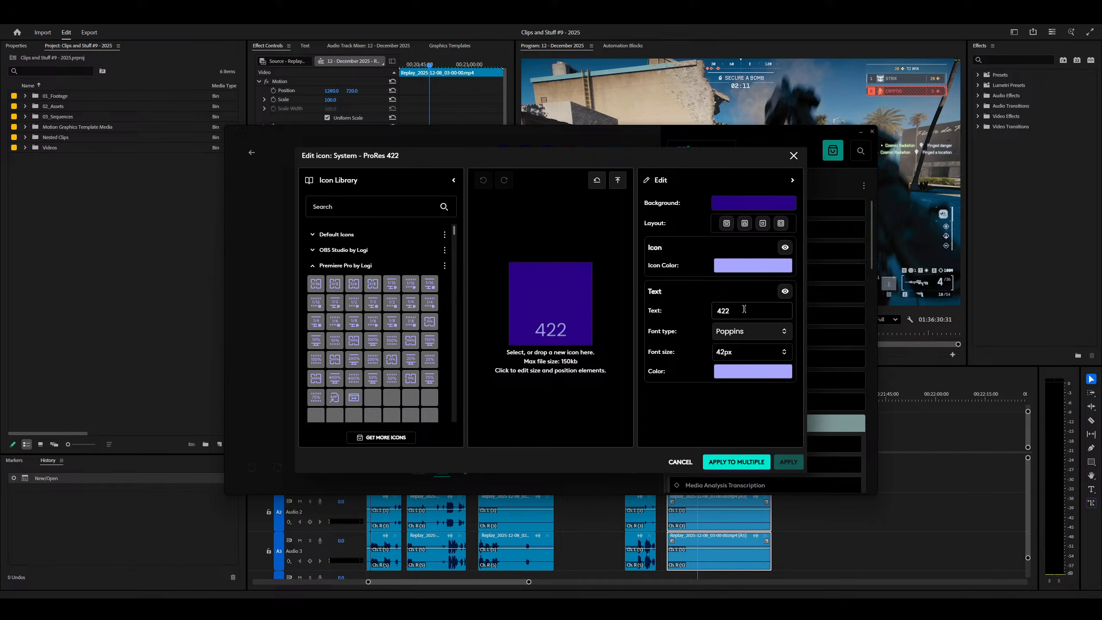
click(754, 354)
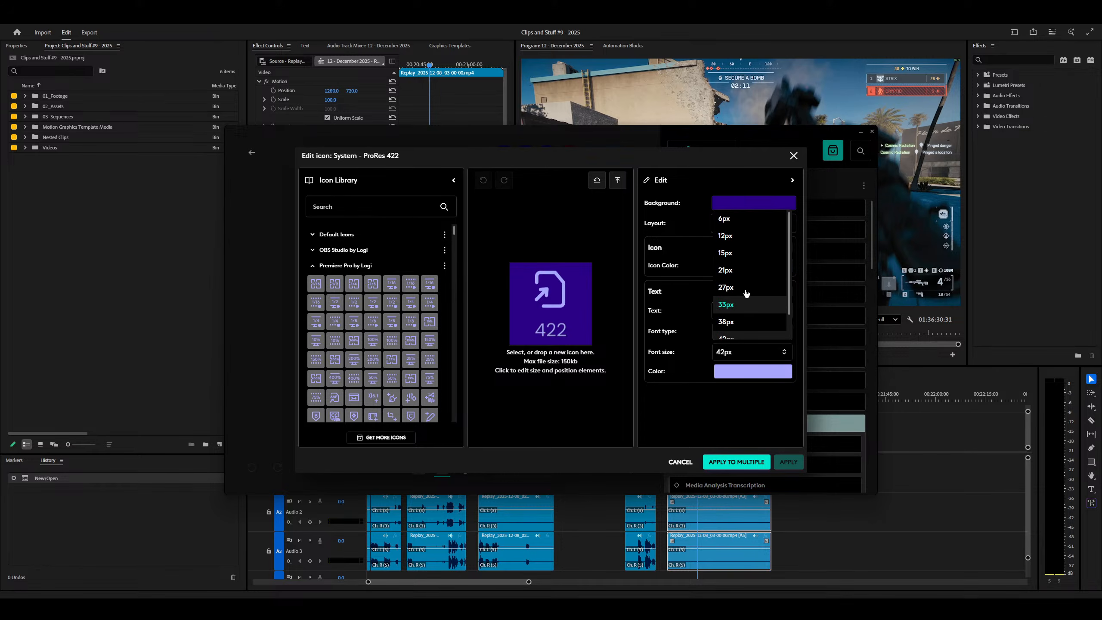
click(725, 288)
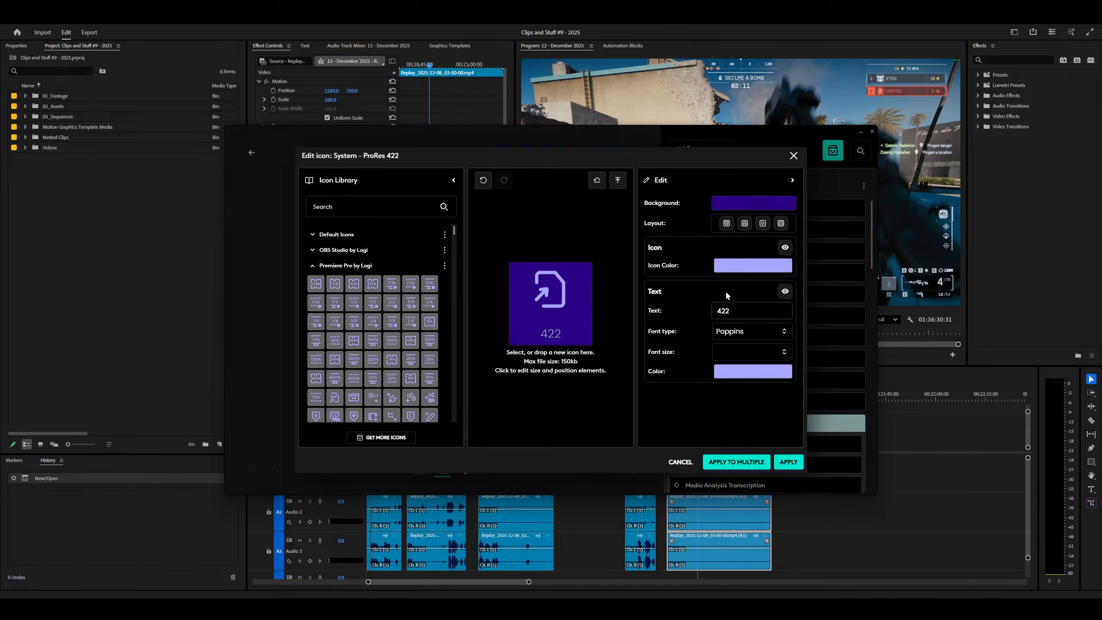
click(737, 307)
text(ProRes)
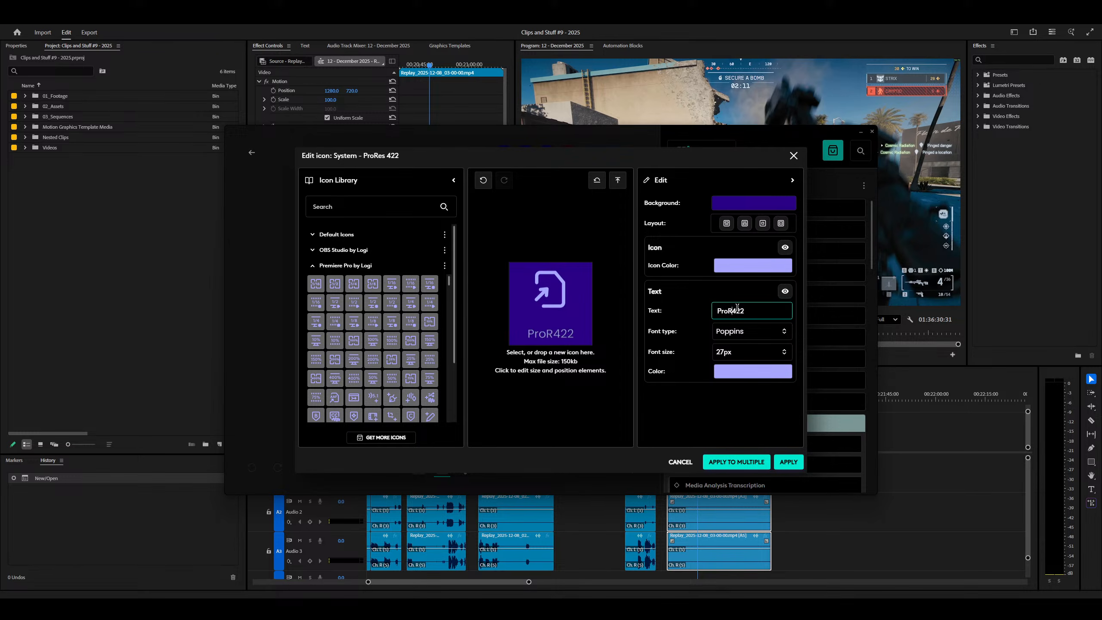
click(788, 461)
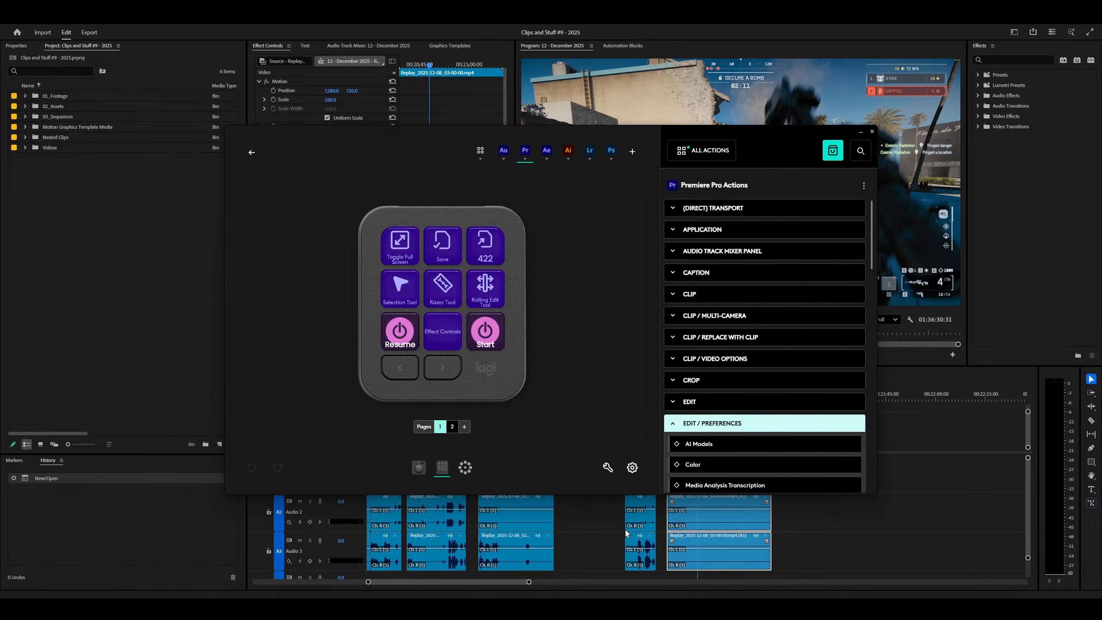
Step: Switch to Task Manager, check the memory usage and the running processes, and minimise it
key(ctrl+shift+Escape)
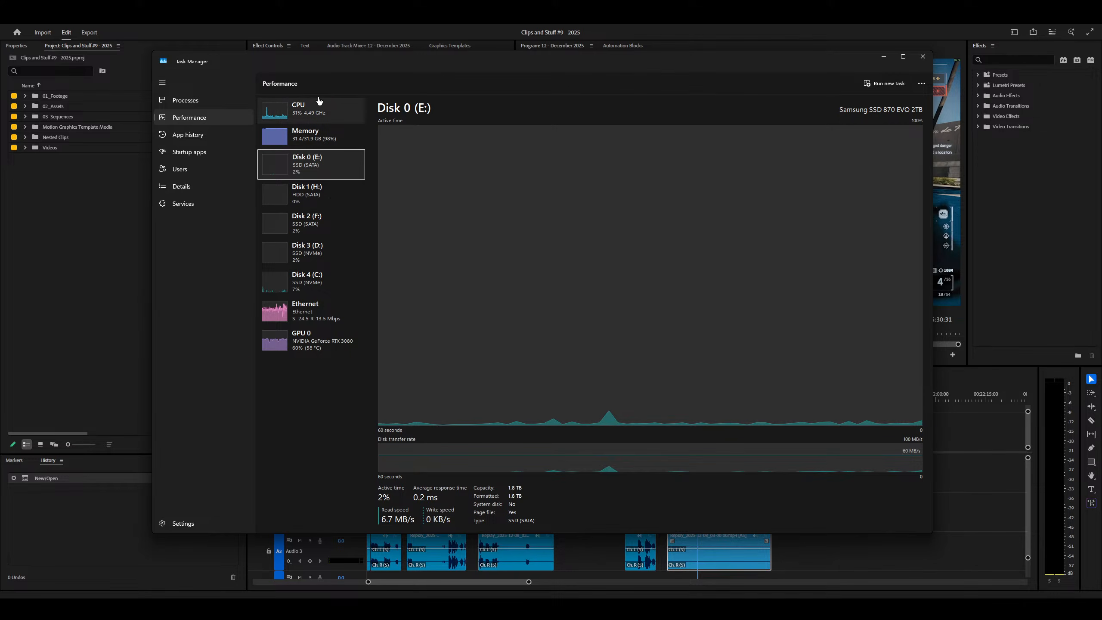
click(320, 132)
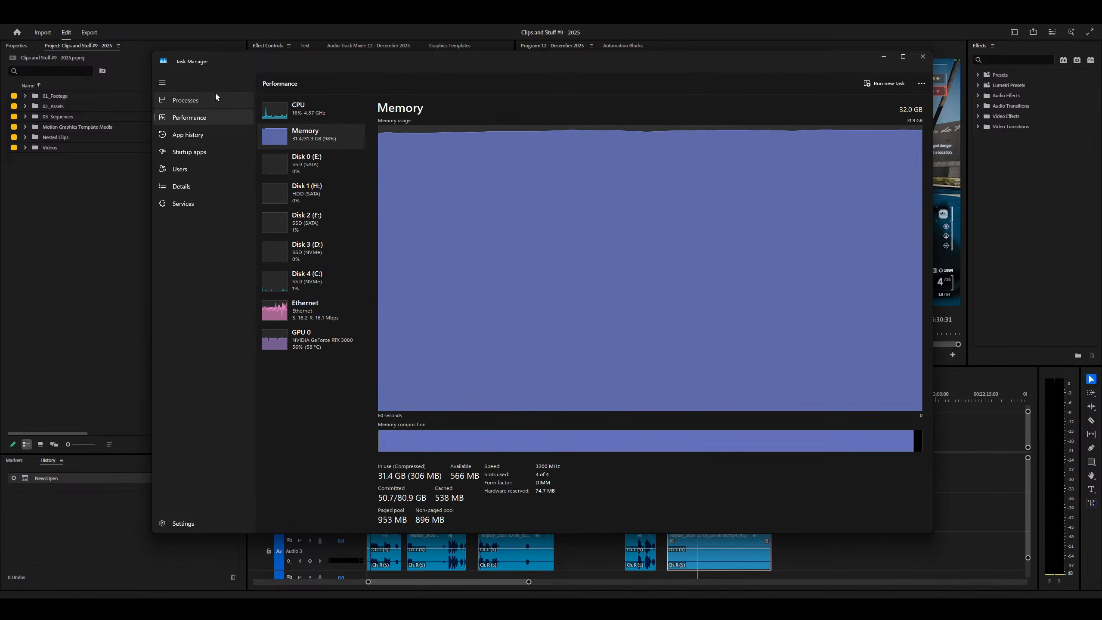
click(207, 100)
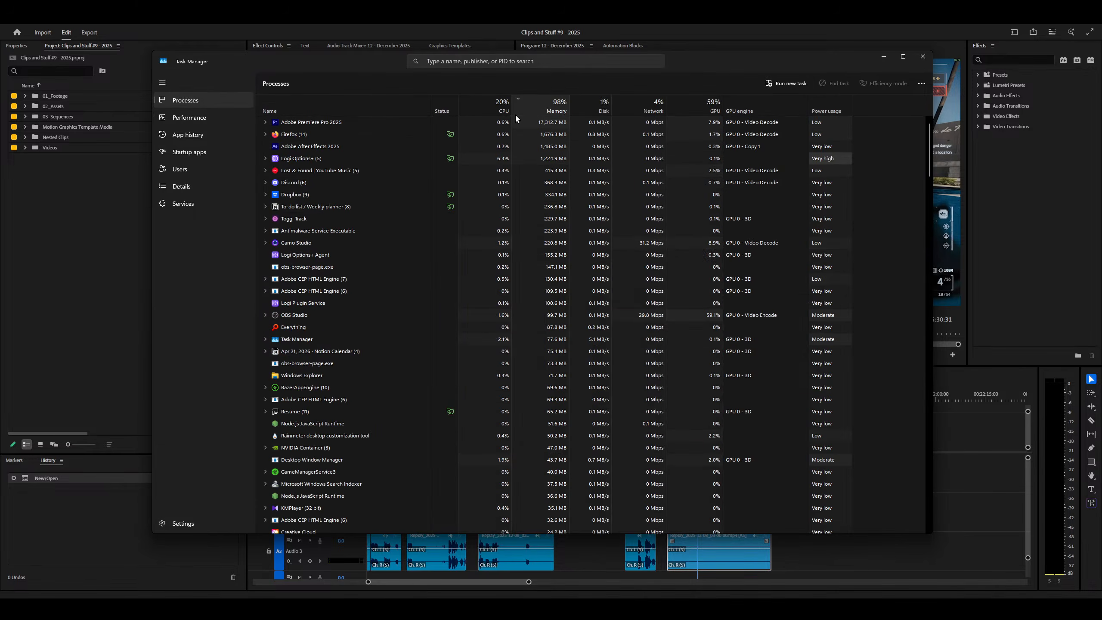
click(884, 55)
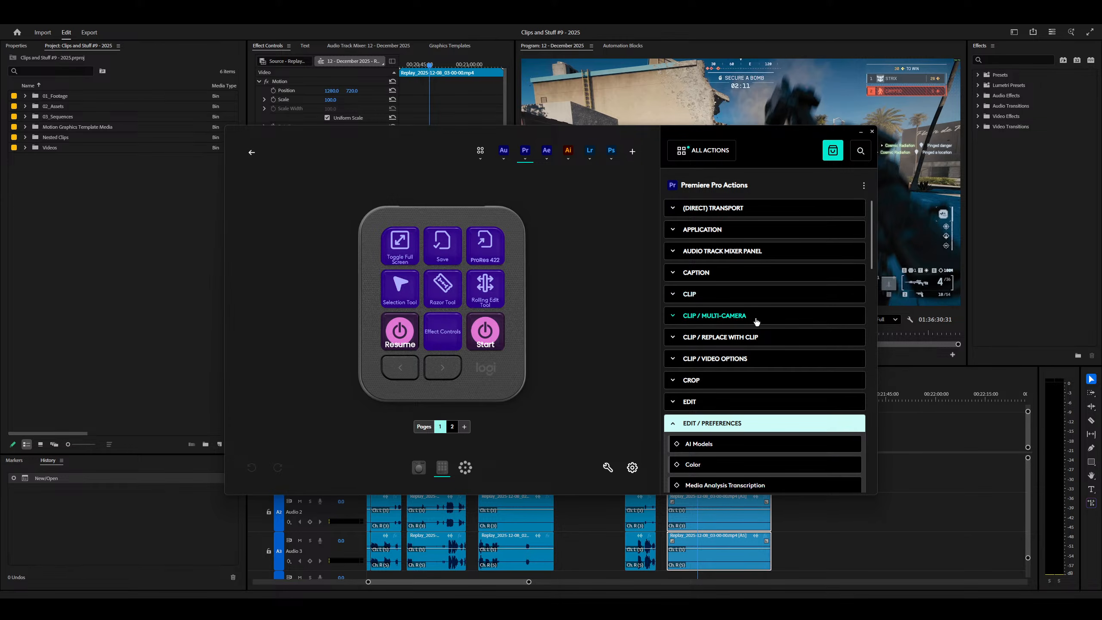
Step: Close the keypad configuration window and launch Adobe Media Encoder
click(872, 132)
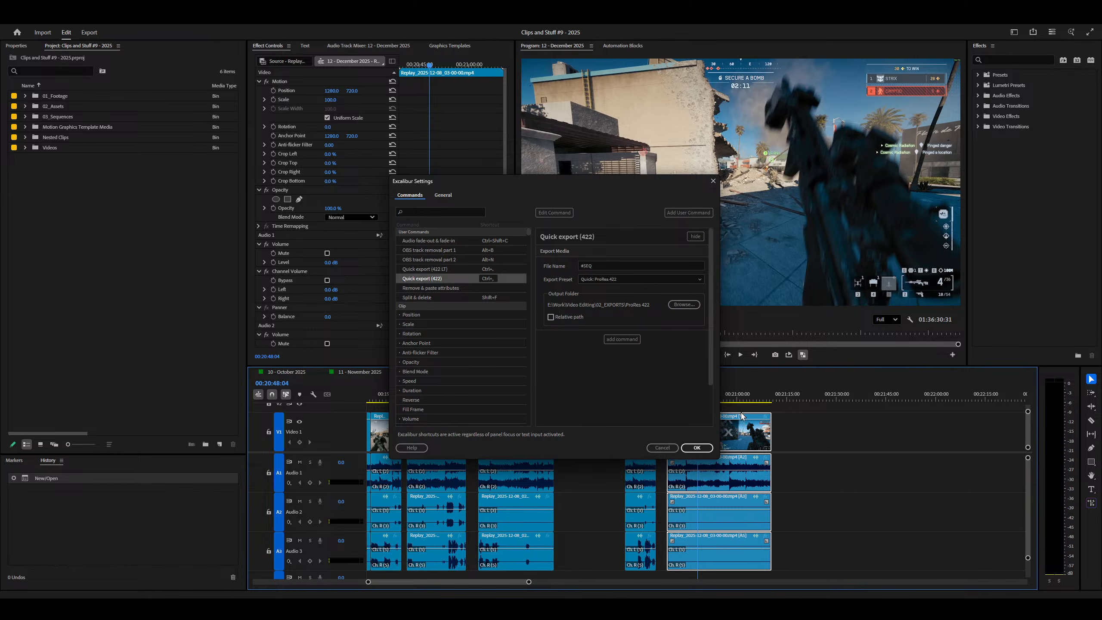
key(super)
text(medioa)
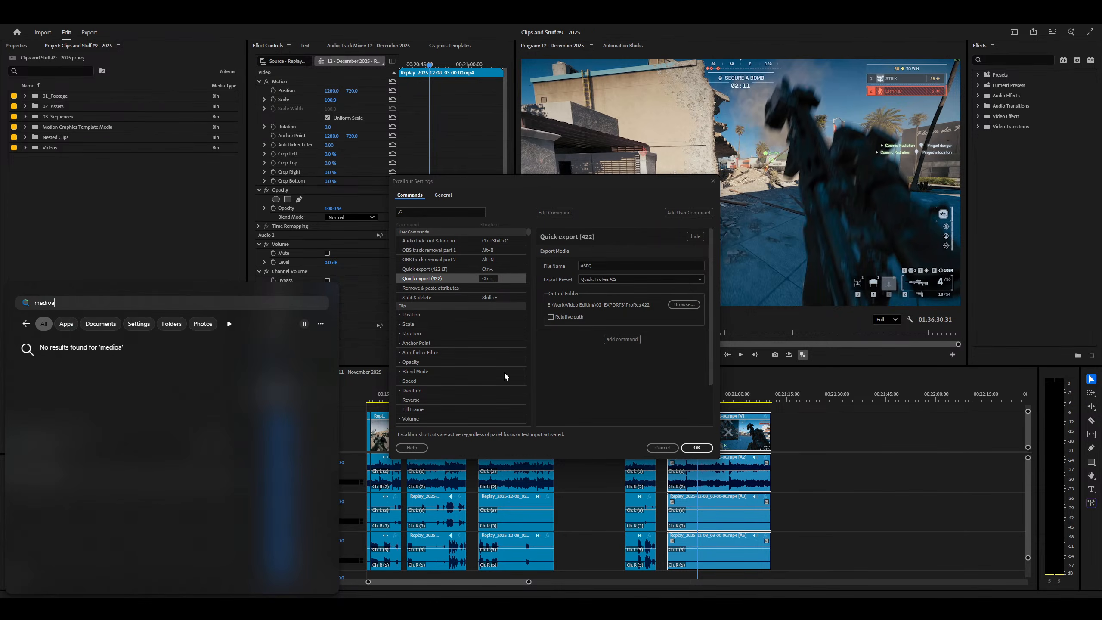
key(Return)
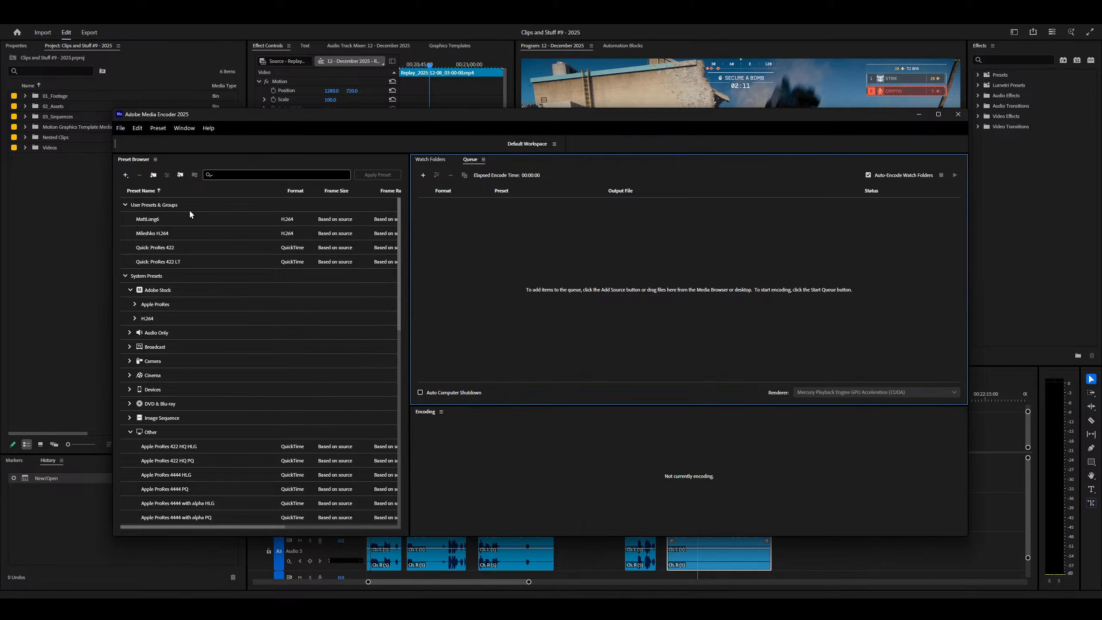
Step: Close the Preset Browser and bring the Watch Folders list into view
right_click(143, 162)
click(182, 171)
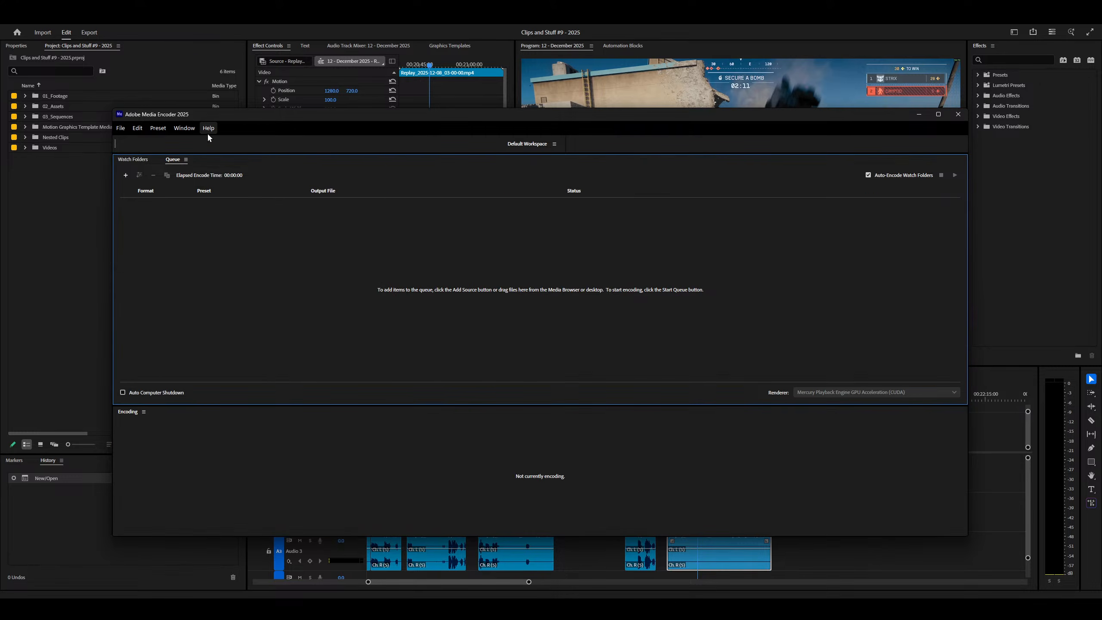
click(183, 128)
click(143, 161)
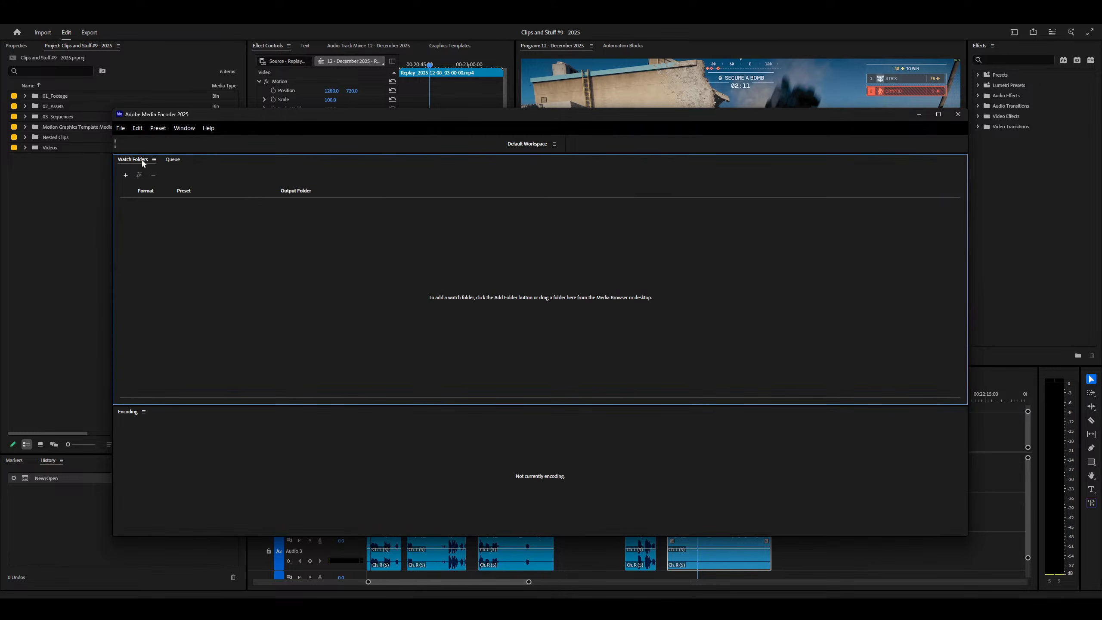
Step: Add the ProRes 422 folder inside 02_EXPORTS as a watch folder
click(125, 174)
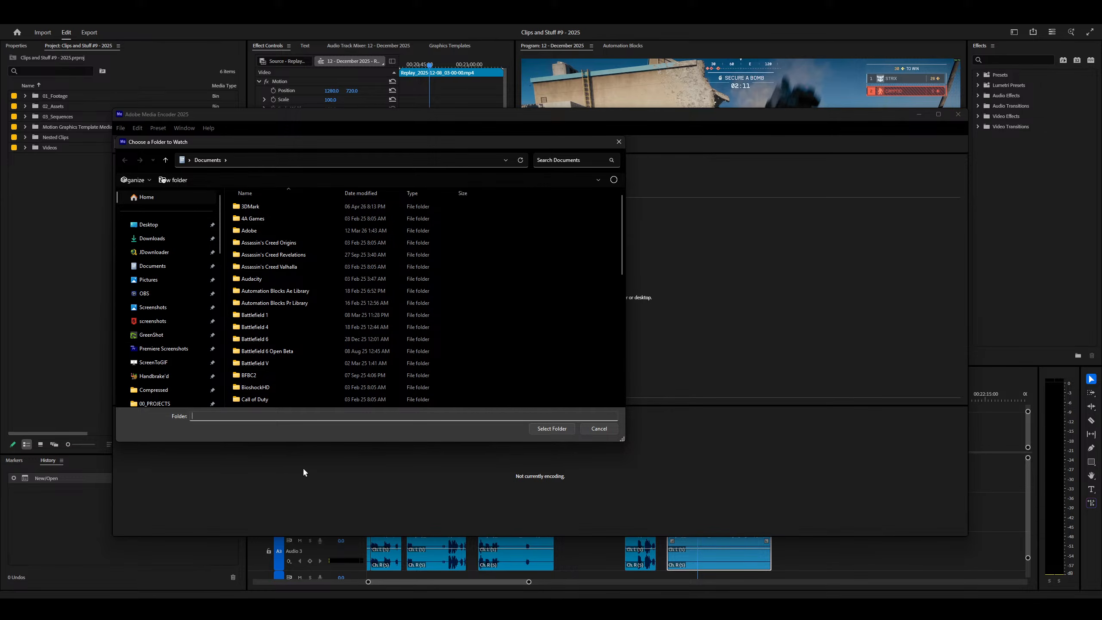
scroll(180, 280, down, 3)
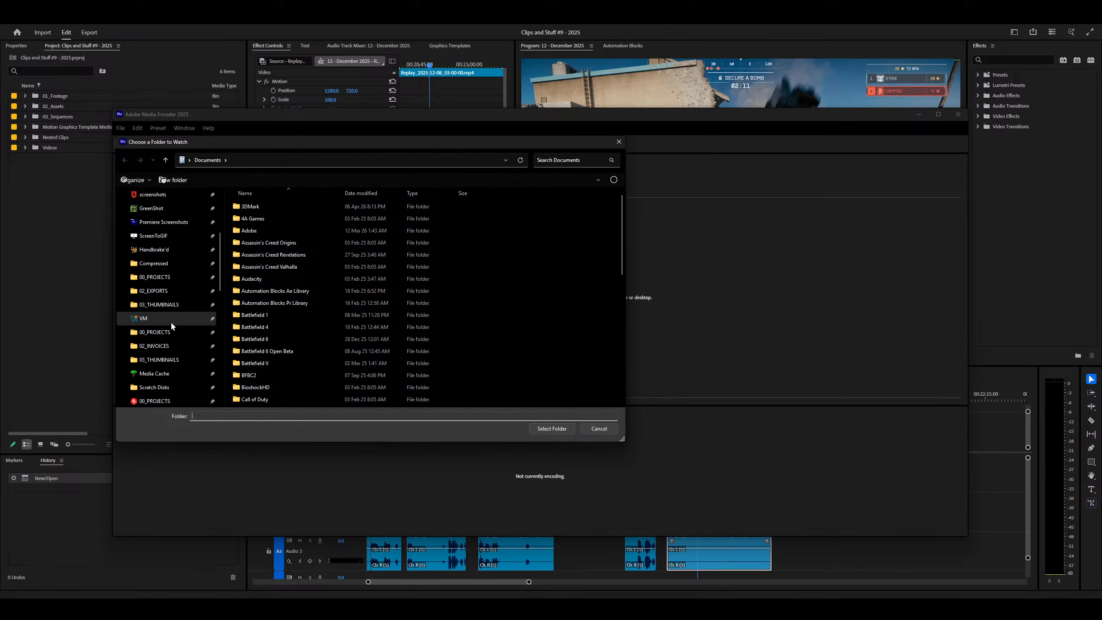
click(153, 291)
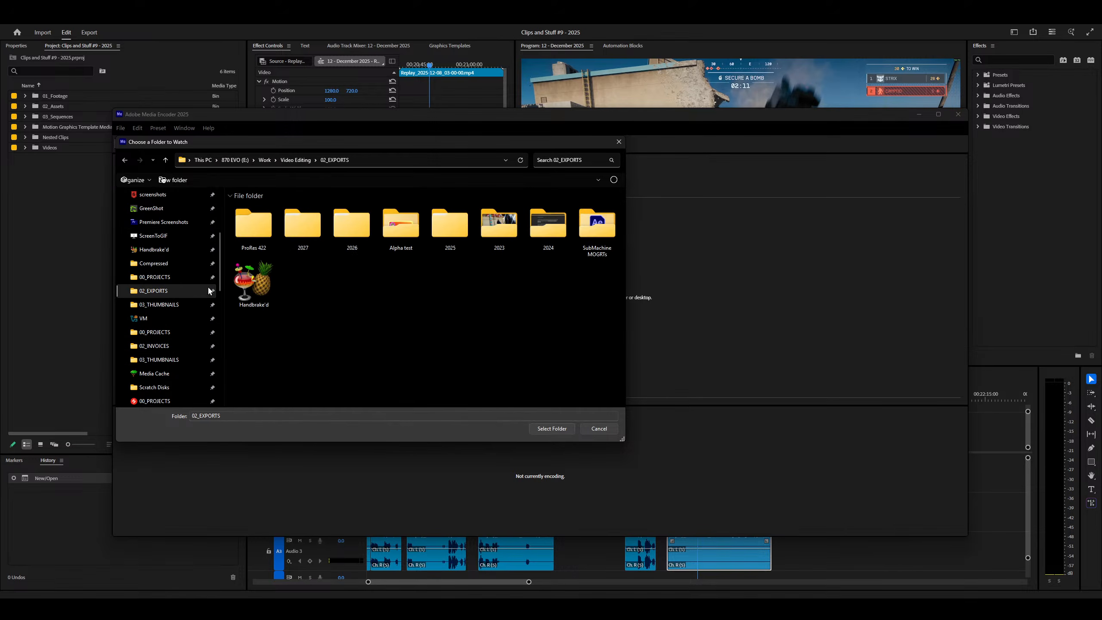
double_click(254, 226)
click(552, 428)
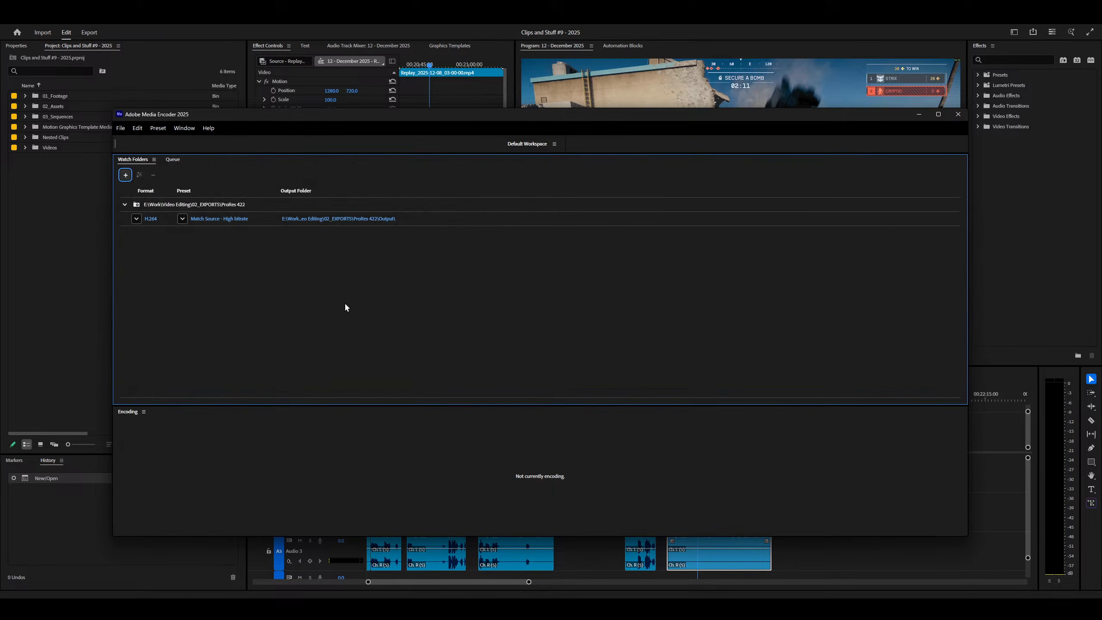
Step: Assign the watch folder the custom H.264 preset listed just above Match Source - High bitrate
click(182, 218)
scroll(226, 251, up, 2)
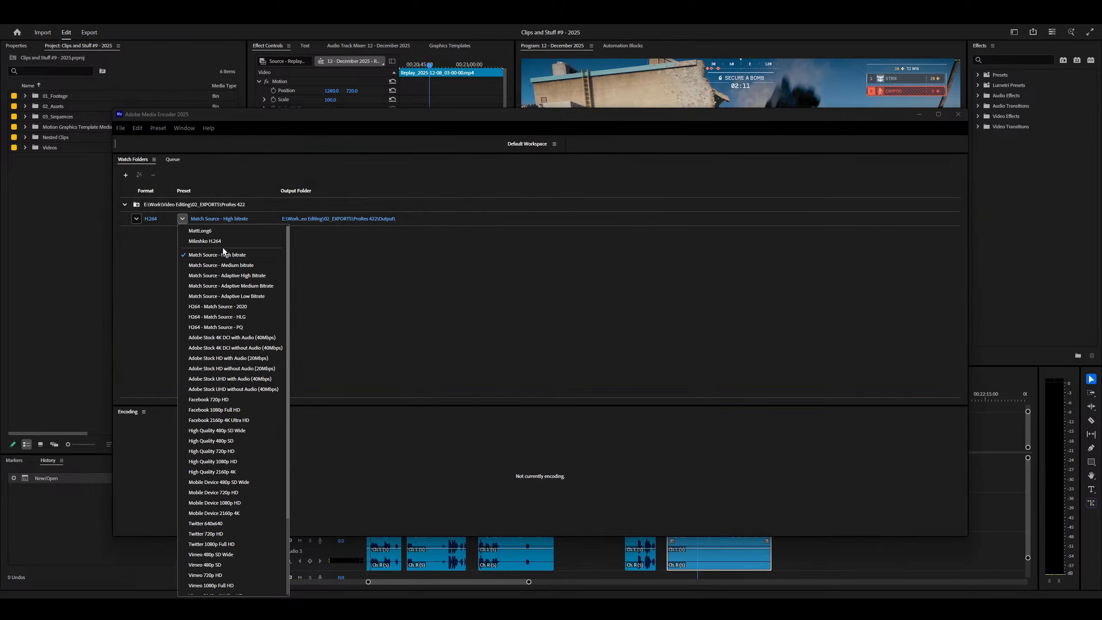
click(213, 246)
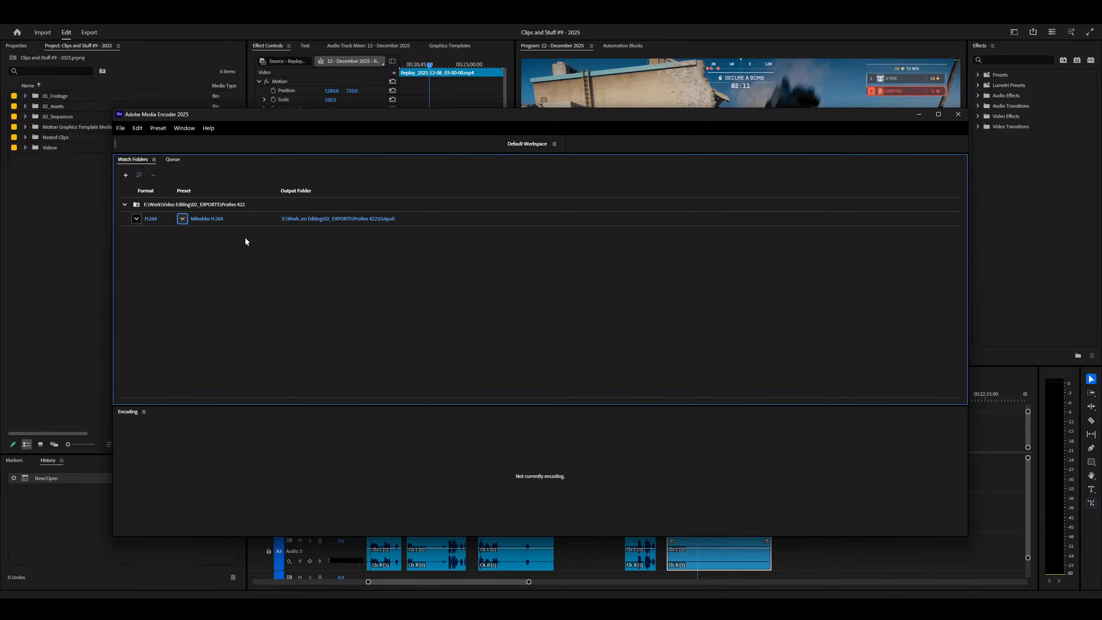
Step: Set the watch folder's output to a new H264 folder created inside the ProRes 422 folder
click(363, 224)
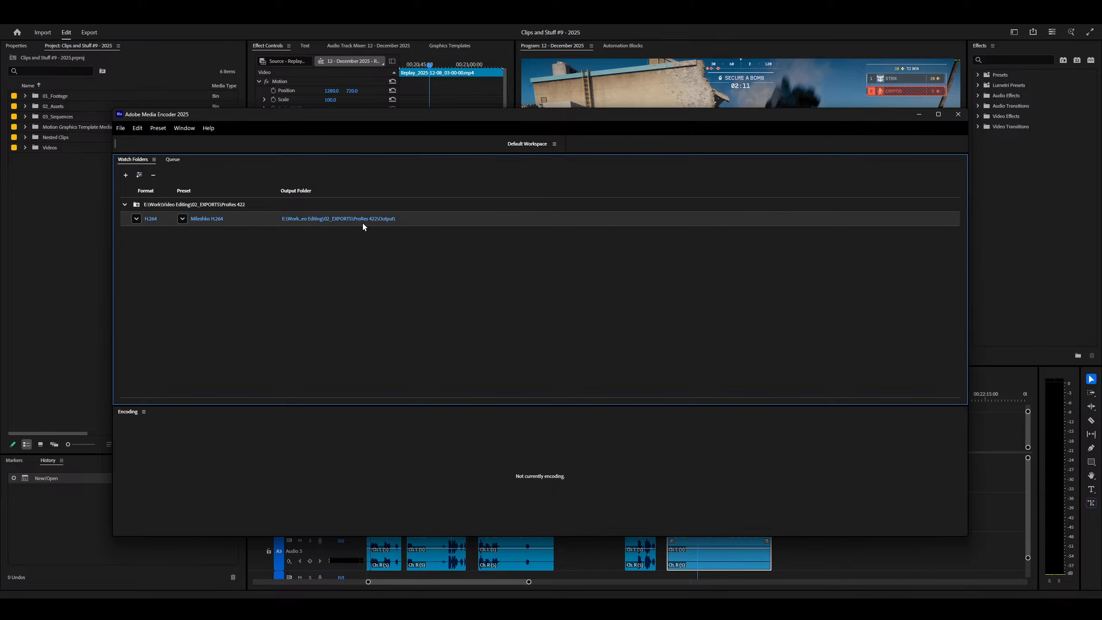
click(364, 218)
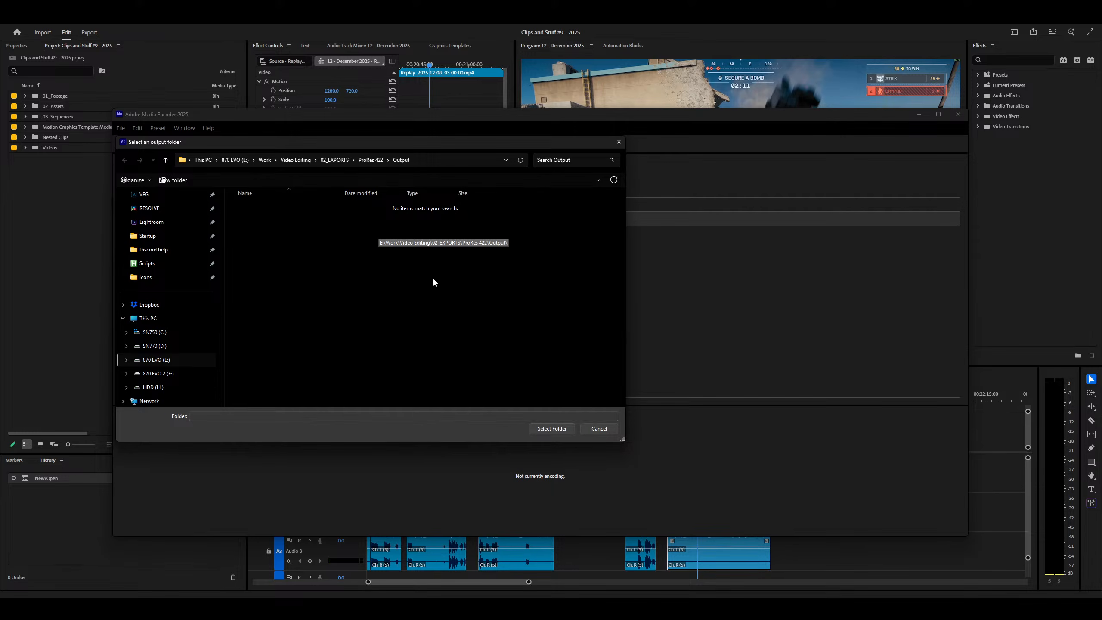
click(278, 208)
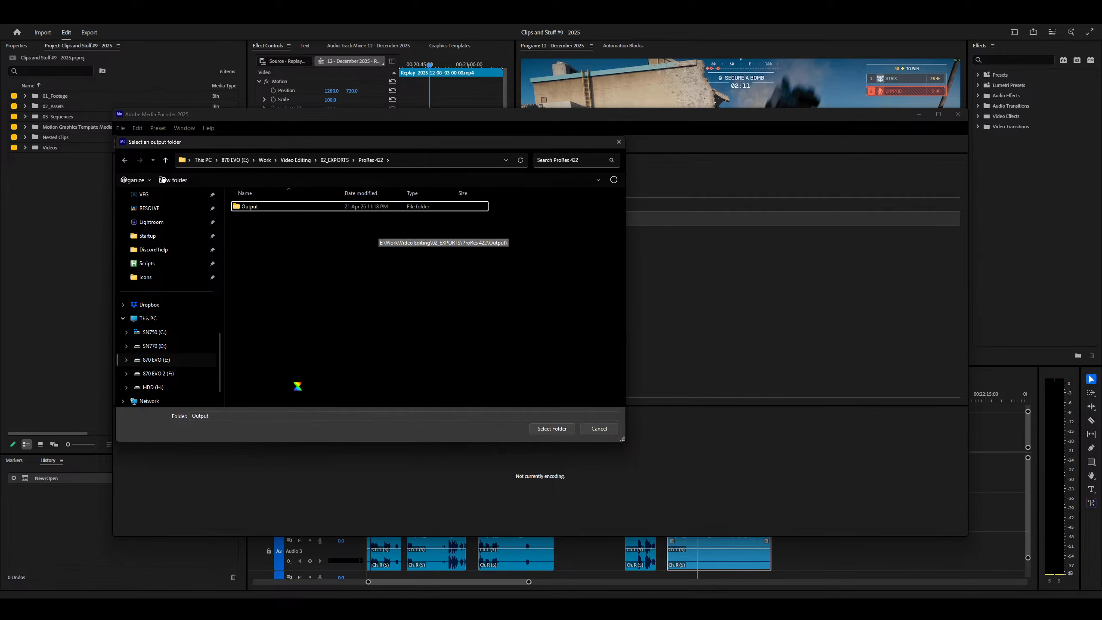
right_click(279, 367)
click(309, 359)
key(Escape)
right_click(319, 292)
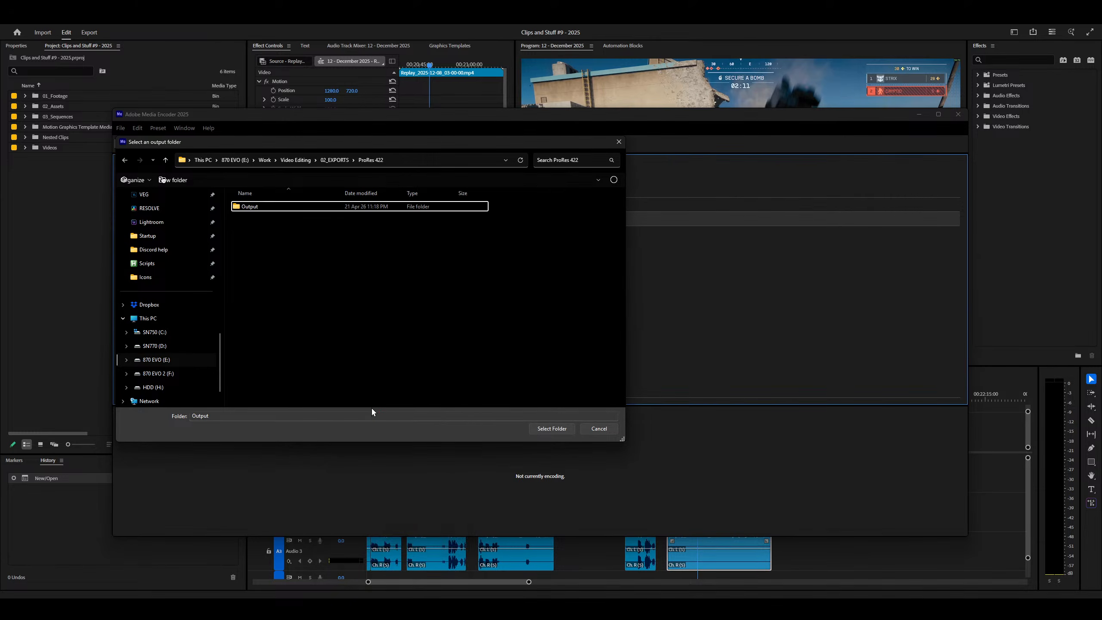
mouse_move(378, 449)
click(452, 449)
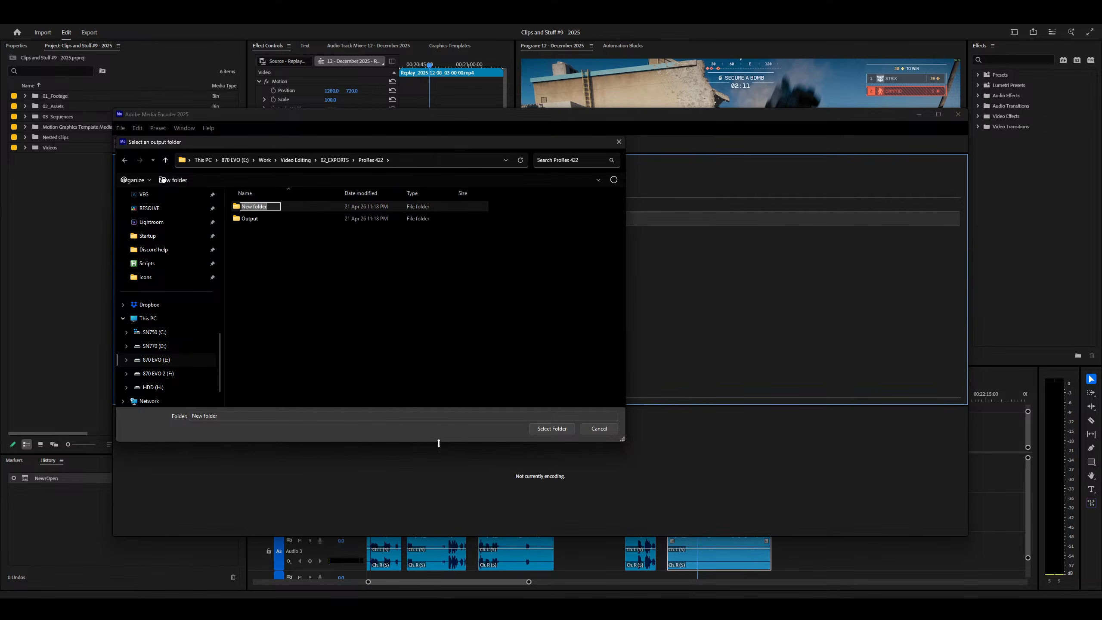
text(H26)
key(Return)
key(Return)
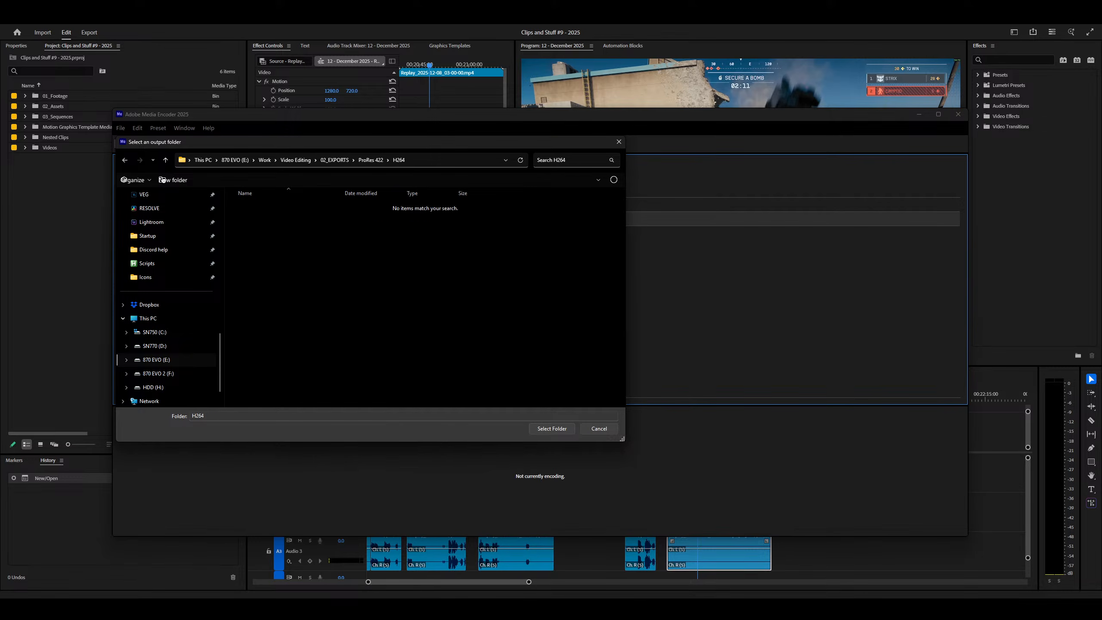
click(553, 428)
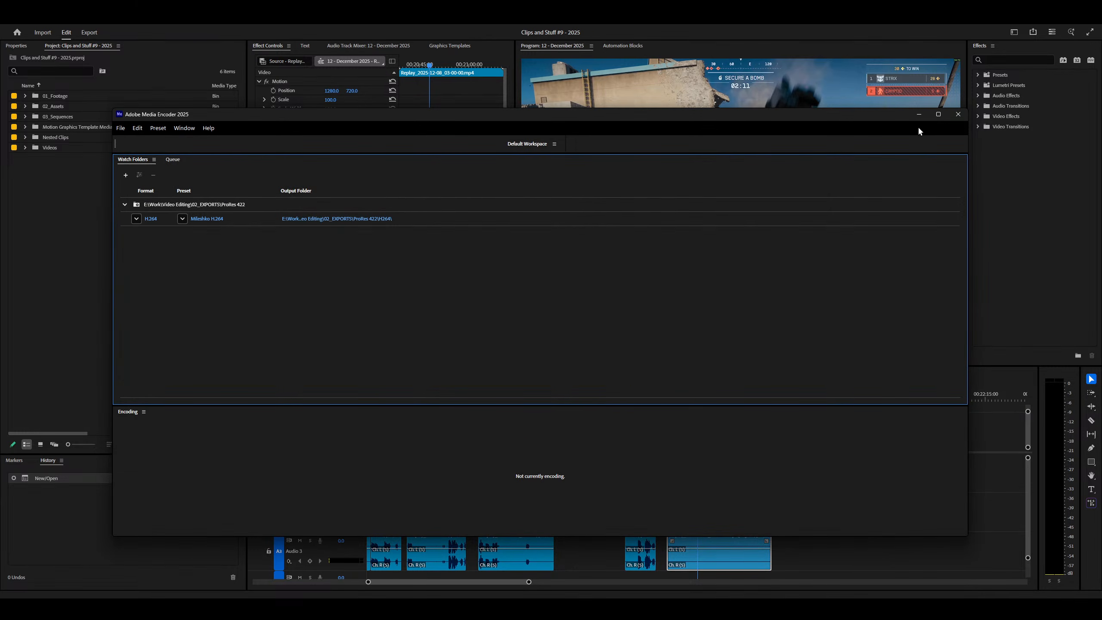
Step: Dock the Watch Folders panel beside the Queue and minimise Media Encoder to return to Premiere Pro
drag(130, 159, 665, 298)
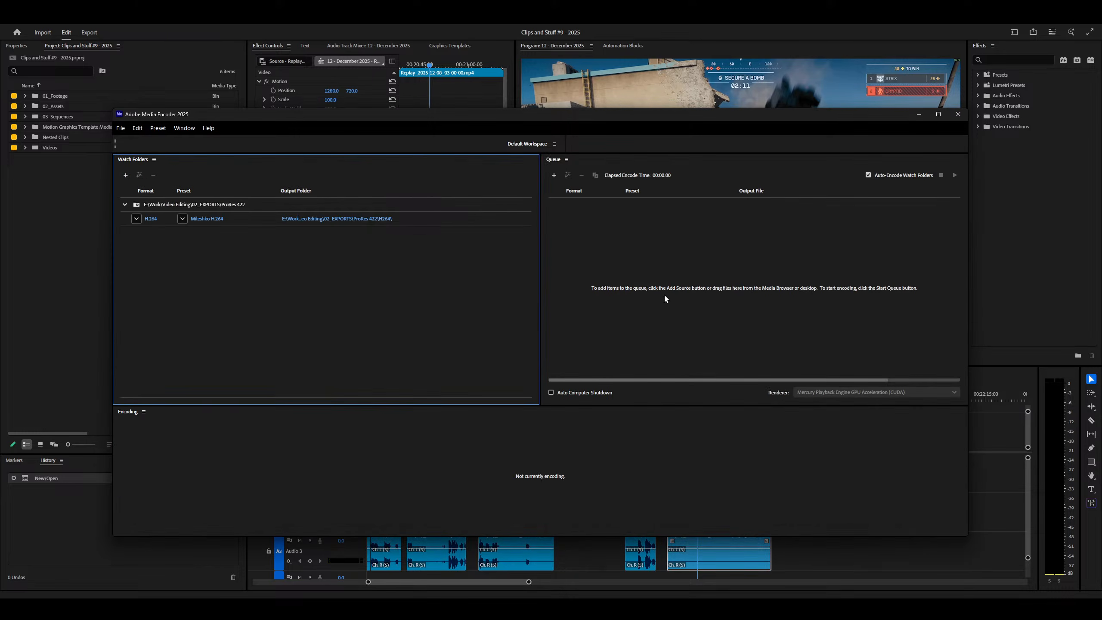
click(721, 287)
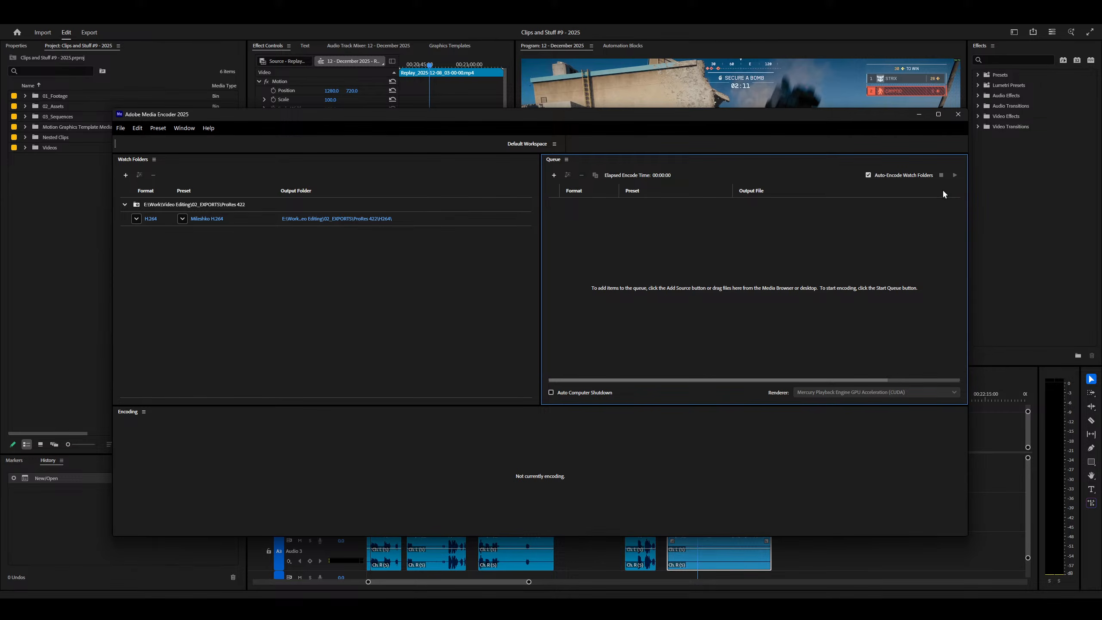
click(992, 454)
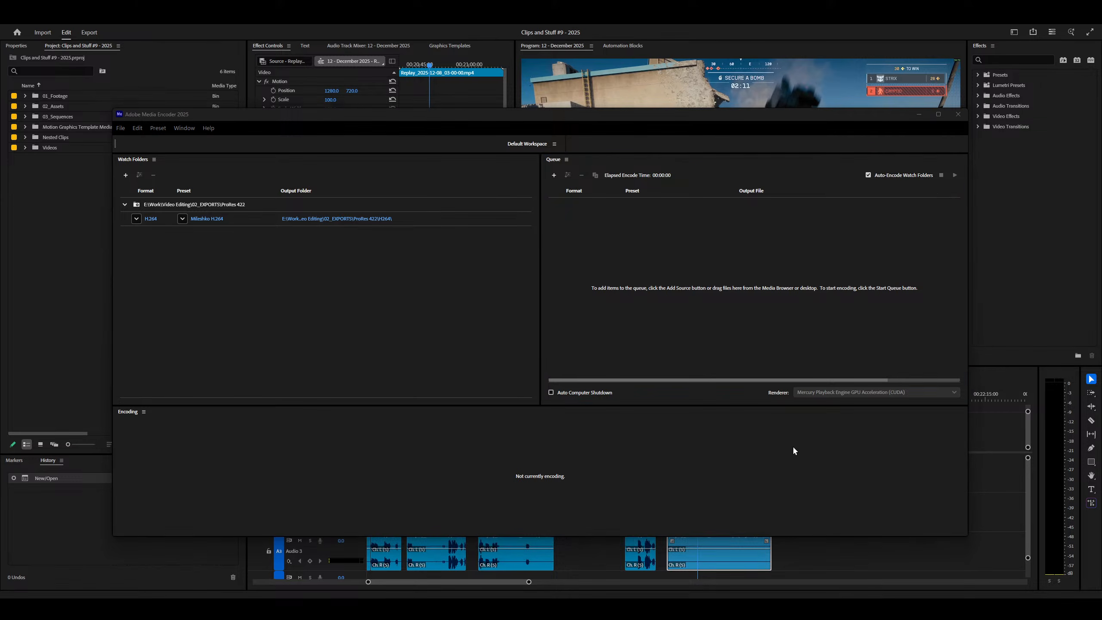
click(919, 113)
Step: Mark In and Out points around the Replay_2025-12-08_03-00-00.mp4 clip in the timeline and make a subsequence from it
click(697, 447)
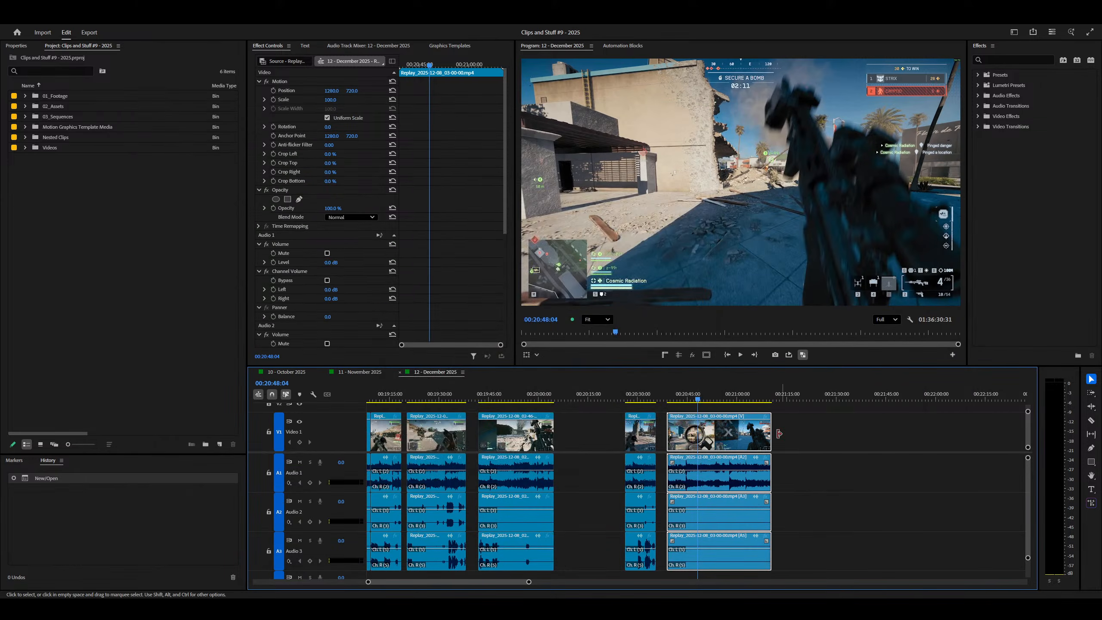
key(x)
key(shift+f)
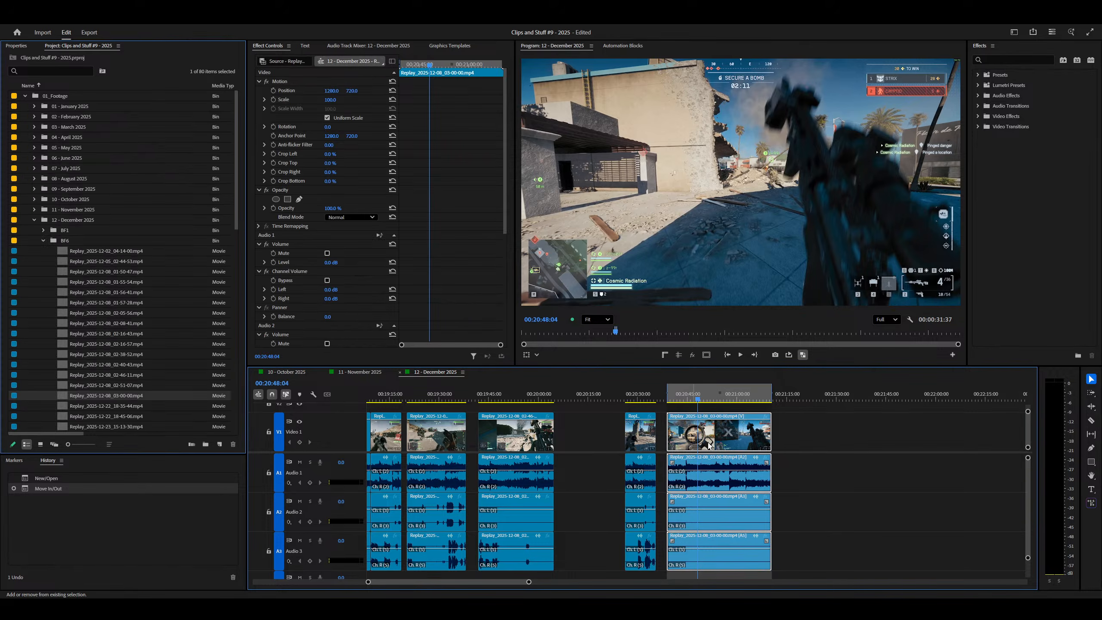
mouse_move(735, 447)
mouse_down()
mouse_move(169, 462)
mouse_move(205, 446)
mouse_up()
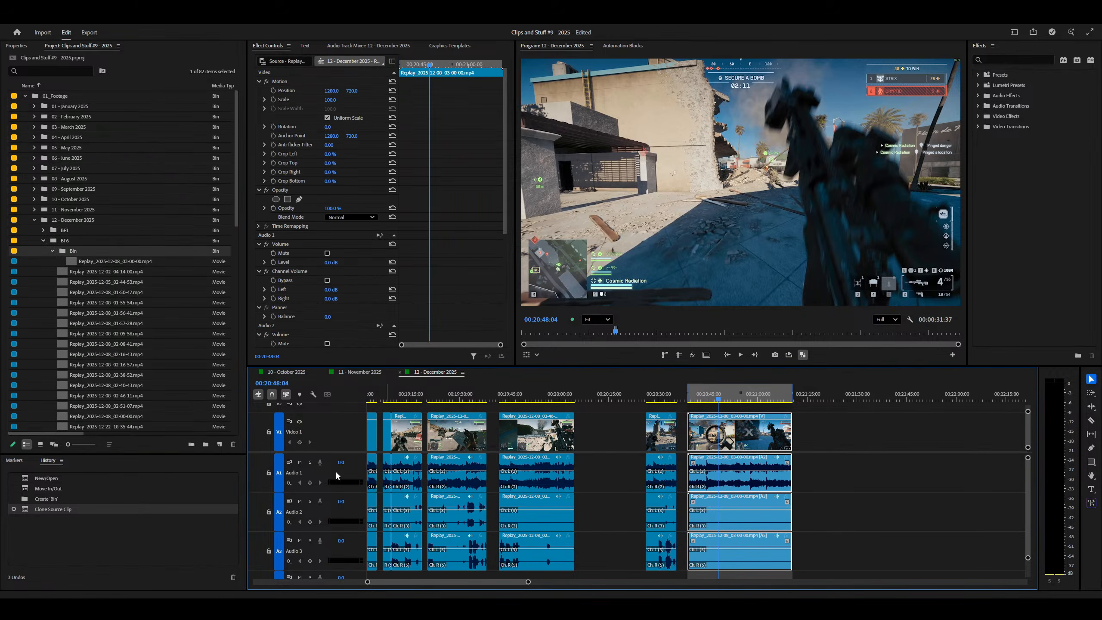
key(ctrl+z)
mouse_move(781, 445)
mouse_down()
mouse_move(765, 462)
mouse_move(210, 449)
mouse_move(219, 445)
mouse_up()
key(ctrl+z)
key(ctrl+z)
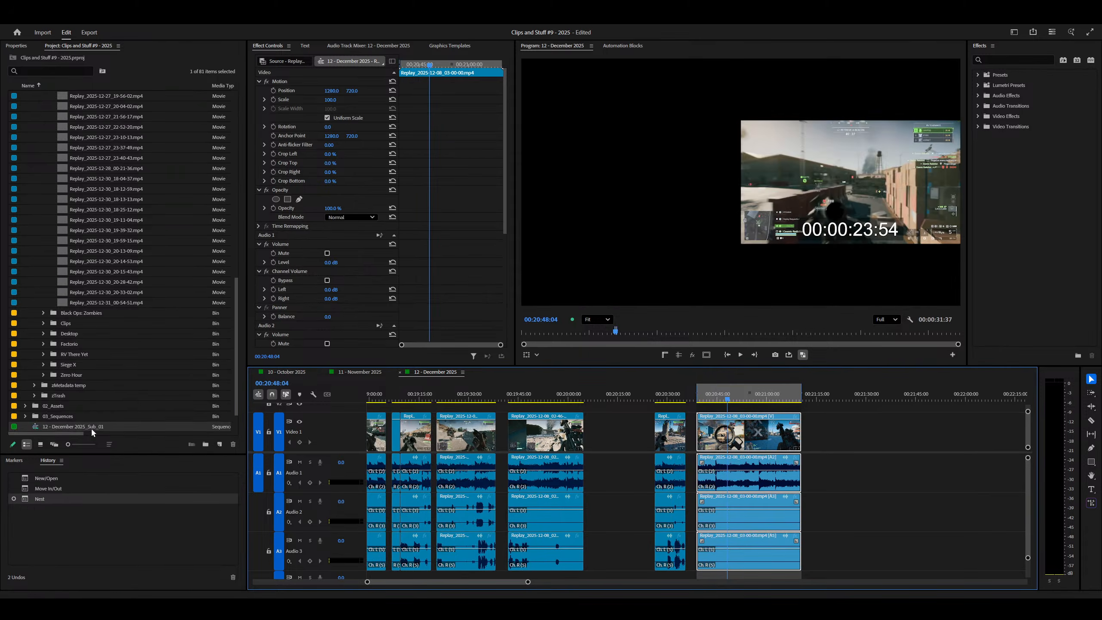
Step: Open the 12 - December 2025_Sub_01 sequence and export it through Media Encoder with the Quick: ProRes 422 preset
click(91, 426)
double_click(35, 430)
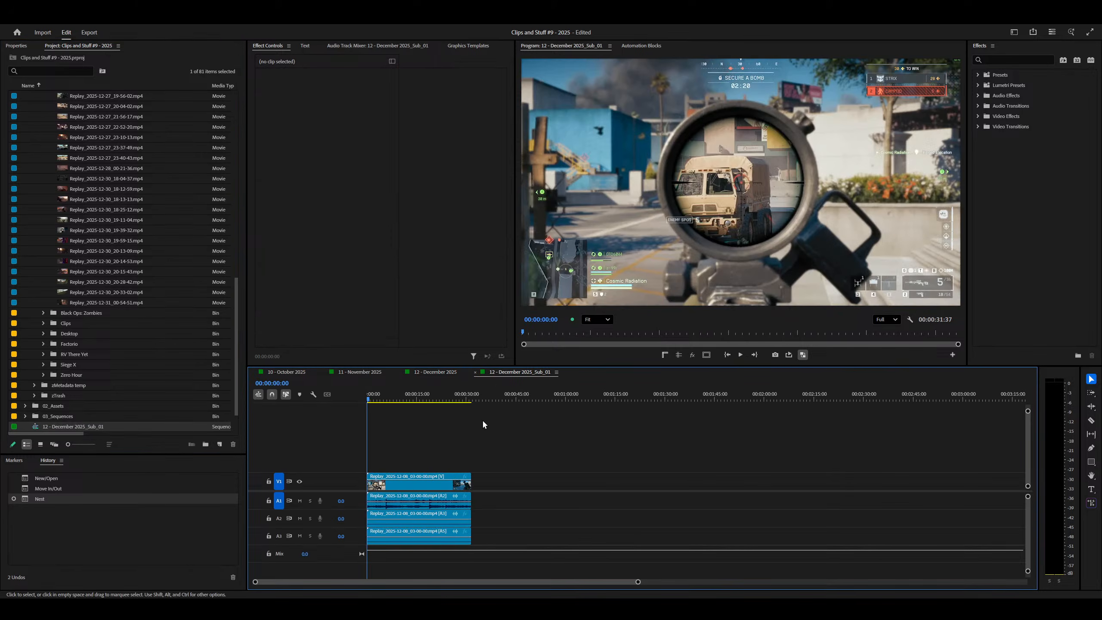
key(backslash)
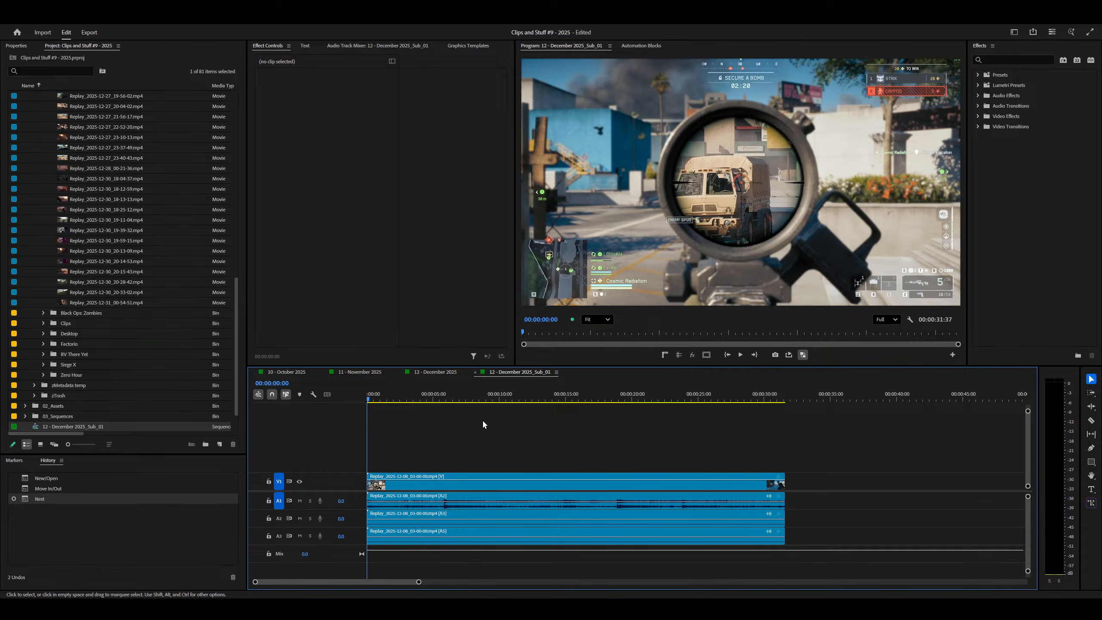
click(395, 609)
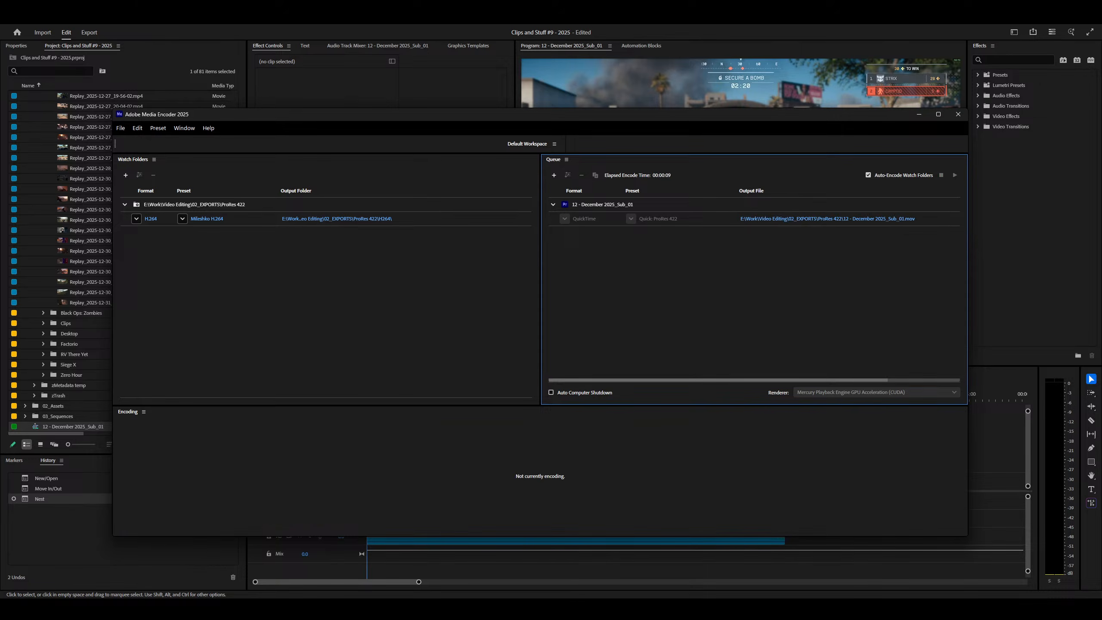
click(317, 344)
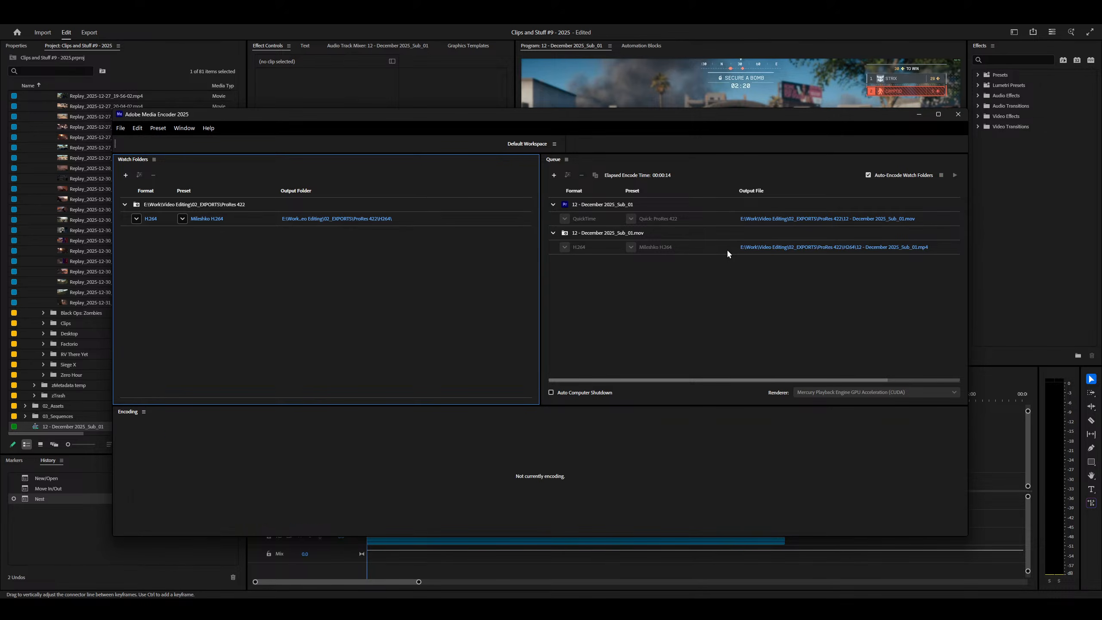
Step: Examine the Output and H264 folders inside 02_EXPORTS\ProRes 422 for the converted file
key(super+e)
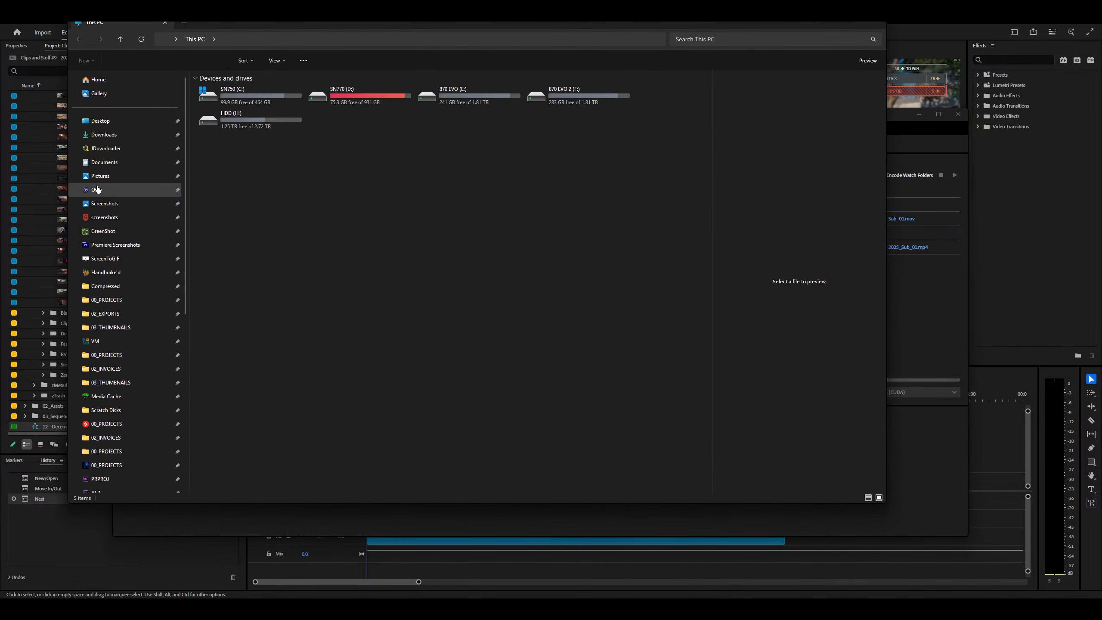
click(106, 314)
double_click(236, 124)
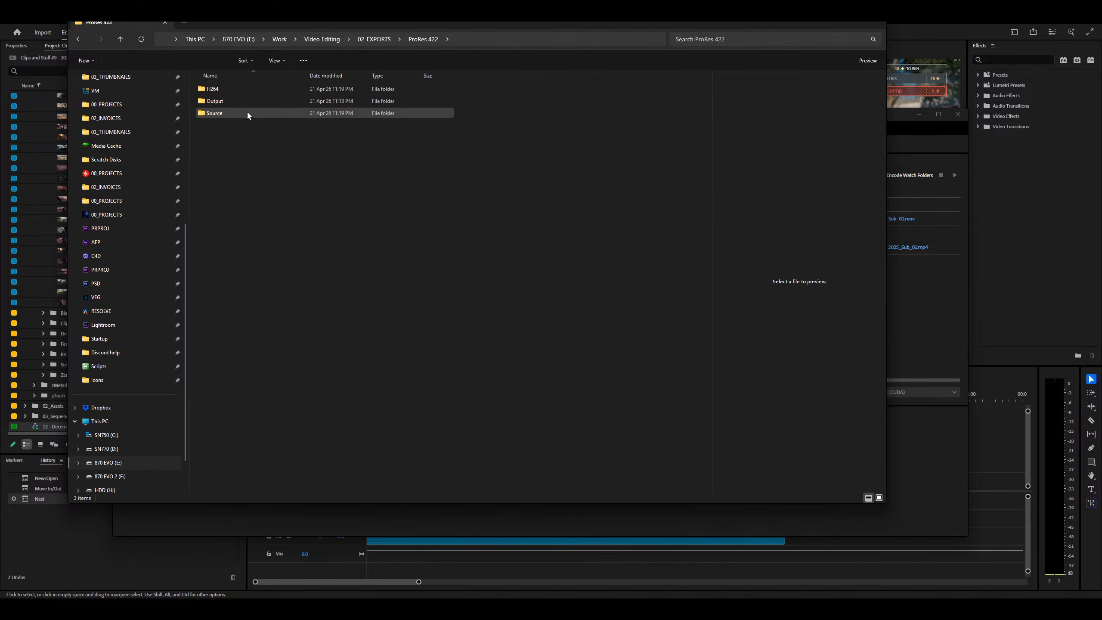
double_click(231, 100)
key(alt+Left)
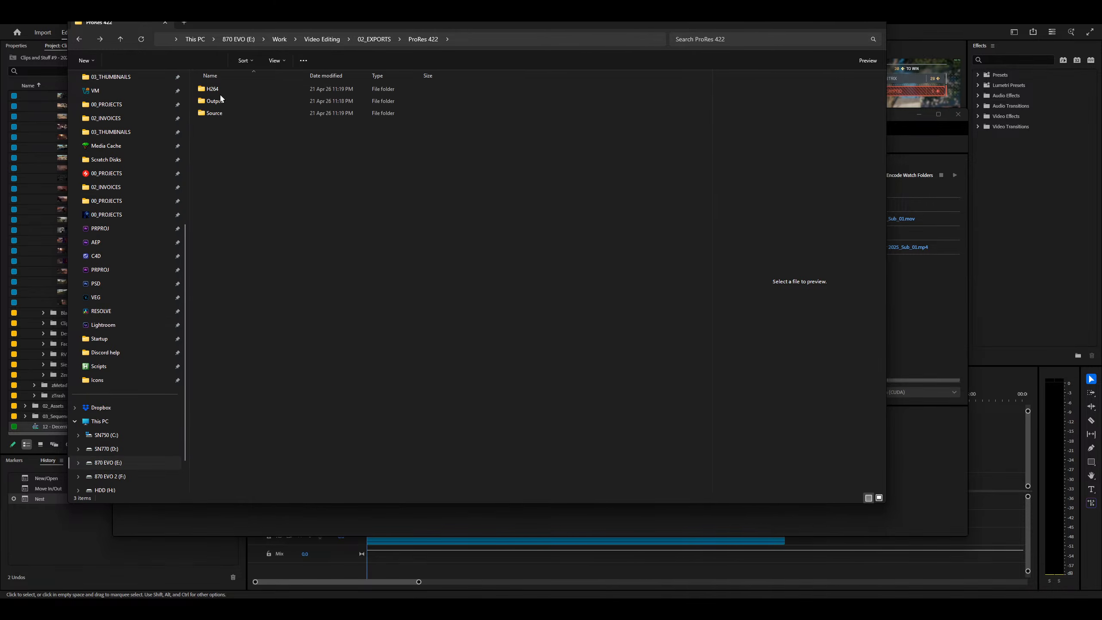
double_click(216, 90)
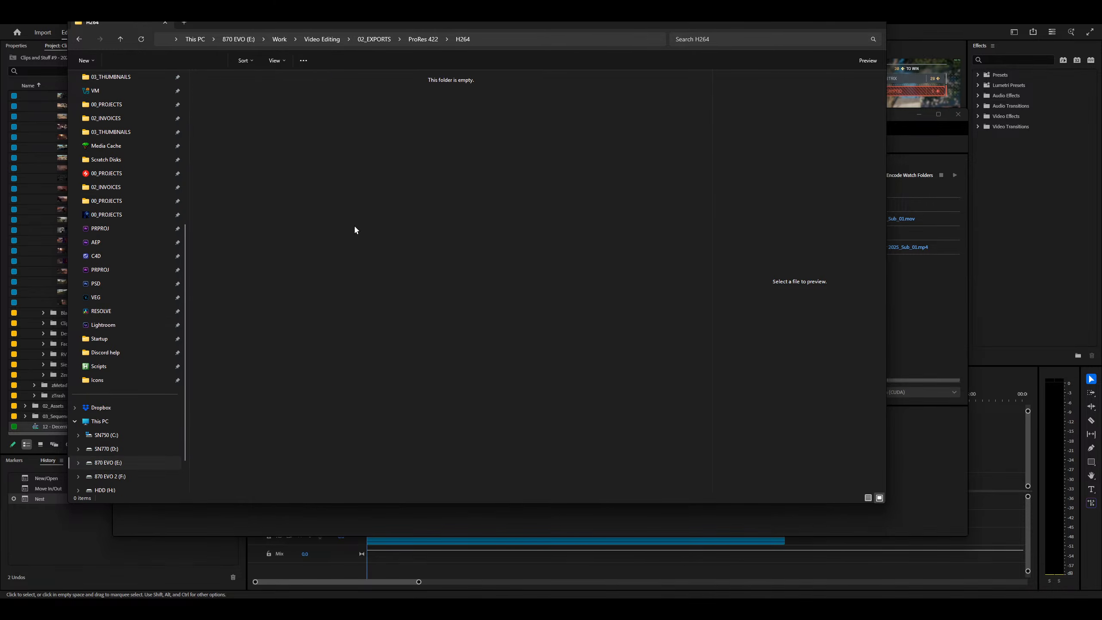
click(233, 120)
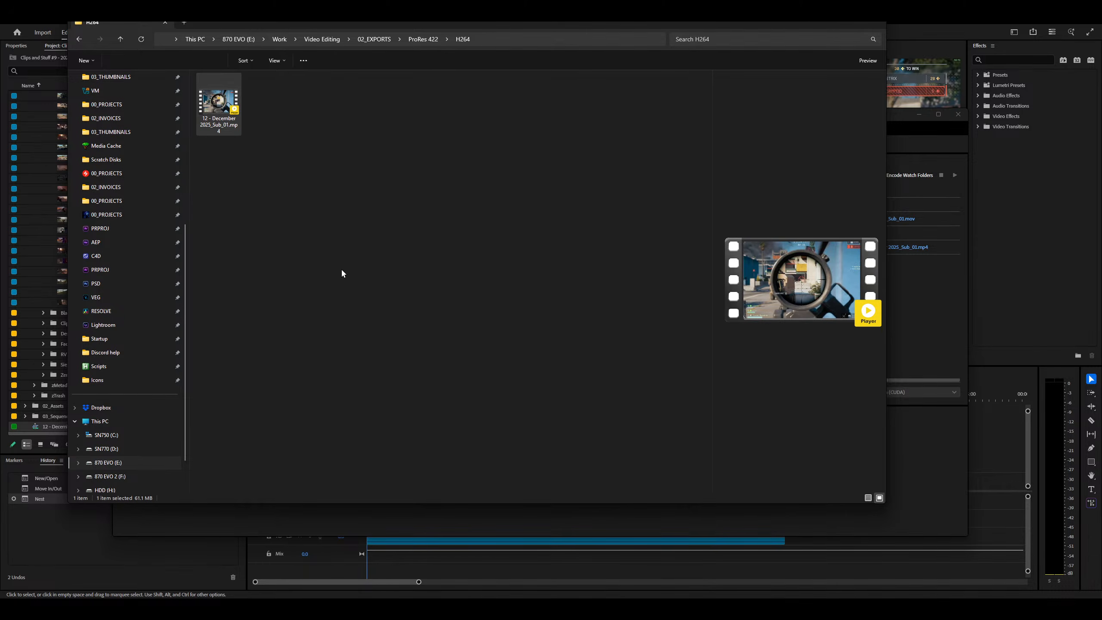
key(alt+Left)
Step: Check the Output folder inside ProRes 422 and permanently delete it
double_click(234, 101)
key(alt+Left)
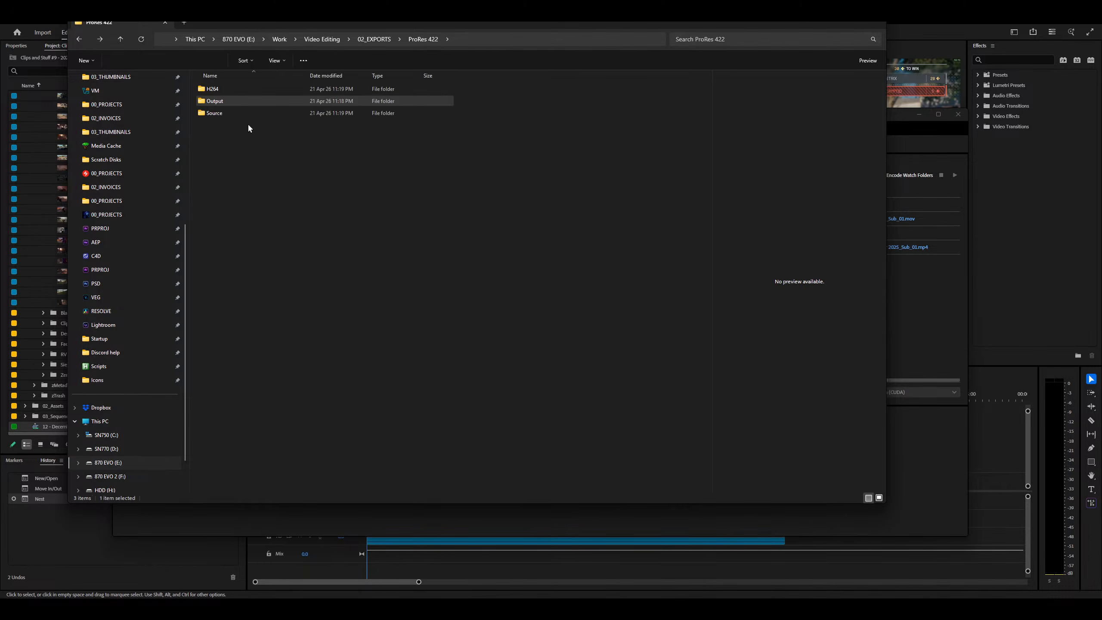
key(shift+Delete)
key(Return)
Step: Examine the date-stamped subfolder inside the Source folder of ProRes 422
double_click(224, 100)
double_click(222, 88)
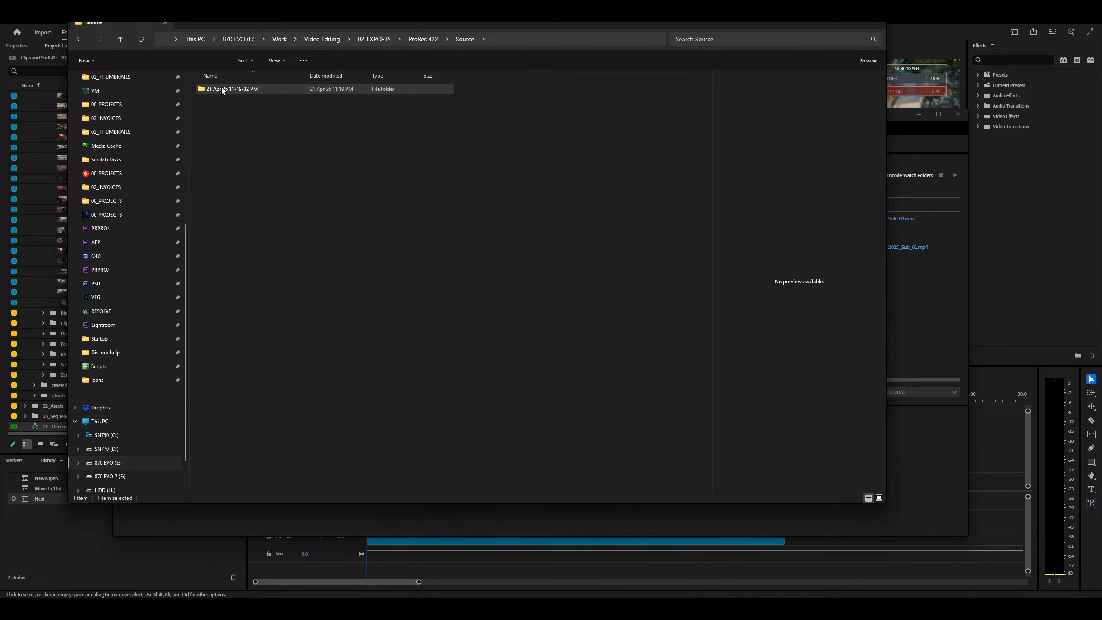
double_click(224, 88)
key(alt+Left)
key(alt+Left)
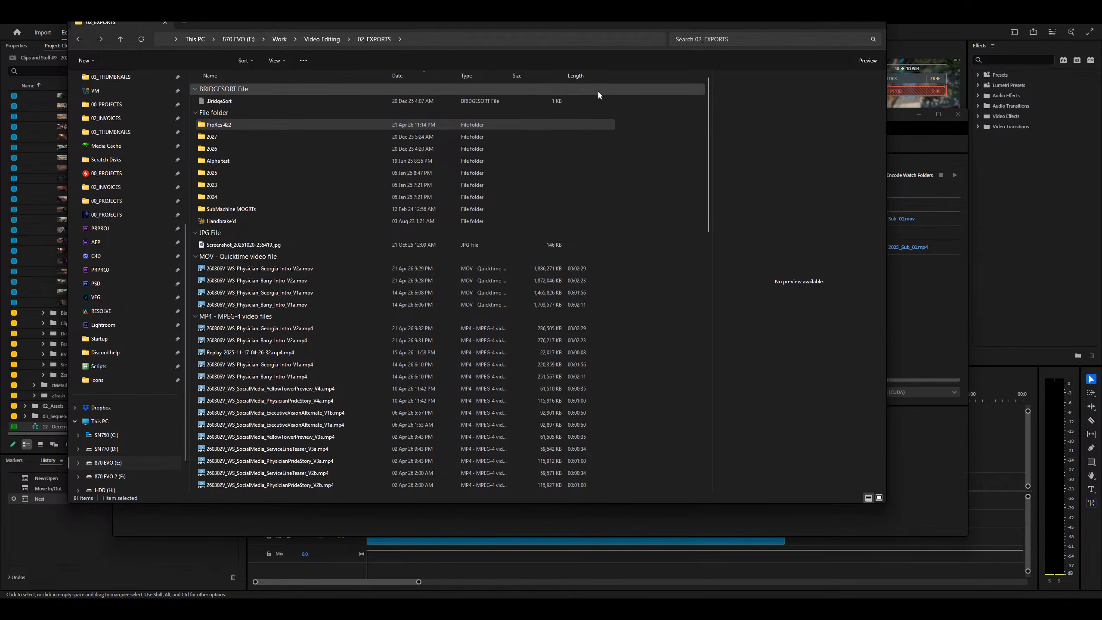
Step: Permanently delete all remaining contents of the ProRes 422 folder in 02_EXPORTS
double_click(469, 125)
drag(258, 202, 369, 128)
key(shift+Delete)
key(Return)
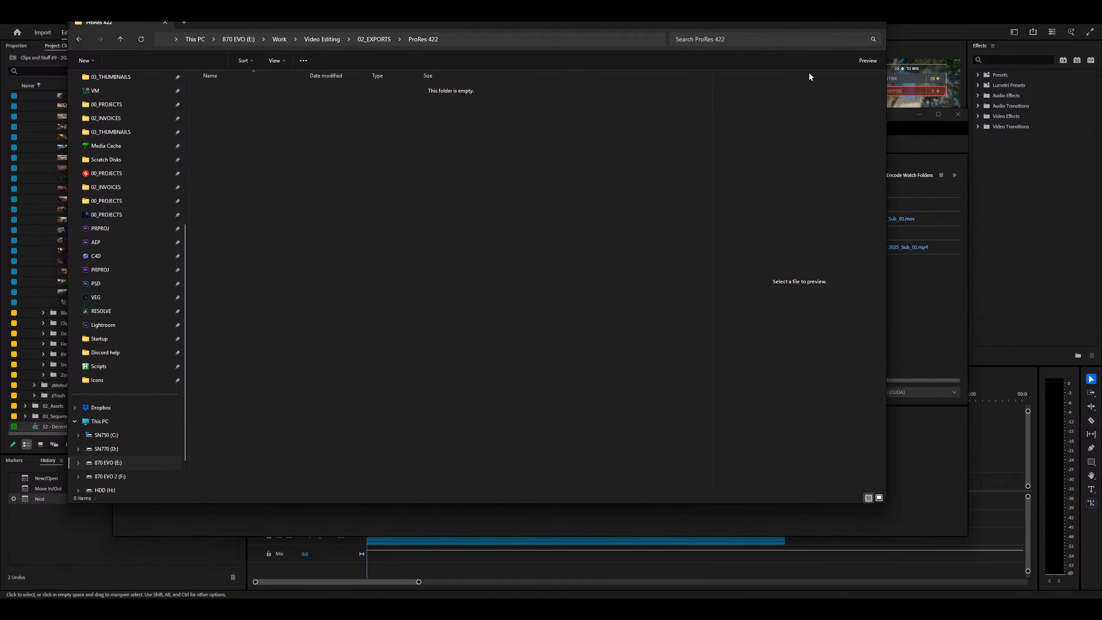
right_click(386, 410)
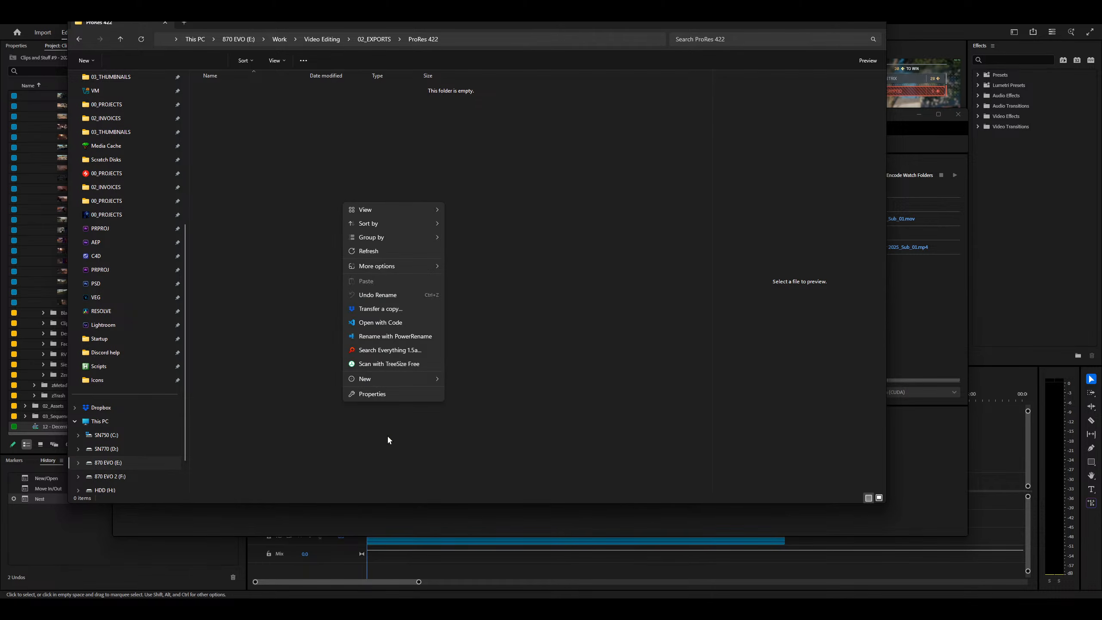
mouse_move(391, 379)
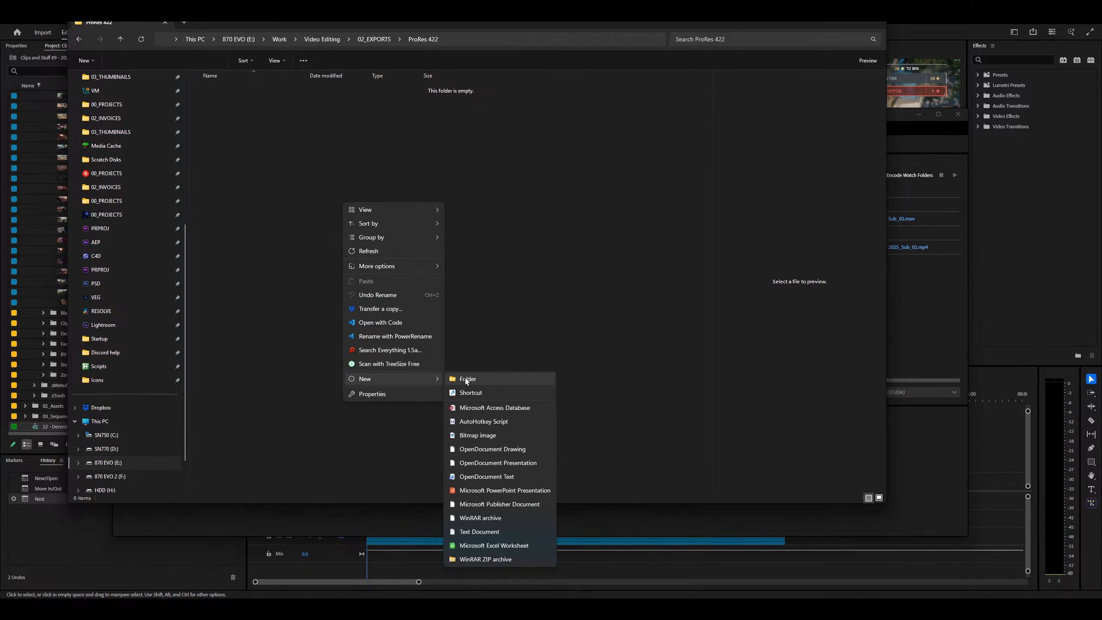
Step: In Media Encoder's queue, remove the finished H.264 job and reset and rerun the ProRes 422 one
click(902, 299)
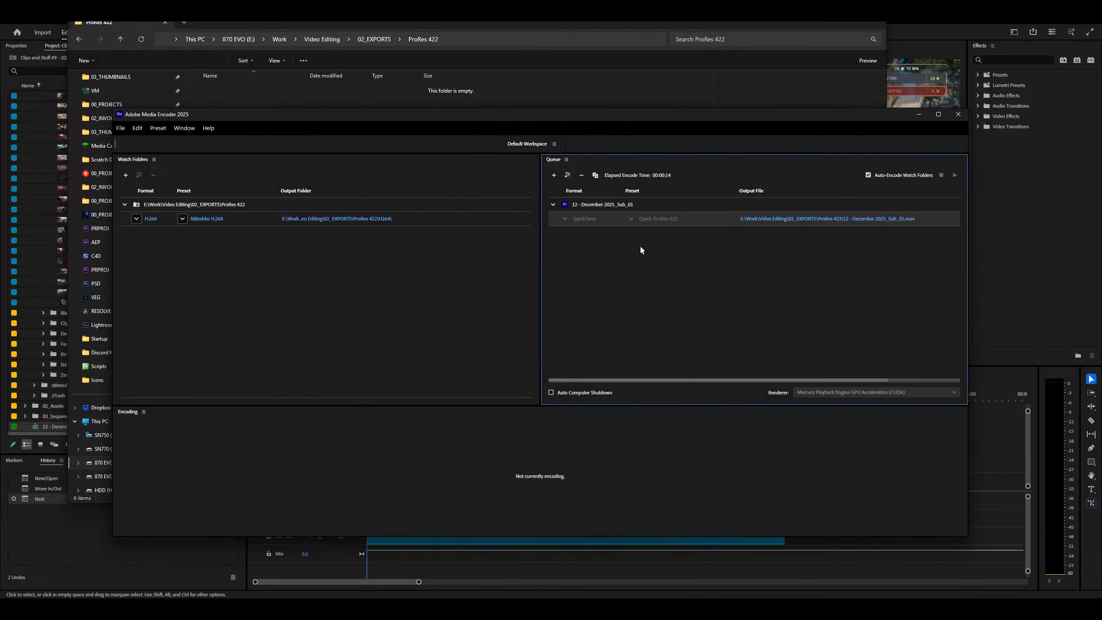
right_click(930, 214)
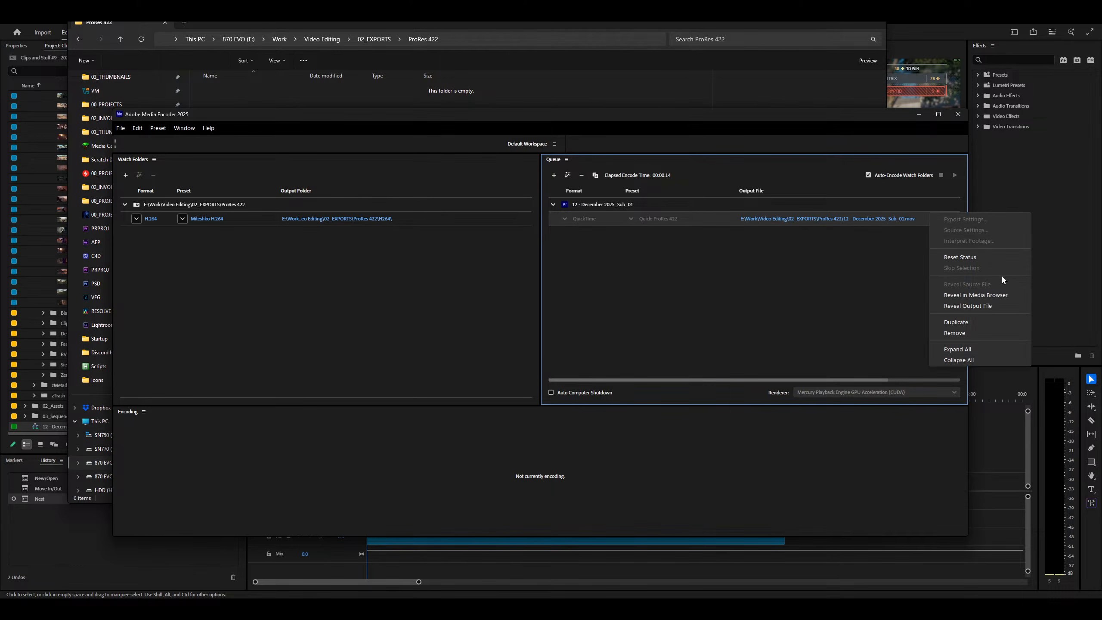
click(985, 258)
click(955, 175)
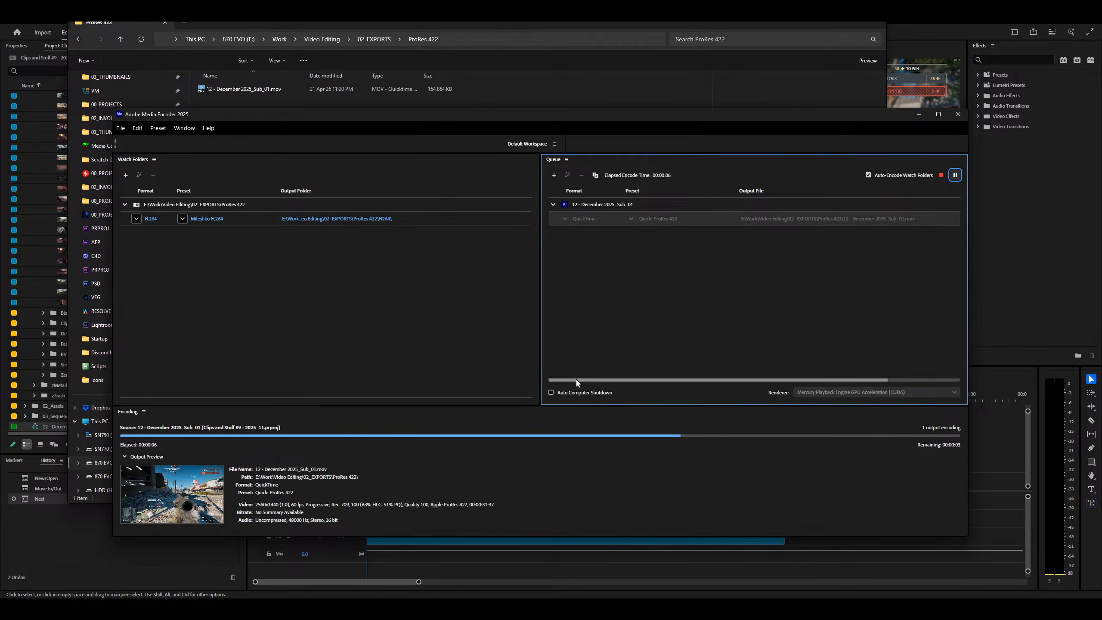
Step: Arrange Media Encoder below the ProRes 422 folder's file list and check the .mov export and the H264 folder
click(362, 609)
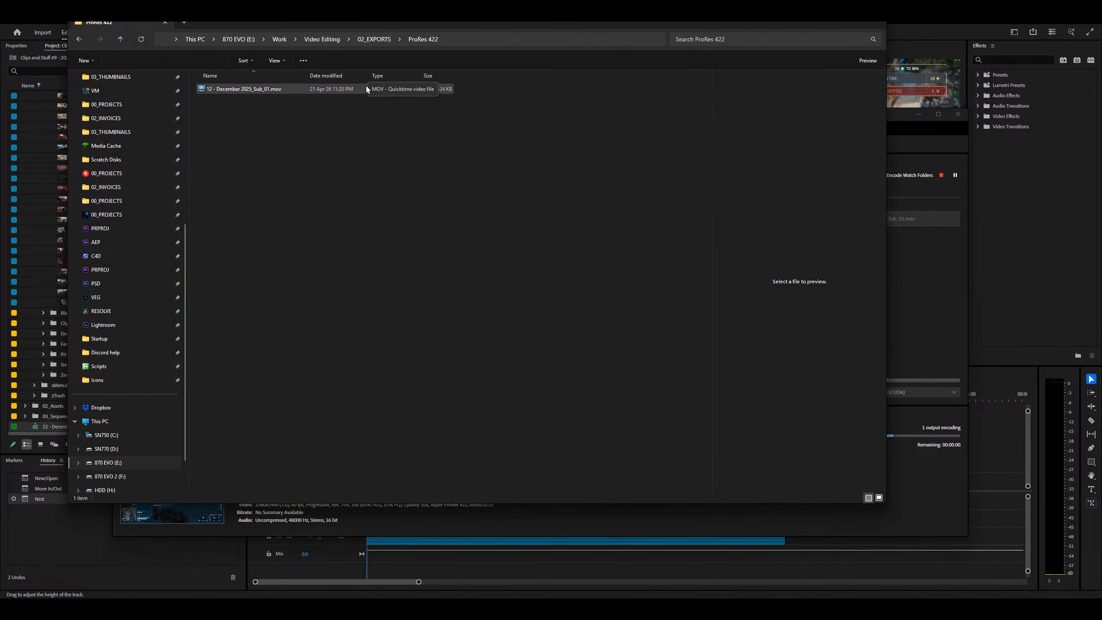
click(900, 279)
drag(626, 124, 645, 183)
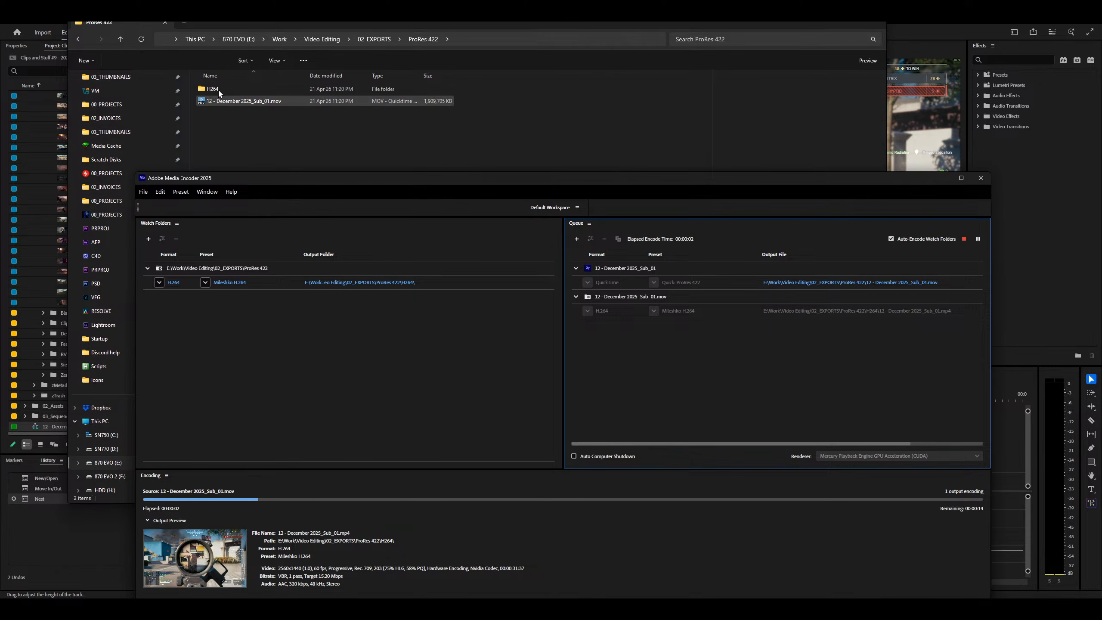
click(198, 89)
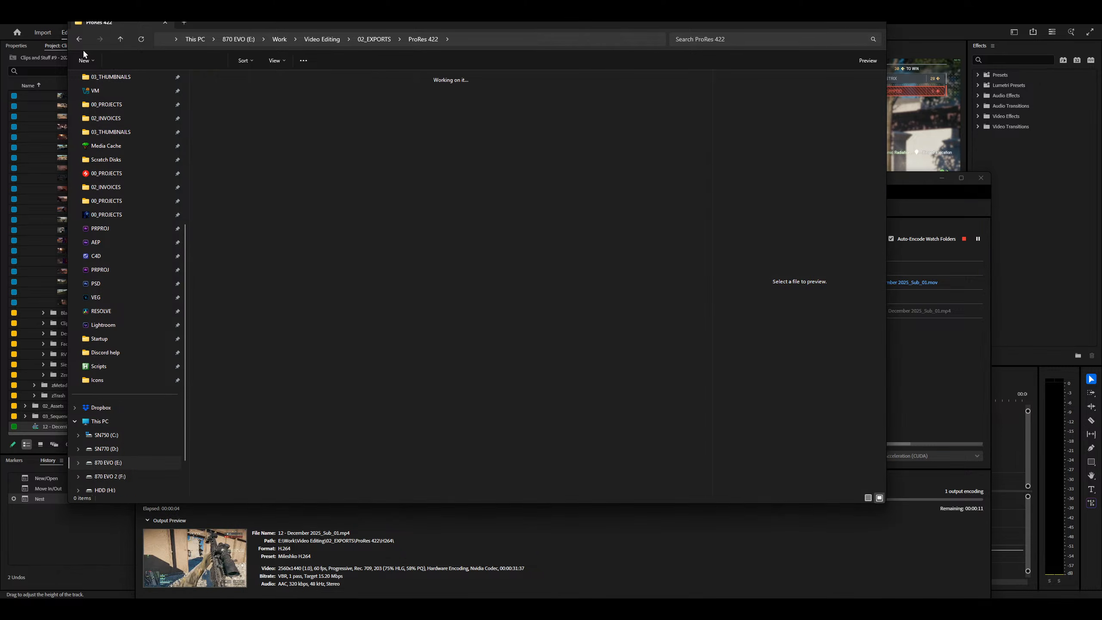
Step: Follow the watch-folder encode to completion and inspect the resulting .mp4 in the H264 folder with the Name column widened
click(899, 371)
click(815, 366)
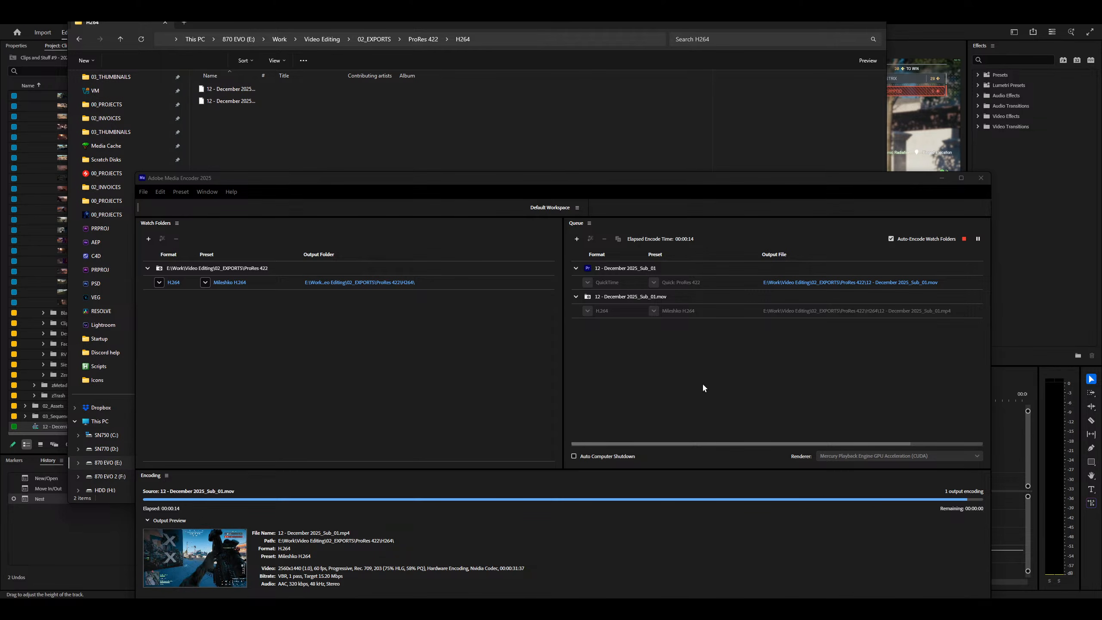
click(244, 90)
drag(259, 79, 418, 86)
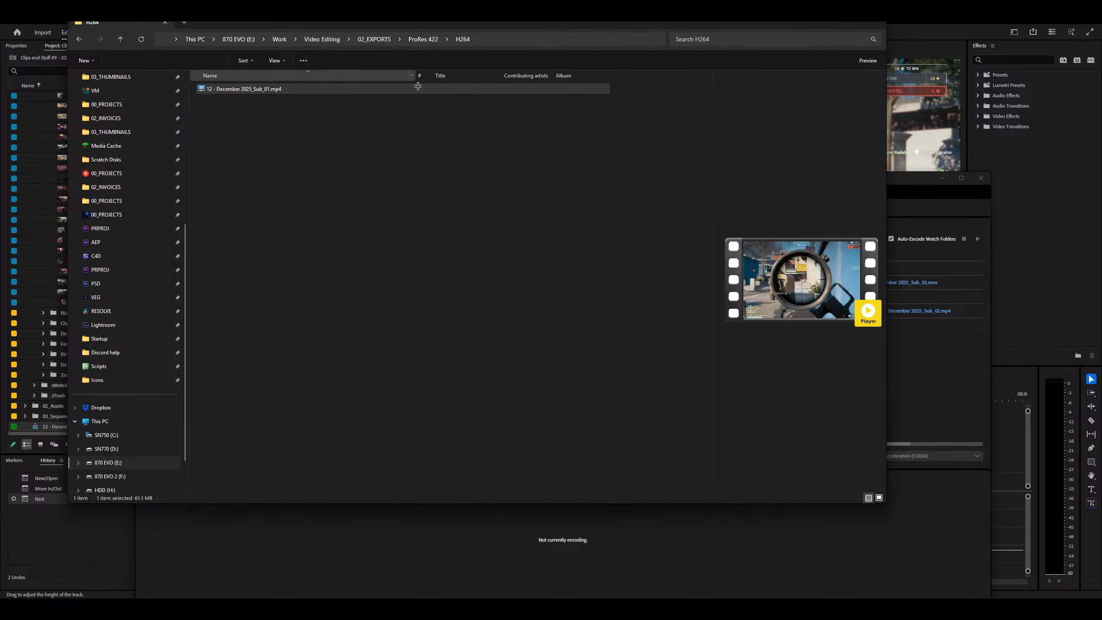
click(398, 261)
click(358, 89)
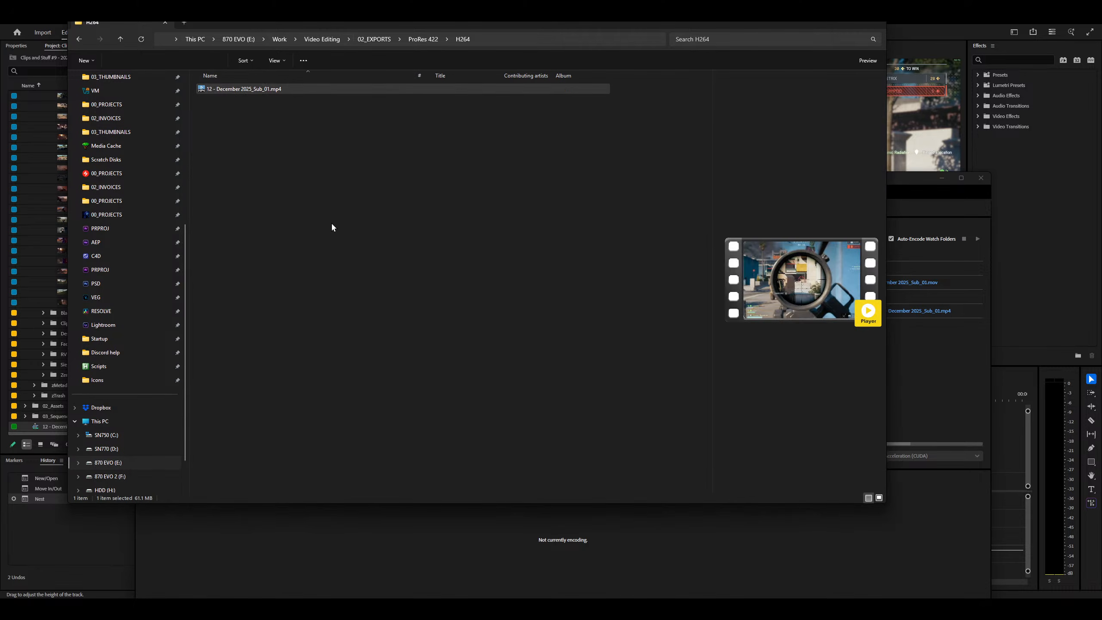
Step: Permanently delete the encoded .mp4 from the H264 folder and the Source folder from ProRes 422
key(shift+Delete)
key(Return)
key(alt+Left)
double_click(214, 104)
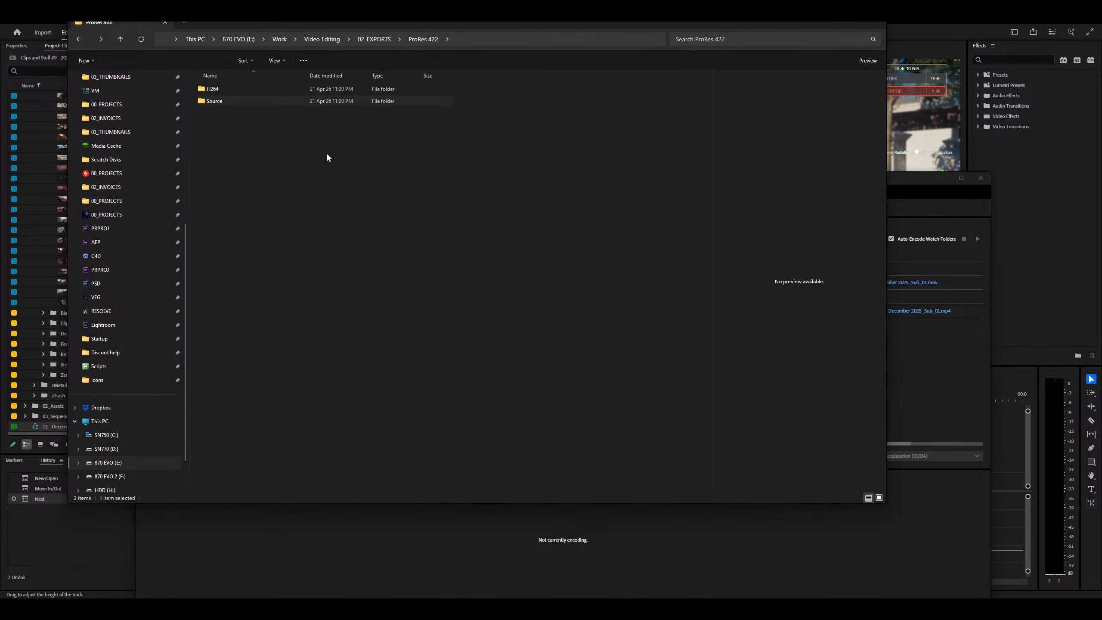
key(shift+Delete)
key(Return)
Step: Clear both finished test jobs from Media Encoder's queue
click(920, 395)
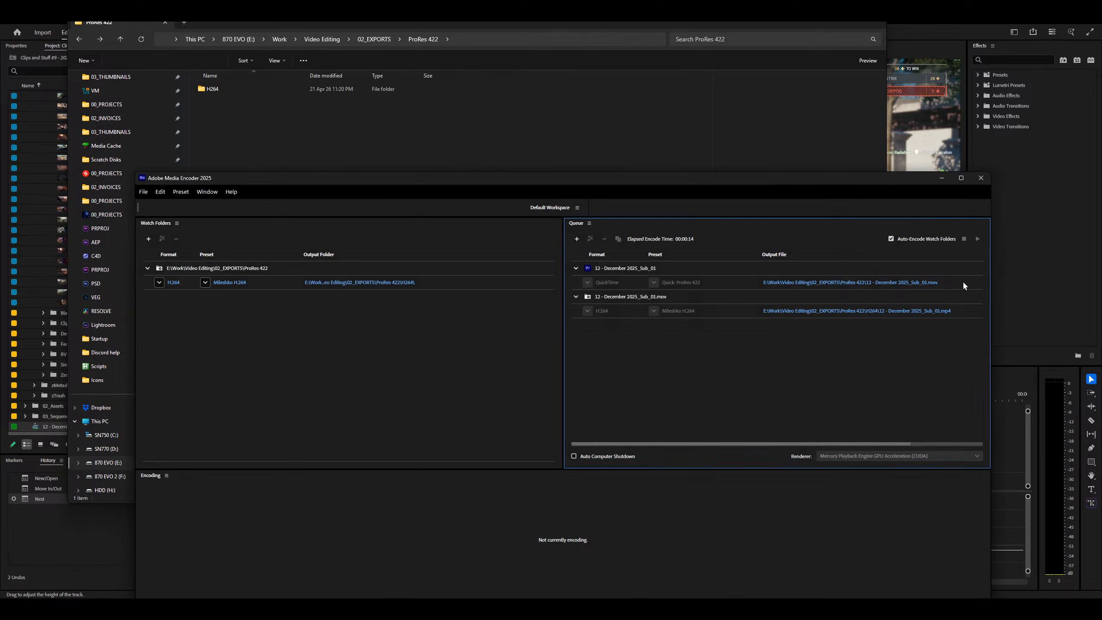
key(Delete)
click(481, 313)
Step: Review the watch folder's output location and its H.264 preset's export settings, cancelling both dialogs without changes
click(365, 281)
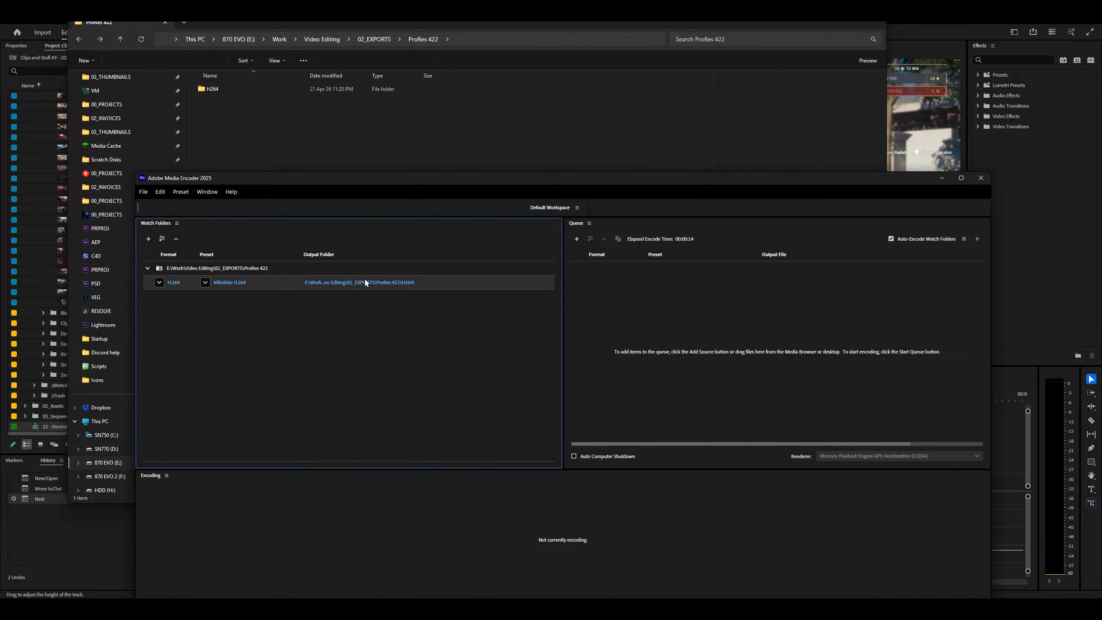
click(369, 286)
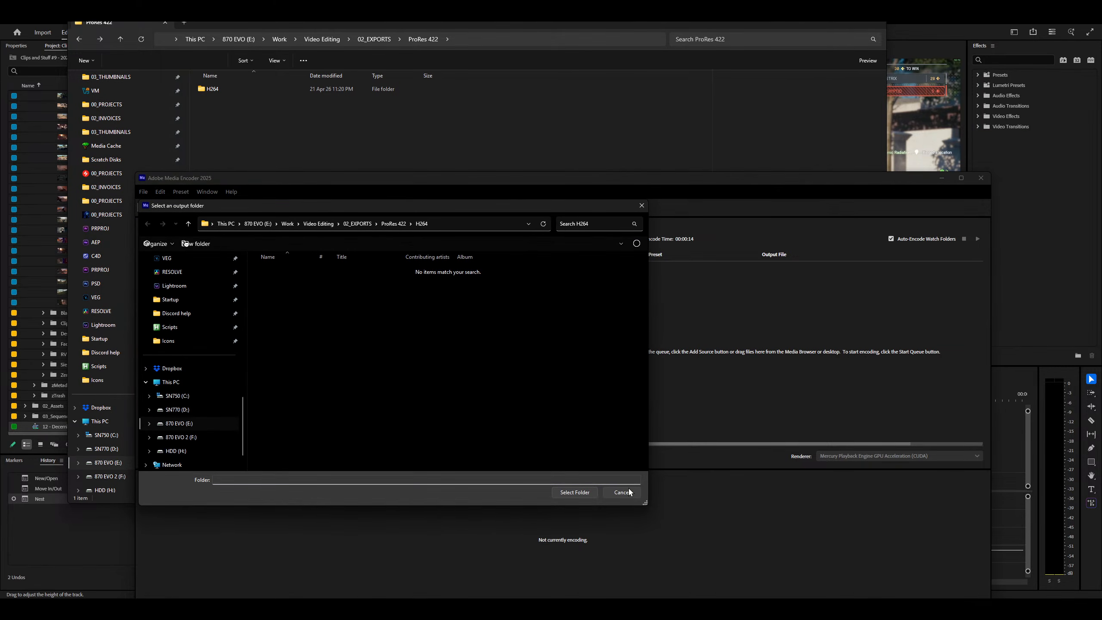
click(630, 490)
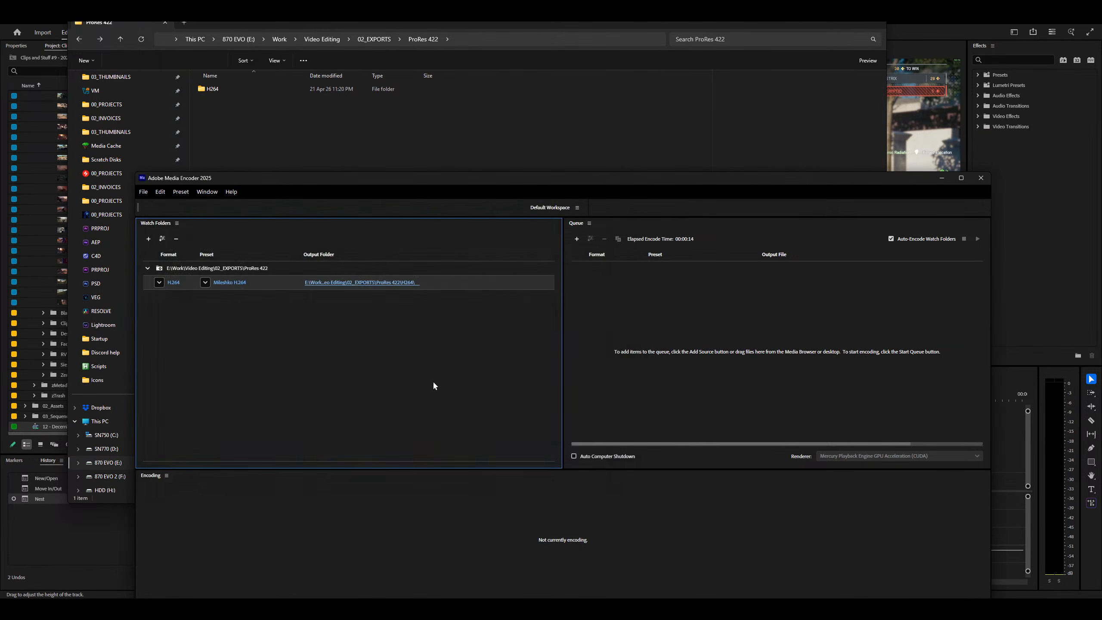
click(233, 283)
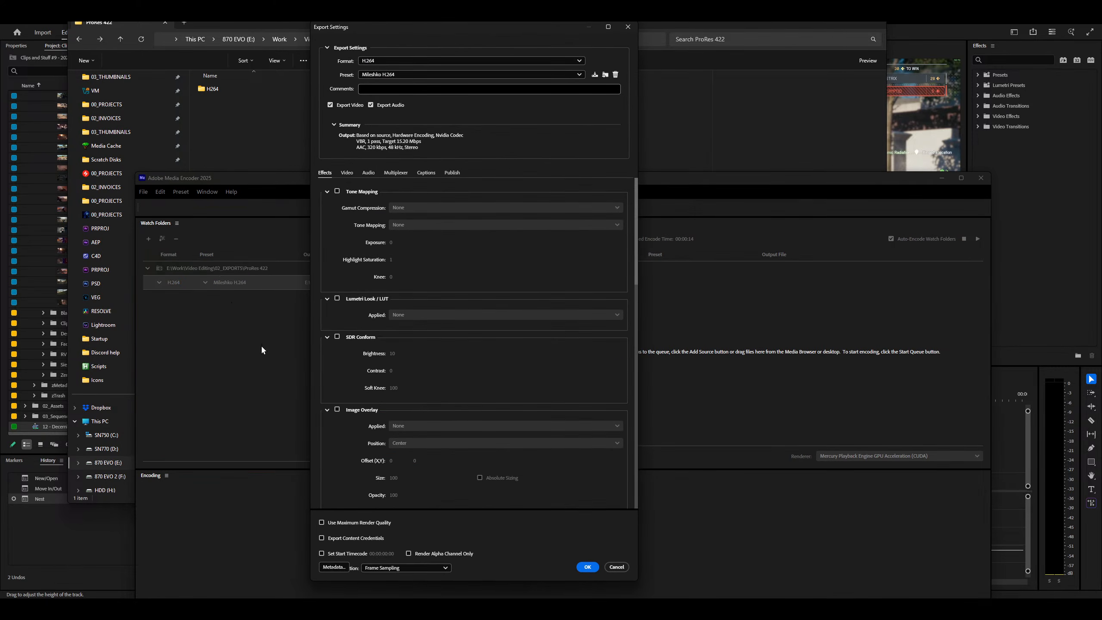
click(617, 566)
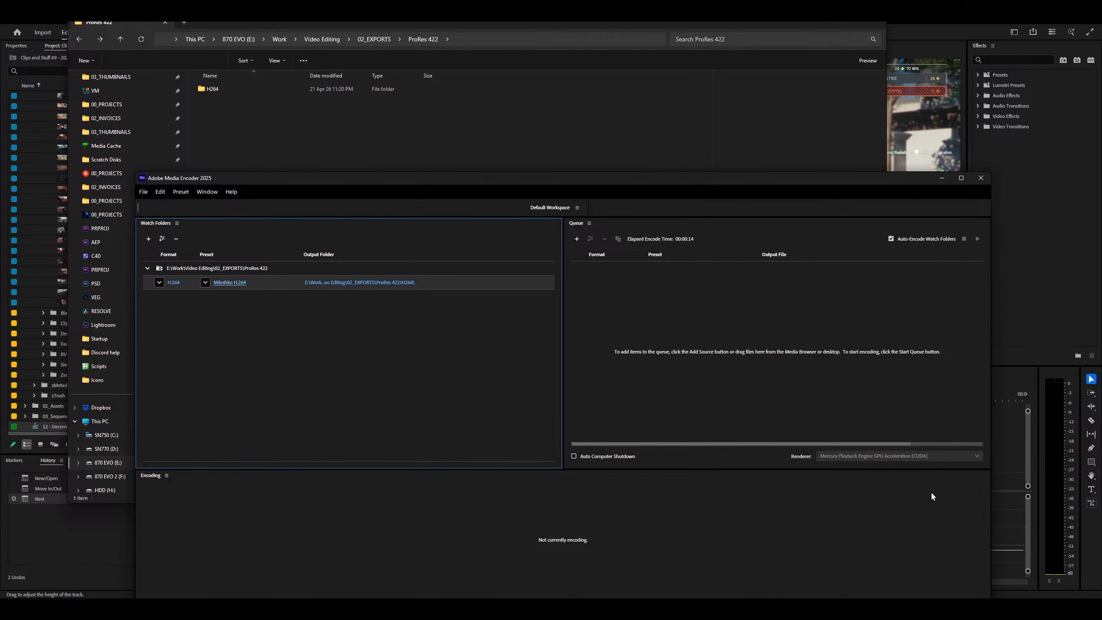
click(318, 328)
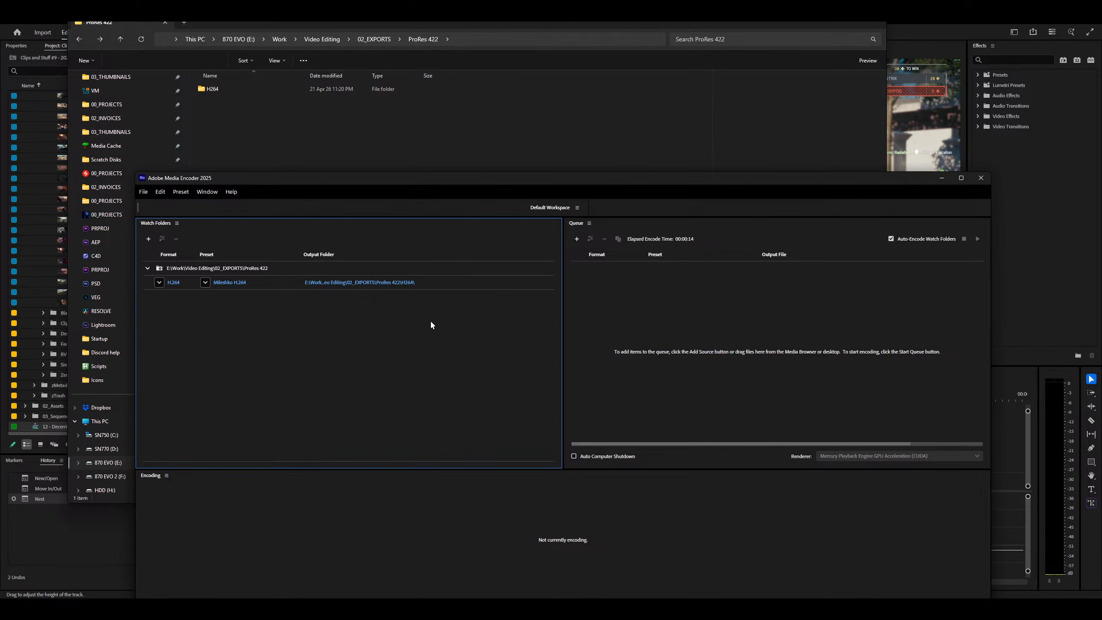
Step: Switch to Premiere Pro, move the playhead to about 00:00:06:03 and open the Quick export (422 LT) command in Excalibur Settings
click(1015, 436)
drag(676, 397, 449, 514)
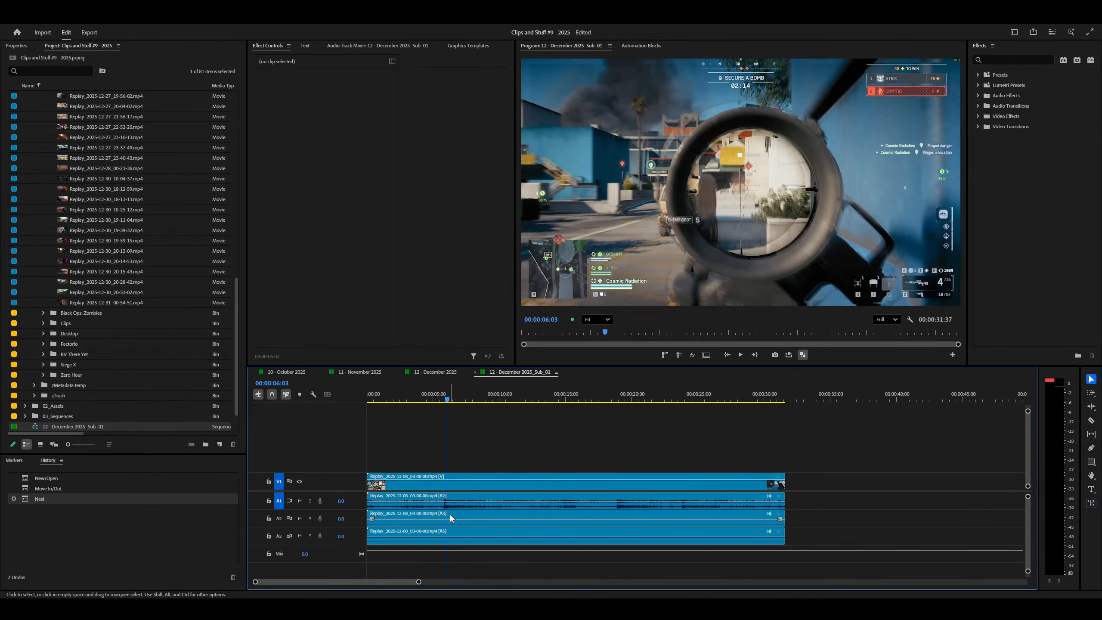
key(ctrl+shift+space)
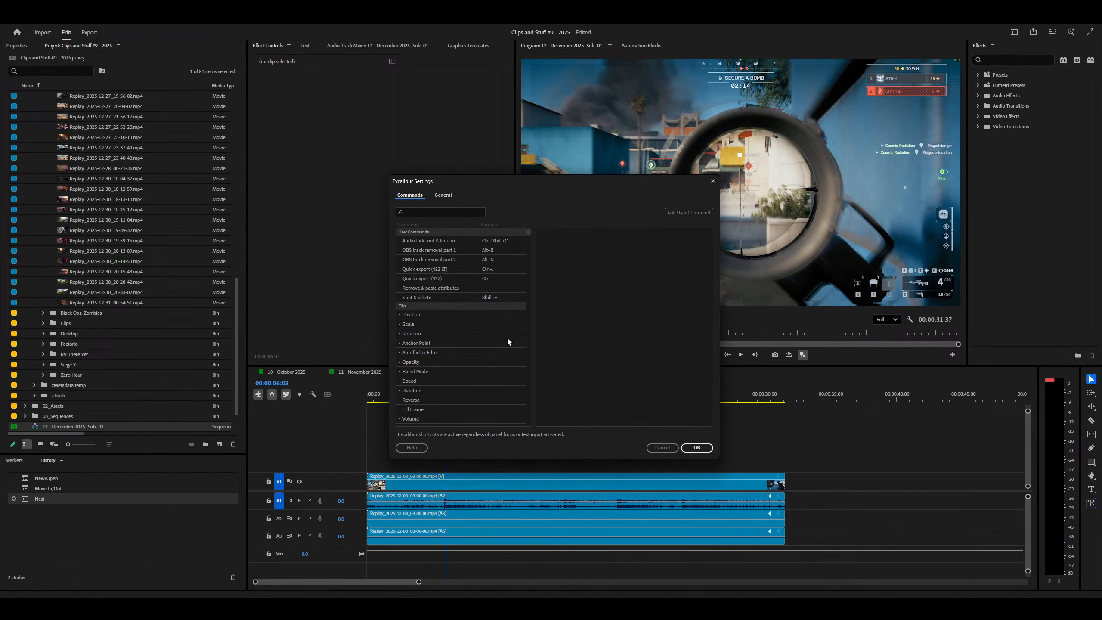
click(443, 267)
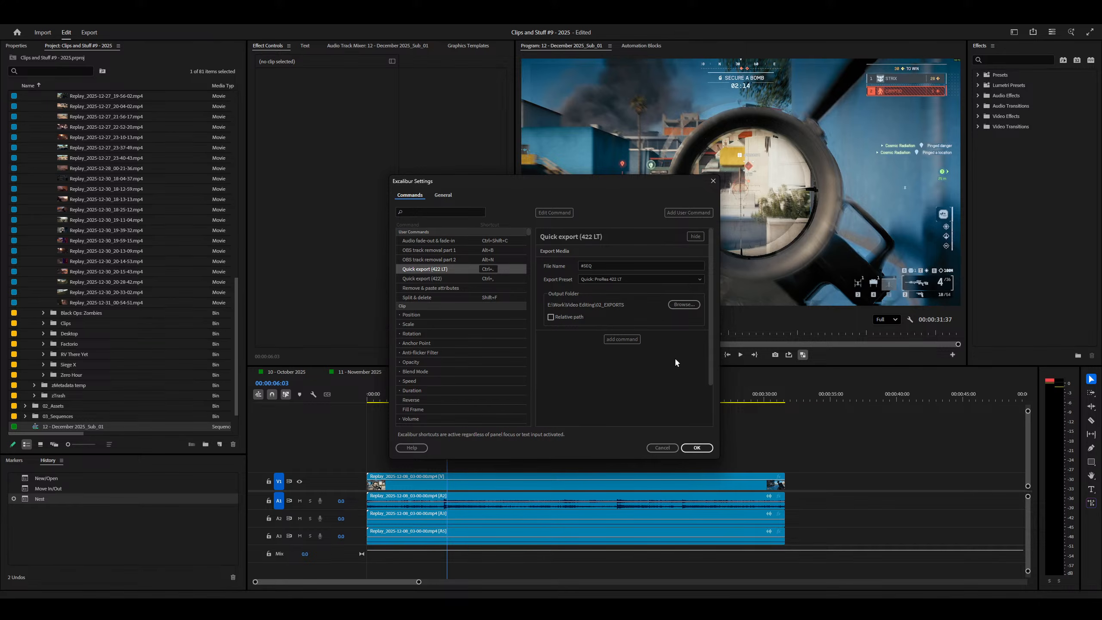
Step: While browsing for the command's output folder, create a new folder named ProRes 422 LT inside 02_EXPORTS
click(684, 305)
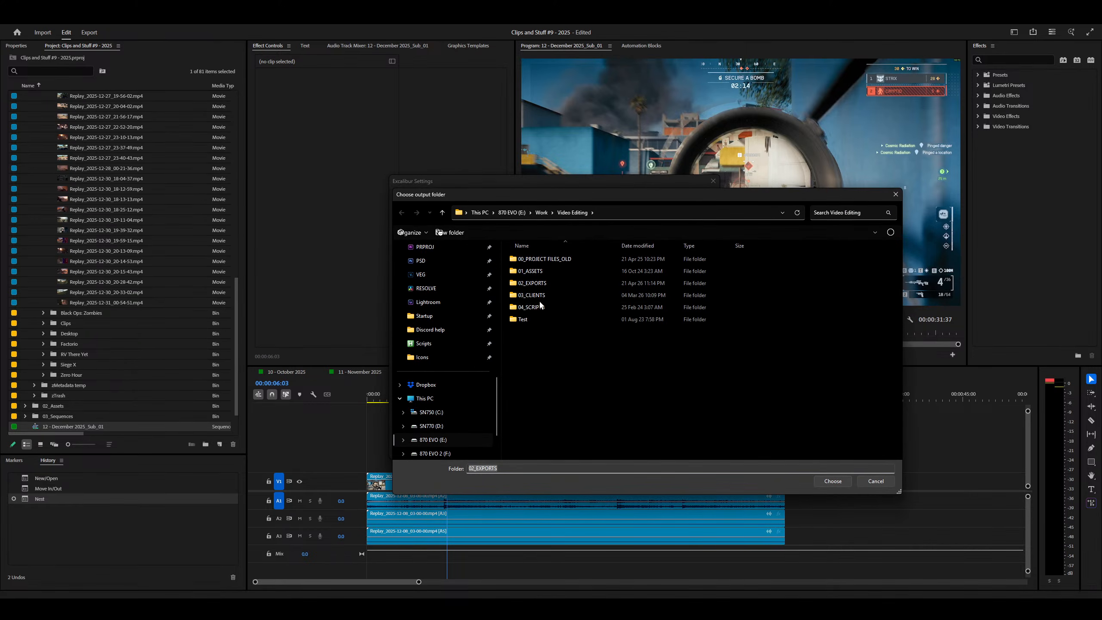
double_click(544, 287)
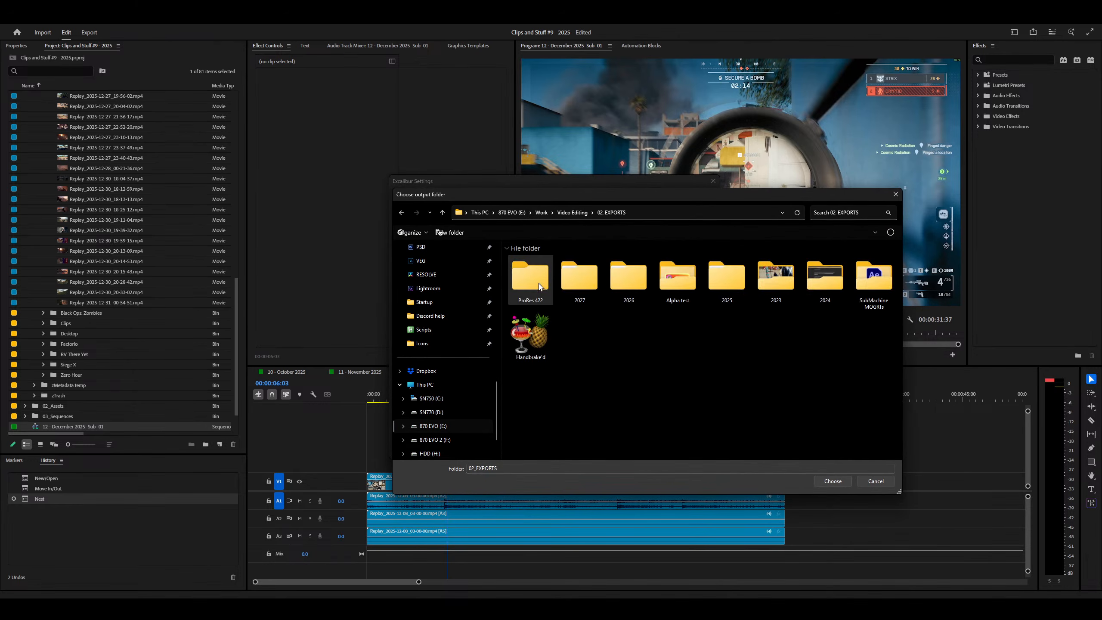
right_click(619, 448)
mouse_move(655, 560)
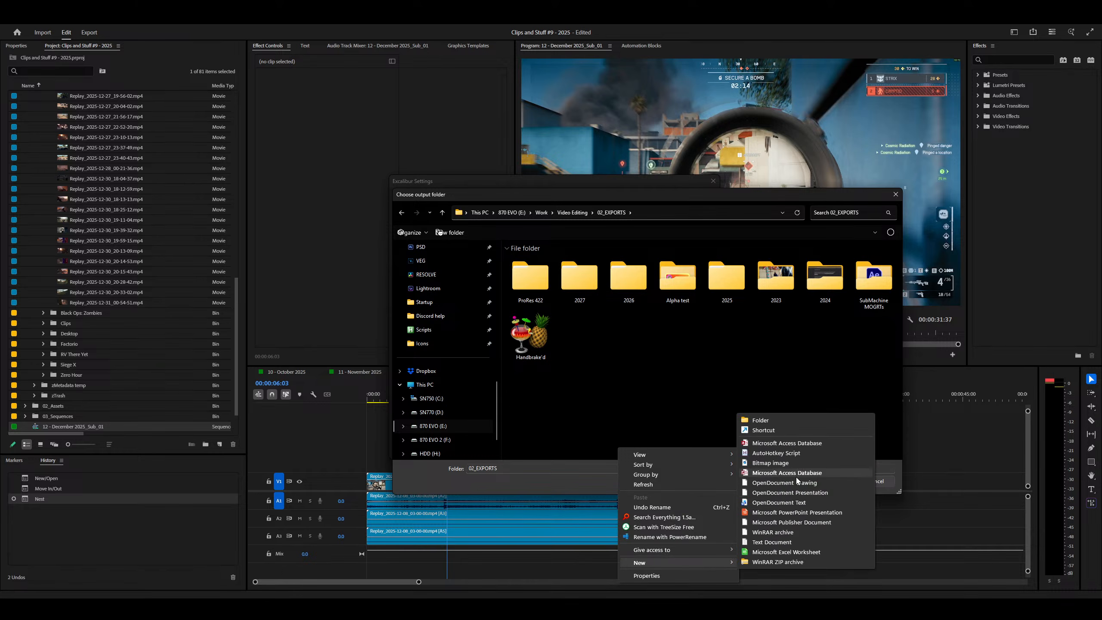
click(776, 420)
text(ProRes)
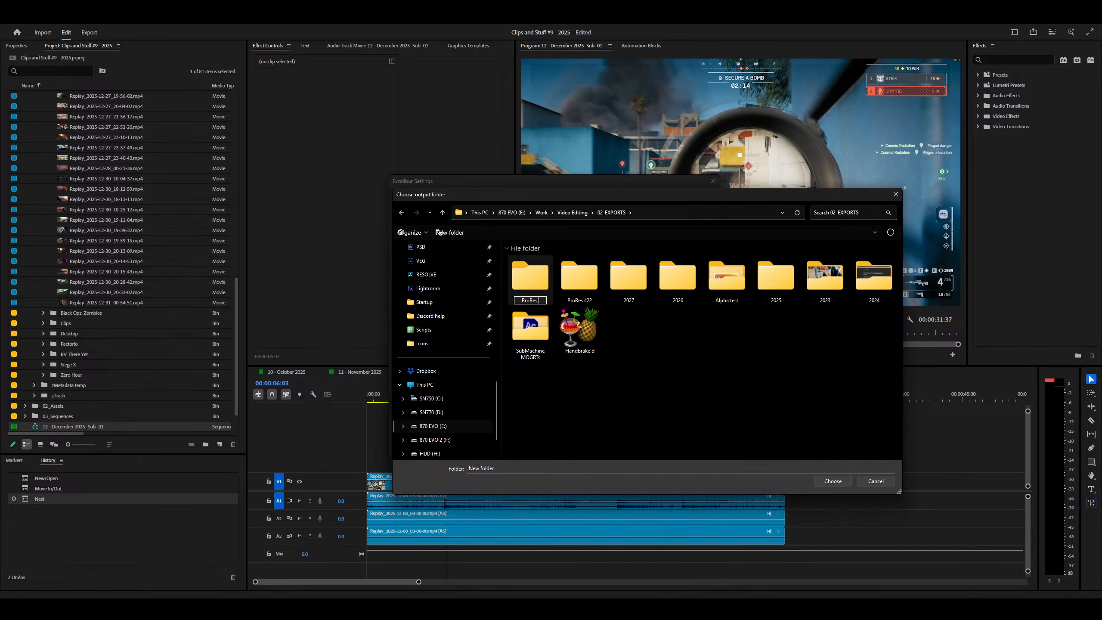
text( 422 LT)
key(Return)
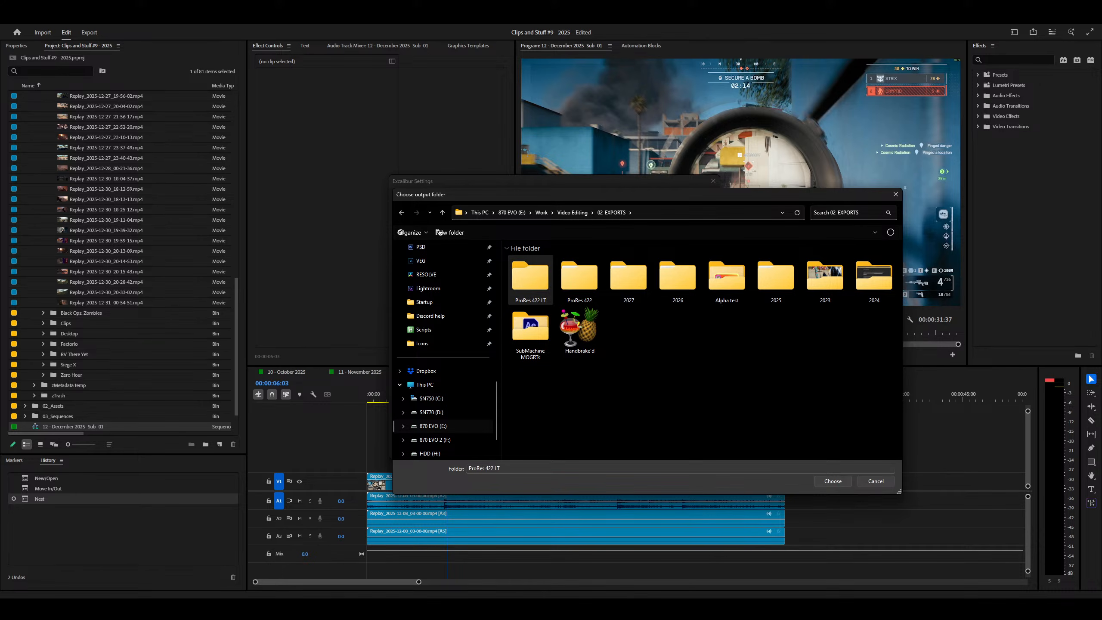
Step: Set ProRes 422 LT as the output folder of Quick export (422 LT) and save the Excalibur settings
key(Return)
key(Return)
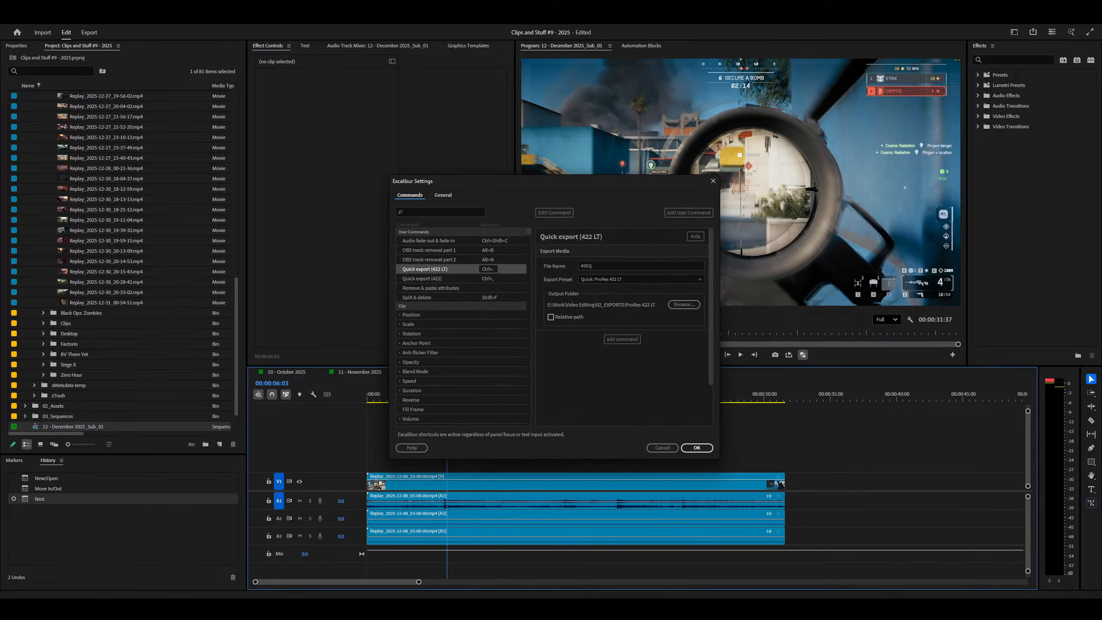
click(697, 449)
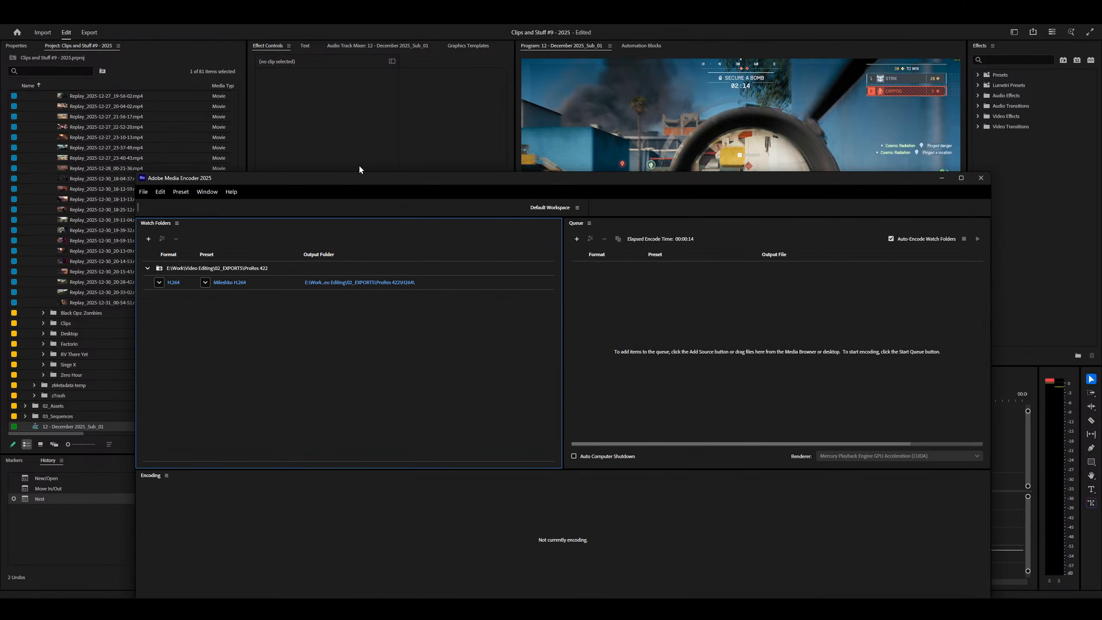
Step: Bring up the Media Encoder window, move it higher on the screen and close the program
drag(360, 175, 362, 101)
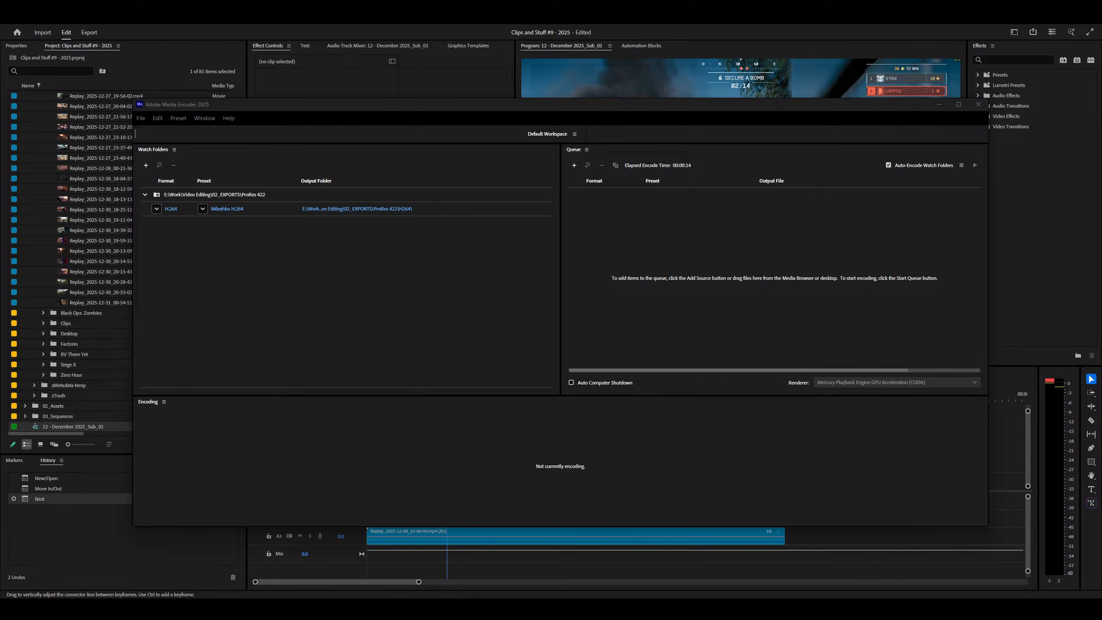
key(alt+Tab)
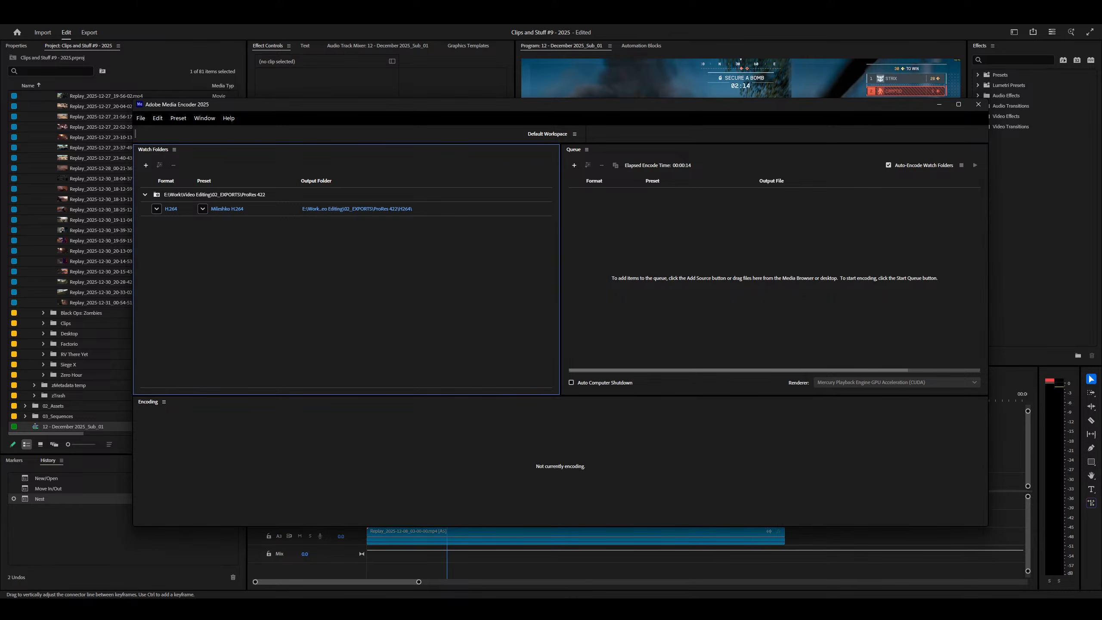
key(alt+Tab)
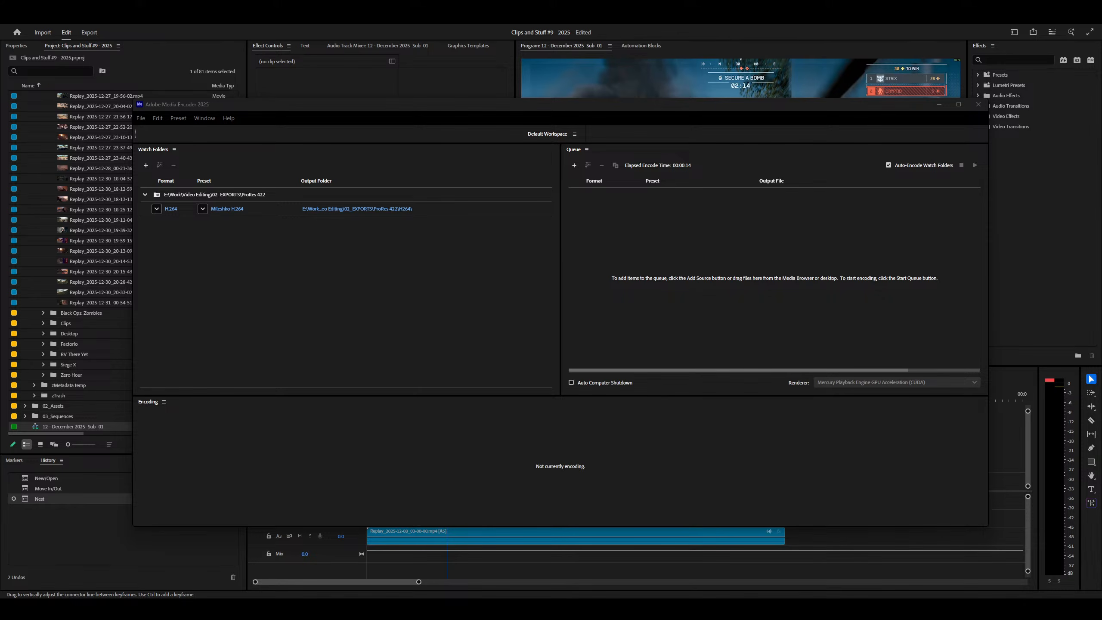
click(829, 328)
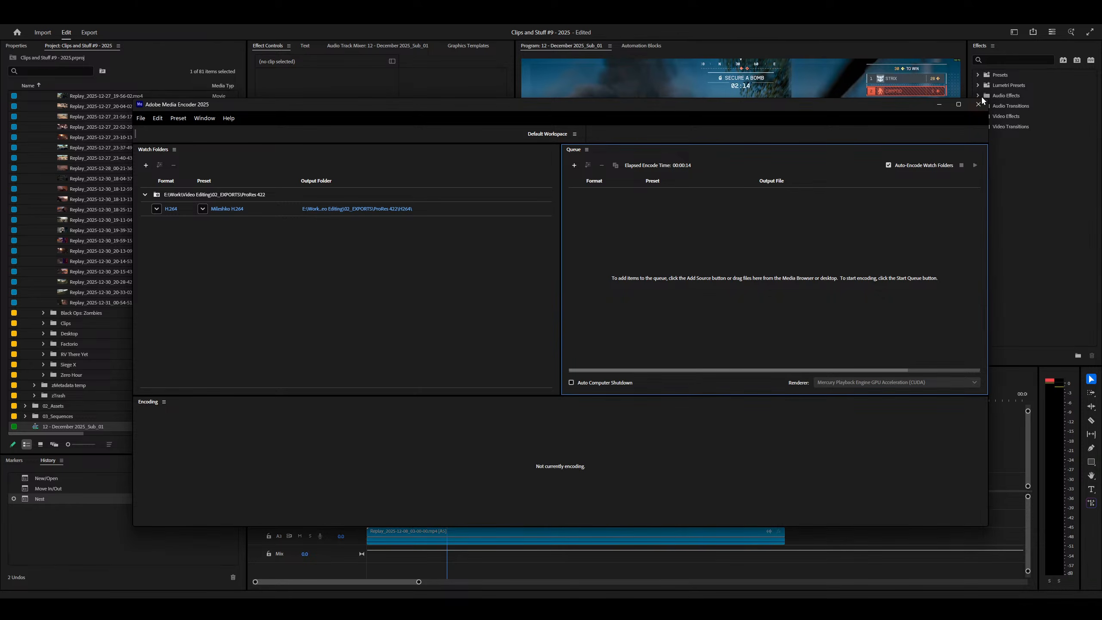
click(980, 103)
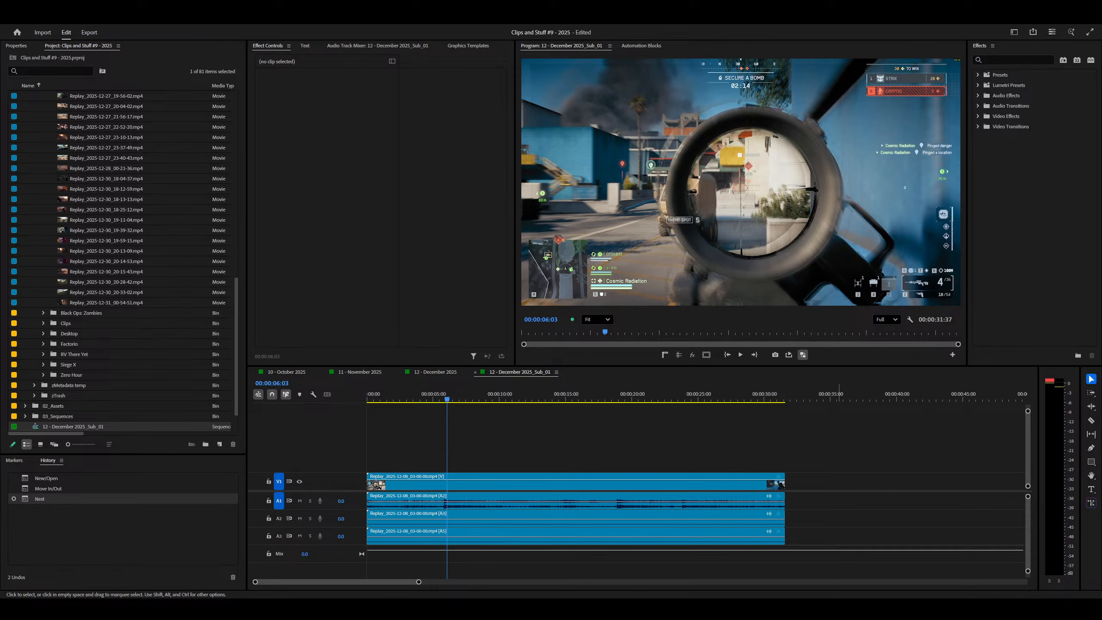
Step: Delete the nested sequence 12 - December 2025_Sub_01 from the Premiere Pro project
click(652, 428)
key(minus)
key(minus)
scroll(125, 407, down, 2)
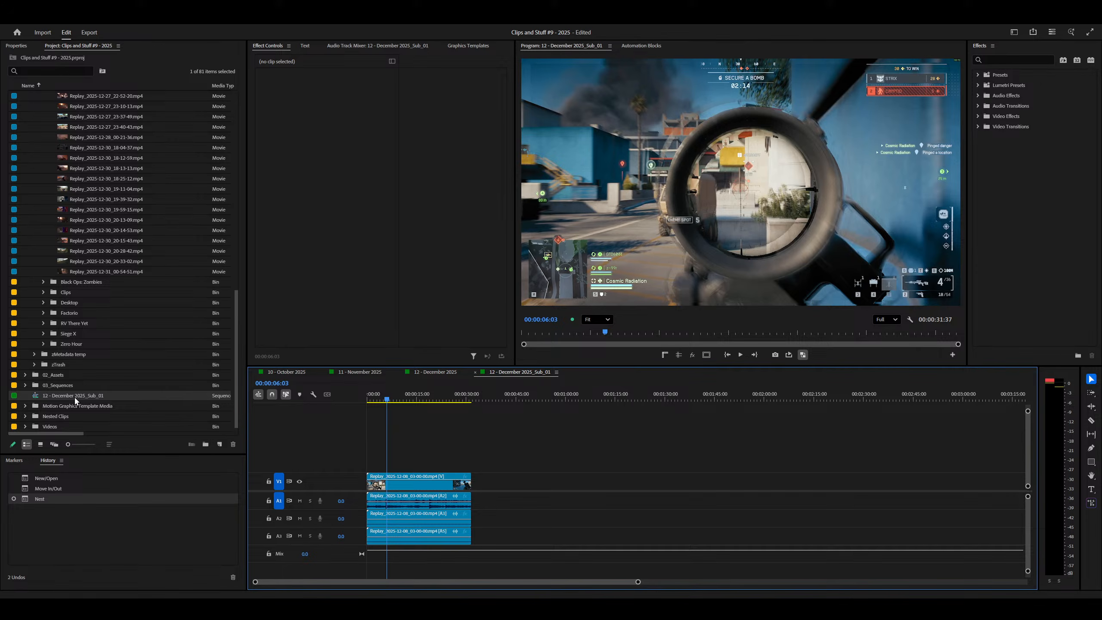
key(Delete)
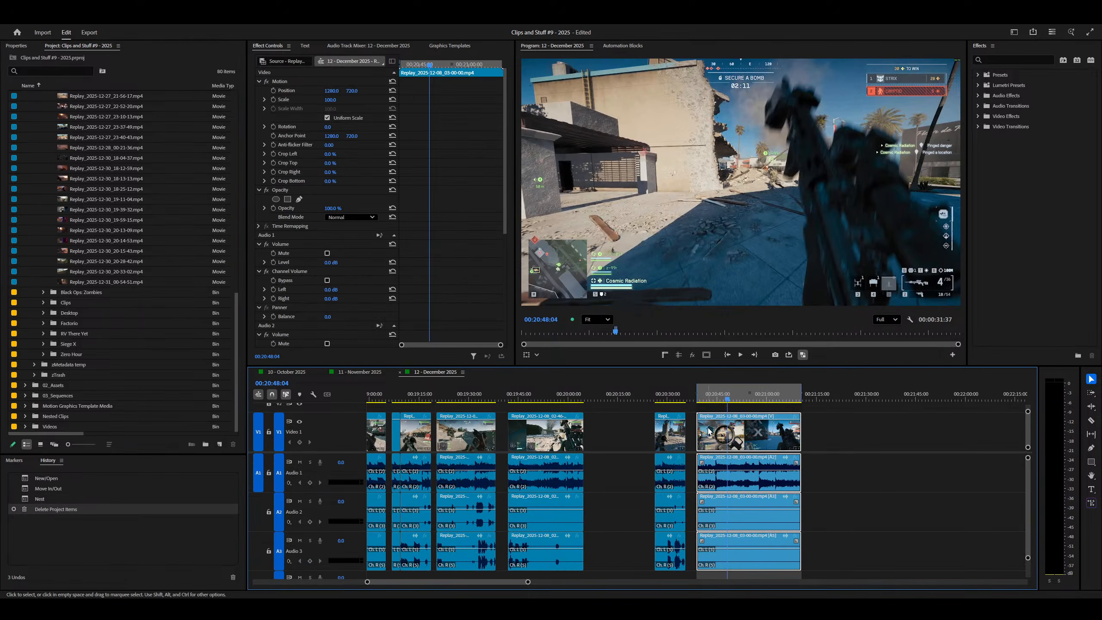
Step: Clear the In and Out points in the 12 - December 2025 sequence and save the project, dismissing any error and retrying
key(ctrl+shift+x)
key(ctrl+s)
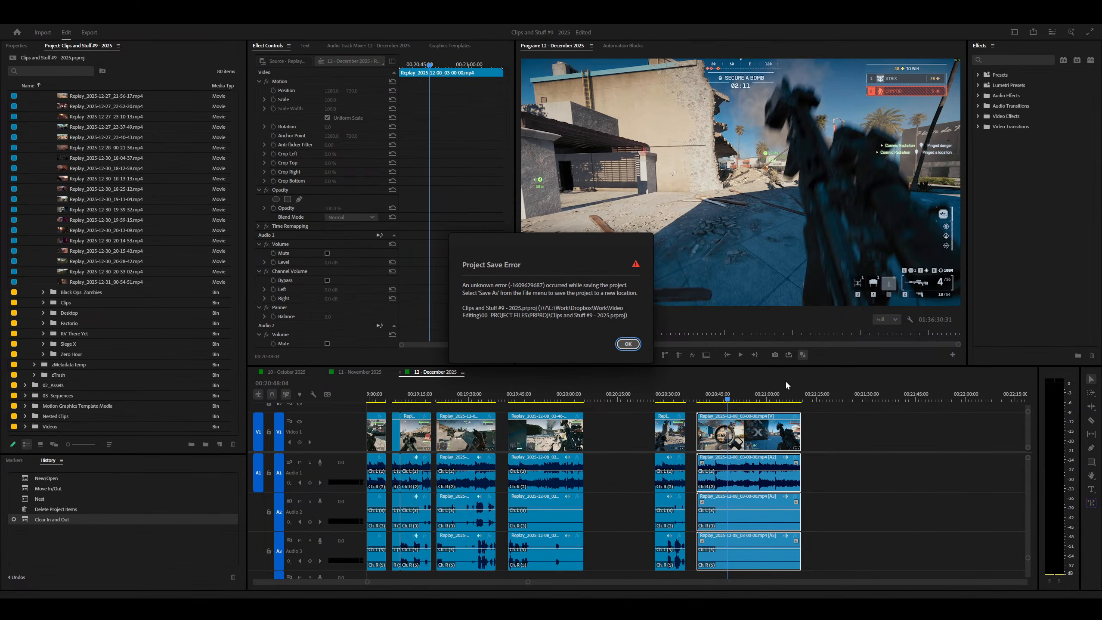
click(627, 345)
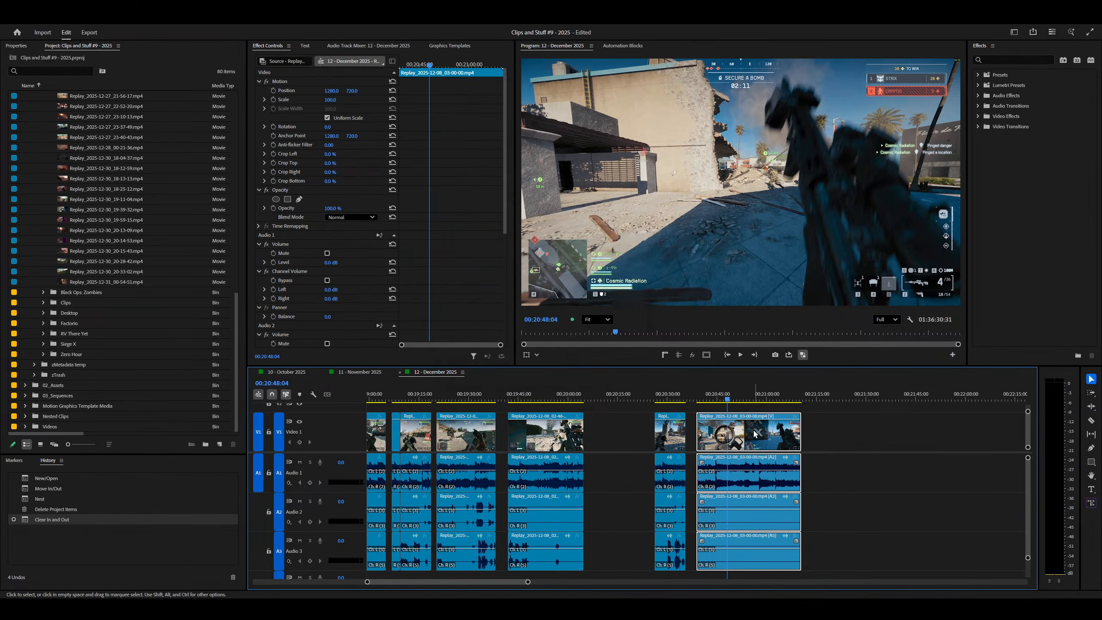
key(ctrl+s)
scroll(750, 512, down, 6)
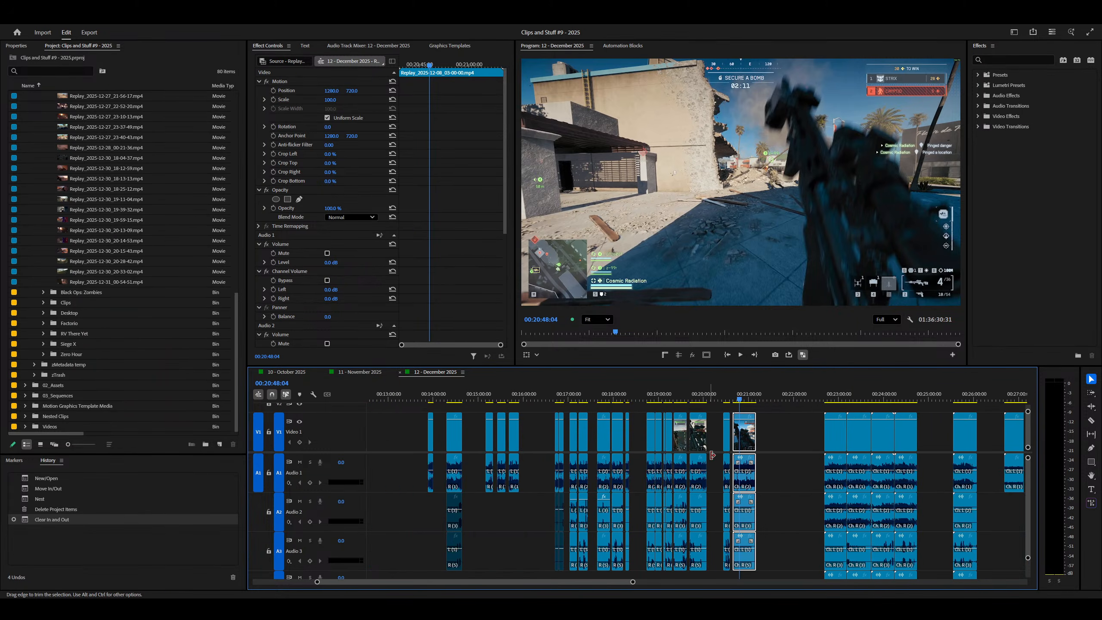
scroll(706, 438, down, 3)
scroll(708, 440, up, 8)
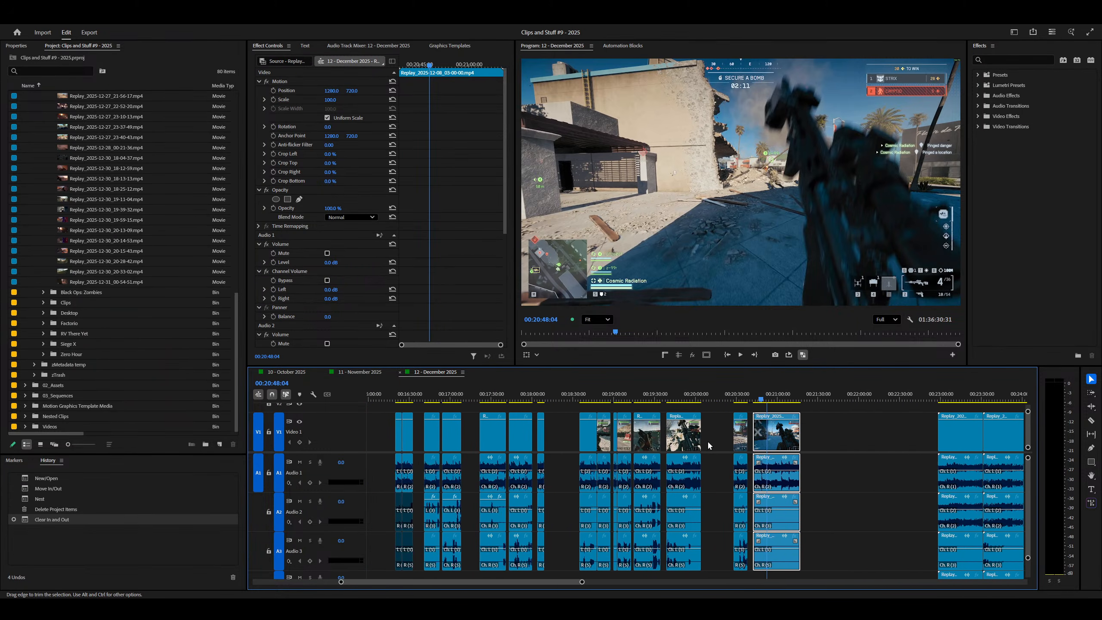
scroll(704, 475, down, 6)
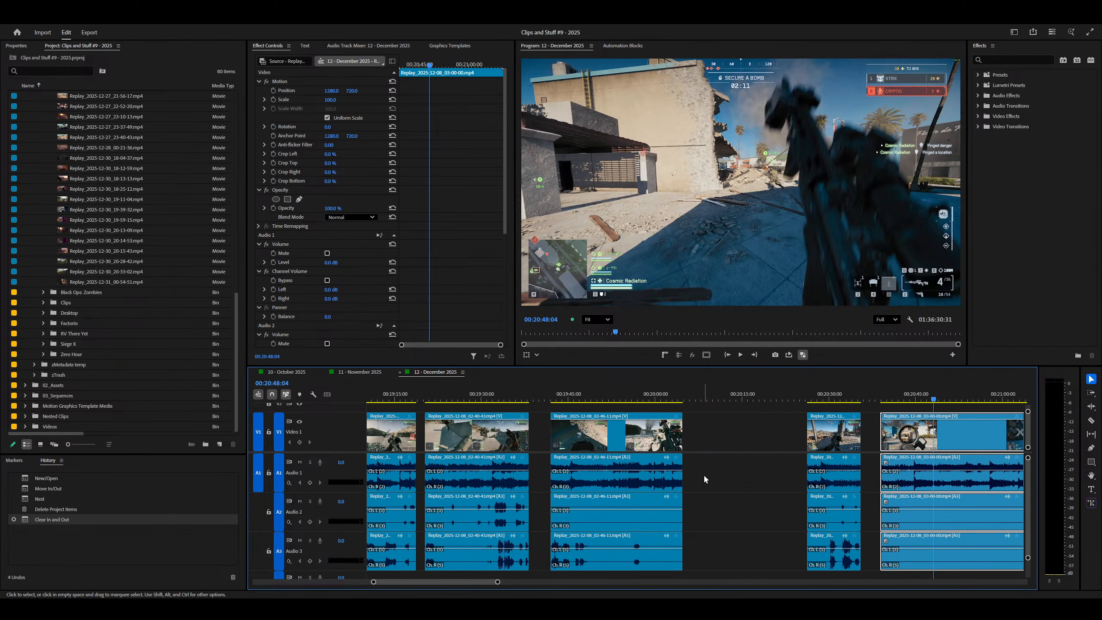
scroll(703, 473, down, 8)
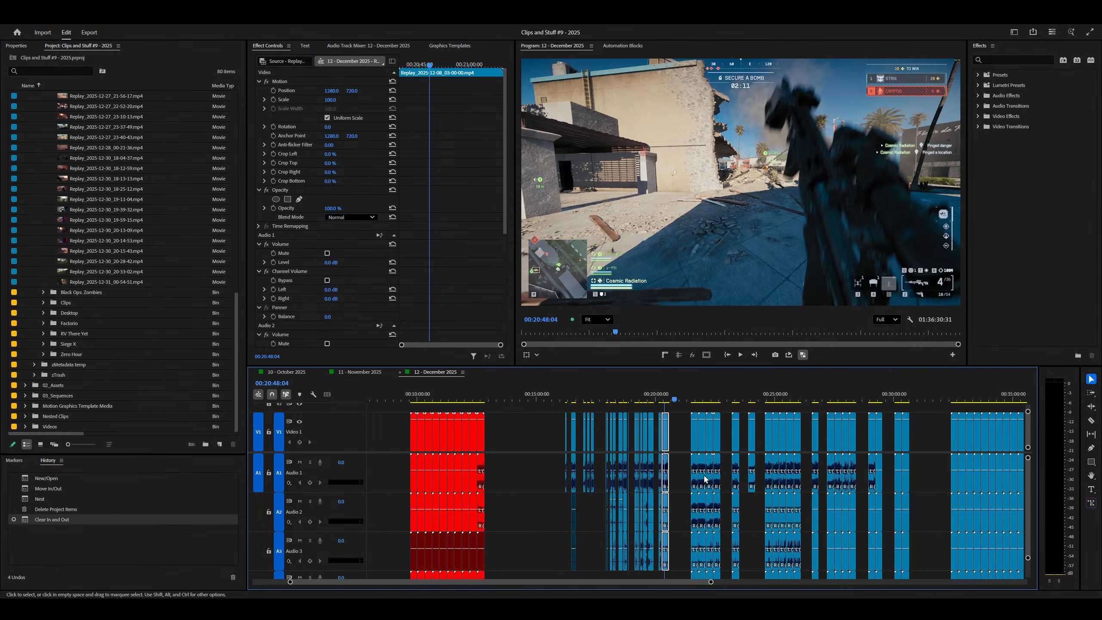
Step: Check the memory and CPU use of the running processes in Task Manager, then minimize it
key(ctrl+shift+Escape)
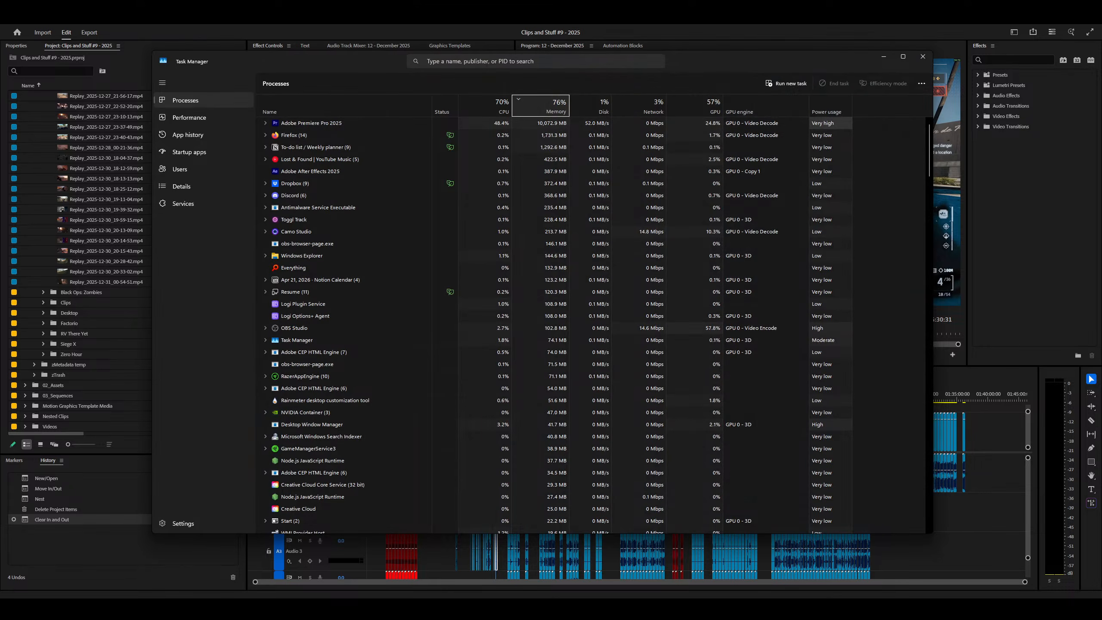
click(884, 57)
Step: Delete the Audio 2 and Audio 3 clips beneath Replay_2025-12-08_03-00-00.mp4 in the 12 - December 2025 timeline
scroll(538, 467, up, 3)
scroll(539, 467, up, 12)
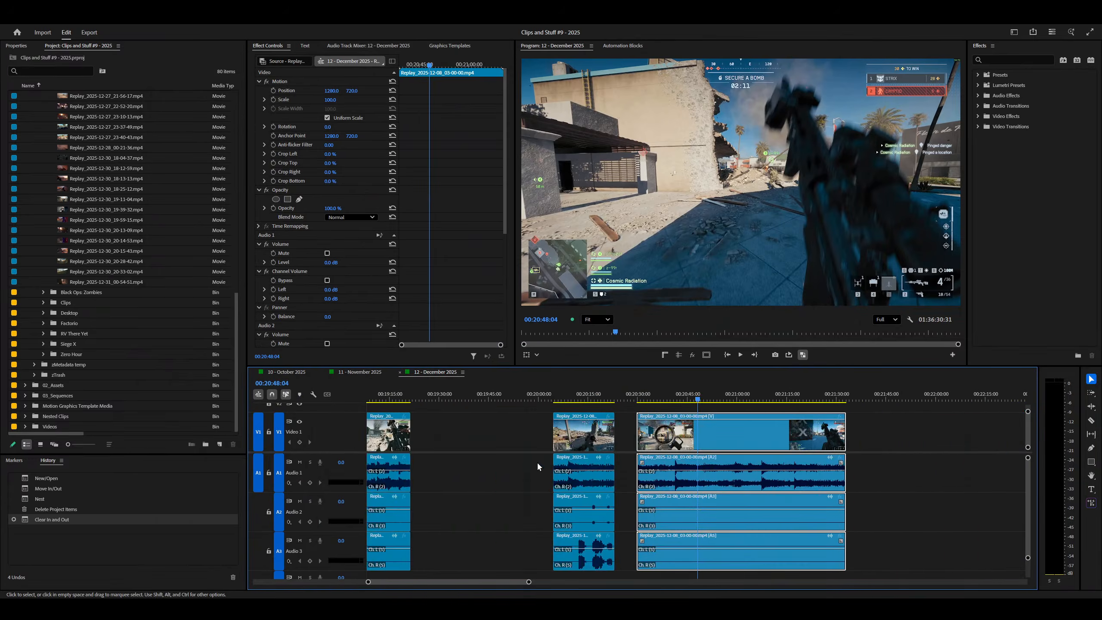
scroll(546, 462, down, 4)
key(grave)
key(equal)
drag(1040, 272, 623, 403)
key(Delete)
Step: Restore the normal panel layout and play back Replay_2025-12-08_02-51-07.mp4 from 00:20:26:48
drag(461, 70, 323, 76)
key(grave)
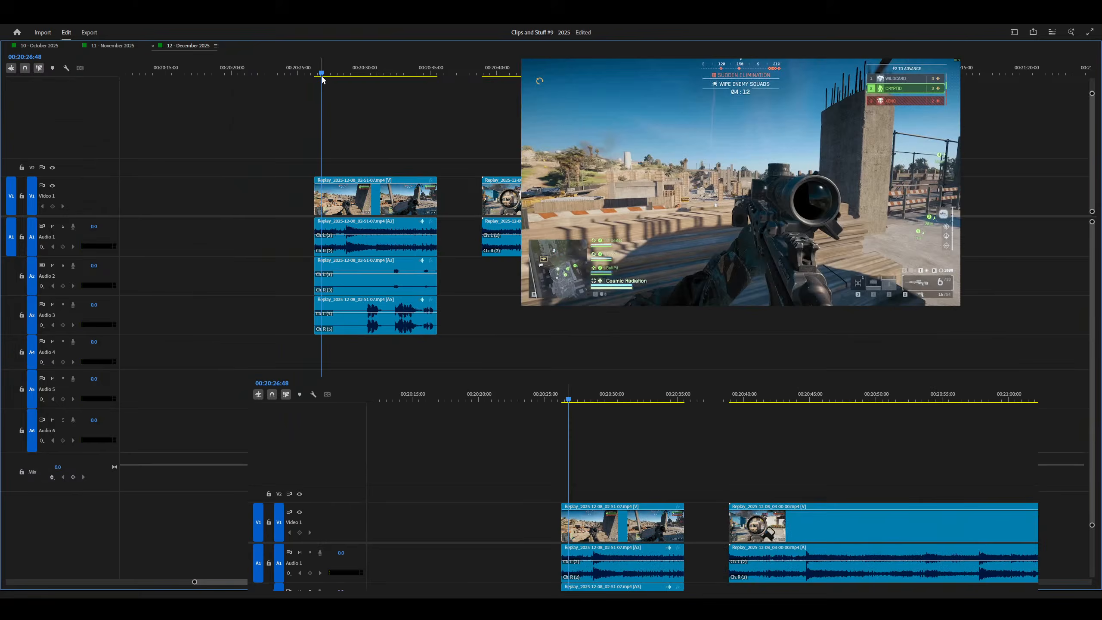
key(equal)
click(794, 510)
key(equal)
drag(668, 510, 668, 511)
key(space)
scroll(777, 467, down, 7)
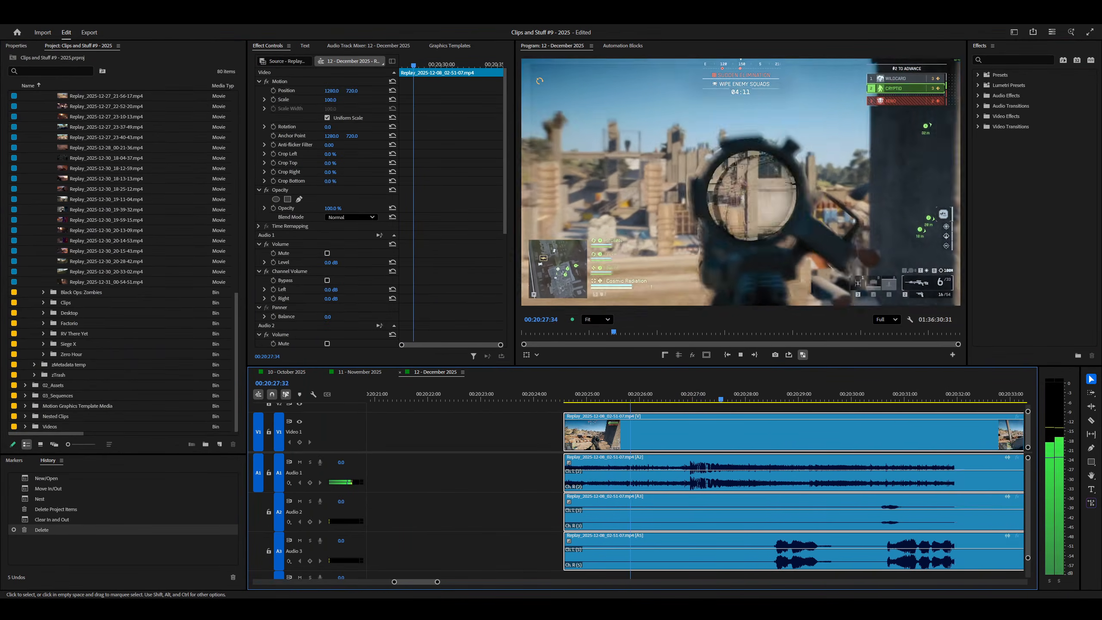
key(minus)
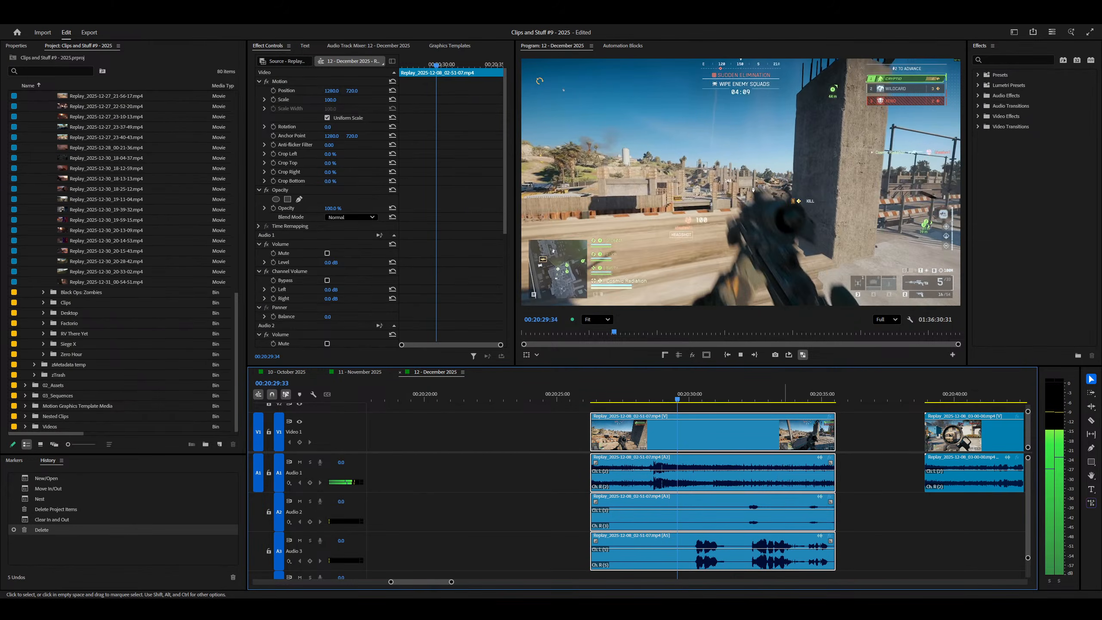
key(minus)
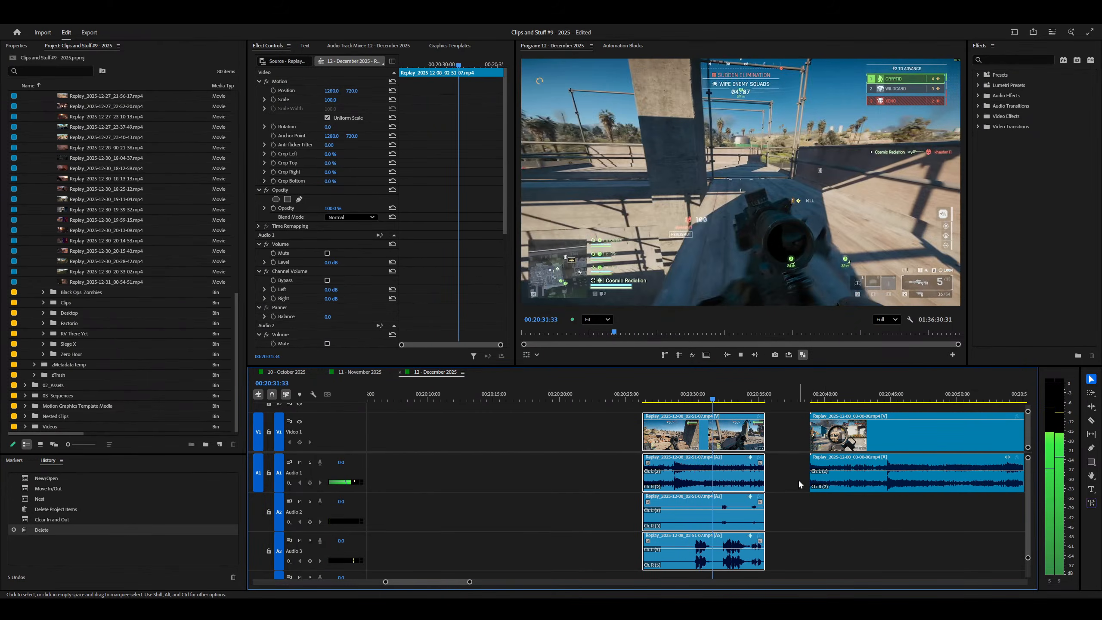
Step: Review Replay_2025-12-08_03-00-00.mp4 from its start and ripple trim its beginning up to 00:20:55:27
click(812, 397)
key(space)
key(minus)
key(equal)
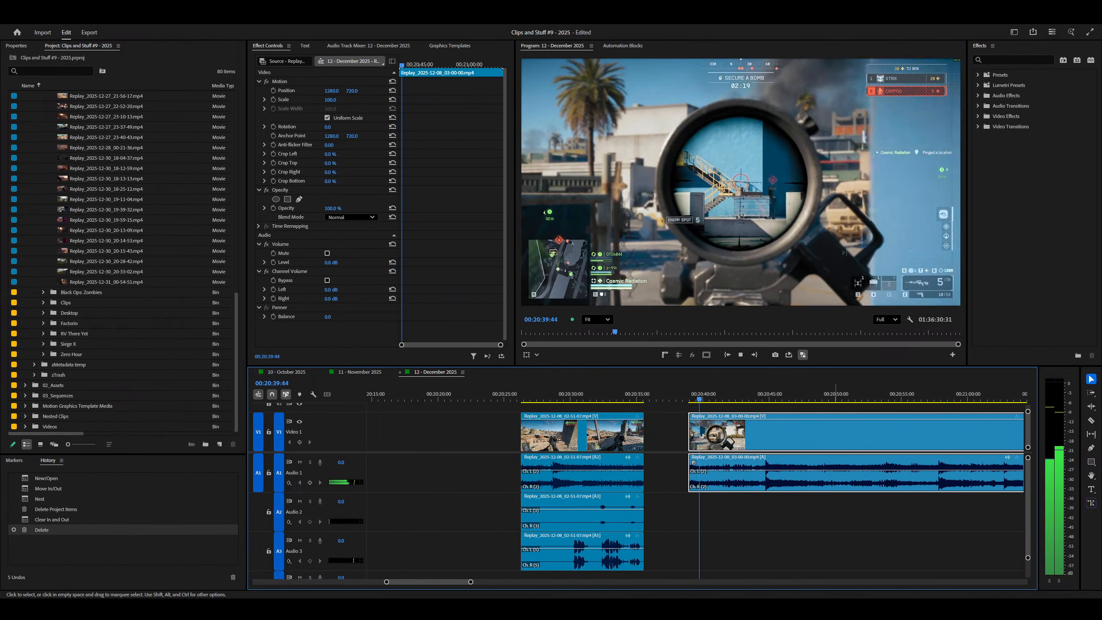
key(equal)
key(minus)
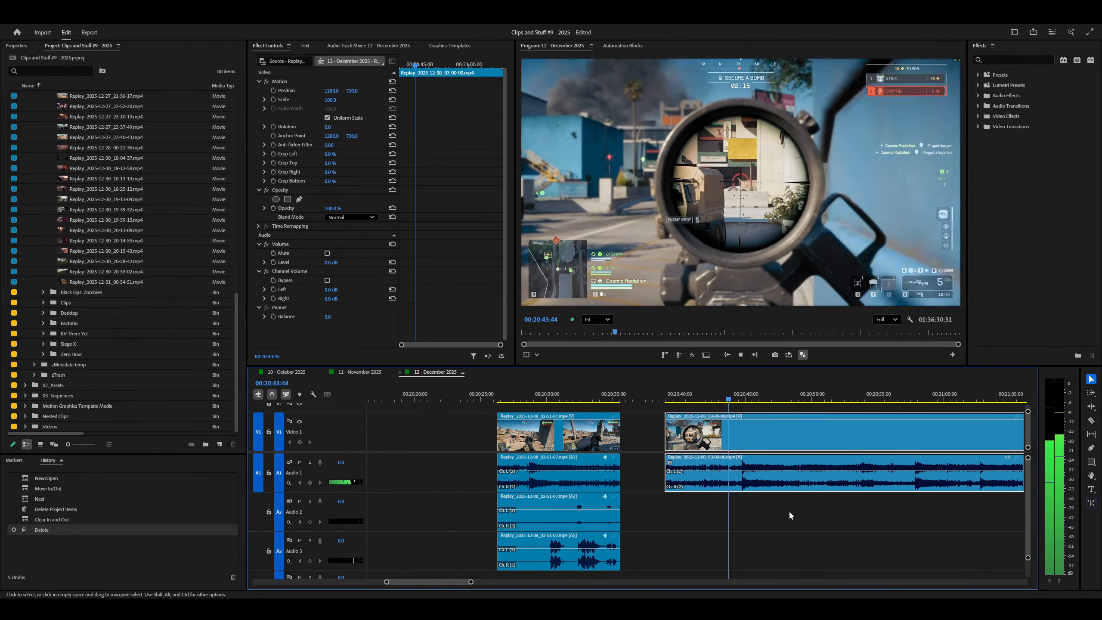
key(space)
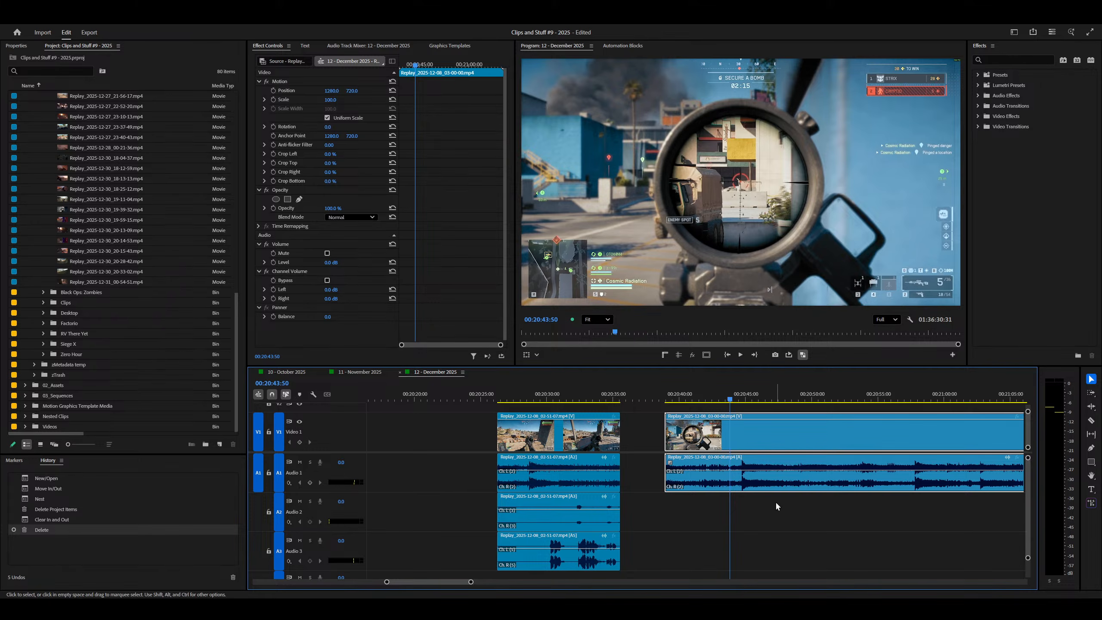
key(space)
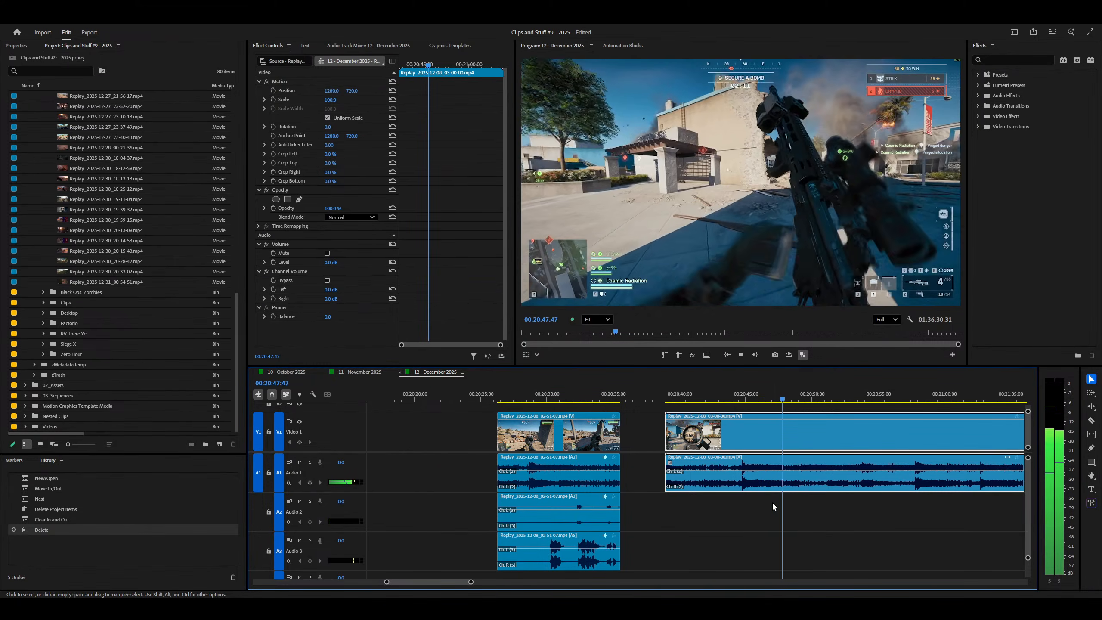
scroll(772, 502, down, 3)
click(787, 453)
key(equal)
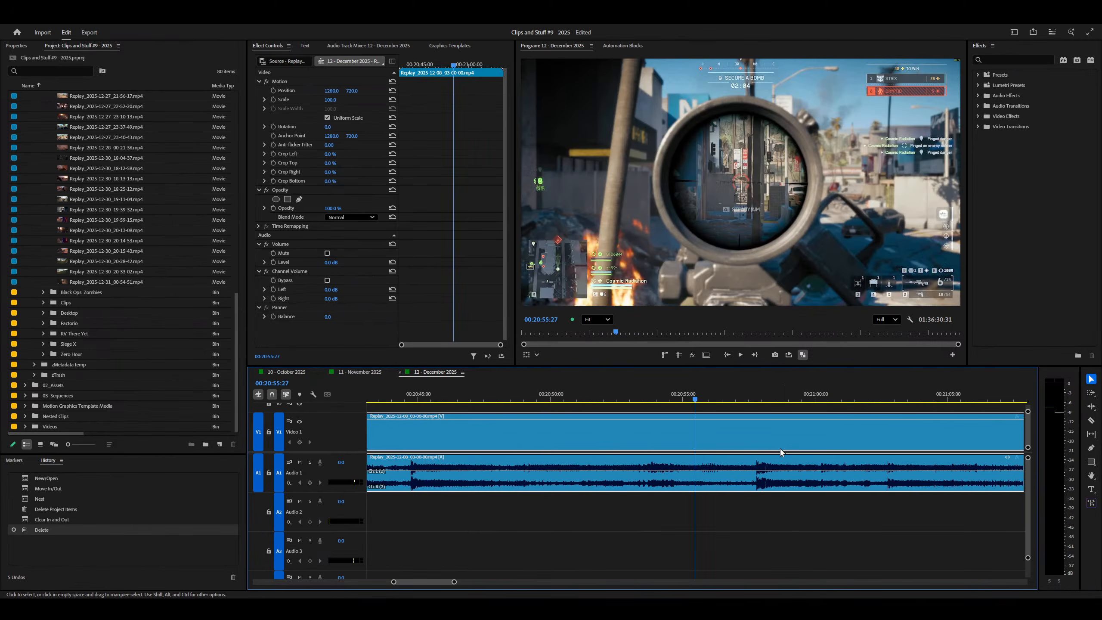
key(q)
Step: Play the trimmed Replay_2025-12-08_03-00-00.mp4 clip, split it at about 00:20:45 and delete the part after the cut
key(space)
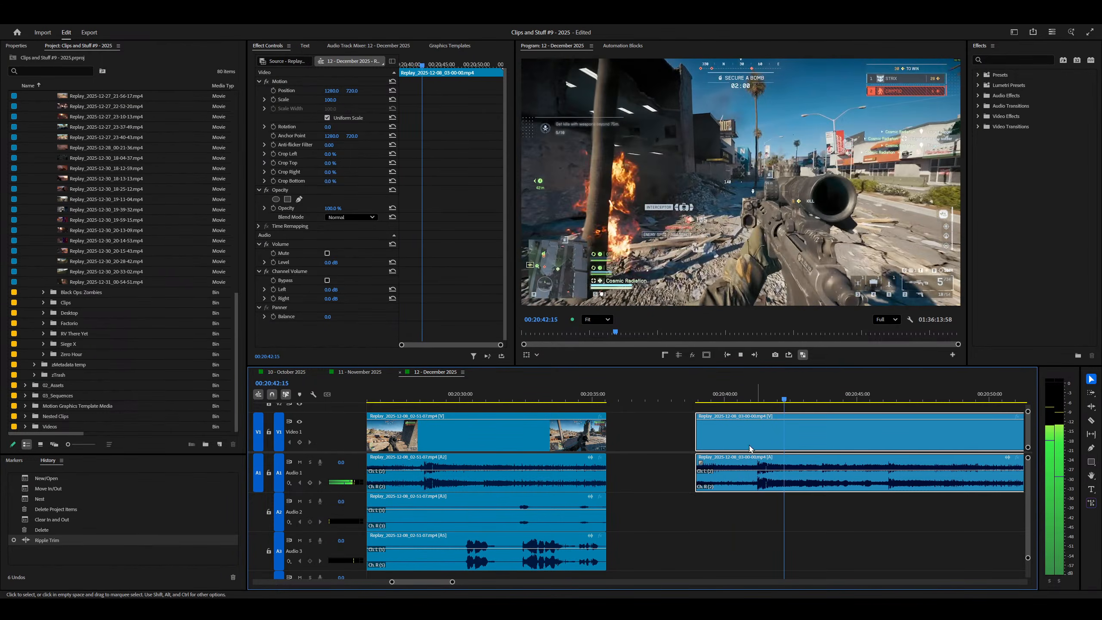
key(equal)
key(minus)
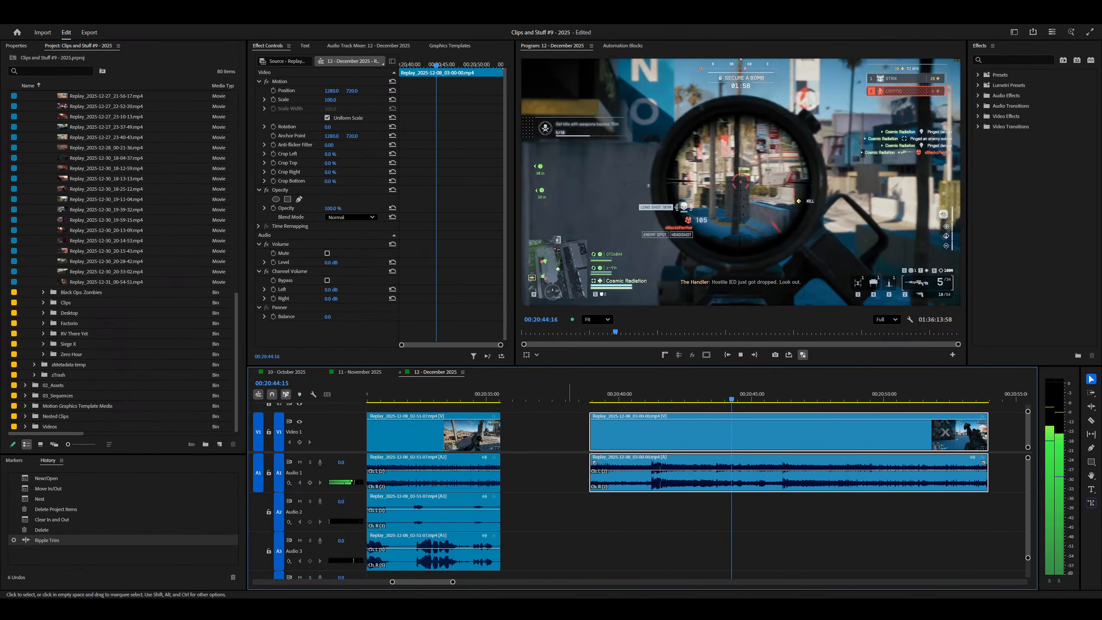
key(ctrl+shift+k)
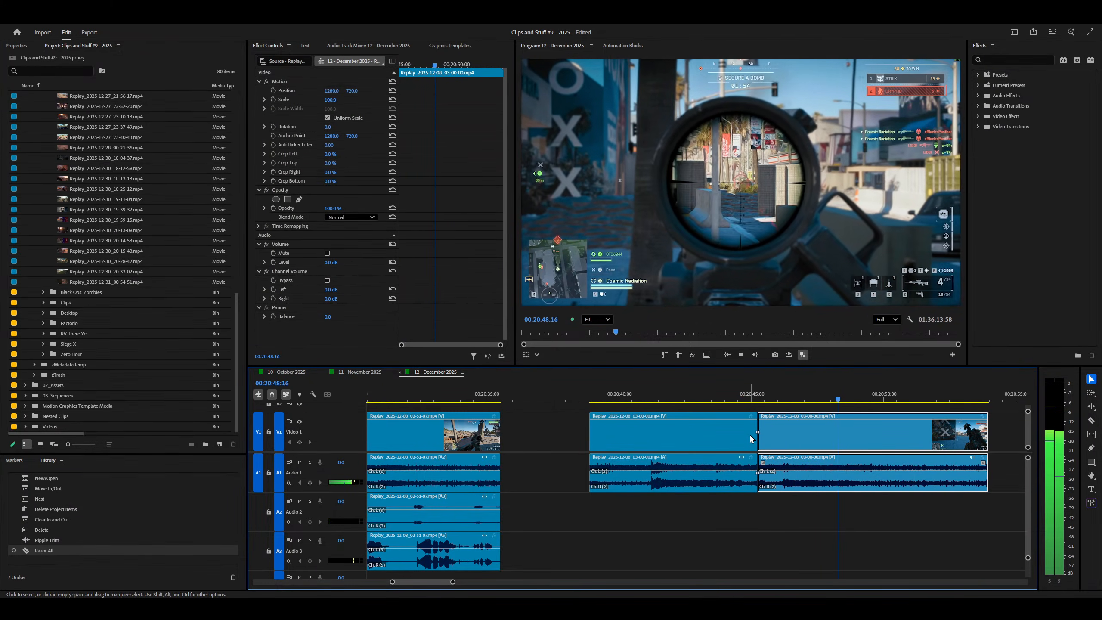
key(Delete)
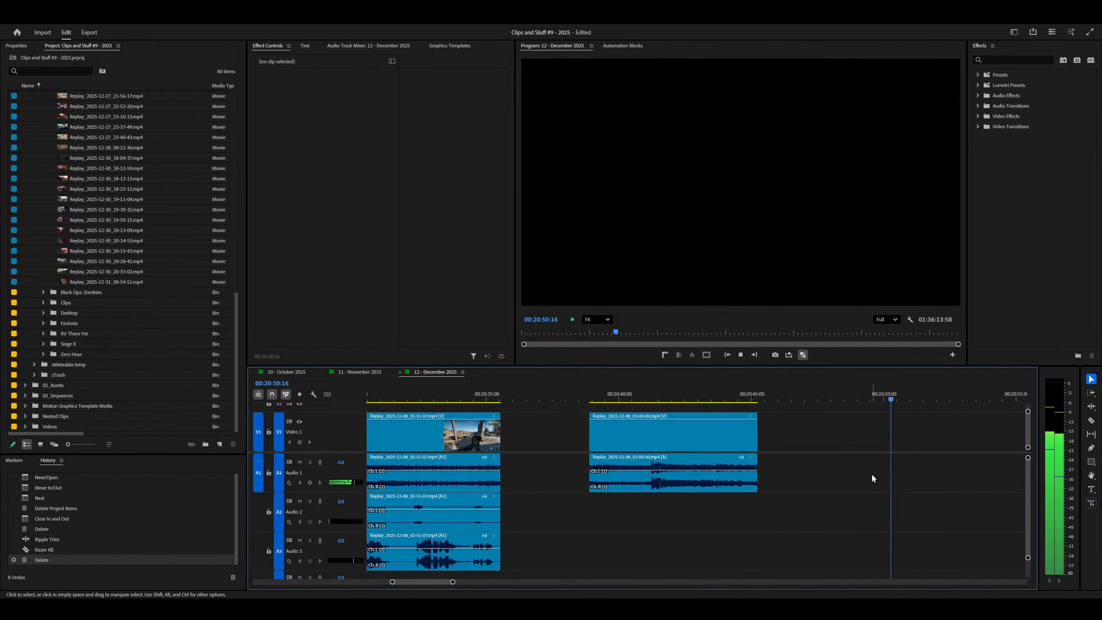
Step: Move the playhead to the start of Replay_2025-12-13_01-28-15.mp4 at 00:22:24:46 and save the project
key(minus)
key(minus)
key(minus)
key(minus)
drag(736, 400, 779, 399)
key(equal)
key(equal)
key(equal)
key(equal)
key(ctrl+s)
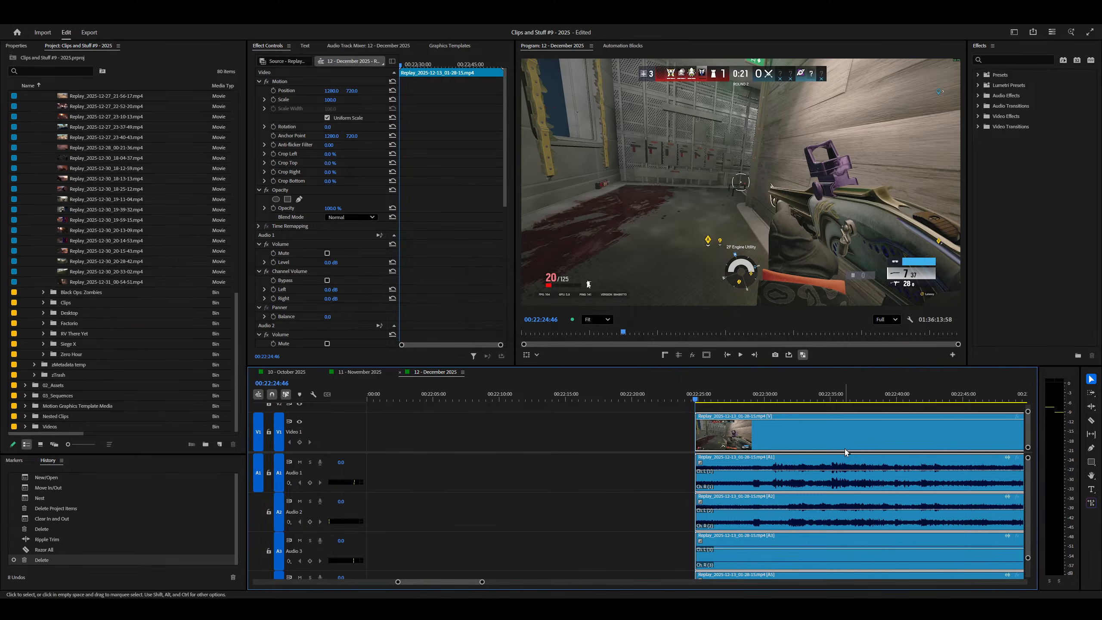
Step: Play back the opening seconds of Replay_2025-12-13_01-28-15.mp4
key(minus)
key(space)
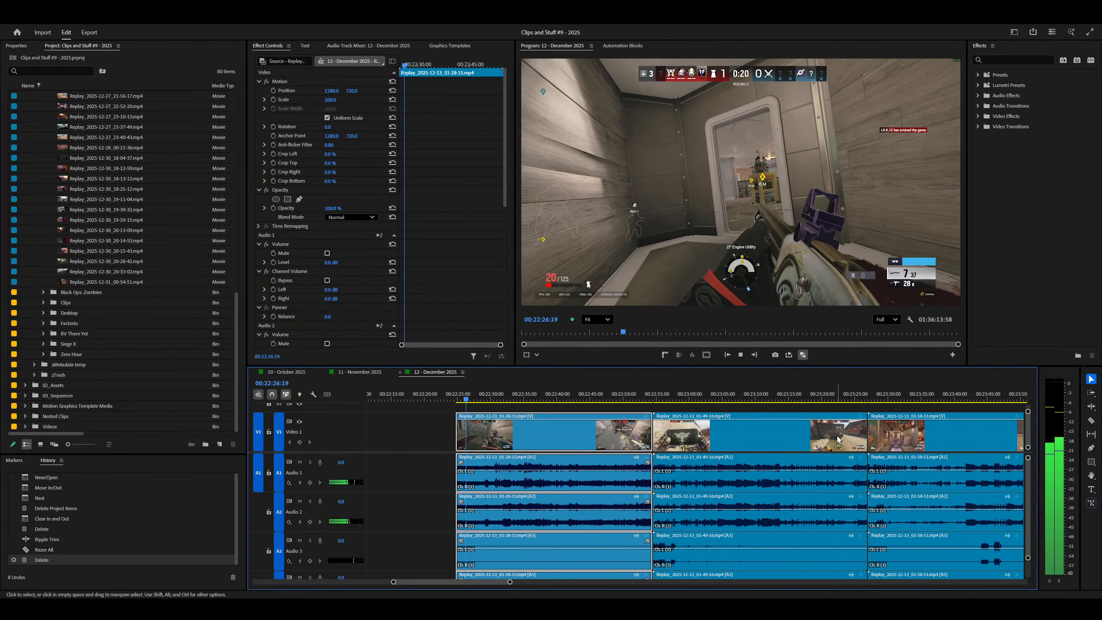
scroll(781, 460, up, 5)
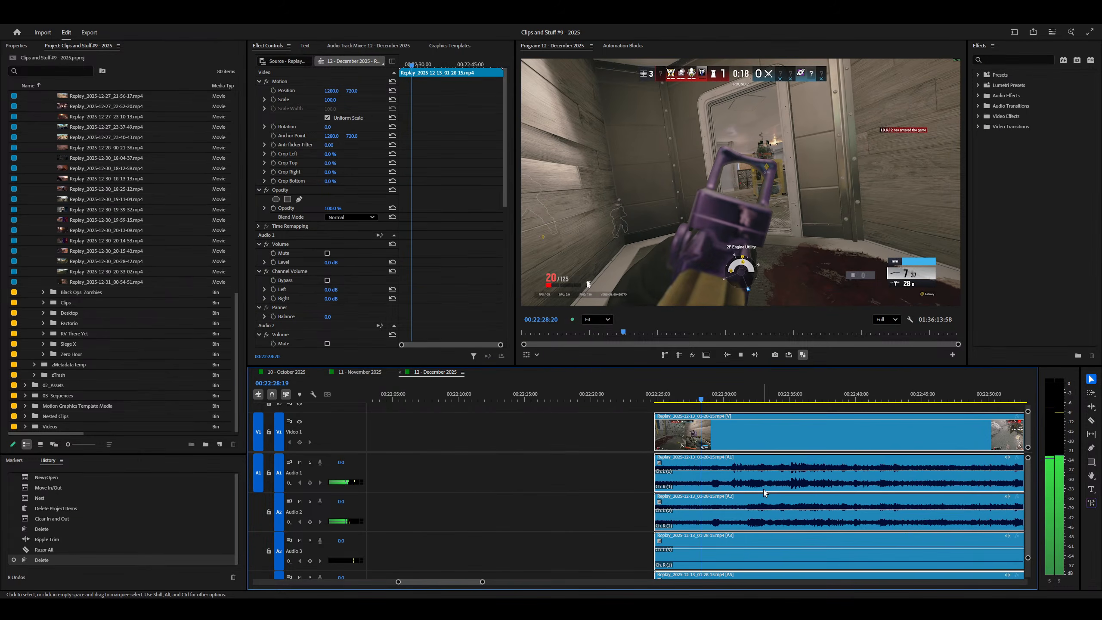
key(minus)
key(minus)
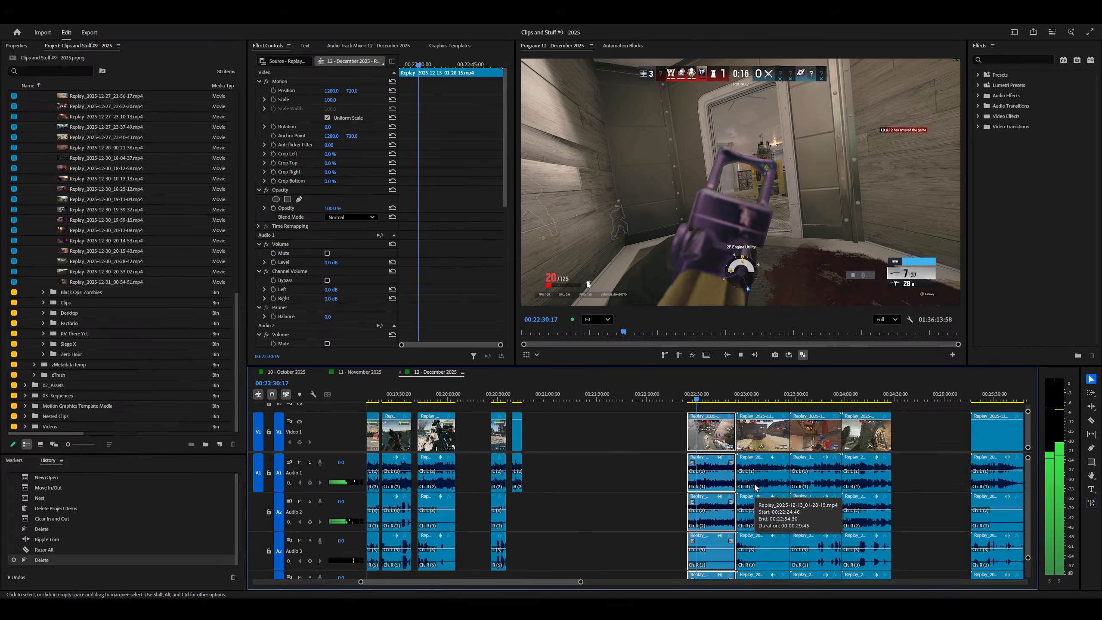
Step: In the maximized timeline, delete the Audio 1 clips of the four 2025-12-13 replays and move their remaining audio up one track
key(grave)
key(equal)
key(space)
key(equal)
key(equal)
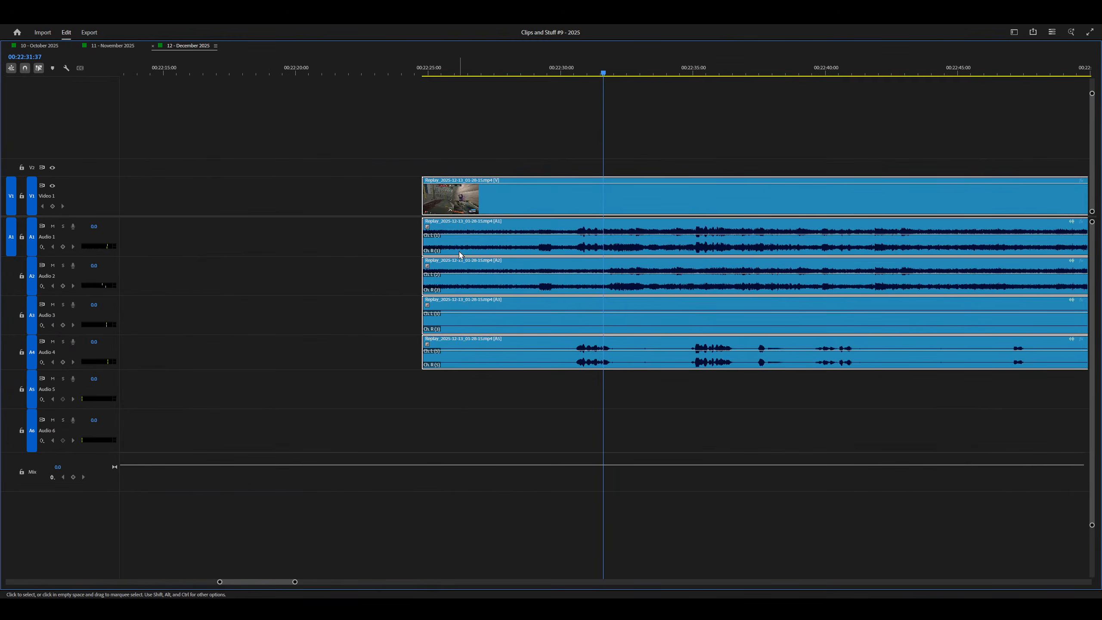
key(minus)
key(minus)
drag(1003, 246, 892, 348)
key(Delete)
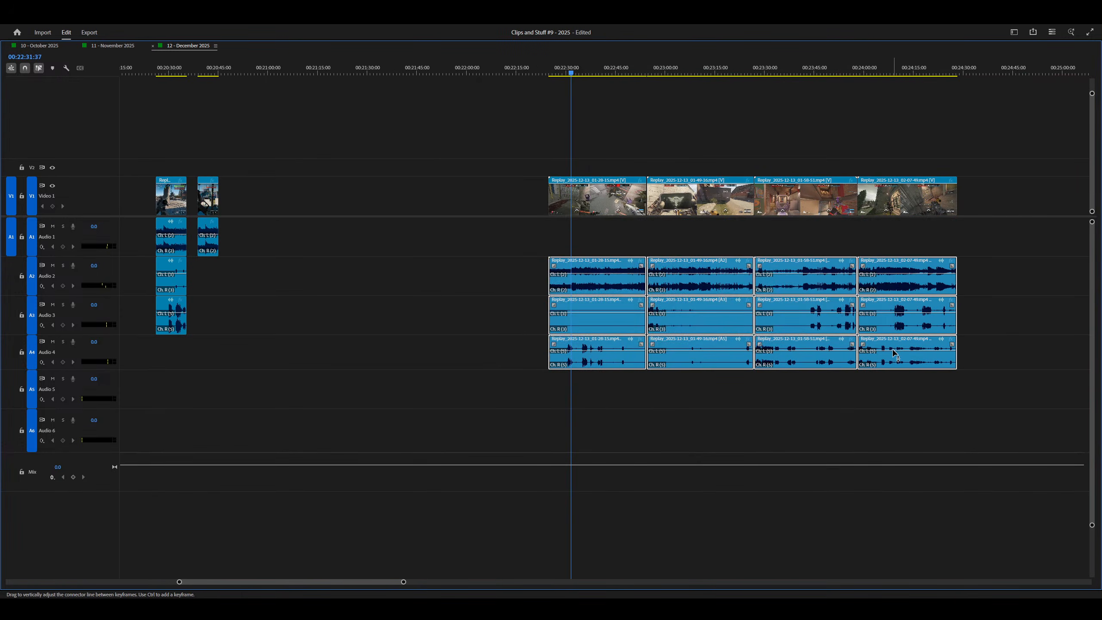
key(alt+Up)
Step: Shift the last three 2025-12-13 replay clips with their audio further along the timeline, leaving a gap between each clip
drag(685, 154, 889, 208)
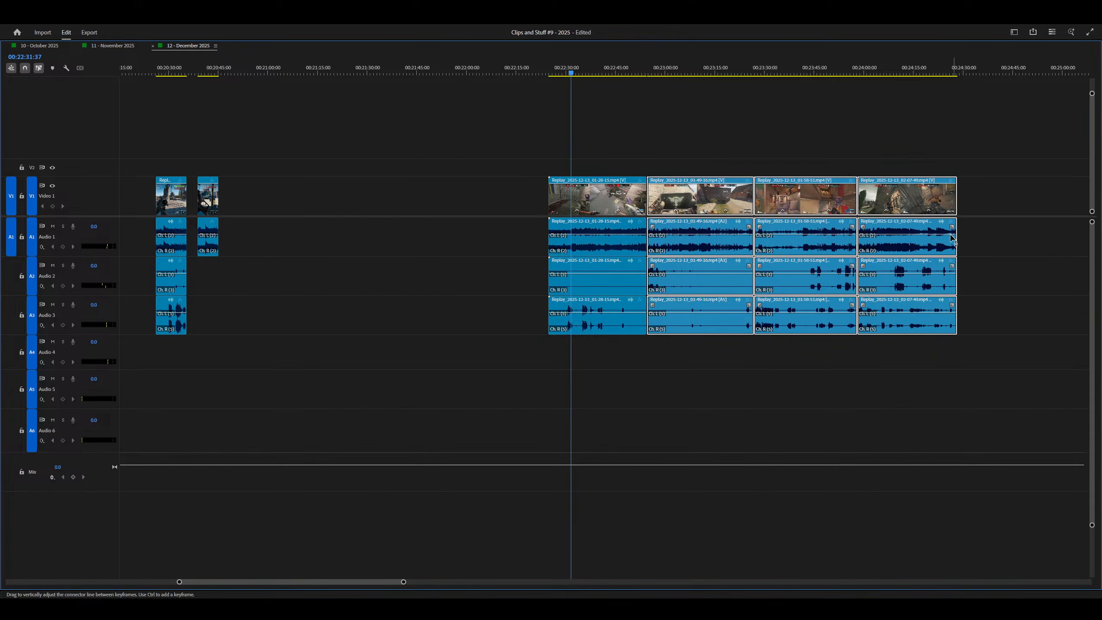
drag(719, 189, 739, 192)
shift+click(740, 194)
drag(864, 202, 886, 203)
shift+click(887, 203)
drag(970, 206, 989, 205)
click(977, 156)
Step: Select Replay_2025-12-13_01-28-15.mp4 at the playhead, restore the normal panel layout and save the project
key(d)
key(grave)
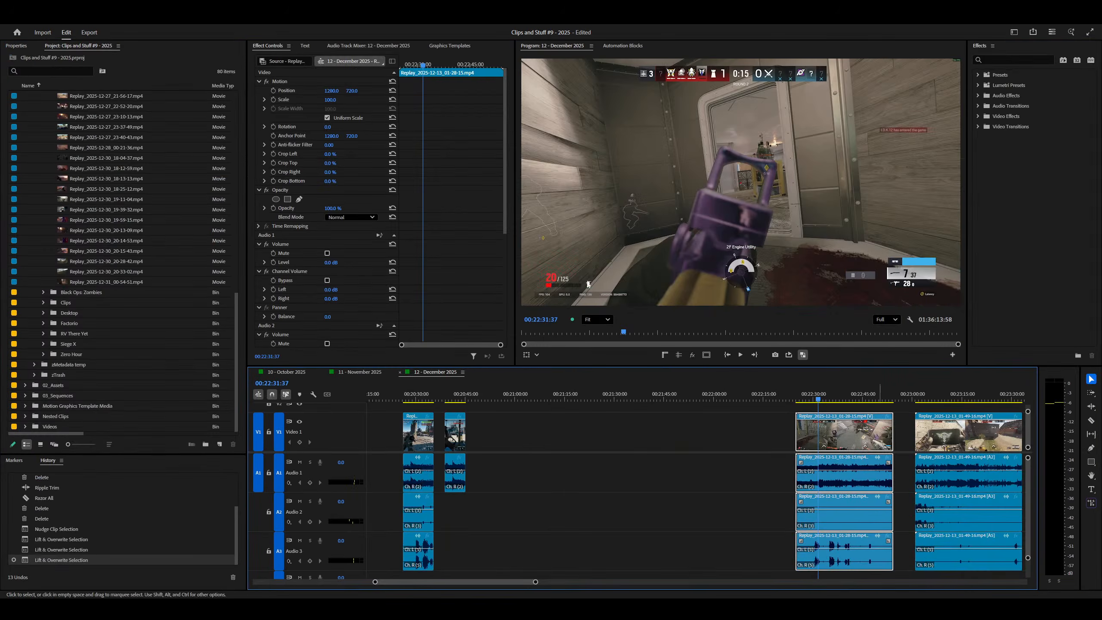
scroll(836, 508, up, 6)
scroll(561, 511, down, 4)
key(ctrl+s)
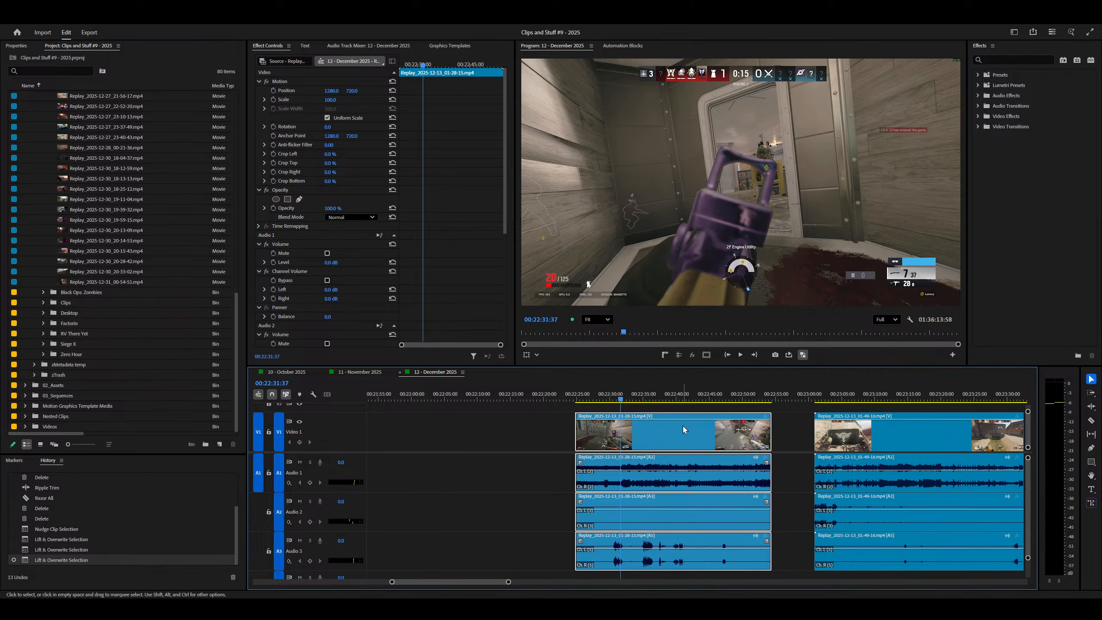
Step: Play Replay_2025-12-13_01-28-15.mp4 from its start and pause at about 00:22:30
drag(590, 397, 575, 398)
key(space)
key(equal)
key(equal)
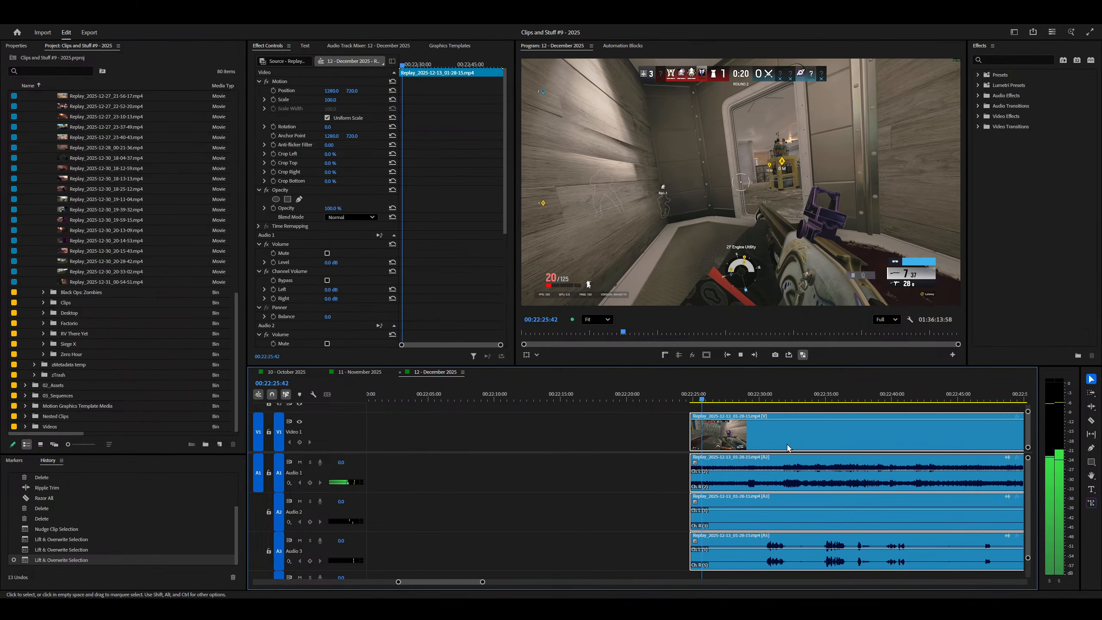
key(minus)
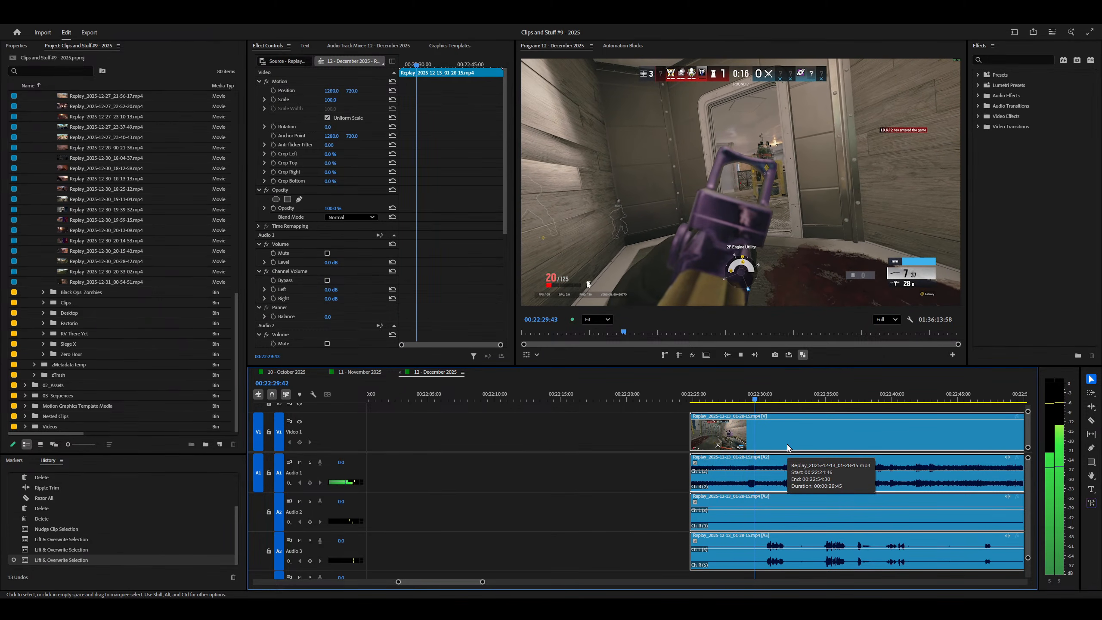
key(space)
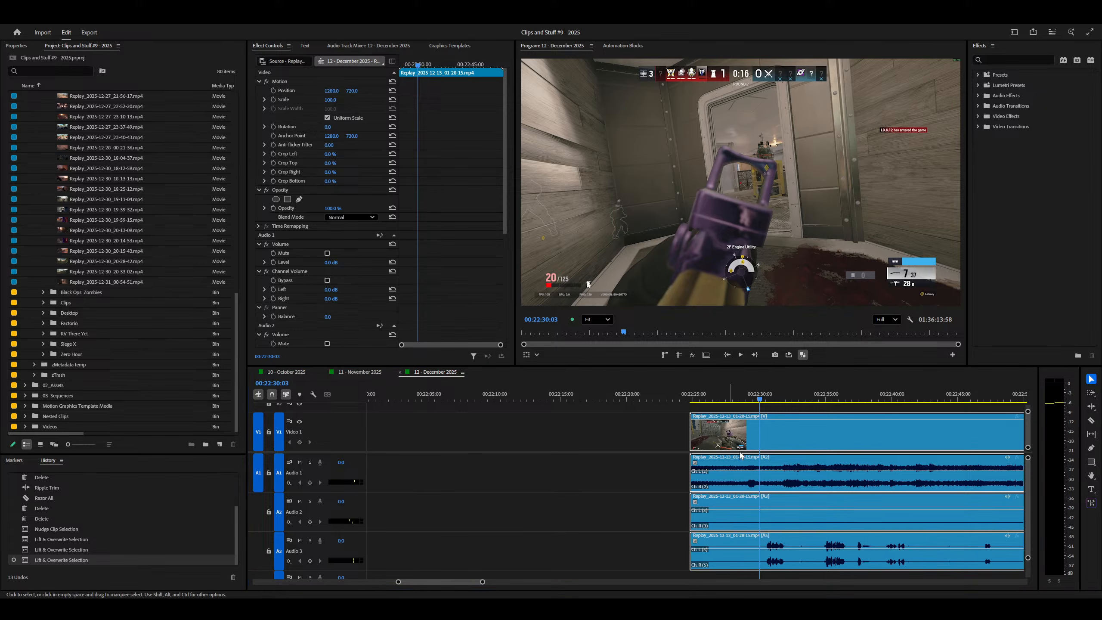
Step: Continue playing Replay_2025-12-13_01-28-15.mp4 from about 00:22:30 to review the rest of the gameplay
scroll(766, 452, up, 2)
key(space)
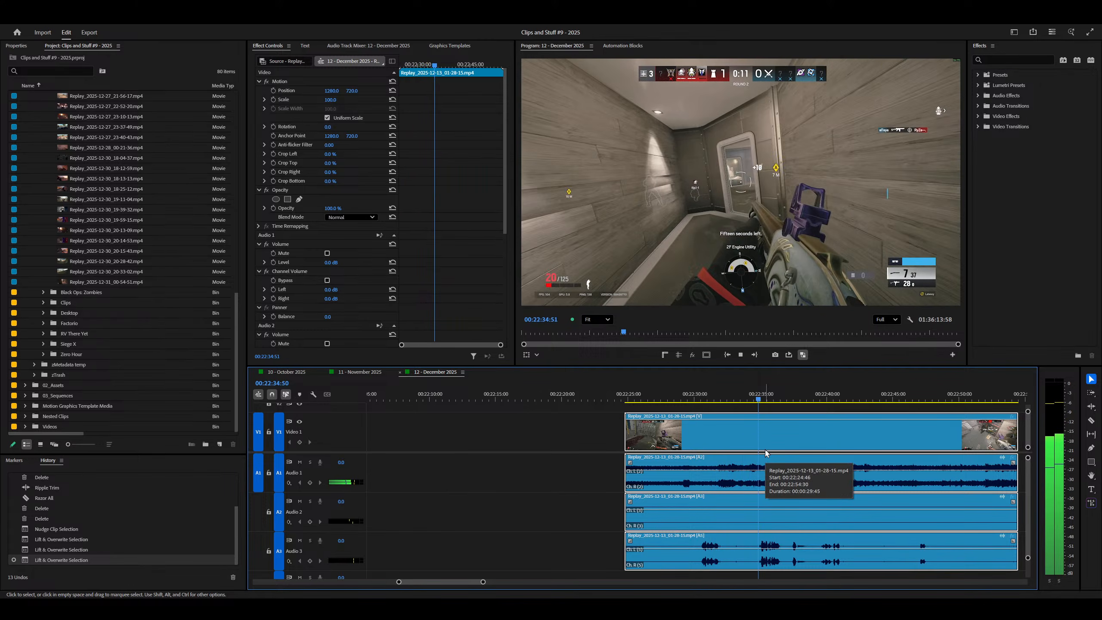
key(minus)
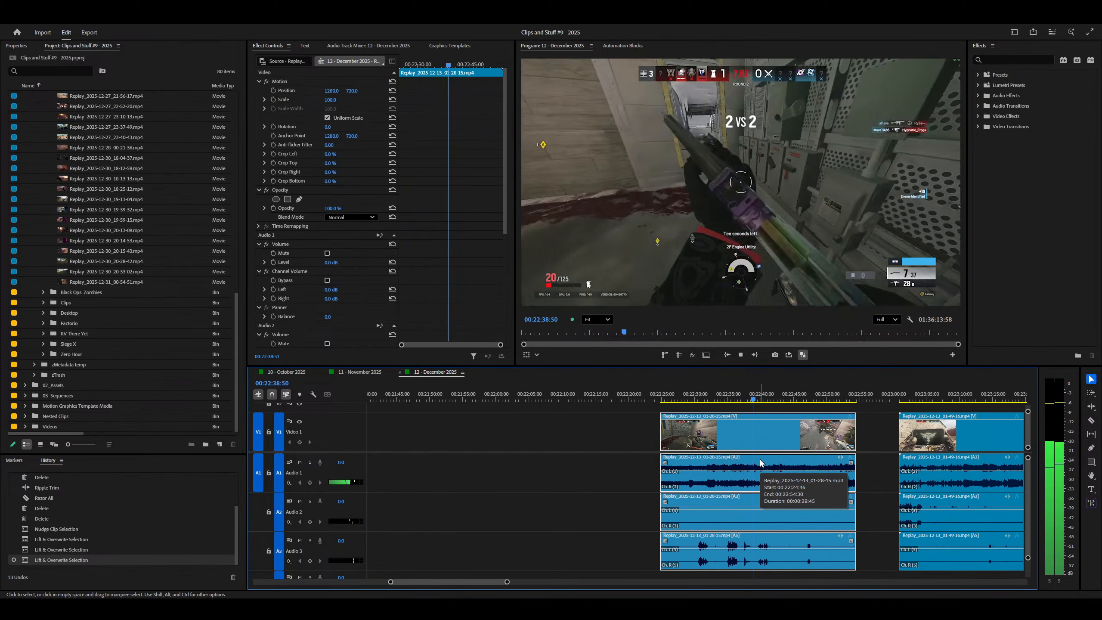
key(minus)
key(equal)
key(equal)
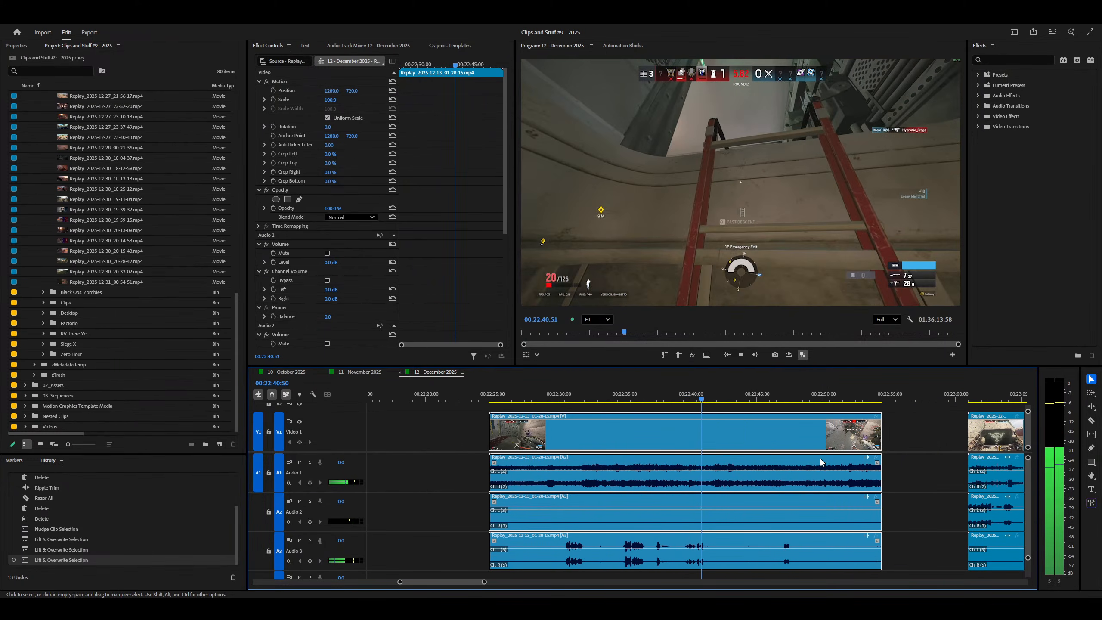
key(minus)
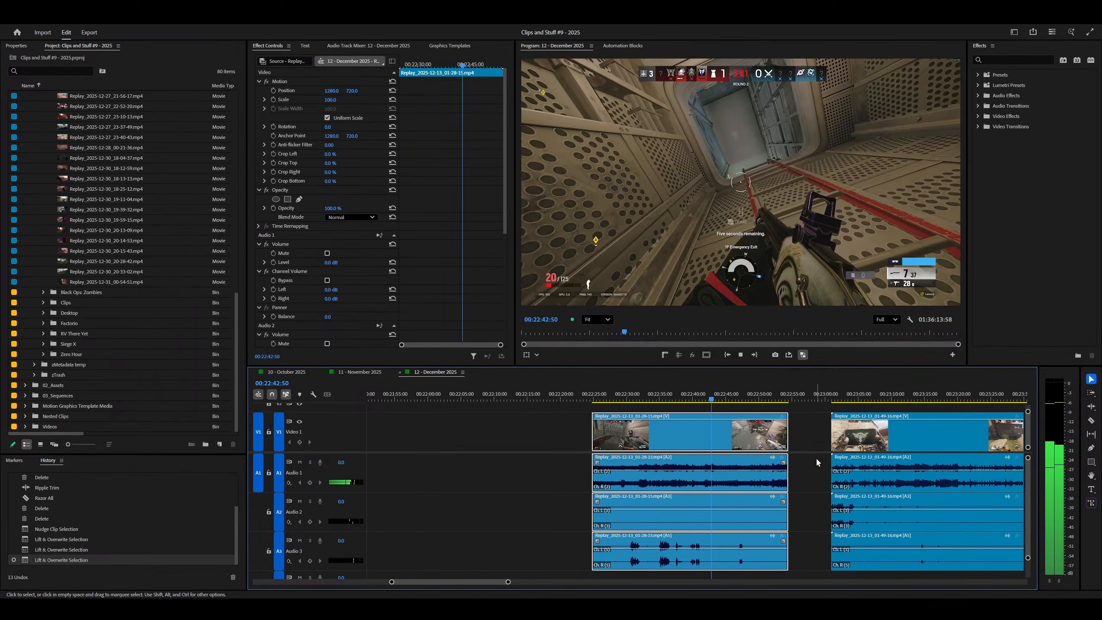
key(equal)
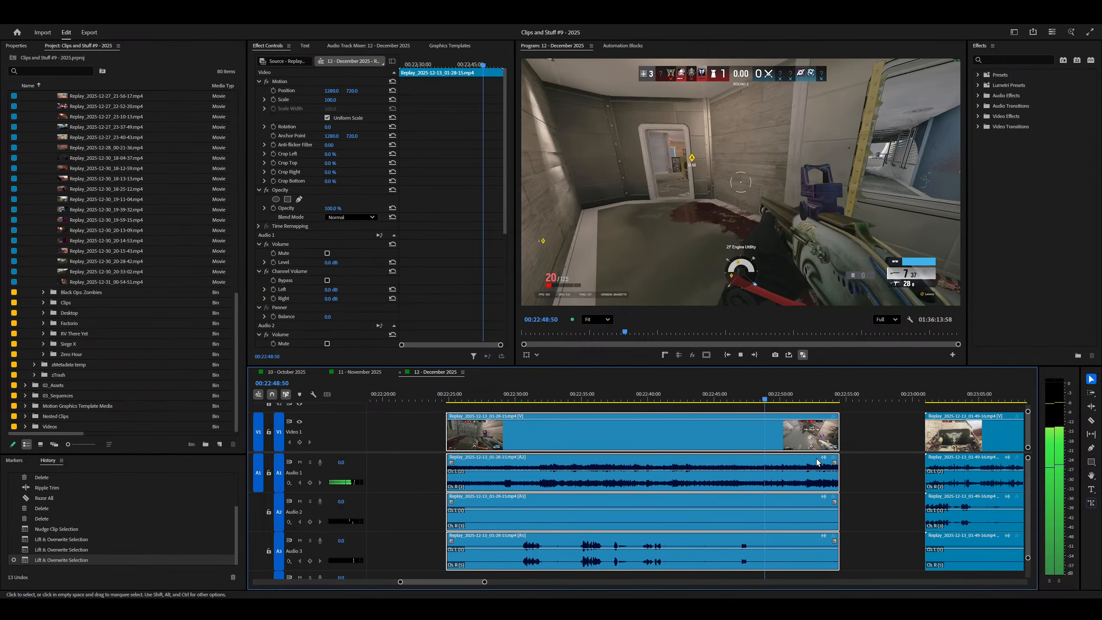
key(space)
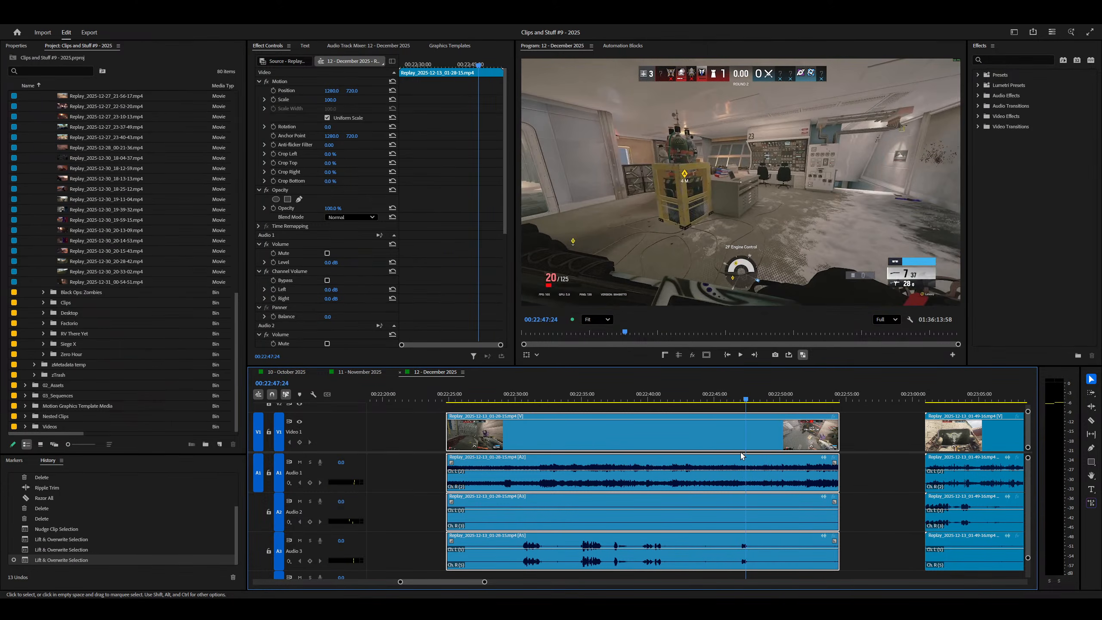
Step: Replay the end of Replay_2025-12-13_01-28-15.mp4 from 00:22:47:24 and return the playhead to about 00:22:47
key(space)
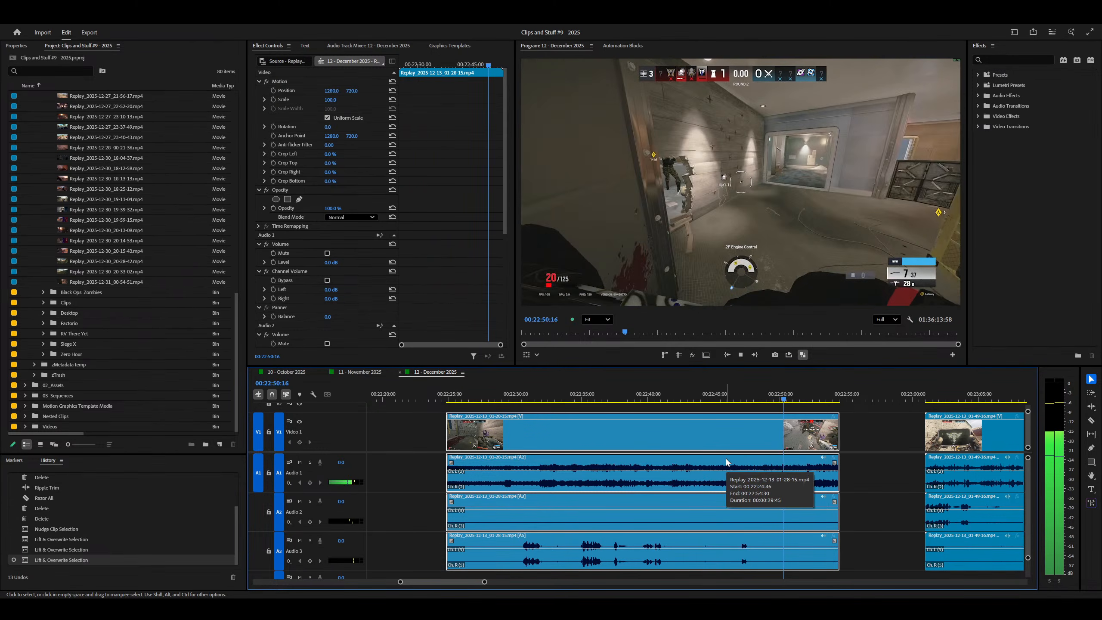
key(space)
key(equal)
right_click(661, 461)
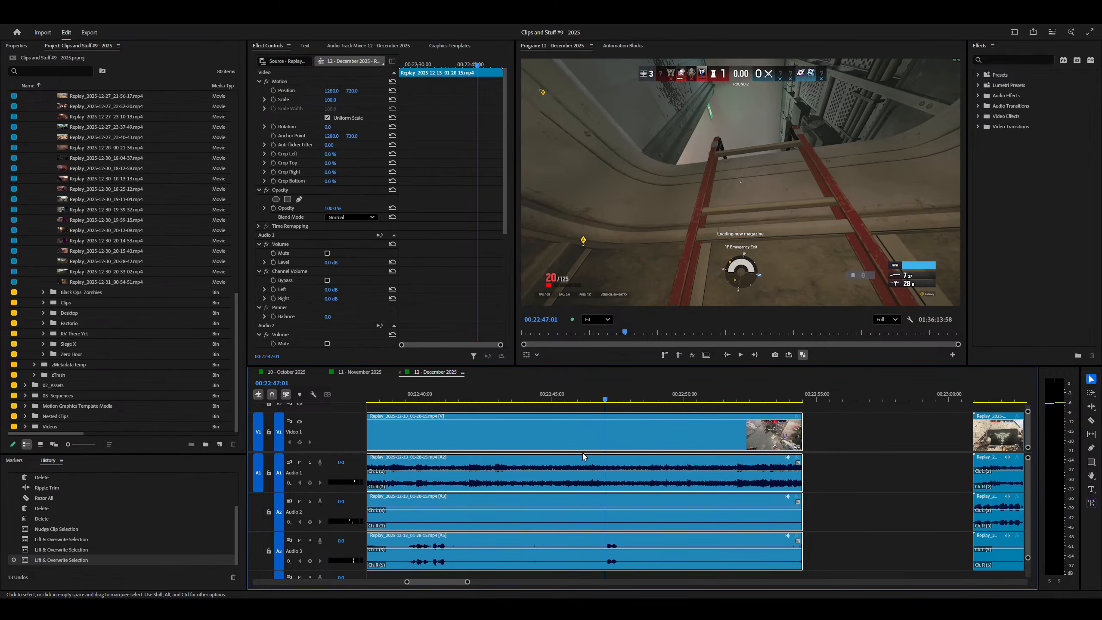
Step: Ripple-trim the start of Replay_2025-12-13_01-28-15.mp4 to 00:22:47:01, extend it back by about 1.5 seconds, and play it from the start
key(q)
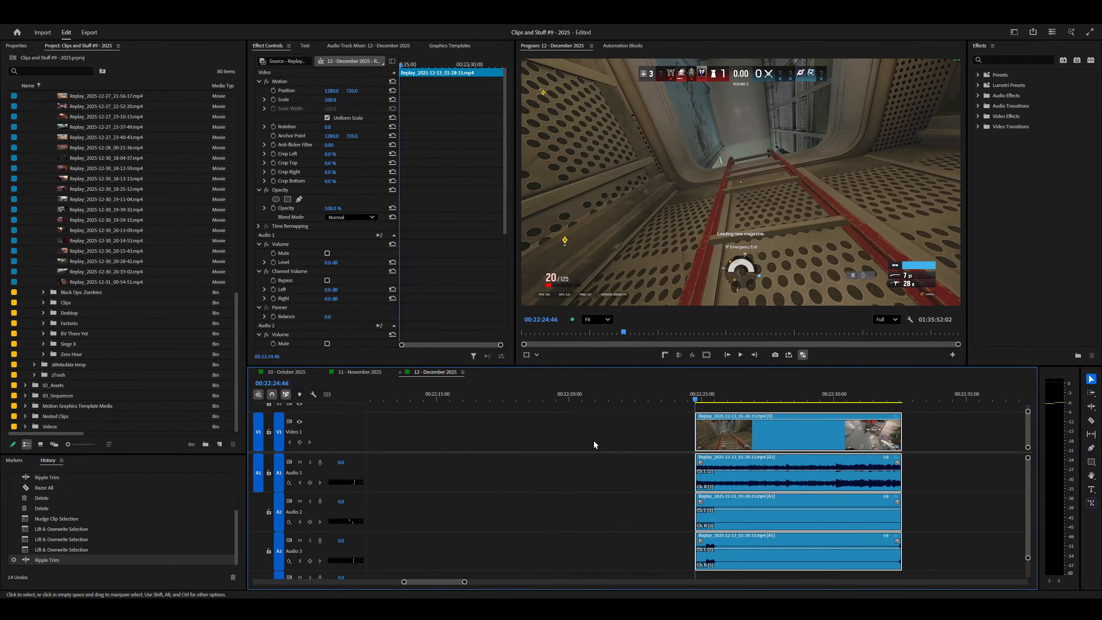
drag(697, 434, 655, 430)
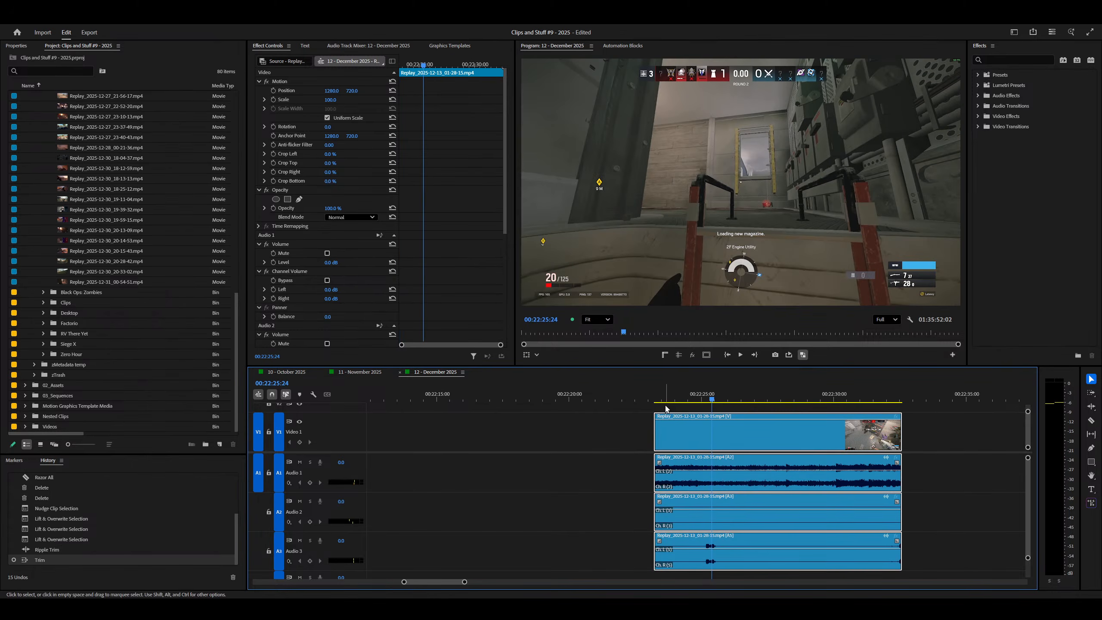
key(Up)
key(space)
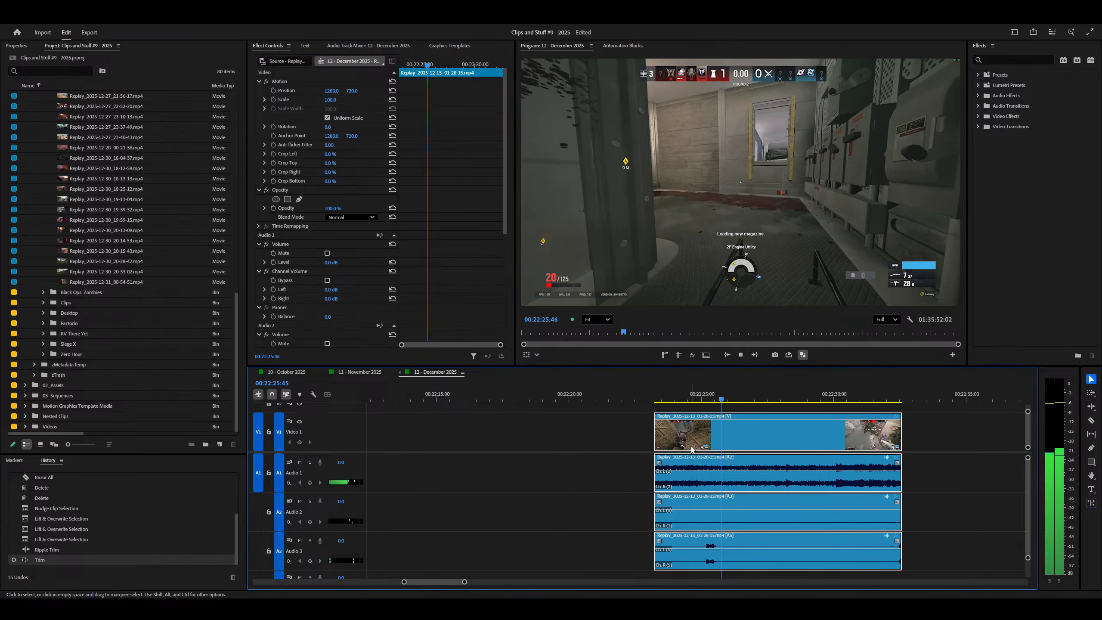
key(minus)
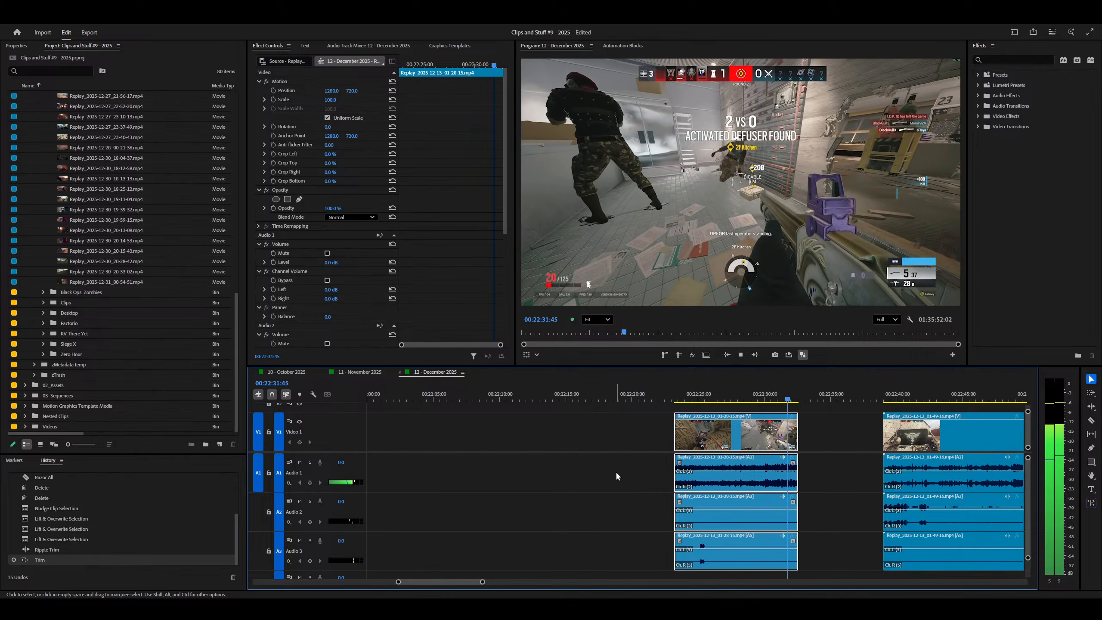
Step: Pause near the end of Replay_2025-12-13_01-28-15.mp4 and ripple-trim its end at about 00:22:32
key(equal)
key(equal)
click(669, 394)
key(equal)
key(equal)
key(equal)
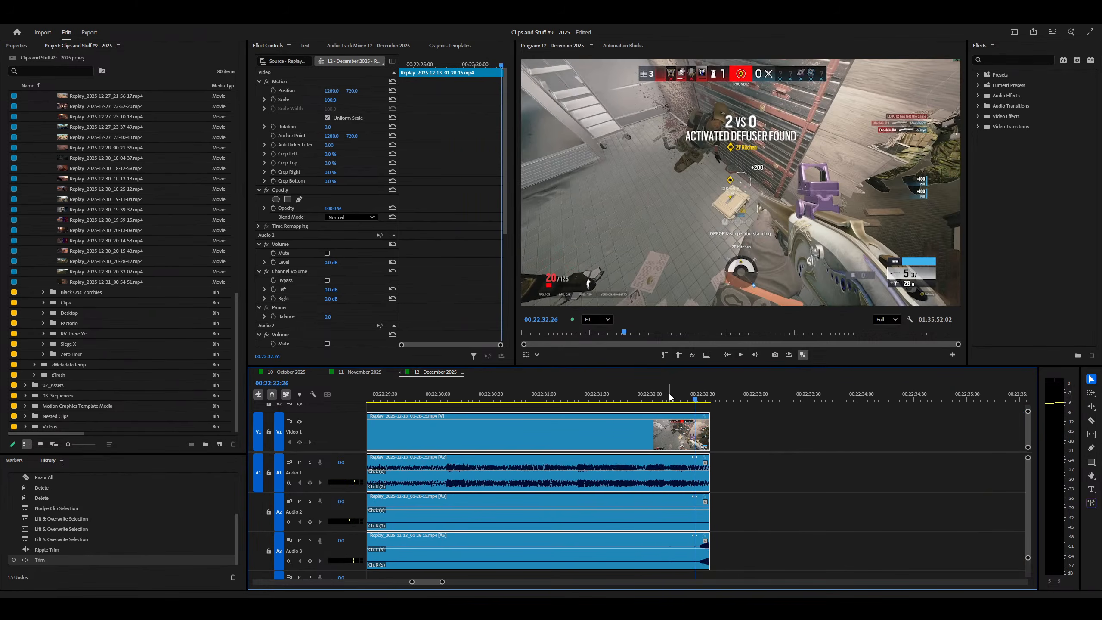
key(w)
Step: Move the playhead back into Replay_2025-12-13_01-28-15.mp4 and play through its trimmed ending
key(minus)
key(minus)
key(minus)
key(minus)
drag(712, 398, 447, 416)
key(space)
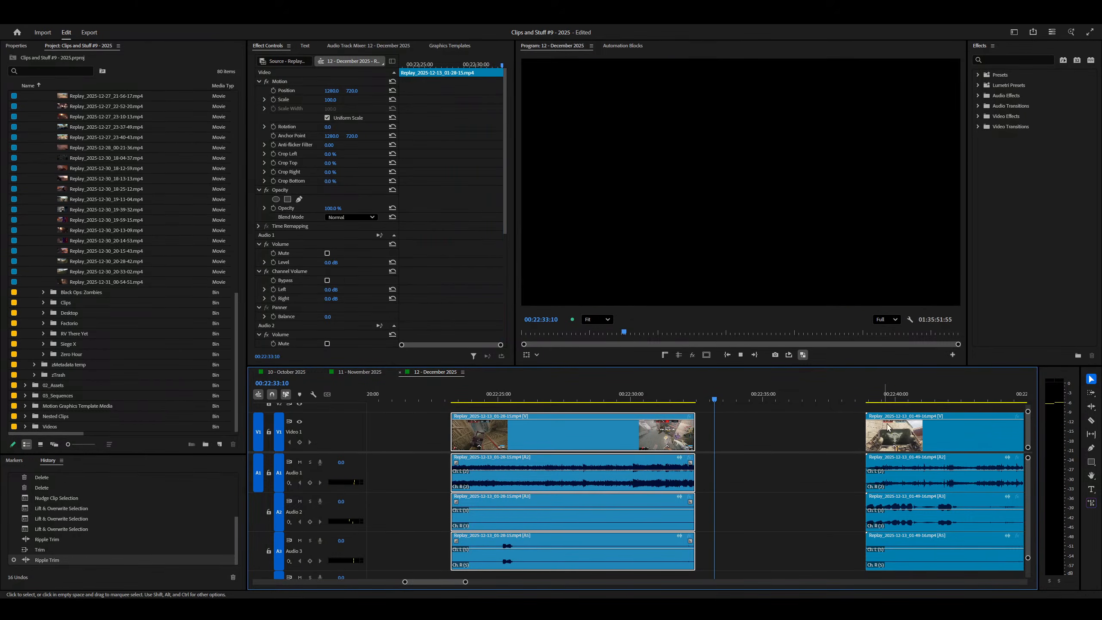
Step: Play Replay_2025-12-13_01-49-16.mp4 from its start to review the gameplay
click(864, 399)
key(space)
key(minus)
key(equal)
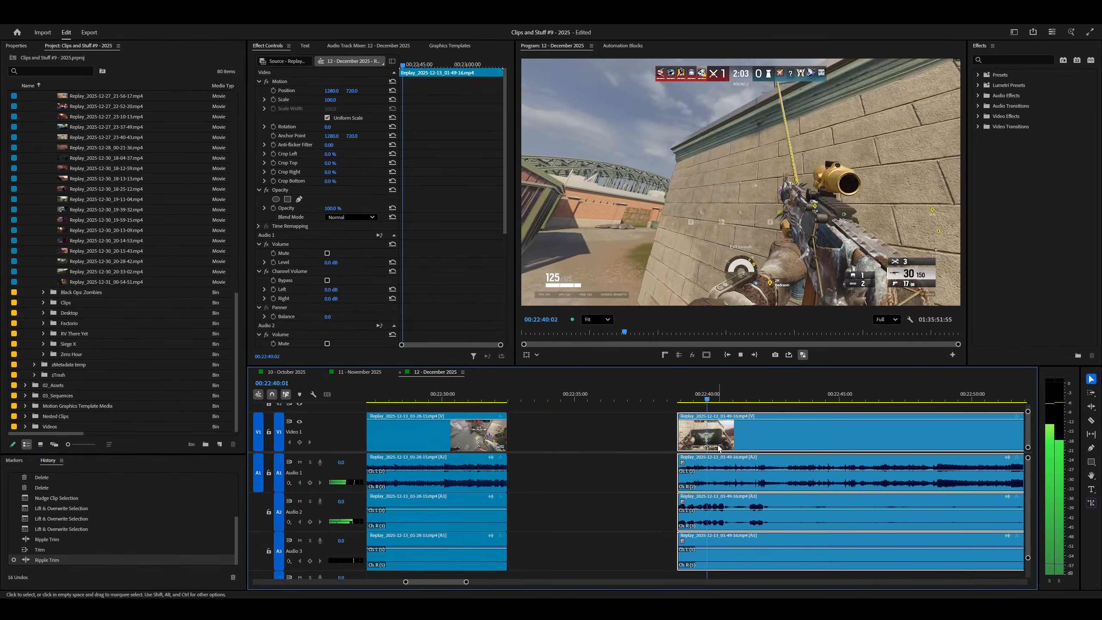
key(minus)
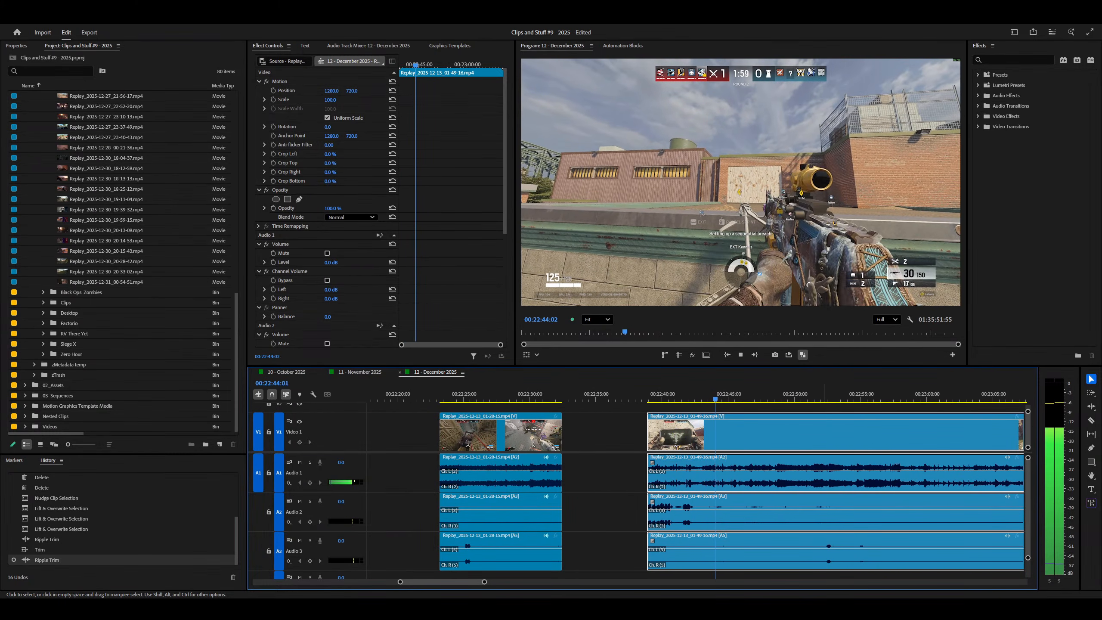
key(minus)
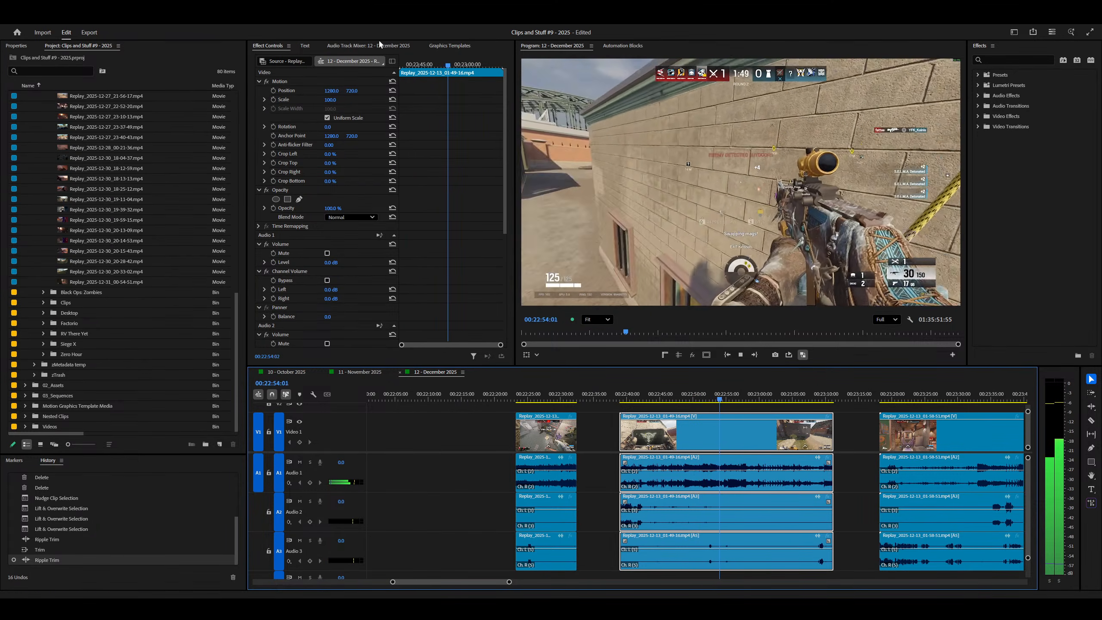
Step: Show the Audio Track Mixer and ripple-trim the start of Replay_2025-12-13_01-49-16.mp4 to 00:22:51:07
click(380, 45)
click(751, 435)
key(equal)
key(equal)
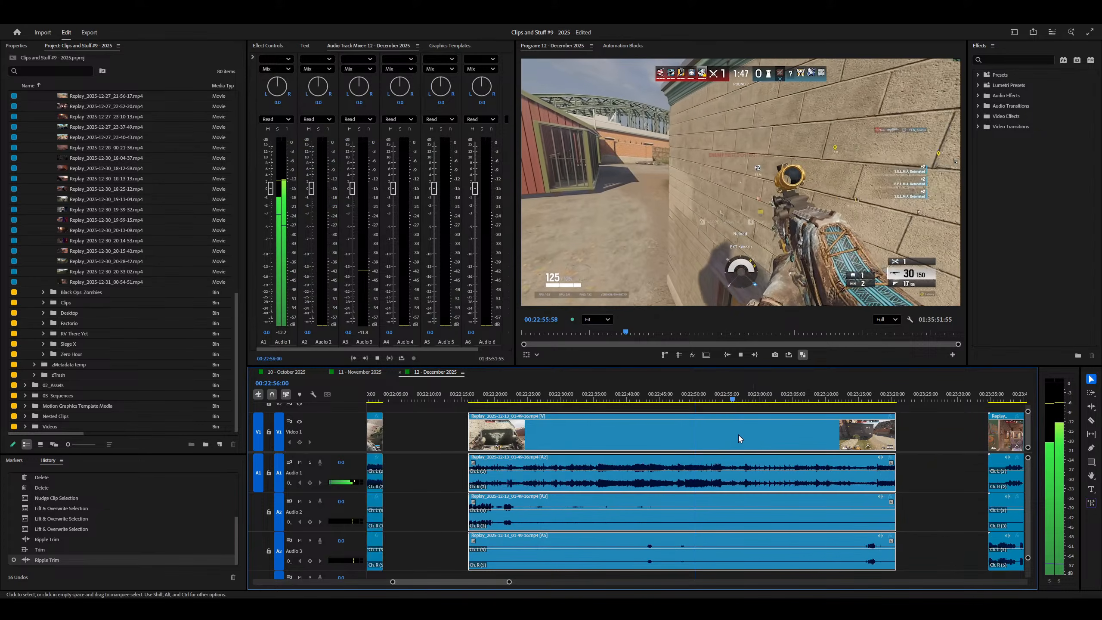
key(space)
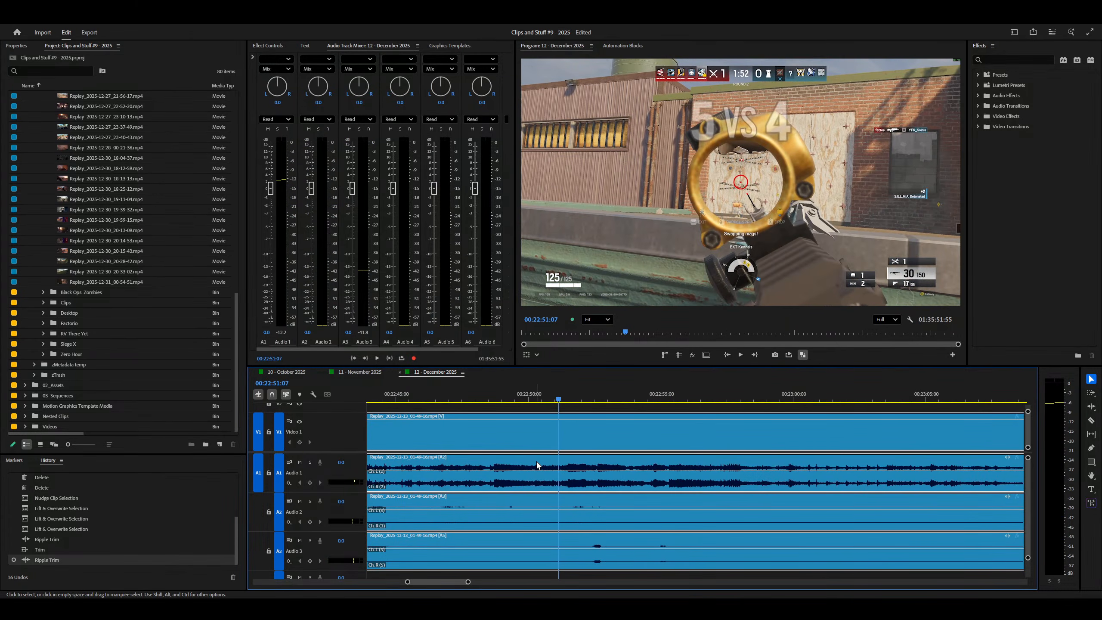
key(q)
Step: Play the shortened Replay_2025-12-13_01-49-16.mp4, pause, and split it on all tracks at 00:22:47:03
key(space)
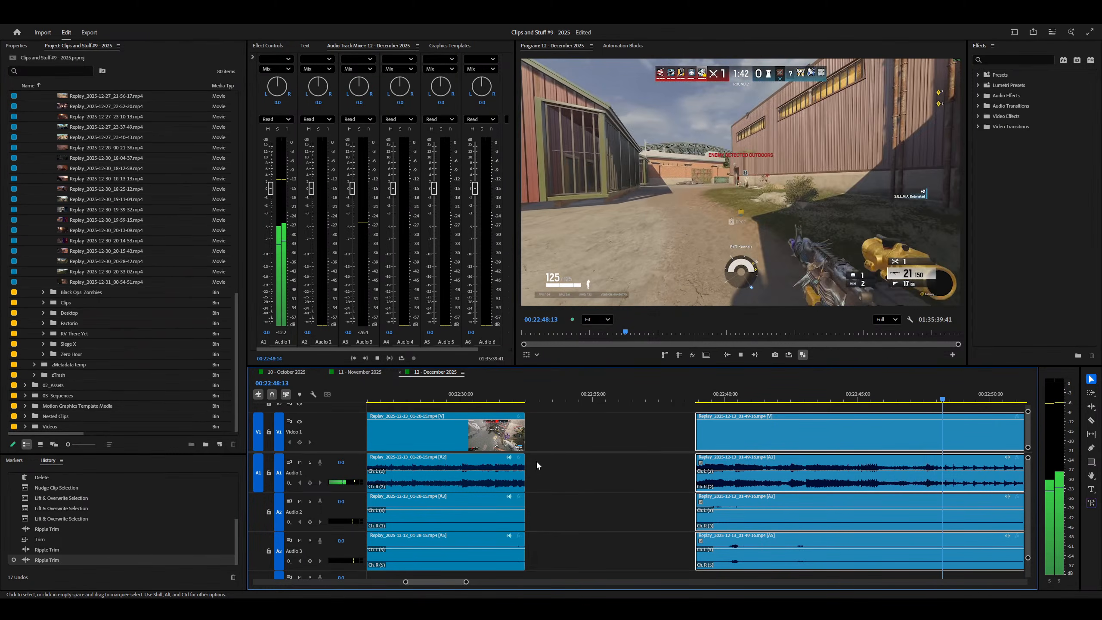
key(minus)
key(equal)
key(equal)
key(equal)
key(minus)
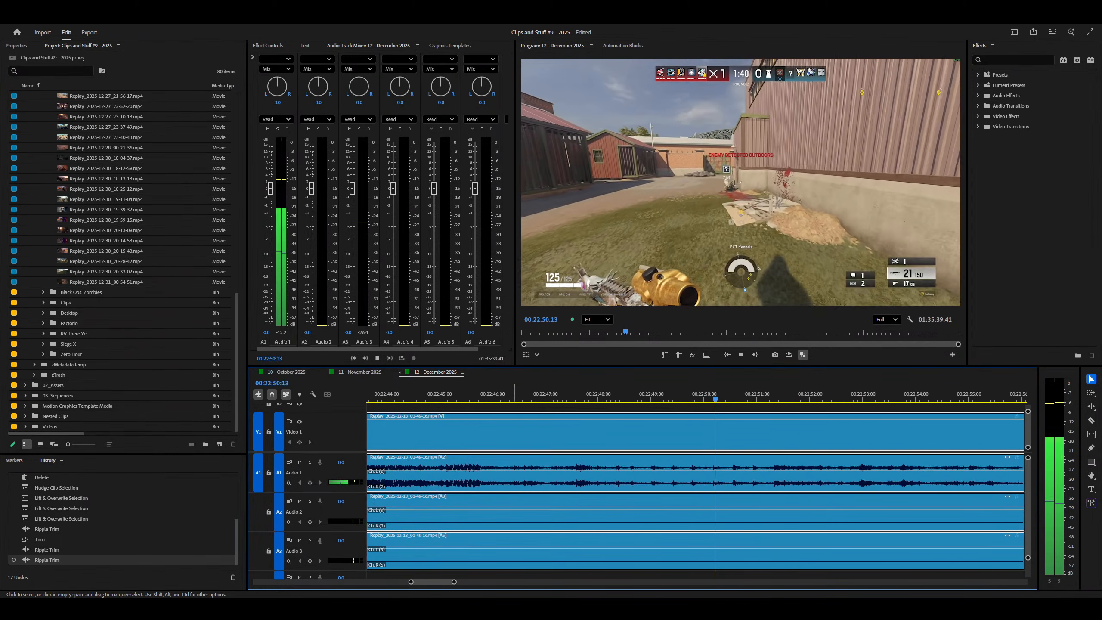
key(space)
key(ctrl+shift+k)
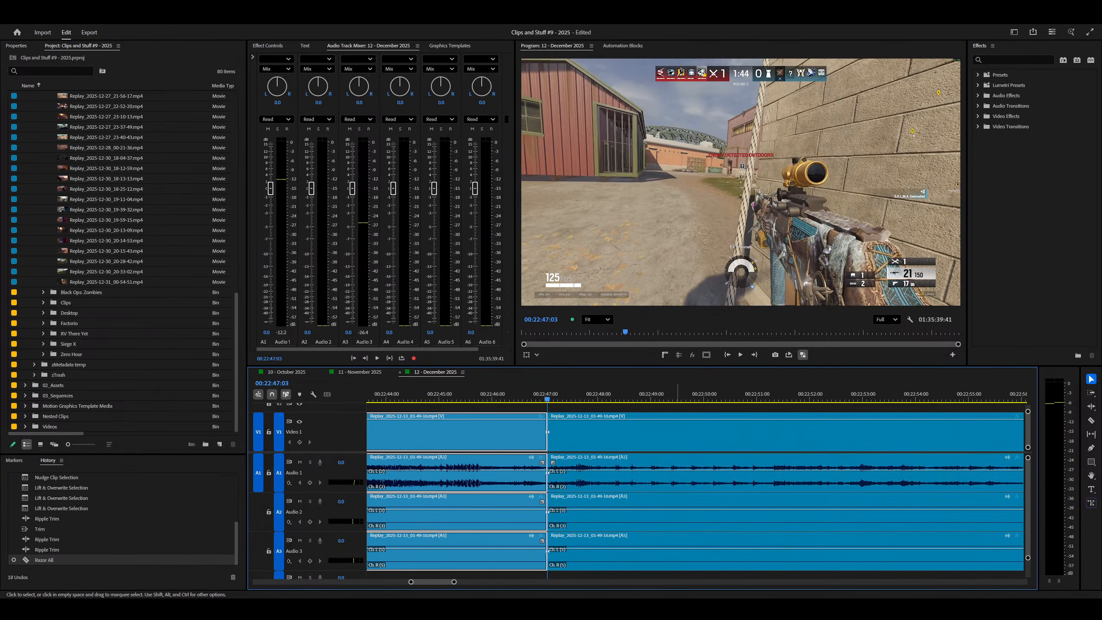
Step: Scrub the second part of Replay_2025-12-13_01-49-16.mp4 and ripple-trim its start to about 00:22:51
right_click(917, 462)
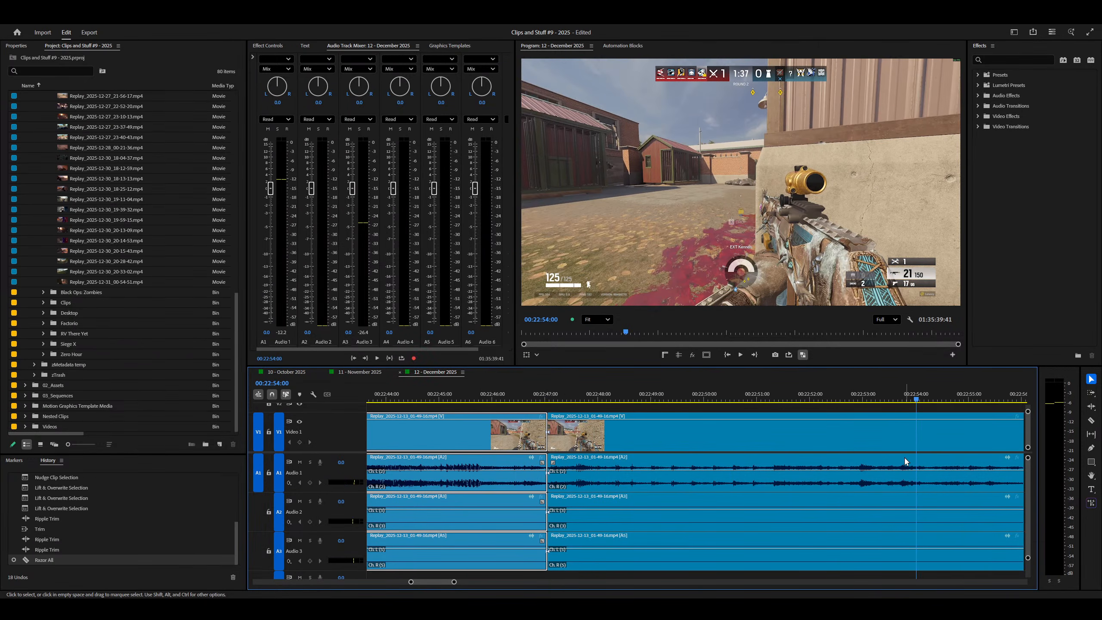
right_click(845, 453)
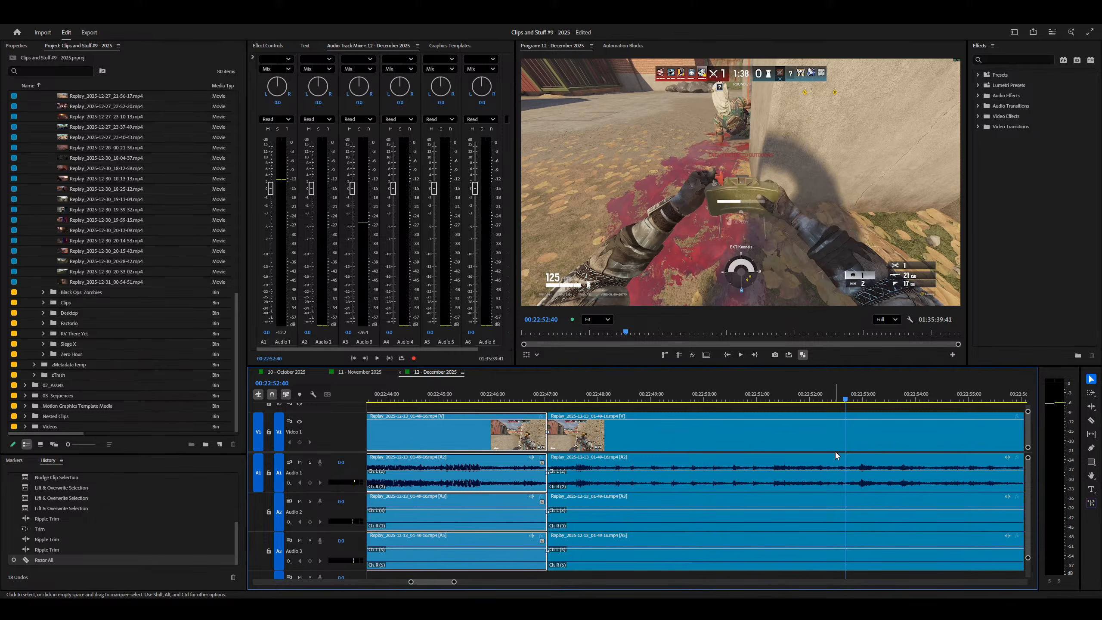
right_click(835, 452)
right_click(761, 451)
key(q)
Step: Play the second part of Replay_2025-12-13_01-49-16.mp4 and ripple-trim its end at 00:22:54:20
key(space)
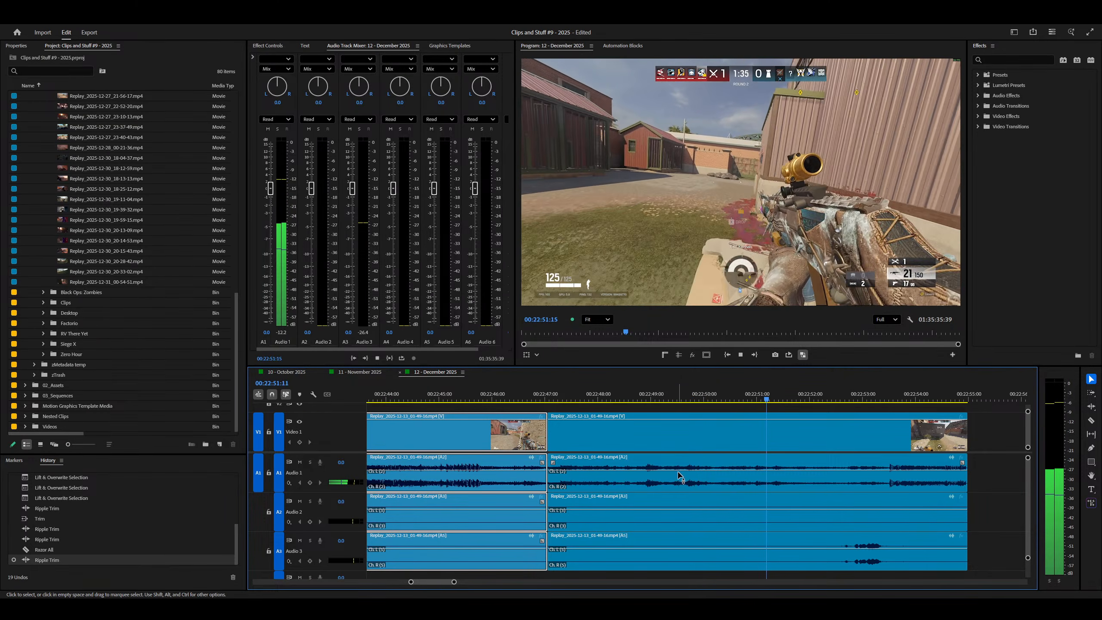
key(minus)
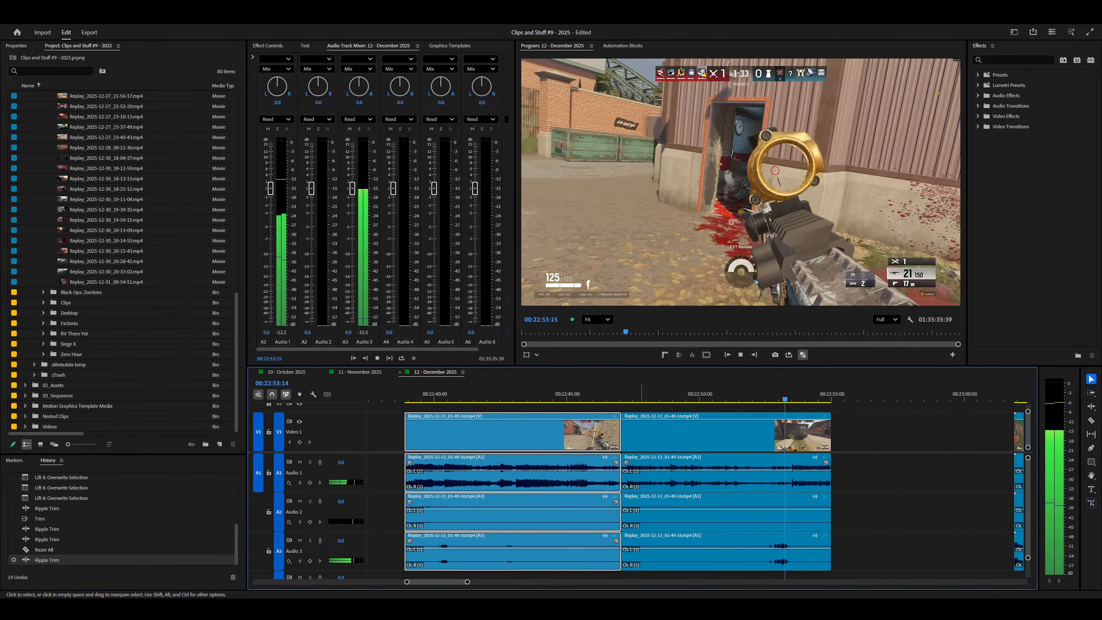
key(space)
key(equal)
key(equal)
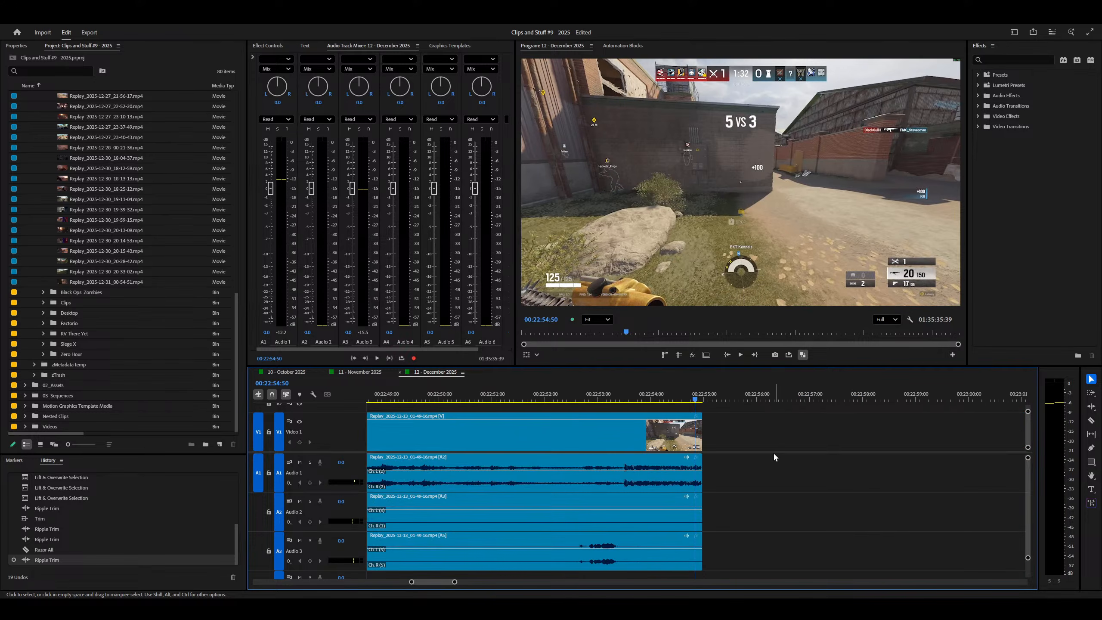
mouse_move(621, 399)
mouse_down()
mouse_move(654, 399)
mouse_move(539, 399)
mouse_move(657, 395)
mouse_move(643, 398)
mouse_up()
key(w)
Step: Delete the Audio 2 and Audio 3 pieces beneath both parts of Replay_2025-12-13_01-49-16.mp4
scroll(694, 512, down, 3)
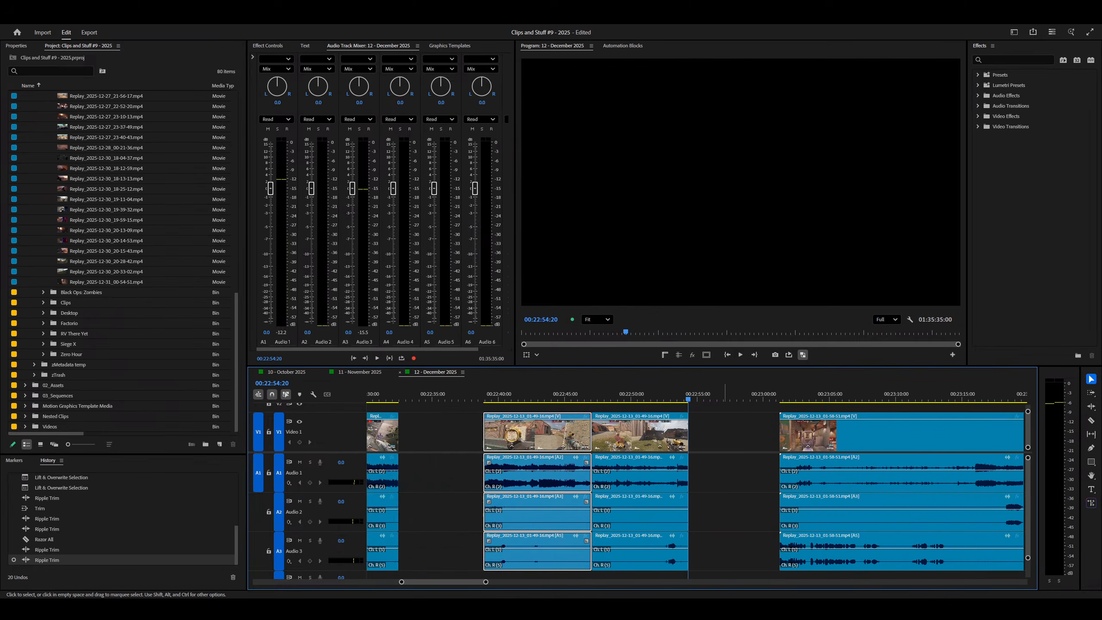
click(745, 513)
drag(746, 512, 579, 551)
key(Delete)
Step: Delete the Audio 2 and Audio 3 pieces beneath Replay_2025-12-13_01-28-15.mp4
scroll(596, 523, down, 1)
scroll(643, 526, up, 3)
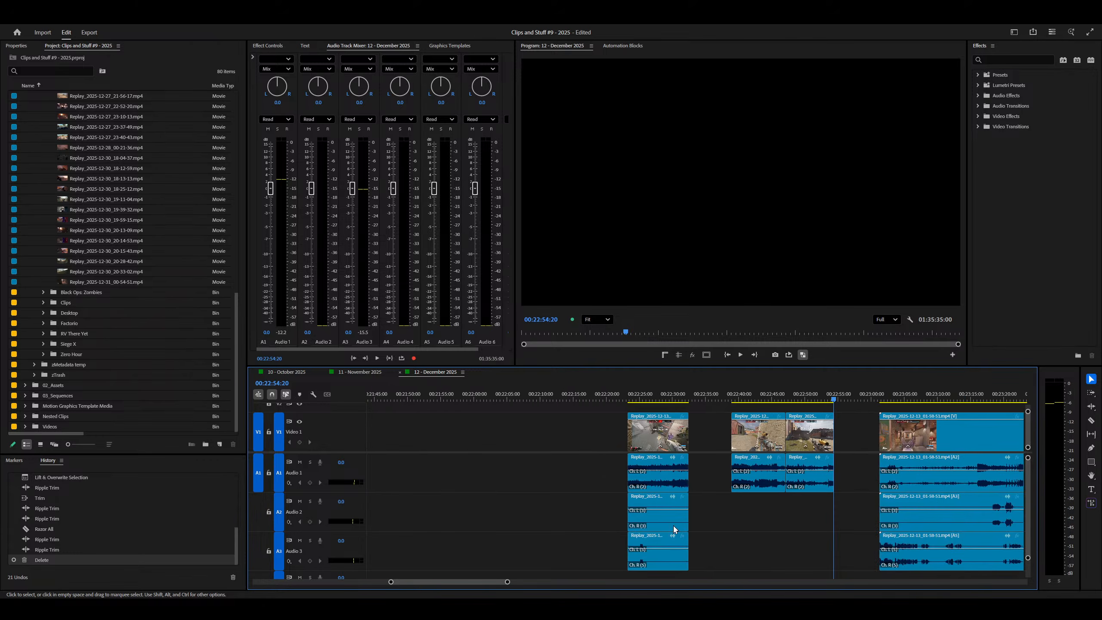
drag(700, 520, 617, 556)
scroll(619, 559, down, 3)
key(Delete)
Step: Move the playhead to the start of Replay_2025-12-13_01-58-51.mp4, save the project, and play the clip
click(787, 395)
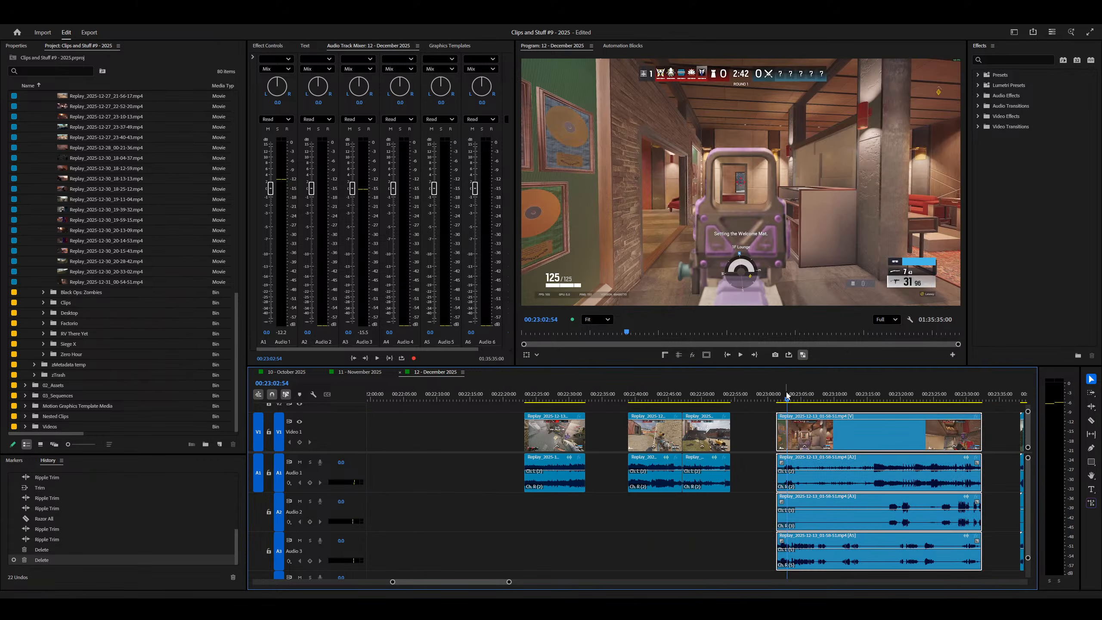
key(ctrl+s)
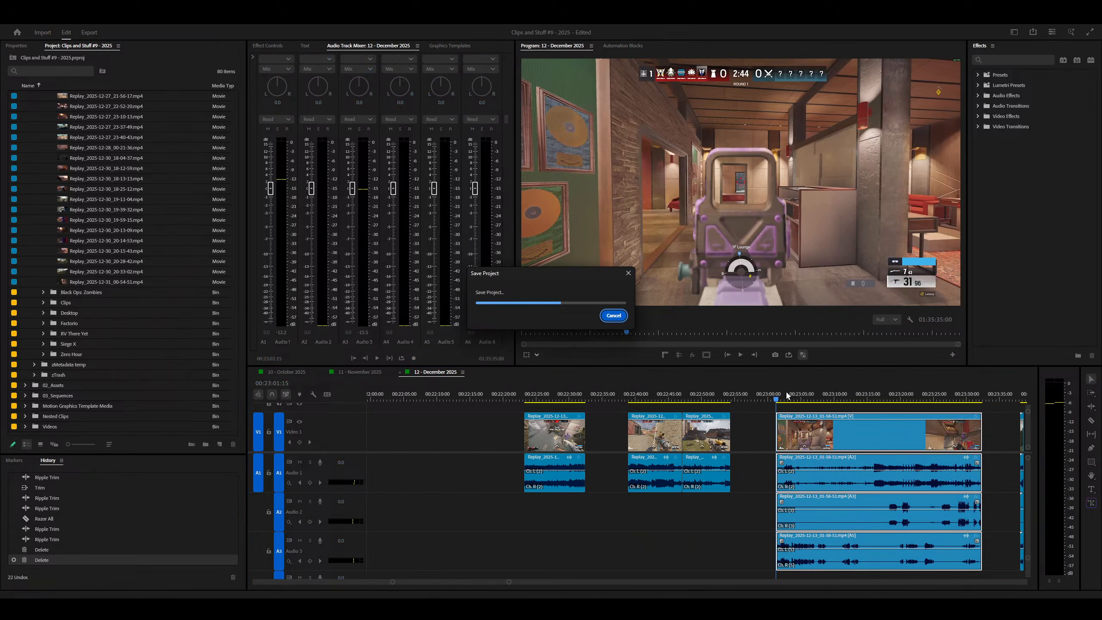
key(space)
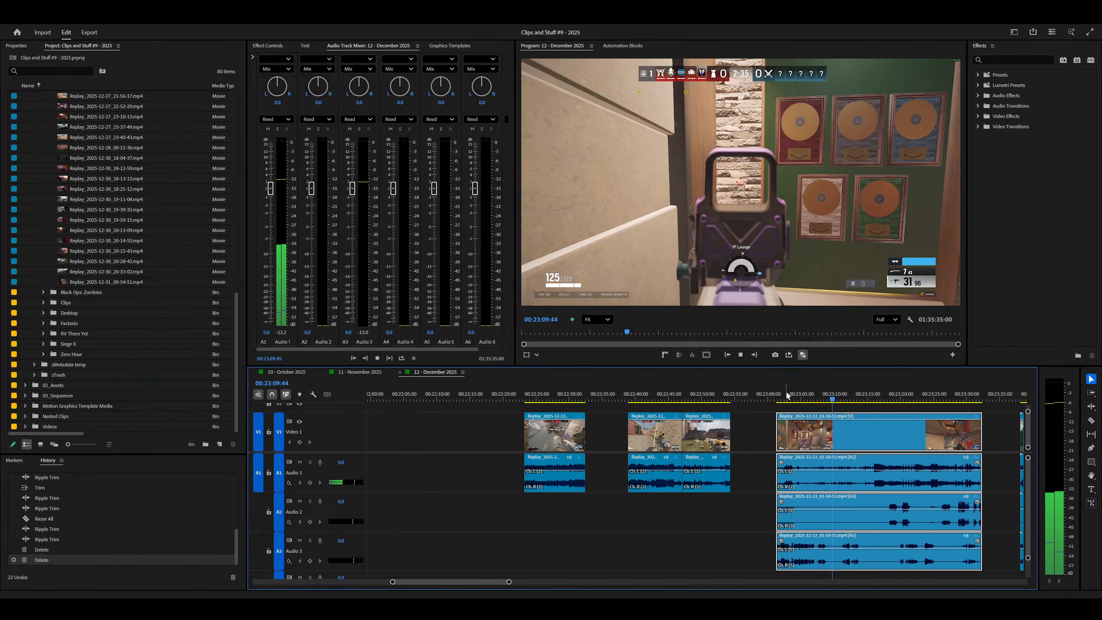
key(equal)
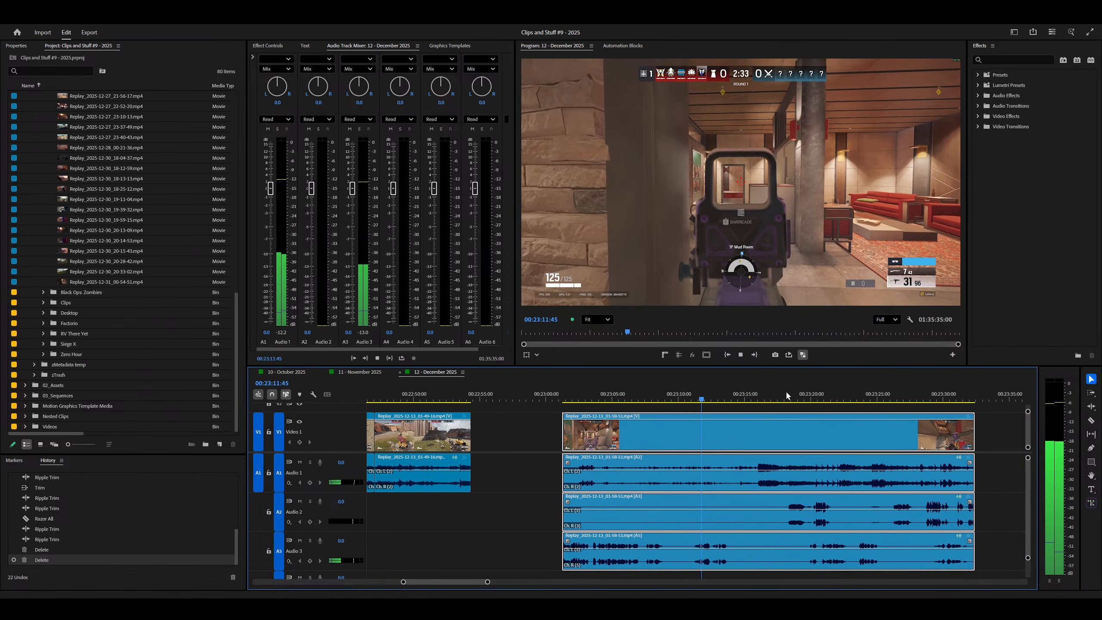
key(equal)
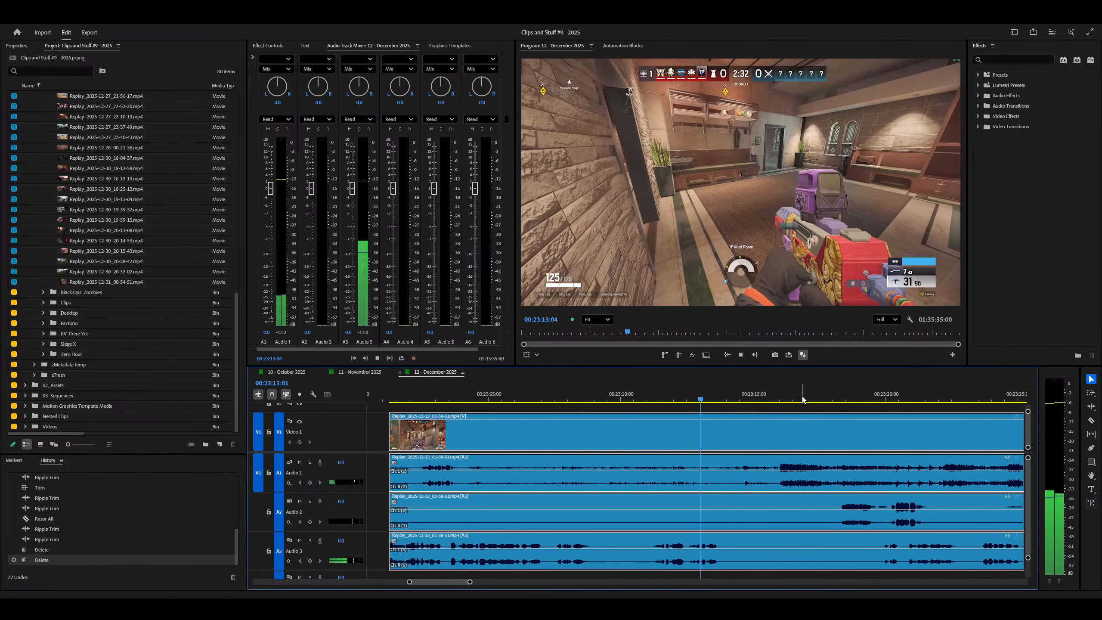
Step: Ripple-trim the start of Replay_2025-12-13_01-58-51.mp4 to about 00:23:14, pause at 00:23:02:29, and save the project
key(q)
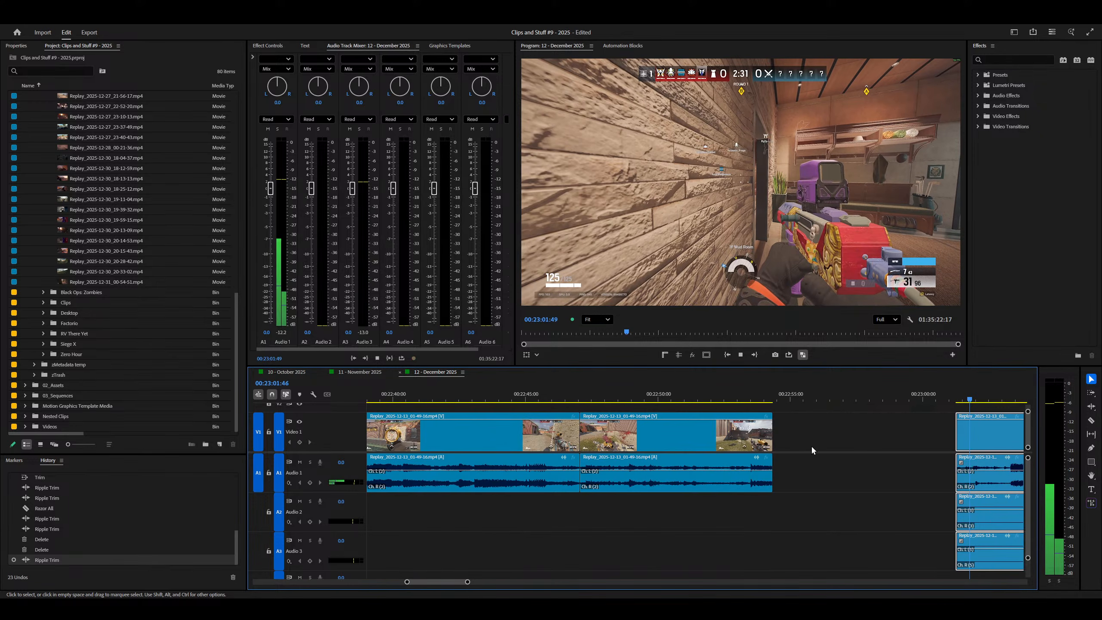
key(space)
key(minus)
key(equal)
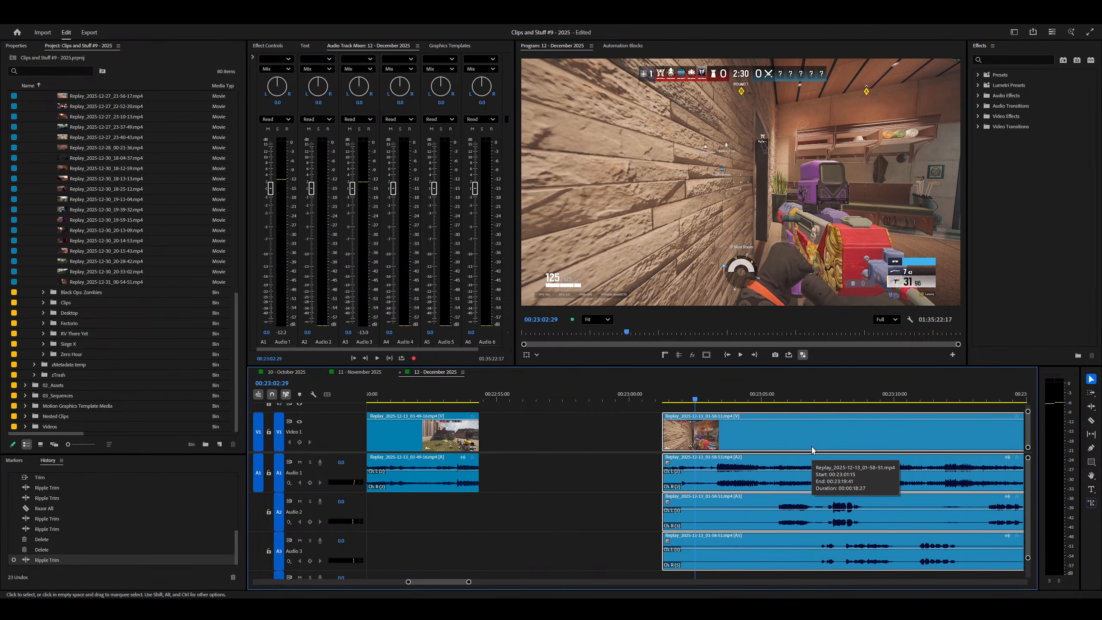
key(ctrl+s)
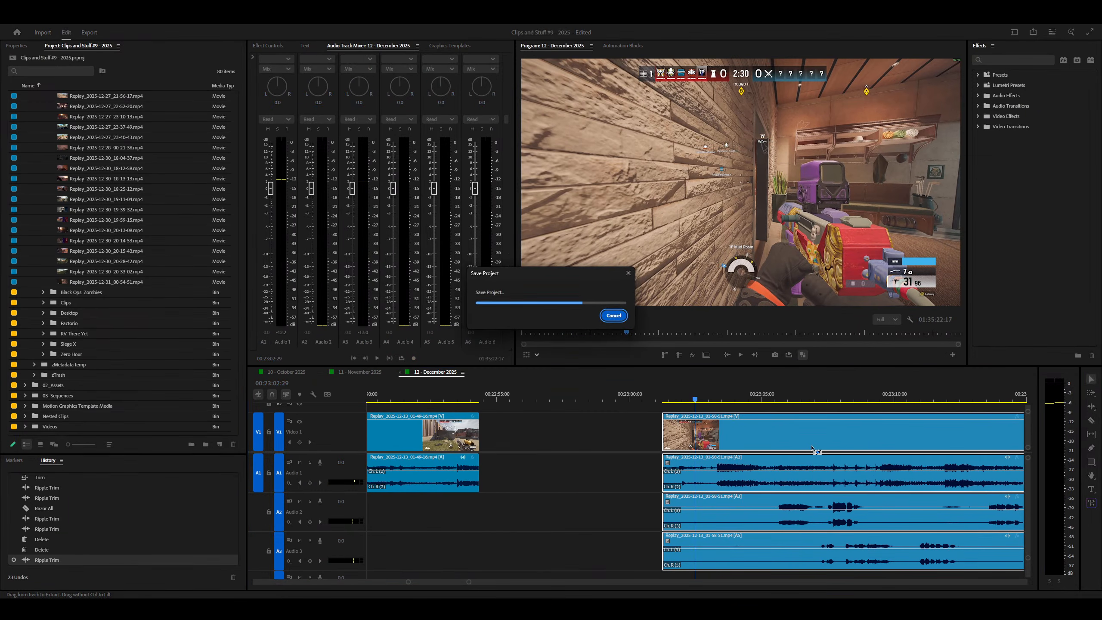
Step: Switch to Task Manager to check the running processes' resource use, and close it
key(ctrl+shift+Escape)
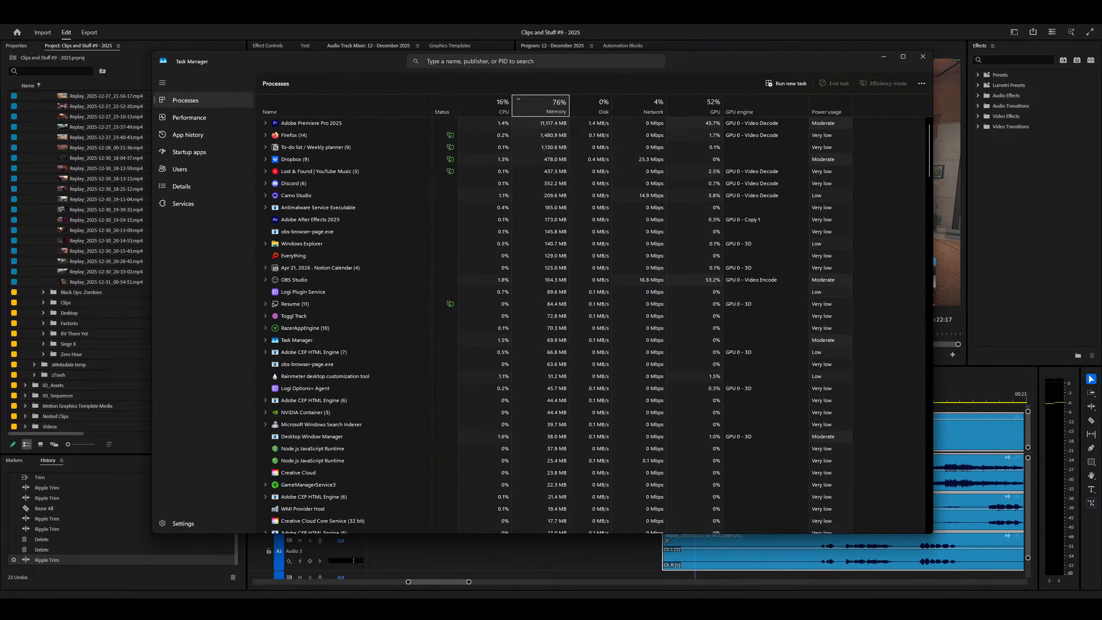
key(alt+F4)
Step: Switch to YouTube Music, lower the playback volume to about 8%, look through the queue, and minimize the player
key(alt+Tab)
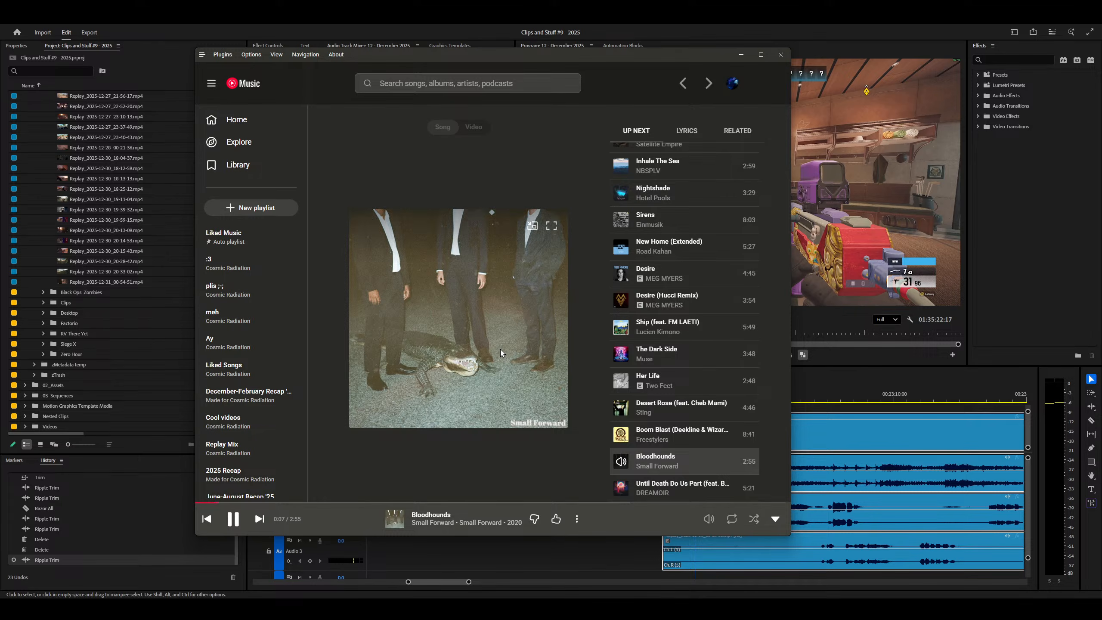
scroll(499, 349, down, 3)
scroll(500, 350, down, 2)
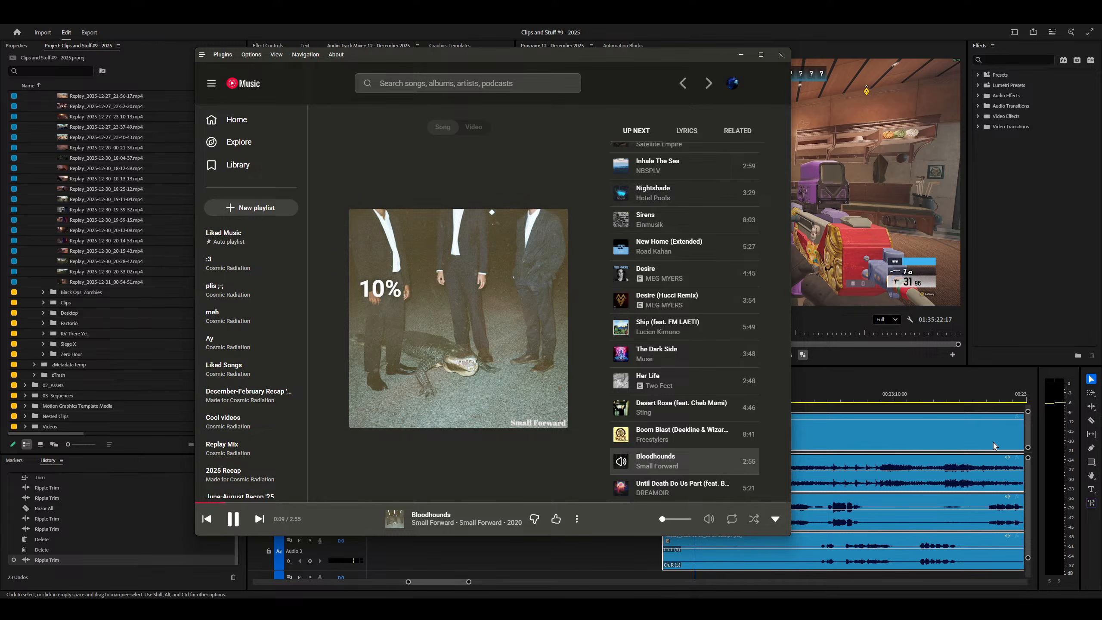
scroll(428, 318, down, 2)
scroll(679, 344, down, 1)
middle_click(679, 345)
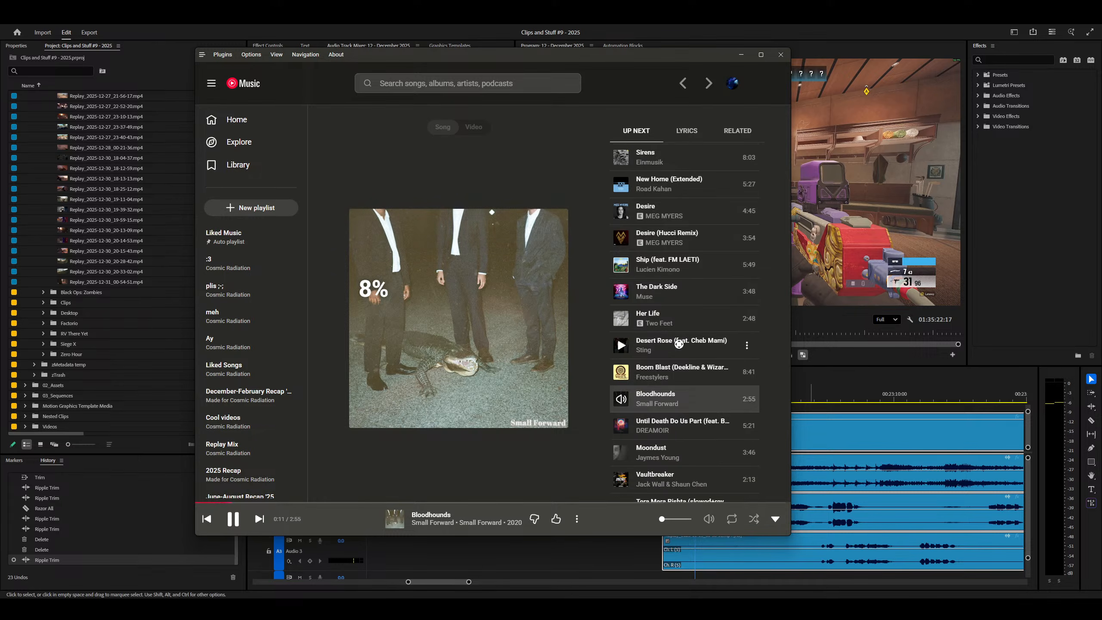
scroll(679, 344, down, 2)
scroll(497, 309, down, 2)
click(741, 54)
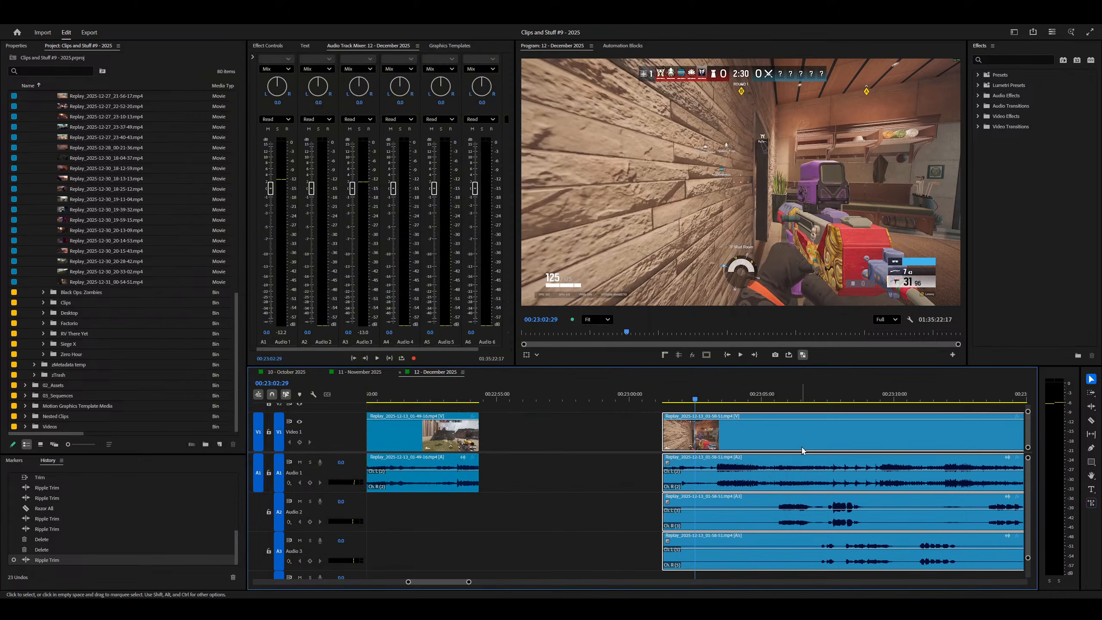
Step: Play Replay_2025-12-13_01-58-51.mp4 and ripple-trim its start twice, at about 00:23:07 and again at about 00:23:03
key(space)
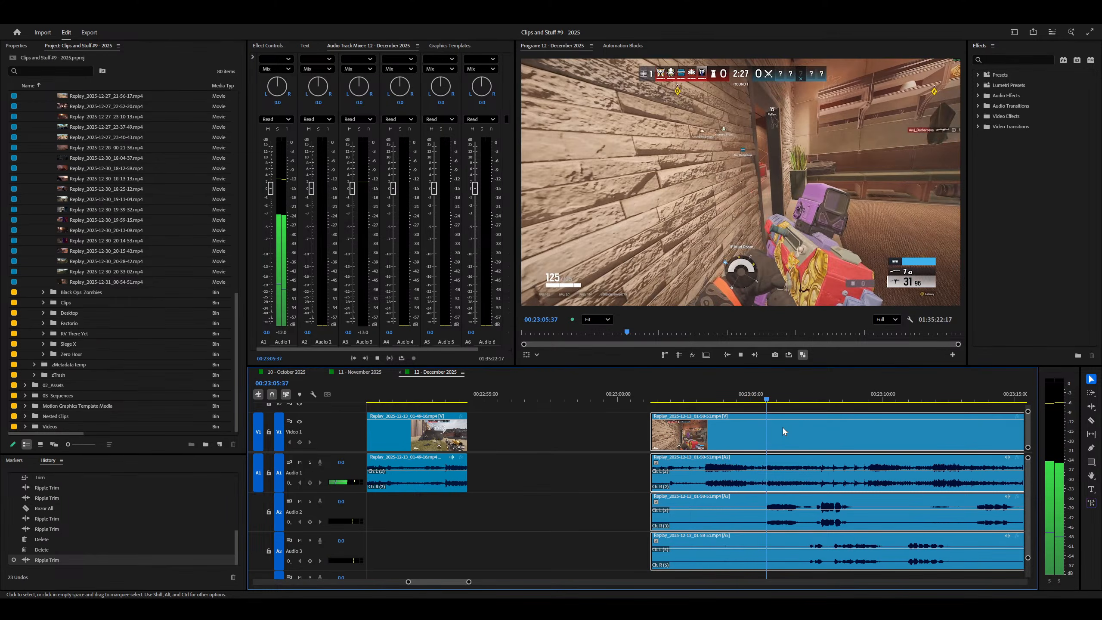
key(q)
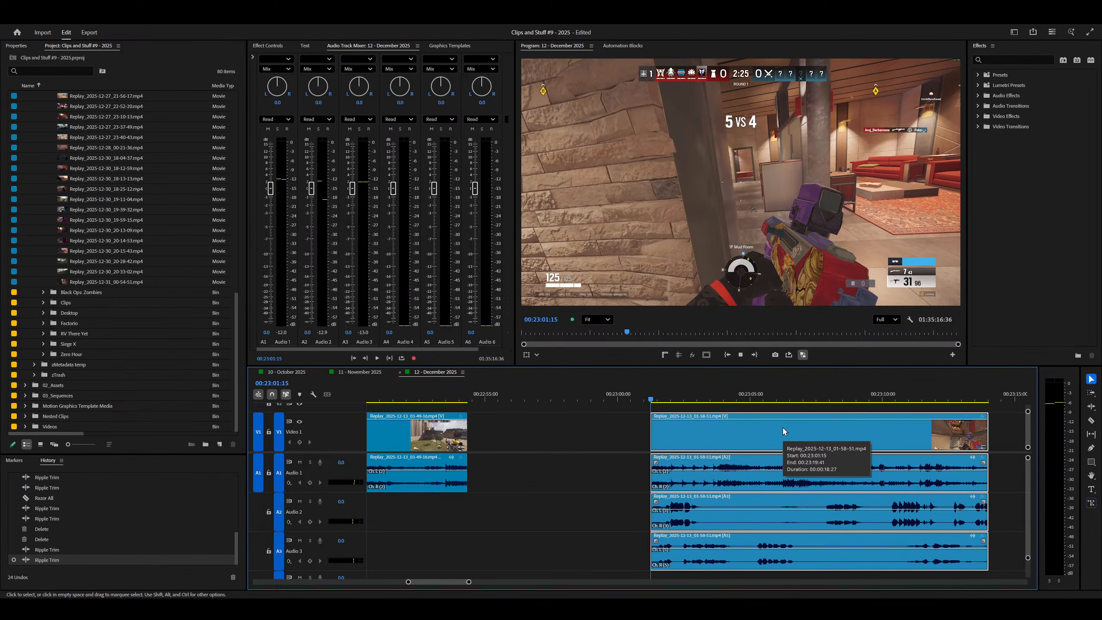
key(space)
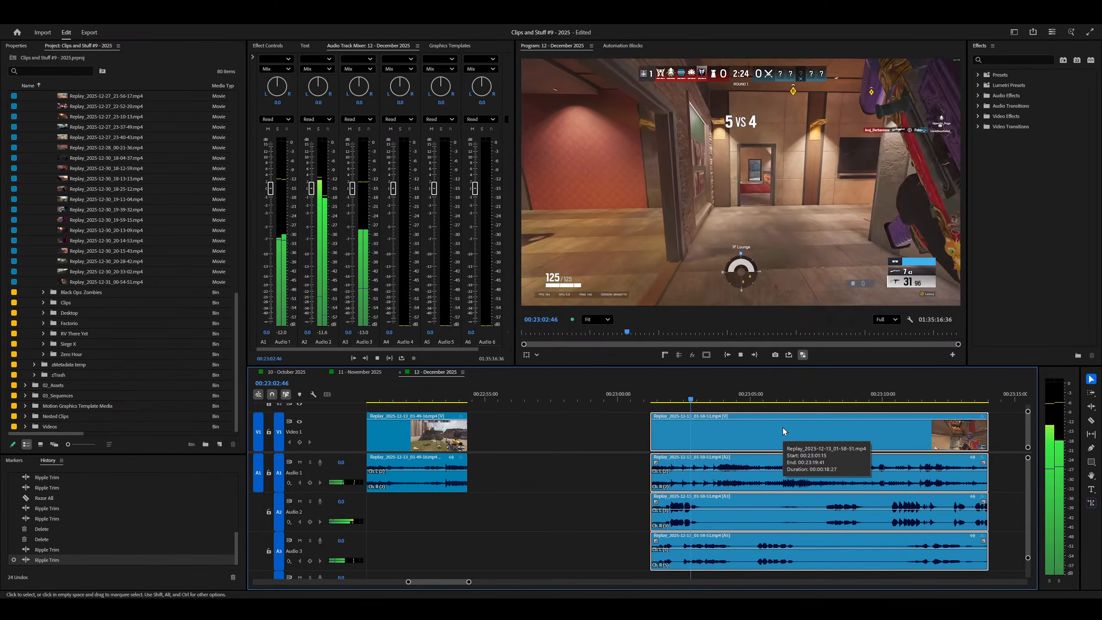
key(q)
key(space)
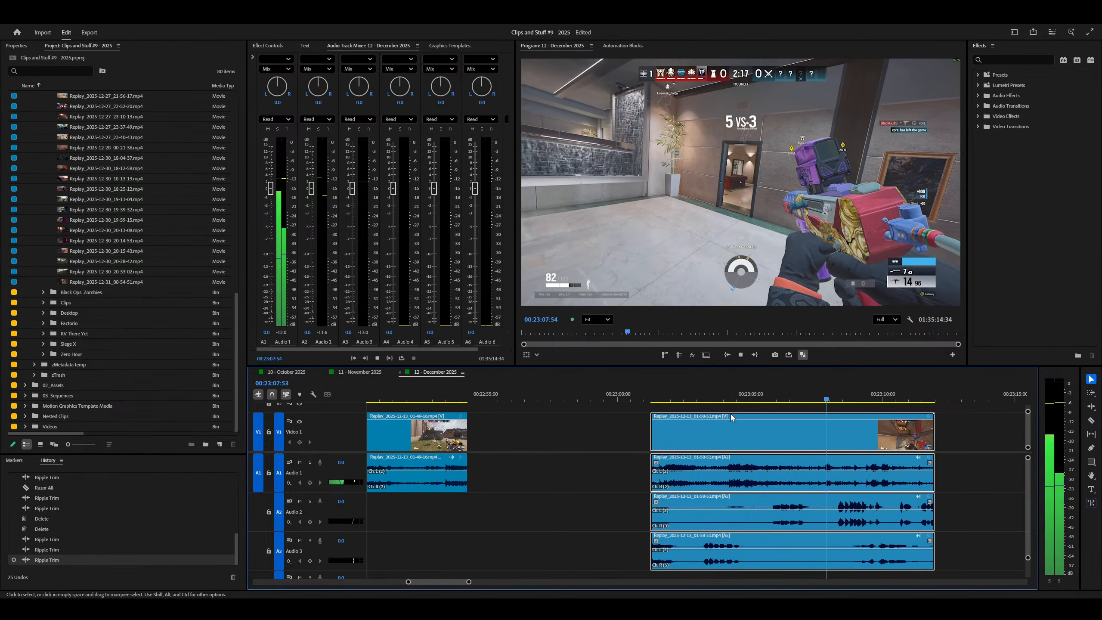
Step: Split Replay_2025-12-13_01-58-51.mp4 on all tracks at about 00:23:08 and delete the part after the cut
key(equal)
key(space)
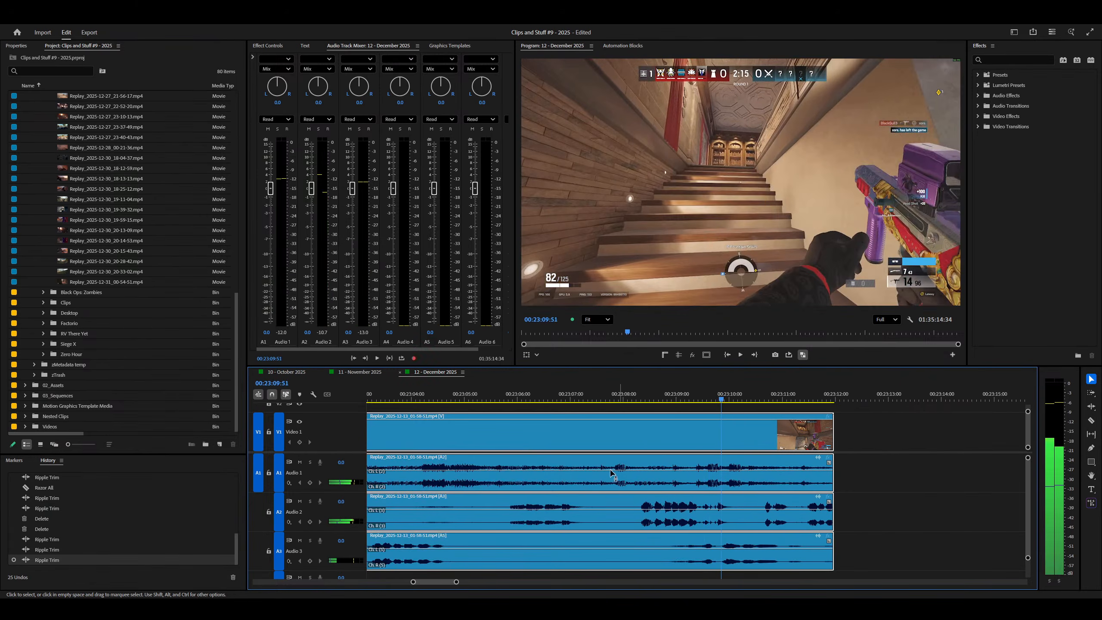
key(ctrl+shift+k)
key(minus)
key(space)
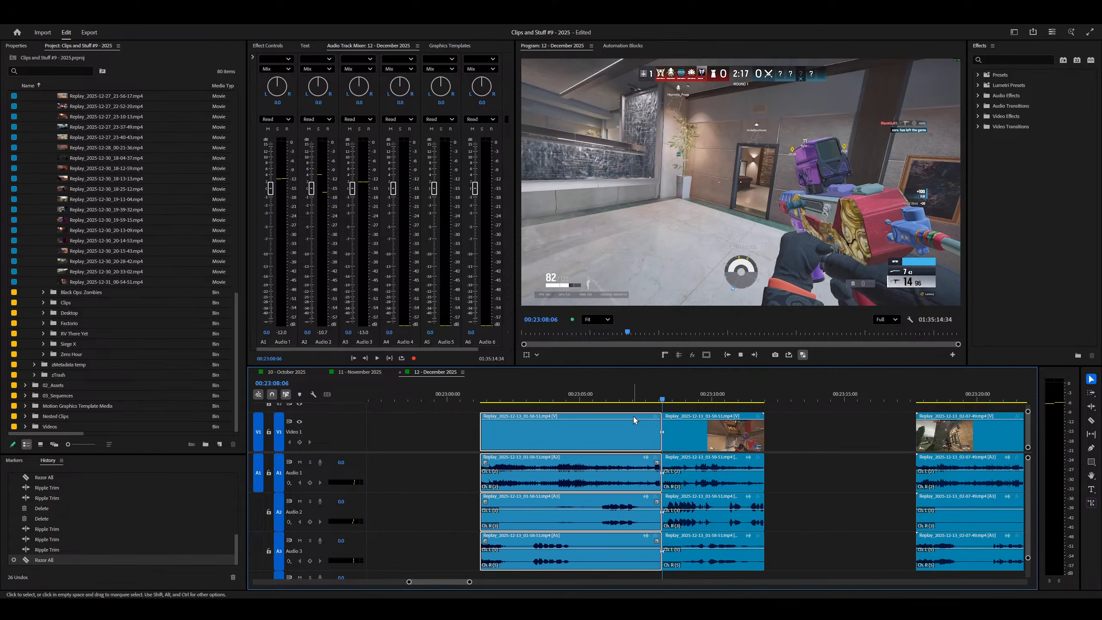
click(694, 423)
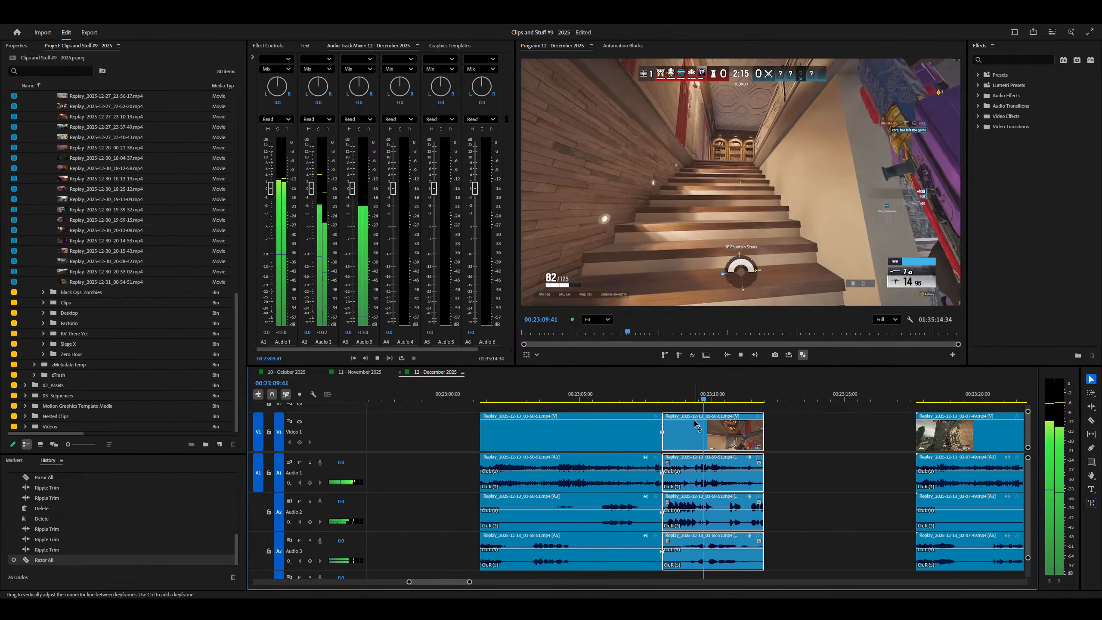
key(minus)
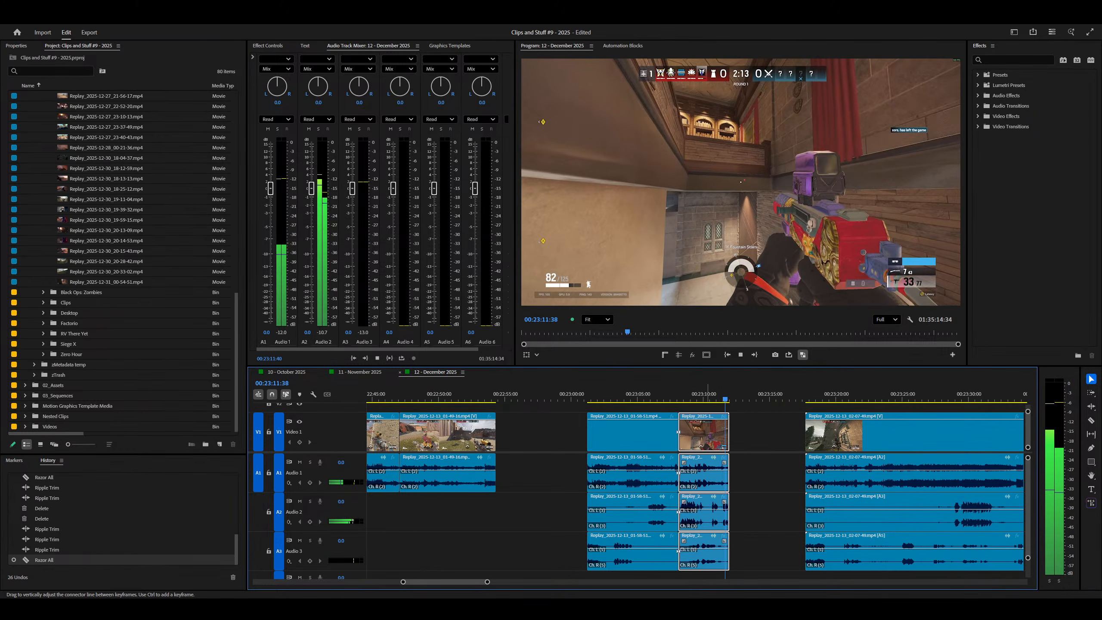
key(Delete)
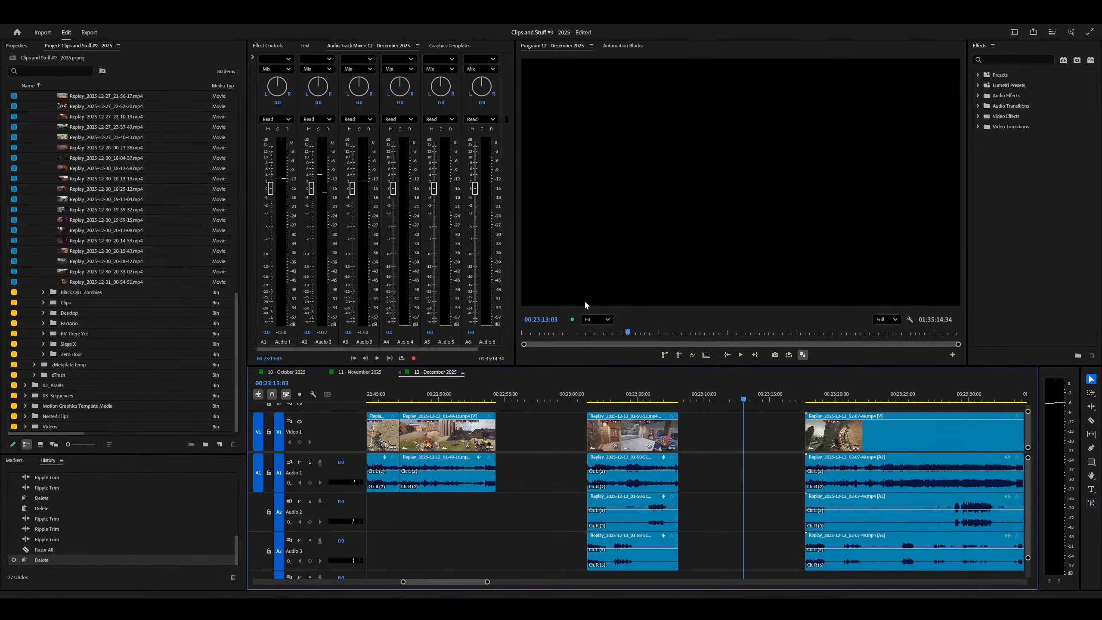
Step: Delete the Audio 2 and Audio 3 parts of Replay_2025-12-13_01-58-51.mp4 and play the clip from its start
scroll(748, 529, down, 1)
key(Delete)
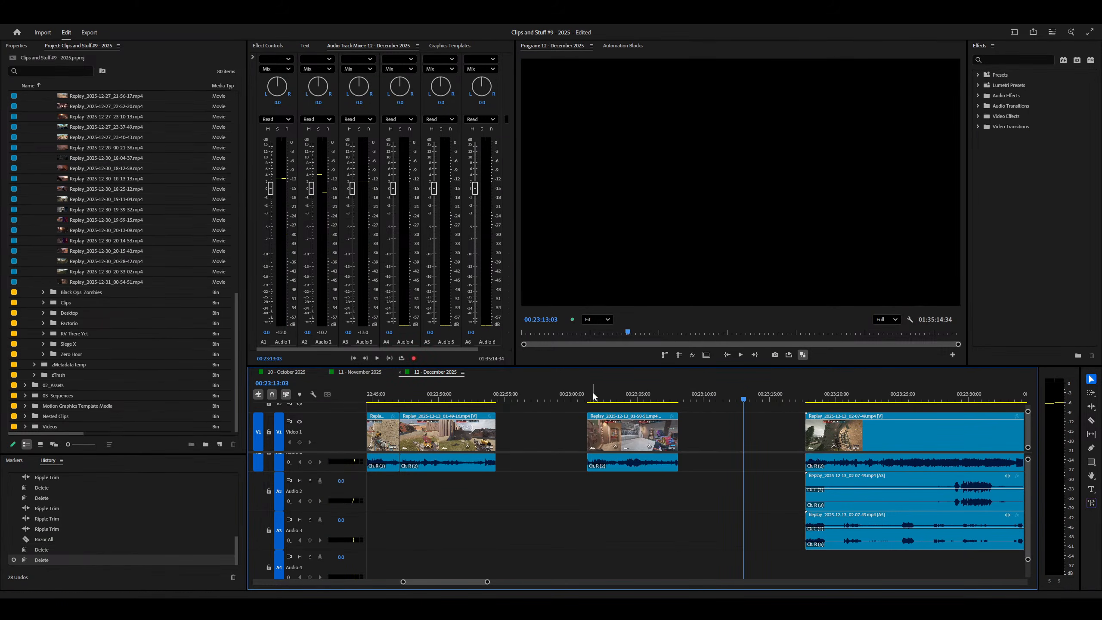
click(589, 395)
scroll(726, 558, up, 1)
key(space)
click(670, 432)
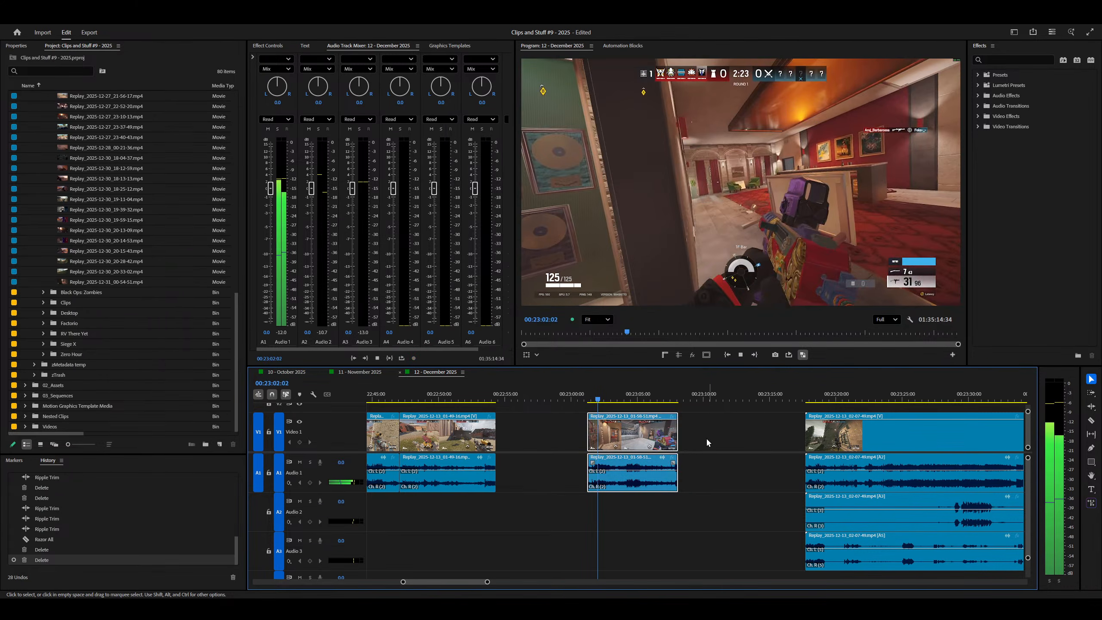
Step: Move the playhead to the start of Replay_2025-12-13_02-07-49.mp4 and play the clip to about 00:23:35
drag(793, 393, 806, 393)
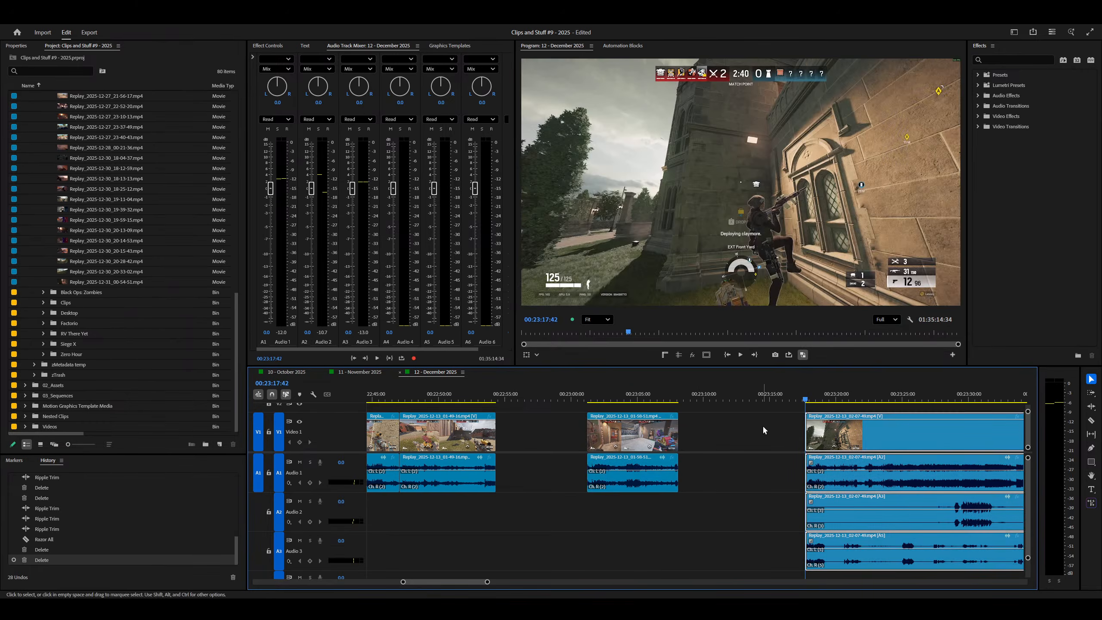
key(minus)
key(space)
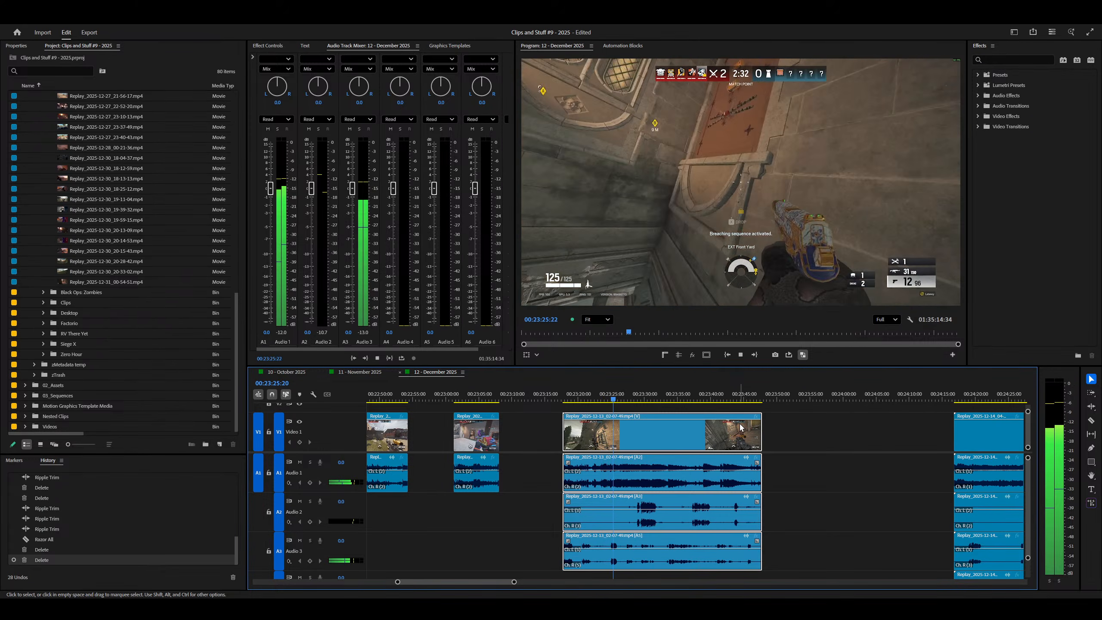
key(equal)
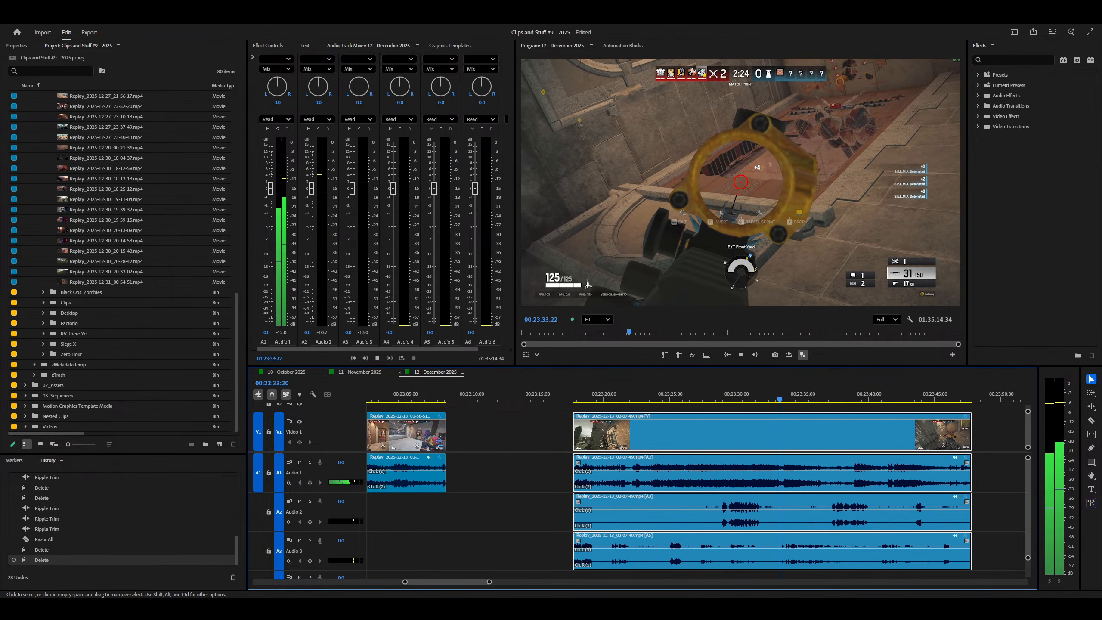
key(space)
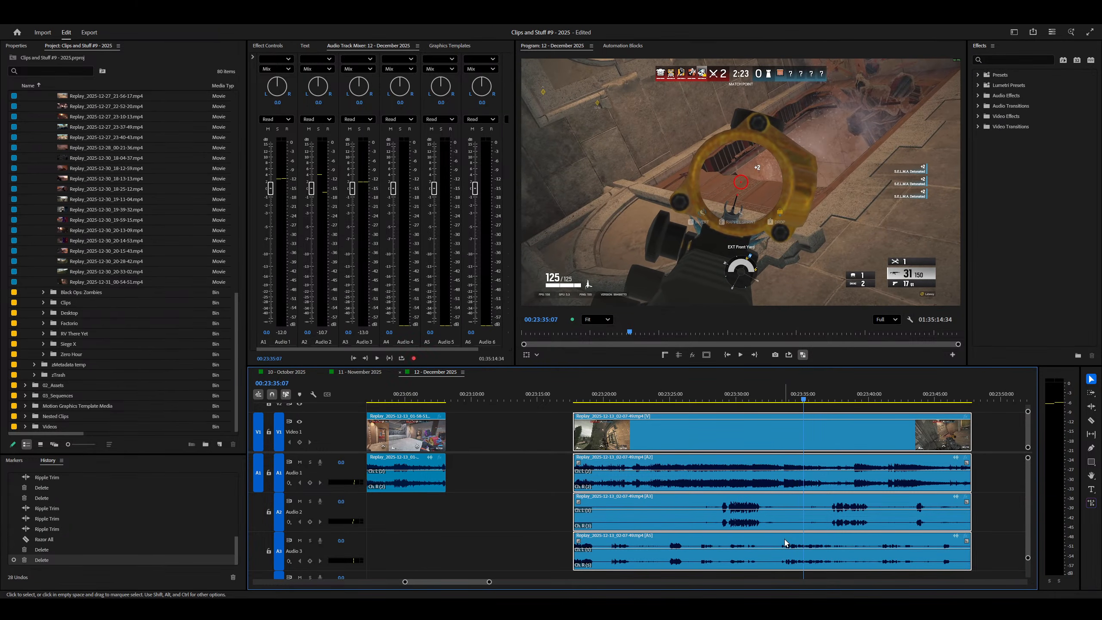
Step: Solo the Audio 3 track, listen to it until about 00:23:37, and turn the solo off
click(309, 541)
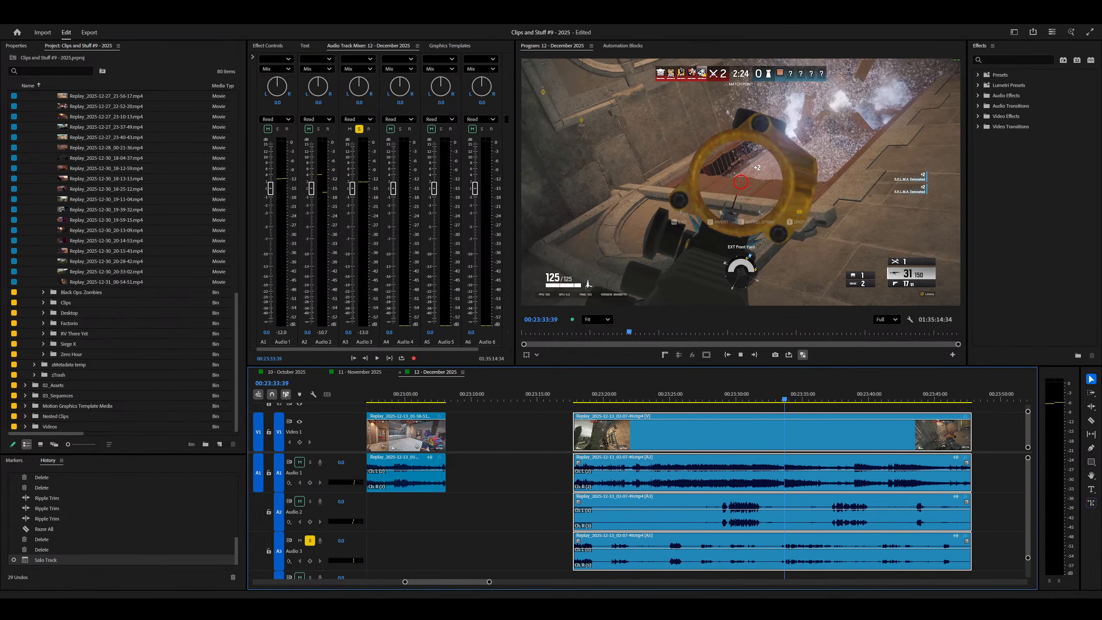
key(space)
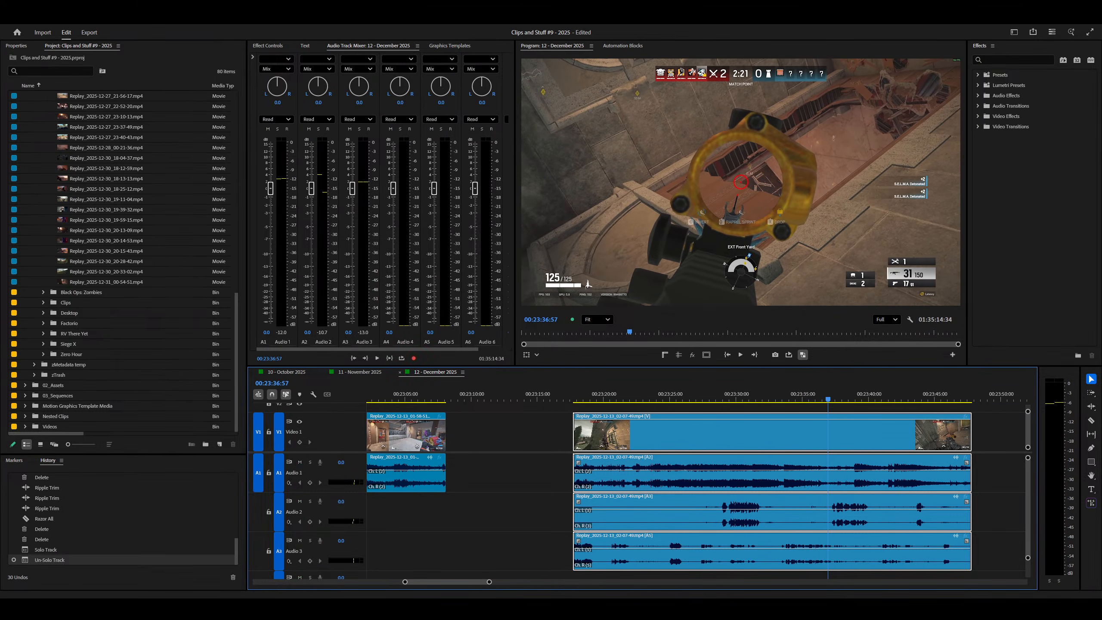
click(310, 540)
Step: Play further through Replay_2025-12-13_02-07-49.mp4 and ripple-trim its start at about 00:23:40
key(equal)
key(equal)
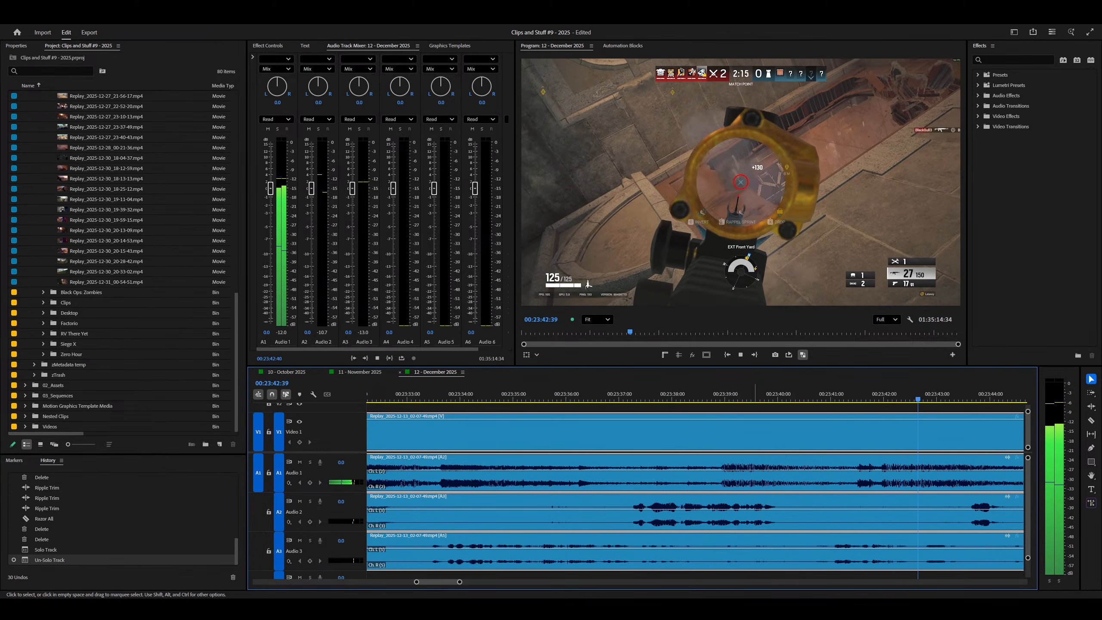
key(space)
key(q)
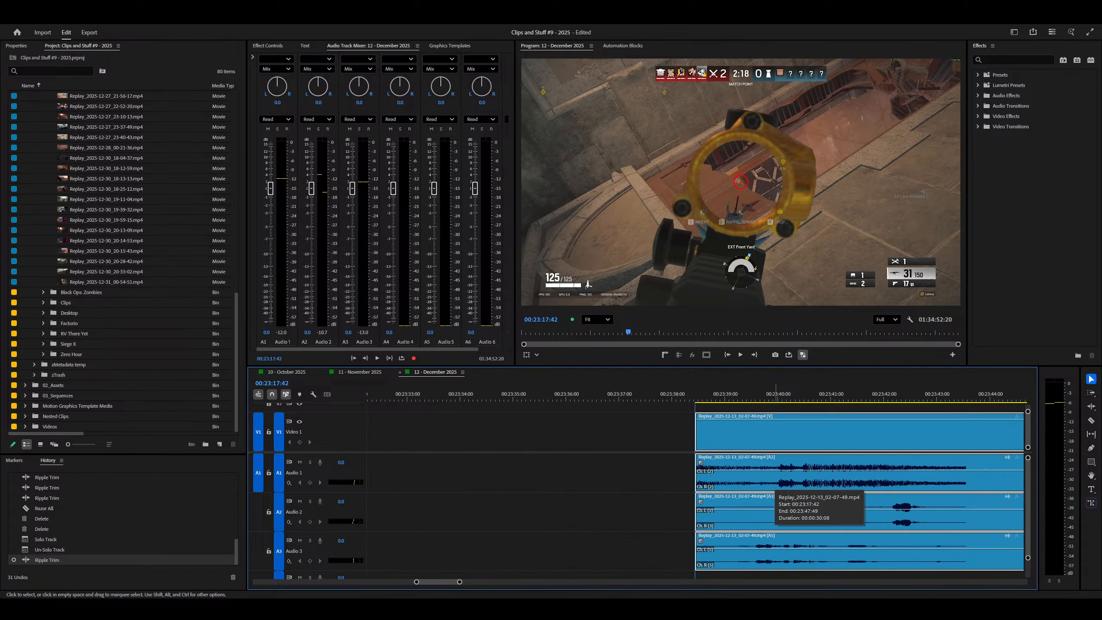
Step: Extend the start of Replay_2025-12-13_02-07-49.mp4 by just under 3 seconds with the Ripple Edit tool, and play it to about 00:23:25
key(b)
drag(699, 428, 548, 428)
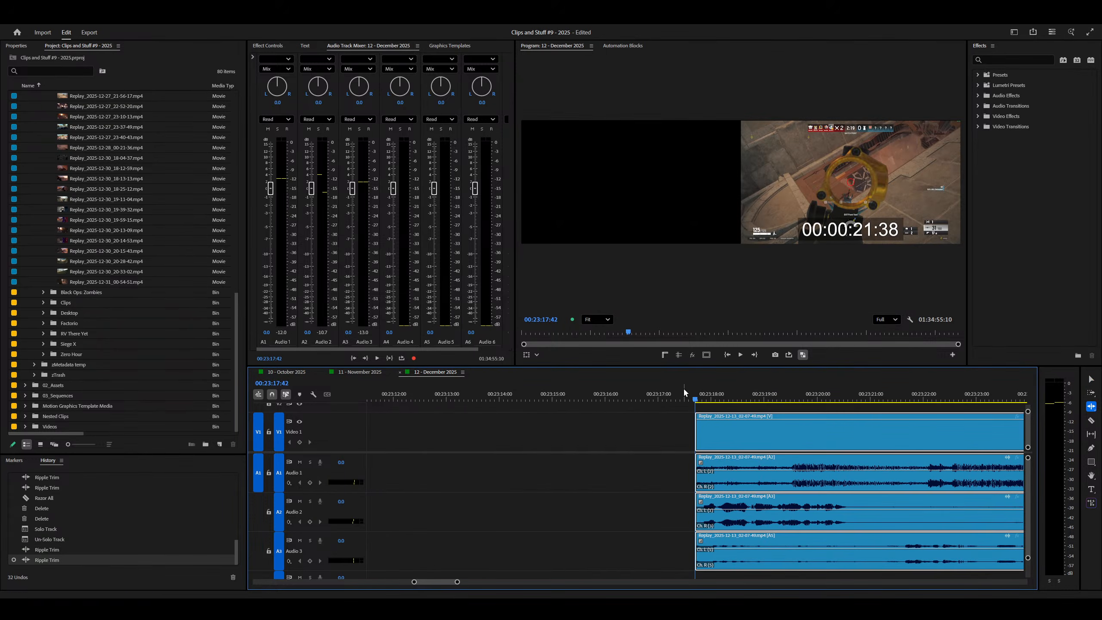
key(v)
key(space)
key(minus)
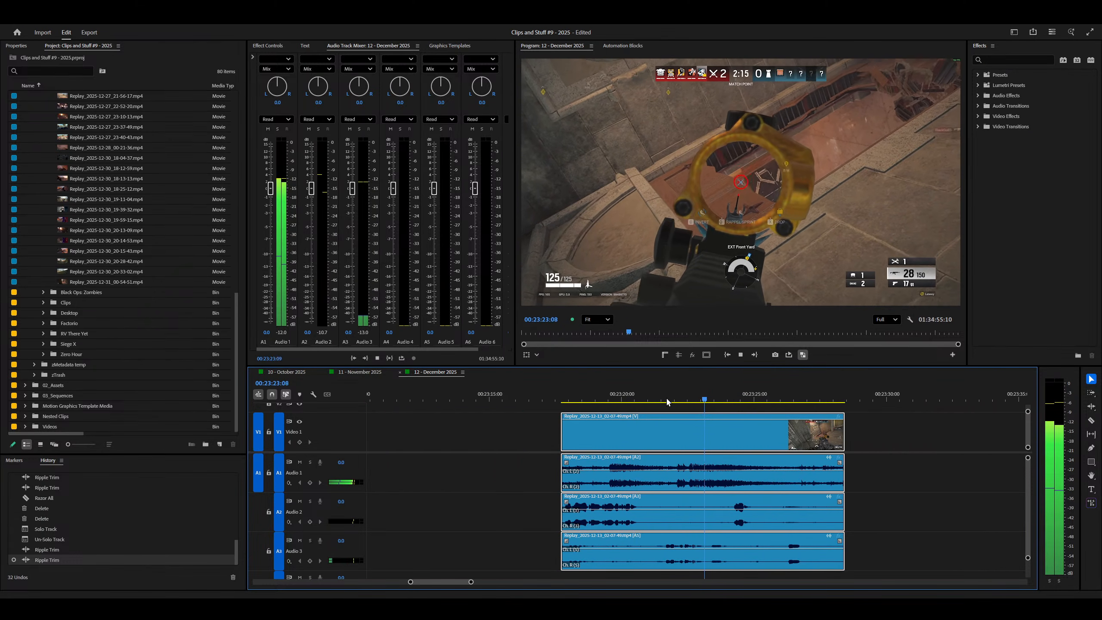
key(equal)
key(space)
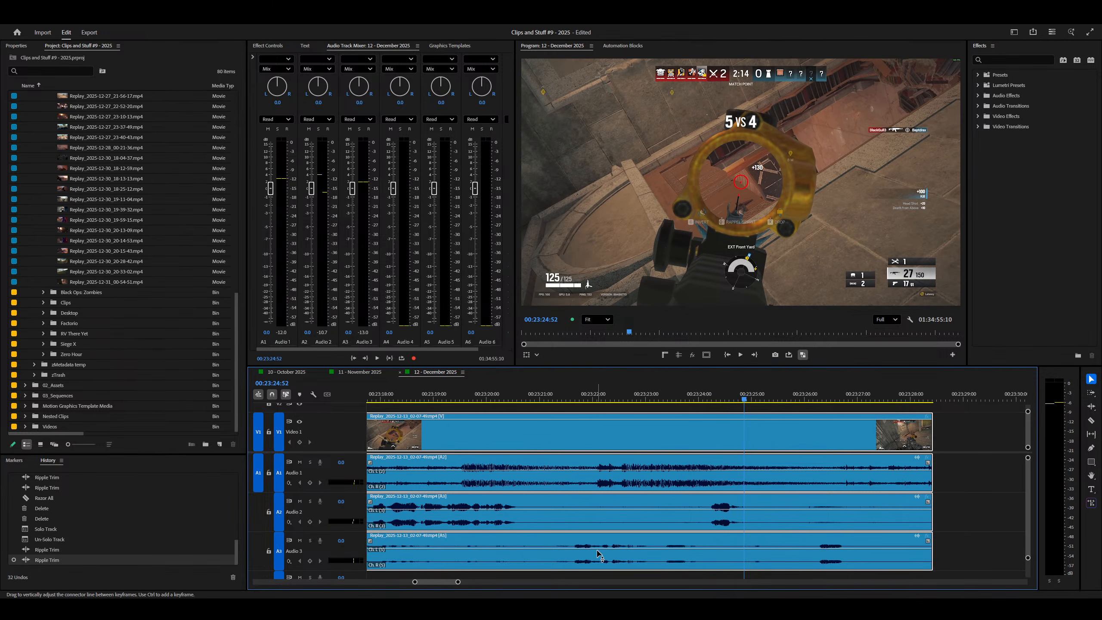
Step: Raise the volume of the clip's Audio 3 part, solo that track, and listen to it until about 00:23:27
drag(600, 550, 598, 540)
right_click(555, 545)
click(310, 544)
key(space)
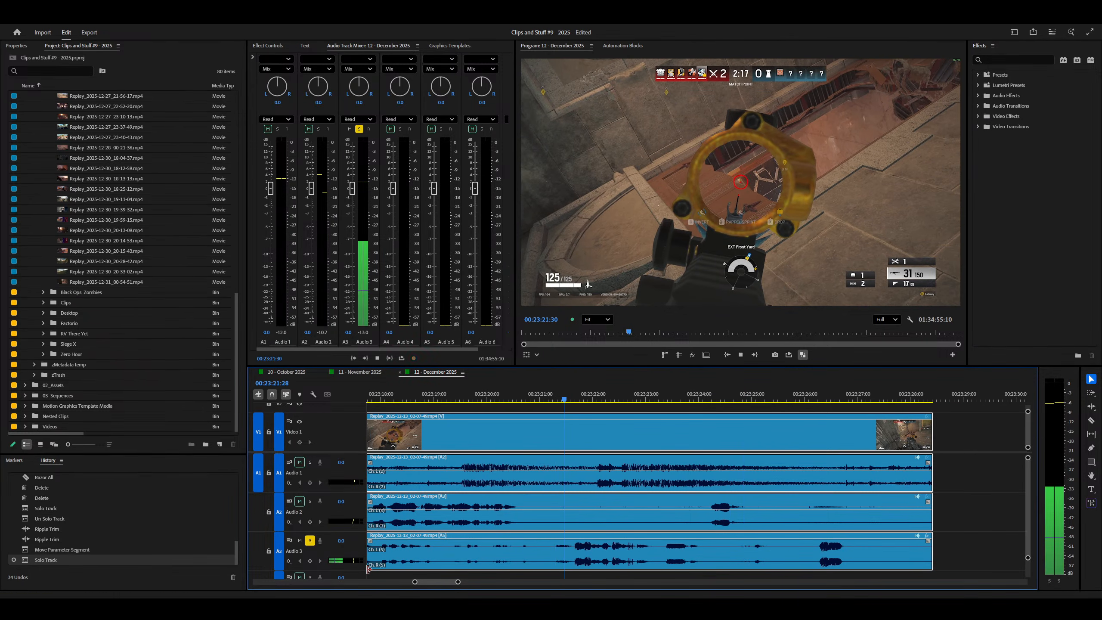
key(minus)
key(equal)
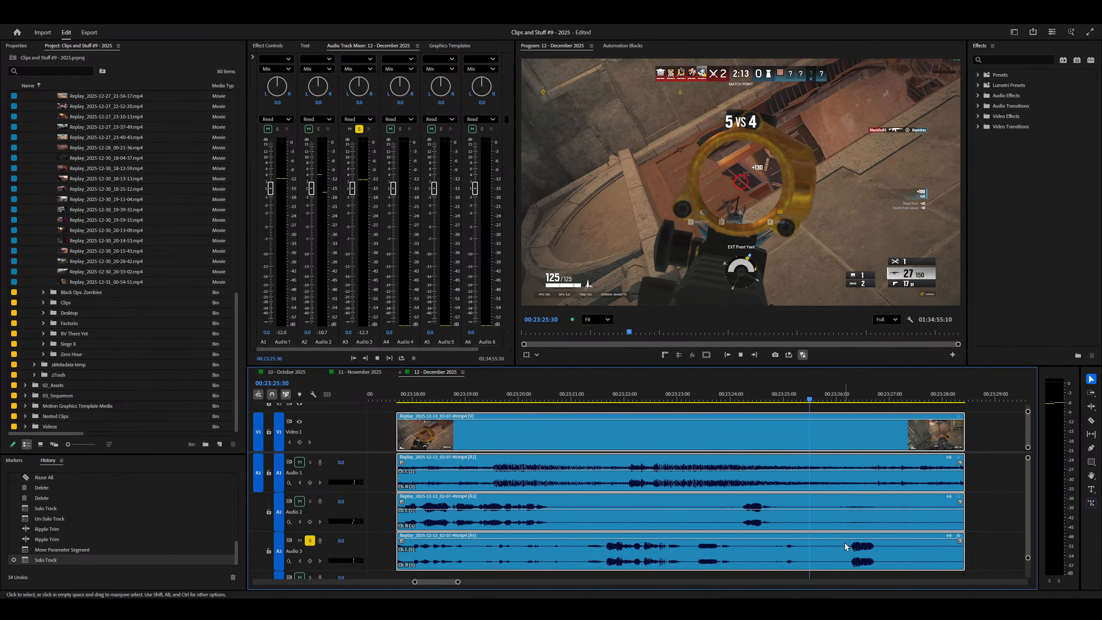
key(minus)
key(equal)
key(space)
key(minus)
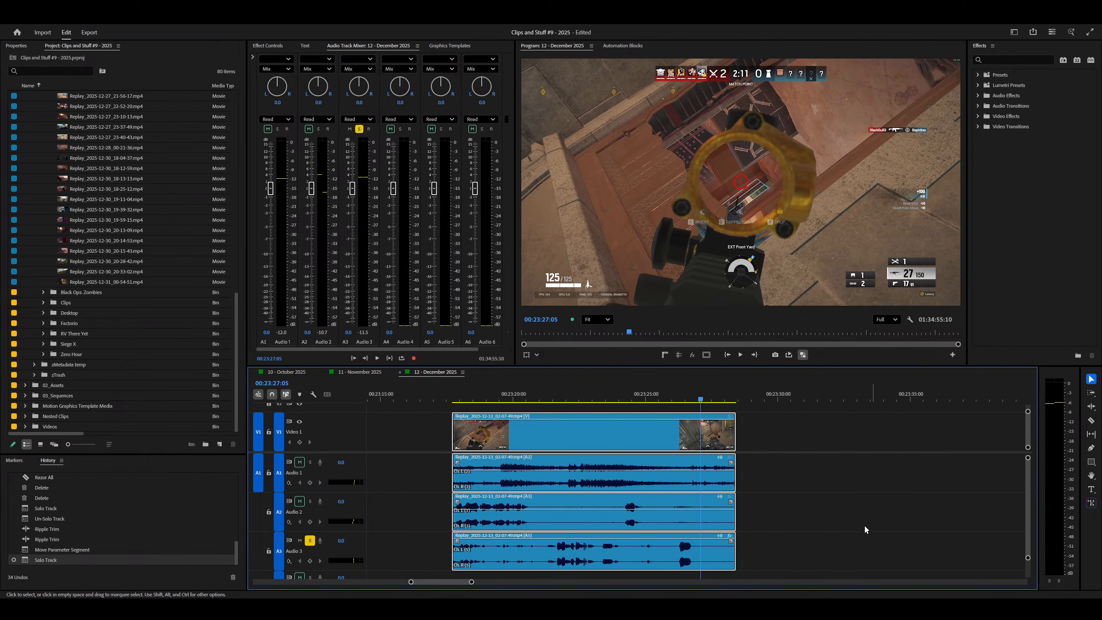
Step: Delete the Audio 2 and Audio 3 parts of Replay_2025-12-13_02-07-49.mp4, turn off the Audio 3 solo, and play the clip
key(Delete)
click(310, 541)
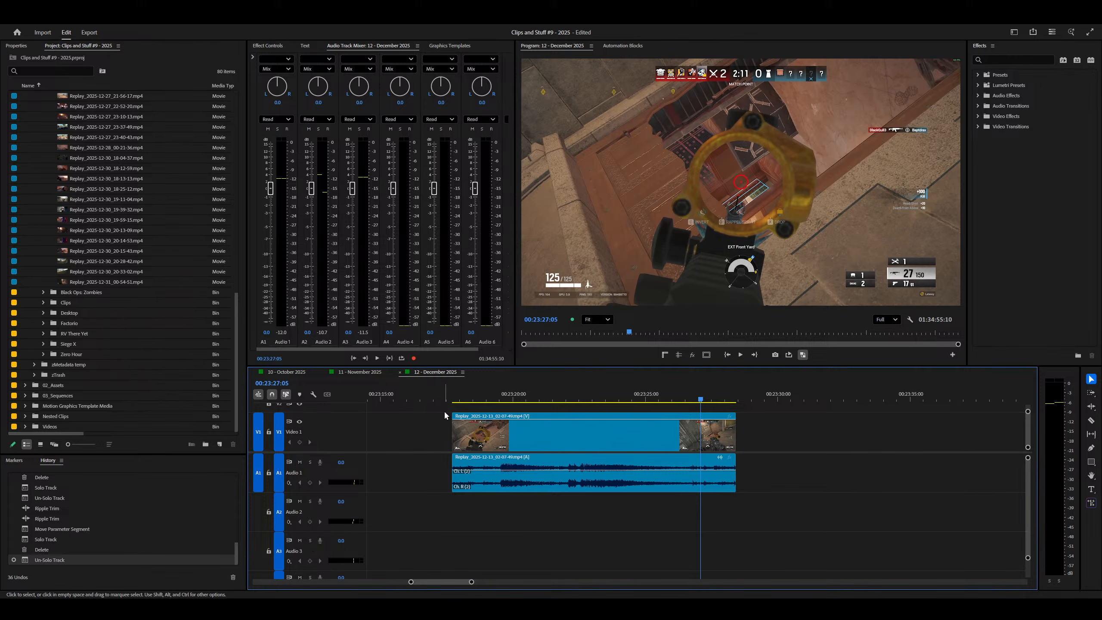
key(space)
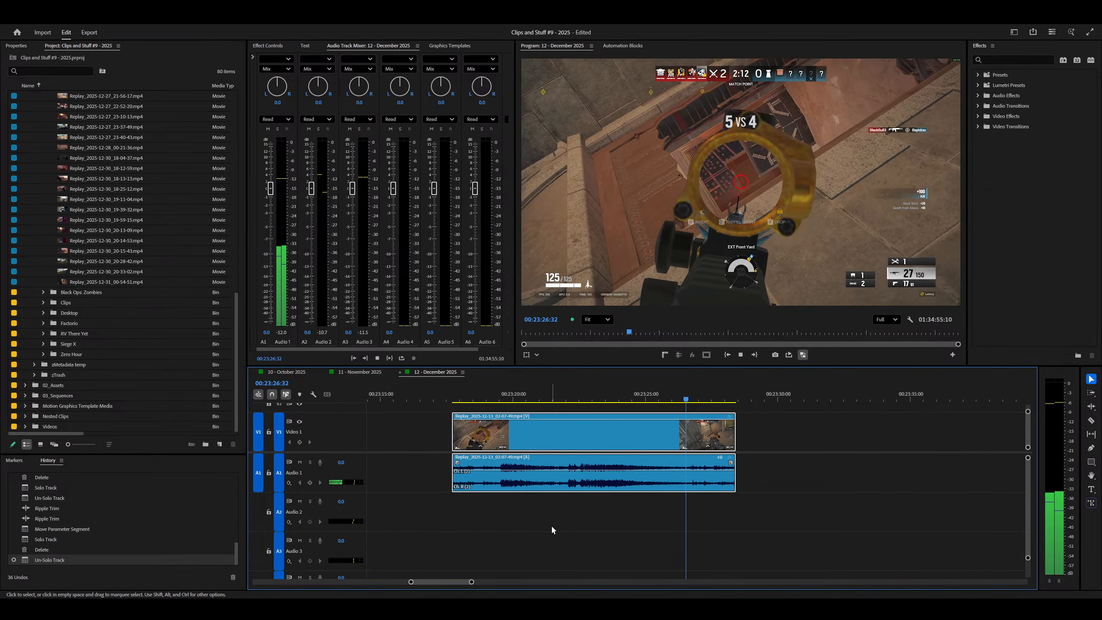
key(space)
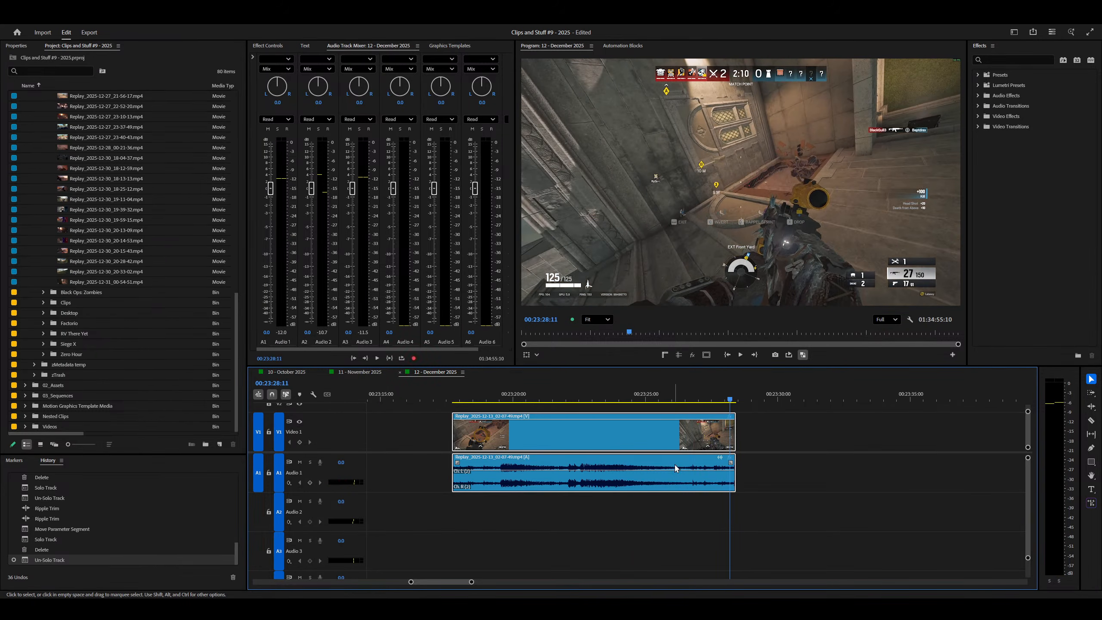
Step: Ripple-trim the end of Replay_2025-12-13_02-07-49.mp4 at about 00:23:26
right_click(677, 465)
key(w)
key(minus)
key(minus)
Step: Move the playhead to the start of Replay_2025-12-14_04-26-35.mp4 and play the clip to about 00:24:06
click(882, 394)
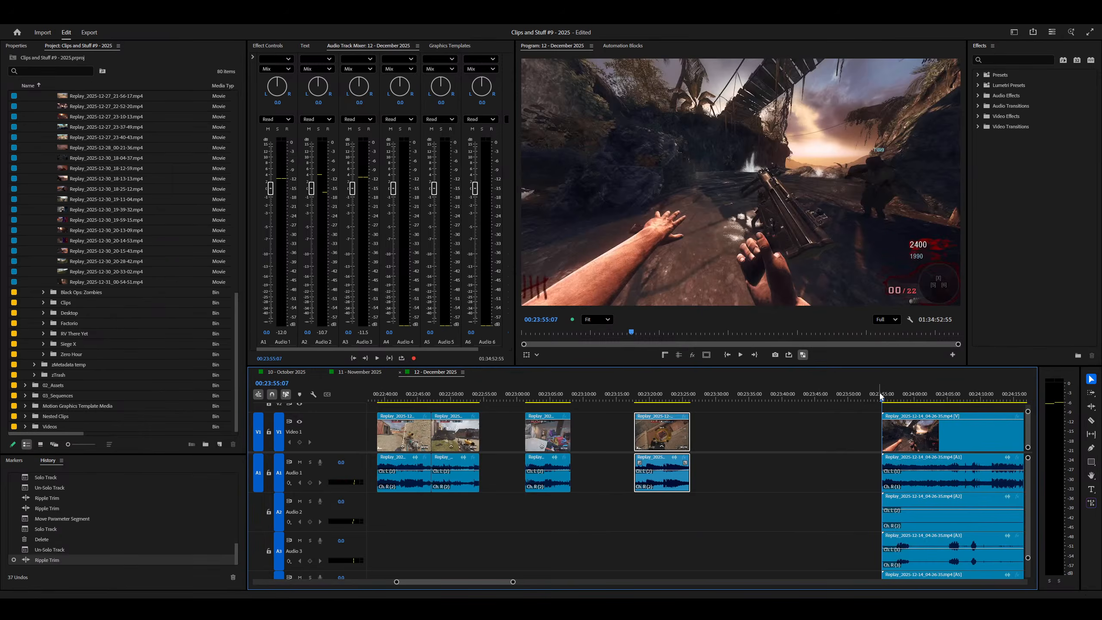
key(space)
scroll(860, 435, down, 5)
key(minus)
key(equal)
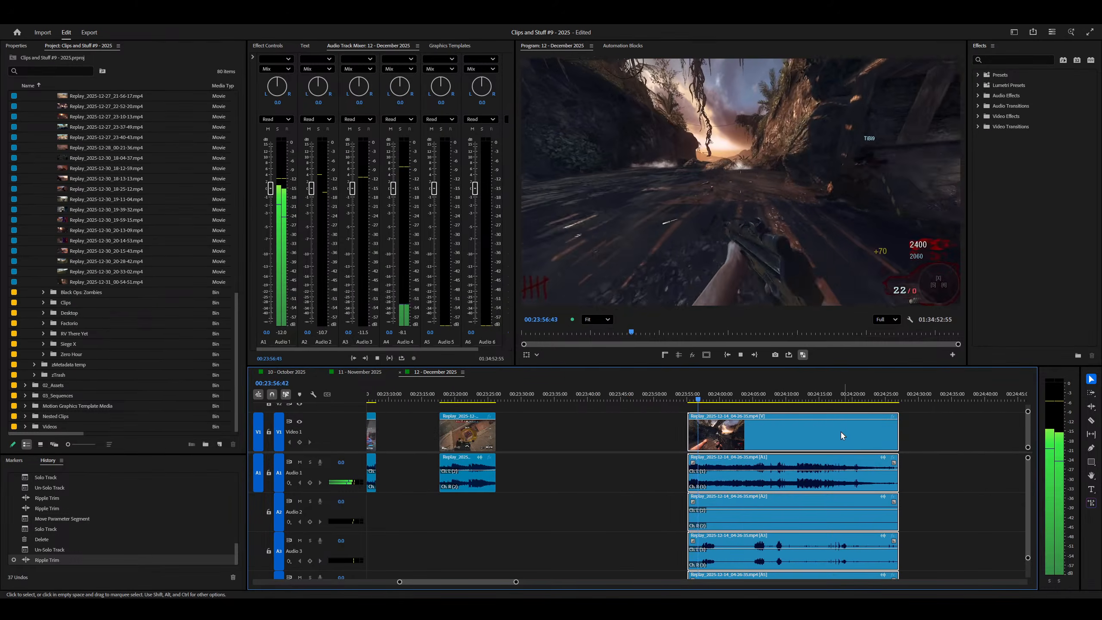
key(equal)
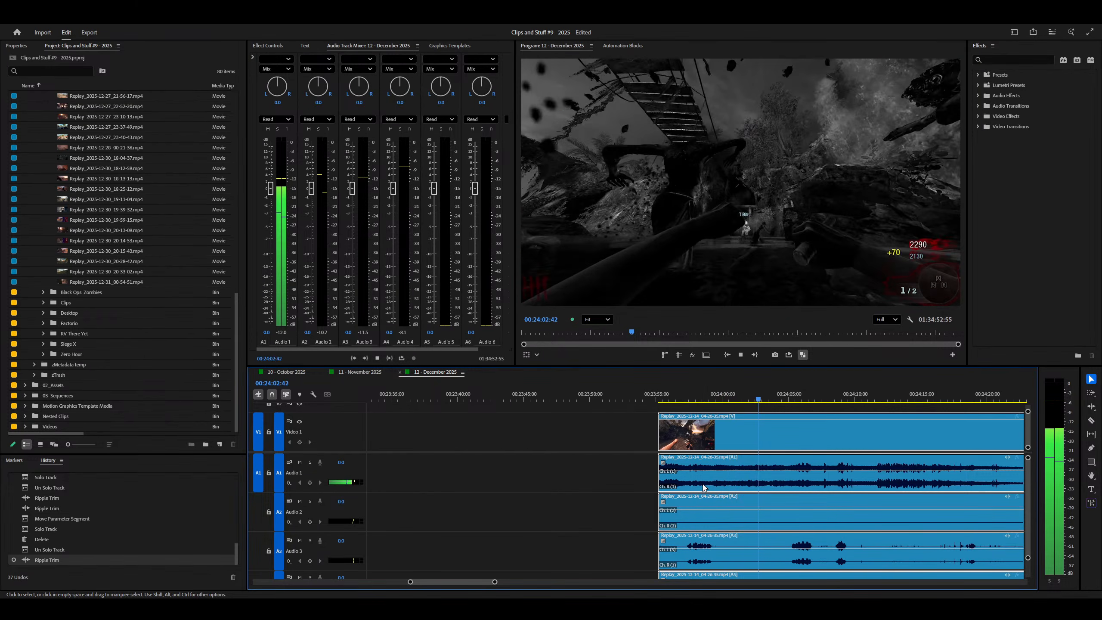
scroll(698, 485, down, 2)
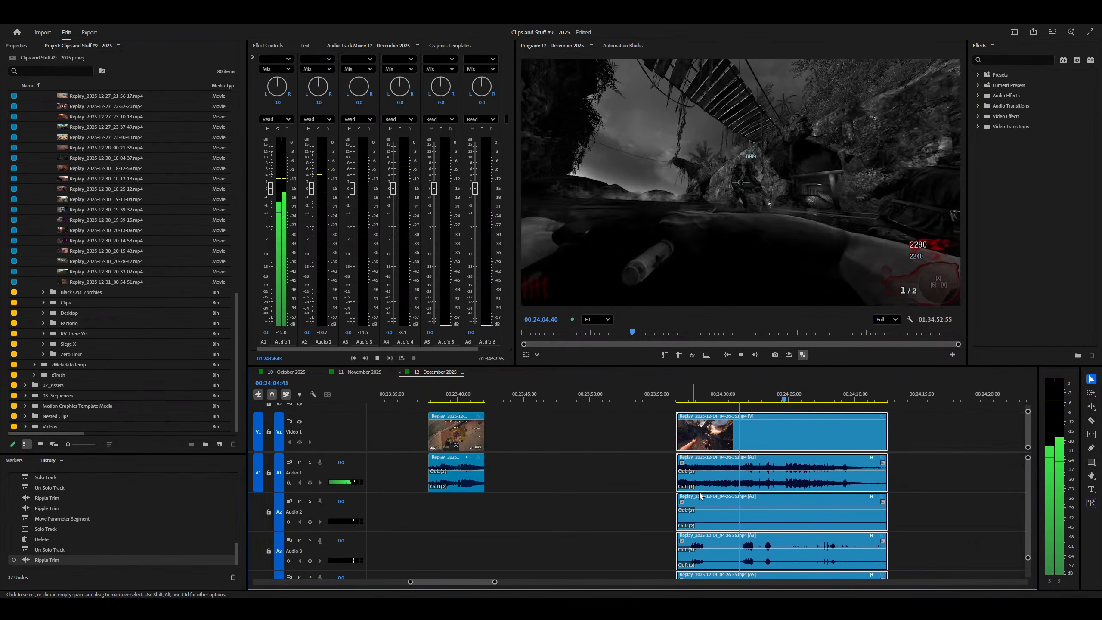
scroll(699, 495, up, 4)
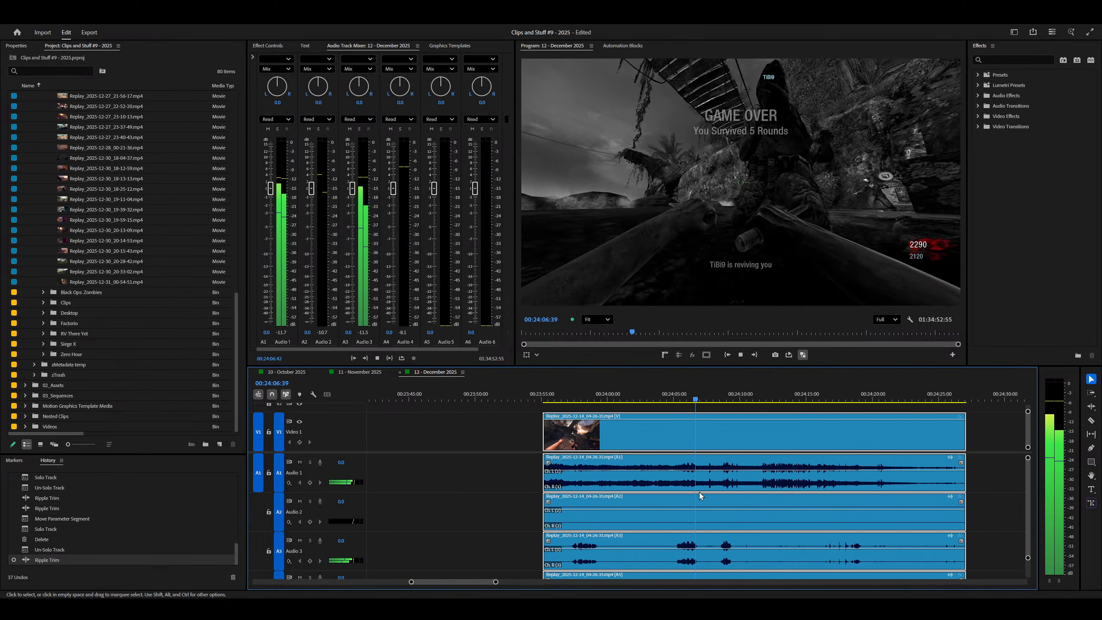
Step: Ripple-trim the start of Replay_2025-12-14_04-26-35.mp4 at about 00:24:02
click(606, 525)
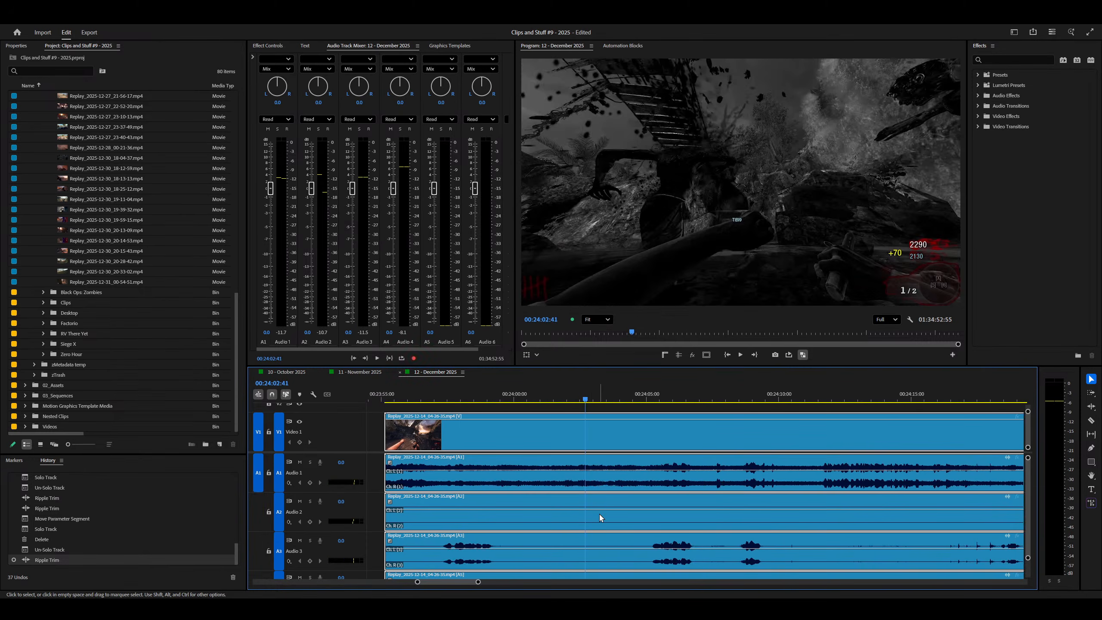
click(567, 506)
key(q)
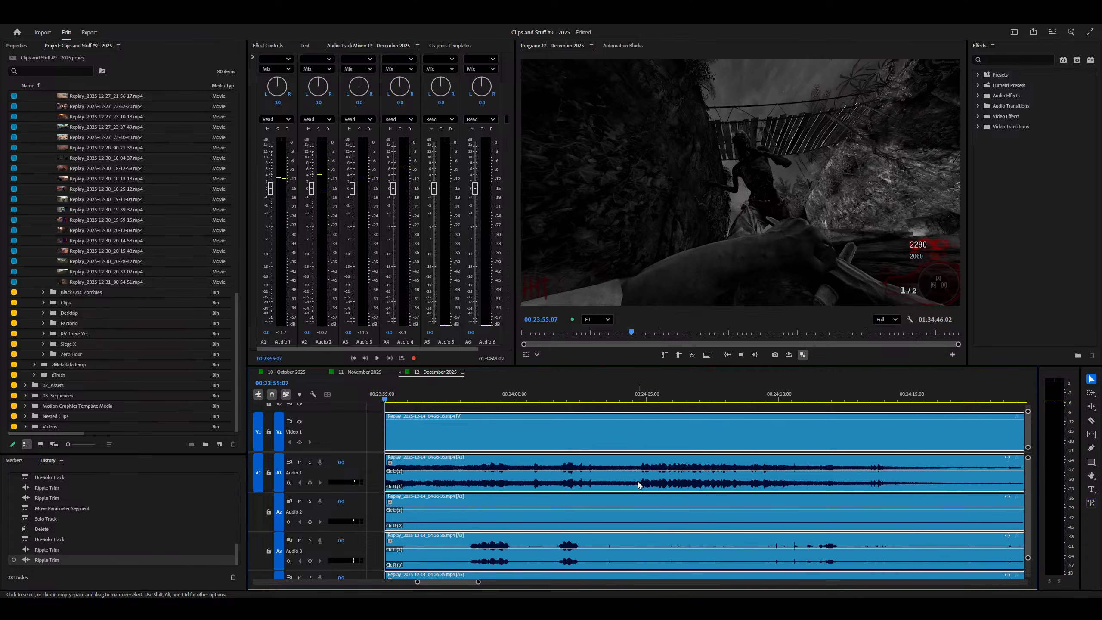
Step: Play Replay_2025-12-14_04-26-35.mp4 and split it across all tracks at about 00:24:03
key(space)
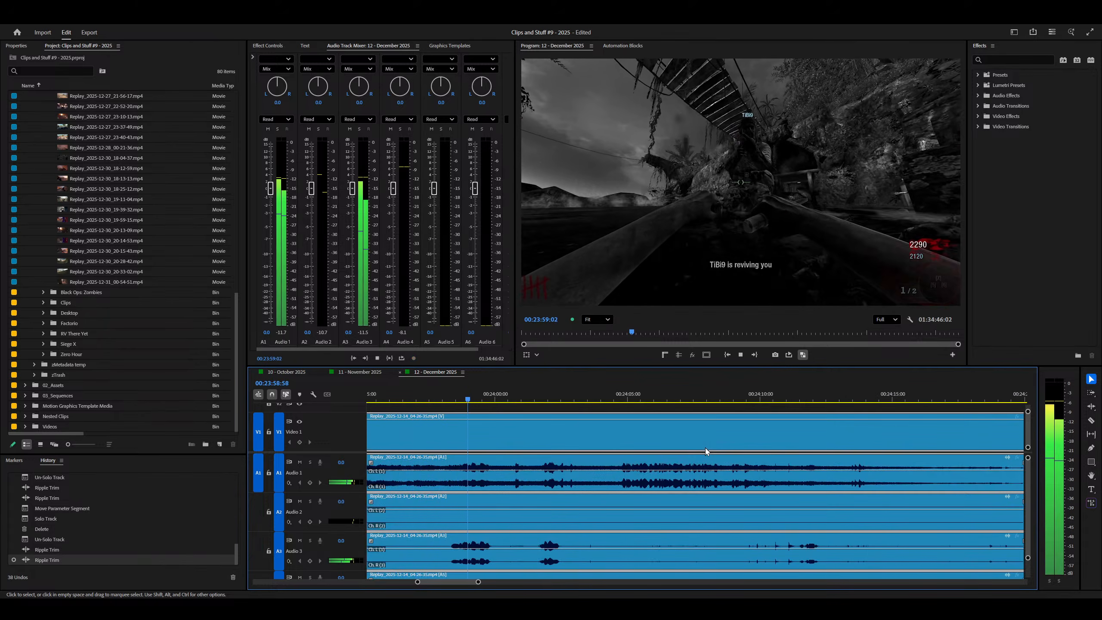
key(minus)
key(minus)
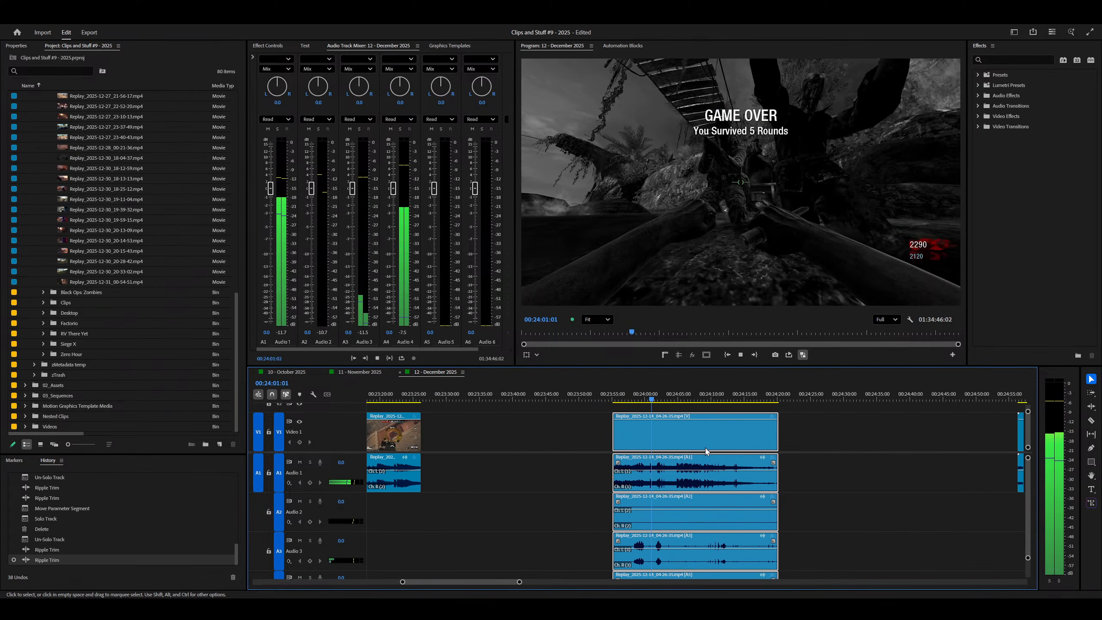
key(equal)
key(equal)
key(ctrl+shift+k)
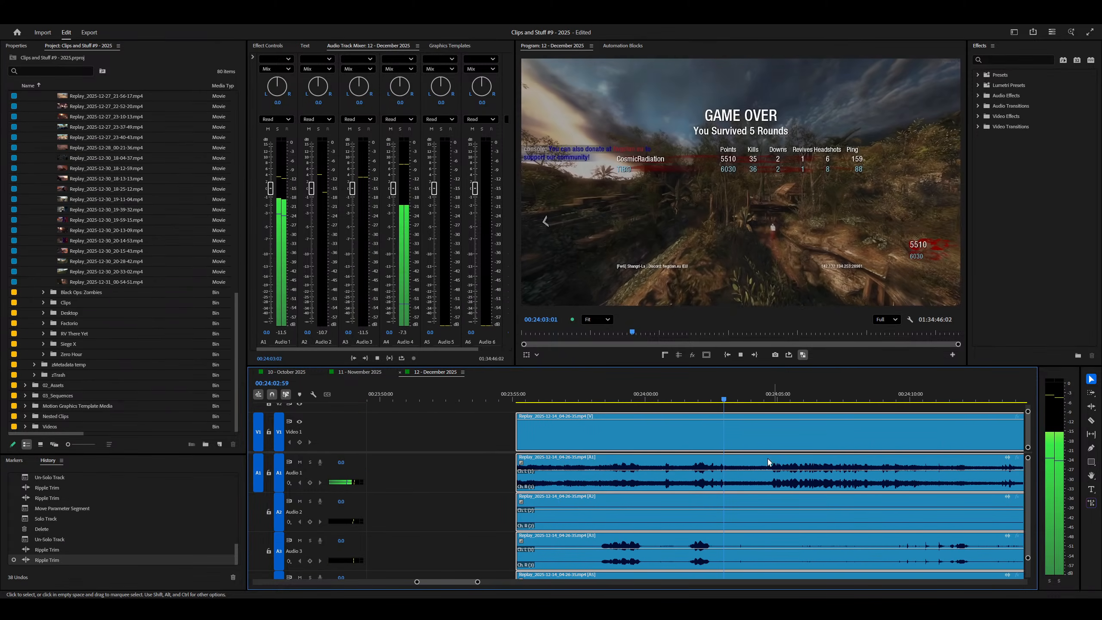
Step: Play the rest of the clip from the cut to about 00:24:12 and check its audio waveforms in the maximized timeline
key(minus)
key(minus)
key(equal)
key(equal)
key(grave)
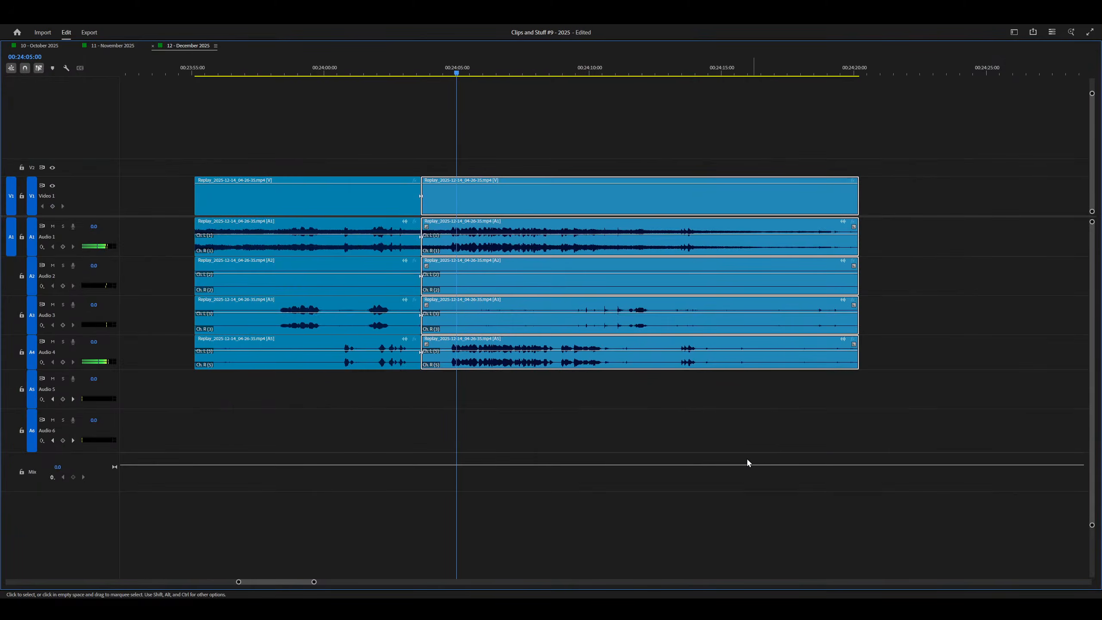
key(minus)
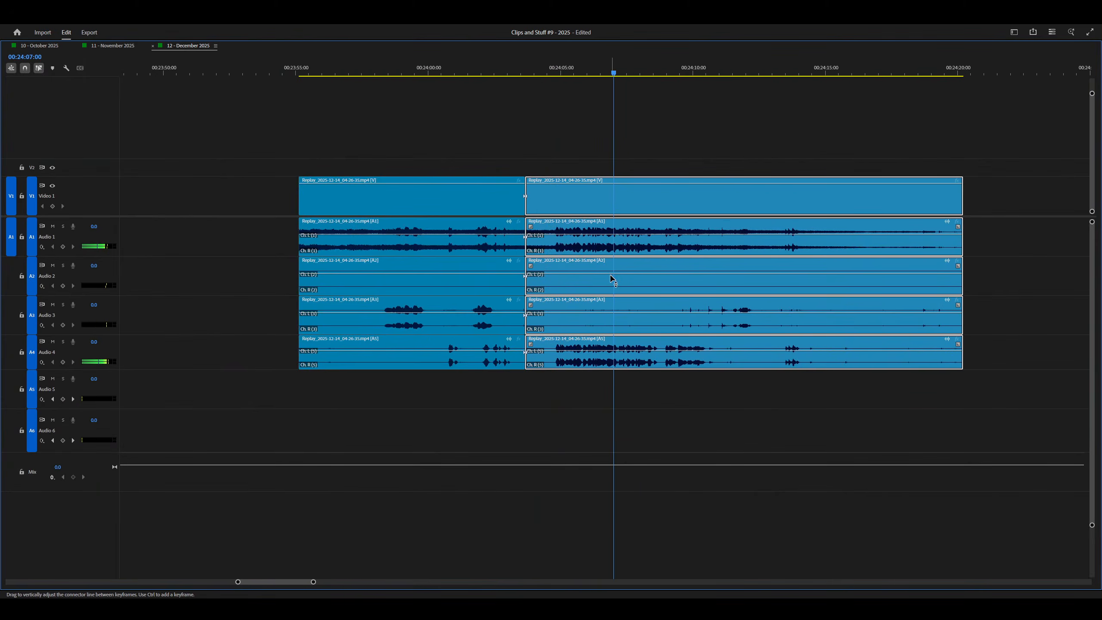
key(equal)
key(equal)
key(minus)
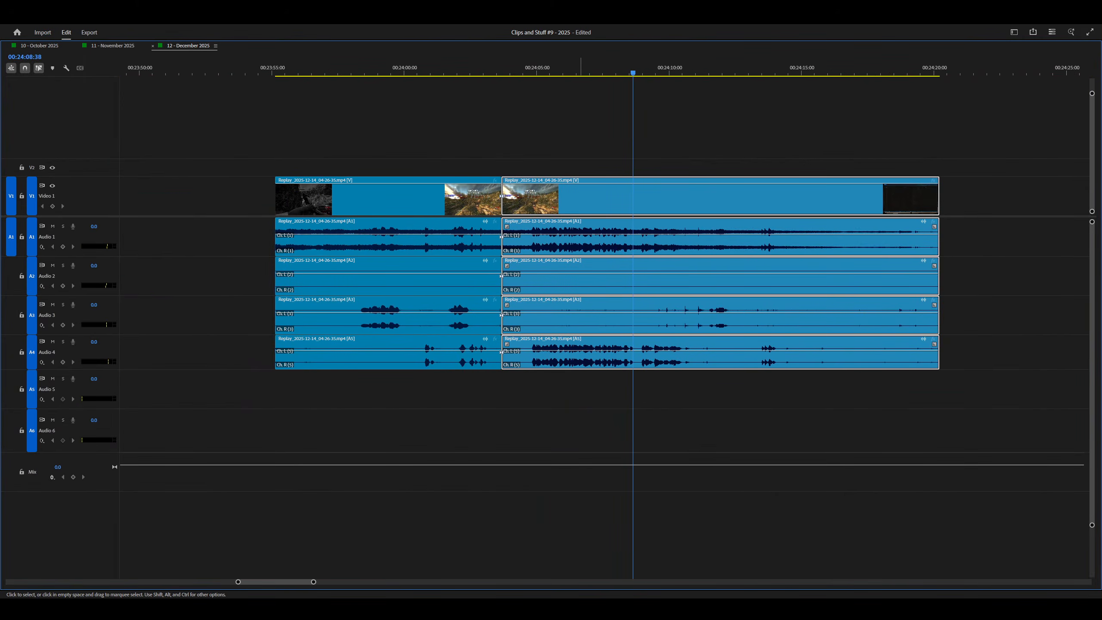
key(grave)
key(minus)
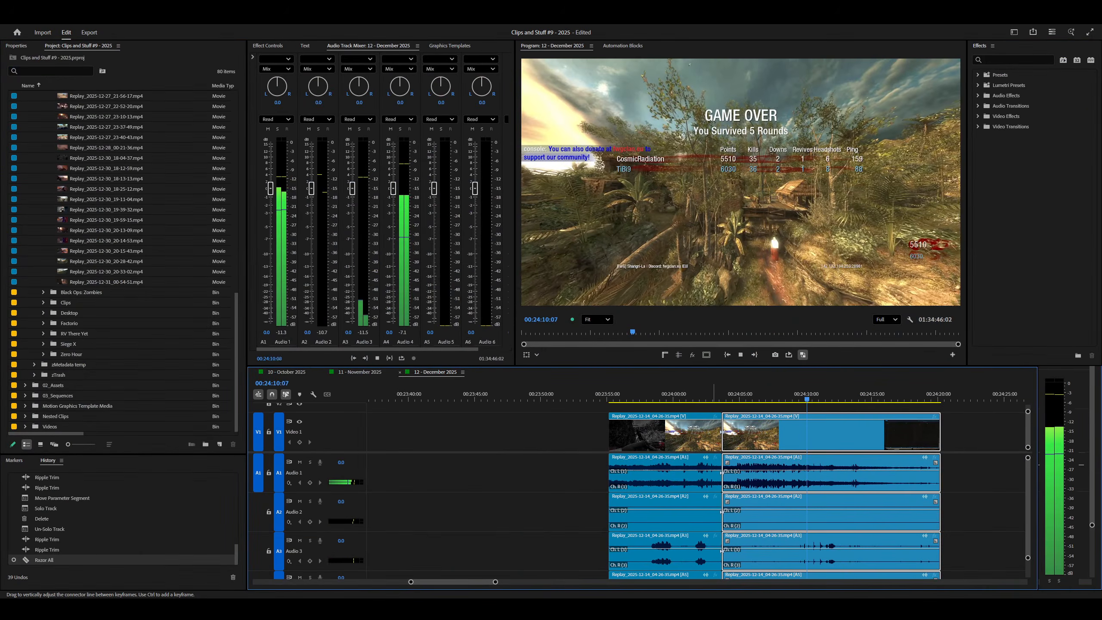
key(minus)
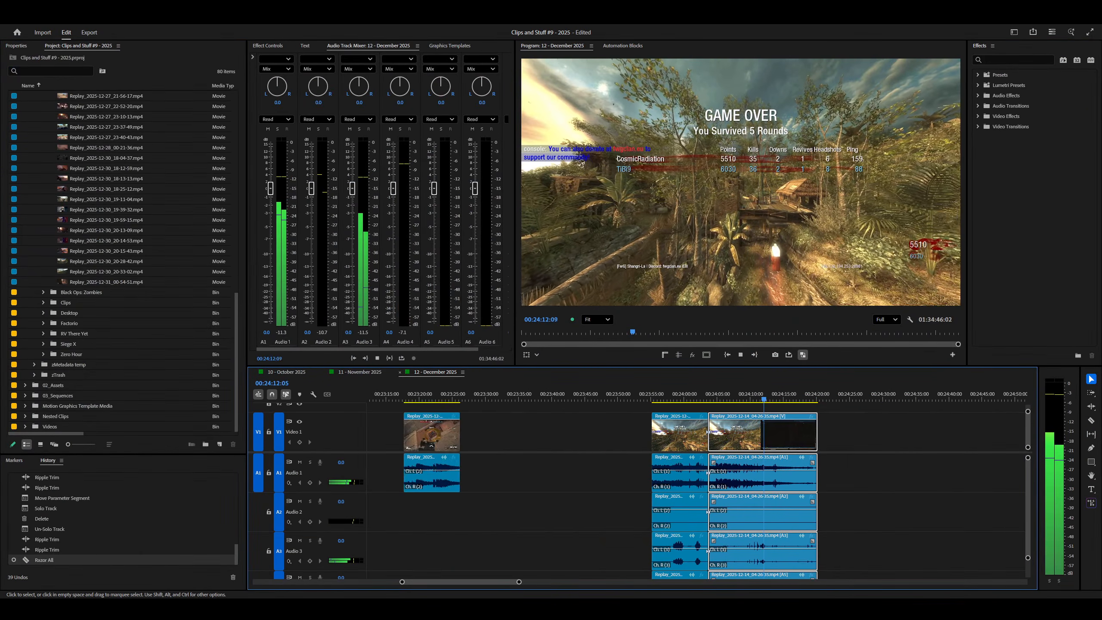
Step: Stop playback and delete the part of Replay_2025-12-14_04-26-35.mp4 after the cut
key(space)
key(Delete)
scroll(616, 473, up, 5)
Step: Disable the Audio 4 part of Replay_2025-12-14_04-26-35.mp4 and play the clip from its start to about 00:24:00
key(grave)
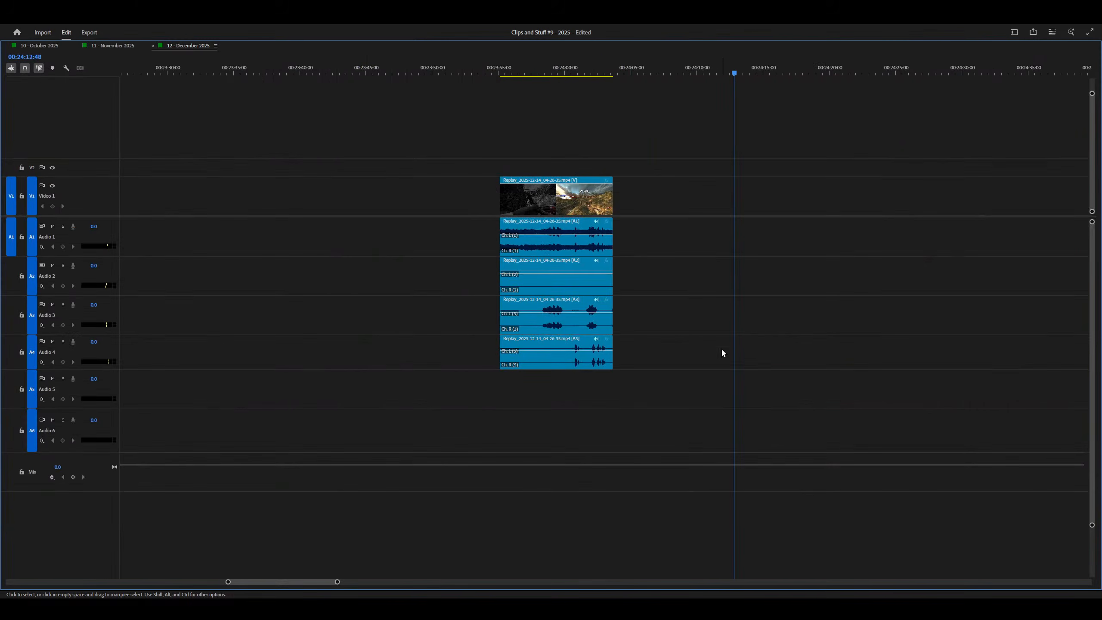
drag(668, 279, 535, 268)
drag(742, 382, 403, 350)
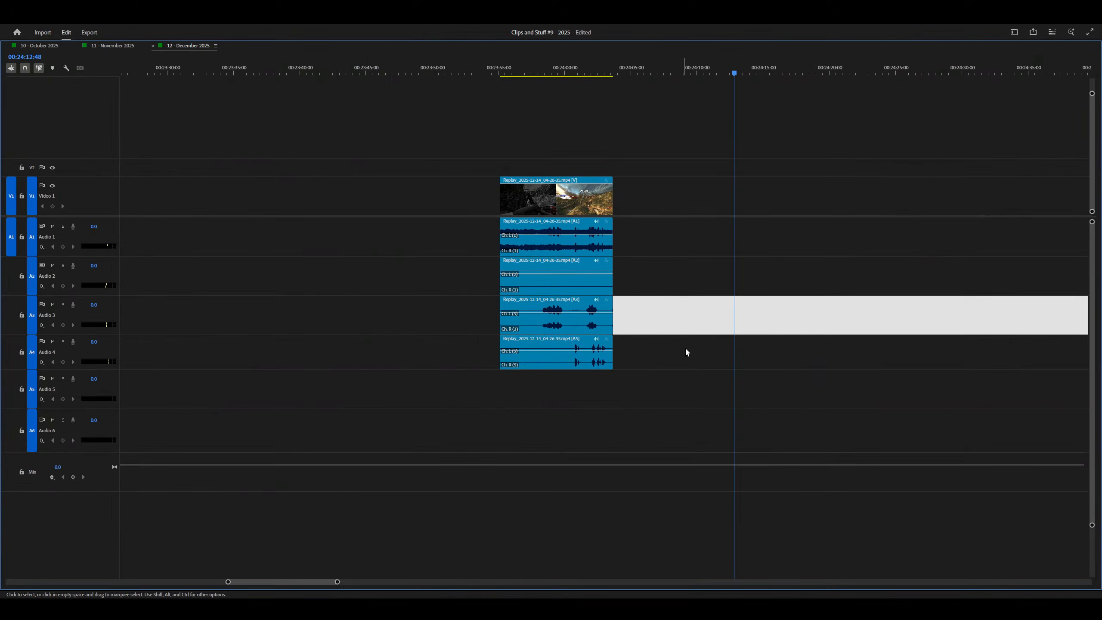
key(shift+e)
right_click(511, 275)
key(grave)
key(space)
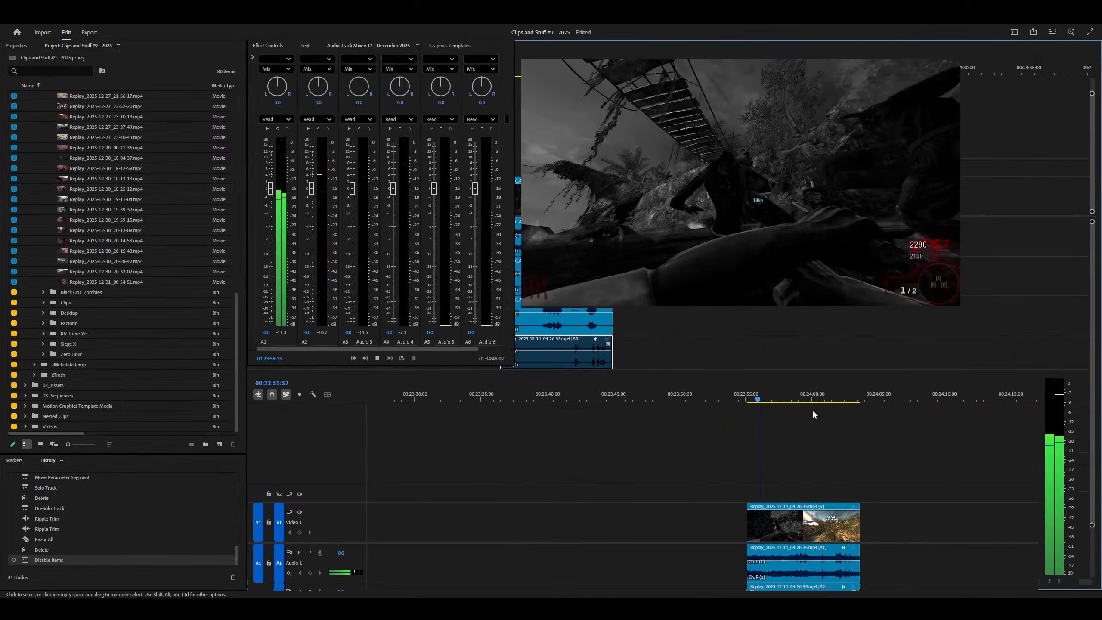
key(equal)
key(equal)
click(821, 447)
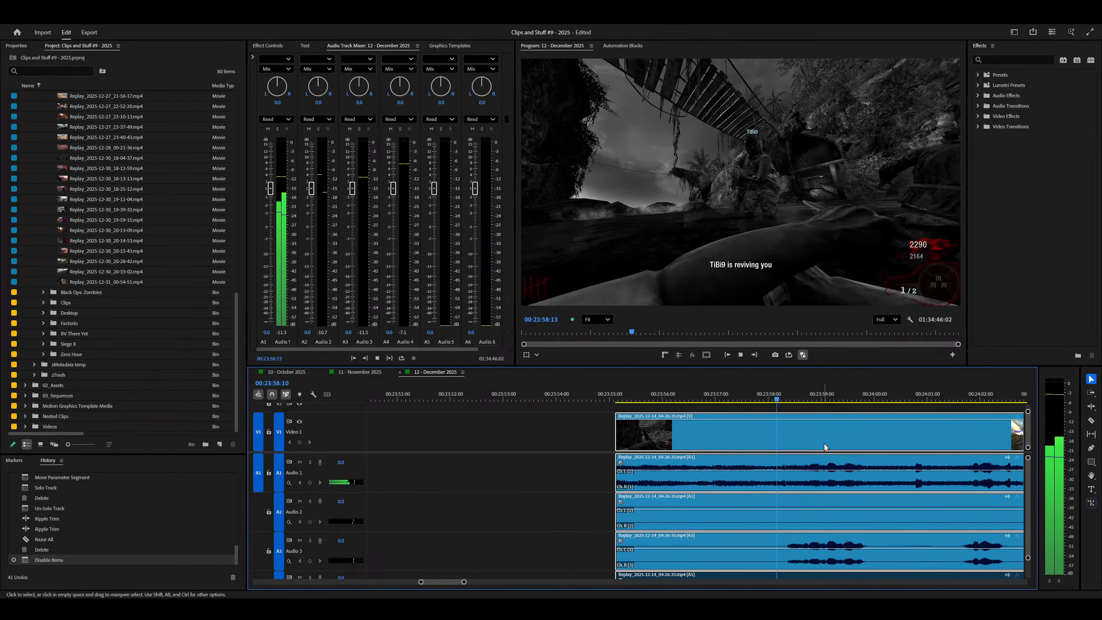
key(minus)
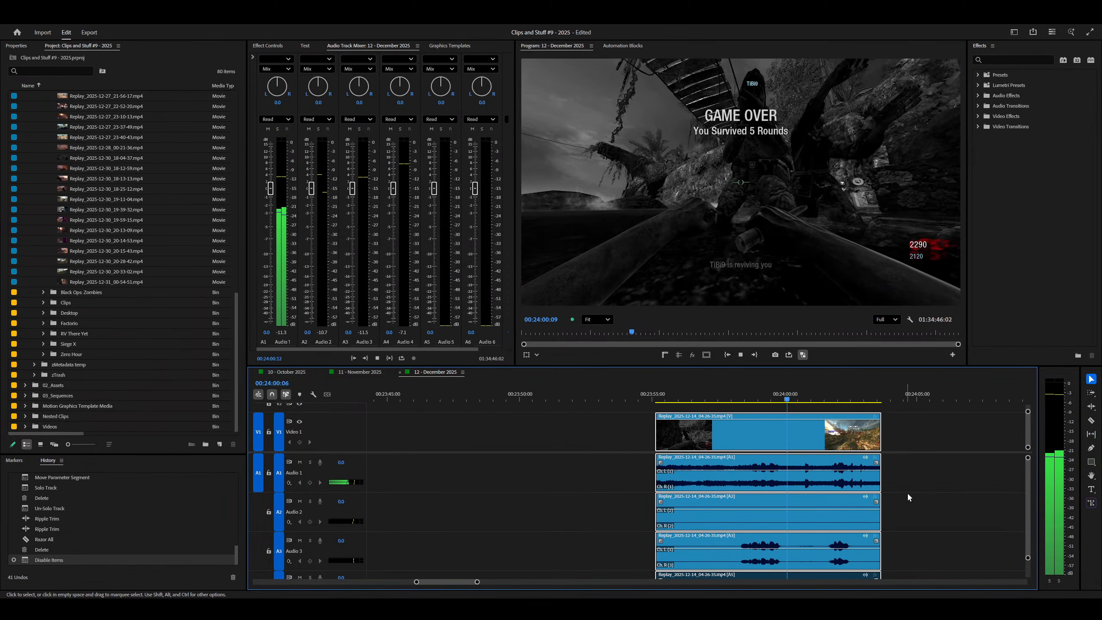
Step: Disable the Audio 3 part of the same clip and replay it from about 00:23:58
click(821, 546)
key(space)
key(shift+e)
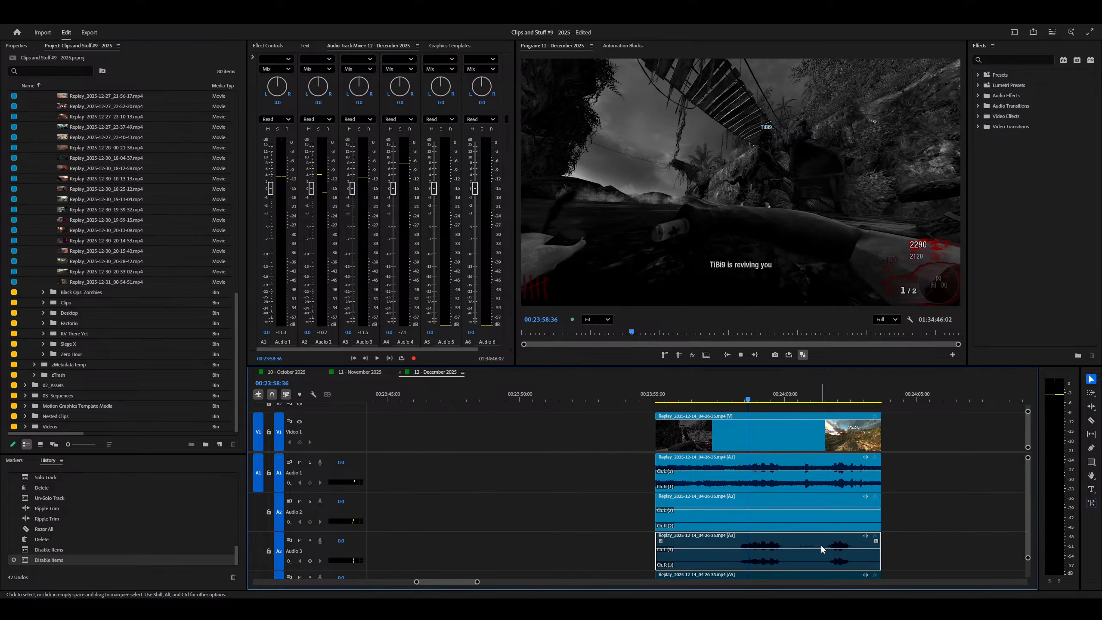
key(space)
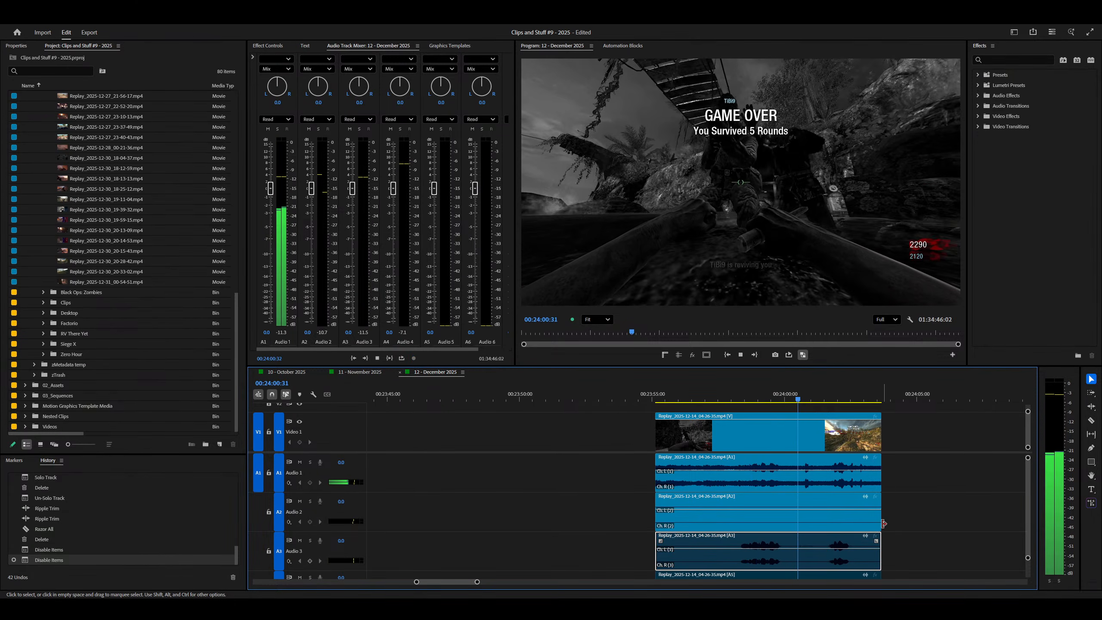
Step: Delete the Audio 2, Audio 3 and Audio 4 parts of Replay_2025-12-14_04-26-35.mp4
key(grave)
key(grave)
key(minus)
key(minus)
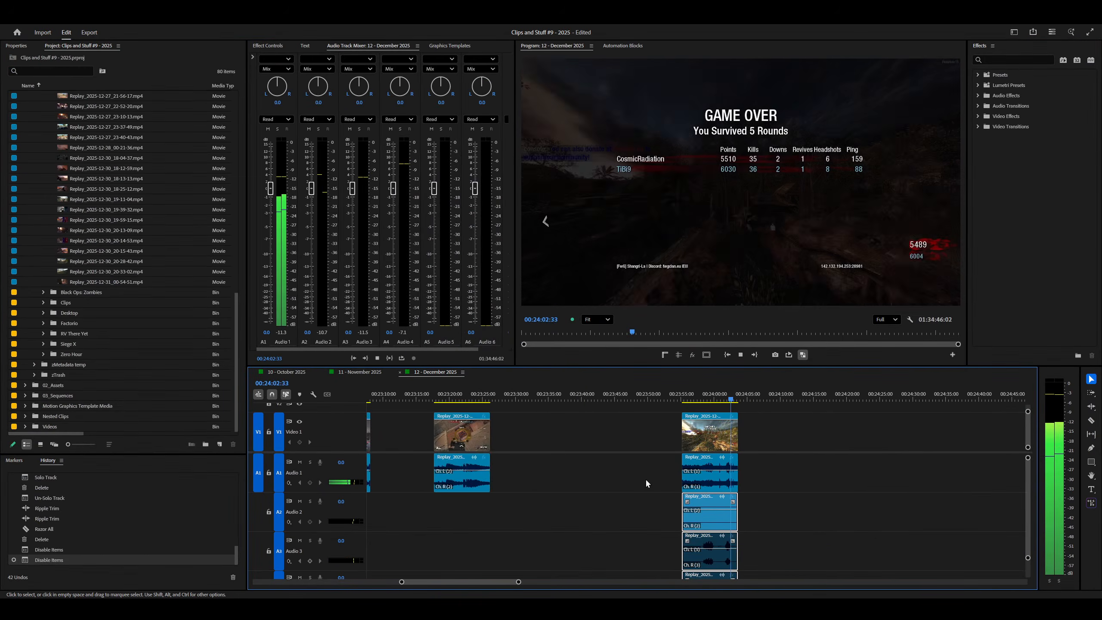
key(Delete)
Step: Move the playhead to the start of Replay_2025-12-15_19-44-53.mp4 and play the clip to about 00:25:17
key(minus)
key(minus)
click(793, 394)
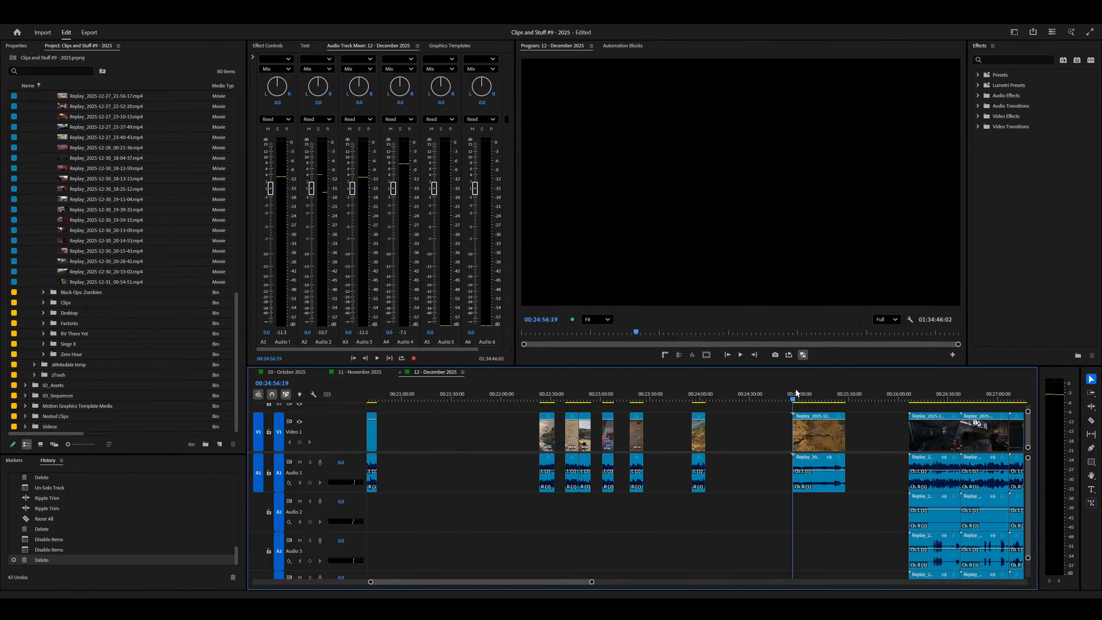
key(space)
key(equal)
key(equal)
key(equal)
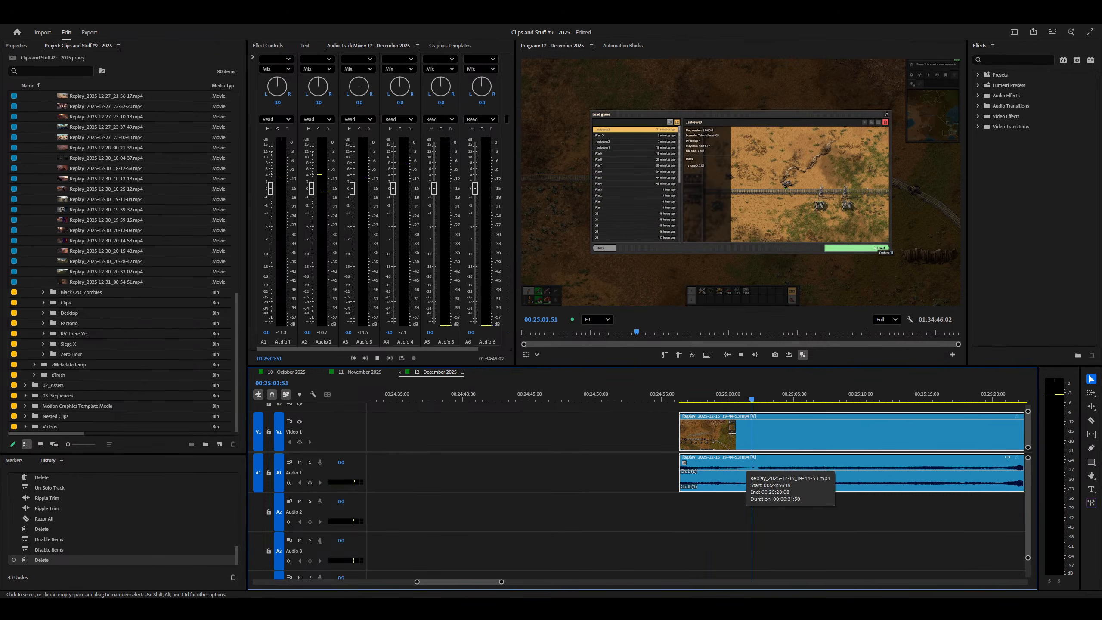
key(minus)
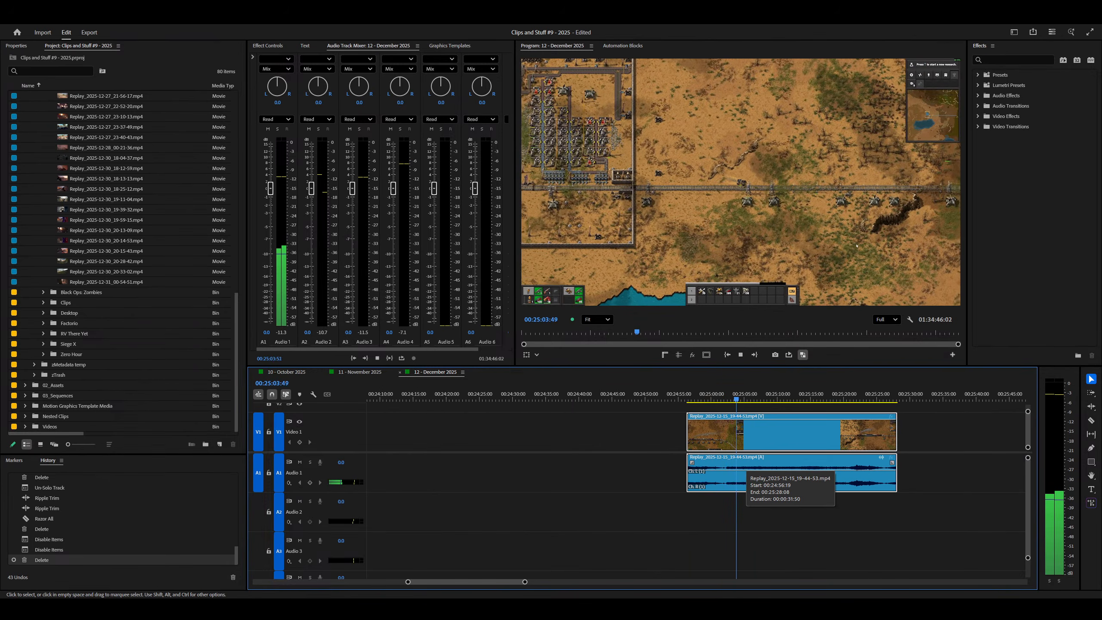
scroll(784, 477, up, 2)
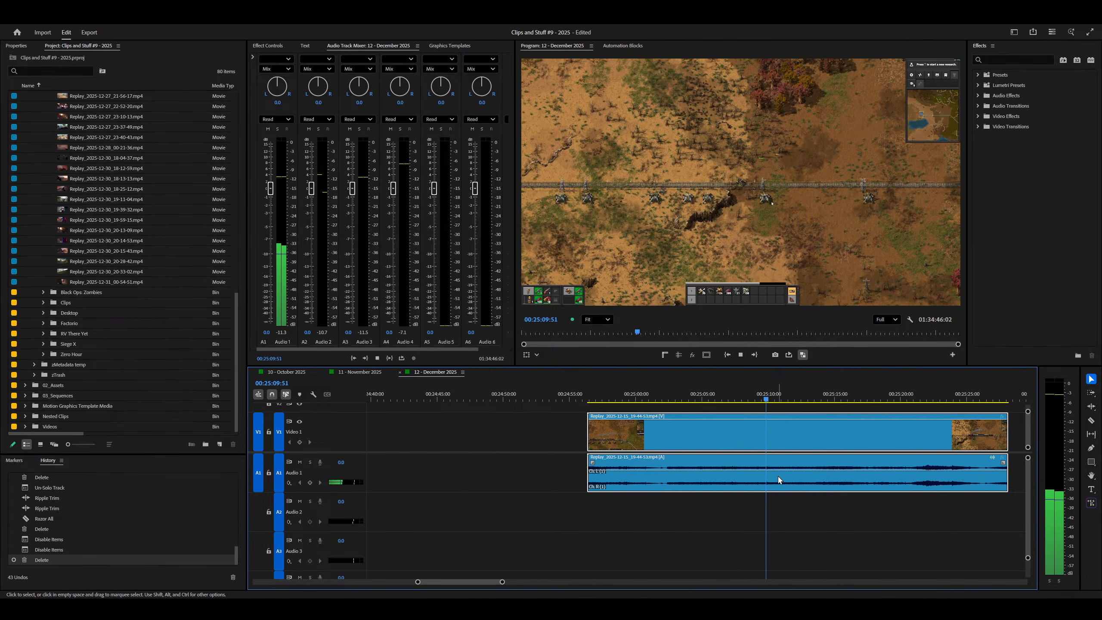
scroll(778, 475, down, 2)
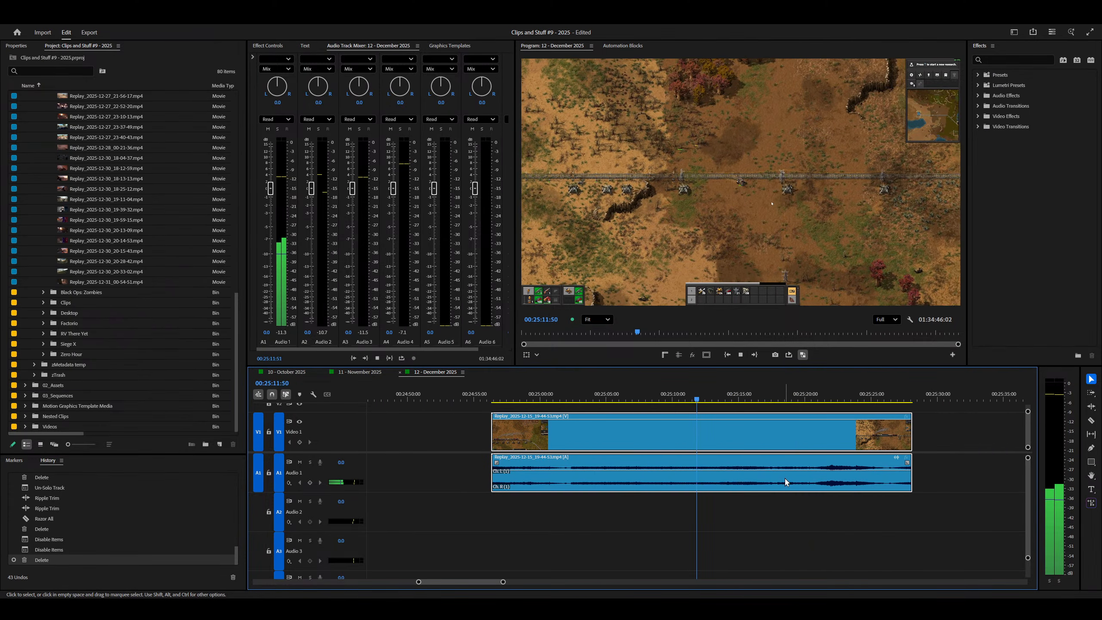
Step: Ripple-trim the start of Replay_2025-12-15_19-44-53.mp4 at about 00:25:18 and play on to 00:24:57
key(space)
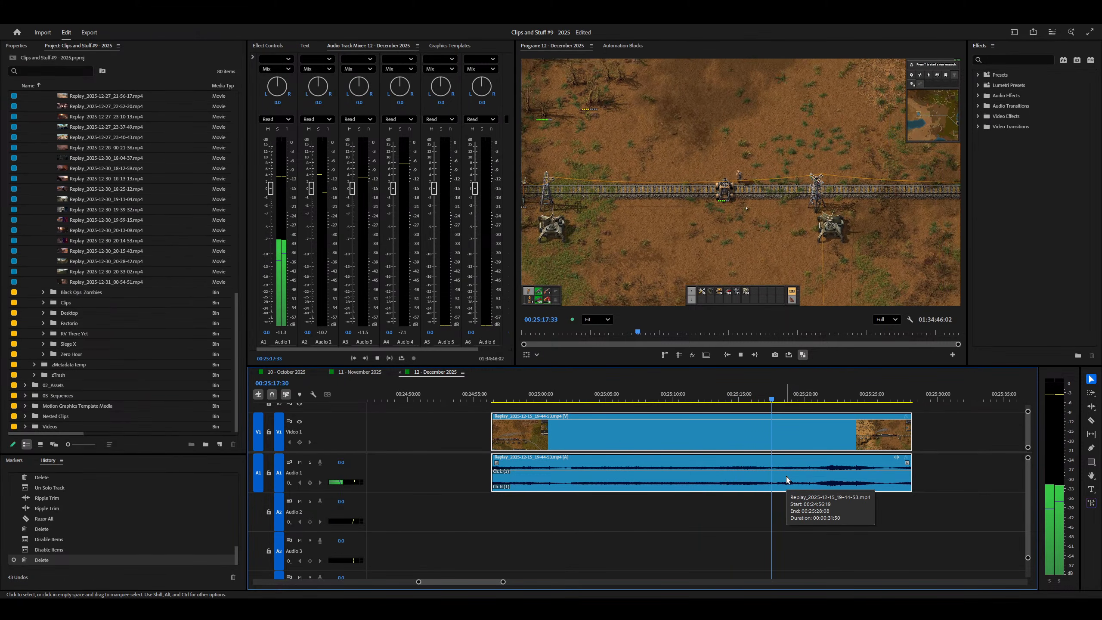
key(q)
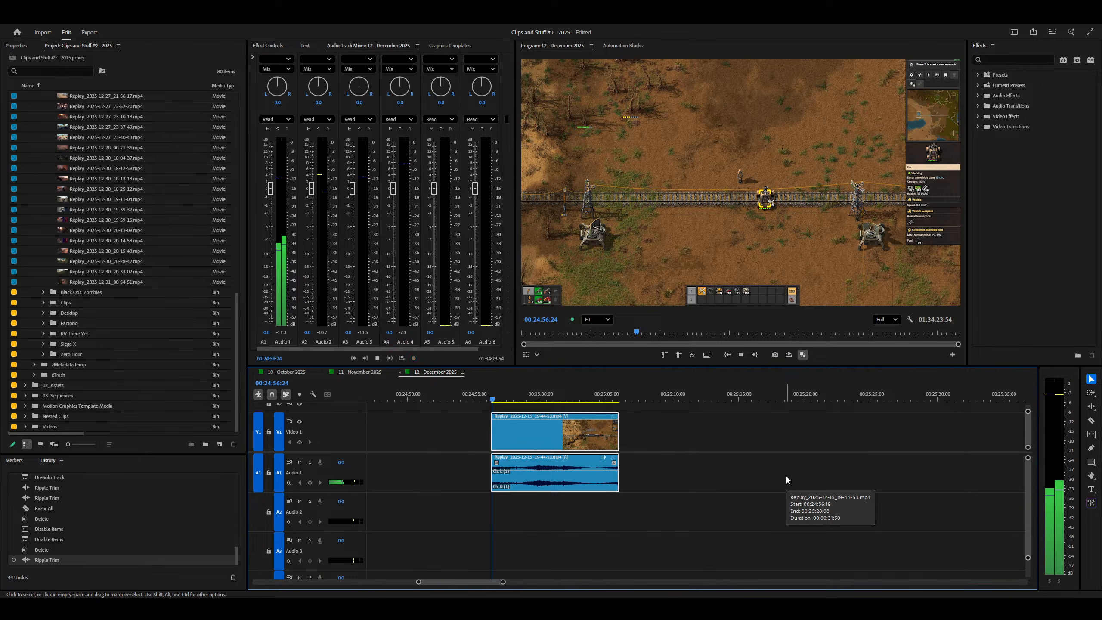
key(space)
Step: Extend the start of Replay_2025-12-15_19-44-53.mp4 back by about 15 seconds with the Ripple Edit tool and save the project
key(b)
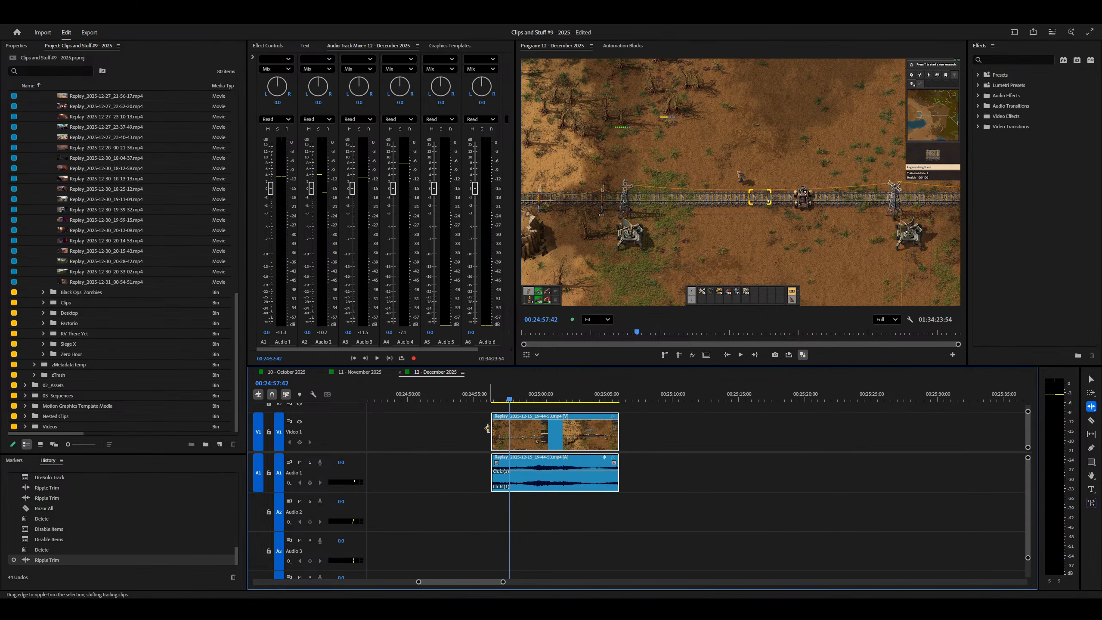
drag(496, 429, 367, 430)
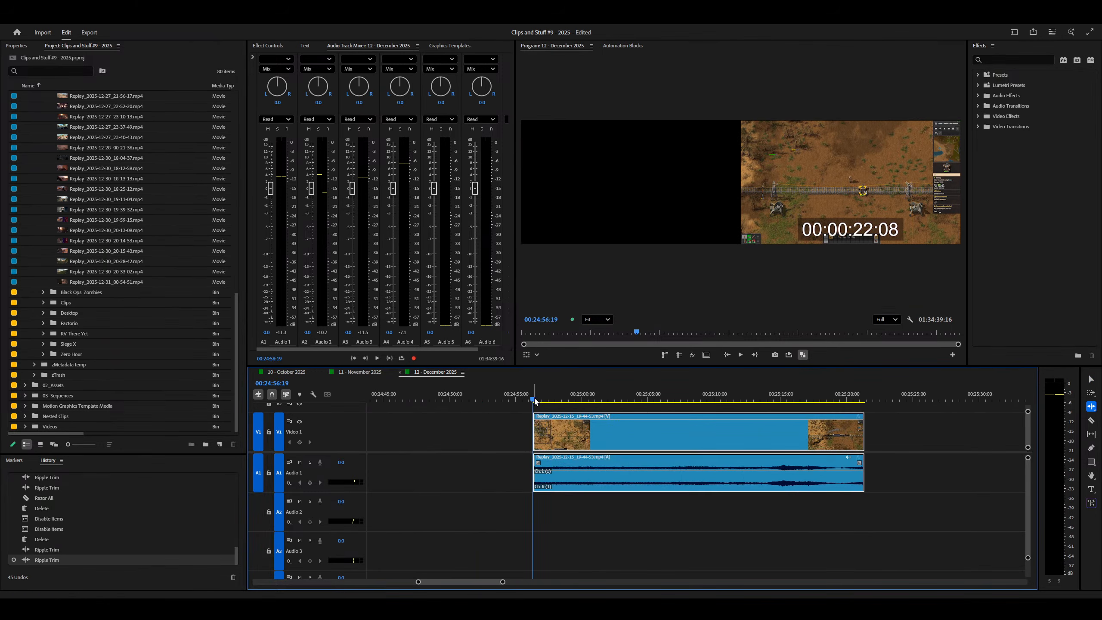
key(v)
key(ctrl+s)
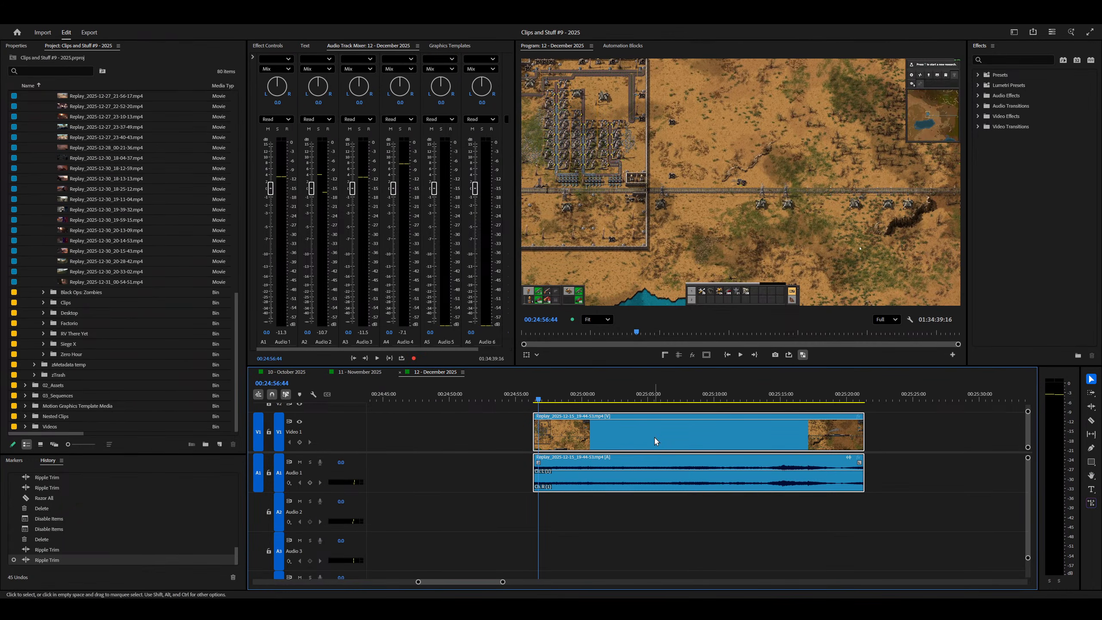
key(super)
key(super)
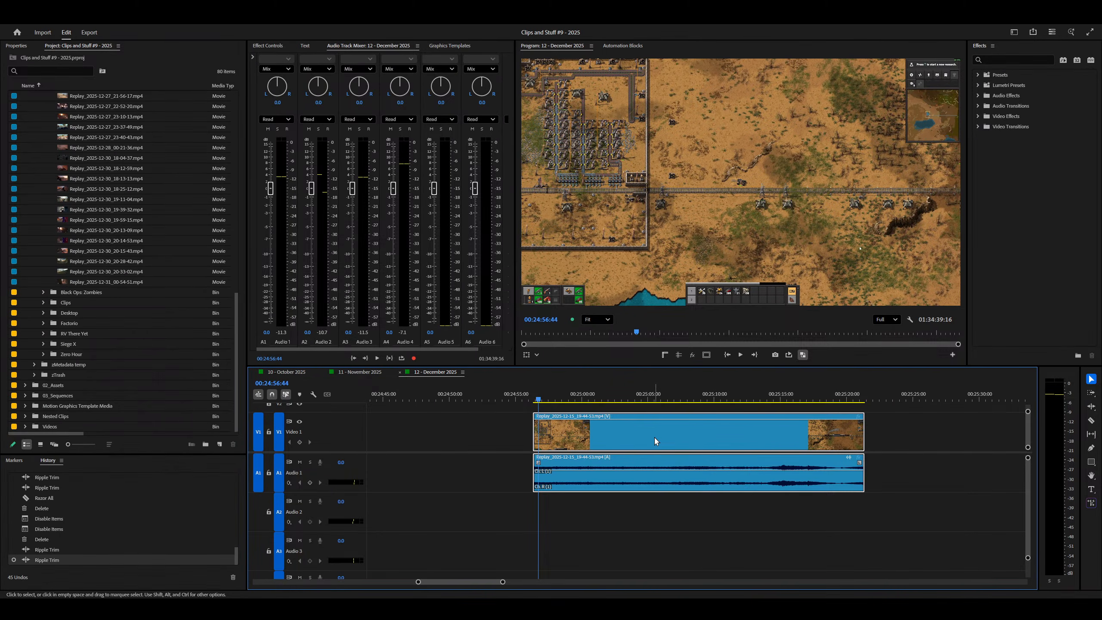
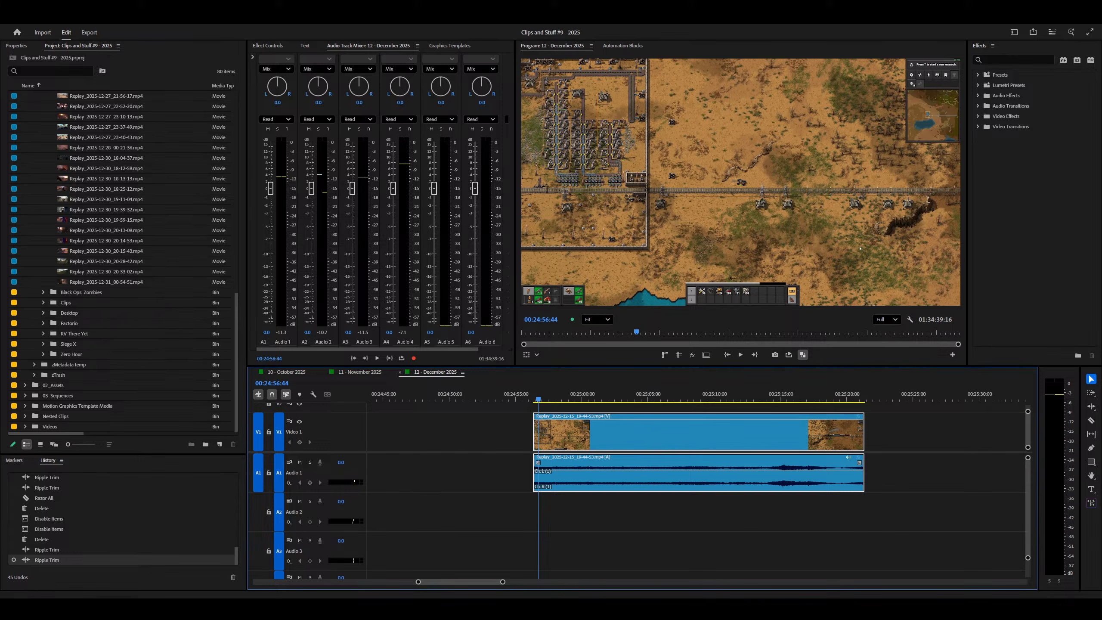
right_click(931, 608)
click(938, 575)
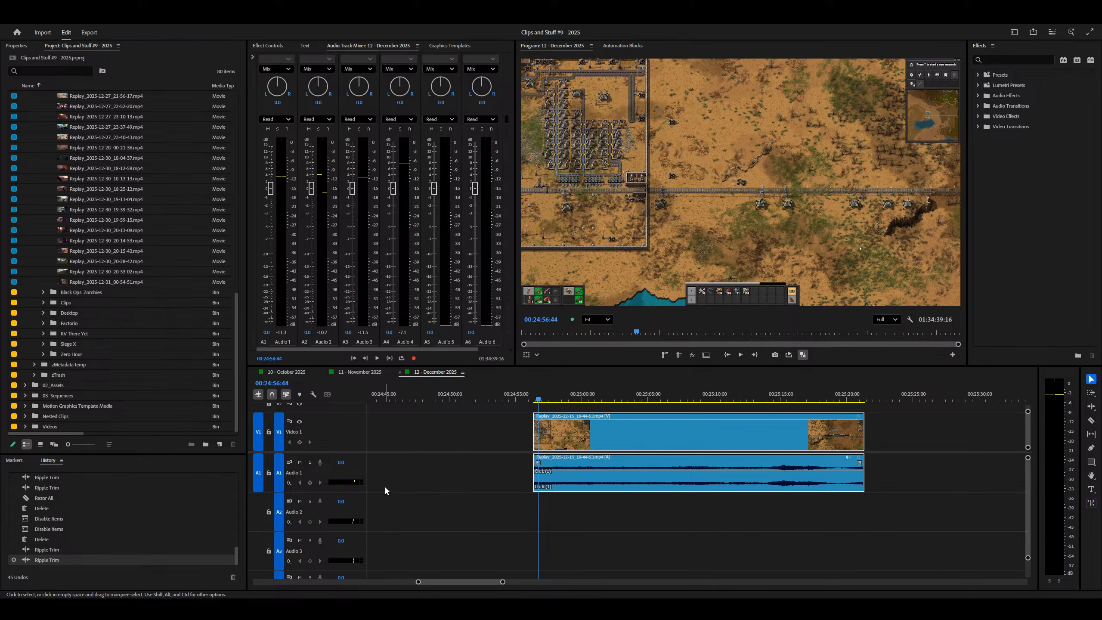
Step: Zoom out the timeline and scrub through the adjoining gameplay clips from about 00:26:09 to 00:28:14
click(512, 538)
key(minus)
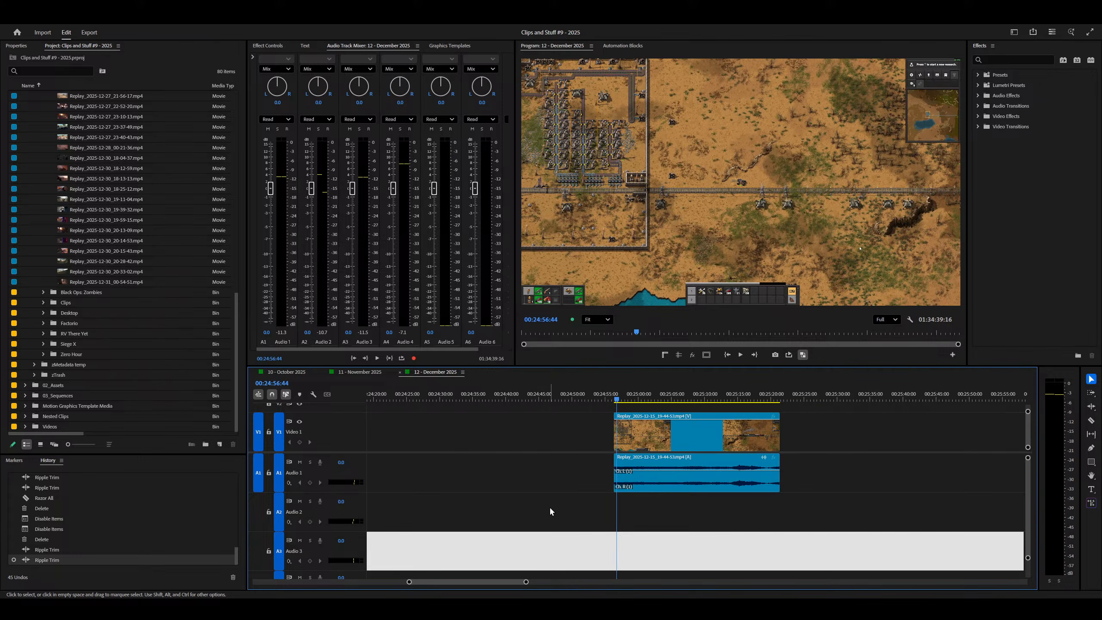
key(minus)
key(minus)
key(minus)
key(minus)
key(minus)
click(640, 494)
key(equal)
key(equal)
key(equal)
click(816, 395)
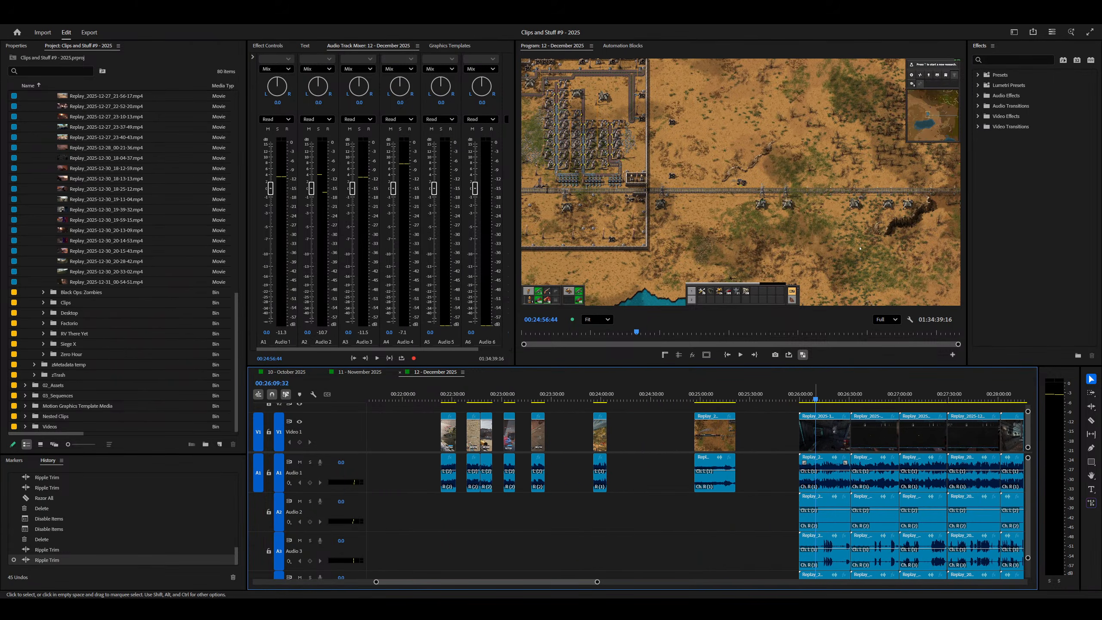
key(minus)
key(equal)
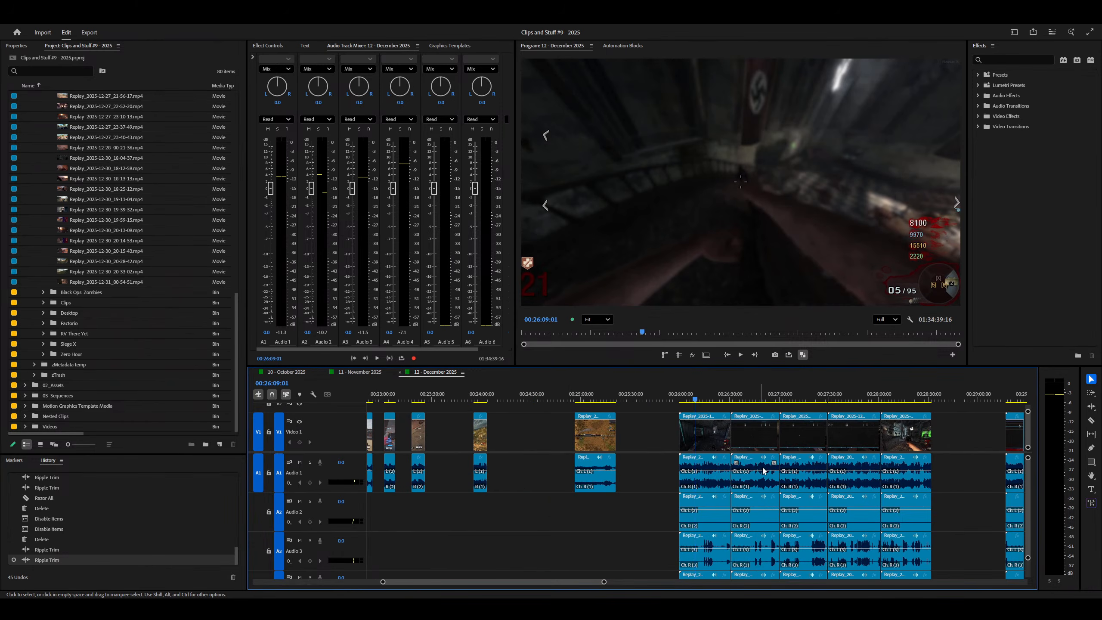
drag(762, 467, 903, 505)
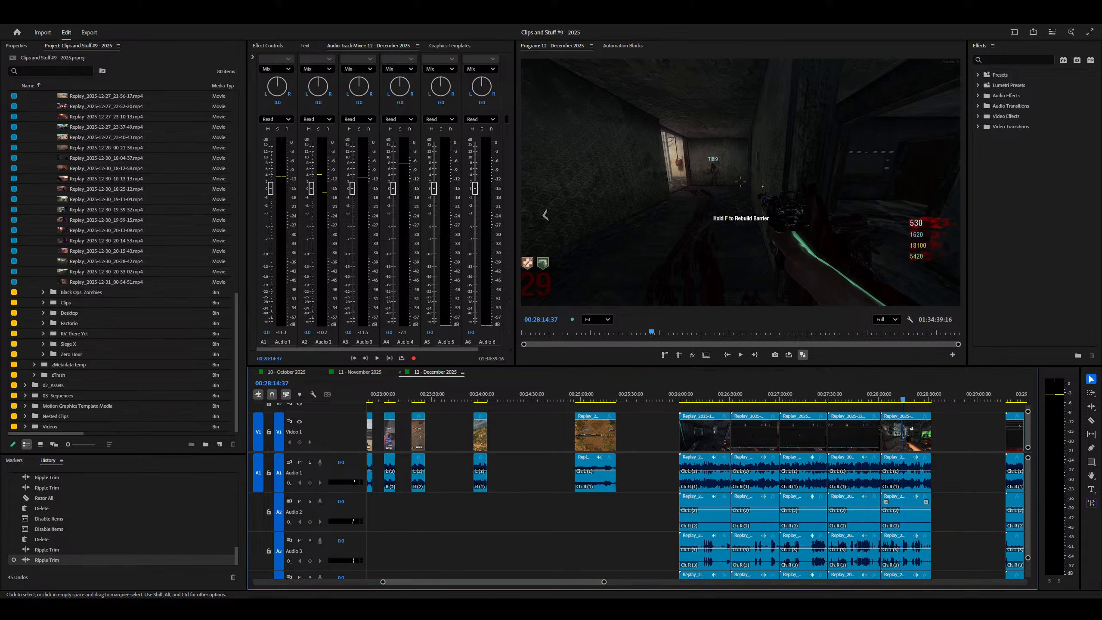
Step: Go back to the trimmed clip at about 00:23:02 and scrub it to about 00:23:05
right_click(385, 444)
key(equal)
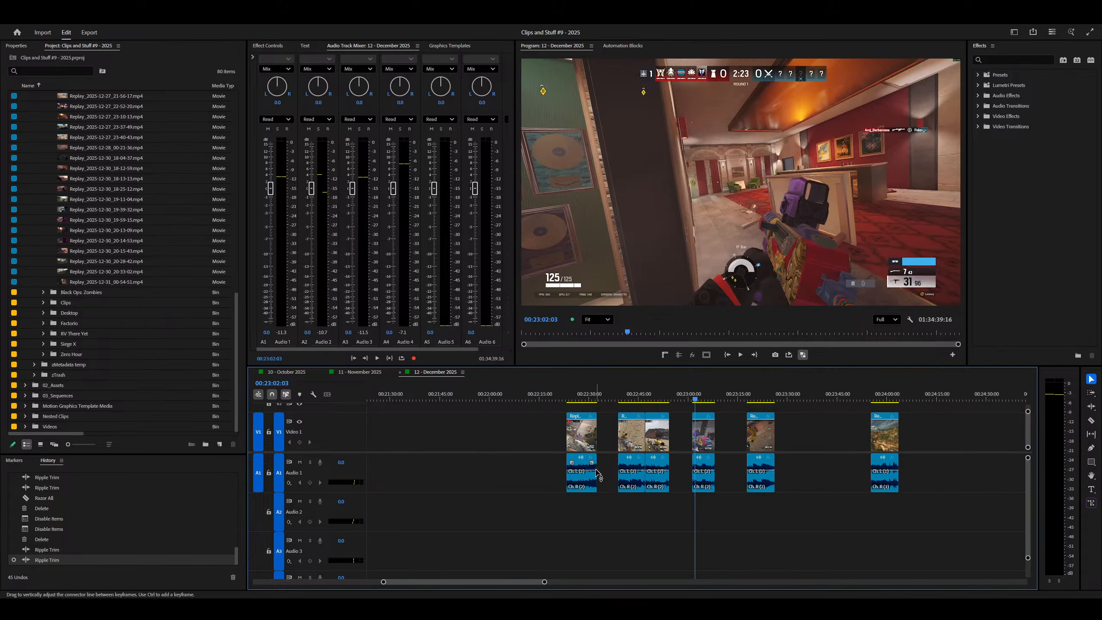
key(equal)
key(equal)
right_click(728, 478)
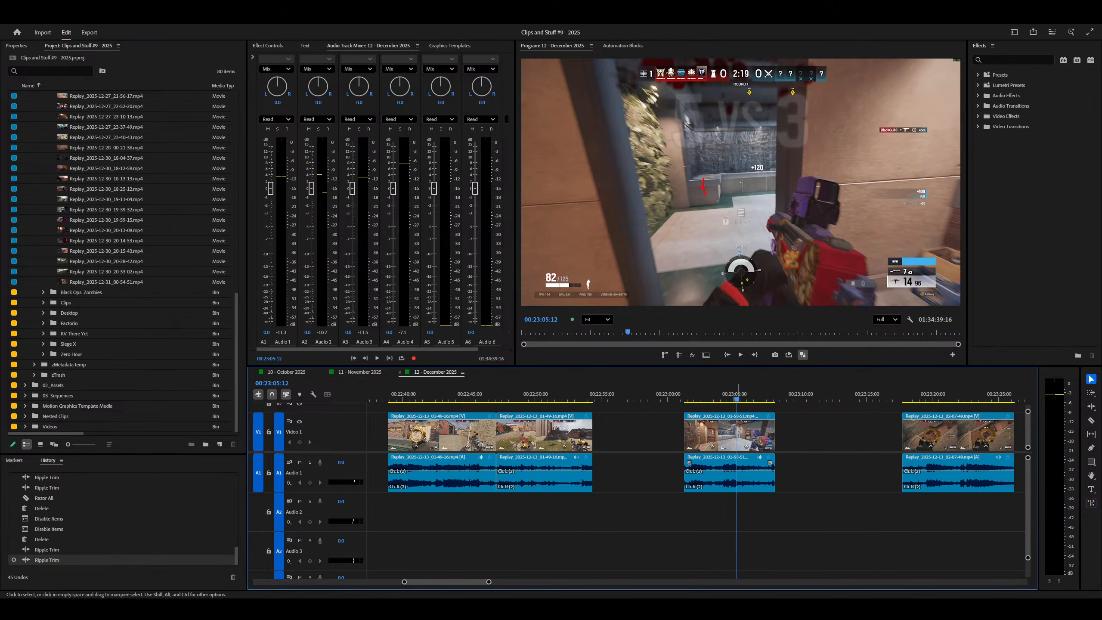
Step: Scrub the gameplay clips from about 00:23:05 to 00:23:24 and inspect the frame at 00:23:21 up close
drag(737, 479, 708, 475)
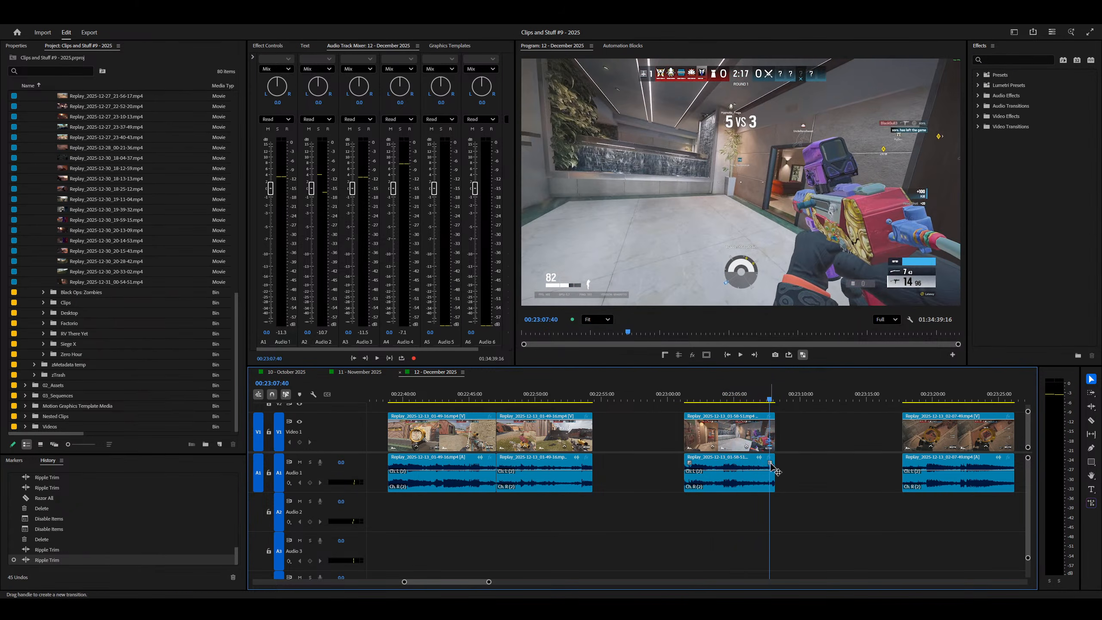
drag(896, 394, 992, 394)
scroll(992, 394, down, 5)
key(minus)
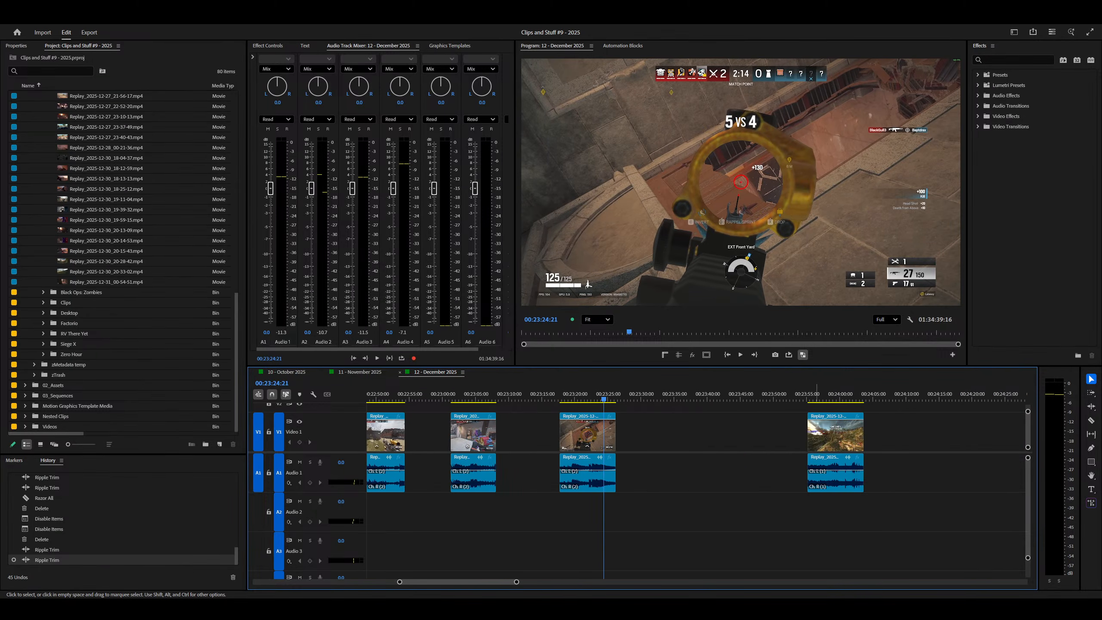
key(equal)
key(equal)
key(equal)
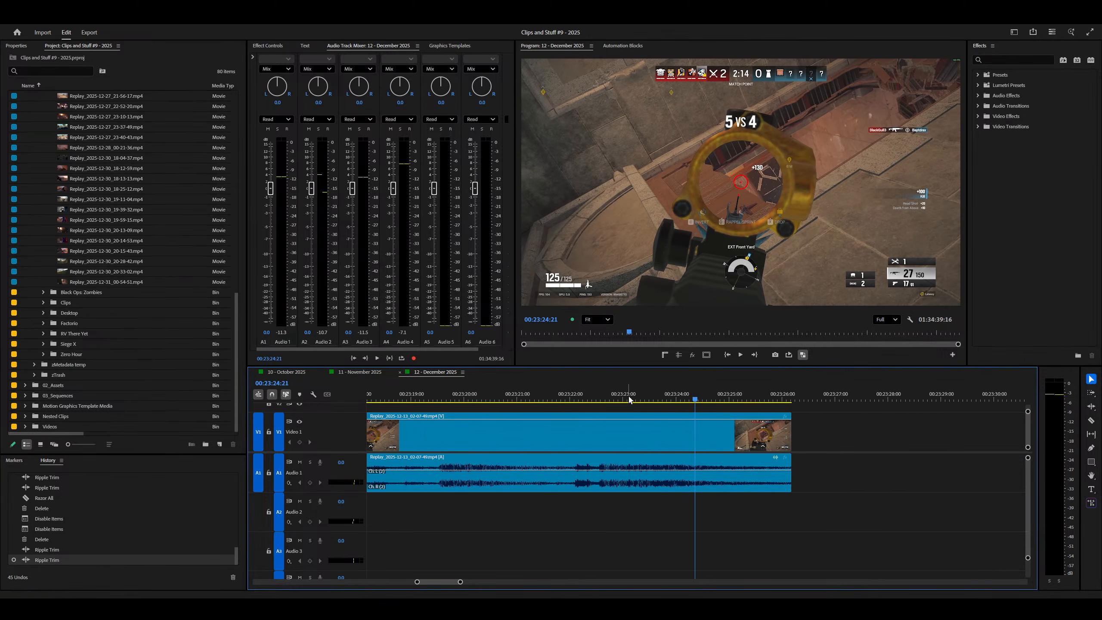
click(561, 399)
scroll(749, 187, up, 3)
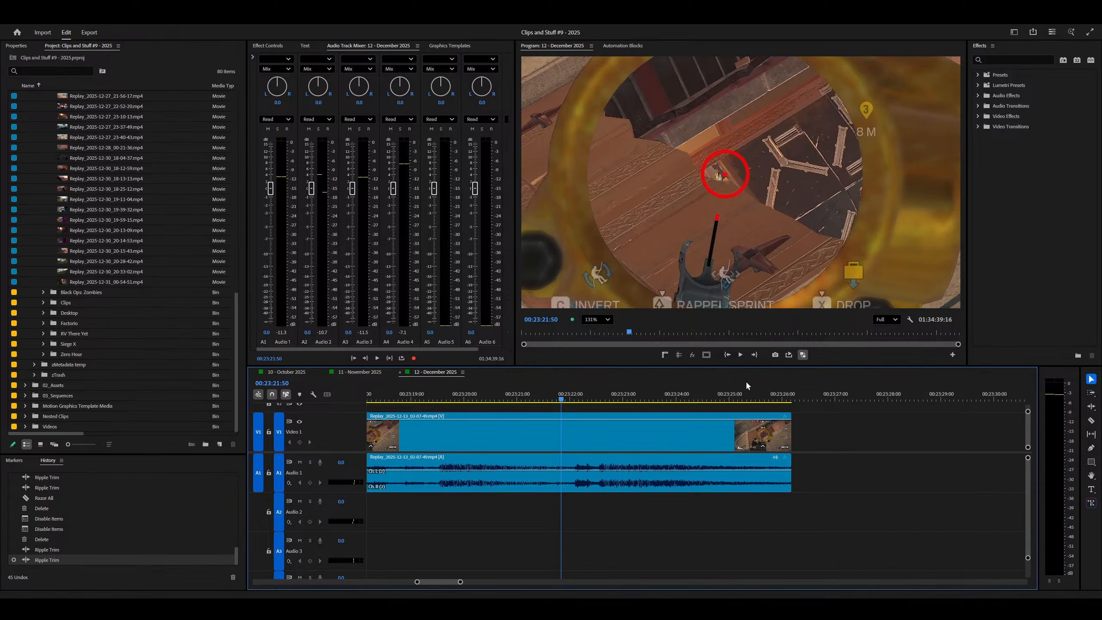
key(shift+z)
key(minus)
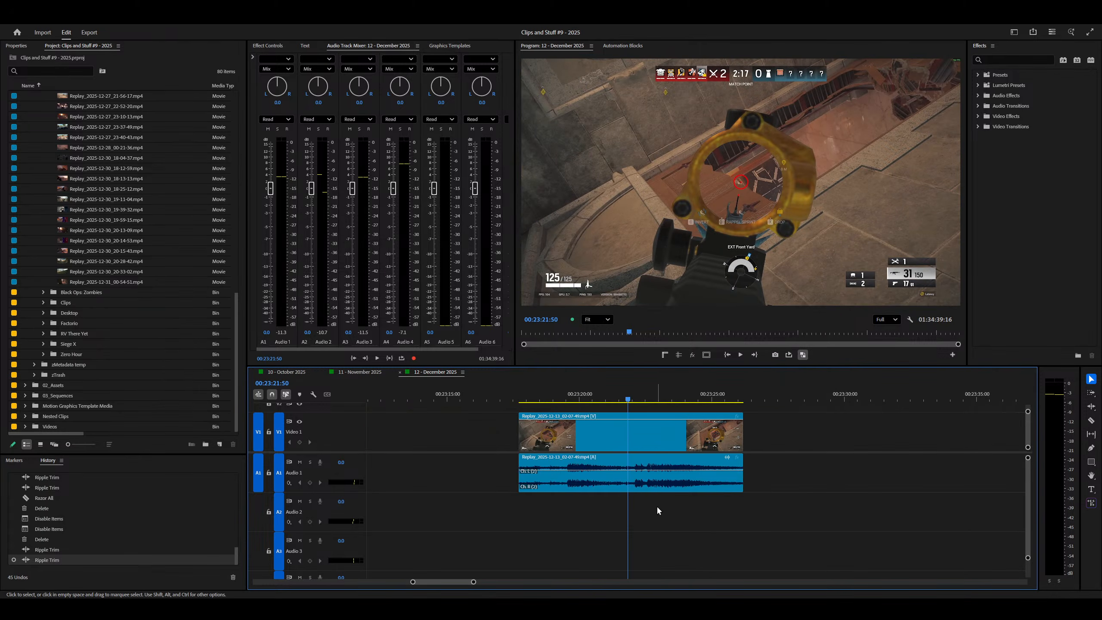
Step: Check the zombies gameplay clip between about 00:23:56 and 00:24:02
key(minus)
key(minus)
key(minus)
click(800, 436)
key(equal)
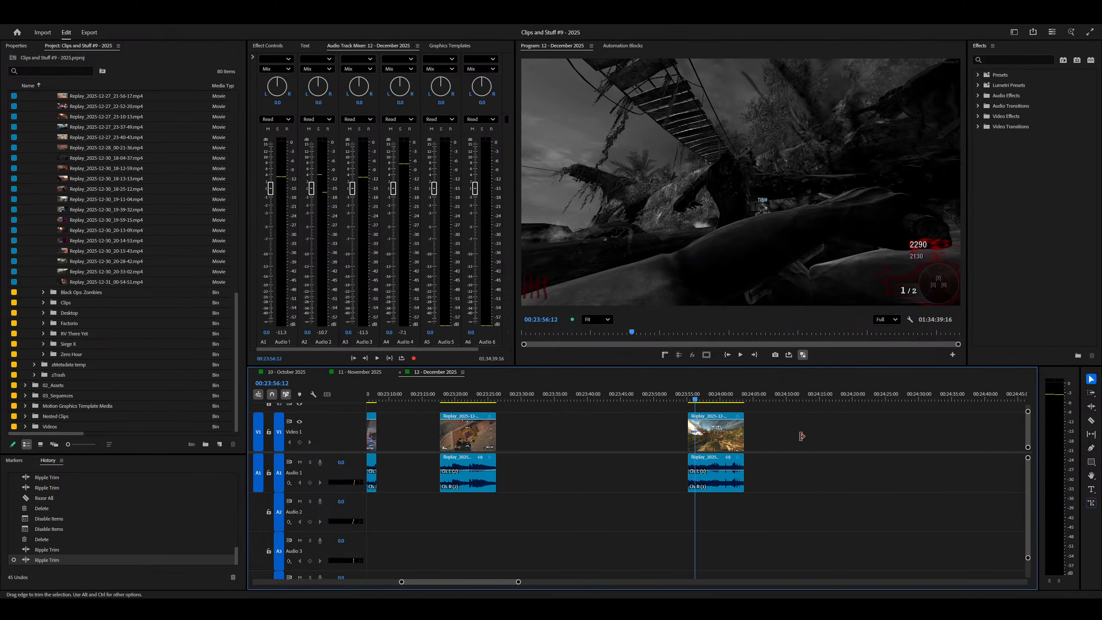
key(equal)
click(772, 436)
key(minus)
key(minus)
scroll(734, 436, down, 5)
key(minus)
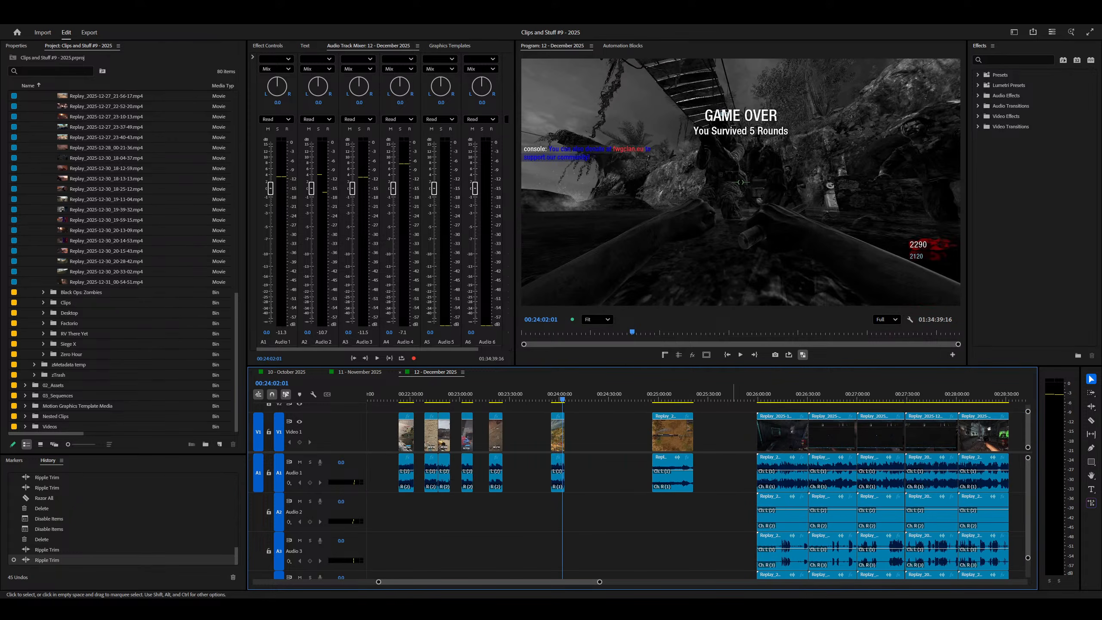
Step: Scrub Replay_2025-12-15_19-44-53.mp4 around 00:25:12 and play it through to about 00:25:18
click(660, 393)
key(equal)
key(equal)
click(748, 394)
click(775, 393)
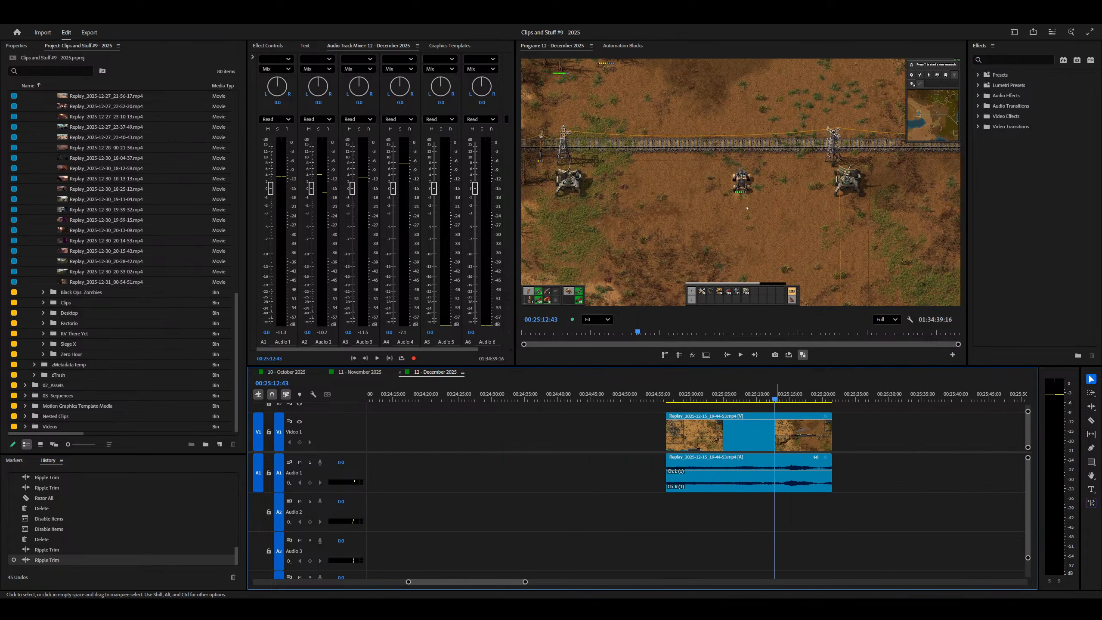
drag(776, 394, 743, 394)
key(equal)
key(space)
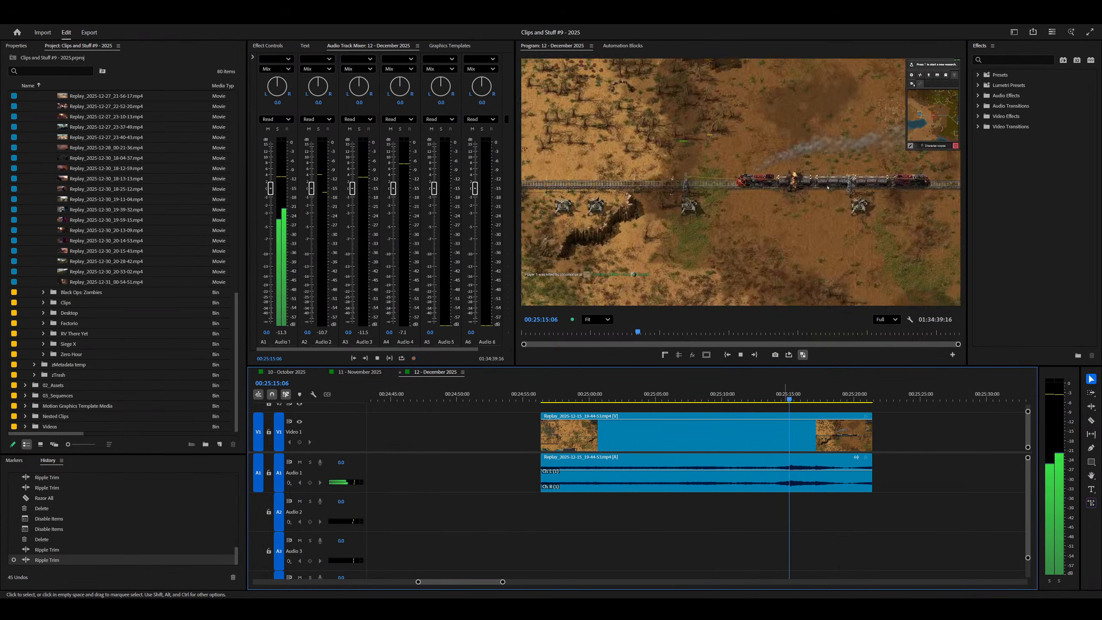
click(741, 394)
key(space)
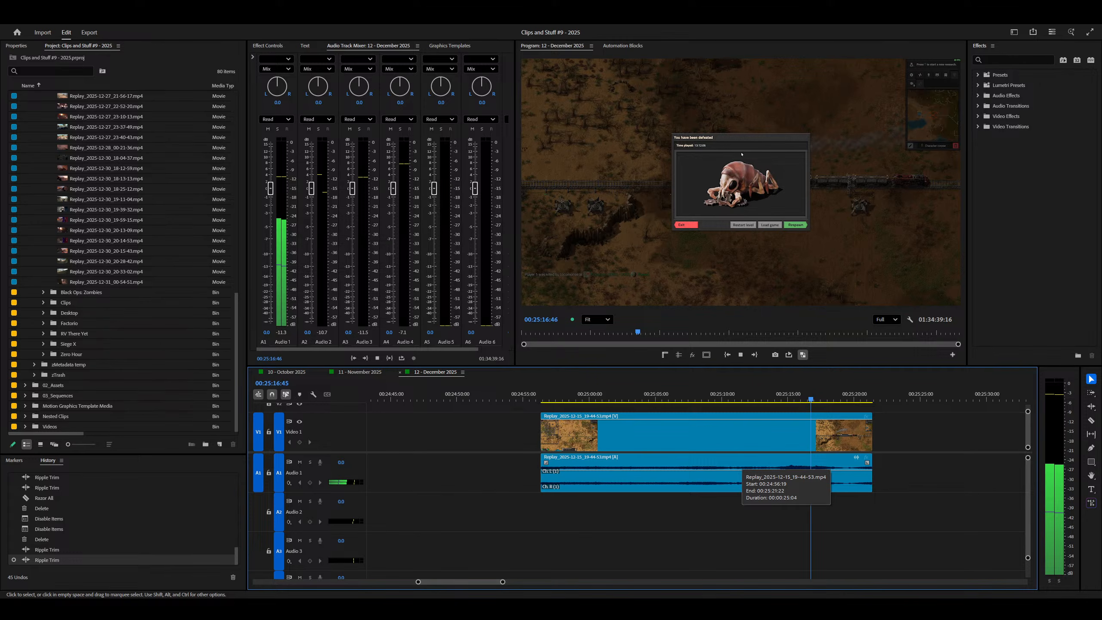
key(space)
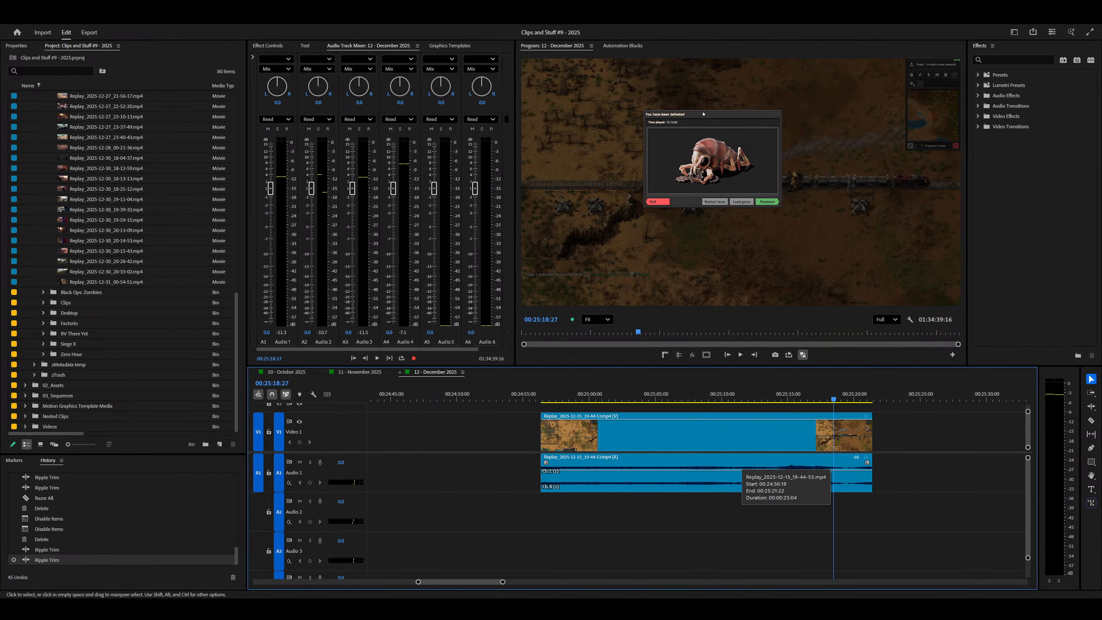
Step: Magnify the defeat dialog in the preview to read its time played, and play the clip to its end
scroll(656, 148, up, 3)
scroll(694, 174, up, 3)
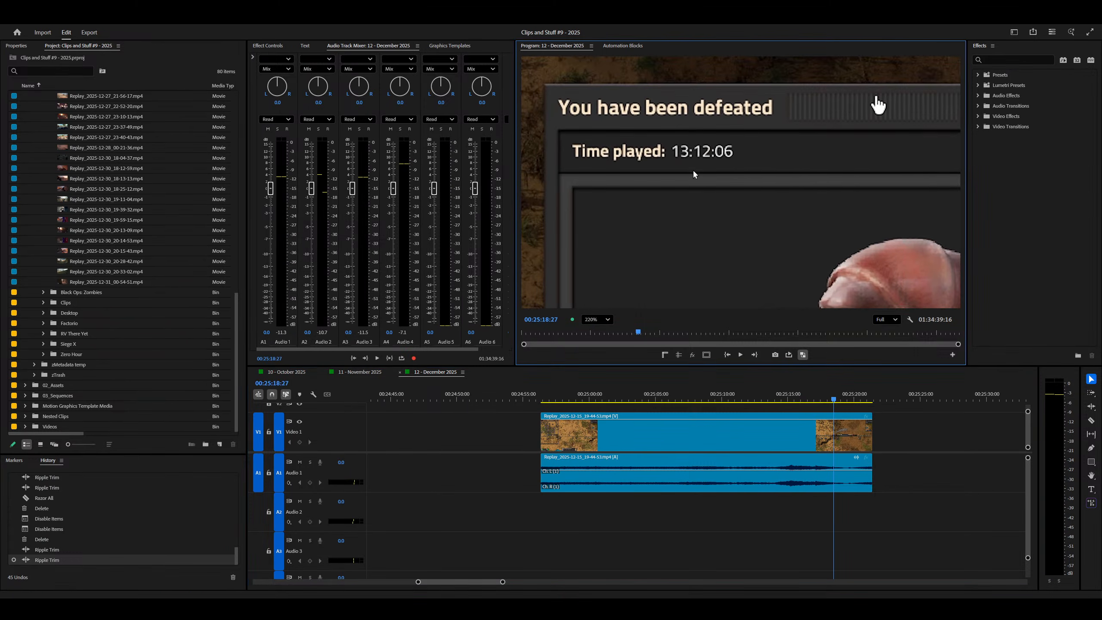
click(835, 426)
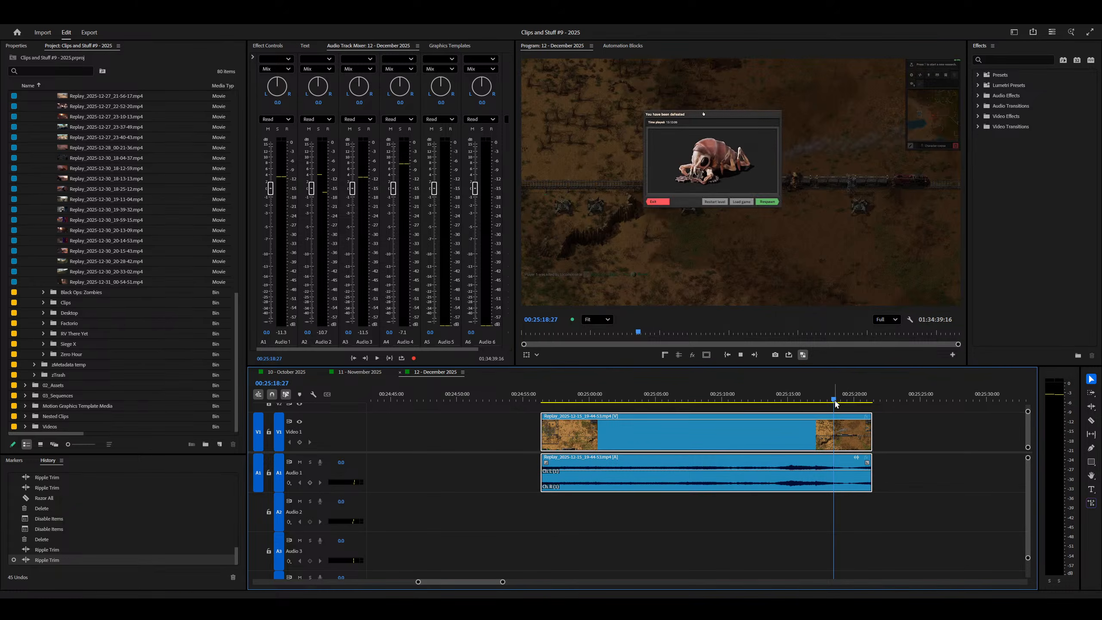
key(space)
key(minus)
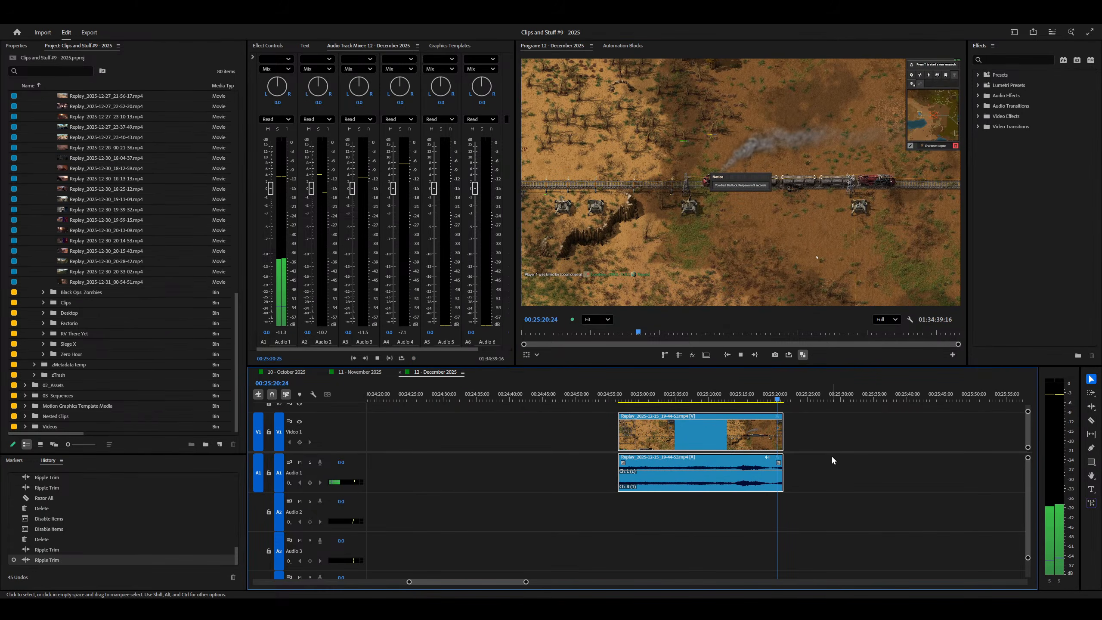
click(832, 455)
key(minus)
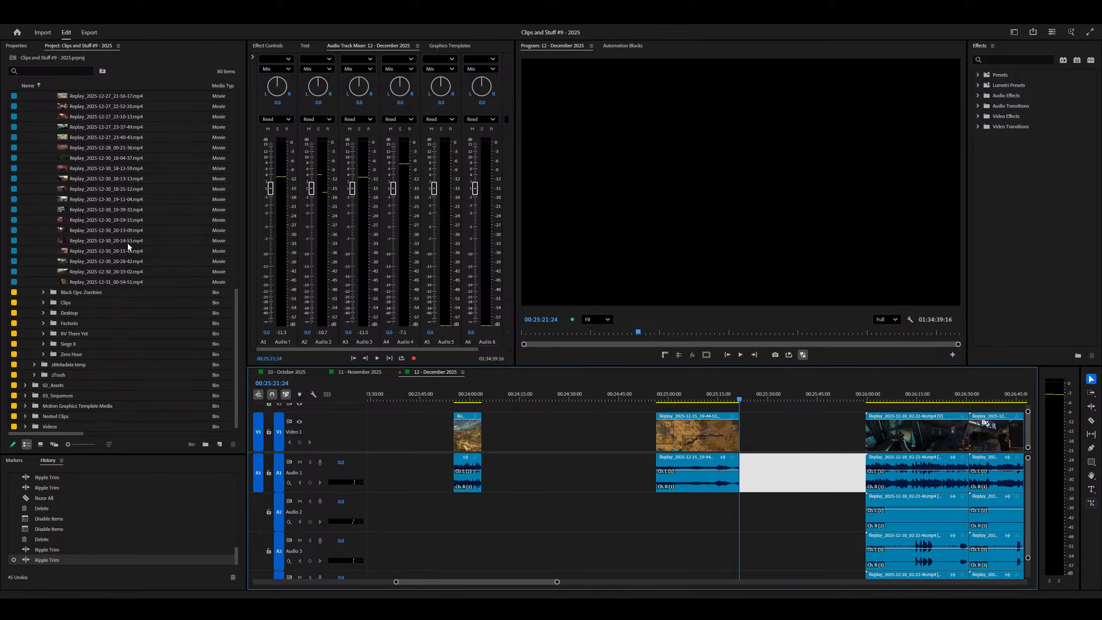
Step: Open the zTrash bin separately and add Replay_2025-12-15_19-44-53.mp4 from the sequence to it
right_click(67, 374)
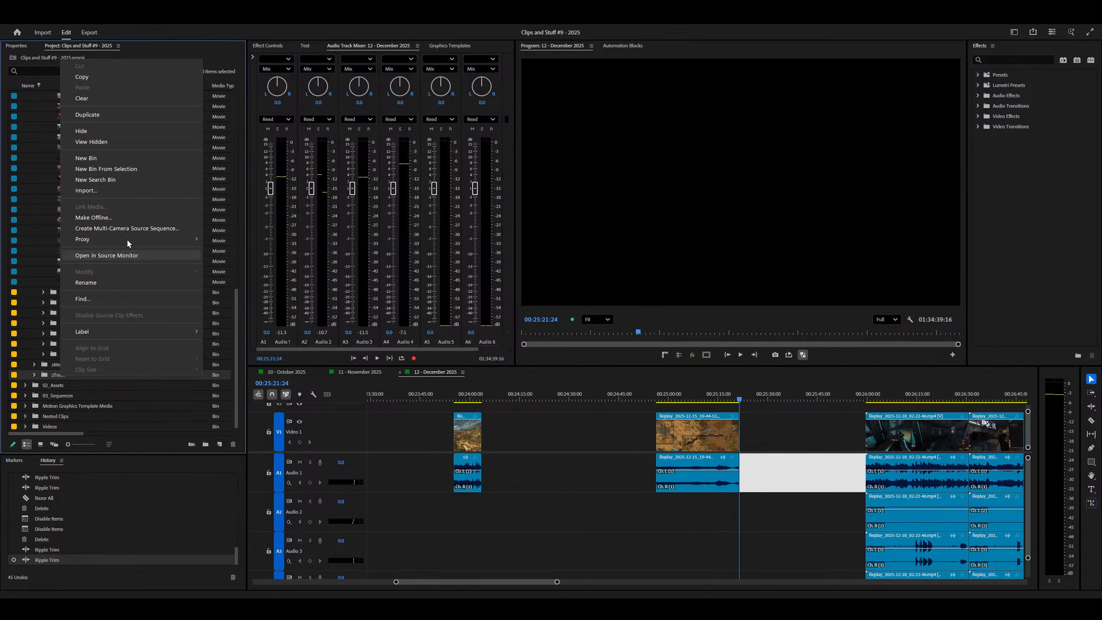
click(56, 374)
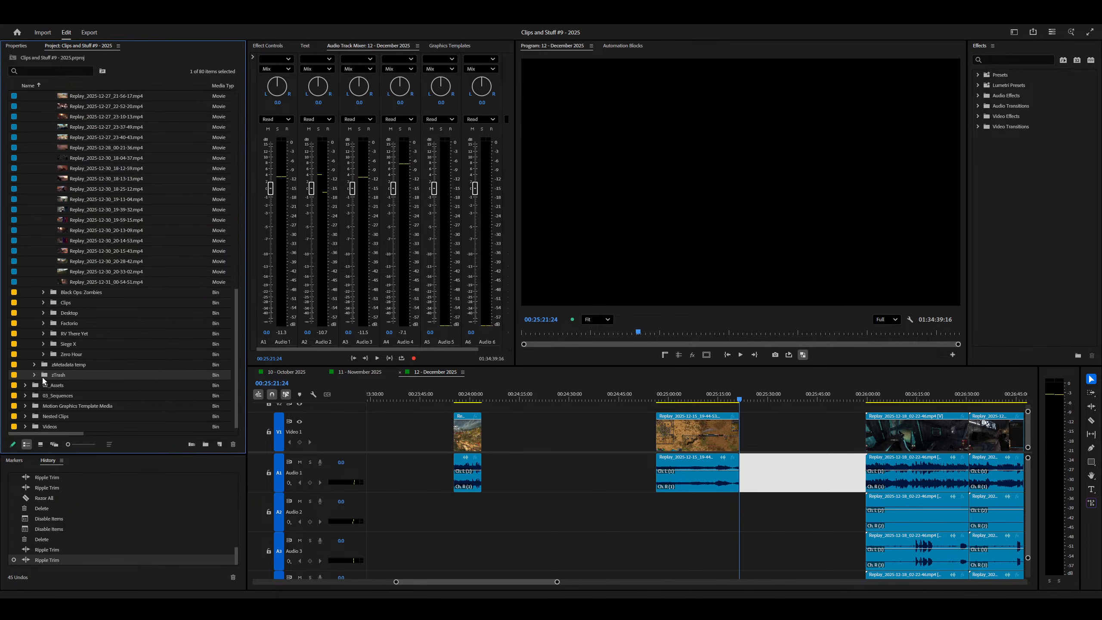
double_click(55, 374)
drag(65, 62, 210, 514)
click(697, 445)
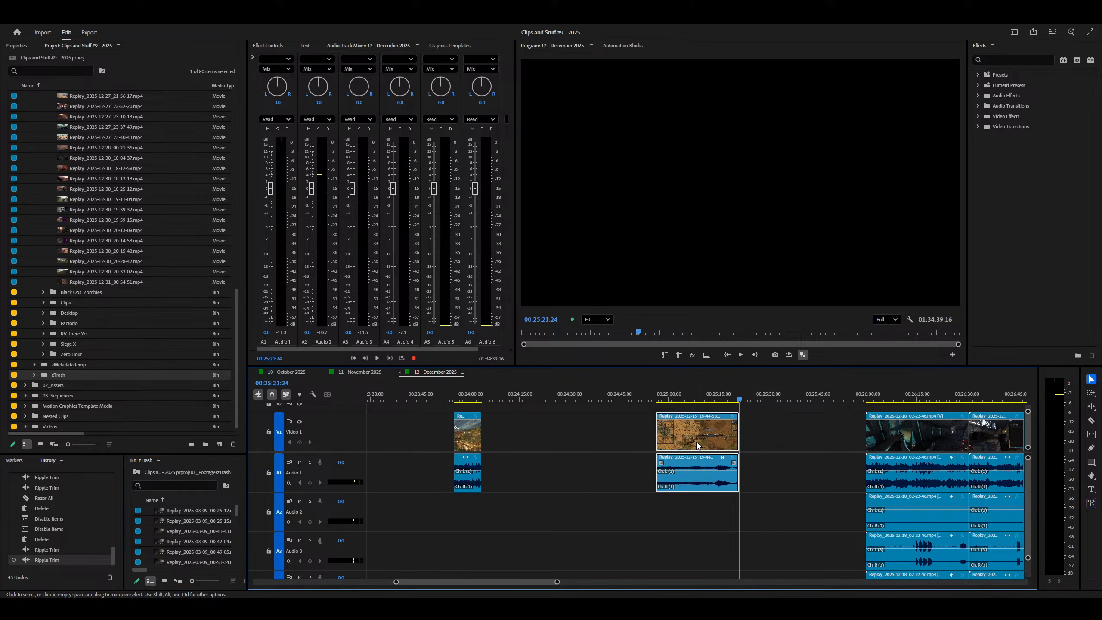
mouse_move(698, 444)
mouse_down()
mouse_move(144, 521)
mouse_move(166, 528)
mouse_up()
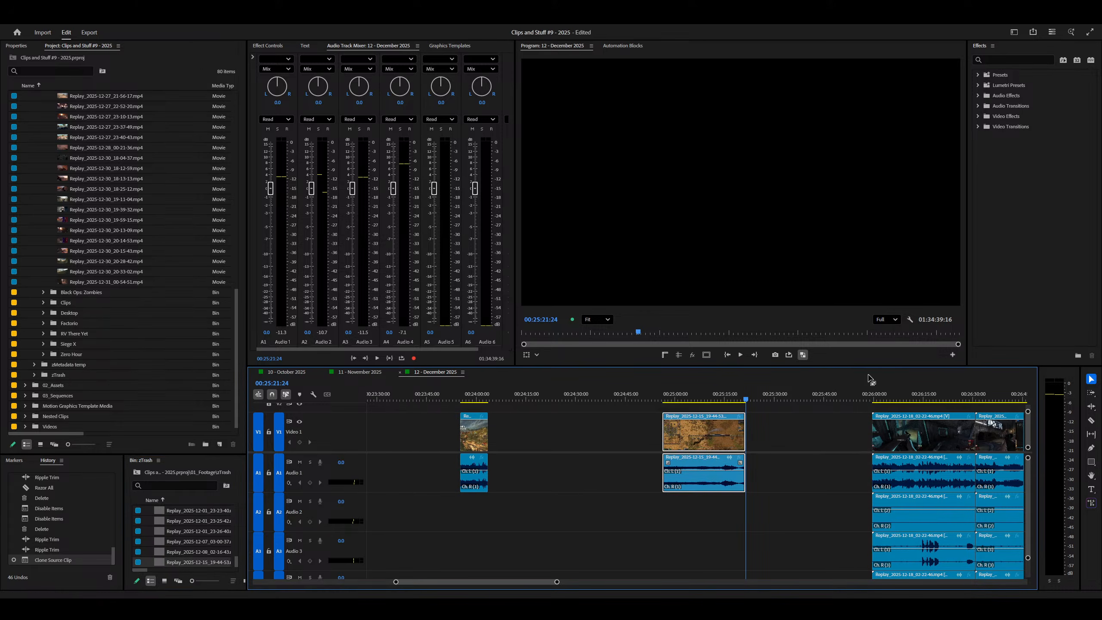
Step: Close the ProRes 422 export folder window and select the clip starting at about 00:25:59
click(872, 397)
scroll(669, 534, down, 4)
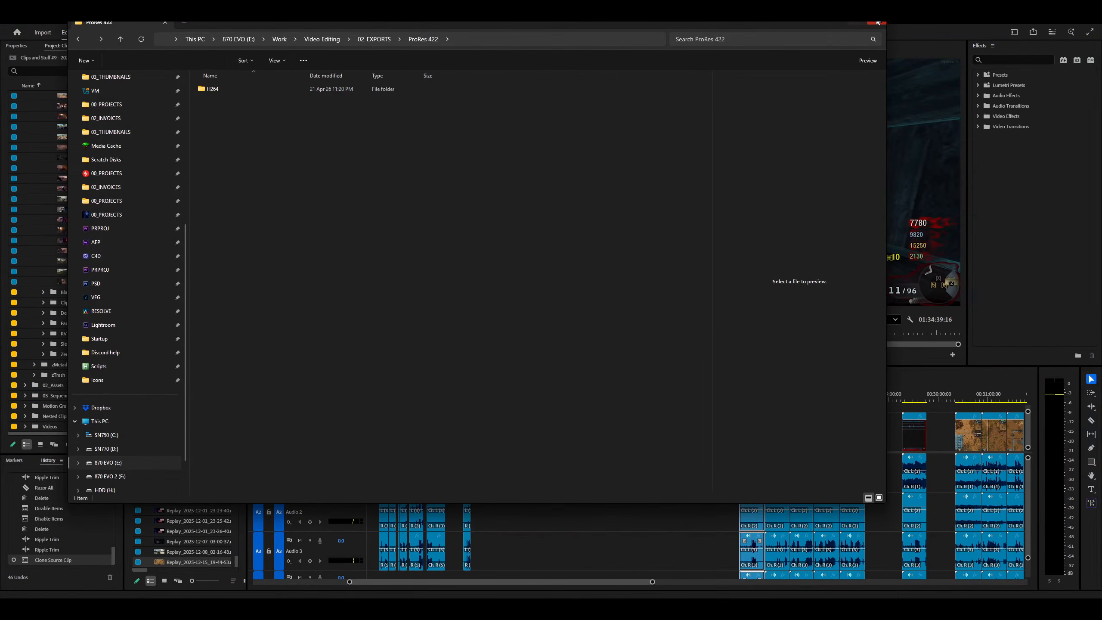
click(877, 21)
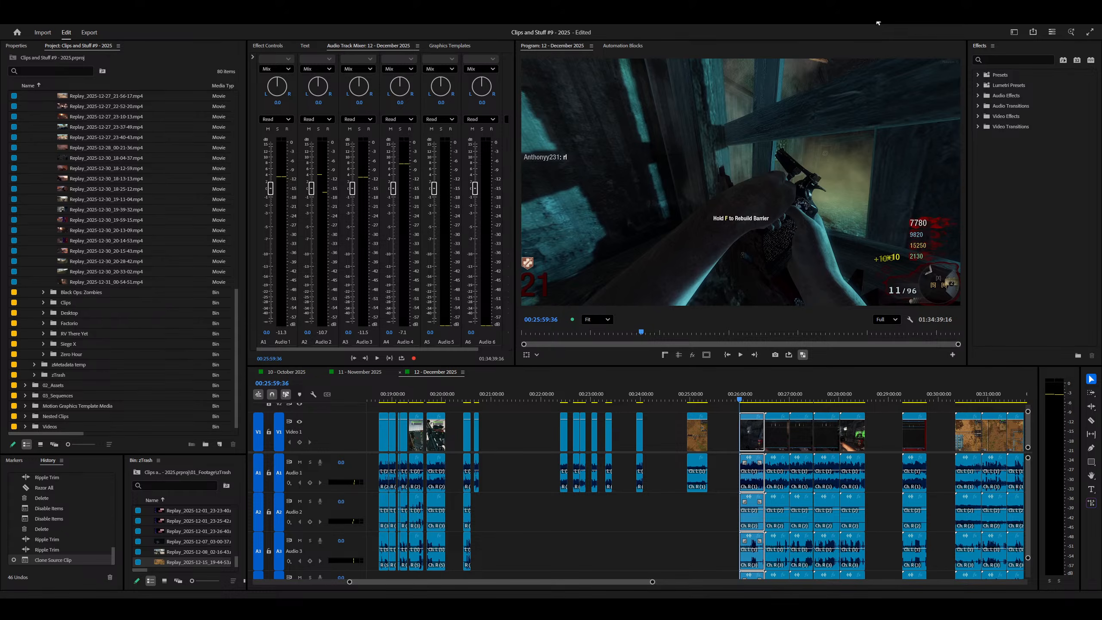
click(728, 500)
key(d)
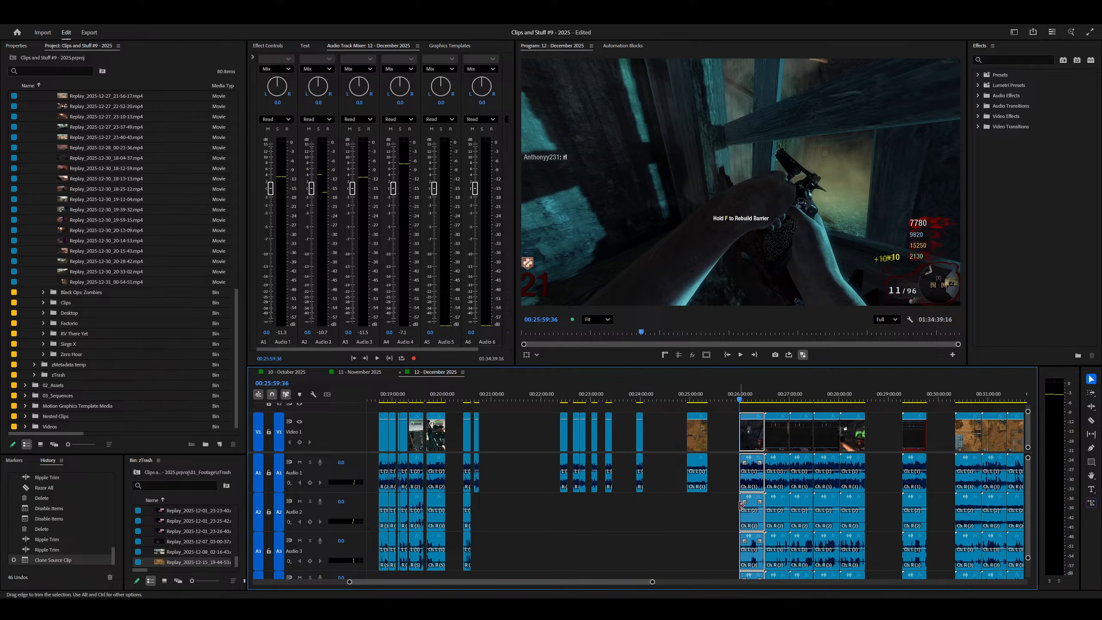
Step: Maximize the timeline and play the opening of Replay_2025-12-18_02-22-46.mp4 up to about 00:26:03
key(=)
key(space)
key(=)
key(=)
key(=)
key(=)
key(=)
key(=)
key(-)
key(-)
key(grave)
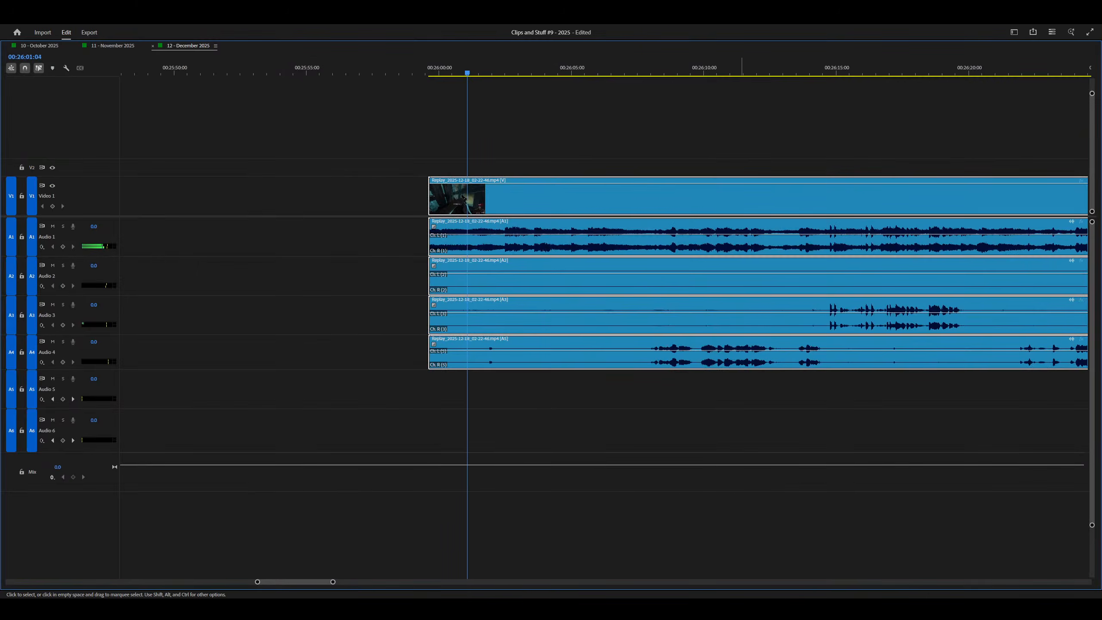
key(-)
key(-)
key(=)
key(=)
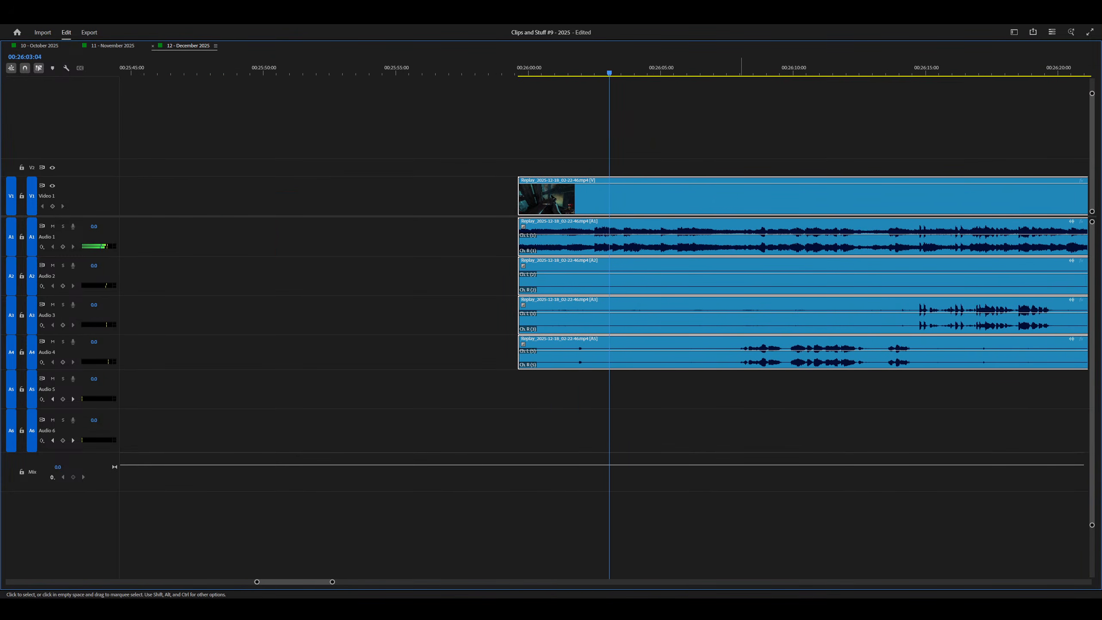
Step: Listen to the Audio 4 passage from about 00:26:08 and the Audio 3 passage from about 00:26:14
click(749, 68)
key(space)
key(-)
key(=)
key(=)
key(=)
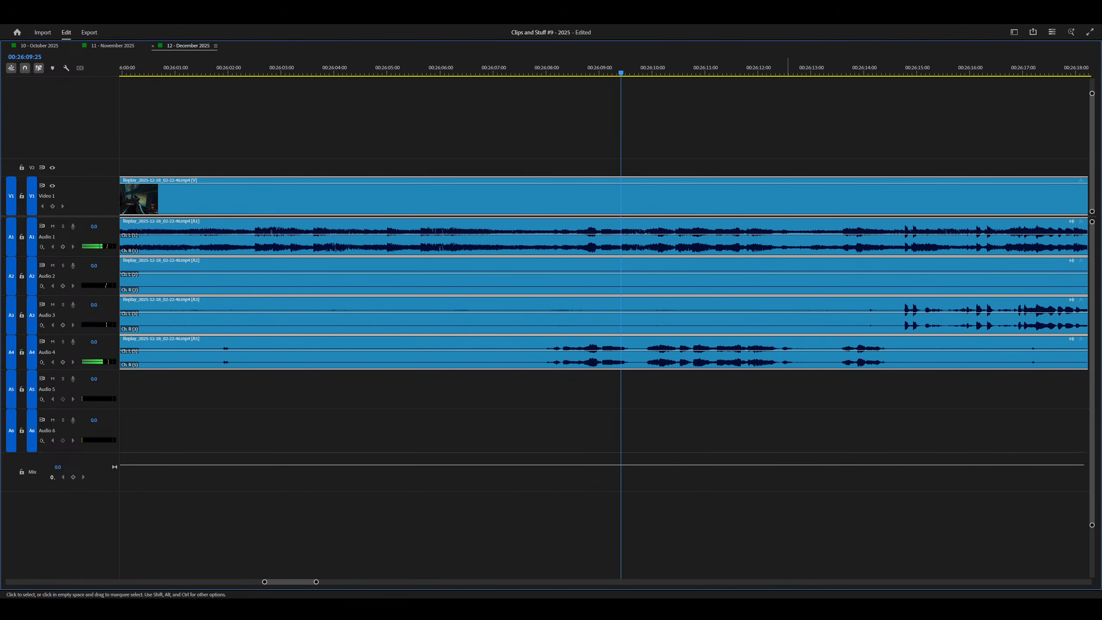
key(-)
key(-)
click(845, 68)
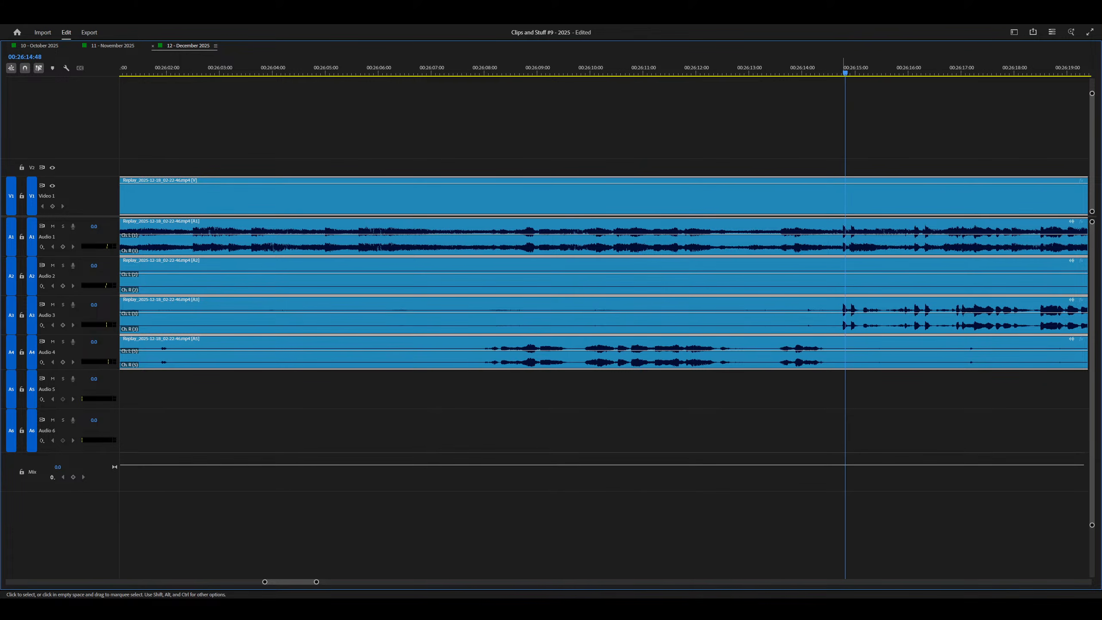
key(space)
key(=)
key(=)
key(-)
key(-)
key(-)
key(-)
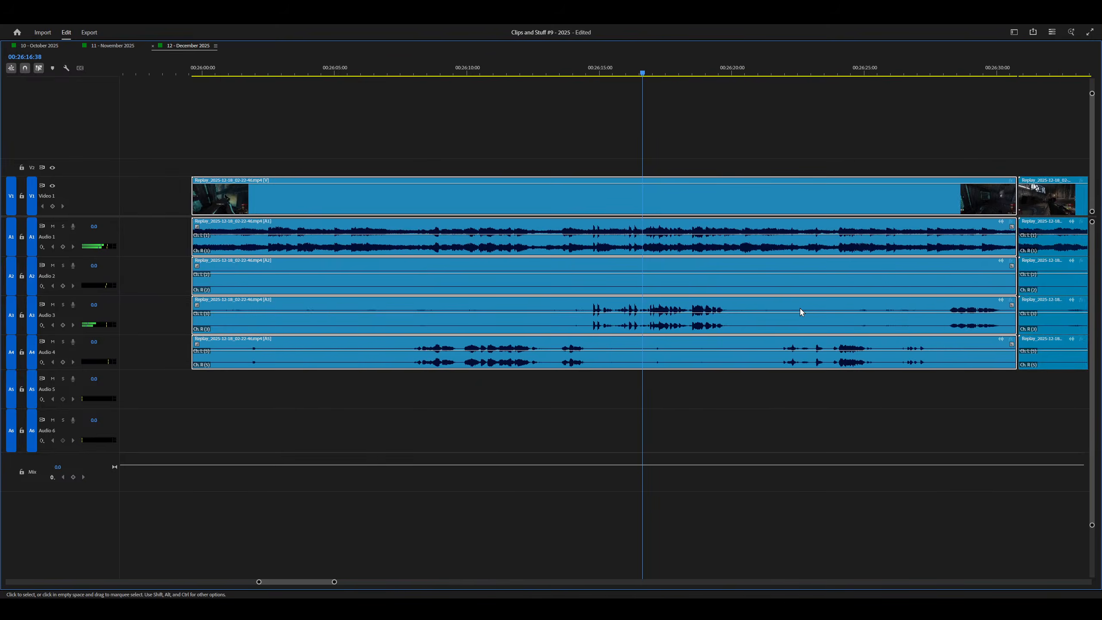
key(minus)
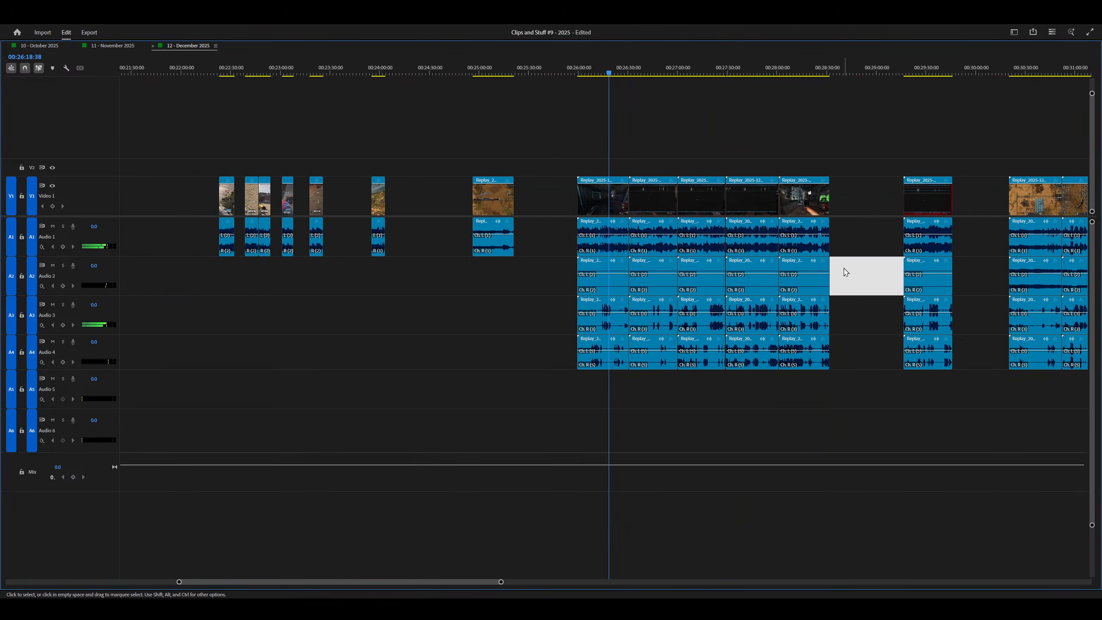
Step: Delete the Audio 2 items of the five adjoining clips from about 00:26:00 and of the separate clip near 00:29:30
click(555, 311)
drag(544, 274, 808, 279)
shift+click(914, 269)
key(minus)
key(Delete)
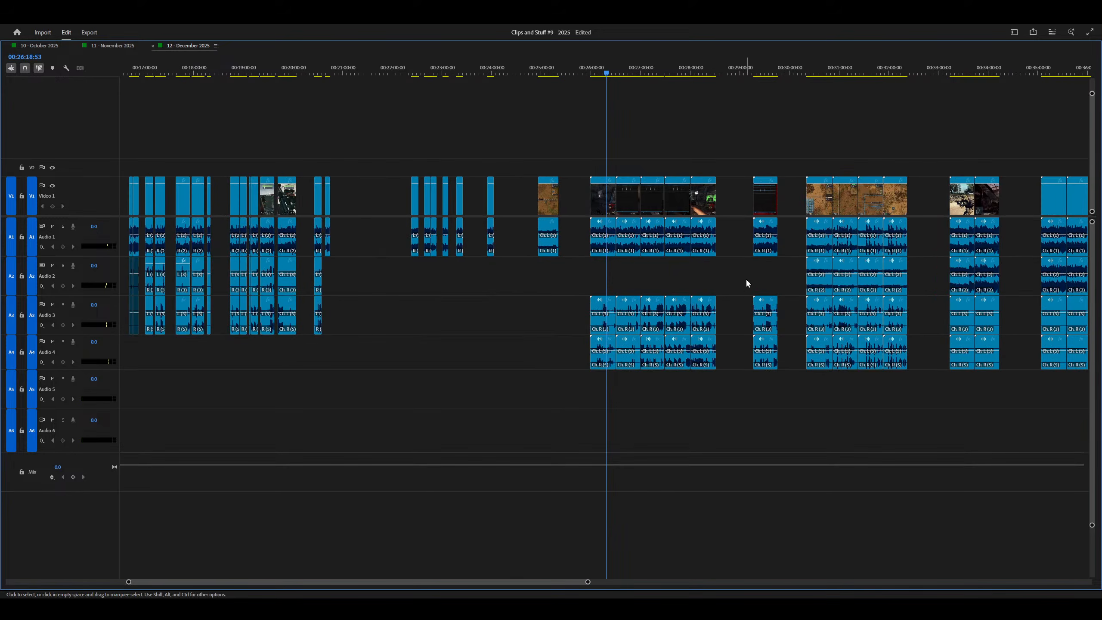
Step: Move the five adjoining clips' Audio 3 and Audio 4 items up one track, disable them, and restore the normal workspace
drag(737, 285, 679, 356)
key(equal)
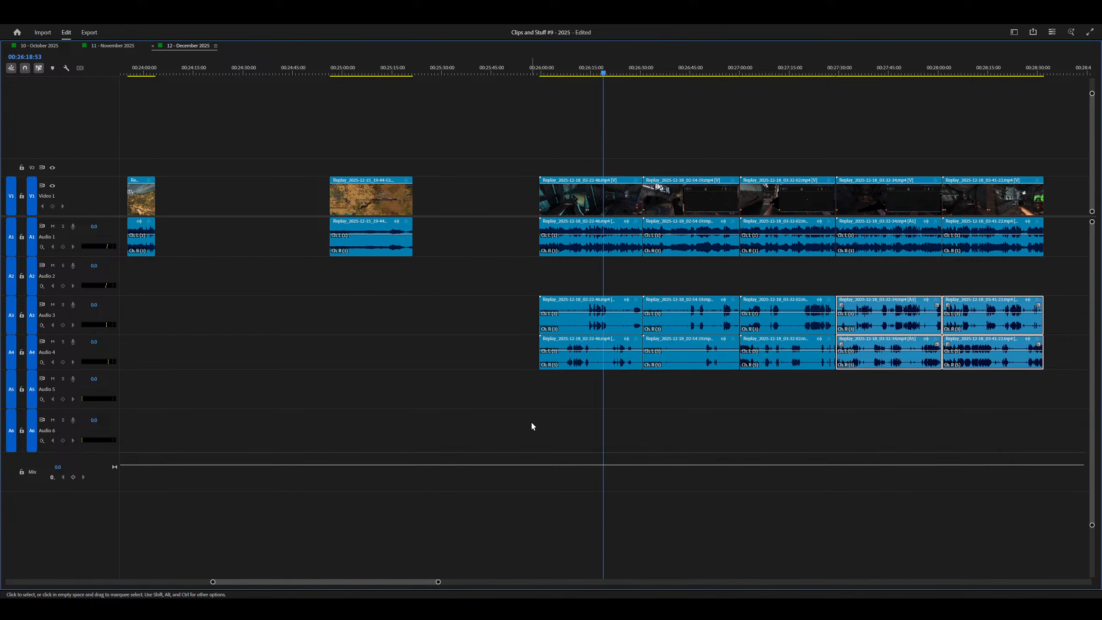
drag(532, 421, 969, 278)
key(grave)
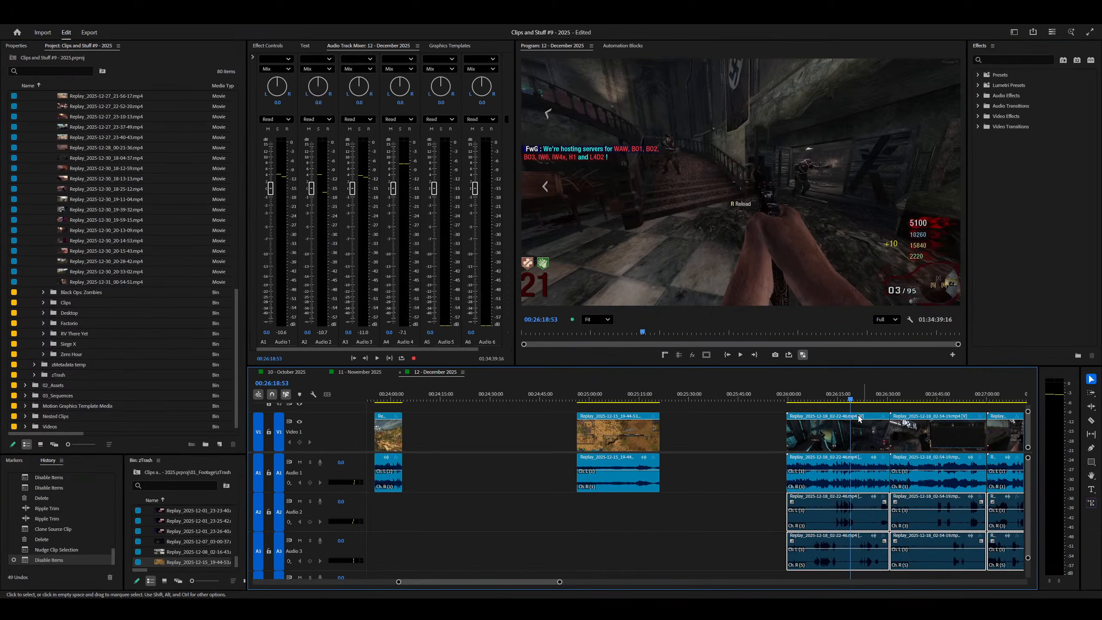
Step: Spread the five adjoining zombies clips from about 00:26:00 apart along the timeline with gaps between them
click(789, 403)
key(minus)
key(equal)
key(minus)
scroll(763, 504, down, 3)
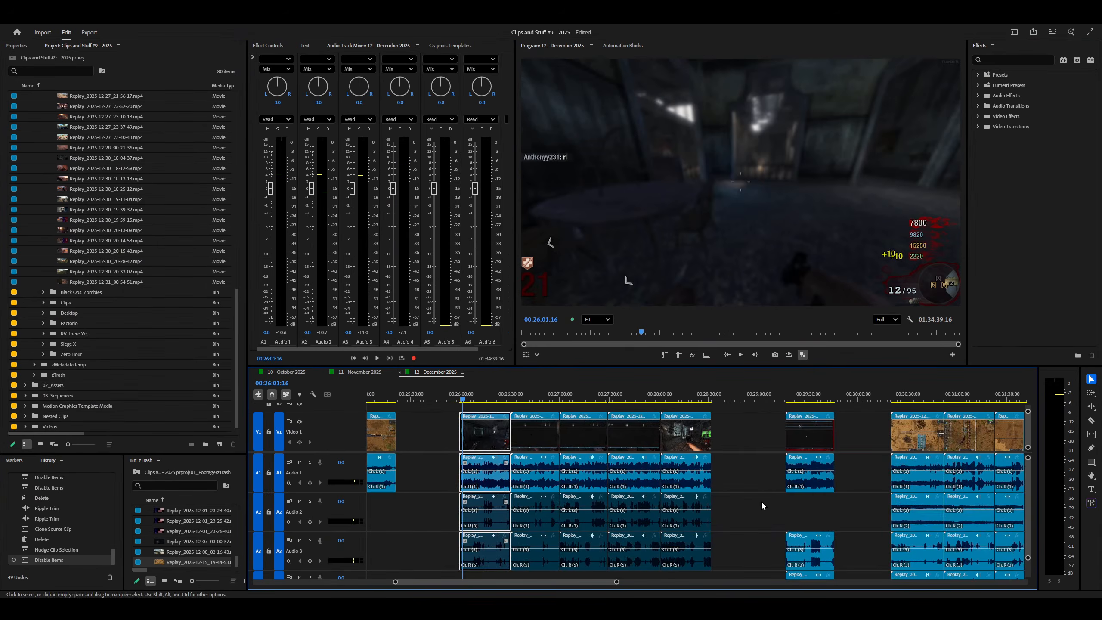
key(equal)
key(minus)
scroll(791, 464, down, 3)
drag(447, 426, 823, 428)
click(675, 429)
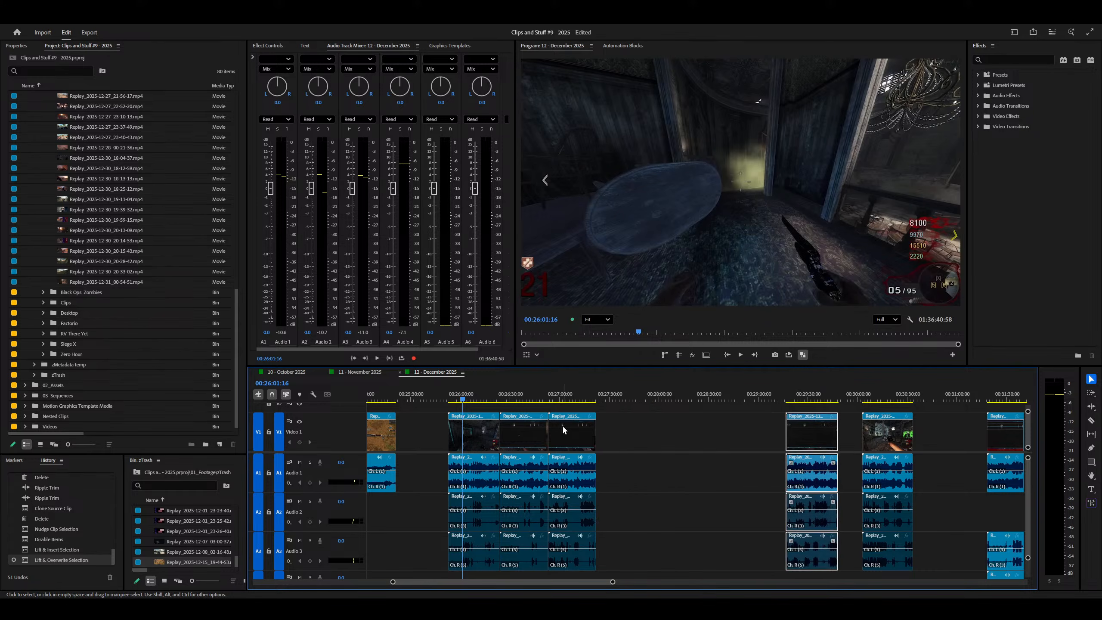
drag(563, 429, 744, 428)
drag(516, 430, 654, 430)
Step: Ripple-trim the spacing between the spread zombies clips and select the first one at its start at 00:25:52
click(541, 395)
key(w)
click(694, 396)
drag(443, 387, 419, 388)
key(Down)
click(485, 419)
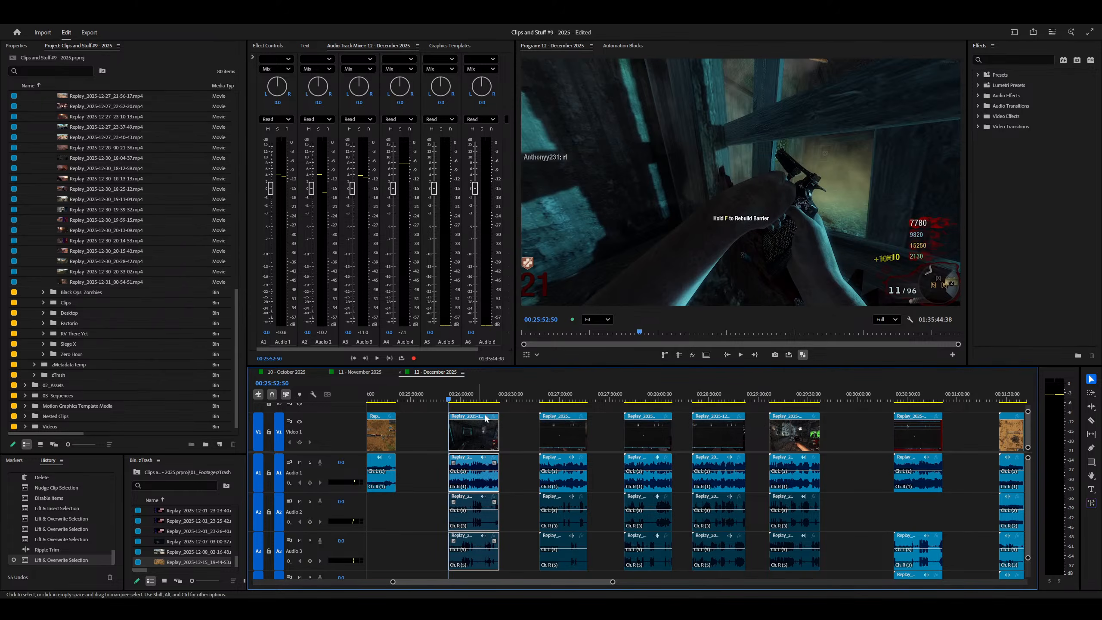
Step: Play through the zombies clip at 00:25:52 and ripple-trim about 5 seconds off its start
key(equal)
key(equal)
key(space)
key(equal)
key(equal)
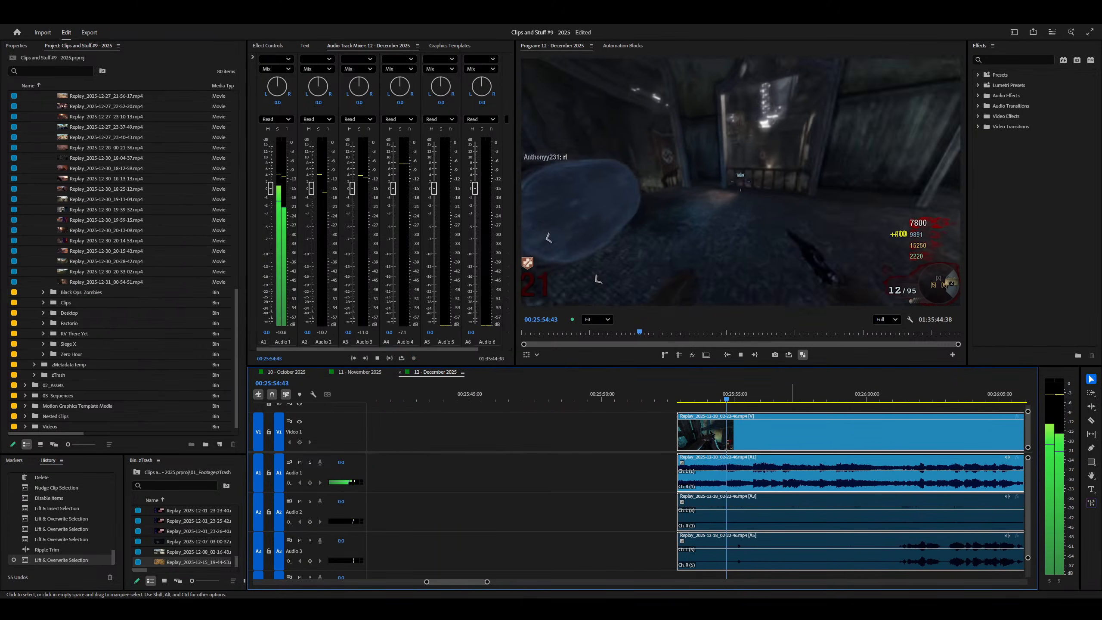
key(minus)
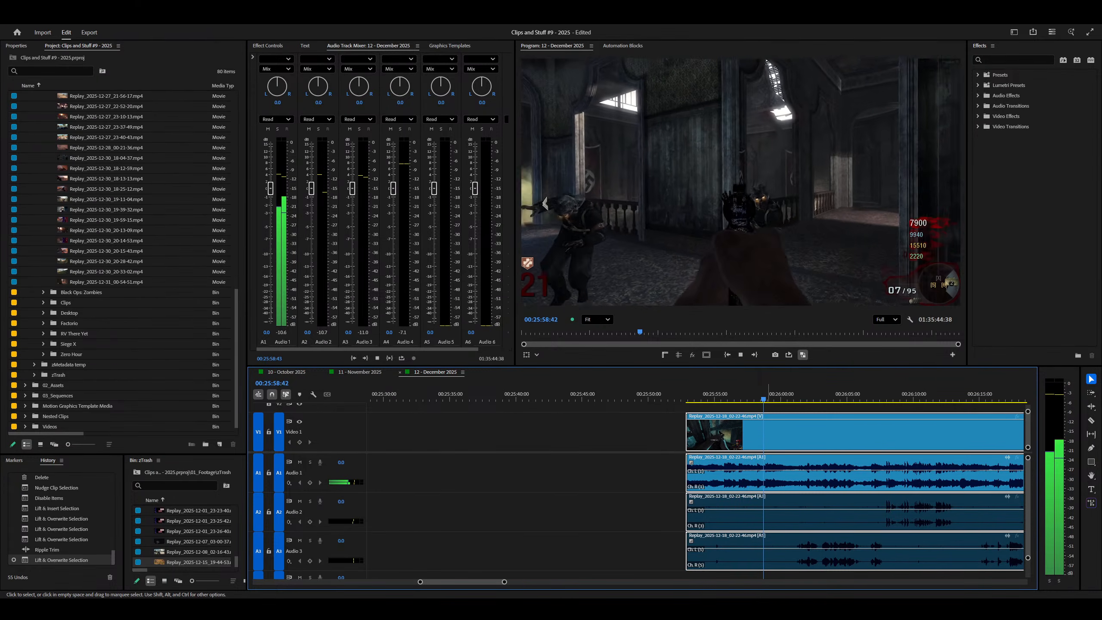
key(equal)
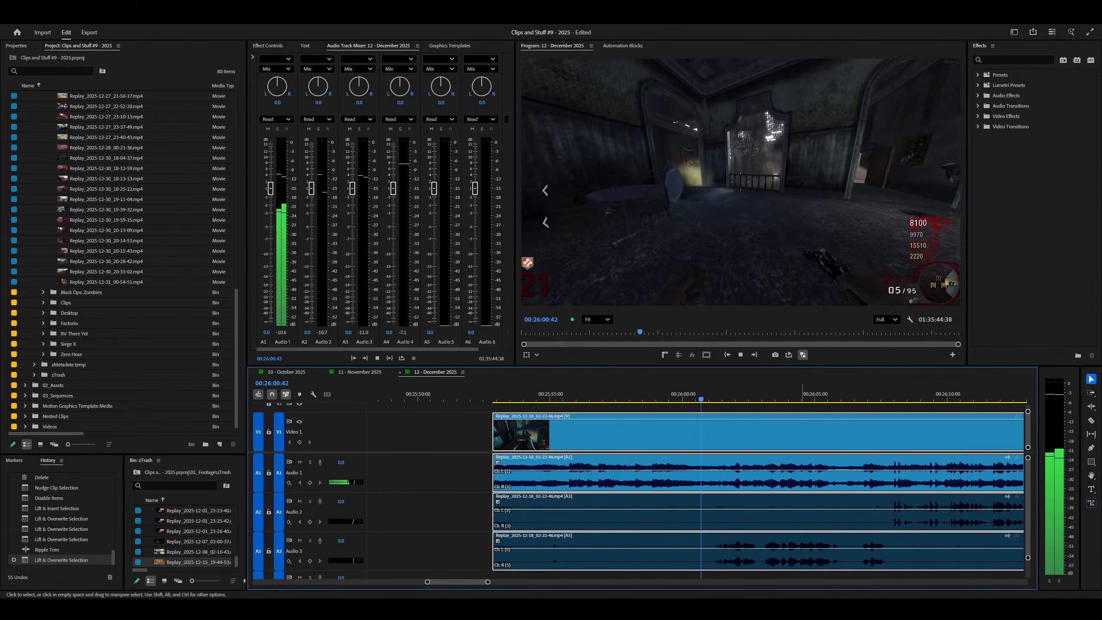
key(minus)
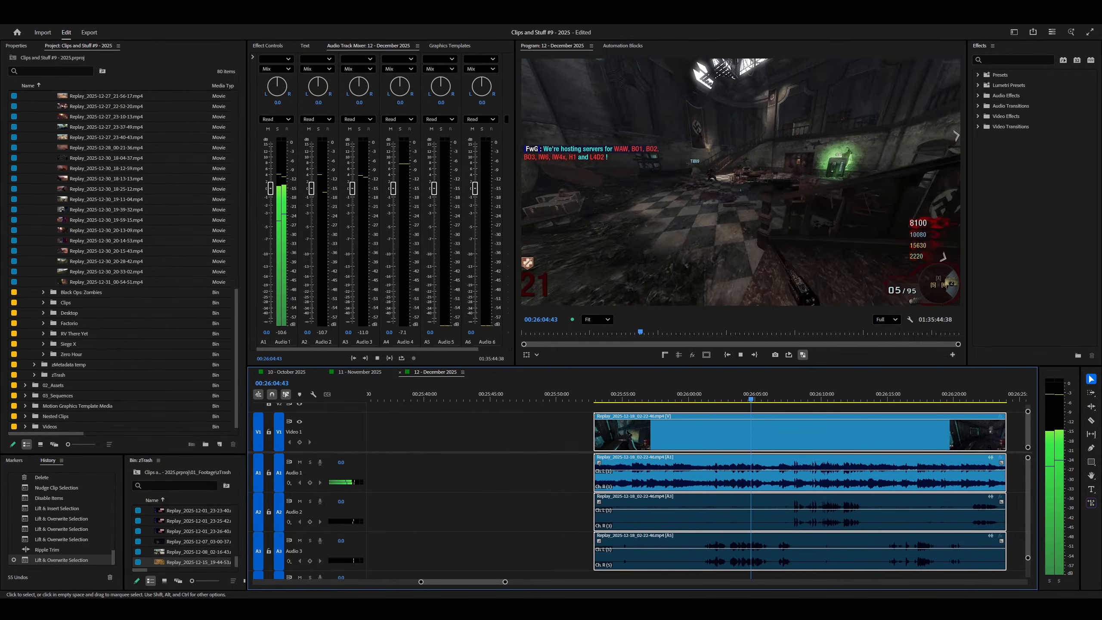
key(minus)
key(space)
key(equal)
key(equal)
drag(640, 465, 480, 463)
key(q)
Step: Play the new opening of the clip at 00:25:52 and ripple-trim about one more second off its start
key(space)
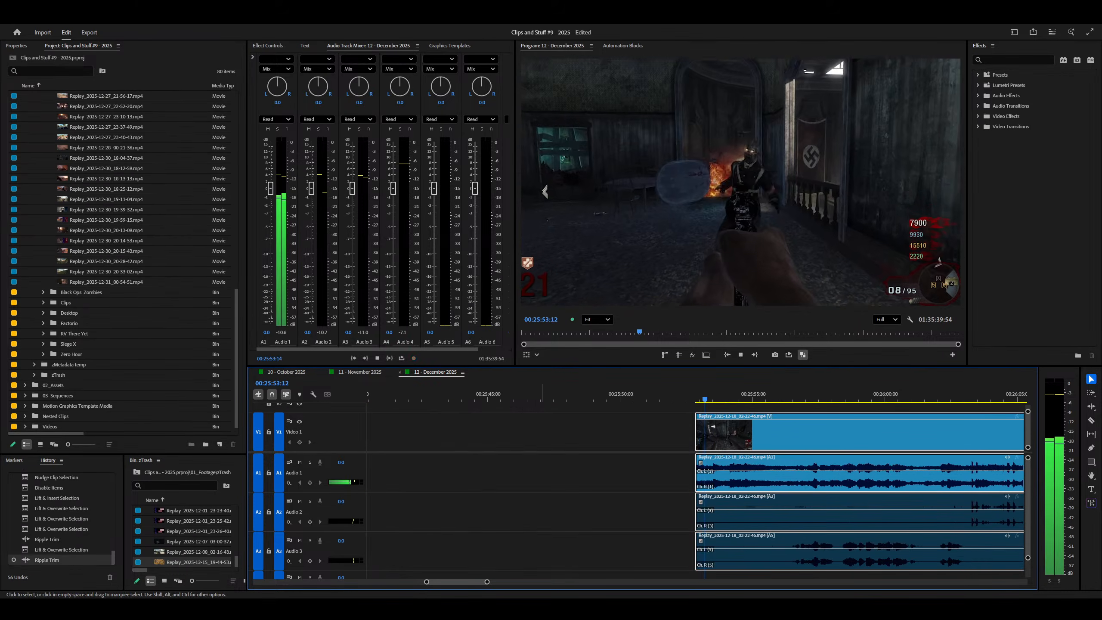
key(equal)
key(equal)
key(space)
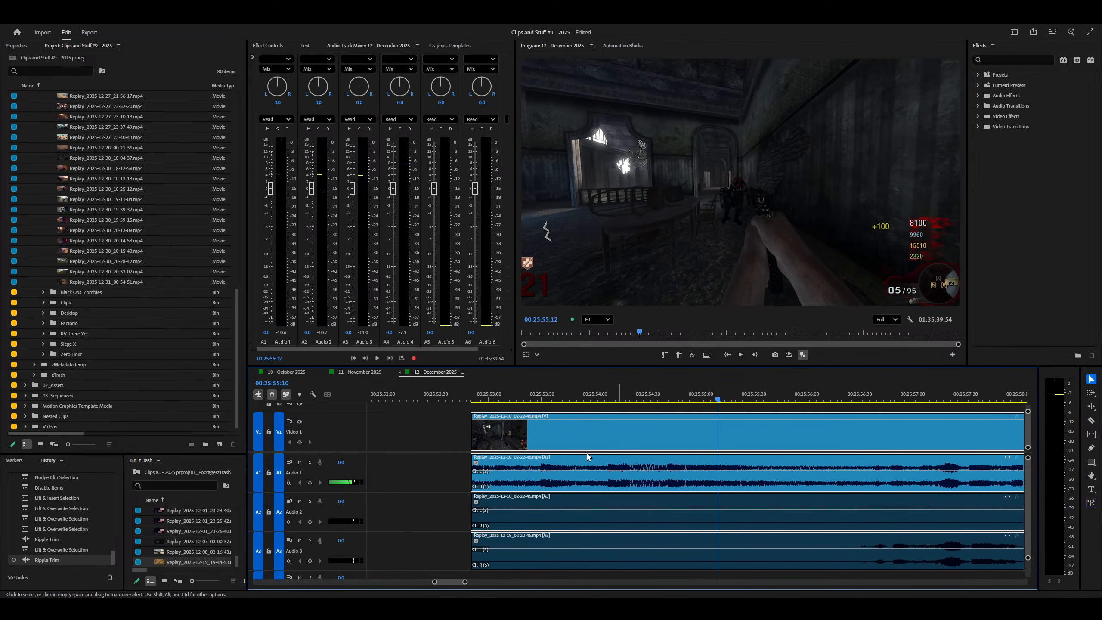
right_click(583, 457)
key(q)
Step: Play on through the clip, split it on all tracks at about 00:26:09, and delete the part after the cut, leaving a gap
key(space)
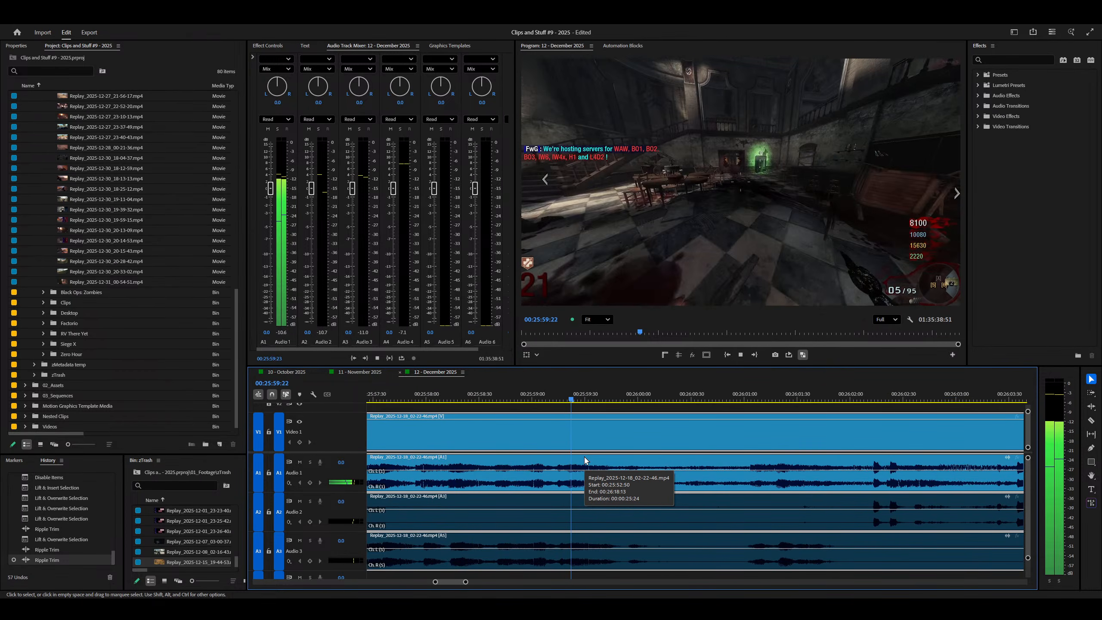
key(minus)
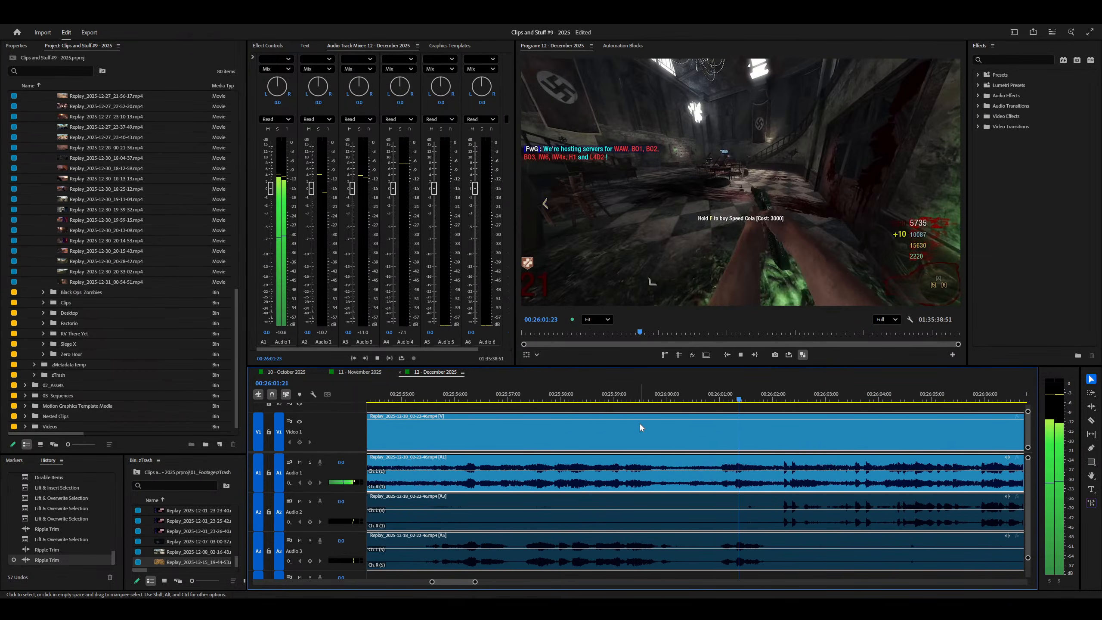
key(minus)
key(equal)
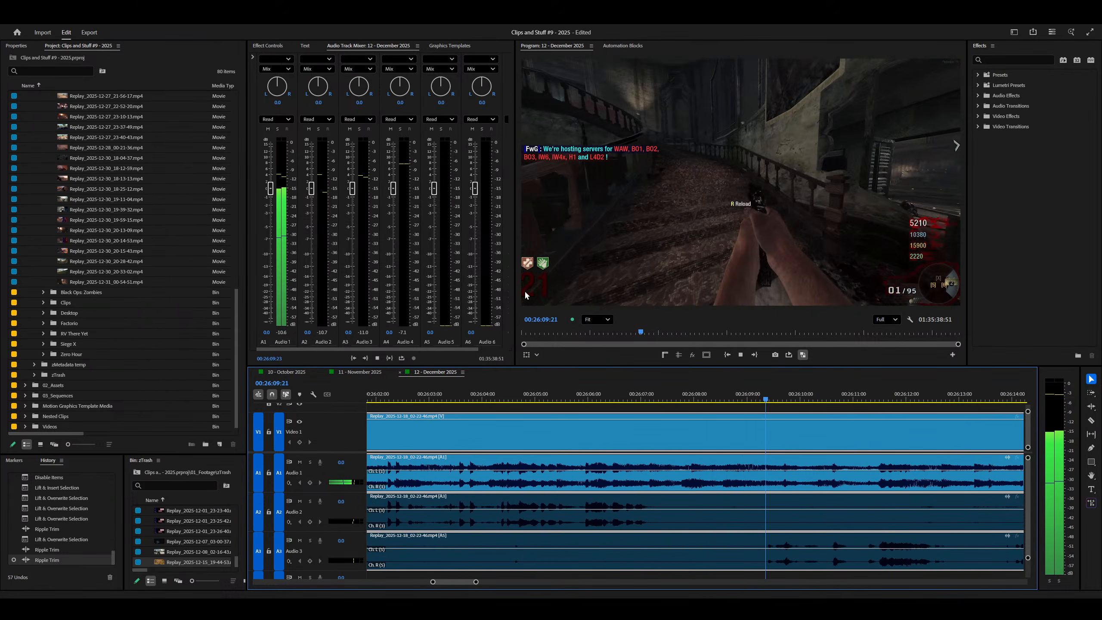
key(ctrl+shift+k)
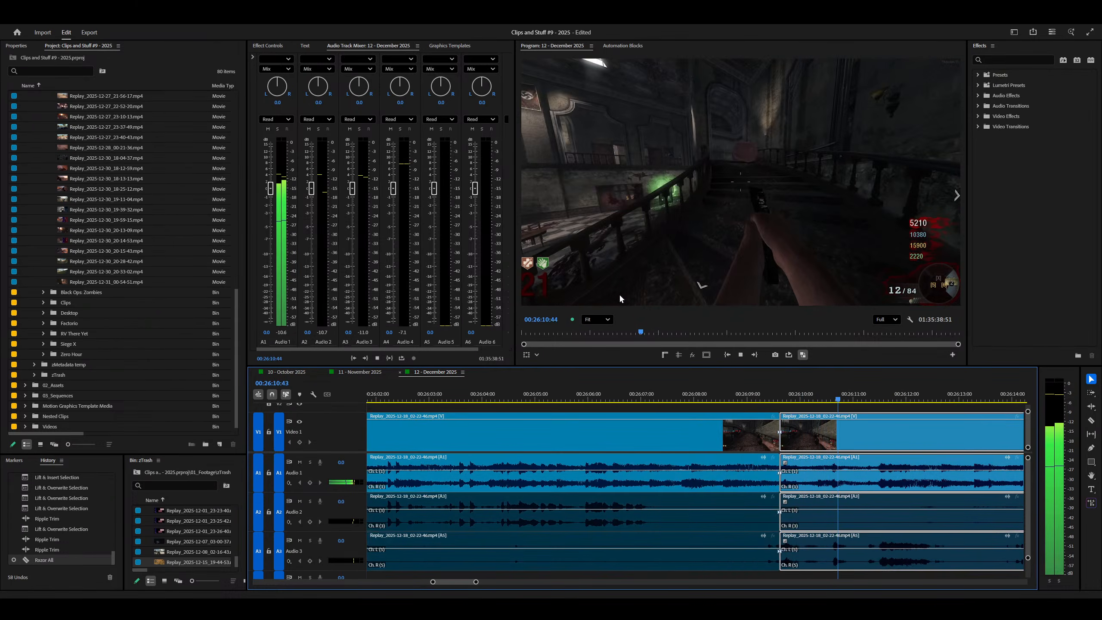
key(minus)
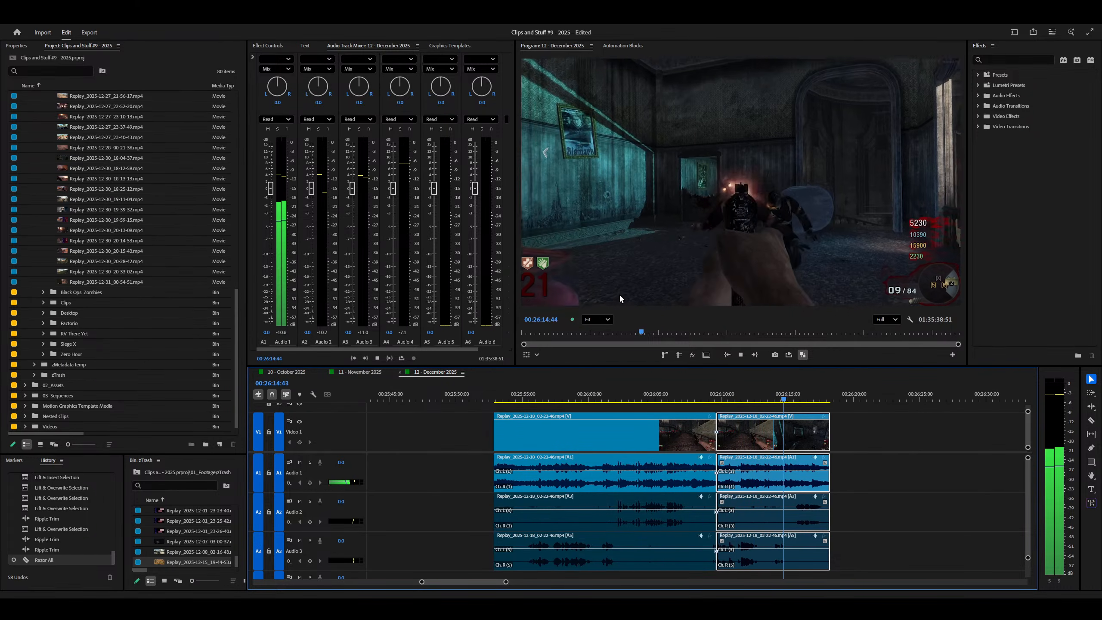
key(minus)
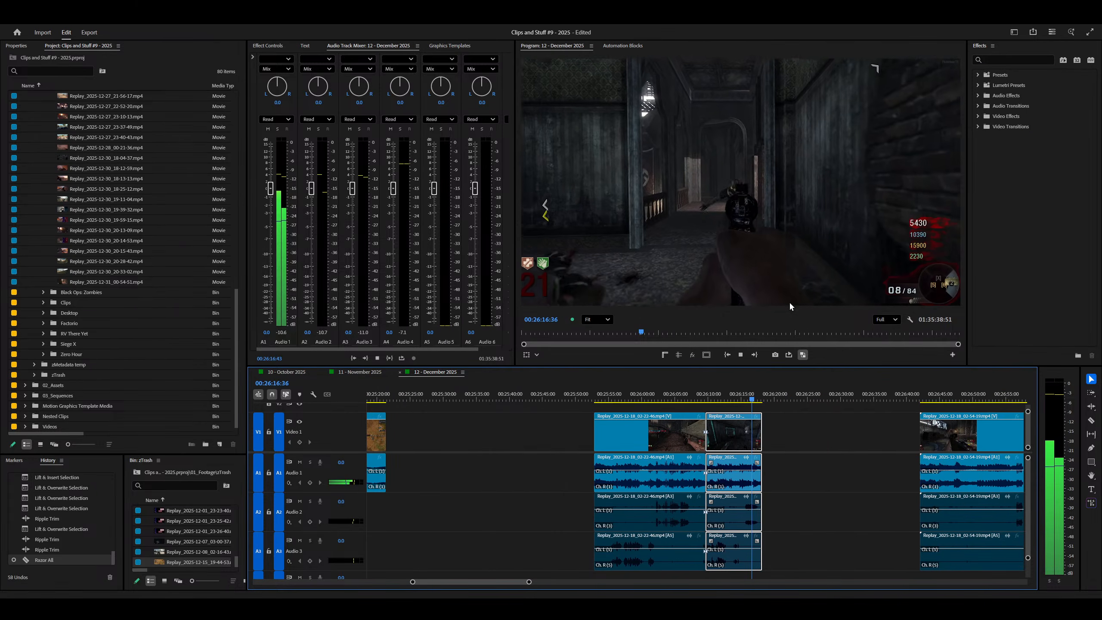
key(Delete)
Step: Select and play the second zombies clip at 00:26:42 and ripple-trim about 8 seconds off its start
click(922, 396)
click(934, 422)
key(space)
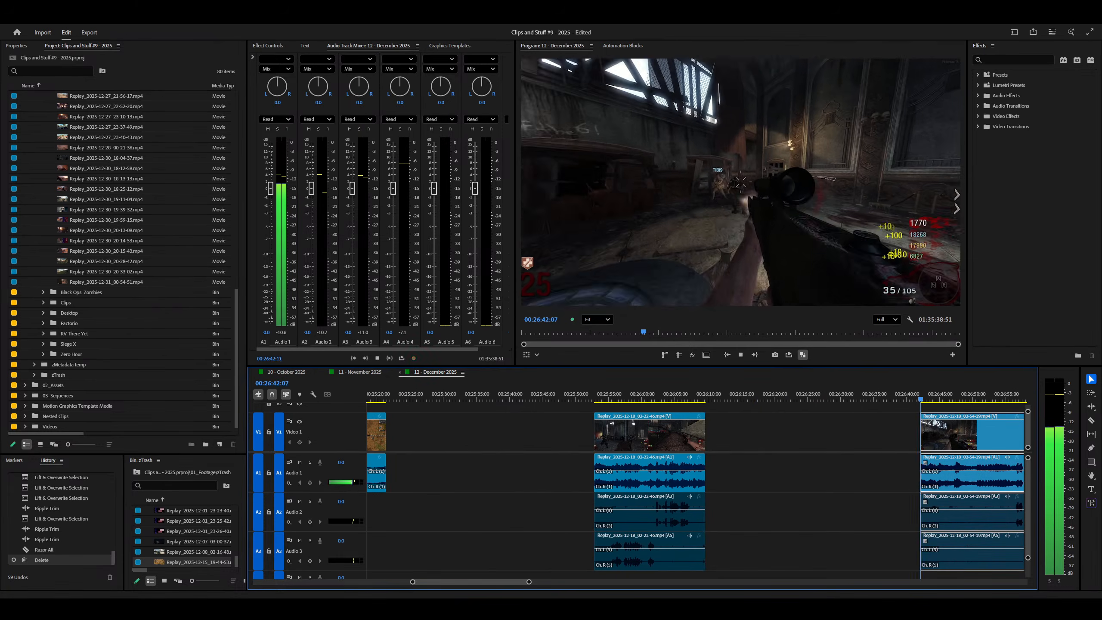
key(minus)
key(minus)
key(equal)
key(equal)
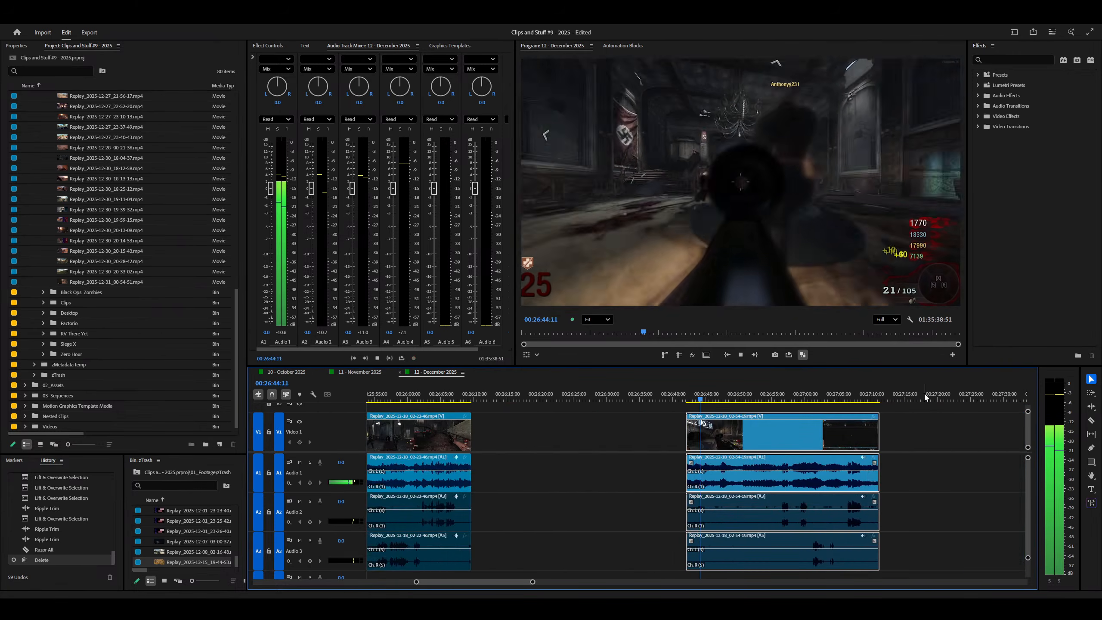
scroll(863, 414, right, 10)
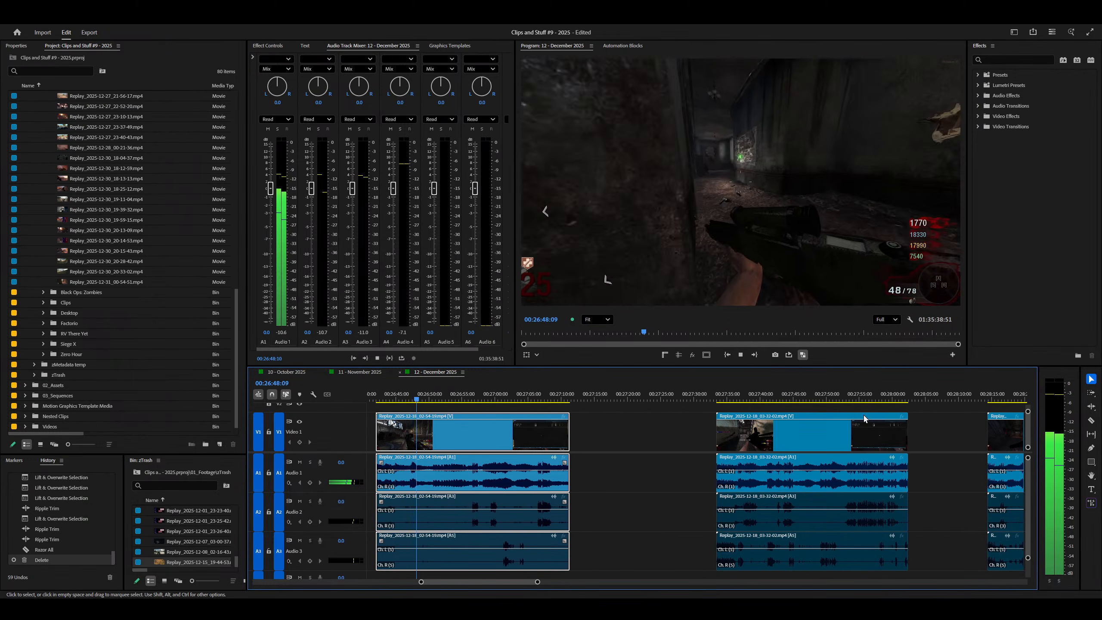
key(minus)
key(equal)
key(equal)
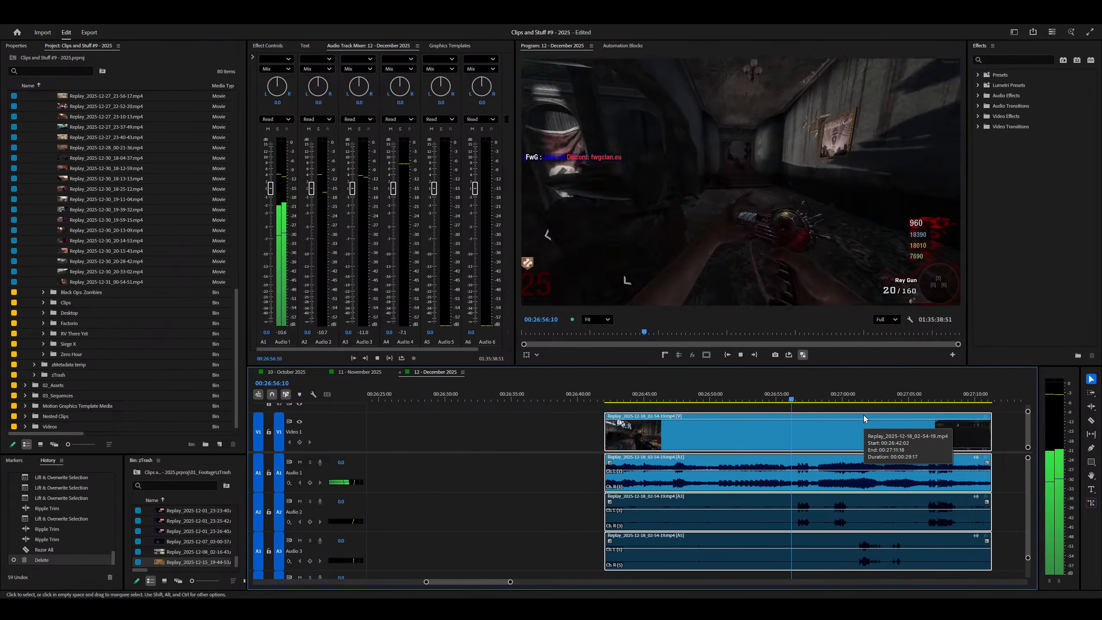
key(equal)
key(space)
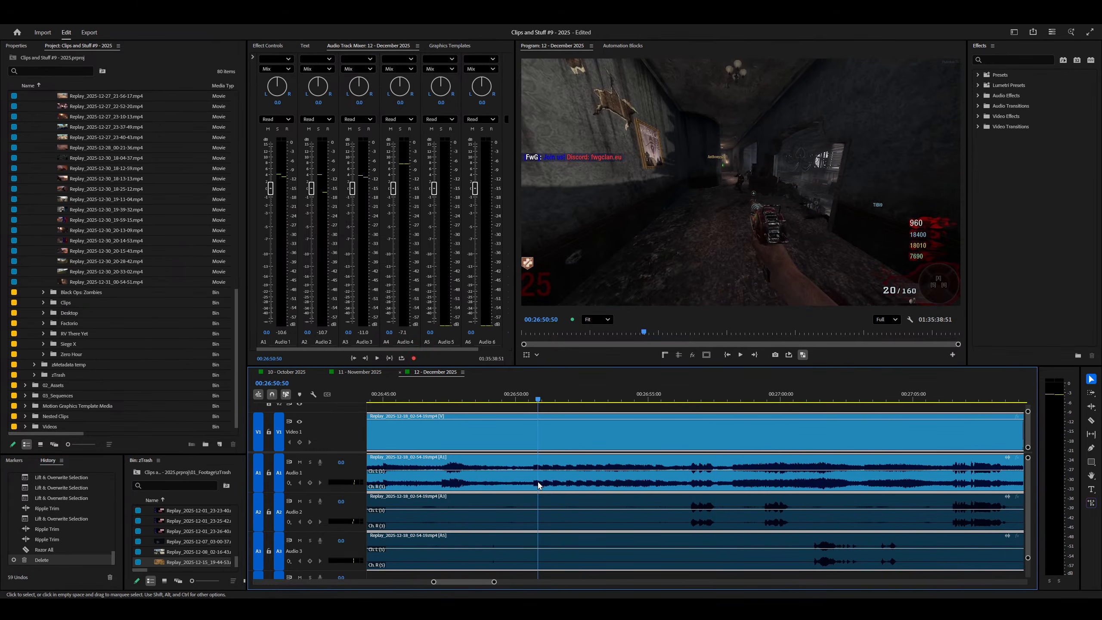
key(q)
Step: Play through the rest of the second zombies clip and ripple-trim its end to 00:26:49:32
key(space)
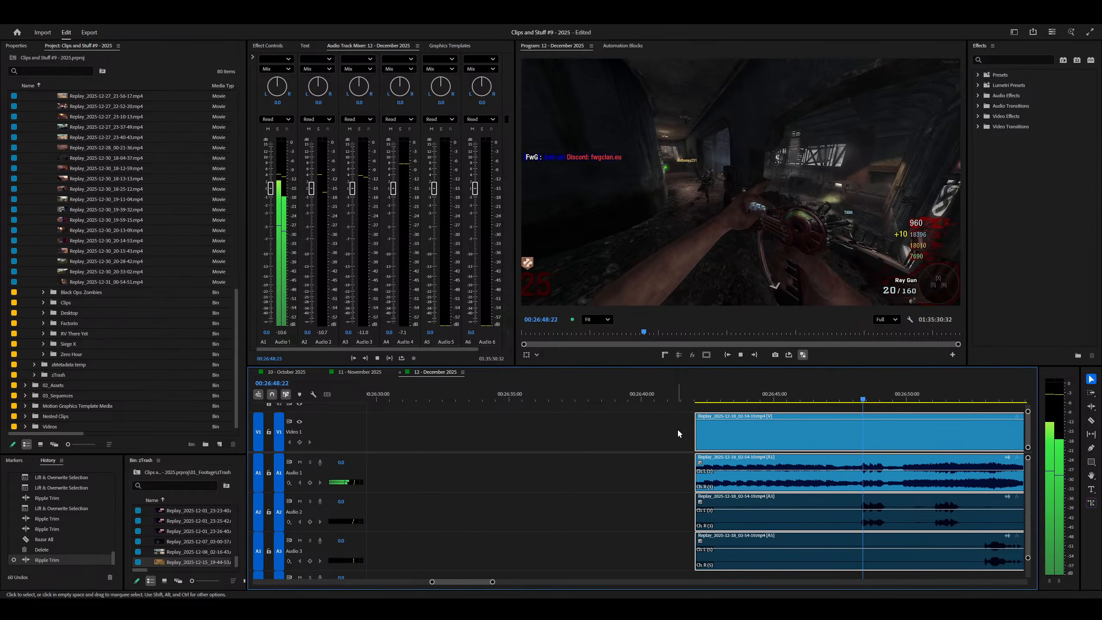
key(minus)
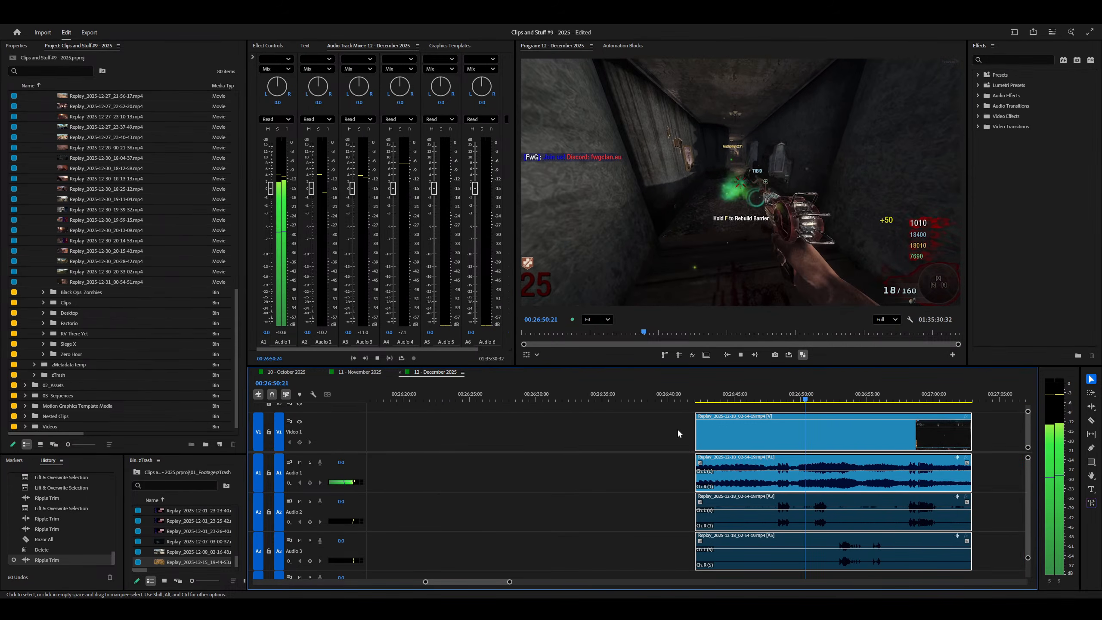
key(equal)
key(equal)
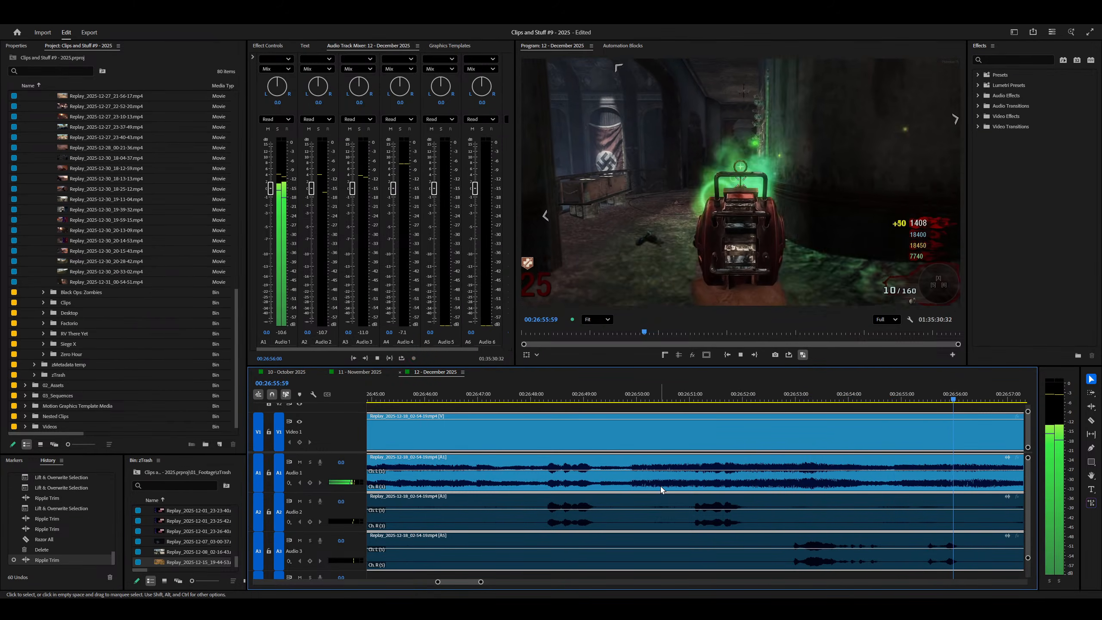
key(minus)
key(minus)
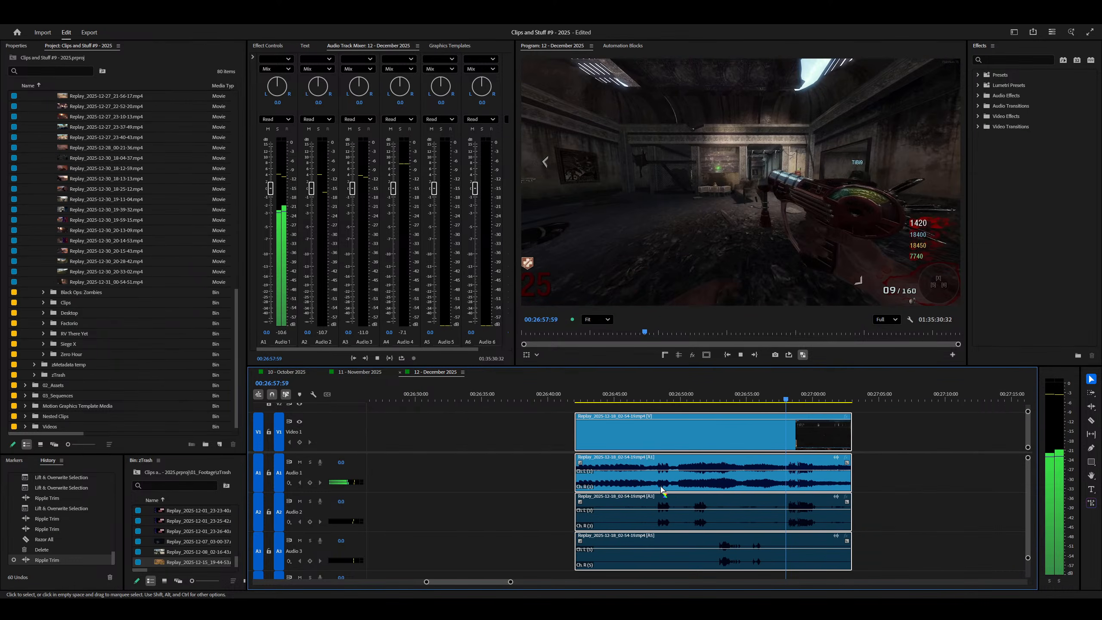
key(minus)
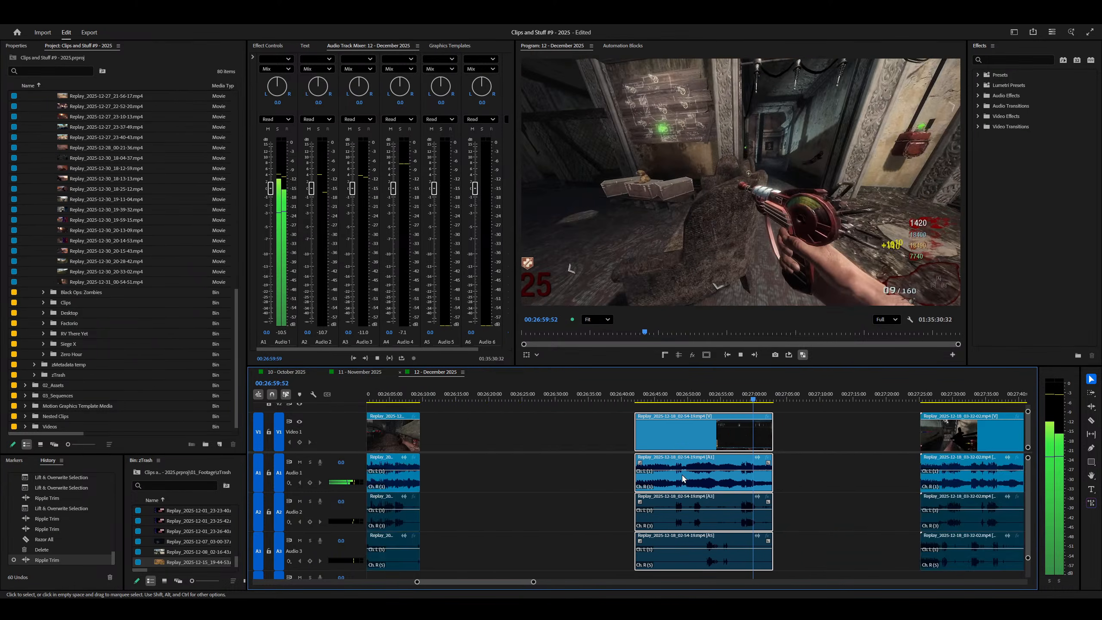
key(equal)
key(space)
drag(621, 467, 670, 459)
key(equal)
key(equal)
key(equal)
key(minus)
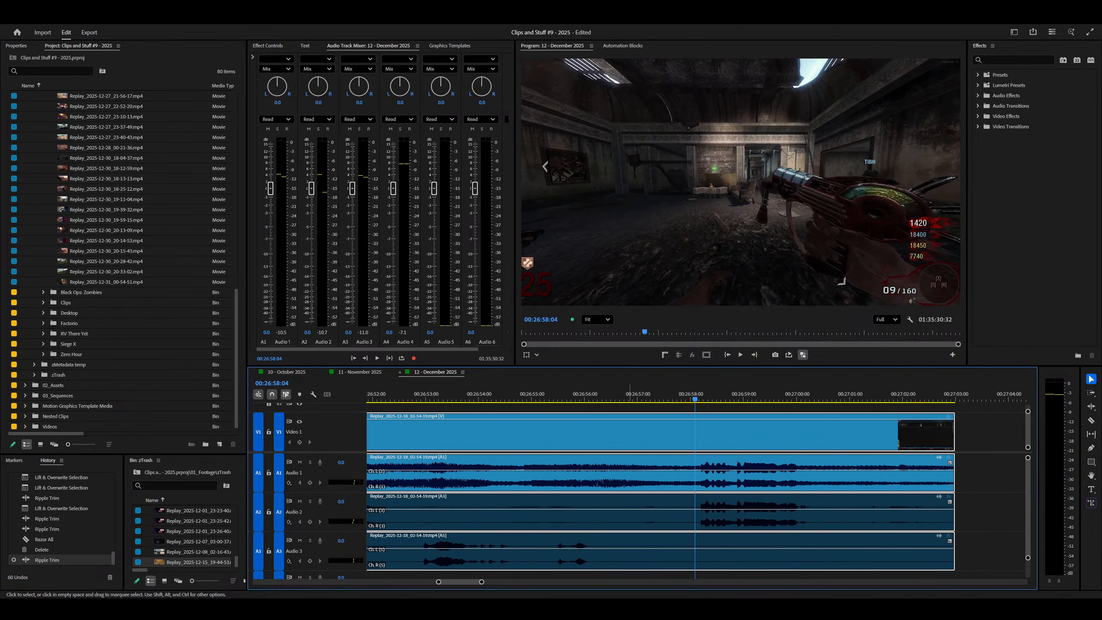
key(minus)
key(space)
key(equal)
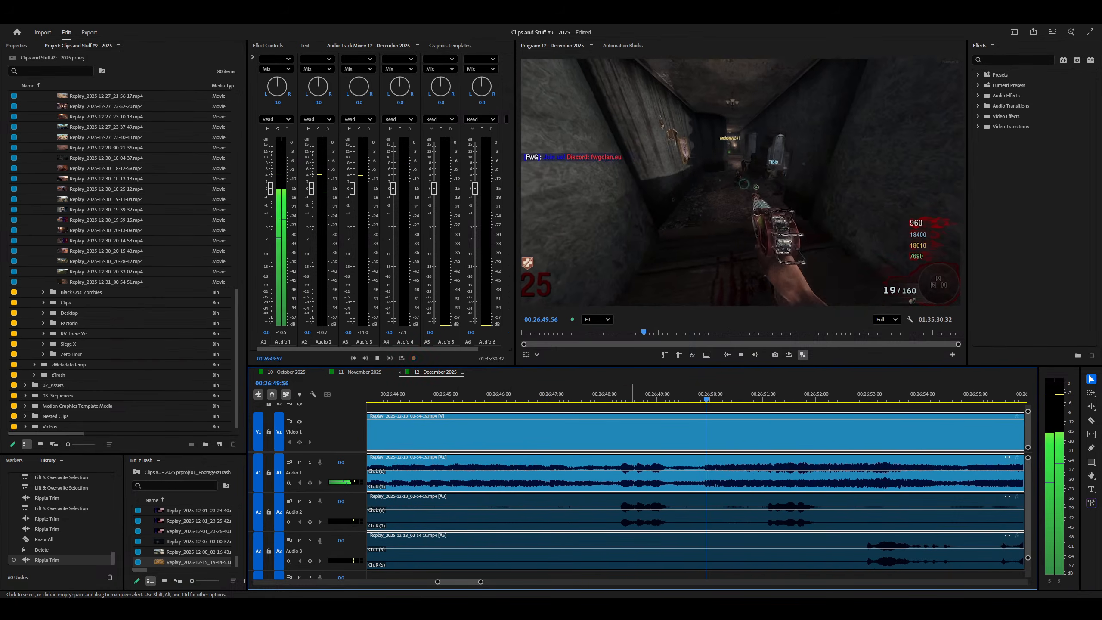
click(683, 397)
key(w)
key(minus)
key(minus)
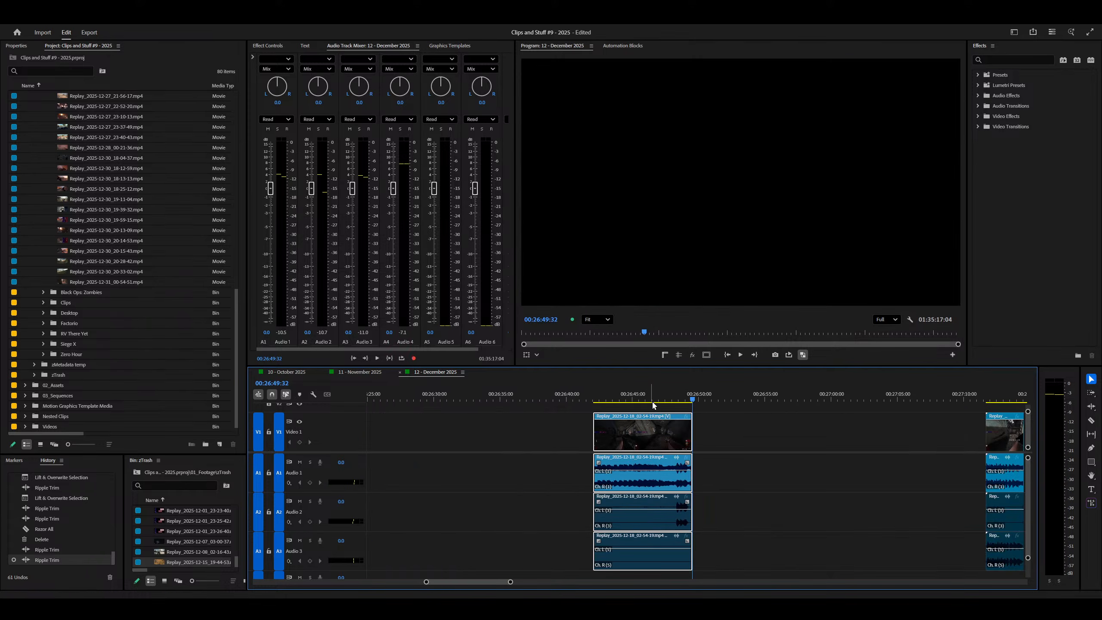
Step: Extend the end of the second zombies clip back out to about 00:26:54 and play the restored section
click(654, 401)
key(space)
key(equal)
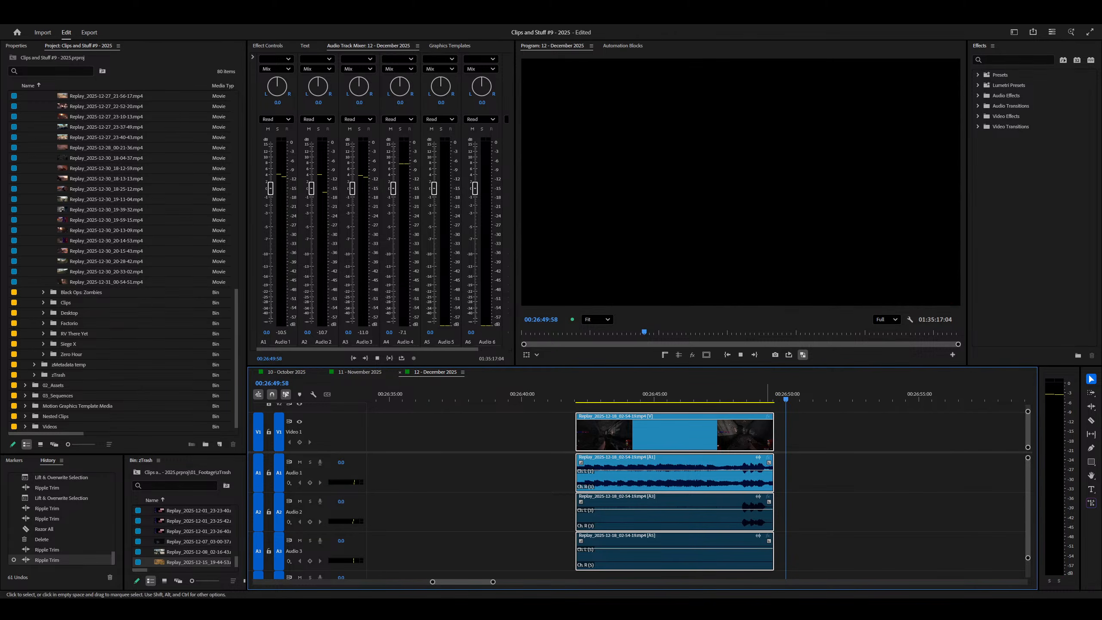
key(space)
drag(780, 442, 903, 442)
key(equal)
key(space)
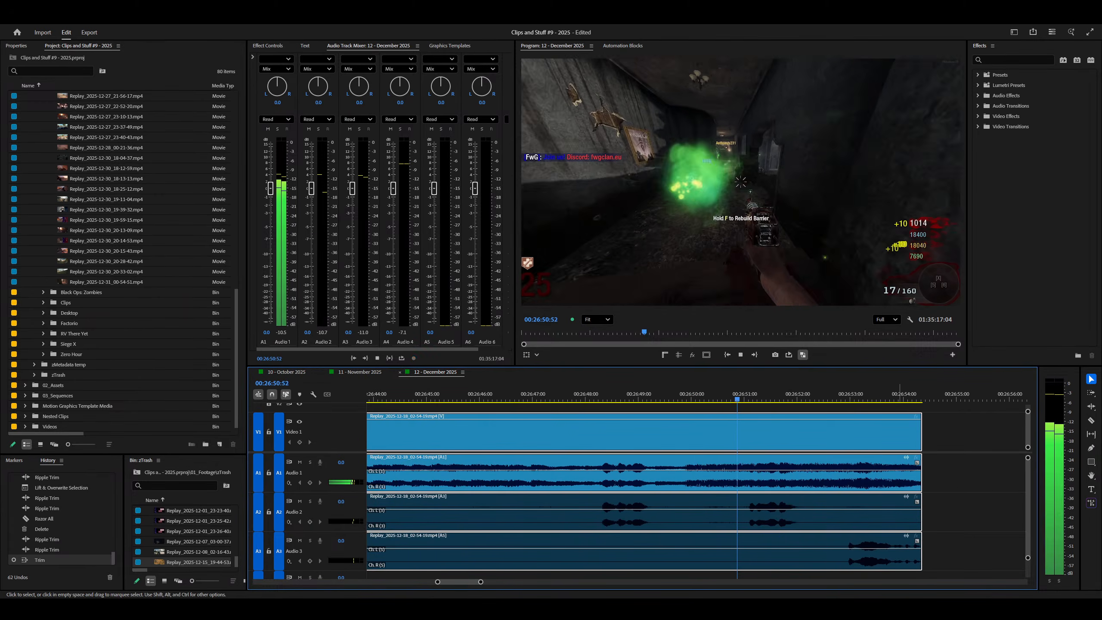
Step: Ripple-trim the end of the second zombies clip to about 00:26:50
key(space)
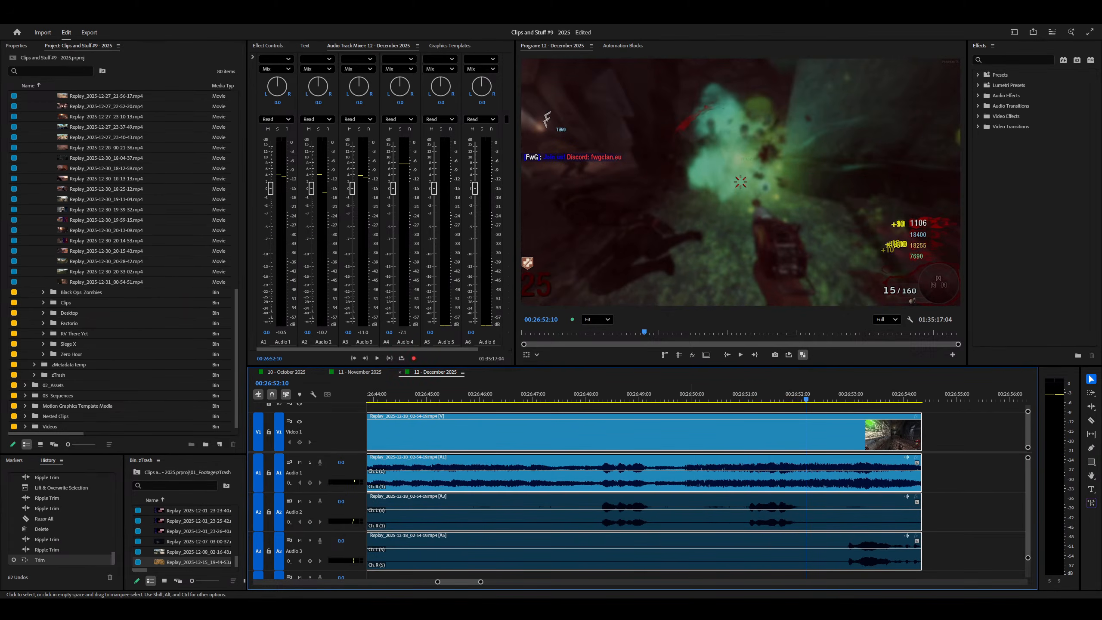
click(686, 398)
key(w)
key(minus)
key(minus)
key(minus)
Step: Review the opening of the third zombies clip from 00:27:07, replaying it from its start and stopping at 00:27:10:26
key(Down)
key(space)
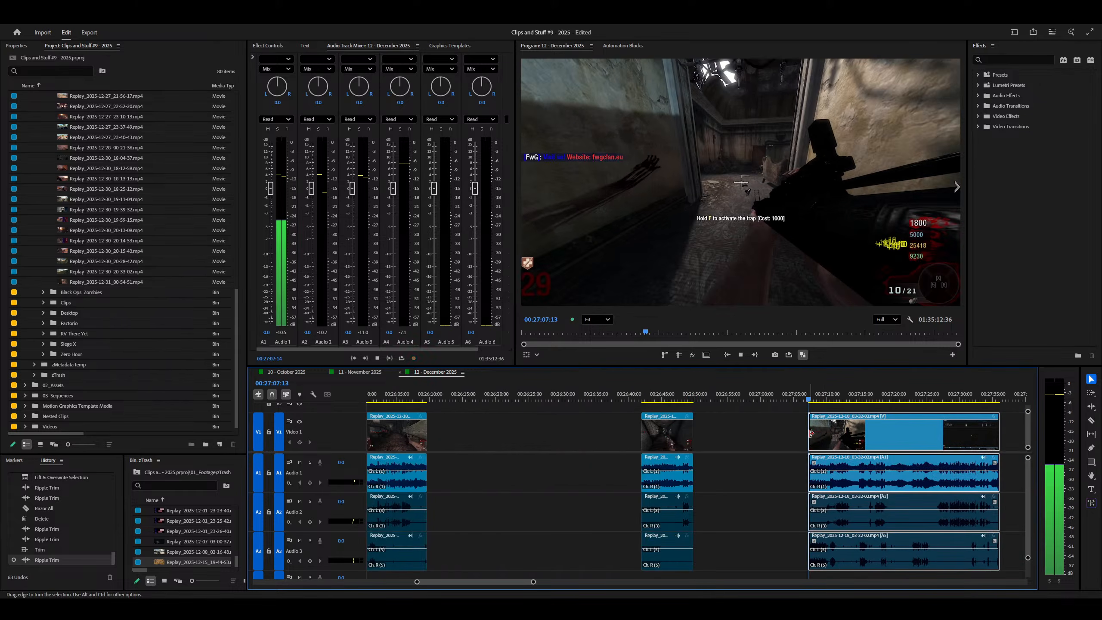
key(minus)
key(equal)
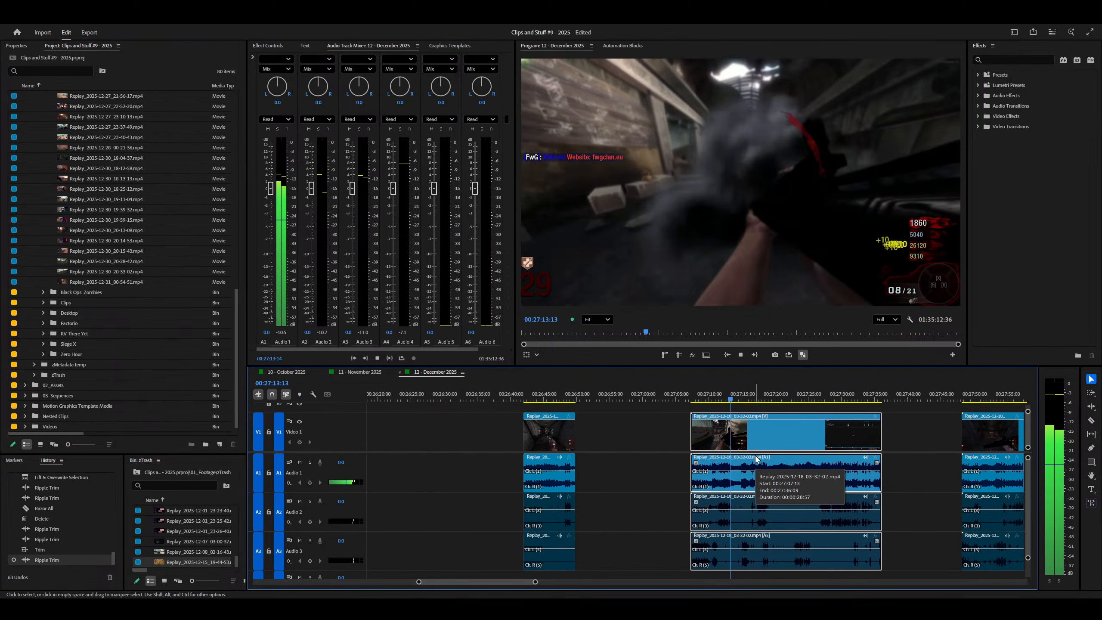
key(equal)
click(554, 395)
key(equal)
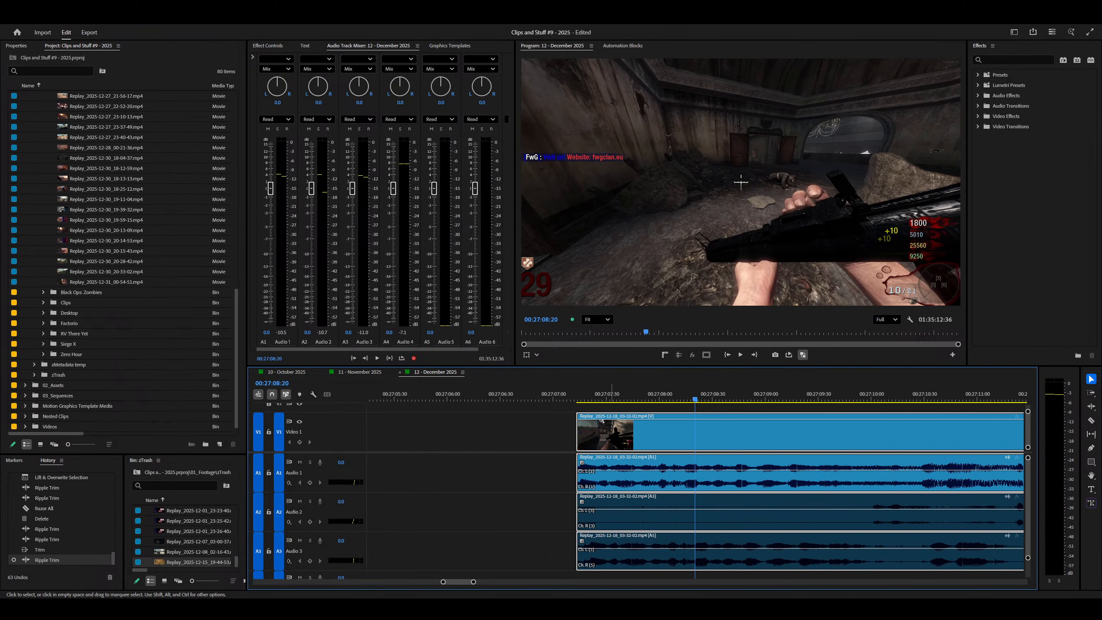
key(space)
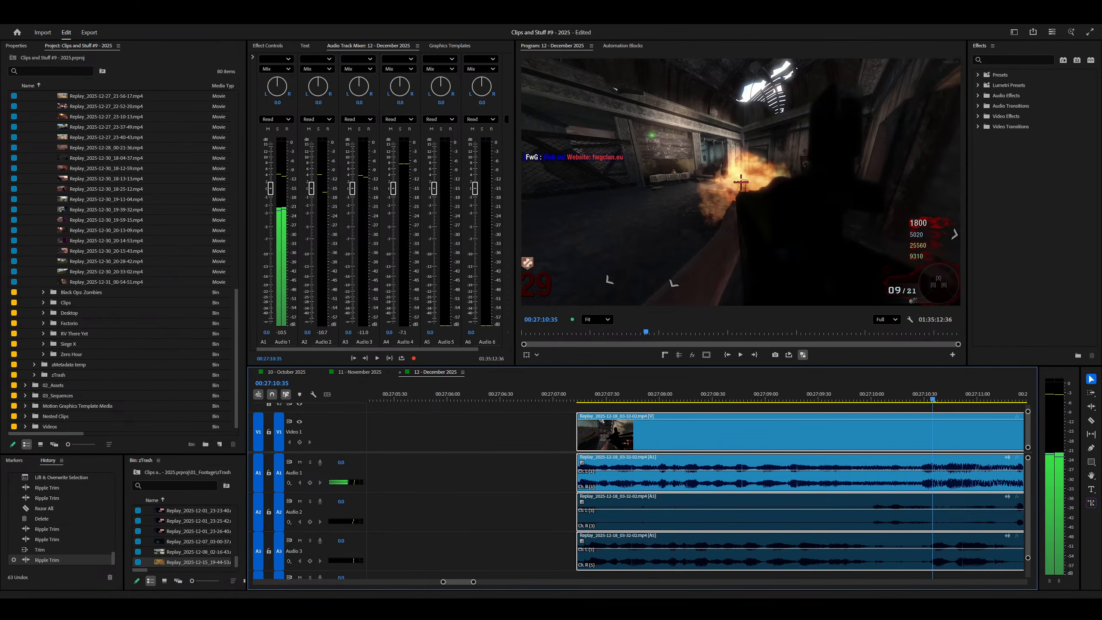
key(space)
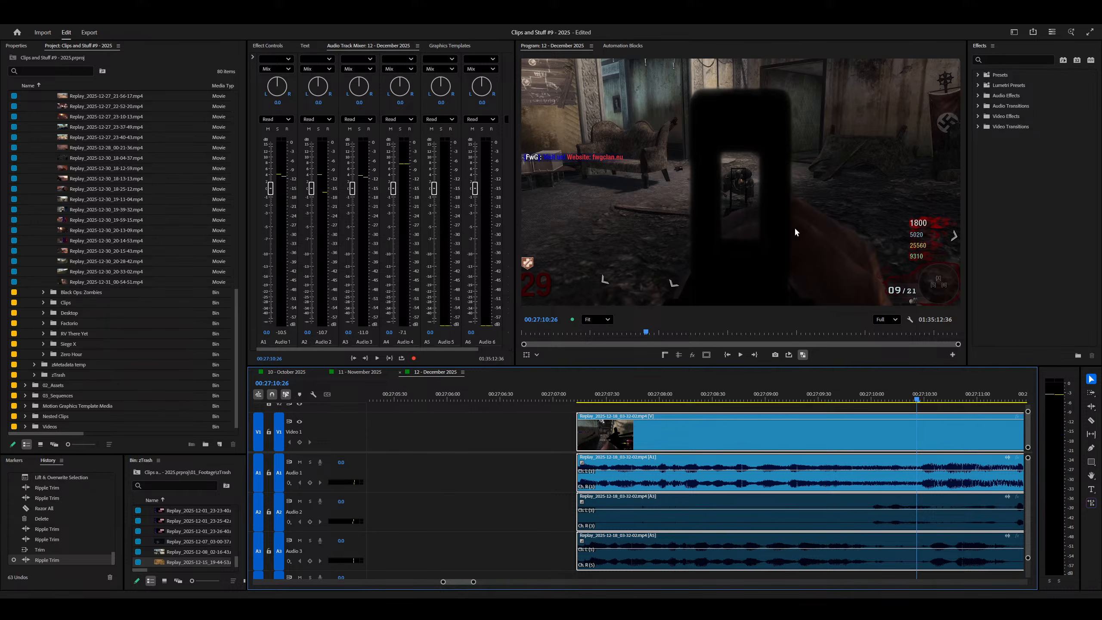
Step: Maximize the Program monitor, capture a screenshot region of the frame at 00:27:10:26, and restore the normal workspace
key(grave)
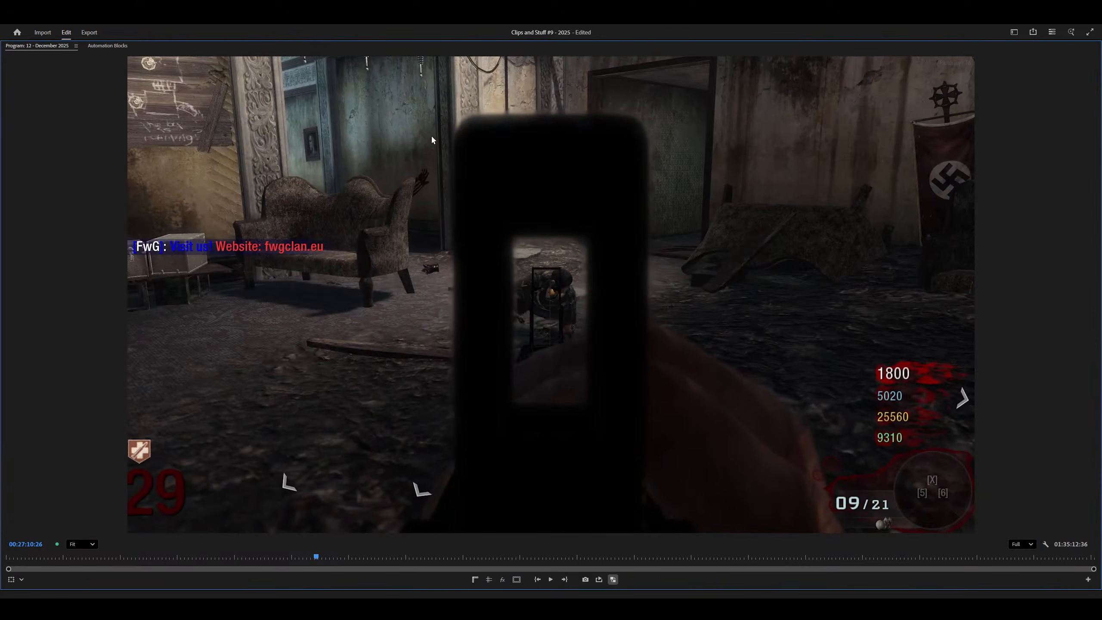
key(super+shift+s)
drag(263, 98, 859, 493)
key(grave)
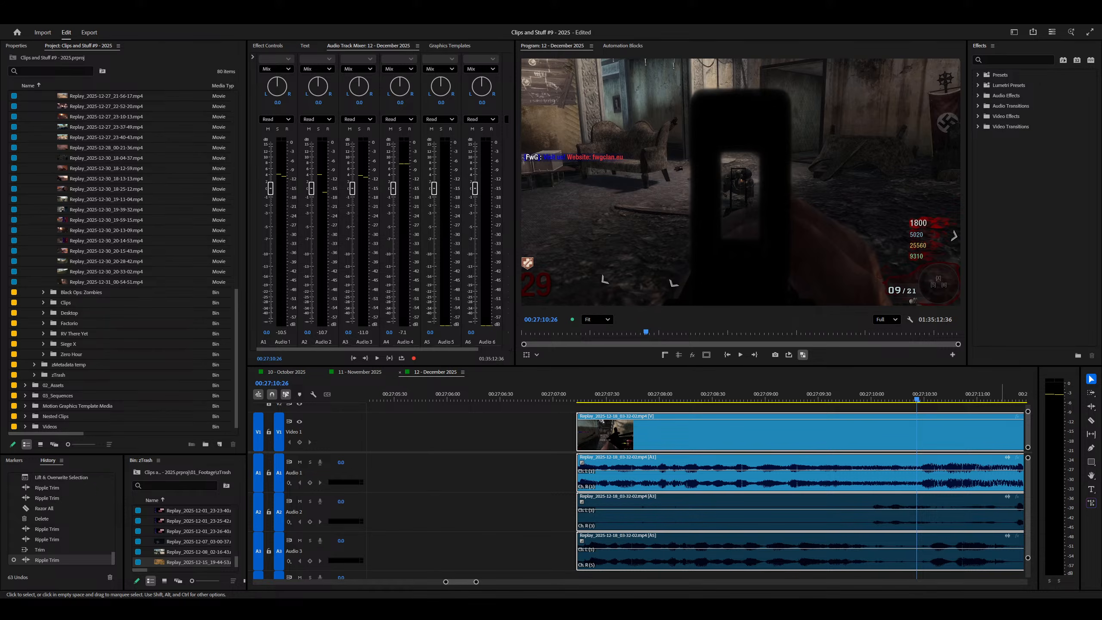
Step: Ripple-trim the start of the third zombies clip to the playhead at 00:27:10:26
key(shift+4)
click(543, 429)
click(697, 409)
click(704, 423)
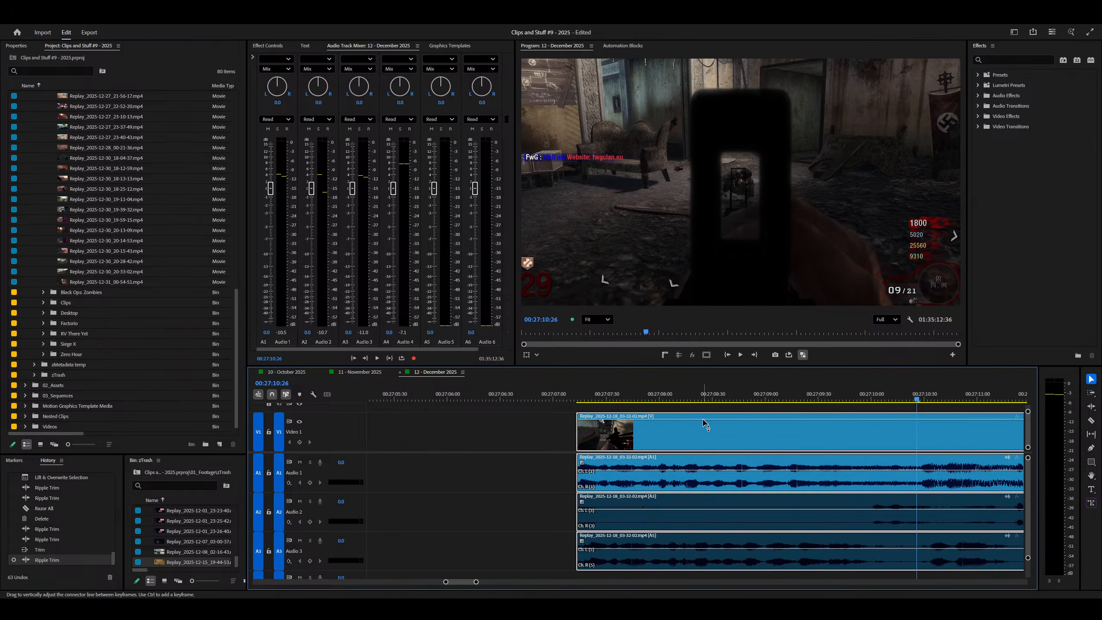
key(minus)
key(minus)
key(minus)
key(q)
Step: Play the third zombies clip from its trimmed start through to about 00:27:32, checking which gameplay to keep
key(space)
key(equal)
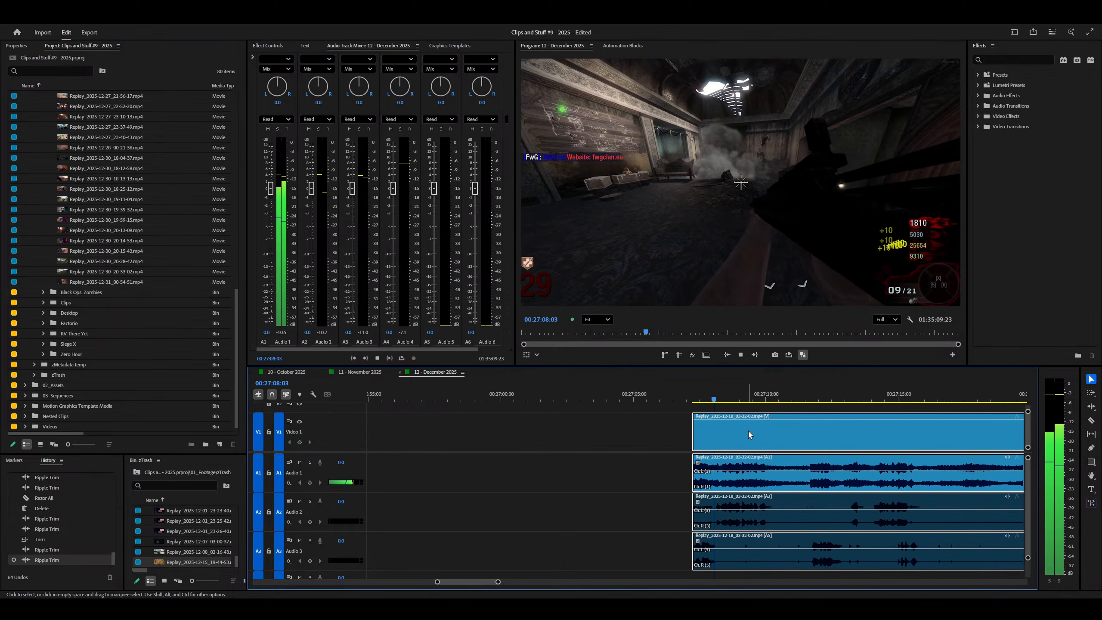
key(minus)
key(minus)
key(equal)
key(equal)
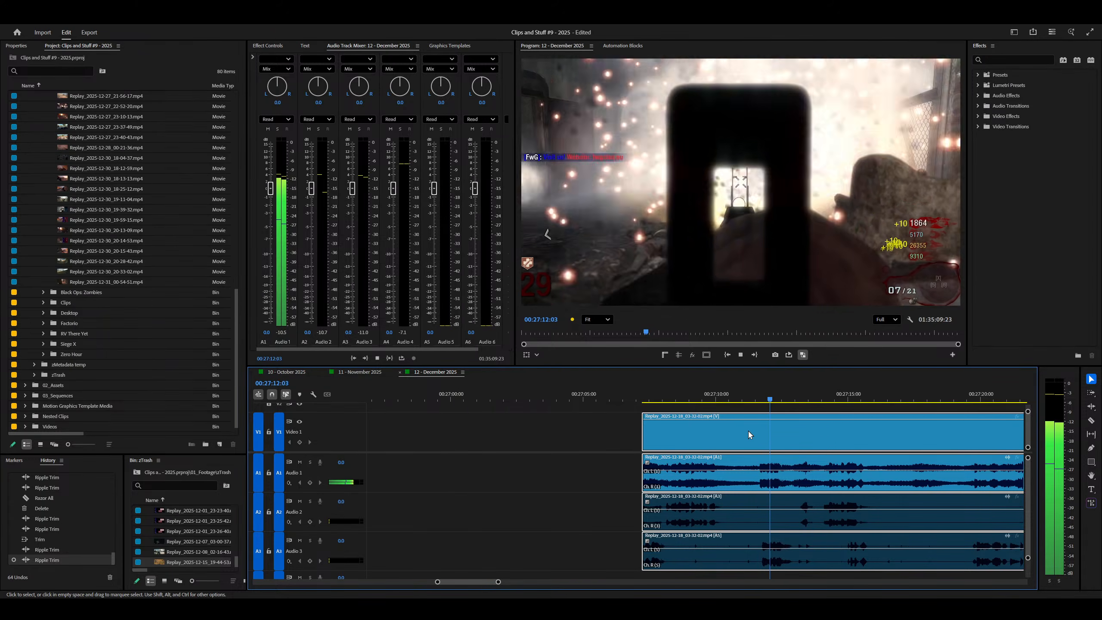
key(minus)
key(minus)
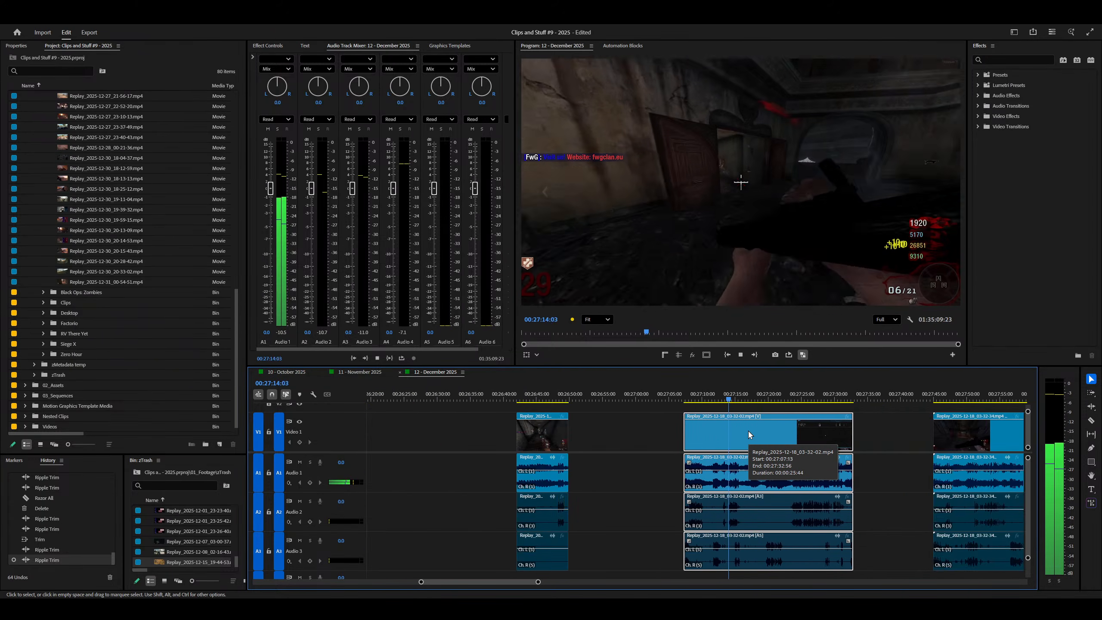
key(equal)
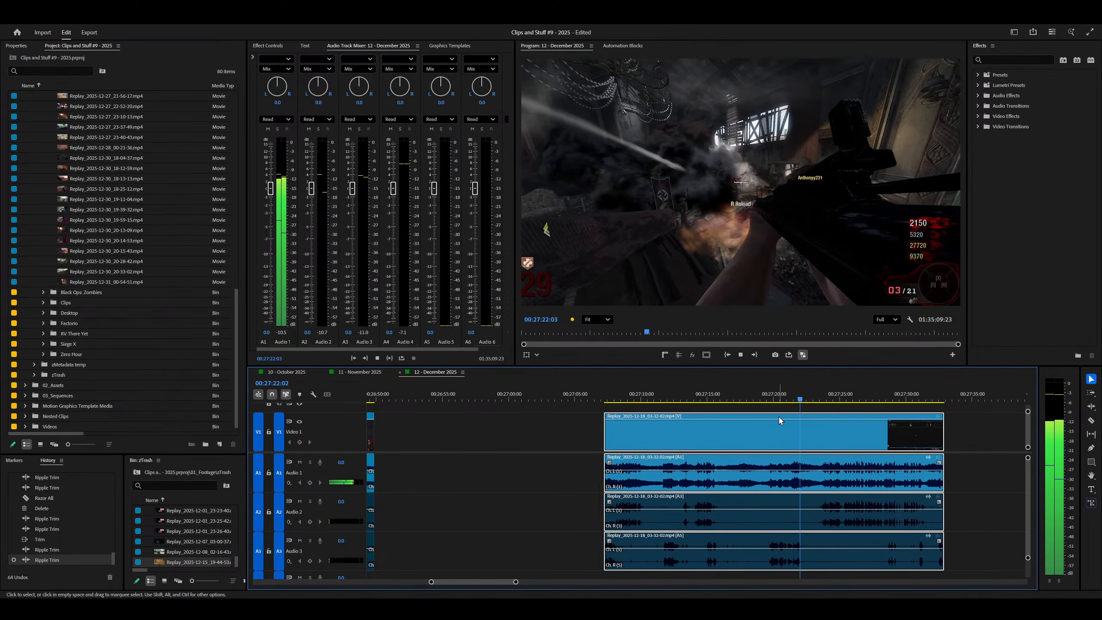
key(minus)
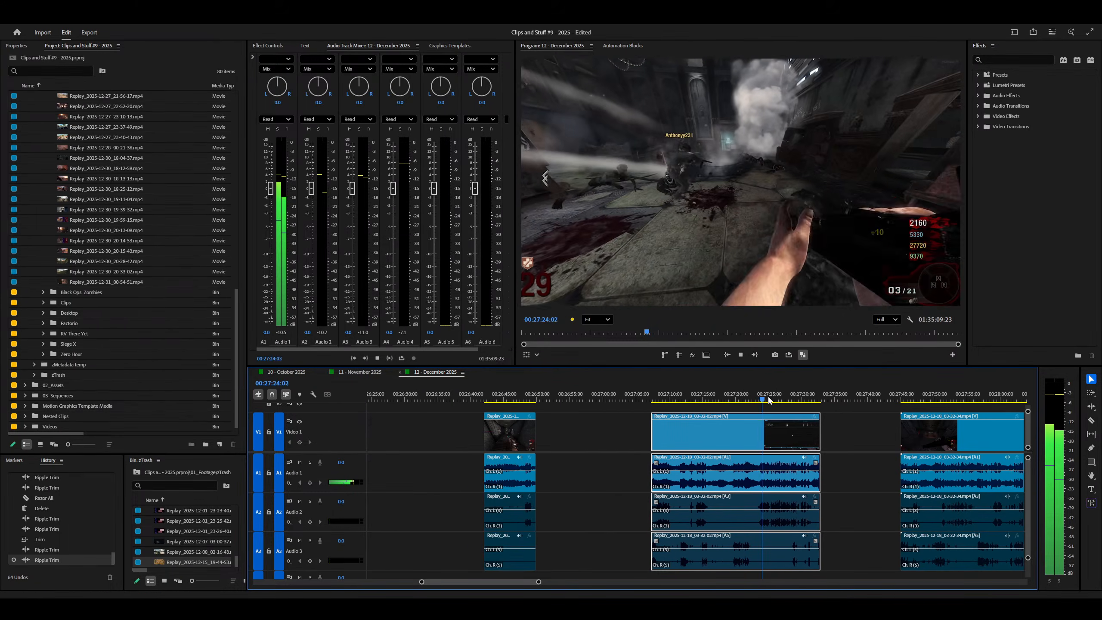
key(equal)
key(equal)
key(minus)
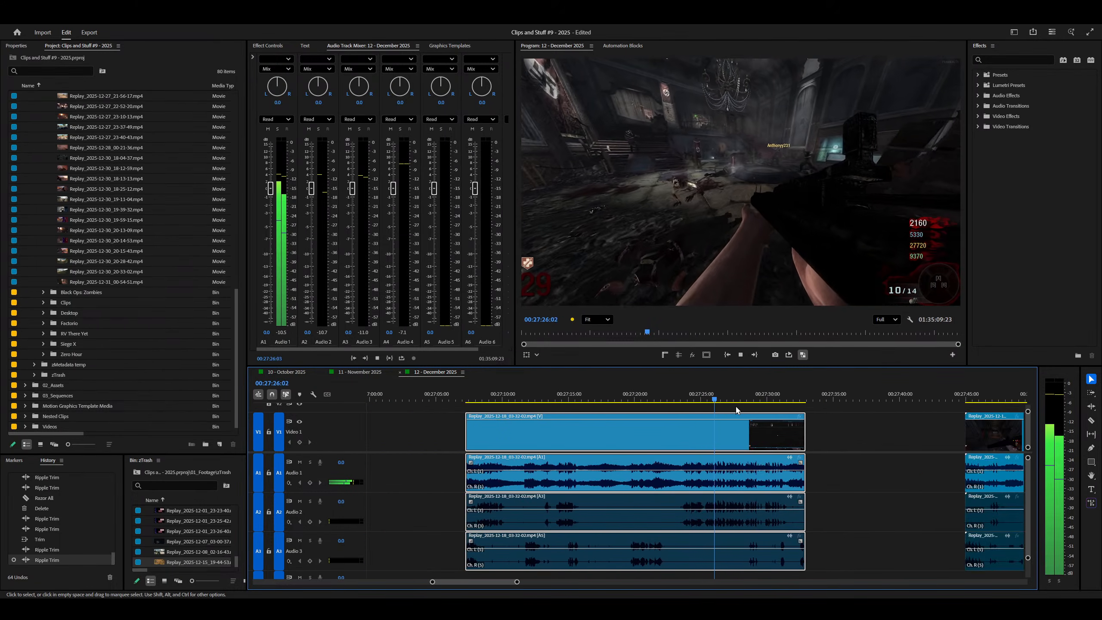
key(equal)
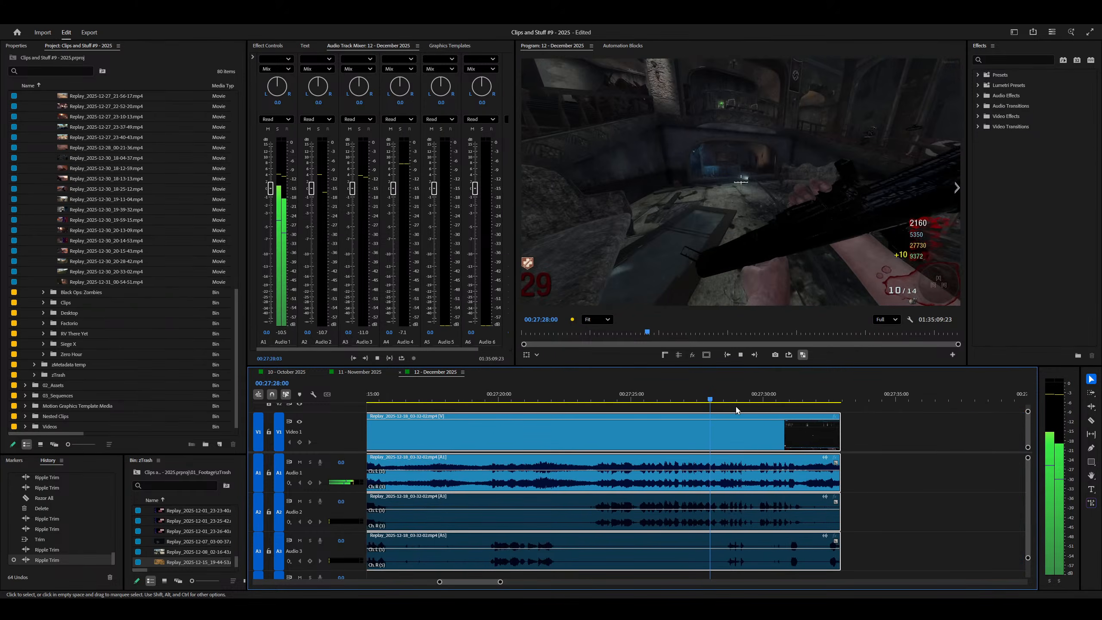
key(equal)
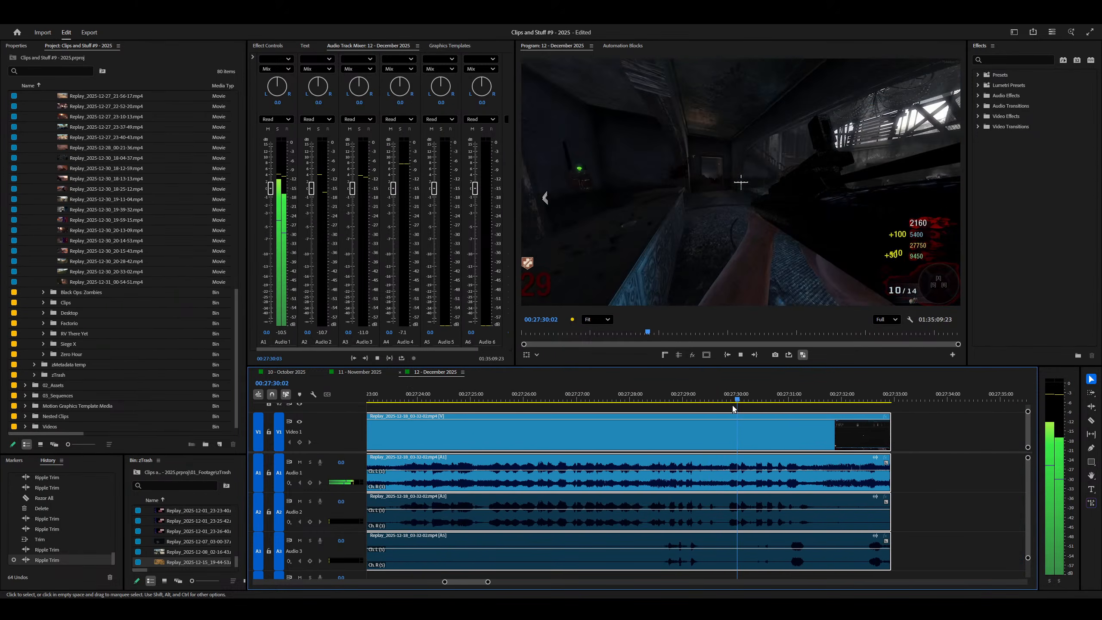
key(minus)
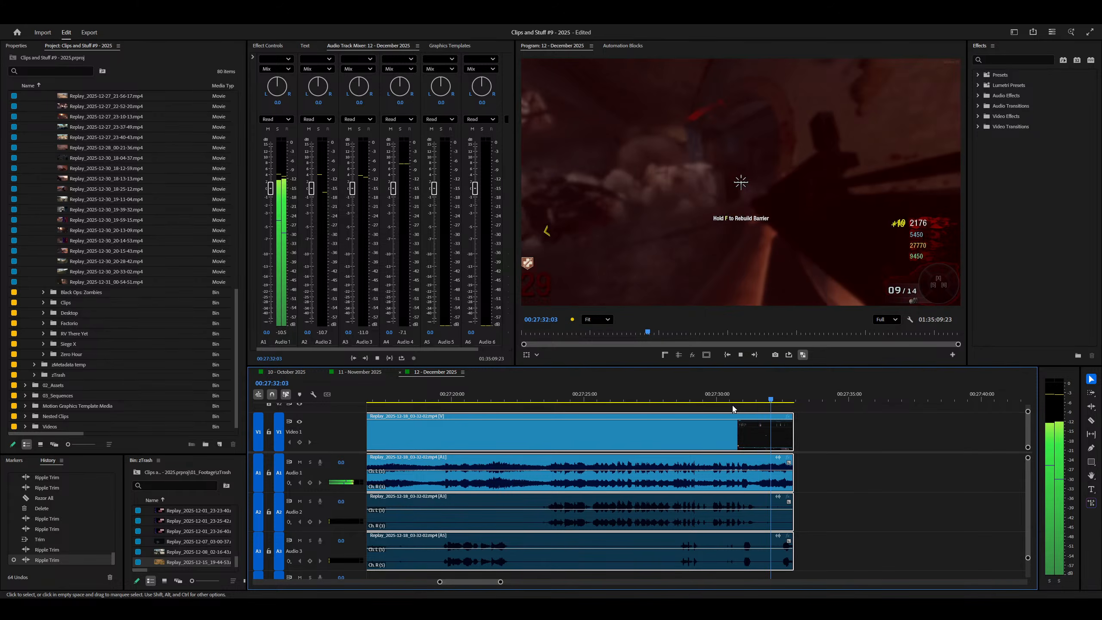
Step: Ripple-trim the end of the third zombies clip to 00:27:32:20
click(779, 399)
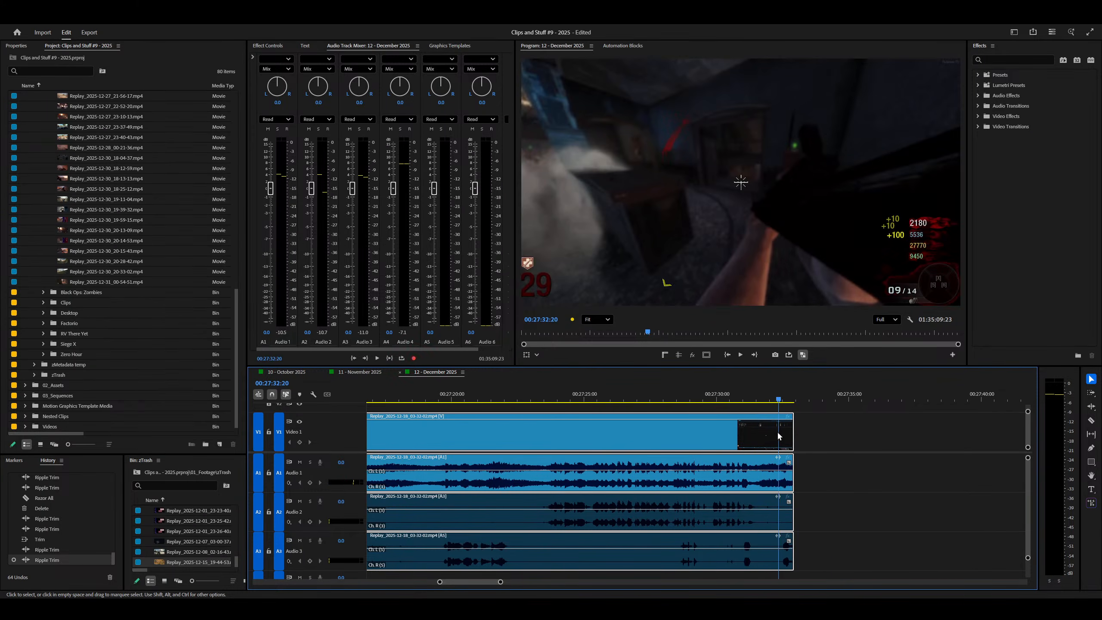
key(equal)
key(equal)
key(w)
key(minus)
key(minus)
key(minus)
Step: Replay the opening of the third zombies clip and ripple-trim about one more second off its start
click(419, 399)
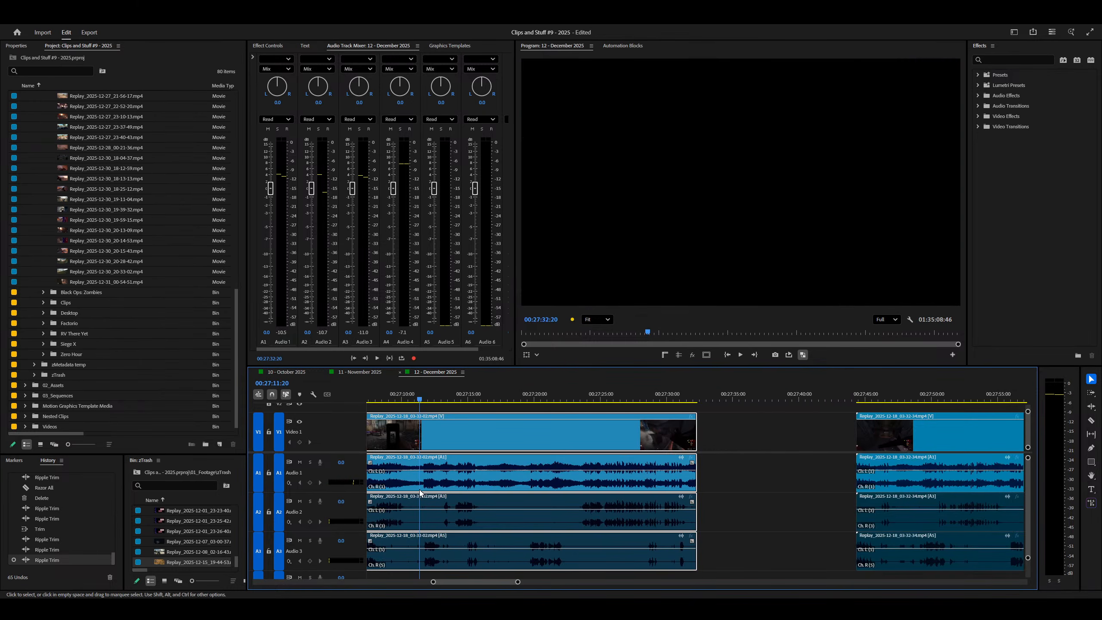
key(equal)
key(space)
key(equal)
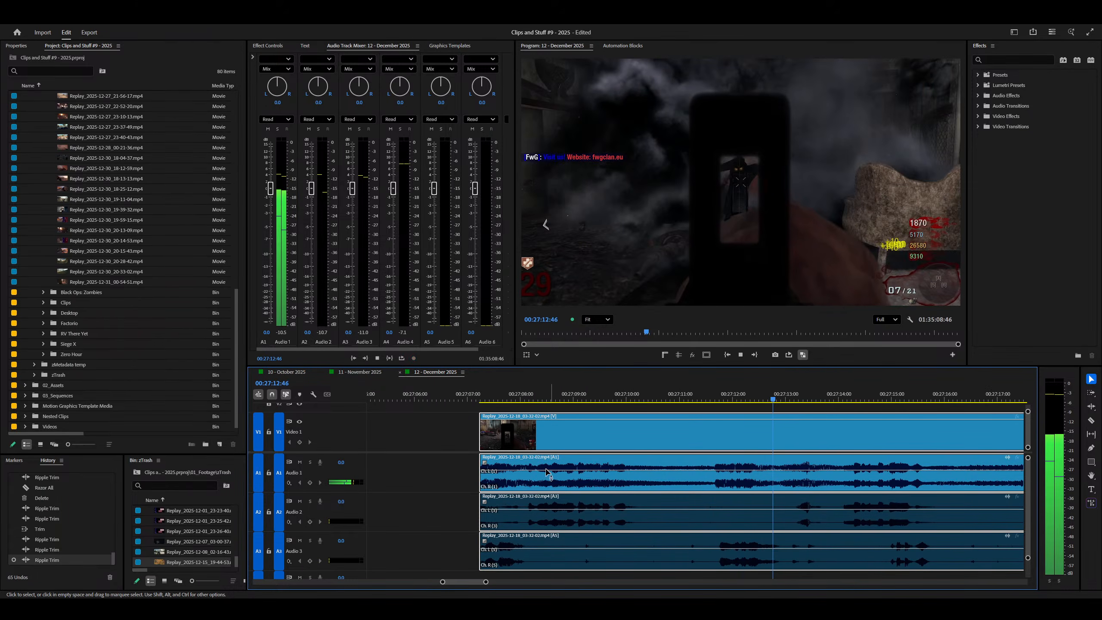
click(481, 396)
key(space)
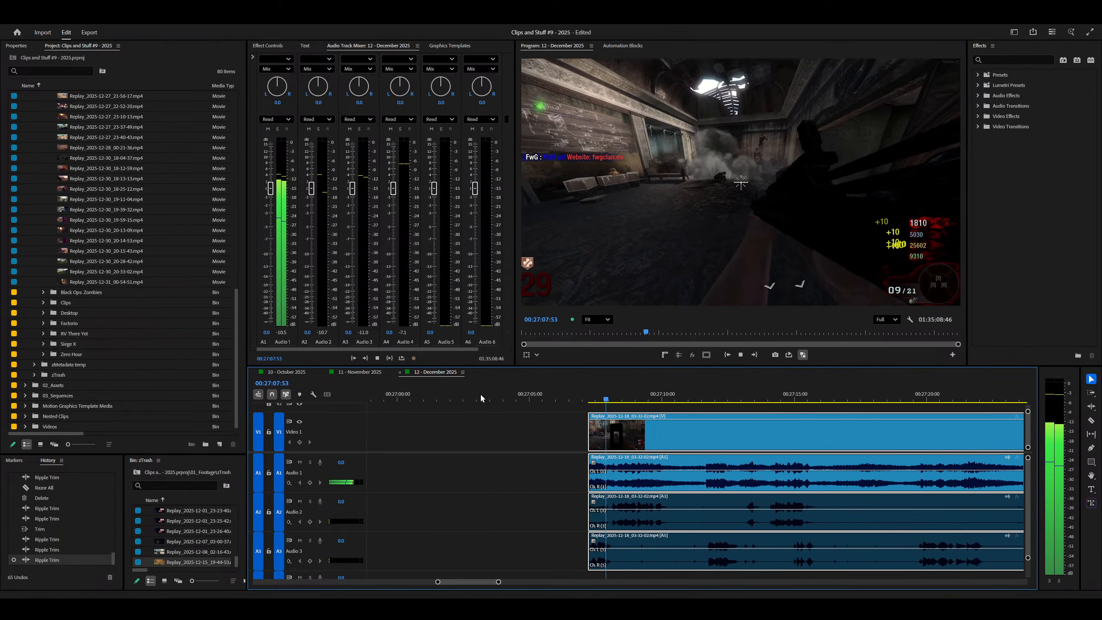
key(q)
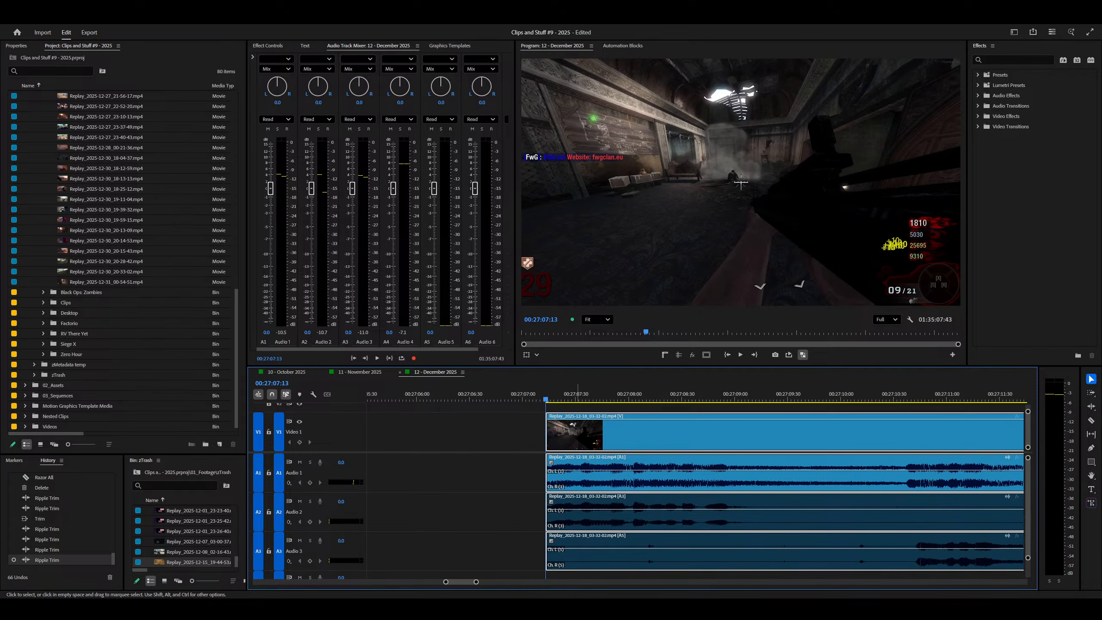
Step: Extend the start of the third zombies clip back out to about 00:27:03 and play the restored section
key(minus)
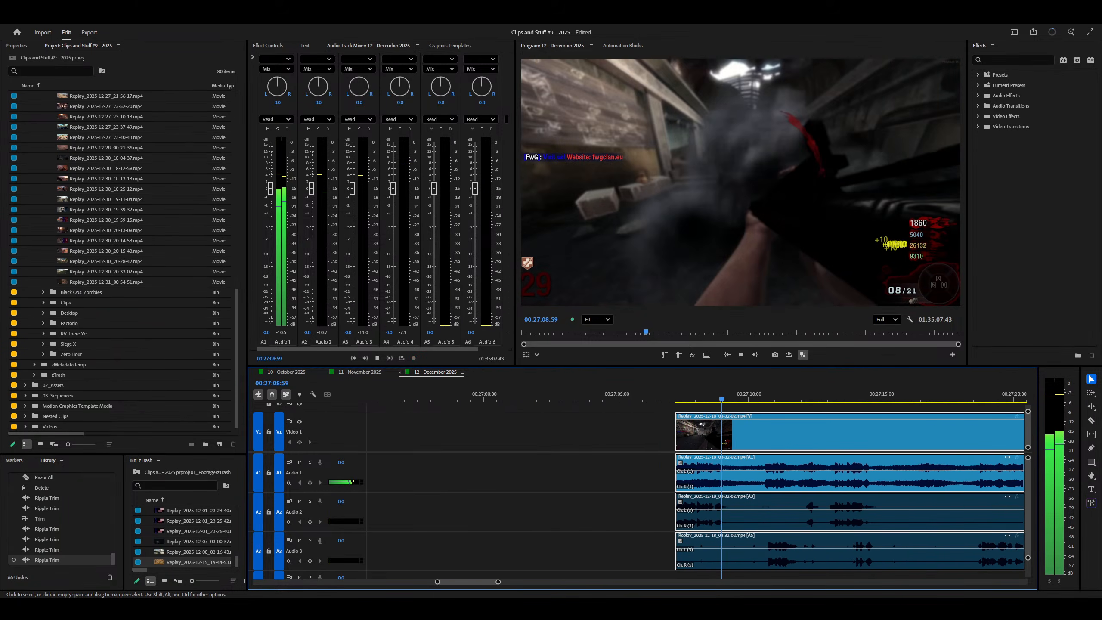
drag(676, 431, 562, 432)
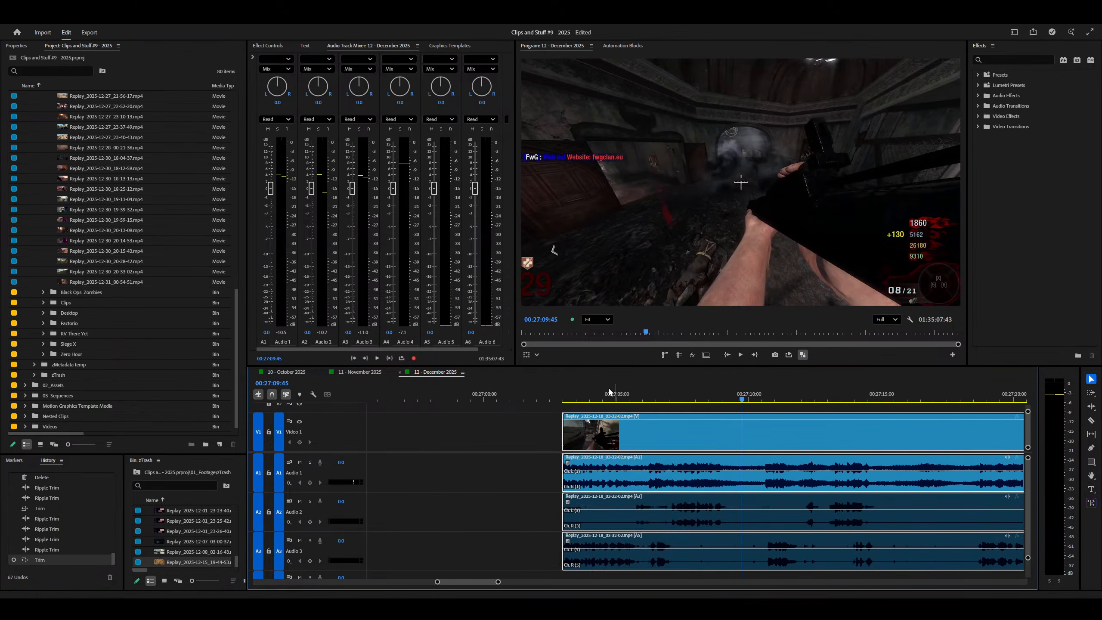
key(space)
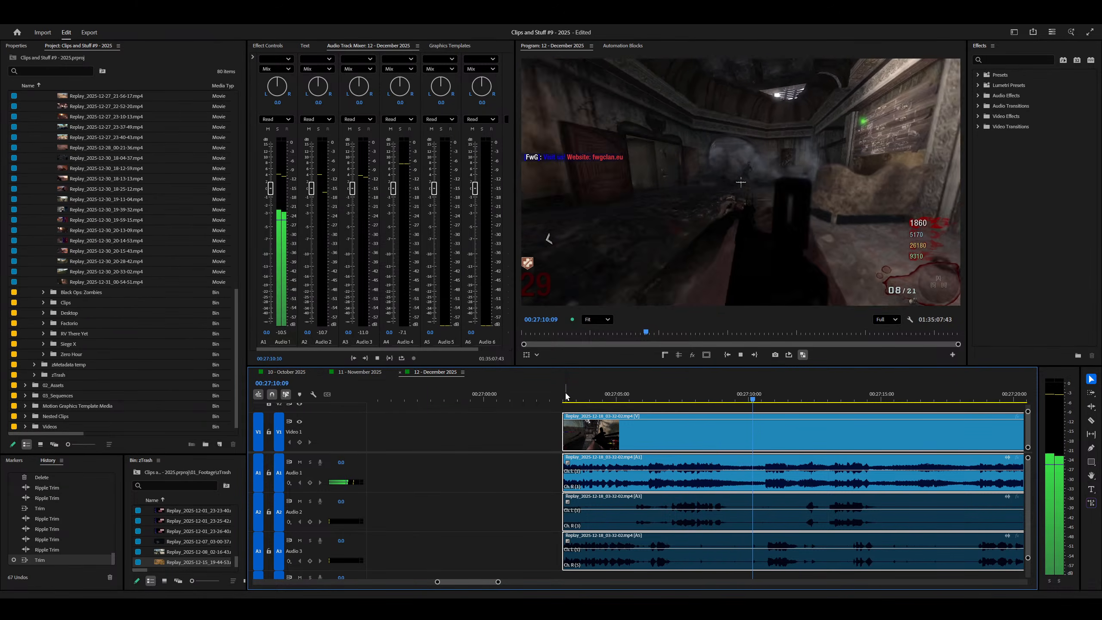
Step: Play on to about 00:27:14 and ripple-trim about ten seconds off the start of the third zombies clip
key(minus)
key(minus)
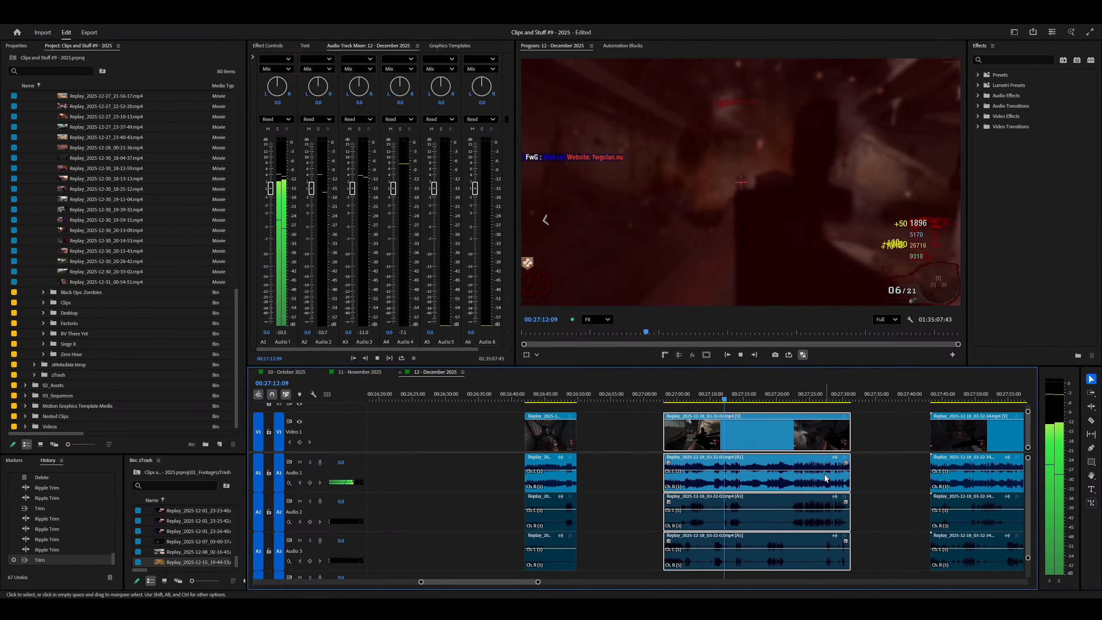
key(equal)
key(equal)
key(equal)
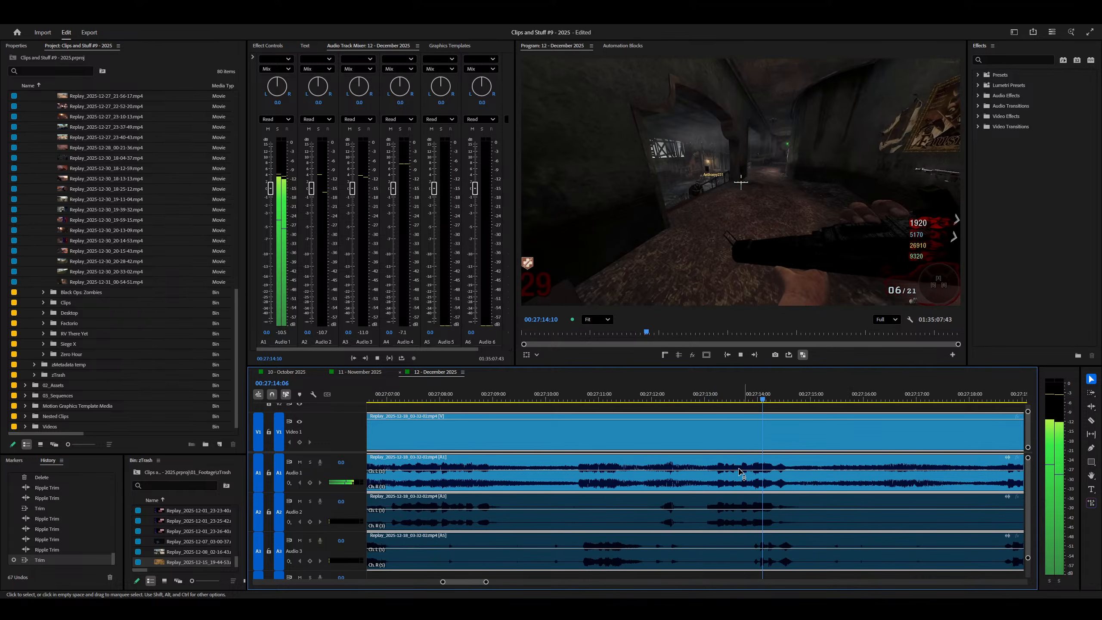
key(space)
key(q)
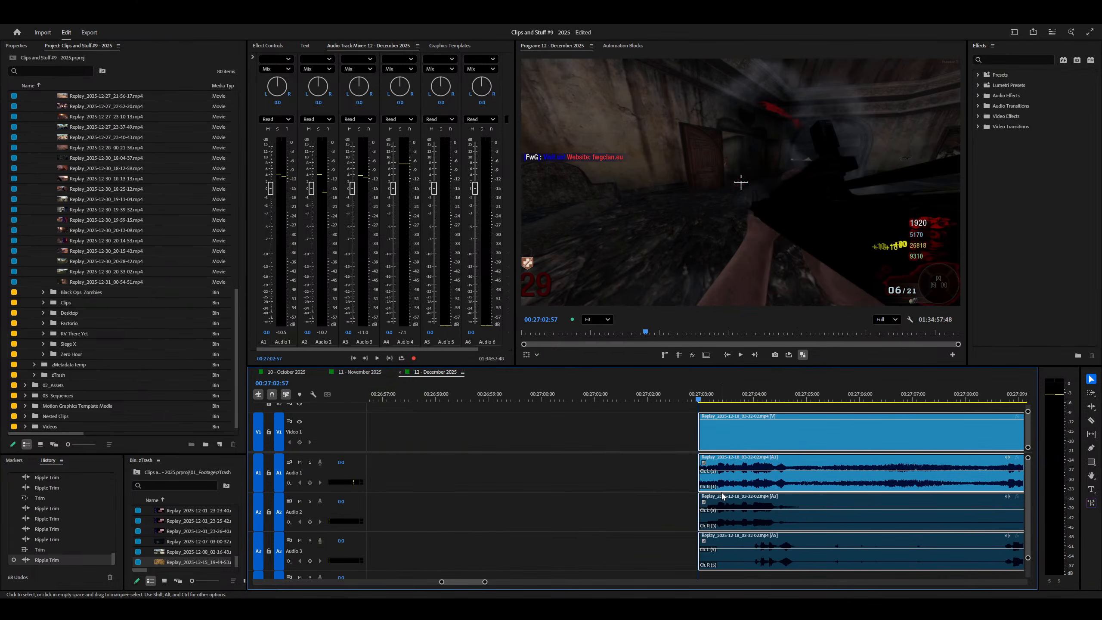
Step: Review the shortened third zombies clip from its new start at 00:27:02:57 to about 00:27:20:48
key(space)
key(minus)
key(minus)
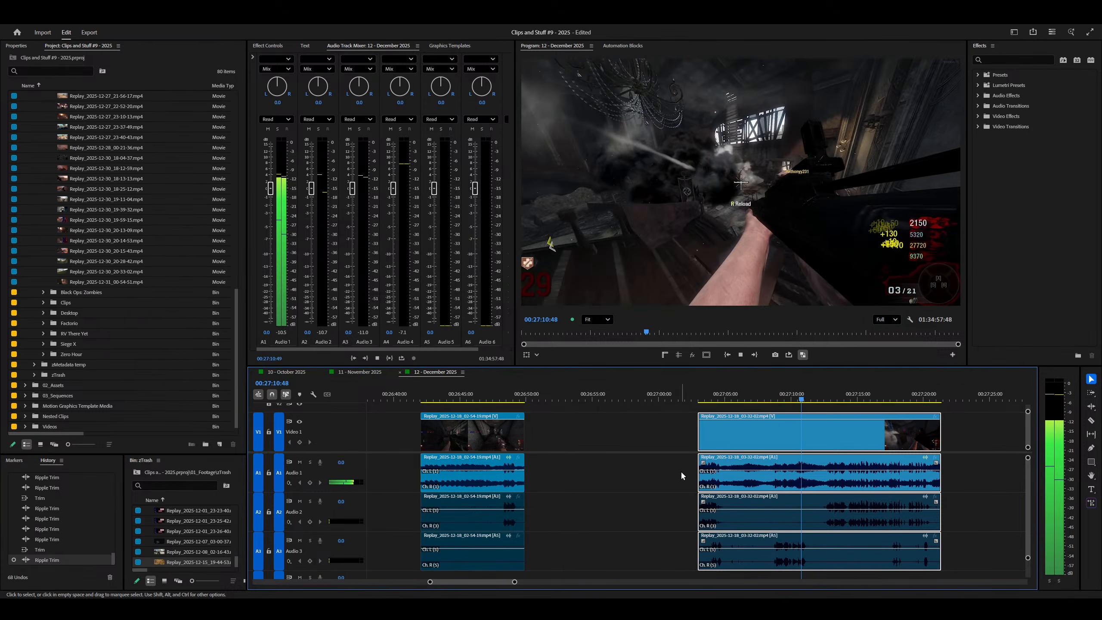
key(minus)
key(equal)
key(equal)
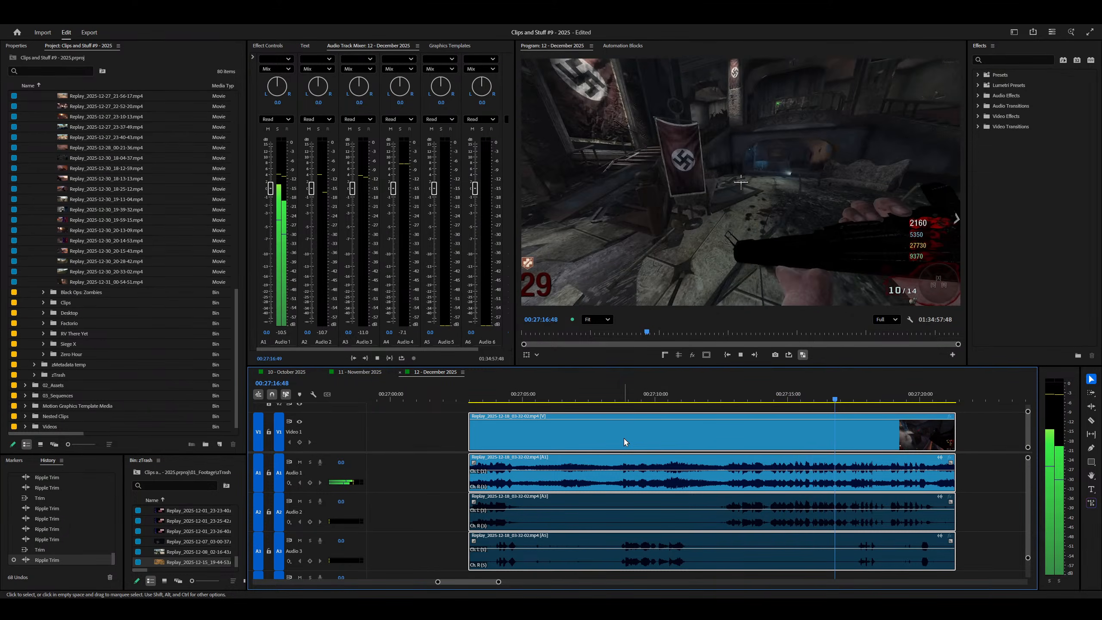
key(equal)
key(minus)
key(equal)
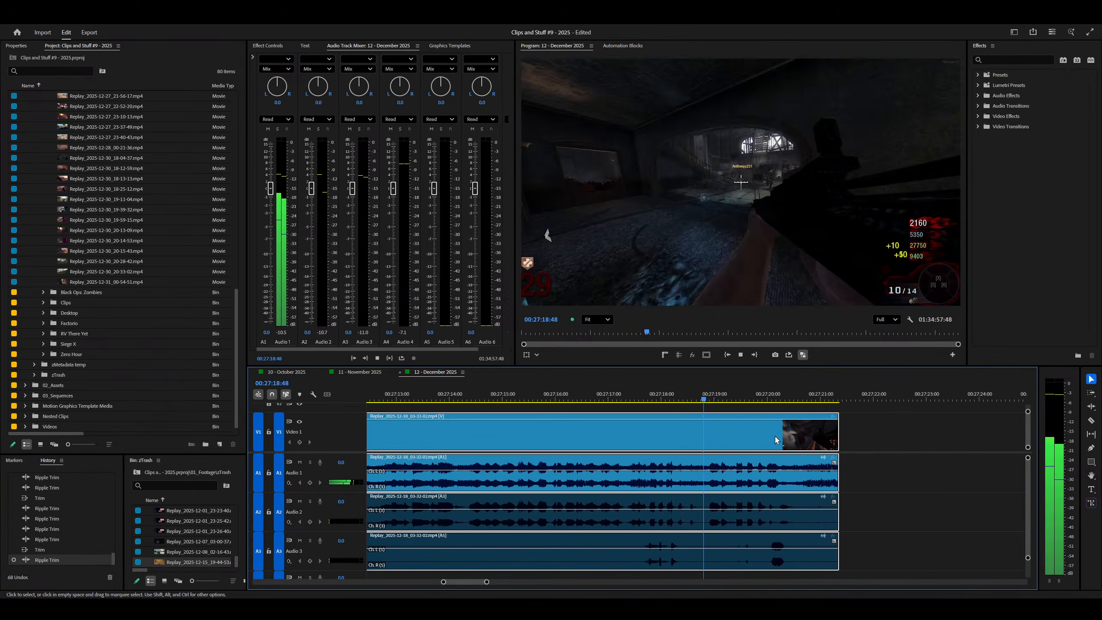
key(equal)
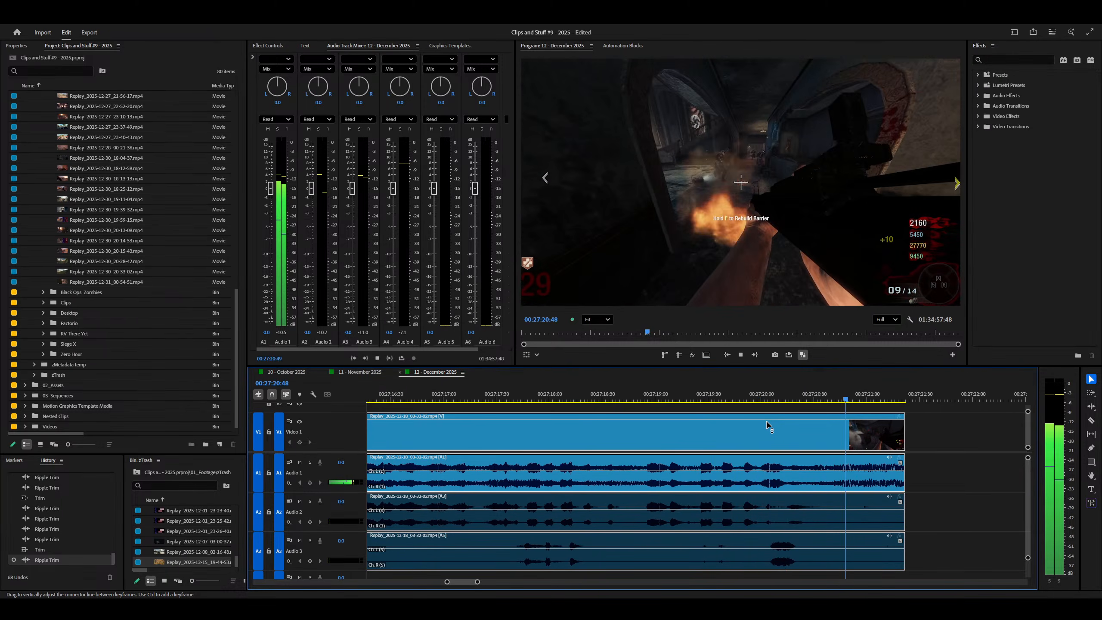
Step: Play the fourth zombies clip from near its start through 00:27:52:43, looking for where the worthwhile action begins
key(minus)
key(minus)
key(minus)
key(minus)
click(801, 396)
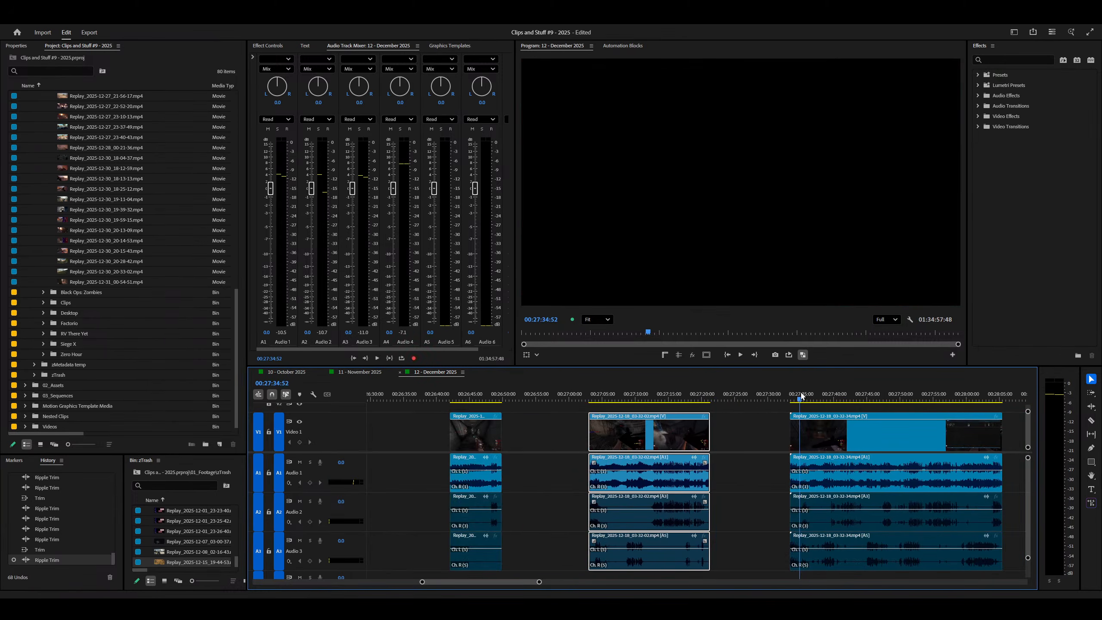
key(space)
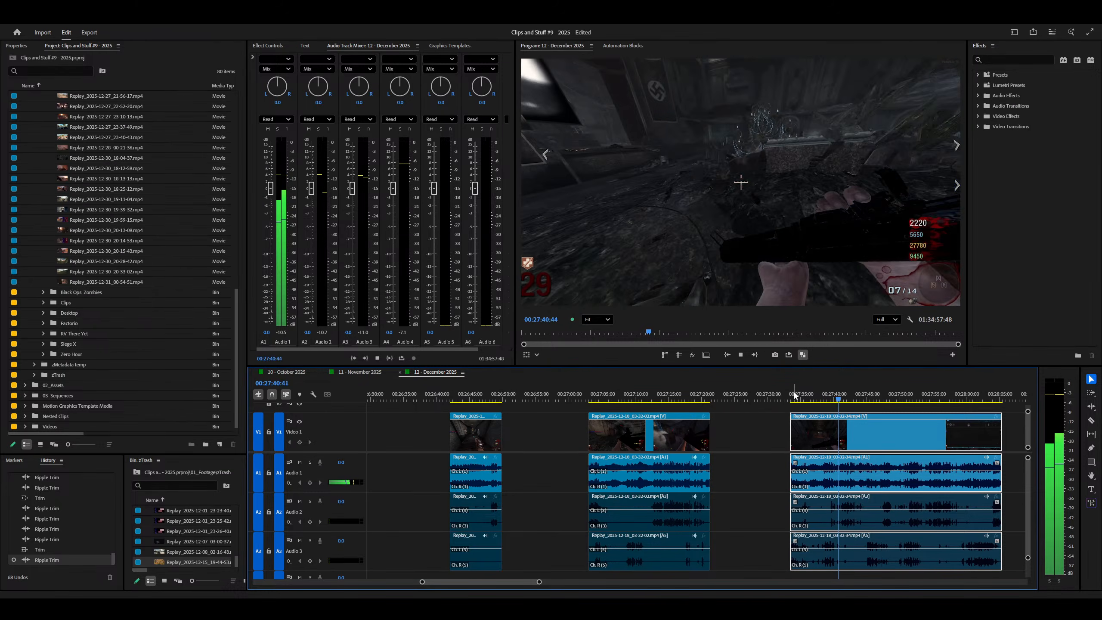
key(equal)
key(equal)
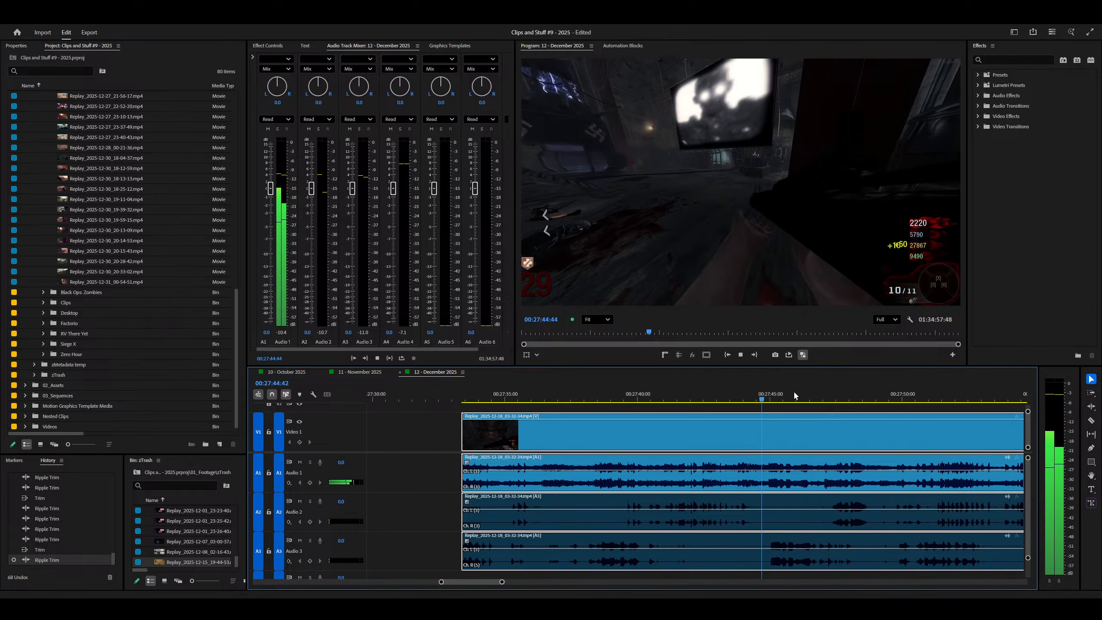
key(minus)
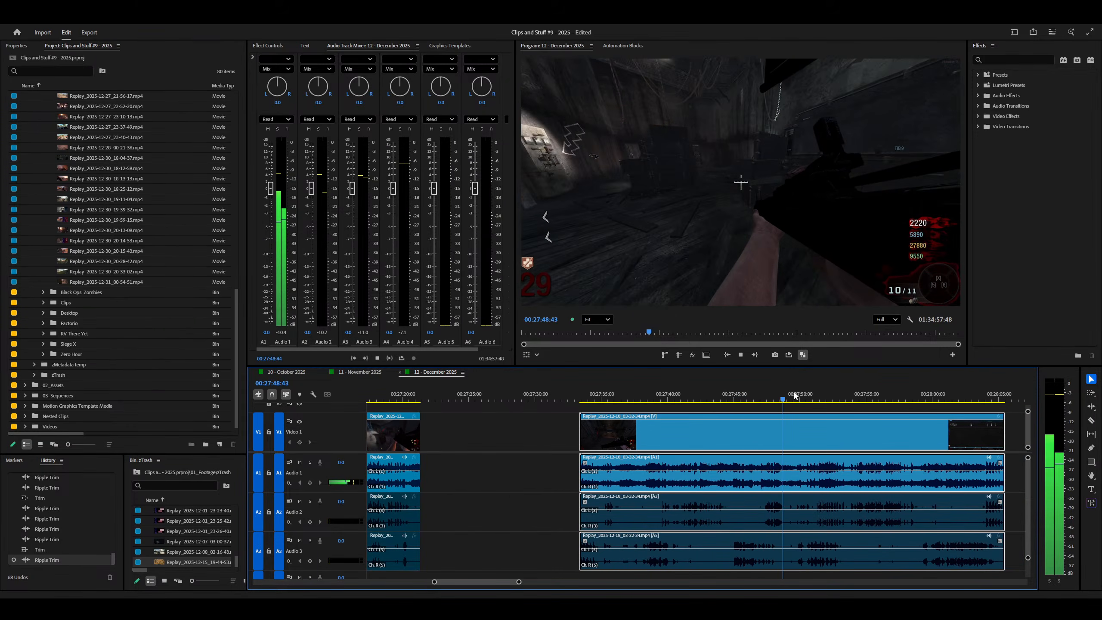
key(equal)
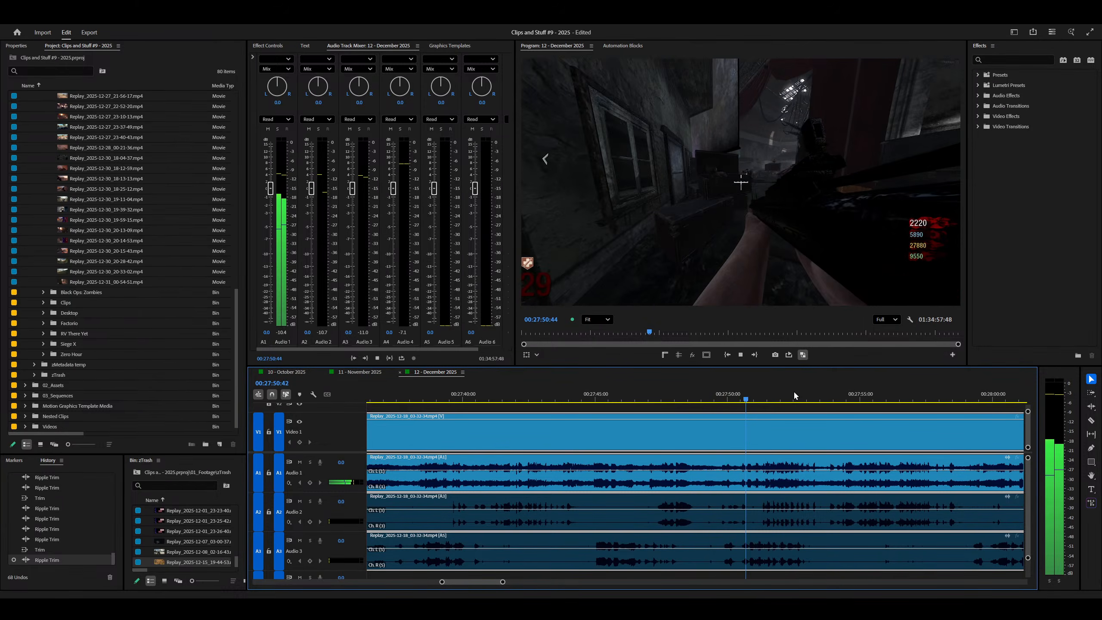
key(equal)
key(minus)
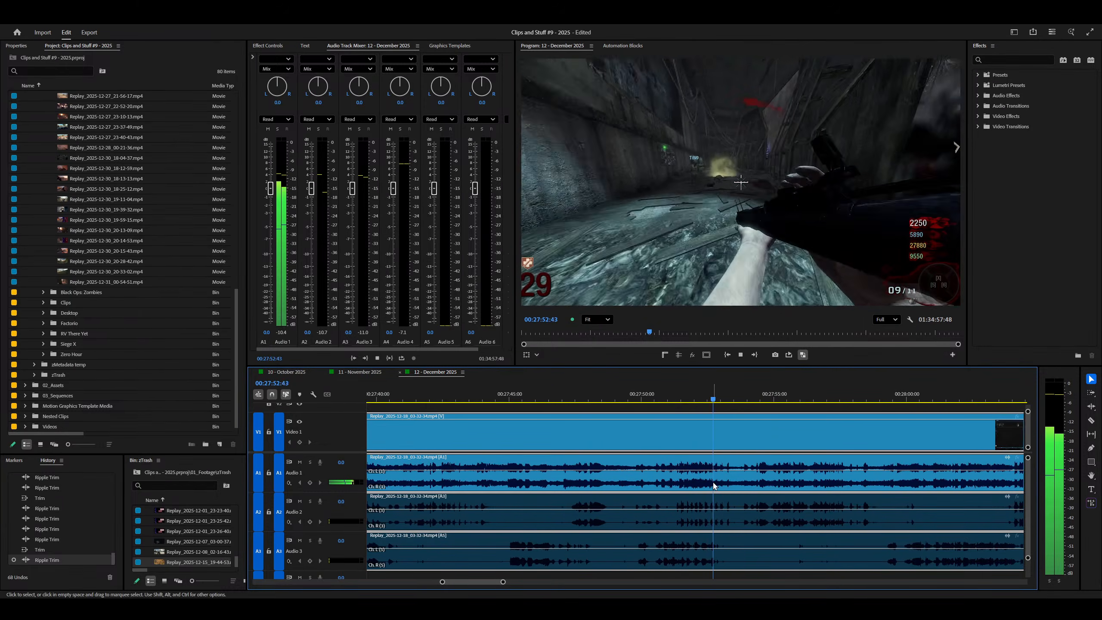
Step: Ripple-trim the start of the fourth zombies clip to about 00:27:44 and ripple-delete the gap between it and the third clip
key(space)
key(space)
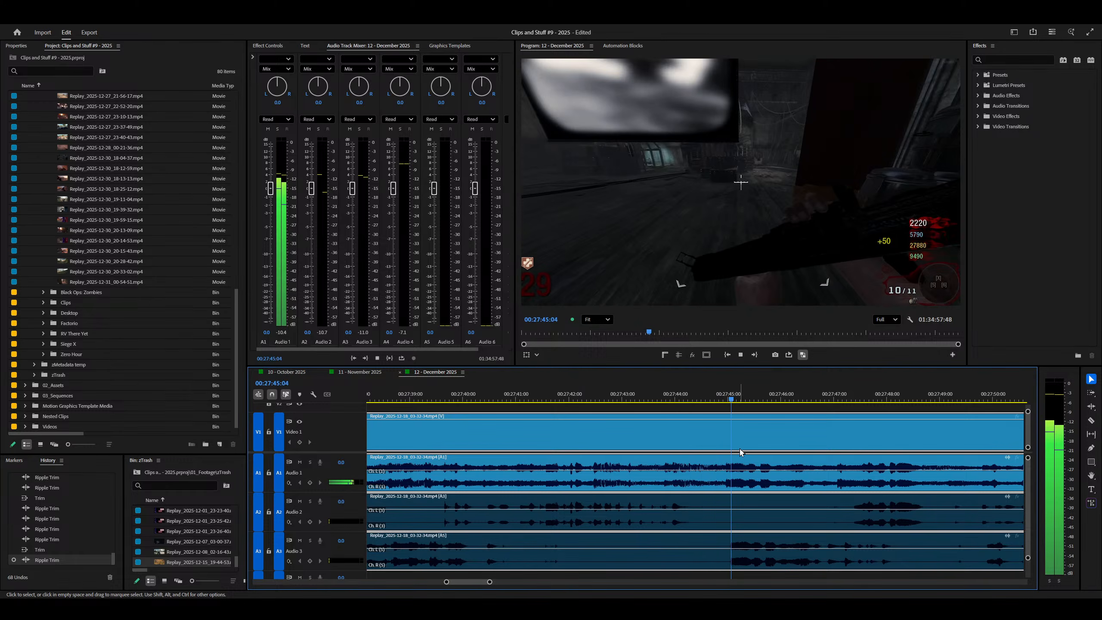
key(q)
key(minus)
click(638, 513)
key(Delete)
key(equal)
key(equal)
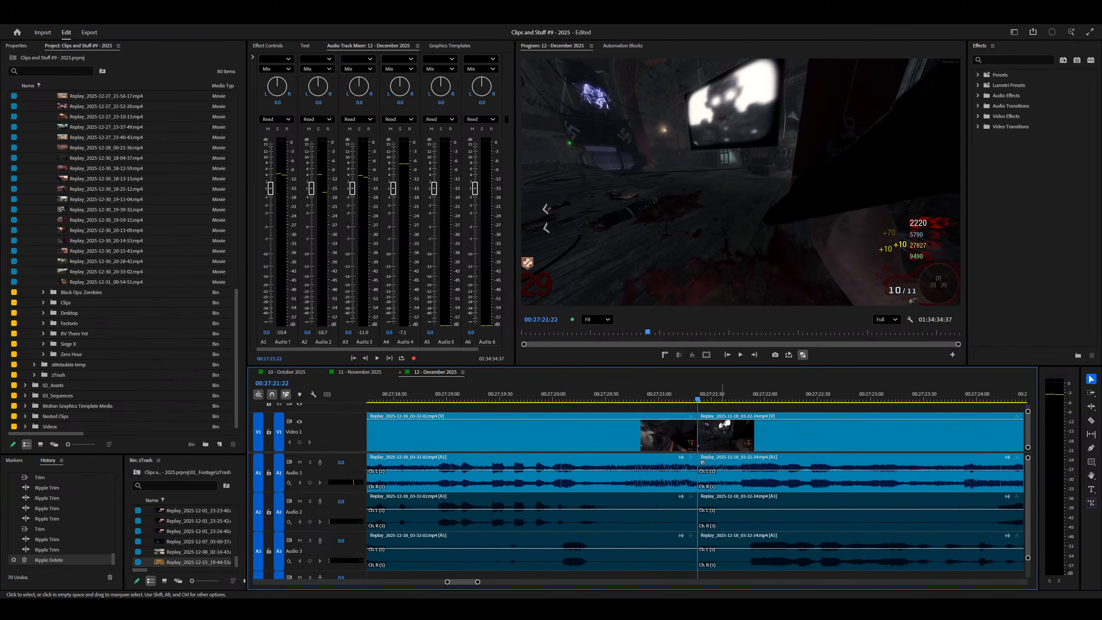
Step: Apply the default audio transition at the Audio 1 cut between the 03-32-02 and 03-32-34 replay clips, save the project and play back the cut
right_click(644, 467)
key(ctrl+s)
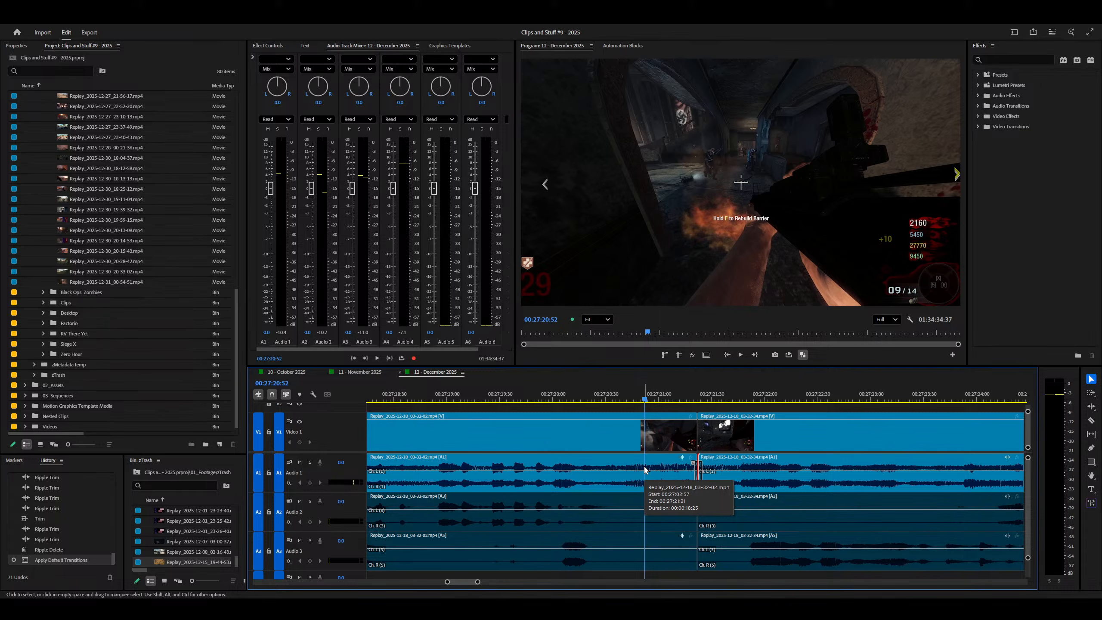
key(space)
key(minus)
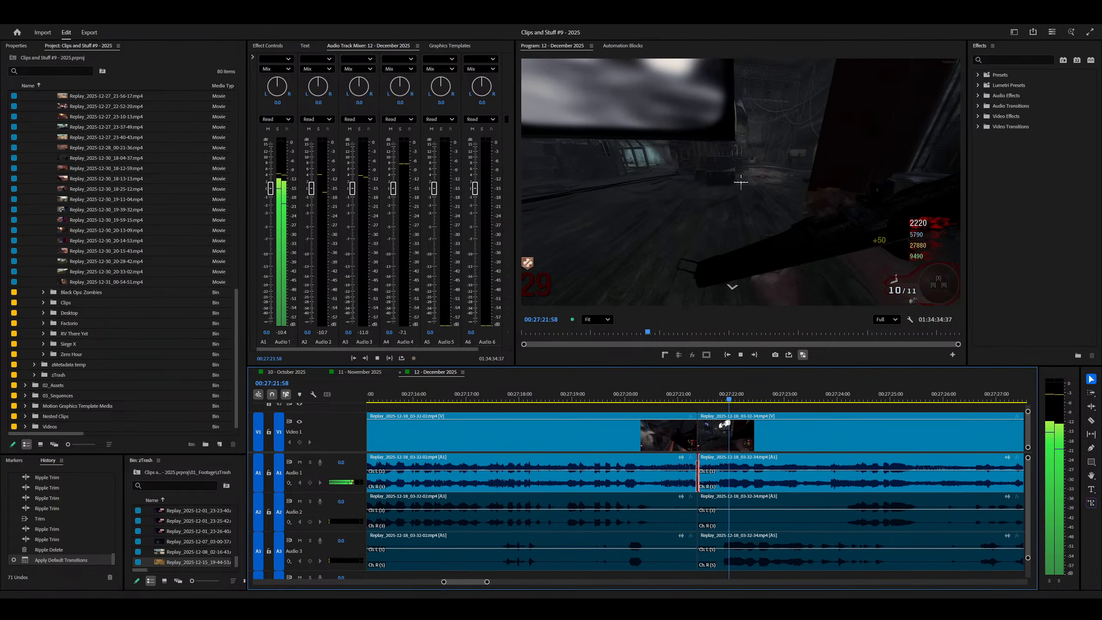
Step: Ripple-trim about 15 frames off the end of the Replay_2025-12-18_03-32-02.mp4 clip and play across the cut
drag(685, 465, 684, 464)
key(minus)
key(space)
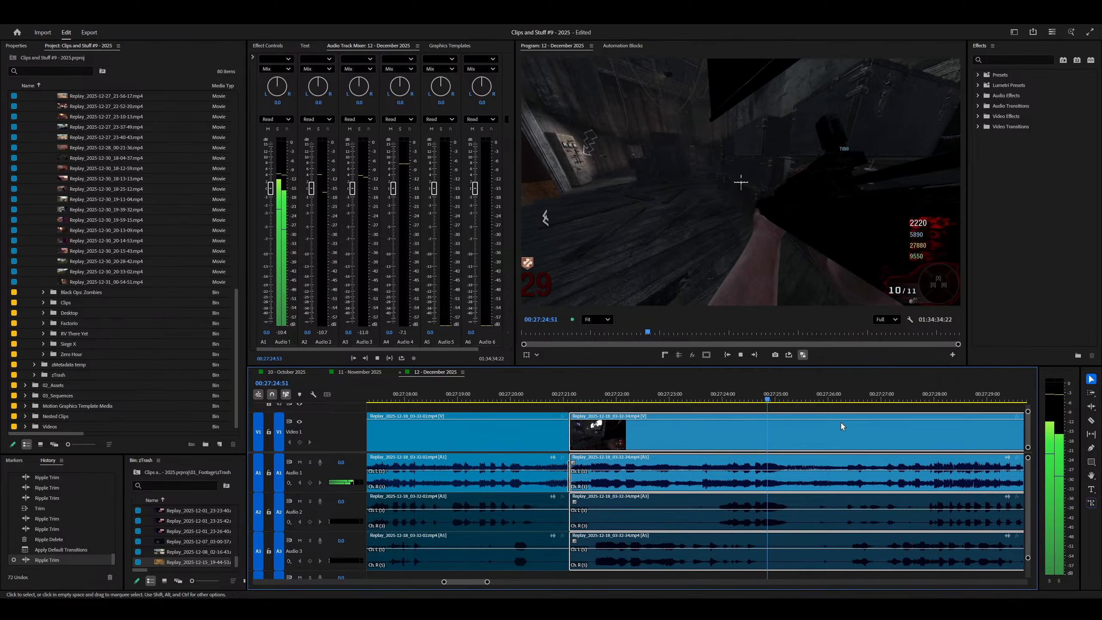
Step: Play through the Replay_2025-12-18_03-32-34.mp4 clip and split it on all tracks at about 00:27:34:45
click(795, 467)
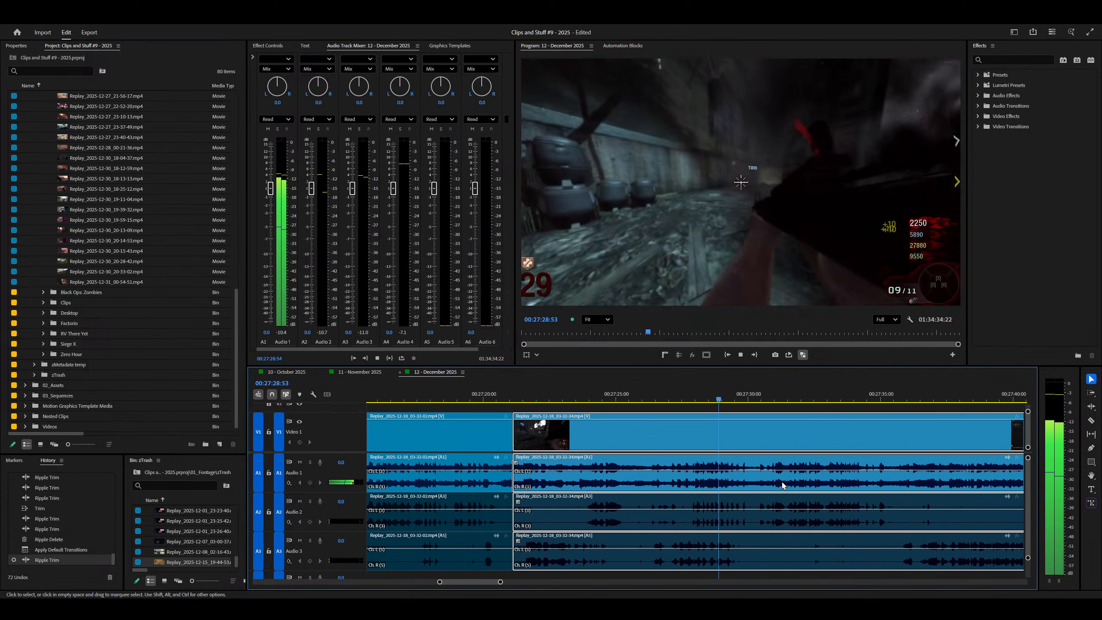
key(minus)
key(minus)
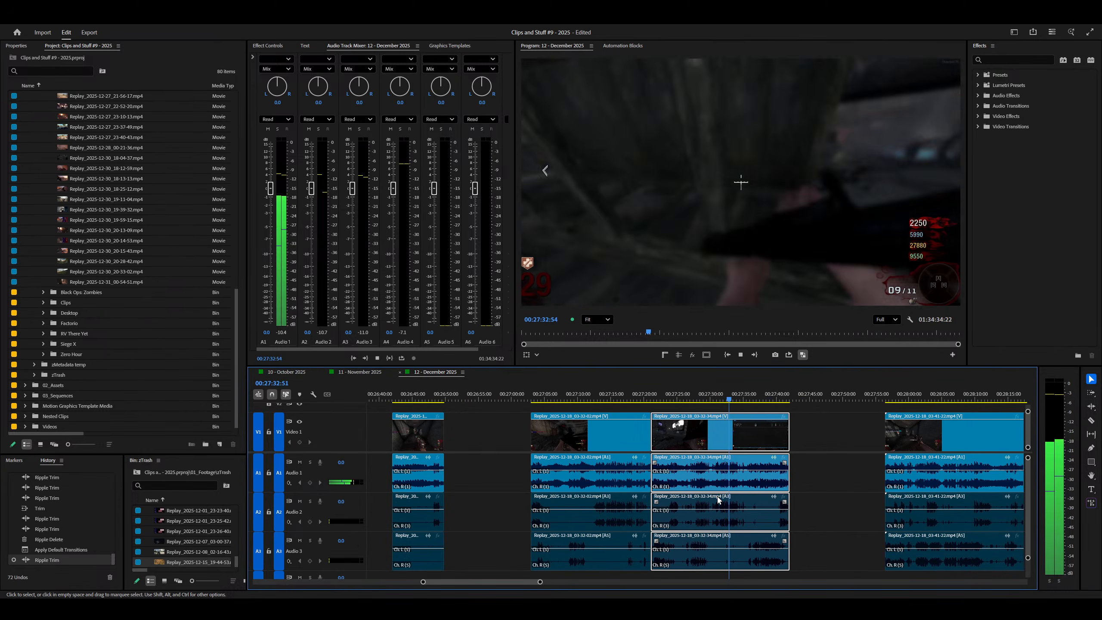
key(equal)
key(equal)
key(ctrl+shift+k)
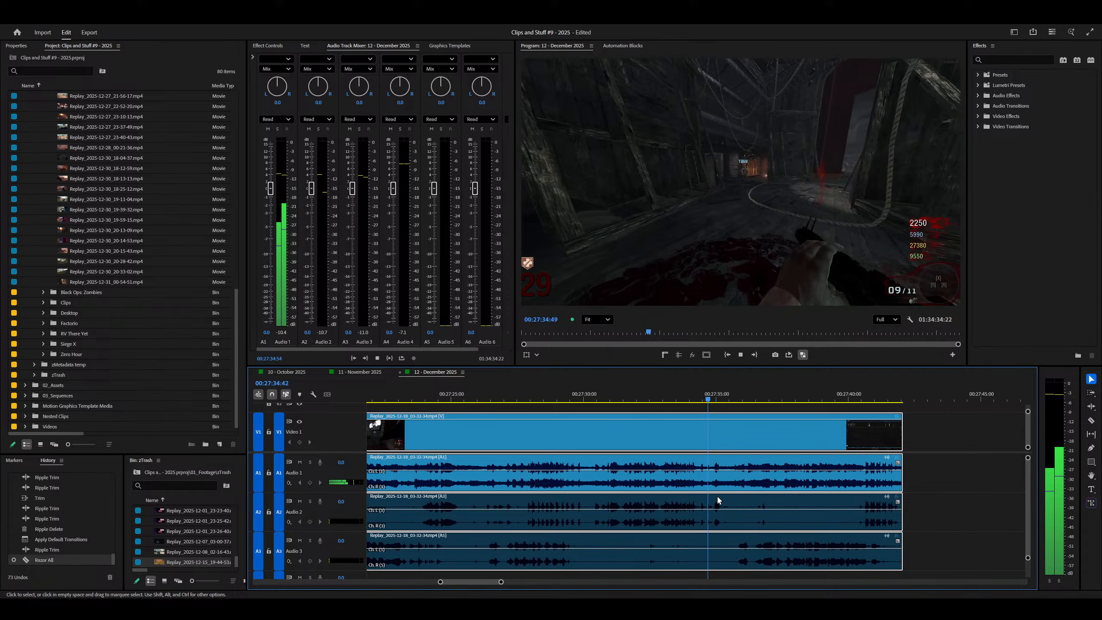
Step: Delete the part of the Replay_2025-12-18_03-32-34.mp4 clip after the split, leaving the gap
key(minus)
key(minus)
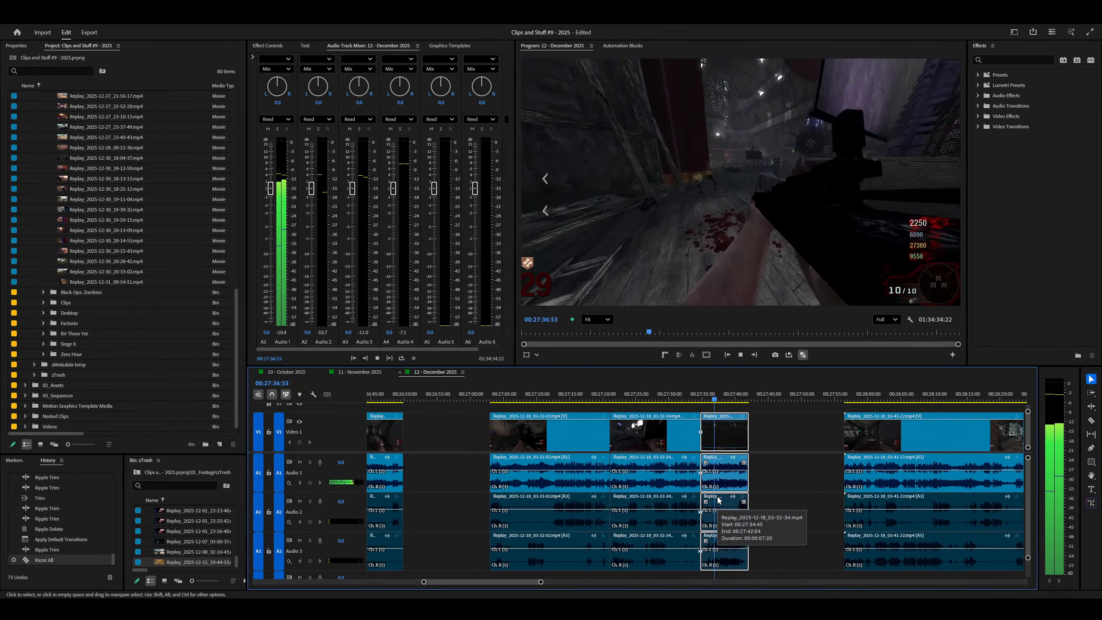
key(minus)
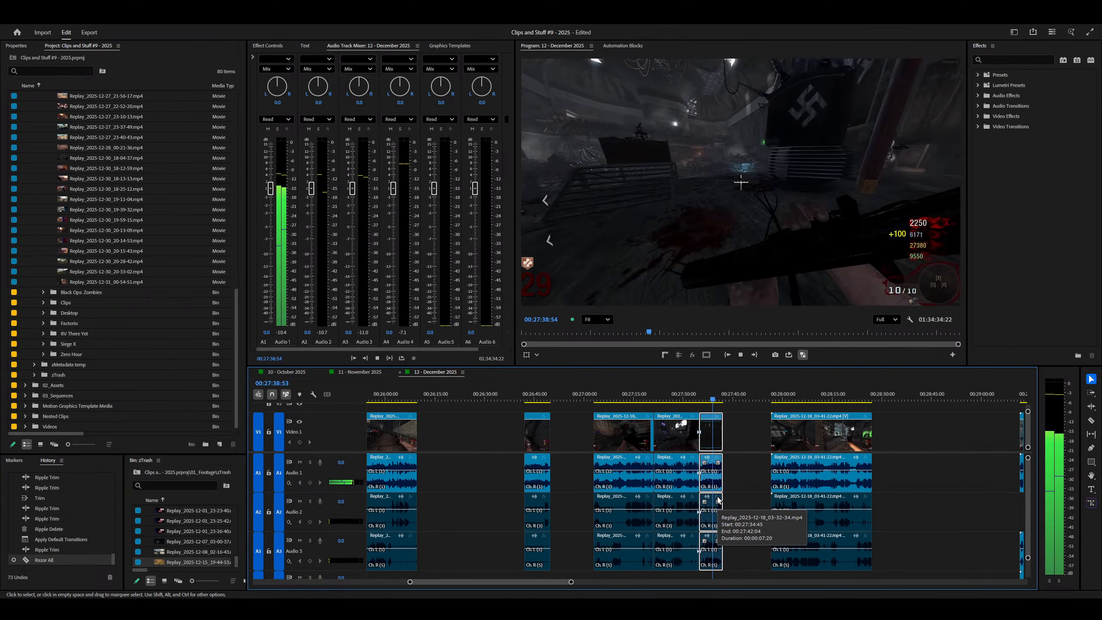
key(equal)
key(equal)
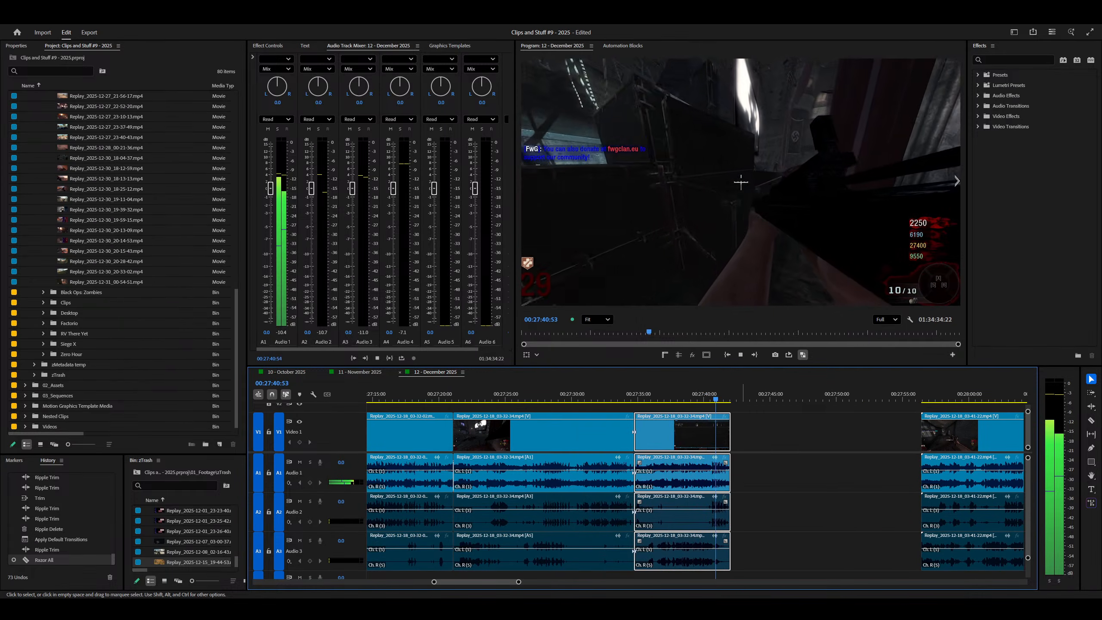
key(minus)
key(Delete)
key(minus)
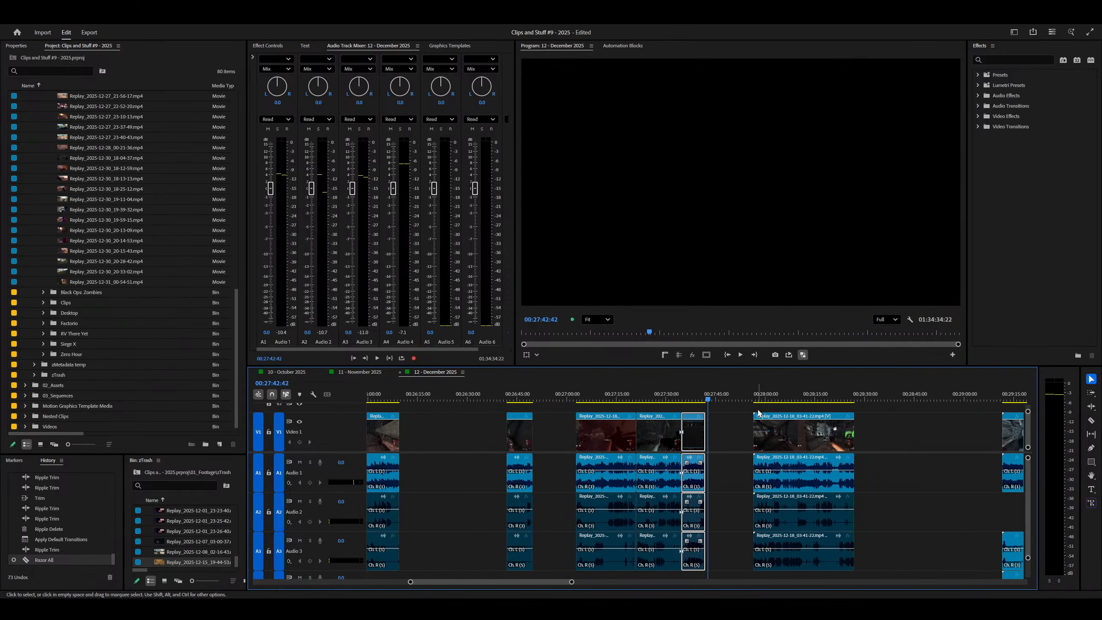
Step: Split the remaining Replay_2025-12-18_03-32-34.mp4 clip on all tracks at about 00:27:30:15 and delete the part after the cut
key(space)
key(equal)
key(equal)
key(equal)
key(equal)
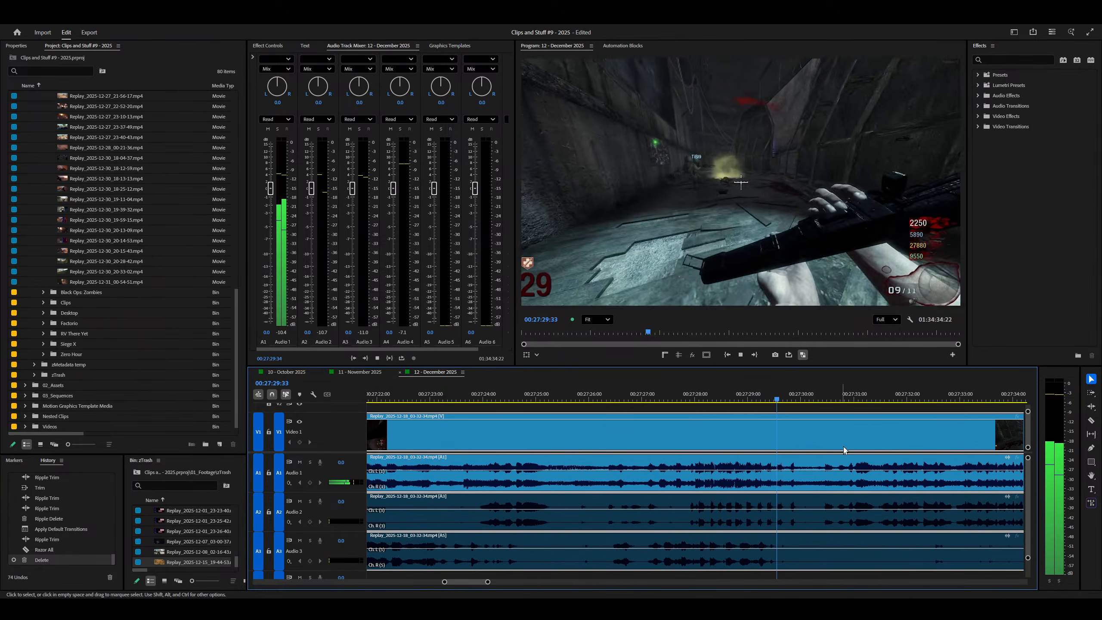
key(ctrl+shift+k)
key(minus)
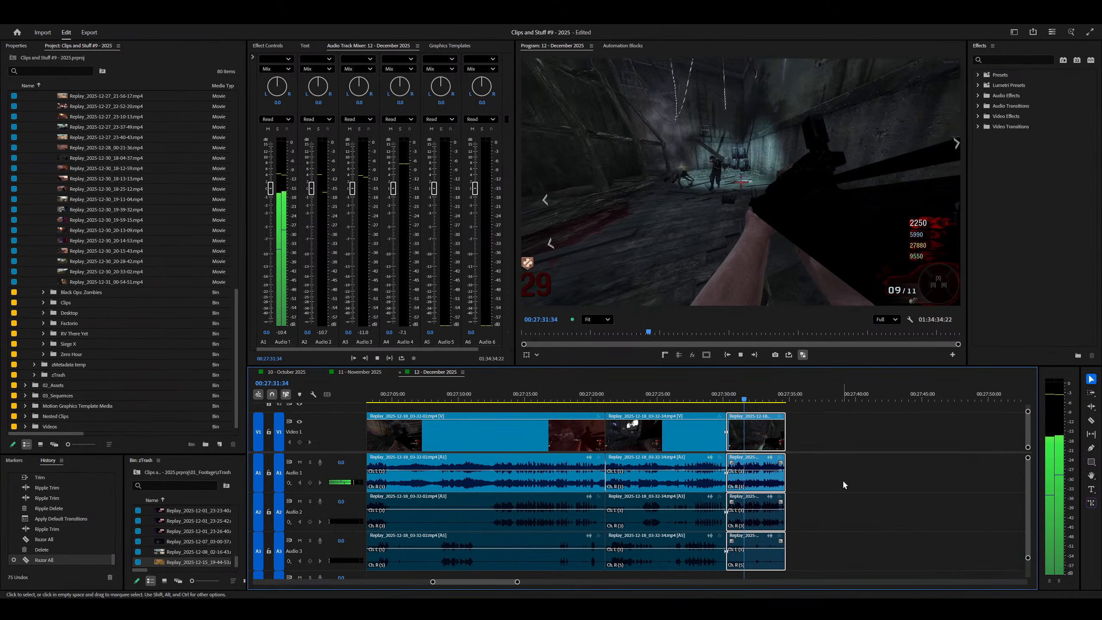
key(Delete)
Step: Play the Replay_2025-12-18_03-41-22.mp4 clip through to its end to judge whether its footage is worth keeping
key(Down)
key(space)
key(minus)
key(minus)
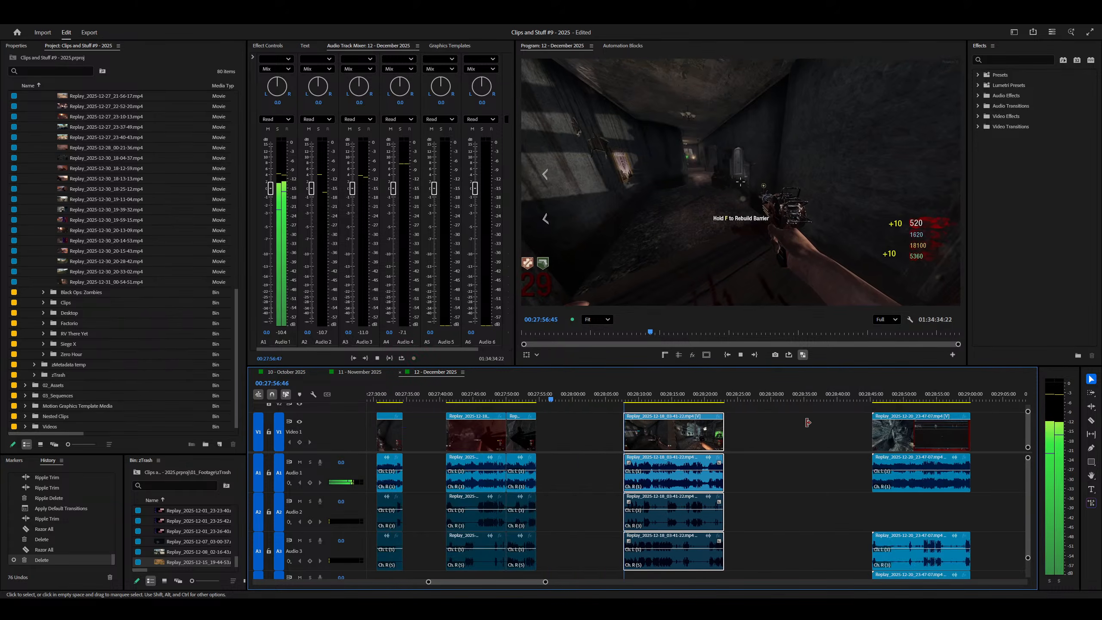
key(equal)
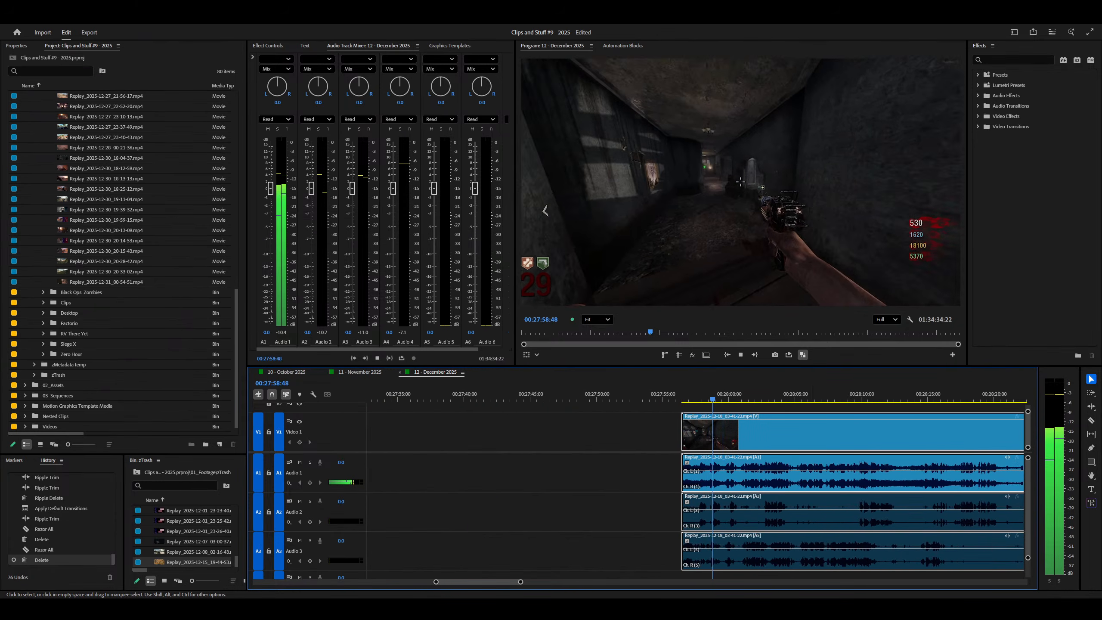
key(minus)
key(minus)
key(minus)
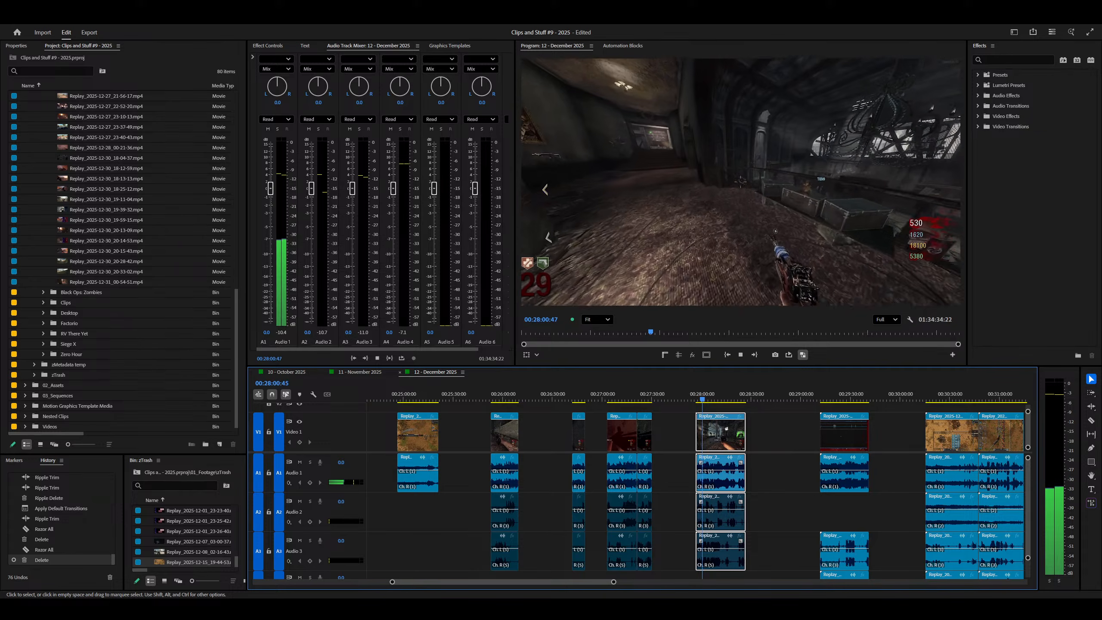
key(equal)
key(equal)
key(equal)
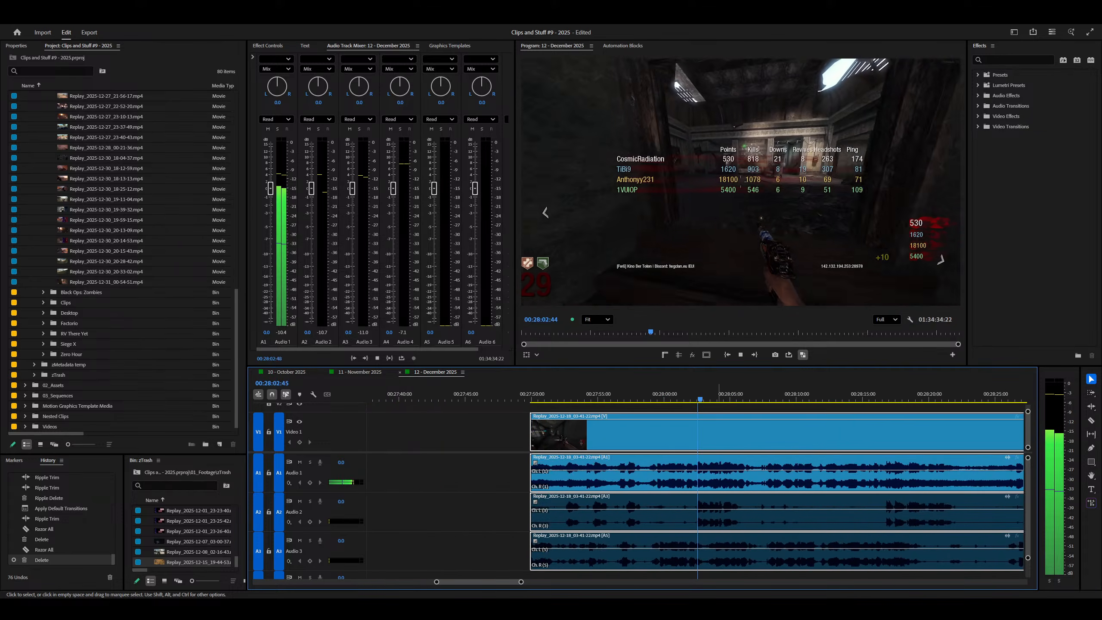
key(minus)
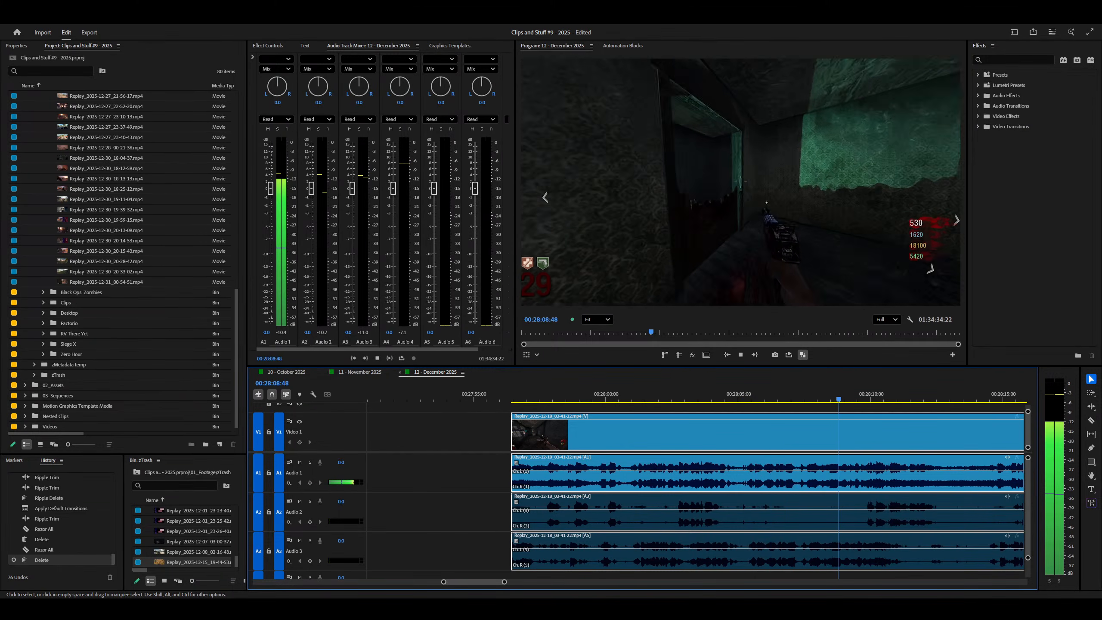
key(minus)
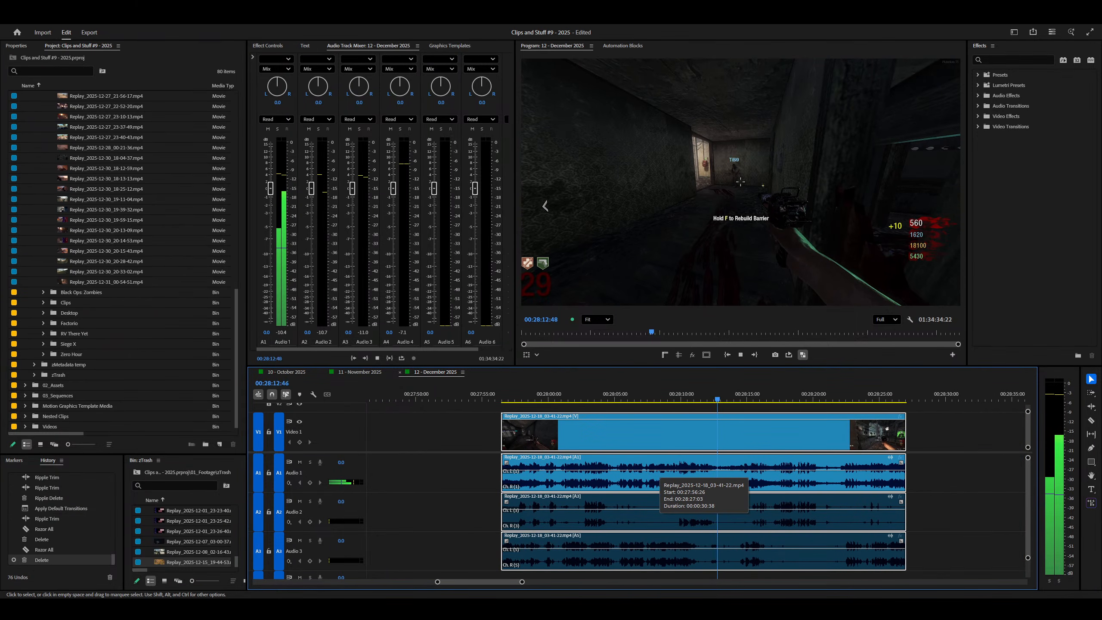
key(minus)
key(minus)
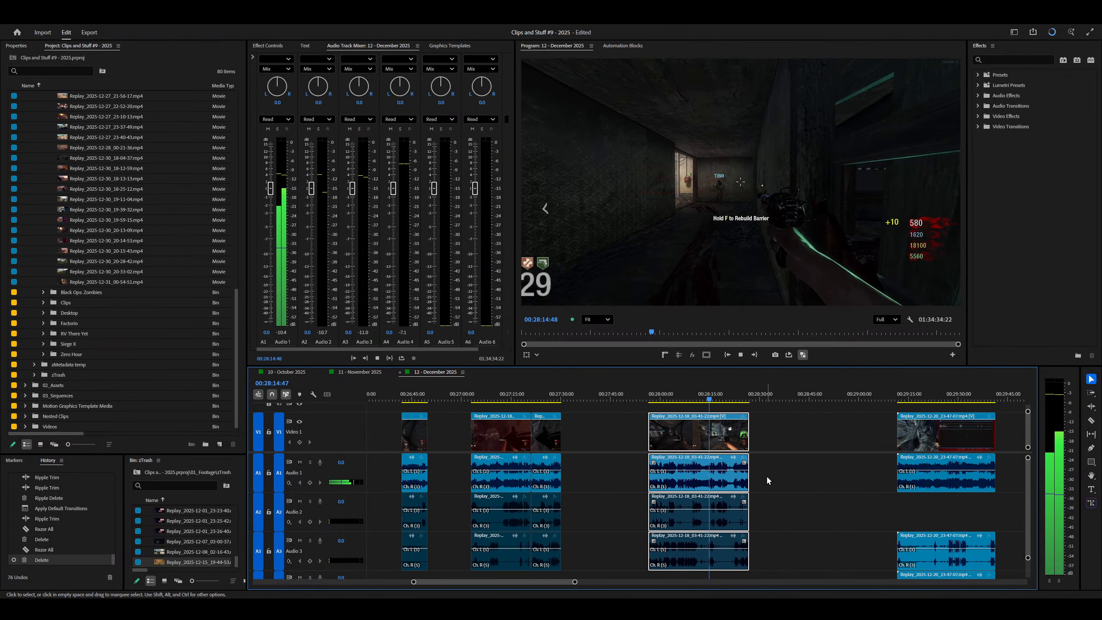
key(equal)
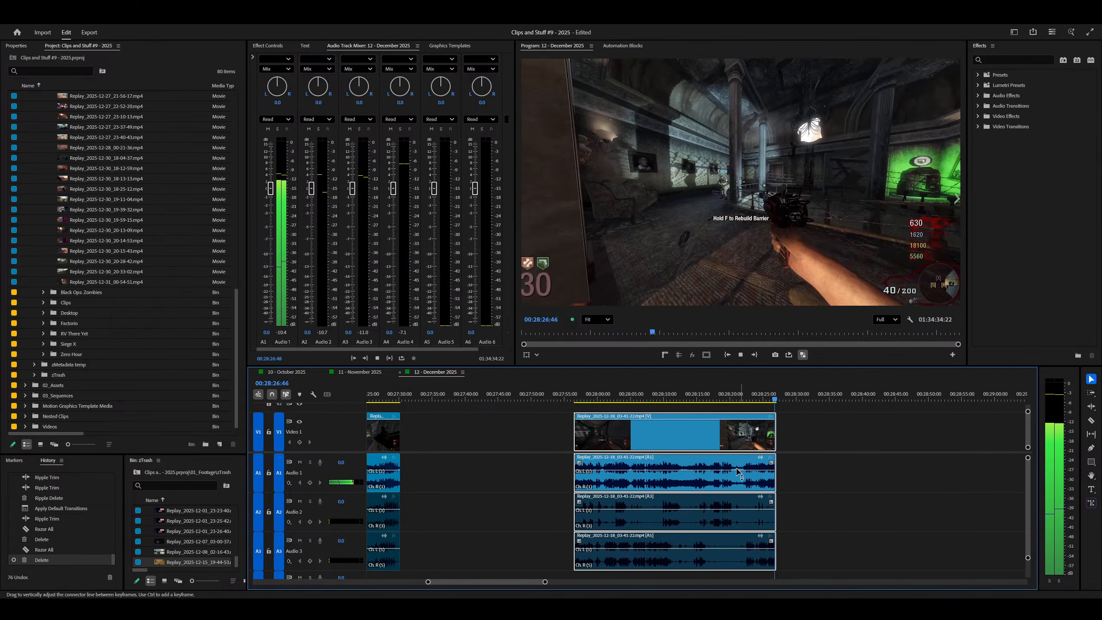
Step: Copy the Replay_2025-12-18_03-41-22.mp4 clip into the zTrash bin and delete it from the December sequence
key(space)
drag(644, 436, 211, 538)
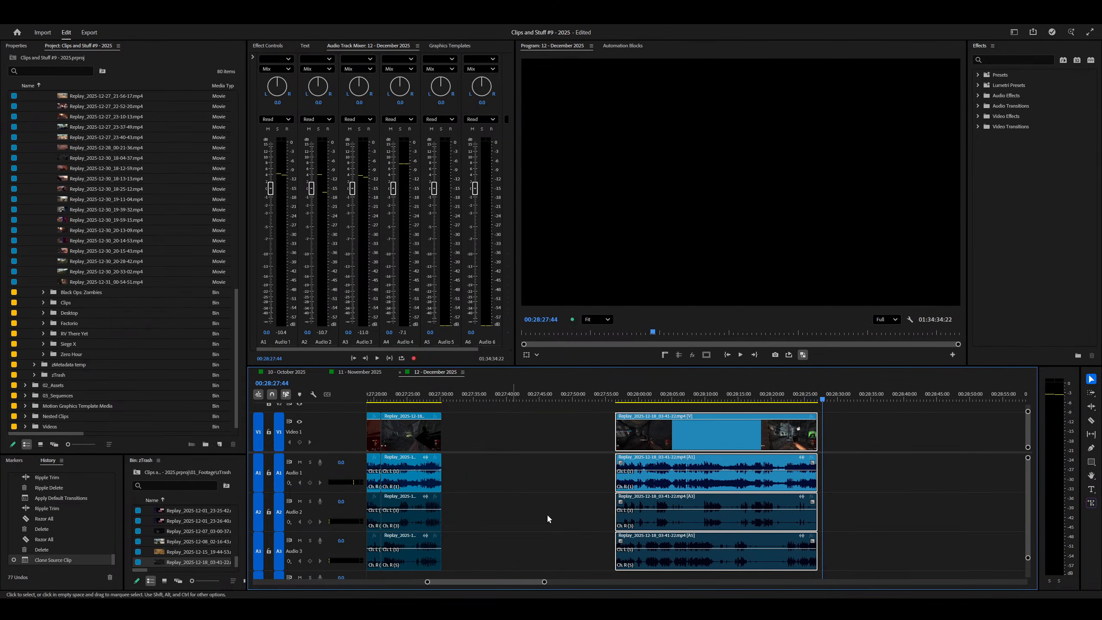
click(940, 437)
key(minus)
click(910, 398)
click(694, 449)
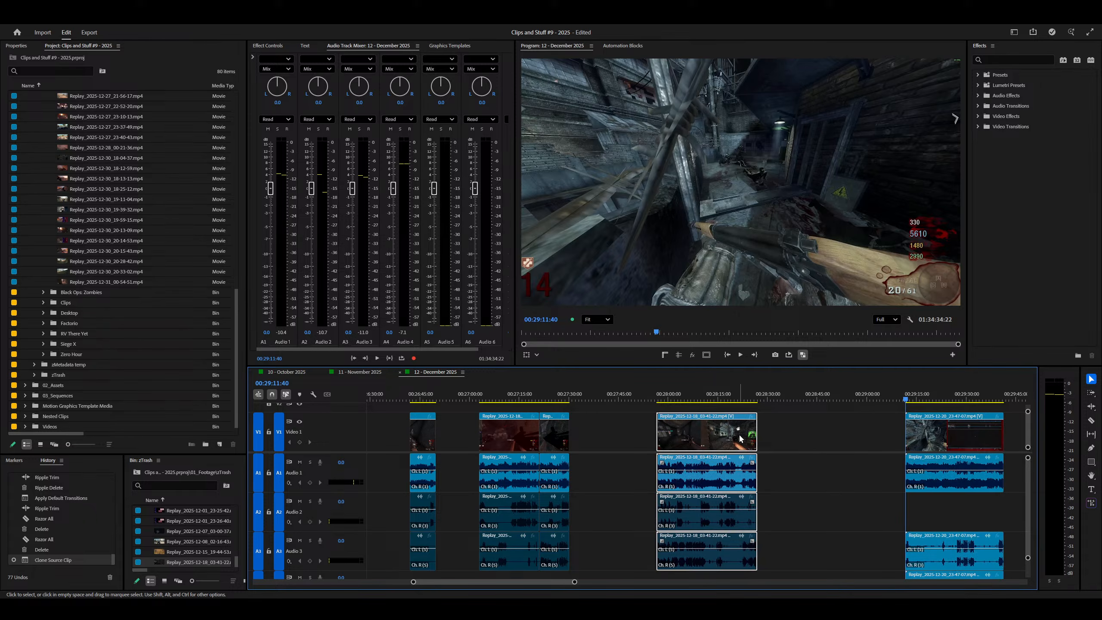
key(Delete)
Step: Play through the Replay_2025-12-20_23-47-07.mp4 clip to examine its action and audio tracks
key(space)
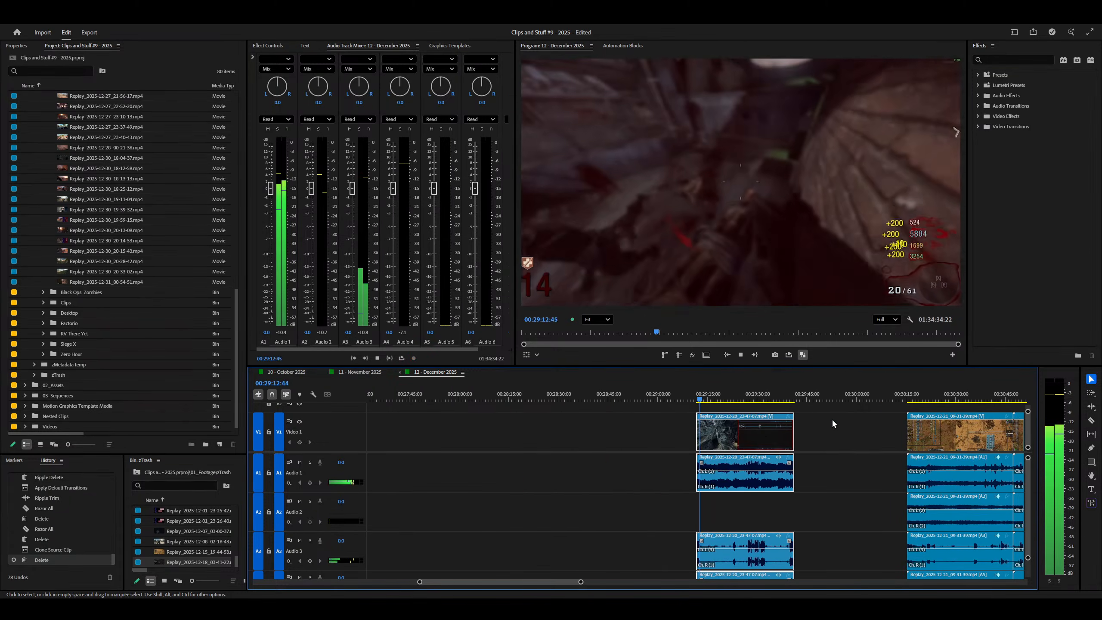
key(equal)
key(equal)
key(minus)
key(minus)
key(minus)
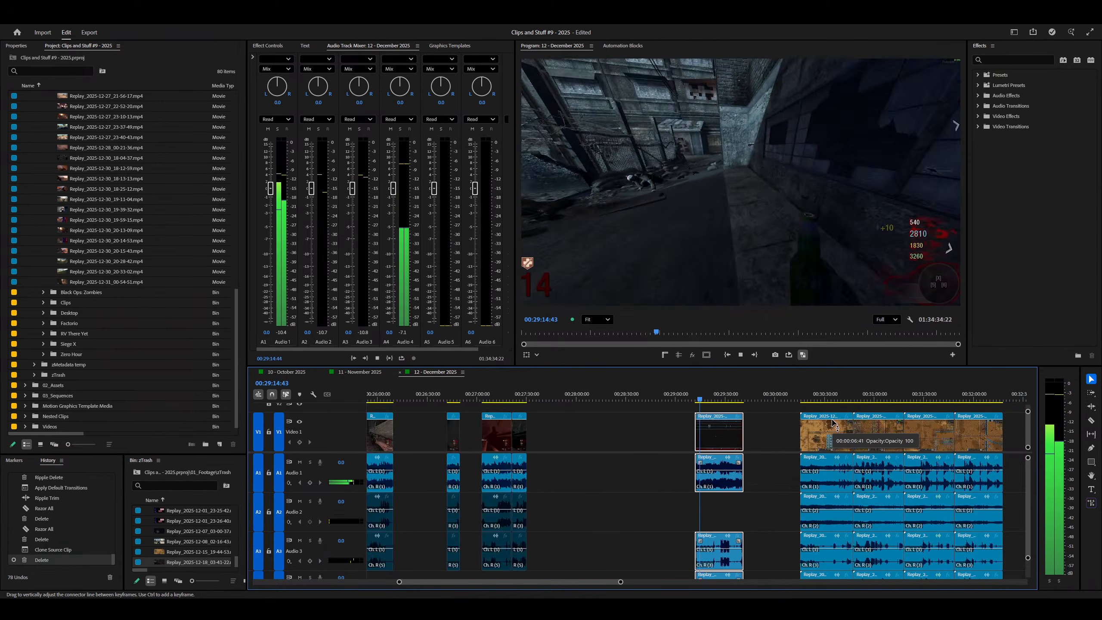
key(equal)
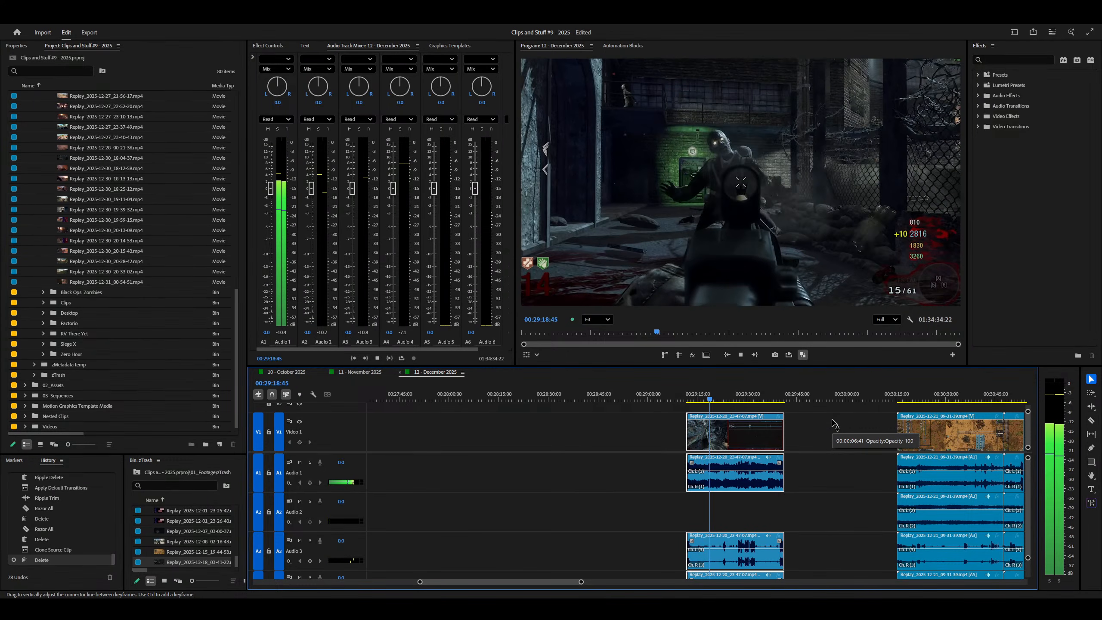
key(minus)
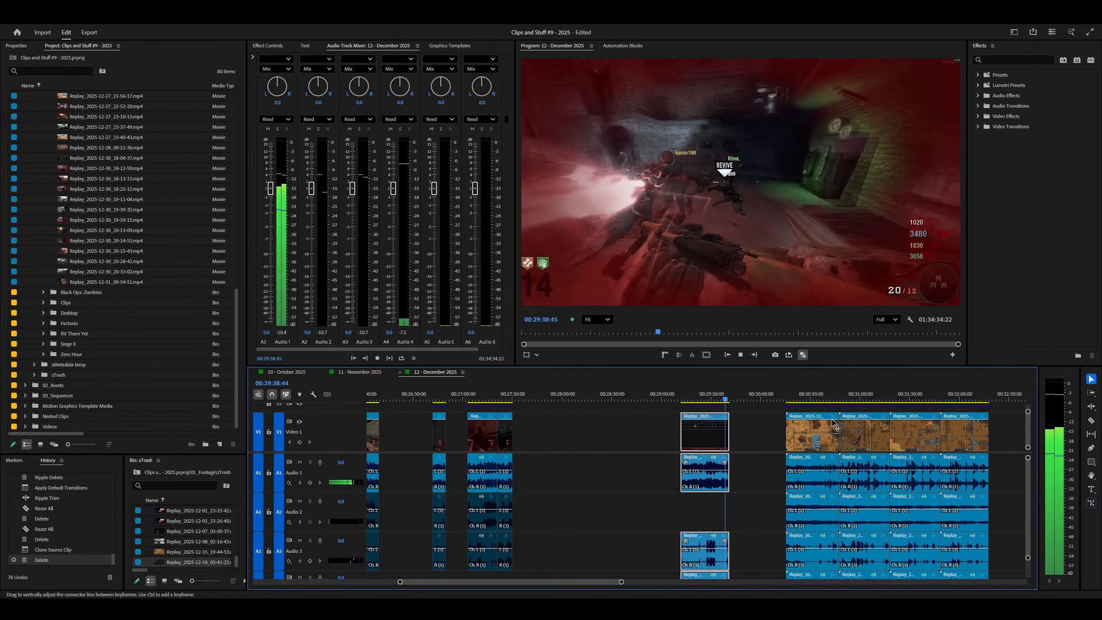
key(equal)
key(equal)
key(equal)
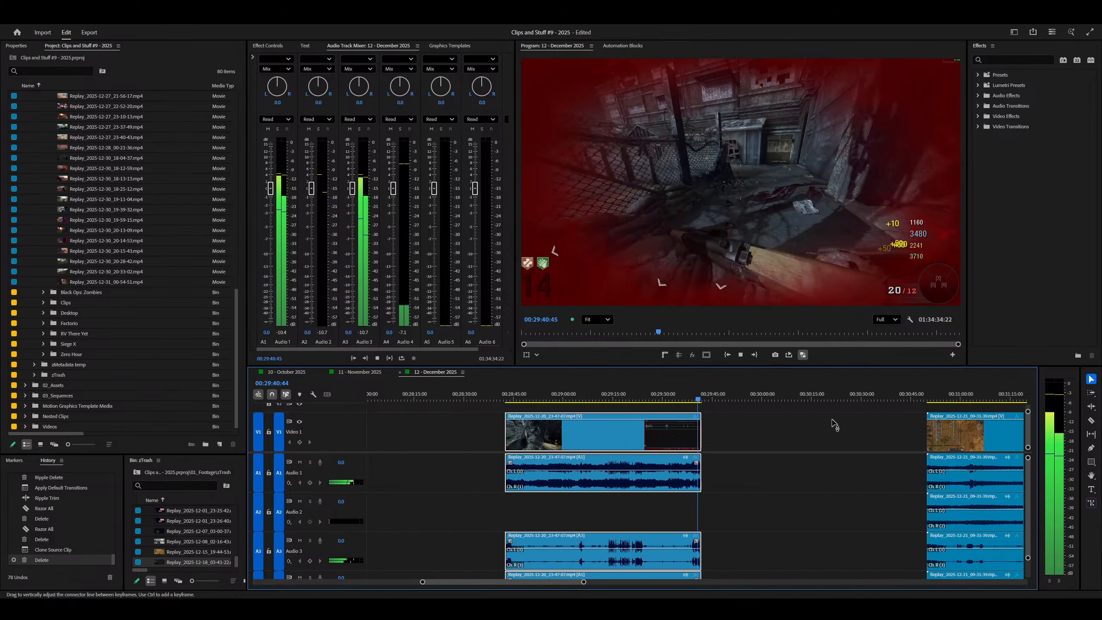
key(minus)
Step: Disable the Audio 3 and Audio 4 items of the Replay_2025-12-20_23-47-07.mp4 clip
right_click(617, 508)
key(grave)
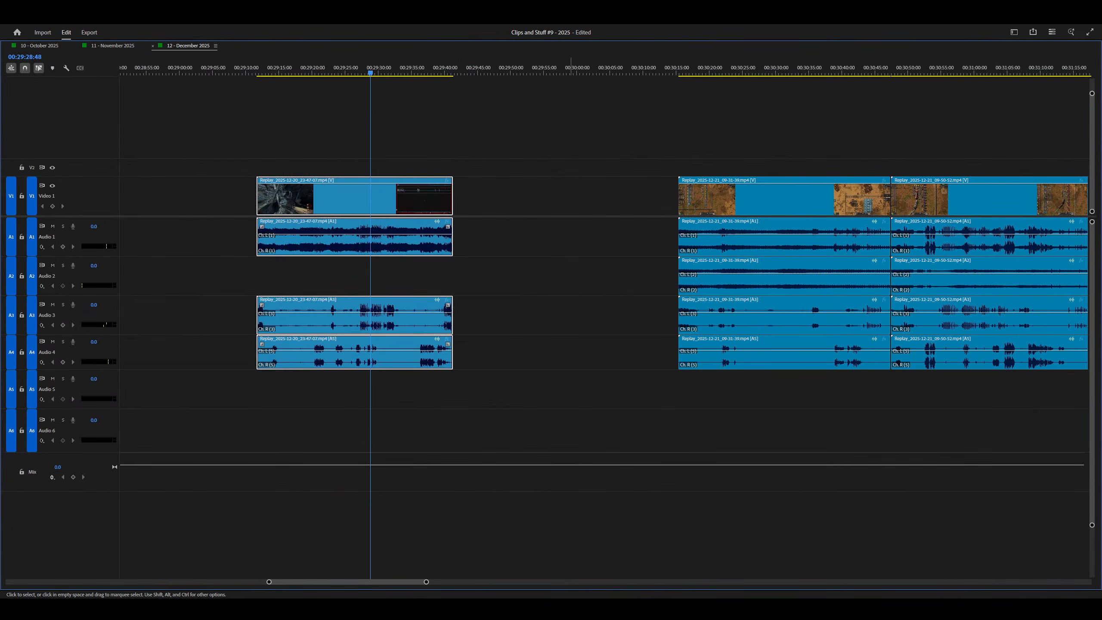
click(362, 386)
key(shift+e)
key(grave)
Step: Ripple-trim the start of the Replay_2025-12-20_23-47-07.mp4 clip up to 00:29:17:43
right_click(594, 451)
key(space)
key(equal)
key(equal)
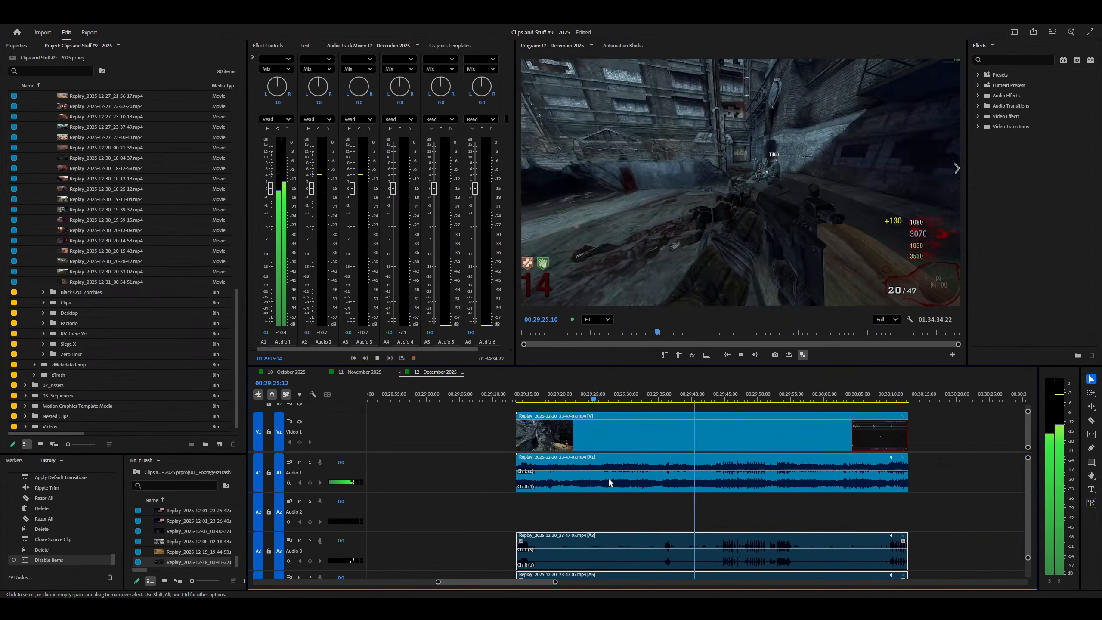
key(space)
key(q)
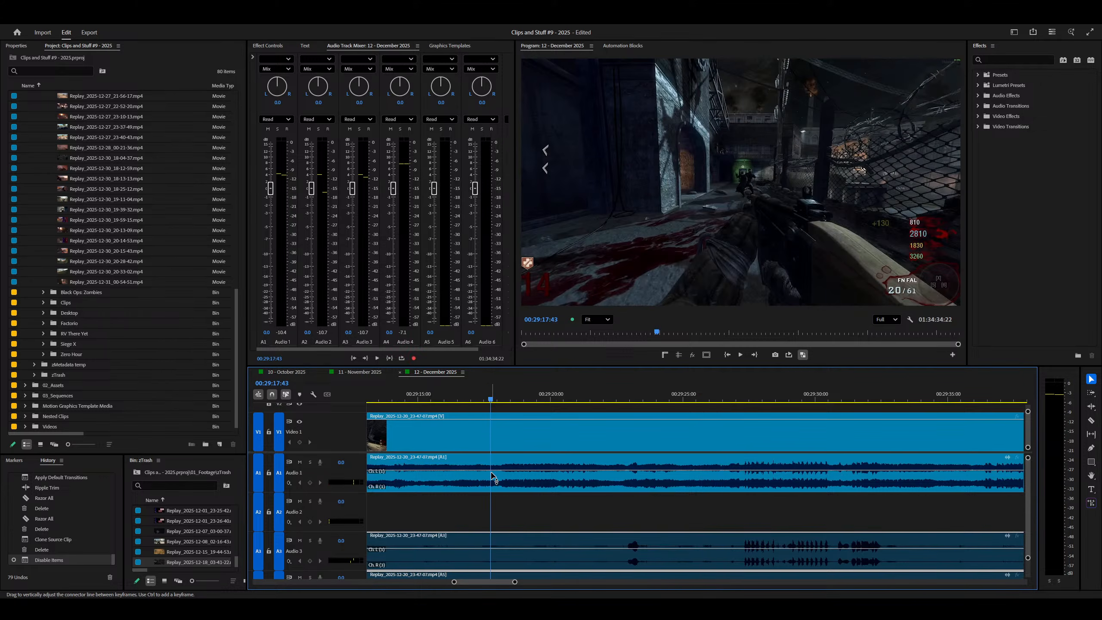
Step: Play the trimmed Replay_2025-12-20_23-47-07.mp4 clip and split it on all tracks at about 00:29:24:40
key(space)
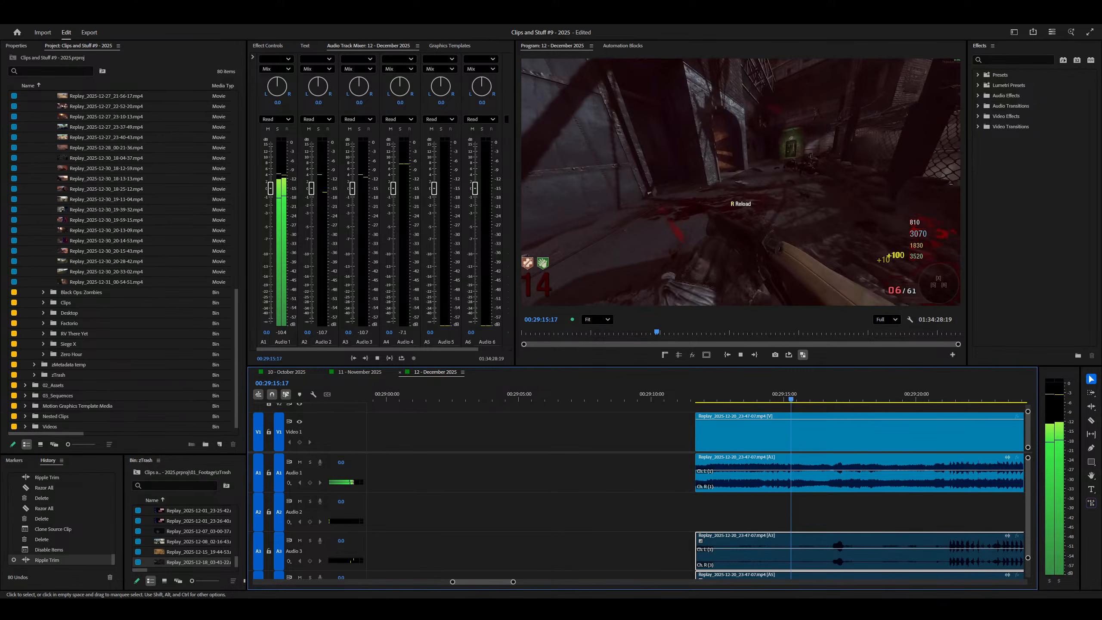
key(equal)
key(equal)
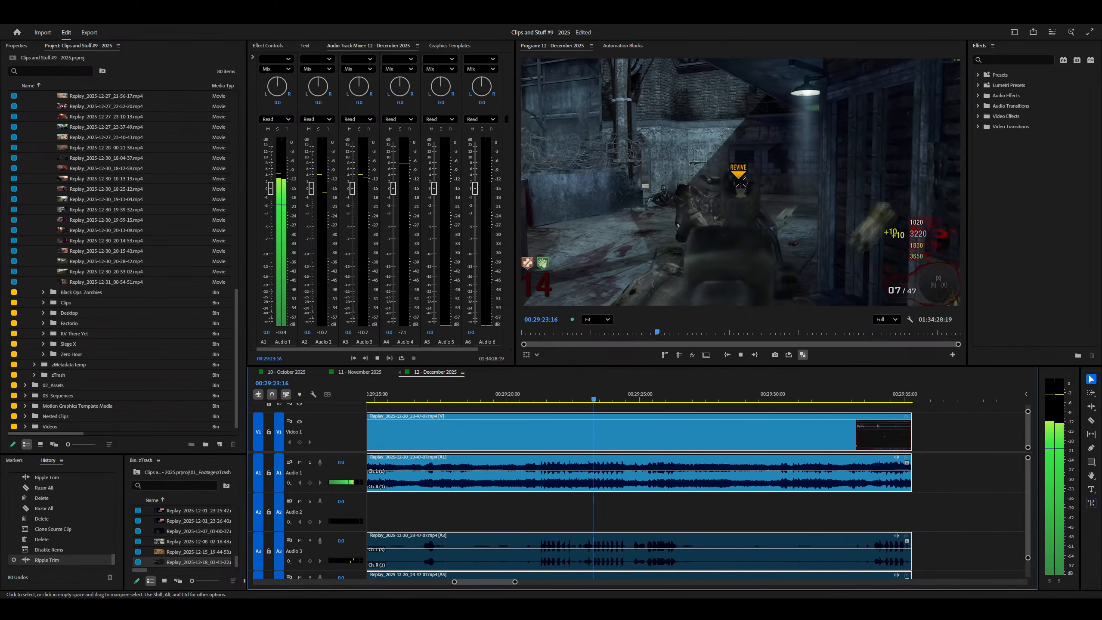
key(equal)
key(ctrl+shift+k)
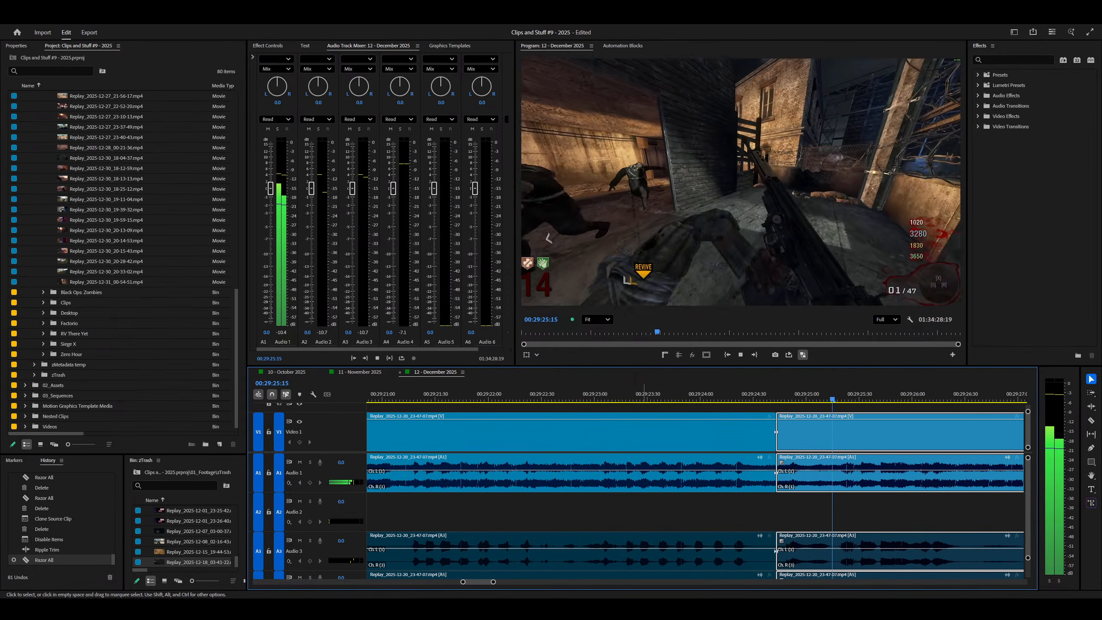
Step: Delete the part of the Replay_2025-12-20_23-47-07.mp4 clip after the split and move to the start of the next clip
key(minus)
key(minus)
key(minus)
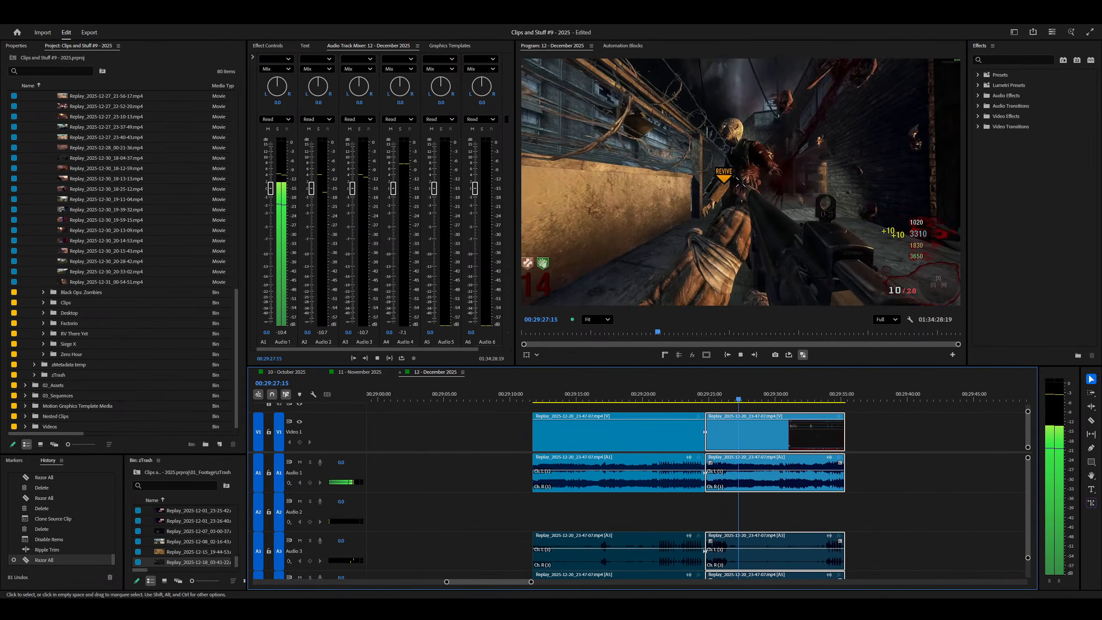
key(minus)
key(minus)
key(Delete)
key(Down)
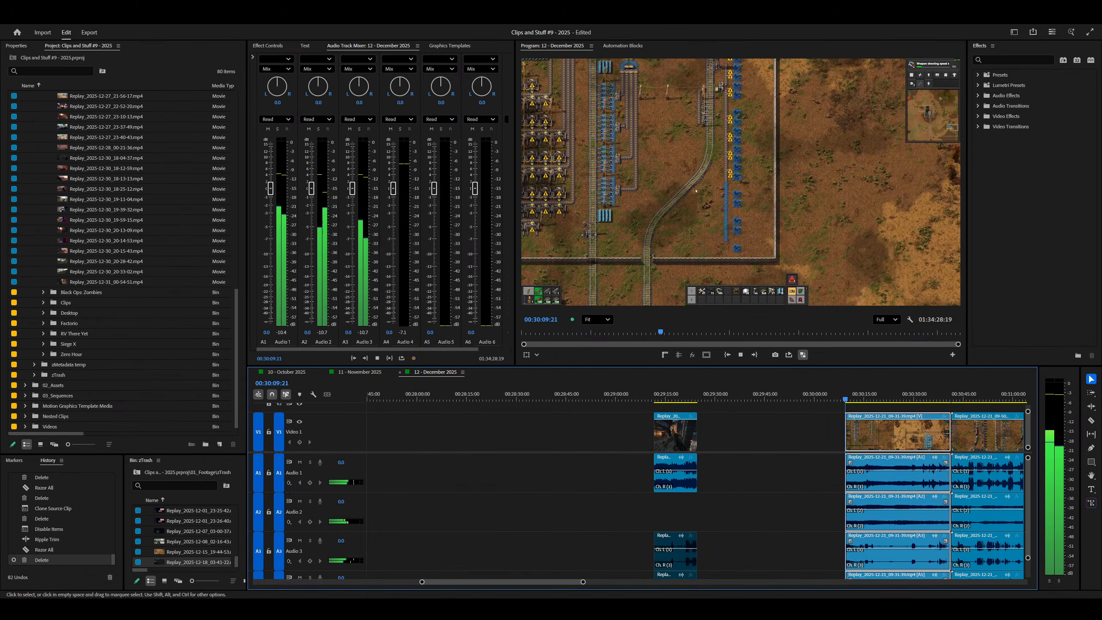
Step: Disable the Audio 1 items of the four Replay_2025-12-21 Factorio clips
key(minus)
key(minus)
key(equal)
key(equal)
key(equal)
key(equal)
key(minus)
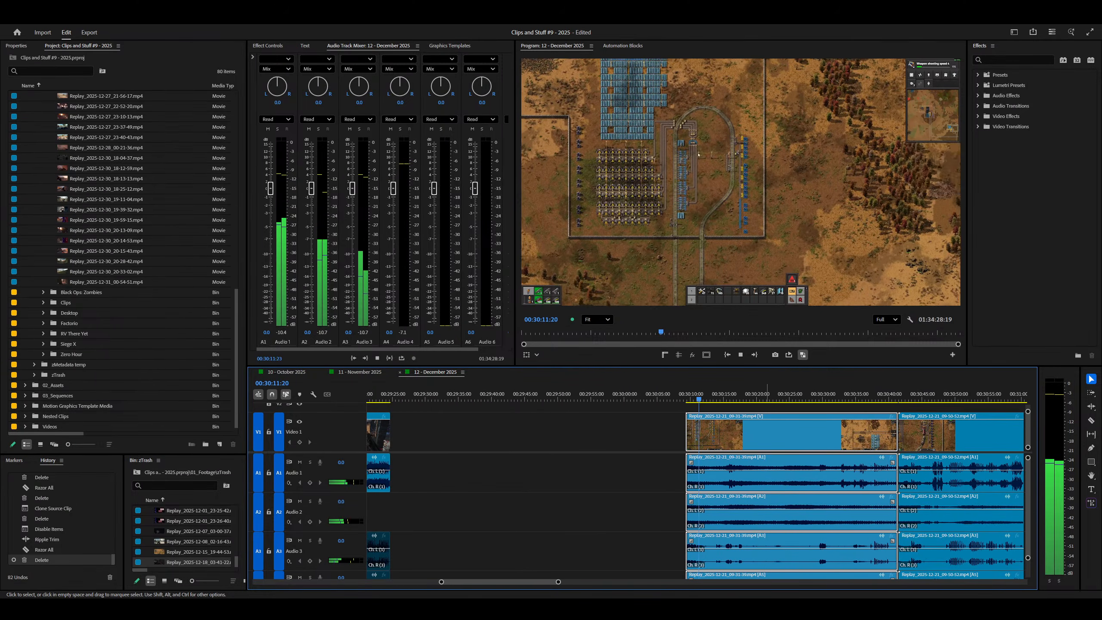
key(minus)
key(minus)
key(minus)
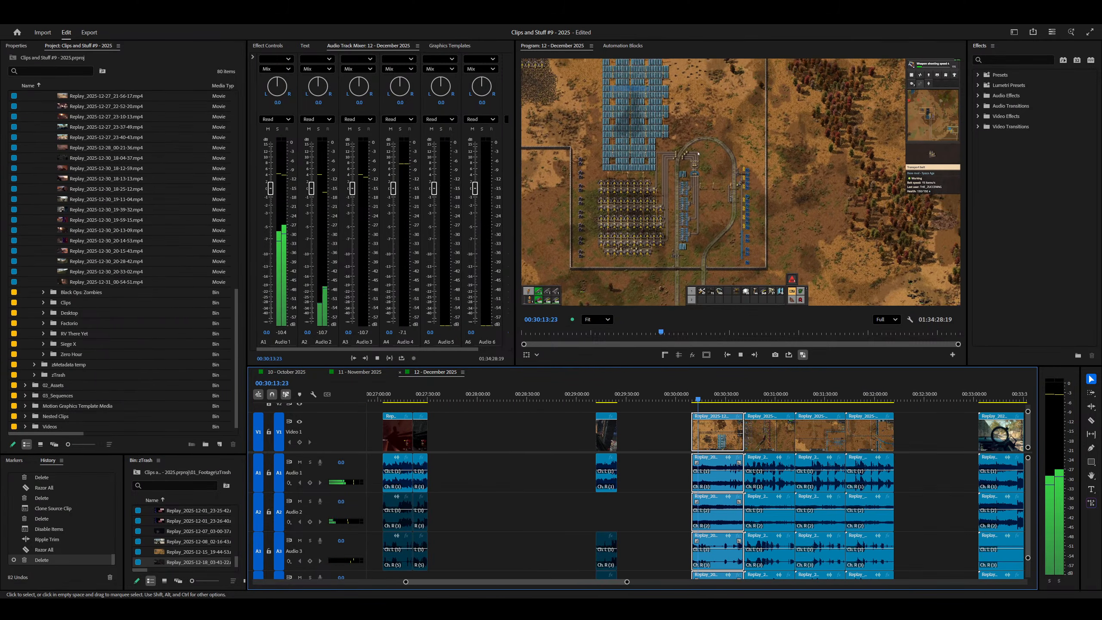
key(grave)
key(equal)
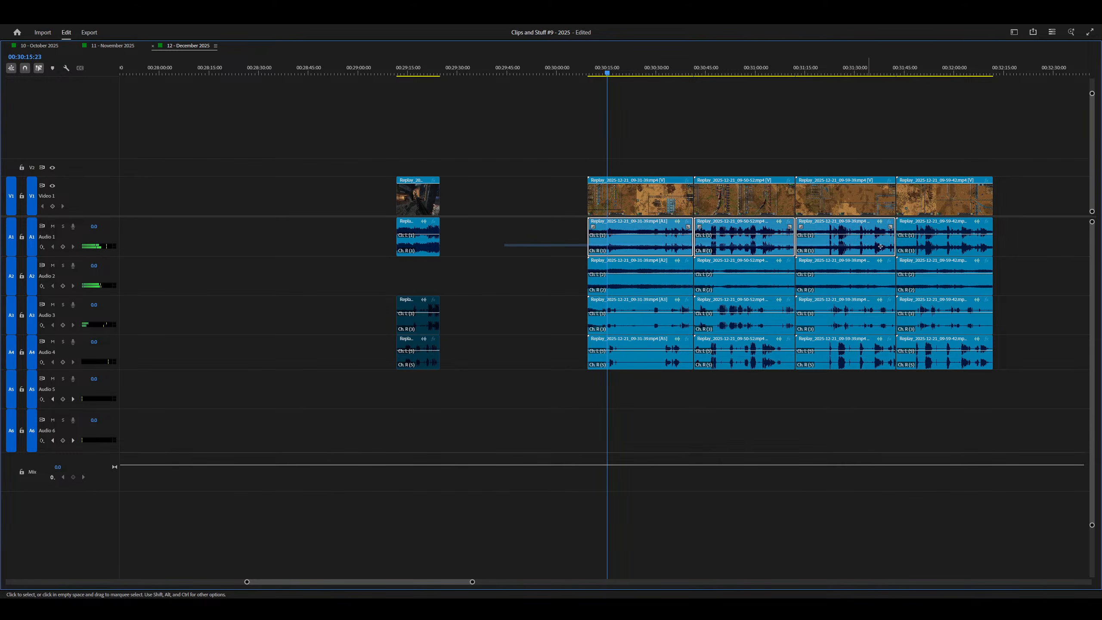
key(grave)
Step: Play the Replay_2025-12-21_09-31-39.mp4 clip without its Audio 1 sound and pause at 00:30:26:48
key(equal)
key(equal)
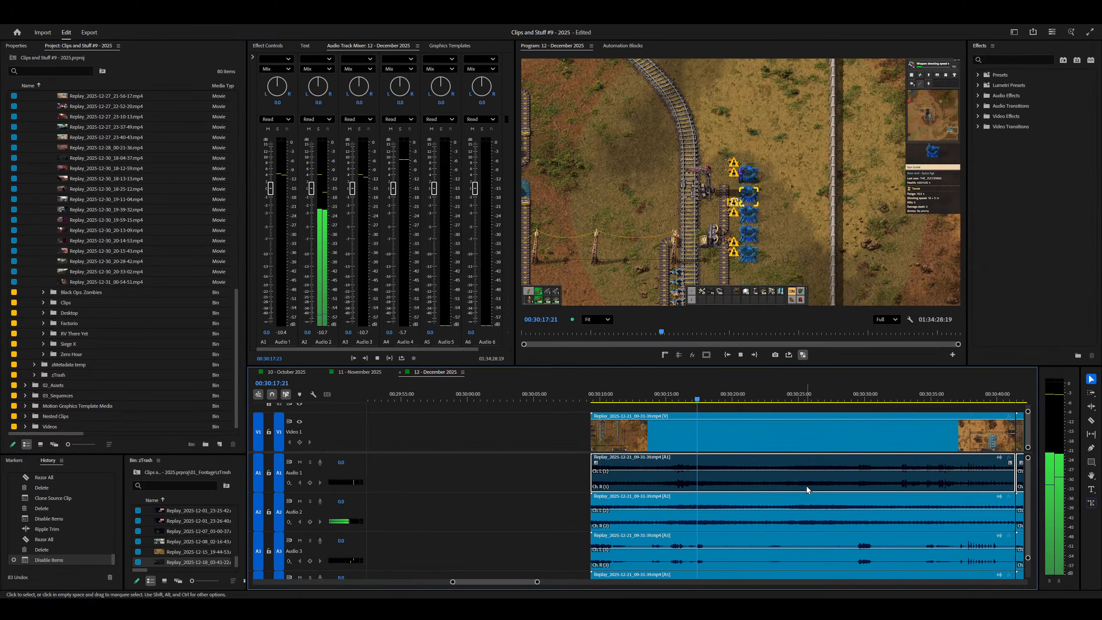
key(minus)
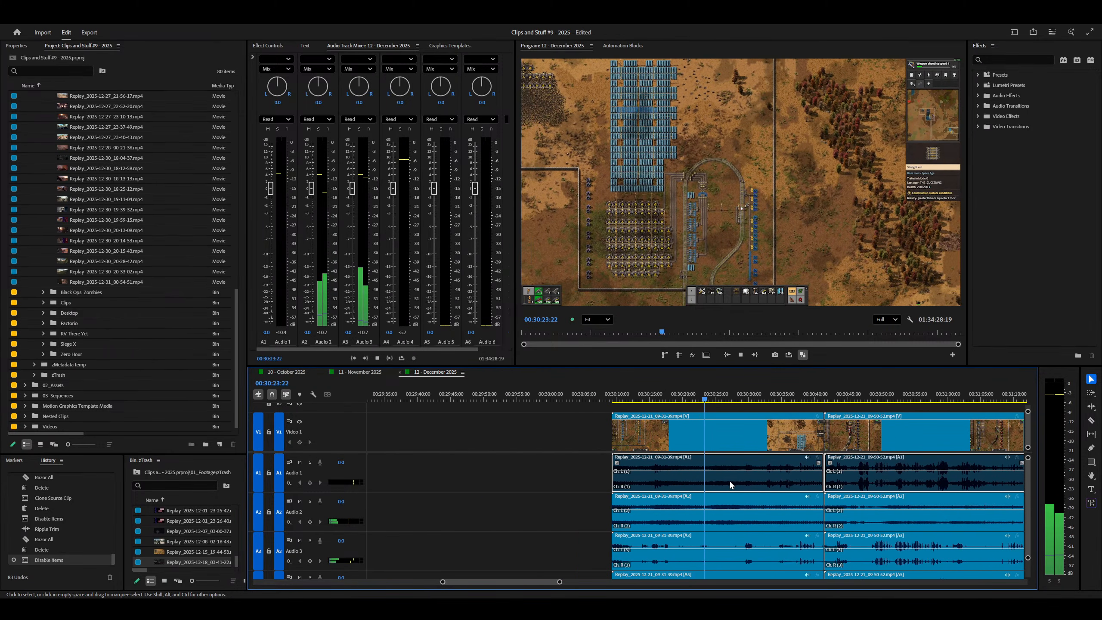
key(minus)
key(minus)
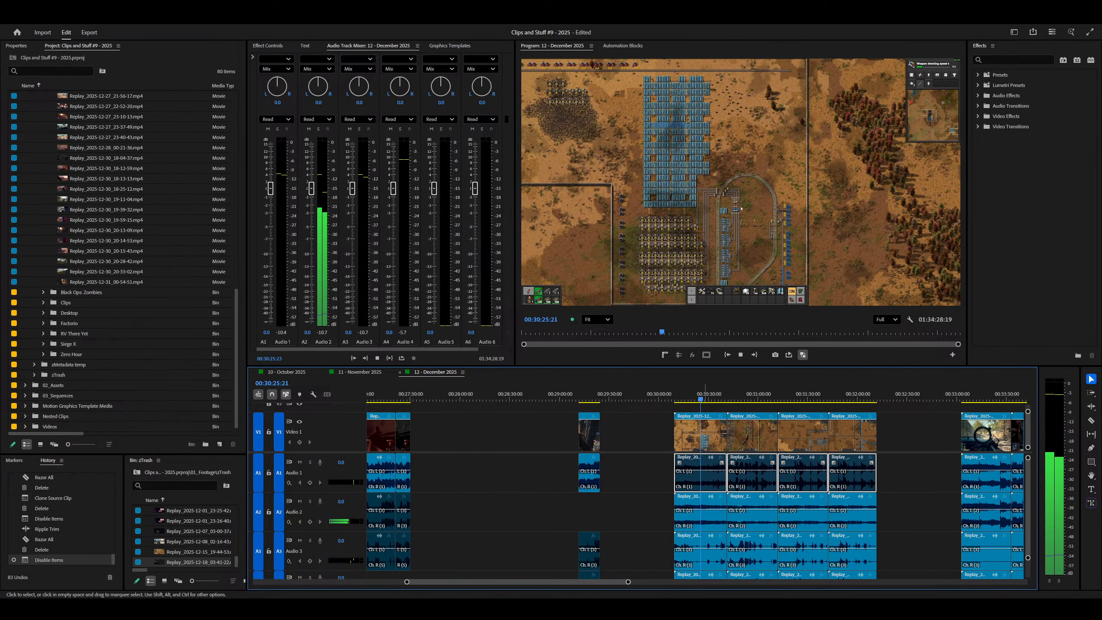
key(equal)
key(space)
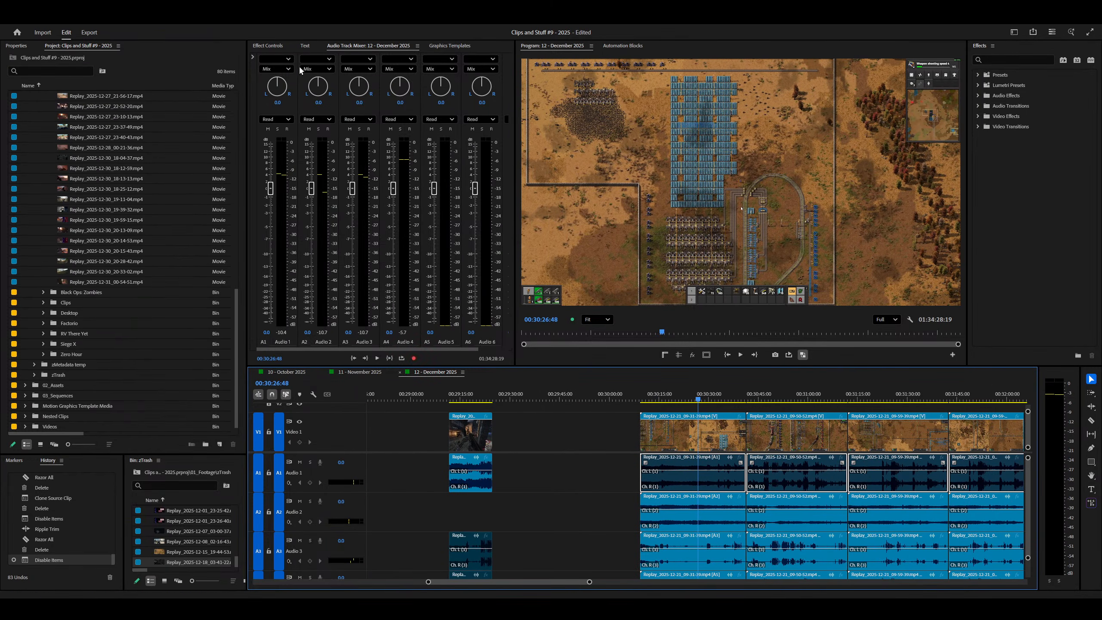
Step: Inspect the Dynamics effect settings of the Audio 2 and Audio 3 tracks in the track mixer
click(254, 59)
double_click(312, 61)
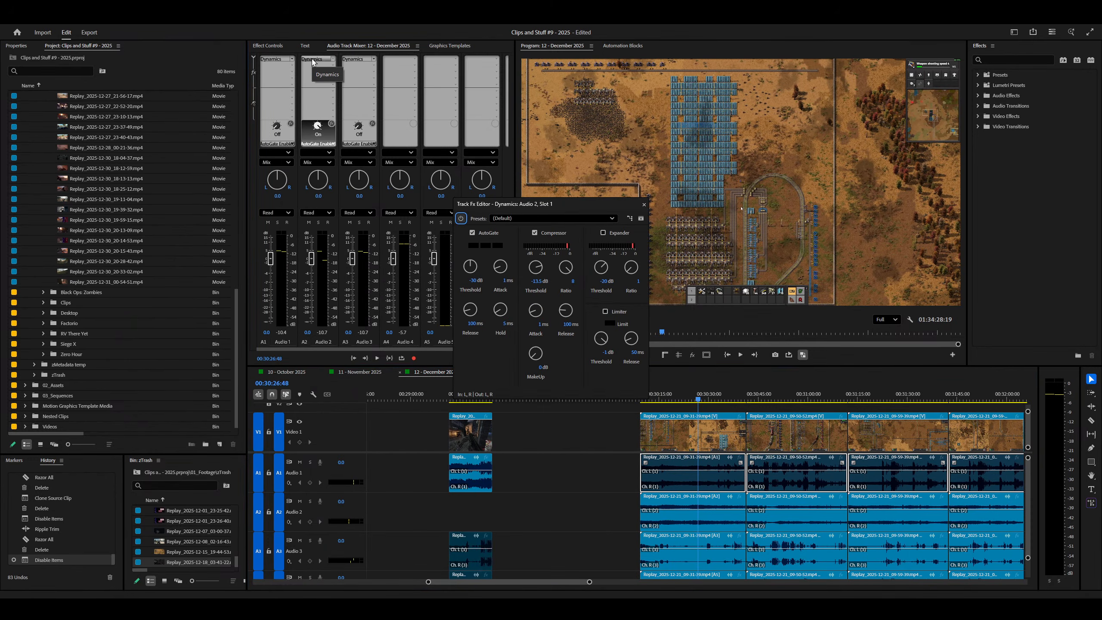
double_click(349, 61)
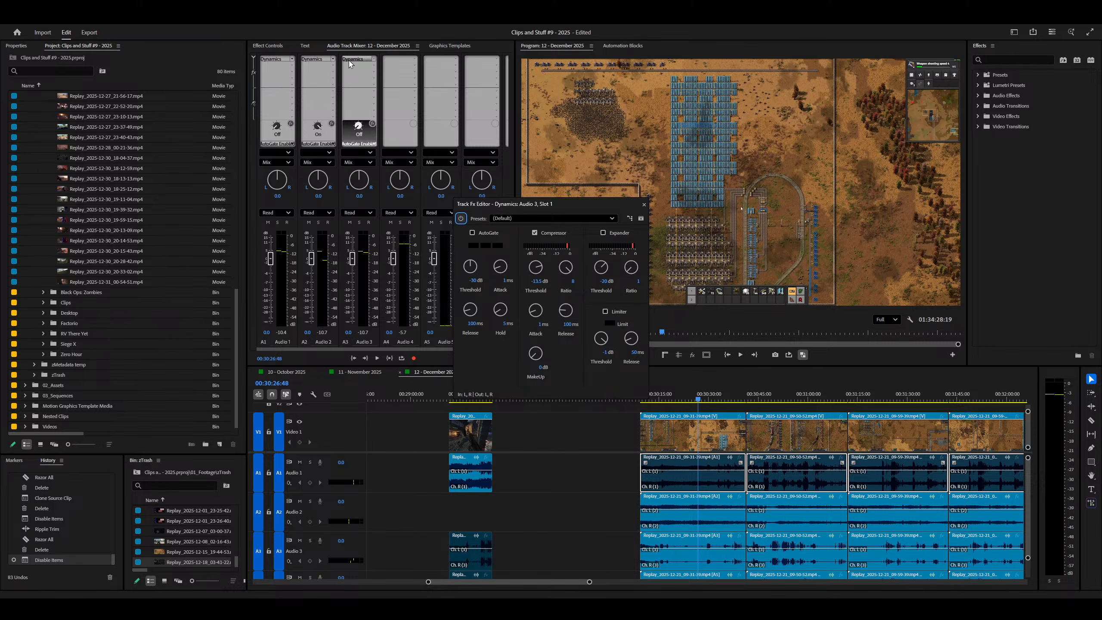
double_click(315, 61)
double_click(306, 62)
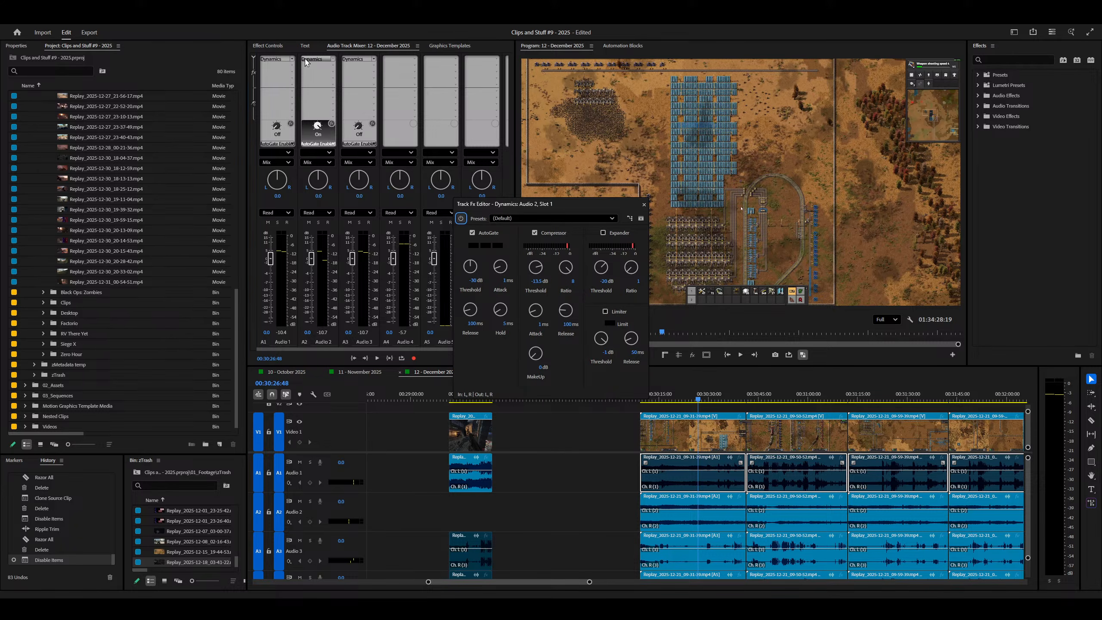
click(644, 204)
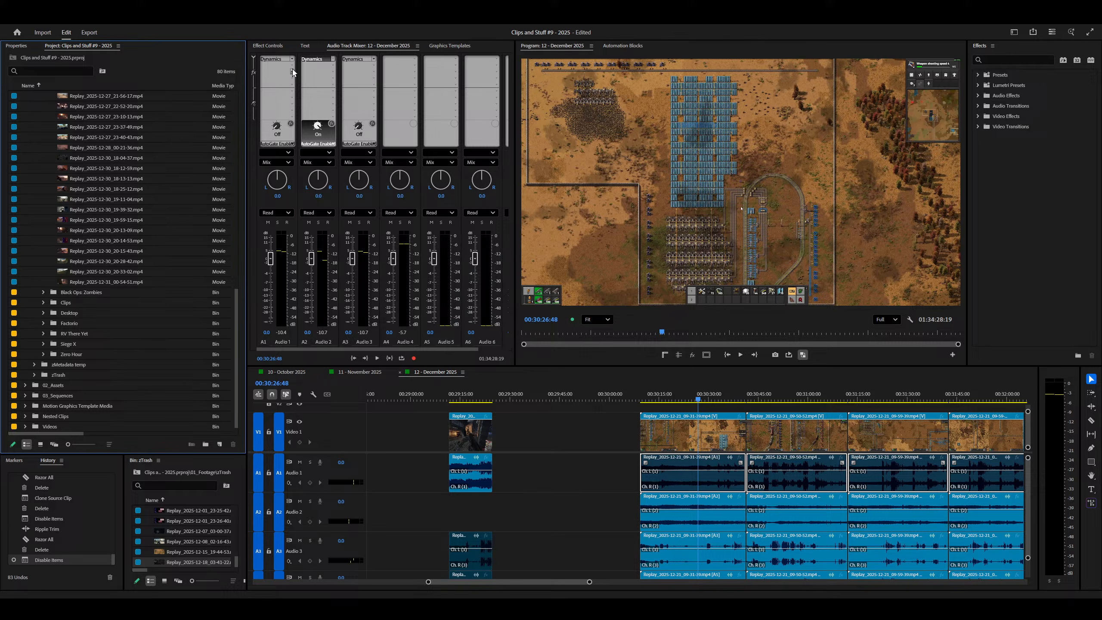
click(254, 58)
click(611, 488)
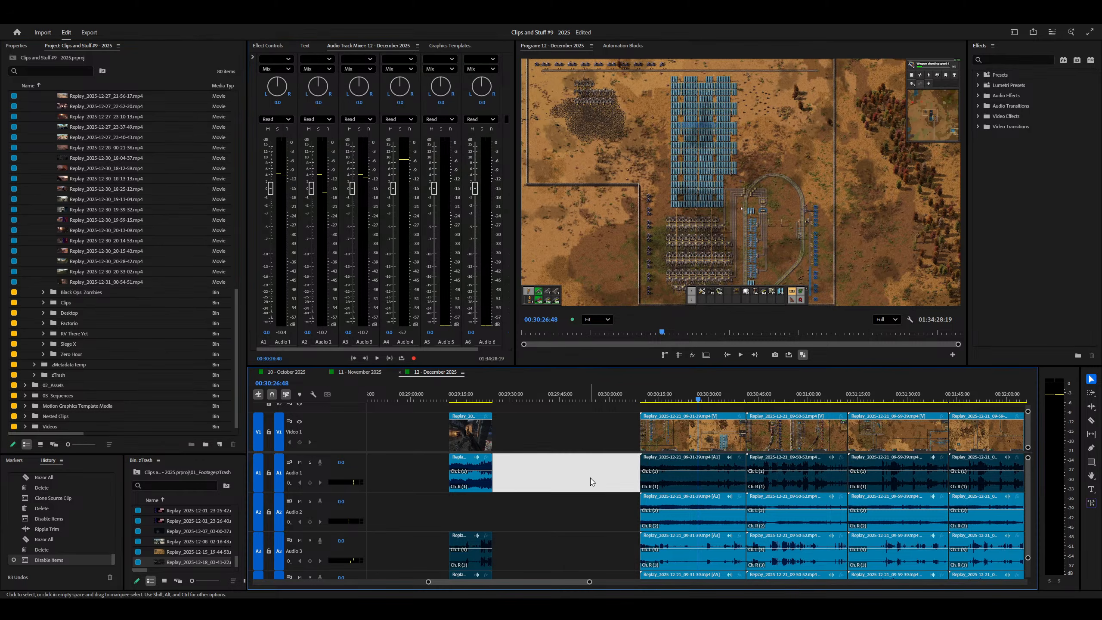
Step: Resume playing the Replay_2025-12-21_09-31-39.mp4 clip from 00:30:26:48 to check its remaining audio
key(space)
key(minus)
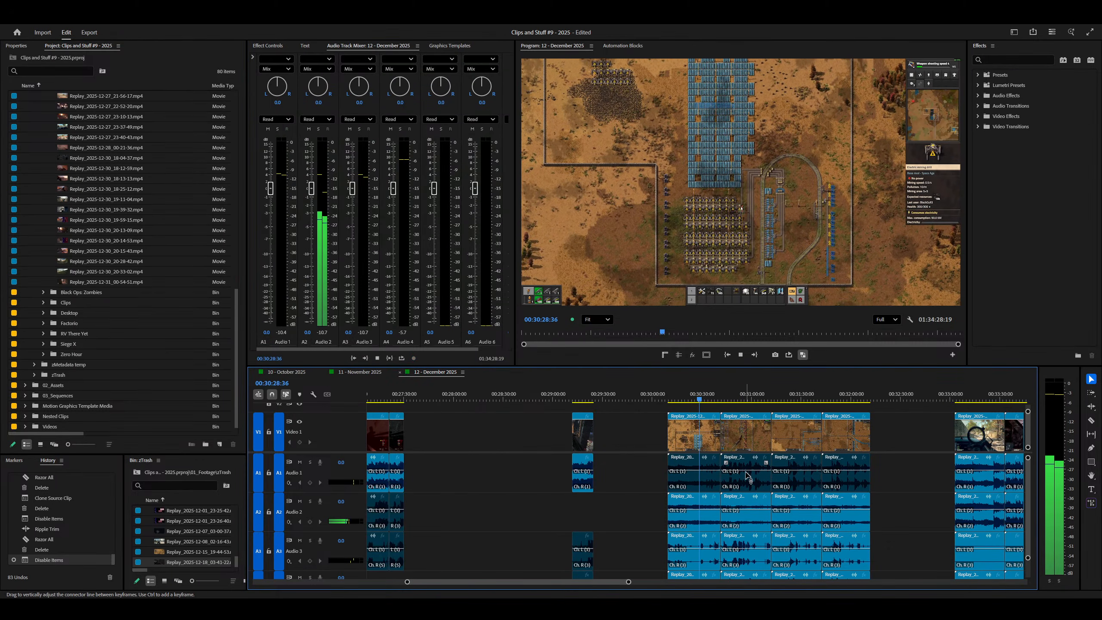
key(minus)
key(equal)
key(grave)
key(equal)
key(equal)
key(grave)
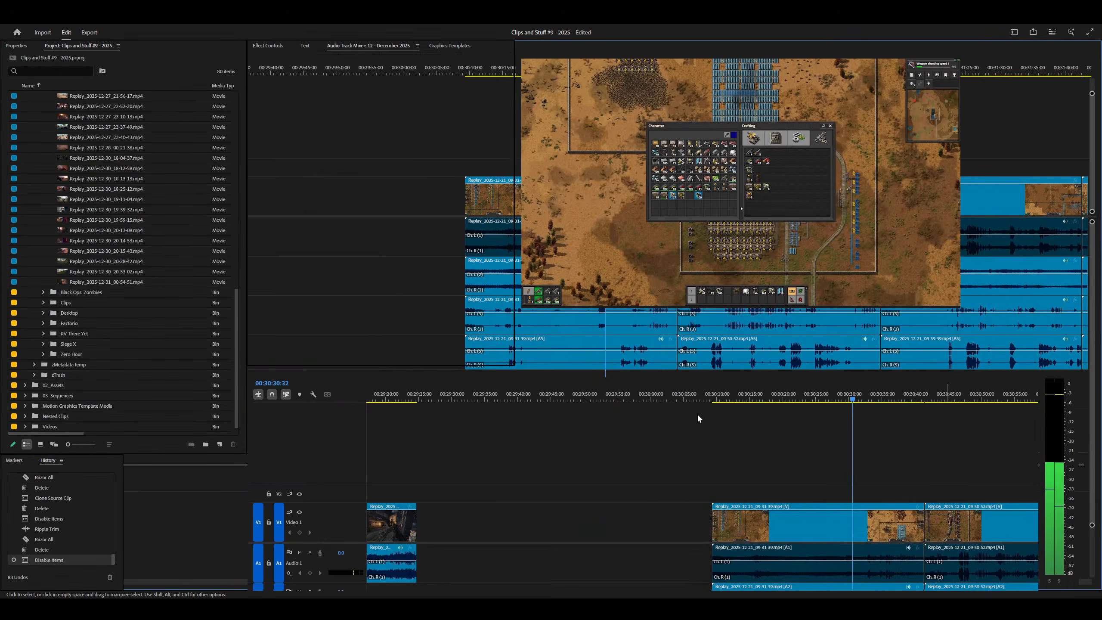
Step: Delete the Audio 1 items of the four Replay_2025-12-21 clips and move their Audio 2–4 items up one track
key(minus)
key(minus)
key(grave)
drag(439, 243, 637, 243)
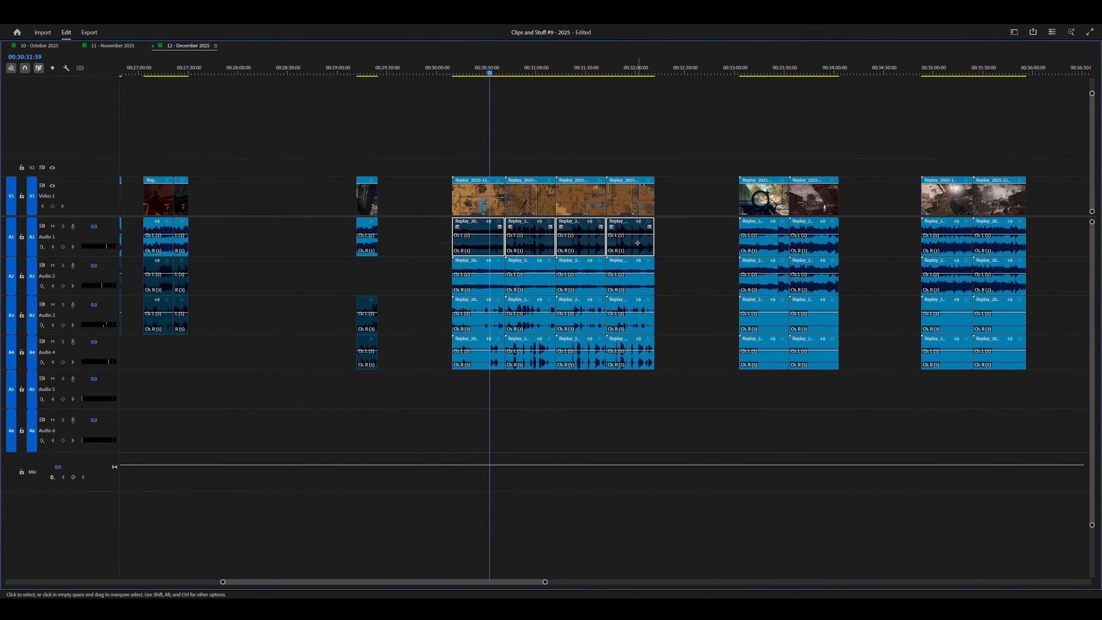
key(Delete)
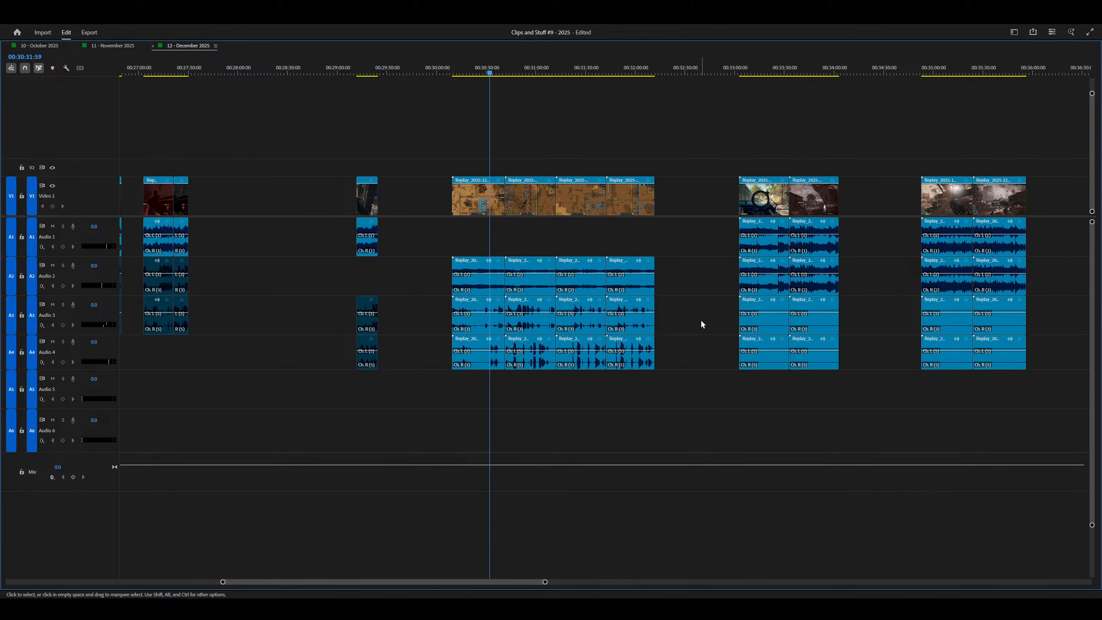
drag(689, 283, 479, 398)
key(alt+Up)
Step: Delete the Audio 2, Audio 3 and Audio 4 items of the four clips between 00:33:00:00 and 00:36:00:00
scroll(551, 261, right, 5)
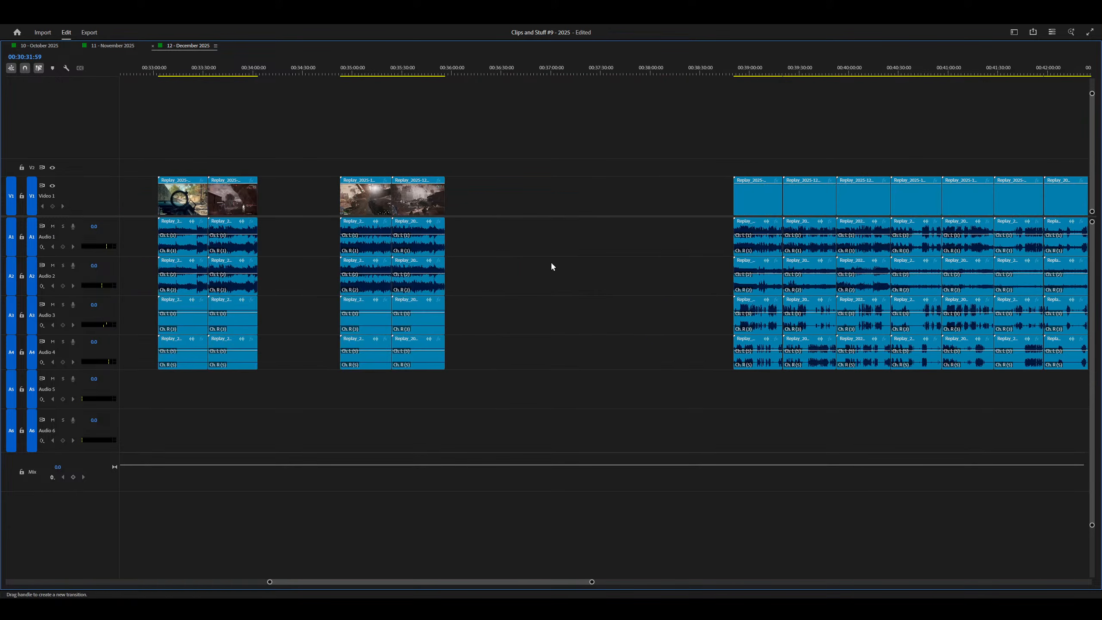
drag(516, 270, 192, 389)
key(minus)
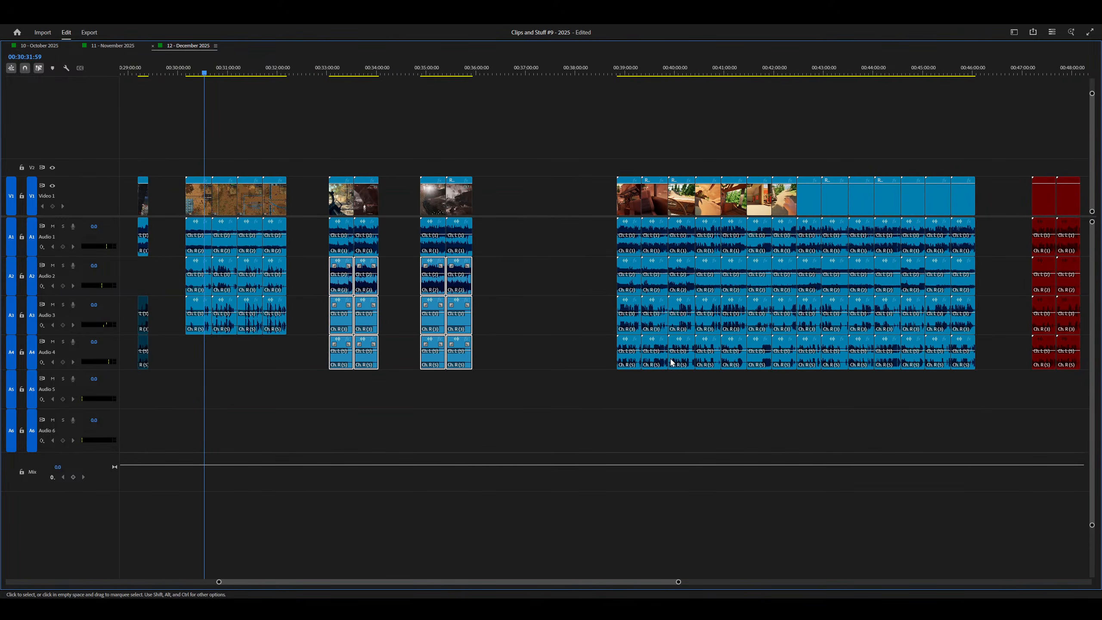
key(Delete)
Step: Skim the block of Replay_2025-12-24 clips from about 00:39:13 to 00:44:42
key(backslash)
key(equal)
key(equal)
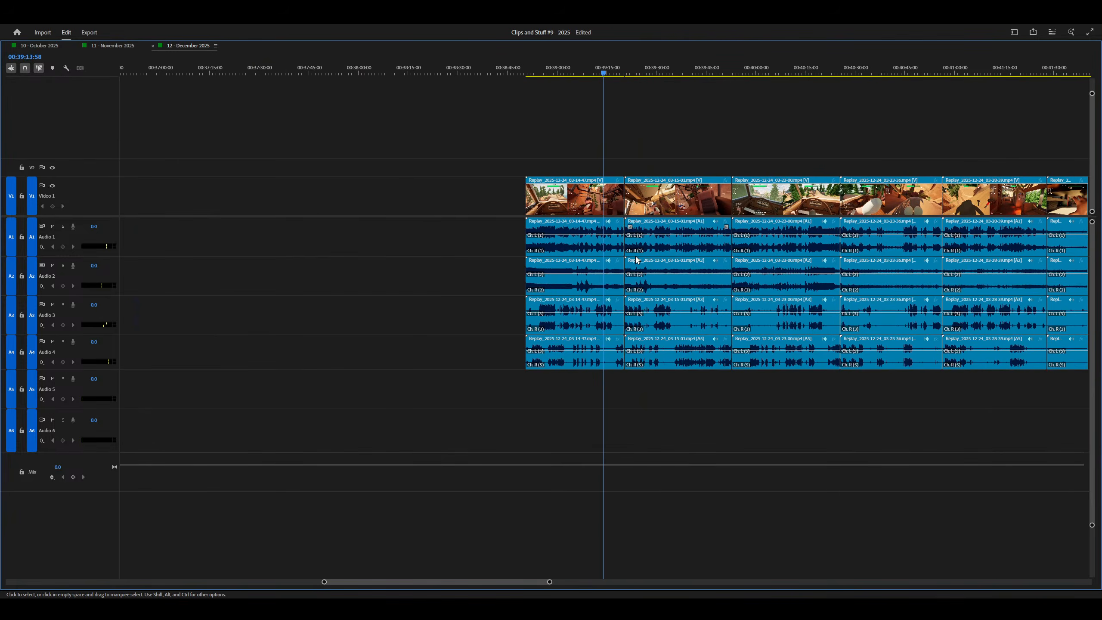
key(minus)
key(minus)
key(minus)
key(grave)
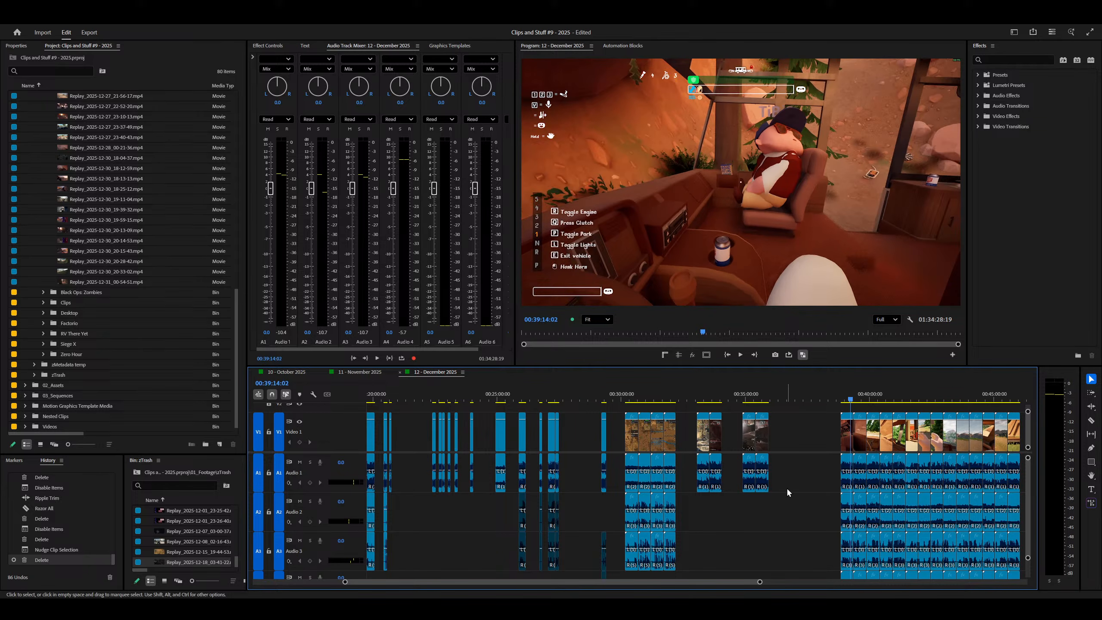
scroll(786, 486, down, 4)
key(backslash)
key(backslash)
key(backslash)
key(backslash)
key(backslash)
key(backslash)
key(backslash)
key(backslash)
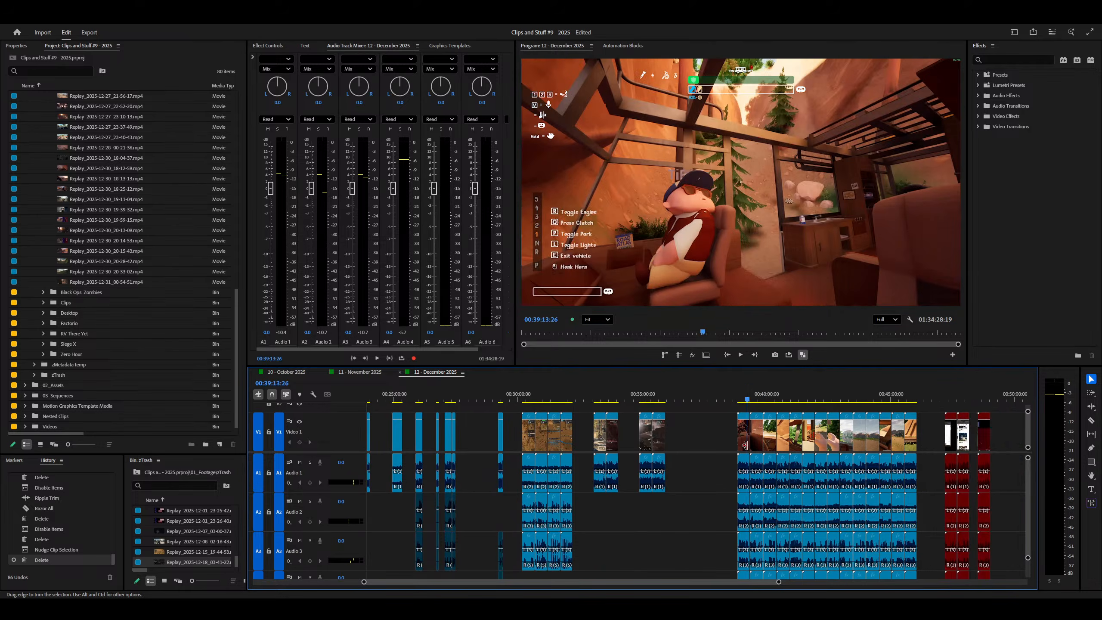
key(backslash)
key(backslash)
key(backslash)
key(backslash)
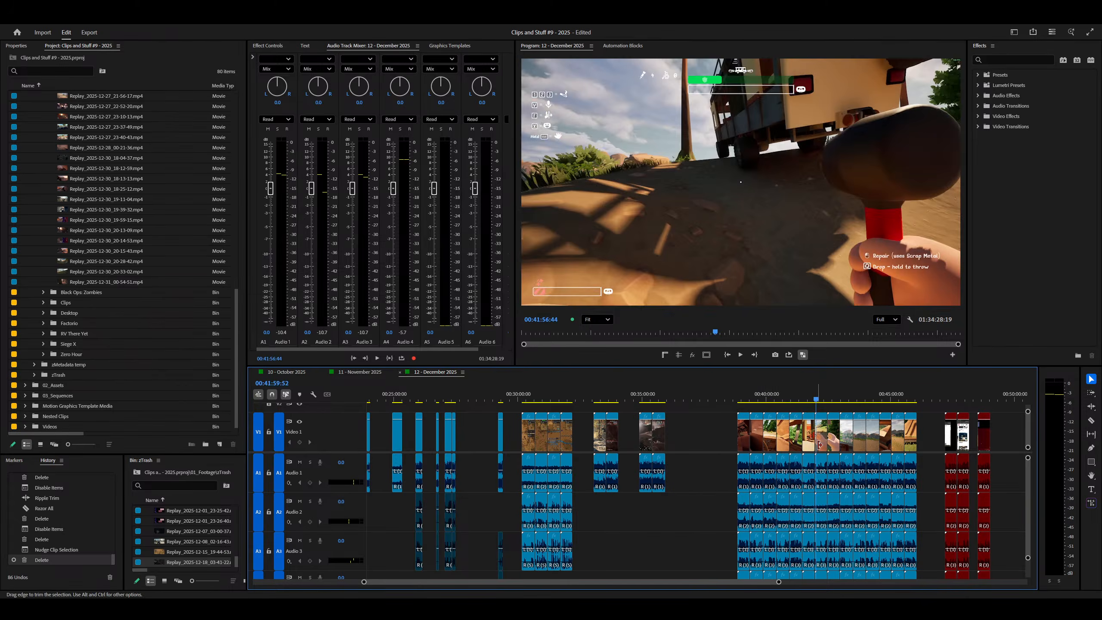
key(backslash)
key(backslash)
key(backslash)
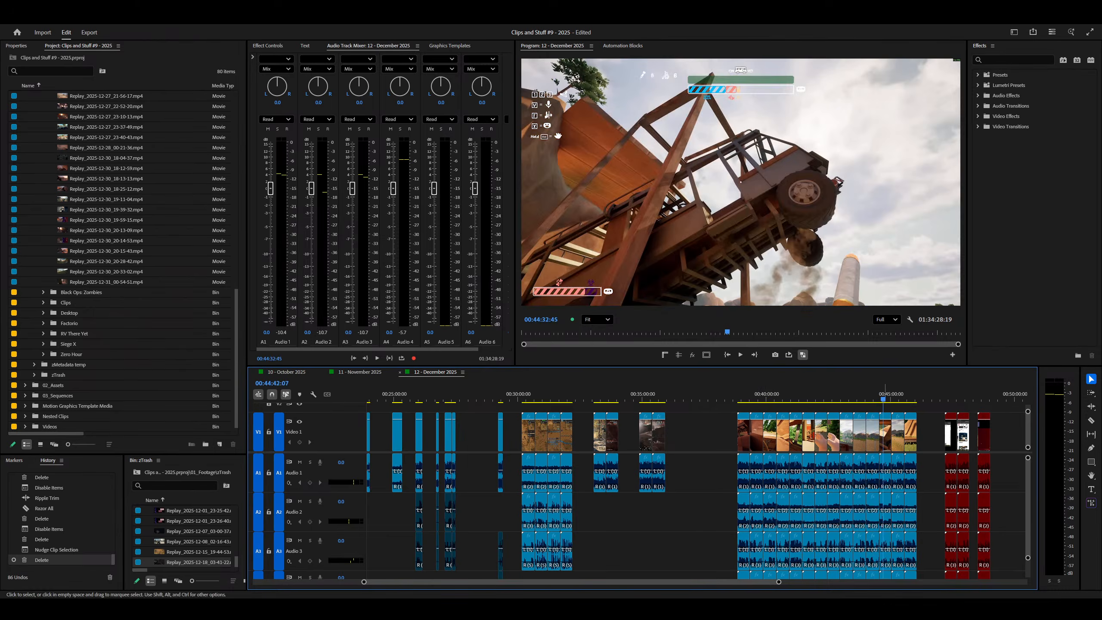
Step: Scrub more closely through the first Replay_2025-12-24 clips, up to about 00:40:45
drag(845, 465, 597, 450)
key(=)
key(=)
key(=)
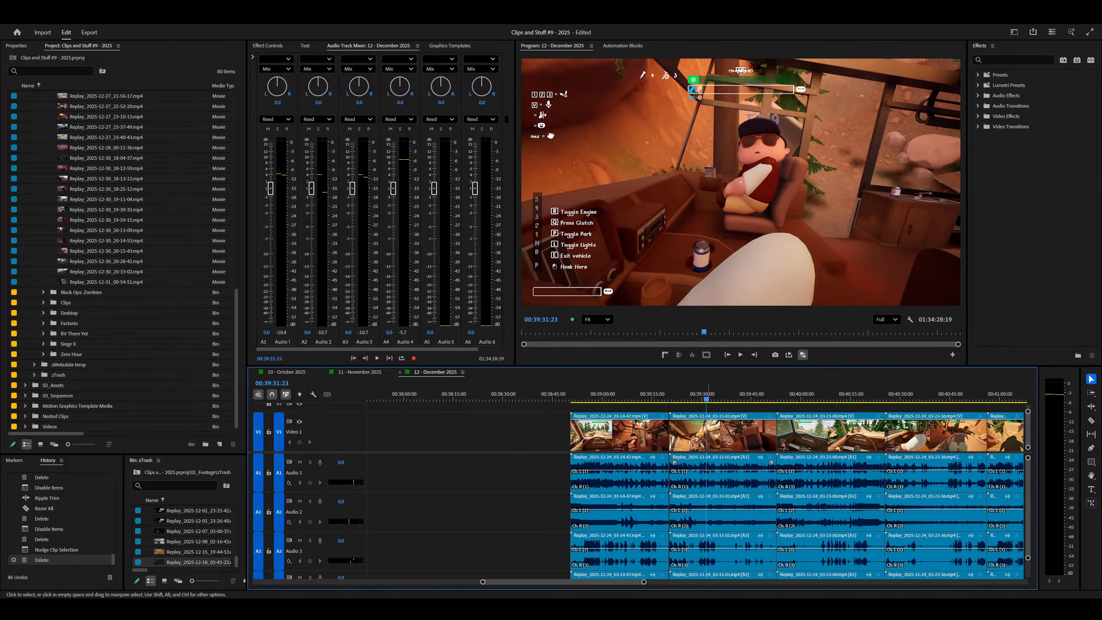
drag(737, 456, 773, 456)
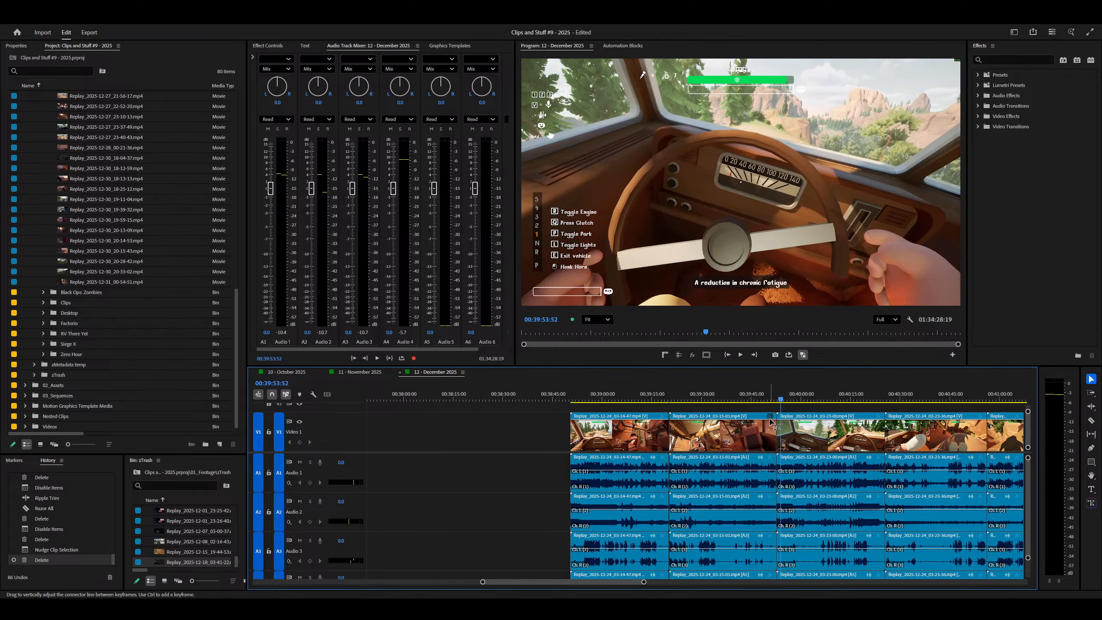
drag(804, 426, 951, 434)
key(minus)
key(minus)
key(minus)
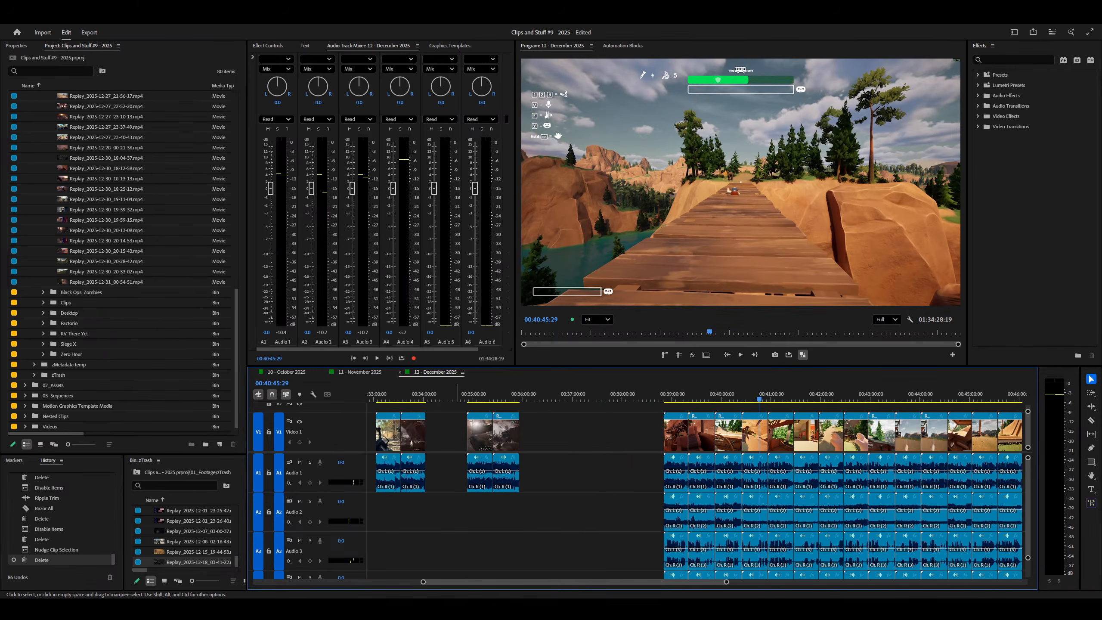
Step: Set the audio gain of the Audio 1 items of the four Replay_2025-12-21 clips to 8 dB
scroll(952, 434, left, 4)
key(minus)
key(equal)
key(equal)
key(minus)
key(minus)
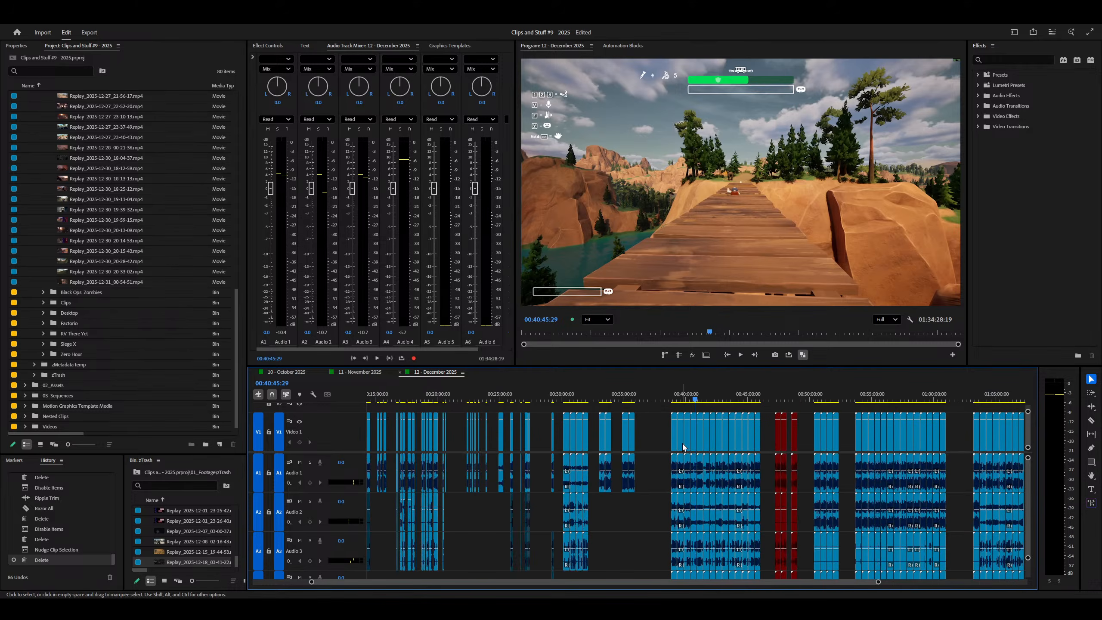
scroll(684, 448, left, 4)
drag(726, 439, 748, 432)
key(equal)
key(equal)
key(equal)
key(equal)
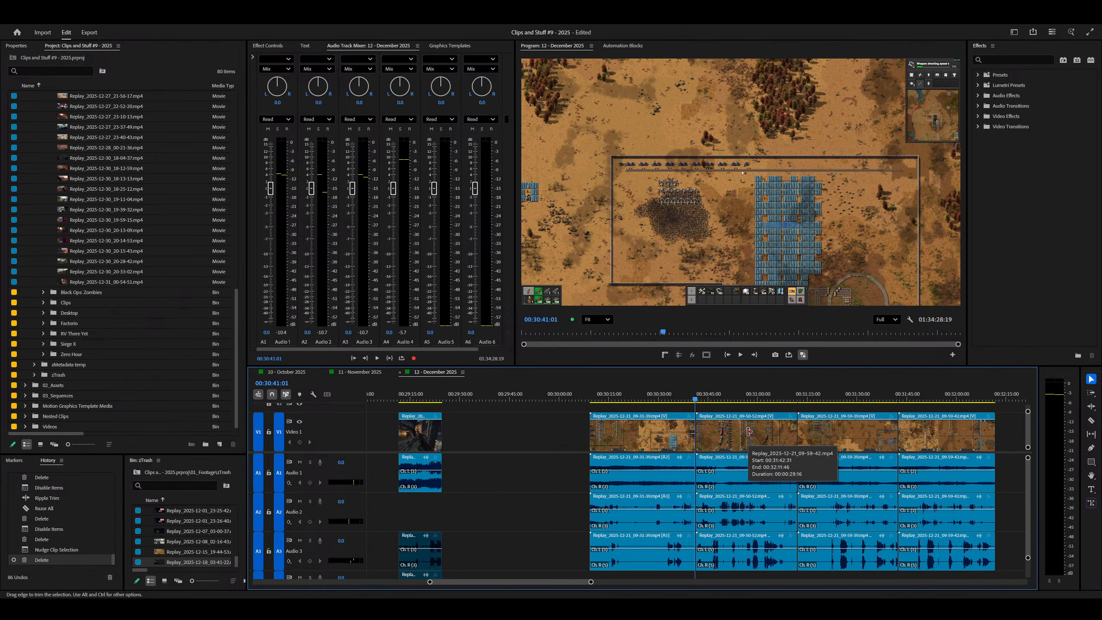
key(minus)
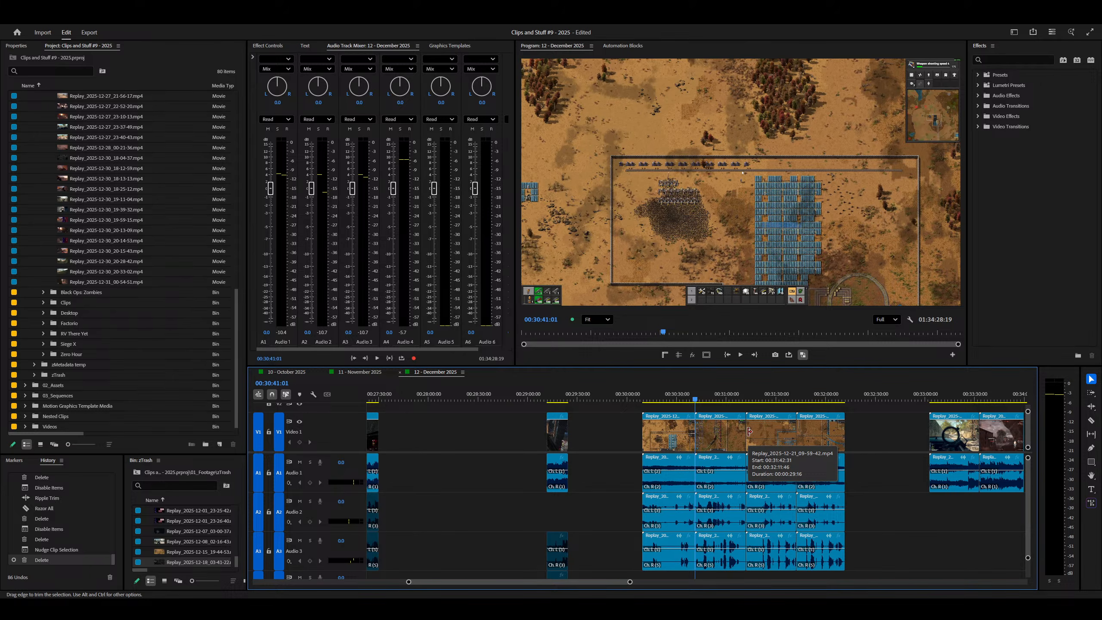
key(minus)
key(equal)
key(equal)
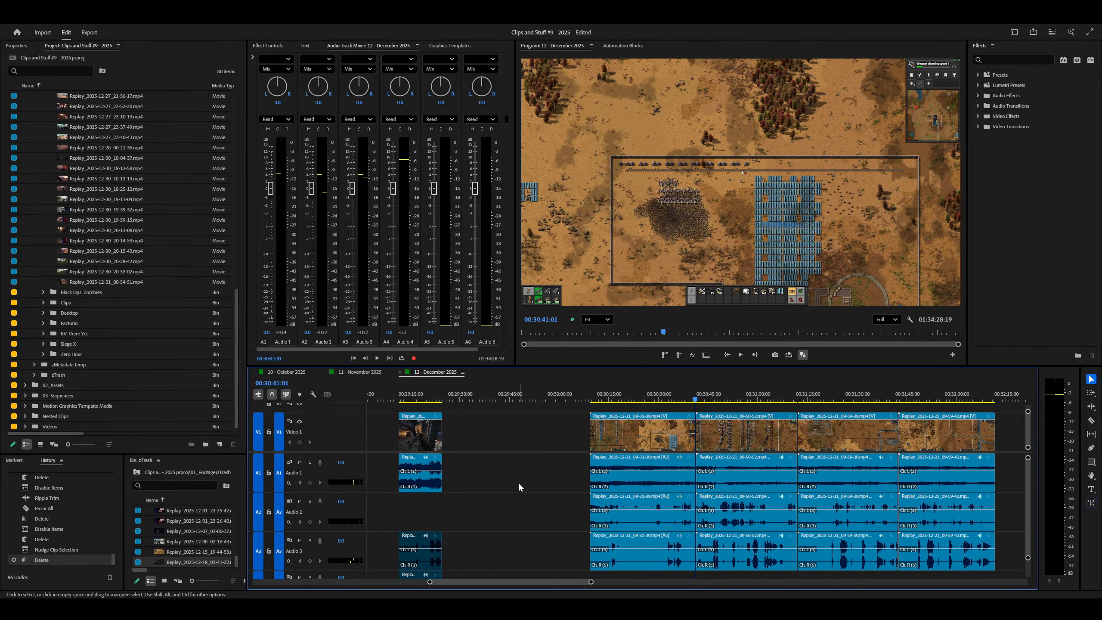
drag(521, 480, 950, 456)
key(g)
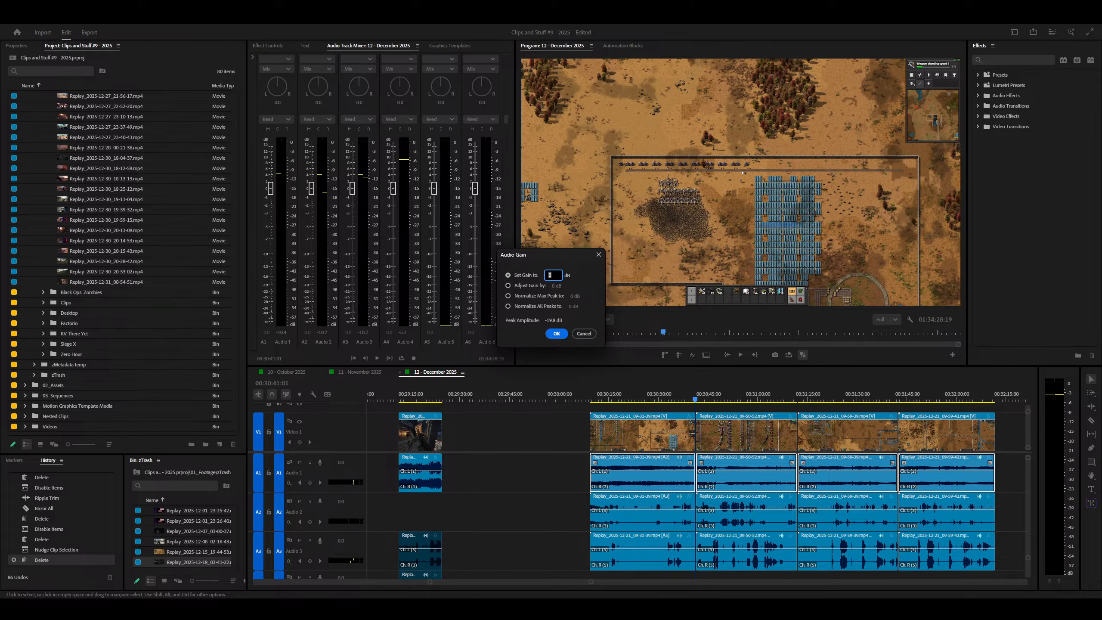
text(8)
key(Return)
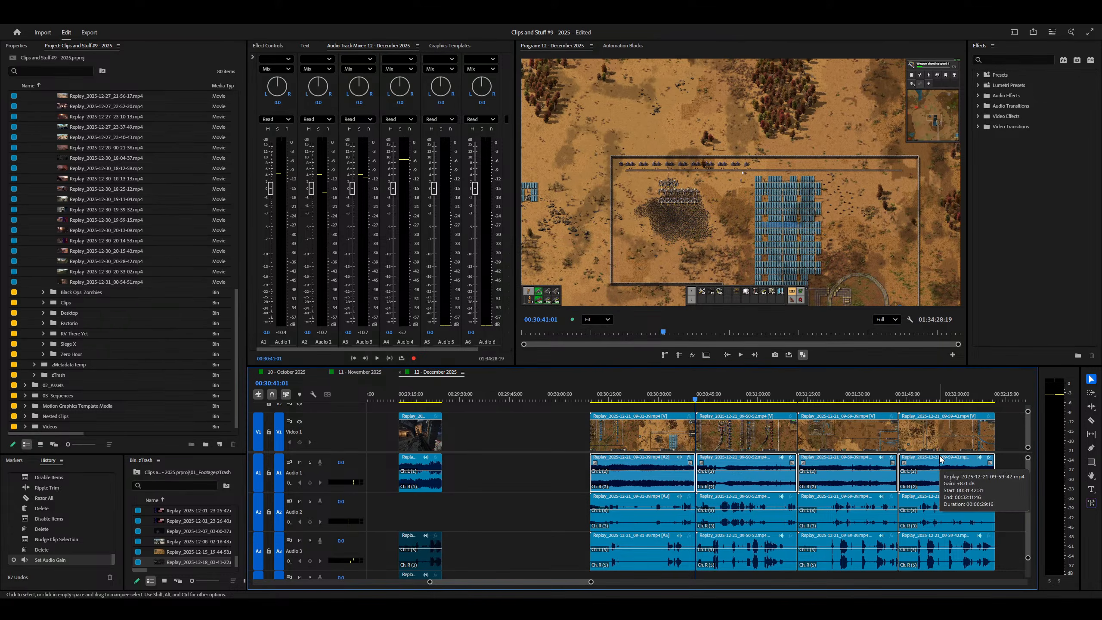
Step: Move the playhead to 00:30:09:56 at the start of the Replay_2025-12-21_09-31-39.mp4 clip, select the clip and save the project
key(minus)
key(equal)
key(equal)
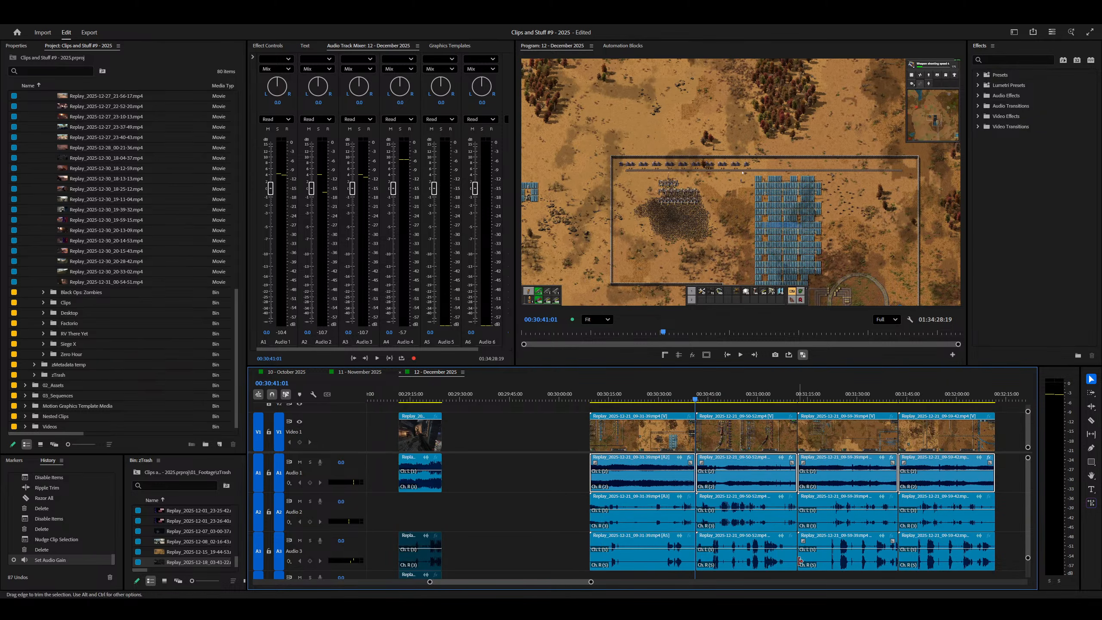
scroll(743, 530, down, 5)
key(minus)
drag(562, 398, 759, 399)
drag(761, 508, 450, 481)
key(d)
key(ctrl+s)
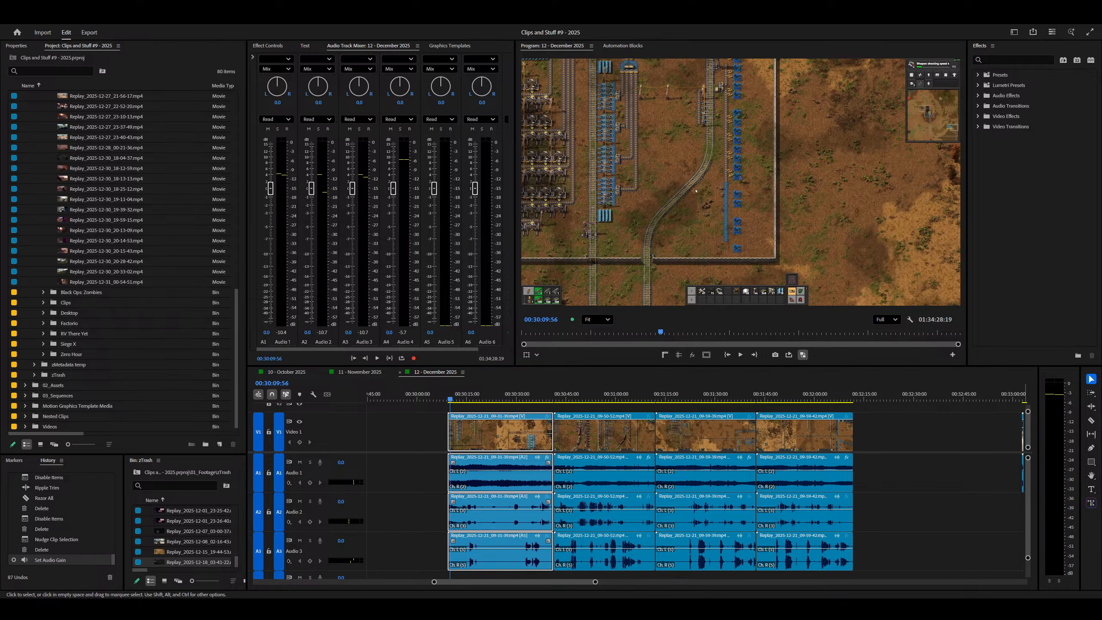
Step: Switch to YouTube Music, remove an upcoming song from the up-next queue, and return to the video project
key(alt+Tab)
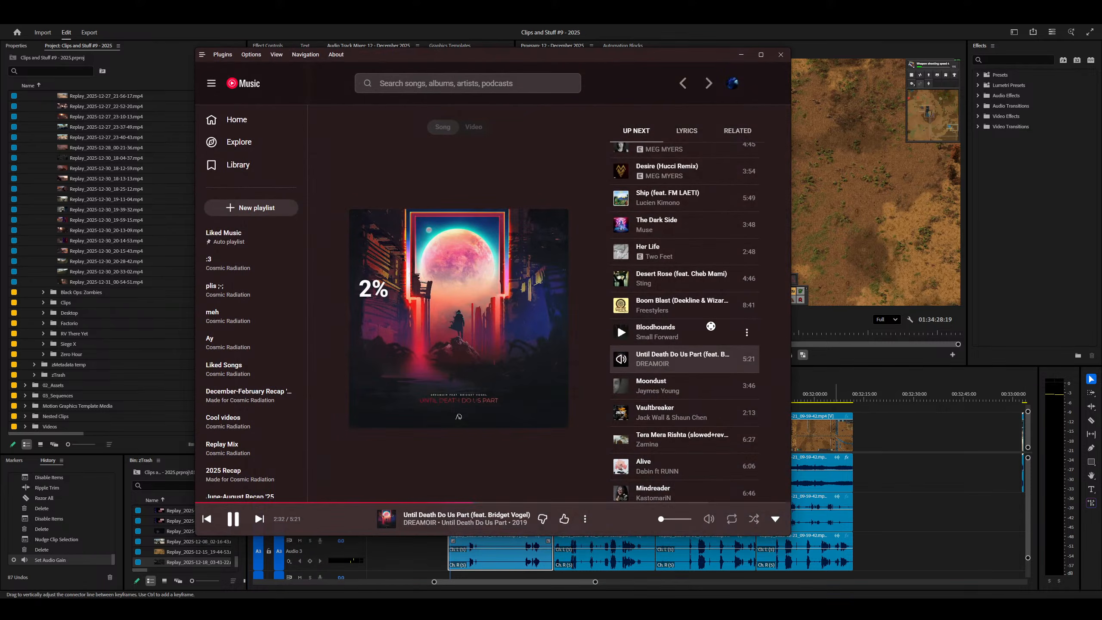
scroll(711, 326, down, 3)
right_click(710, 290)
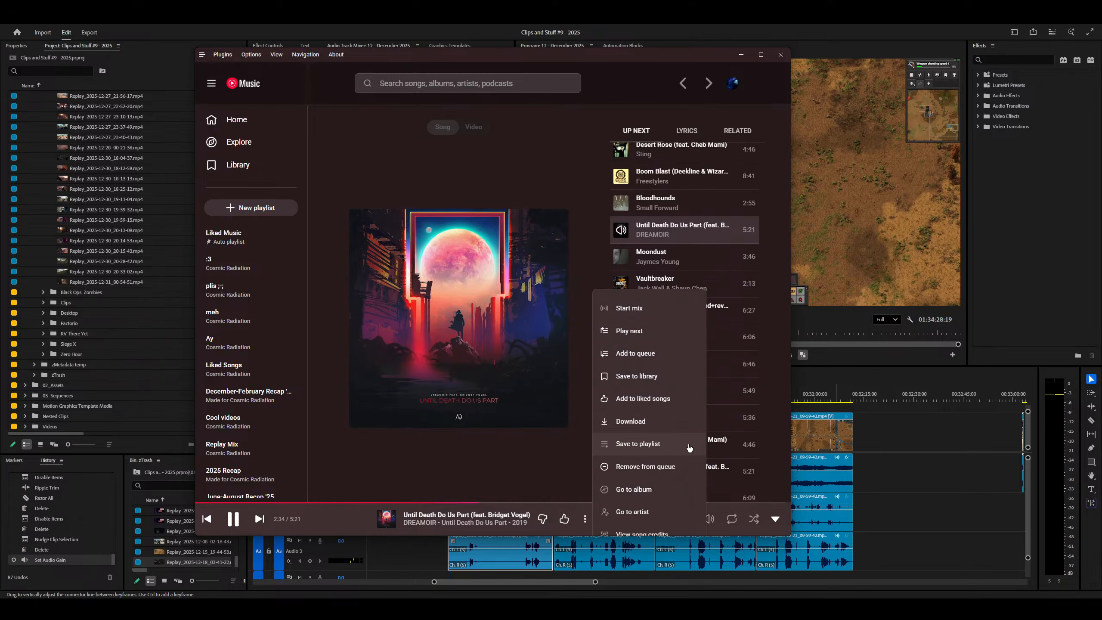
click(652, 476)
click(748, 54)
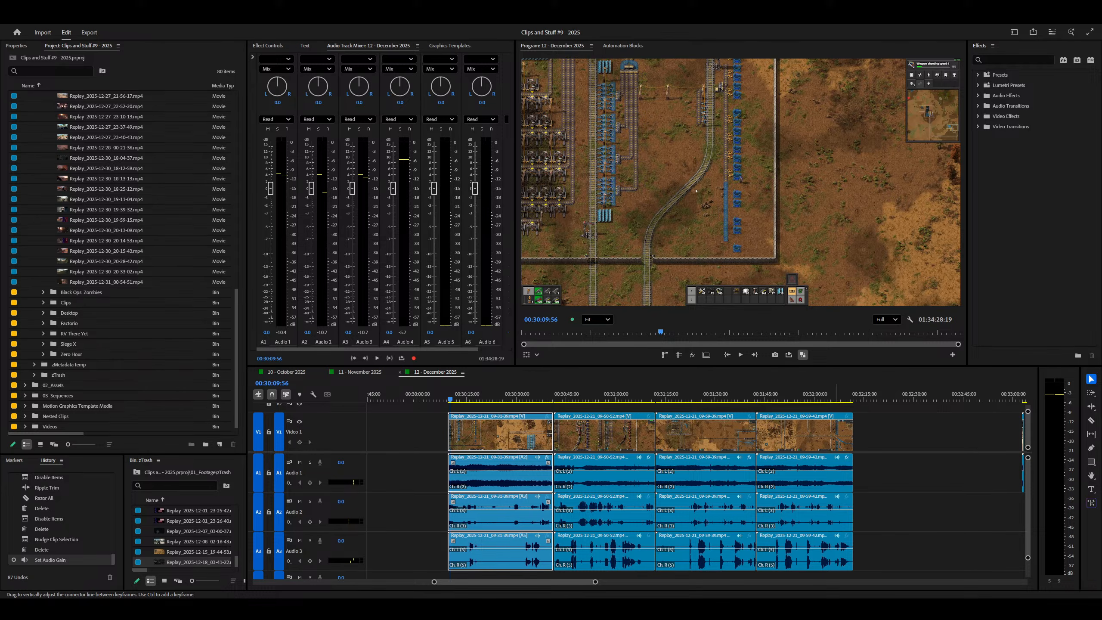
Step: Play the opening of the Replay_2025-12-21_09-31-39.mp4 clip to check its game audio level
key(Return)
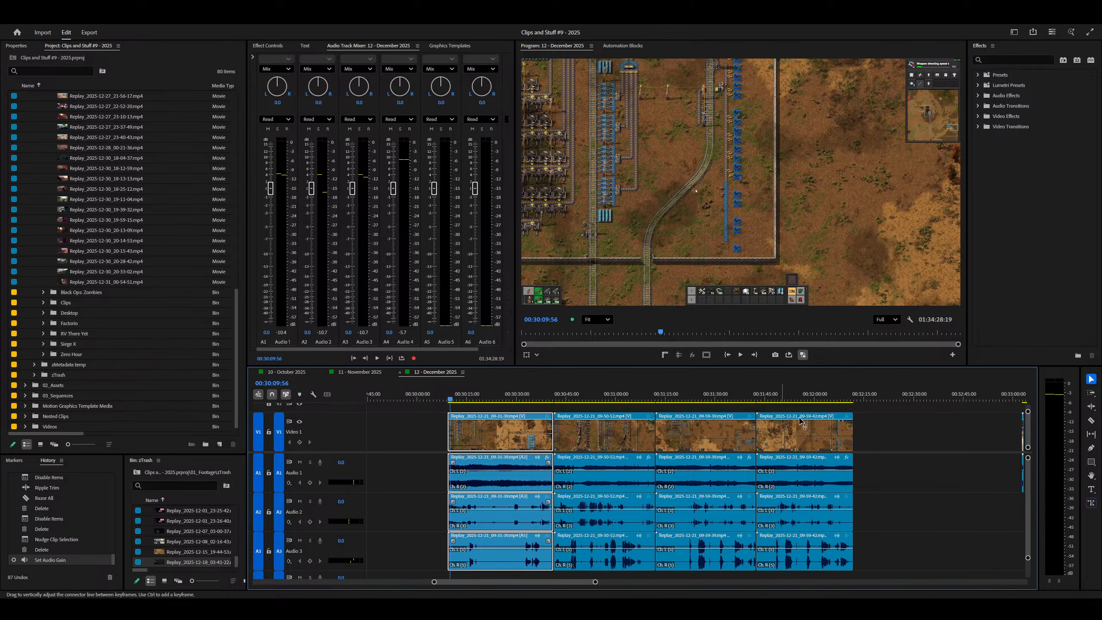
click(883, 434)
click(541, 445)
key(=)
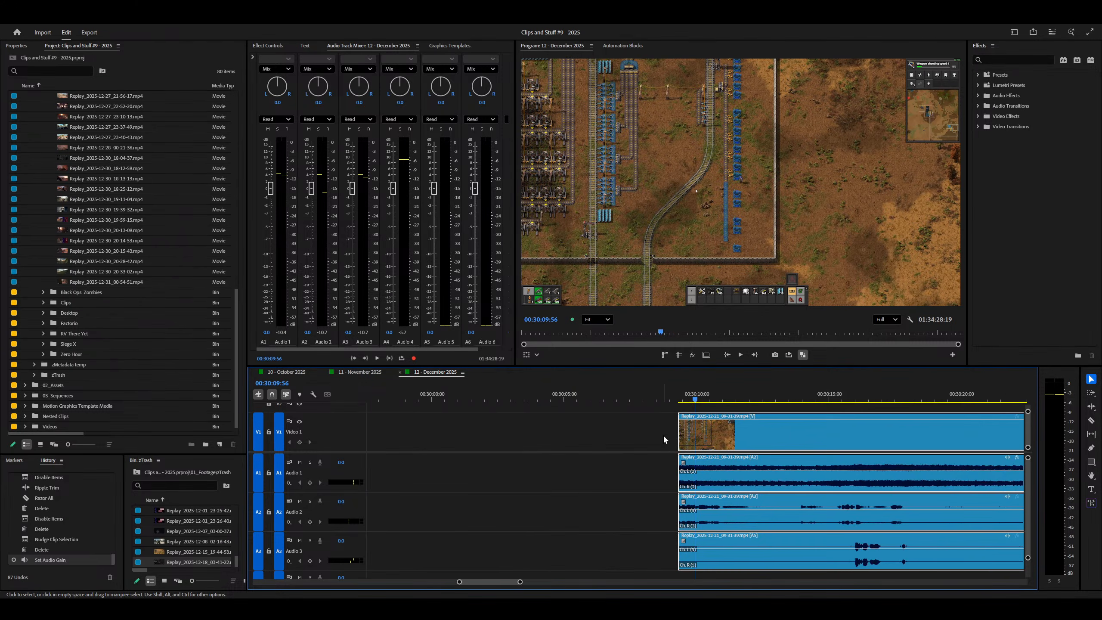
key(space)
key(-)
key(-)
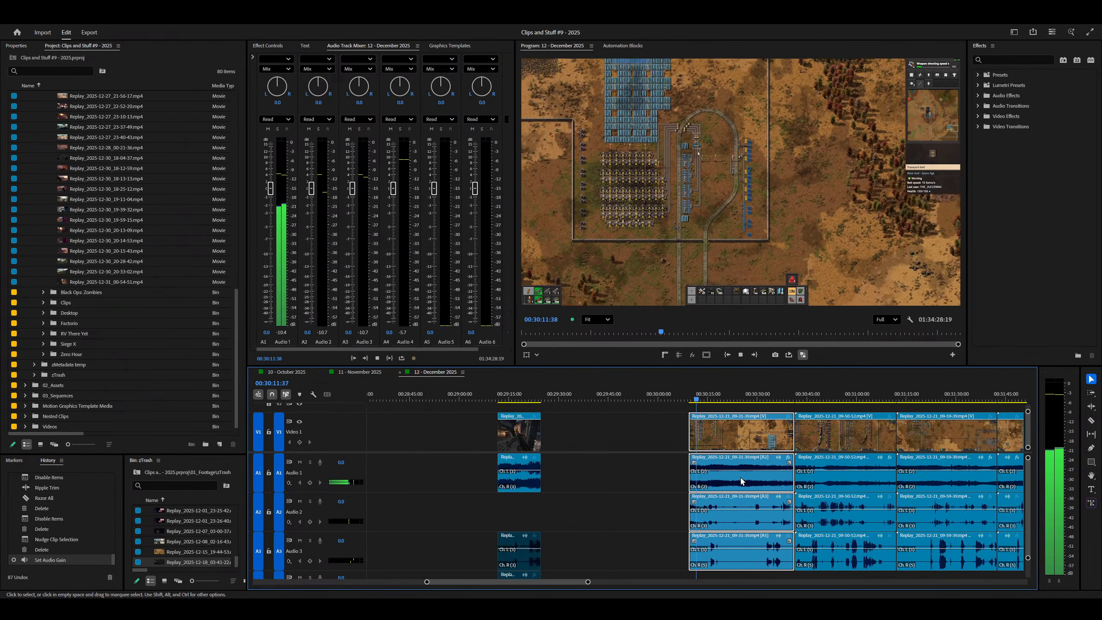
Step: Adjust the audio gain of the Audio 1 items of all four Replay_2025-12-21 clips
drag(931, 472, 858, 473)
key(g)
key(Return)
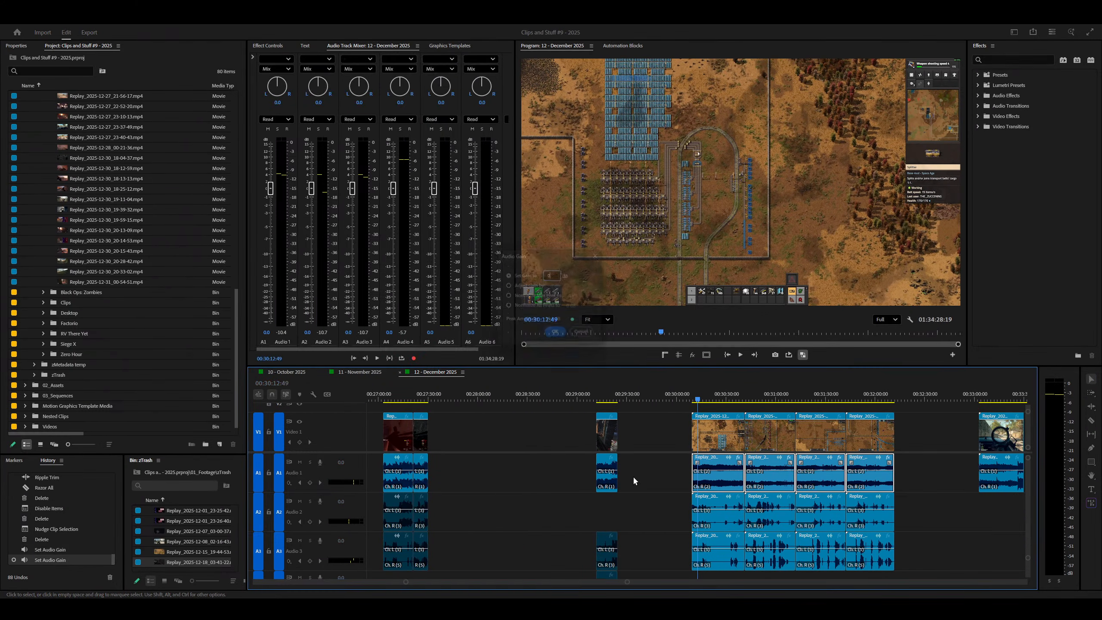
Step: Play the first Replay_2025-12-21 clip from 00:30:12:49 to about 00:30:16 to compare its audio levels
key(space)
key(=)
key(=)
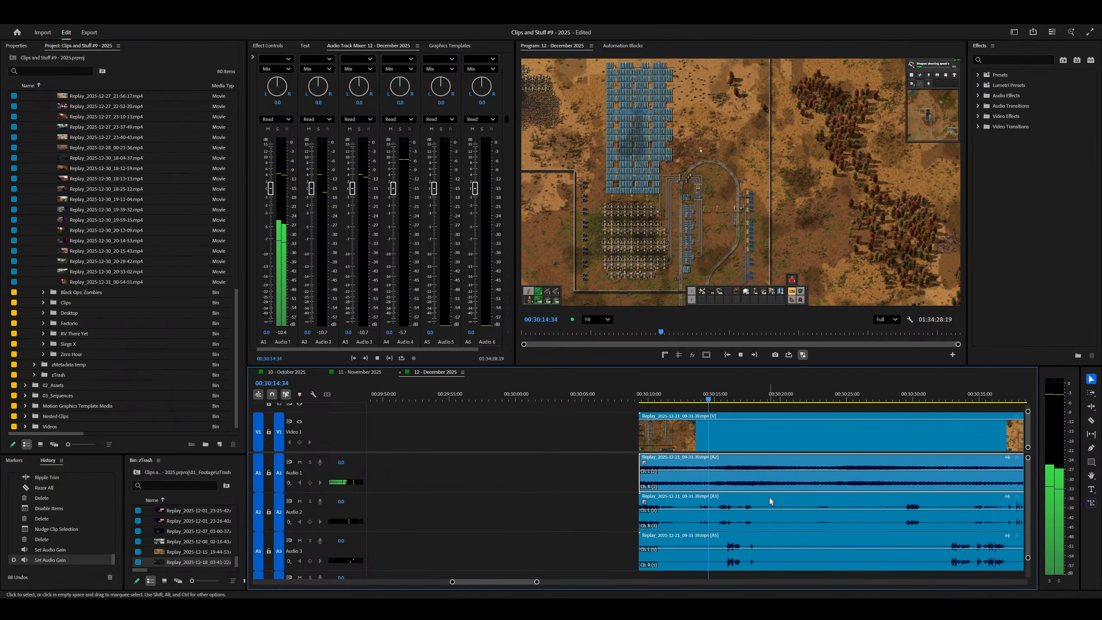
key(-)
key(-)
key(-)
key(-)
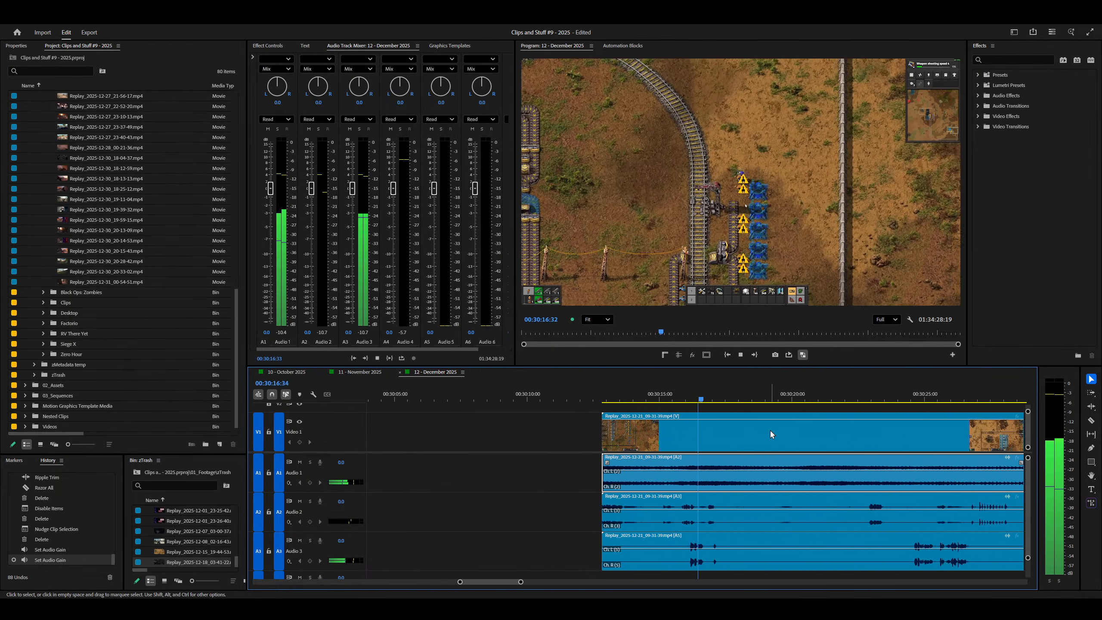
Step: Adjust the audio gain of the Audio 2 items of all four Replay_2025-12-21 clips
drag(940, 516, 682, 517)
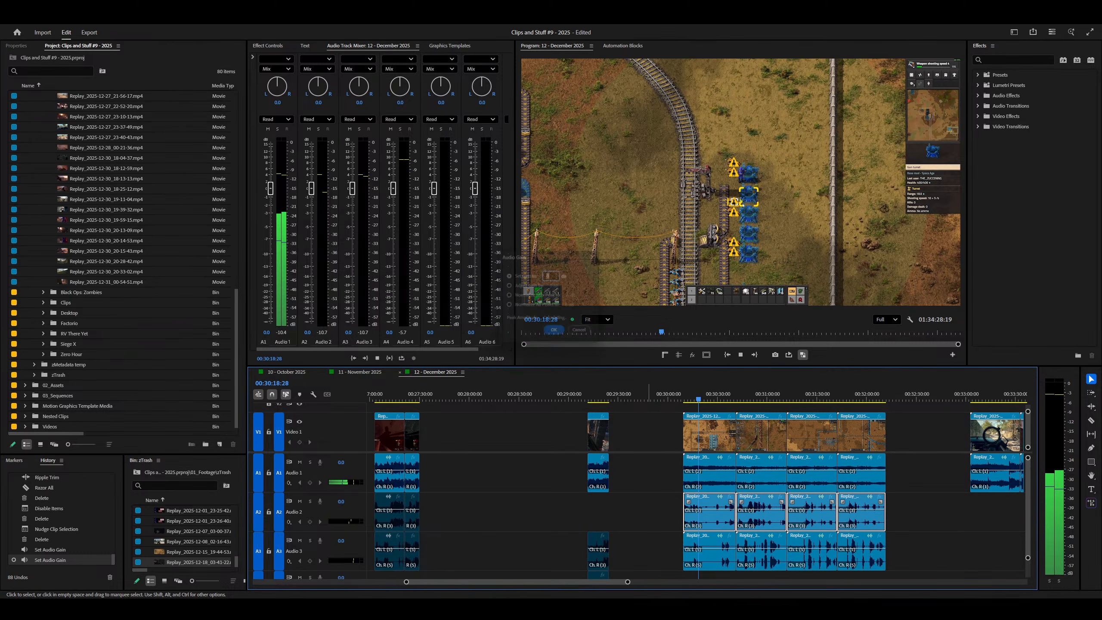
key(g)
key(Return)
Step: Review the Replay_2025-12-21_09-31-39.mp4 clip up to about 00:30:32, looking for the moment worth keeping
key(space)
key(=)
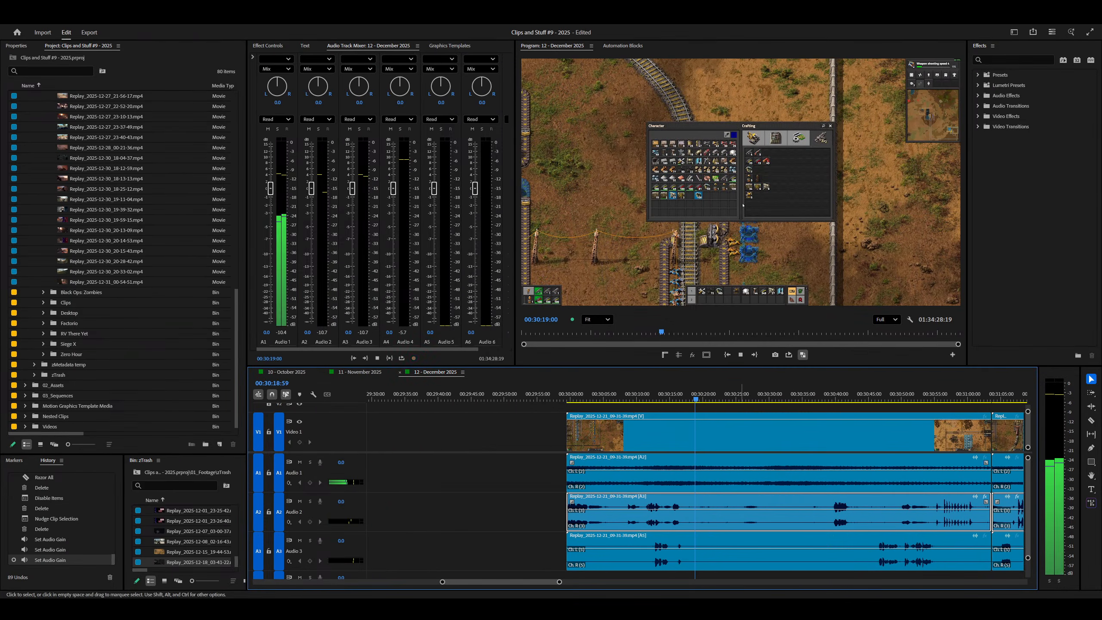
key(=)
key(=)
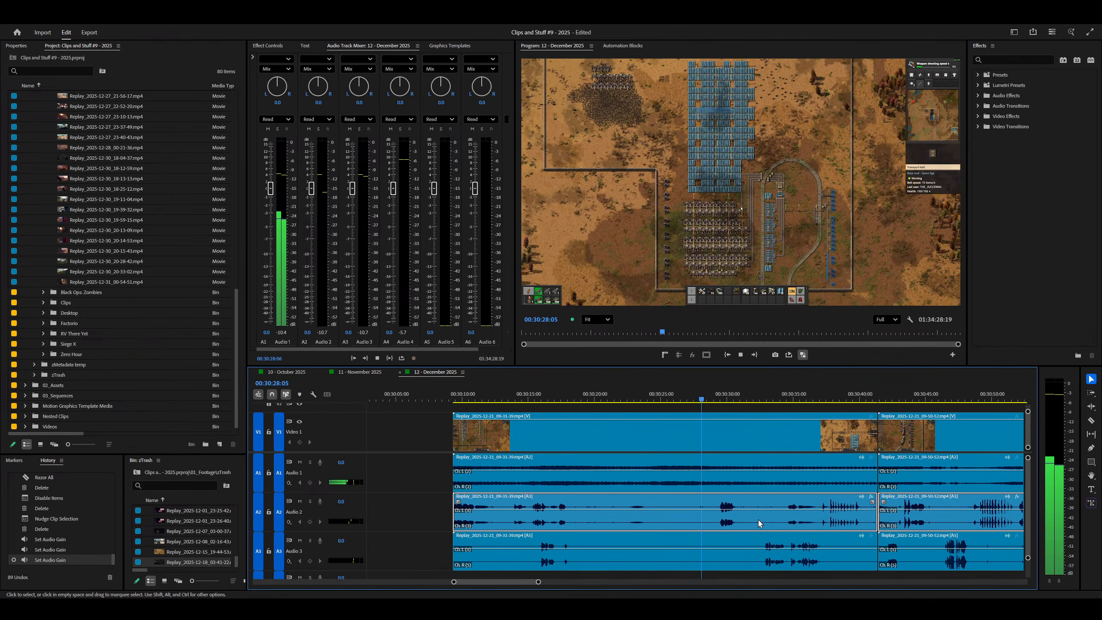
key(=)
key(minus)
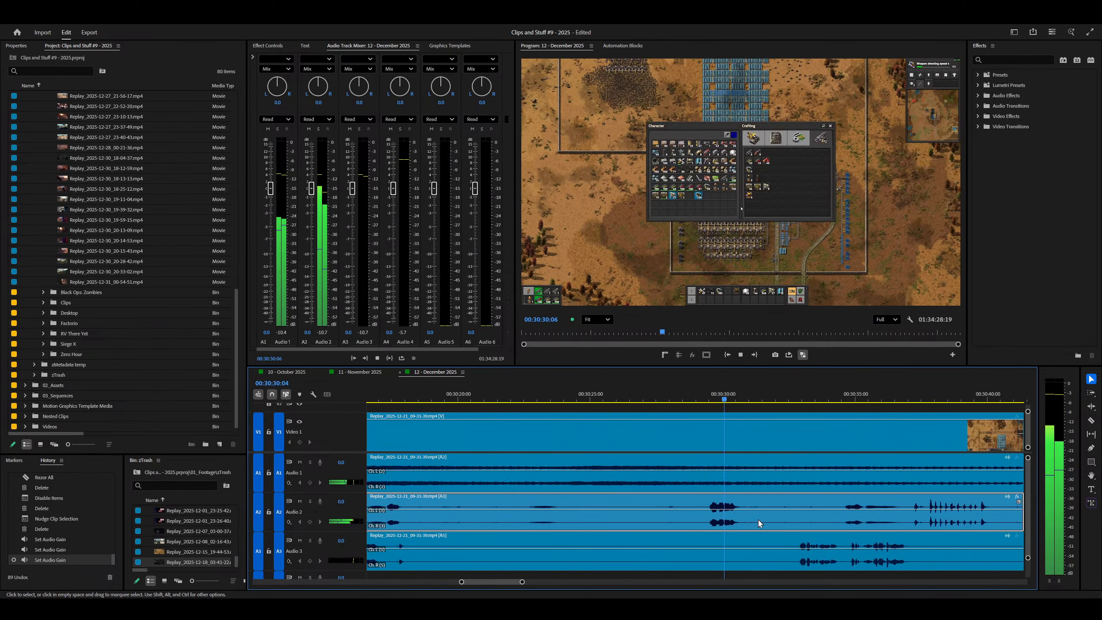
key(minus)
key(=)
key(=)
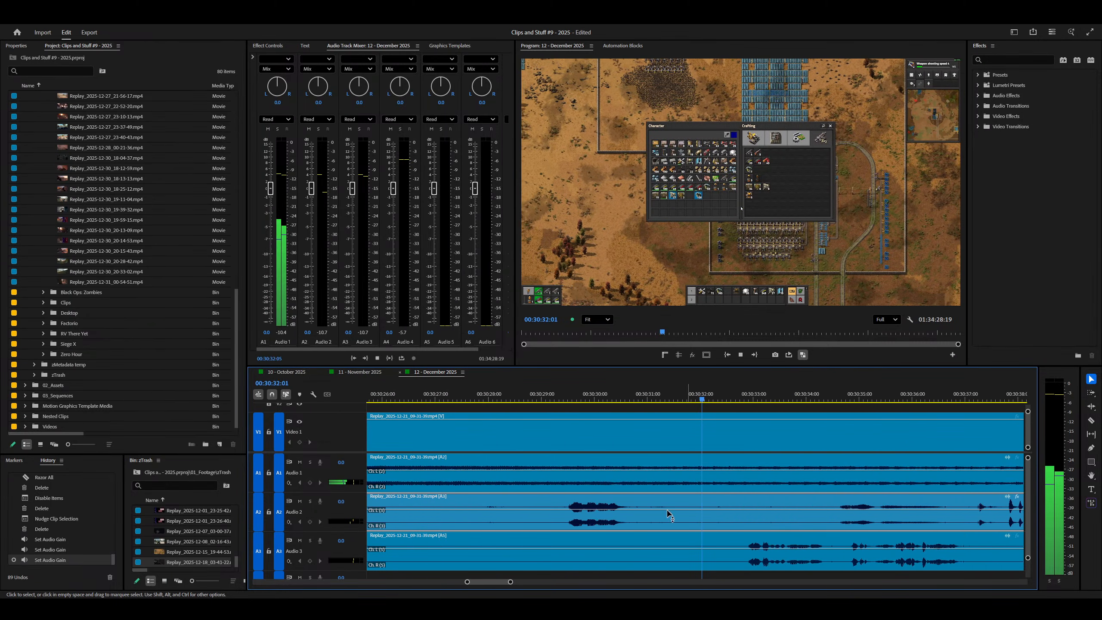
Step: Replay the spoken part of the first clip from about 00:30:29 to 00:30:38 to find its cut points
right_click(566, 496)
key(space)
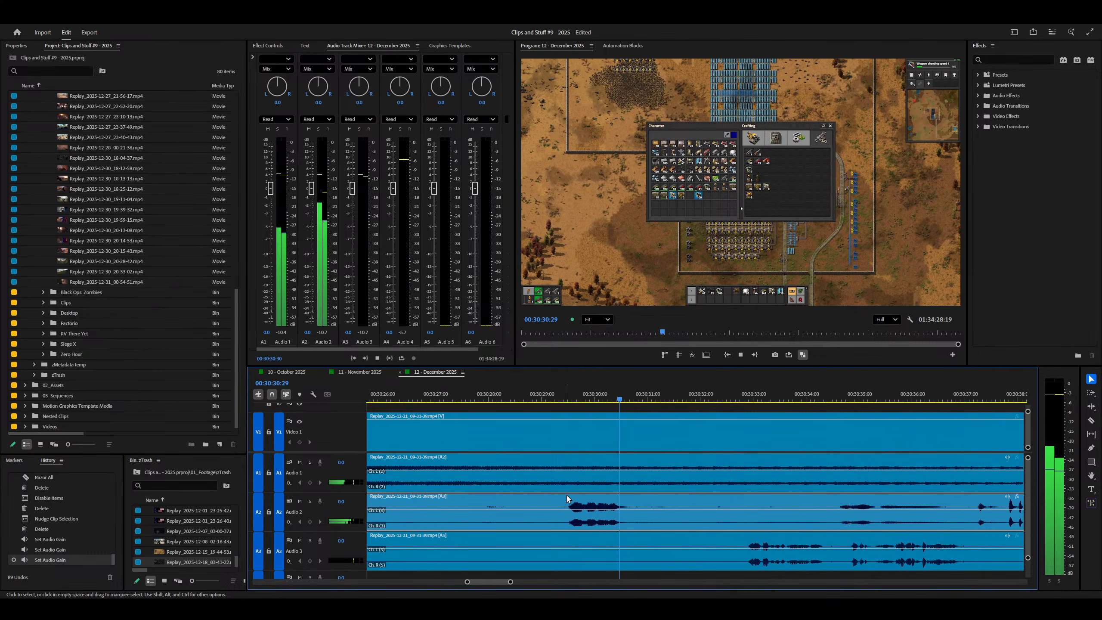
key(minus)
key(minus)
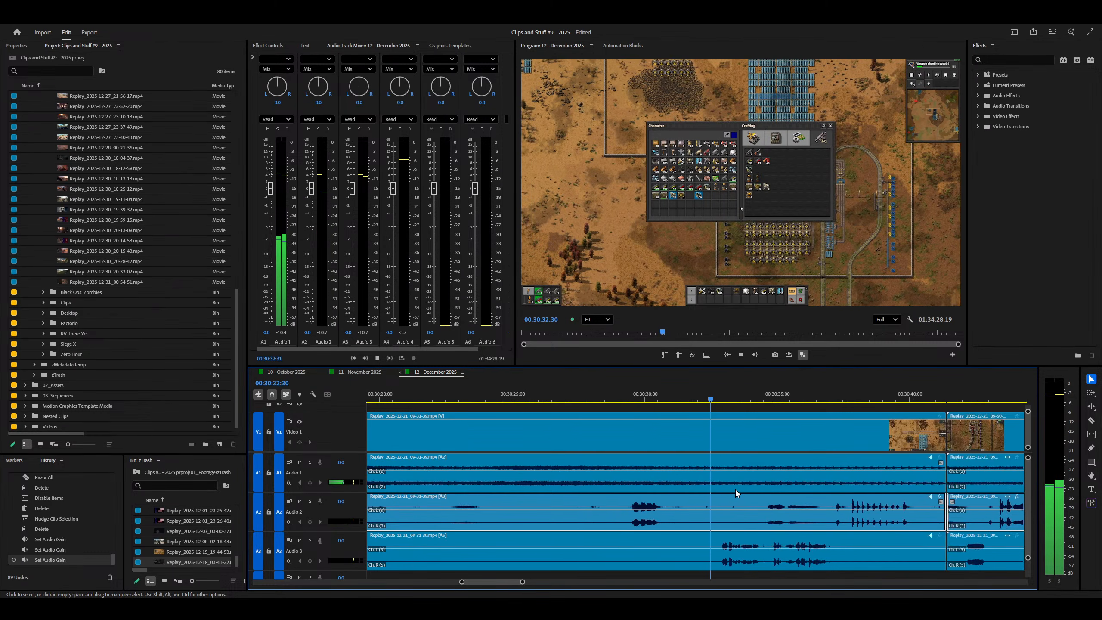
key(=)
click(735, 489)
key(minus)
key(=)
key(=)
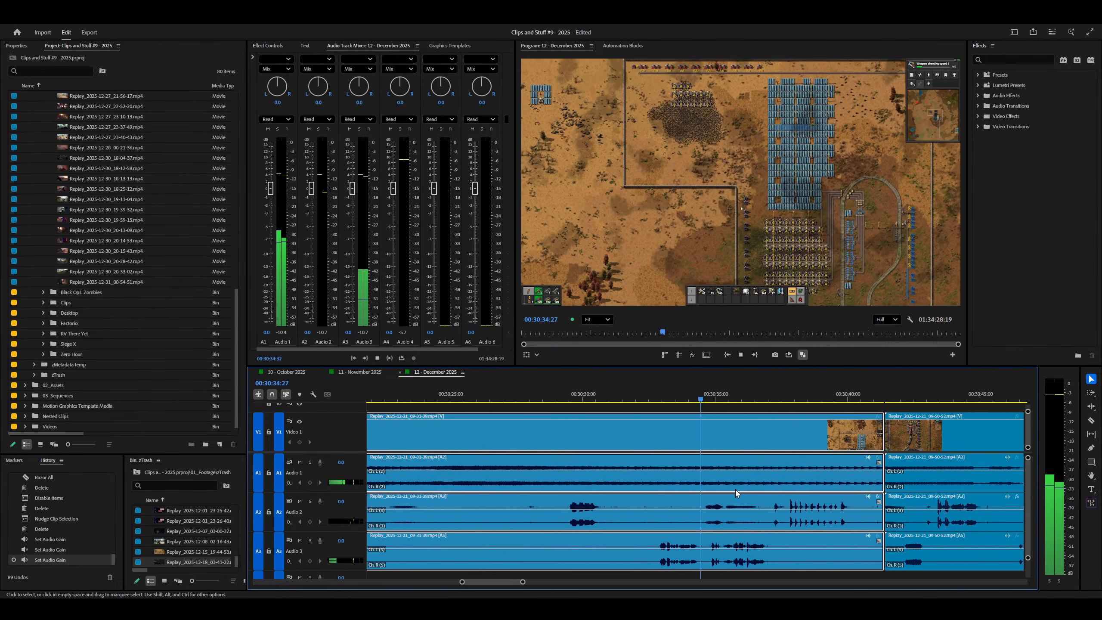
key(minus)
key(minus)
key(=)
key(=)
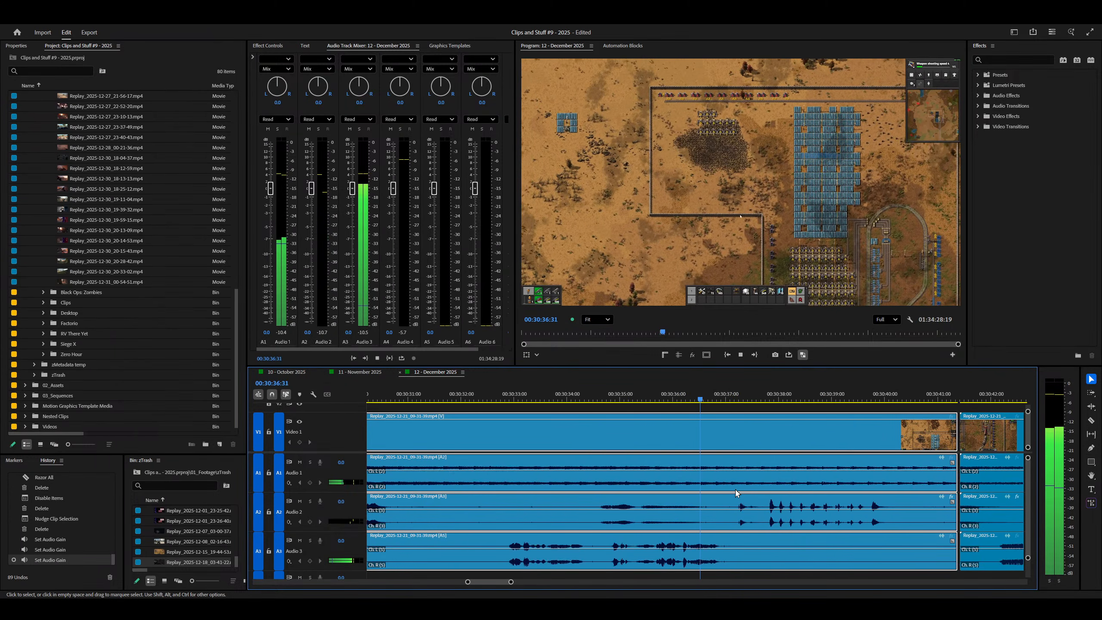
key(minus)
key(minus)
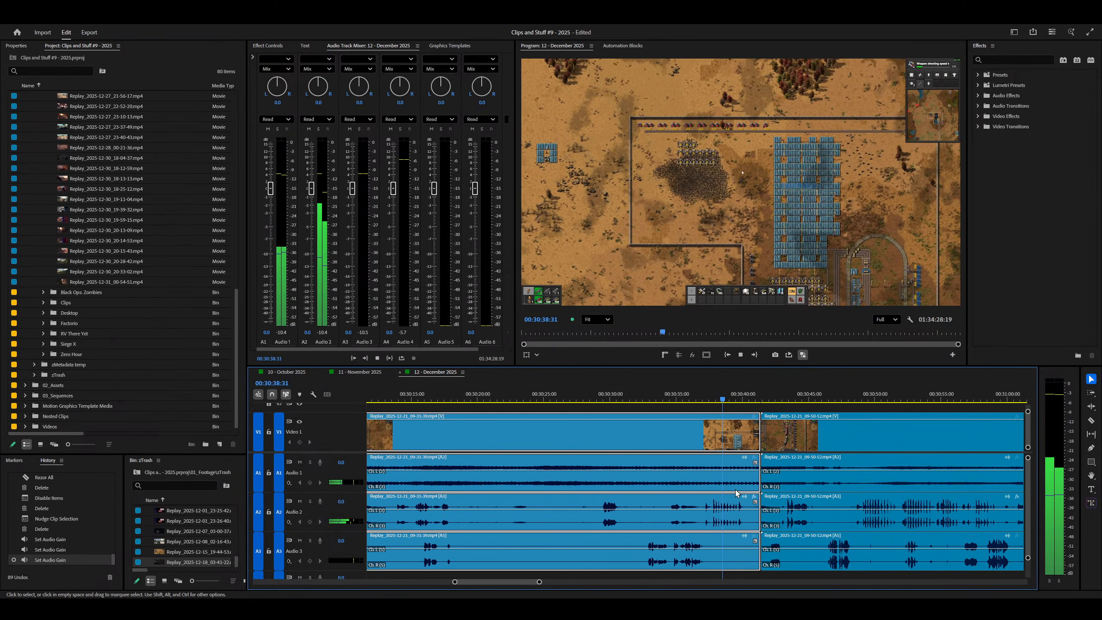
key(=)
Step: Ripple-trim the end of the Replay_2025-12-21_09-31-39.mp4 clip at 00:30:37:00 and its start at 00:30:28:59
click(655, 393)
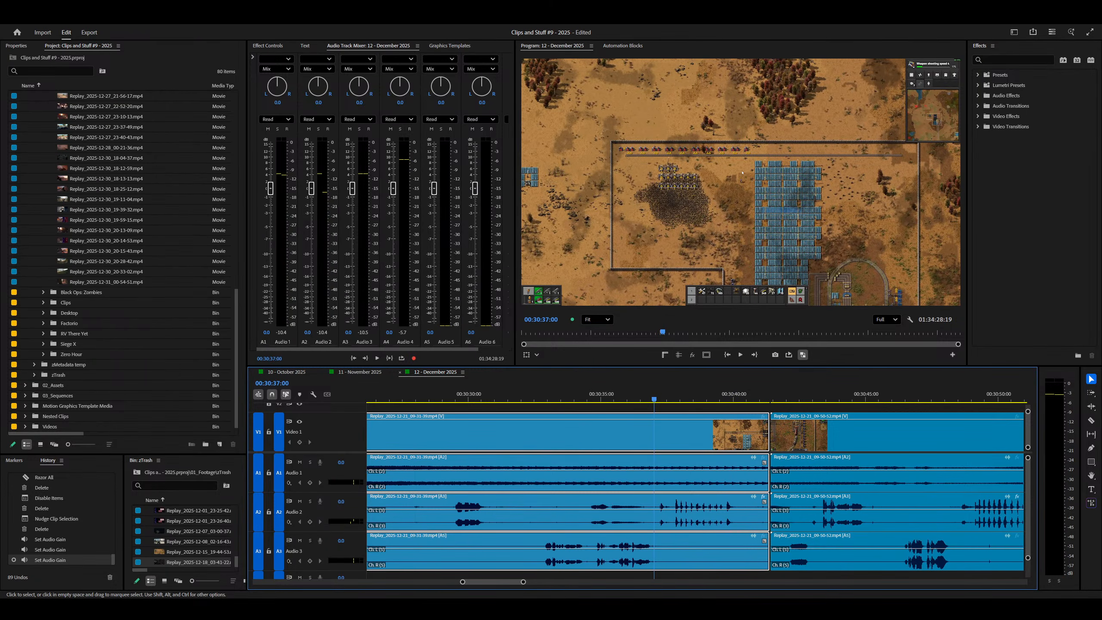
key(w)
click(546, 393)
key(q)
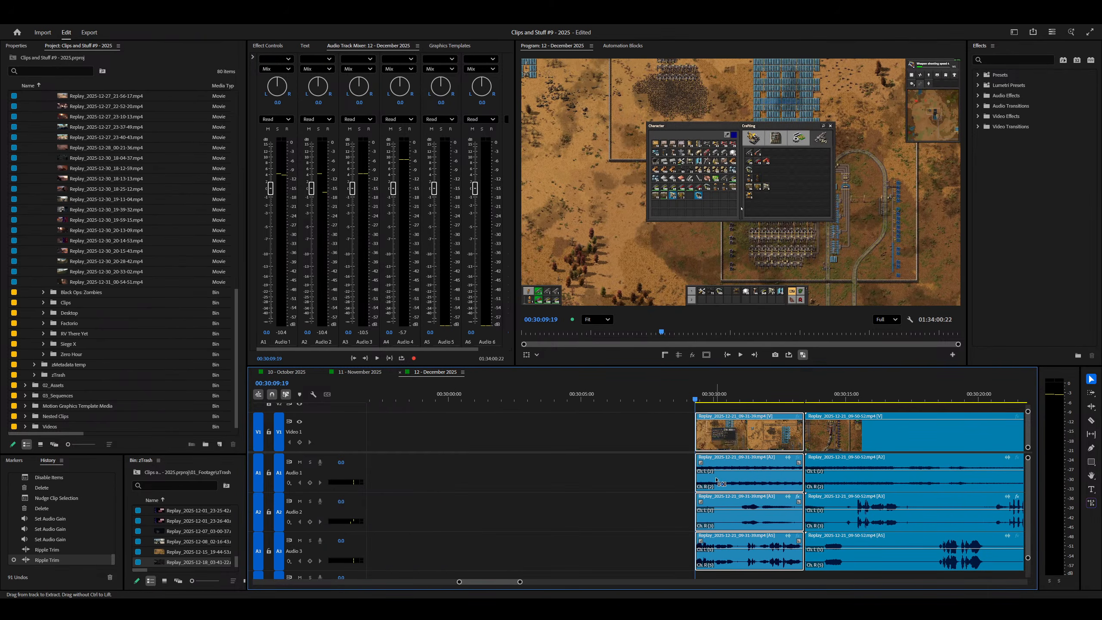
key(ctrl+z)
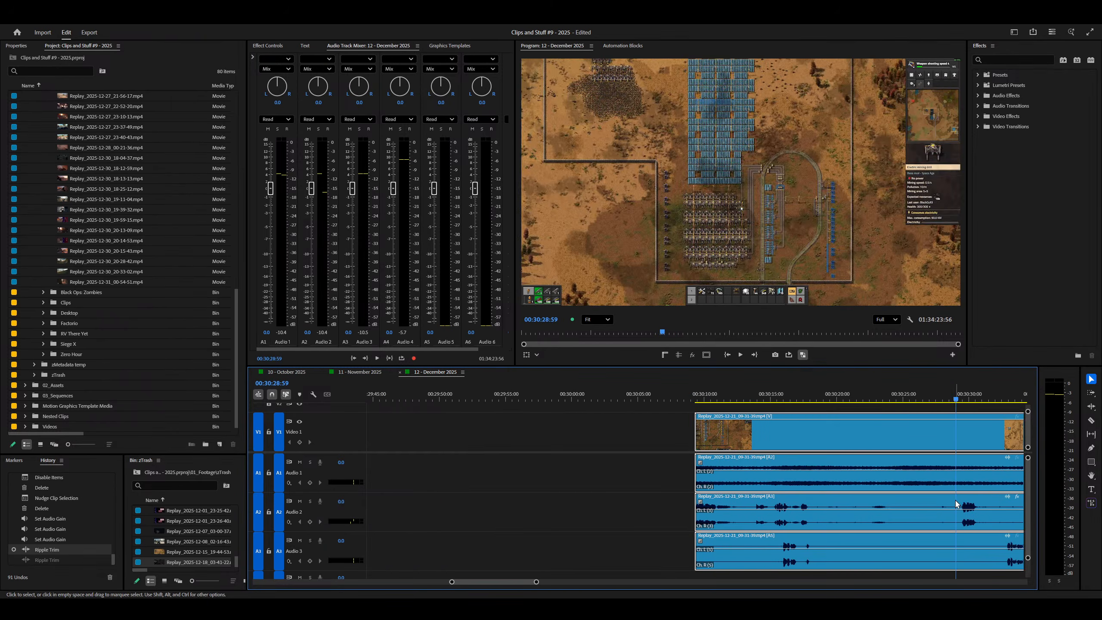
key(ctrl+shift+z)
Step: Play back the trimmed Replay_2025-12-21_09-31-39.mp4 clip up to its cut into the next clip
key(space)
key(minus)
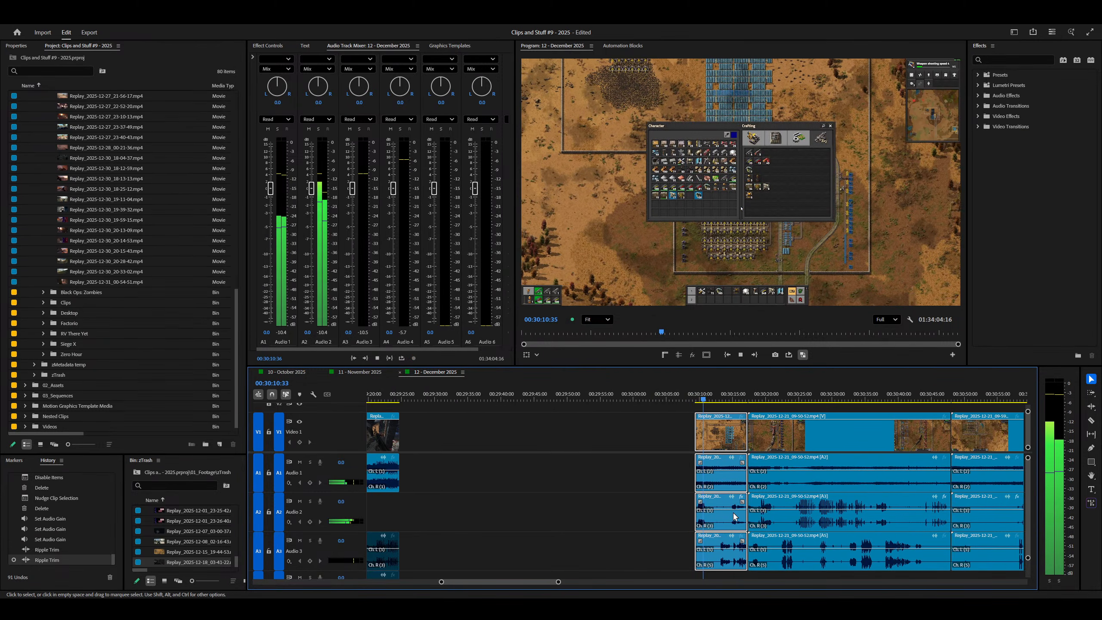
key(equal)
key(equal)
key(equal)
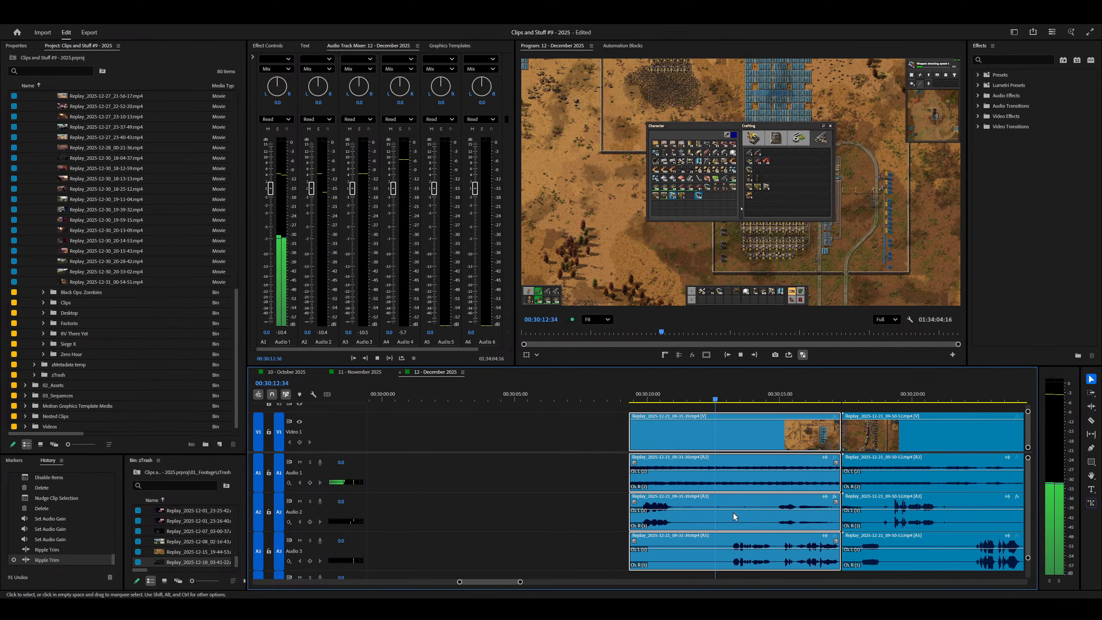
key(equal)
key(equal)
key(equal)
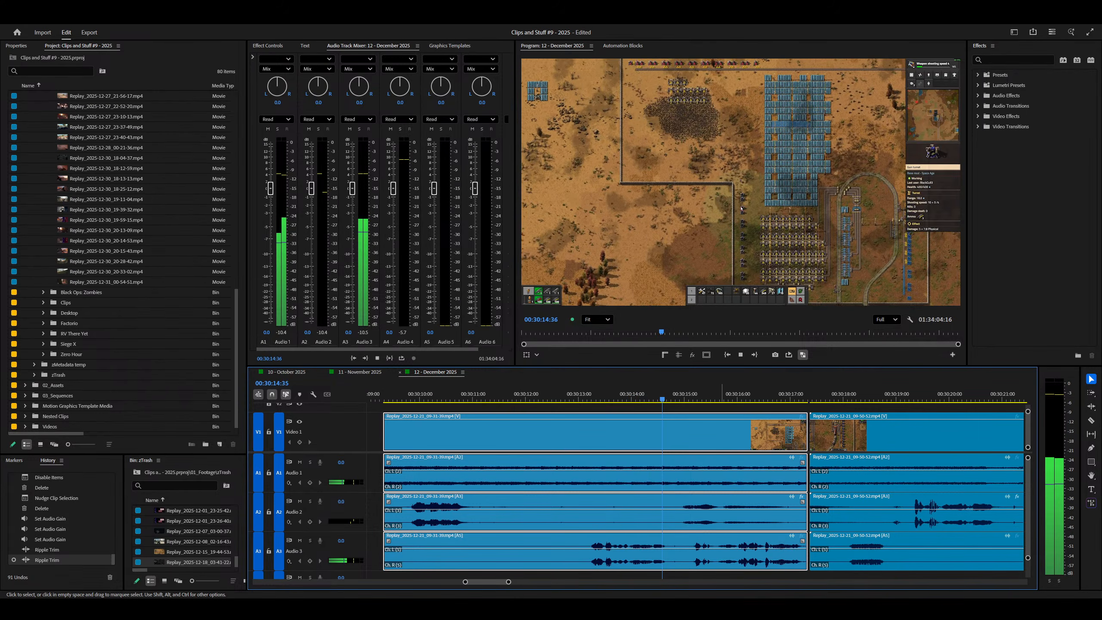
key(minus)
key(equal)
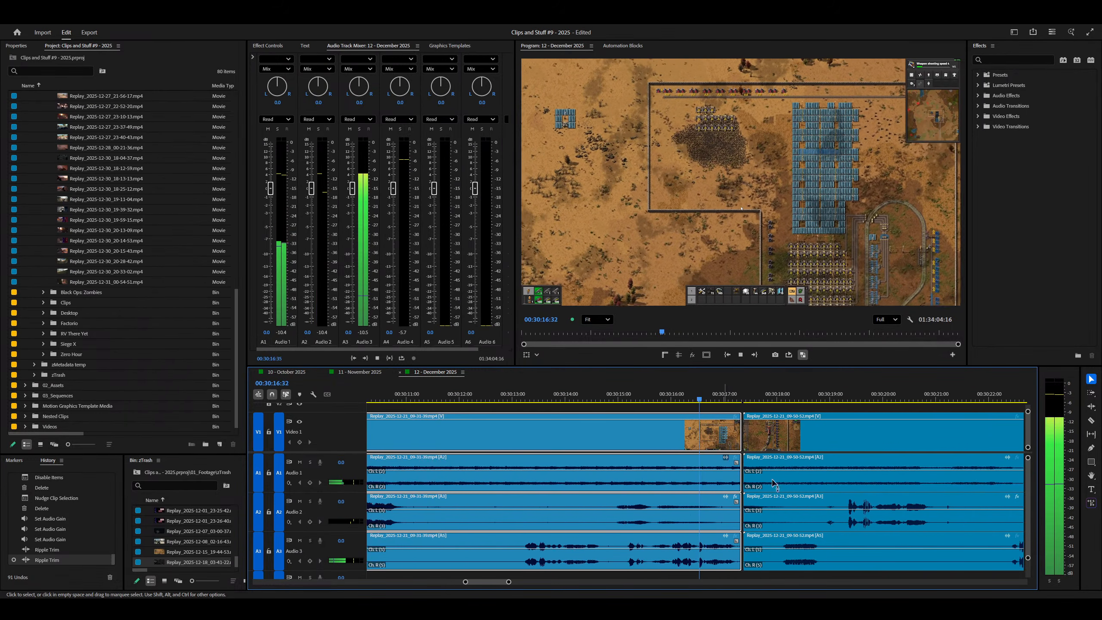
key(equal)
Step: Move the trimmed first clip earlier, clear of the following clip, and extend its end to recover more footage
key(minus)
key(minus)
key(minus)
mouse_move(660, 434)
mouse_down()
mouse_move(576, 433)
mouse_move(677, 430)
mouse_up()
key(equal)
key(equal)
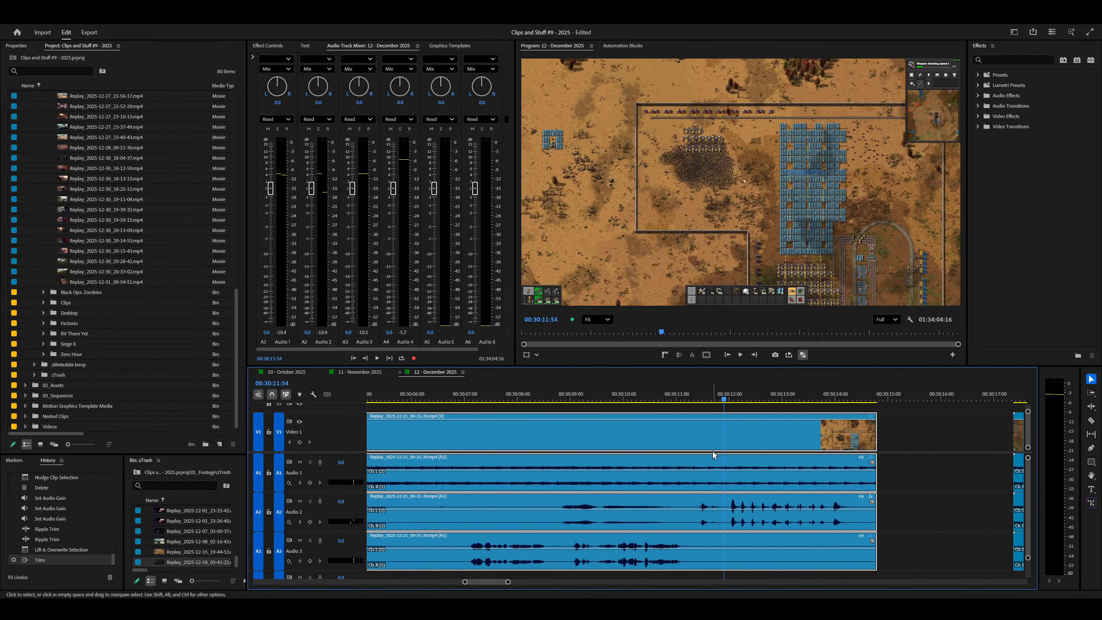
Step: Ripple-trim the end of the first Replay_2025-12-21 clip at 00:30:11:24 and play it back
right_click(696, 454)
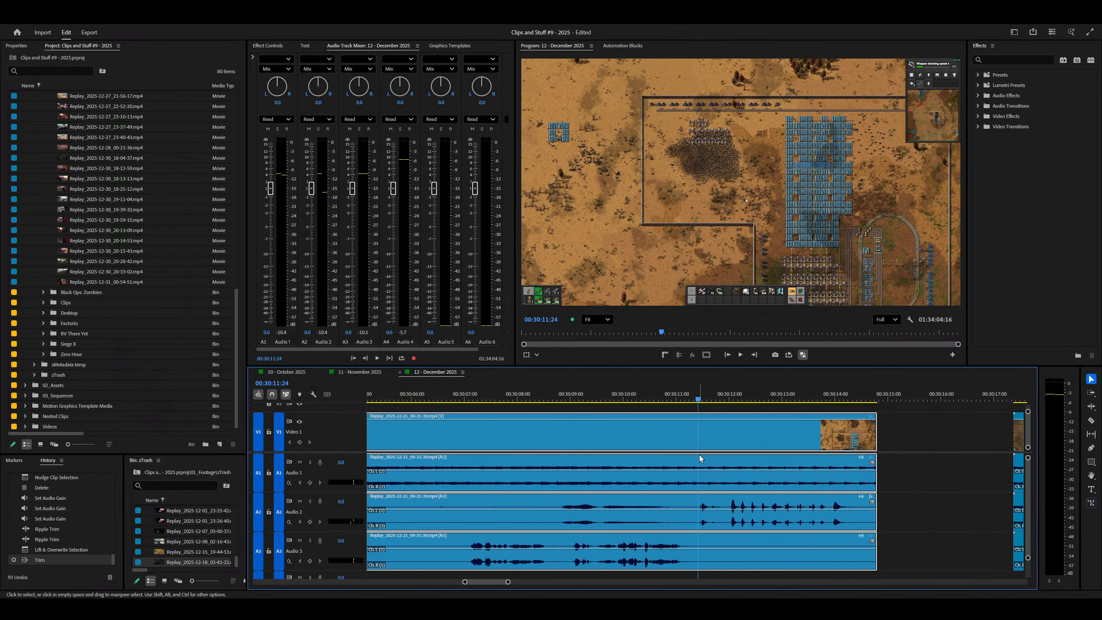
key(w)
right_click(429, 514)
right_click(473, 507)
key(space)
key(minus)
key(equal)
key(minus)
key(minus)
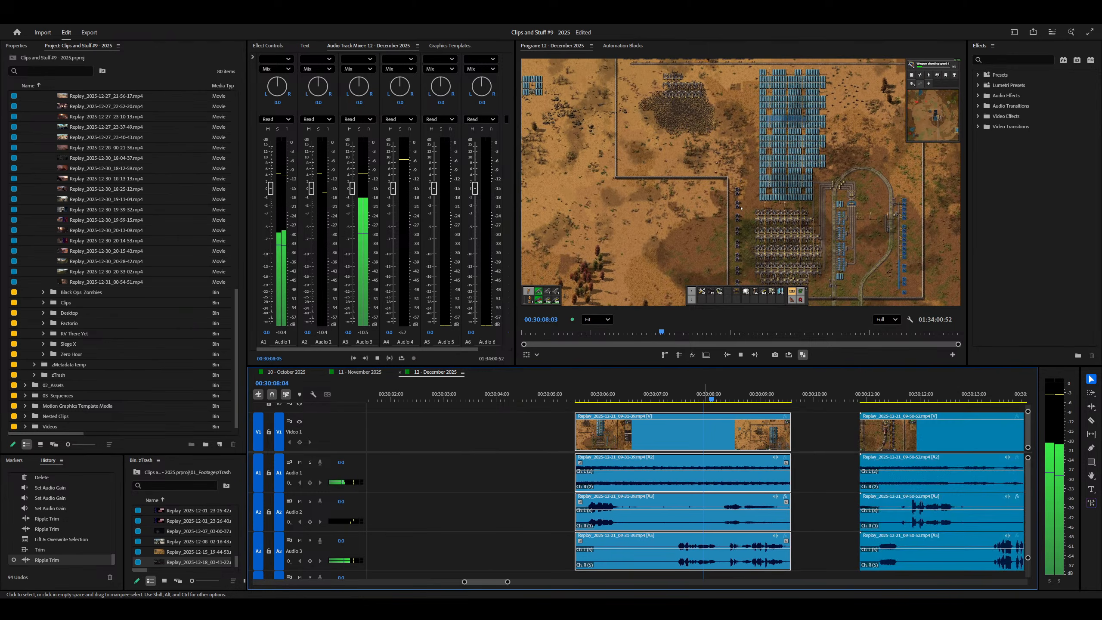
key(space)
Step: Play back the Replay_2025-12-21_09-50-52.mp4 clip through to its end, examining its footage and voice waveforms
right_click(778, 507)
key(space)
key(minus)
key(minus)
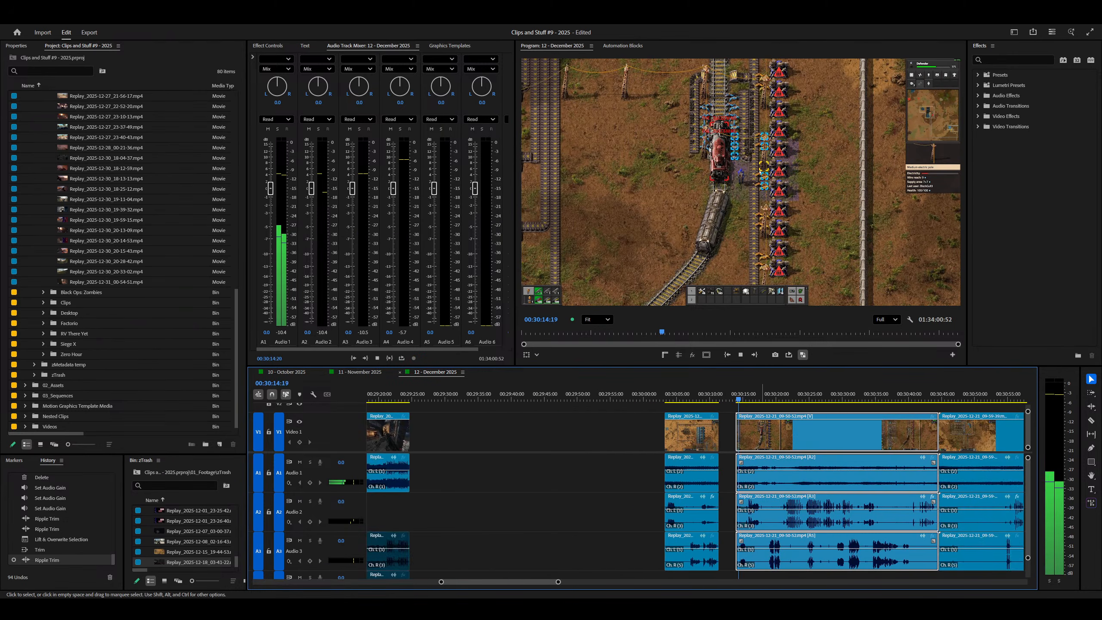
key(equal)
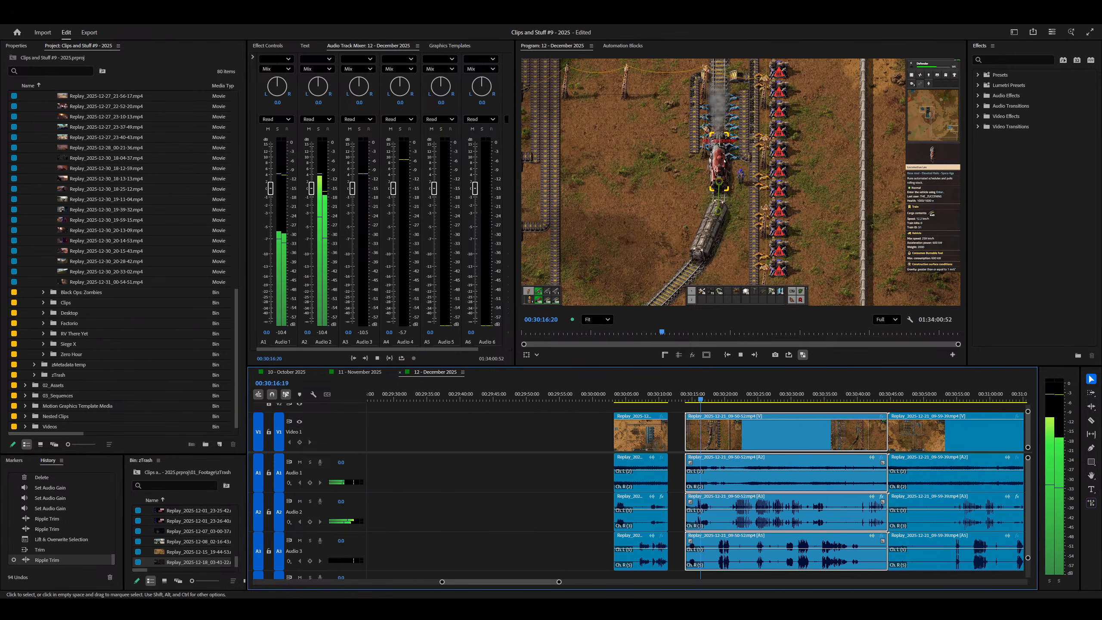
key(equal)
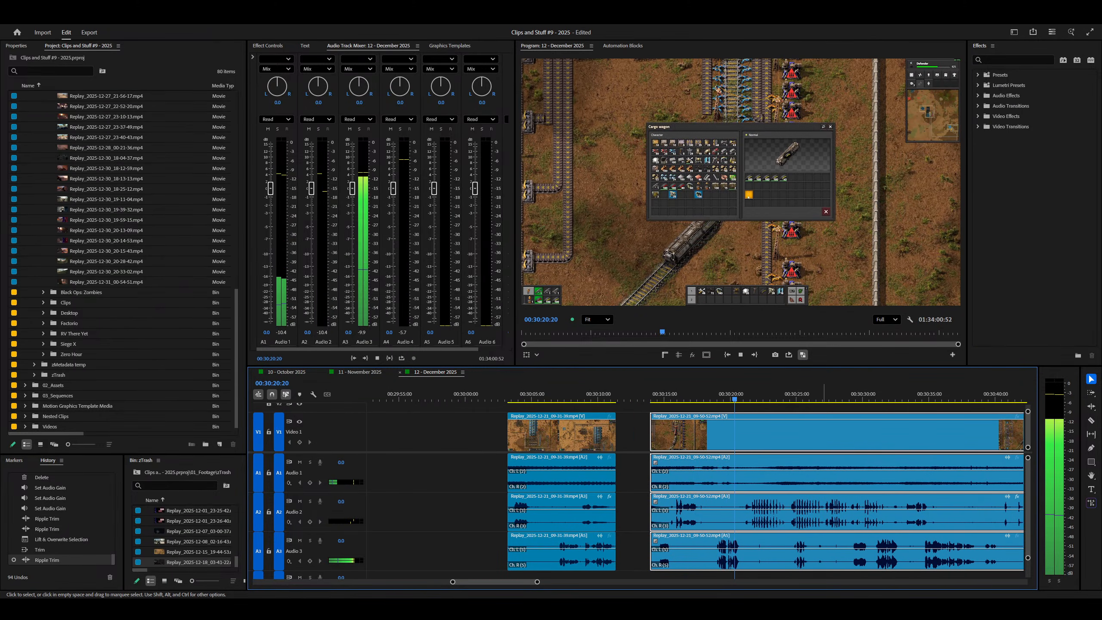
key(equal)
key(minus)
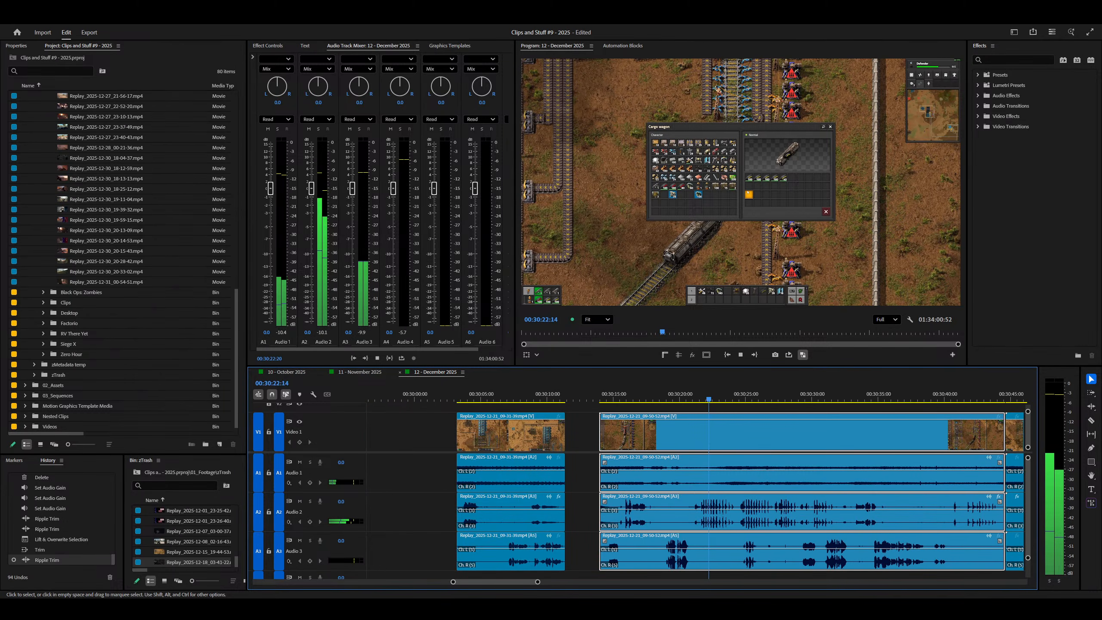
key(minus)
key(equal)
key(minus)
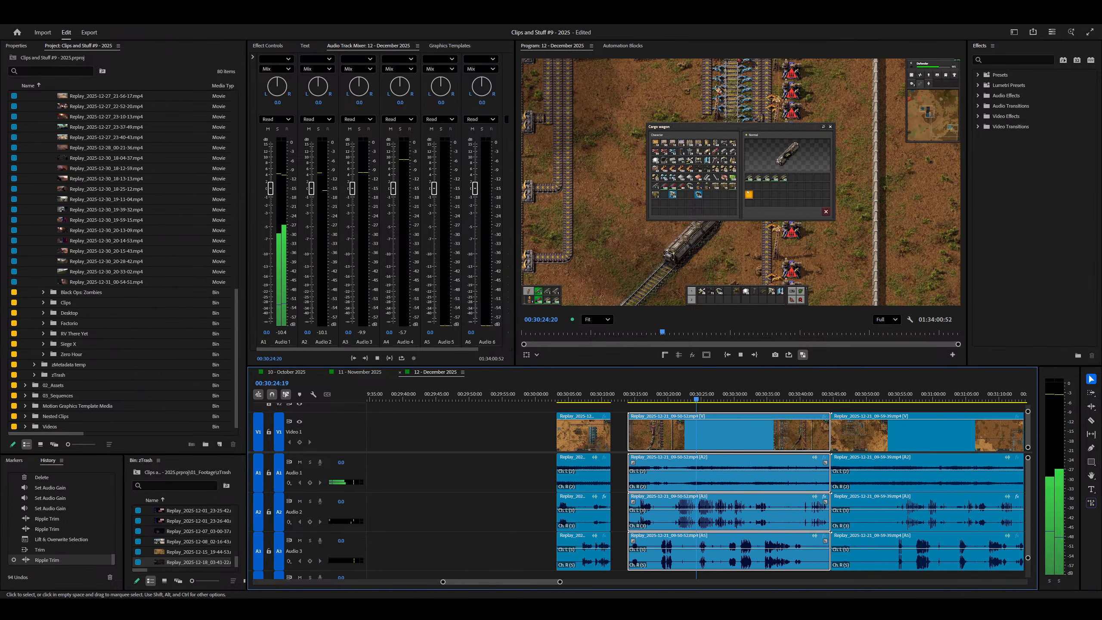
key(minus)
key(equal)
key(equal)
key(equal)
key(equal)
key(equal)
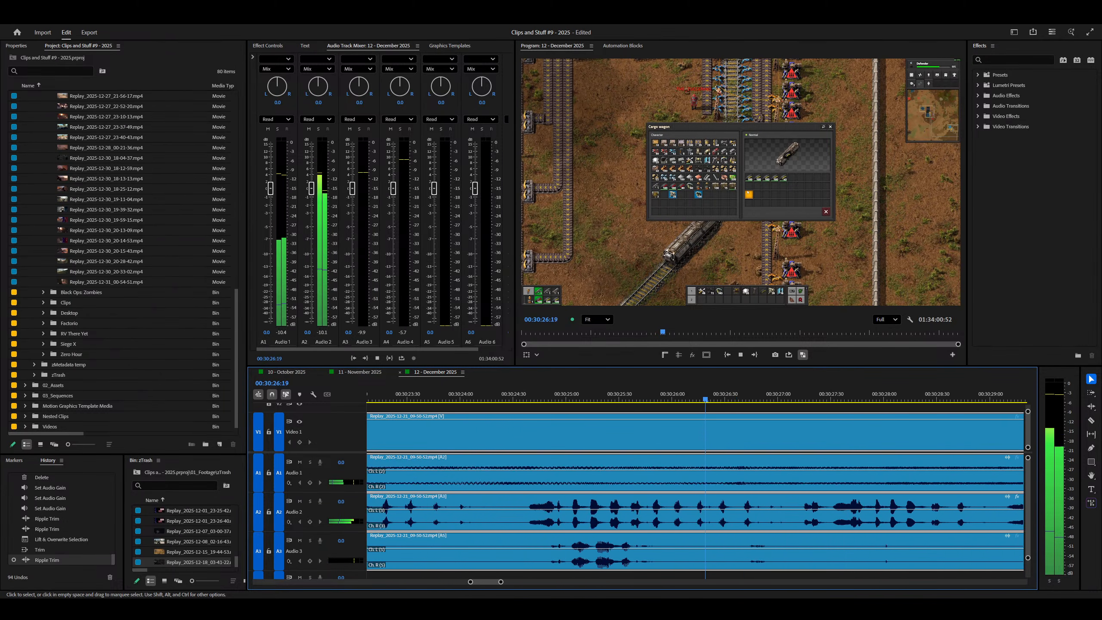
key(minus)
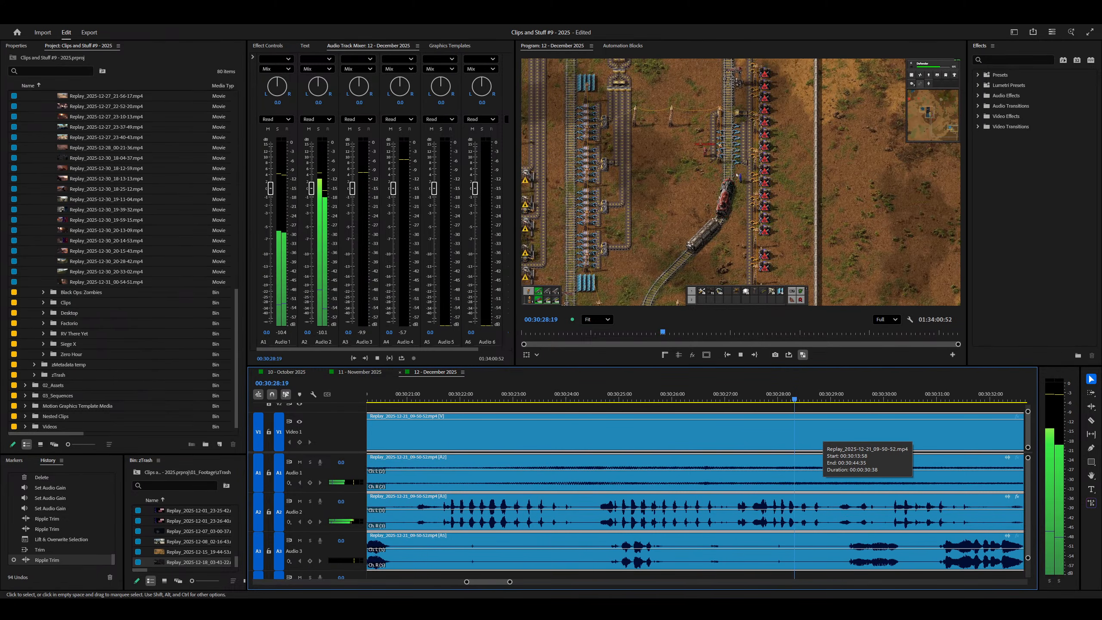
key(minus)
key(minus)
key(equal)
key(equal)
key(equal)
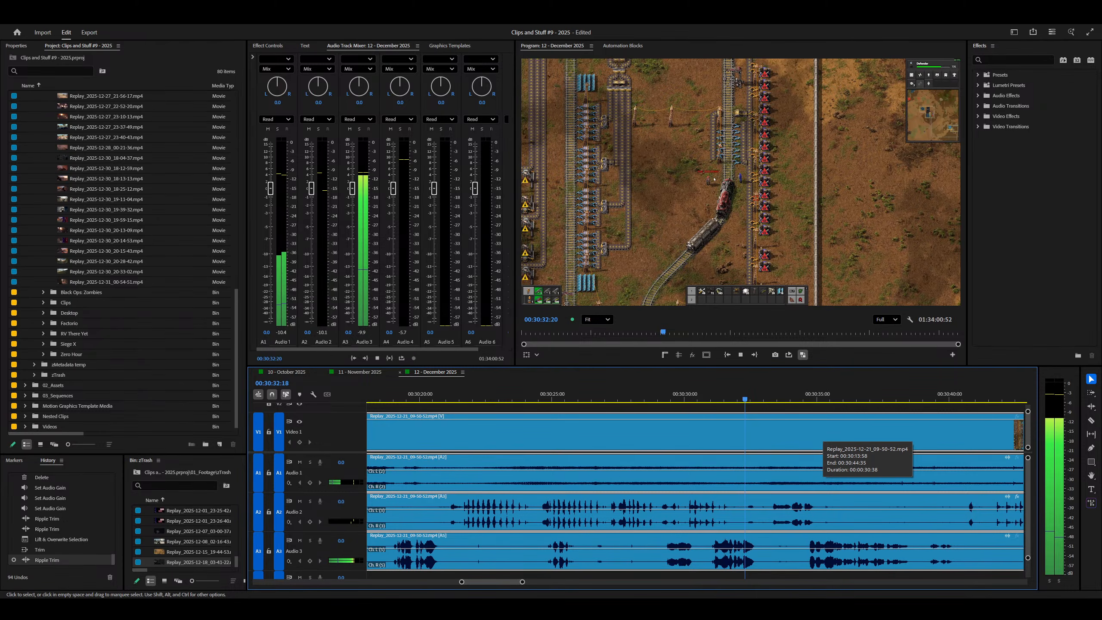
key(minus)
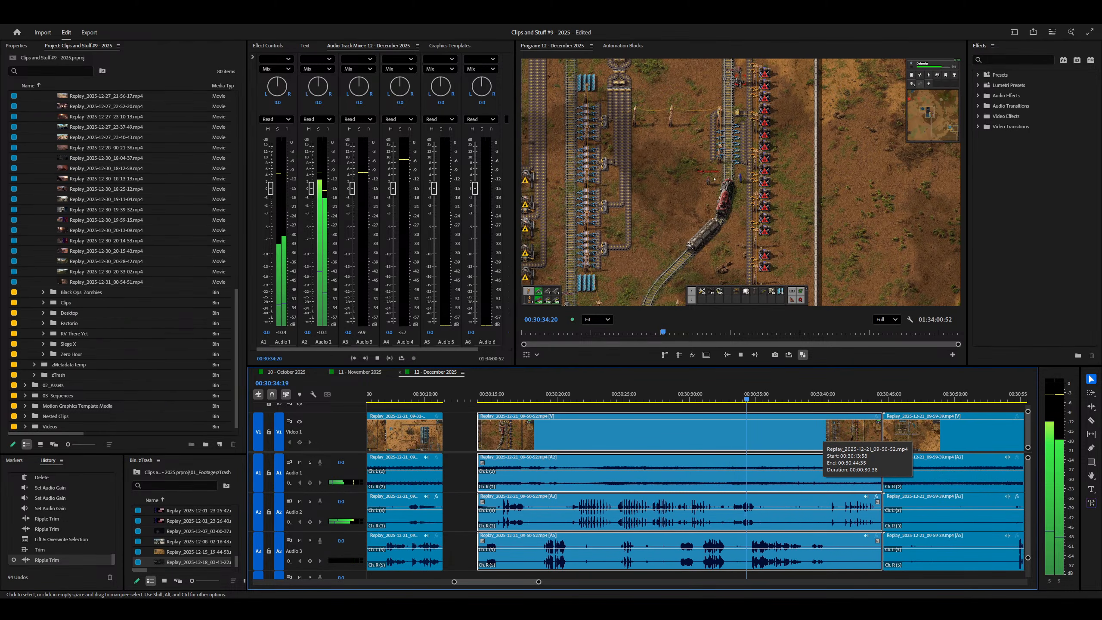
key(minus)
key(equal)
key(equal)
key(equal)
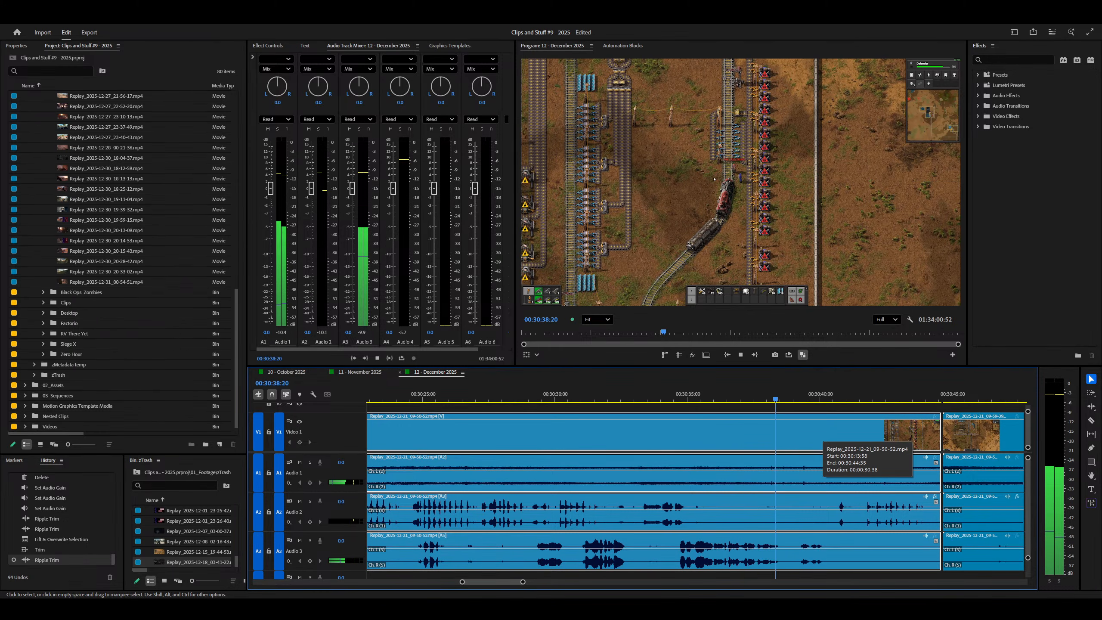
key(minus)
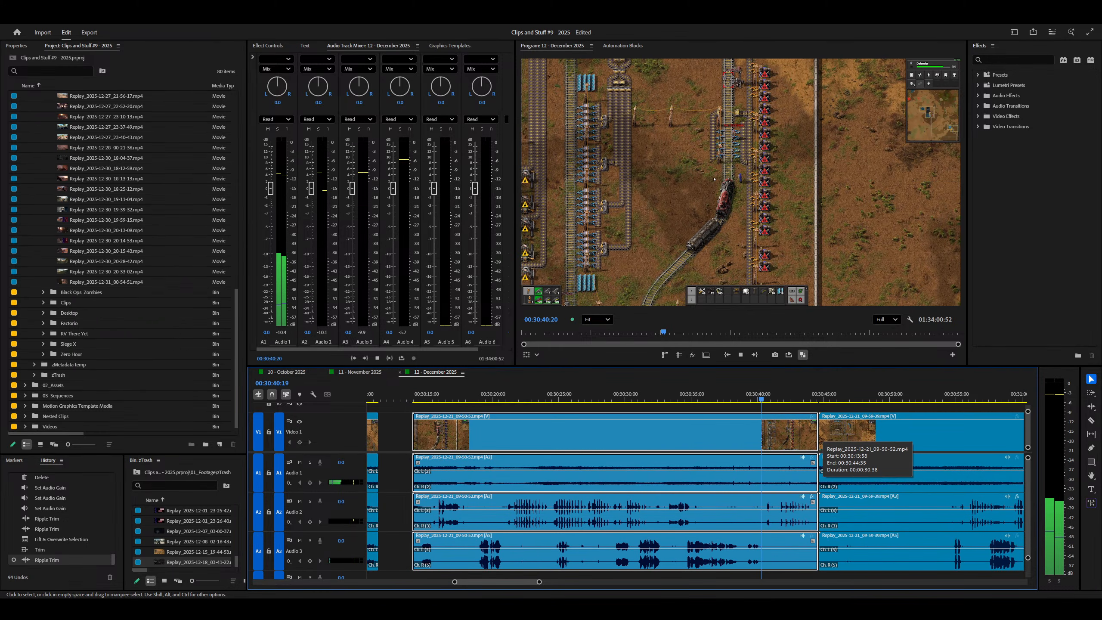
key(minus)
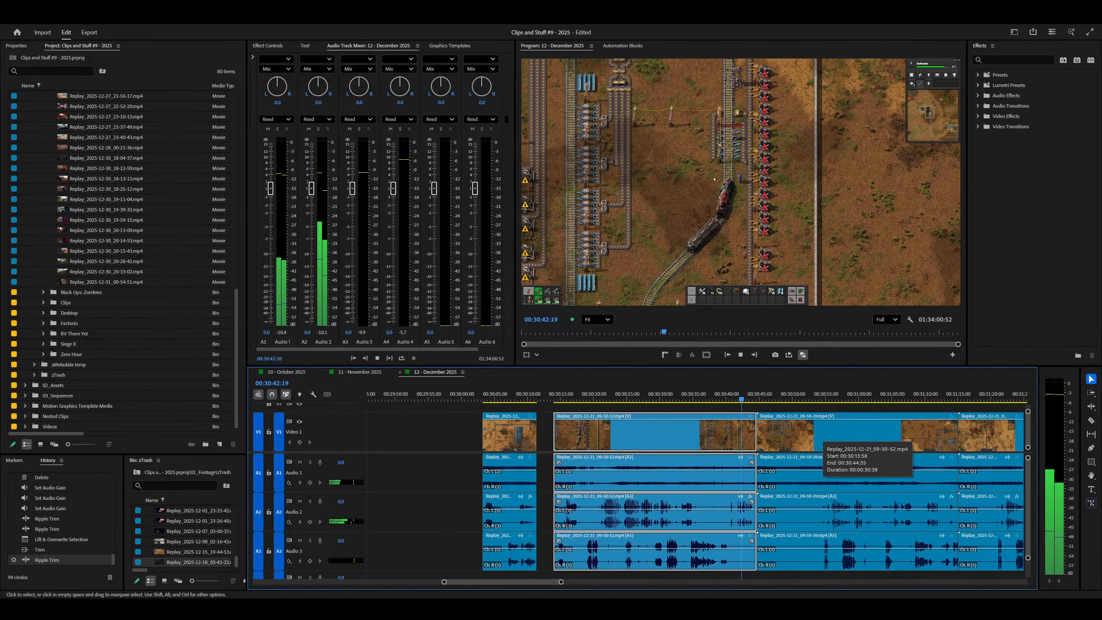
key(equal)
key(minus)
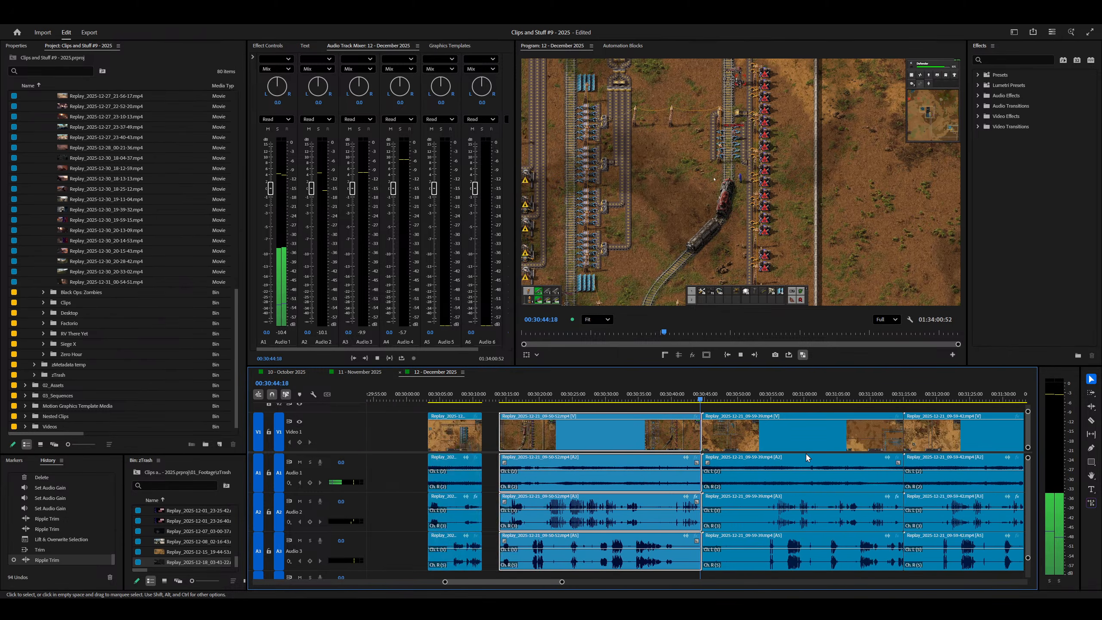
Step: Copy the Replay_2025-12-21_09-50-52.mp4 clip into the zTrash bin and delete it from the sequence, leaving its gap
key(minus)
key(minus)
key(equal)
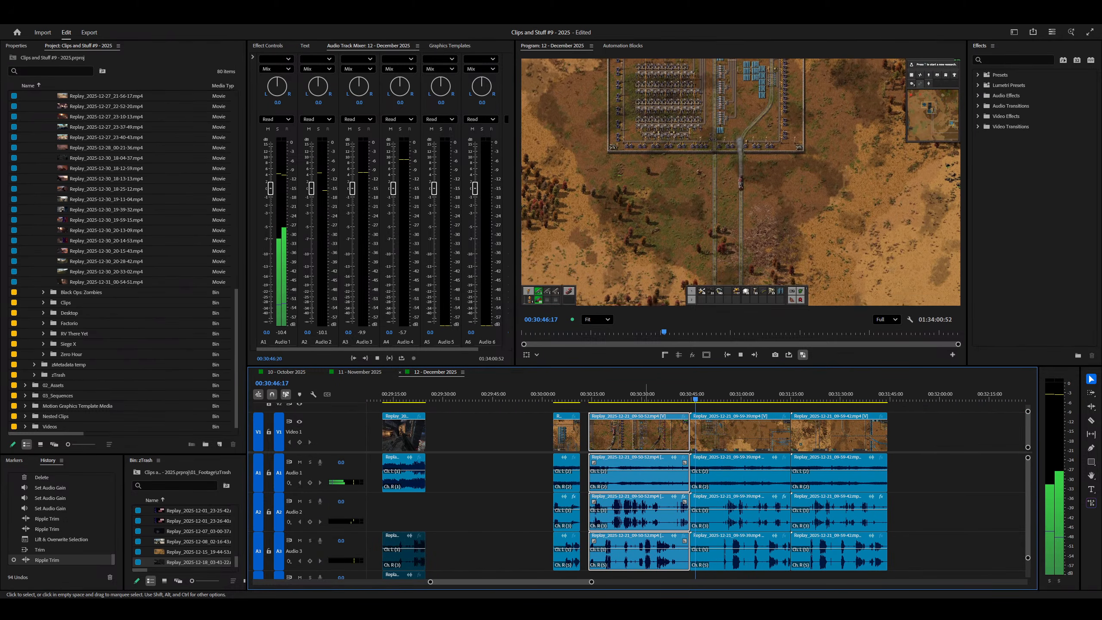
drag(637, 444, 187, 534)
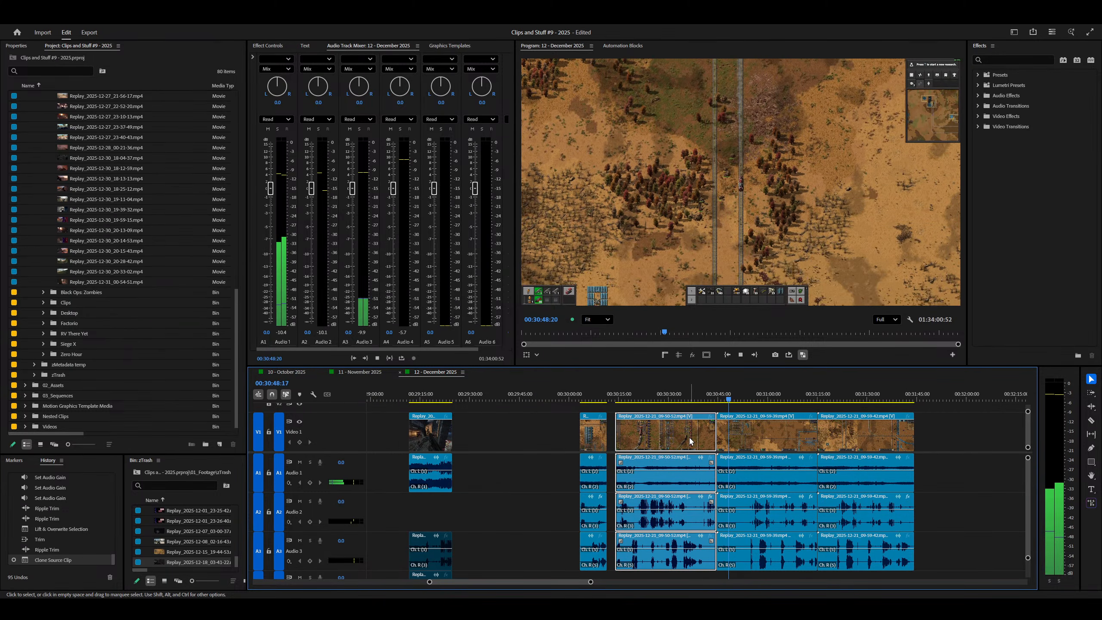
key(Delete)
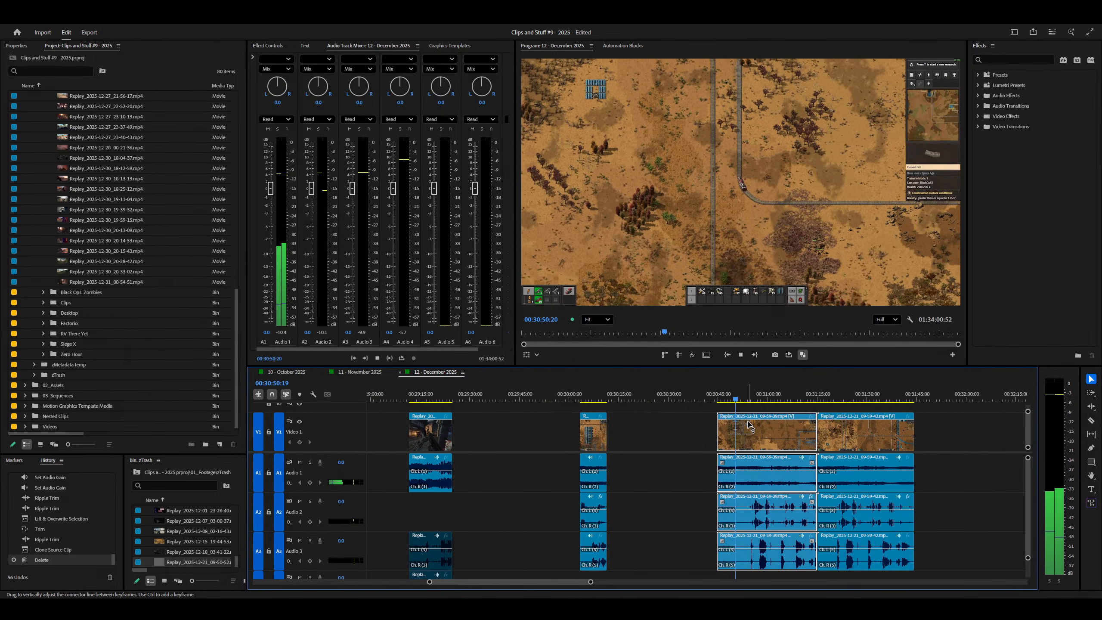
Step: Play back the Replay_2025-12-21_09-59-39.mp4 clip up to its cut into the next clip
key(equal)
key(equal)
key(equal)
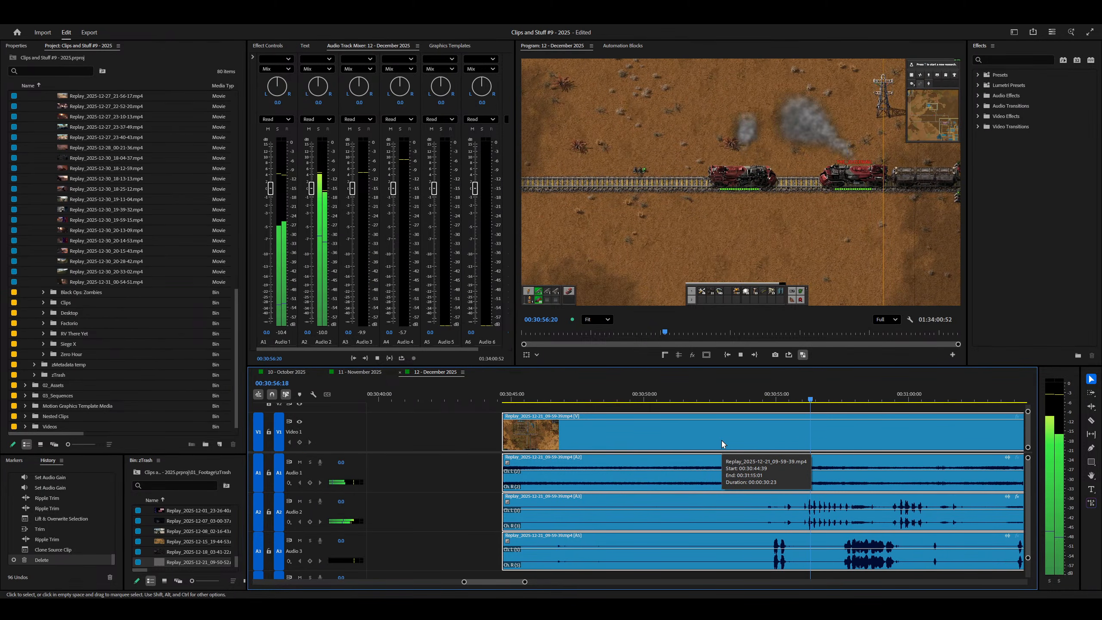
key(minus)
key(equal)
key(minus)
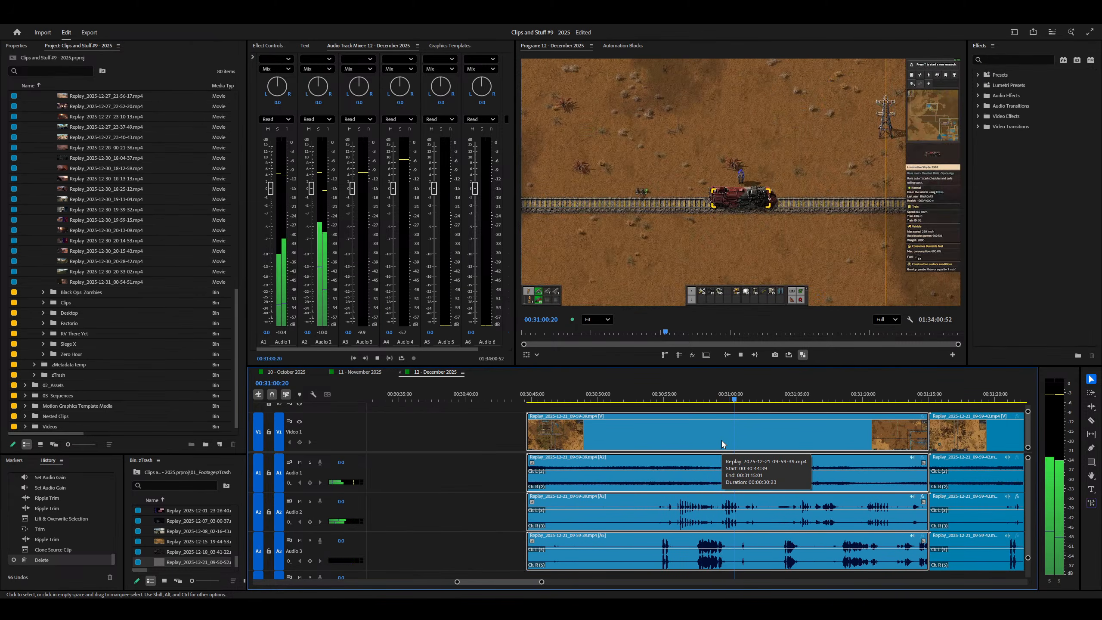
key(minus)
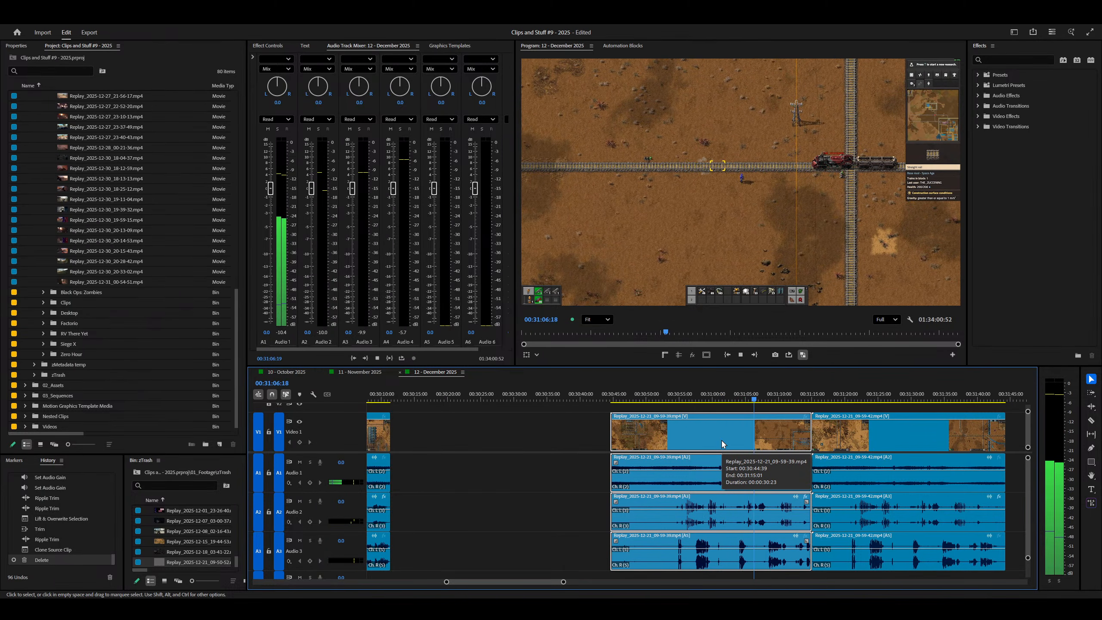
key(equal)
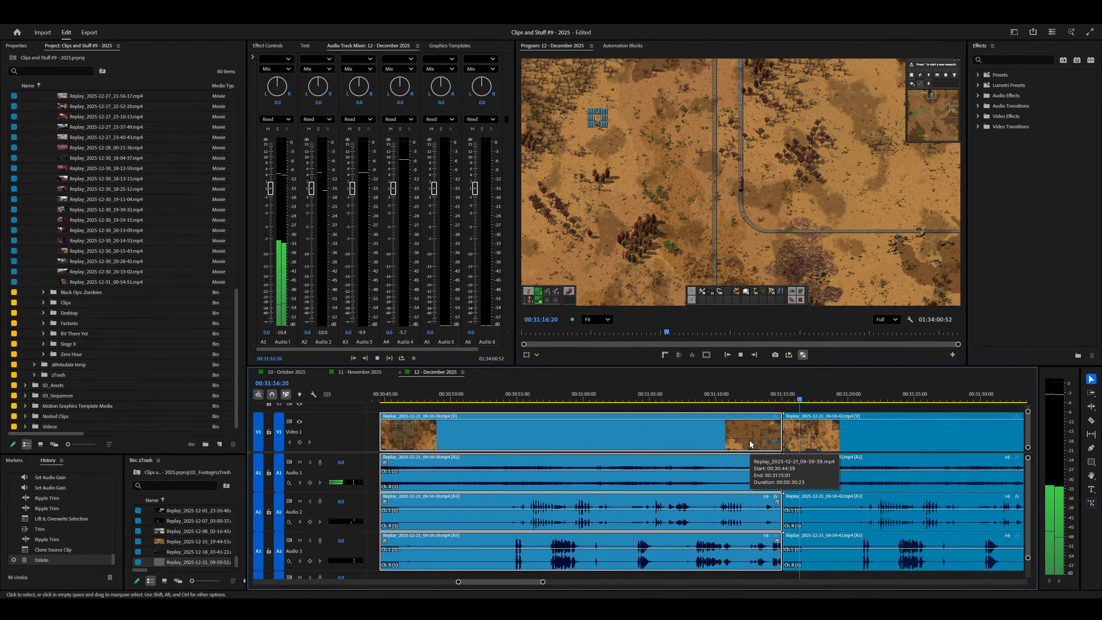
Step: Review the Replay_2025-12-21_09-59-42.mp4 clip, skipping ahead to its closing seconds near 00:31:39
key(minus)
key(minus)
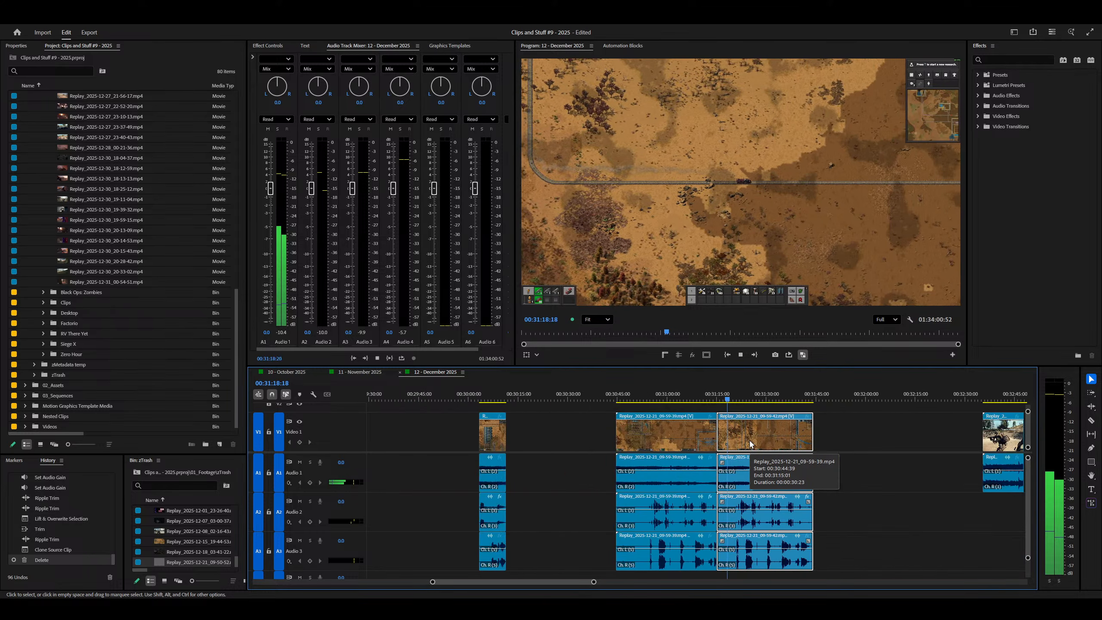
key(equal)
right_click(832, 474)
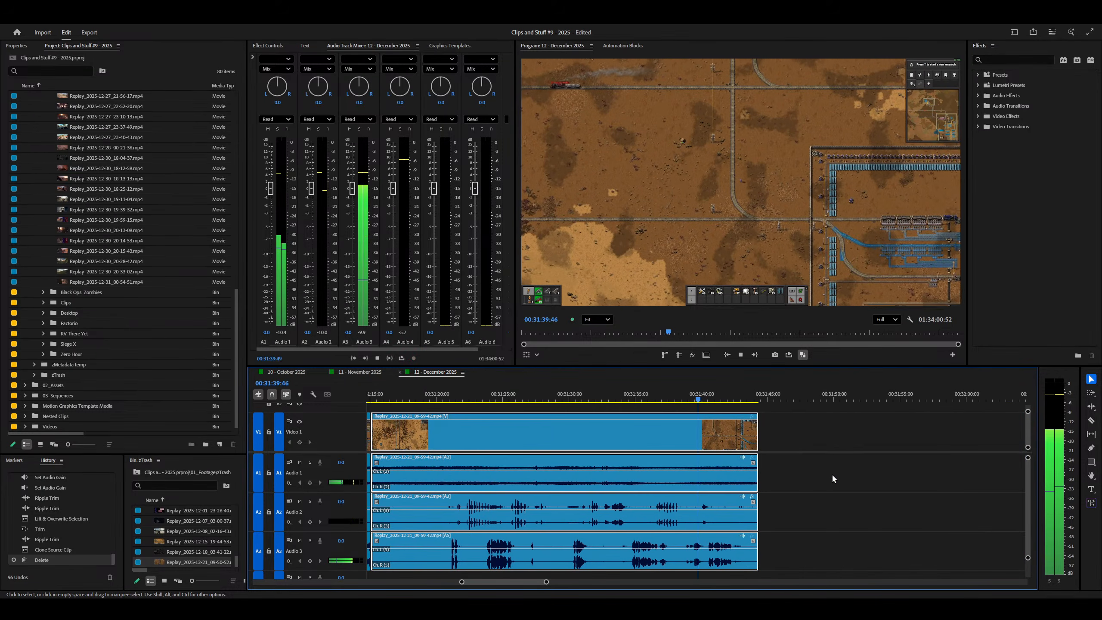
Step: Stop playback, copy the two Replay_2025-12-21_09-59 clips into the zTrash bin, and delete both from the sequence
key(minus)
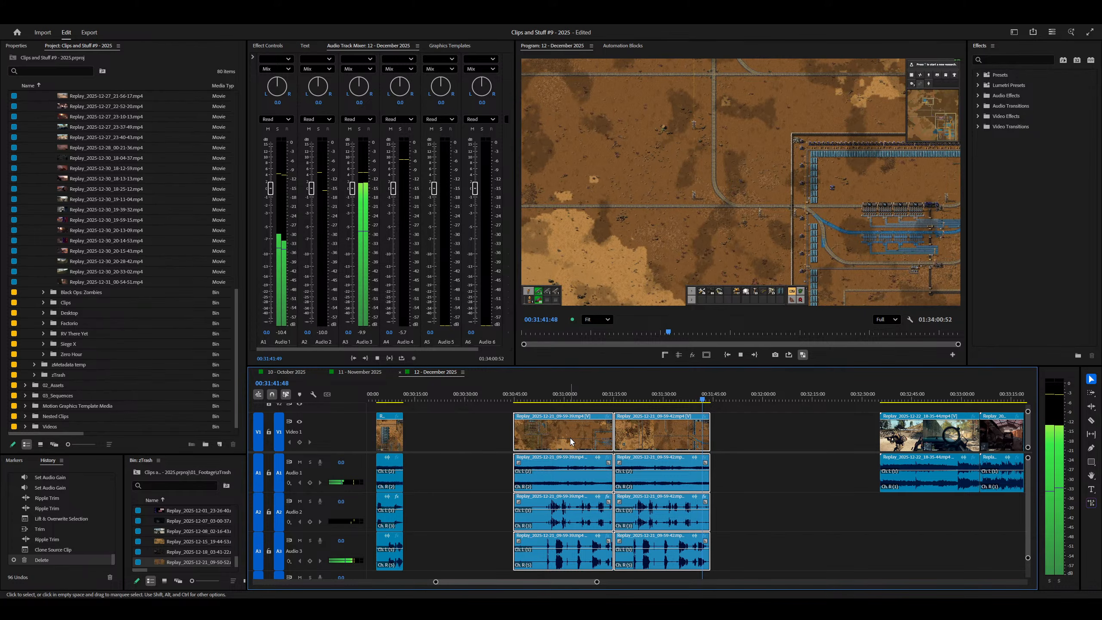
key(space)
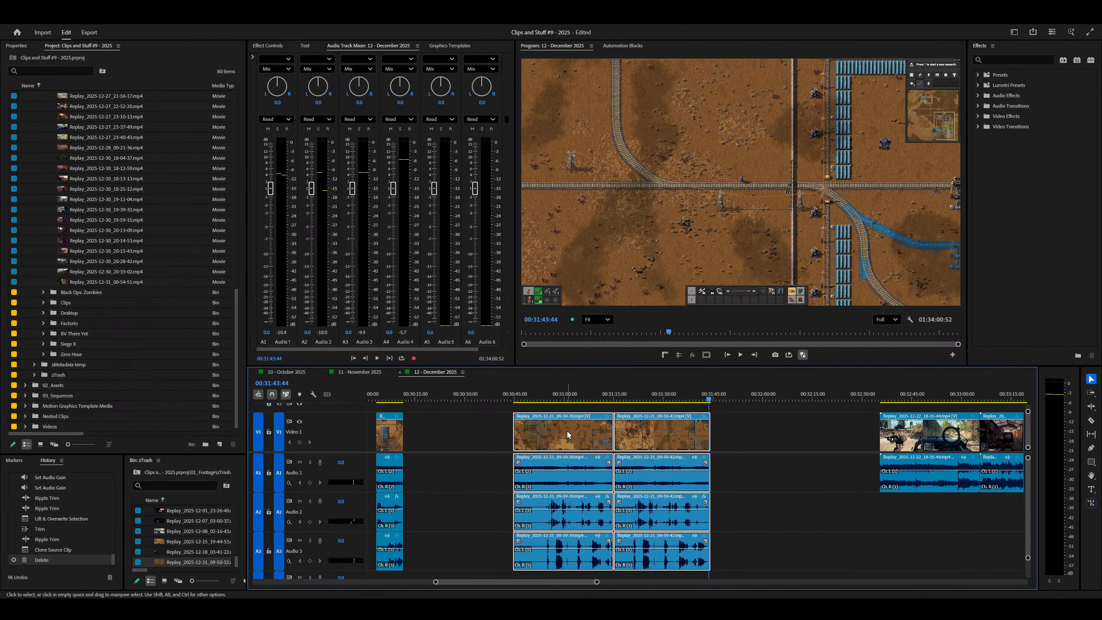
drag(566, 434, 186, 521)
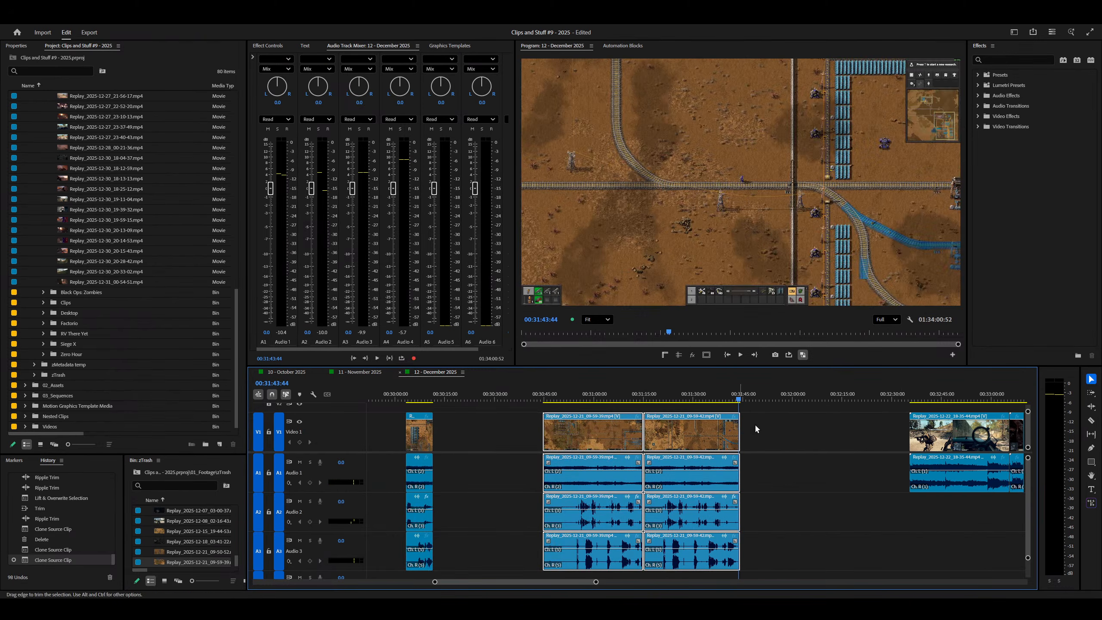
key(Delete)
Step: Jump to the start of the Replay_2025-12-22_18-35-44.mp4 clip and scan its playback for the good moment
key(Down)
key(space)
key(minus)
key(minus)
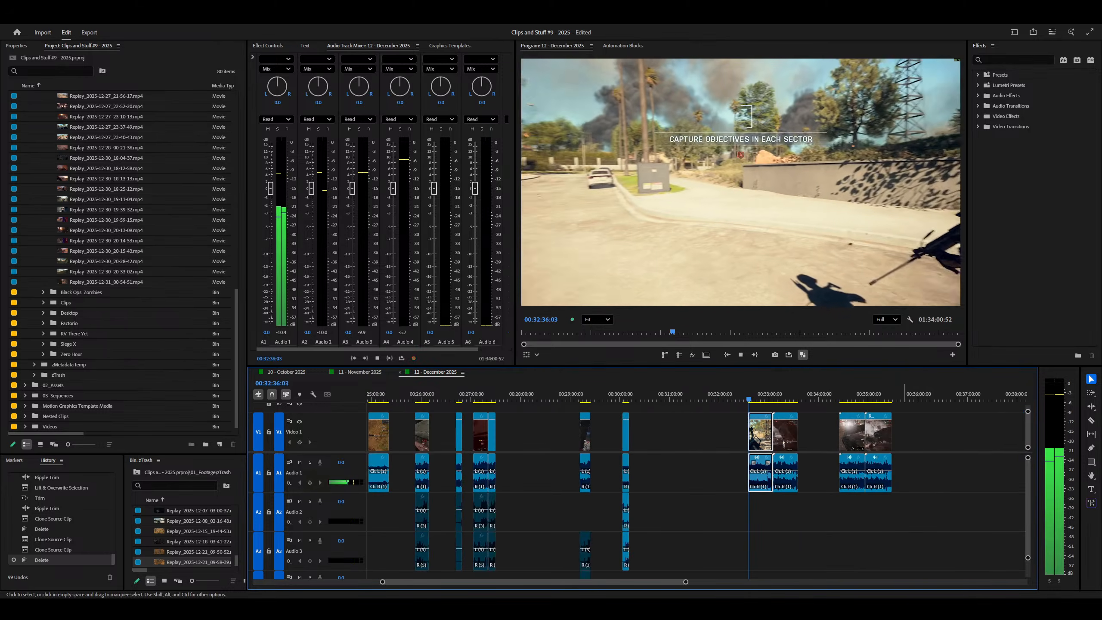
key(equal)
key(equal)
key(equal)
key(equal)
key(minus)
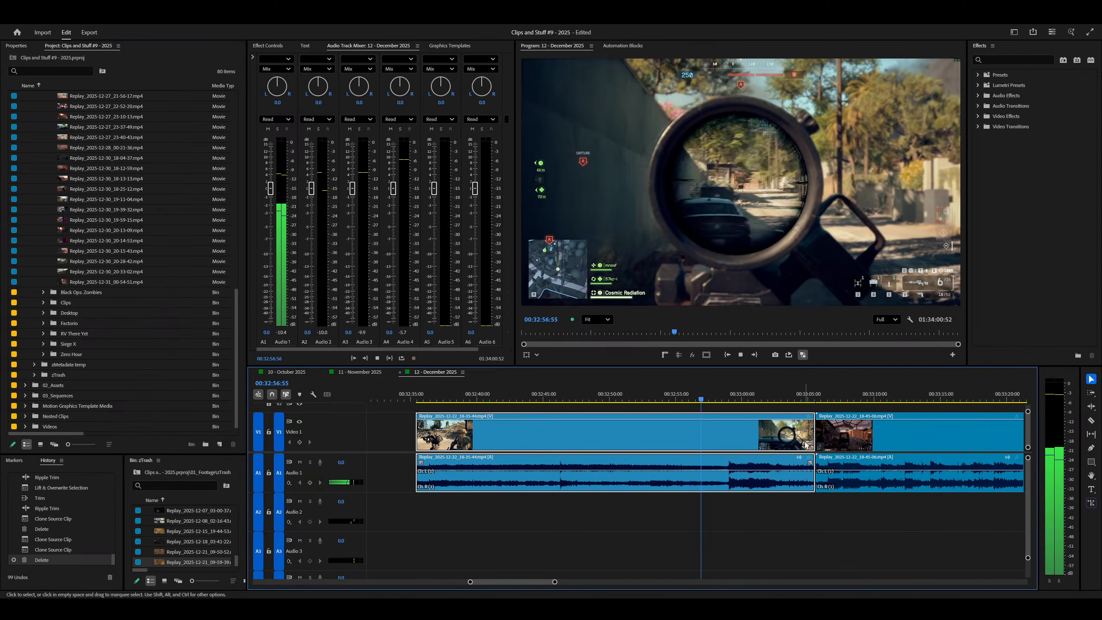
Step: Recheck the earlier part of the Replay_2025-12-22_18-35-44.mp4 clip and ripple-trim its start to the scoped-rifle moment
key(space)
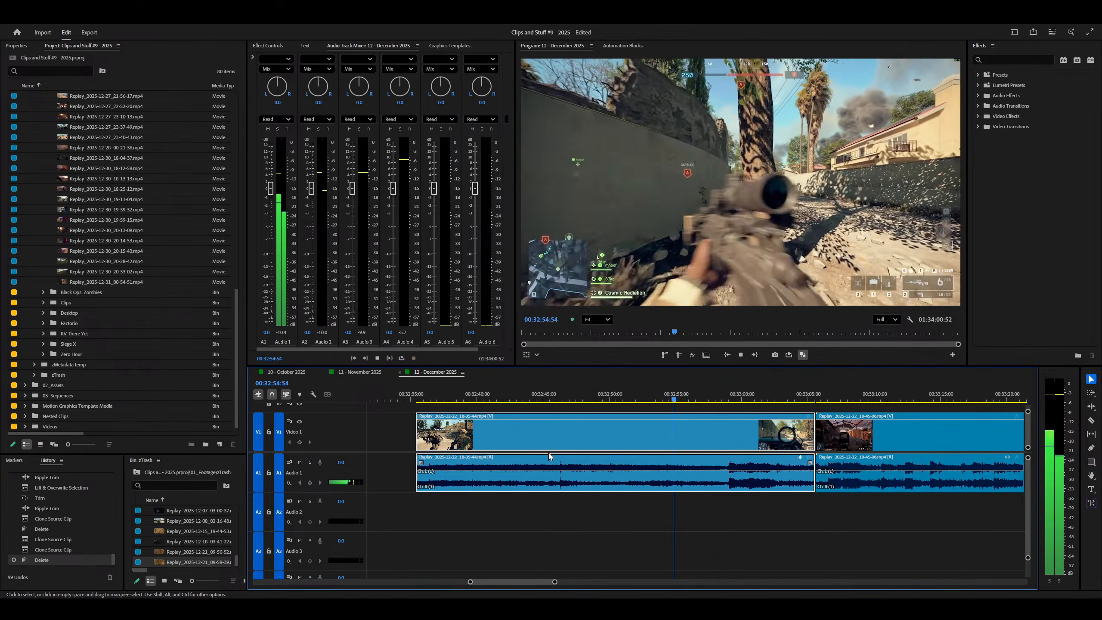
click(552, 452)
key(space)
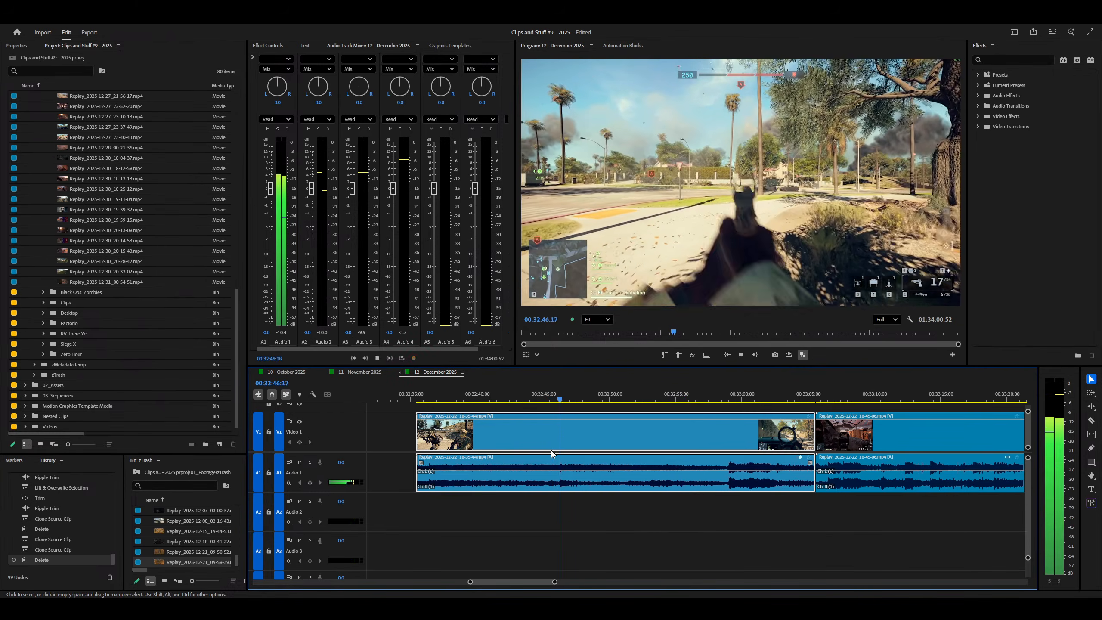
key(q)
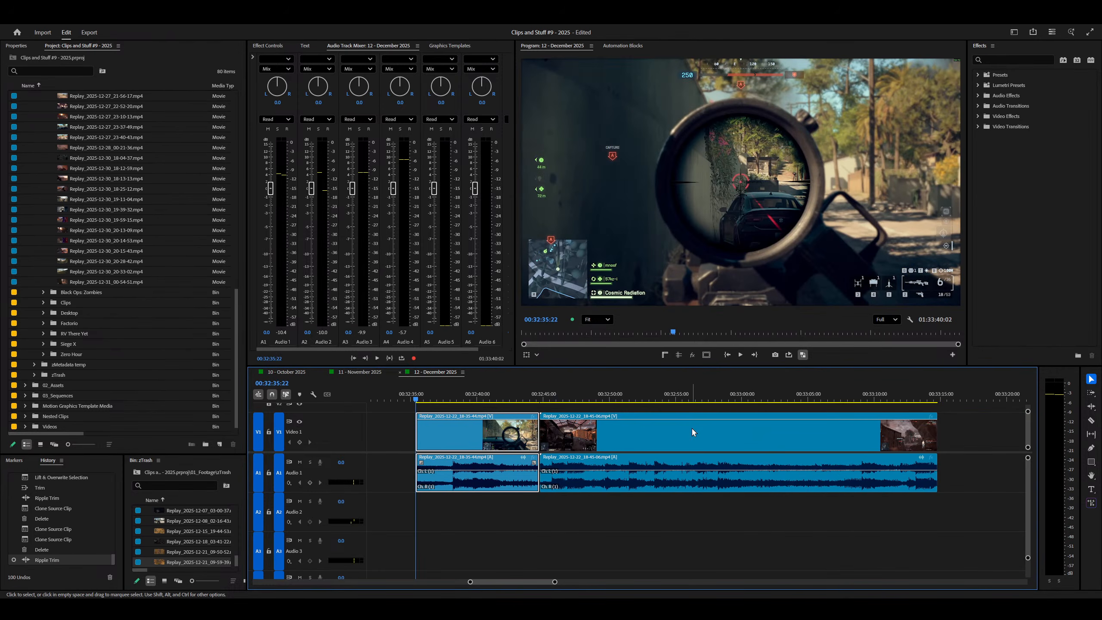
Step: Play back the shortened Replay_2025-12-22_18-35-44.mp4 clip and ripple-trim its end at 00:32:42:42
key(space)
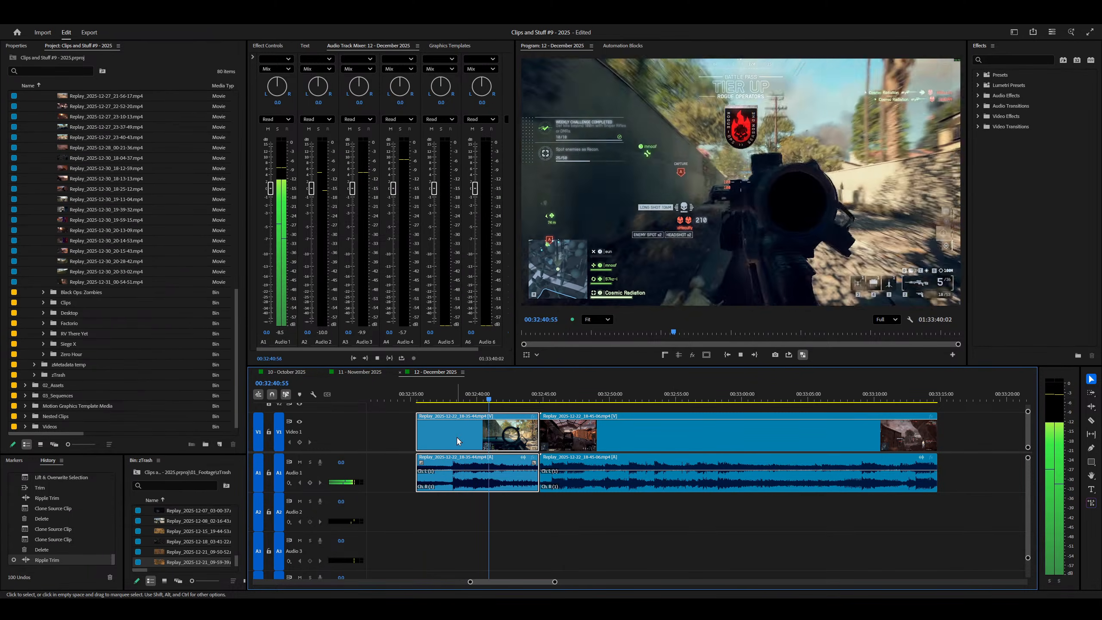
key(space)
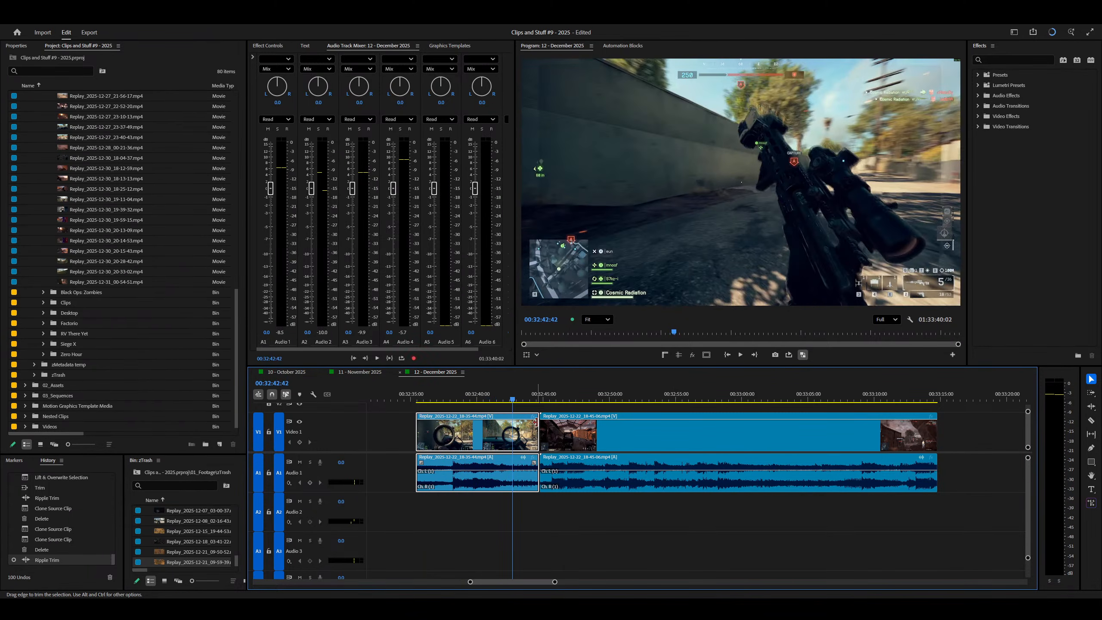
key(w)
Step: Extend the start of the Replay_2025-12-22_18-35-44.mp4 clip back to 00:32:31:32 and place the playhead there
key(minus)
drag(561, 433, 530, 433)
click(531, 398)
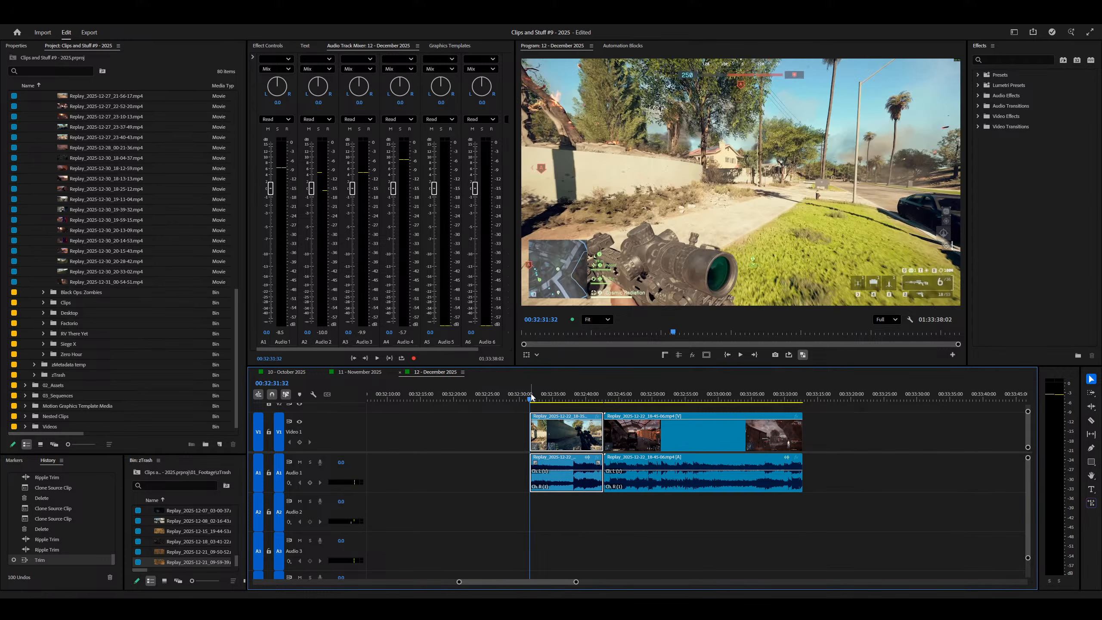
Step: Save the project and play the extended Replay_2025-12-22_18-35-44.mp4 clip from its start
key(equal)
key(equal)
key(ctrl+s)
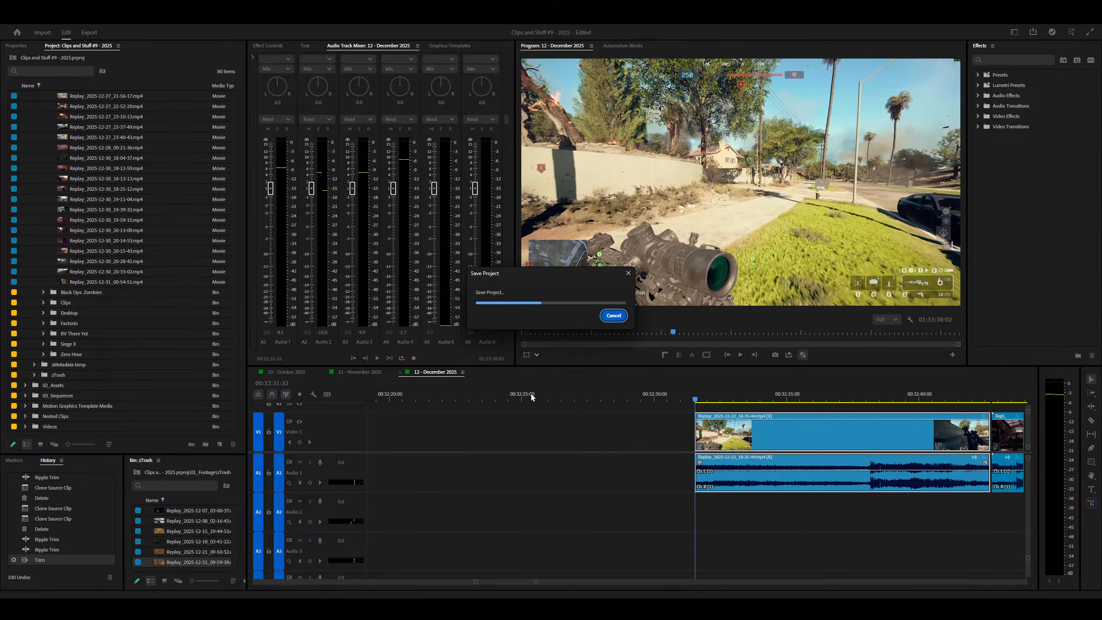
key(space)
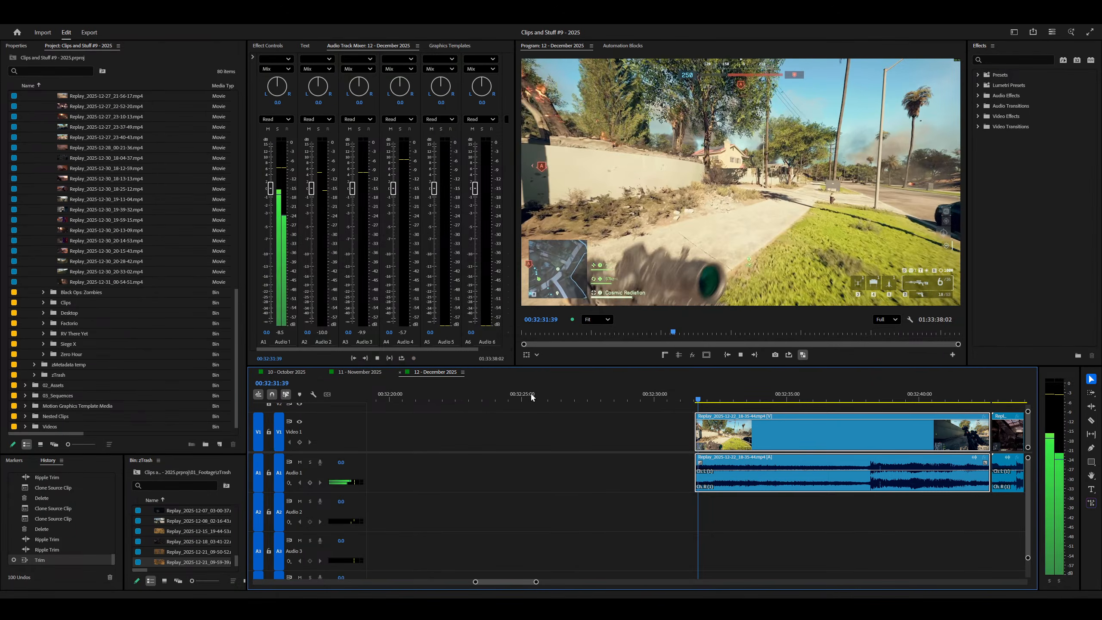
Step: Ripple-trim the start of the Replay_2025-12-22_18-35-44.mp4 clip at 00:32:33:01, play it briefly, and trim about one more second off its start
key(space)
key(equal)
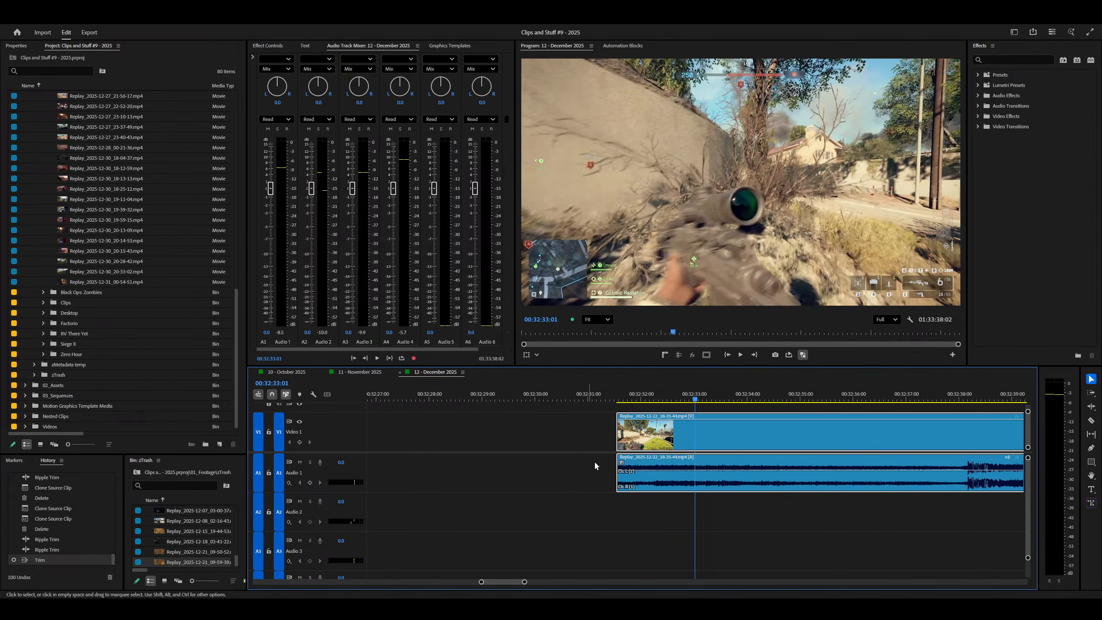
key(backslash)
key(q)
key(space)
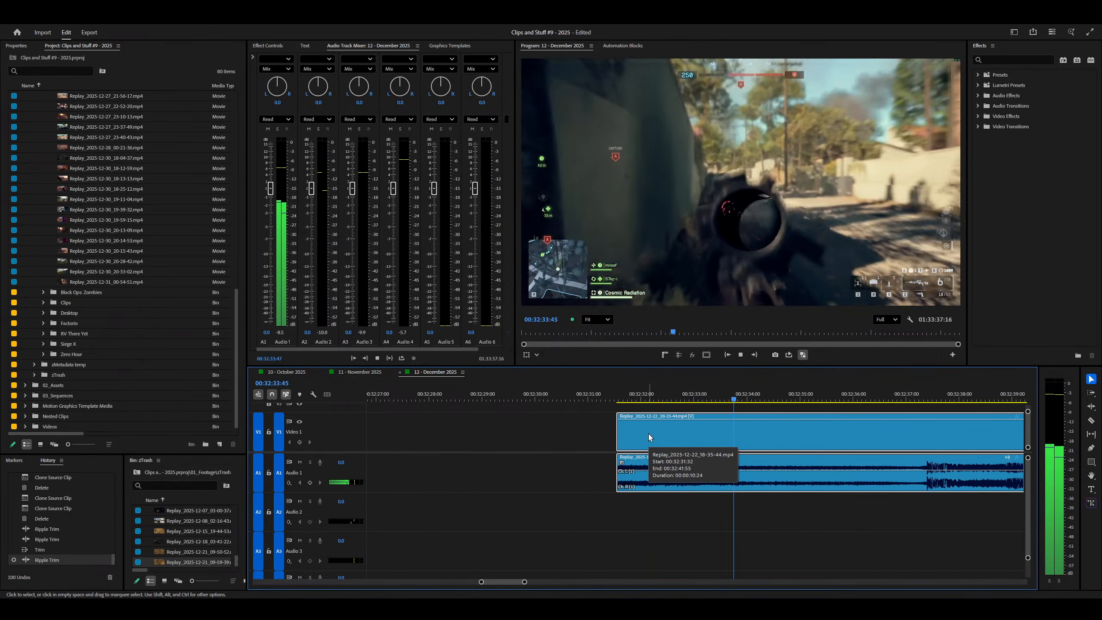
key(space)
drag(645, 418, 666, 409)
key(q)
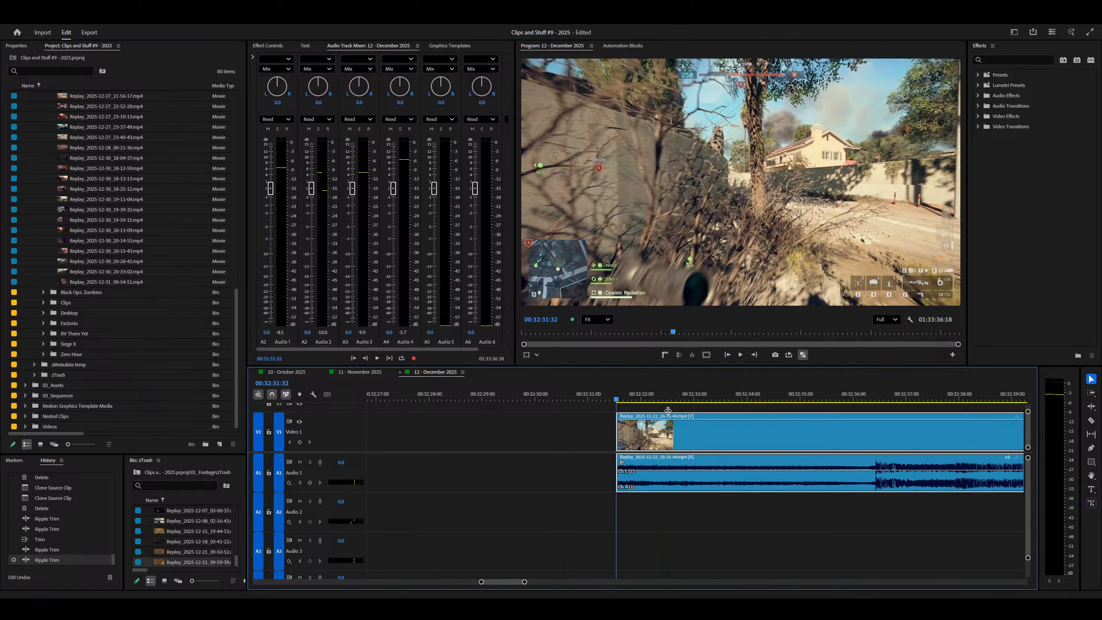
Step: Play the trimmed Replay_2025-12-22_18-35-44.mp4 clip and move it about 4.5 seconds earlier, leaving a gap before the Replay_2025-12-22_18-45-06.mp4 clip
key(space)
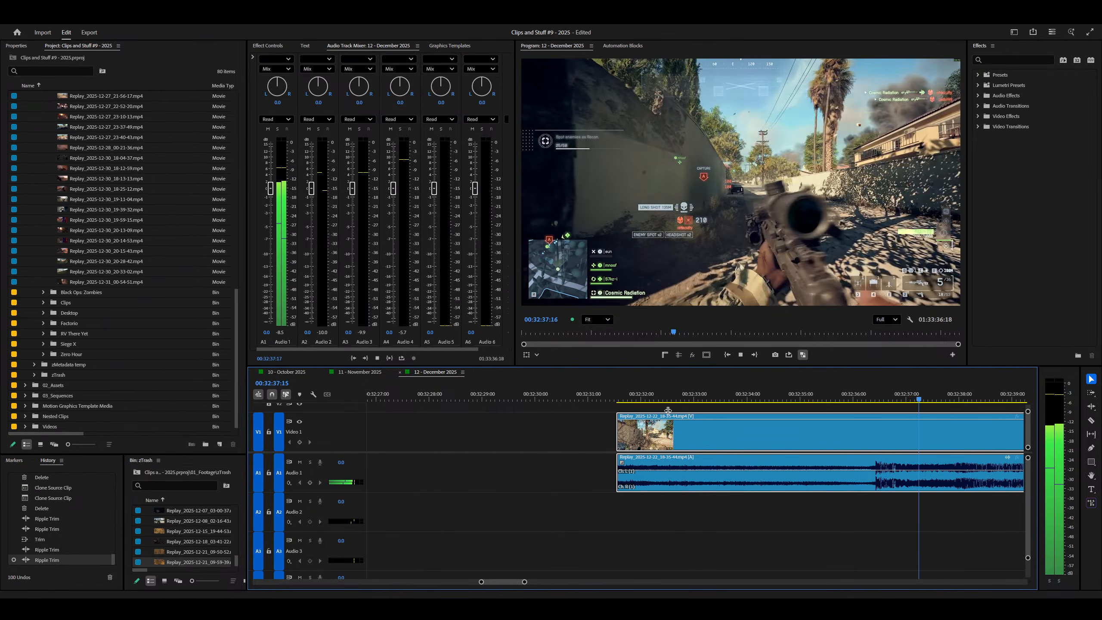
key(minus)
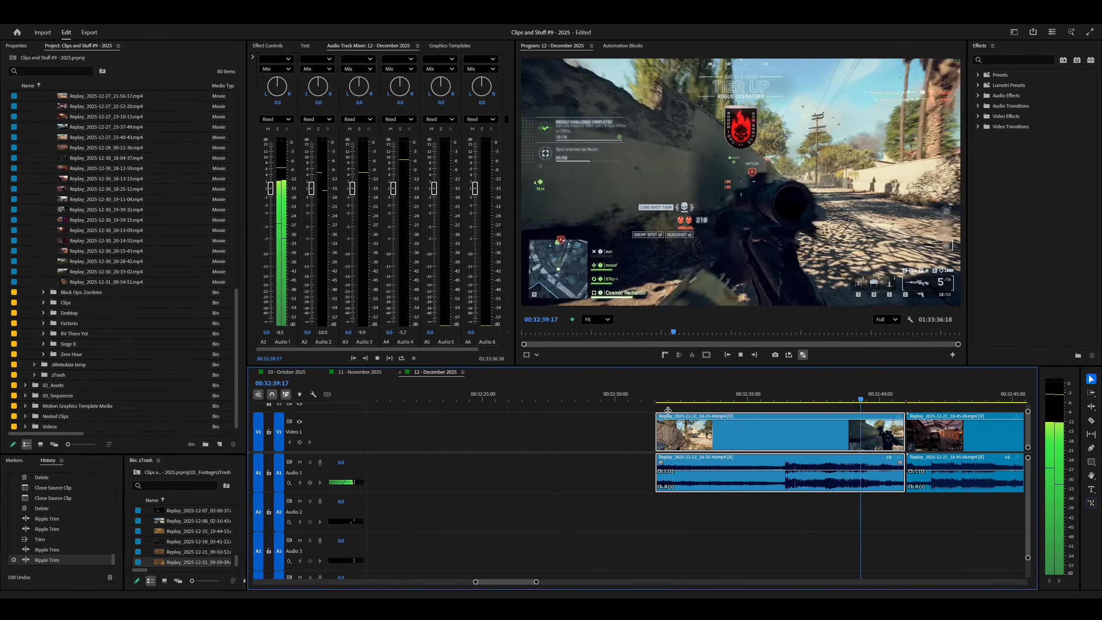
key(minus)
drag(765, 434, 704, 434)
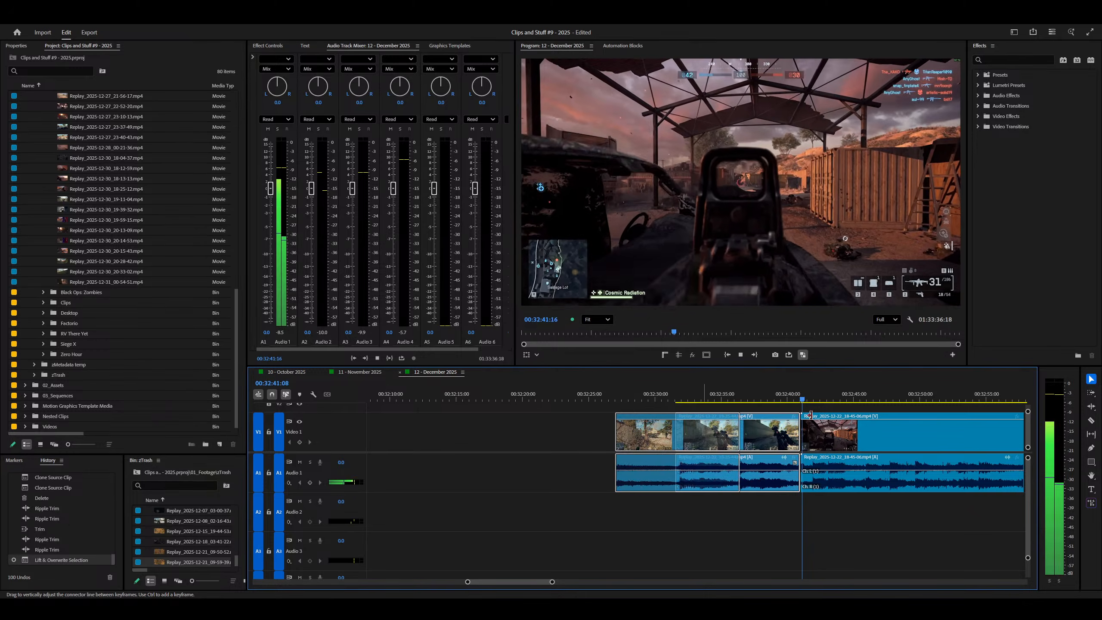
Step: Play the Replay_2025-12-22_18-45-06.mp4 clip, ripple-trim its start at 00:32:53:52, and save the project
key(minus)
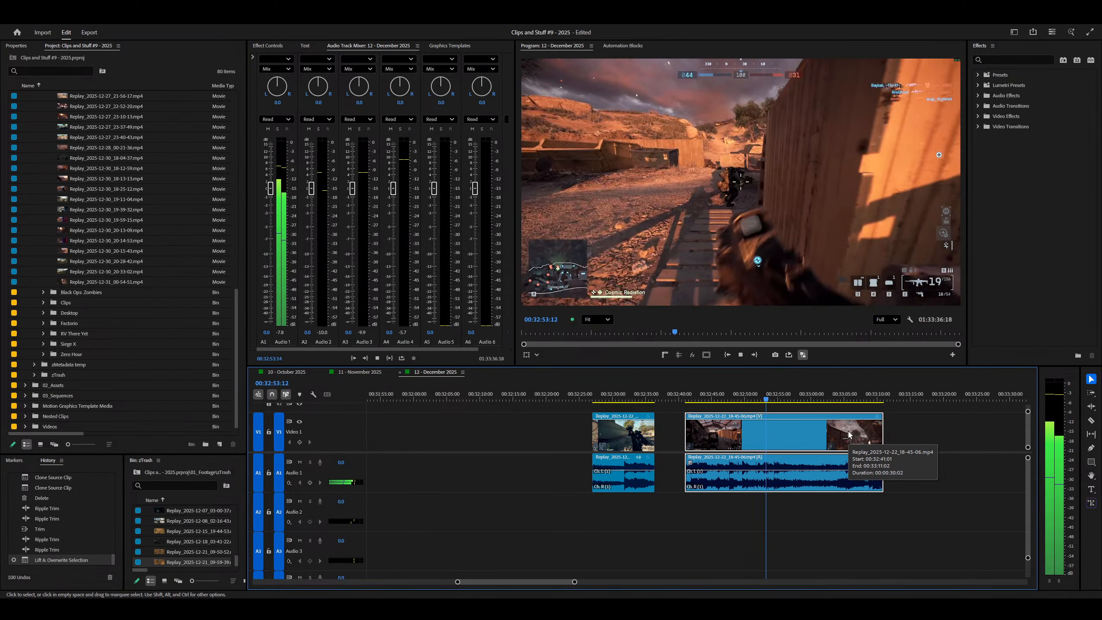
key(space)
key(equal)
key(equal)
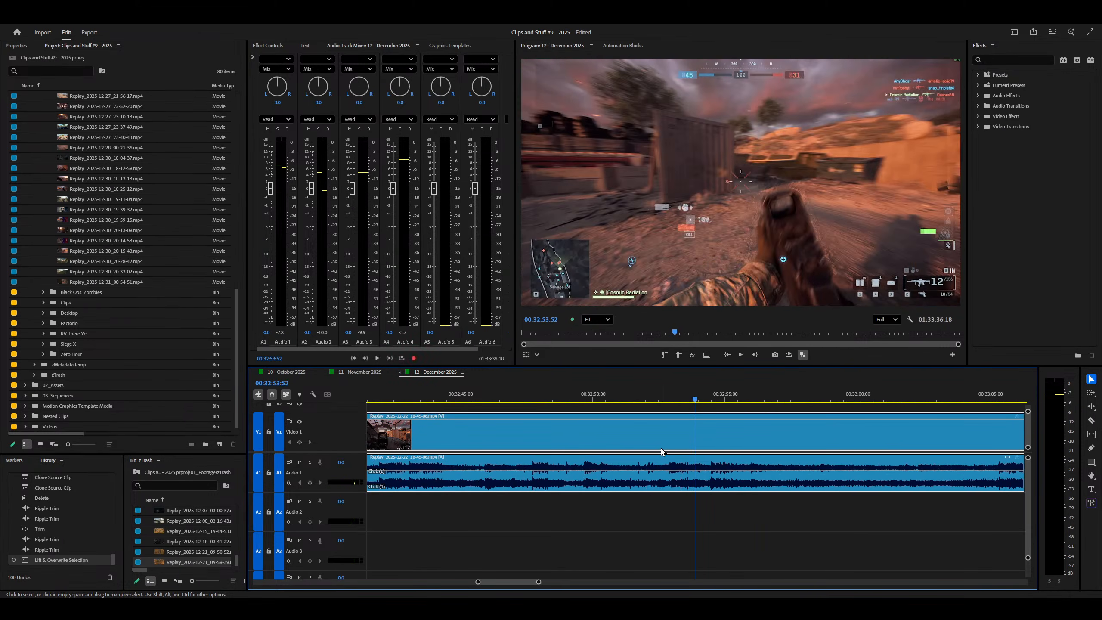
key(q)
key(ctrl+s)
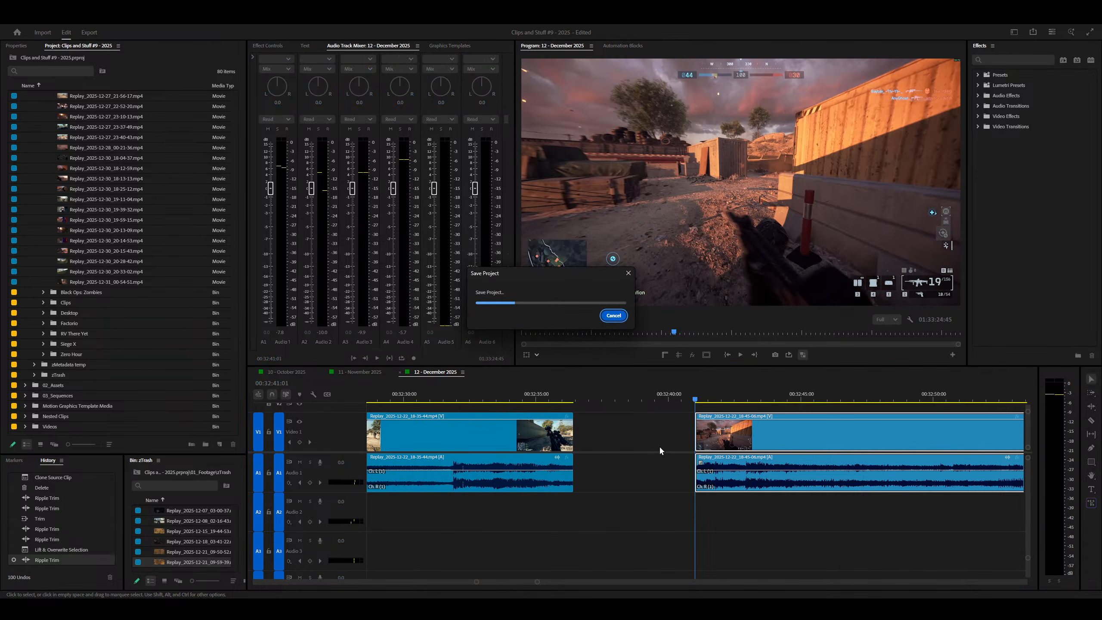
Step: Play the trimmed Replay_2025-12-22_18-45-06.mp4 clip through to its end
key(space)
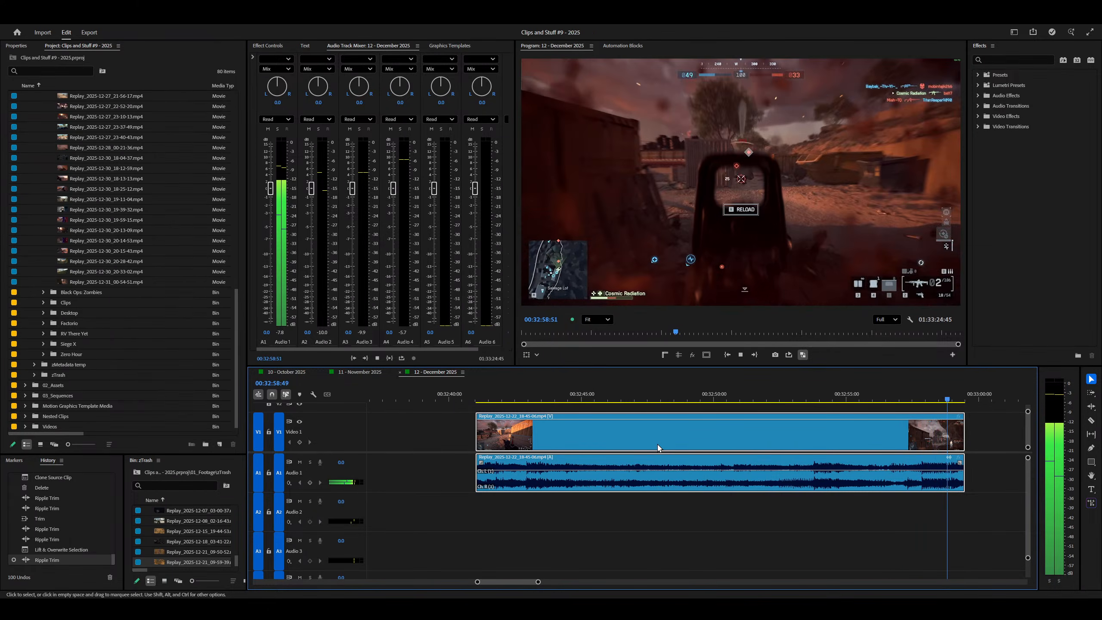
key(equal)
key(minus)
key(minus)
key(minus)
click(841, 400)
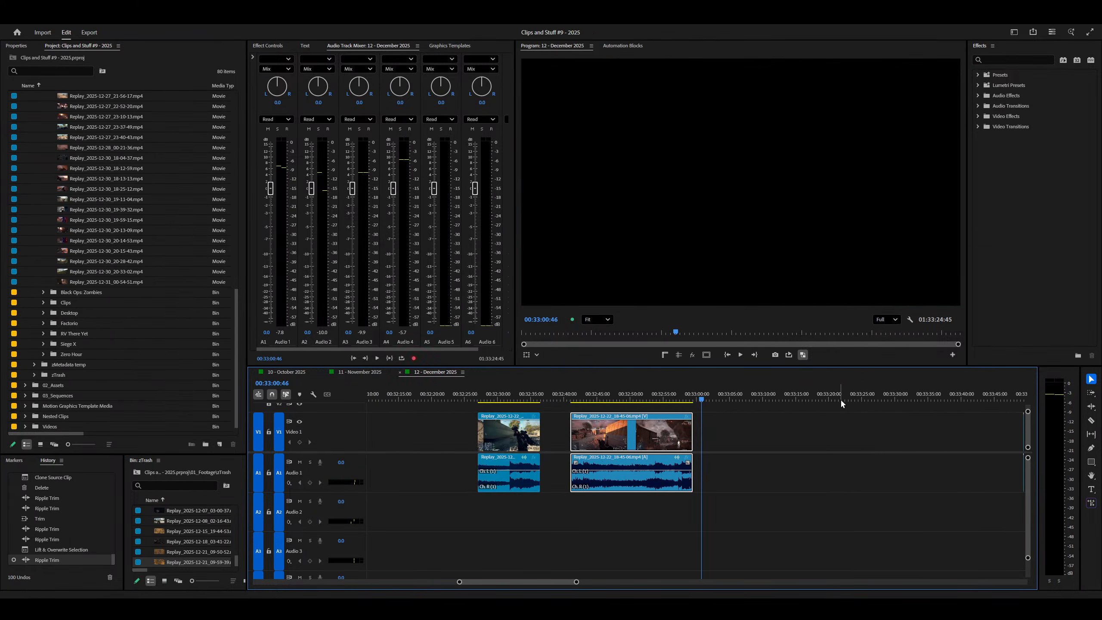
Step: Go to the start of the Replay_2025-12-23_15-13-30.mp4 clip and play through its tank fight
key(minus)
key(Down)
key(space)
key(minus)
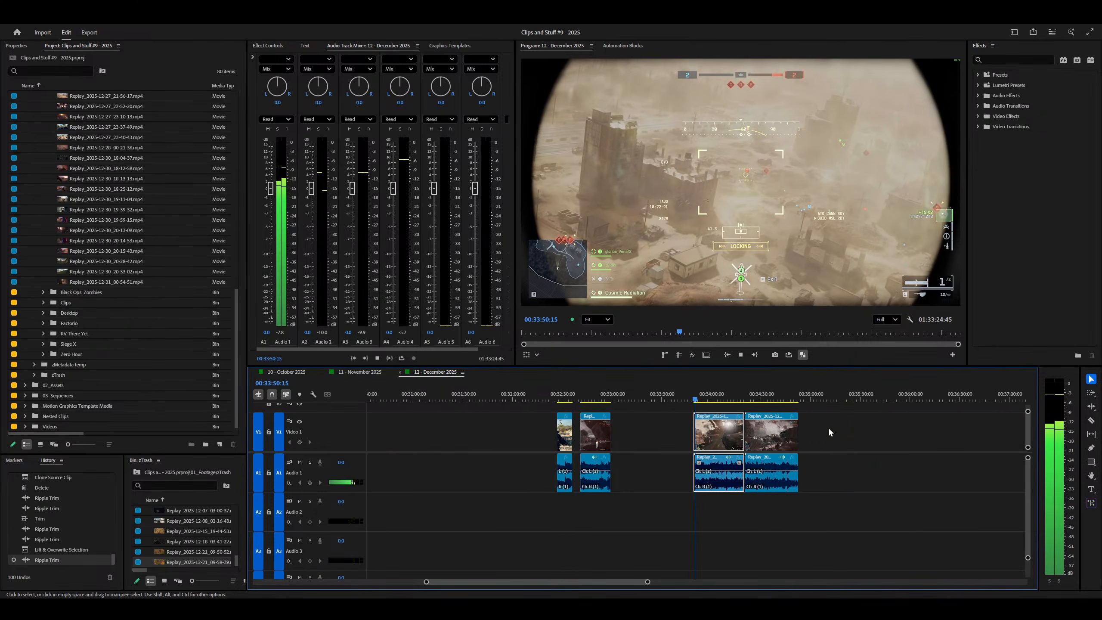
key(equal)
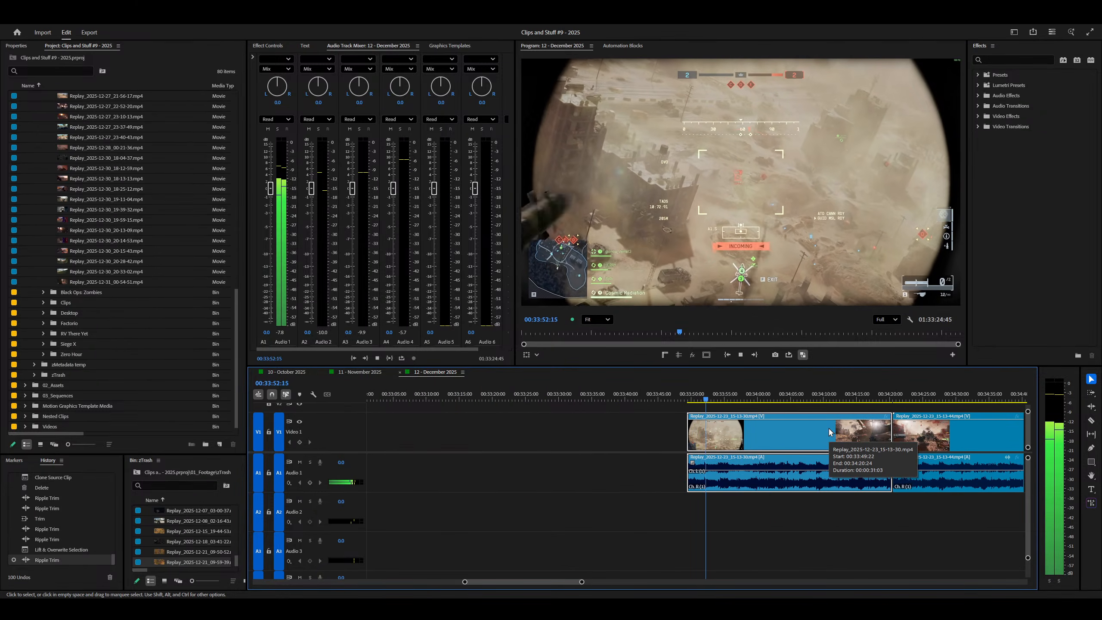
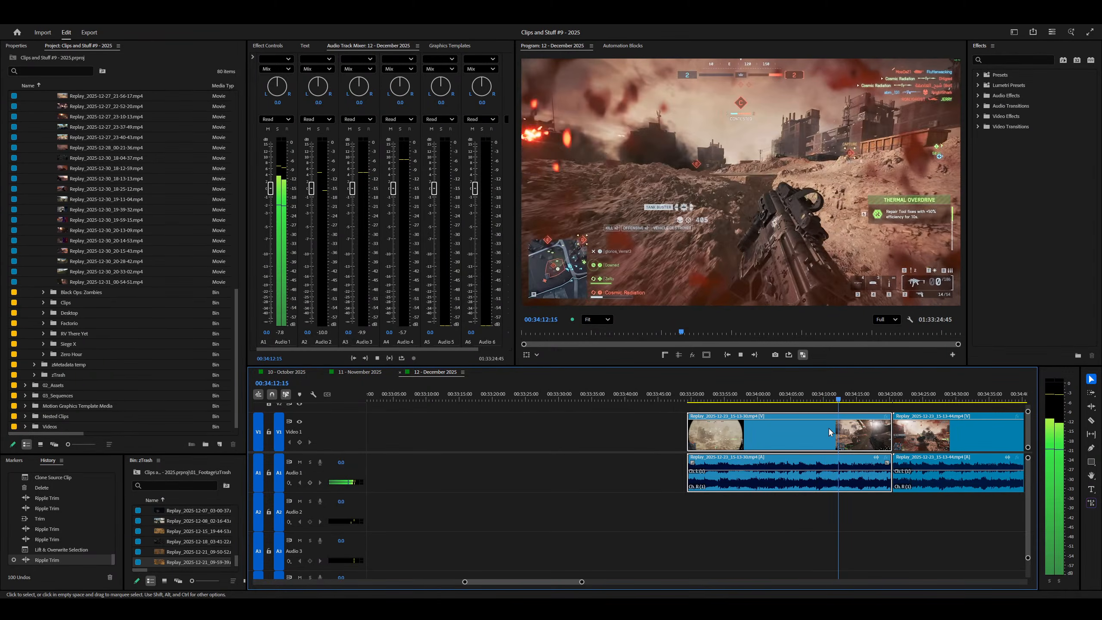
Step: Try splitting the Replay_2025-12-23_15-13-30.mp4 clip at 00:34:13:45 and play on into the following clip
key(equal)
key(space)
key(ctrl+k)
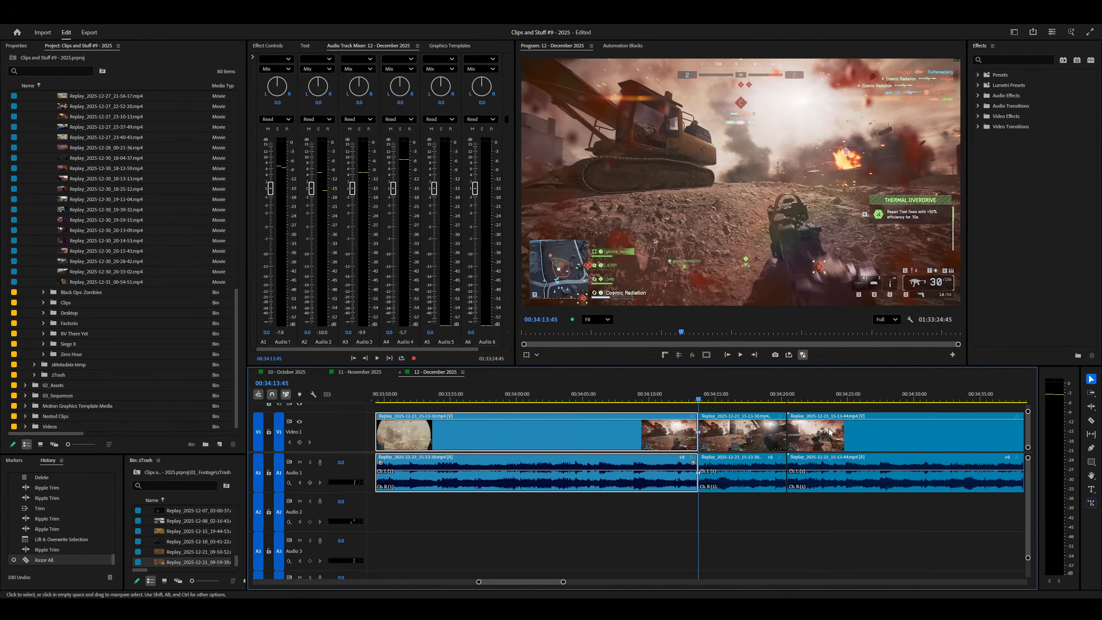
key(space)
key(d)
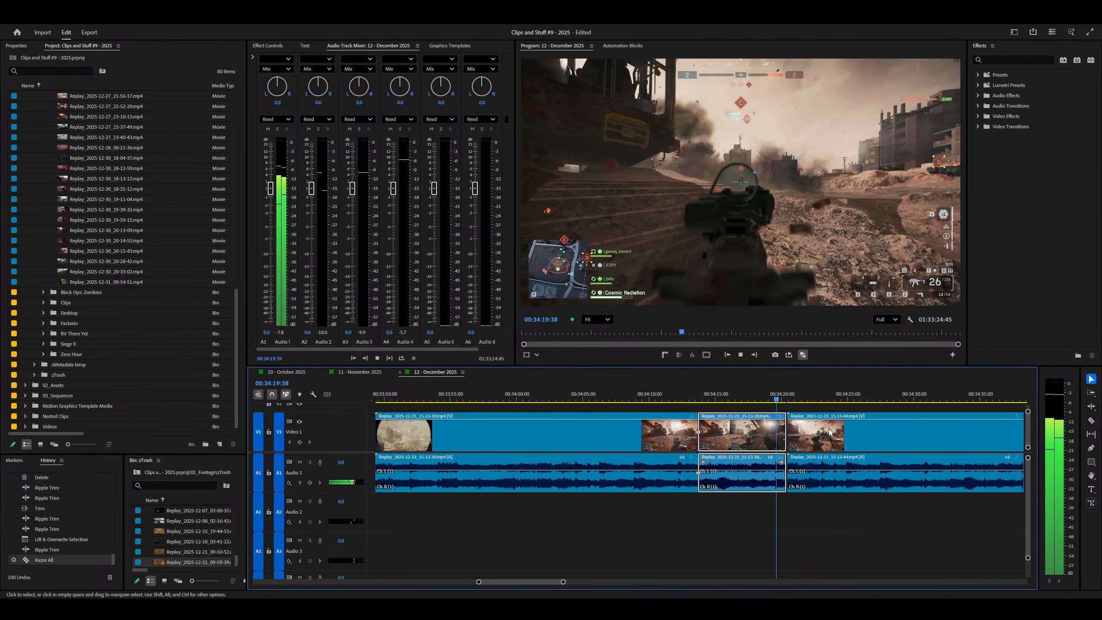
key(=)
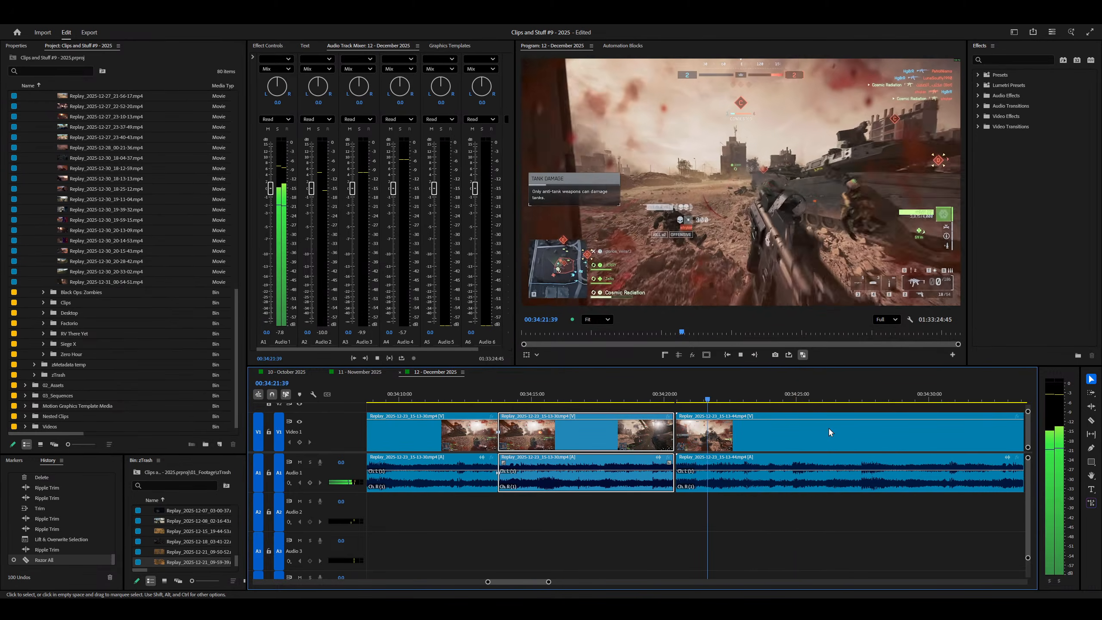
key(minus)
key(minus)
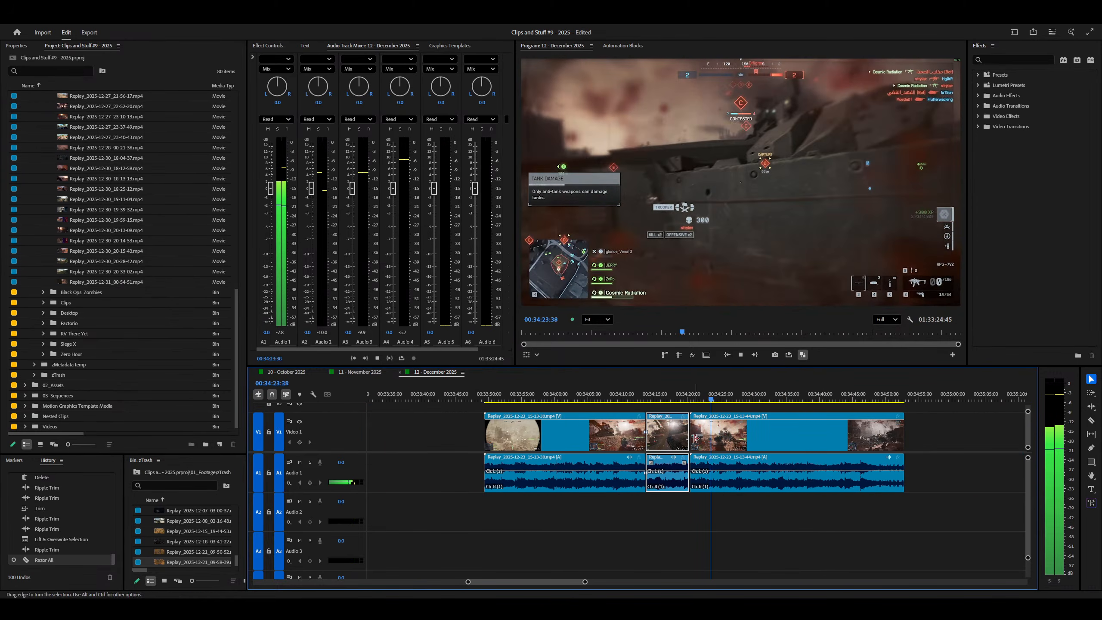
Step: Undo the split and ripple-trim the start of the Replay_2025-12-23_15-13-44.mp4 clip to the moment matching the preceding clip's end
click(690, 400)
drag(693, 402, 801, 403)
key(ctrl+z)
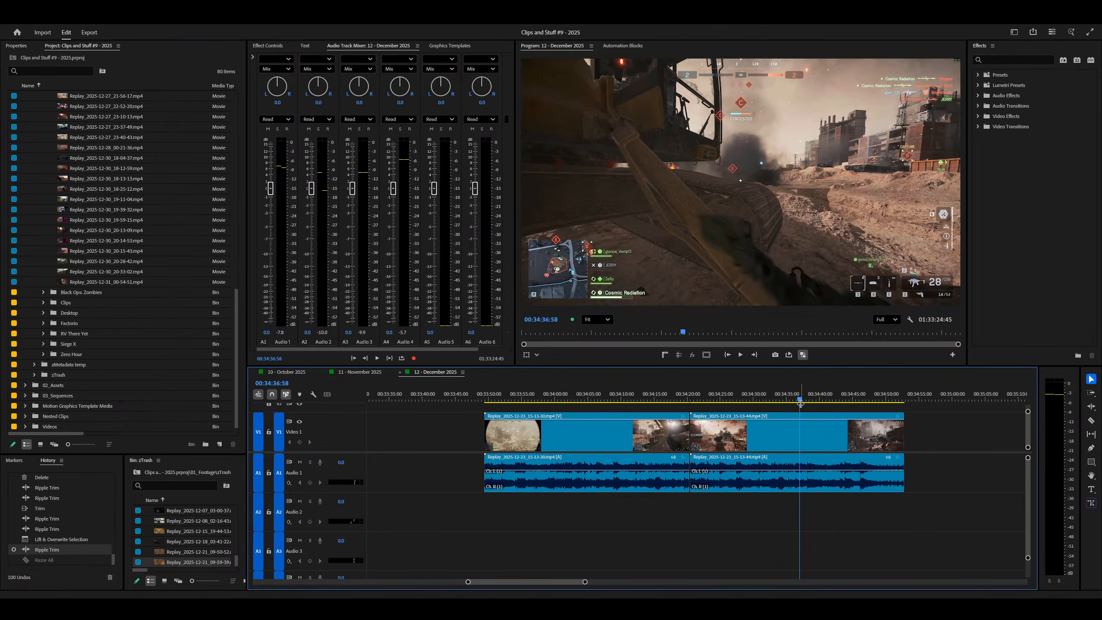
key(d)
key(equal)
key(minus)
click(639, 534)
click(639, 535)
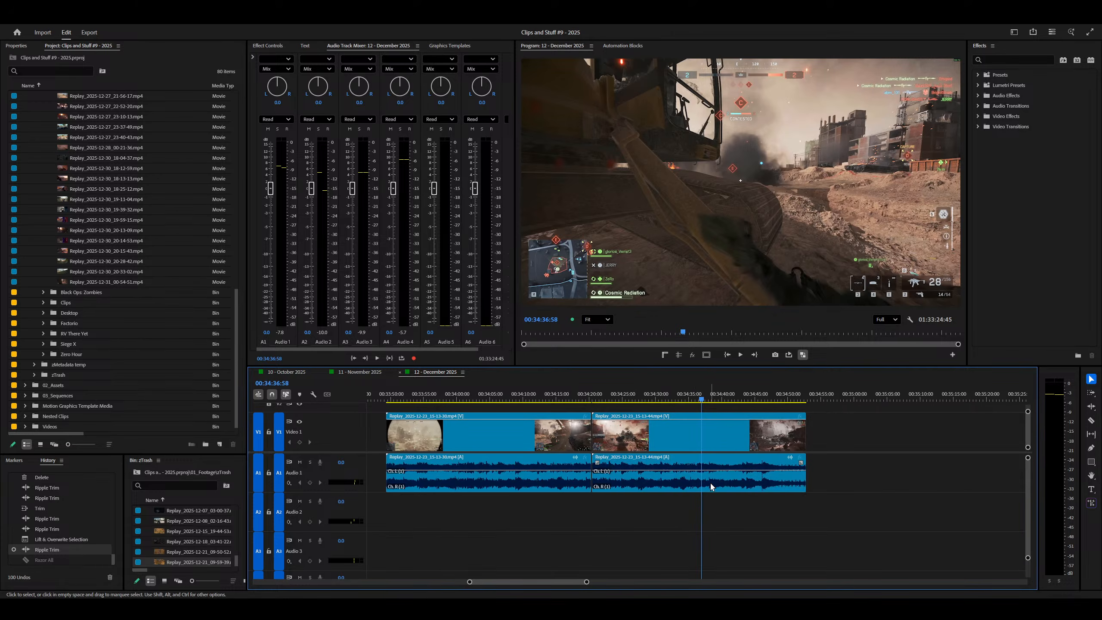
key(q)
key(equal)
key(equal)
key(equal)
key(equal)
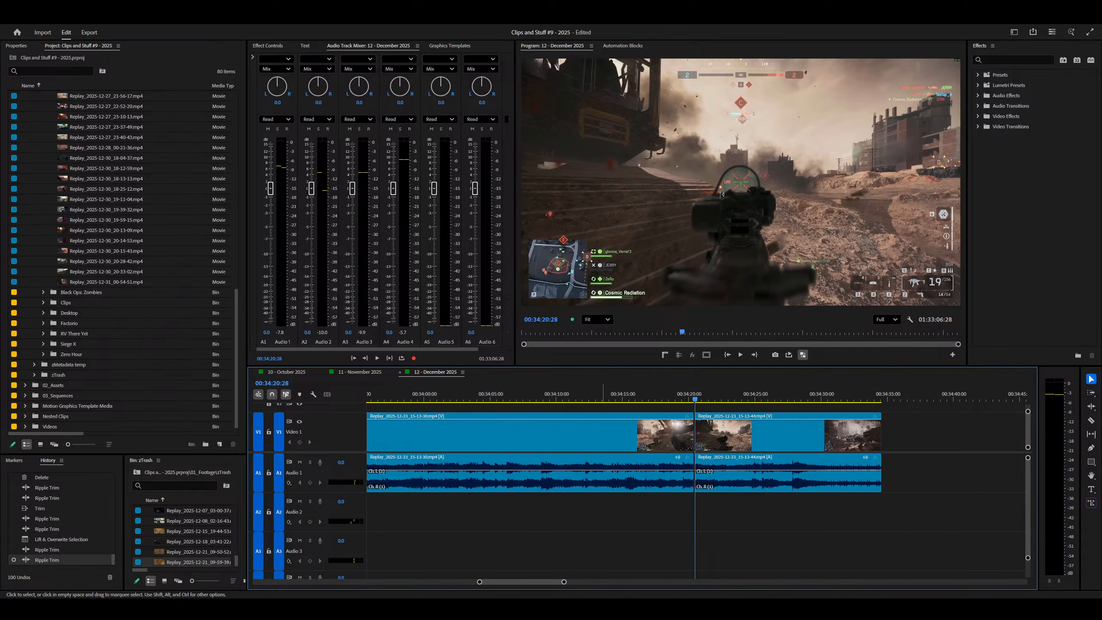
Step: Ripple-trim the end of the Replay_2025-12-23_15-13-30.mp4 clip to 00:34:19:34 and play across the join with the next clip
key(Up)
key(w)
drag(690, 397, 560, 404)
key(space)
key(w)
key(space)
key(space)
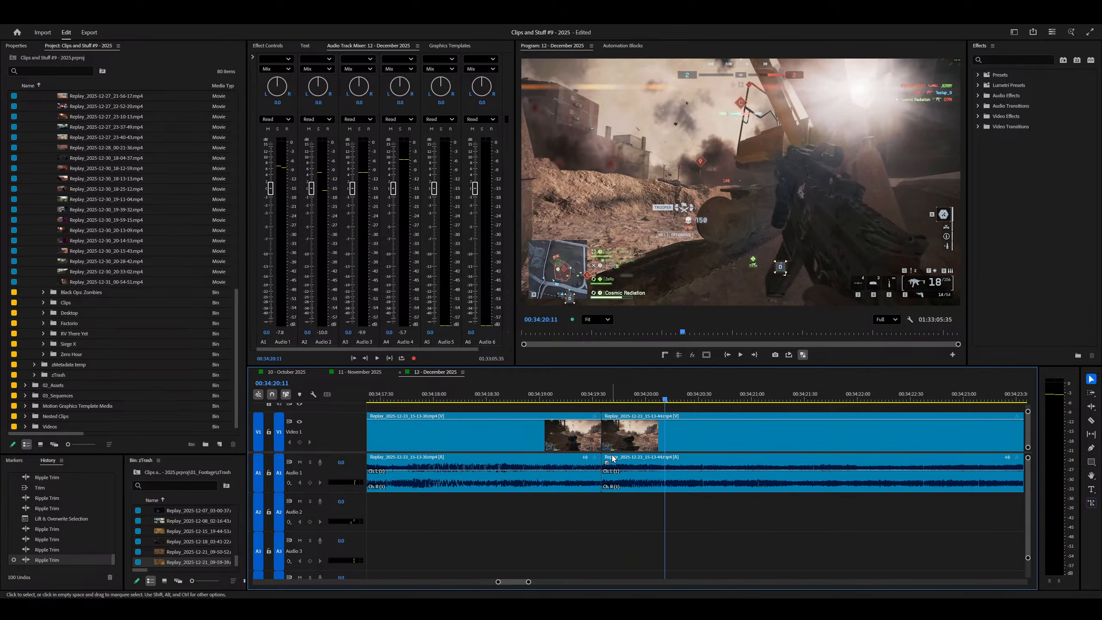
Step: Extend the start of the Replay_2025-12-23_15-13-44.mp4 clip by about 36 frames with the Ripple Edit tool and play across the join
key(b)
drag(605, 447, 584, 466)
drag(695, 453, 690, 451)
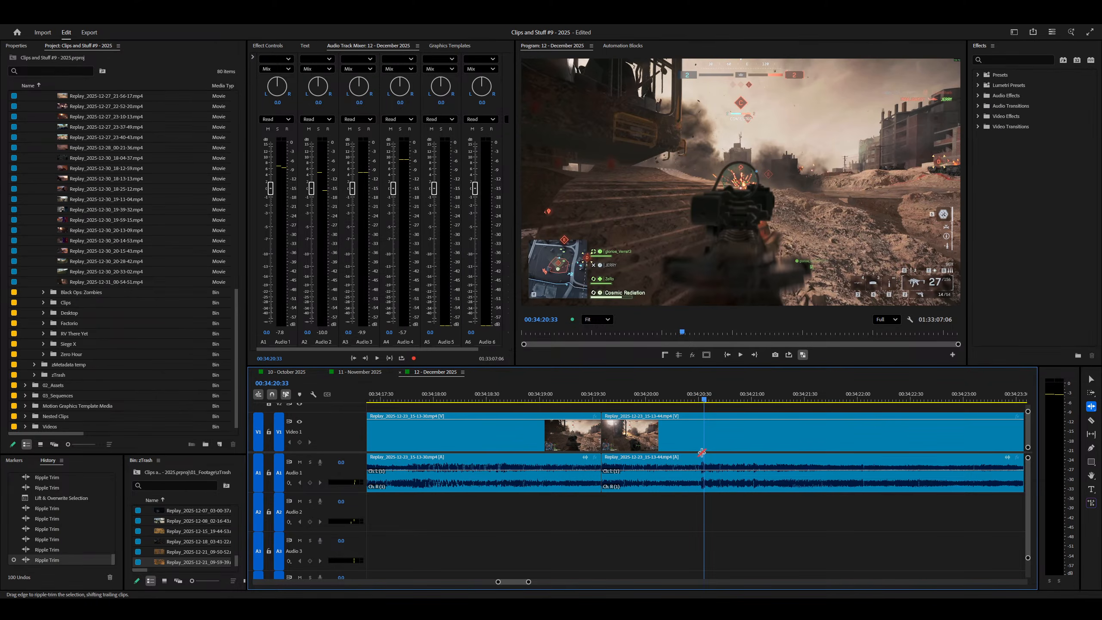
key(minus)
right_click(574, 443)
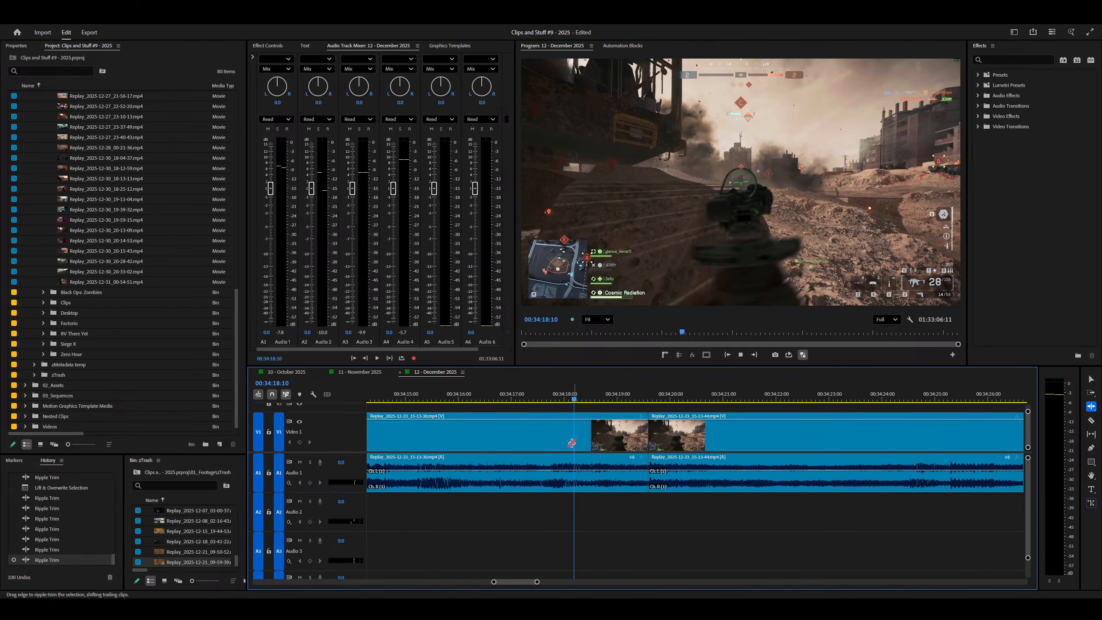
key(space)
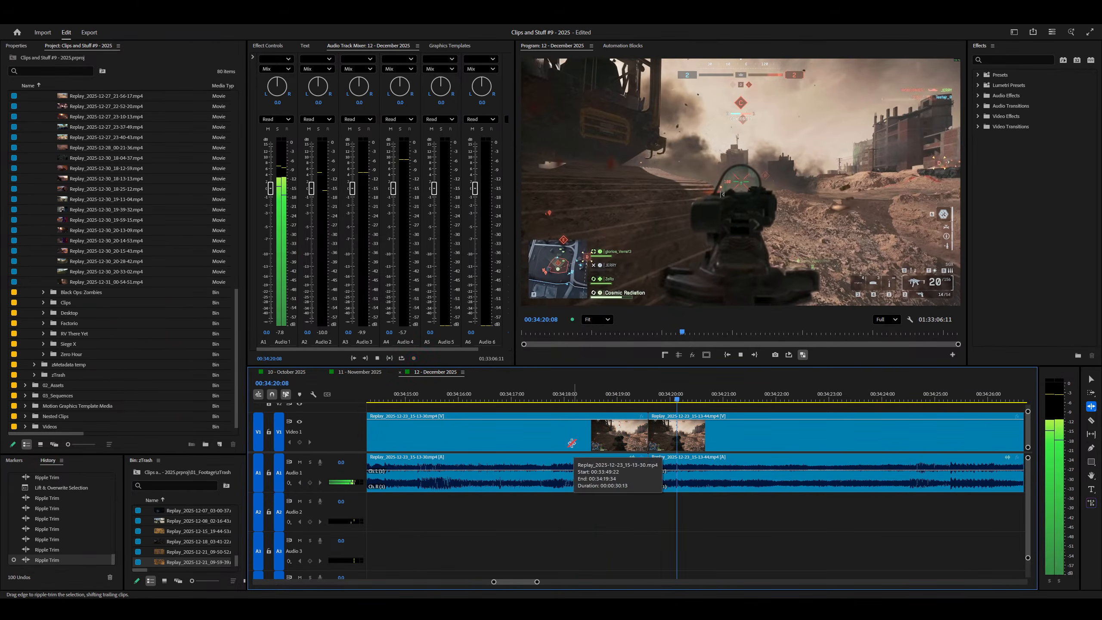
key(space)
Step: Ripple-trim two frames off the start of the Replay_2025-12-23_15-13-44.mp4 clip and replay the join from about 00:34:18:44
click(640, 399)
key(equal)
key(equal)
drag(708, 399, 741, 412)
key(q)
click(550, 401)
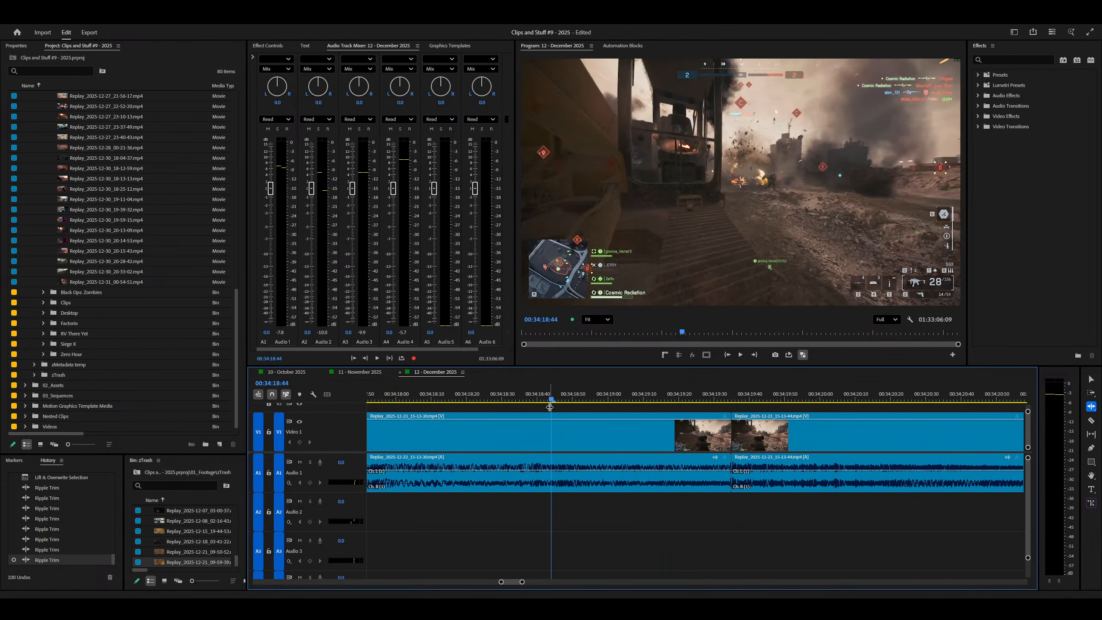
key(v)
key(minus)
key(space)
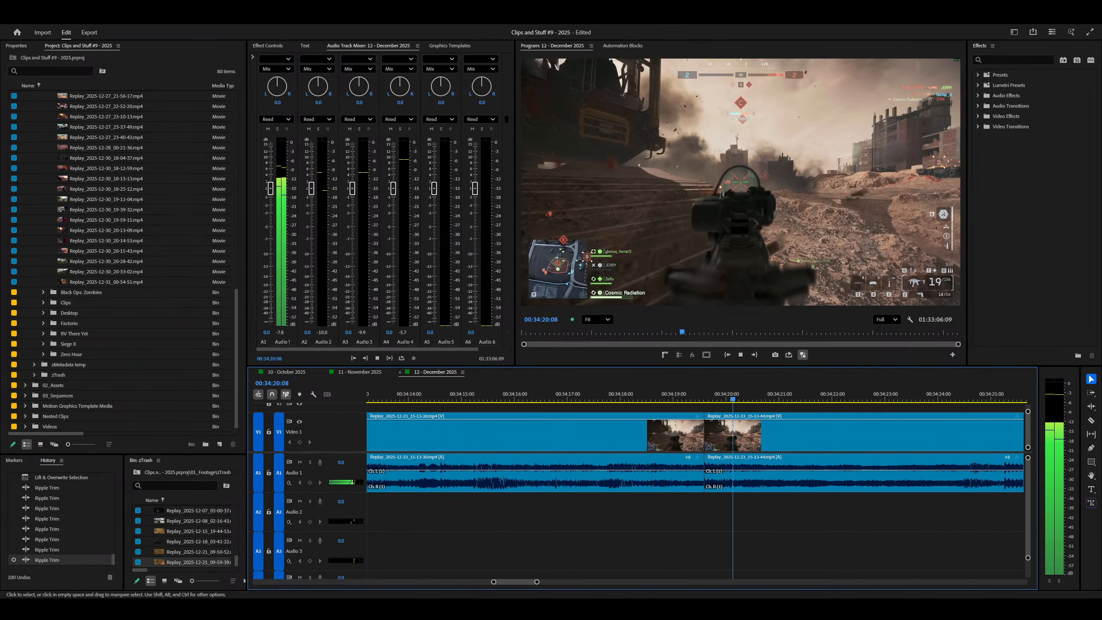
Step: Play on through the Replay_2025-12-23_15-13-44.mp4 clip, split it shortly after the player goes down, and delete the remaining tail
key(minus)
key(minus)
key(minus)
key(minus)
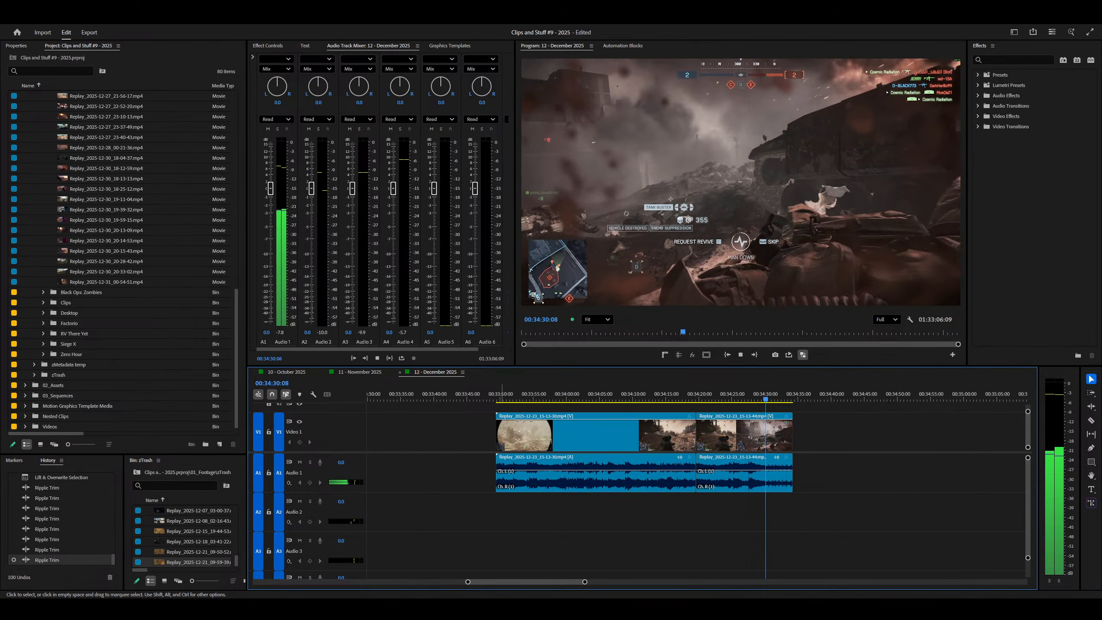
key(ctrl+shift+k)
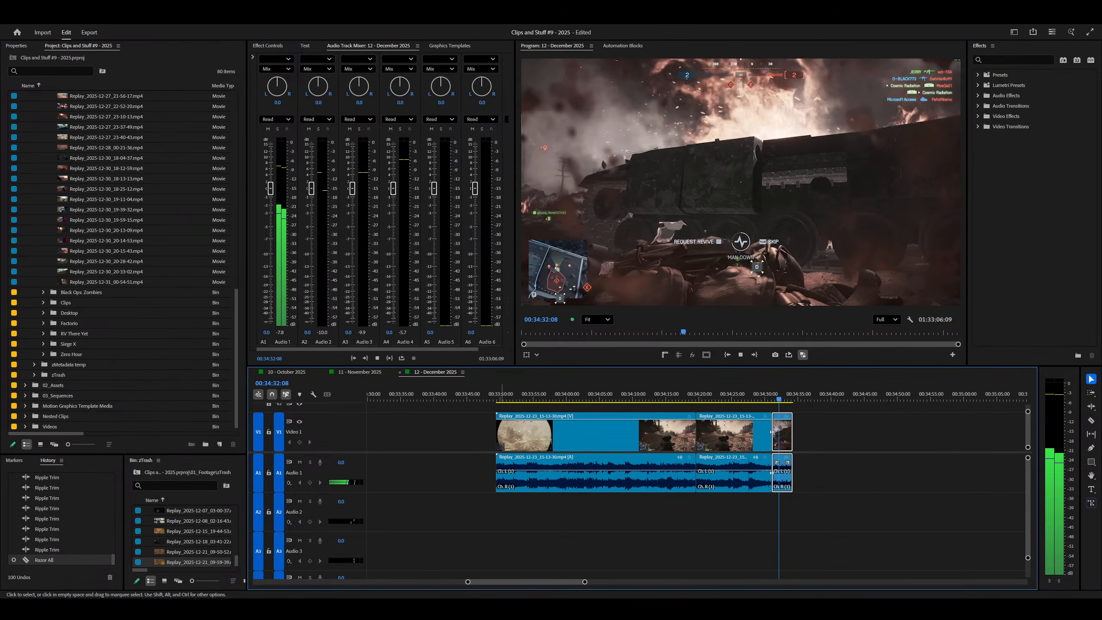
key(minus)
key(minus)
key(Delete)
Step: Go to the Replay_2025-12-24_03-14-47.mp4 clip at 00:37:28:18 and play its opening driving footage
key(Down)
key(minus)
key(minus)
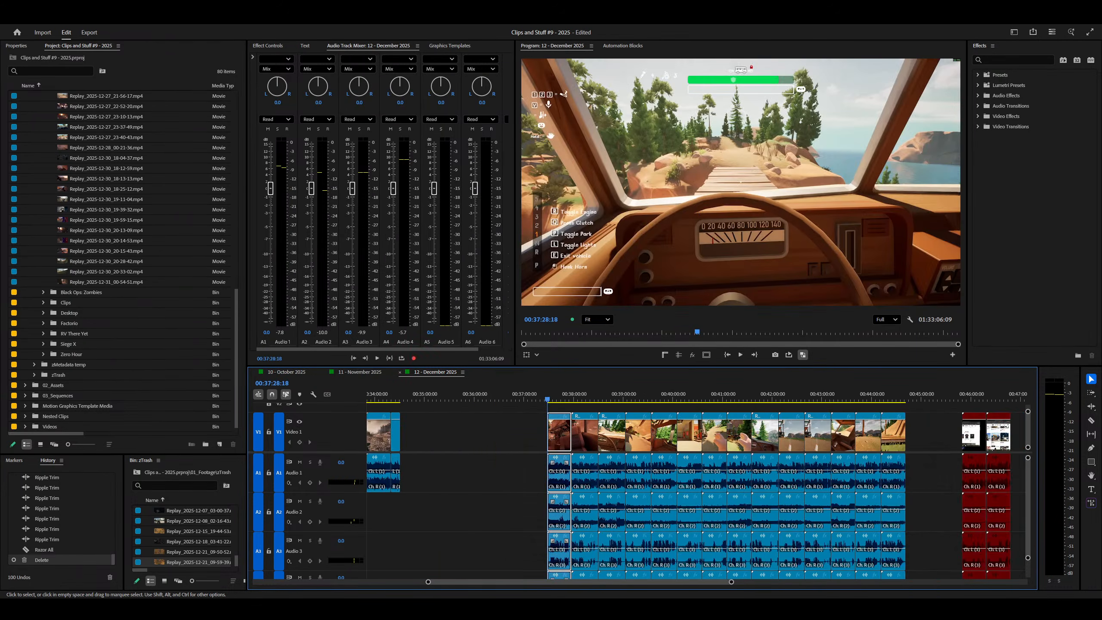
key(equal)
key(space)
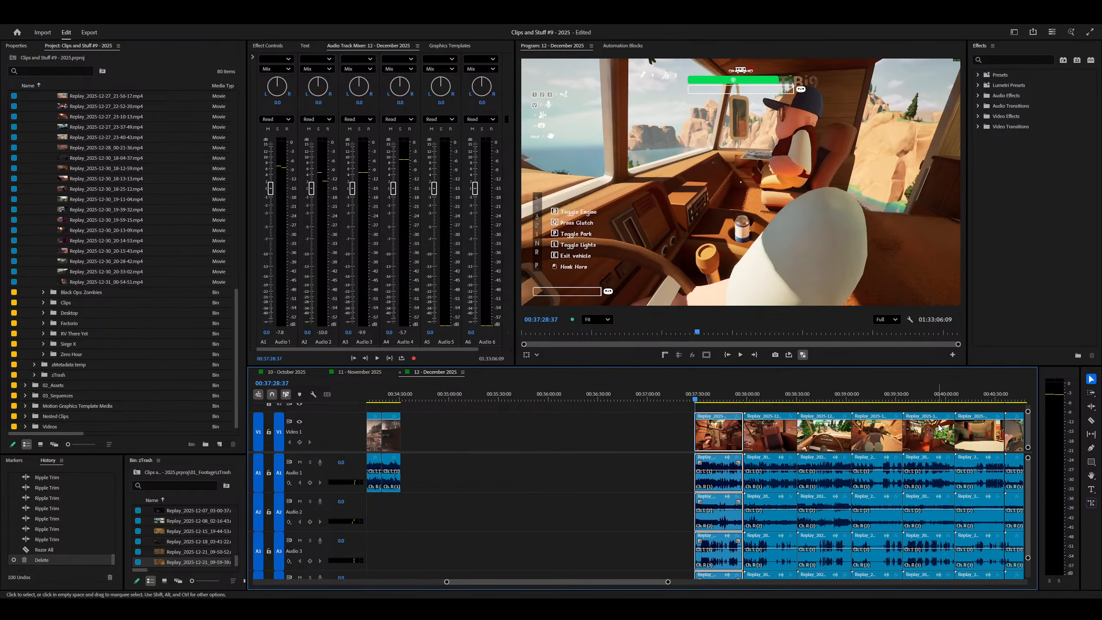
key(space)
key(equal)
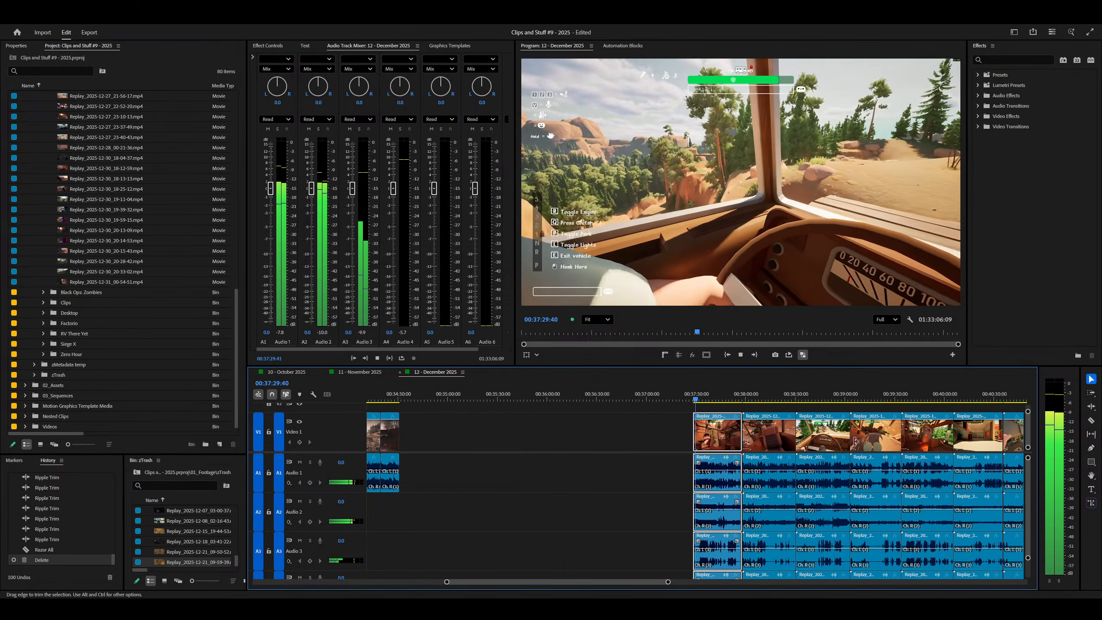
key(equal)
key(equal)
key(minus)
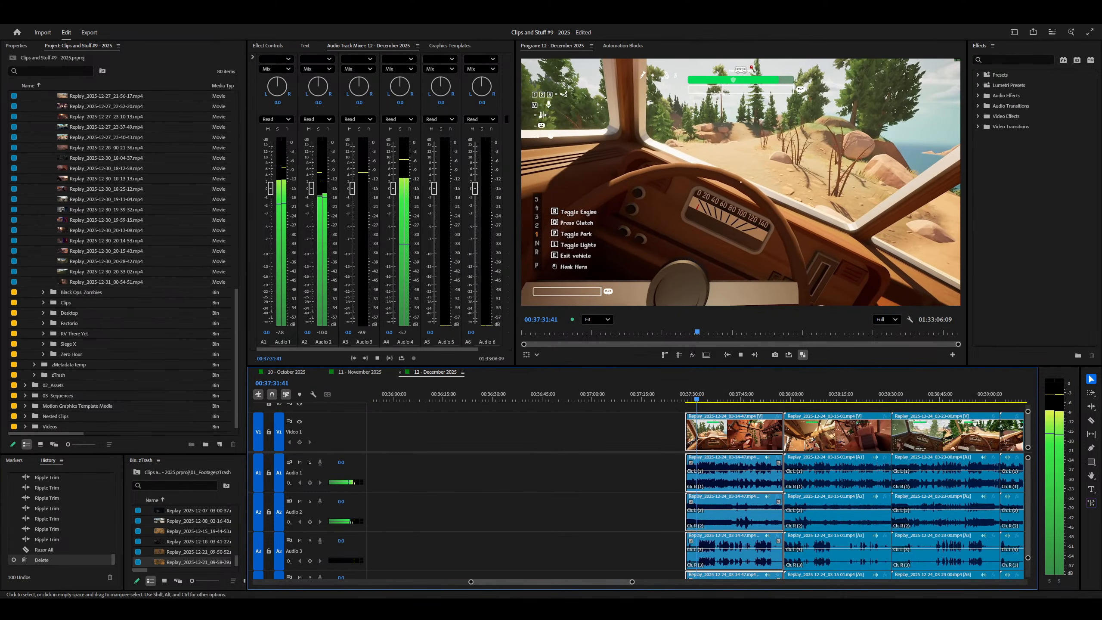
key(minus)
Step: Maximize the timeline and delete only the Audio 1 portions of the driving-game clip group starting at 00:37:28:18
key(grave)
key(minus)
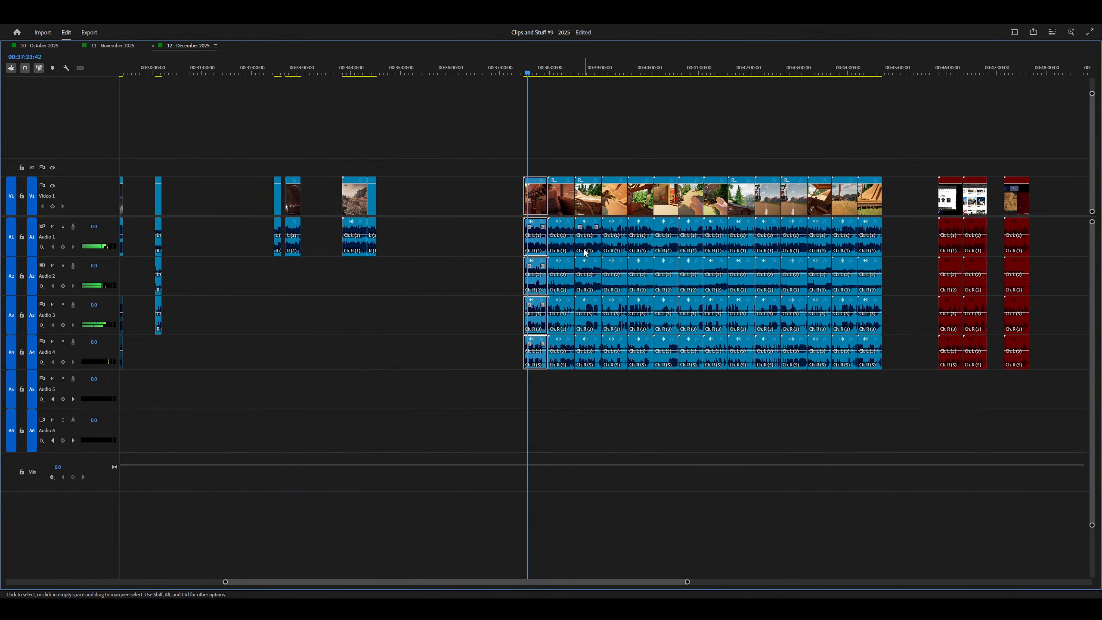
key(space)
click(514, 249)
drag(487, 238, 843, 249)
key(Delete)
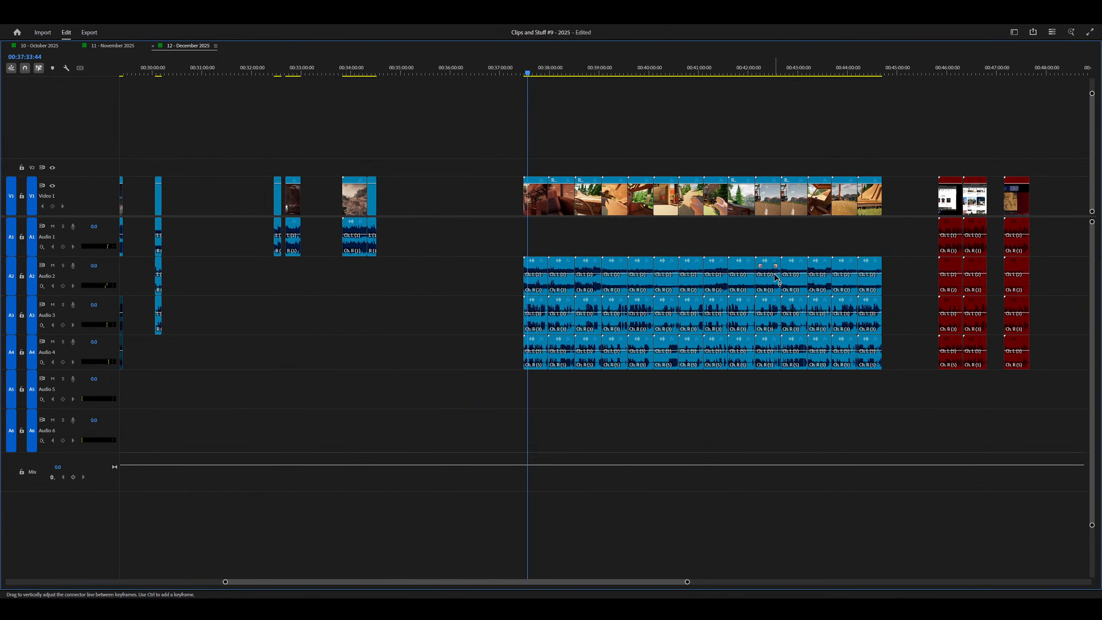
Step: Move the driving-game audio clips on Audio 2, 3 and 4 up one track and return the playhead to 00:37:28:18
drag(448, 276, 891, 352)
key(alt+Up)
key(Up)
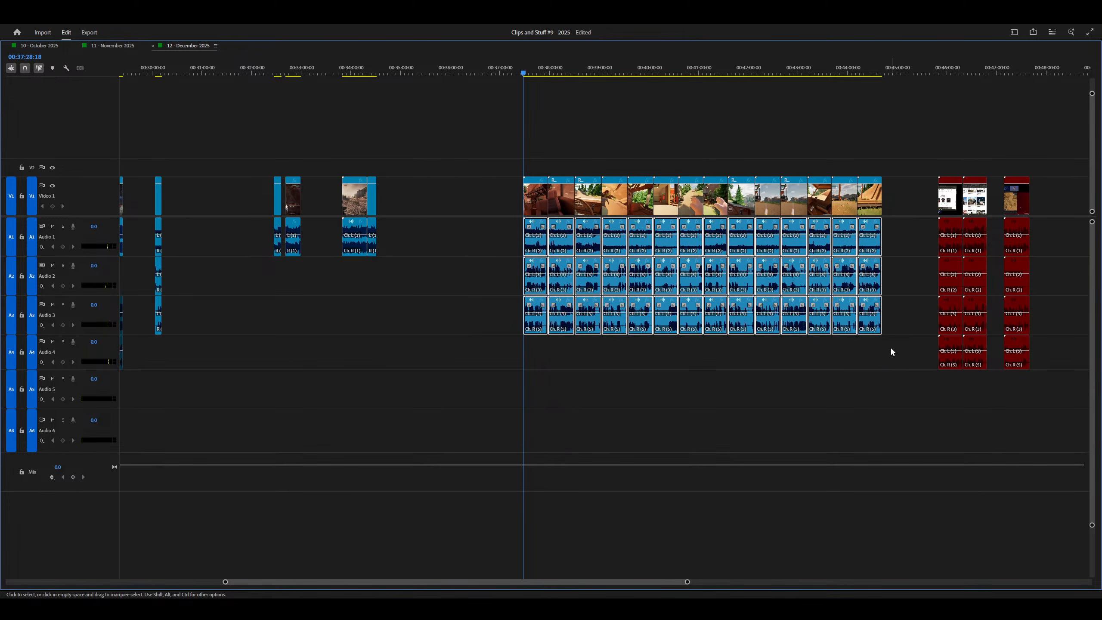
Step: Restore the full workspace and play the Replay_2025-12-24_03-14-47.mp4 clip from its start to about 00:37:47, checking the waveforms
key(grave)
key(equal)
key(equal)
key(space)
key(equal)
key(equal)
key(equal)
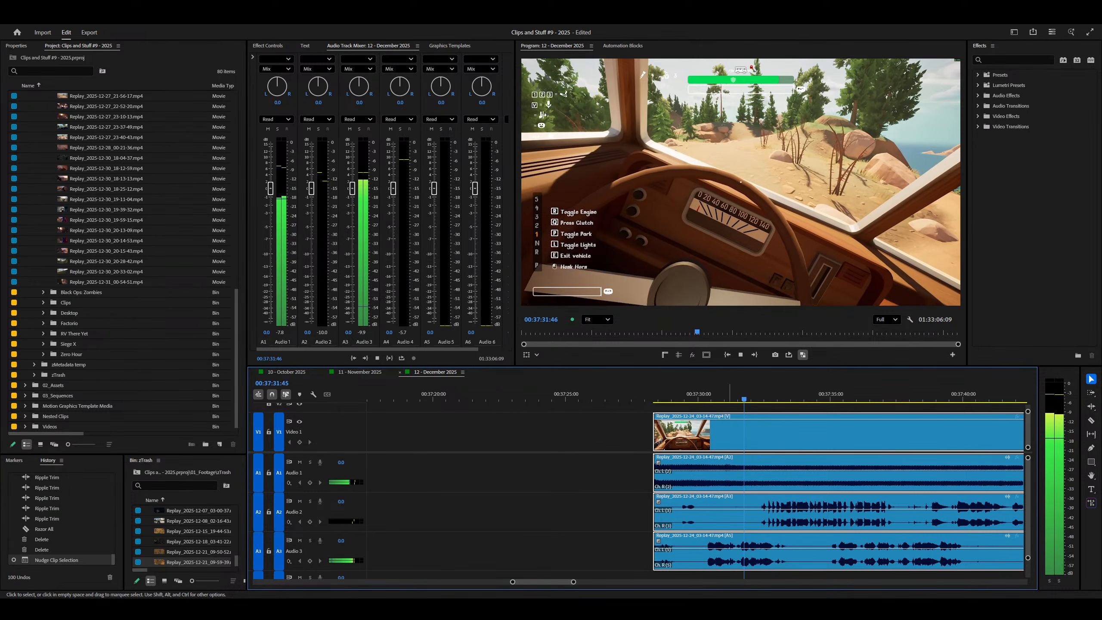
key(minus)
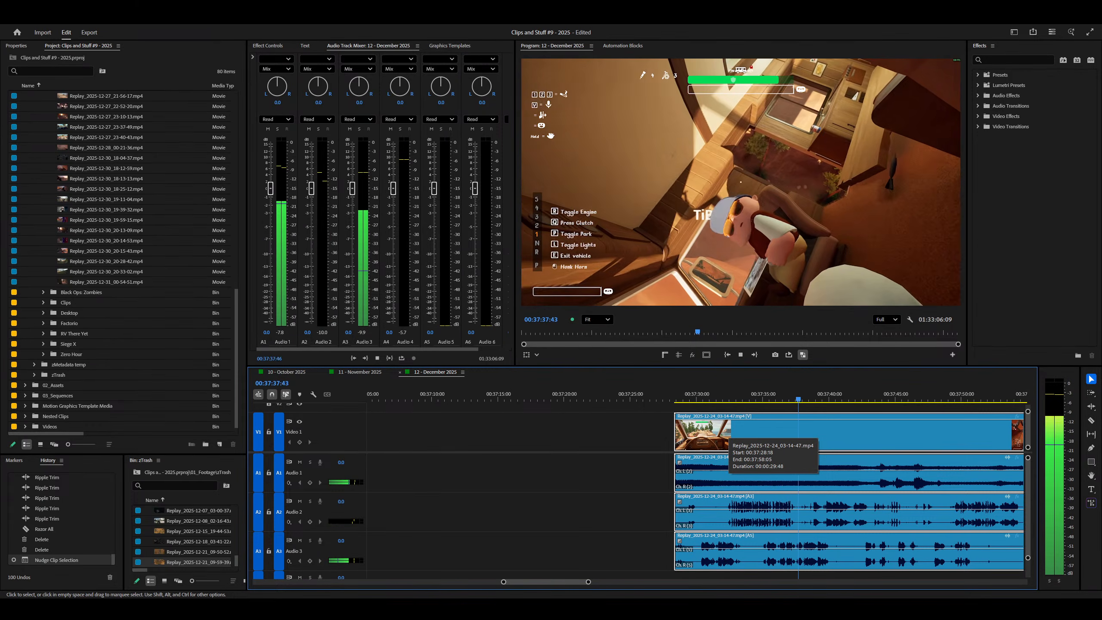
key(minus)
key(minus)
key(equal)
key(equal)
key(equal)
key(equal)
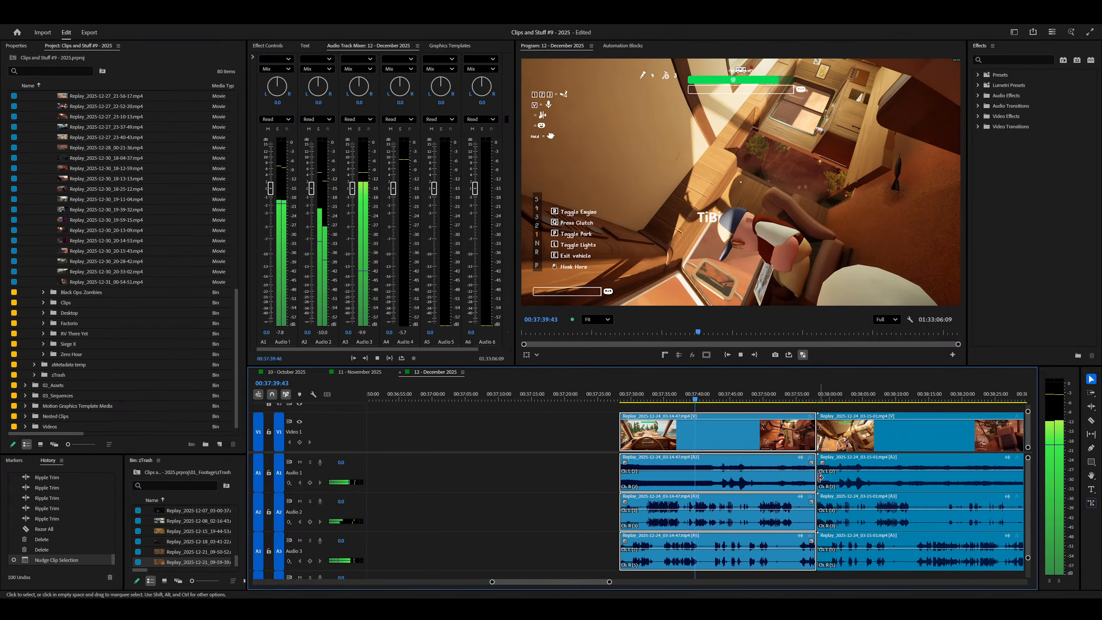
key(minus)
key(minus)
key(minus)
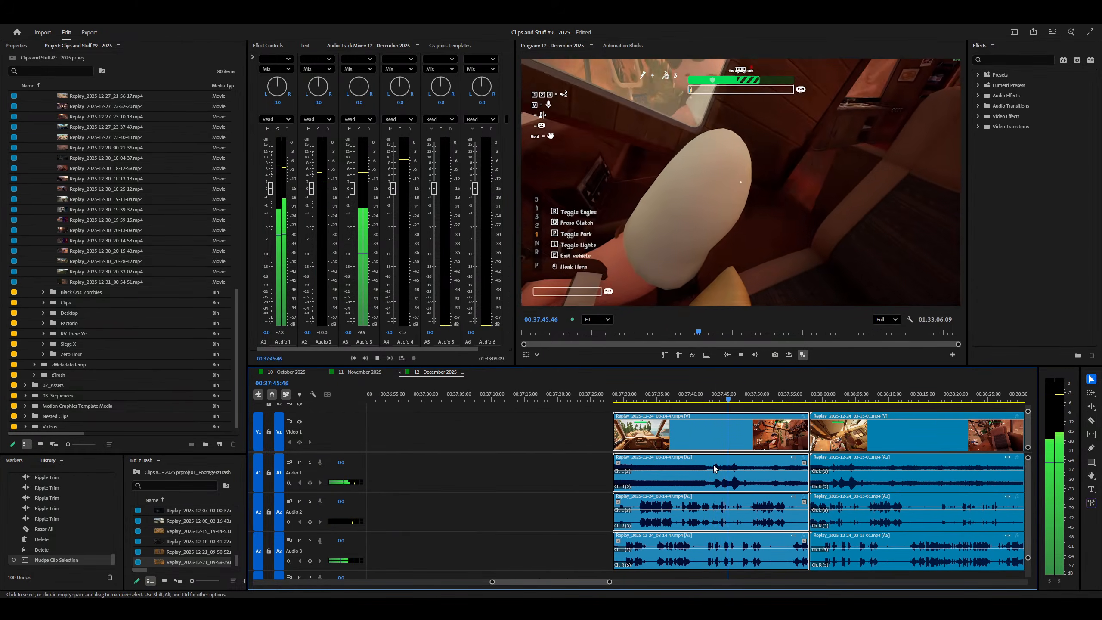
key(equal)
key(equal)
key(equal)
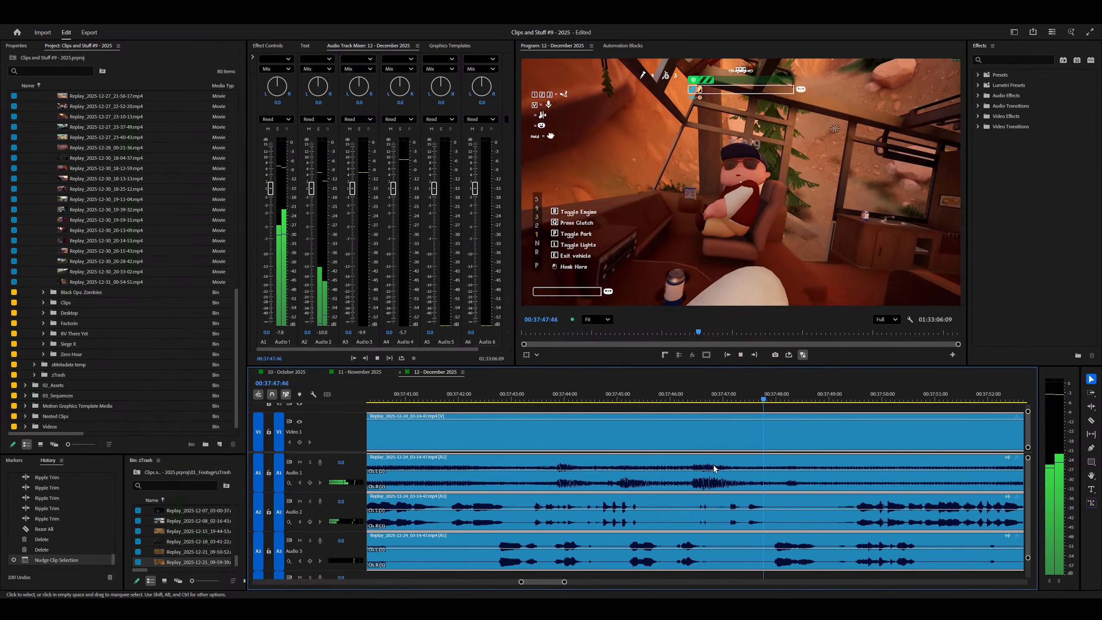
Step: Split all tracks of the Replay_2025-12-24_03-14-47.mp4 clip at 00:37:49:05 and delete the remaining tail
key(ctrl+shift+k)
key(ctrl+z)
key(ctrl+shift+k)
key(d)
key(minus)
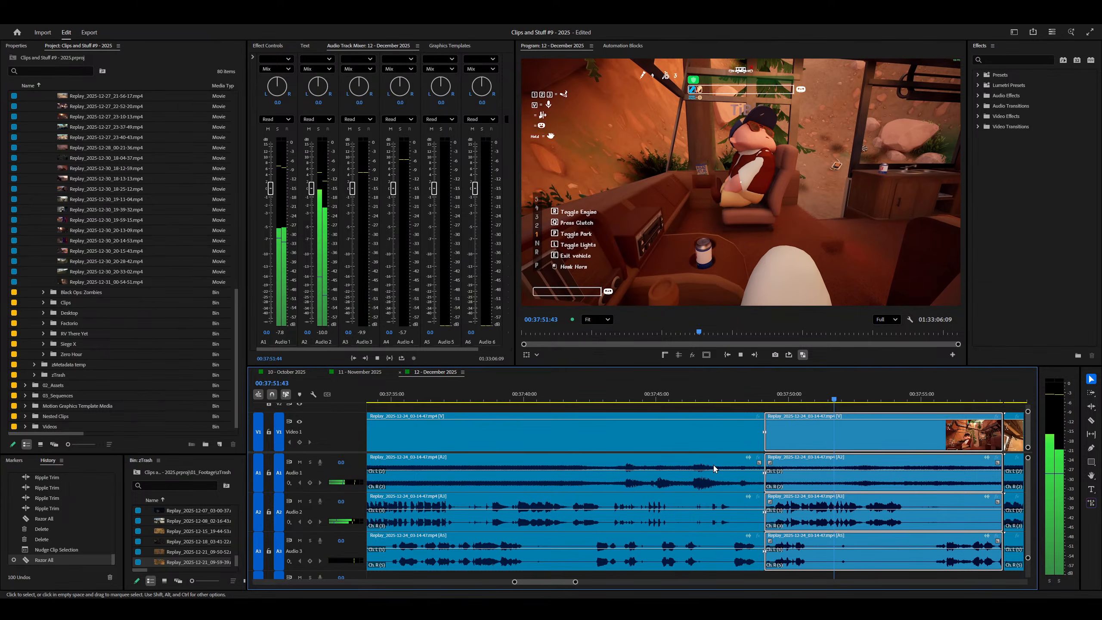
key(minus)
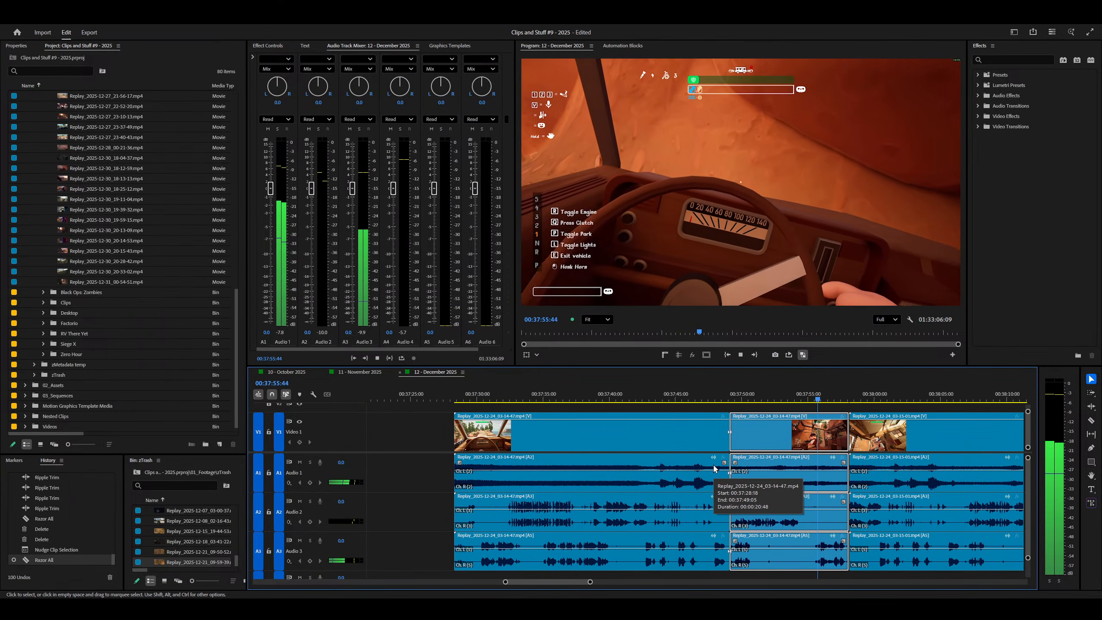
key(minus)
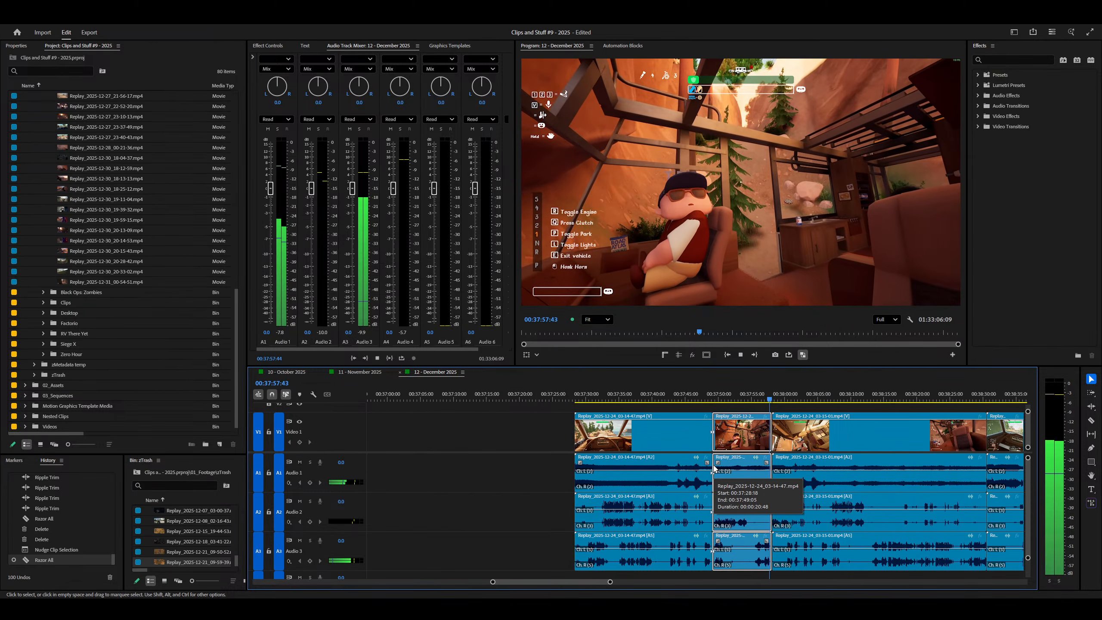
key(Delete)
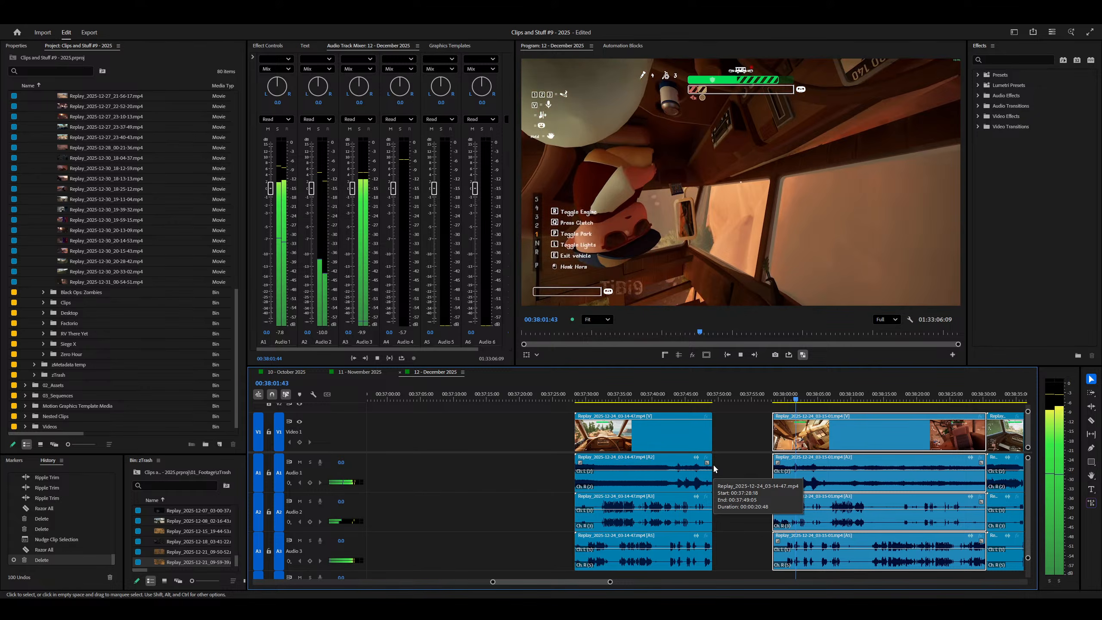
Step: Ripple-trim the opening of the Replay_2025-12-24_03-15-01.mp4 clip twice, the second time up to 00:38:00:25, and resume playback
key(equal)
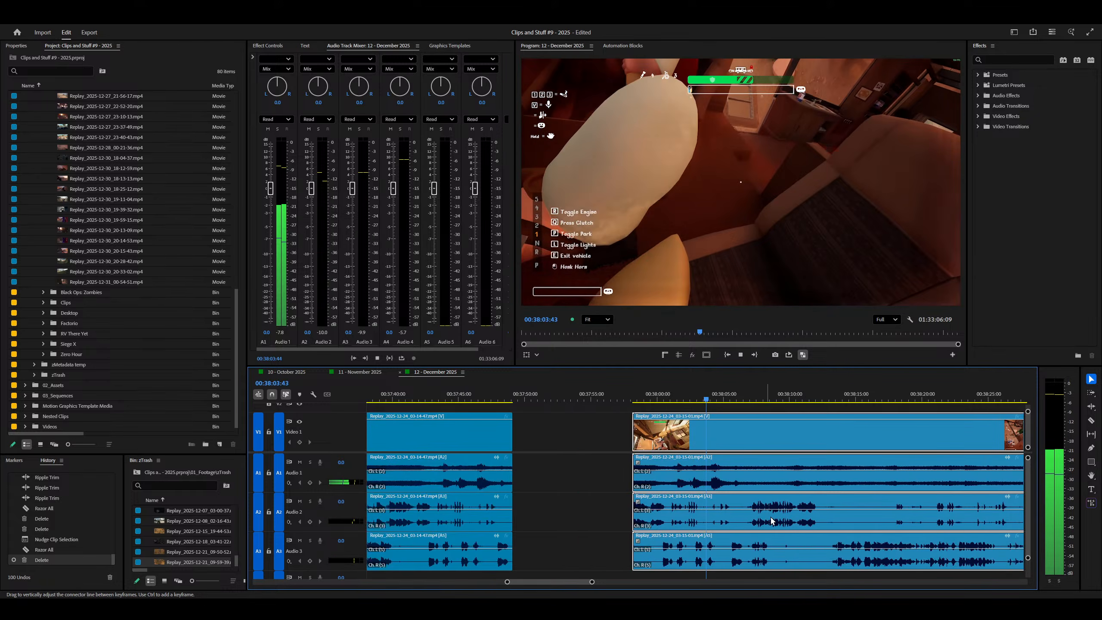
key(q)
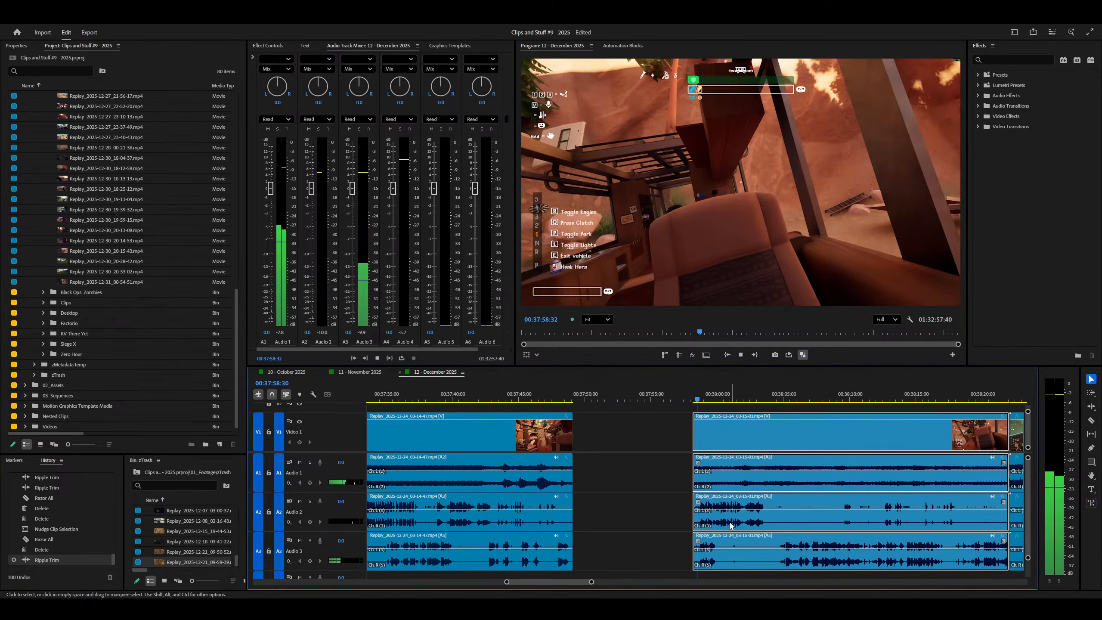
key(minus)
key(space)
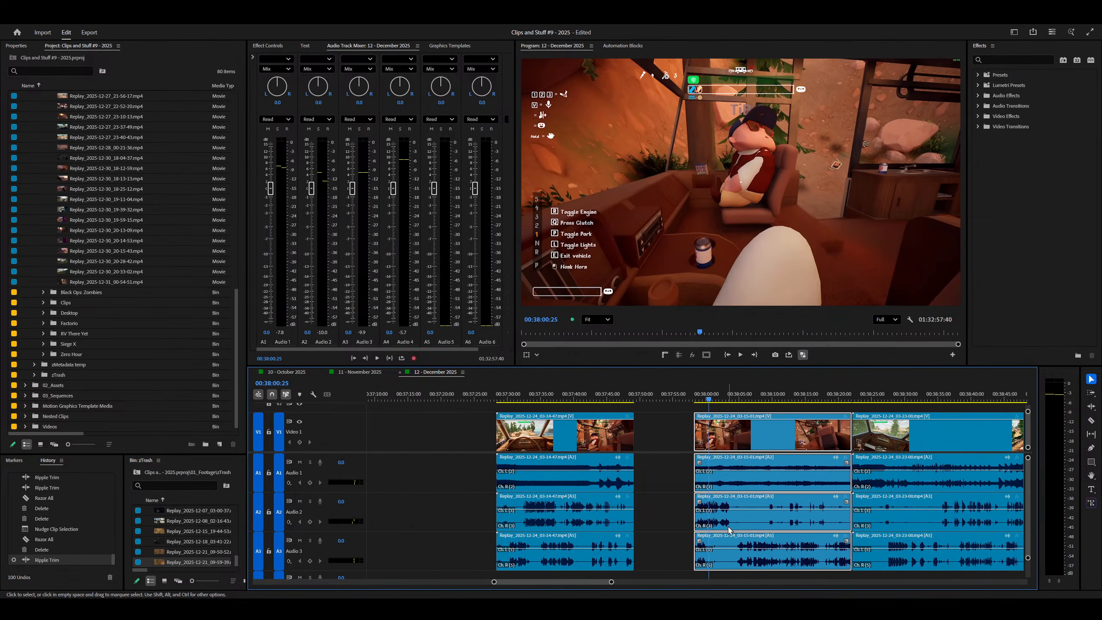
key(q)
key(space)
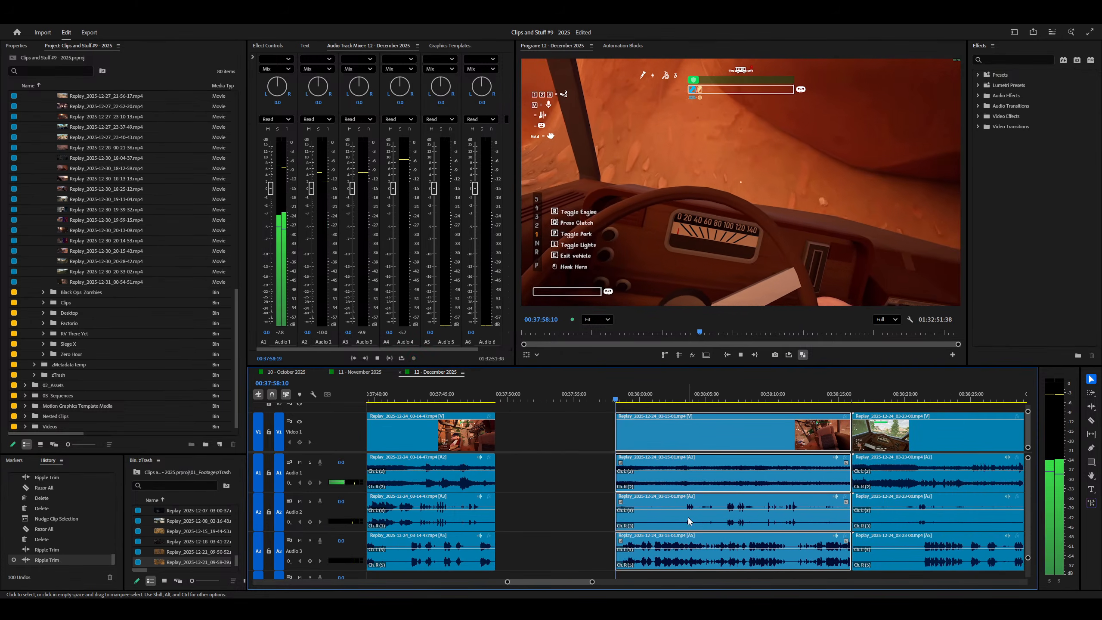
Step: Play the rest of the trimmed Replay_2025-12-24_03-15-01.mp4 clip through to just past its end at 00:38:16:15
key(equal)
key(minus)
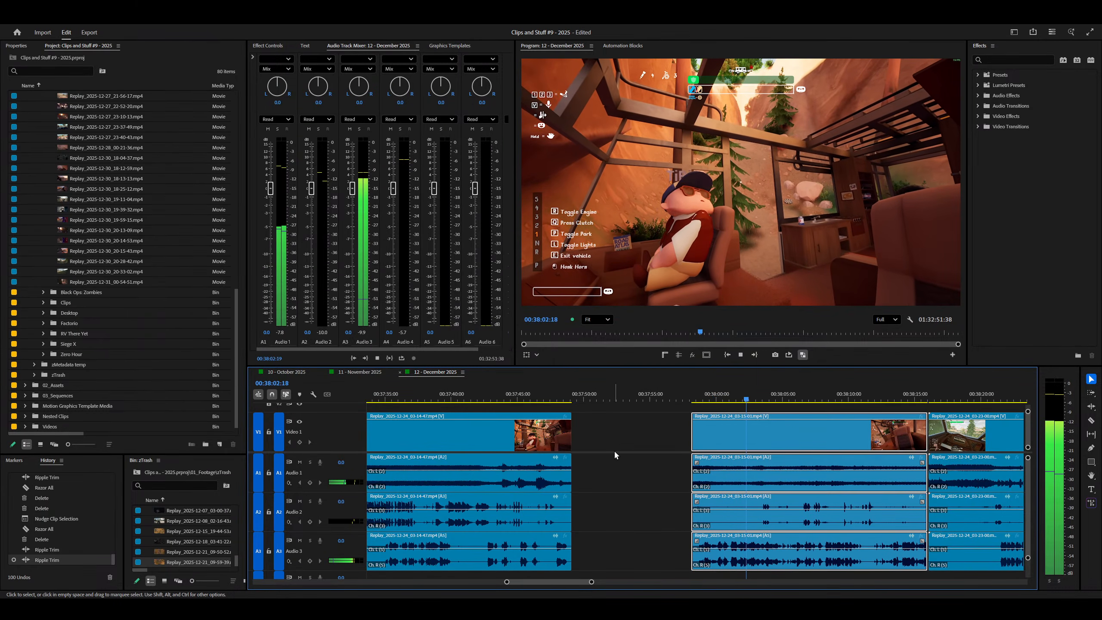
key(minus)
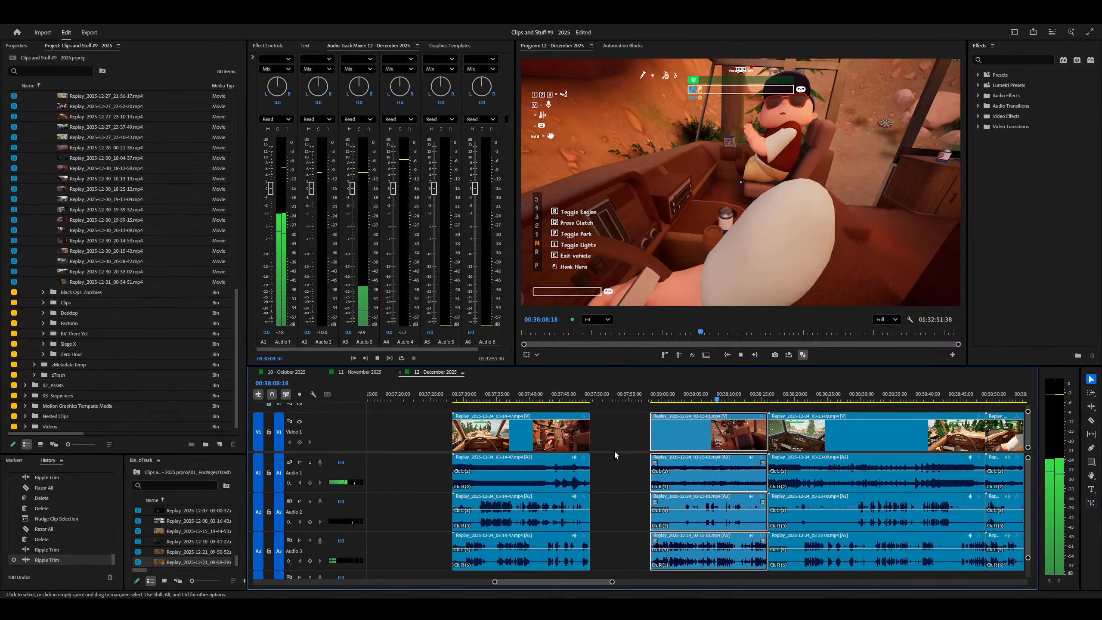
key(=)
key(=)
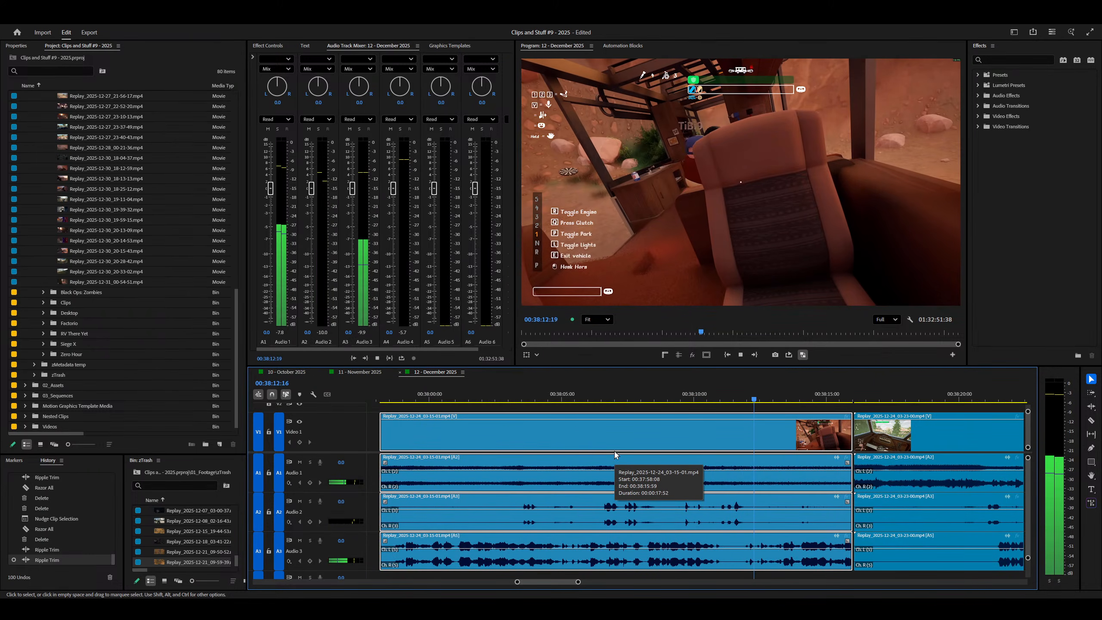
key(minus)
key(minus)
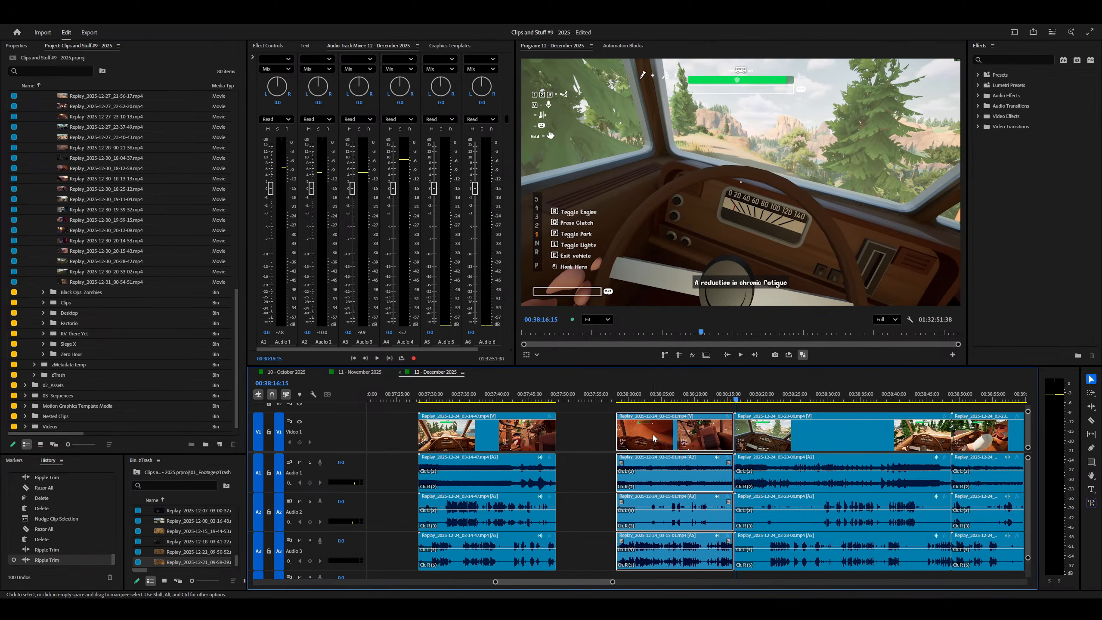
Step: Copy the Replay_2025-12-24_03-15-01.mp4 clip into the zTrash bin and delete it from the timeline
drag(621, 454, 208, 533)
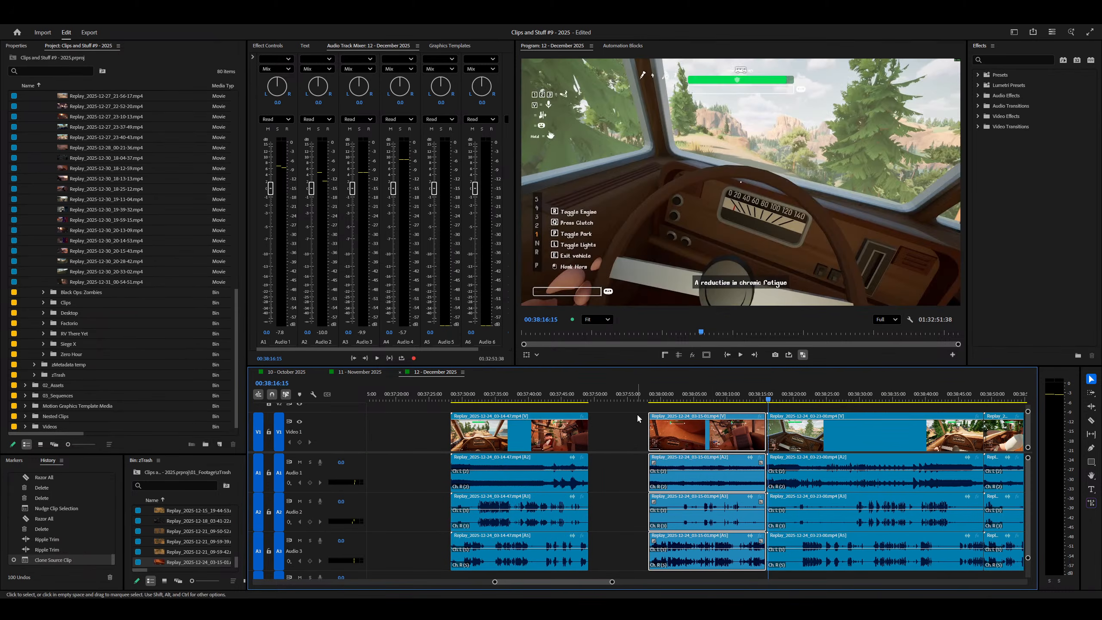
key(Delete)
scroll(581, 404, up, 1)
Step: Replay the closing seconds of the Replay_2025-12-24_03-14-47.mp4 clip to check its audio
click(572, 397)
key(space)
key(equal)
key(minus)
key(minus)
key(minus)
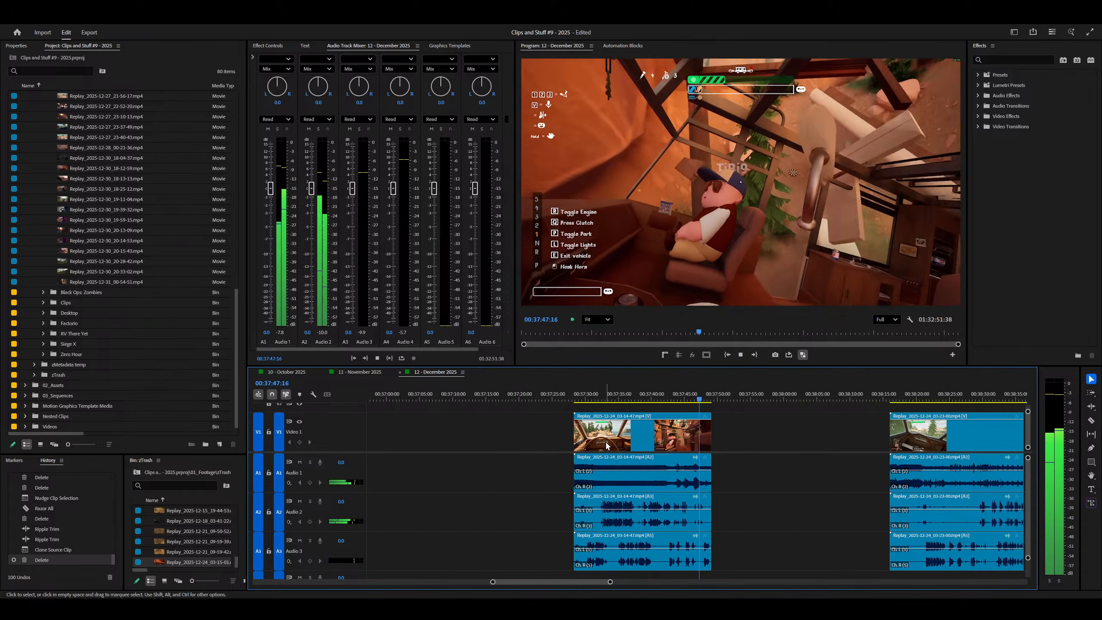
key(space)
Step: Play the Replay_2025-12-24_03-23-00.mp4 clip from 00:38:31:01 to check the Audio 2 channel levels
click(768, 396)
key(equal)
key(equal)
key(equal)
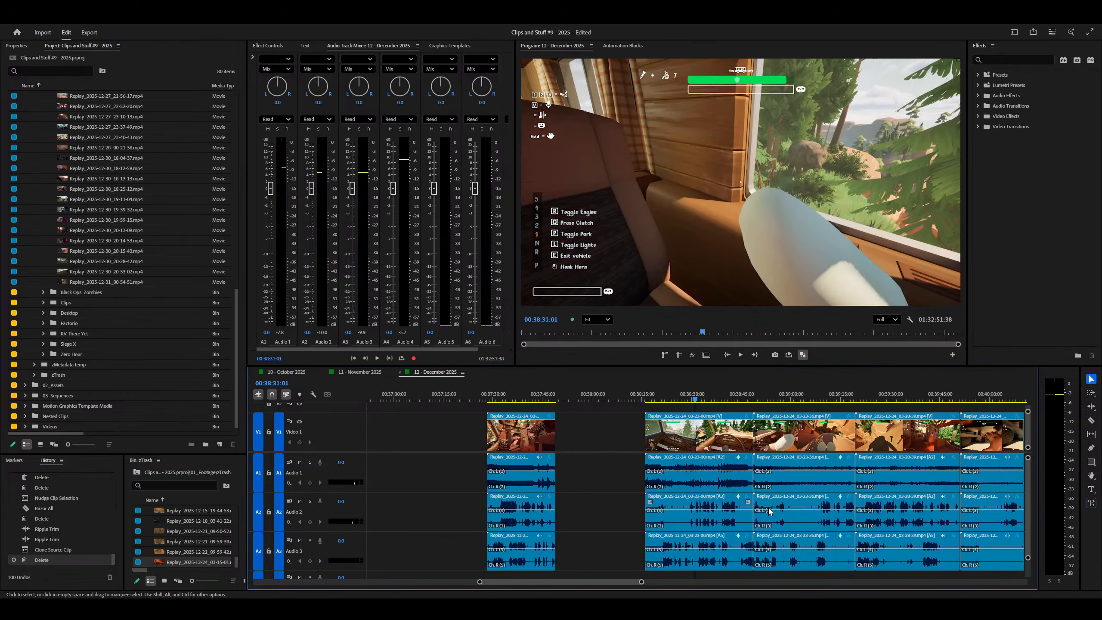
key(space)
key(minus)
key(minus)
key(minus)
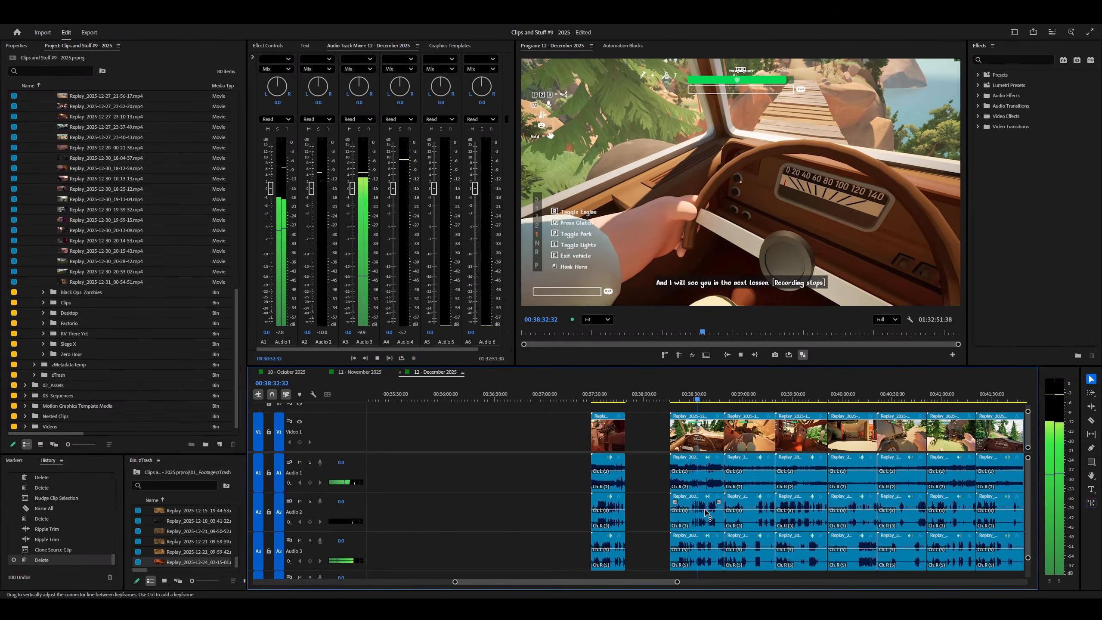
key(space)
Step: Apply the Fill Right with Left audio effect to all driving-game clips on Audio 2
drag(593, 519, 985, 516)
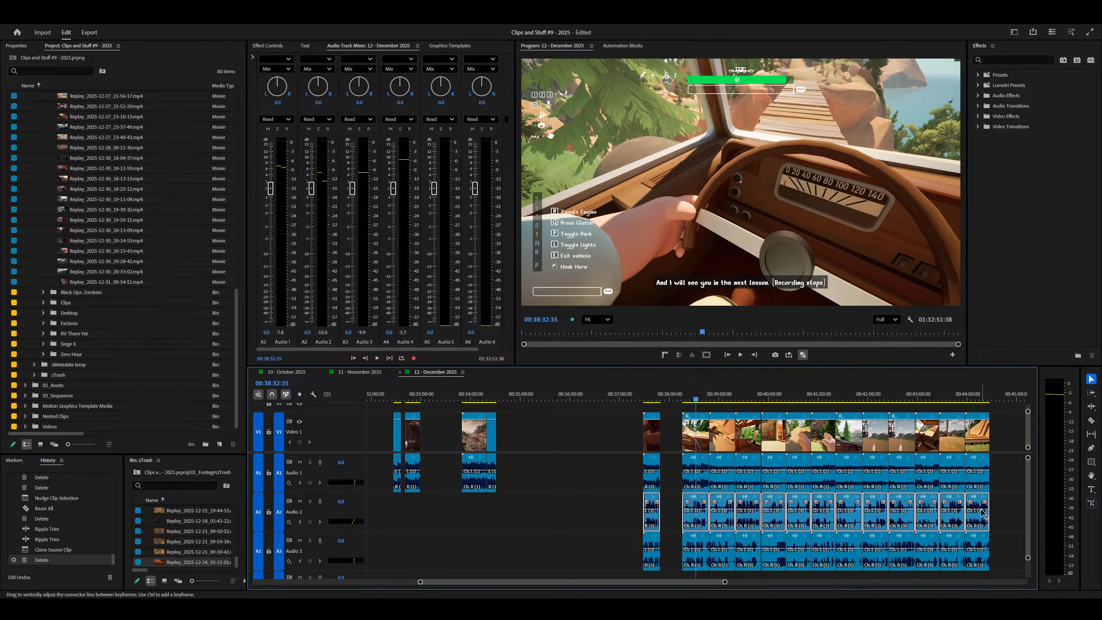
key(ctrl+space)
text(fill r)
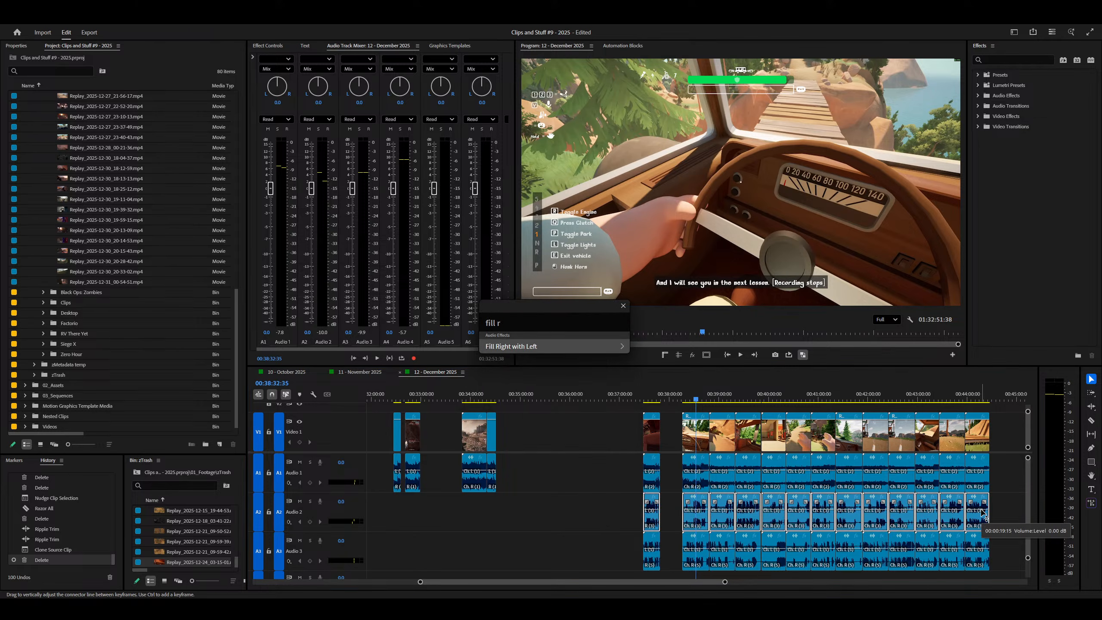
key(Return)
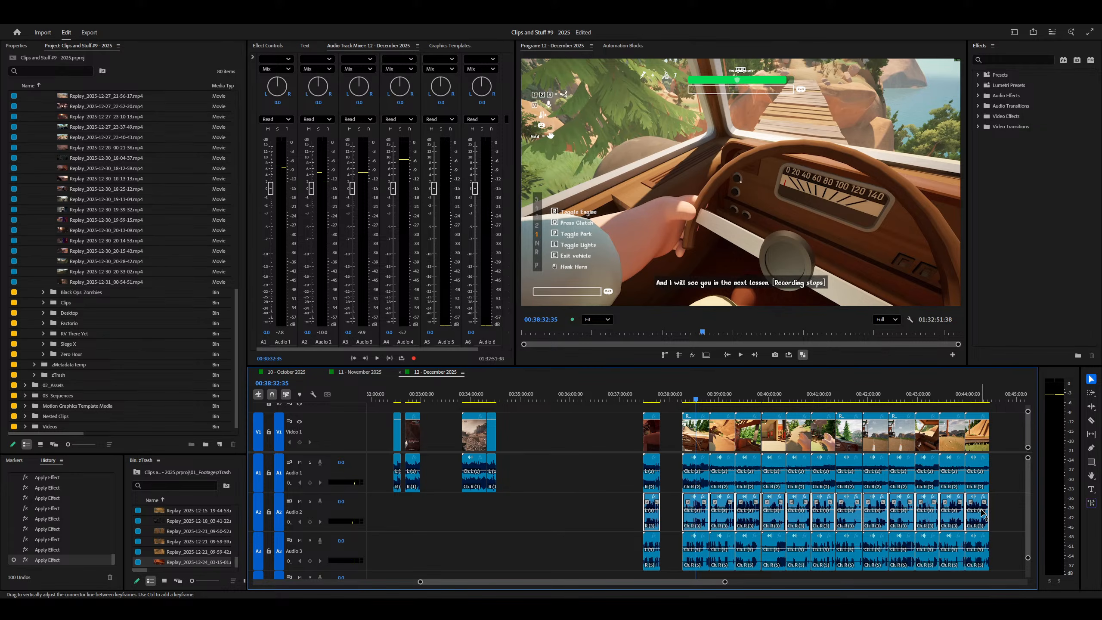
Step: Select the first driving clip after the gap and play it from 00:38:31:27 to check the filled Audio 2 channels
click(607, 428)
click(701, 433)
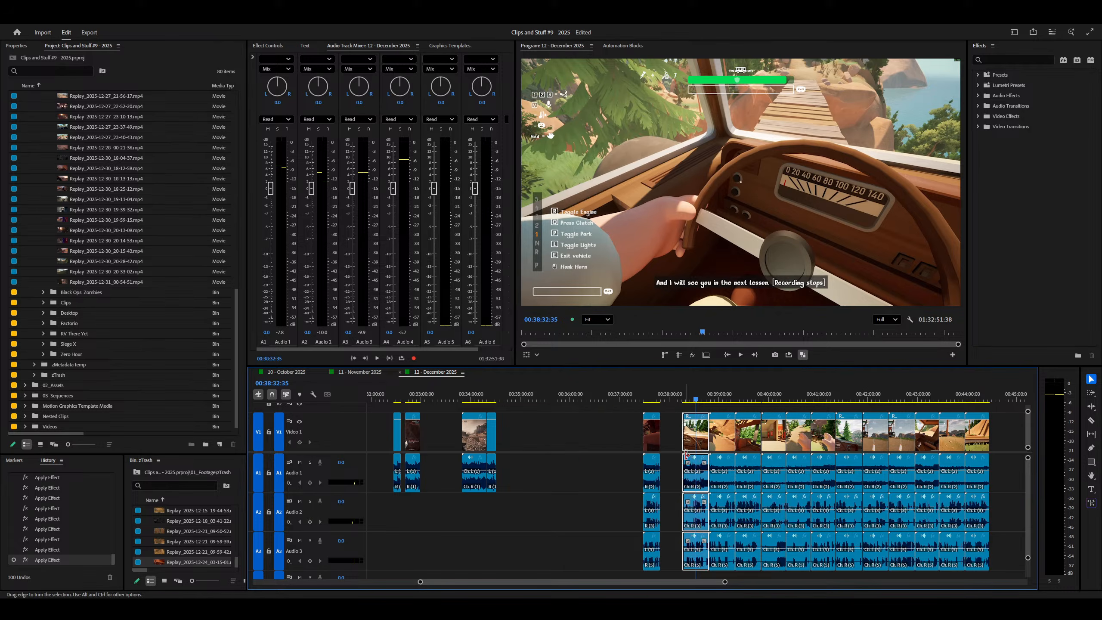
key(=)
key(=)
key(=)
key(=)
key(=)
click(665, 394)
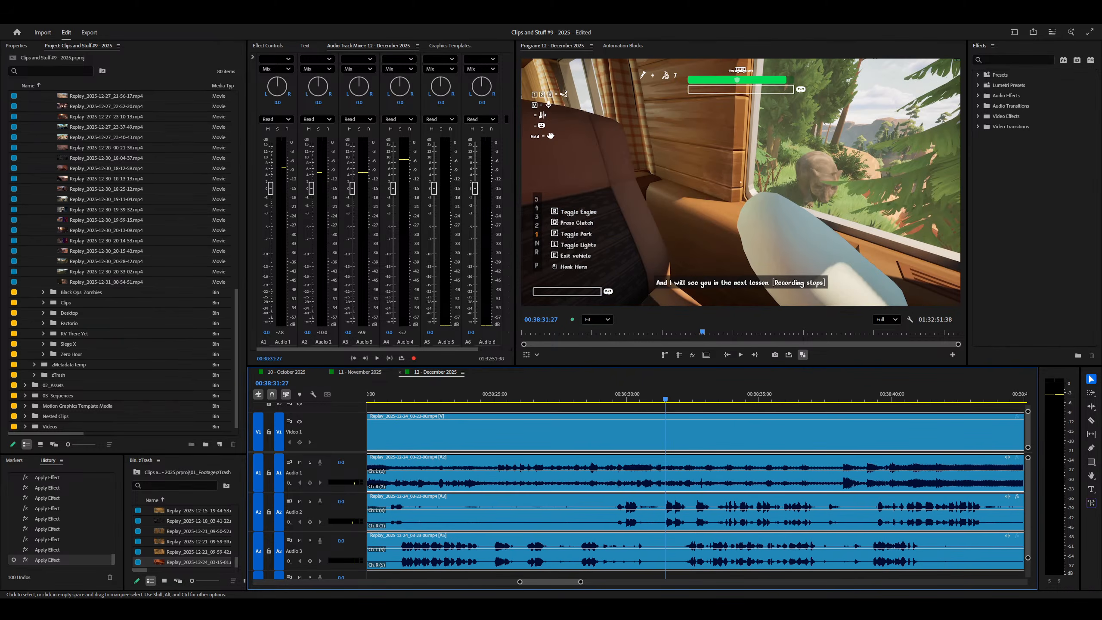
key(space)
key(space)
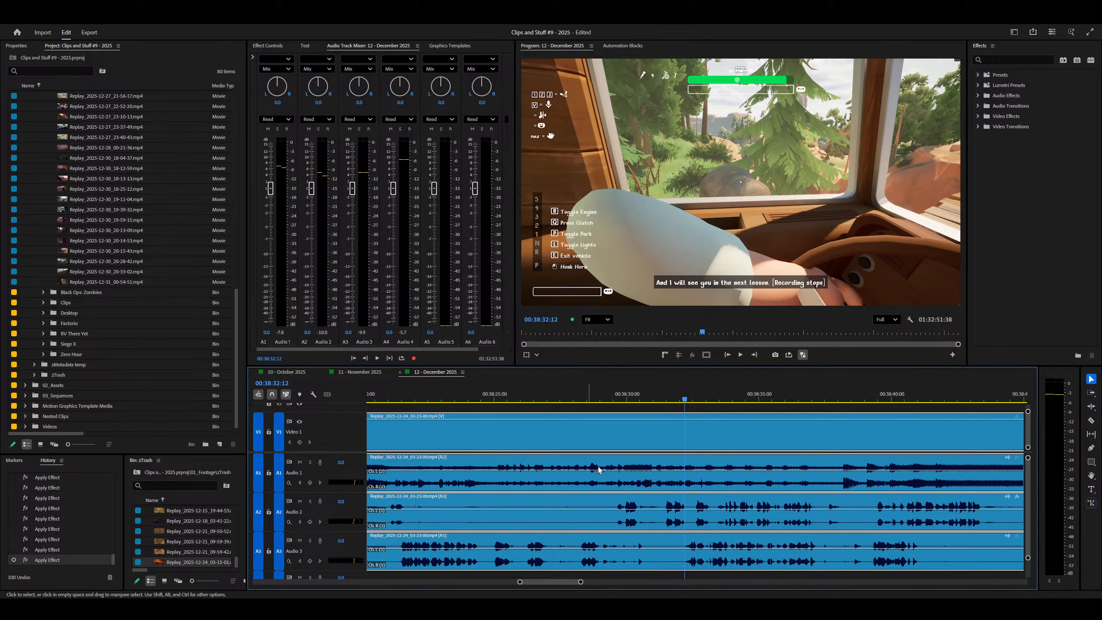
Step: Undo the Fill Right with Left effects and the preceding clip deletion, playing a moment in between to compare the audio
key(ctrl+z)
key(space)
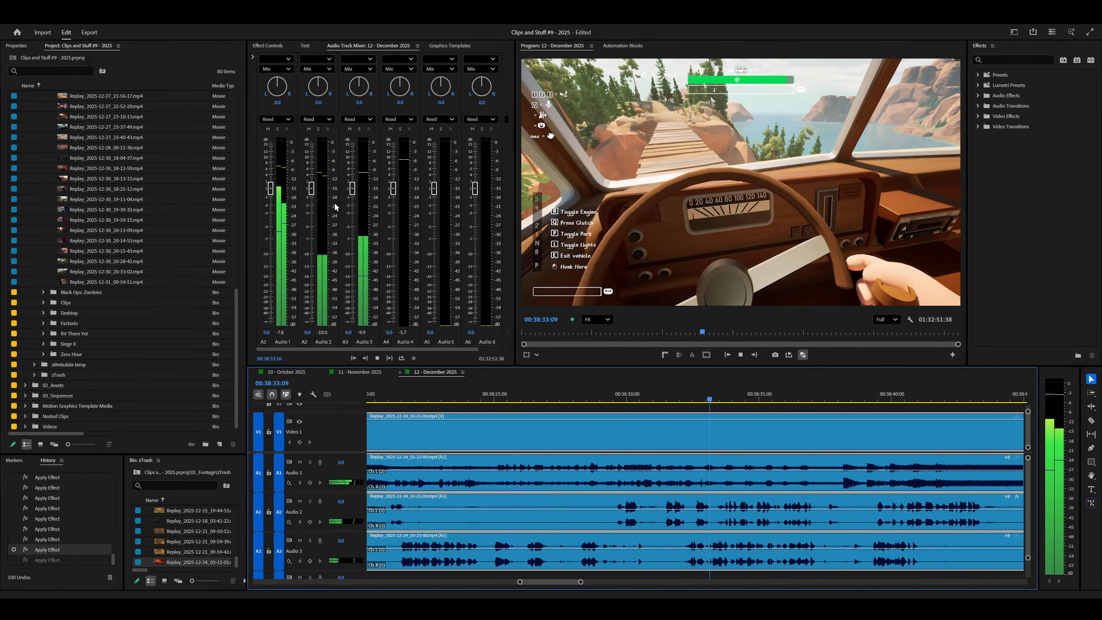
key(space)
key(ctrl+z)
key(ctrl+z)
key(ctrl+z)
key(ctrl+z)
key(ctrl+z)
key(ctrl+z)
key(ctrl+z)
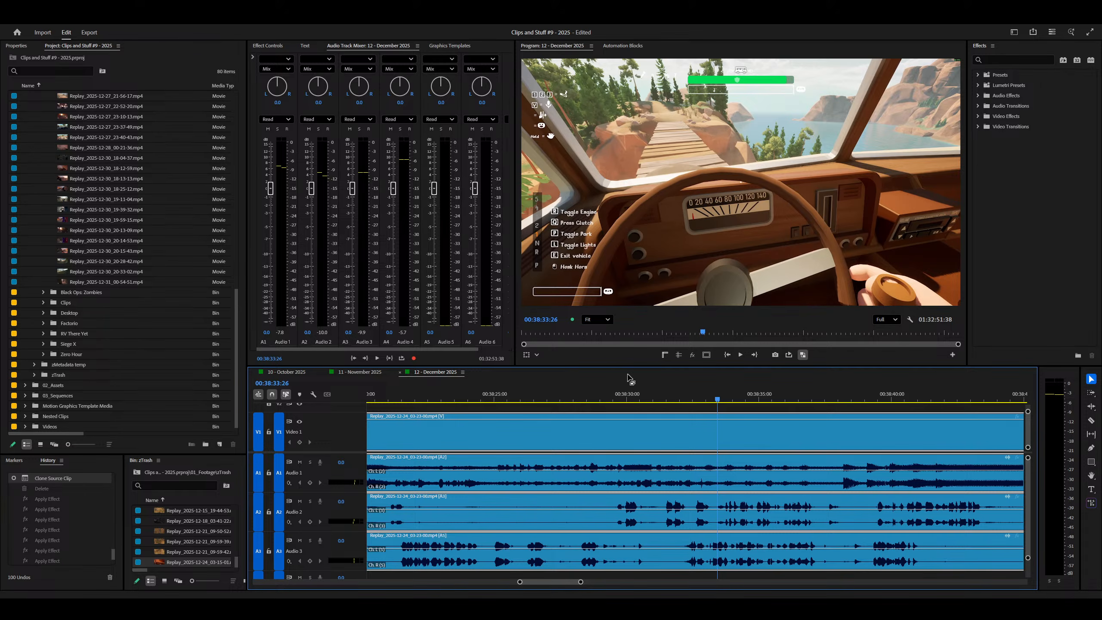
Step: Replay the passage from about 00:38:30 to 00:38:34:18 to compare the Audio 2 levels without the effect
click(623, 400)
key(space)
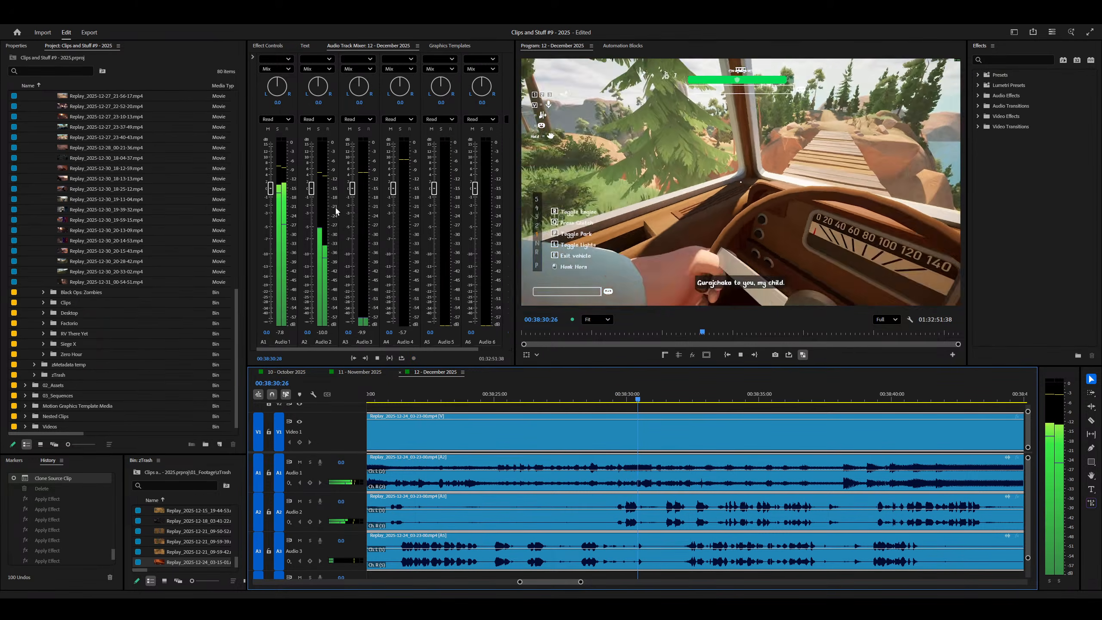
key(space)
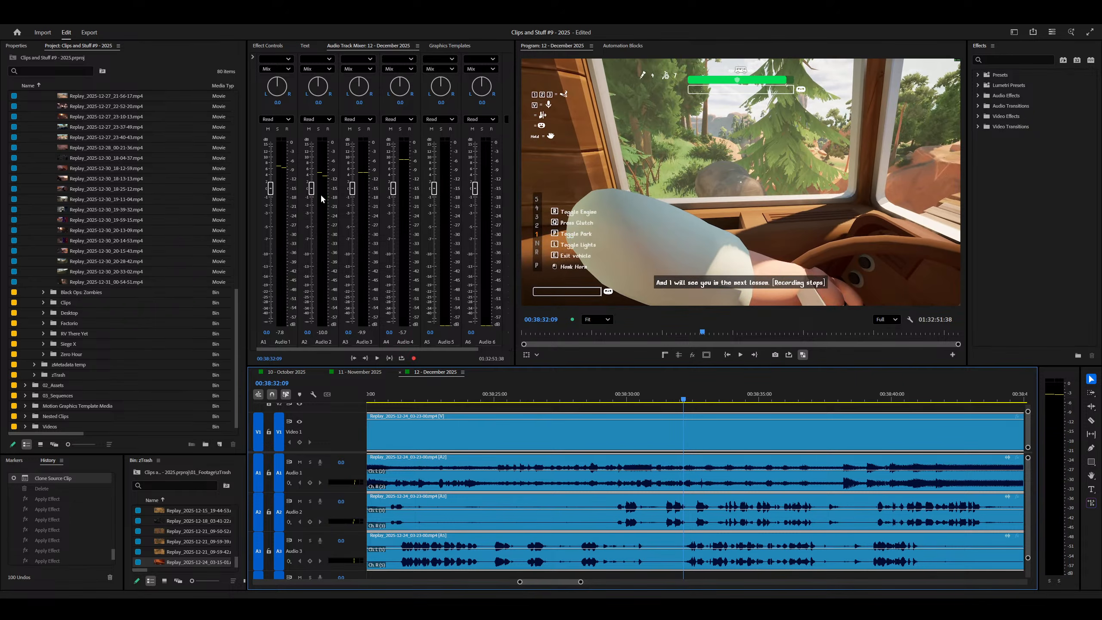
key(space)
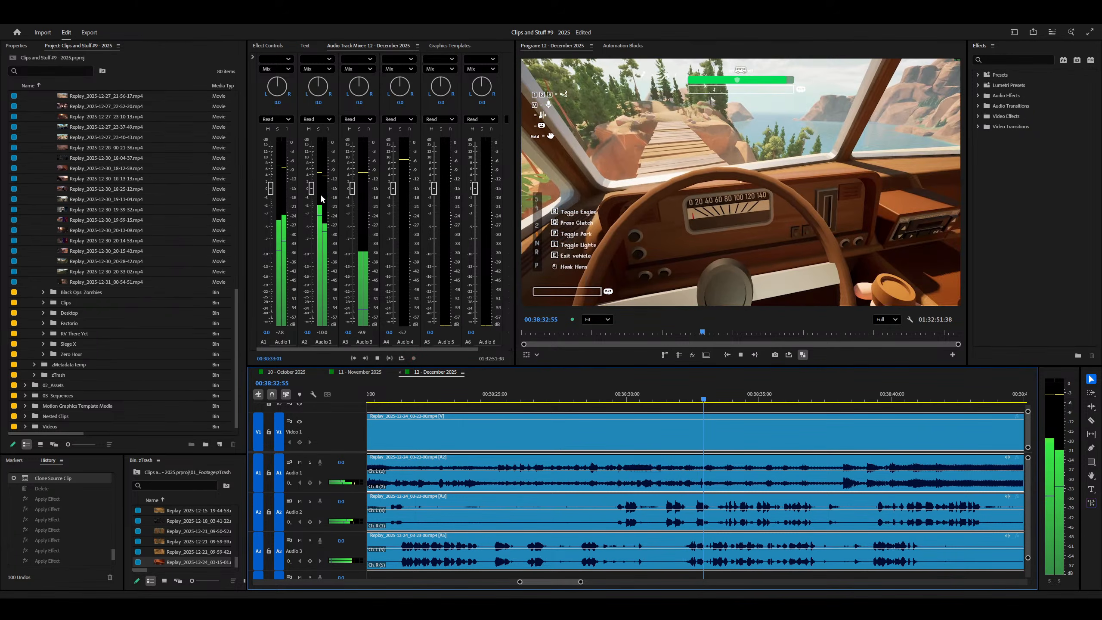
key(space)
key(minus)
key(minus)
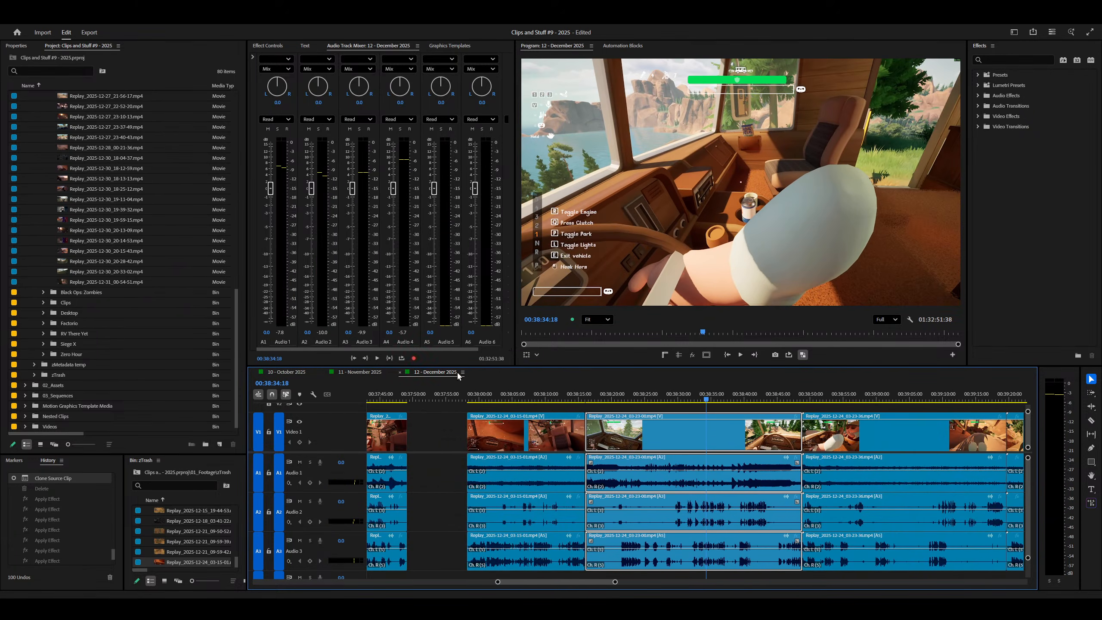
Step: Redo the Replay_2025-12-24_03-15-01.mp4 deletion and all Fill Right with Left effects on Audio 2
key(ctrl+shift+z)
key(ctrl+shift+z)
key(ctrl+shift+z)
key(ctrl+shift+z)
key(ctrl+shift+z)
key(ctrl+shift+z)
key(ctrl+shift+z)
key(ctrl+shift+z)
key(ctrl+shift+z)
key(ctrl+shift+z)
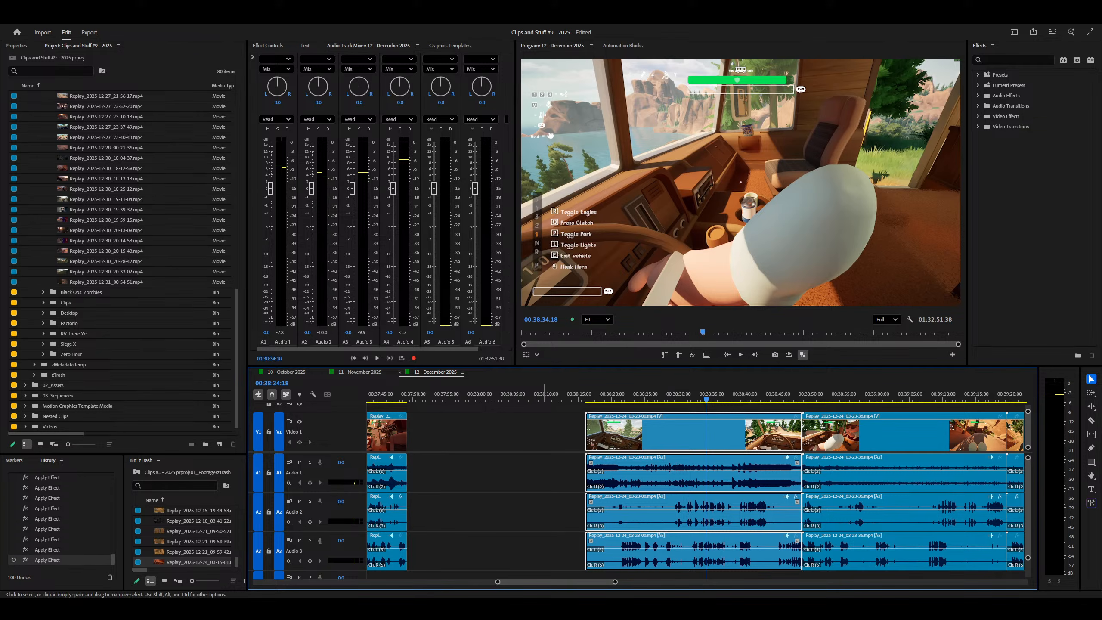
Step: Save the project and move the playhead to the start of the first driving clip after the gap, at 00:38:16:03
key(minus)
drag(491, 389, 486, 390)
key(ctrl+s)
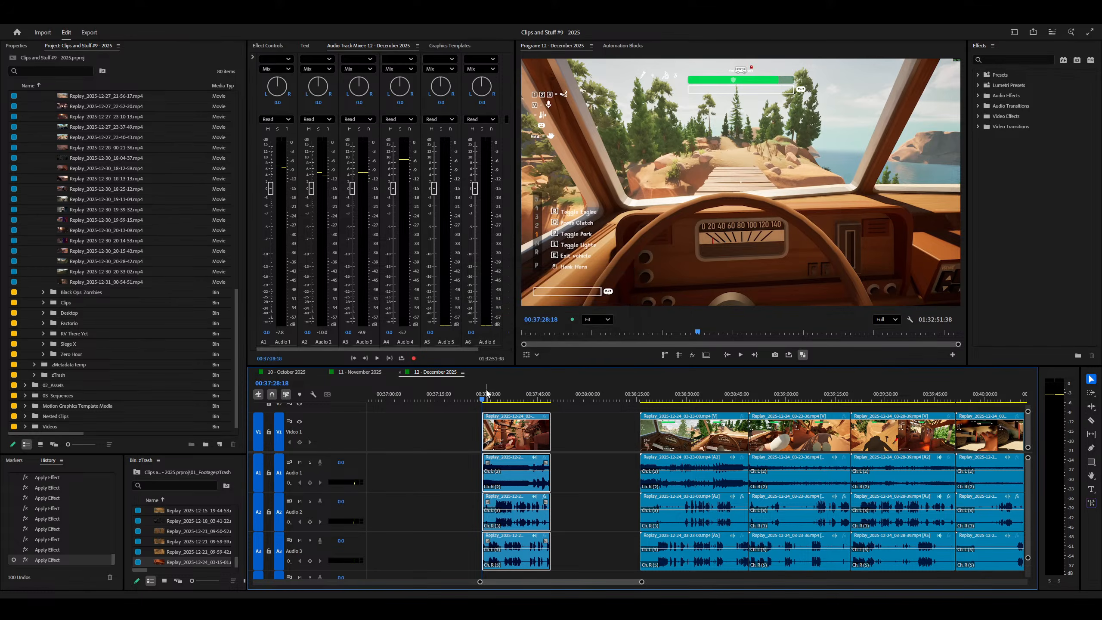
key(Down)
key(Down)
key(minus)
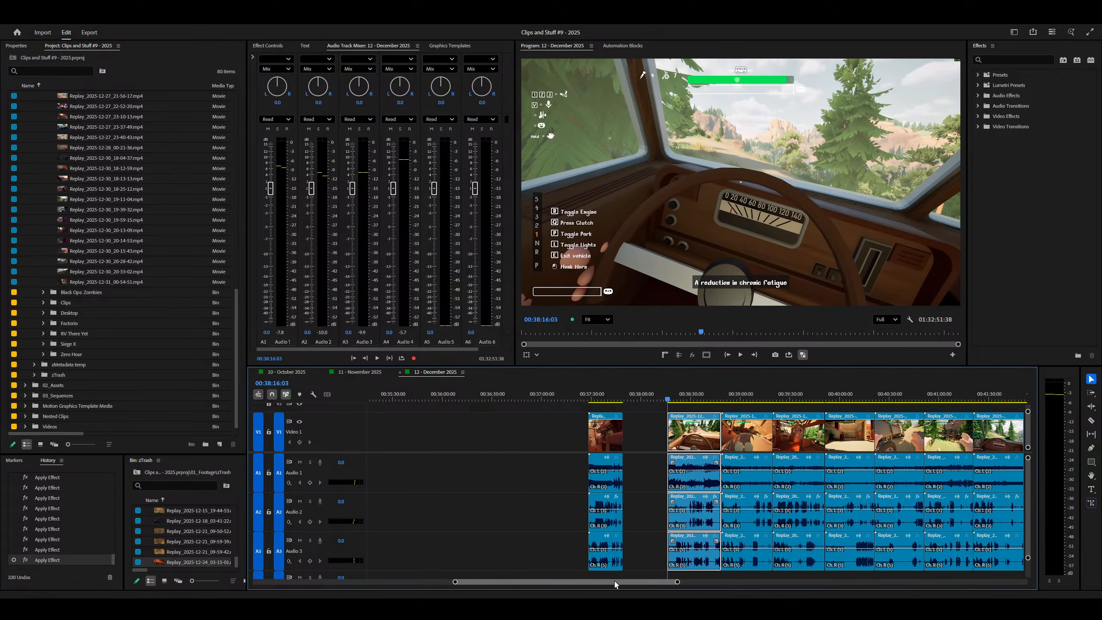
Step: Search the effects for "fill right" to show where the channel fill effects are, and clear the search
click(1016, 57)
text(fill)
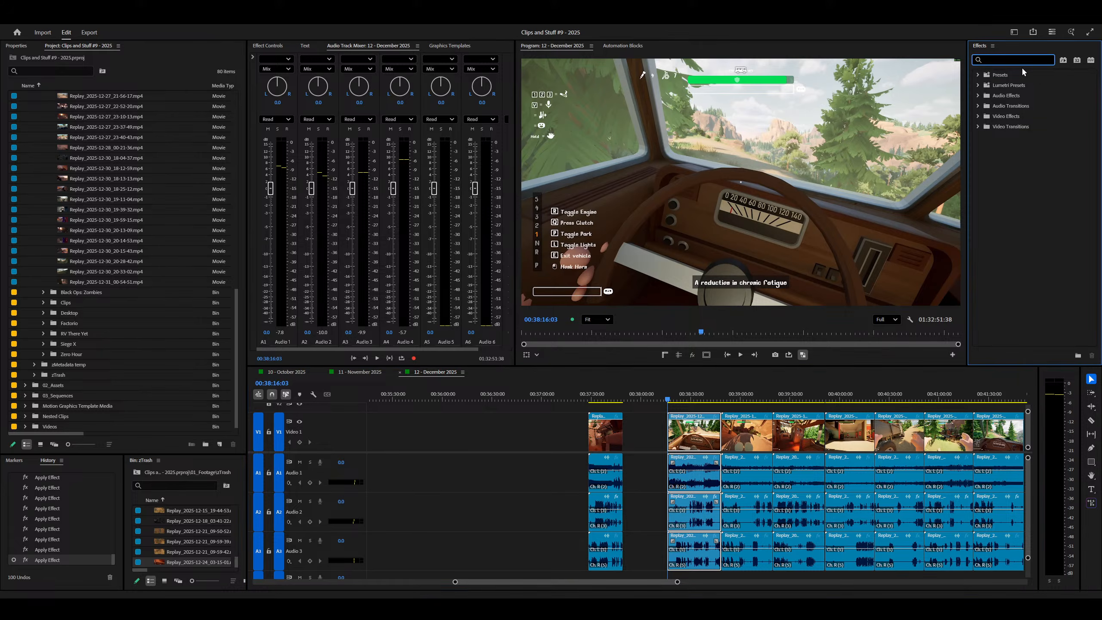
text( right)
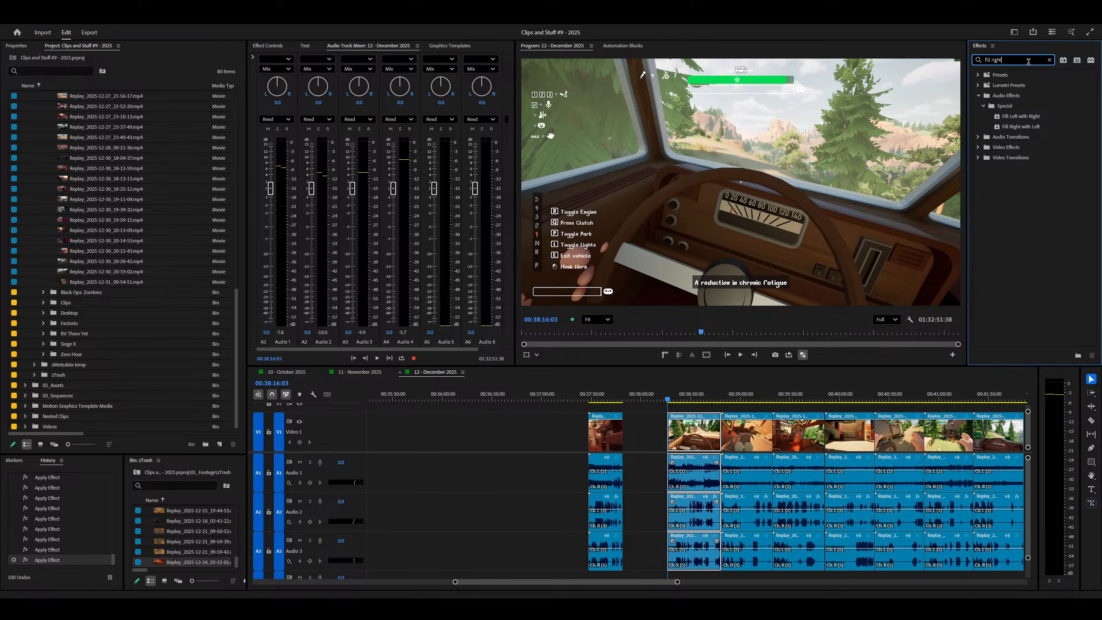
click(1050, 60)
Step: Play the opening of the first driving clip after the gap and ripple trim its start to 00:38:21:03
click(648, 420)
mouse_move(647, 399)
mouse_down()
mouse_move(613, 400)
mouse_move(665, 402)
mouse_up()
click(681, 468)
key(space)
key(=)
key(=)
key(=)
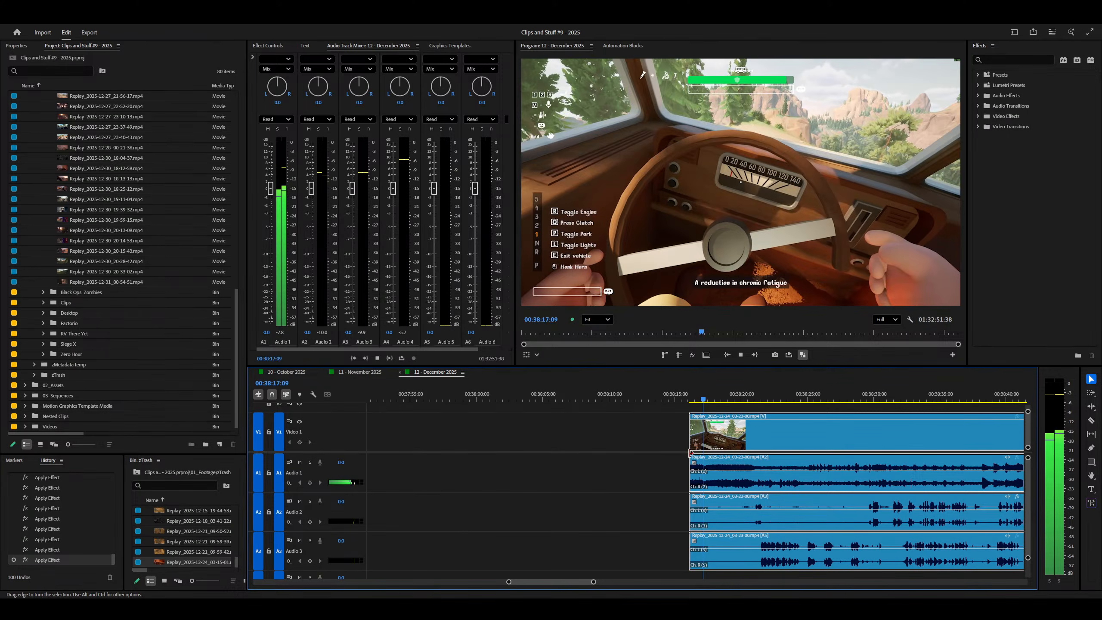
key(-)
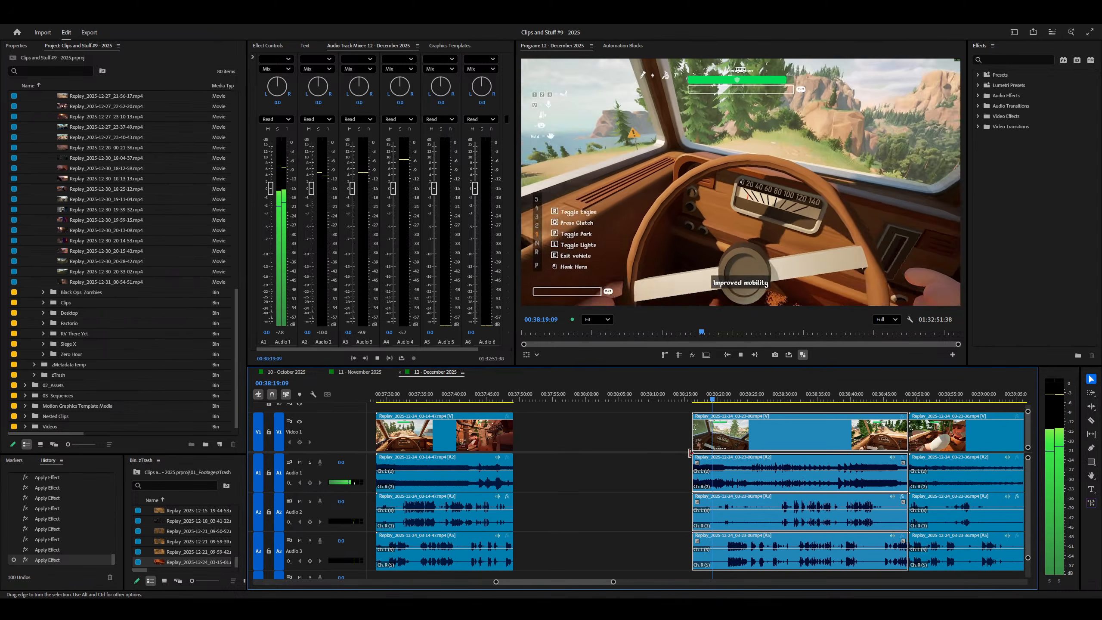
key(minus)
key(=)
key(=)
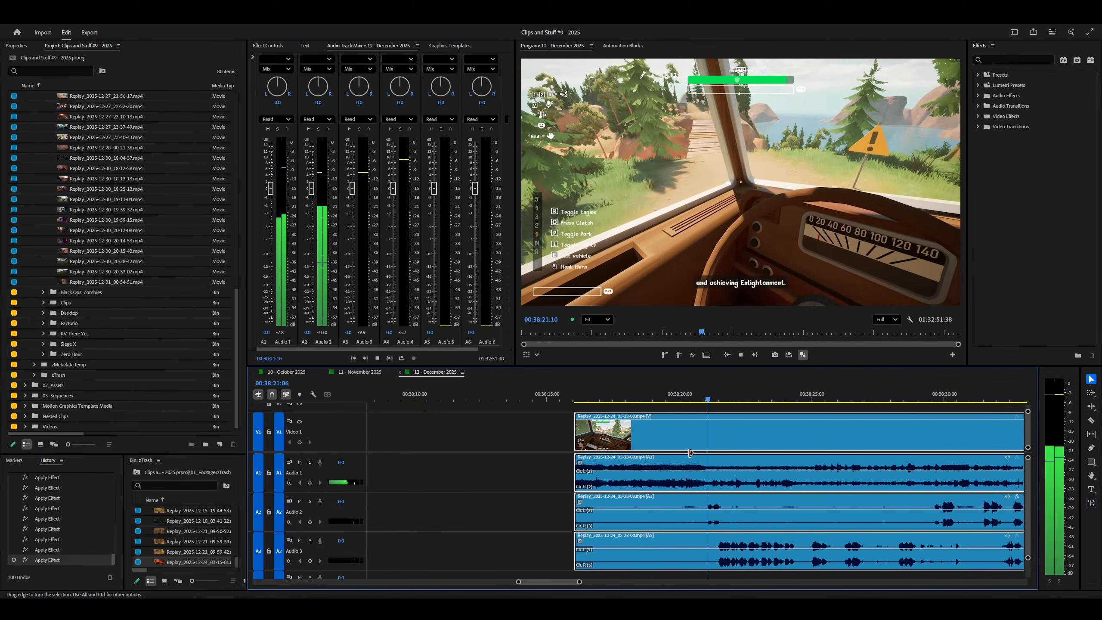
key(=)
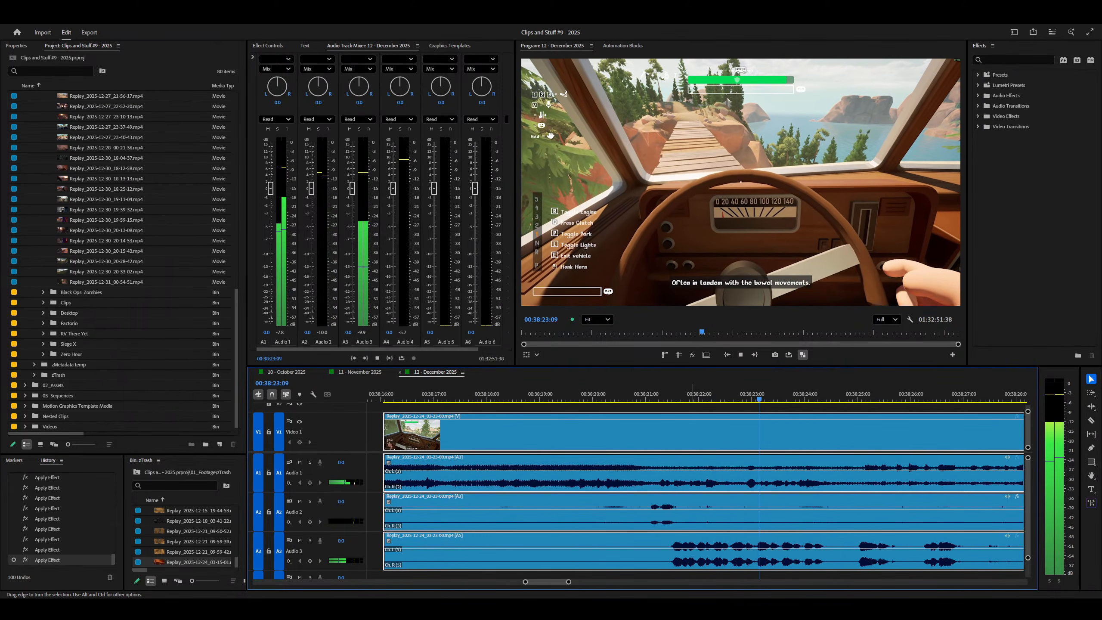
key(space)
key(q)
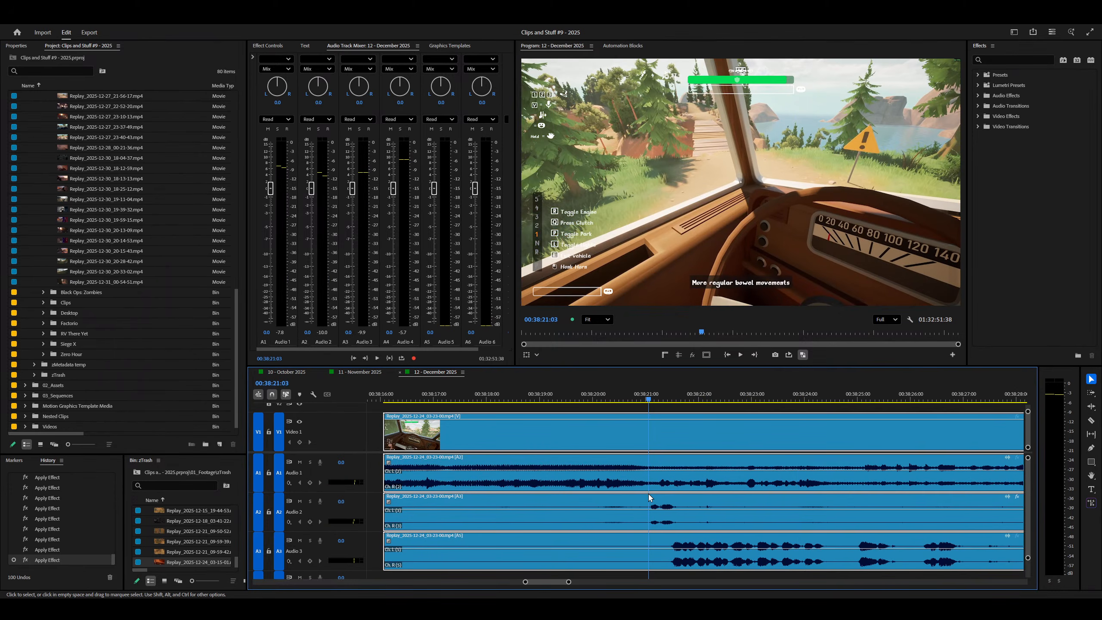
Step: Play through the trimmed driving clip, split it on all tracks at about 00:38:39:40, and delete the remainder
key(space)
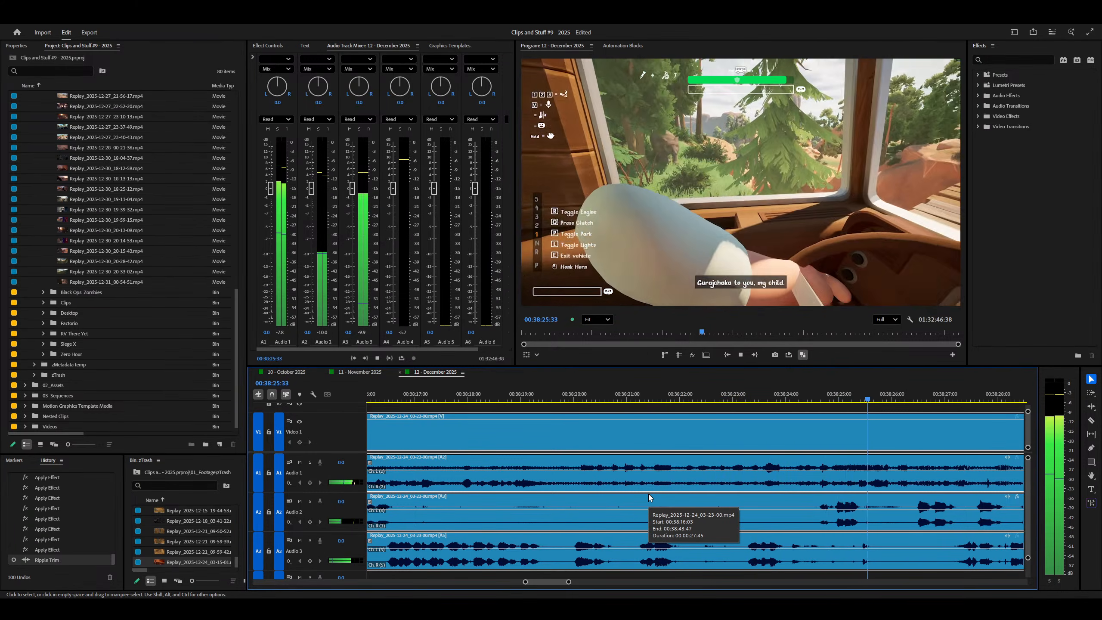
key(minus)
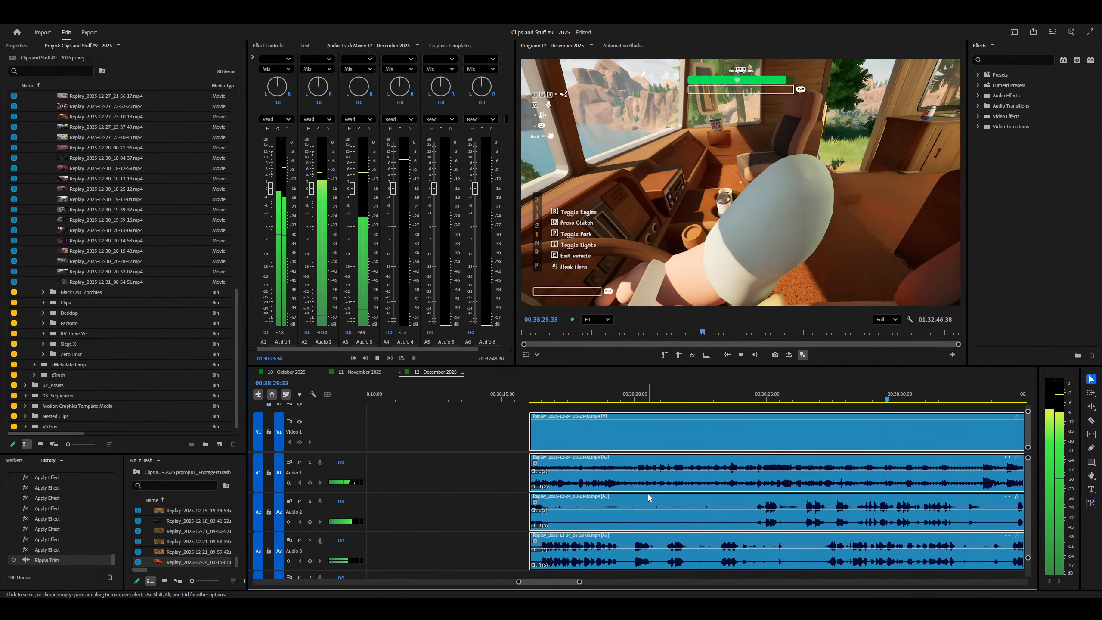
key(minus)
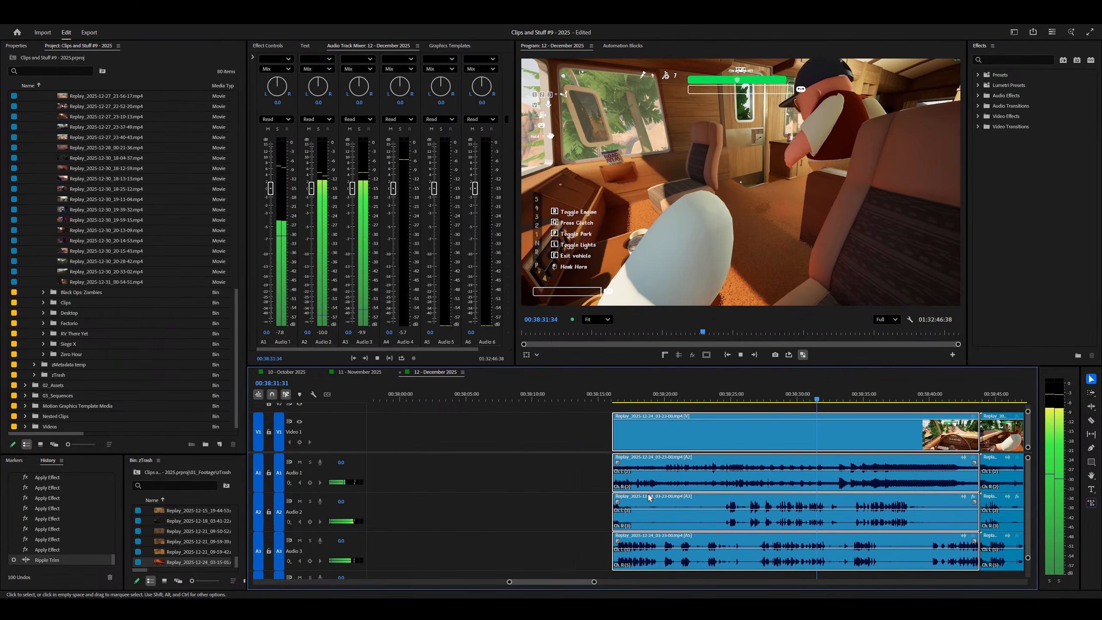
key(equal)
key(equal)
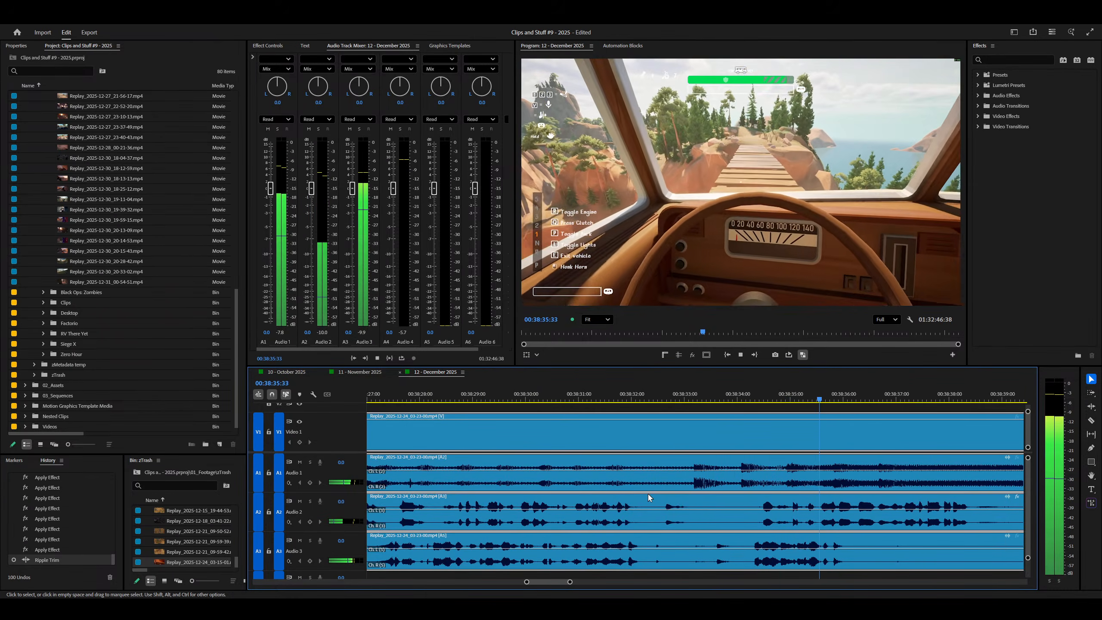
key(minus)
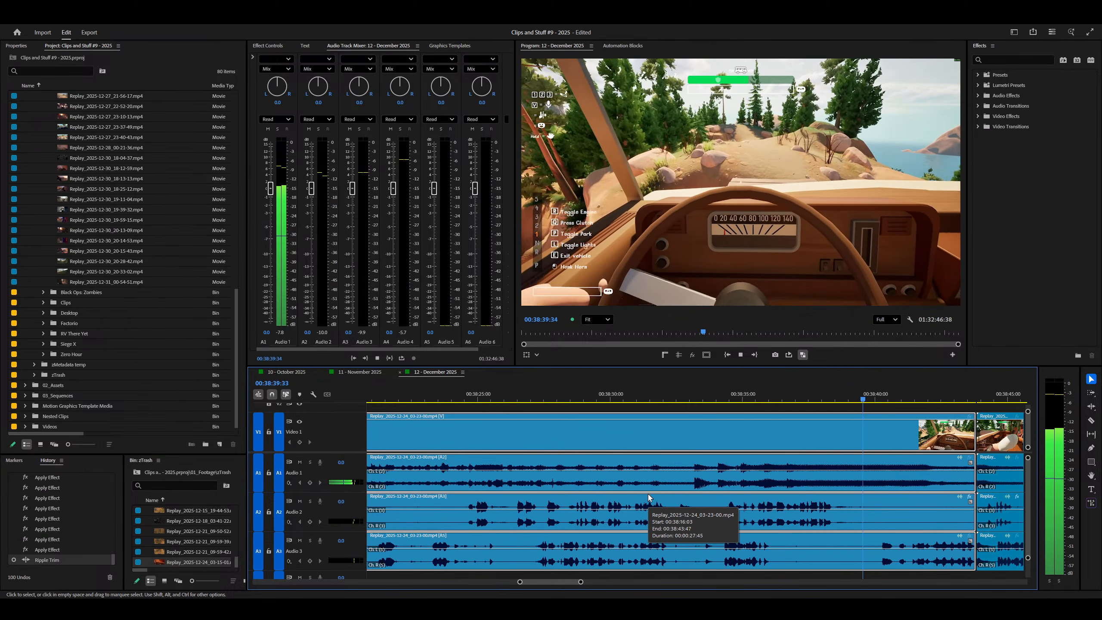
key(ctrl+shift+k)
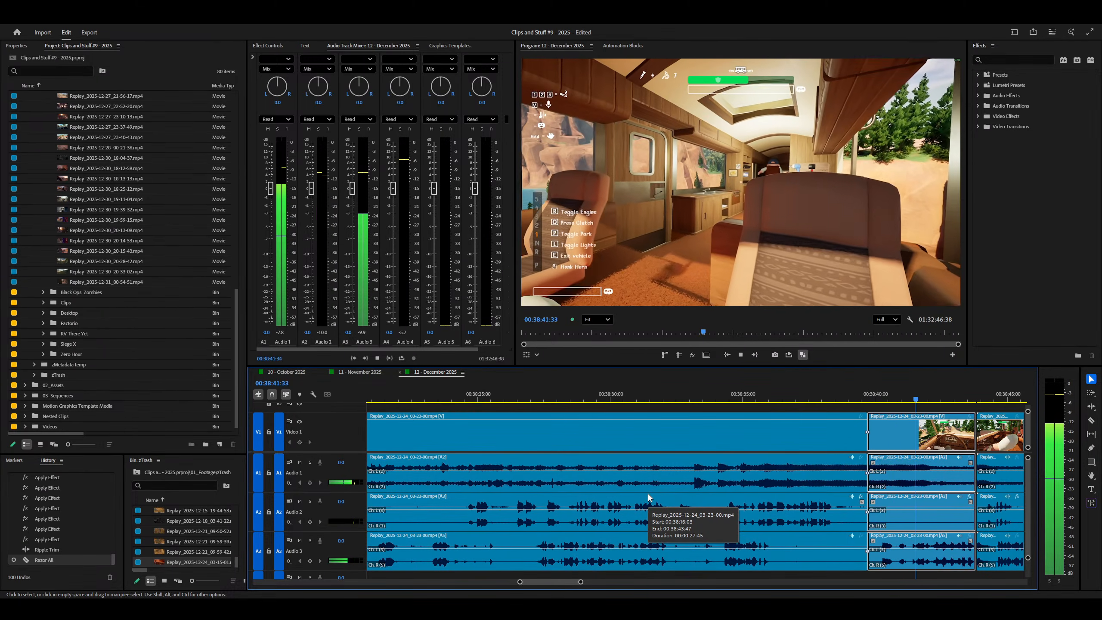
key(minus)
key(minus)
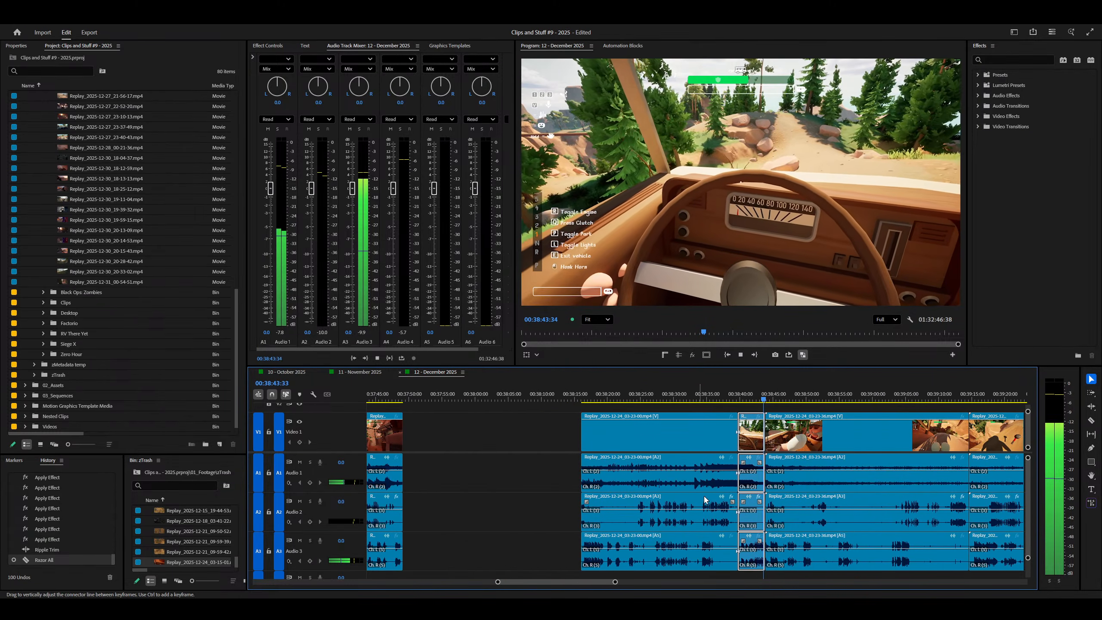
key(Delete)
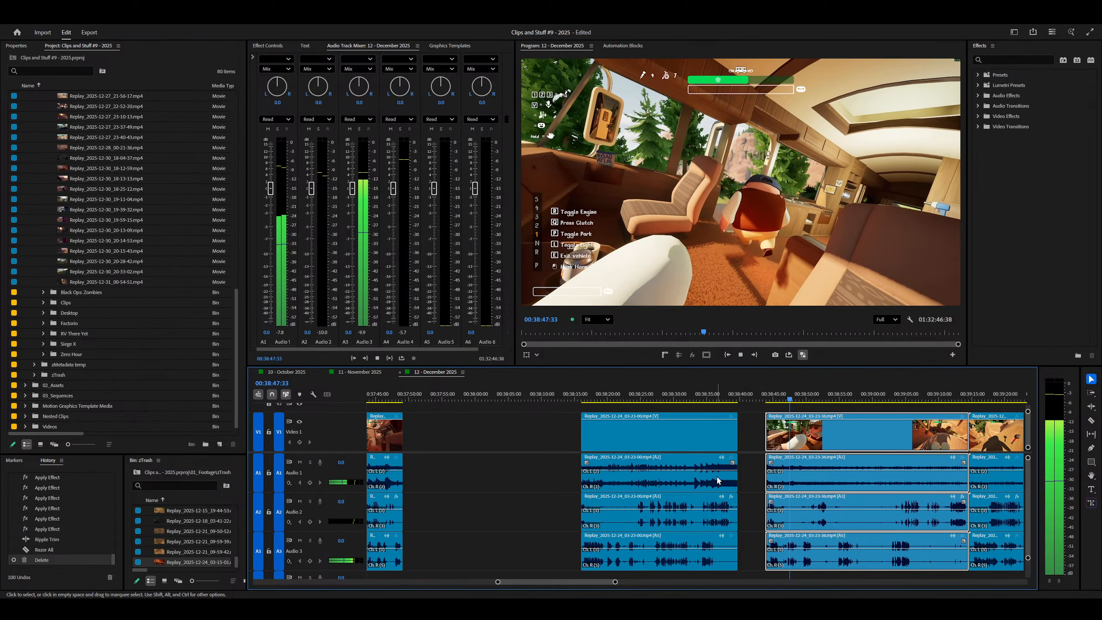
Step: Review Replay_2025-12-24_03-23-36.mp4, split it on all tracks at about 00:39:07, and delete its tail
key(equal)
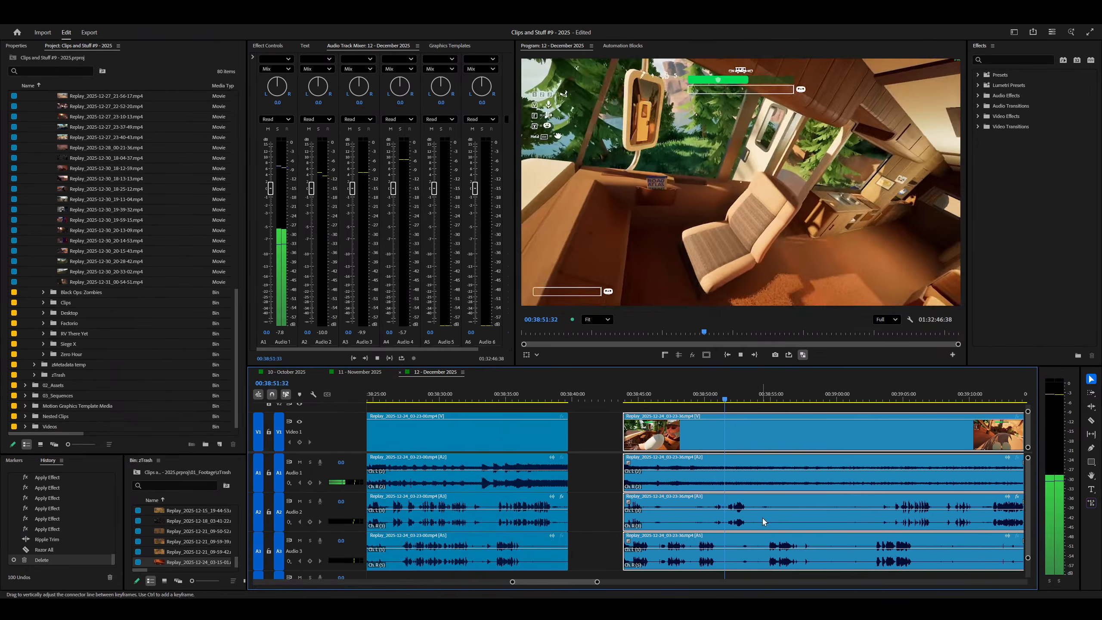
key(equal)
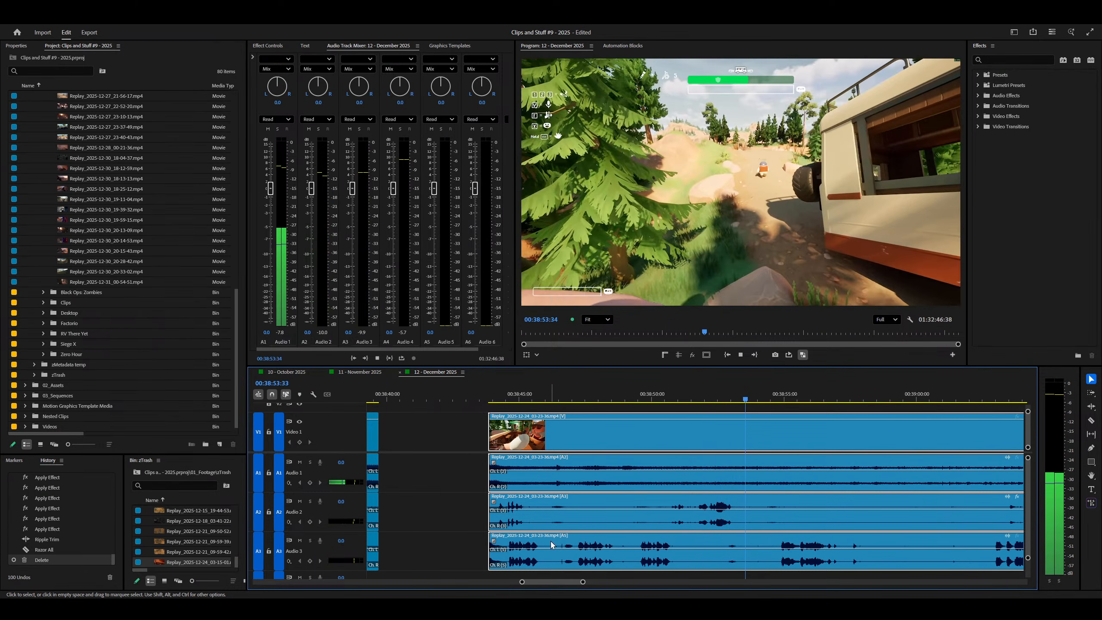
key(minus)
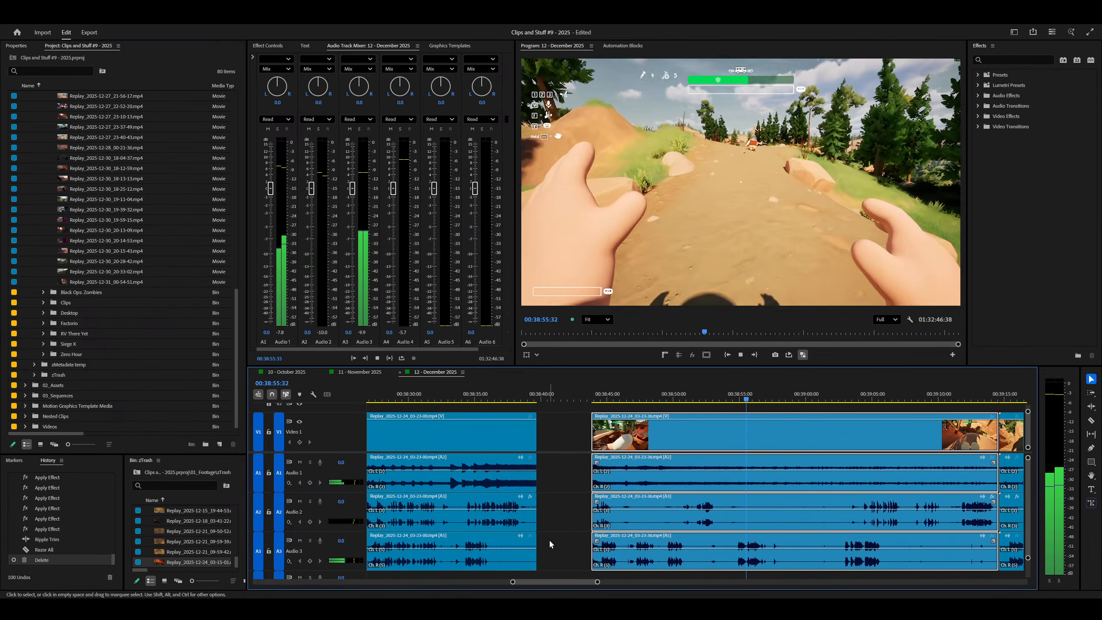
key(minus)
key(equal)
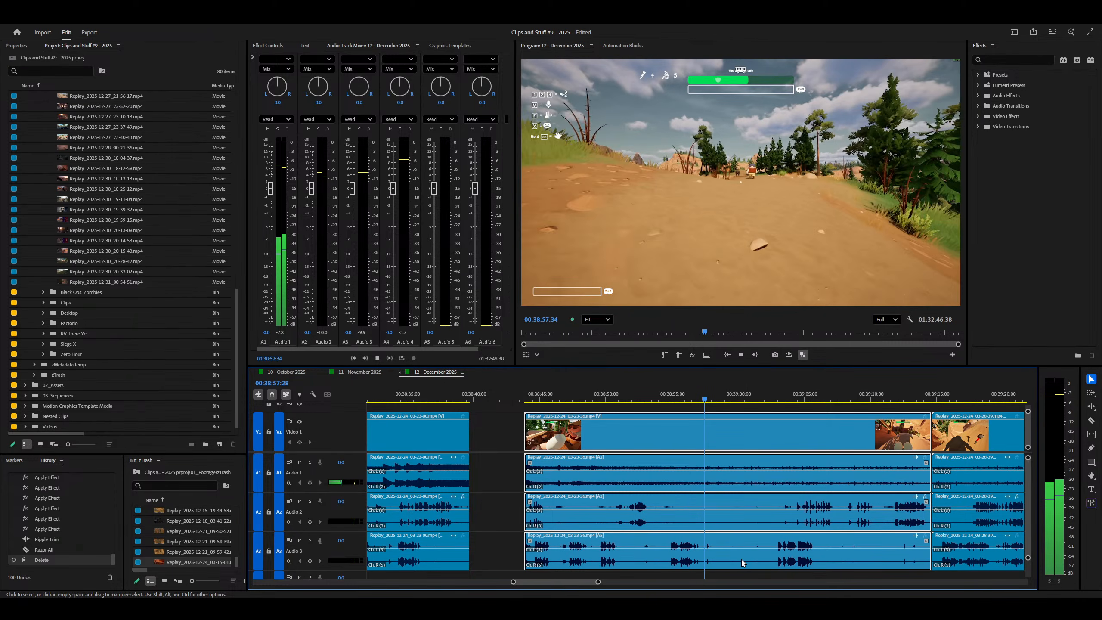
key(minus)
key(equal)
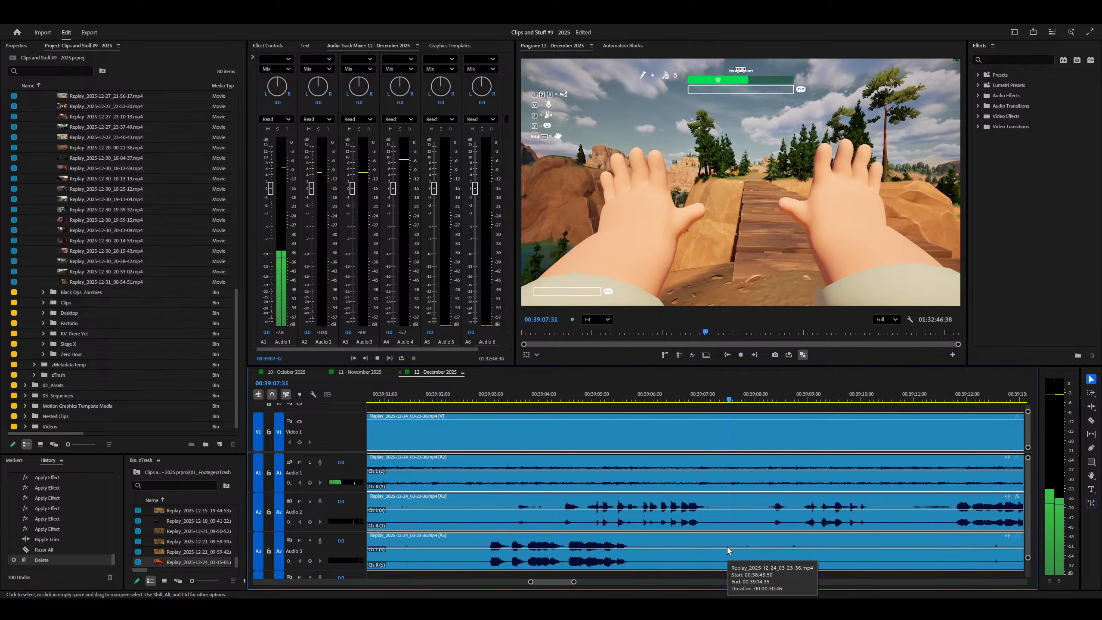
key(ctrl+shift+k)
key(minus)
key(minus)
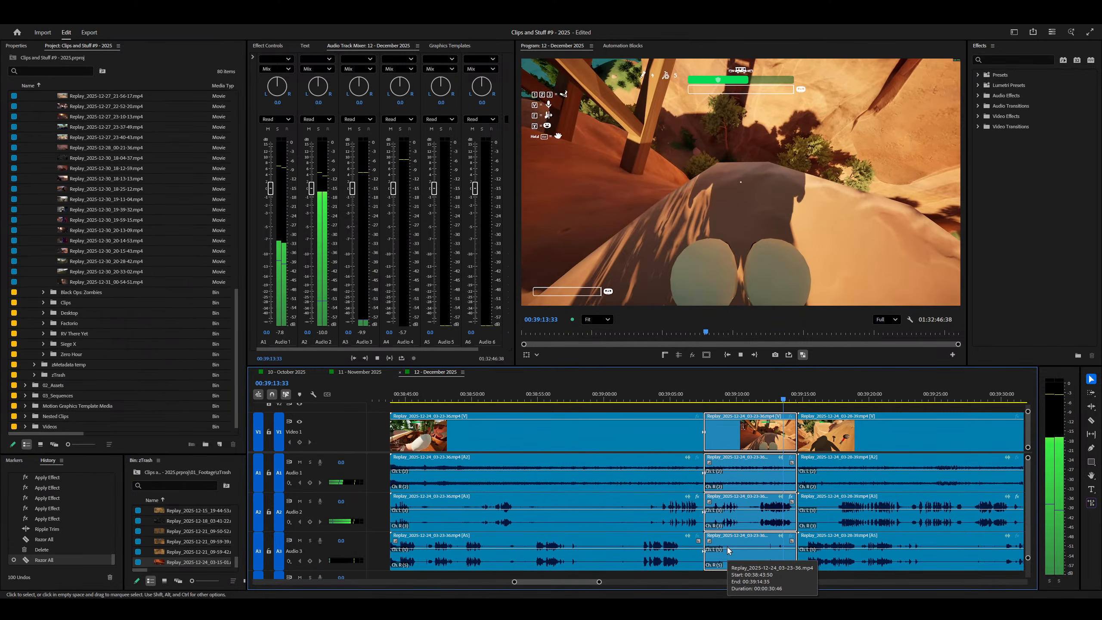
key(Delete)
Step: Select the next clip, starting at about 00:39:15, and play it to about 00:39:33 to find a cut point
key(minus)
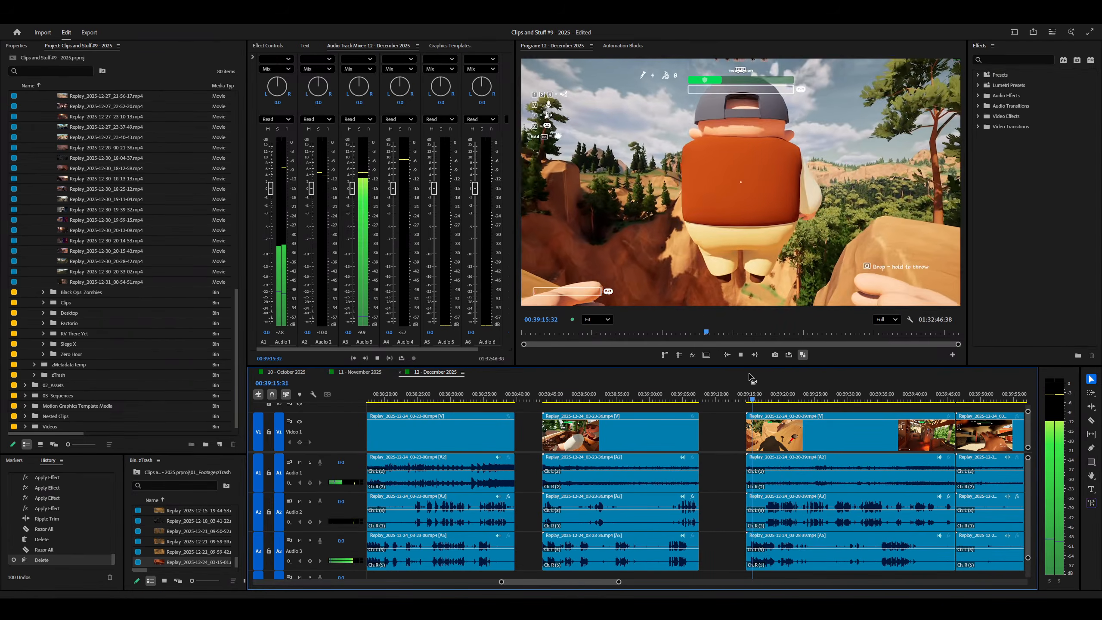
key(d)
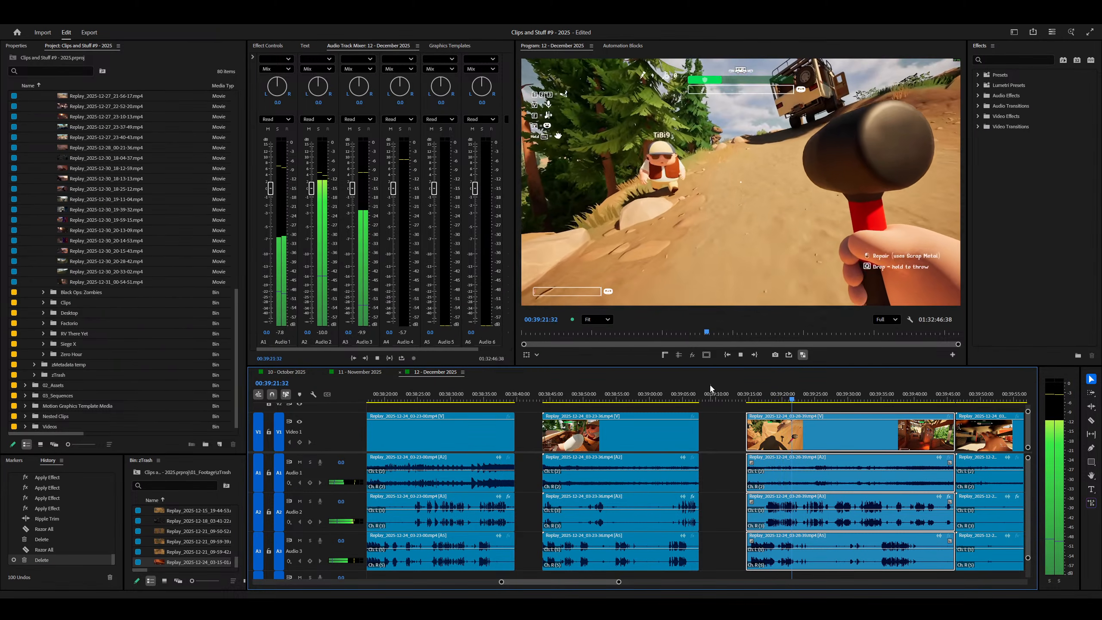
scroll(710, 385, down, 3)
scroll(710, 387, up, 1)
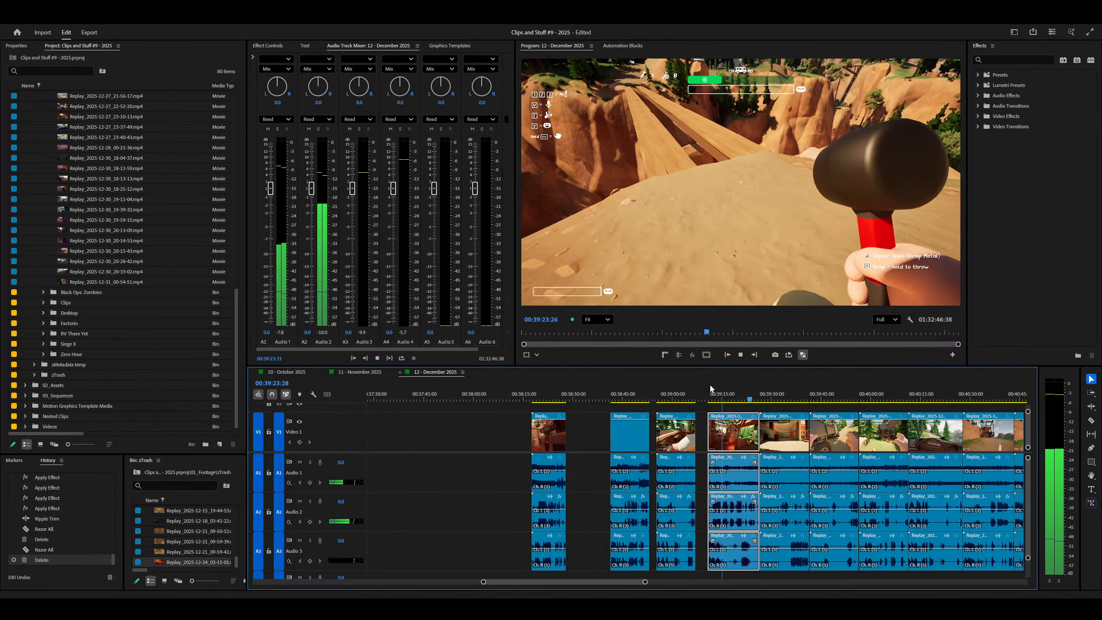
scroll(711, 387, up, 2)
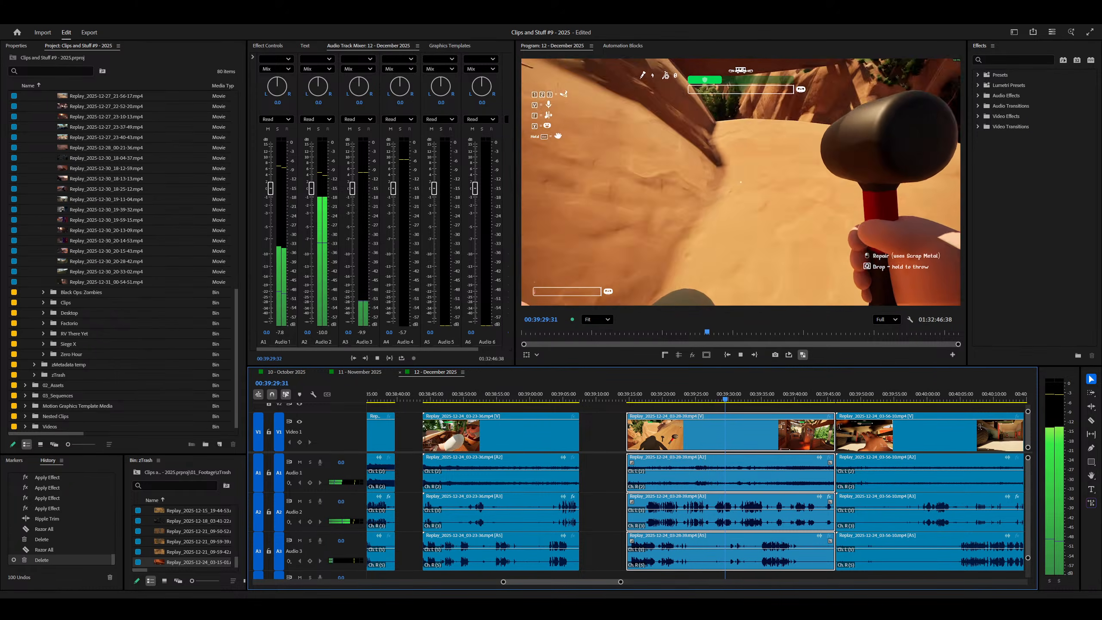
key(=)
key(=)
key(=)
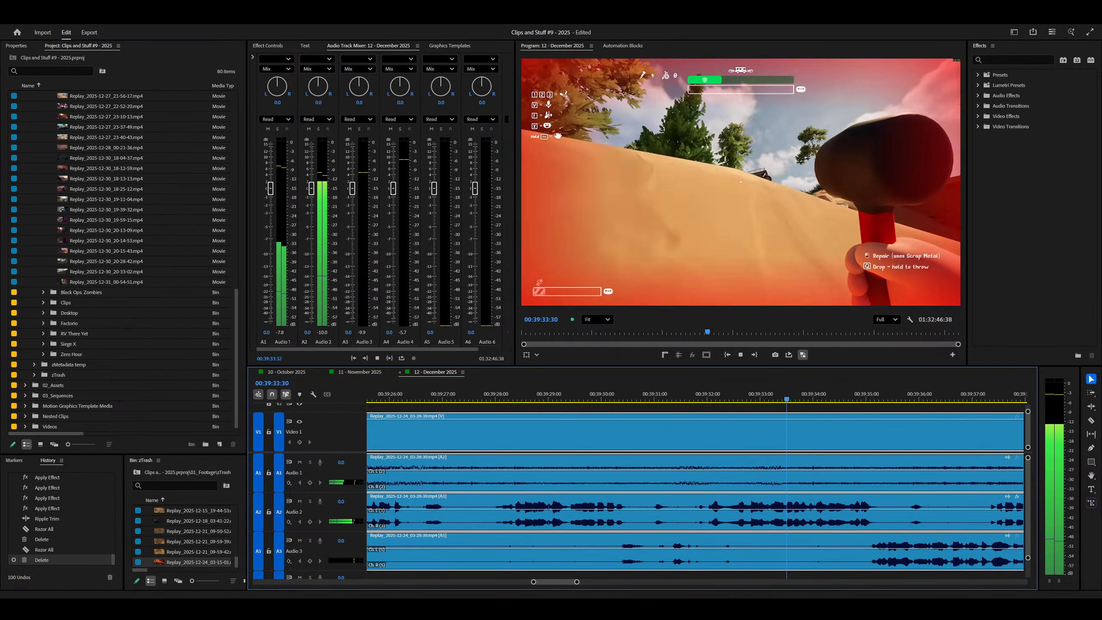
Step: Try splitting the clip on all tracks at about 00:39:35, play on past the cut, and undo the split
key(ctrl+shift+k)
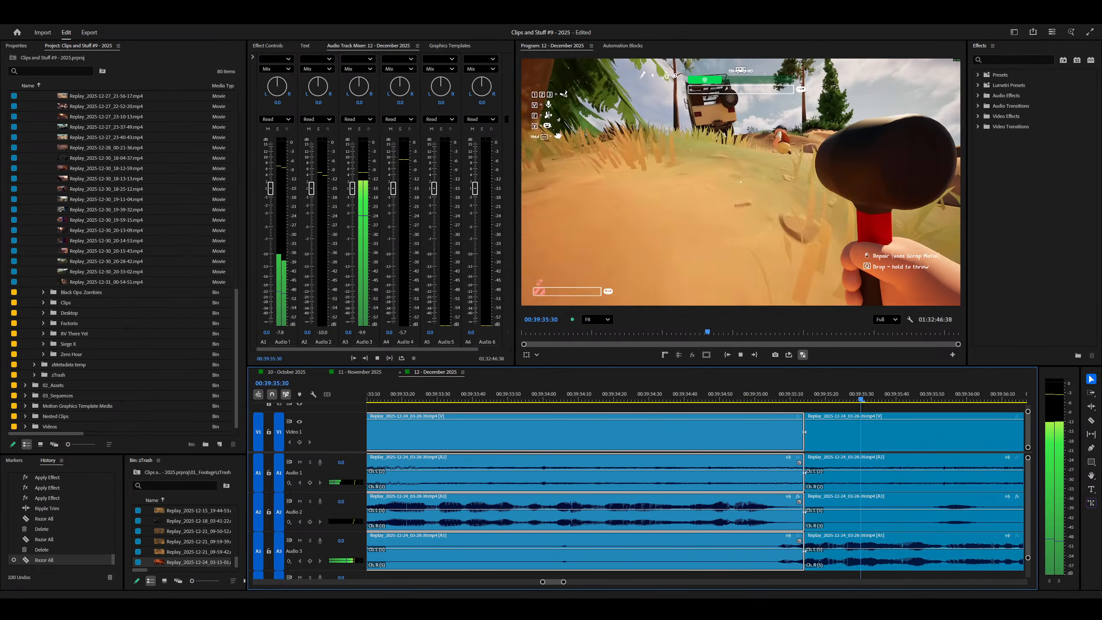
key(=)
key(=)
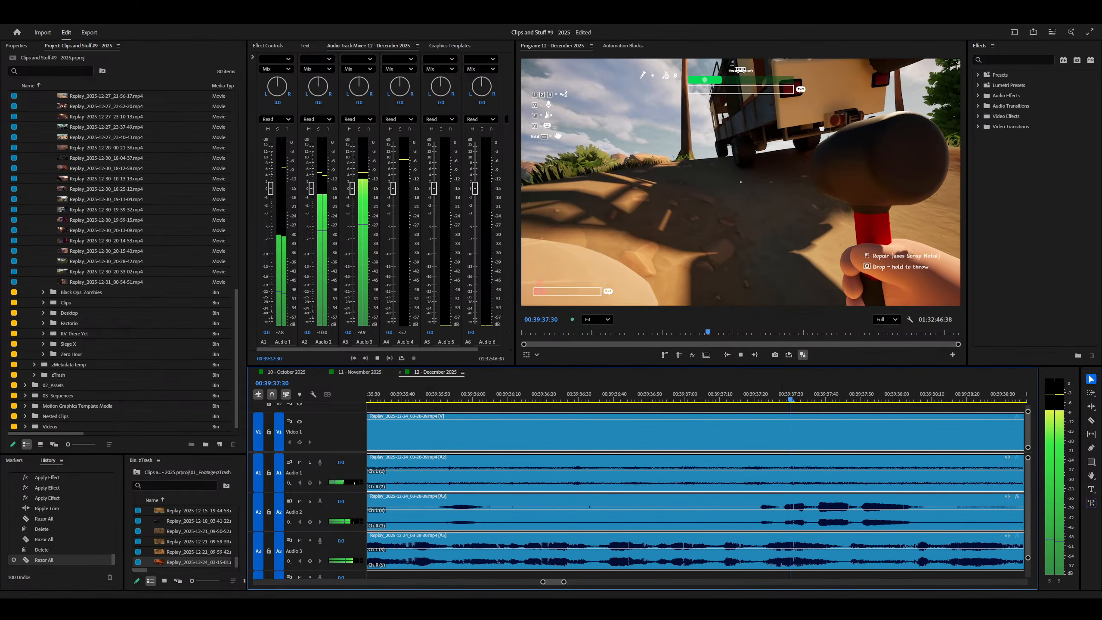
key(minus)
key(minus)
key(space)
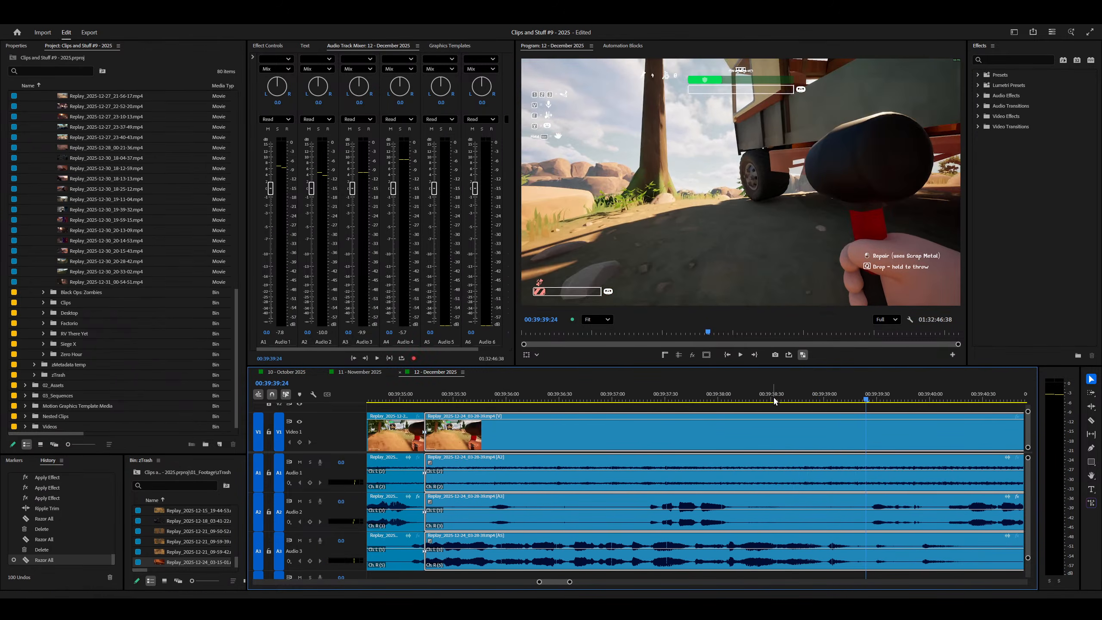
key(ctrl+z)
Step: Split the clip on all tracks at 00:39:39:24, keep playing to check the rest, and delete the remainder
key(ctrl+shift+k)
key(space)
key(minus)
key(minus)
key(minus)
key(minus)
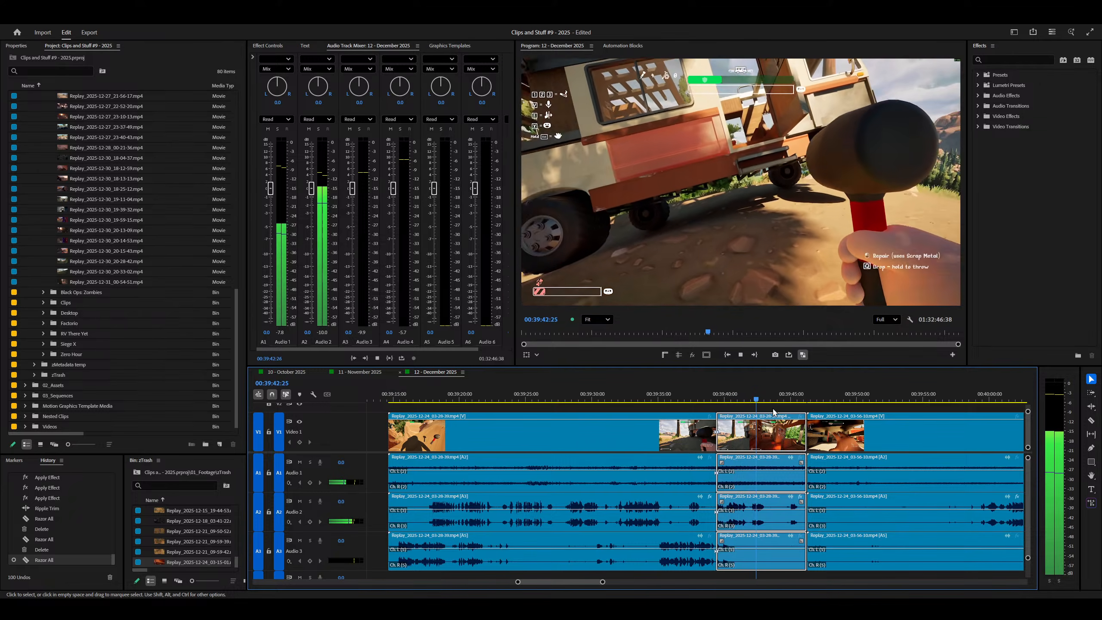
key(minus)
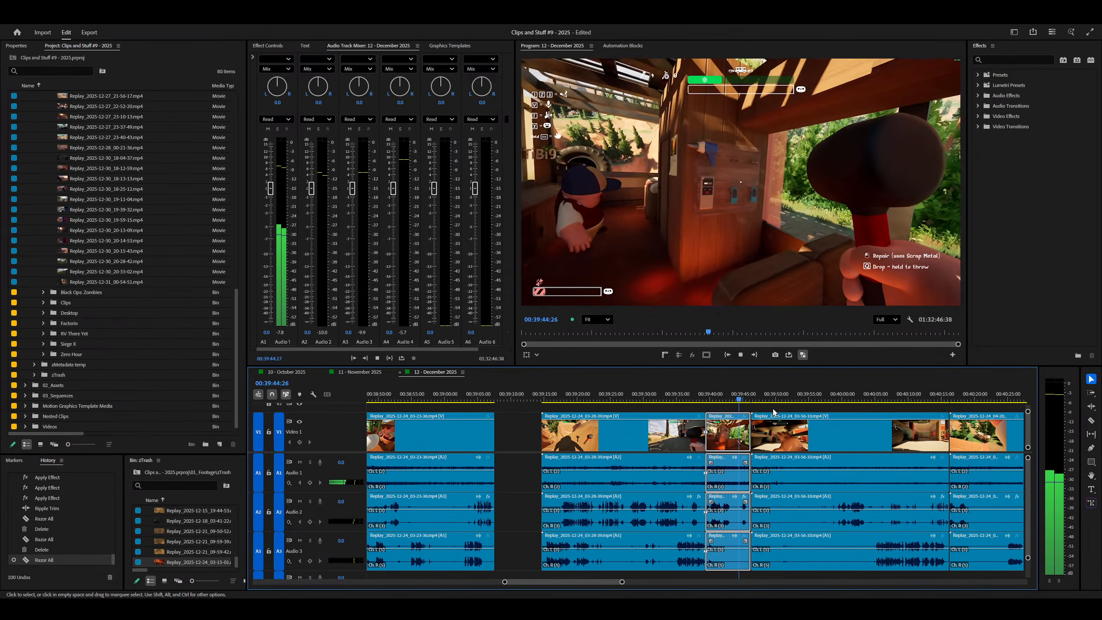
key(Delete)
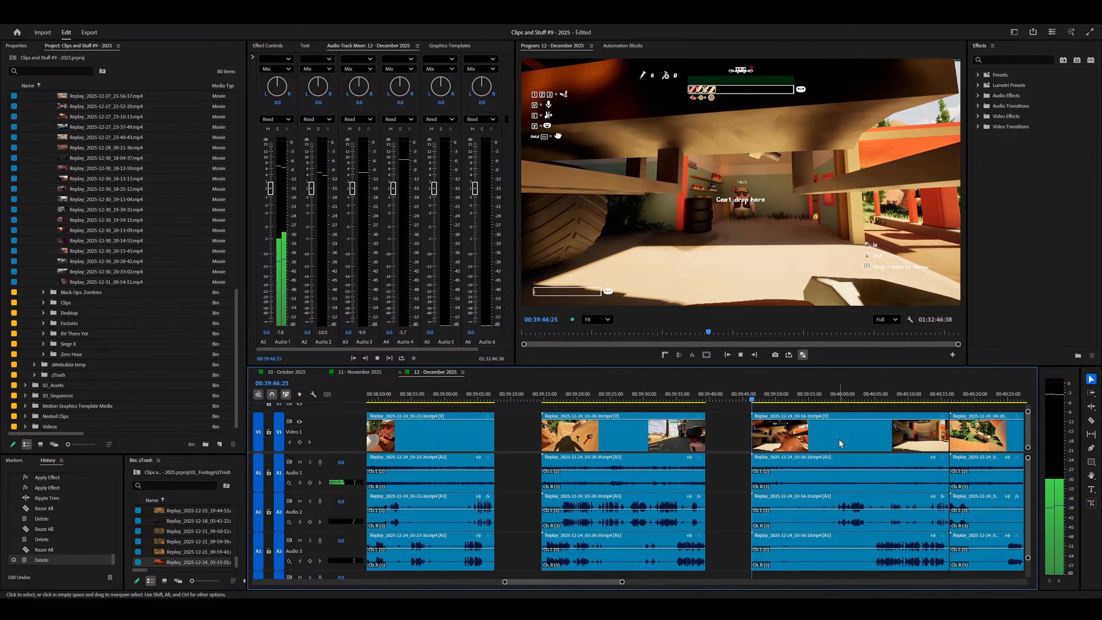
Step: Select the clip starting at about 00:39:46 and play it to about 00:39:54 to find a cut point
click(839, 440)
scroll(838, 440, down, 3)
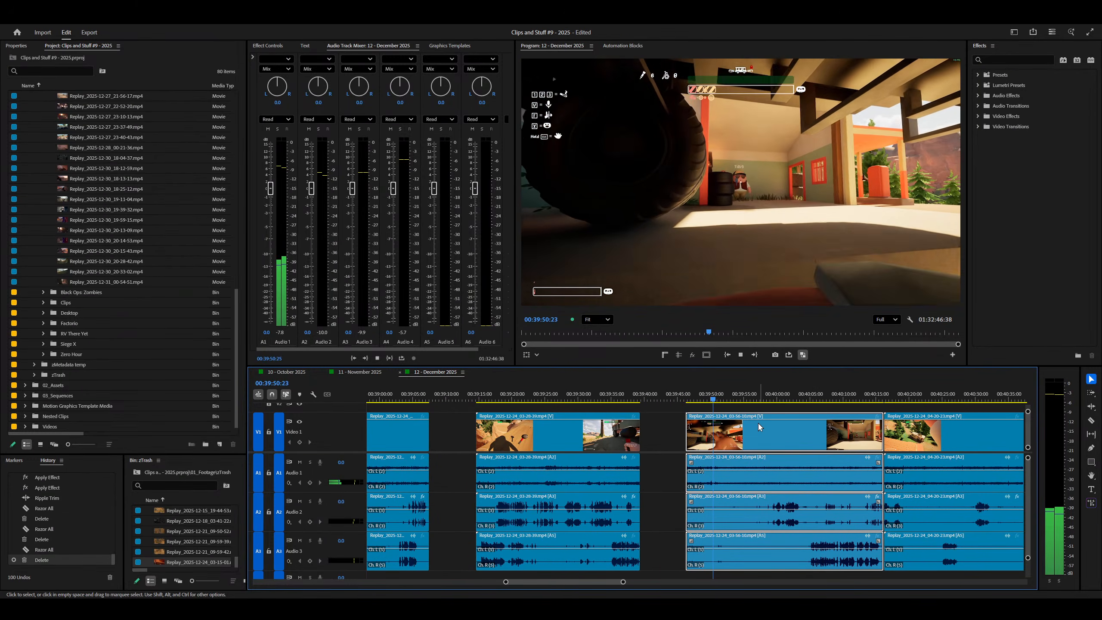
scroll(746, 423, up, 3)
scroll(747, 423, up, 3)
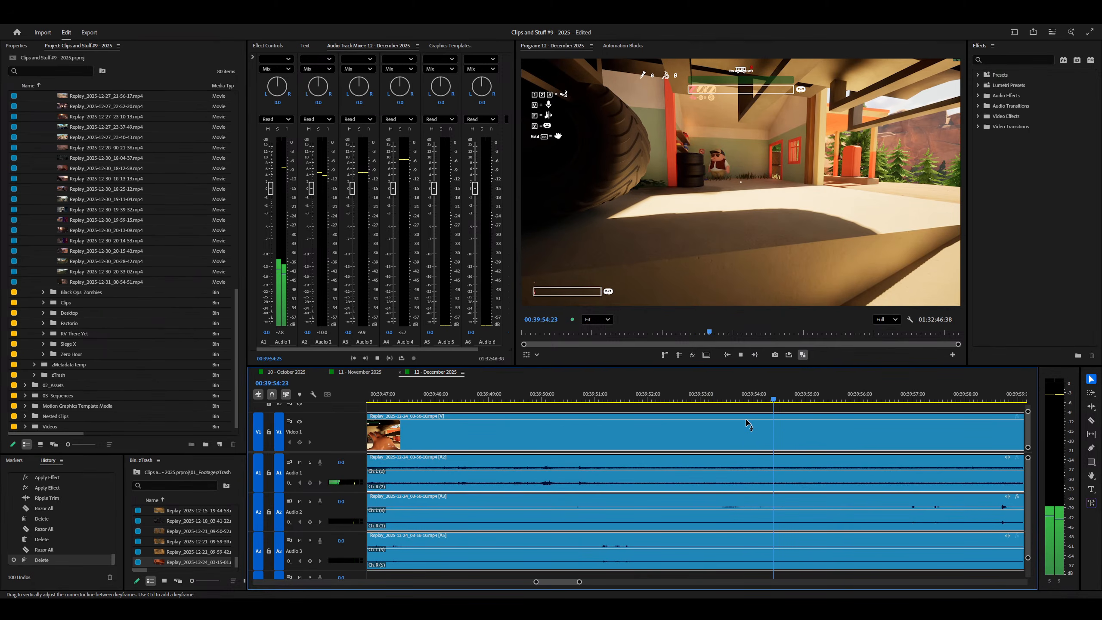
Step: Try splitting the clip on all tracks at about 00:39:55, play on past the cut, and undo the split
key(ctrl+shift+k)
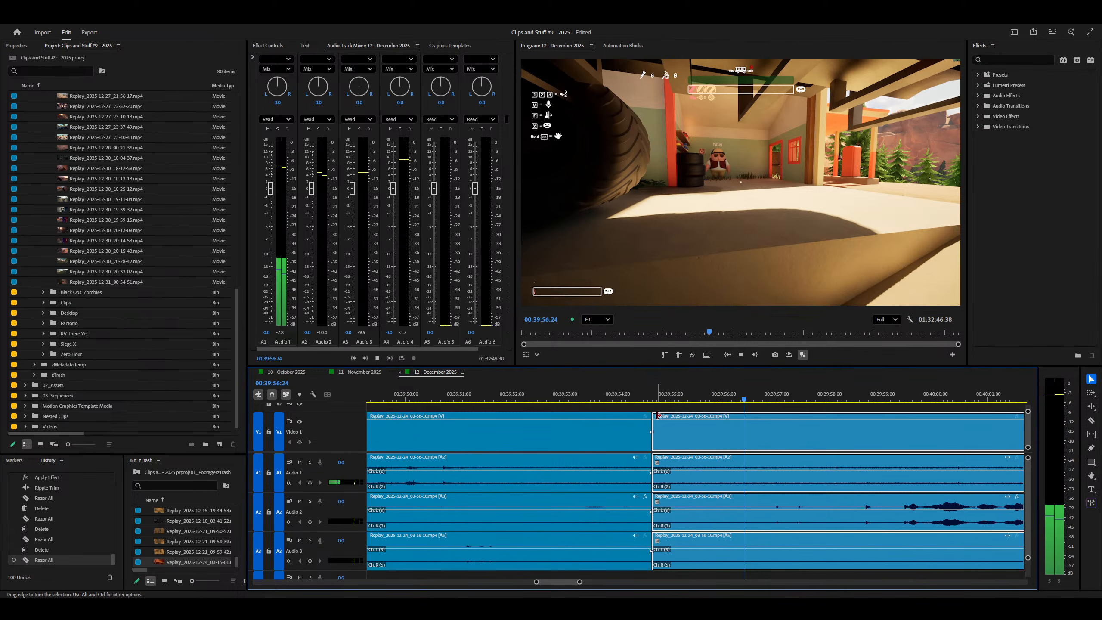
scroll(658, 415, down, 2)
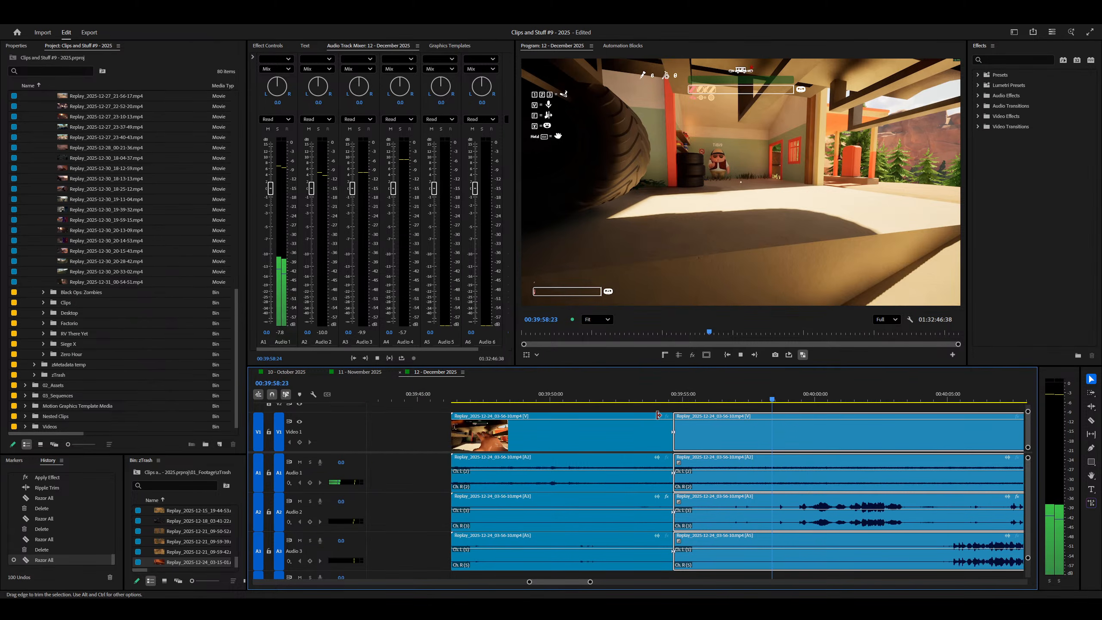
key(=)
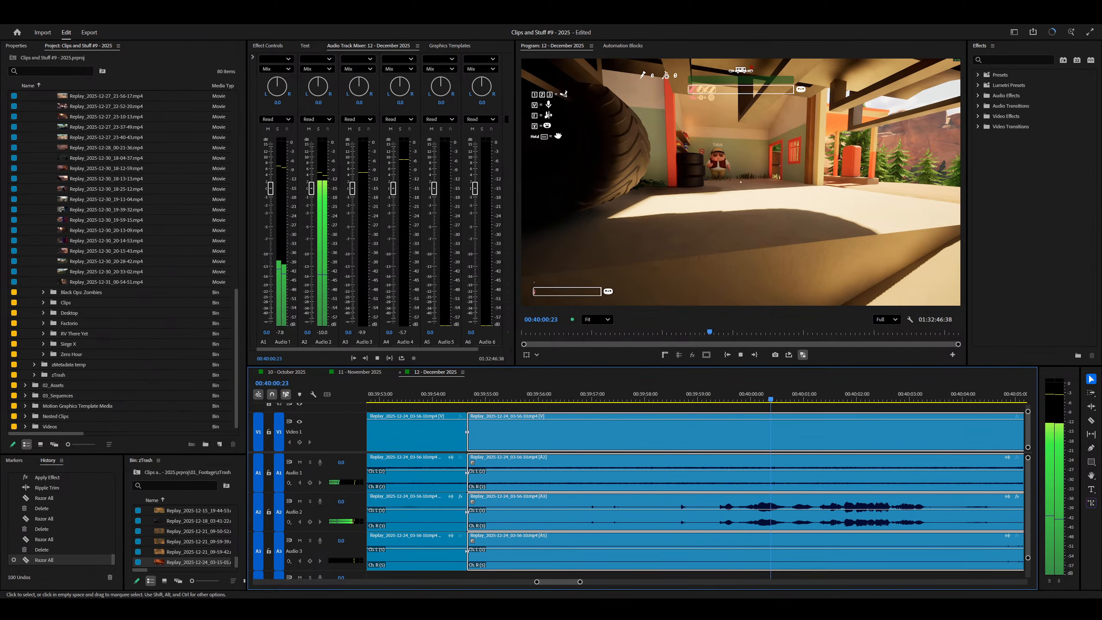
key(-)
key(=)
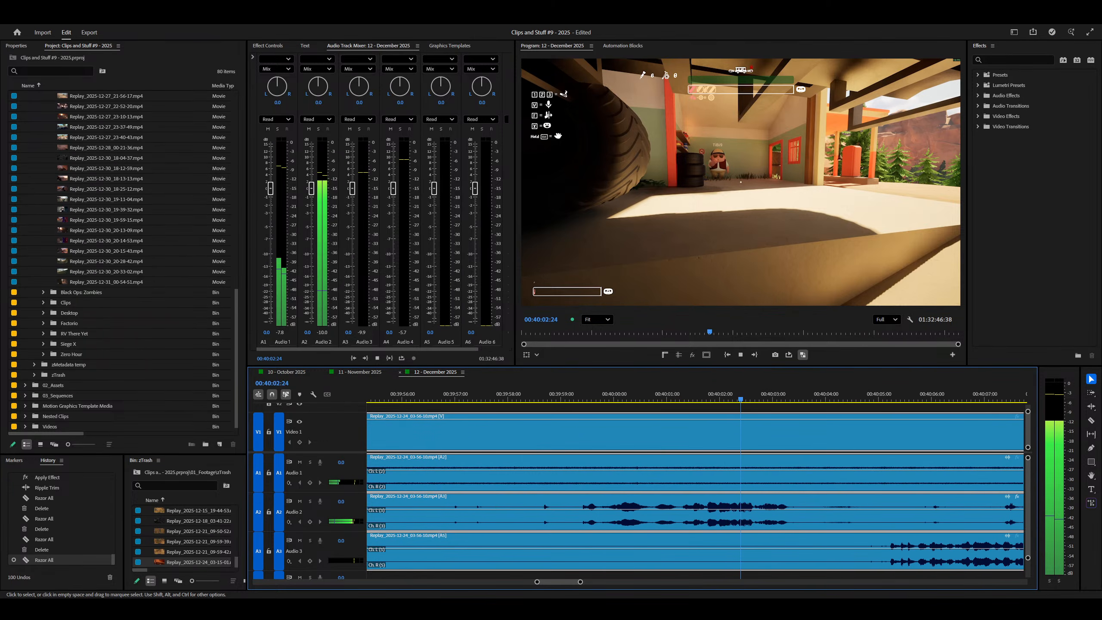
key(minus)
key(ctrl+z)
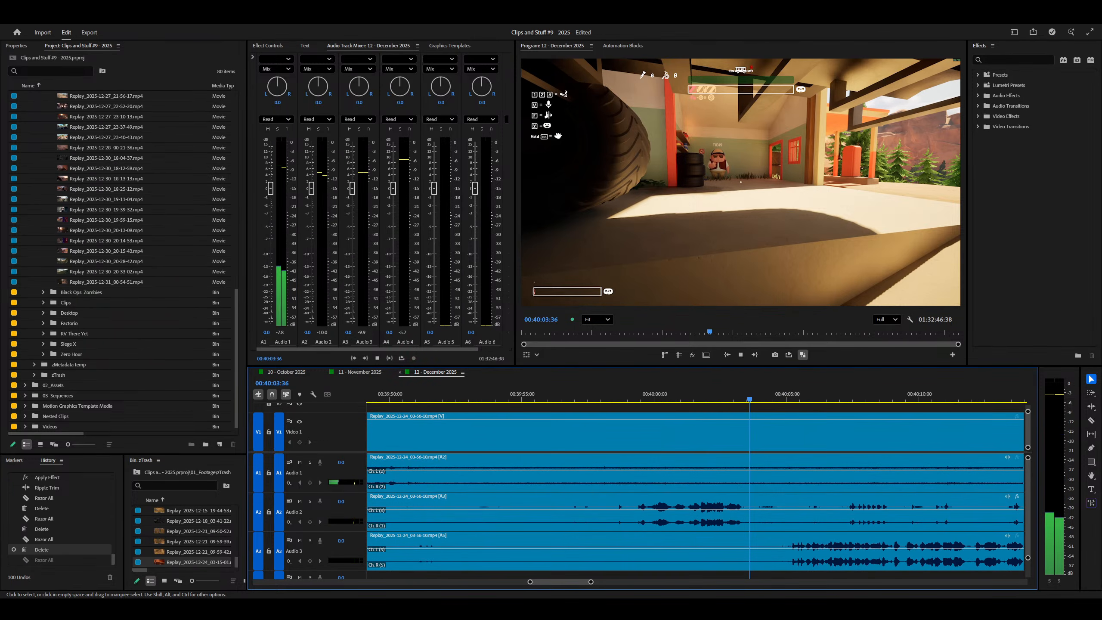
Step: Split the clip on all tracks at about 00:40:04, play through the rest to check it, and delete the remainder
key(ctrl+k)
key(equal)
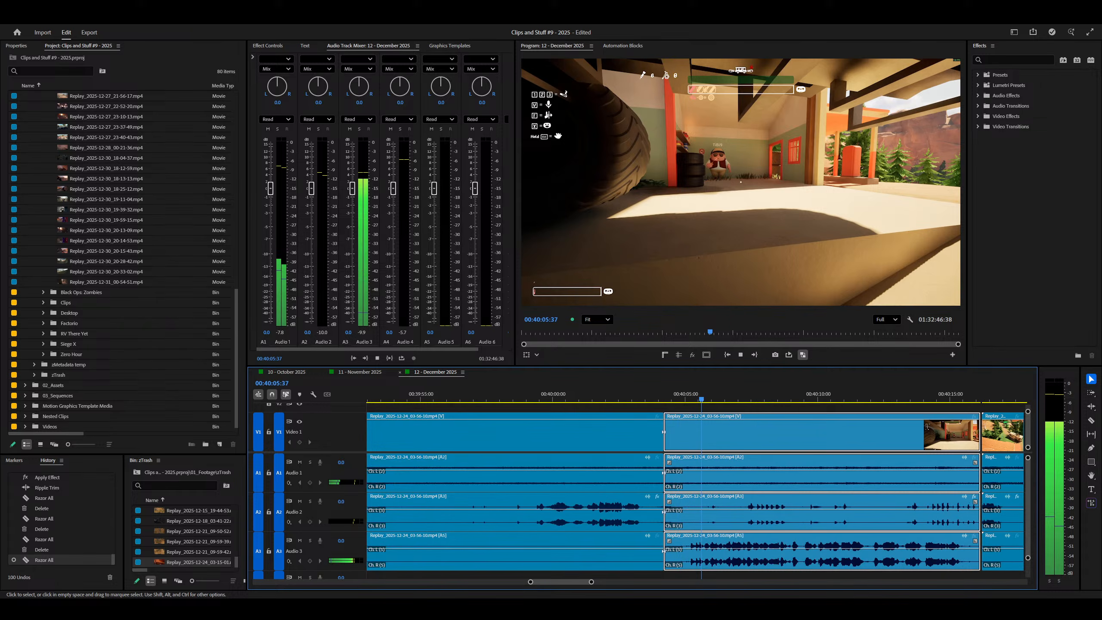
key(minus)
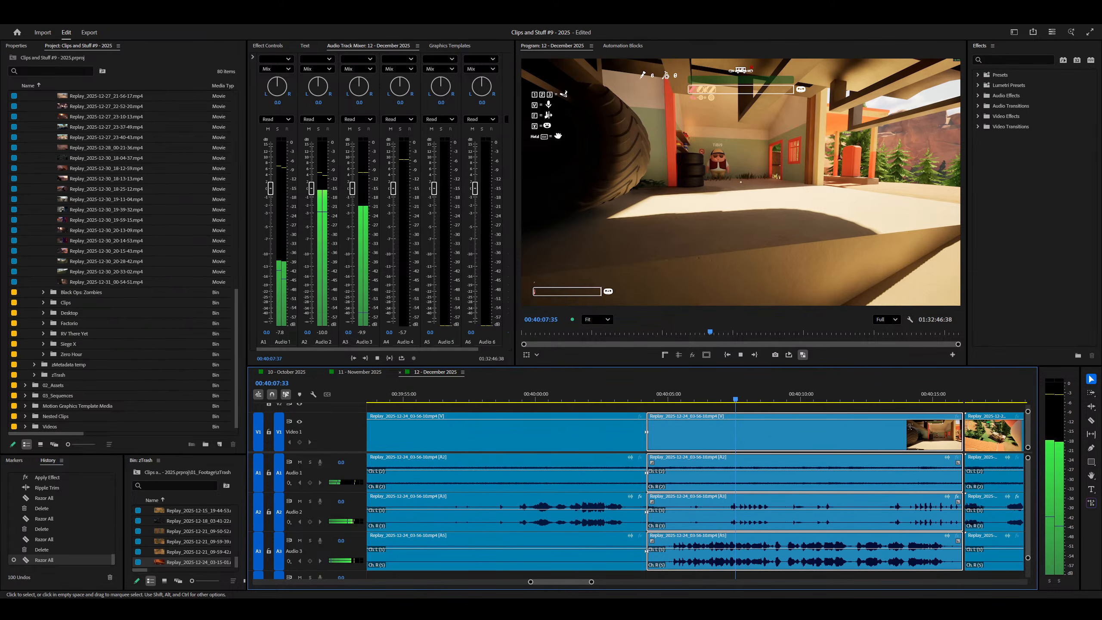
key(equal)
key(minus)
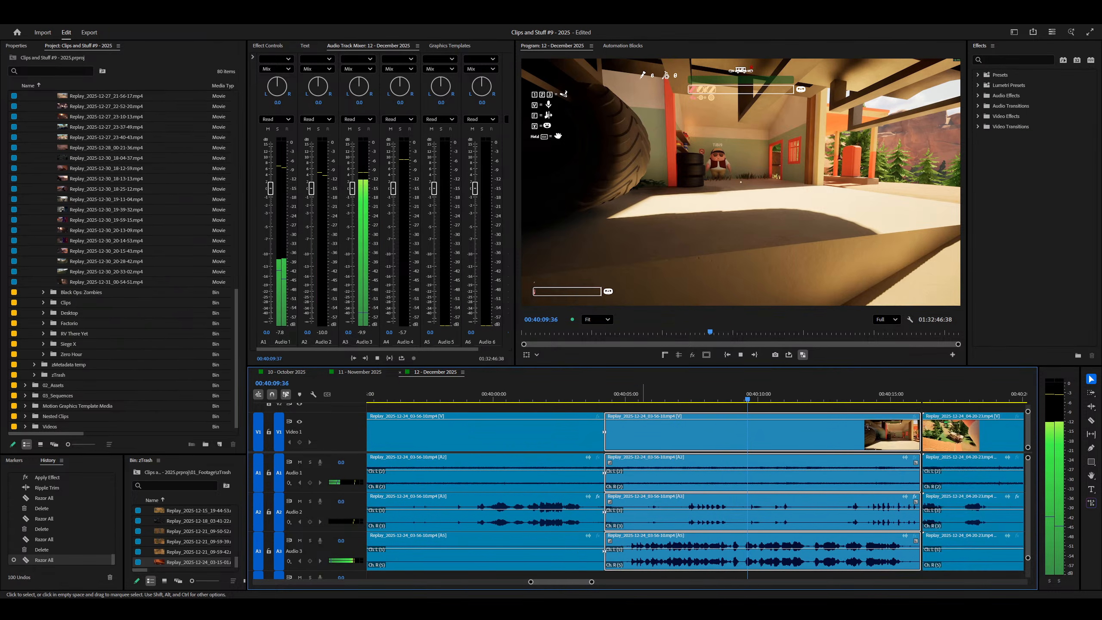
key(minus)
key(equal)
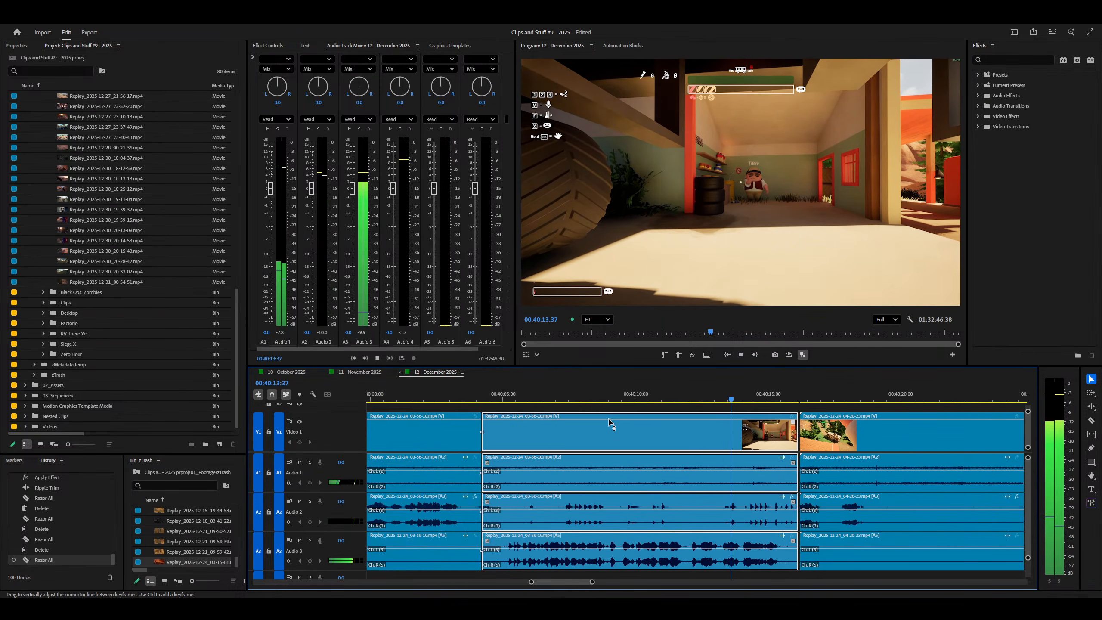
key(minus)
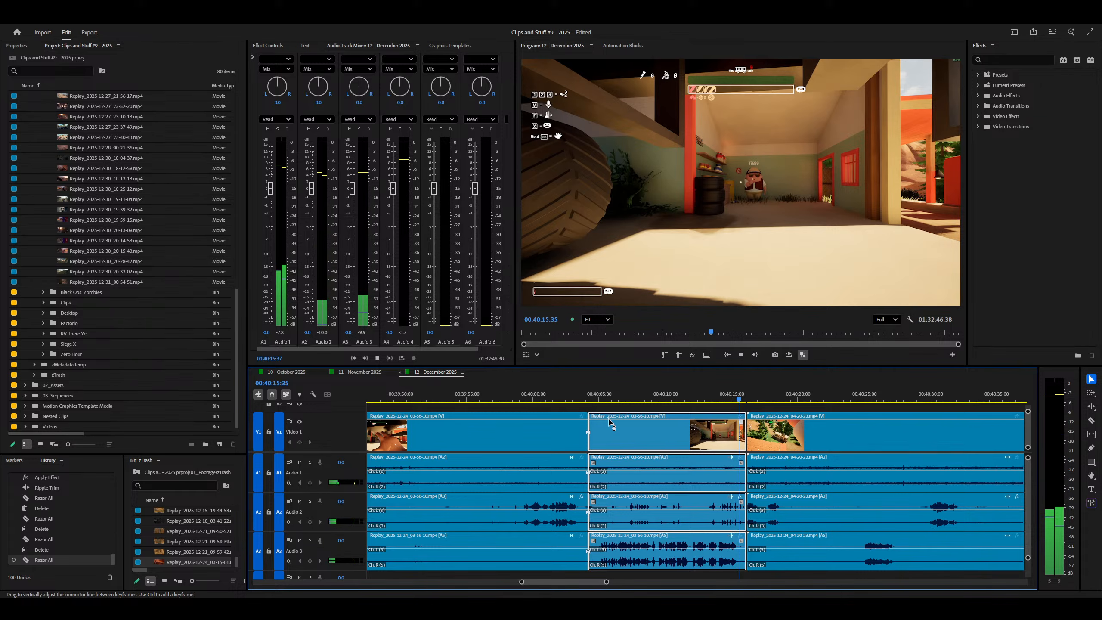
key(Delete)
key(minus)
Step: Select the next clip, Replay_2025-12-24_04-20-23.mp4, ripple-trim its start to 00:40:16:28, and resume playback
key(d)
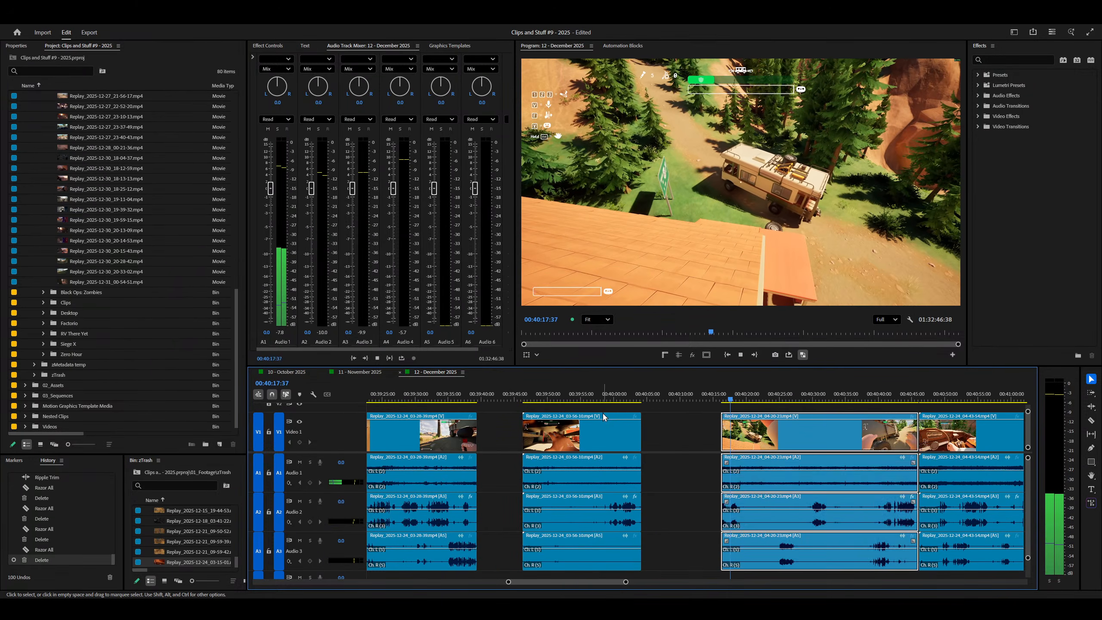
key(equal)
key(equal)
key(space)
drag(677, 479, 651, 480)
key(equal)
key(equal)
key(equal)
key(space)
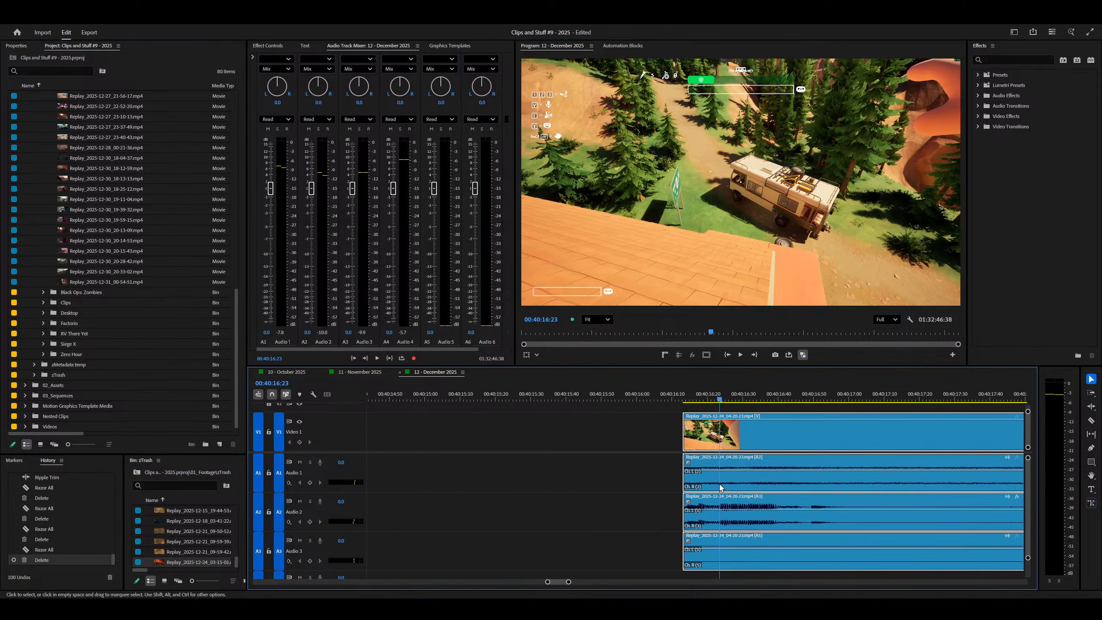
drag(720, 487, 737, 487)
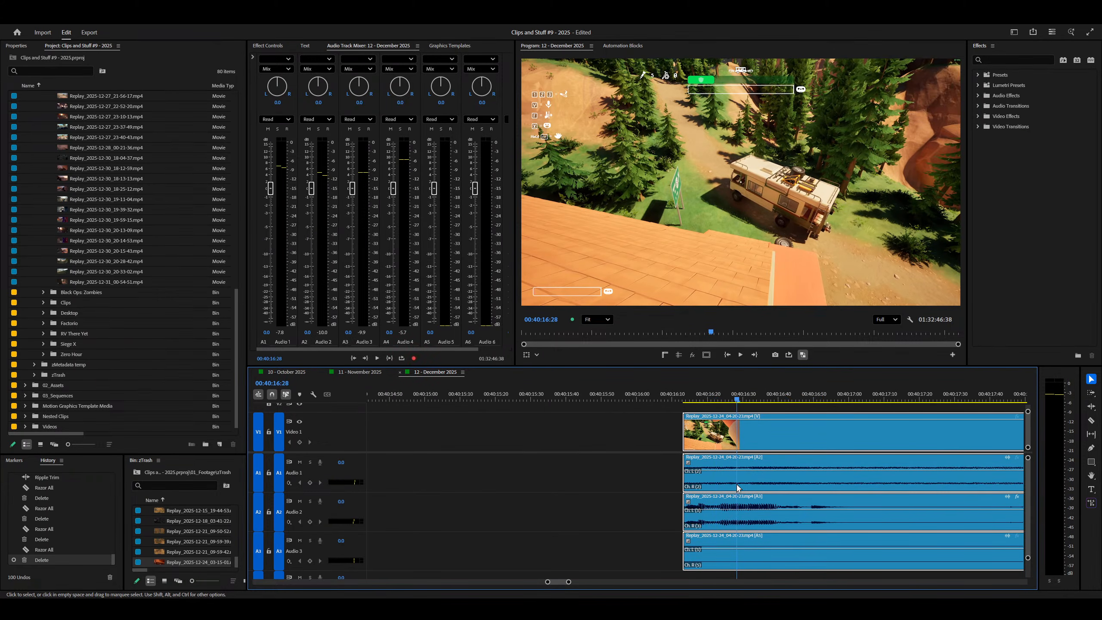
key(q)
key(space)
key(minus)
key(minus)
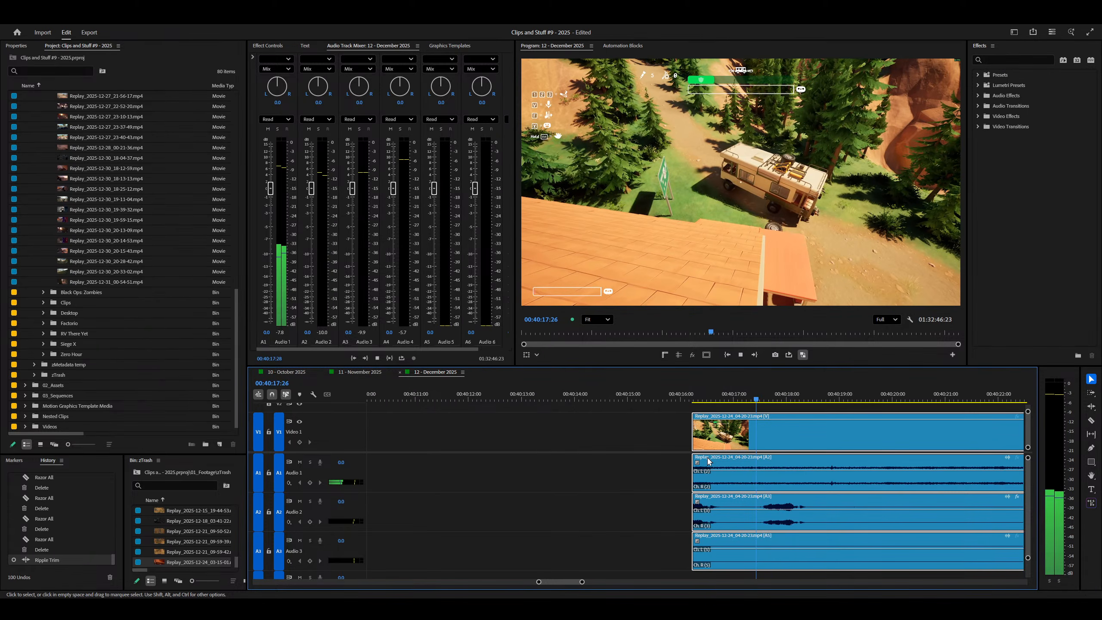
Step: Ripple-trim nearly another second off the clip's start, up to just before the first speech, and resume playback
key(q)
key(space)
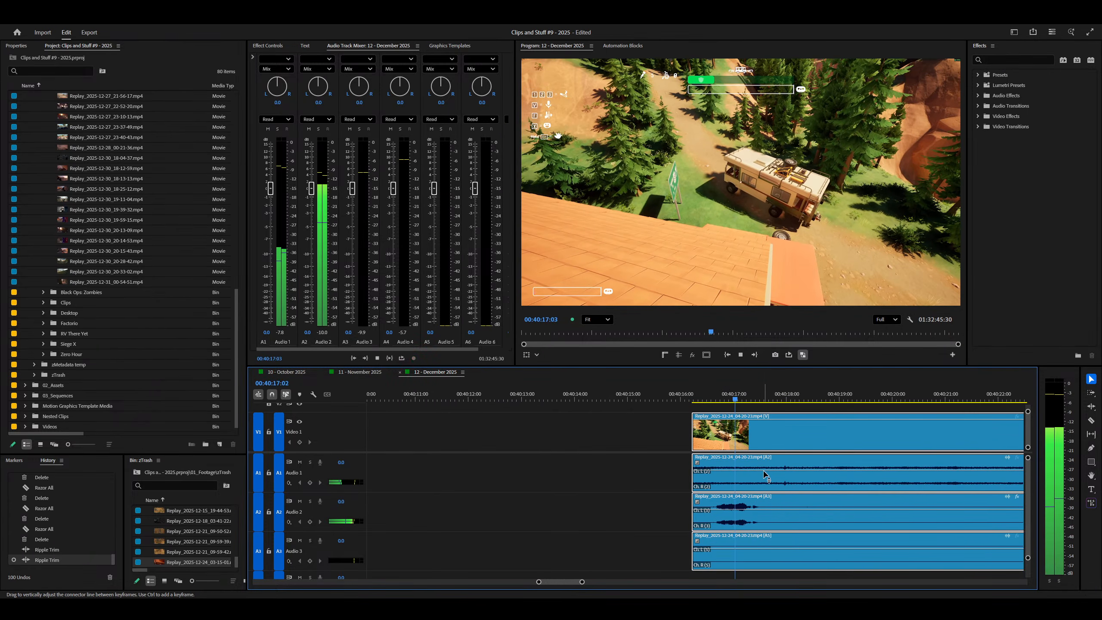
key(minus)
key(minus)
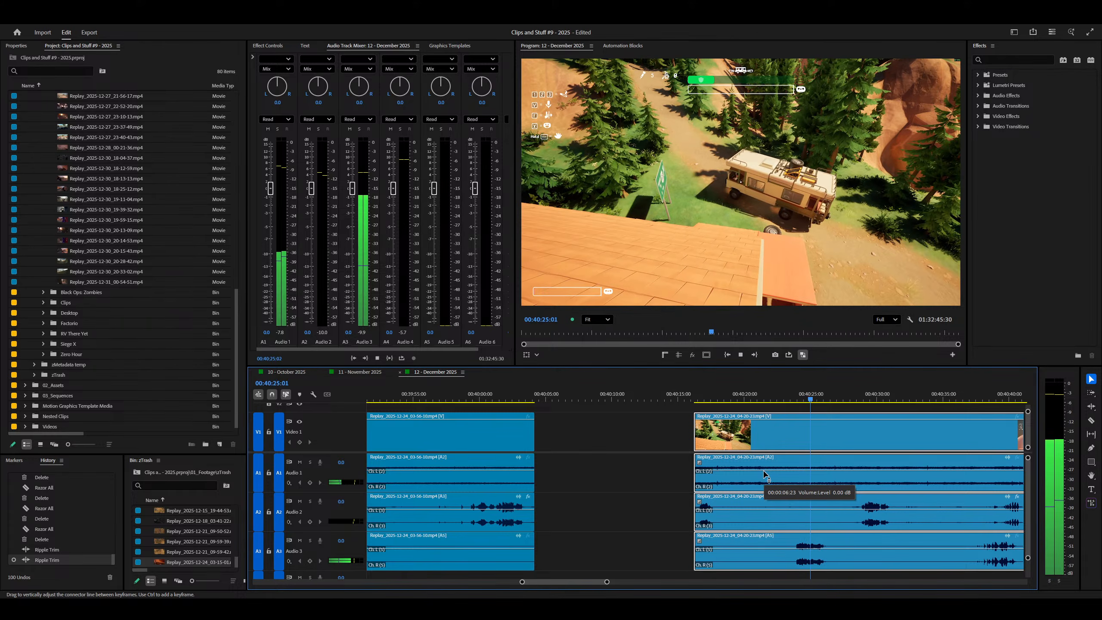
Step: Review the trimmed clip, split it on all tracks at about 00:40:41, and delete its tail
scroll(766, 475, down, 5)
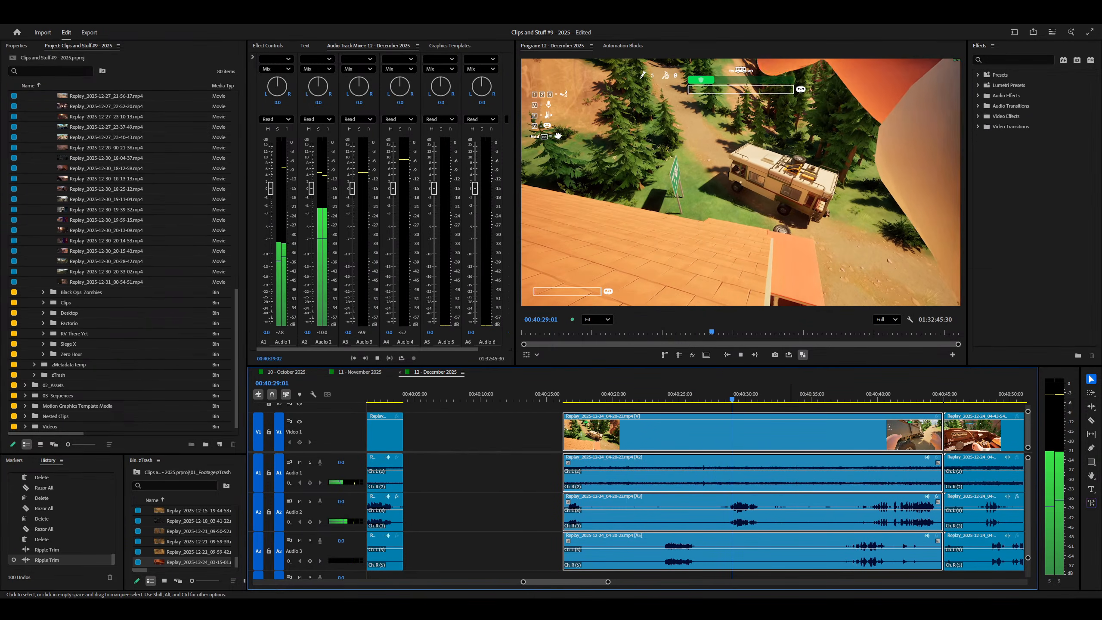
scroll(694, 490, down, 1)
scroll(694, 490, down, 1)
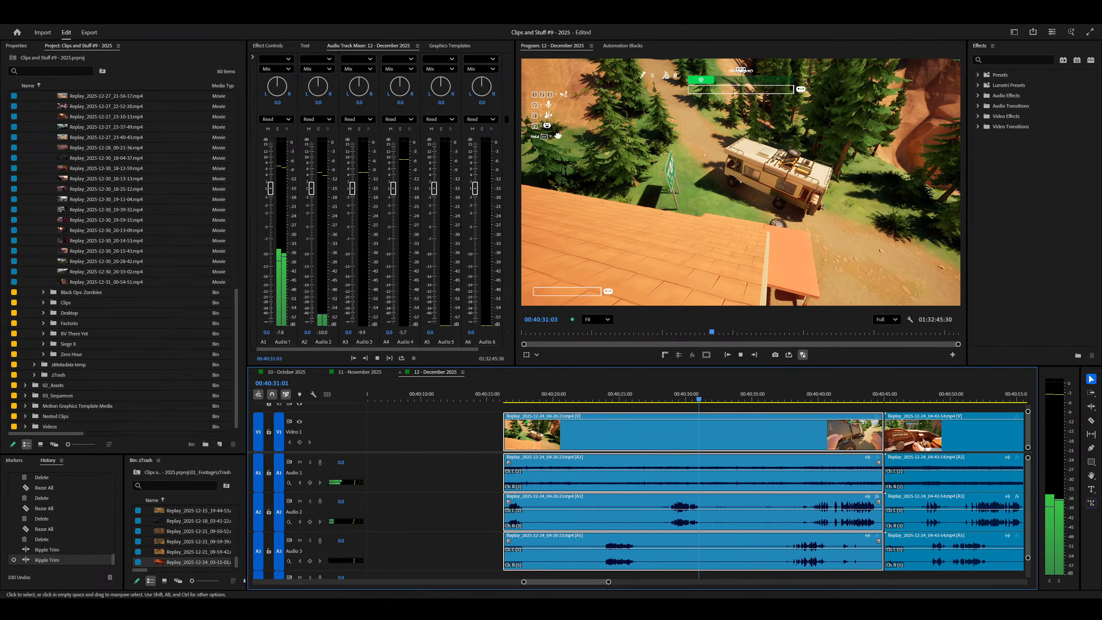
key(minus)
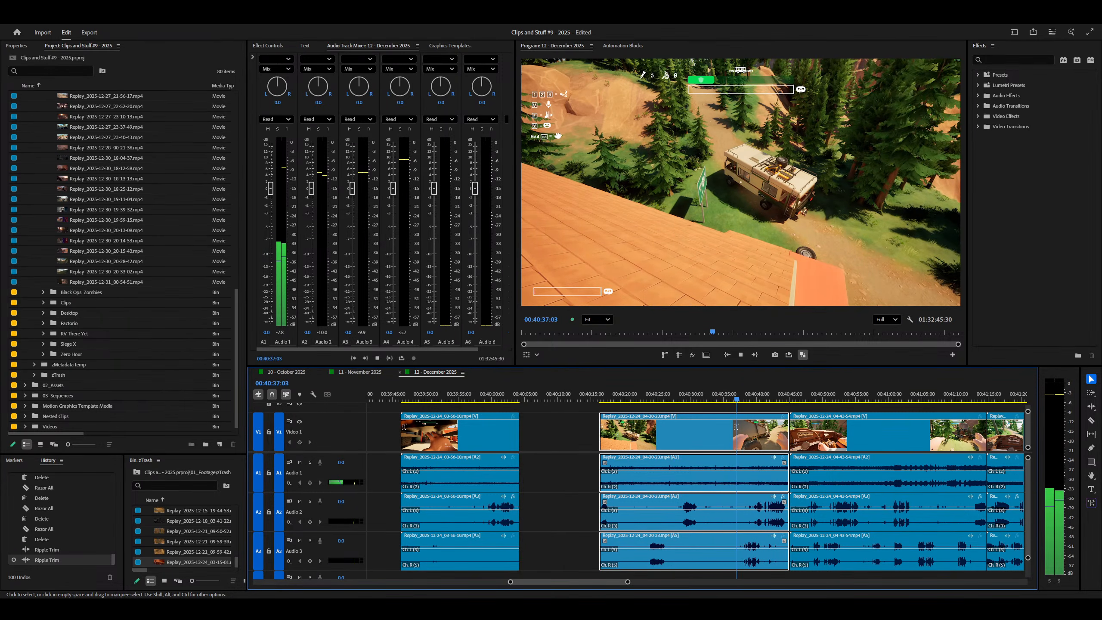
key(equal)
key(equal)
key(equal)
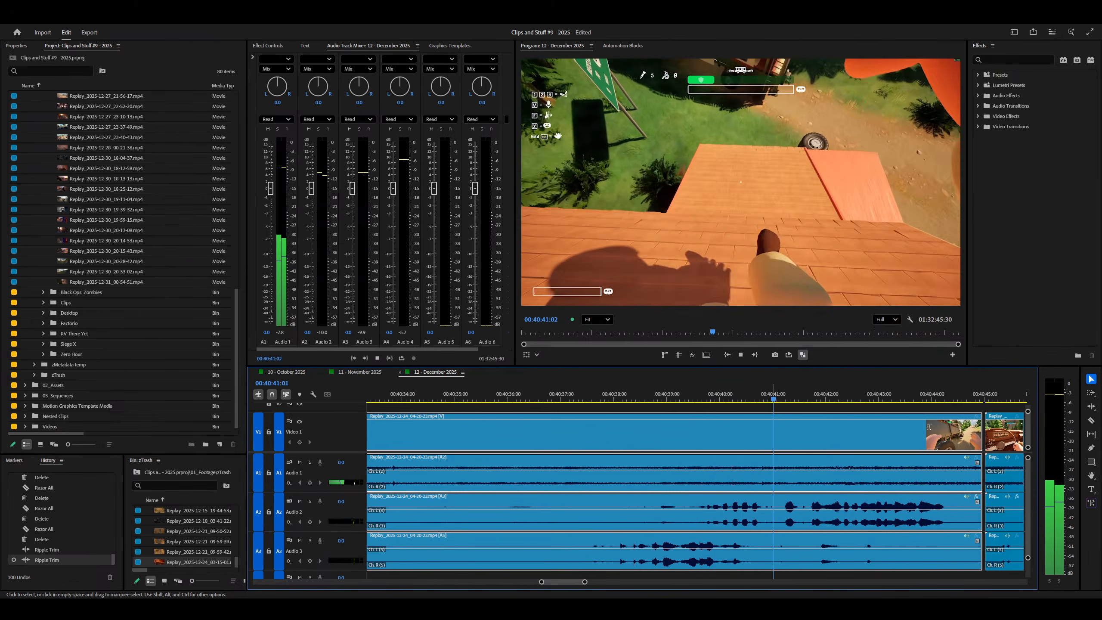
key(ctrl+shift+k)
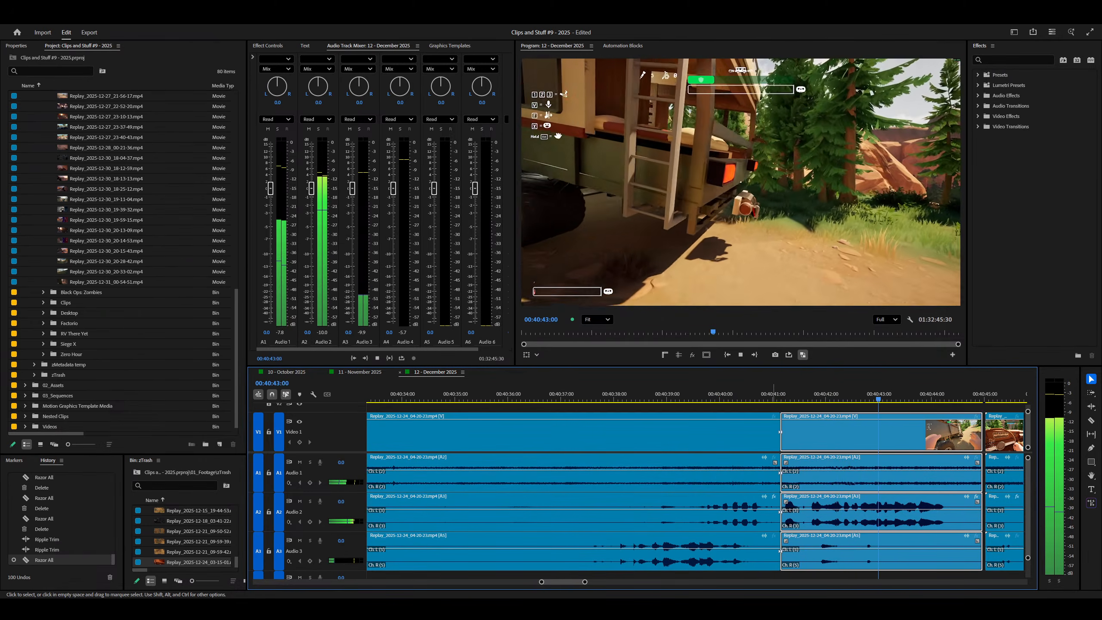
key(minus)
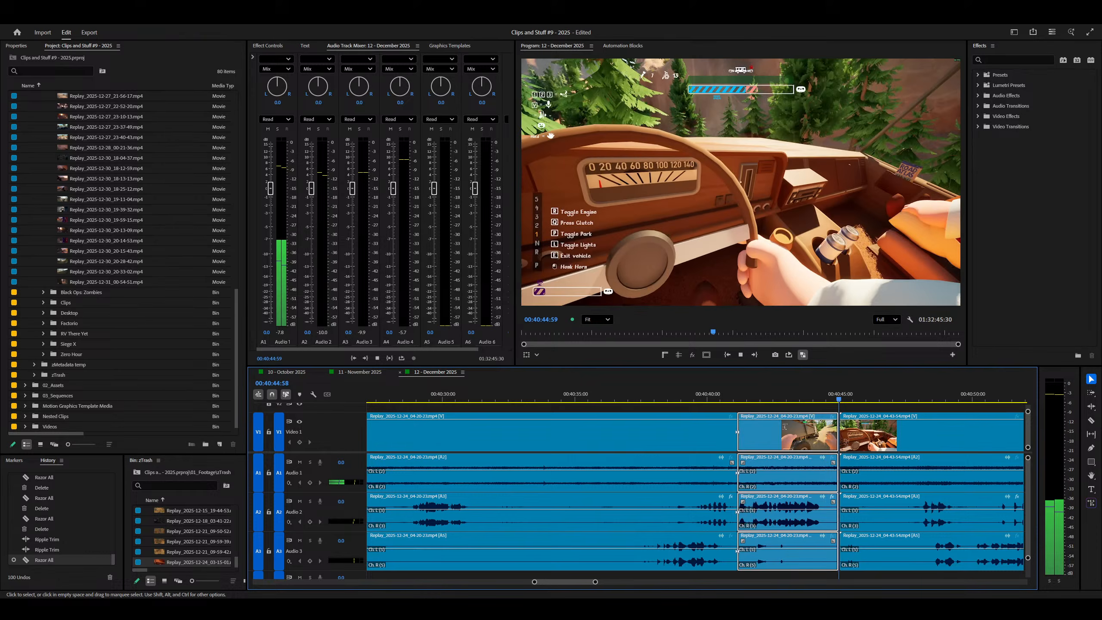
key(Delete)
key(minus)
Step: Play Replay_2025-12-24_04-43-54.mp4 from about 00:40:45 to 00:41:03, checking its voice waveforms for a cut point
key(equal)
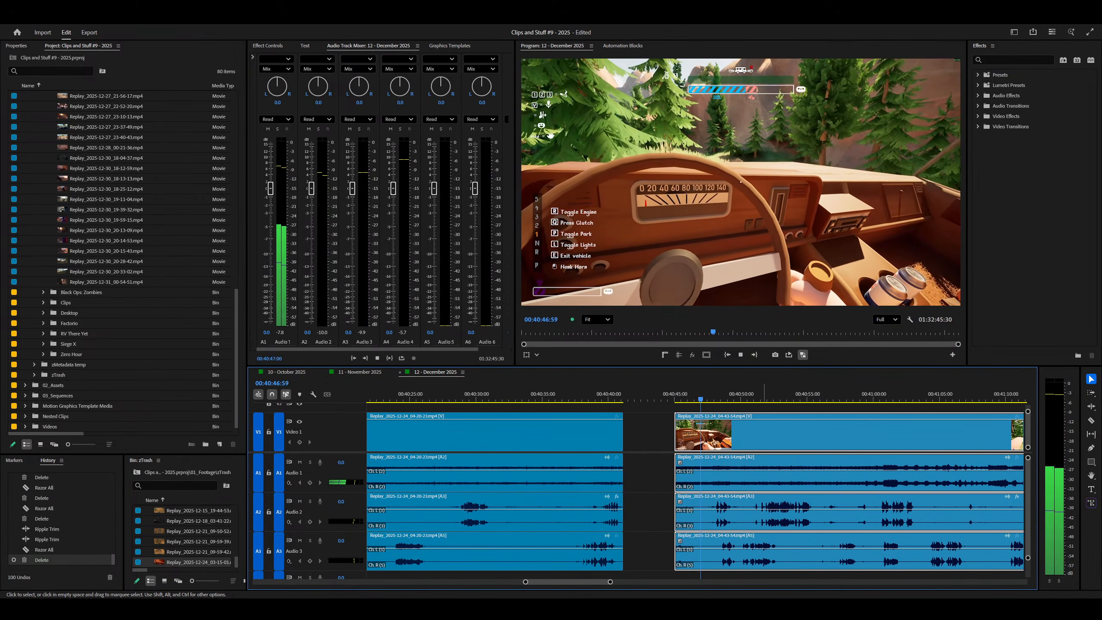
key(equal)
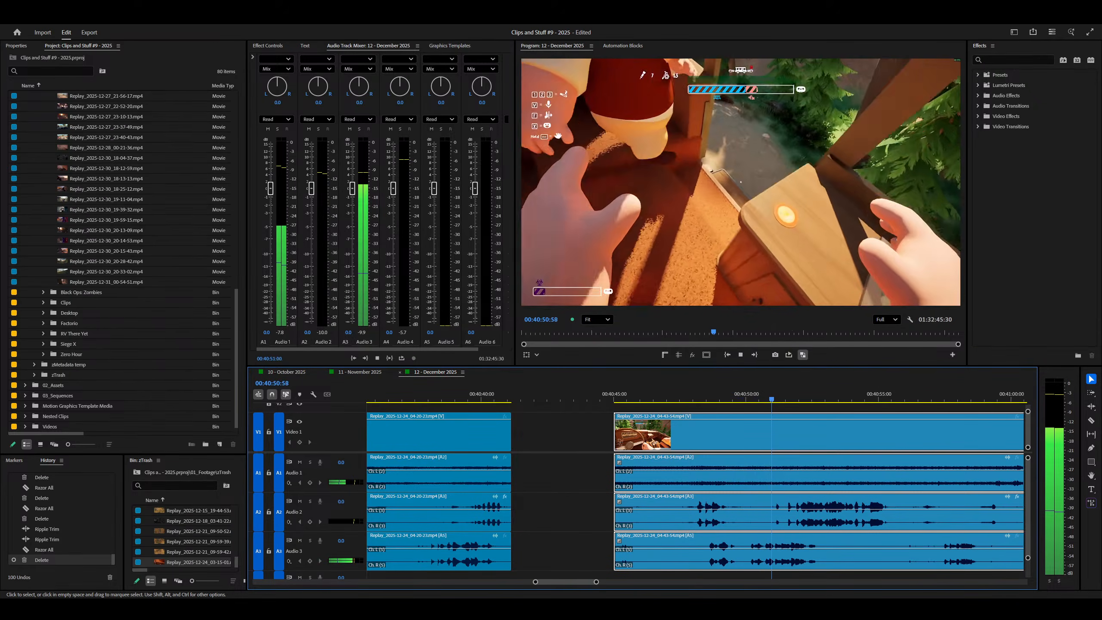
key(equal)
key(equal)
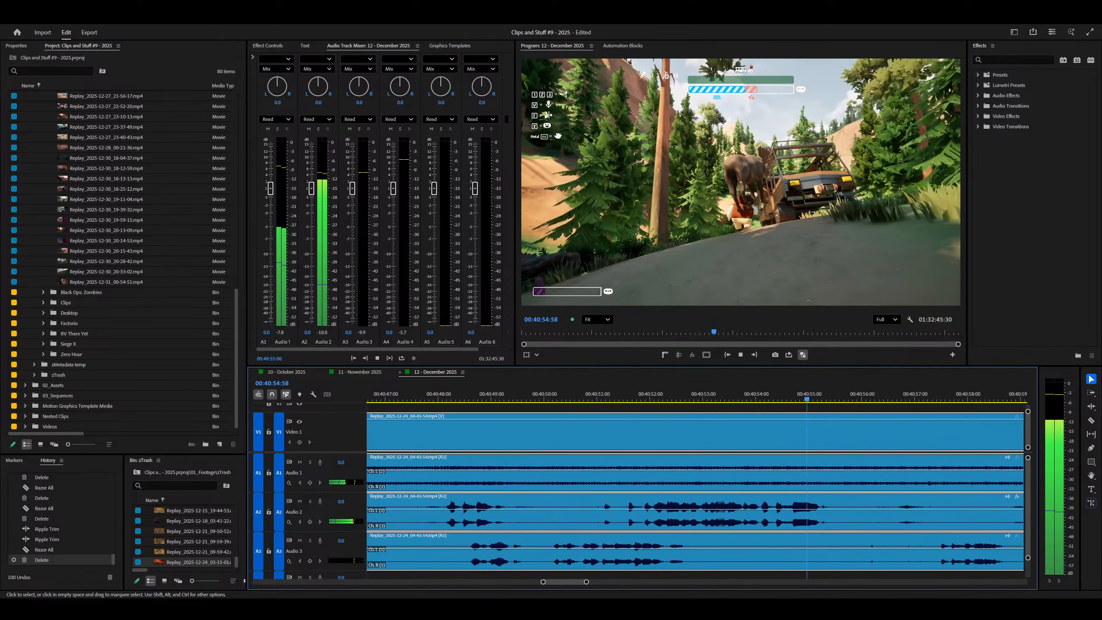
key(minus)
key(minus)
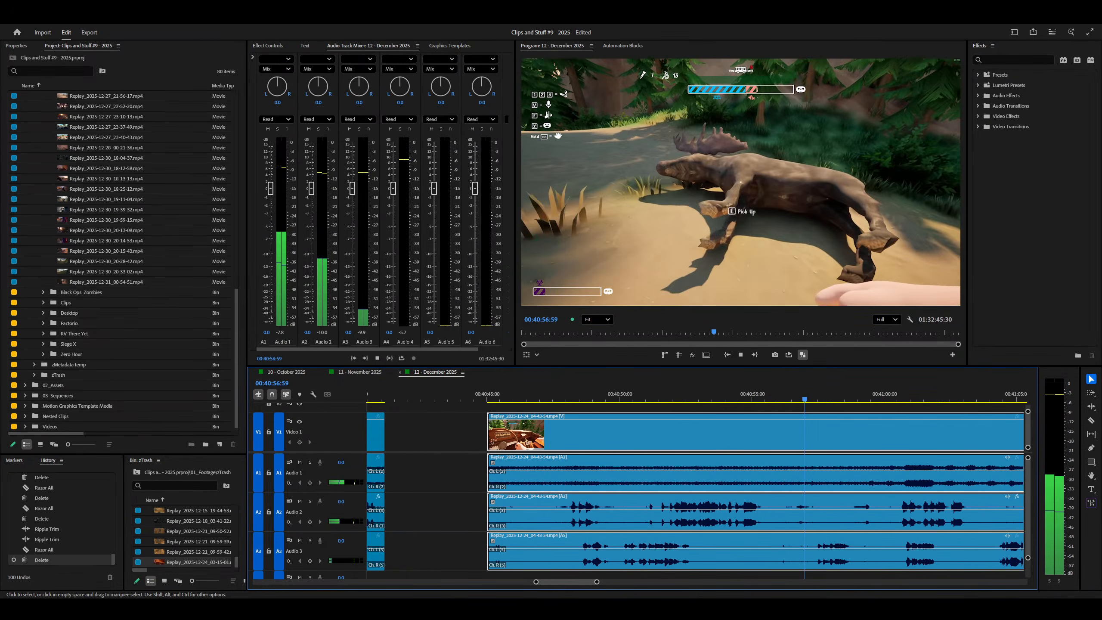
key(minus)
key(equal)
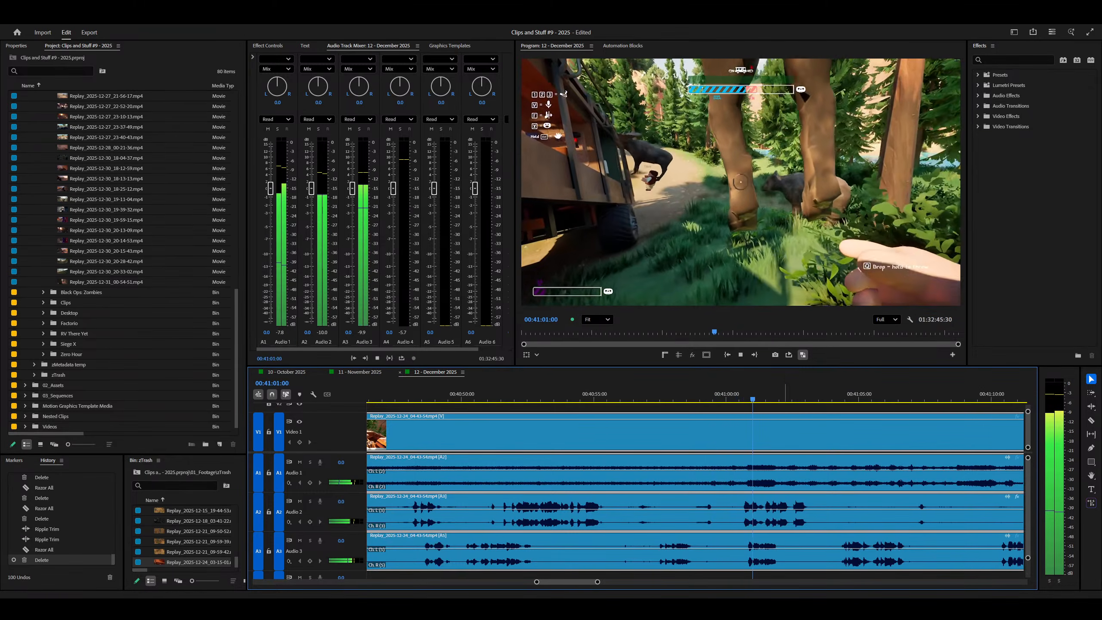
key(minus)
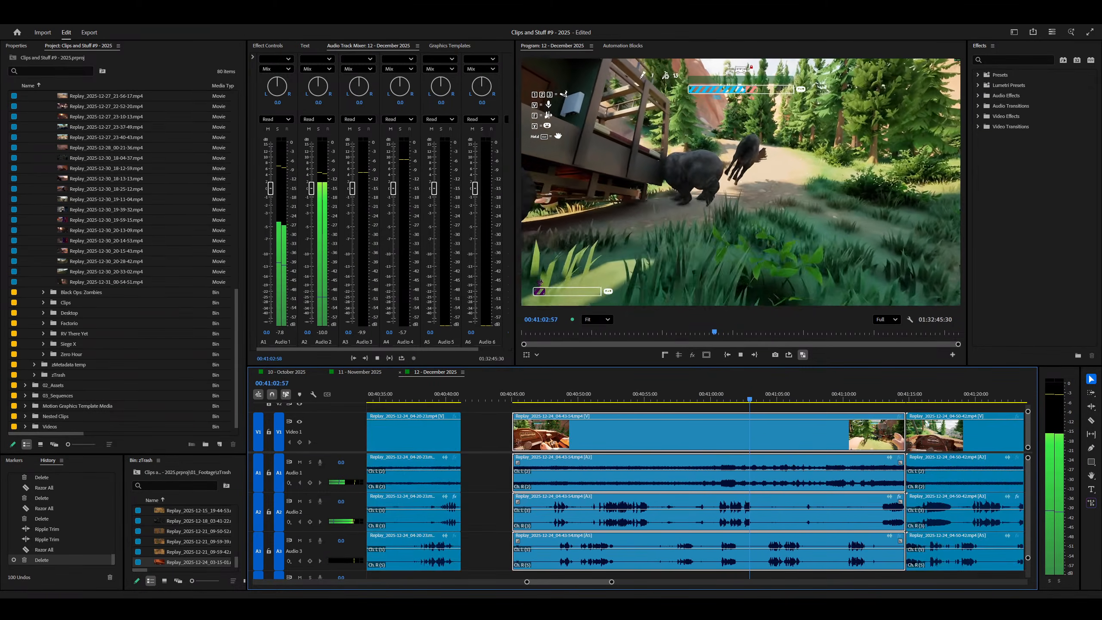
Step: Split the clip on all tracks at about 00:41:03, keep playing to check the rest, and delete the remainder
key(ctrl+shift+k)
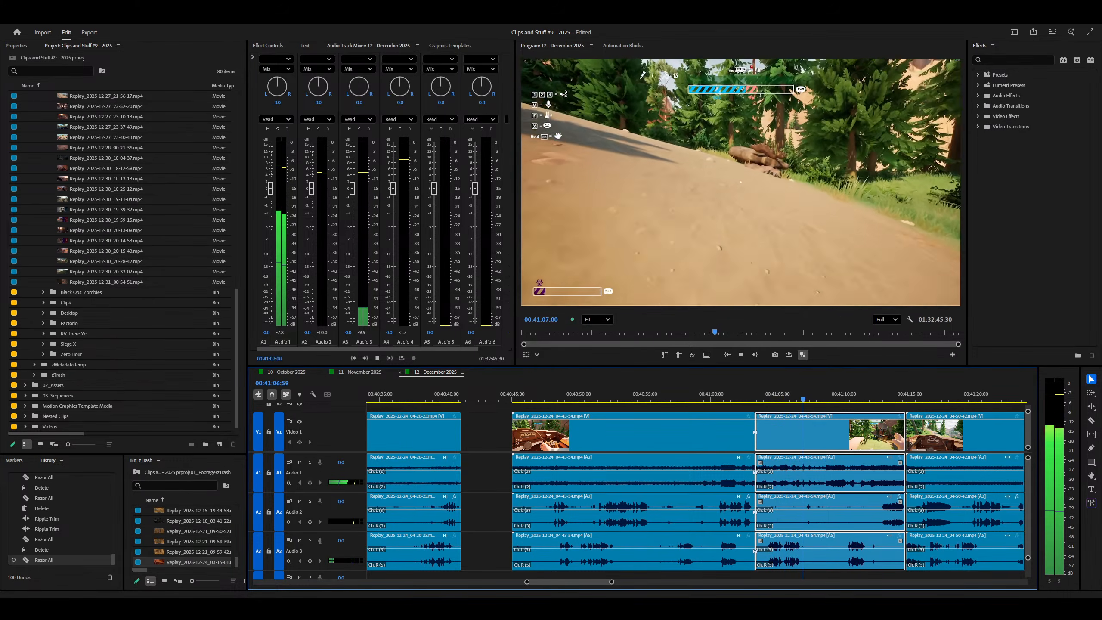
key(minus)
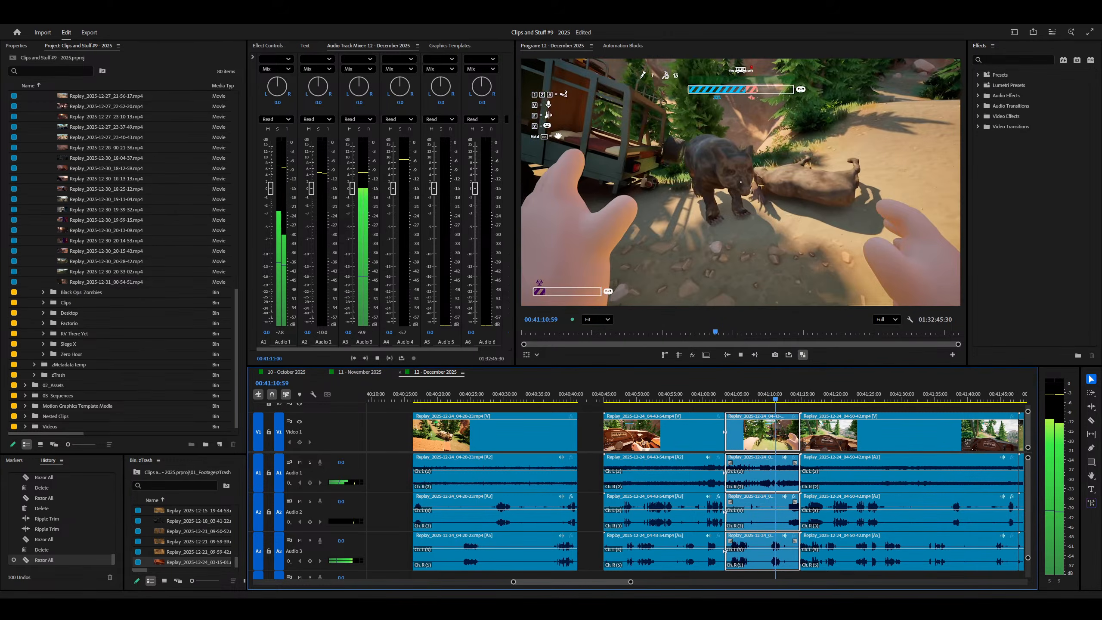
key(minus)
key(equal)
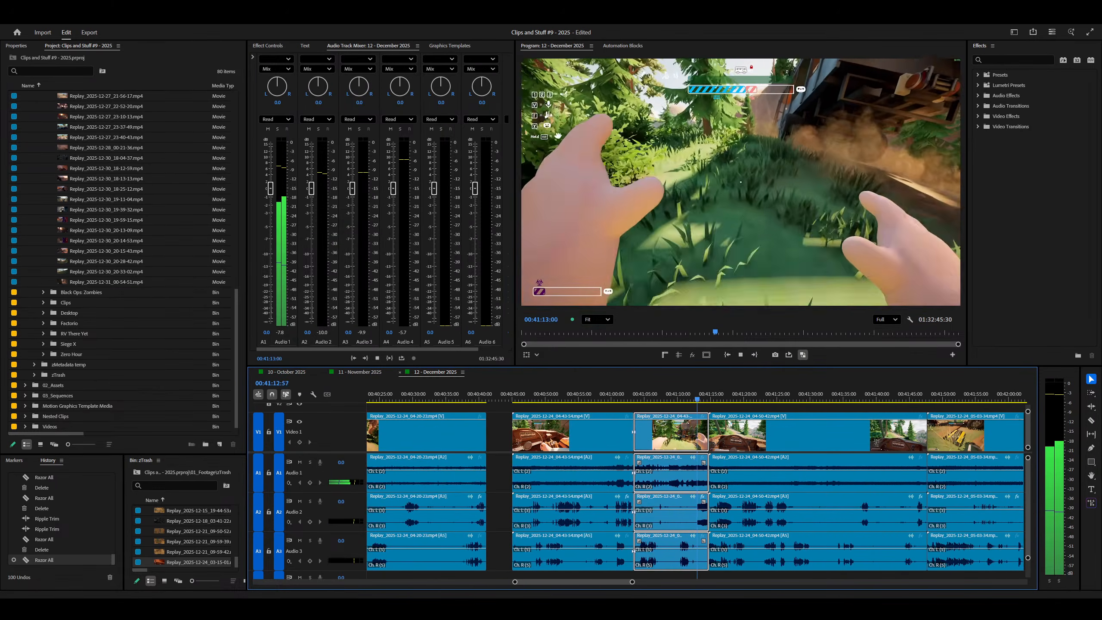
key(minus)
key(Delete)
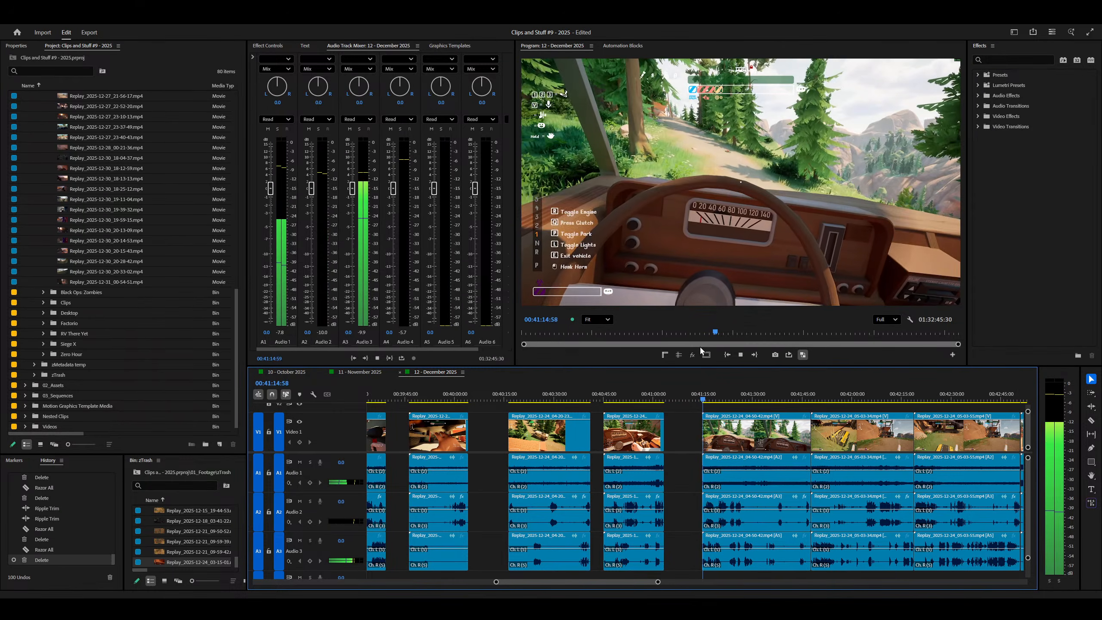
Step: Select and play Replay_2025-12-24_04-50-42.mp4 from its start, and split it on all tracks at about 00:41:22
key(d)
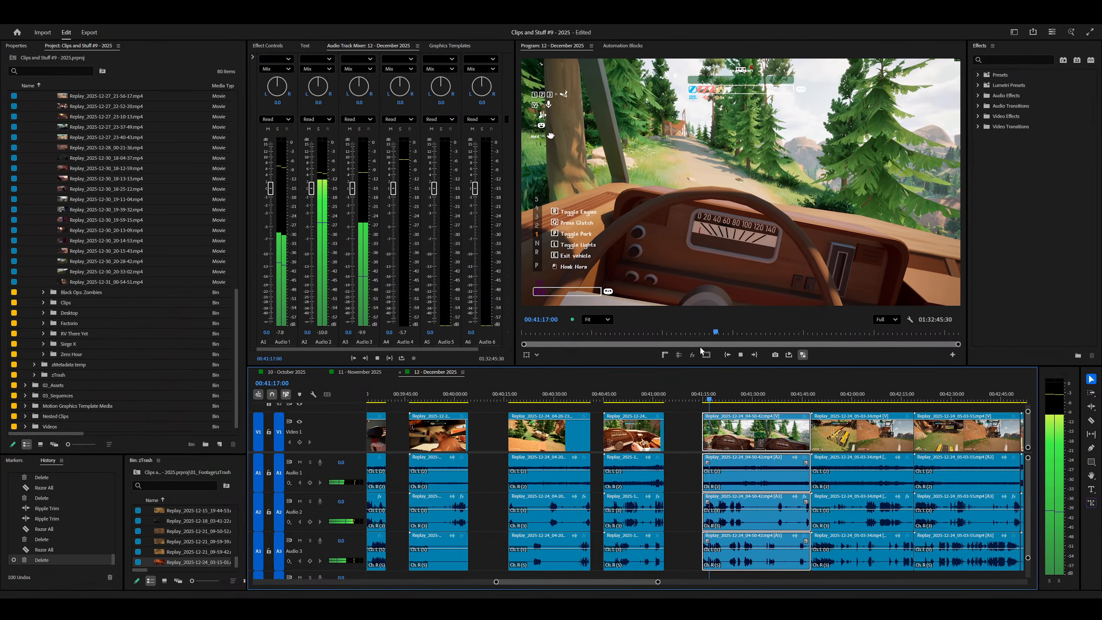
key(equal)
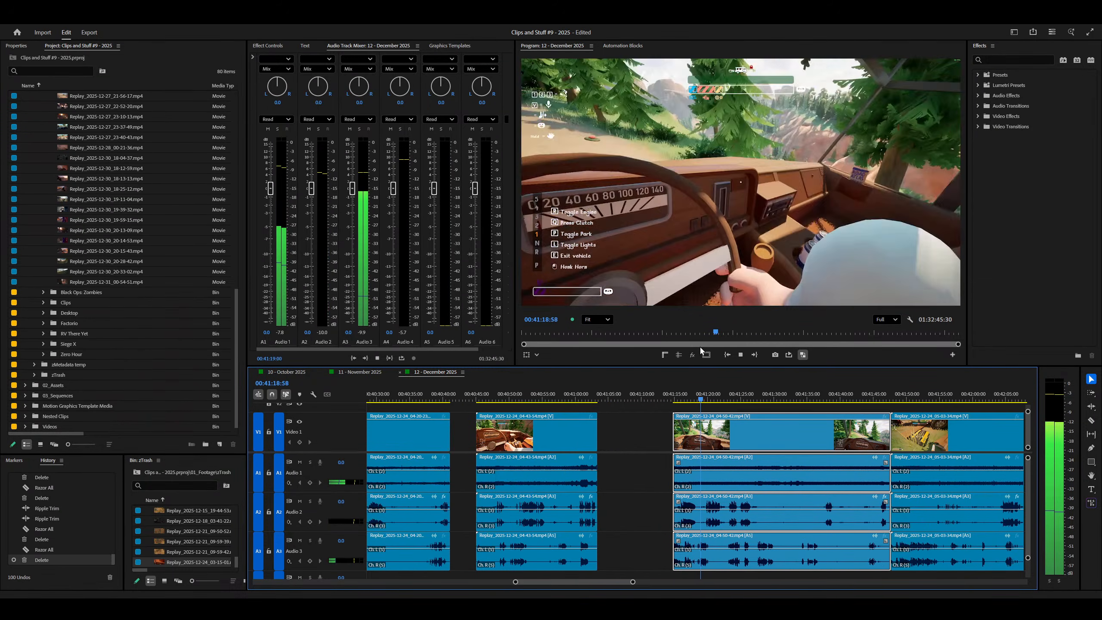
key(minus)
key(equal)
key(equal)
key(equal)
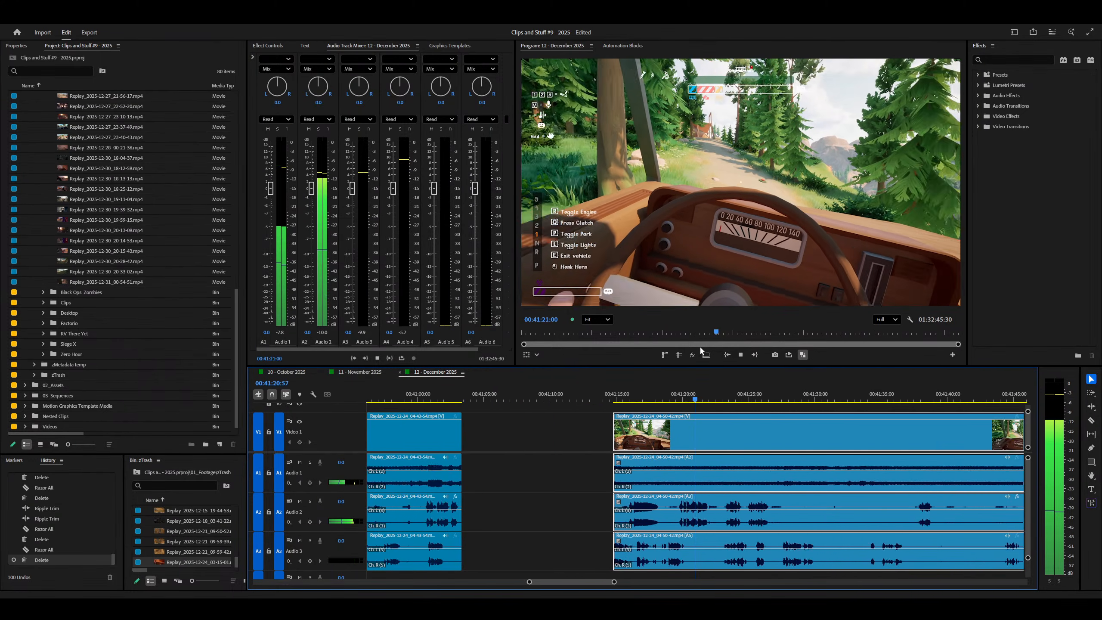
key(ctrl+shift+k)
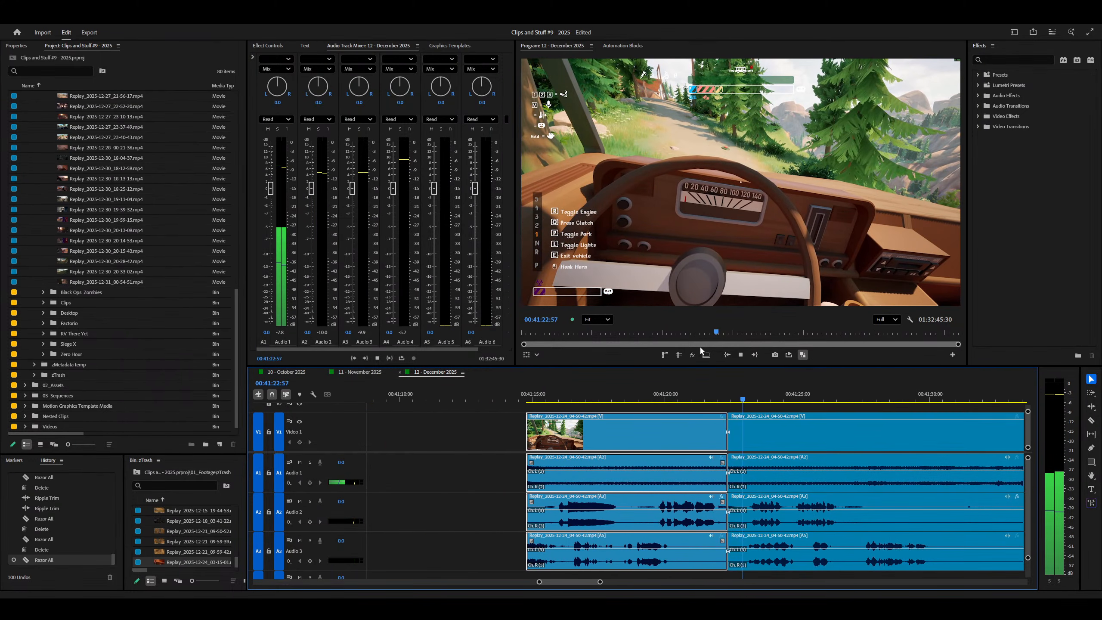
Step: Review the segment after the split to about 00:41:31 and ripple-trim roughly nine and a half seconds off its start
key(minus)
key(minus)
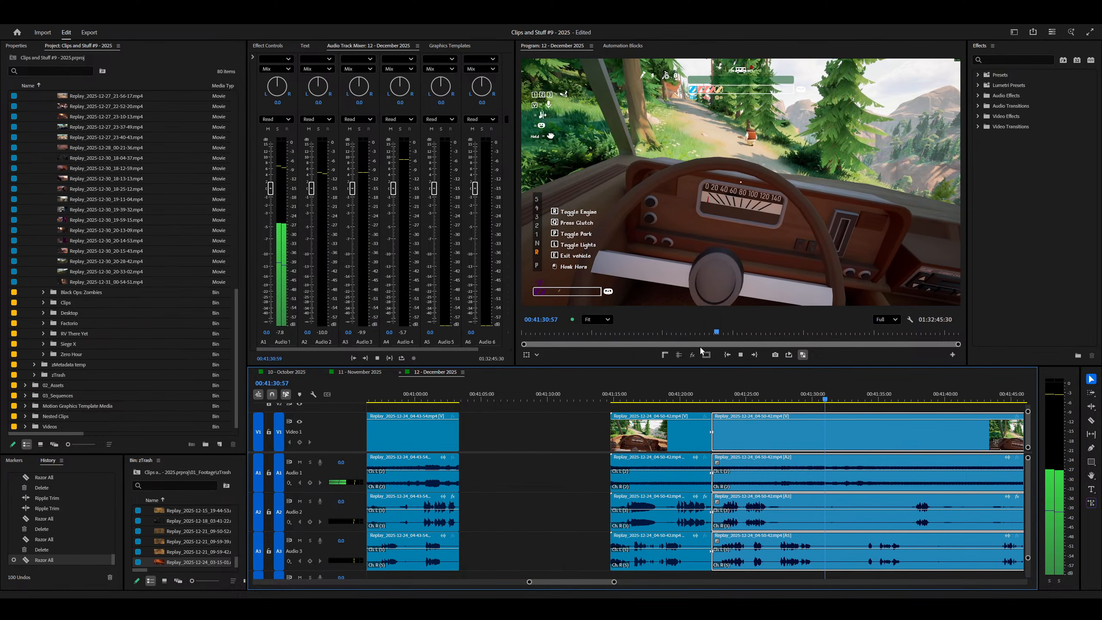
key(q)
key(equal)
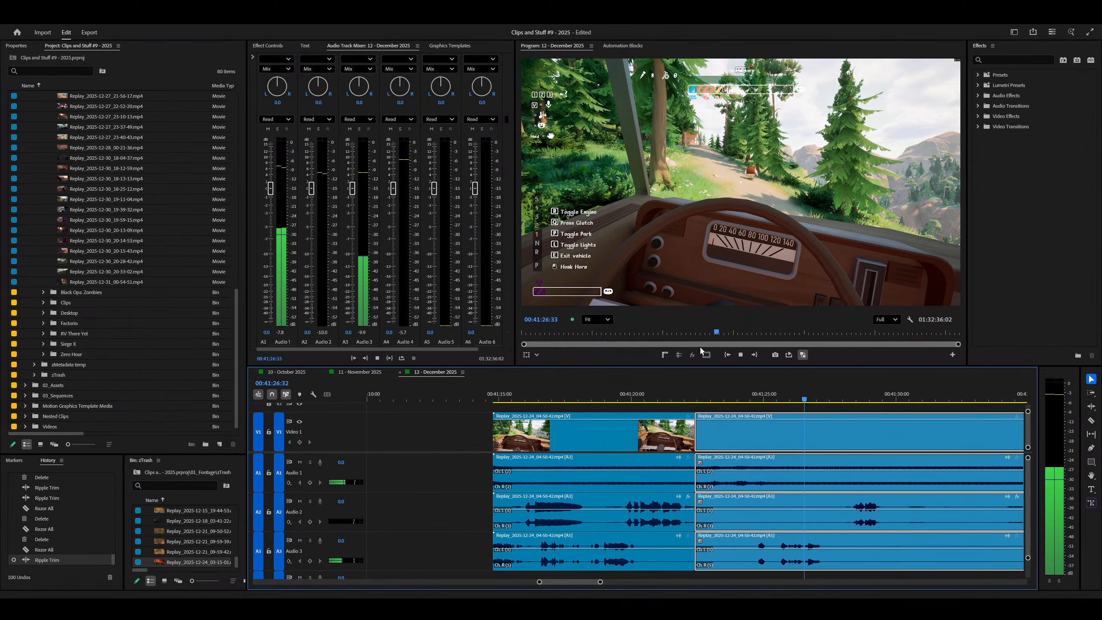
Step: Ripple-trim the second segment's start again, removing everything up to about 00:41:25, and resume playback
key(equal)
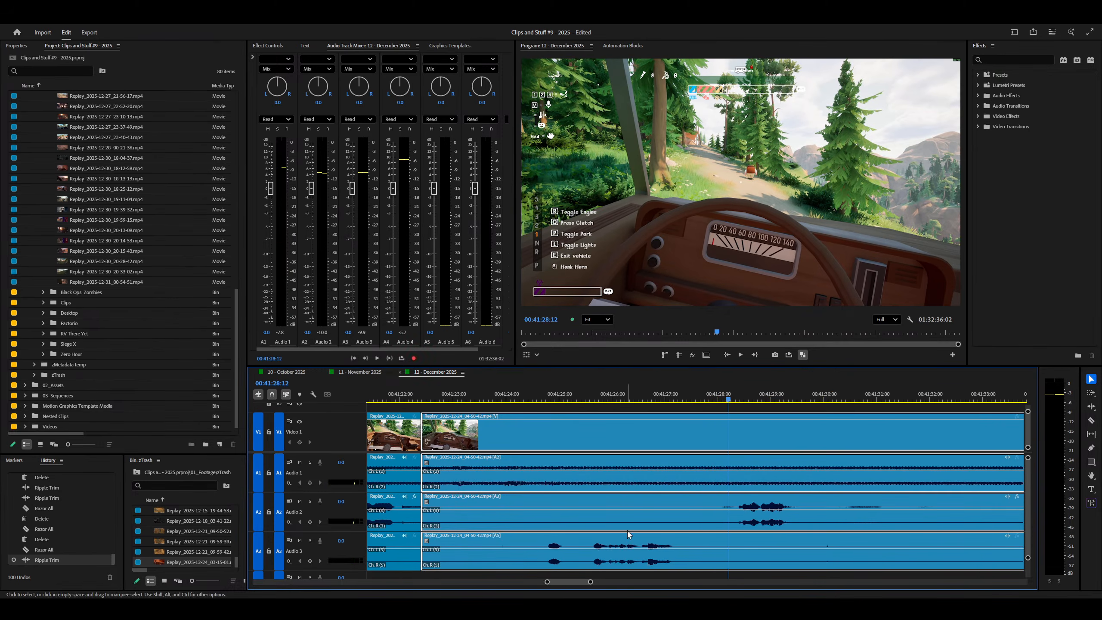
click(592, 532)
key(q)
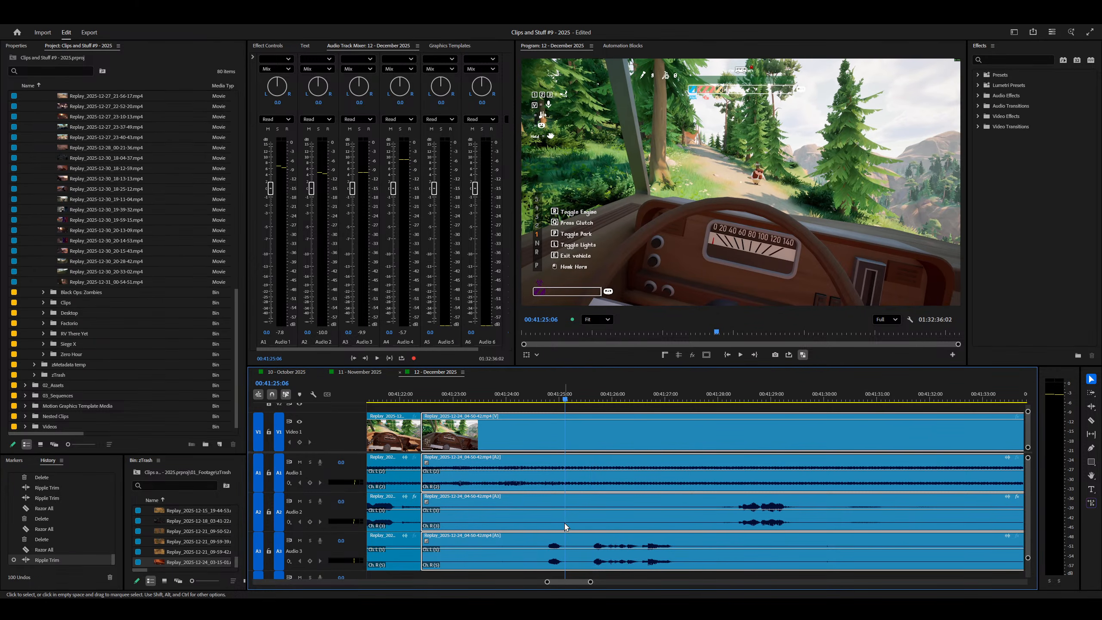
key(space)
scroll(581, 498, up, 5)
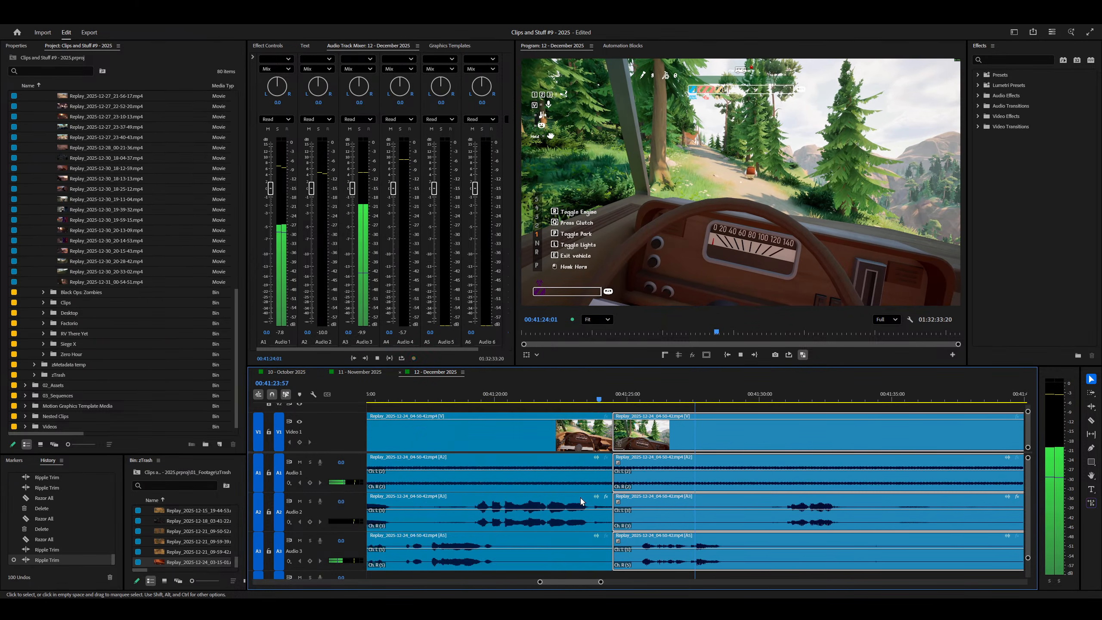
Step: Review the rest of the second segment and ripple-trim its end to about 00:41:33
key(minus)
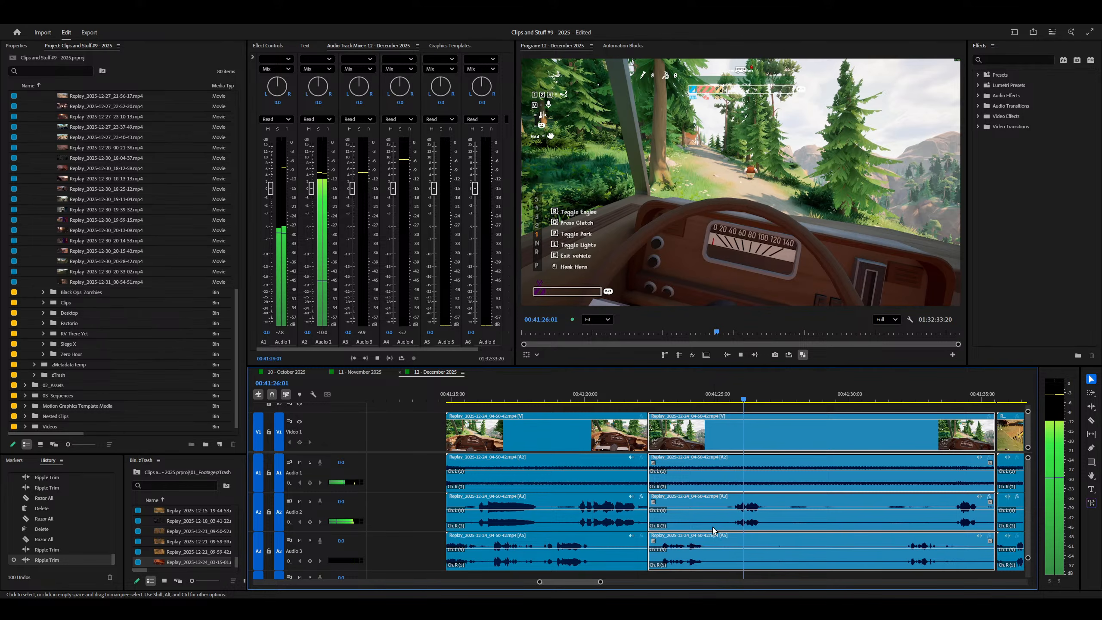
scroll(711, 525, down, 3)
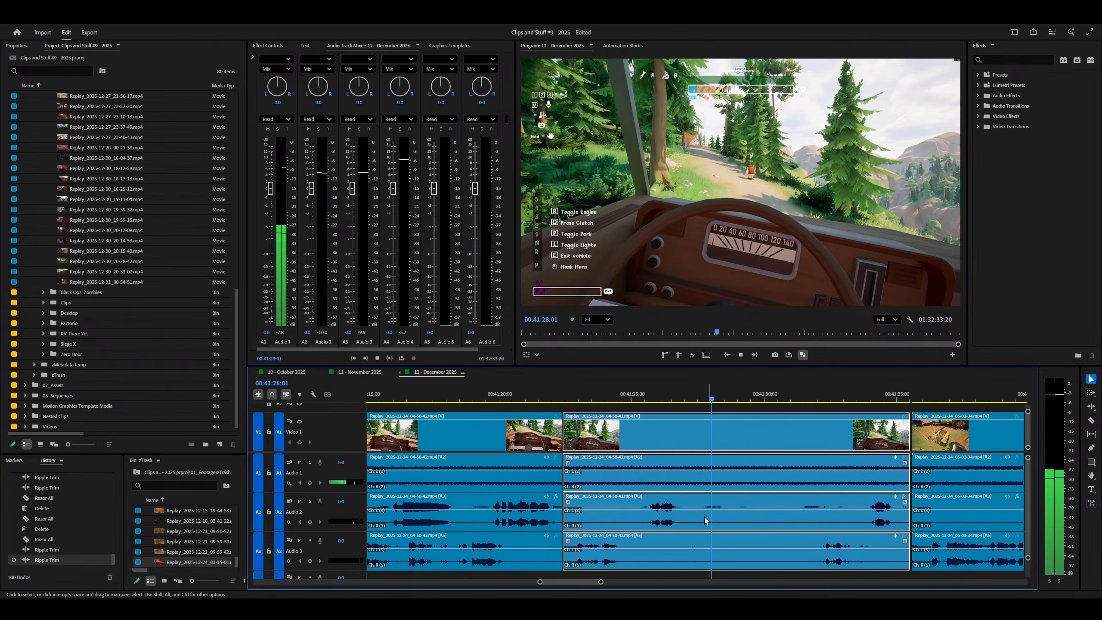
key(space)
key(space)
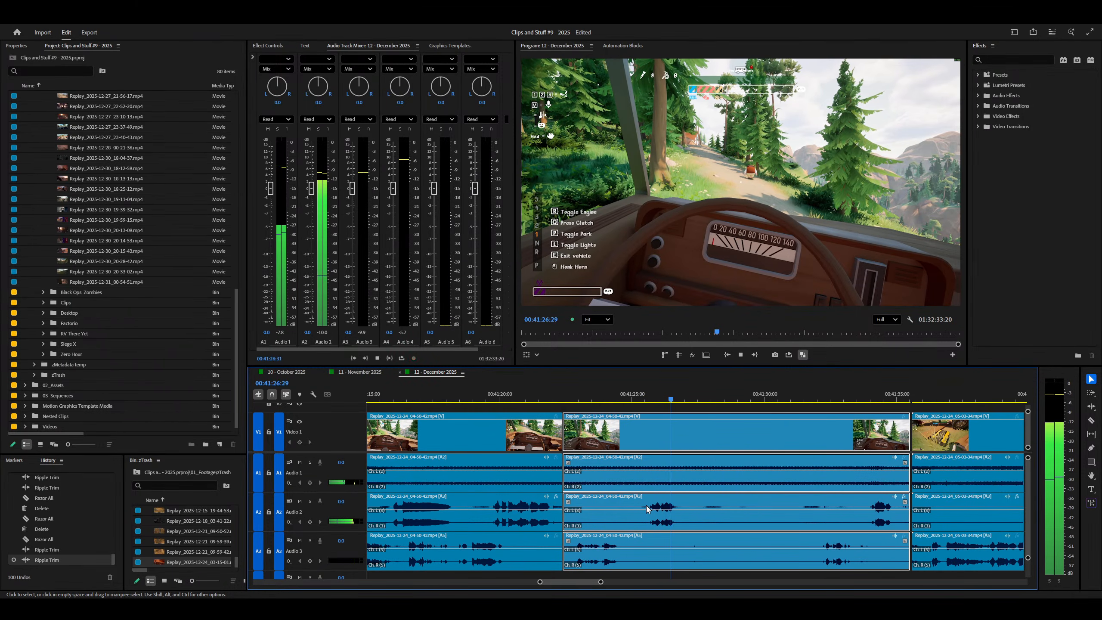
key(minus)
key(equal)
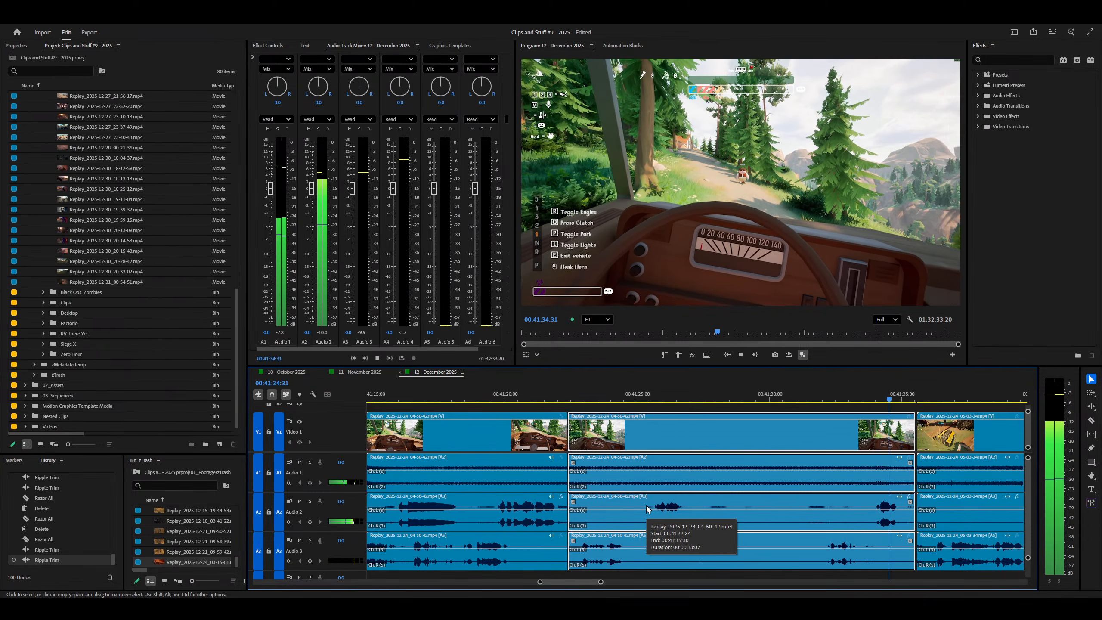
key(equal)
key(space)
right_click(599, 519)
key(w)
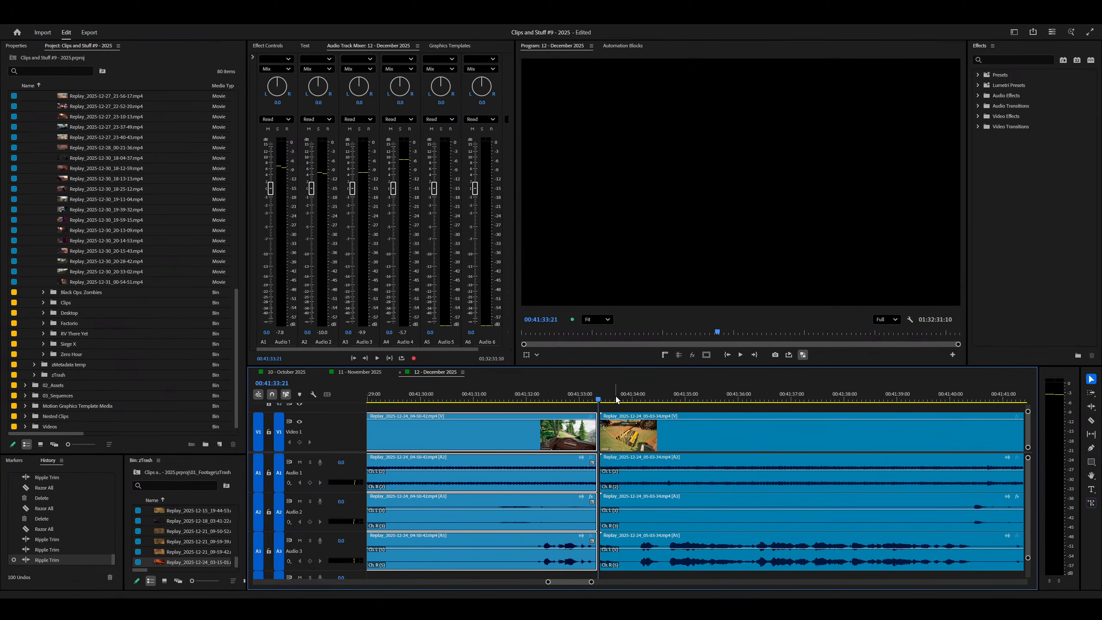
Step: Play into Replay_2025-12-24_05-03-34.mp4 and move the two preceding 04-50-42 segments about three seconds earlier to leave a gap
drag(614, 397, 607, 398)
key(minus)
key(space)
key(minus)
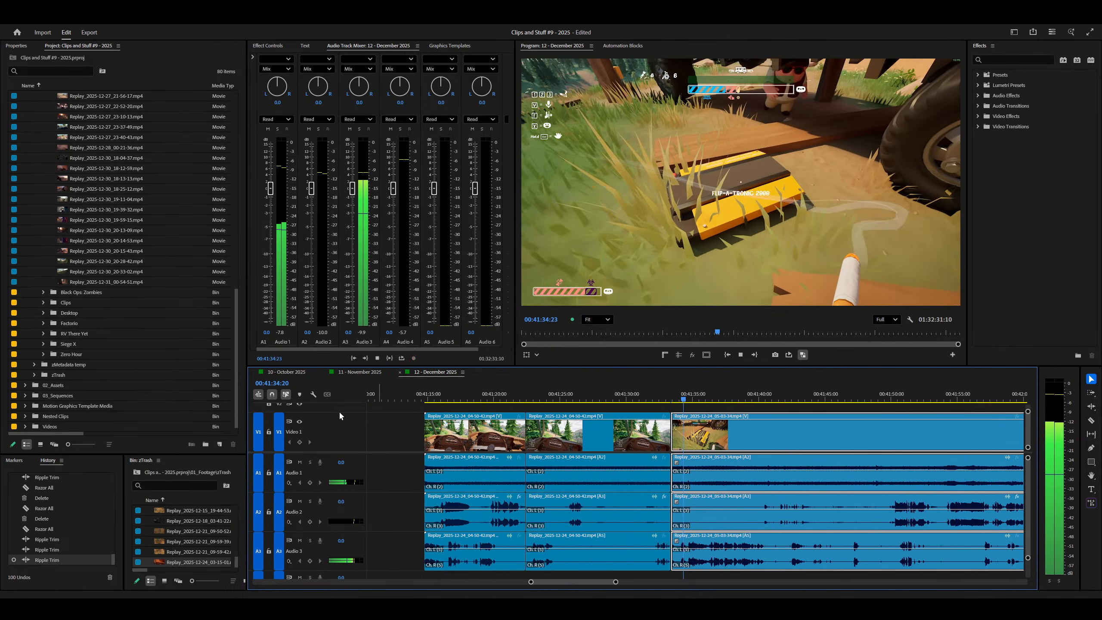
key(minus)
drag(640, 440, 617, 440)
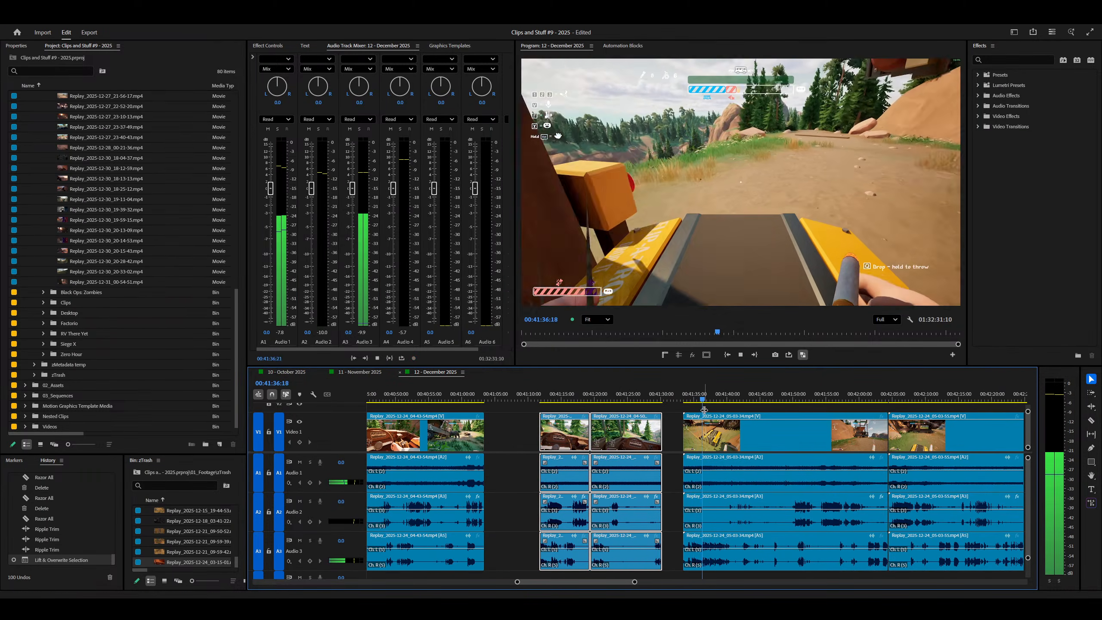
Step: Review Replay_2025-12-24_05-03-34.mp4 and ripple-trim about 12 seconds off its start, up to 00:41:45, then resume playback
key(equal)
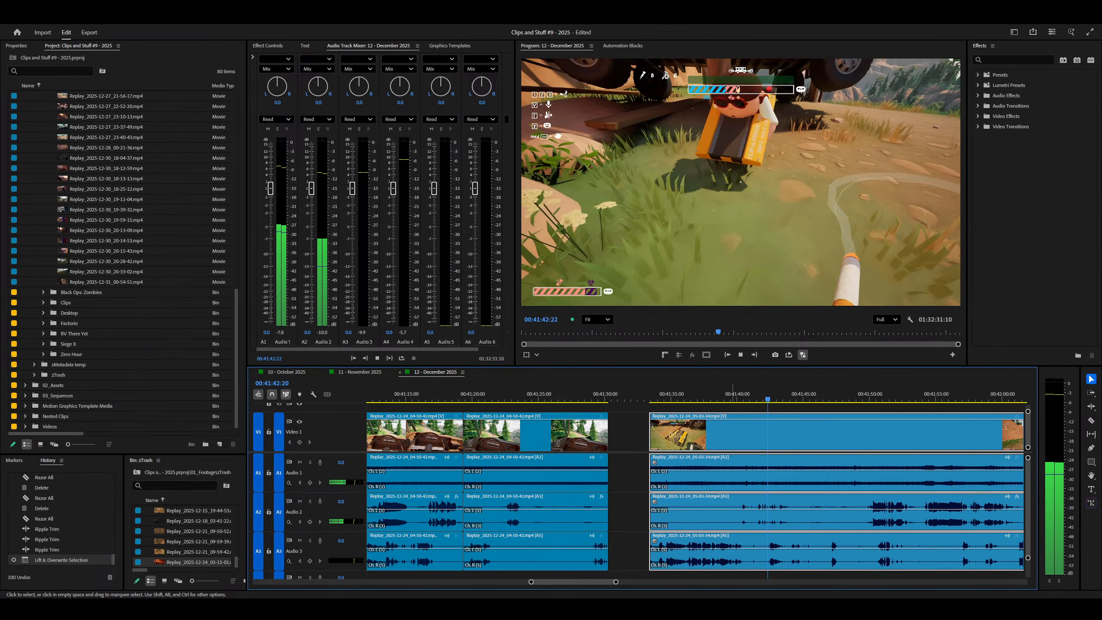
key(minus)
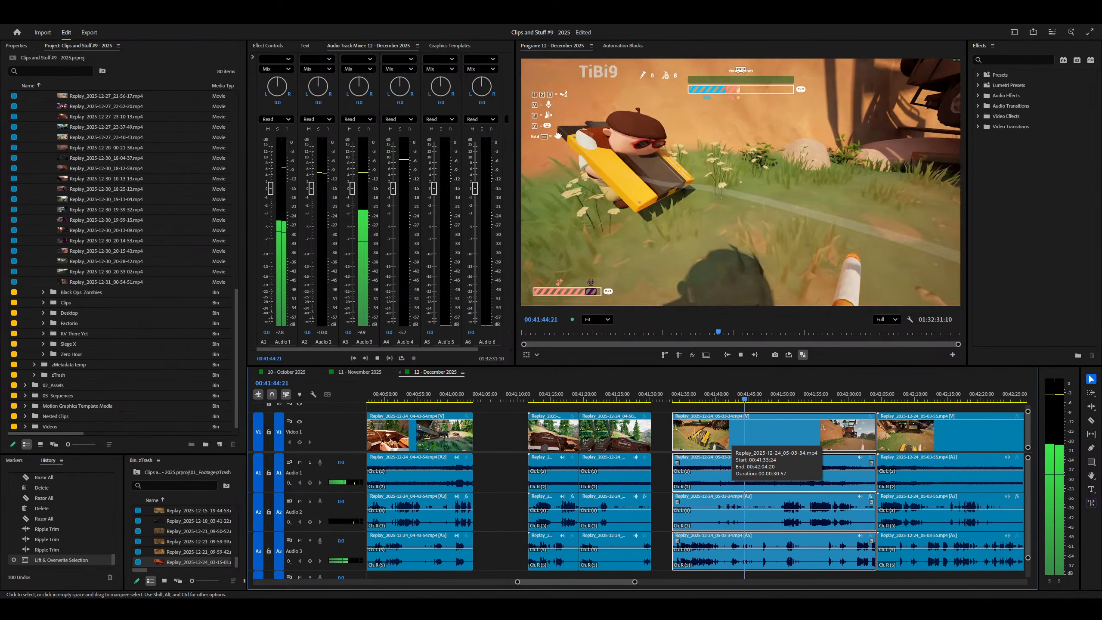
key(minus)
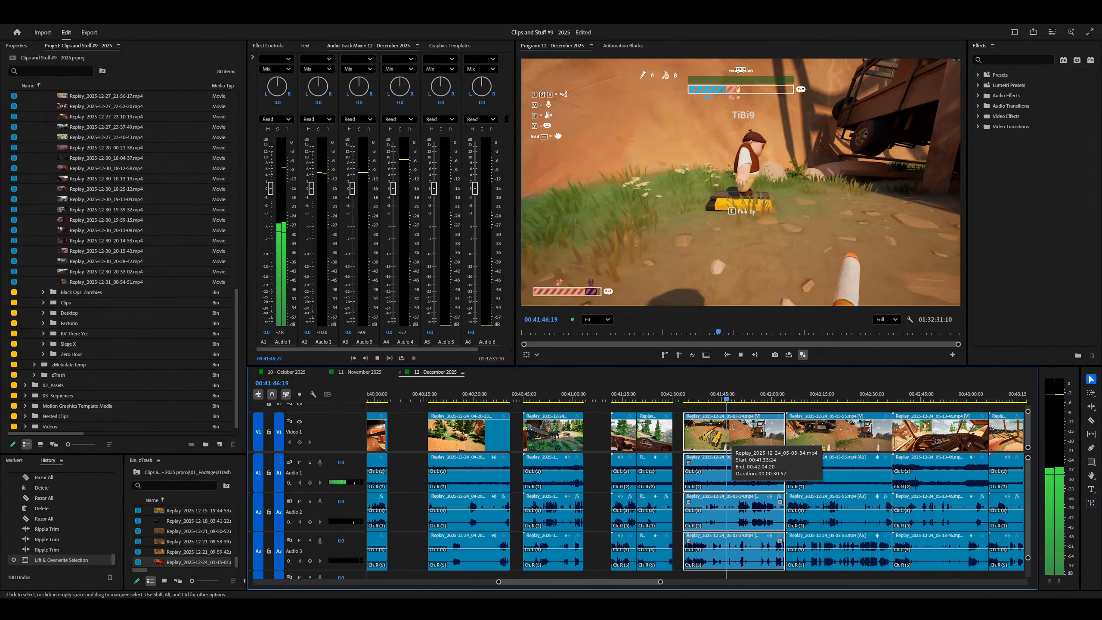
key(equal)
key(equal)
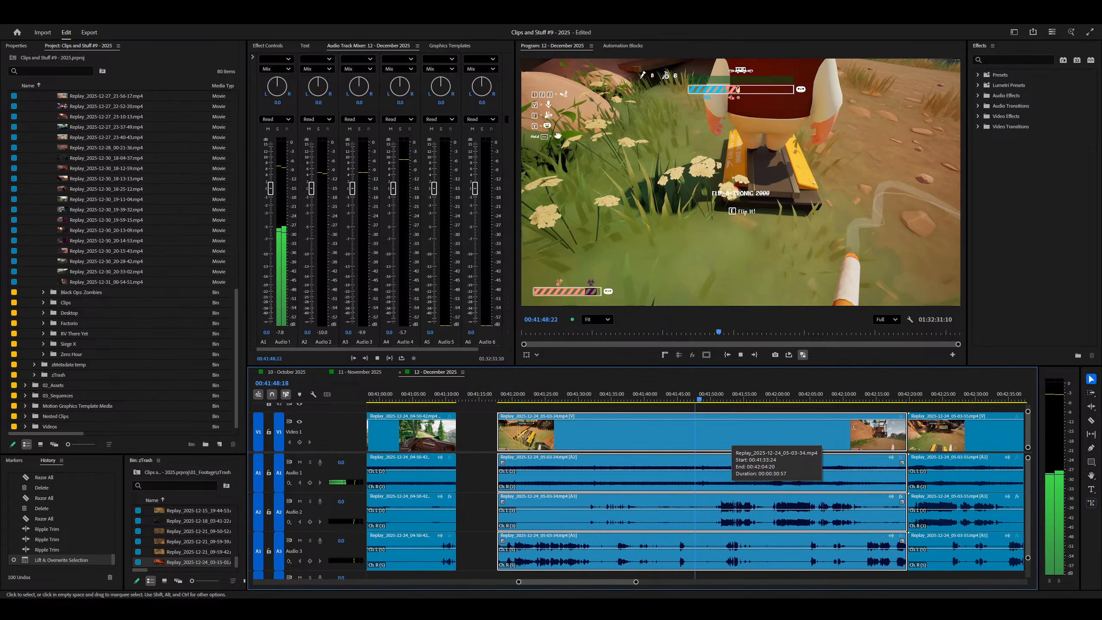
key(space)
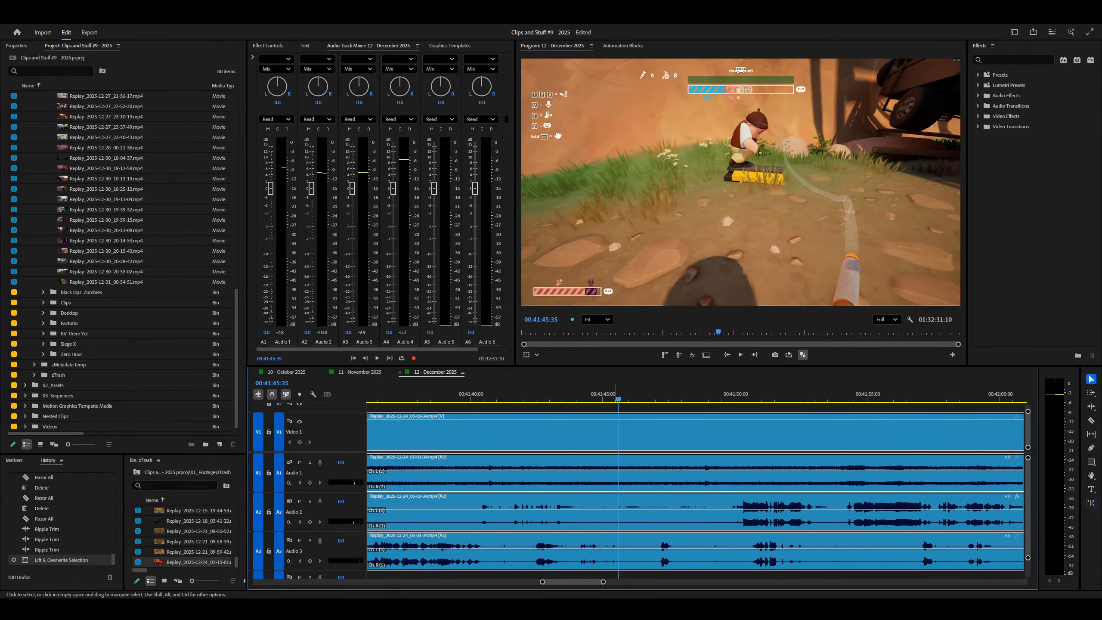
key(q)
key(space)
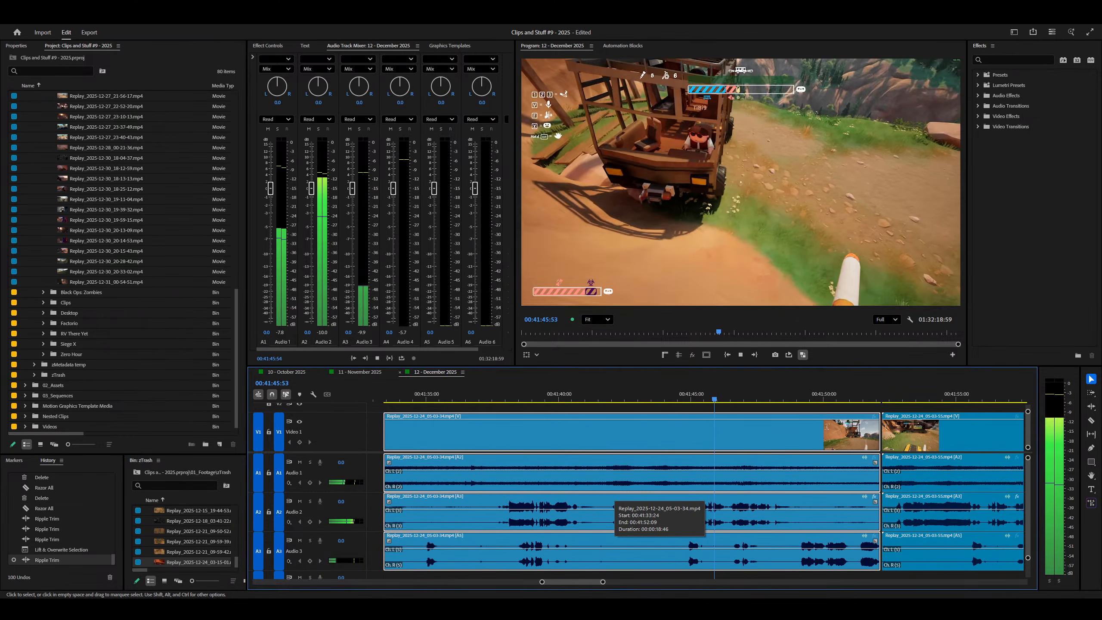
Step: Review the trimmed clip, undo the trial split near 00:41:49, and ripple-trim the clip's end to about 00:41:48:49
key(minus)
key(equal)
key(equal)
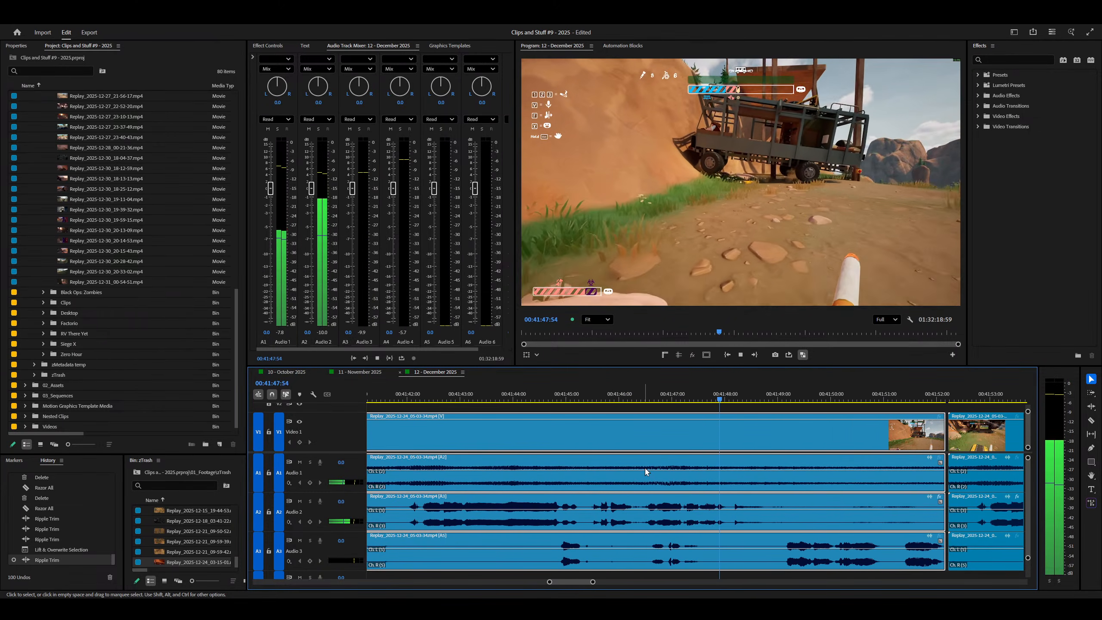
key(ctrl+shift+k)
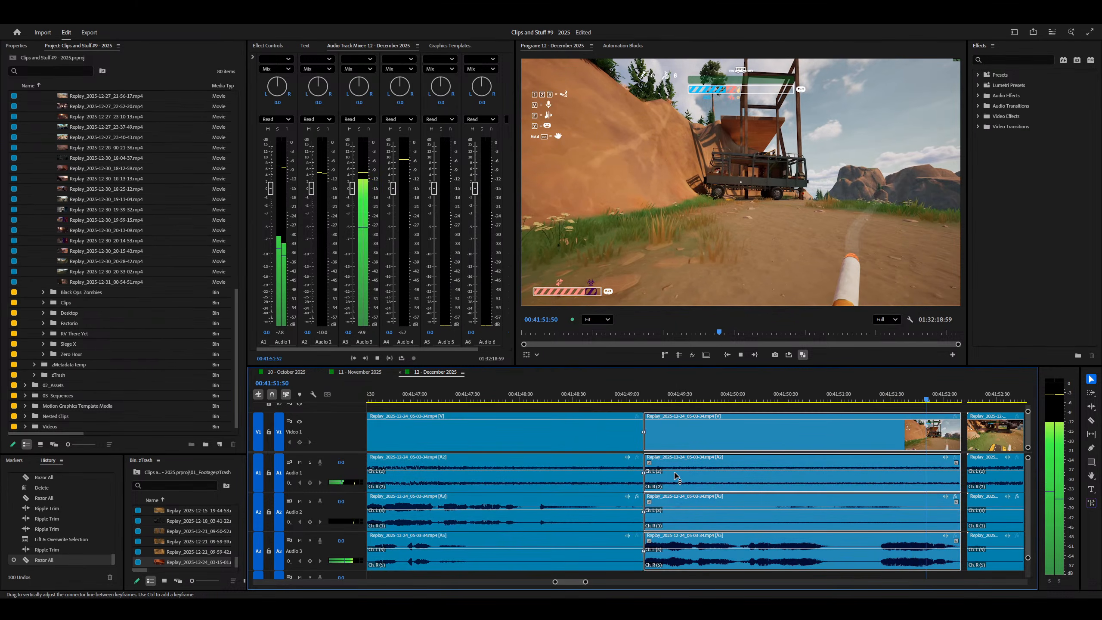
key(ctrl+z)
key(w)
key(minus)
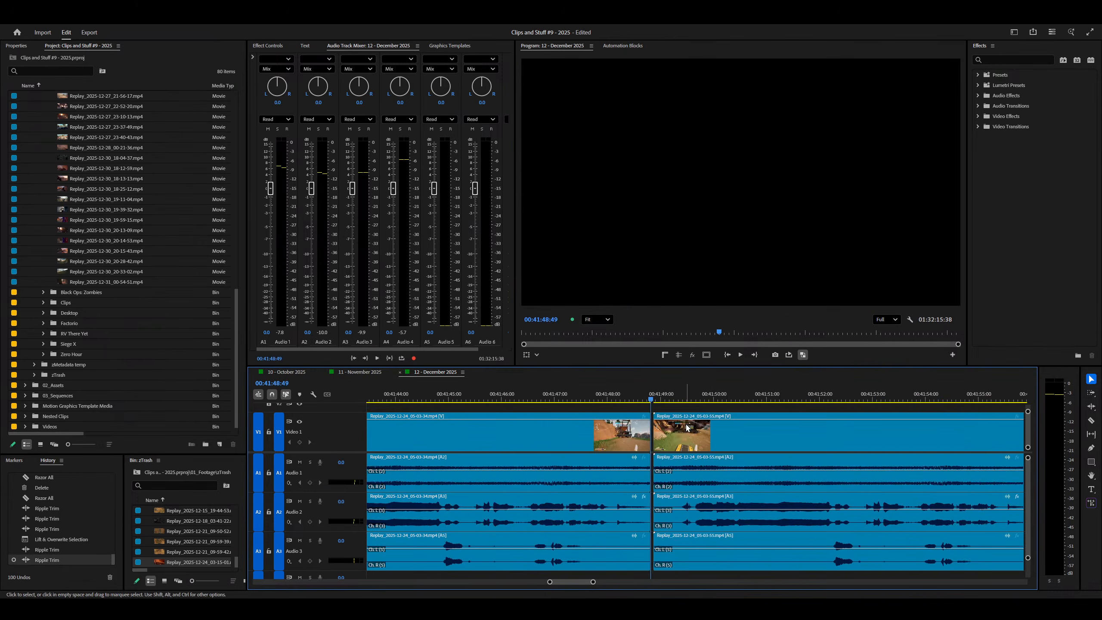
Step: Select Replay_2025-12-24_05-03-55.mp4, play its opening, and skip ahead to check its voice waveforms around 00:41:54
click(703, 436)
key(space)
key(minus)
key(minus)
right_click(755, 482)
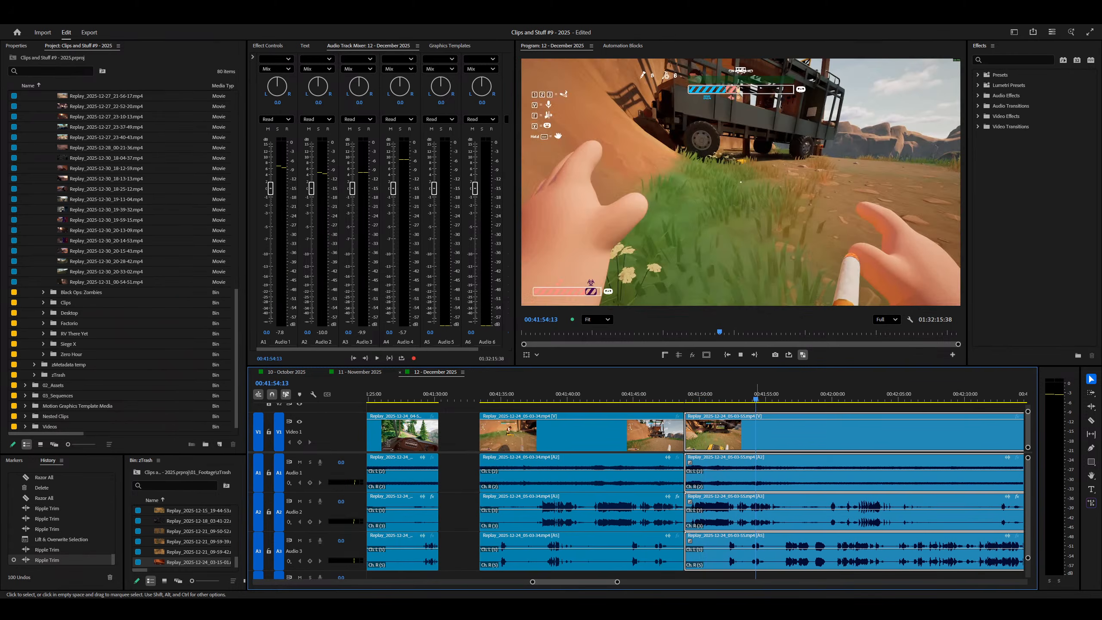
key(space)
key(equal)
right_click(757, 516)
key(space)
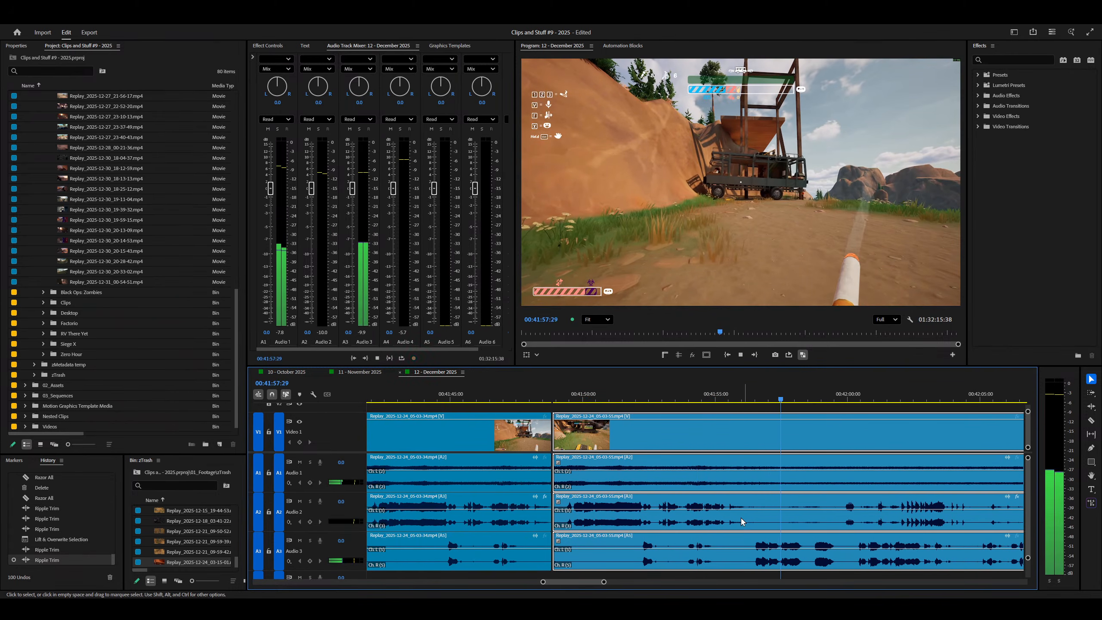
Step: Keep playing Replay_2025-12-24_05-03-55.mp4 through to about 00:42:19 to judge whether it is worth keeping
key(equal)
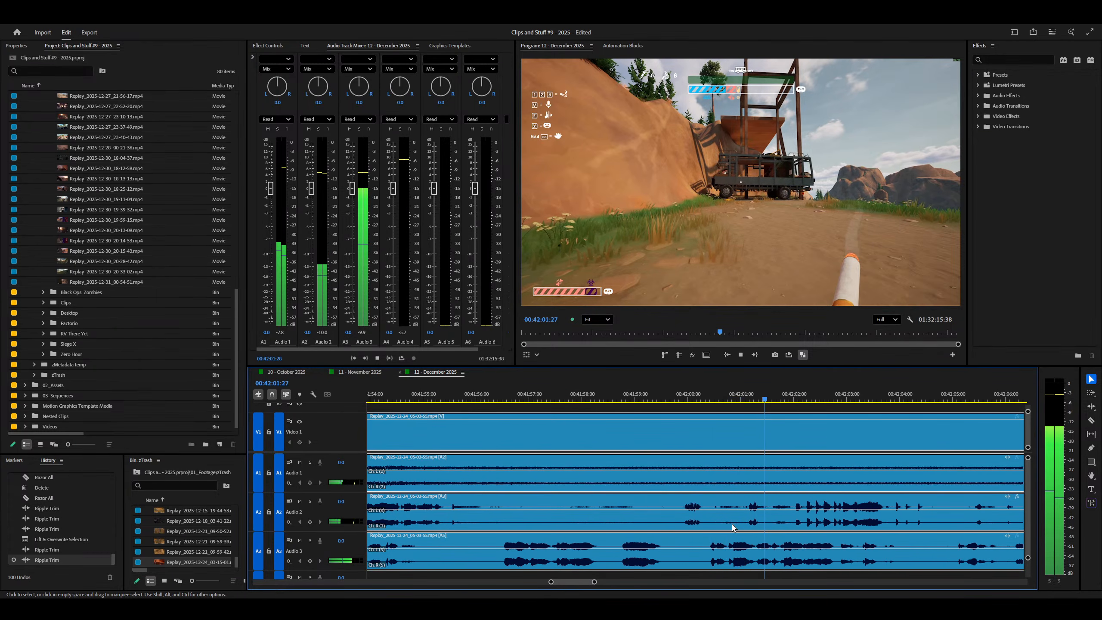
key(minus)
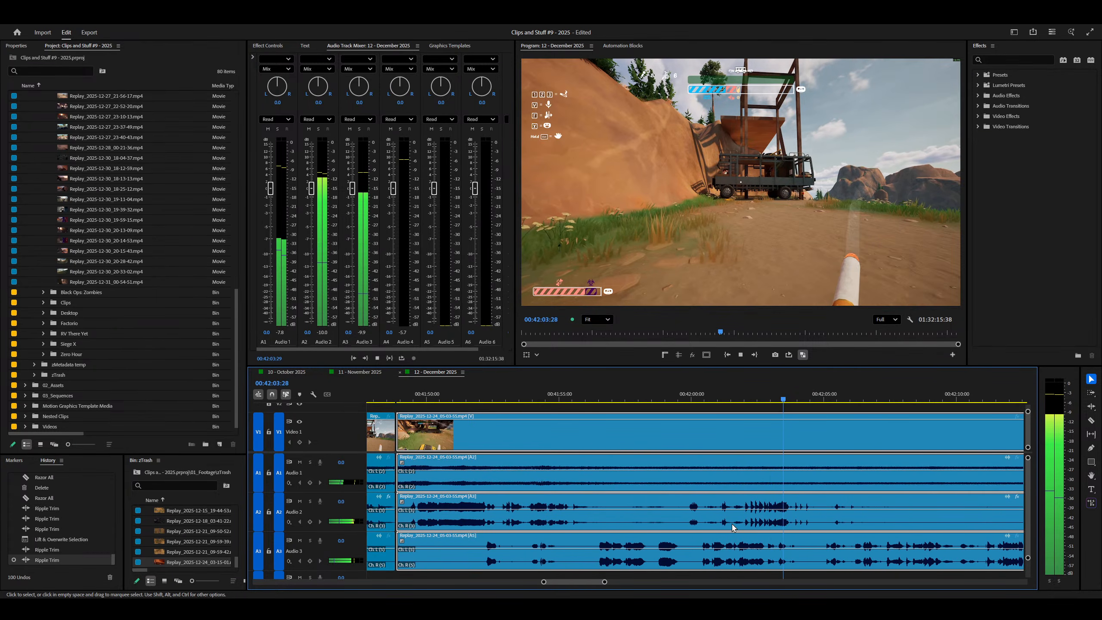
key(minus)
key(equal)
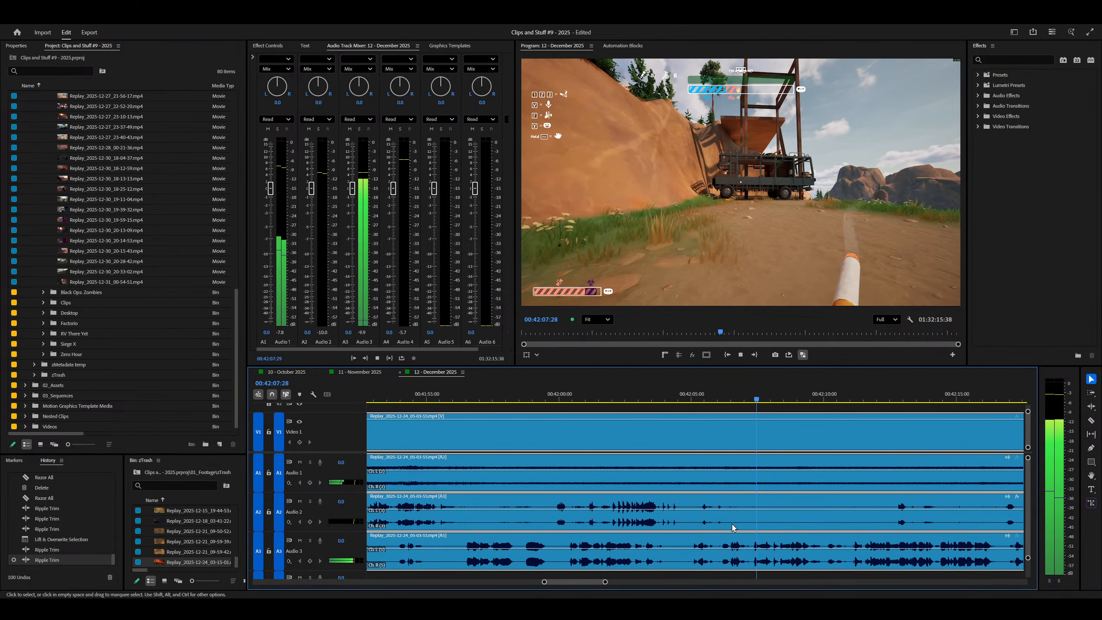
key(minus)
key(minus)
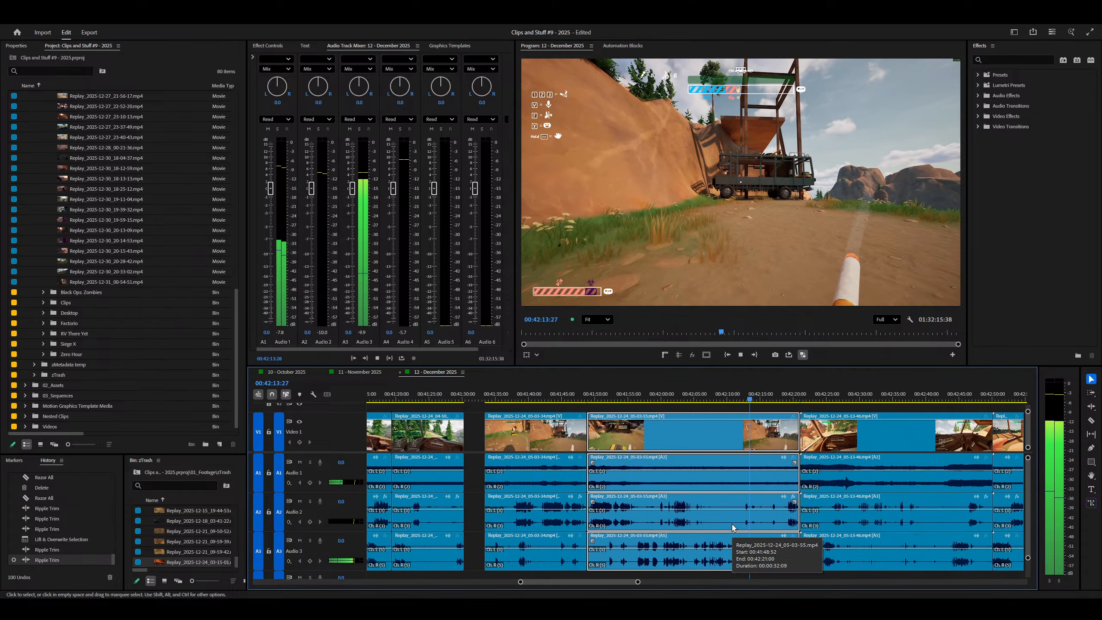
key(equal)
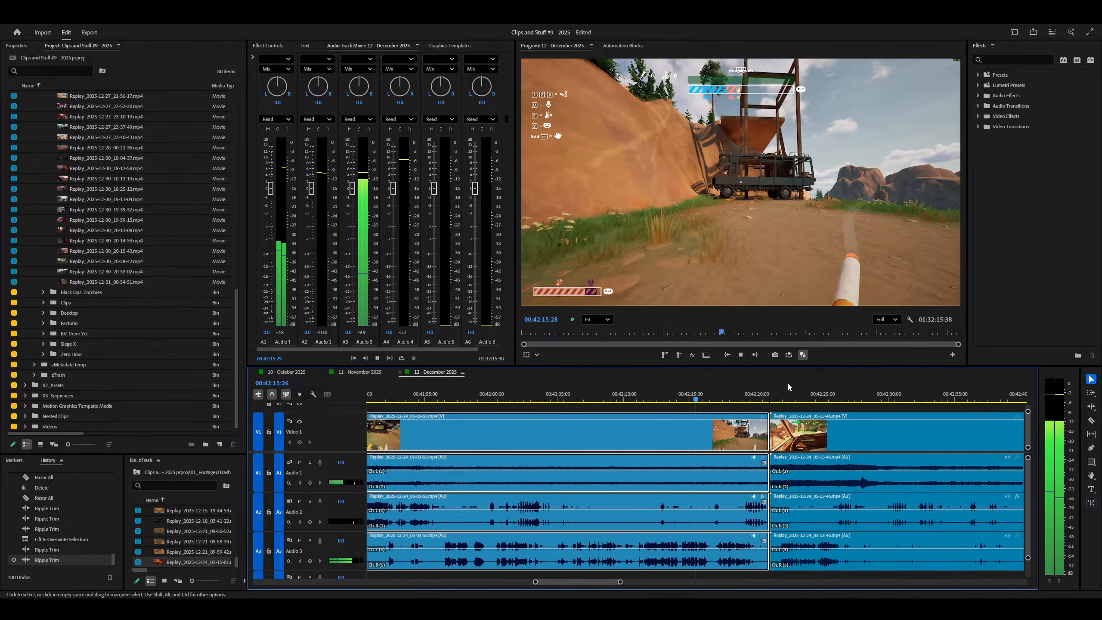
key(minus)
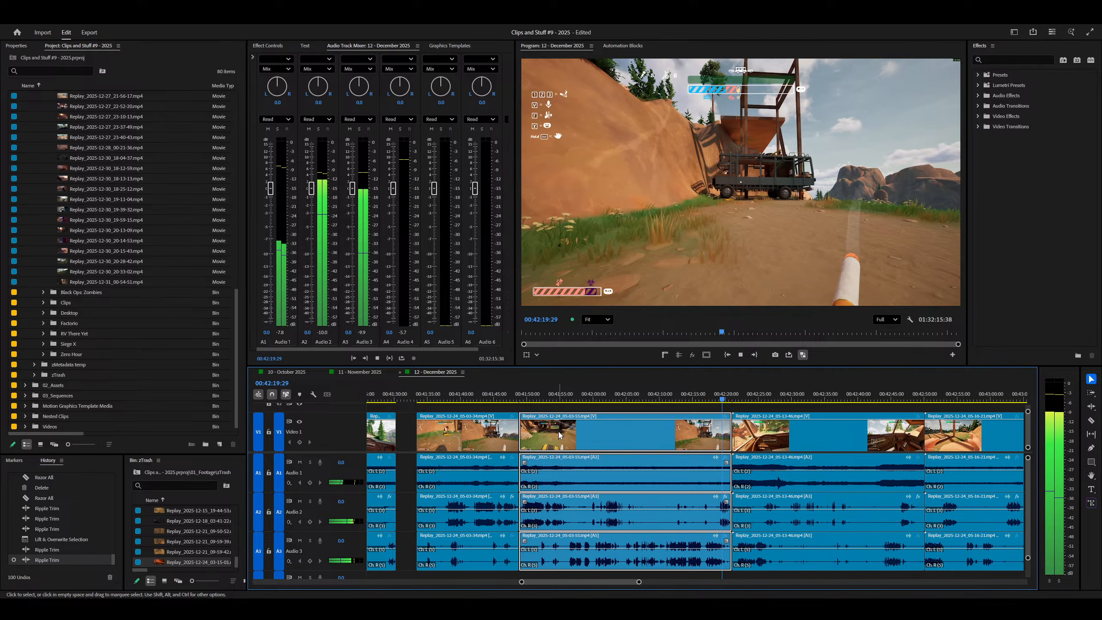
Step: Copy Replay_2025-12-24_05-03-55.mp4 to the zTrash bin, delete it from the timeline, and play the following clip
drag(560, 435, 201, 527)
key(Delete)
click(758, 397)
key(space)
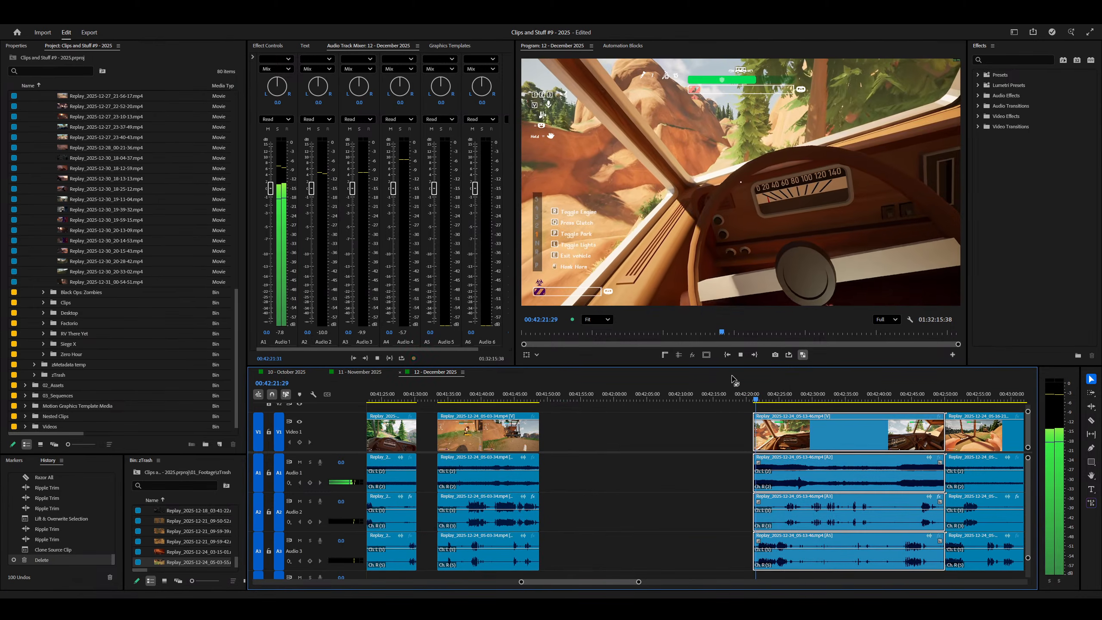
Step: Briefly play Replay_2025-12-24_05-13-46.mp4, pause, and undo the deletion of the preceding clip
key(equal)
key(minus)
key(space)
key(ctrl+z)
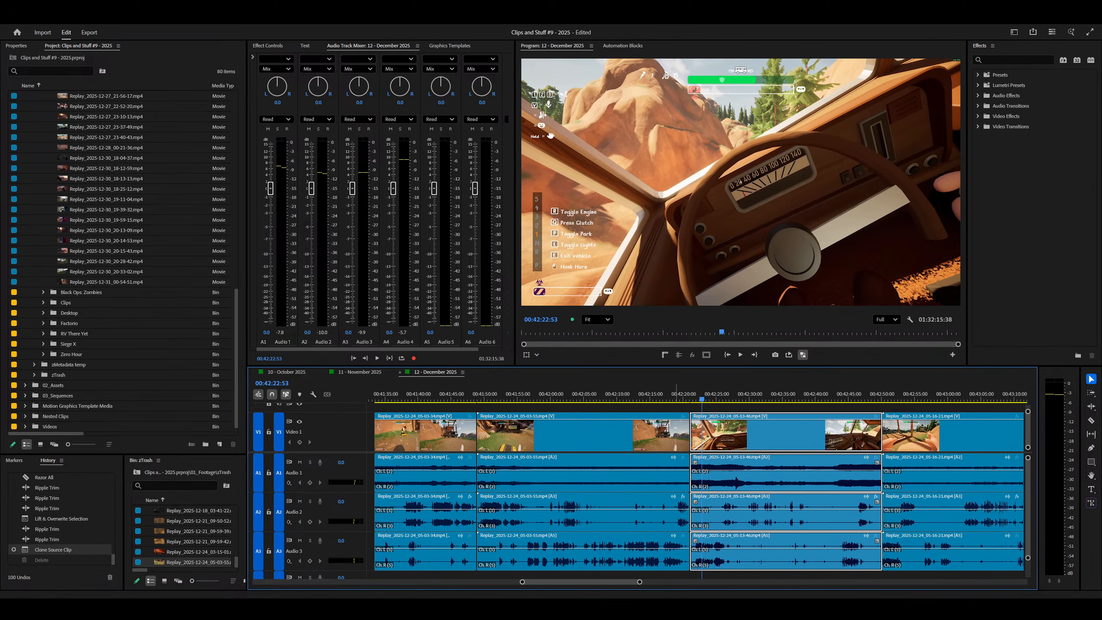
Step: Redo the deletion of Replay_2025-12-24_05-03-55.mp4 from the timeline and save the project
key(ctrl+shift+z)
key(ctrl+s)
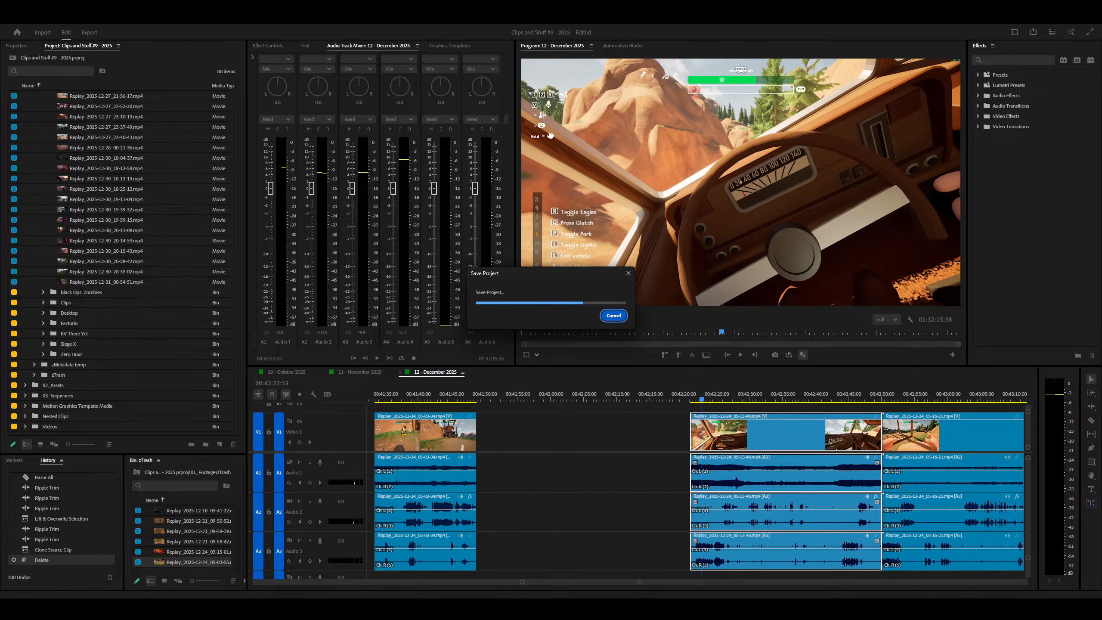
Step: Play Replay_2025-12-24_05-13-46.mp4 from about 00:42:23 to near its end, checking its voice waveforms to judge whether it is worth keeping
key(space)
key(minus)
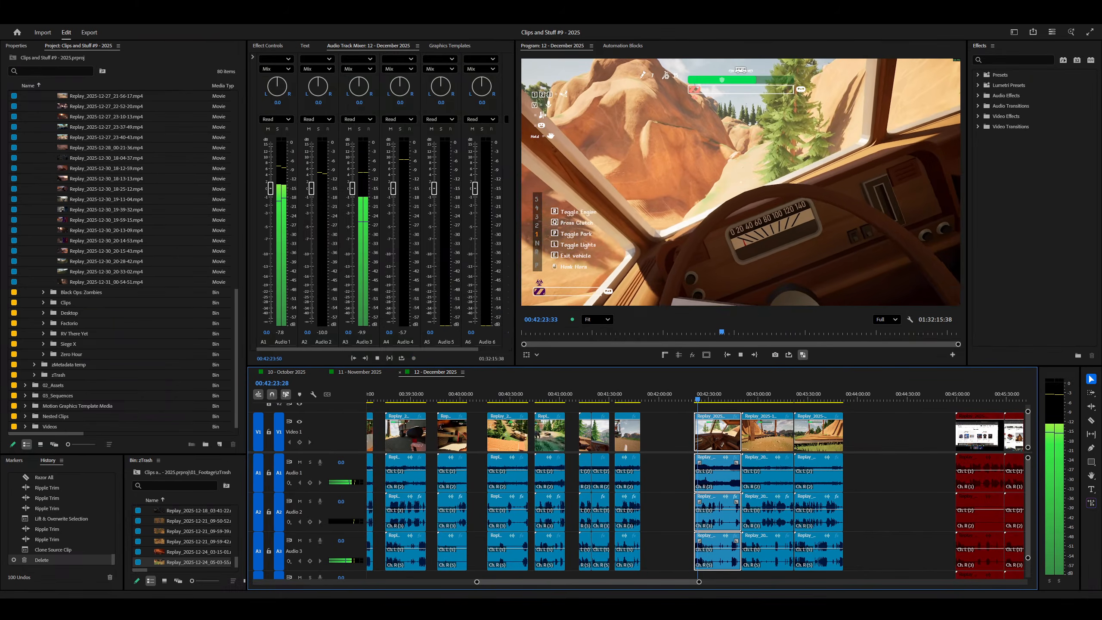
key(equal)
key(equal)
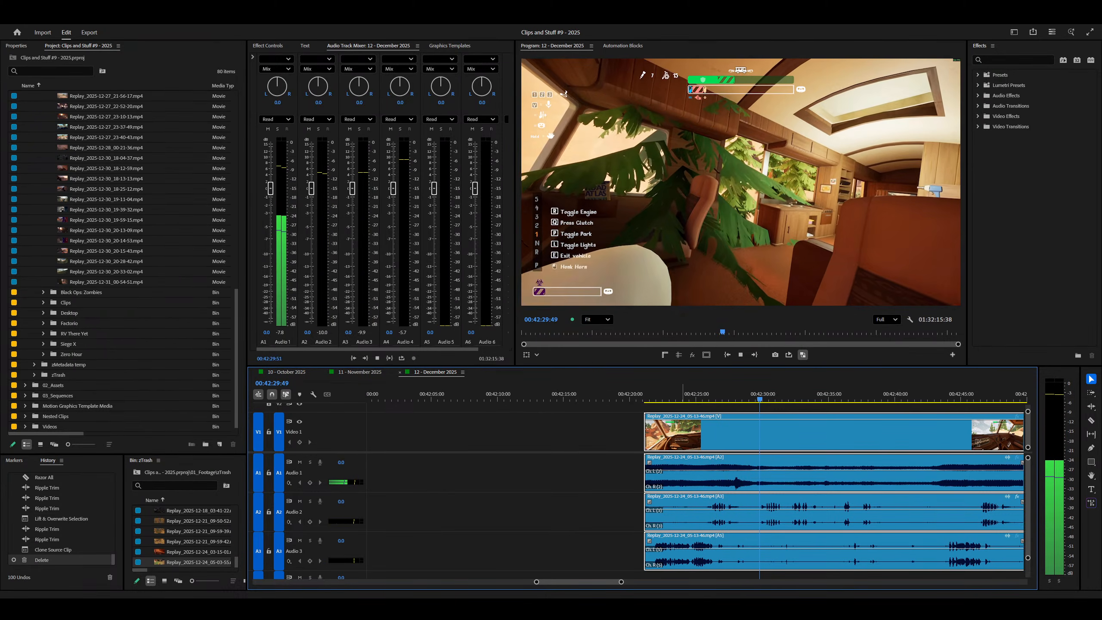
key(minus)
key(equal)
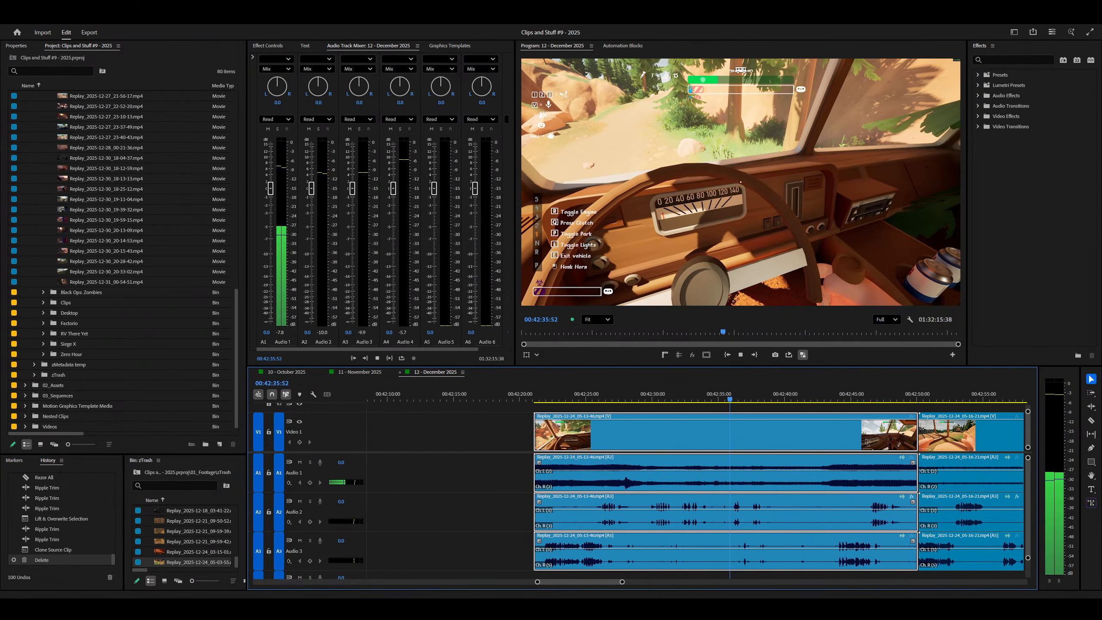
key(equal)
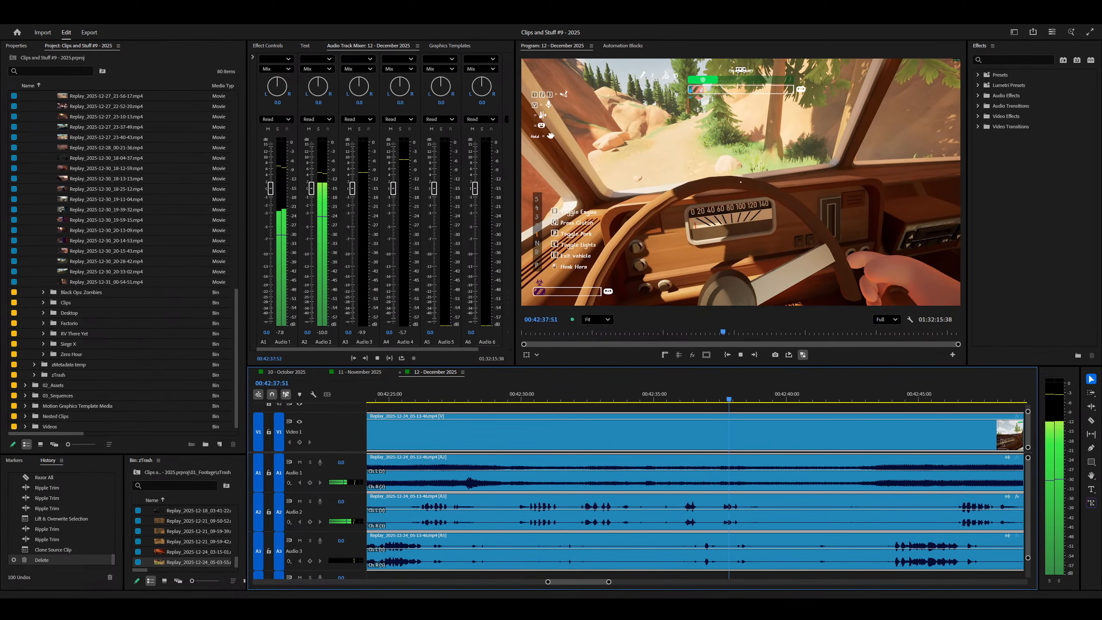
key(minus)
key(minus)
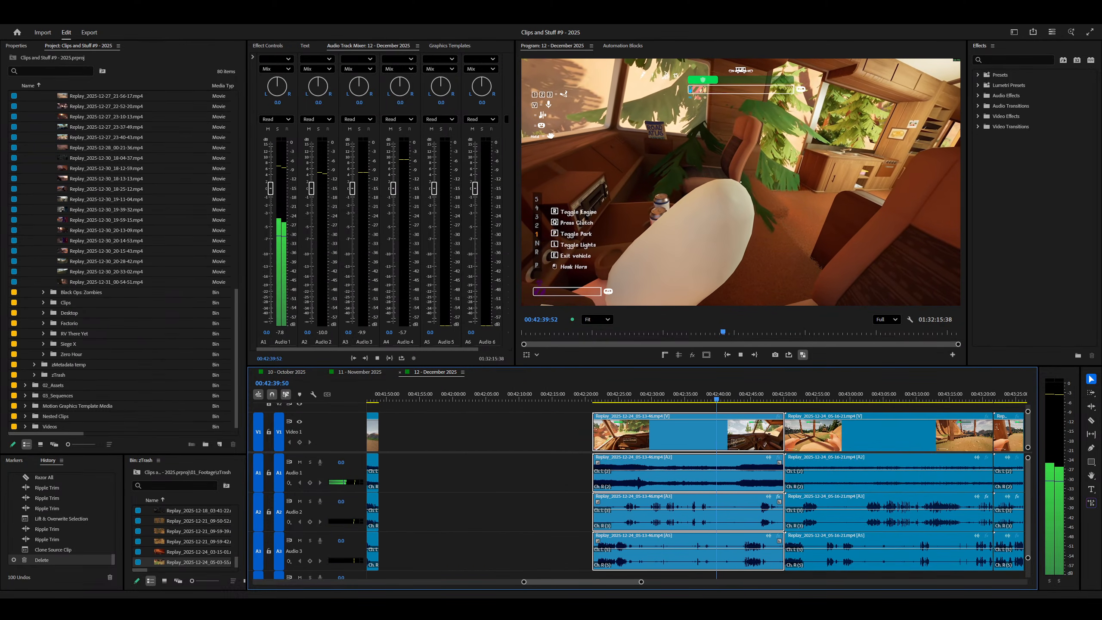
key(equal)
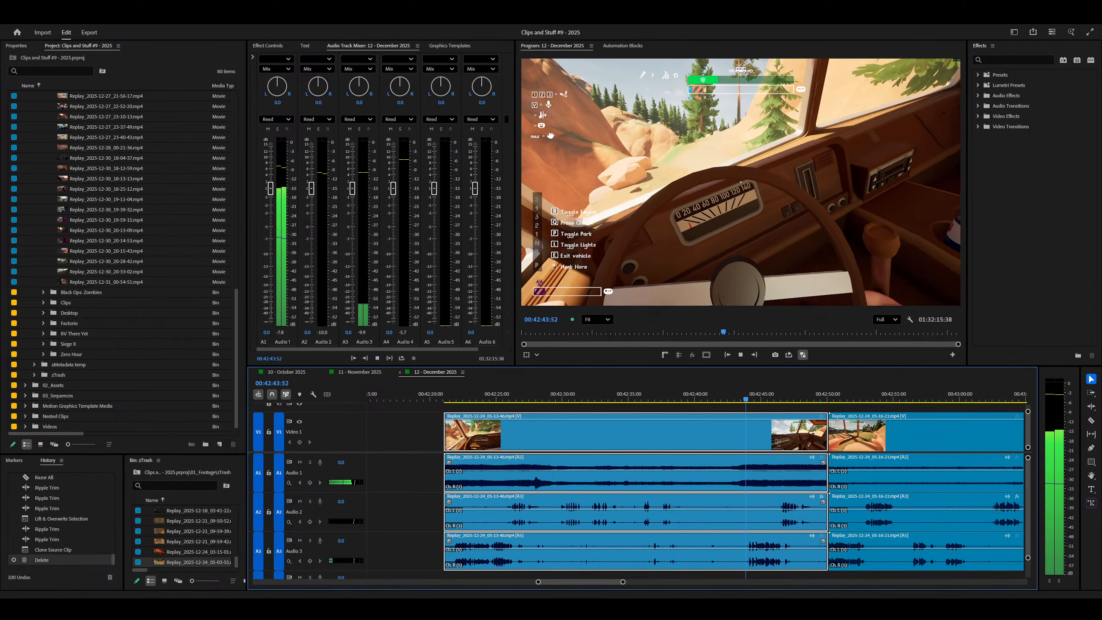
key(equal)
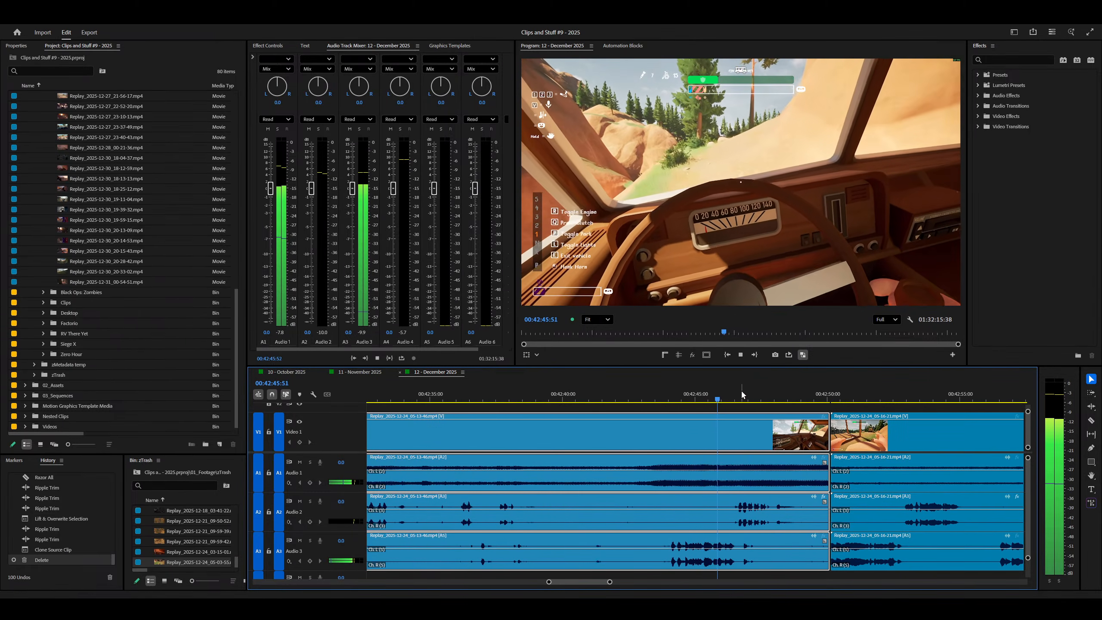
key(minus)
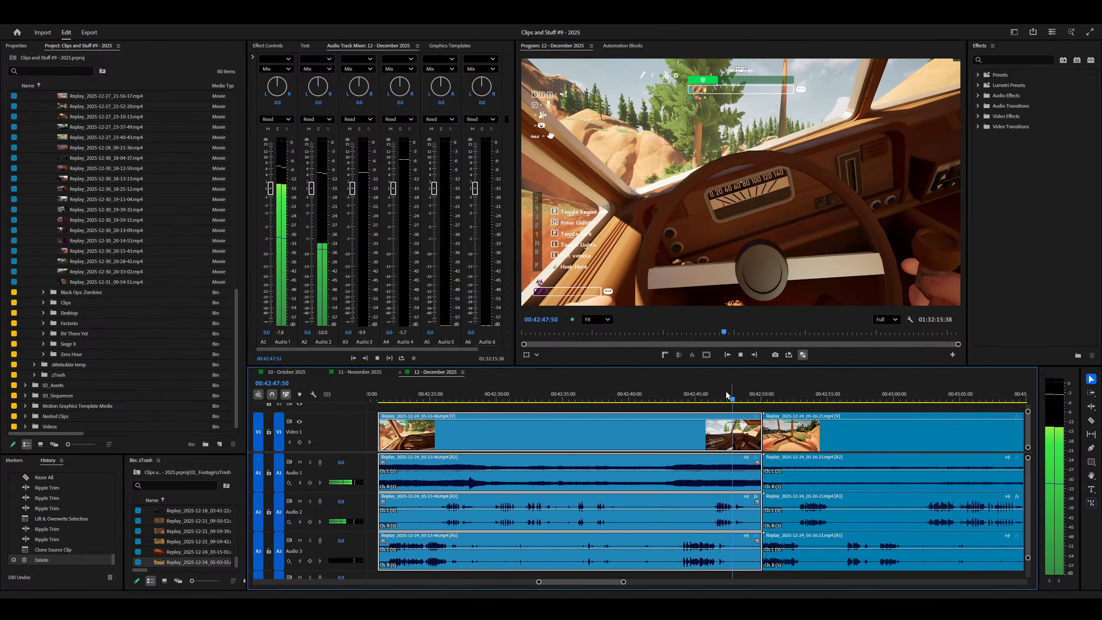
Step: Copy Replay_2025-12-24_05-13-46.mp4 to the zTrash bin and delete it from the timeline
key(minus)
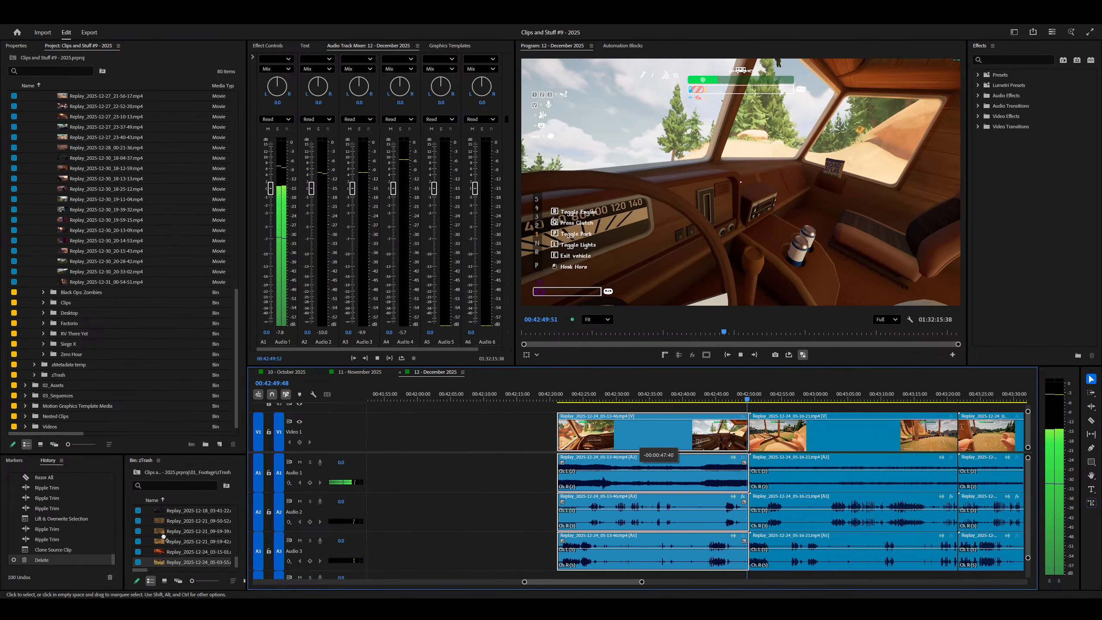
key(Delete)
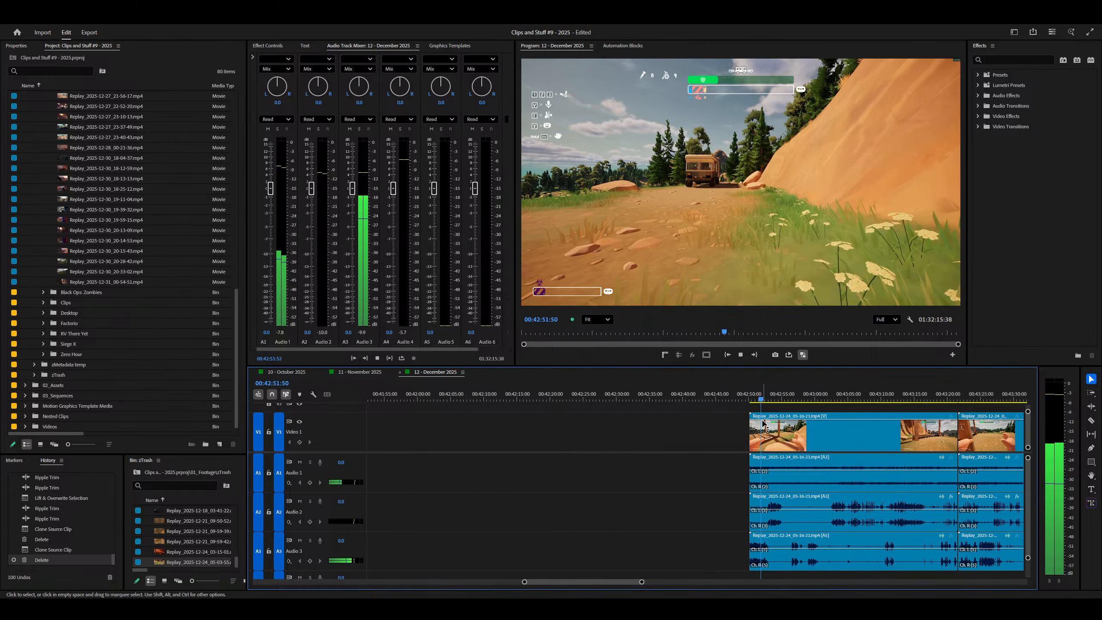
Step: Select Replay_2025-12-24_05-16-21.mp4, play its opening, and ripple trim its start up to about 00:43:02
click(795, 443)
key(equal)
key(equal)
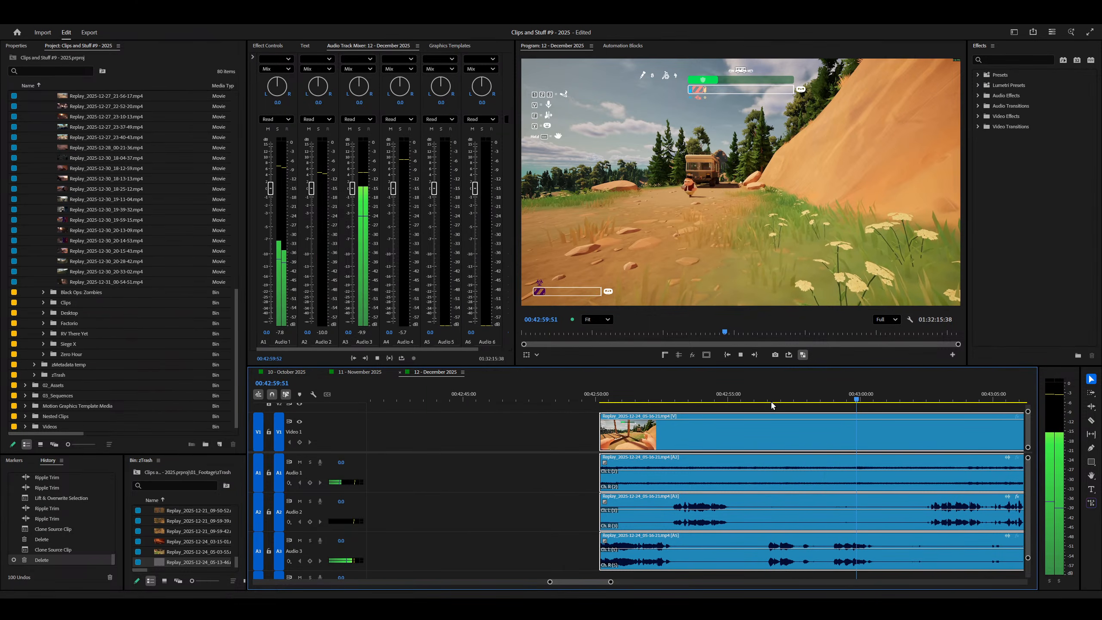
key(minus)
key(q)
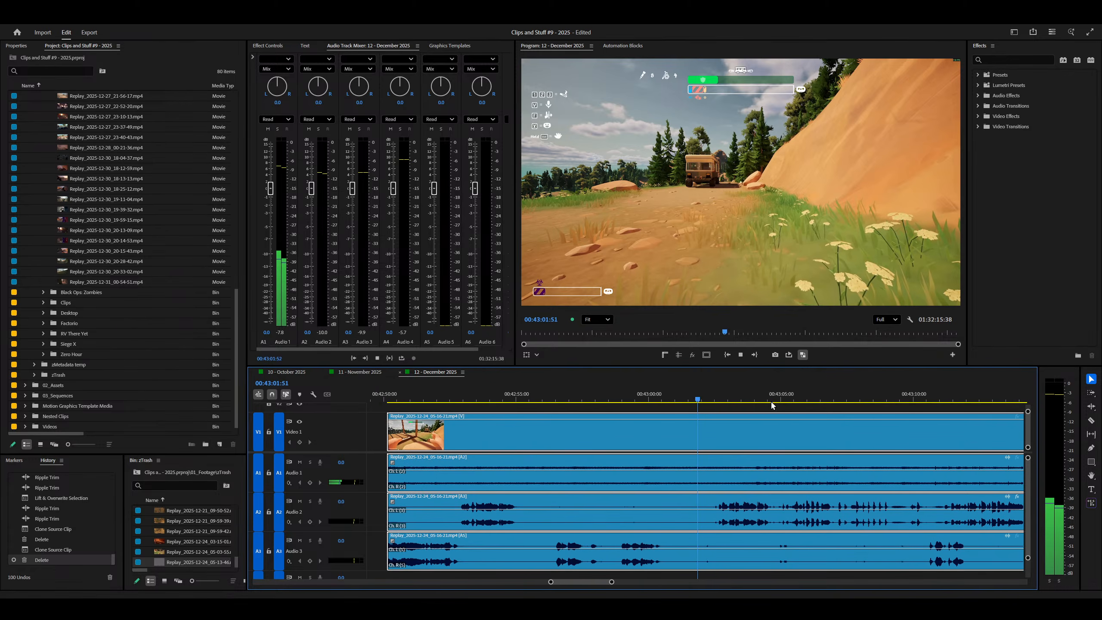
Step: Play the trimmed Replay_2025-12-24_05-16-21.mp4 through to about 00:43:08 to judge whether it is worth keeping
key(equal)
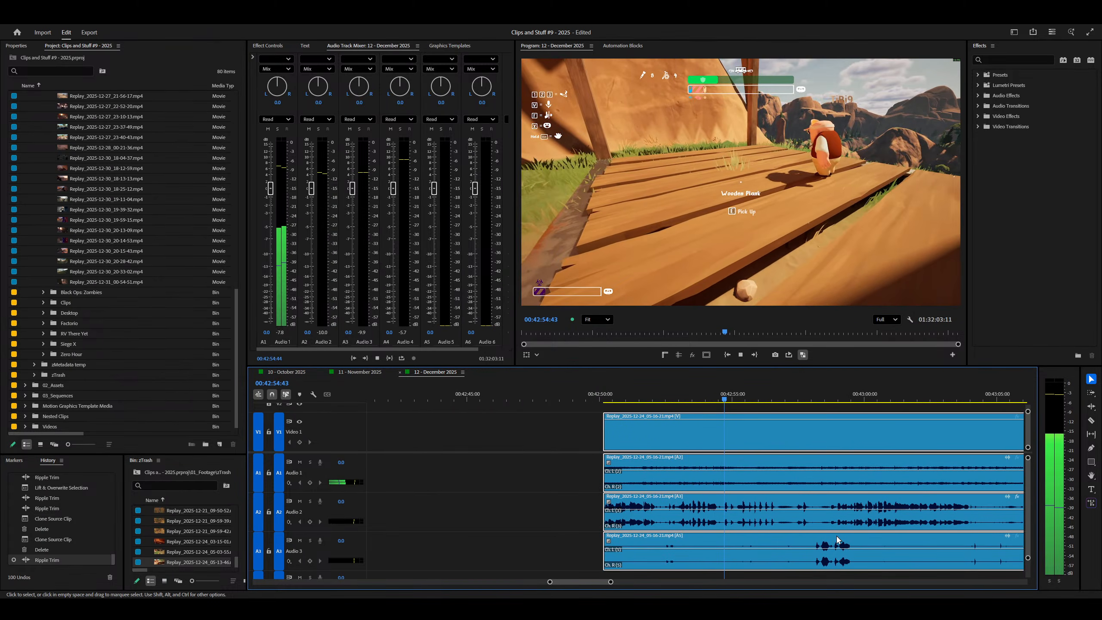
key(minus)
key(minus)
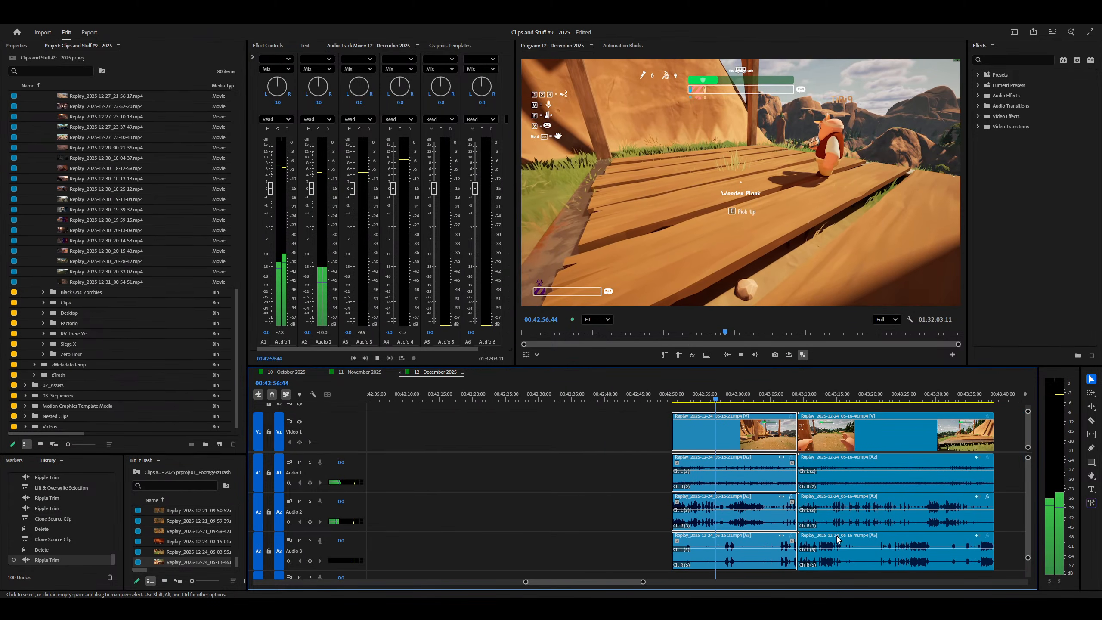
key(equal)
key(equal)
key(equal)
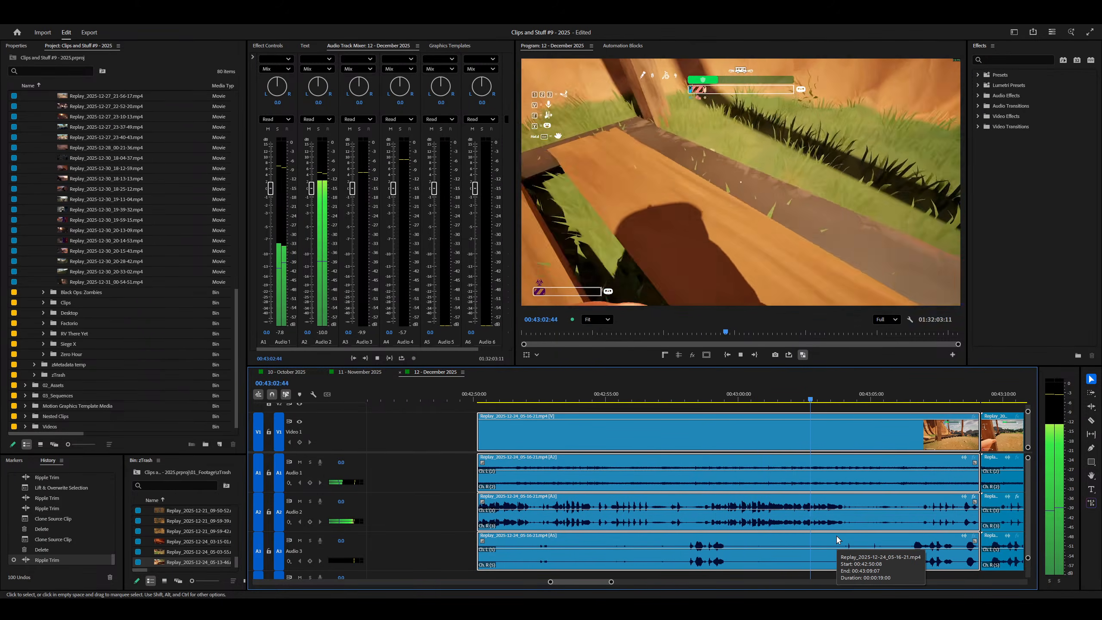
key(minus)
key(equal)
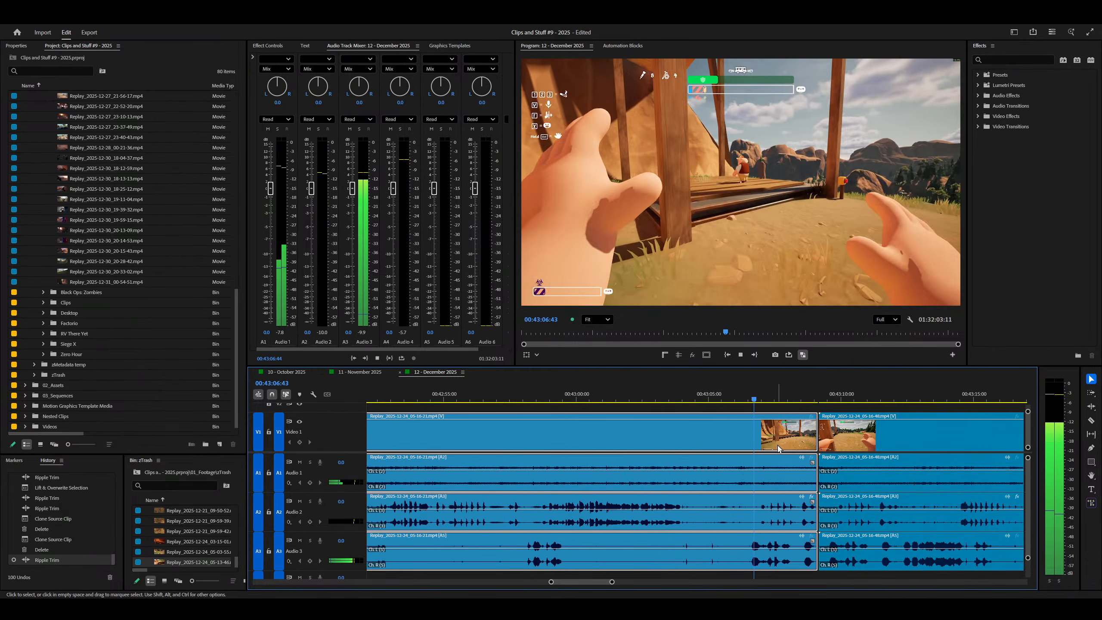
key(minus)
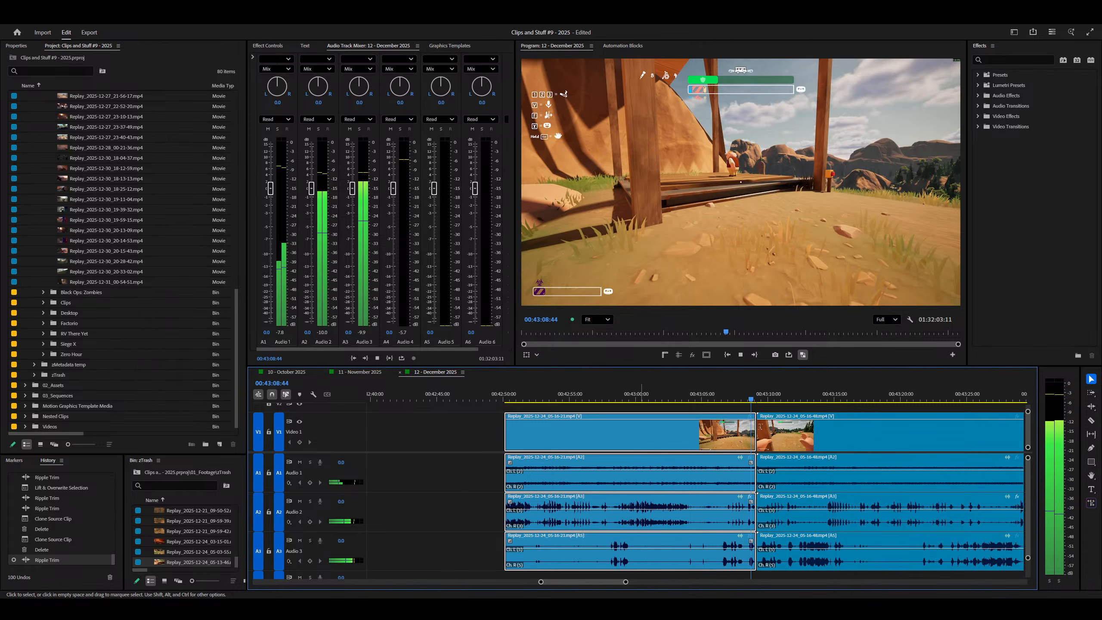
Step: Copy Replay_2025-12-24_05-16-21.mp4 to the zTrash bin and delete it from the timeline
drag(557, 440, 216, 532)
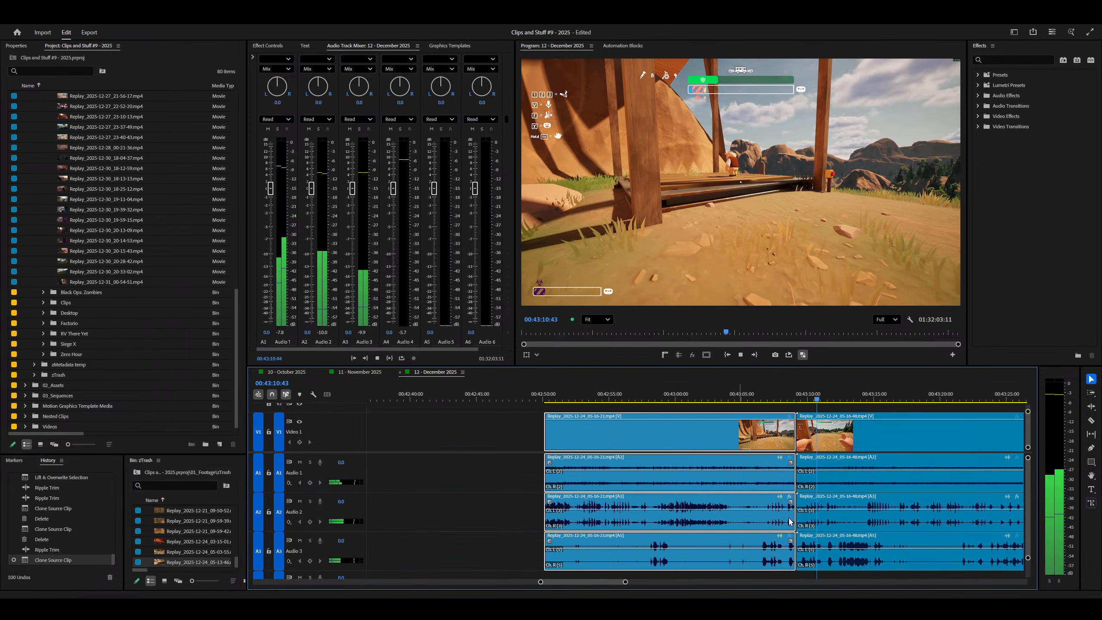
key(Delete)
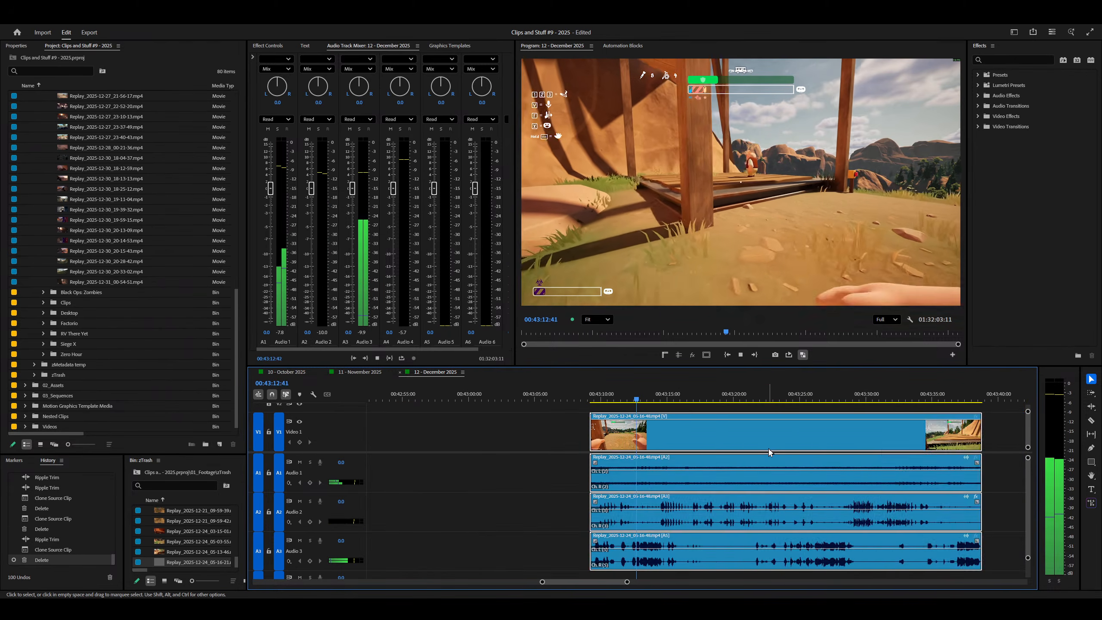
Step: Play Replay_2025-12-24_05-16-48.mp4 through to about 00:43:36 while checking its voice waveforms
key(minus)
key(minus)
key(minus)
key(minus)
key(equal)
key(equal)
key(equal)
key(equal)
key(equal)
key(equal)
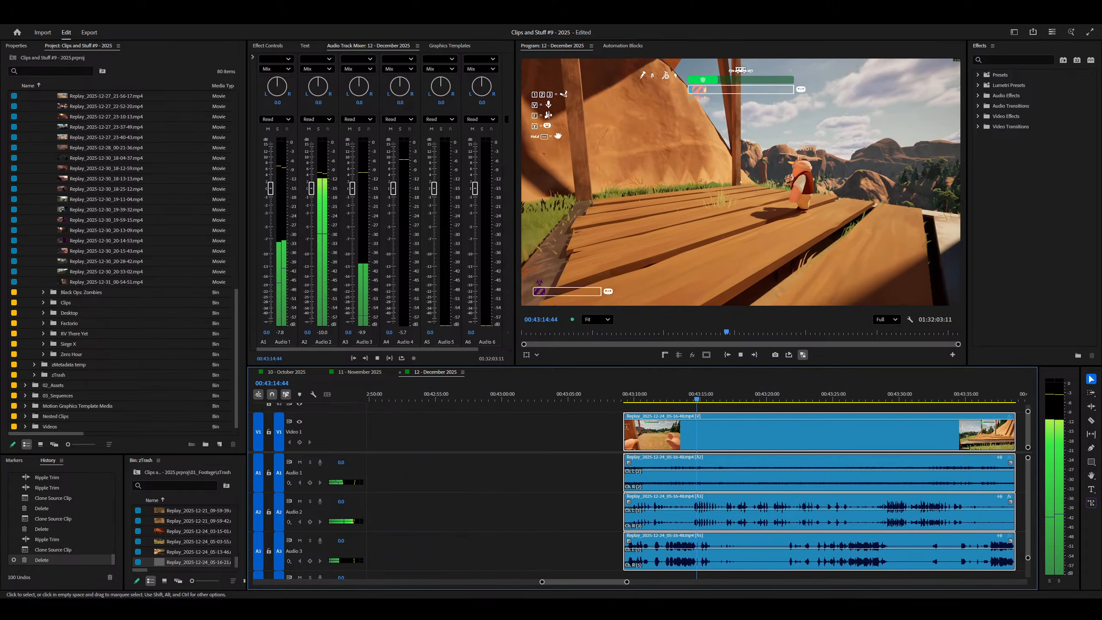
key(minus)
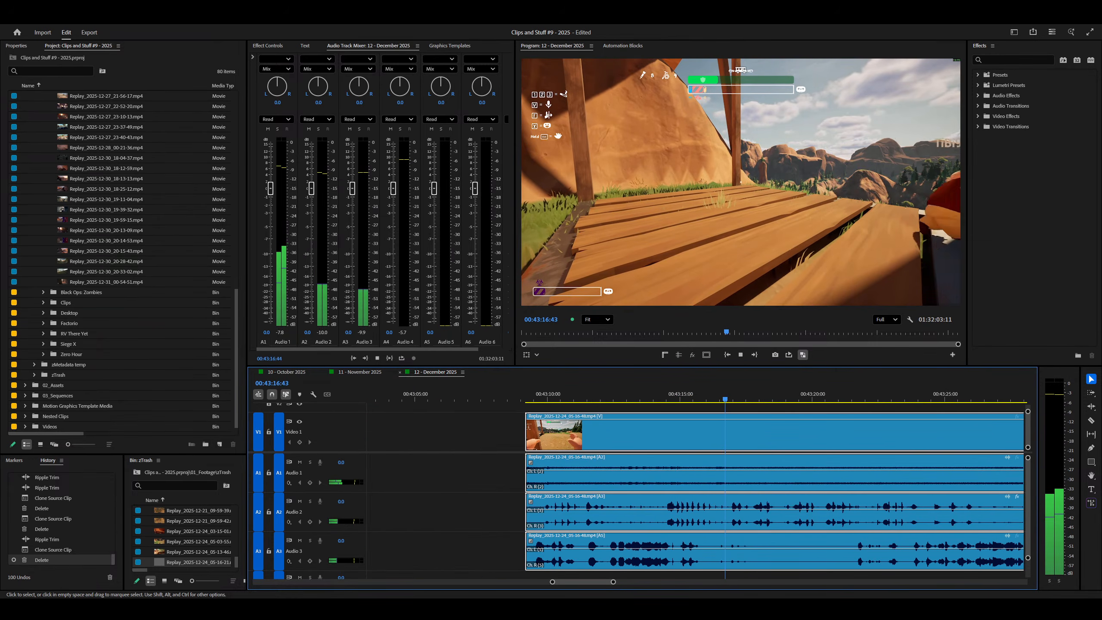
key(minus)
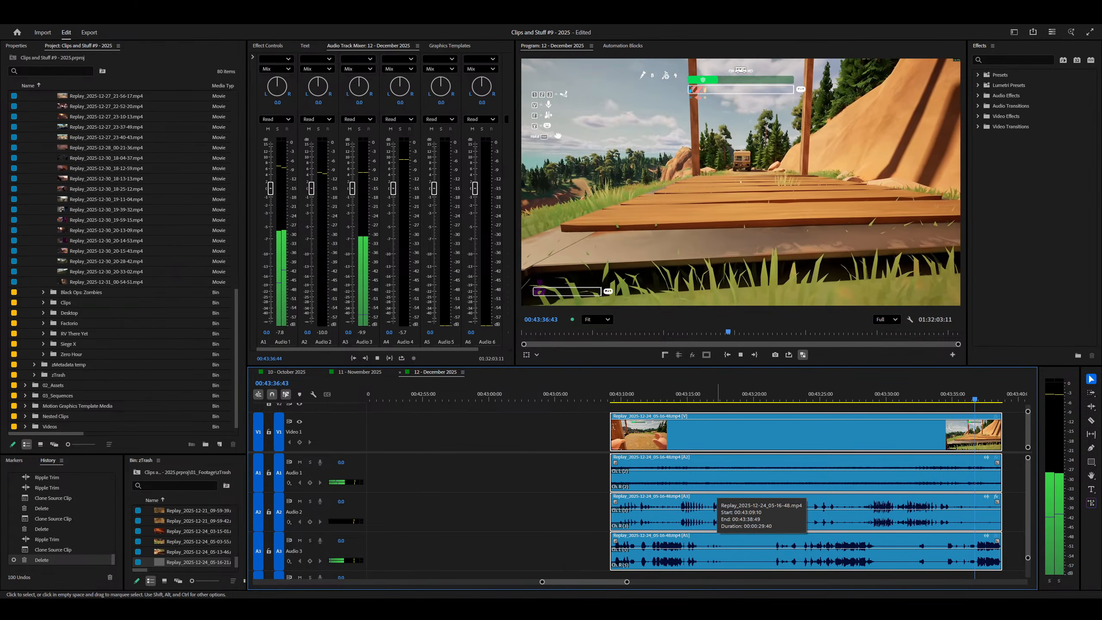
Step: Stop playback, copy Replay_2025-12-24_05-16-48.mp4 to the zTrash bin, and delete it from the timeline
key(minus)
key(minus)
key(minus)
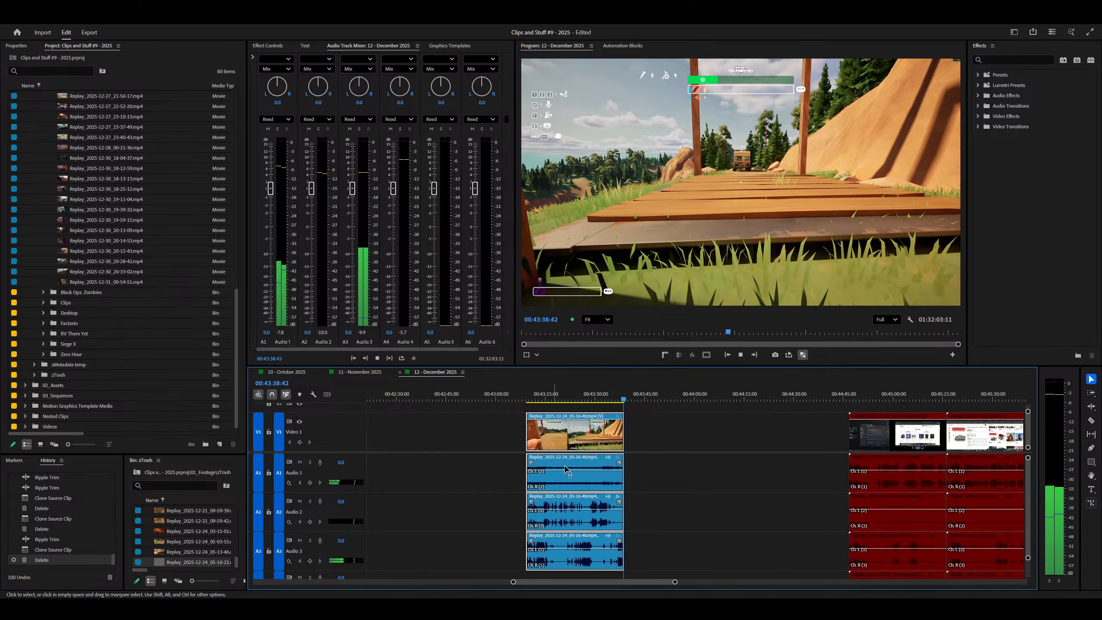
key(space)
drag(619, 446, 225, 535)
key(Delete)
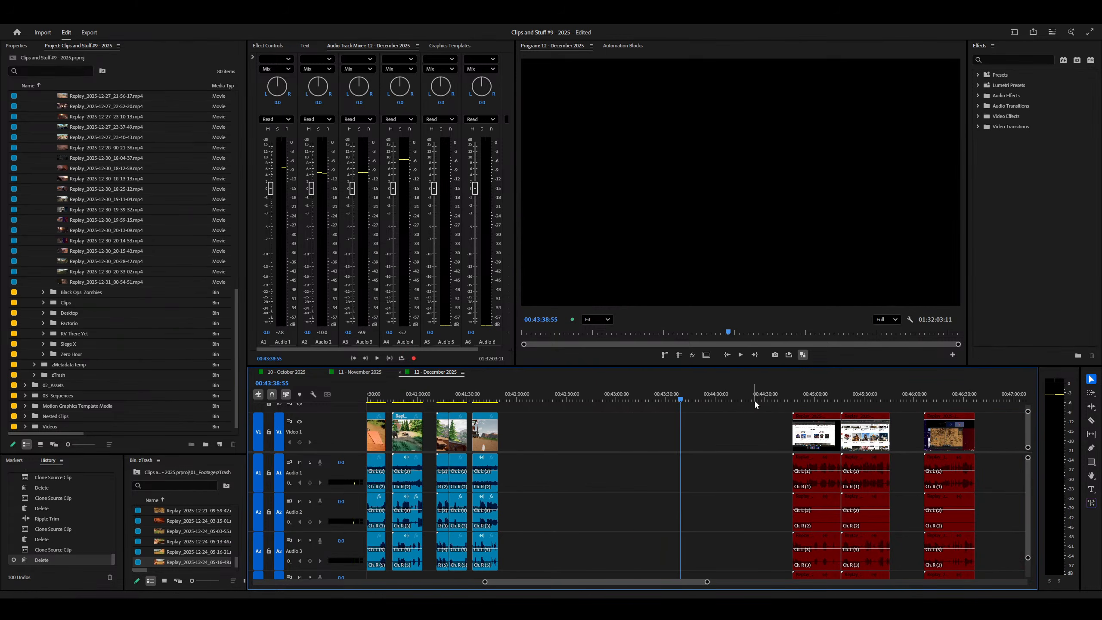
Step: Move the playhead to 00:47:57:20 at the start of the 2025-12-26 replays and maximize the timeline
key(minus)
drag(792, 397, 896, 417)
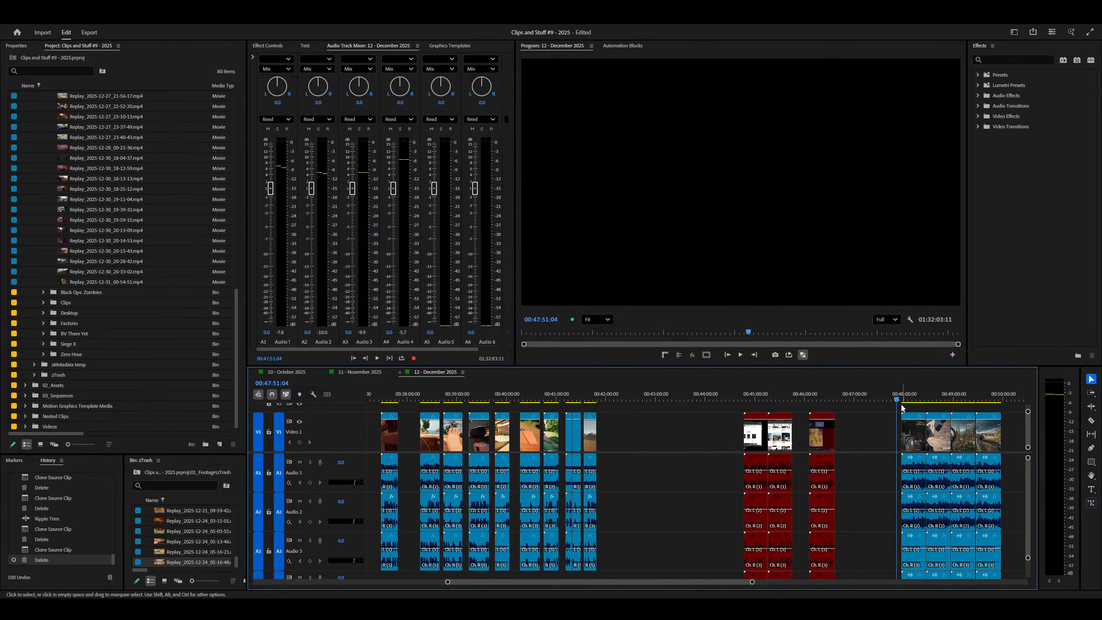
key(Down)
key(equal)
scroll(711, 466, down, 3)
key(grave)
key(equal)
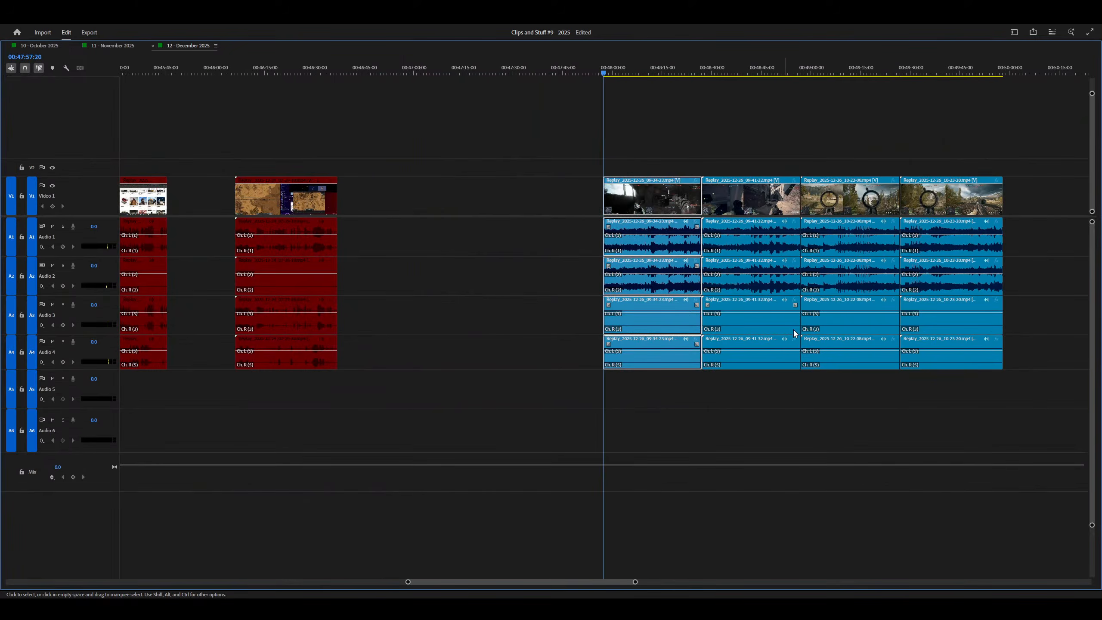
Step: Delete the Audio 2, Audio 3 and Audio 4 clips of the four 2025-12-26 replays, keeping only Audio 1
drag(528, 263, 963, 389)
key(minus)
key(minus)
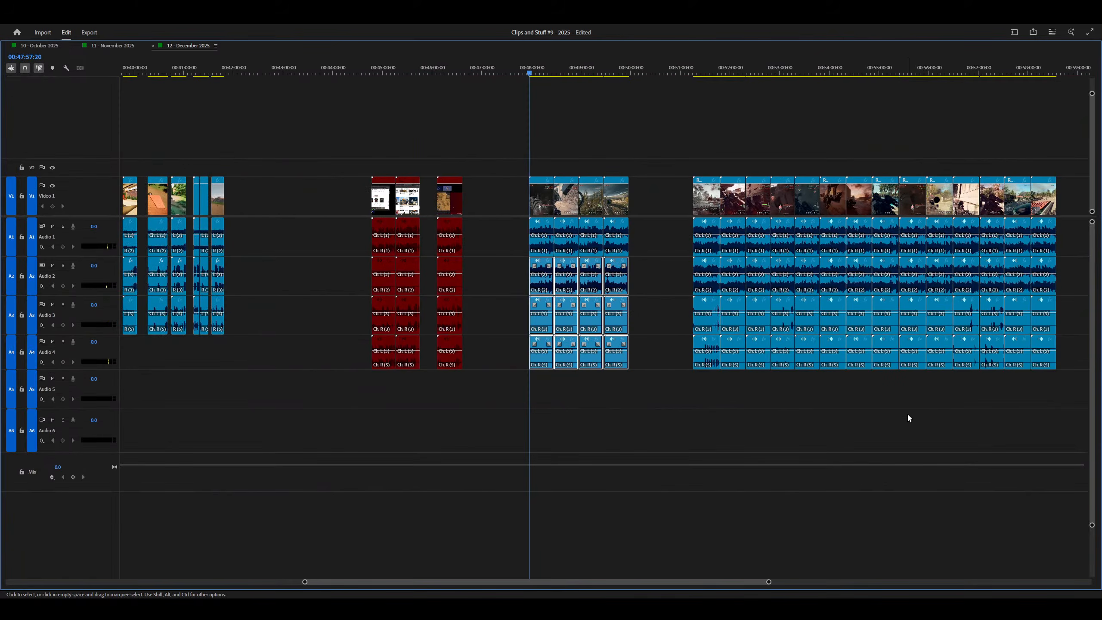
key(Delete)
Step: Select the Audio 1 clips across the group of replays starting on 2025-12-27 and compare the track waveforms around 00:51:40
scroll(831, 283, down, 9)
click(599, 69)
key(equal)
key(equal)
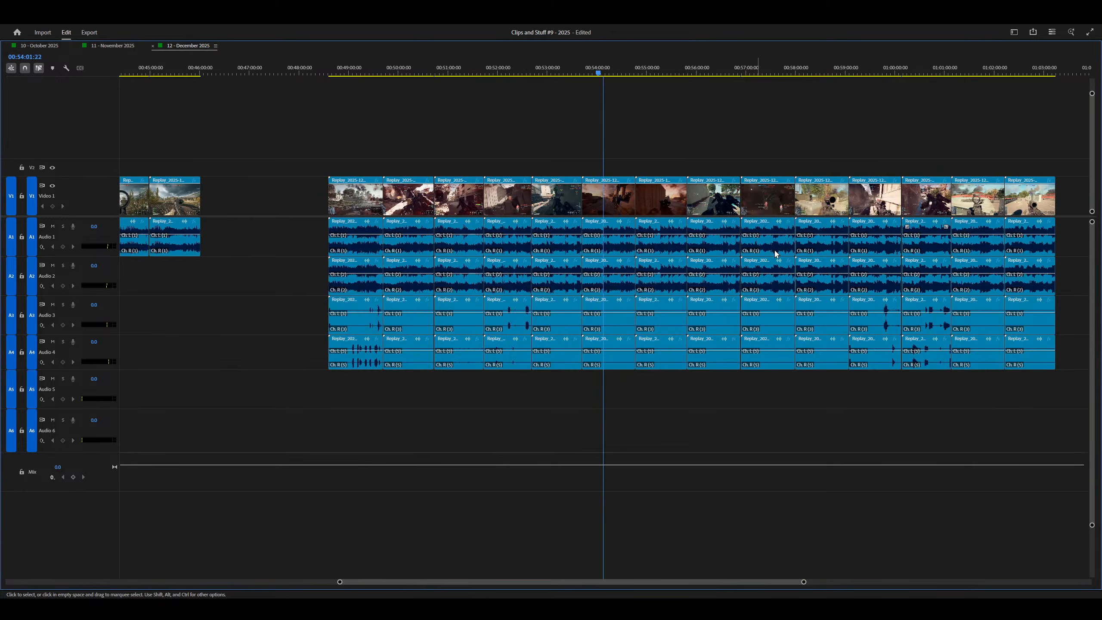
key(minus)
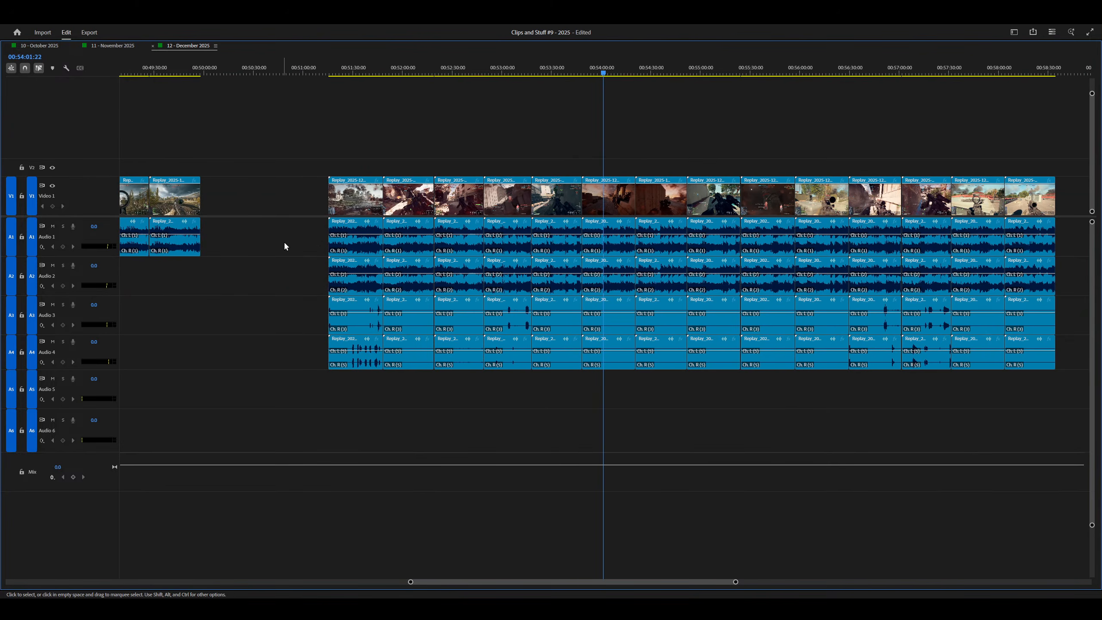
drag(284, 242, 1054, 229)
right_click(371, 254)
key(equal)
key(equal)
key(equal)
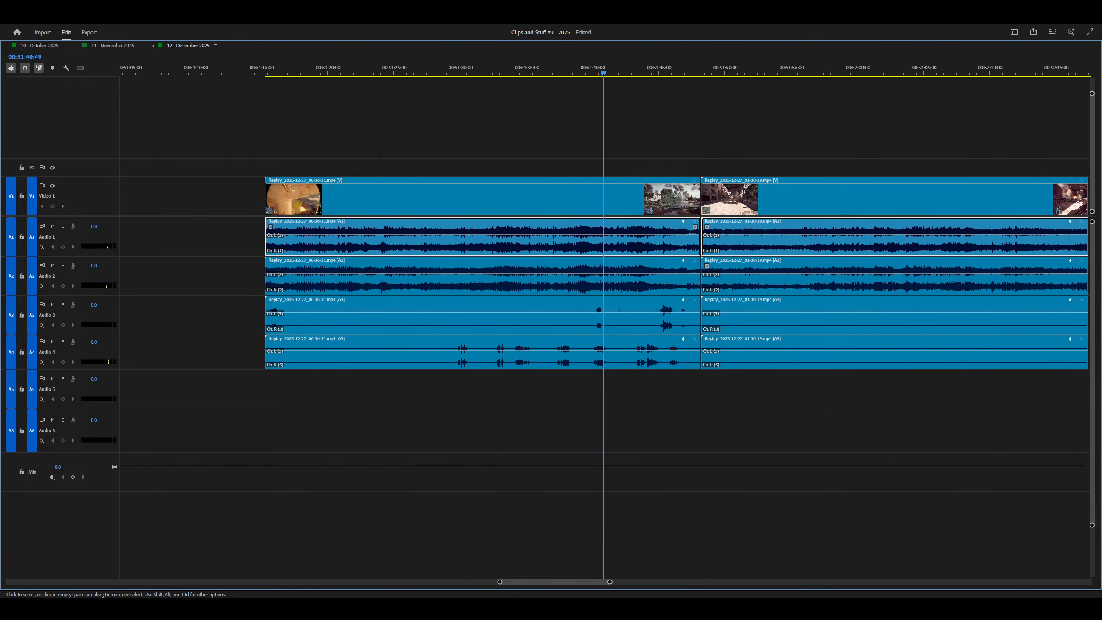
Step: Add the Audio 1 clips of the next long replay group to the selection and delete Audio 1 from both groups
key(minus)
key(minus)
key(minus)
key(minus)
key(minus)
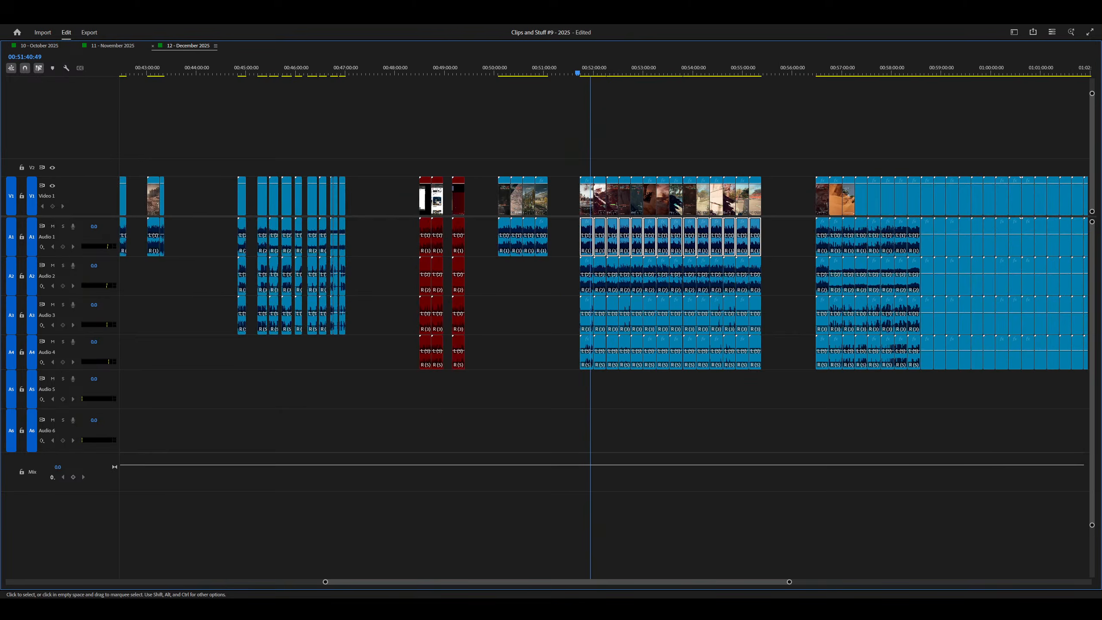
scroll(579, 262, down, 8)
scroll(593, 261, down, 2)
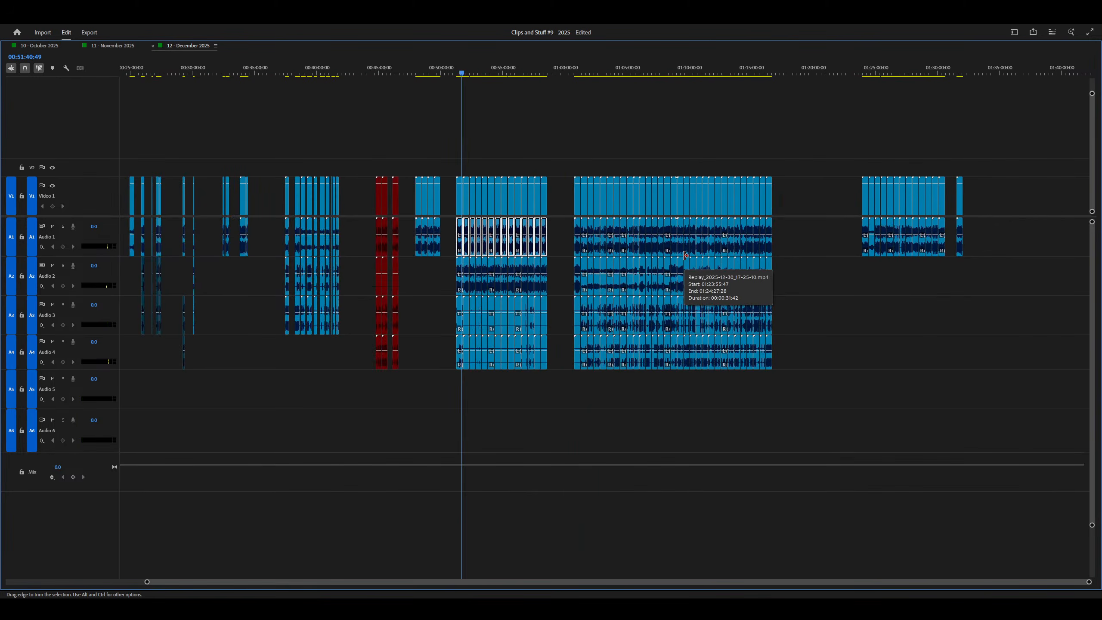
drag(800, 231, 569, 229)
key(minus)
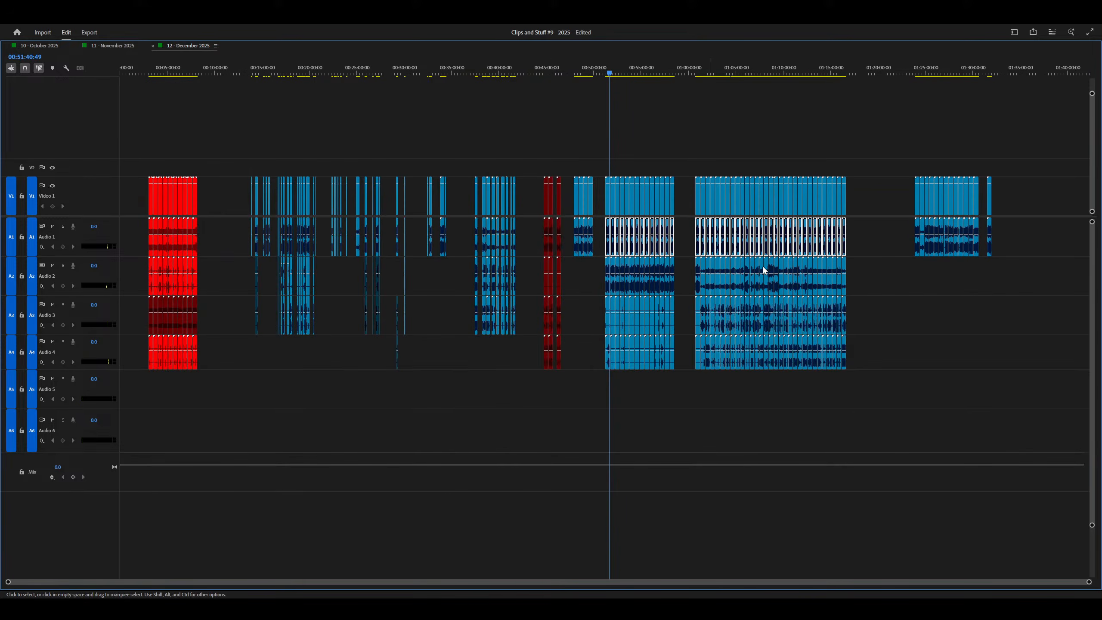
key(Delete)
key(equal)
scroll(957, 326, down, 3)
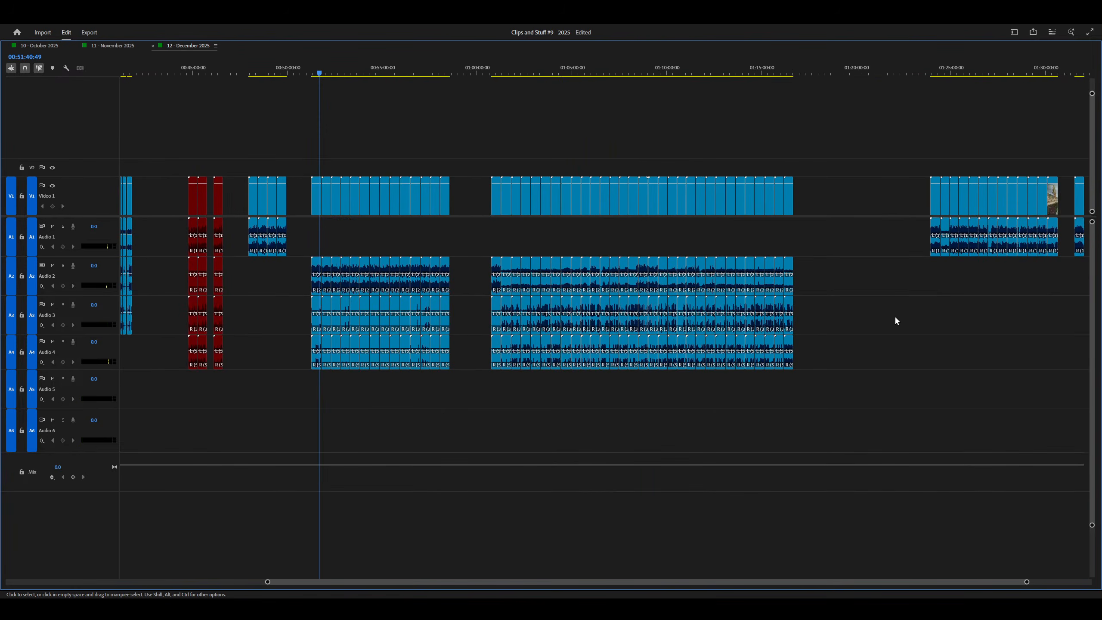
Step: Undo the Audio 1 deletion and compare the track waveforms across the 2025-12-27 group and the long replay group
key(ctrl+z)
key(equal)
scroll(940, 313, down, 4)
scroll(920, 302, up, 3)
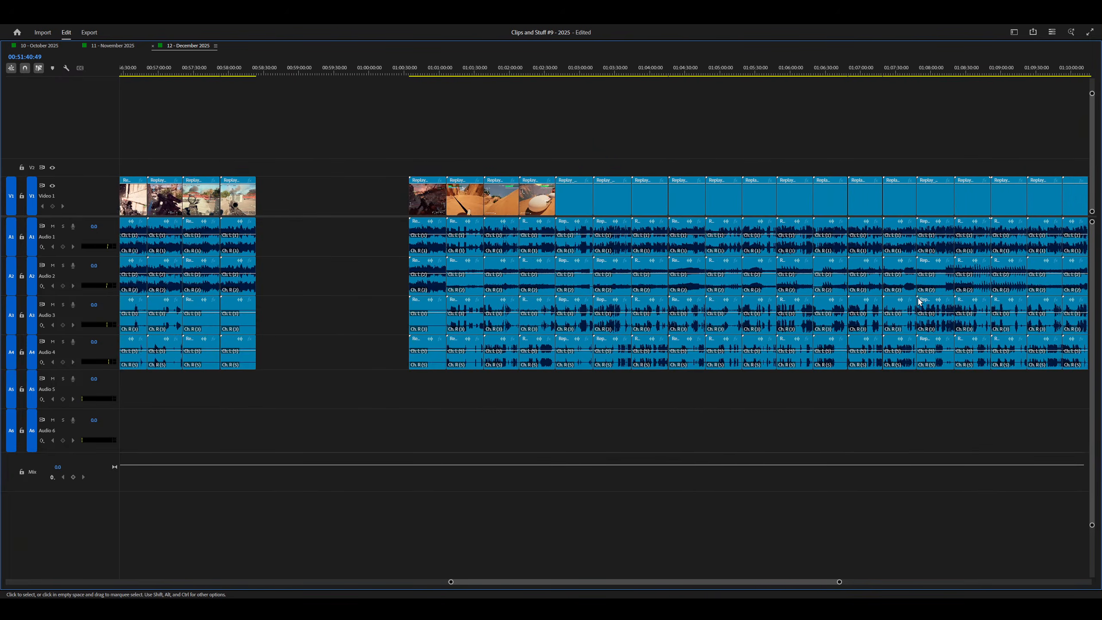
scroll(657, 305, down, 6)
scroll(555, 300, up, 10)
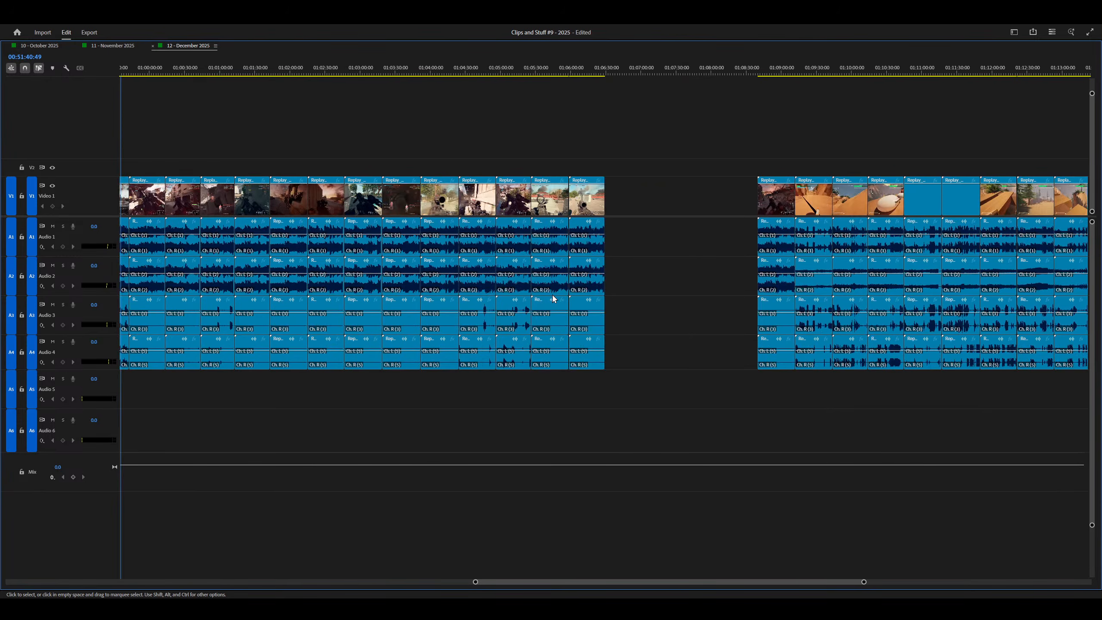
scroll(555, 299, down, 7)
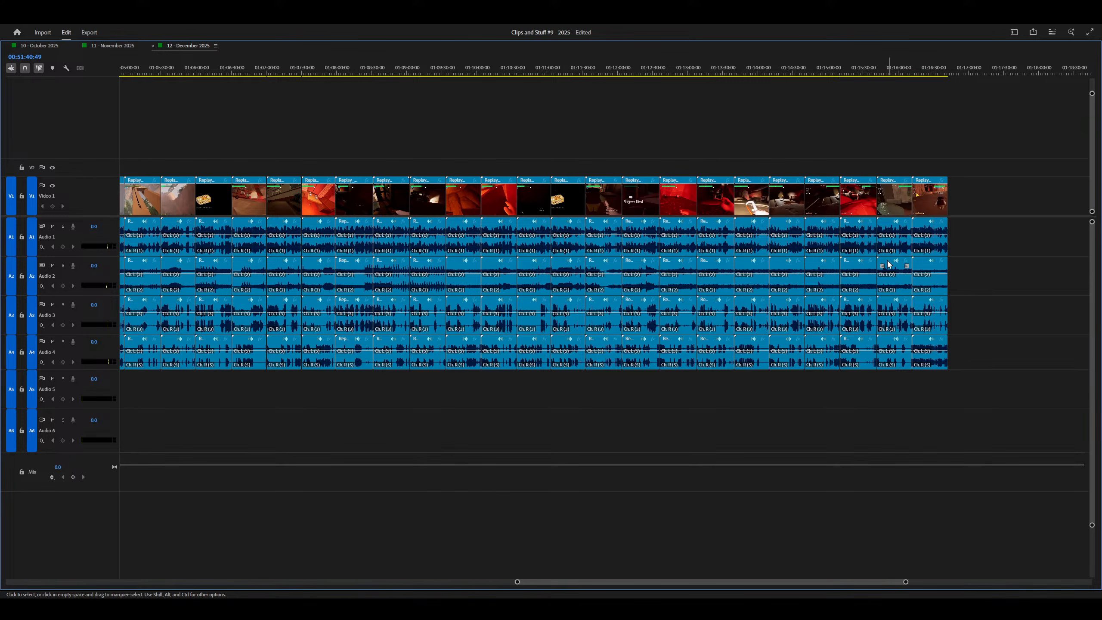
scroll(798, 273, down, 3)
Step: Move the remaining audio clips of both replay groups up one track onto Audio 1, Audio 2 and Audio 3, and save the project
key(minus)
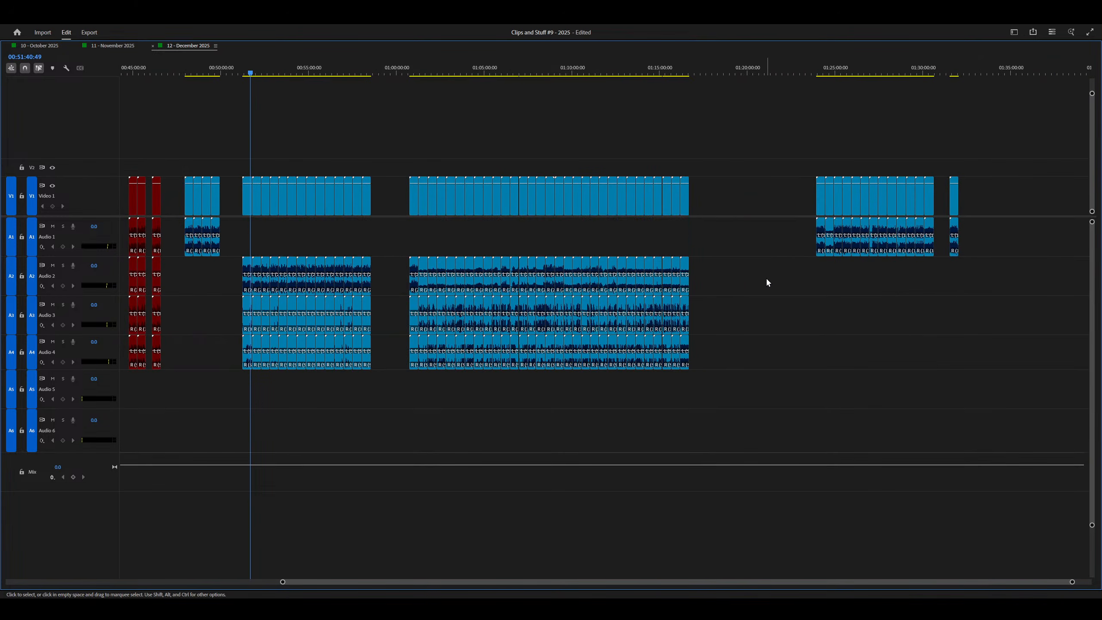
drag(767, 282, 177, 412)
key(alt+Up)
key(ctrl+s)
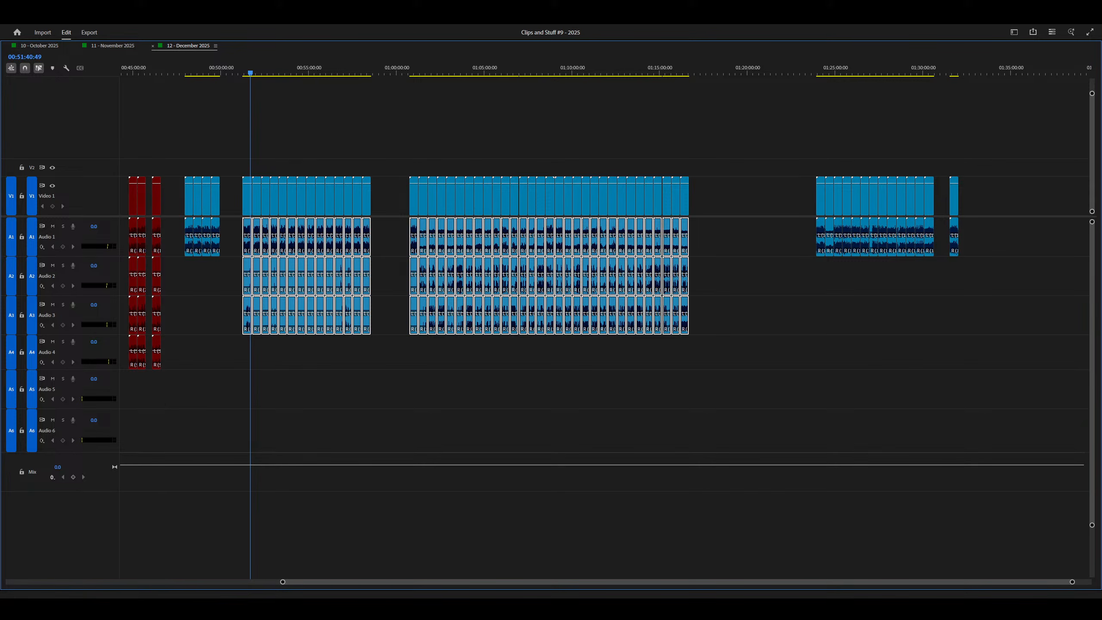
Step: Restore the full panel layout and spread the four 2025-12-26 replays apart with gaps between them
key(grave)
key(equal)
key(equal)
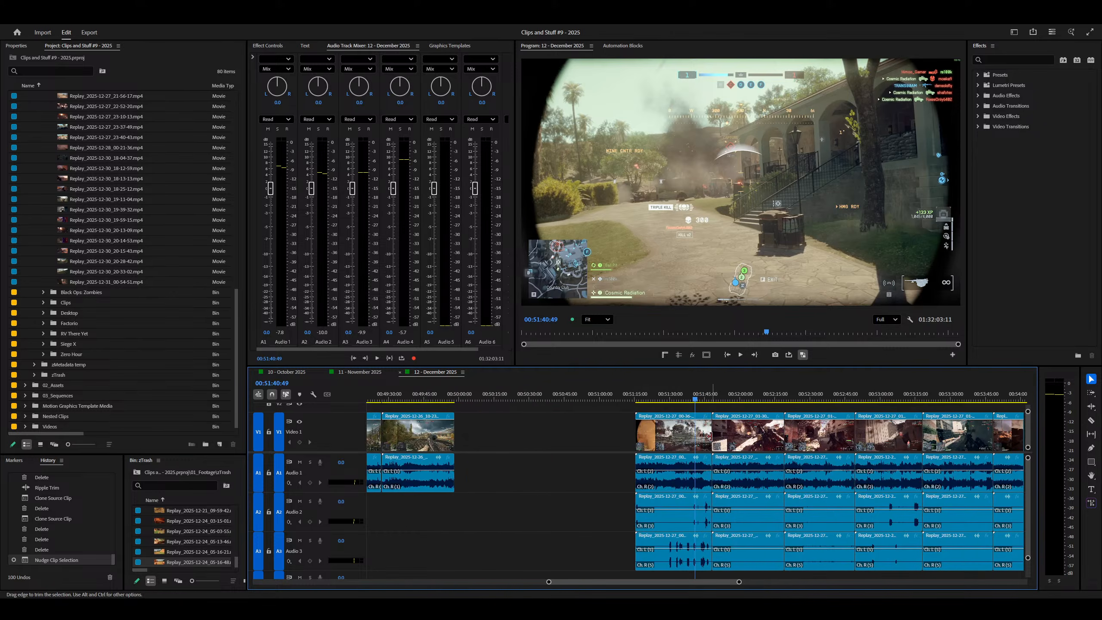
key(minus)
scroll(579, 478, up, 4)
click(699, 396)
key(equal)
drag(884, 424, 807, 438)
shift+click(732, 440)
scroll(797, 440, down, 3)
shift+click(727, 442)
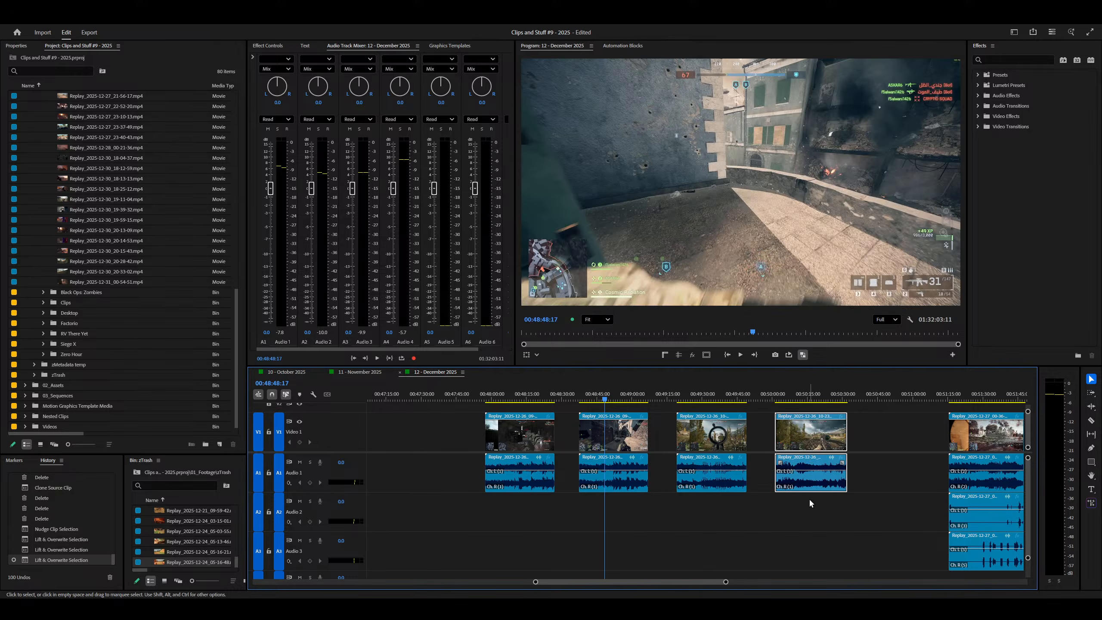
click(811, 505)
Step: Scrub through the four 2025-12-26 replays to check their footage
drag(477, 436, 608, 451)
key(equal)
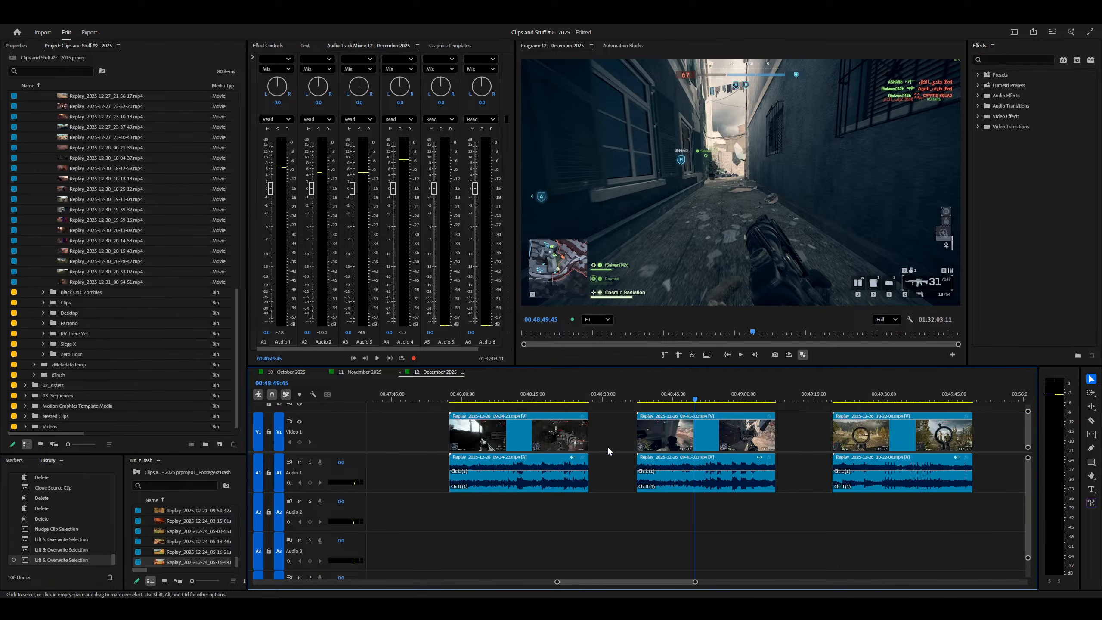
scroll(605, 448, down, 3)
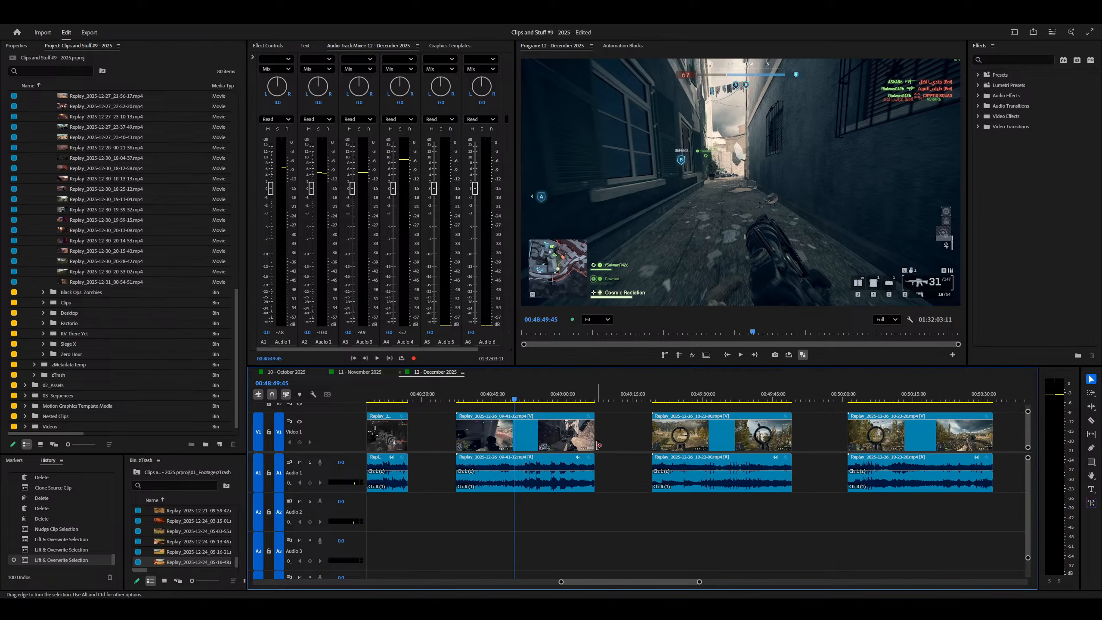
right_click(689, 448)
right_click(914, 452)
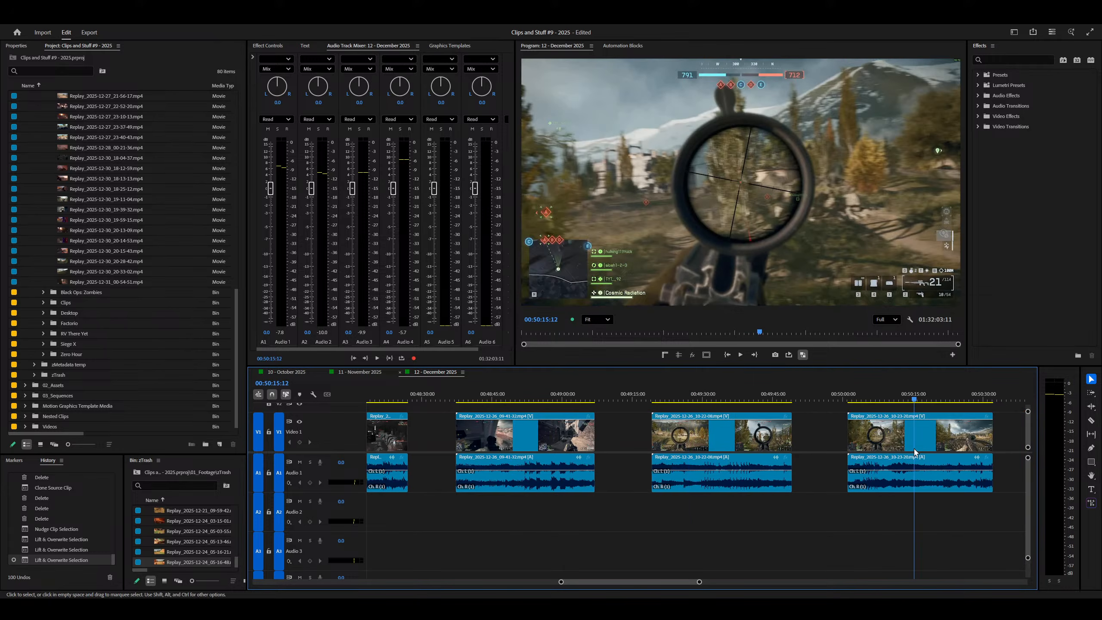
key(minus)
key(minus)
right_click(823, 434)
scroll(823, 433, down, 10)
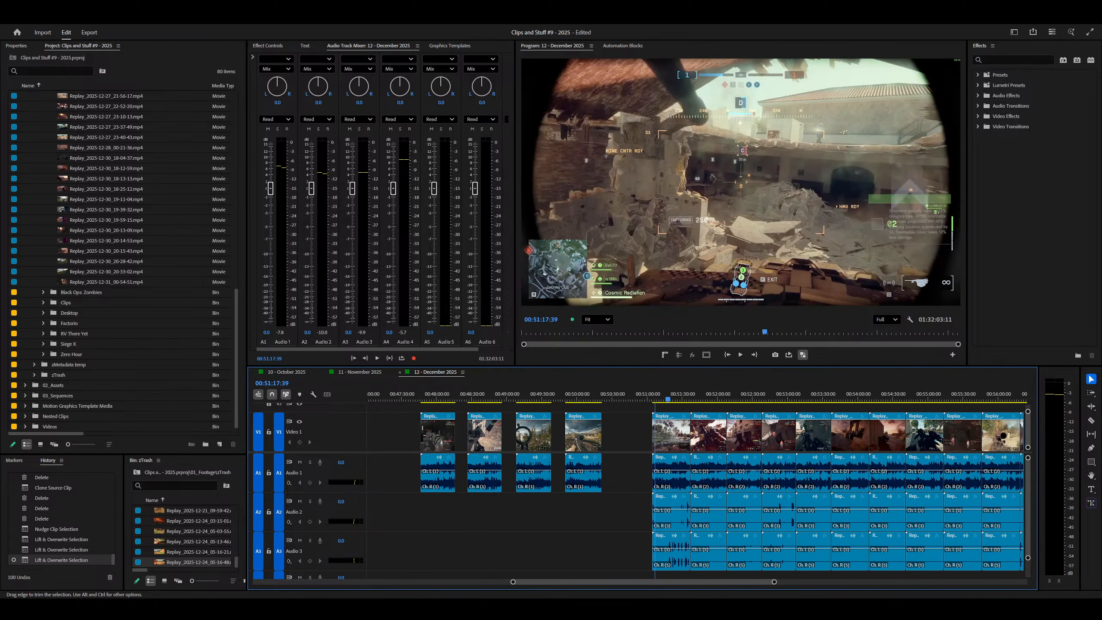
Step: Scrub through the 2025-12-27 group and the long replay group to the end of its last clip
key(minus)
right_click(660, 436)
right_click(897, 437)
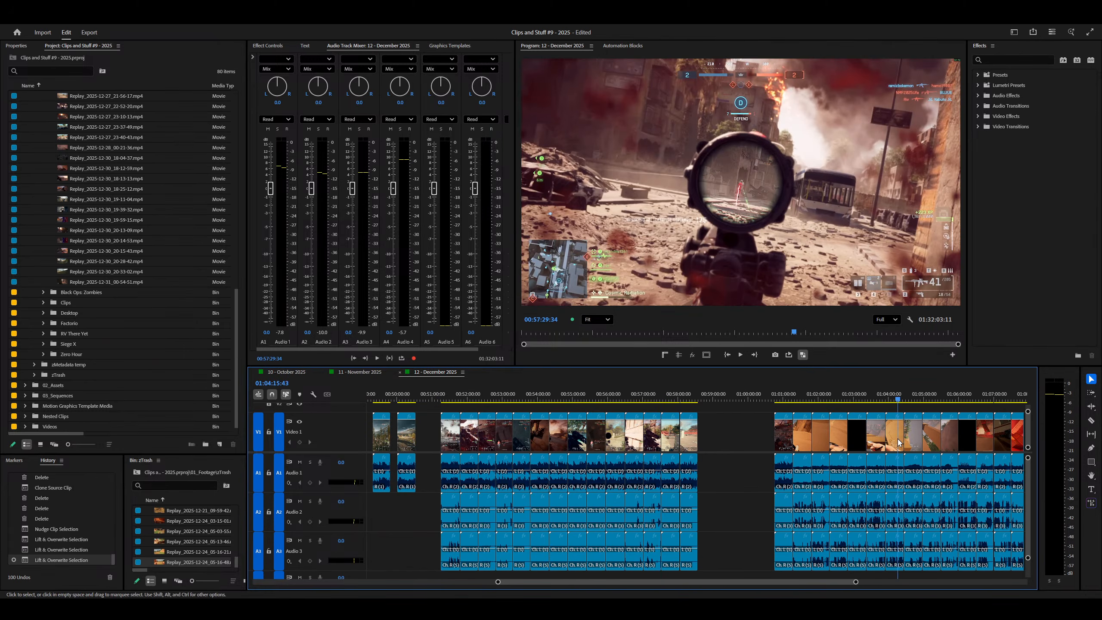
scroll(897, 437, down, 10)
key(minus)
right_click(716, 415)
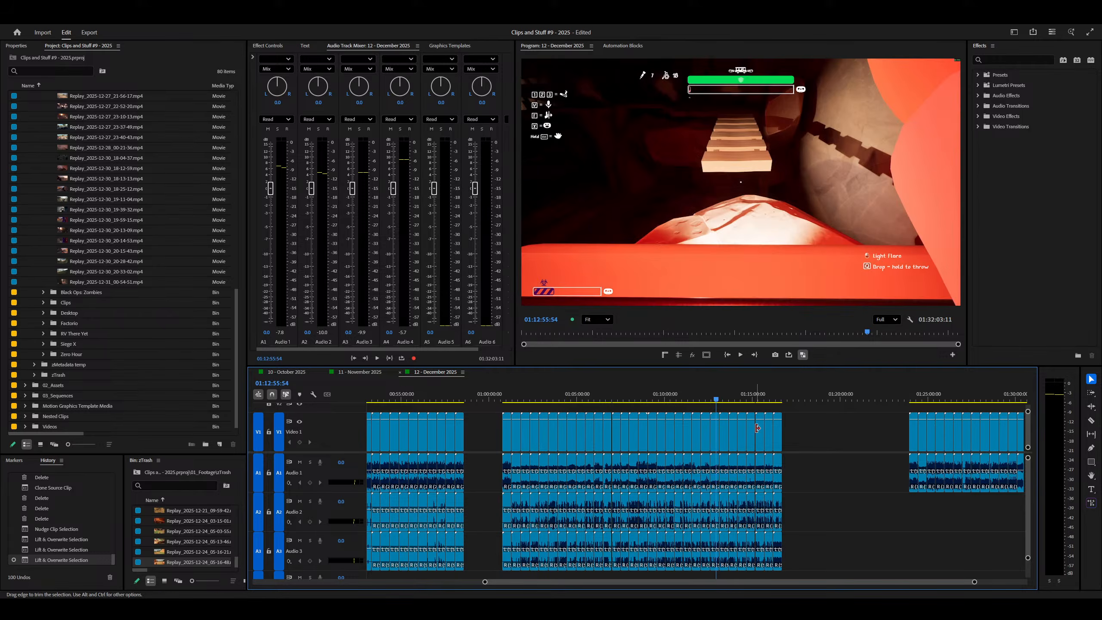
right_click(756, 428)
right_click(786, 444)
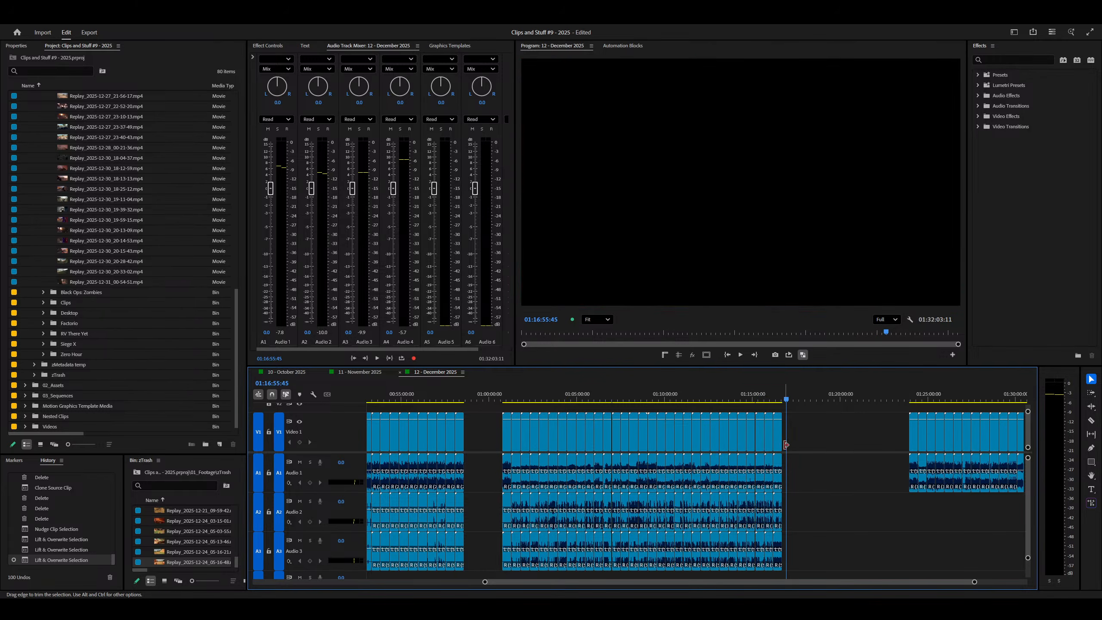
right_click(778, 447)
Step: Scrub through the final replay groups from about 01:24:00 to the last clip at 01:31:51
key(equal)
key(equal)
key(equal)
scroll(847, 436, down, 10)
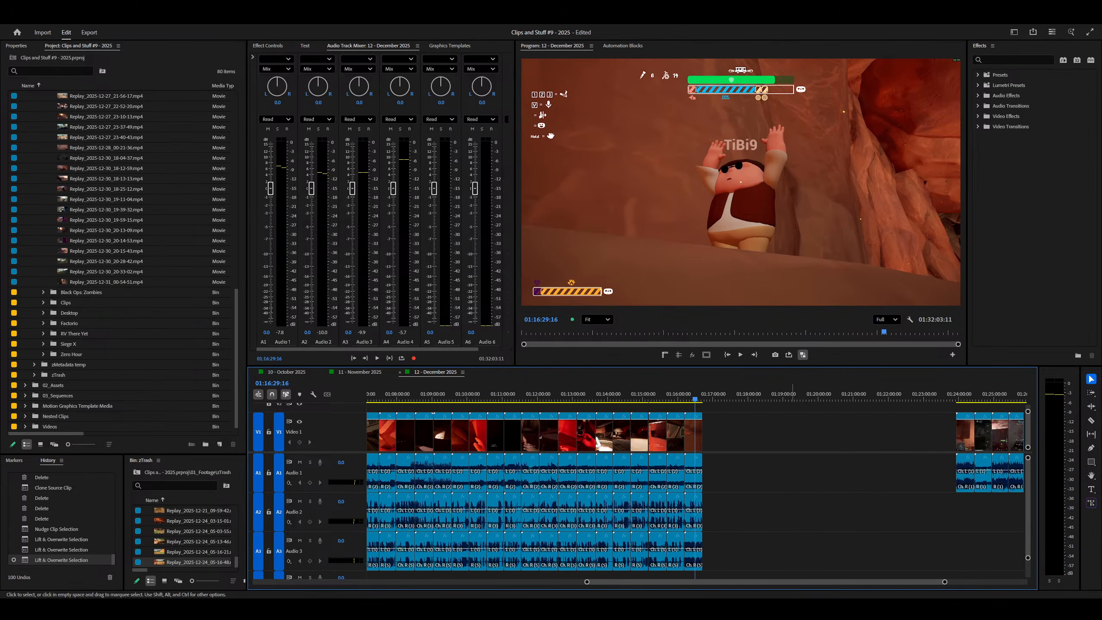
right_click(847, 437)
key(minus)
key(minus)
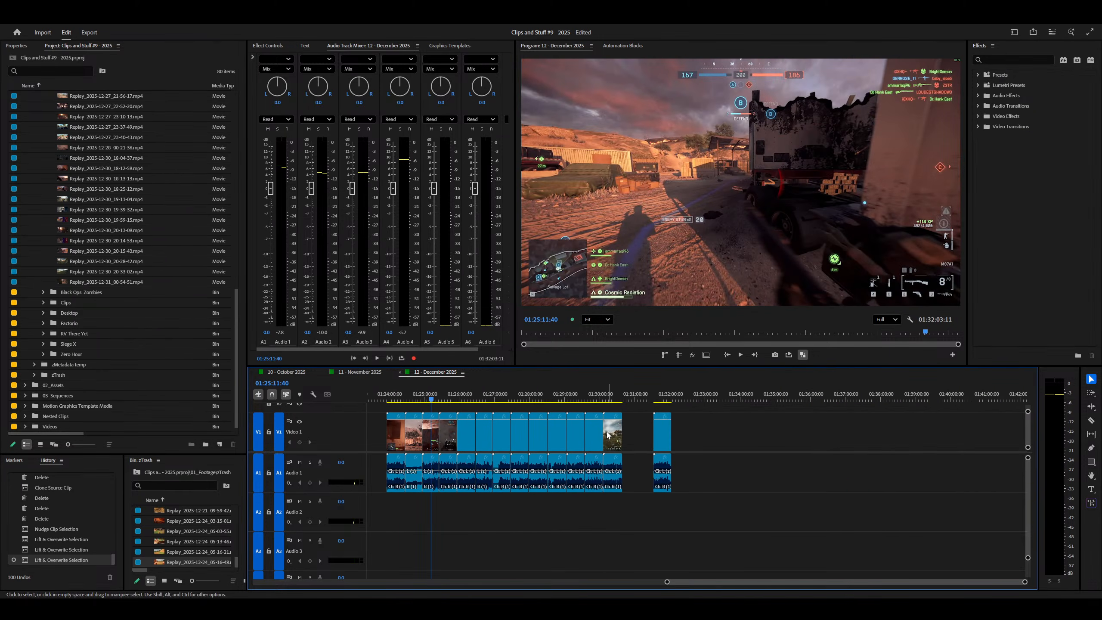
right_click(607, 464)
key(equal)
key(equal)
key(minus)
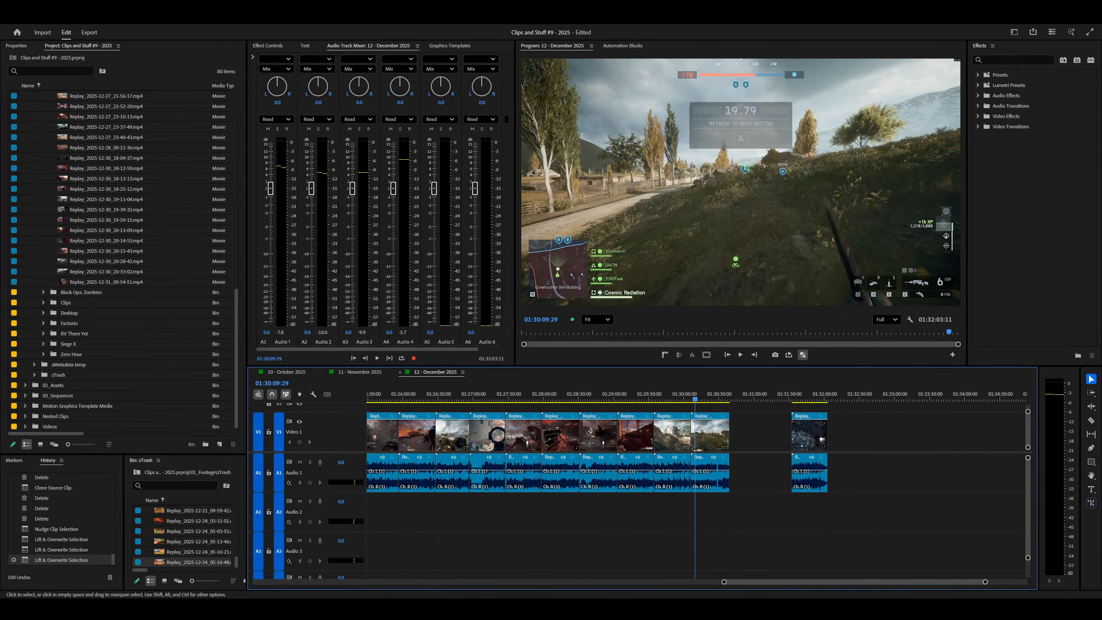
right_click(815, 465)
key(minus)
key(backslash)
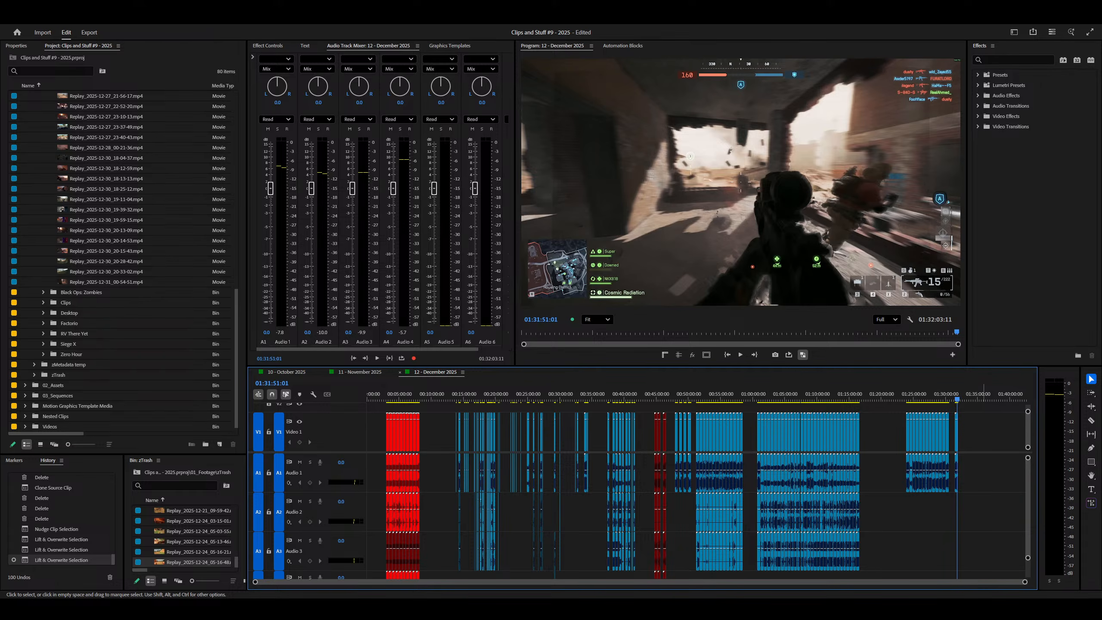
Step: Examine the footage of the long replay group around 01:06:25
right_click(794, 438)
key(equal)
key(equal)
key(equal)
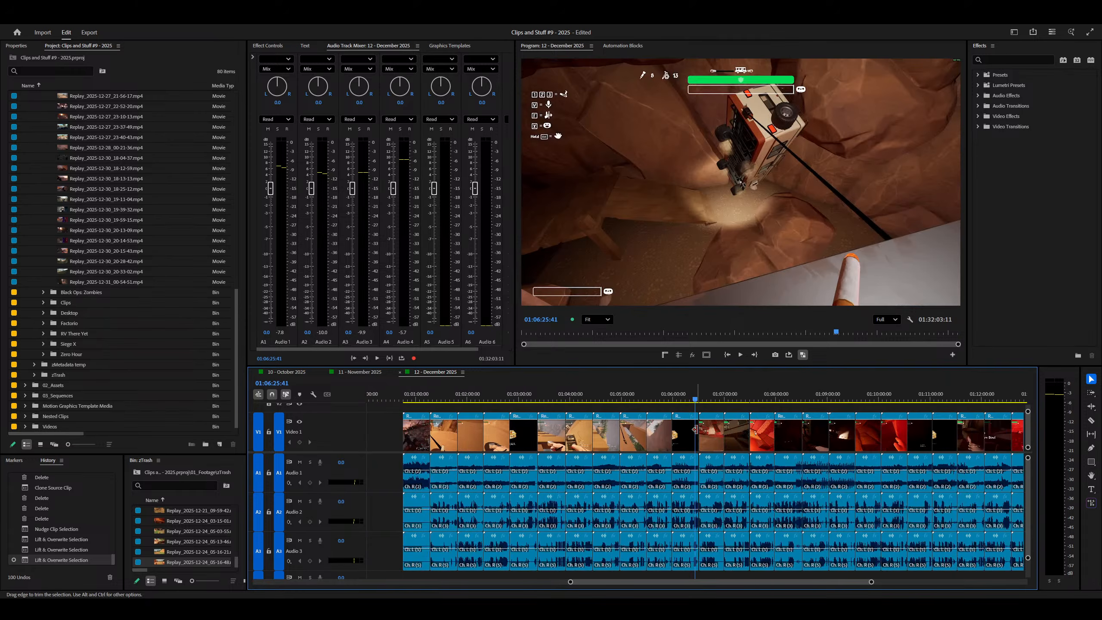
key(backslash)
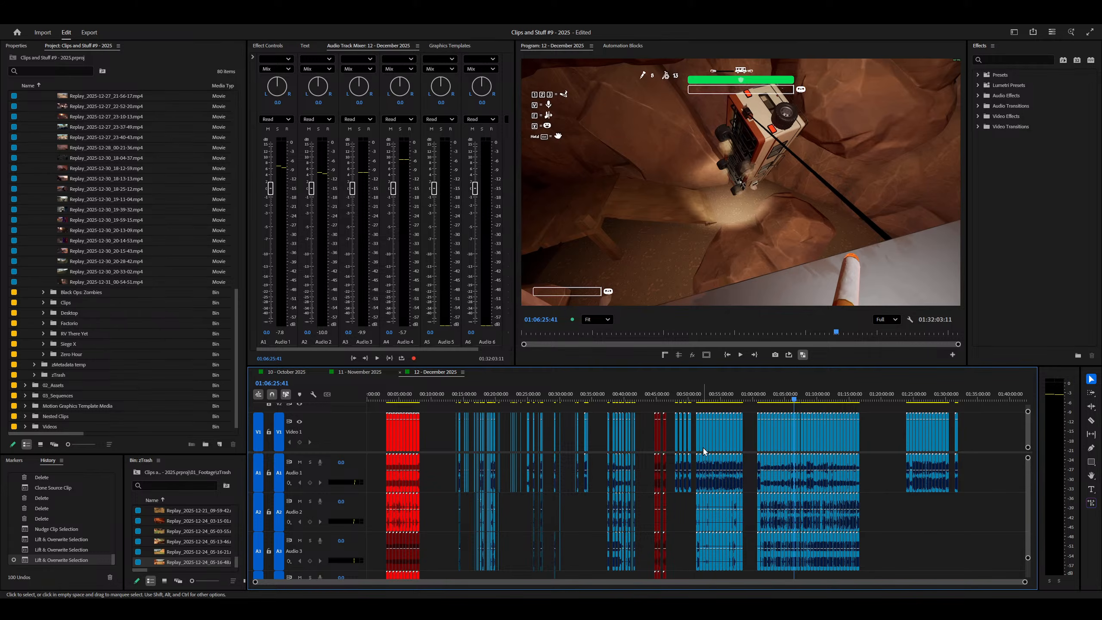
Step: Examine the 2025-12-27 replays and their audio tracks around 00:52:17
right_click(704, 452)
key(equal)
key(equal)
key(equal)
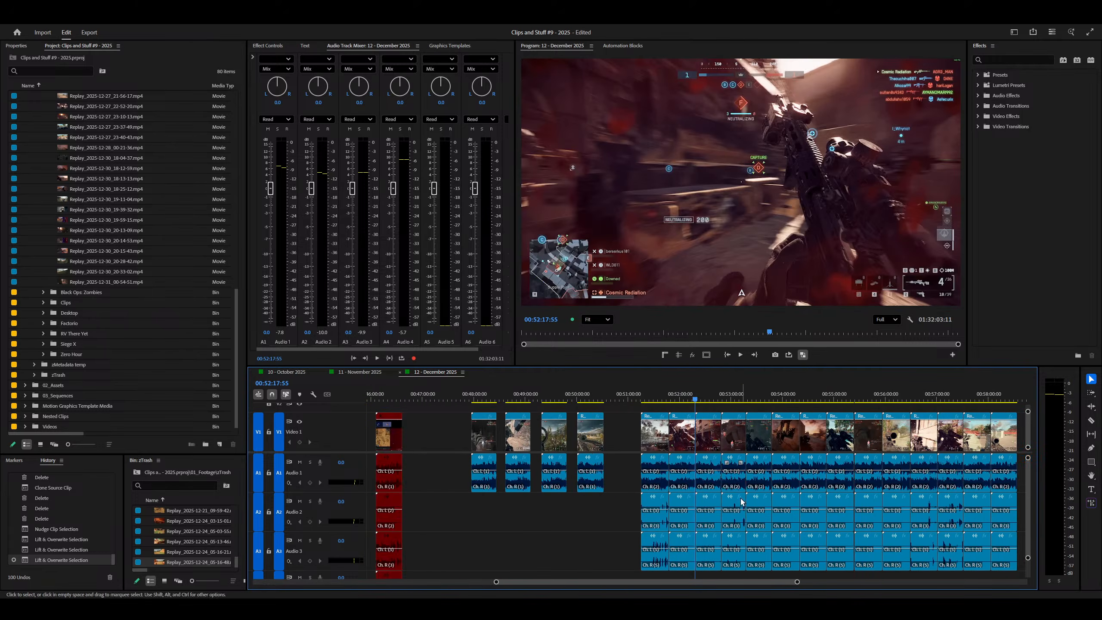
key(equal)
key(equal)
key(equal)
key(space)
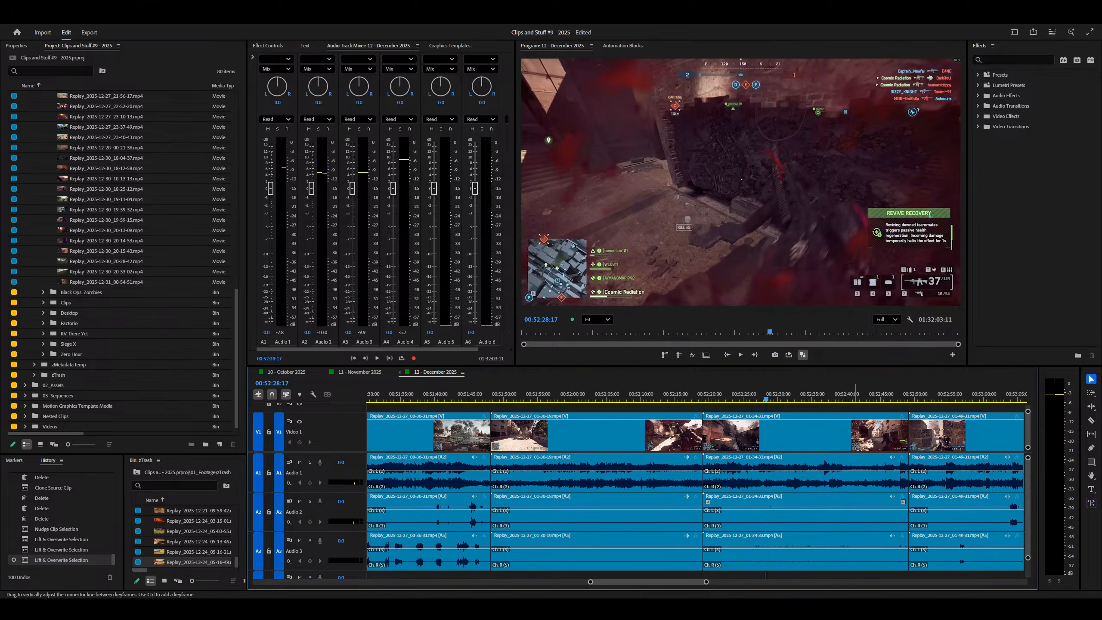
drag(856, 510, 688, 567)
key(minus)
key(minus)
key(minus)
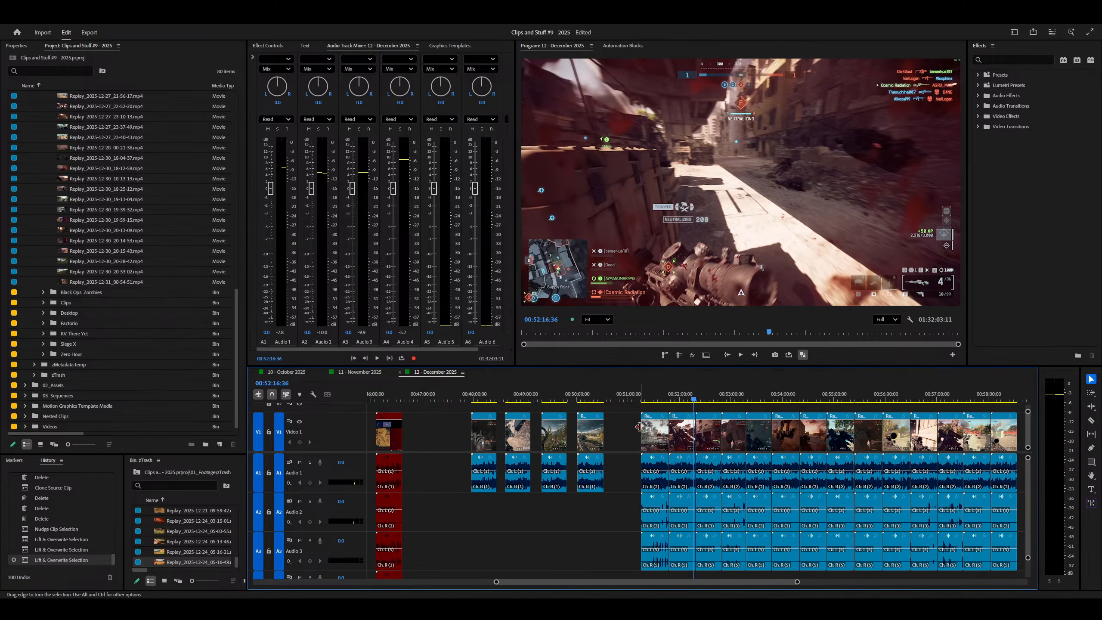
Step: Move the playhead into the first 2025-12-26 replay at 00:47:58:46
click(473, 423)
key(equal)
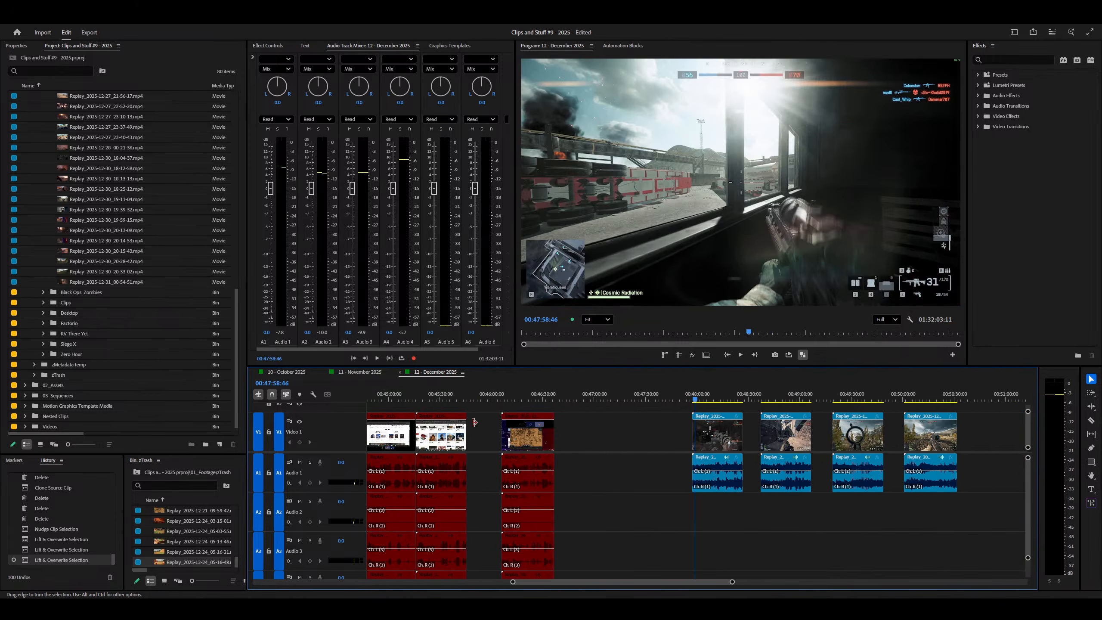
key(equal)
key(equal)
Step: Switch to YouTube Music, skip to the next song and minimize its window
click(378, 609)
middle_click(718, 265)
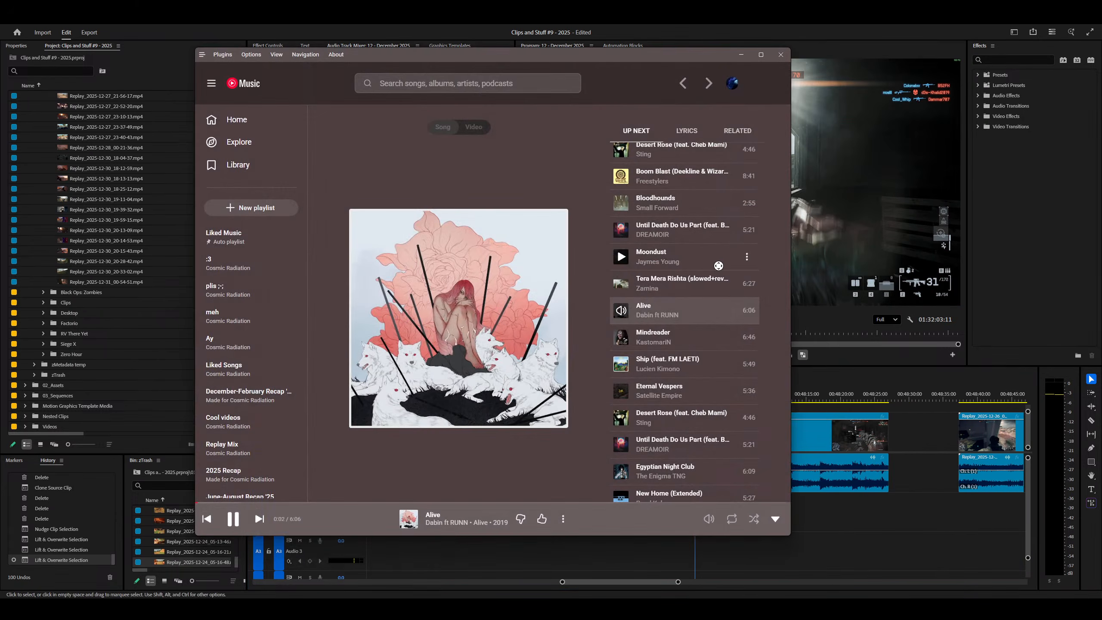
key(XF86AudioNext)
click(742, 56)
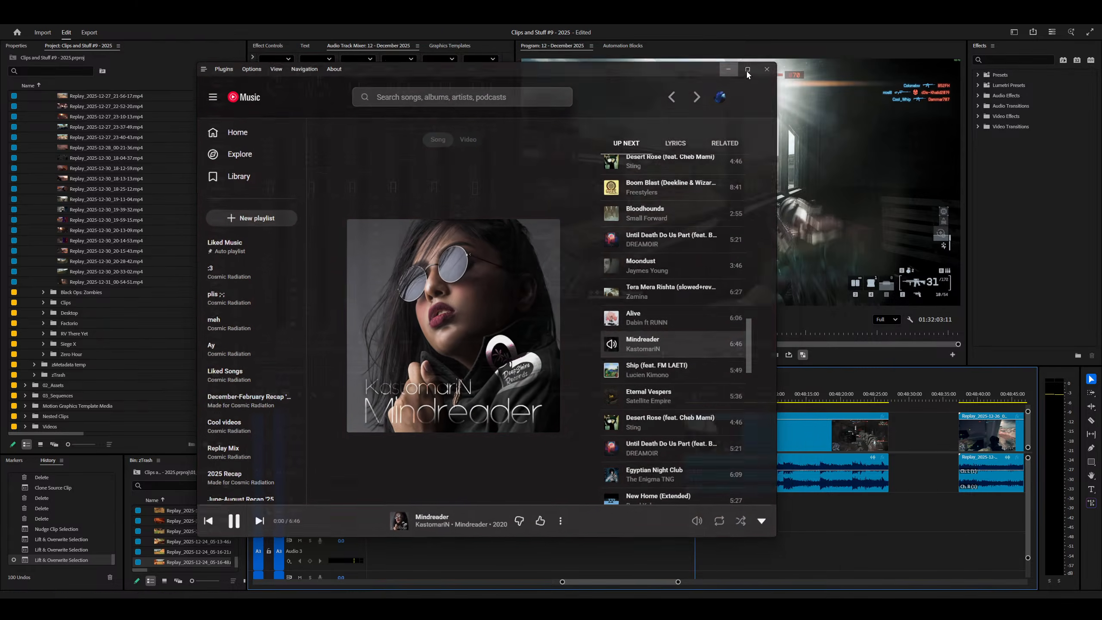
Step: Select the replay groups after 00:47:00:00 one after another to survey the remaining footage
key(minus)
key(minus)
key(minus)
key(minus)
key(minus)
key(minus)
key(minus)
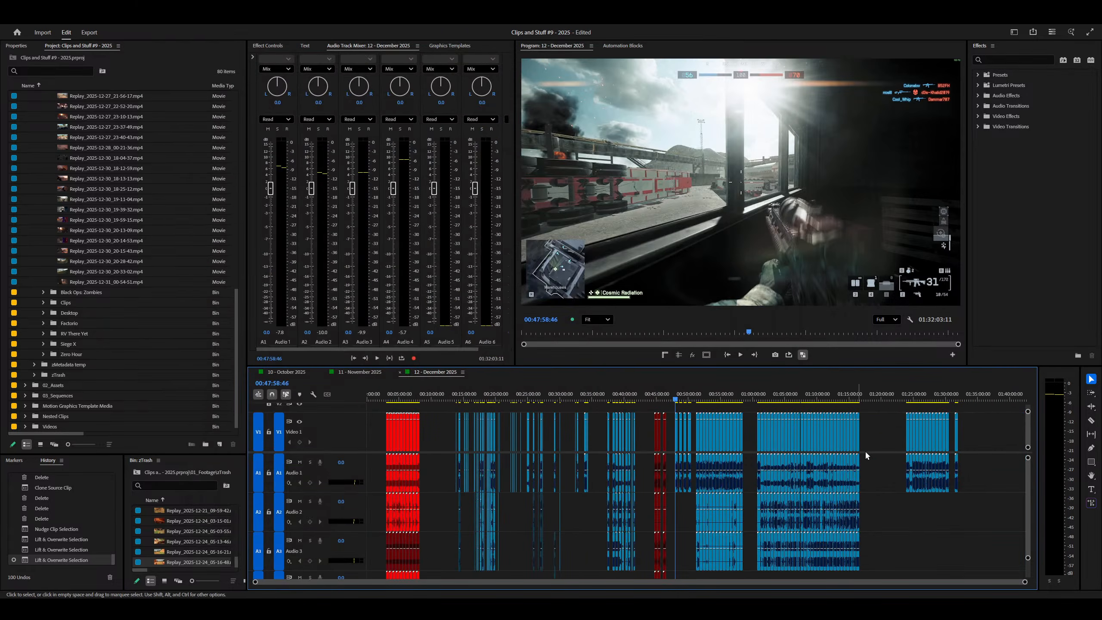
drag(750, 427, 671, 465)
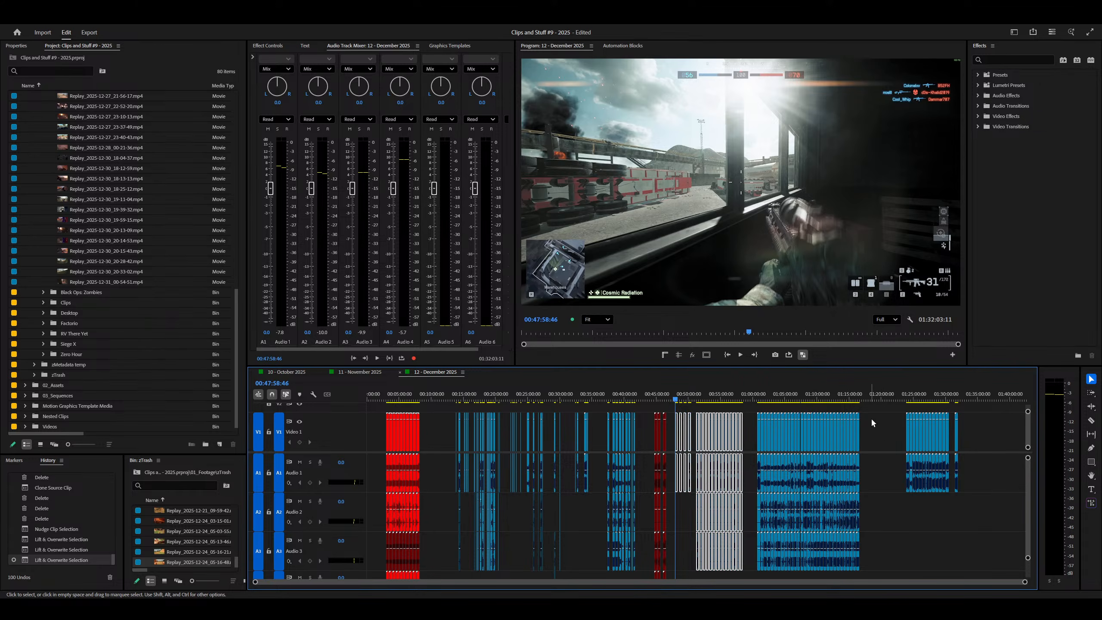
drag(884, 417, 968, 432)
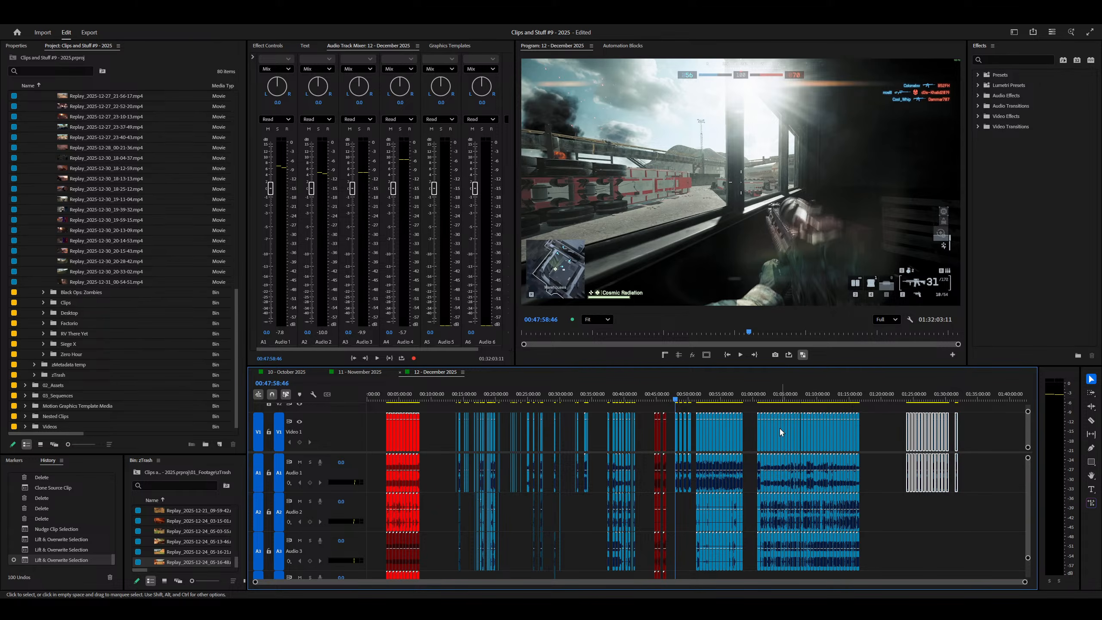
drag(753, 427, 881, 449)
key(=)
key(=)
key(=)
key(=)
key(=)
key(=)
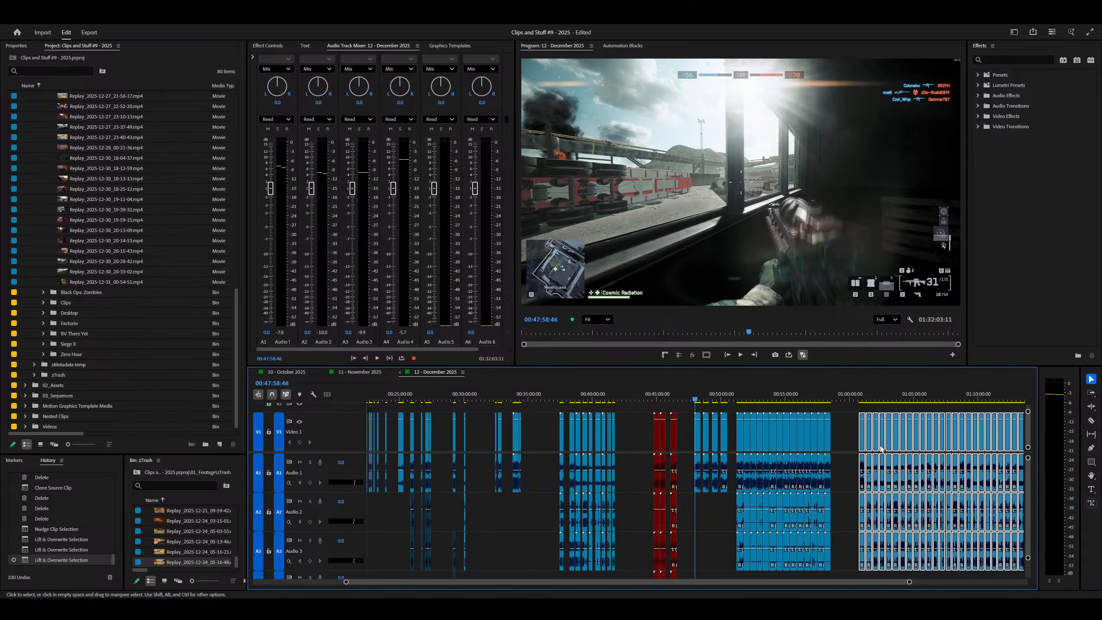
Step: Select the first 2025-12-26 replay and save the project
click(728, 438)
key(=)
key(-)
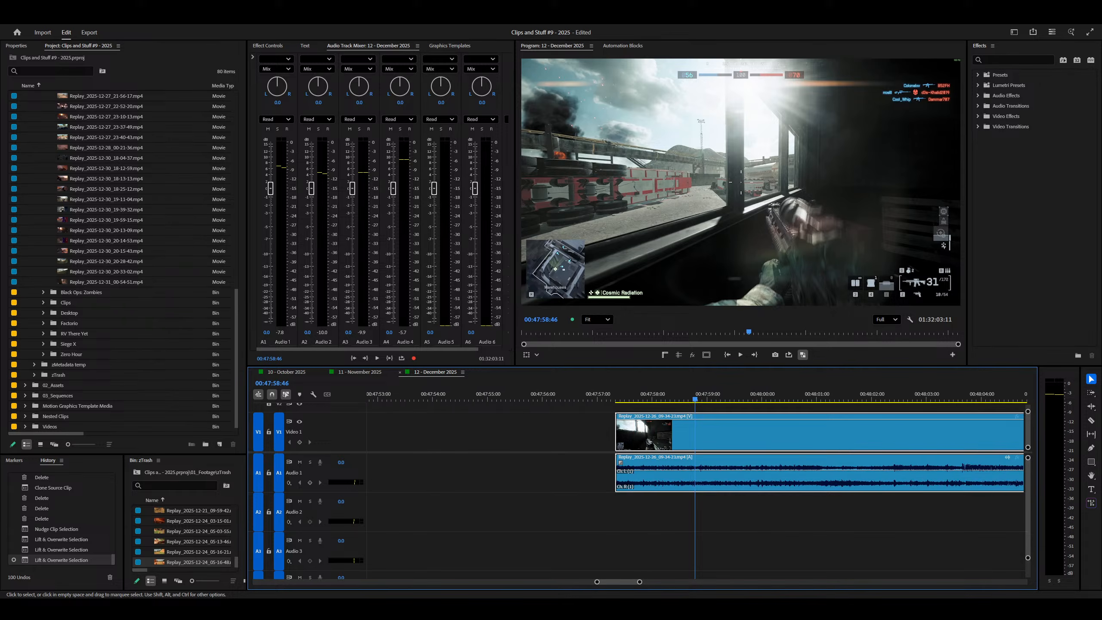
key(=)
key(-)
key(-)
key(-)
key(ctrl+s)
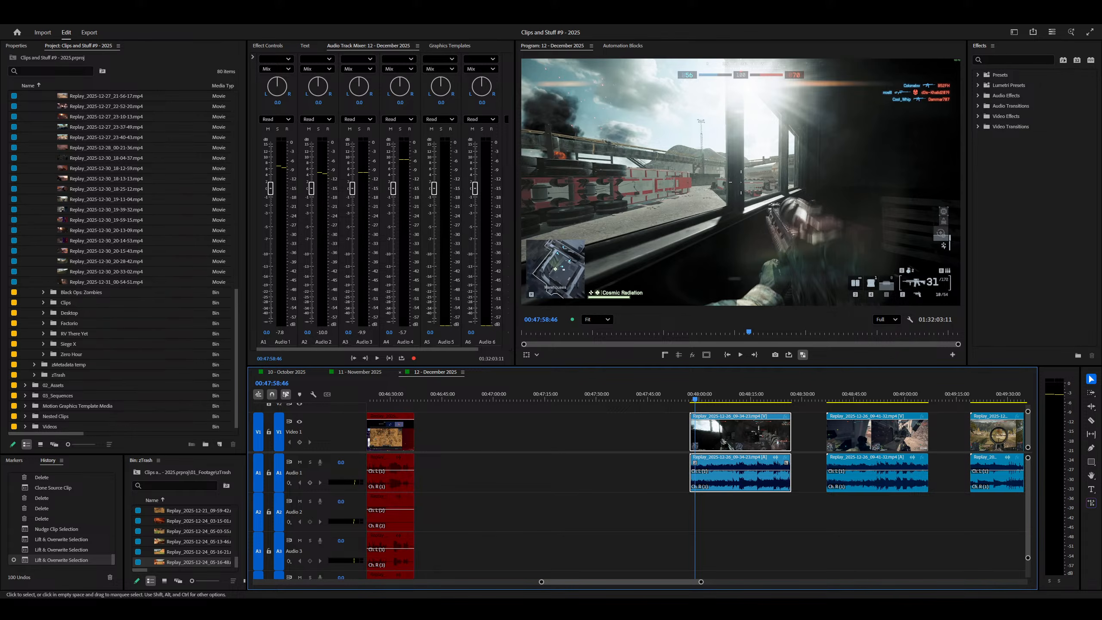
Step: Play the first 2025-12-26 replay from its start at 00:47:57:20 and ripple trim its opening up to the playhead
key(Up)
key(Up)
key(Down)
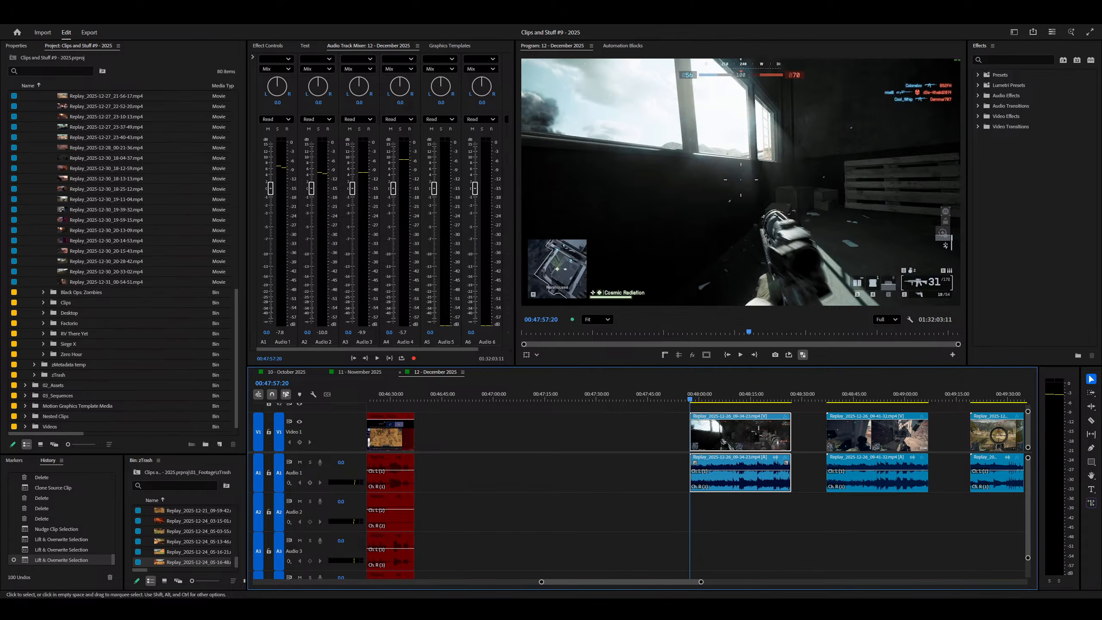
key(space)
key(=)
key(=)
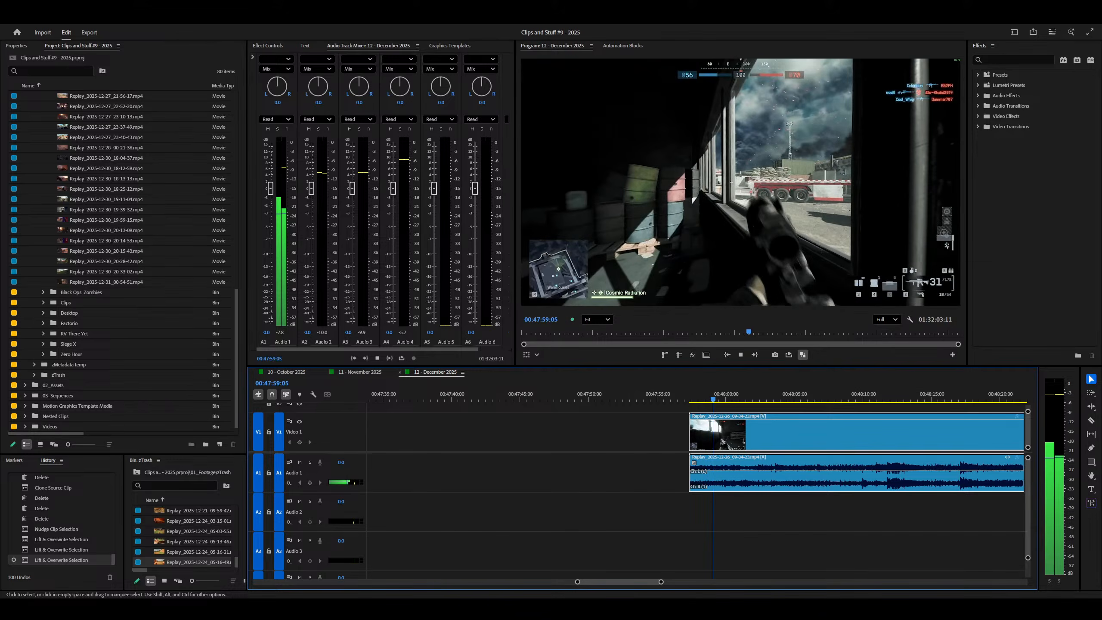
key(=)
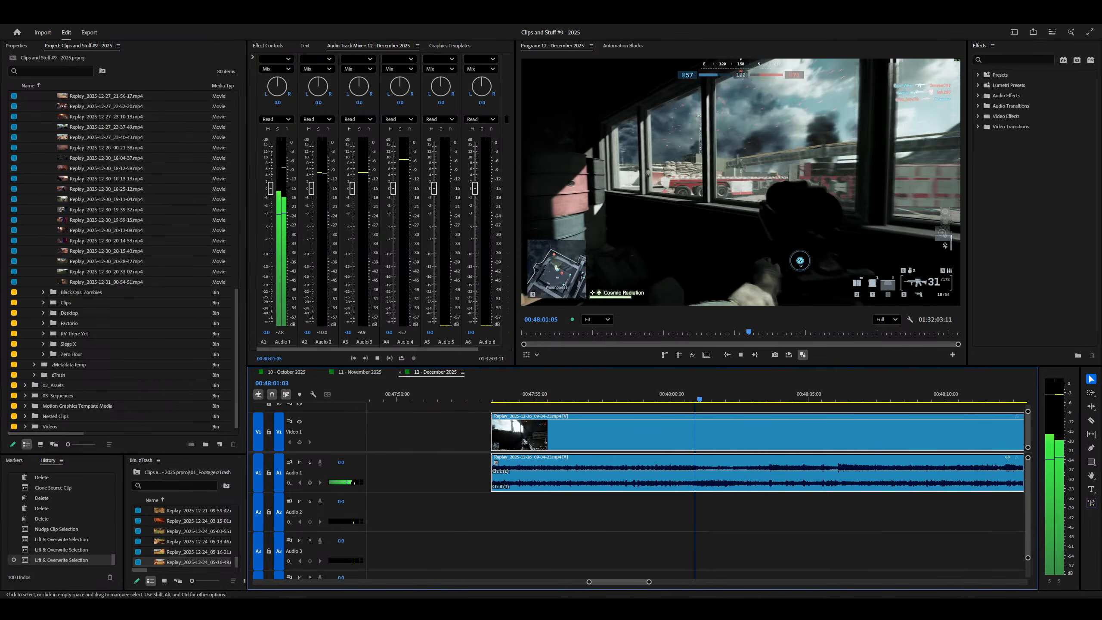
key(=)
key(minus)
key(minus)
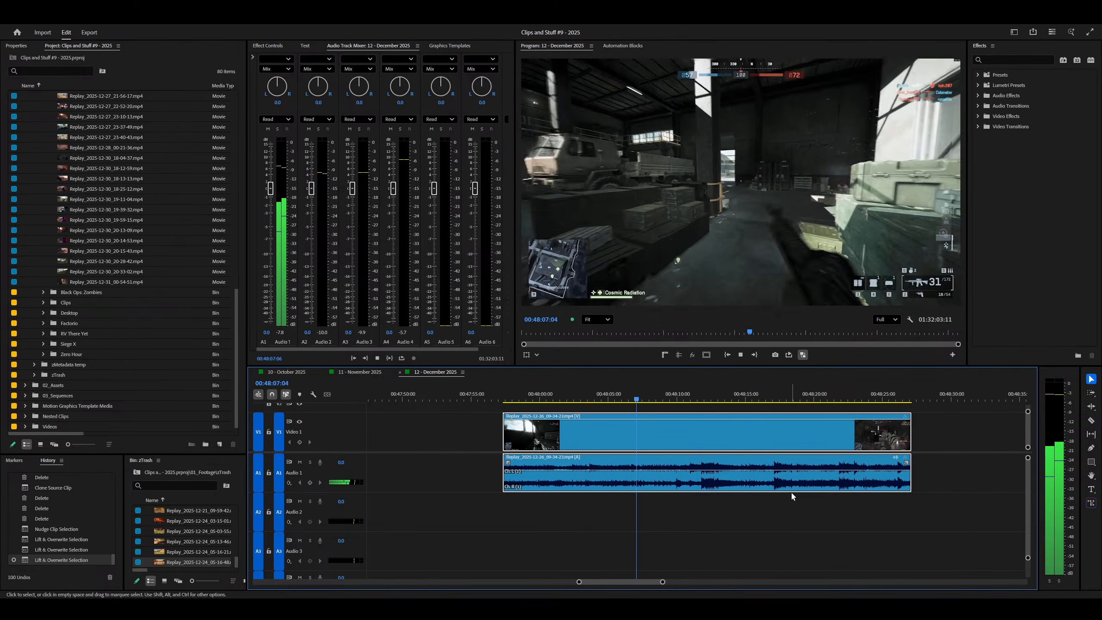
key(=)
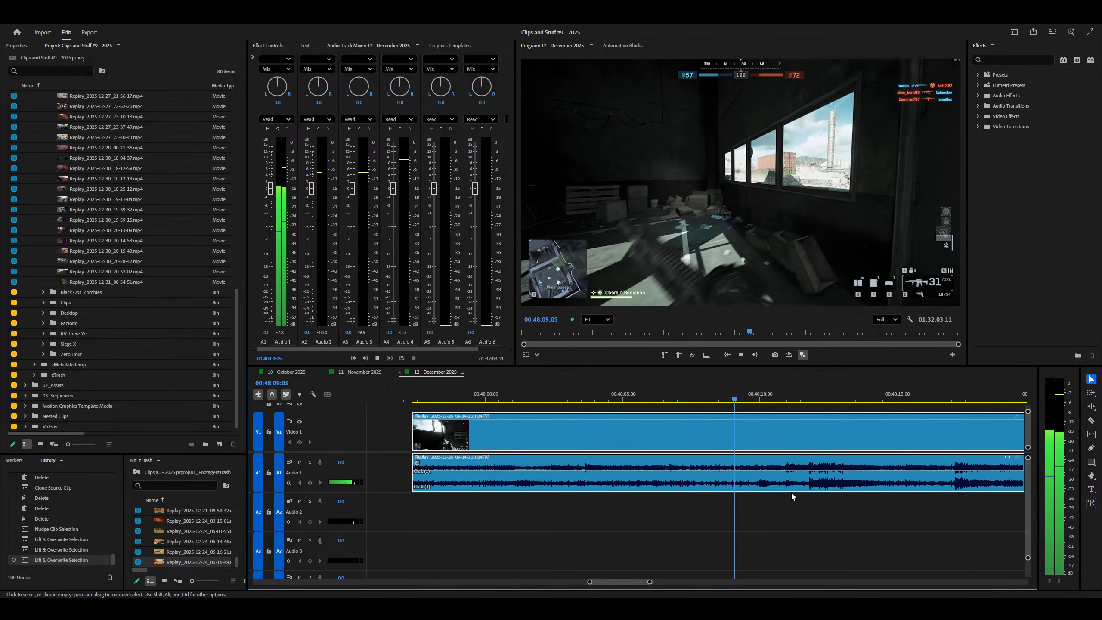
key(q)
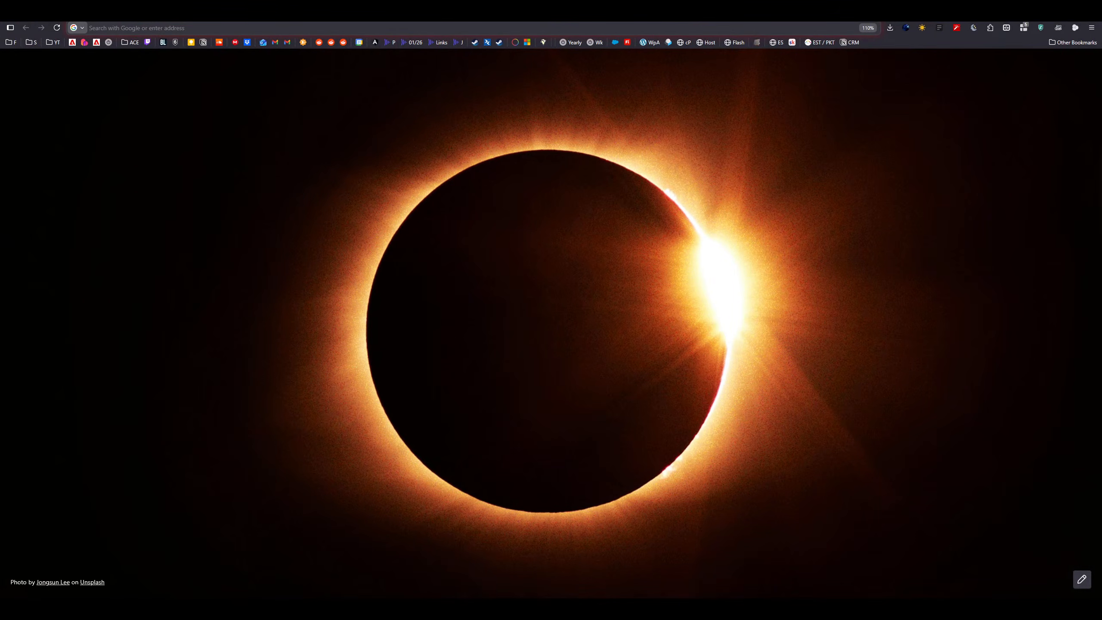
Step: Switch to Premiere Pro and ripple trim the man-down ending off the Replay_2025-12-26_09-34-23 clip in the 12 - December 2025 sequence
drag(161, 13, 1101, 106)
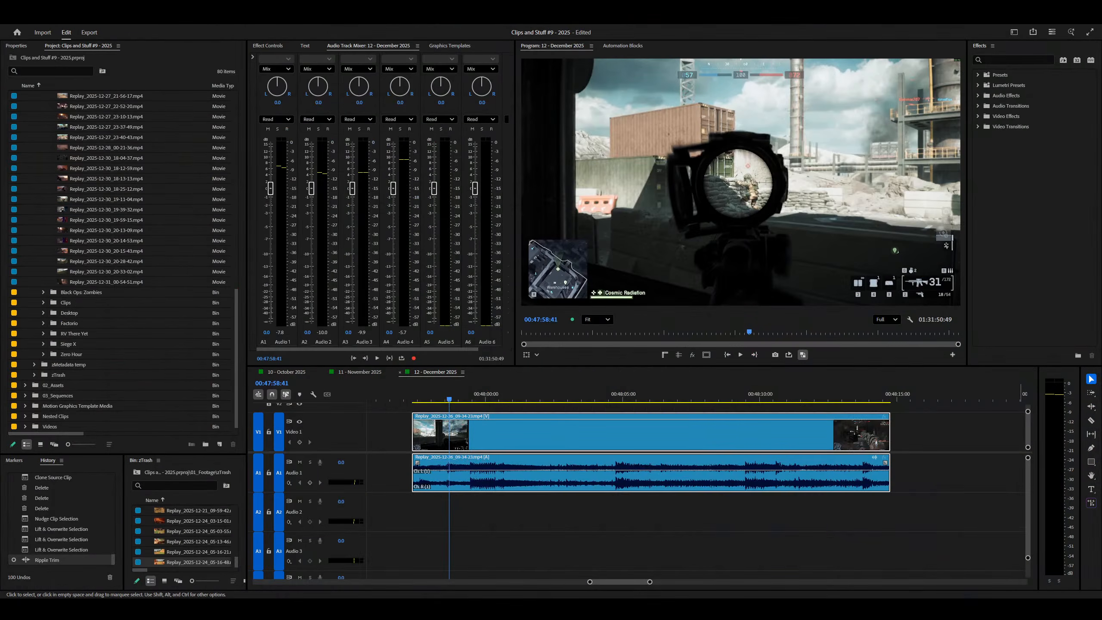
drag(933, 597, 611, 4)
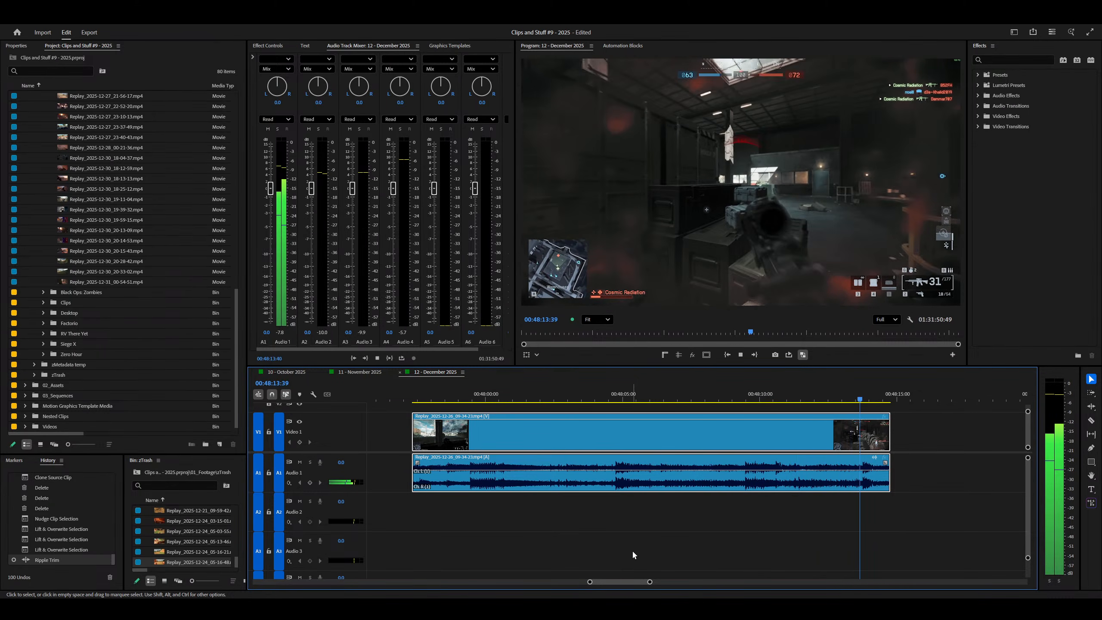
key(equal)
key(space)
key(equal)
key(minus)
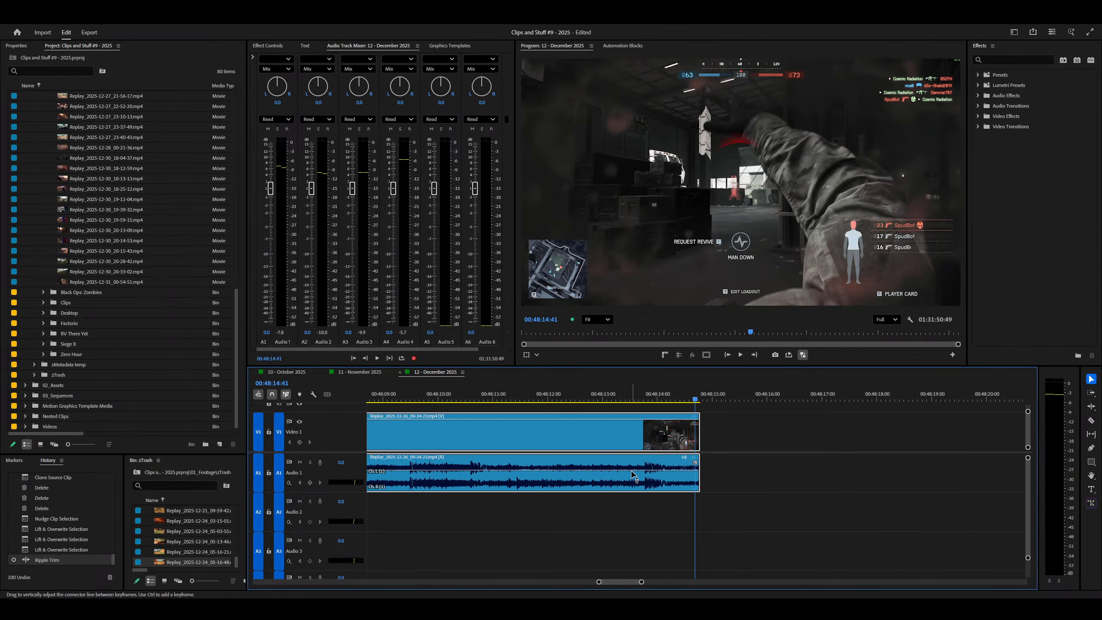
drag(697, 394, 632, 394)
key(w)
key(minus)
click(555, 394)
click(440, 395)
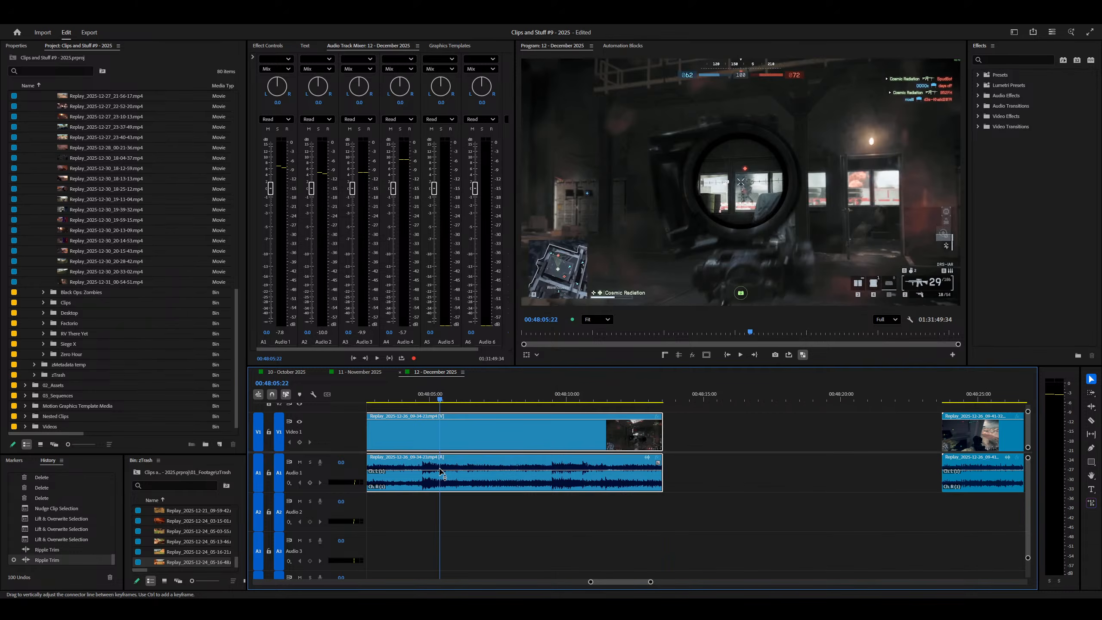
key(space)
key(space)
Step: Ripple trim the opening of the Replay_2025-12-26_09-41-32 clip, shortening it to 00:00:17:09
drag(437, 472, 956, 476)
key(space)
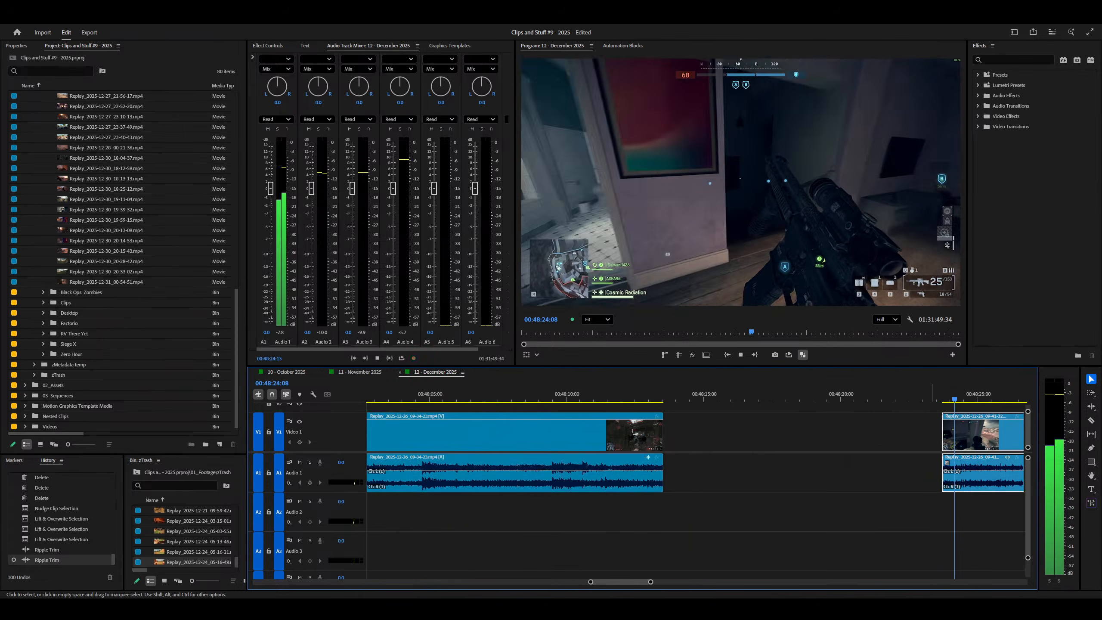
key(minus)
key(minus)
key(minus)
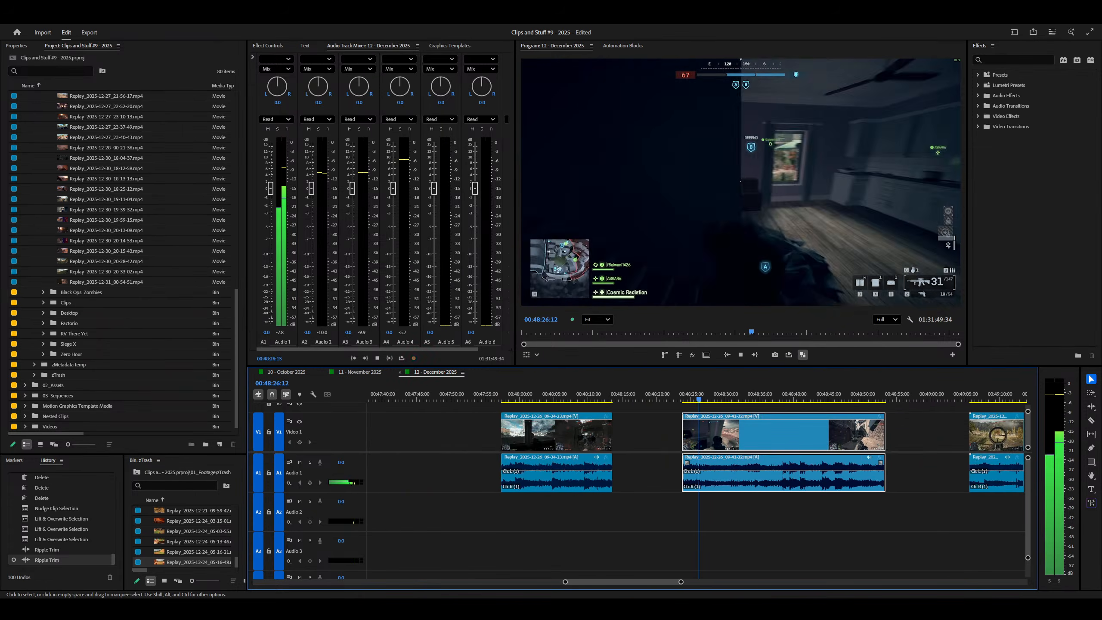
key(equal)
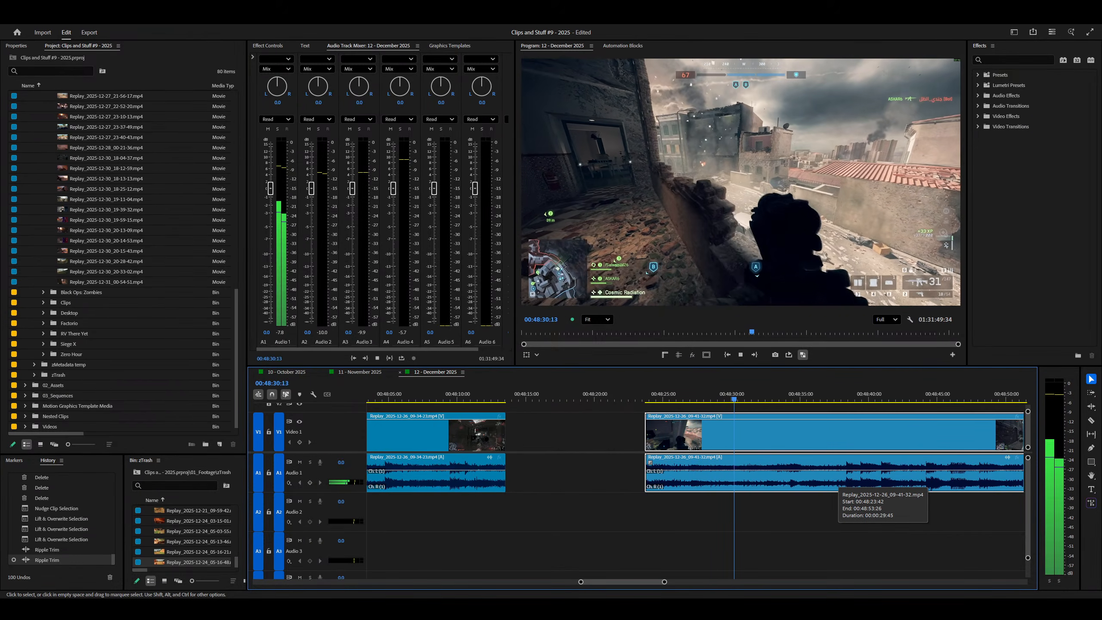
key(equal)
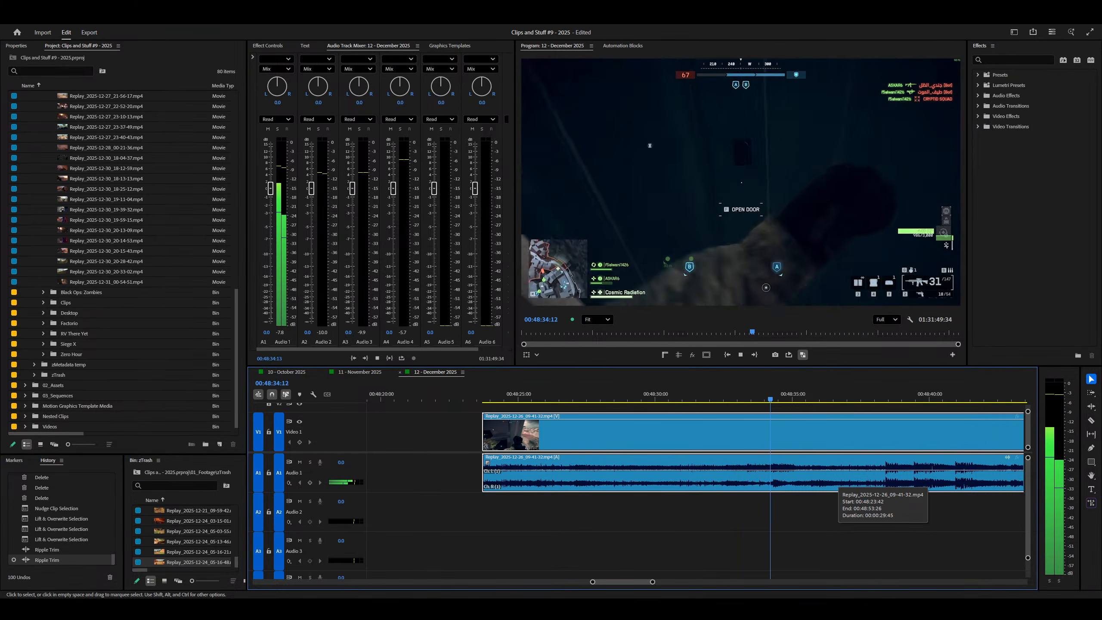
key(q)
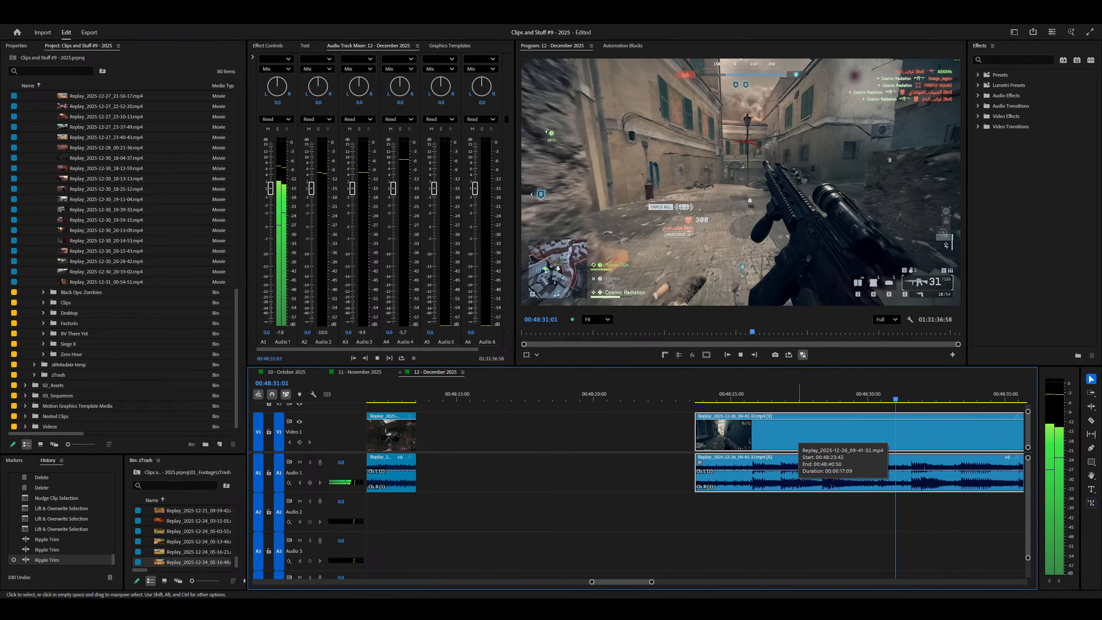
Step: Review the trimmed Replay_2025-12-26_09-41-32 clip from its start in the maximized Program Monitor
key(minus)
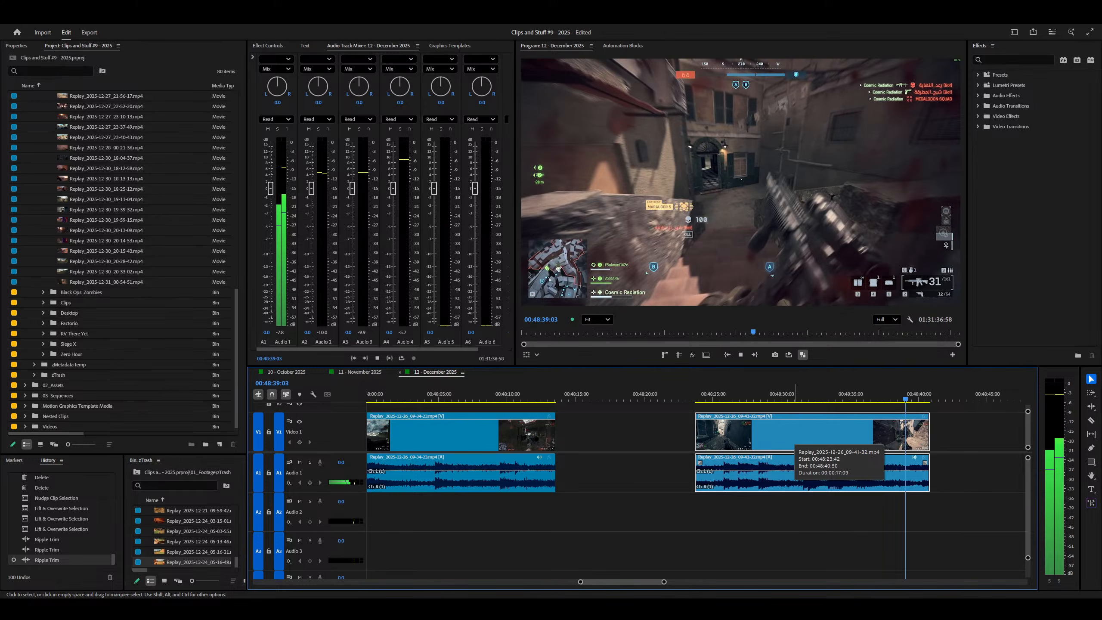
key(minus)
key(Up)
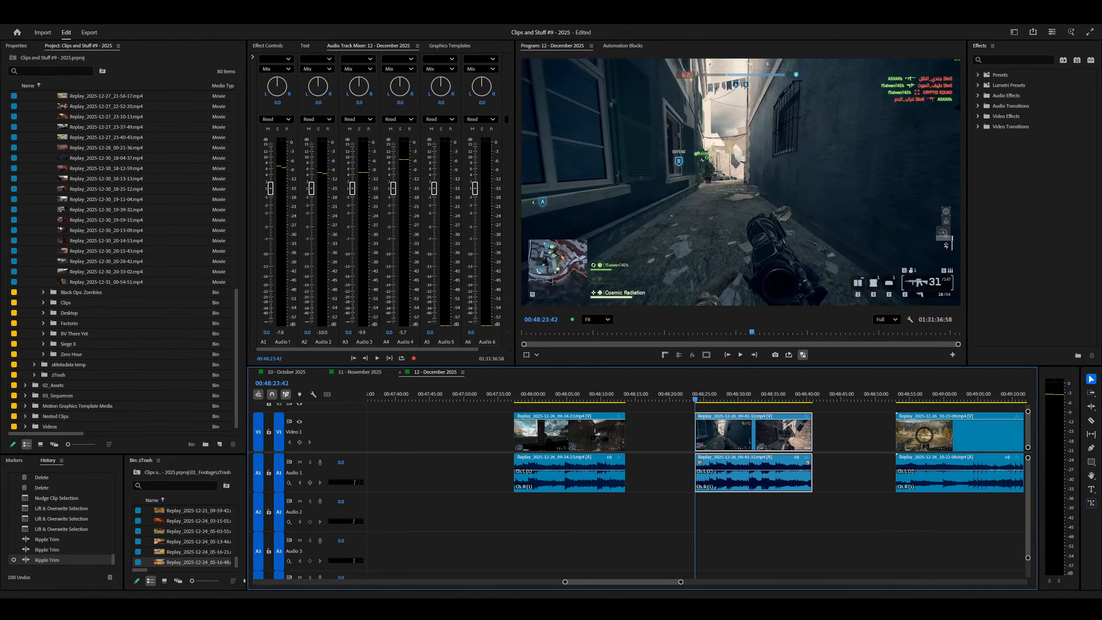
key(grave)
key(space)
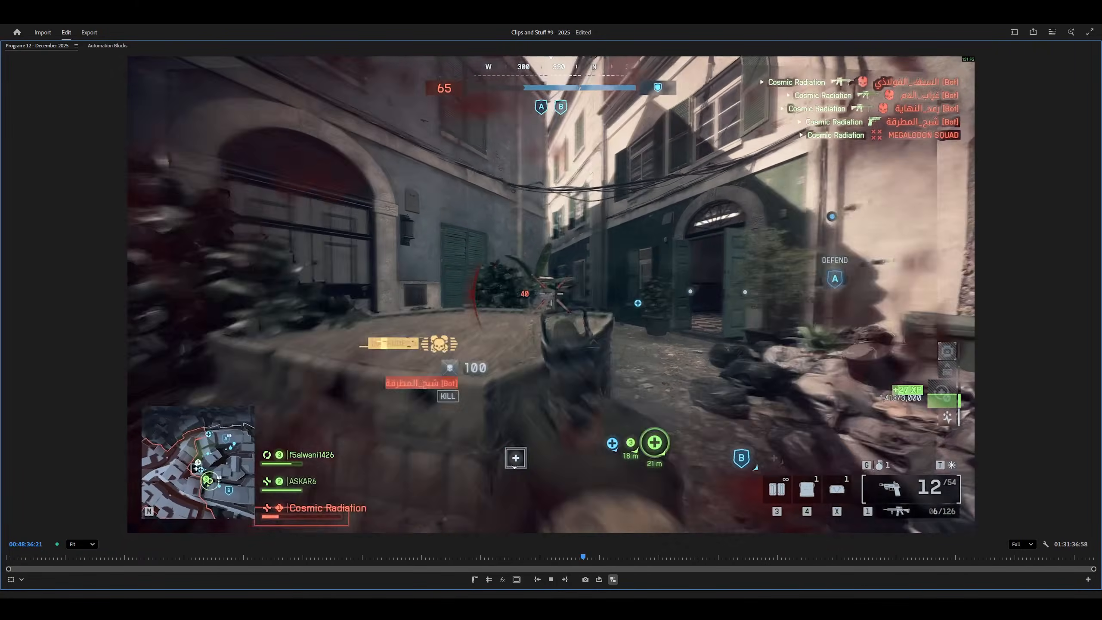
key(space)
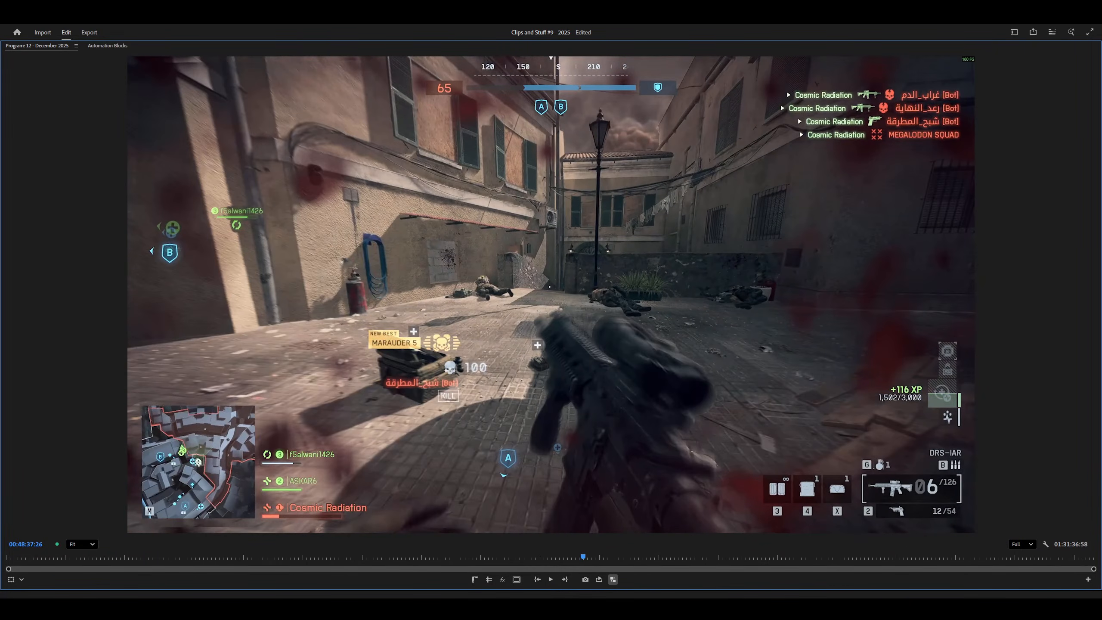
key(space)
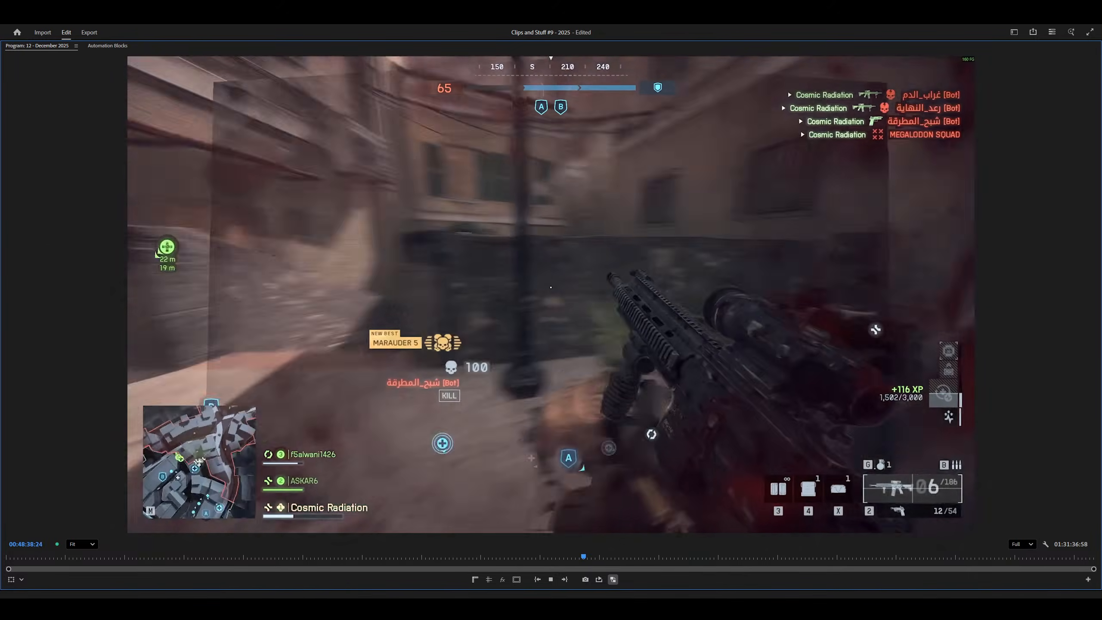
key(grave)
Step: Copy the trimmed Replay_2025-12-26_09-41-32 clip into the zTrash bin and delete it from the timeline
click(868, 470)
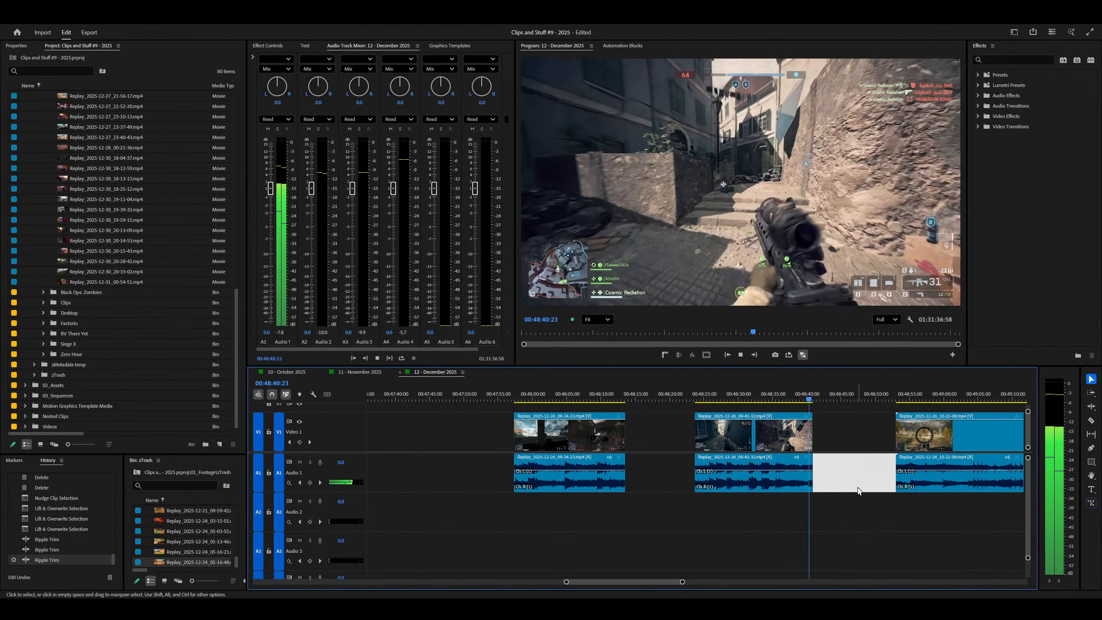
key(minus)
key(space)
drag(716, 437, 298, 535)
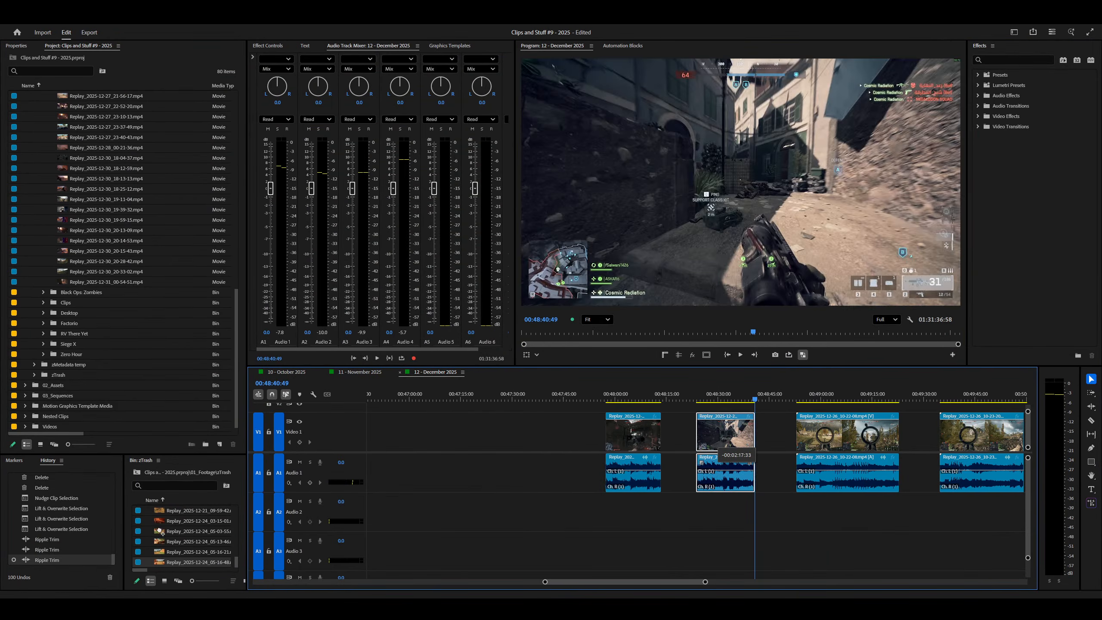
drag(162, 533, 162, 533)
key(Delete)
Step: Ripple trim the start of the Replay_2025-12-26_10-22-08 clip at about 00:49:04
key(Down)
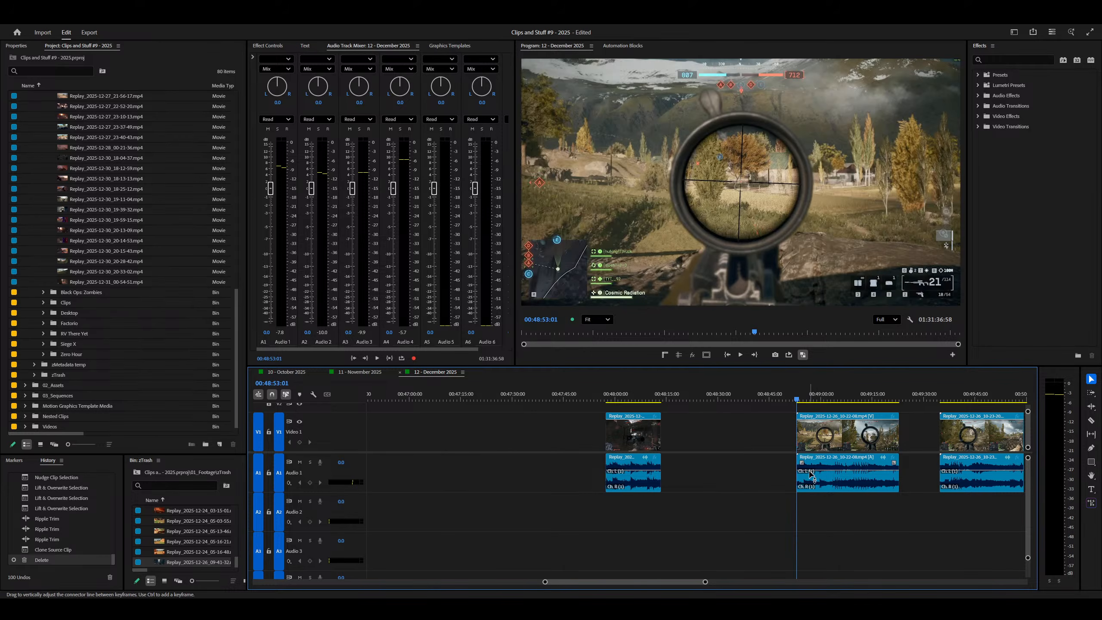
click(811, 475)
scroll(811, 475, down, 3)
key(space)
key(equal)
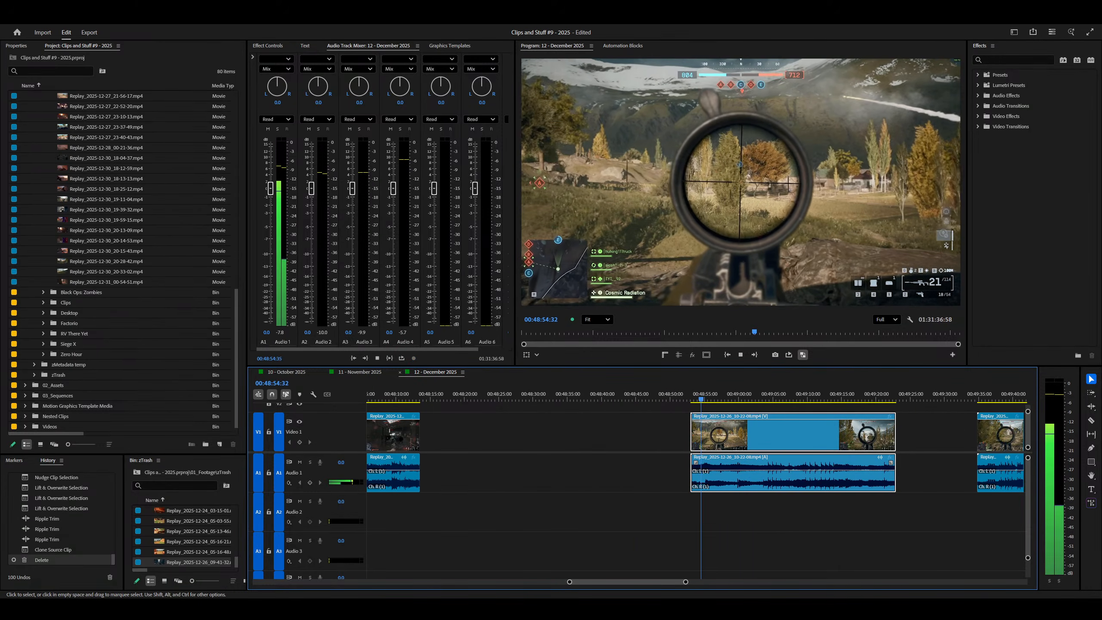
key(minus)
scroll(698, 484, down, 1)
key(equal)
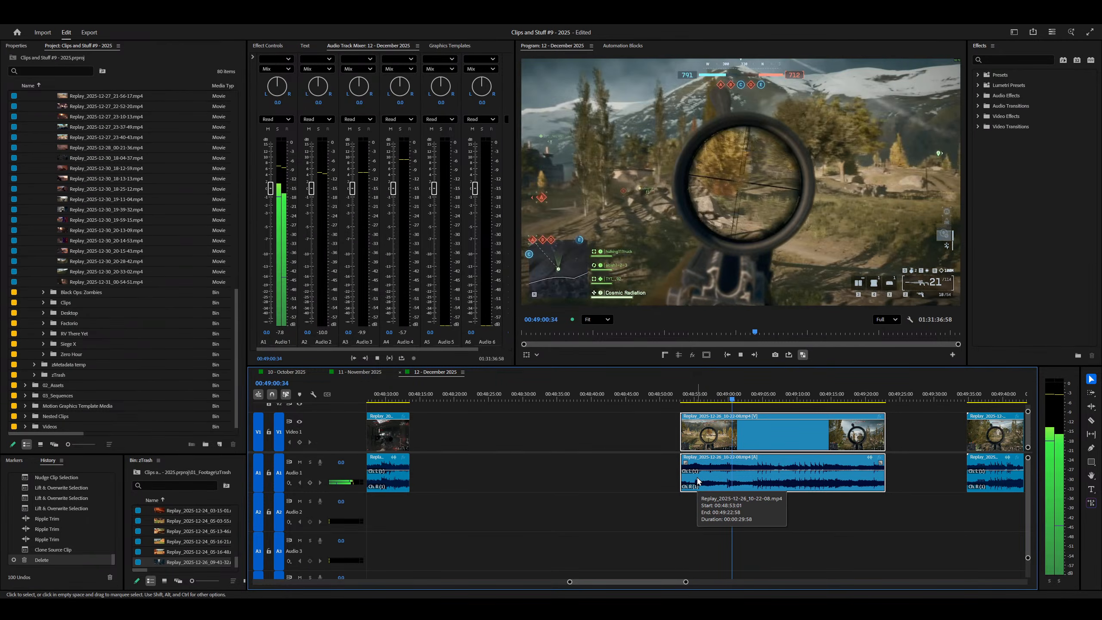
key(equal)
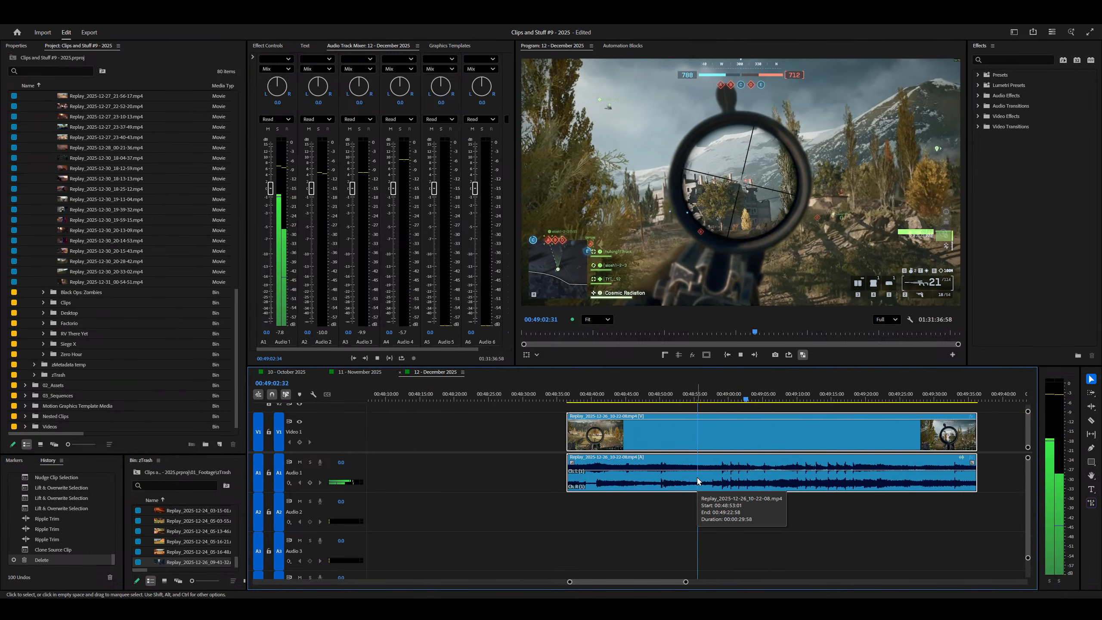
key(equal)
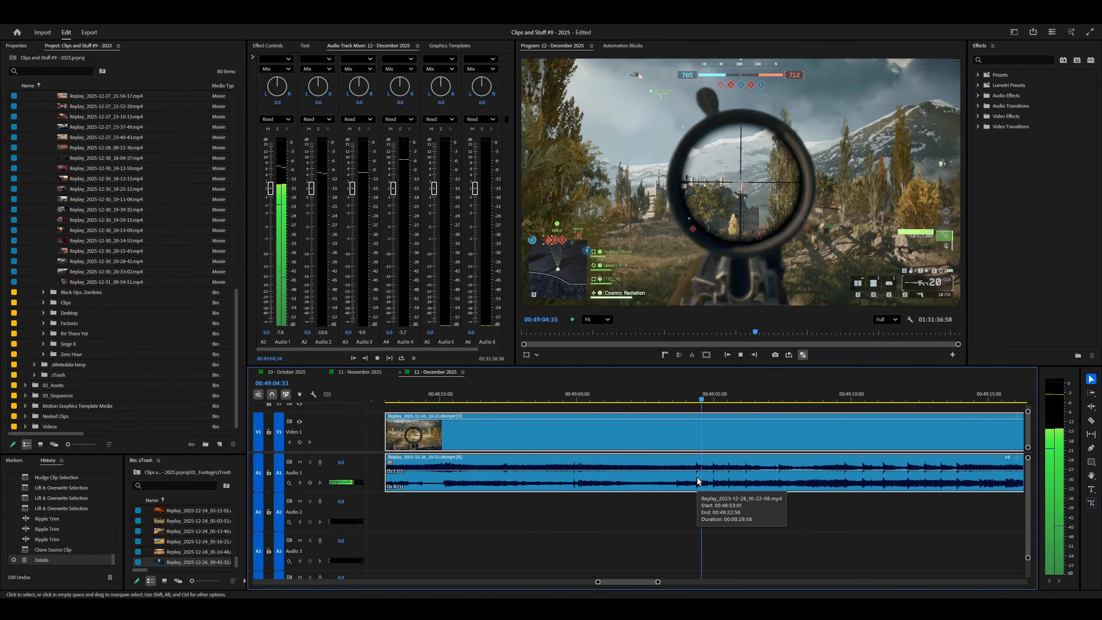
key(space)
drag(704, 395, 695, 394)
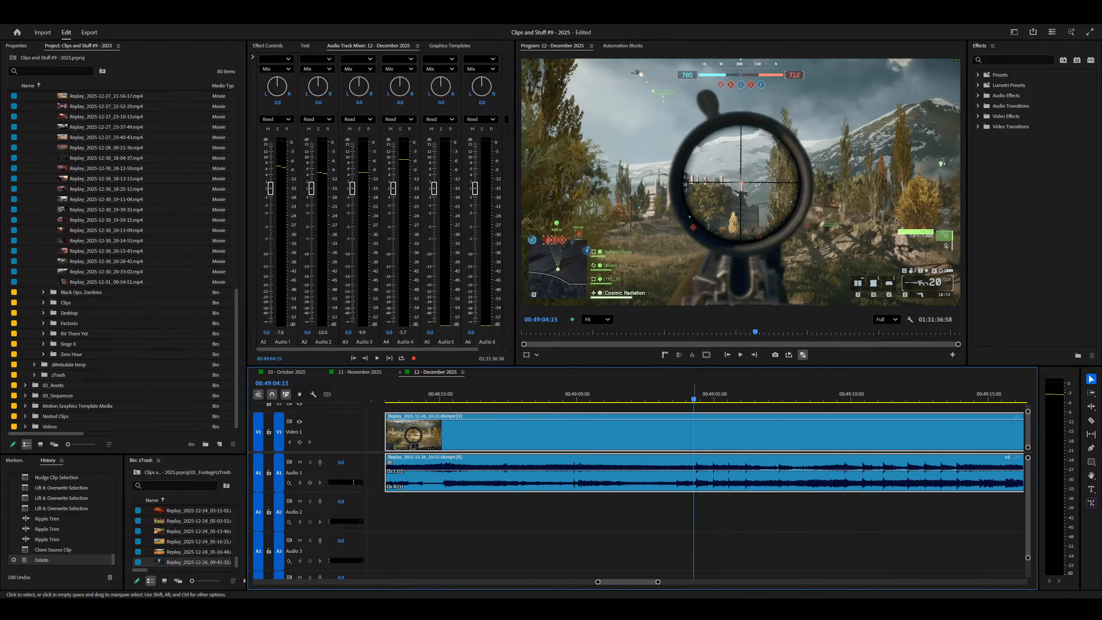
key(q)
Step: Ripple trim a further portion off the start of the Replay_2025-12-26_10-22-08 clip, shortly before the long-shot kill
key(space)
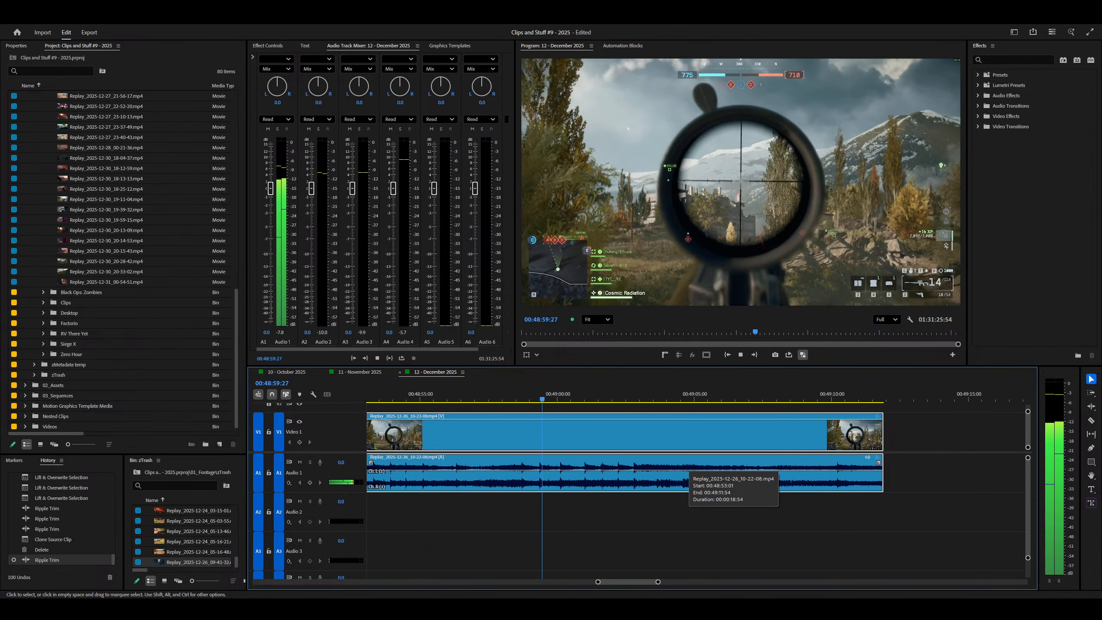
key(=)
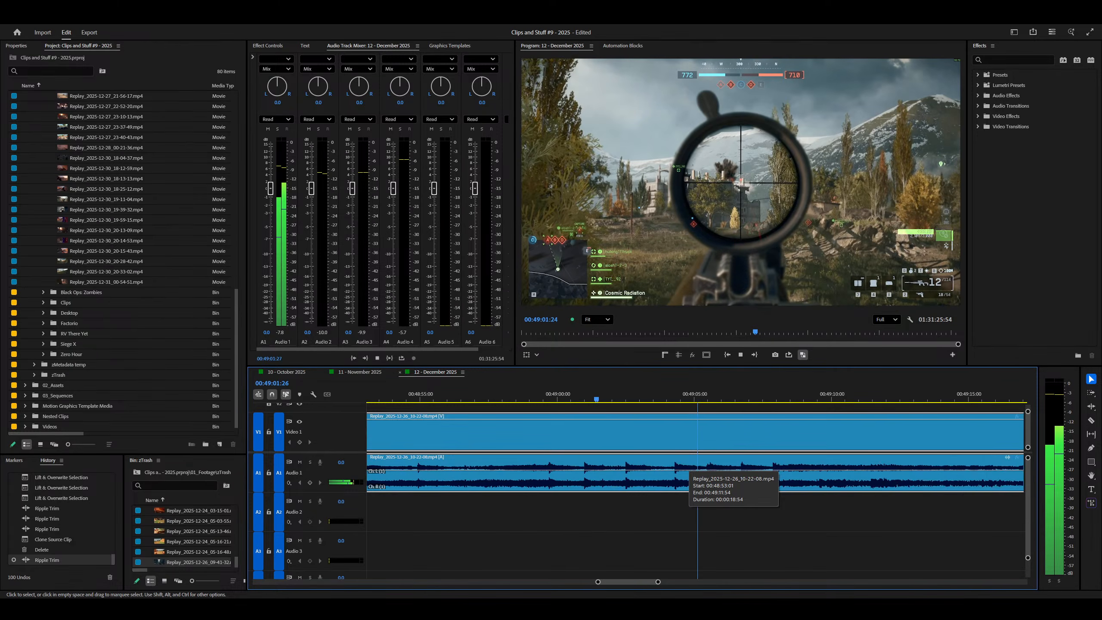
key(space)
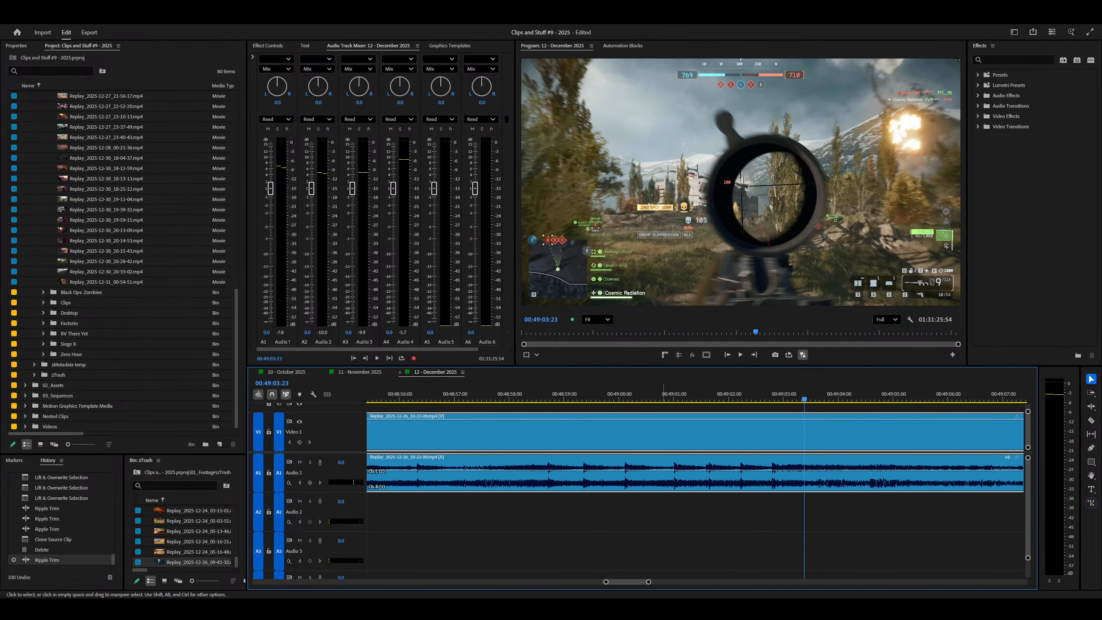
key(q)
Step: Split the Replay_2025-12-26_10-22-08 clip across all tracks at about 00:49:00 and delete the part after the cut
key(space)
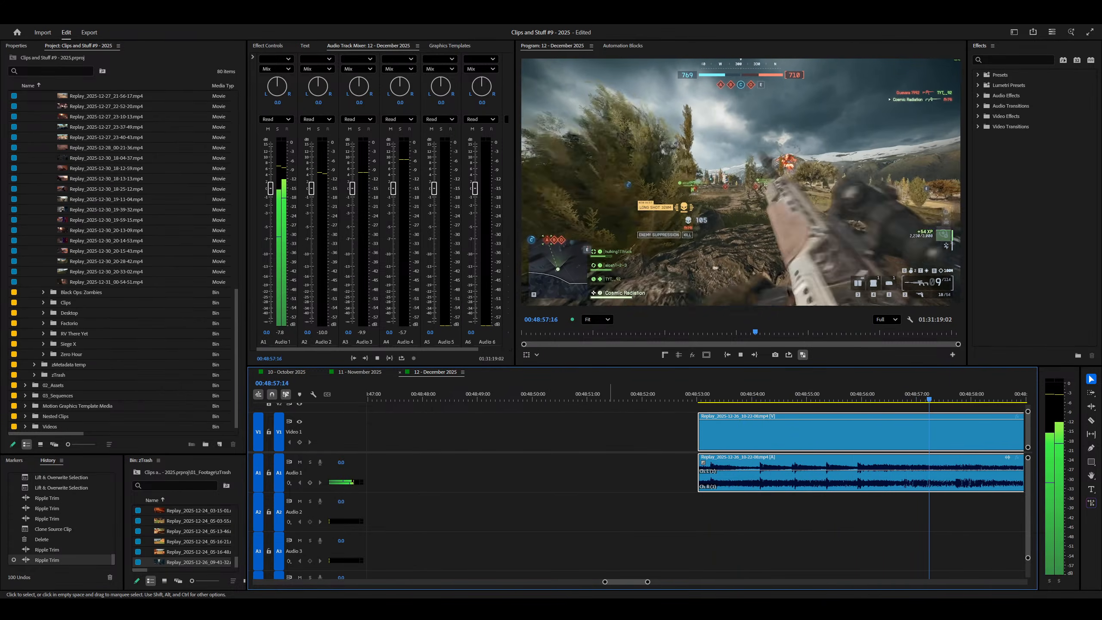
key(minus)
key(minus)
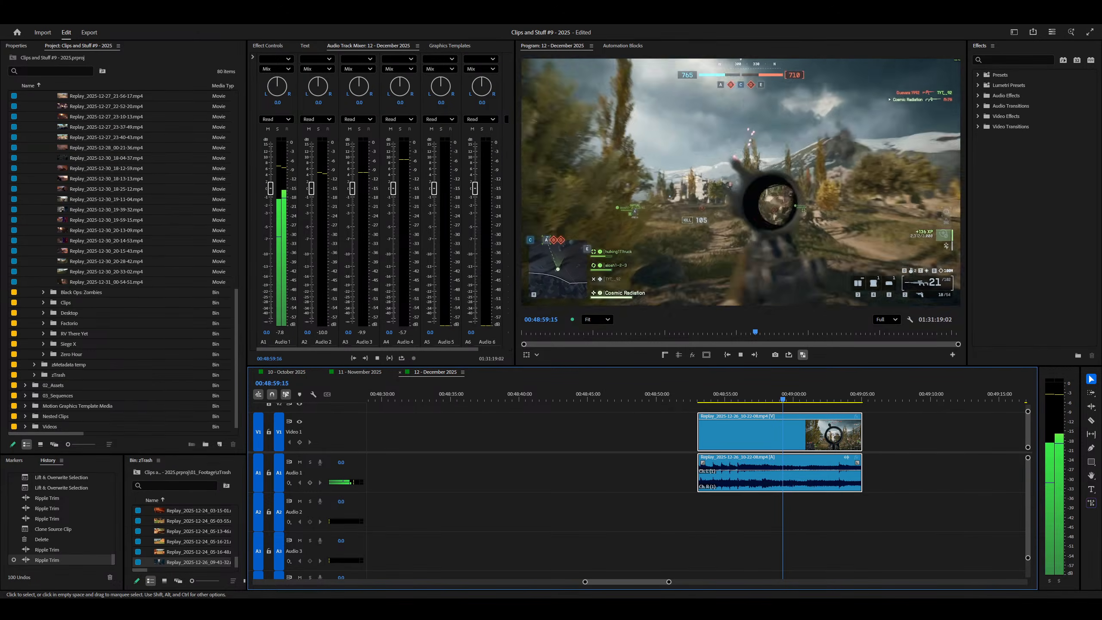
key(ctrl+shift+k)
key(minus)
key(minus)
key(minus)
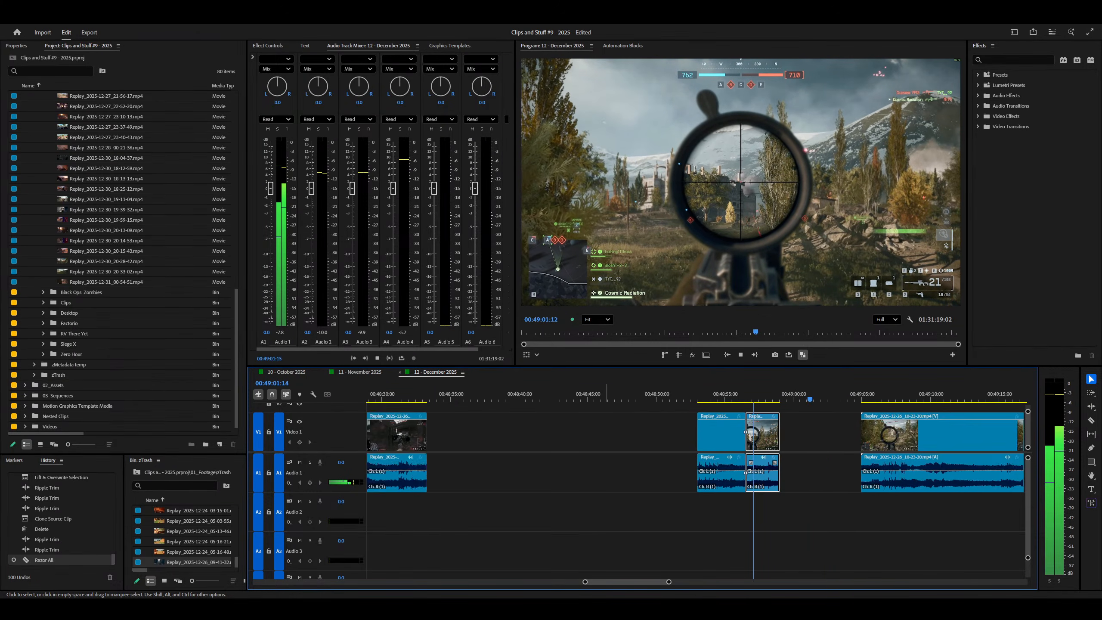
key(equal)
key(equal)
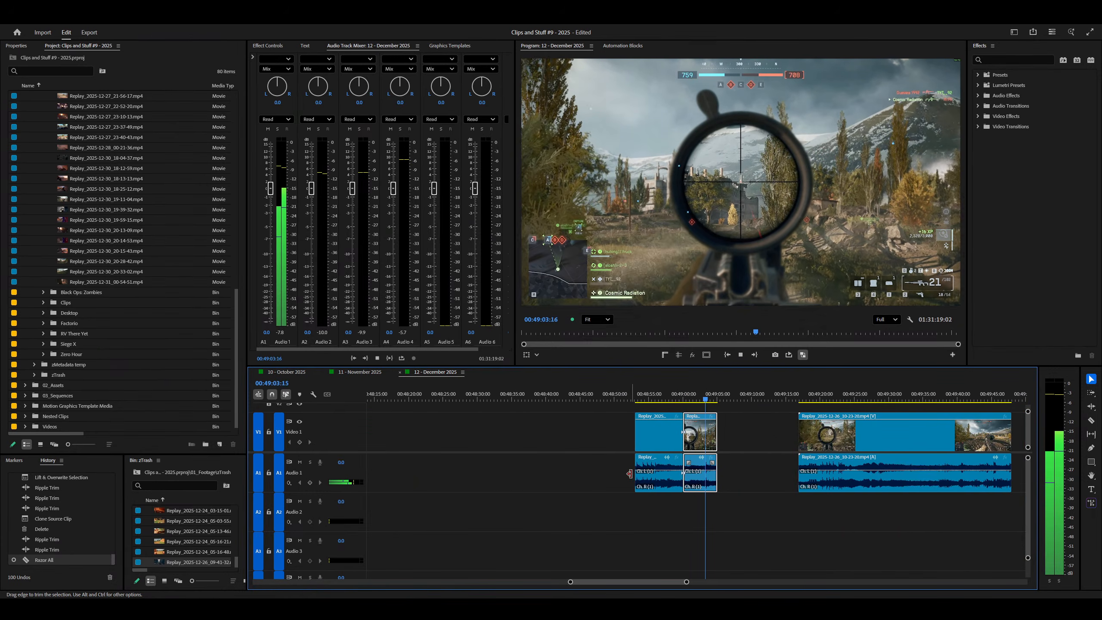
key(minus)
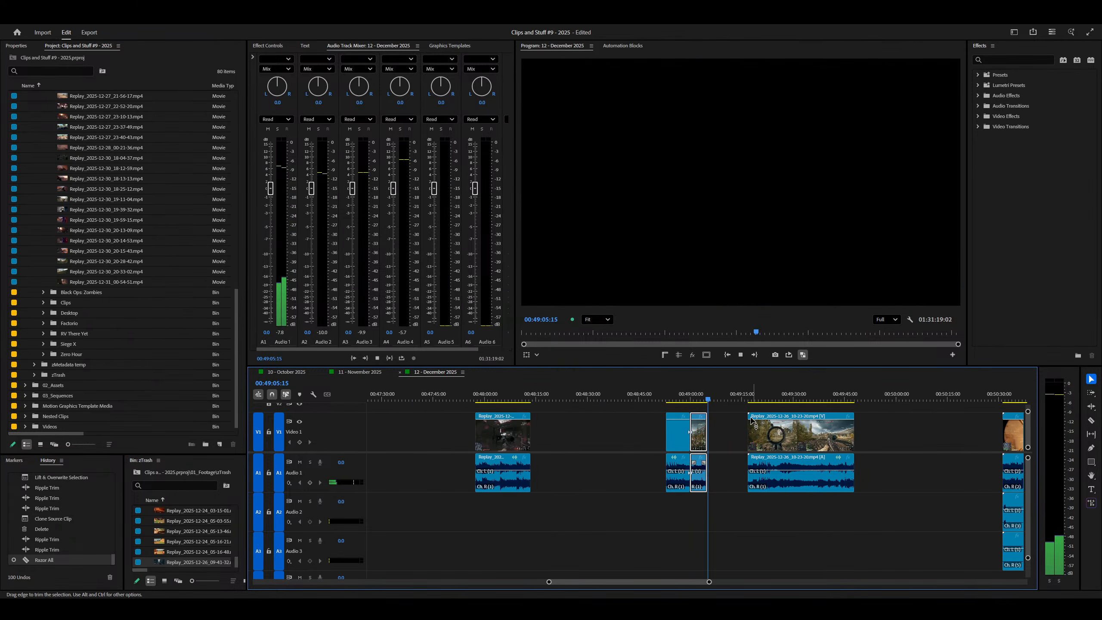
key(Delete)
Step: Ripple trim the start of the Replay_2025-12-26_10-23-20 clip at 00:49:19:49 and play it from there
click(749, 396)
key(space)
key(minus)
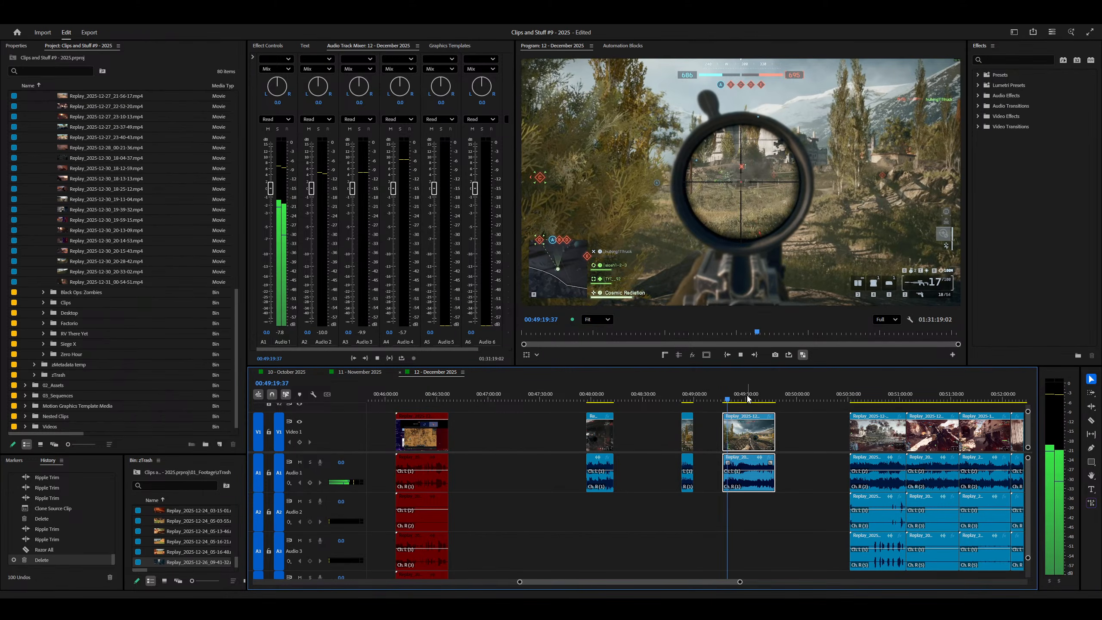
key(equal)
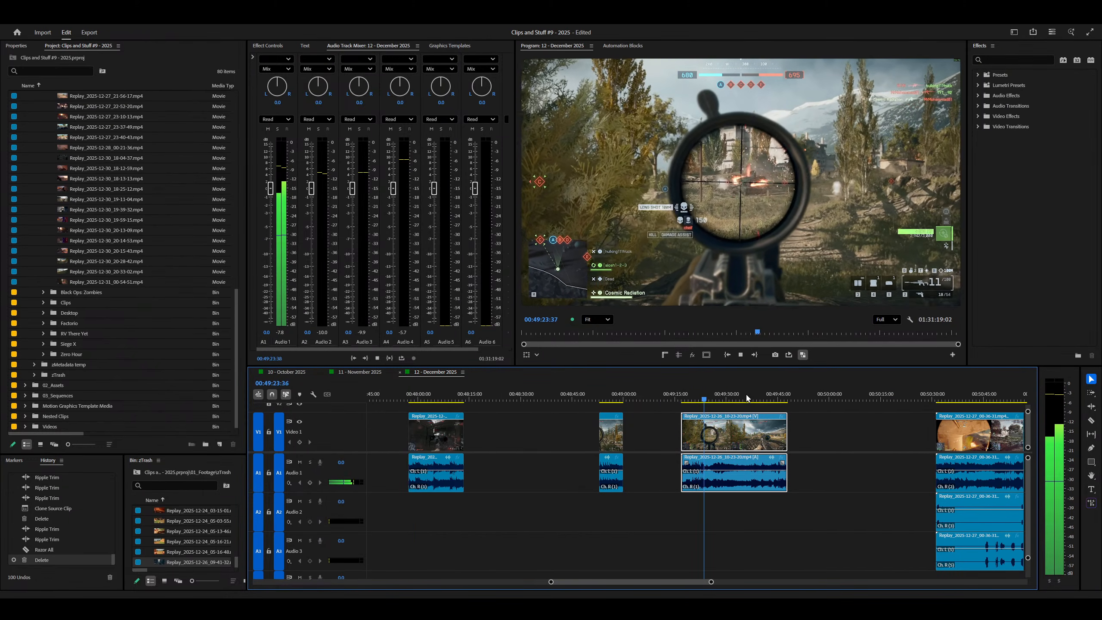
key(equal)
key(equal)
key(equal)
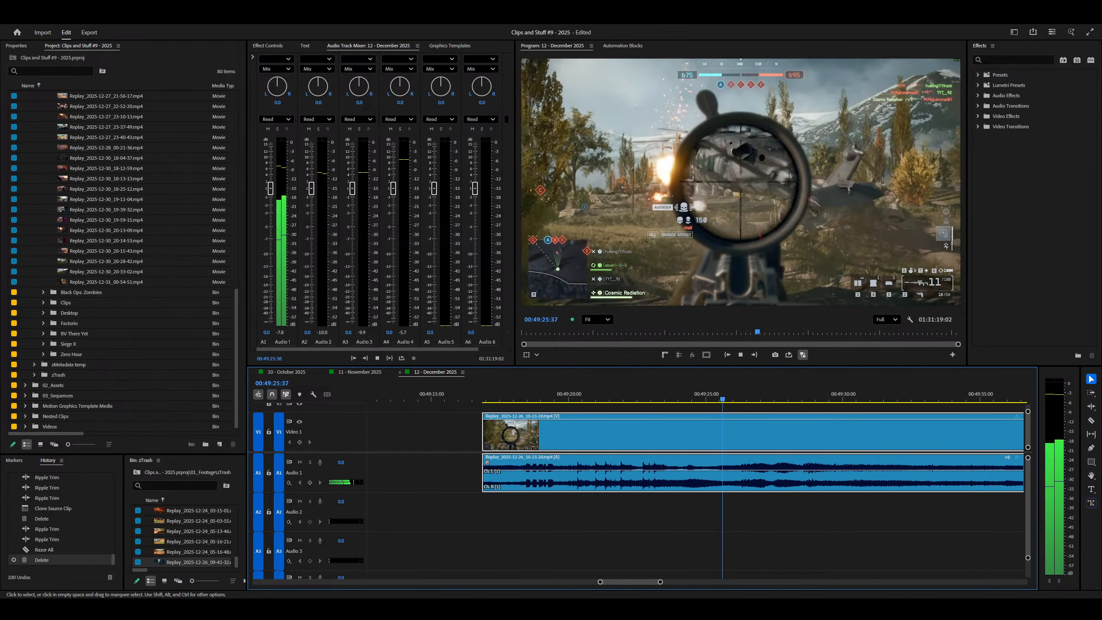
key(space)
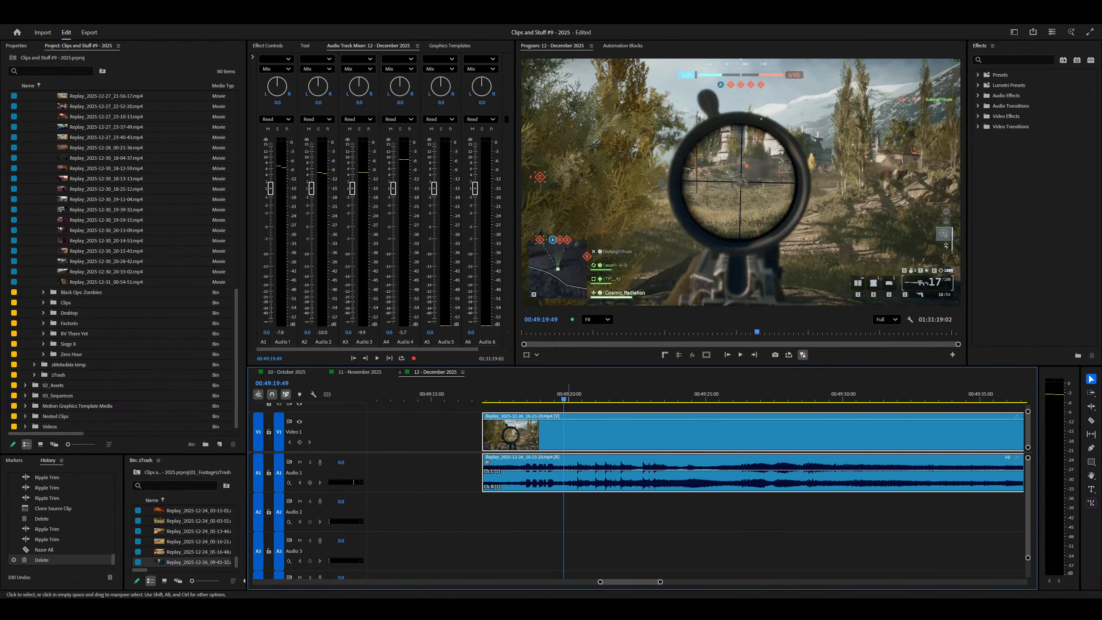
key(q)
key(space)
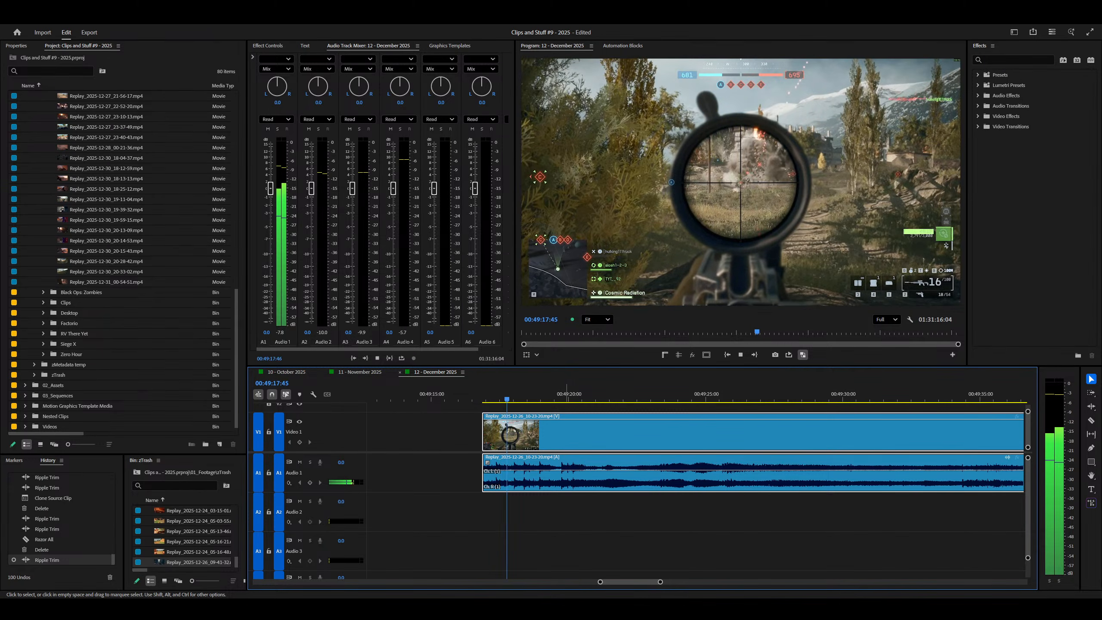
Step: Undo the last ripple trim and ripple trim the start of the Replay_2025-12-26_10-23-20 clip at about 00:49:18
key(ctrl+z)
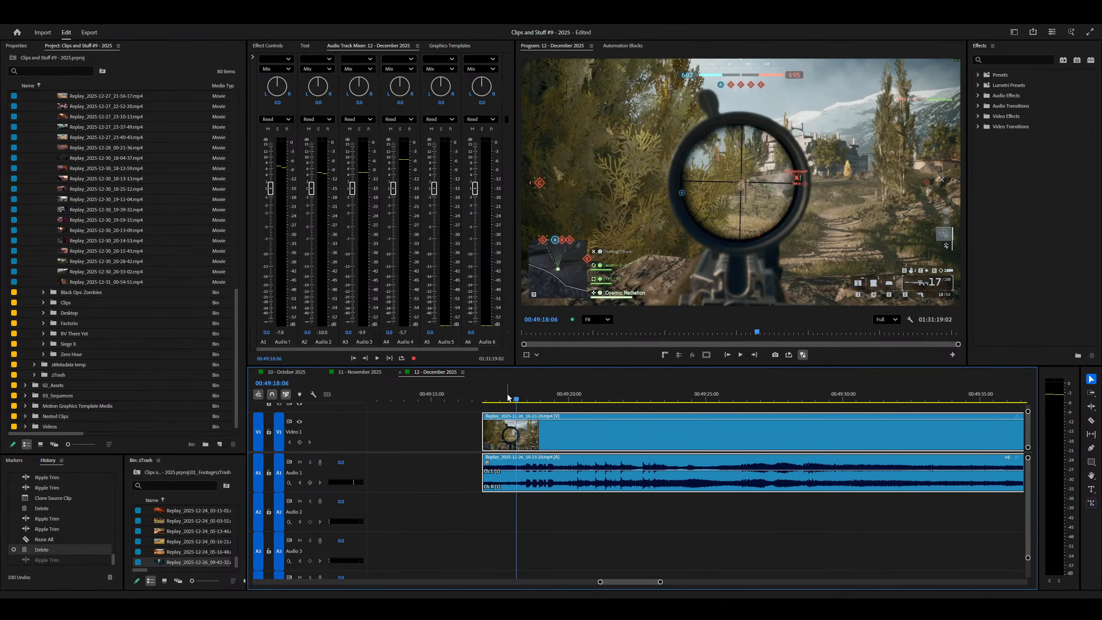
key(q)
key(space)
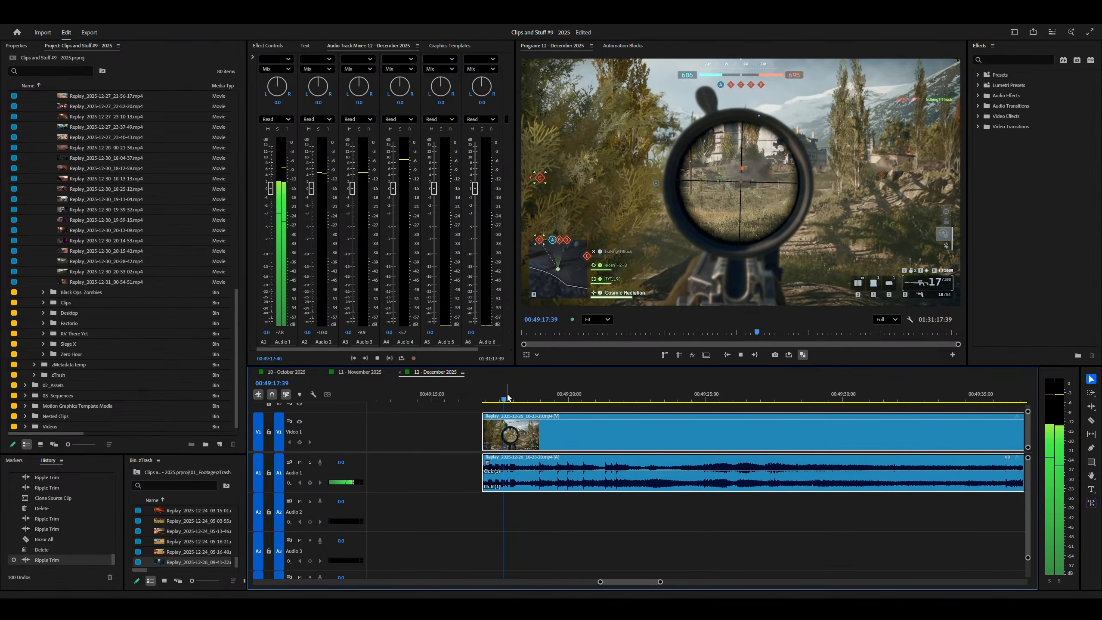
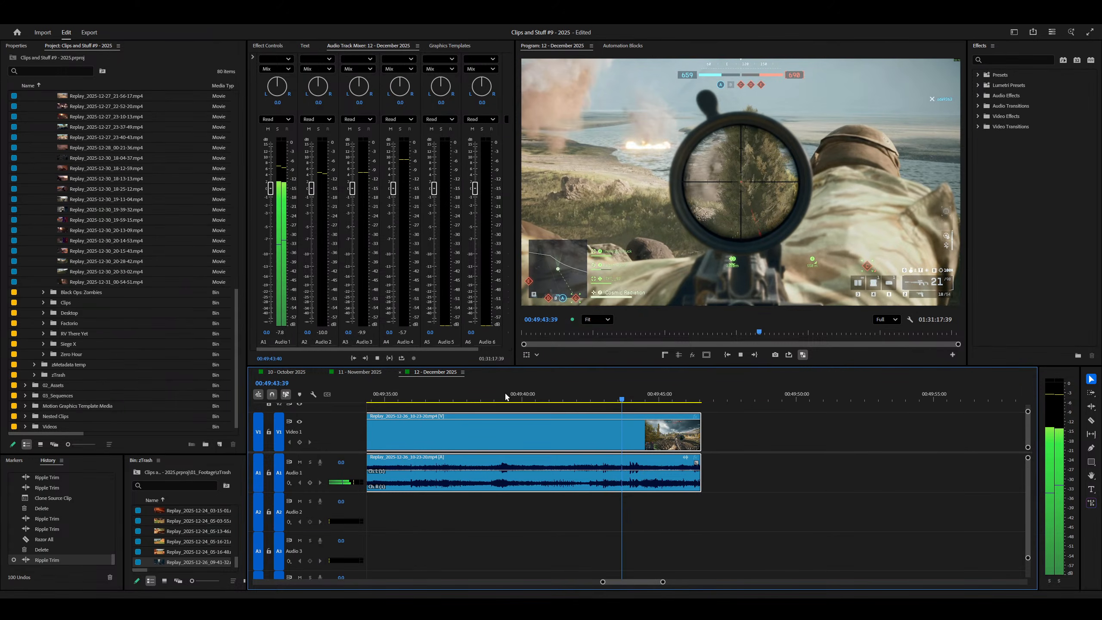
Step: Ripple trim the end of the Replay_2025-12-26_10-23-20 clip at about 00:49:45, after the last action
key(=)
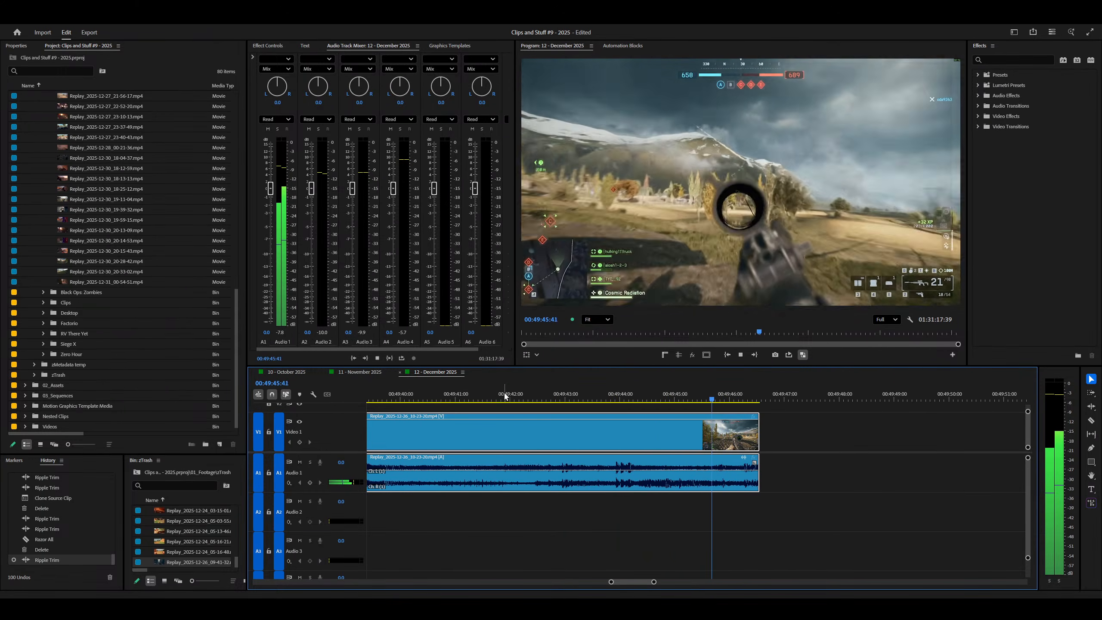
key(=)
key(space)
right_click(540, 433)
key(space)
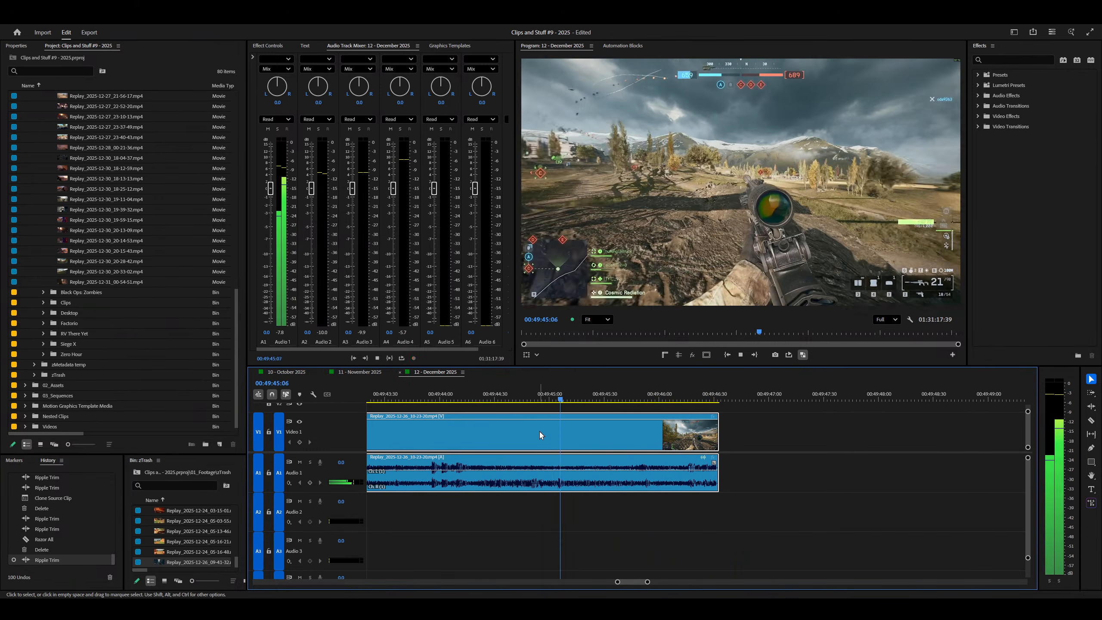
key(space)
click(552, 397)
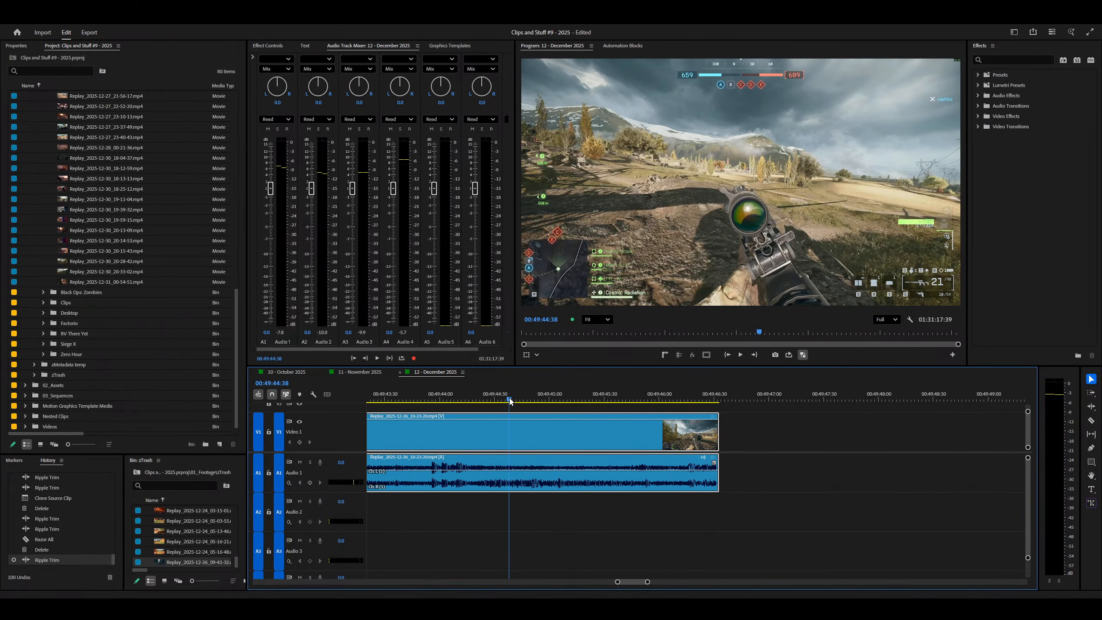
drag(393, 398, 538, 399)
key(w)
Step: Play the trimmed Replay_2025-12-26_10-23-20 clip from its start to check both cuts
key(minus)
key(minus)
key(minus)
key(minus)
drag(446, 400, 497, 397)
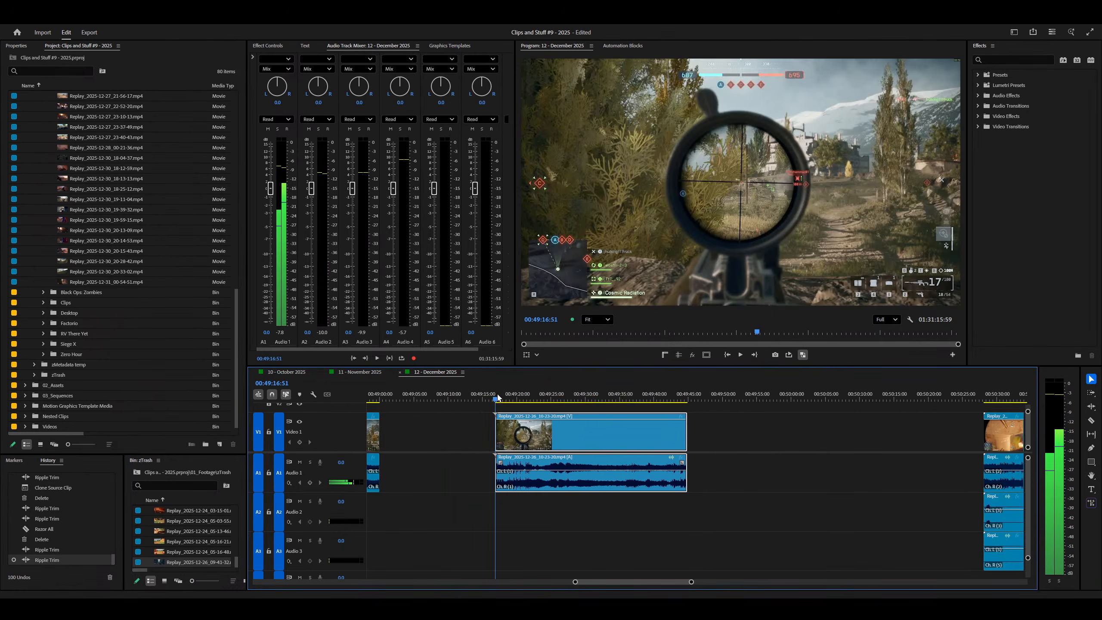
key(space)
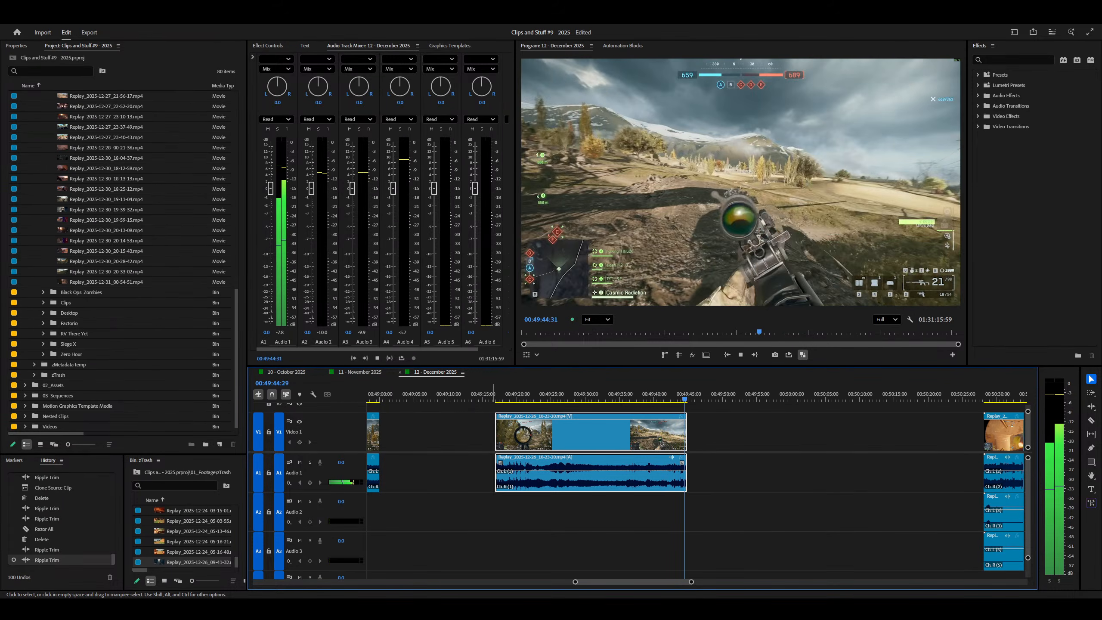
Step: Review the Replay_2025-12-27_00-36-31 clip and ripple trim its start at 00:50:43:33
key(minus)
click(849, 402)
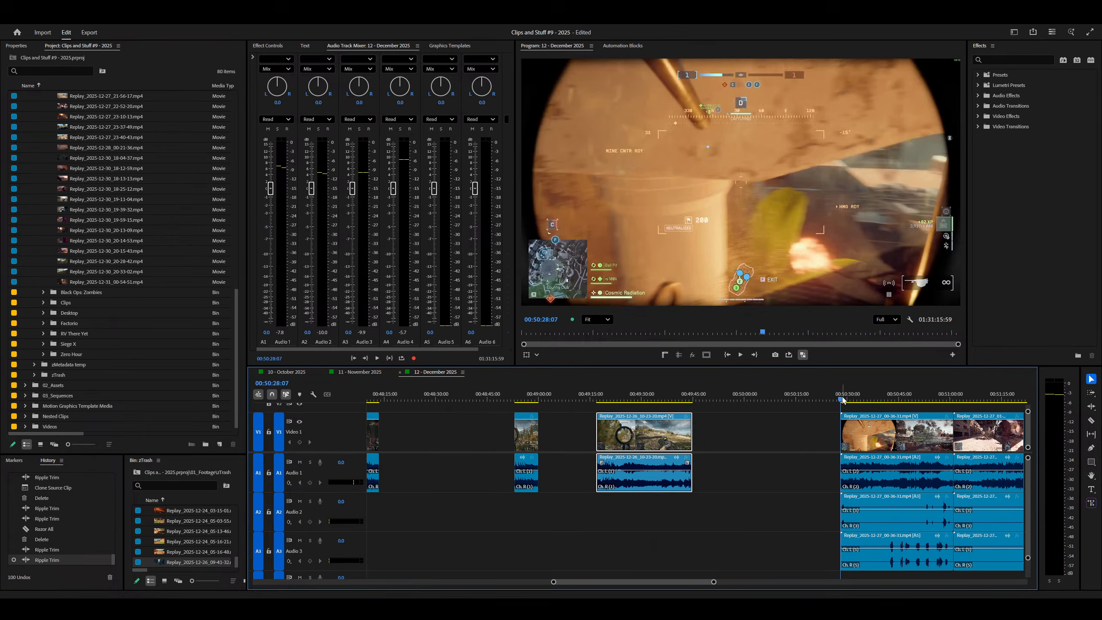
key(equal)
key(equal)
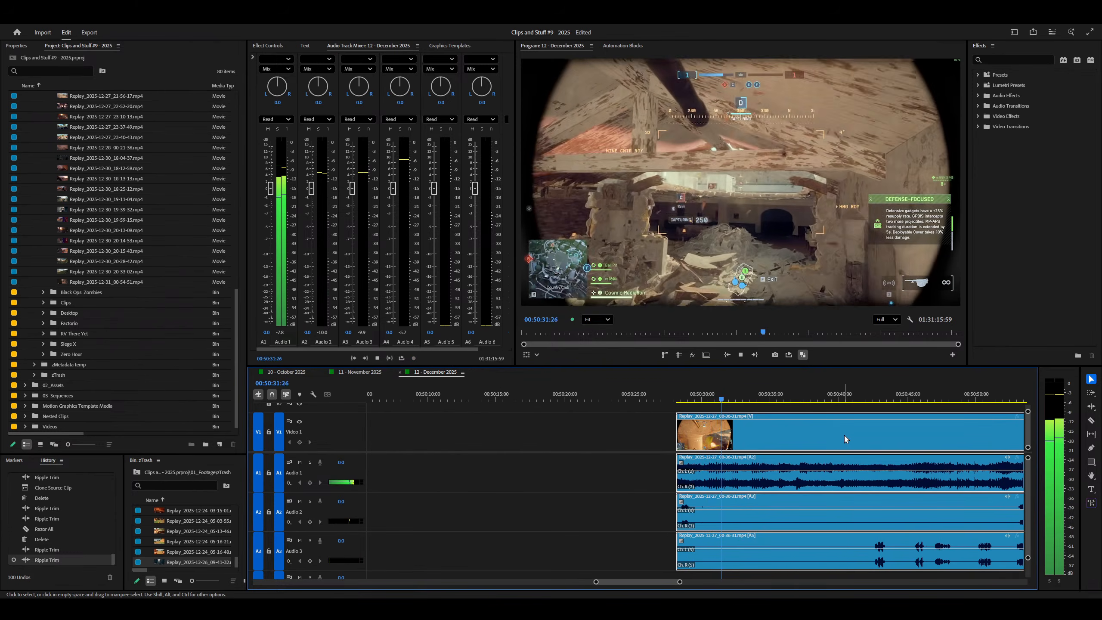
key(minus)
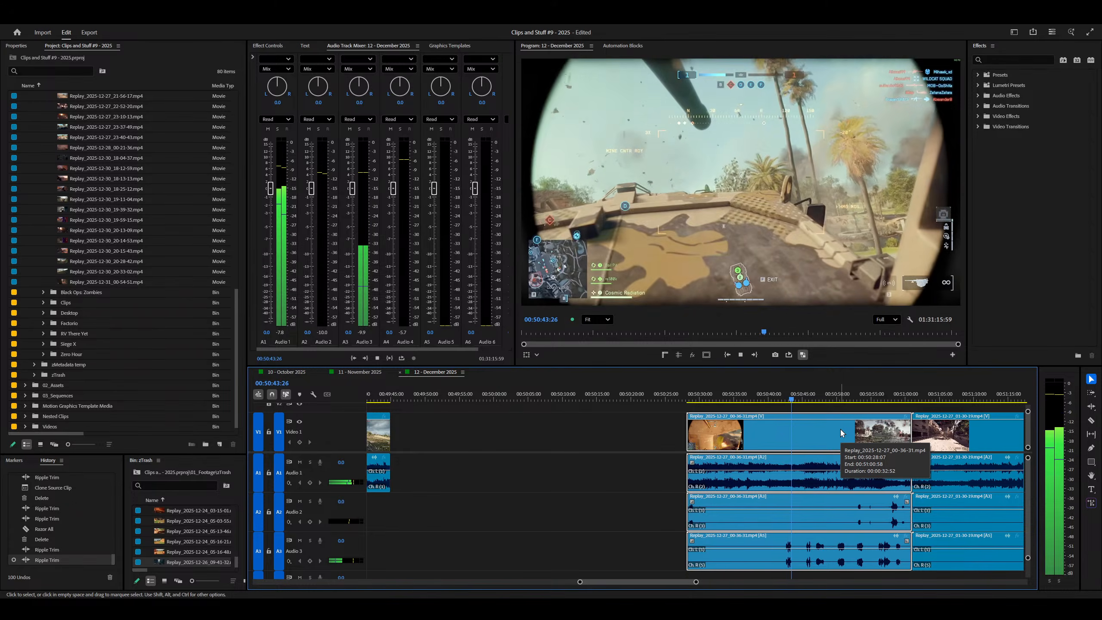
scroll(841, 430, down, 3)
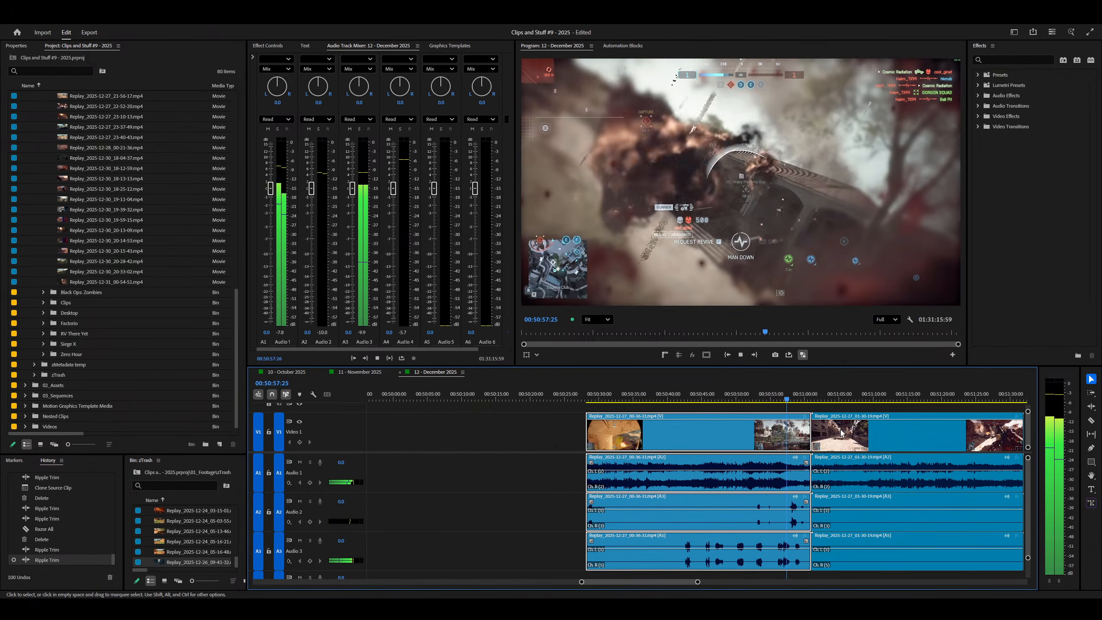
key(=)
key(minus)
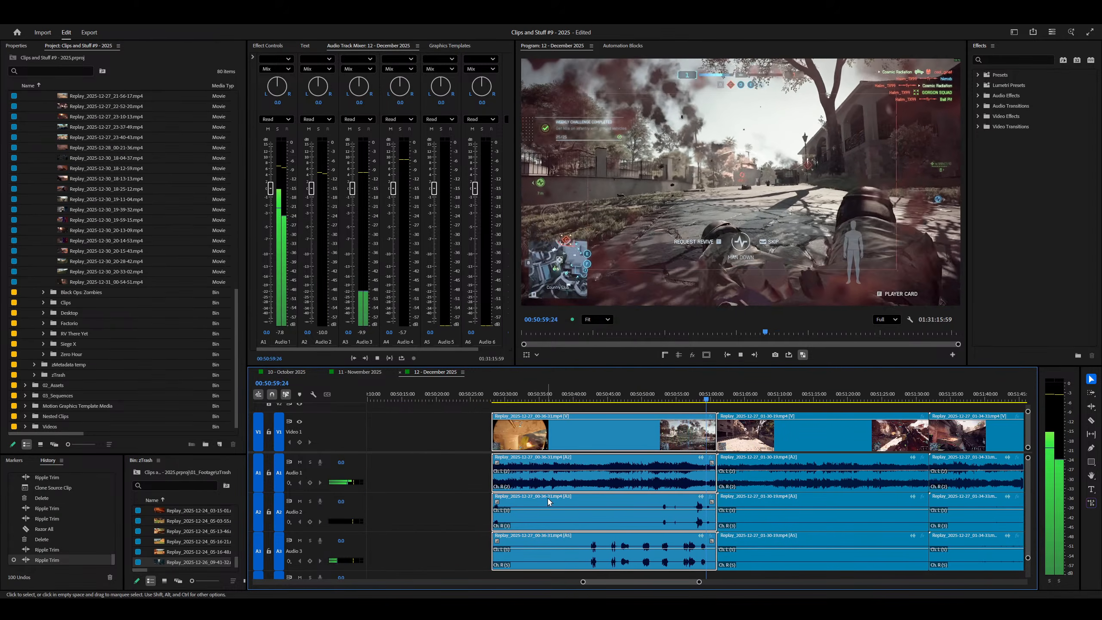
click(593, 492)
key(=)
key(space)
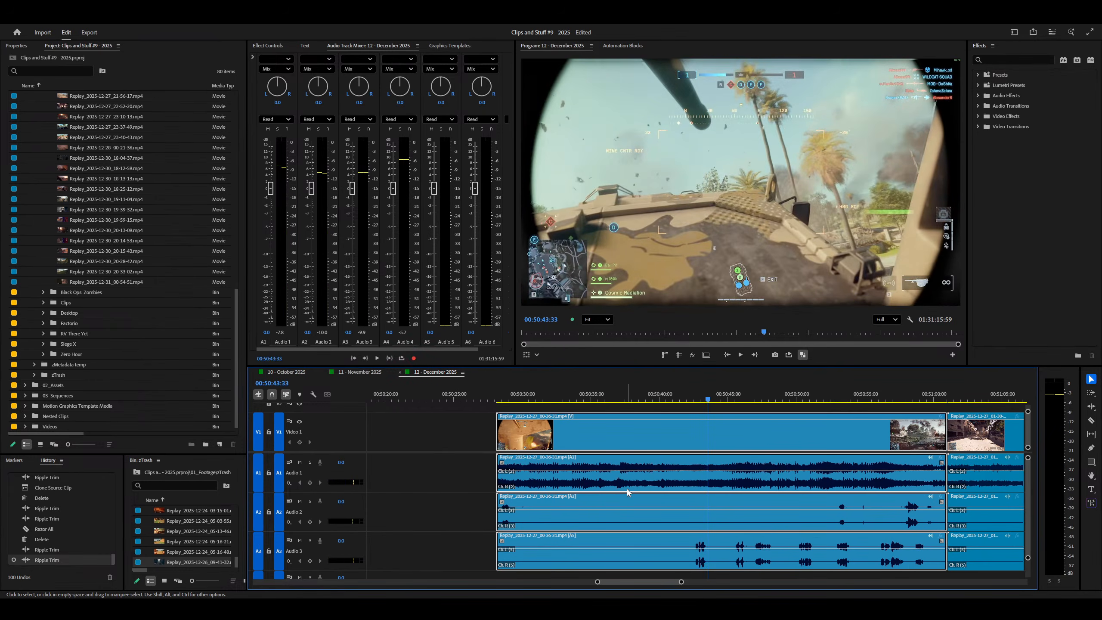
key(q)
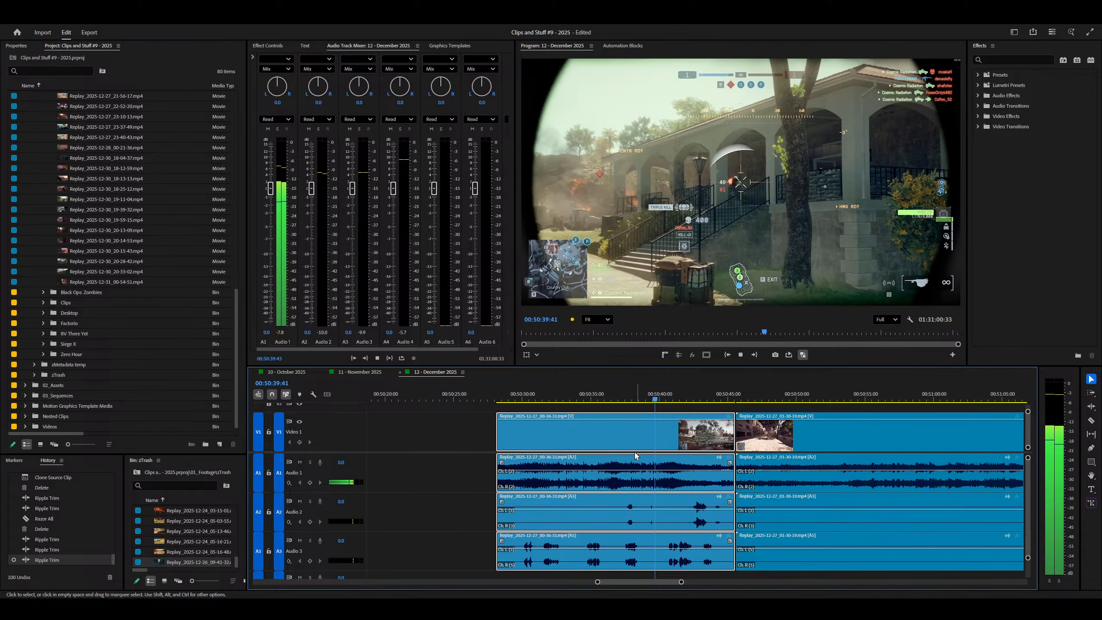
Step: Ripple trim the end of the Replay_2025-12-27_00-36-31 clip at 00:50:42:34, shortly after the death scene
right_click(666, 450)
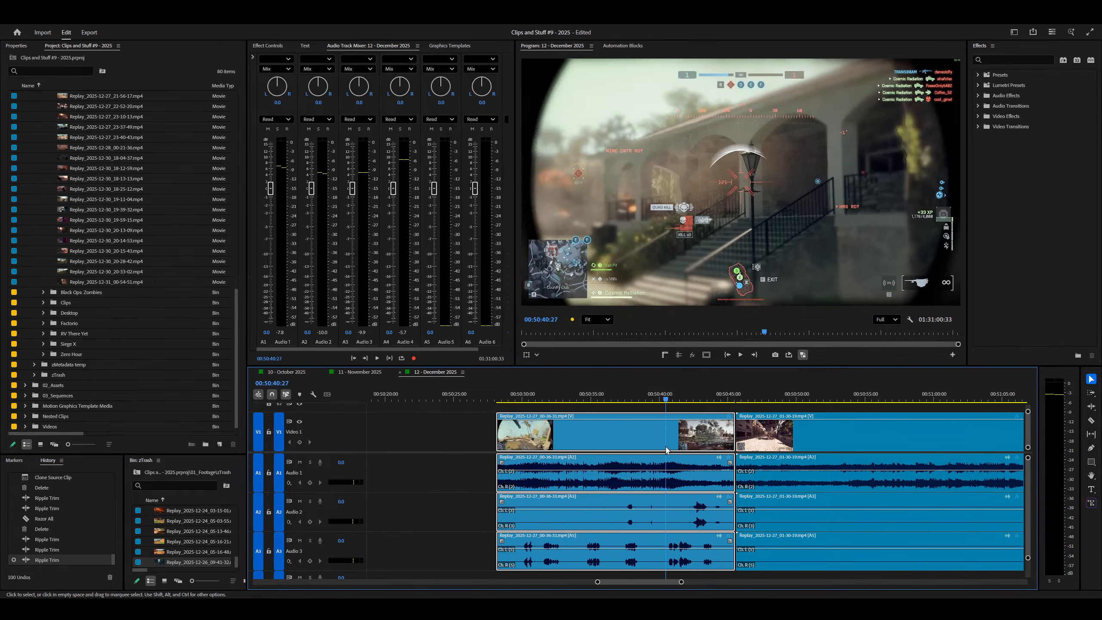
key(space)
key(=)
key(=)
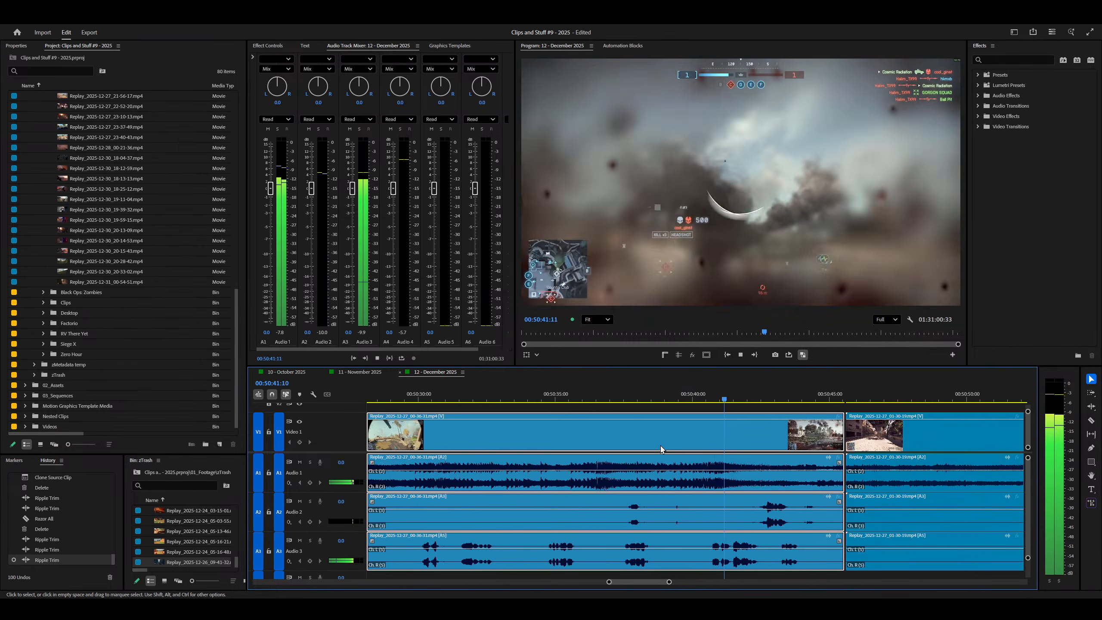
key(=)
key(space)
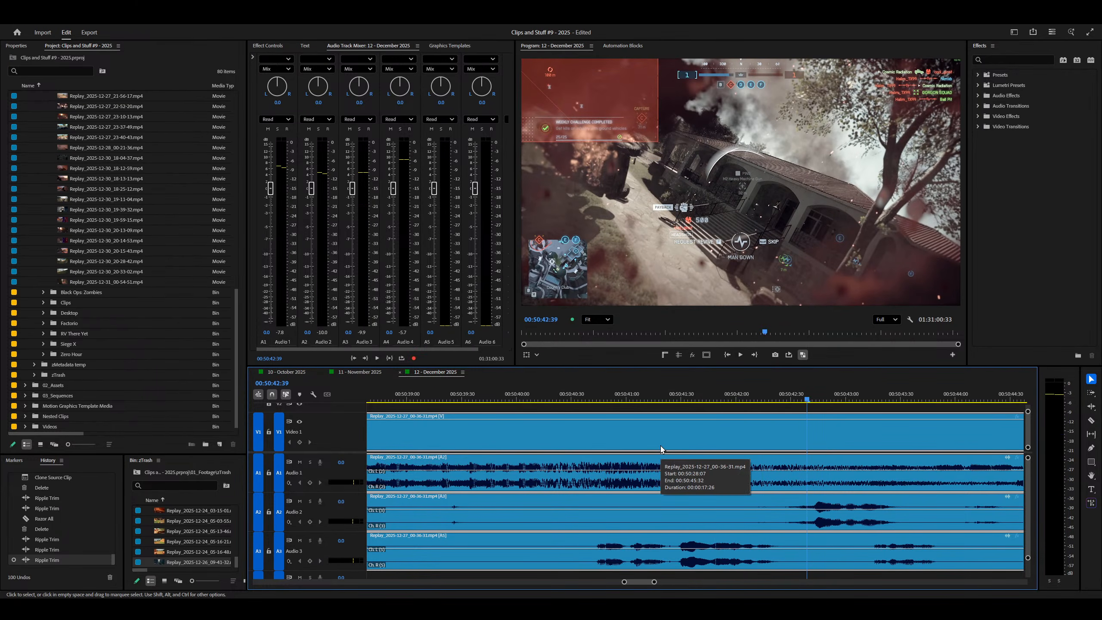
key(space)
key(space)
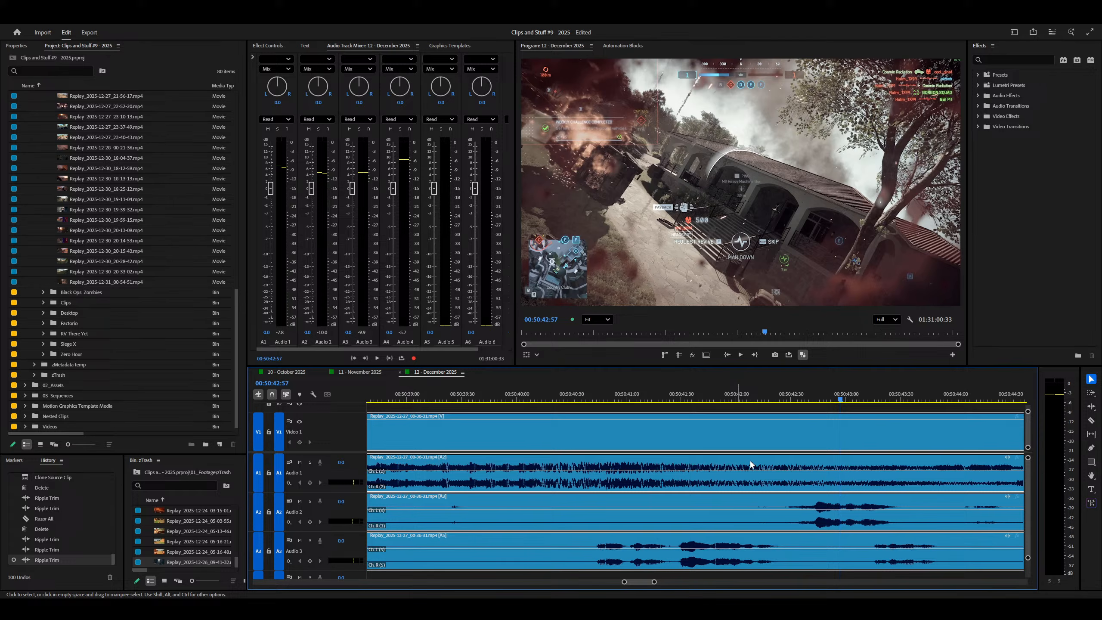
right_click(800, 463)
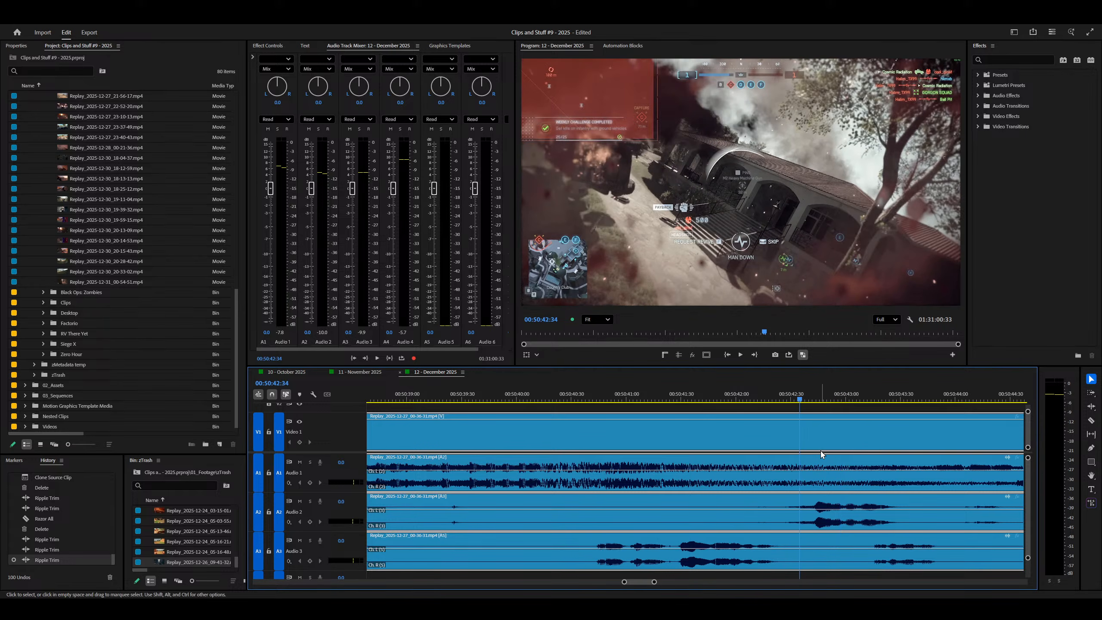
key(w)
Step: Move the trimmed Replay_2025-12-27_00-36-31 clip about 2.5 seconds earlier, leaving a gap before the following clip
key(minus)
key(minus)
key(minus)
drag(691, 454, 656, 454)
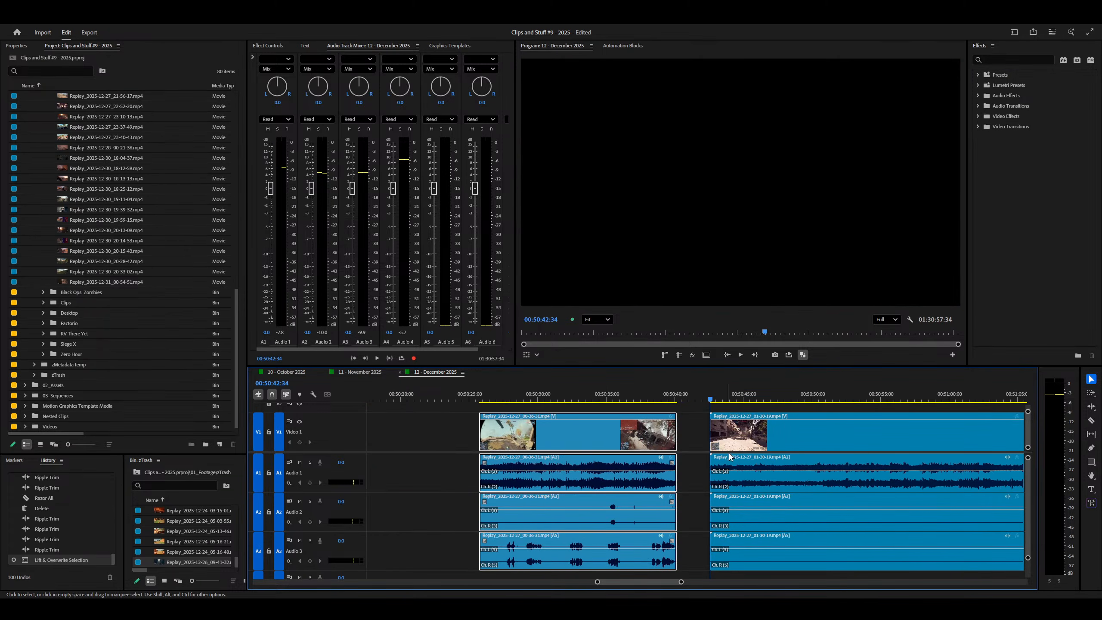
click(694, 473)
Step: Review the Replay_2025-12-27_01-30-19 clip and ripple trim its start at about 00:51:00
key(space)
click(814, 430)
key(minus)
key(minus)
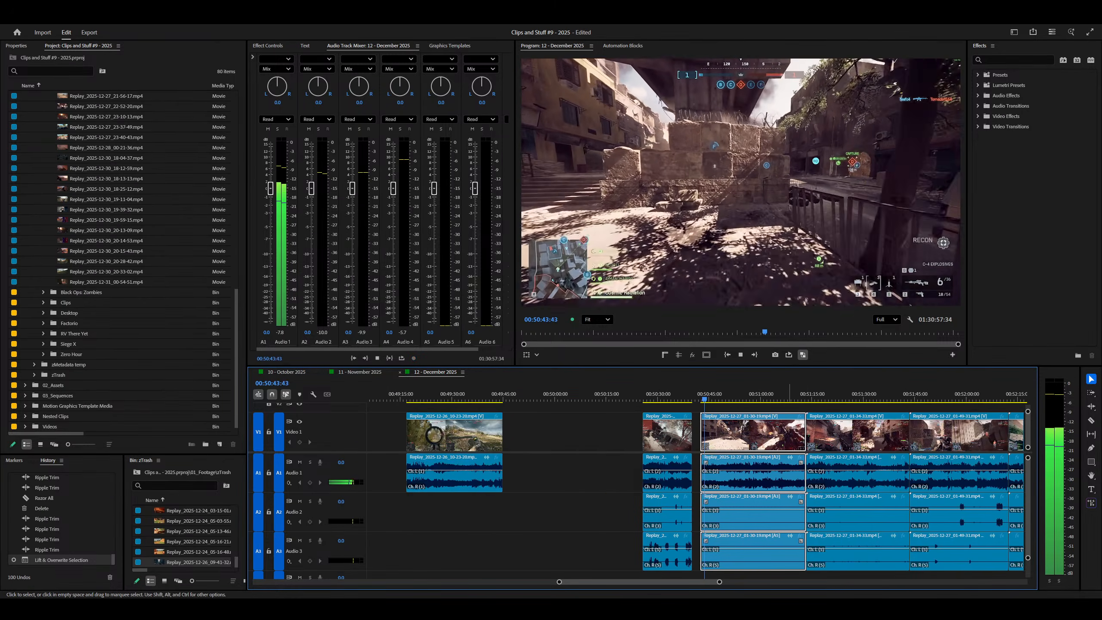
key(equal)
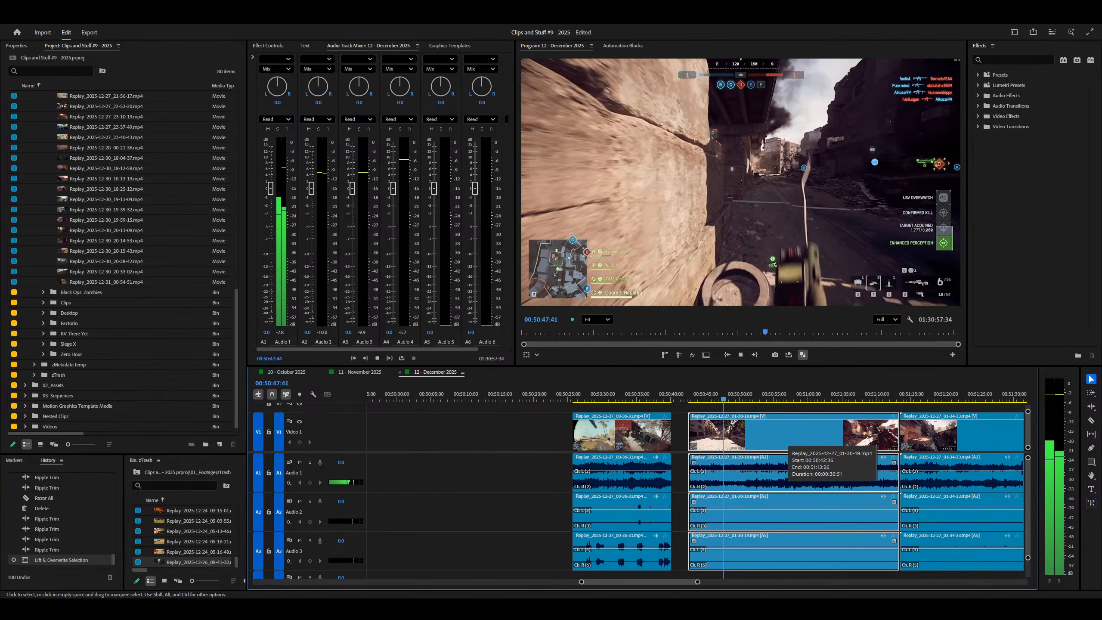
scroll(781, 491, right, 3)
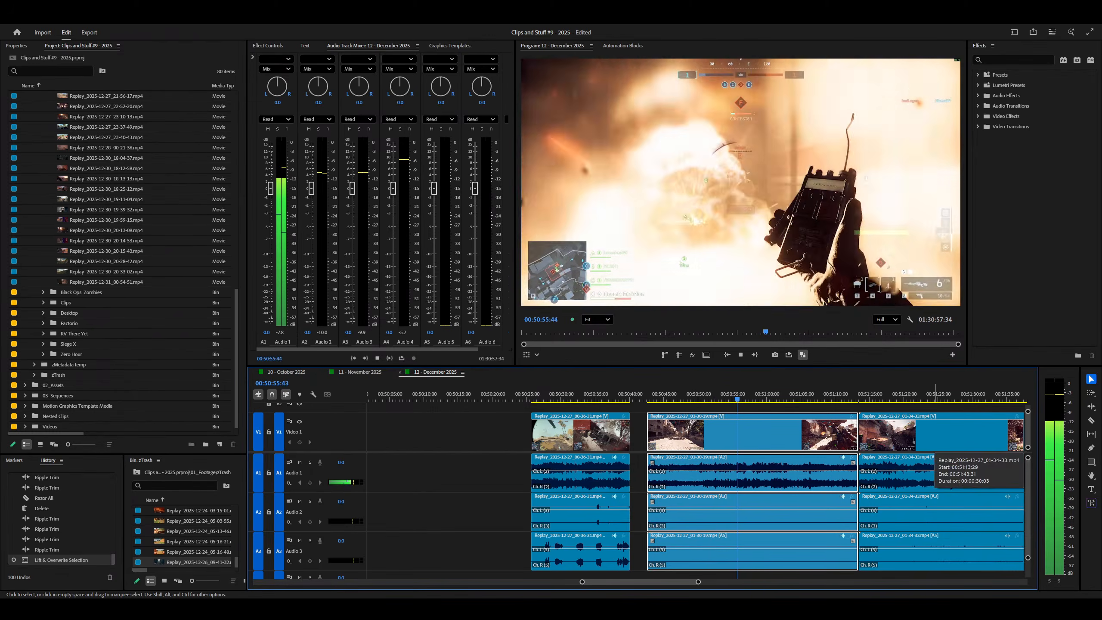
key(equal)
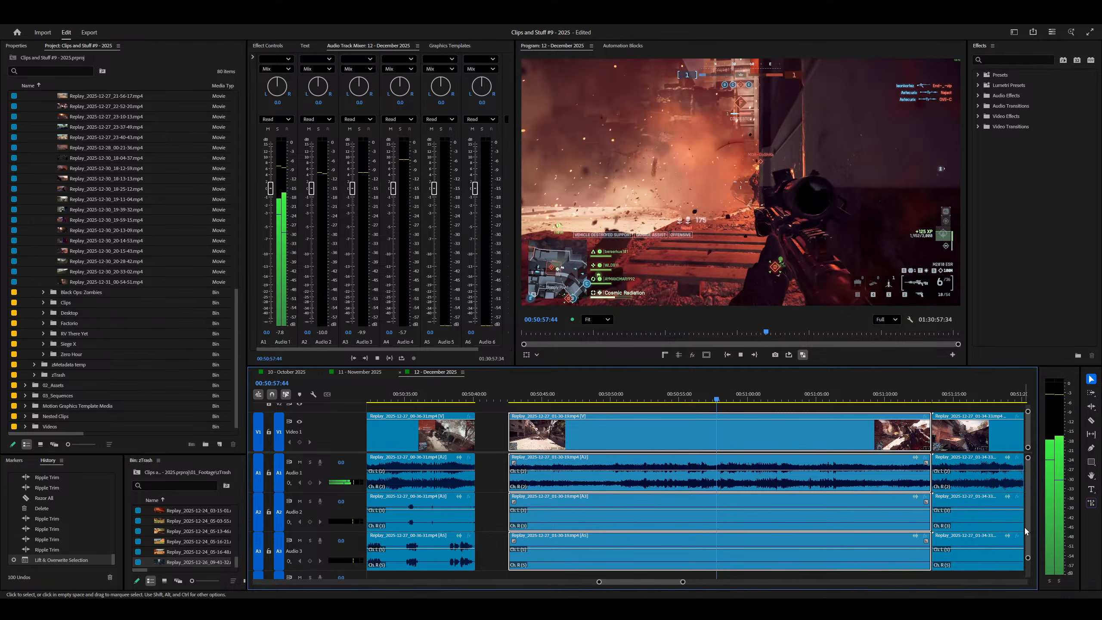
key(minus)
key(minus)
key(minus)
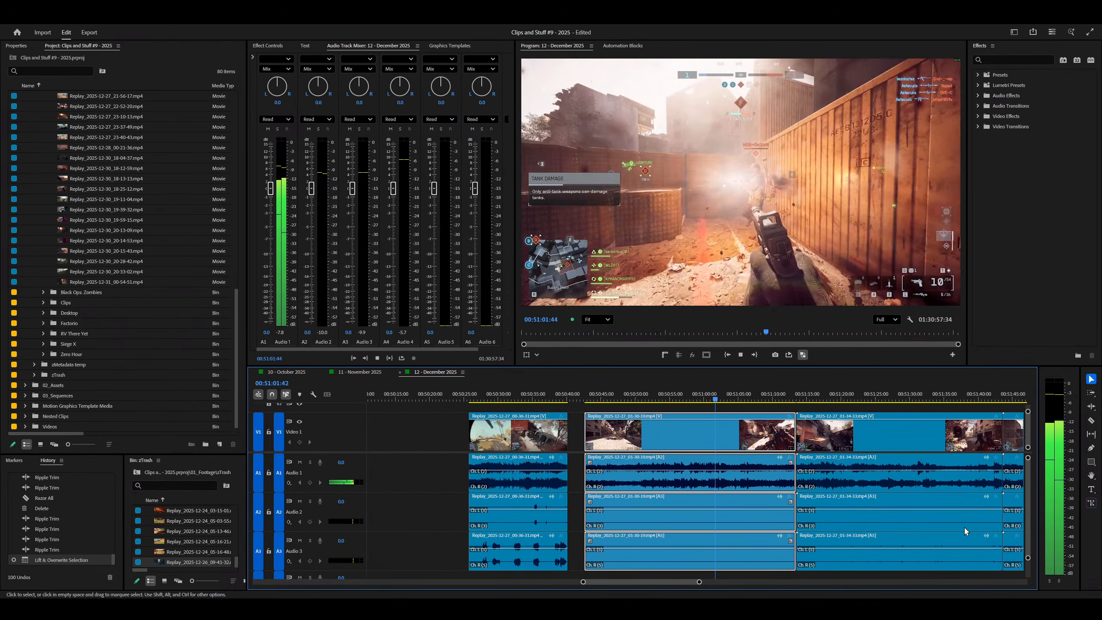
key(space)
key(equal)
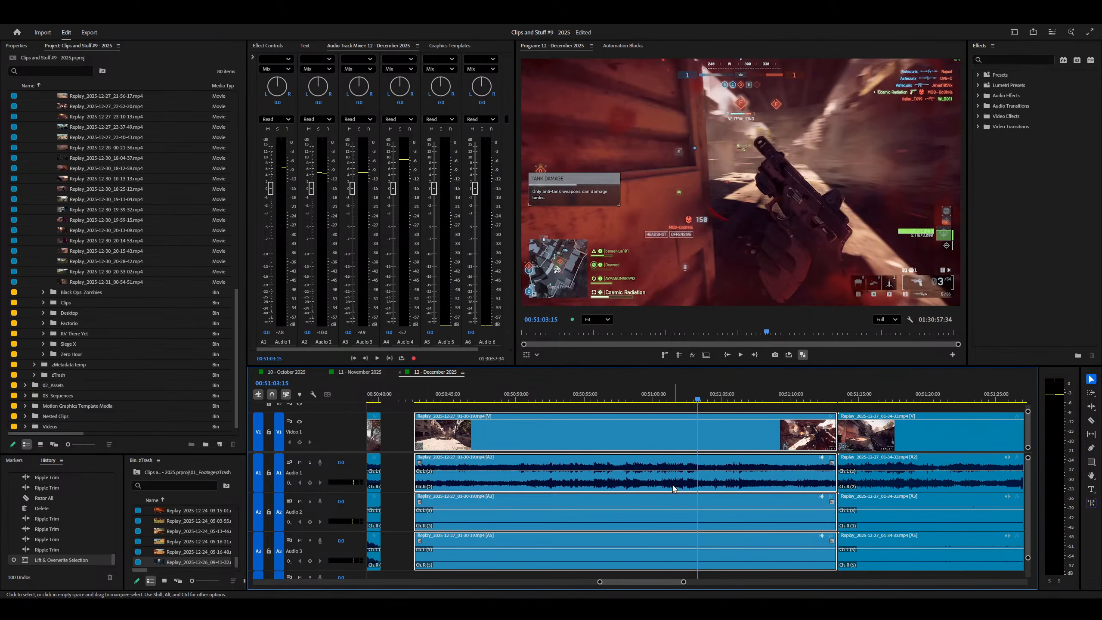
key(q)
Step: Split the Replay_2025-12-27_01-30-19 clip across all tracks at about 00:50:51 and delete the part after the cut
key(space)
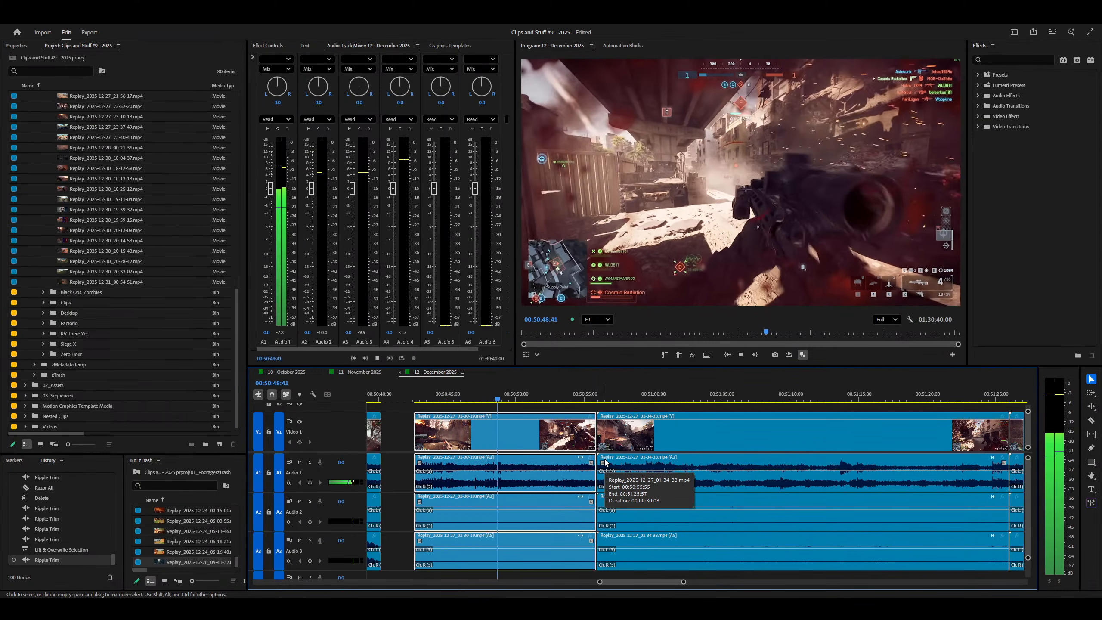
key(=)
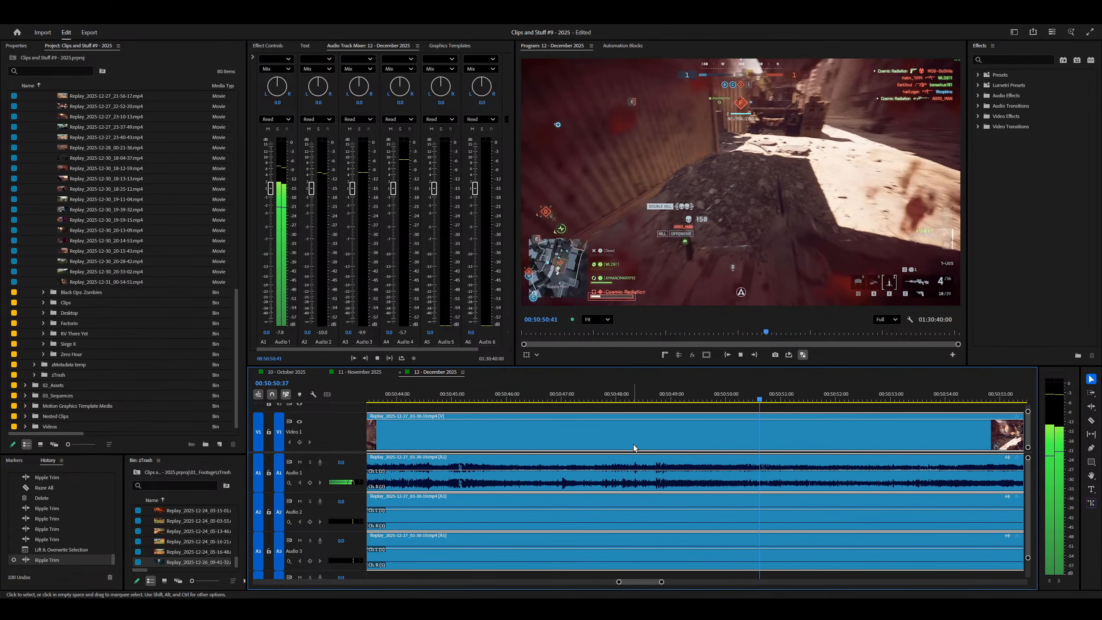
key(ctrl+shift+k)
key(minus)
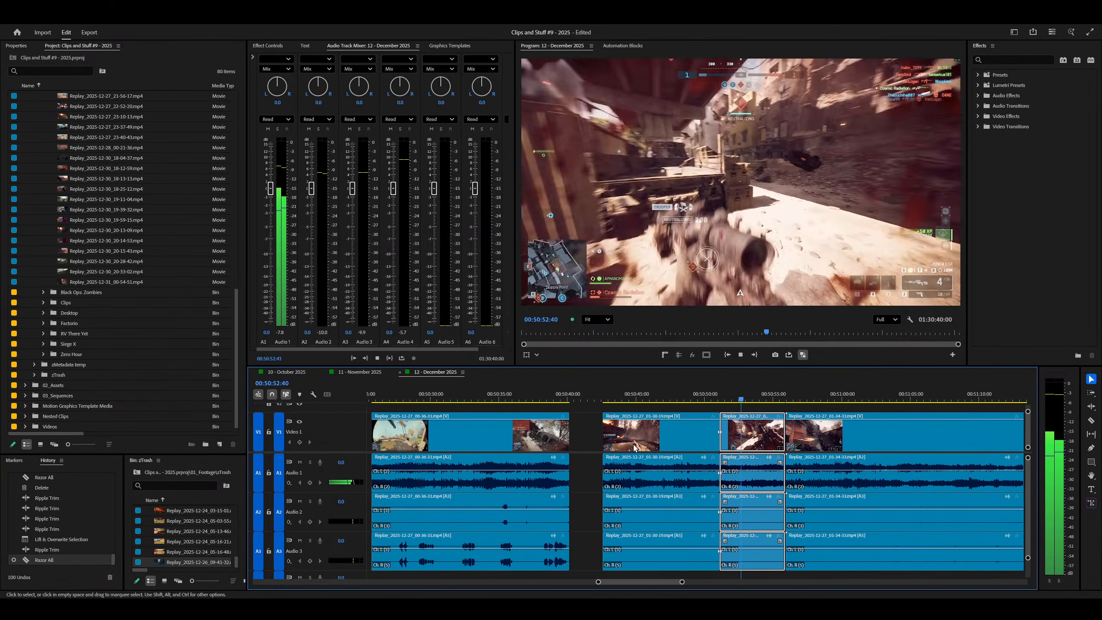
key(minus)
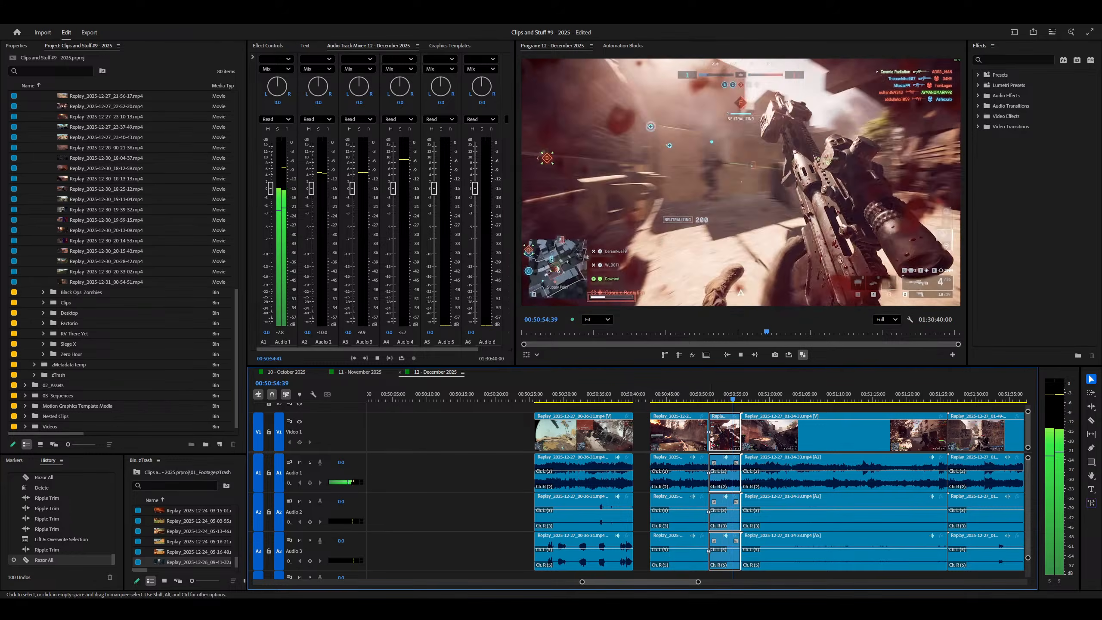
key(Delete)
Step: Play through the Replay_2025-12-27_01-34-33 clip to its end to judge which parts to keep
key(minus)
key(minus)
key(space)
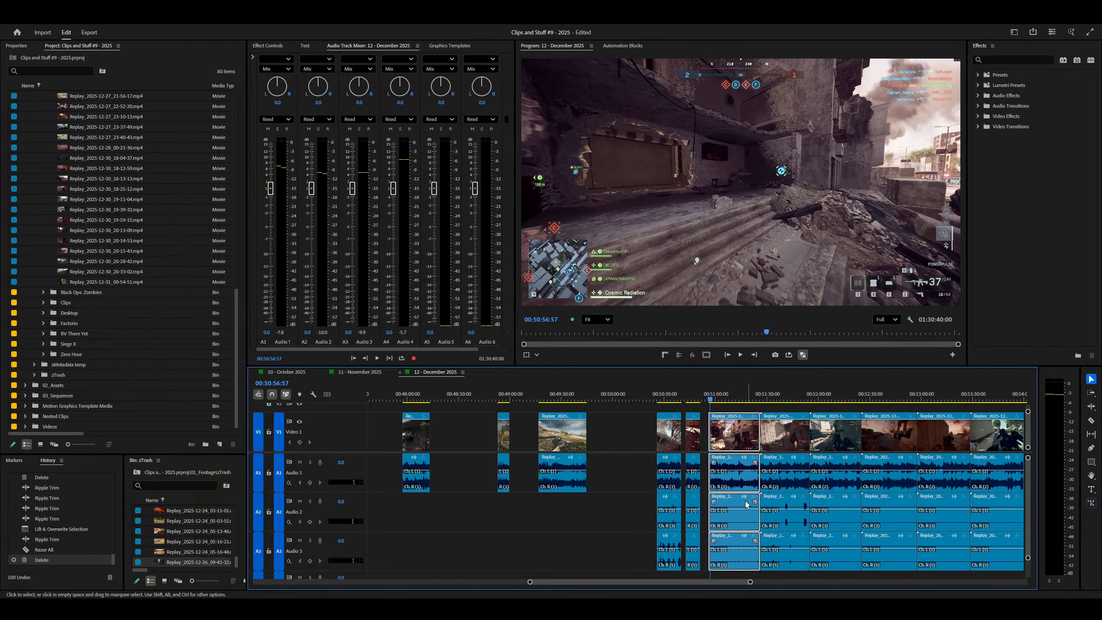
key(equal)
key(equal)
key(space)
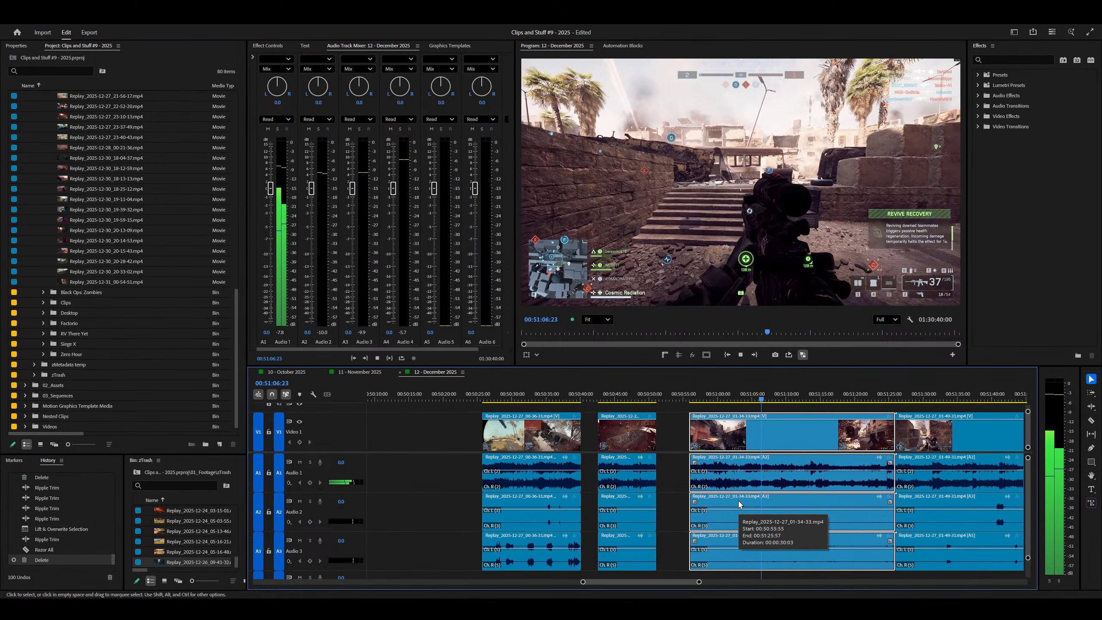
key(equal)
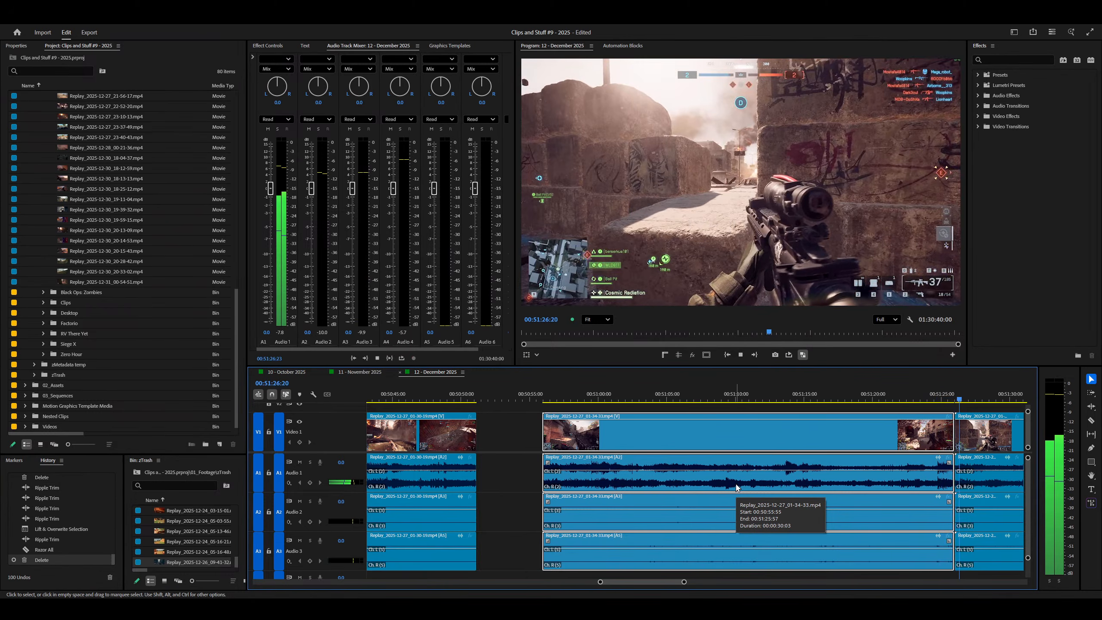
key(space)
key(equal)
key(space)
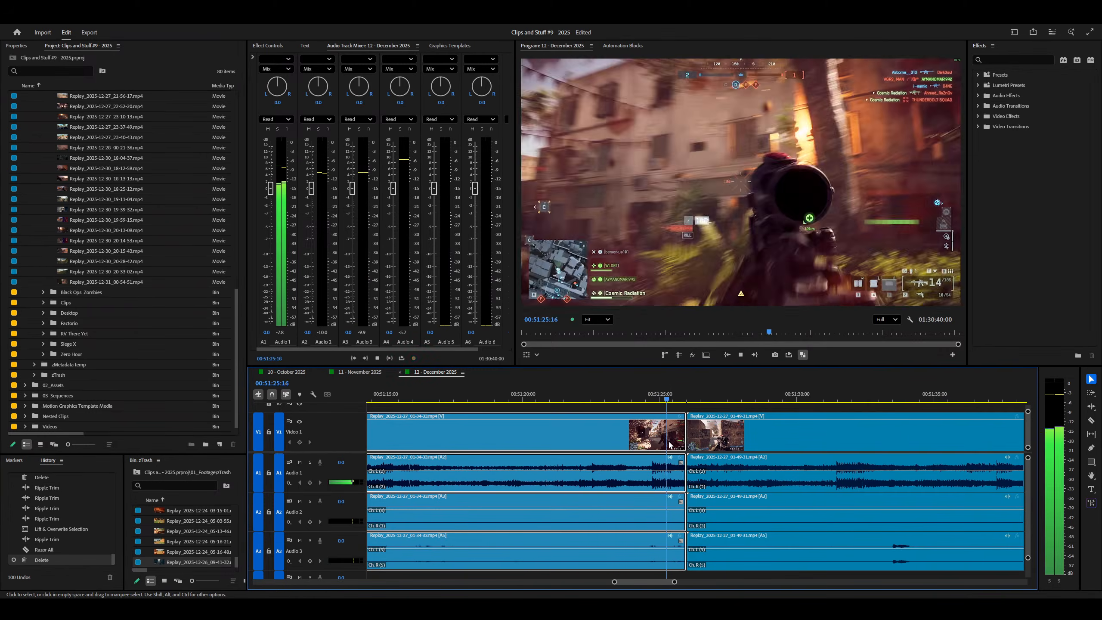
key(space)
key(minus)
key(minus)
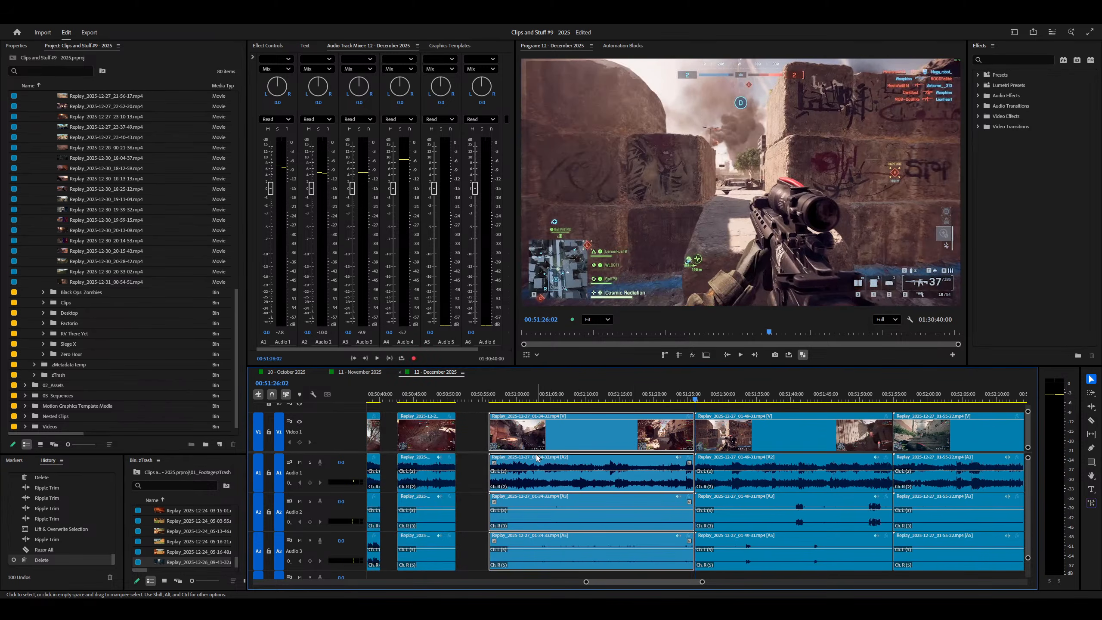
Step: Split the Replay_2025-12-27_01-34-33 clip across all tracks at 00:51:17:13 and ripple trim about 5 seconds off the second piece's start
click(635, 391)
key(ctrl+shift+k)
key(equal)
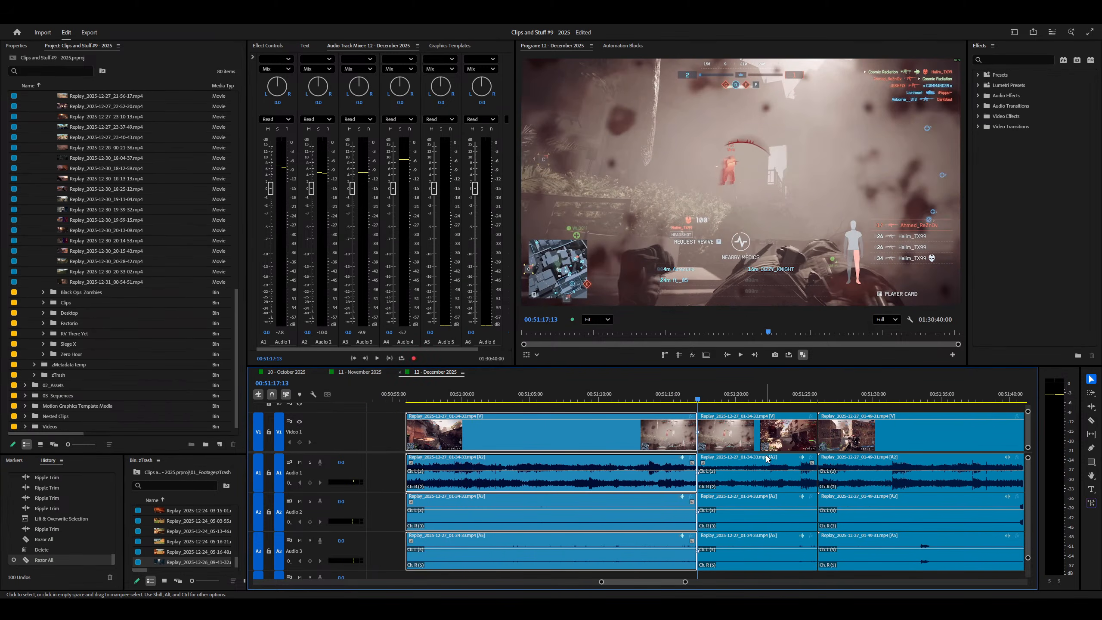
click(769, 392)
key(equal)
key(equal)
key(q)
Step: Apply the default transition to the Audio 1 cut at 00:51:17:13 and play back the join
right_click(408, 483)
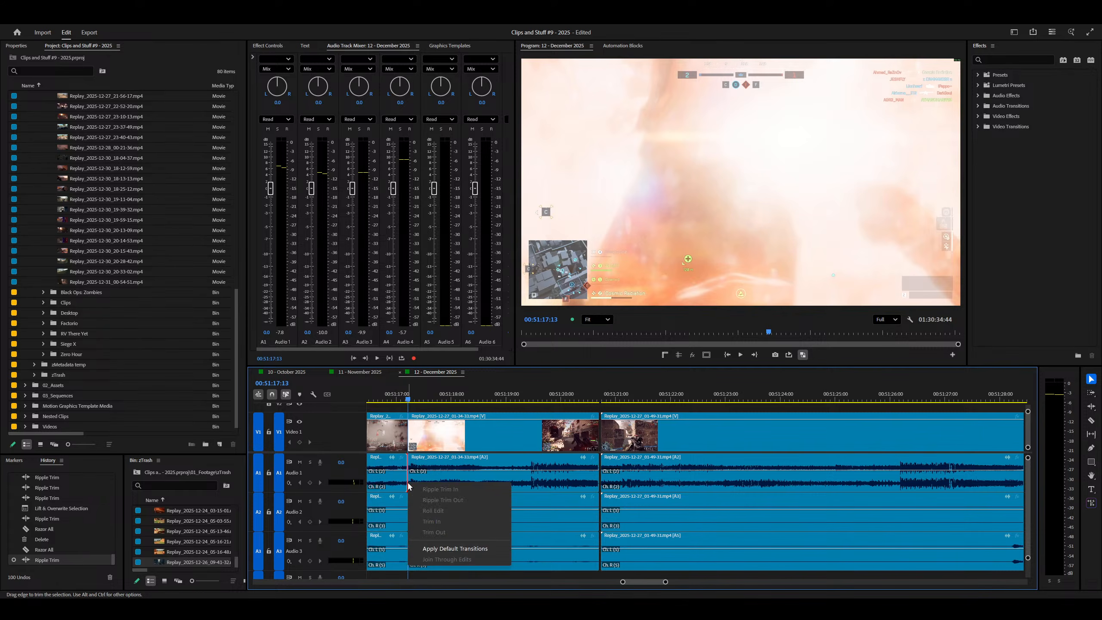
click(438, 549)
click(384, 393)
key(minus)
key(space)
key(equal)
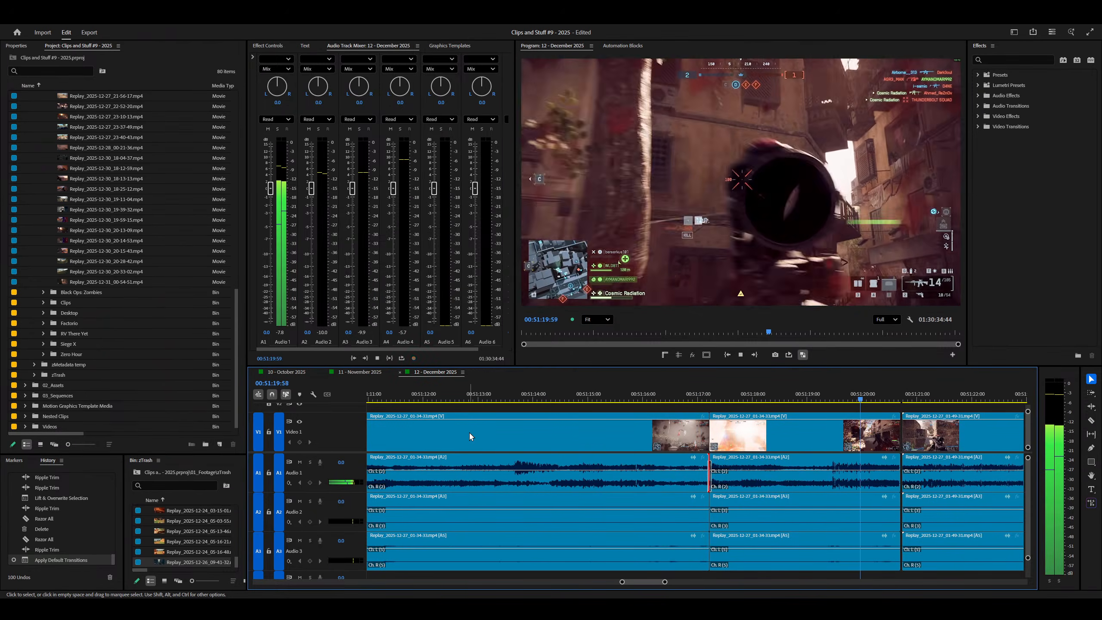
key(minus)
key(minus)
key(minus)
key(space)
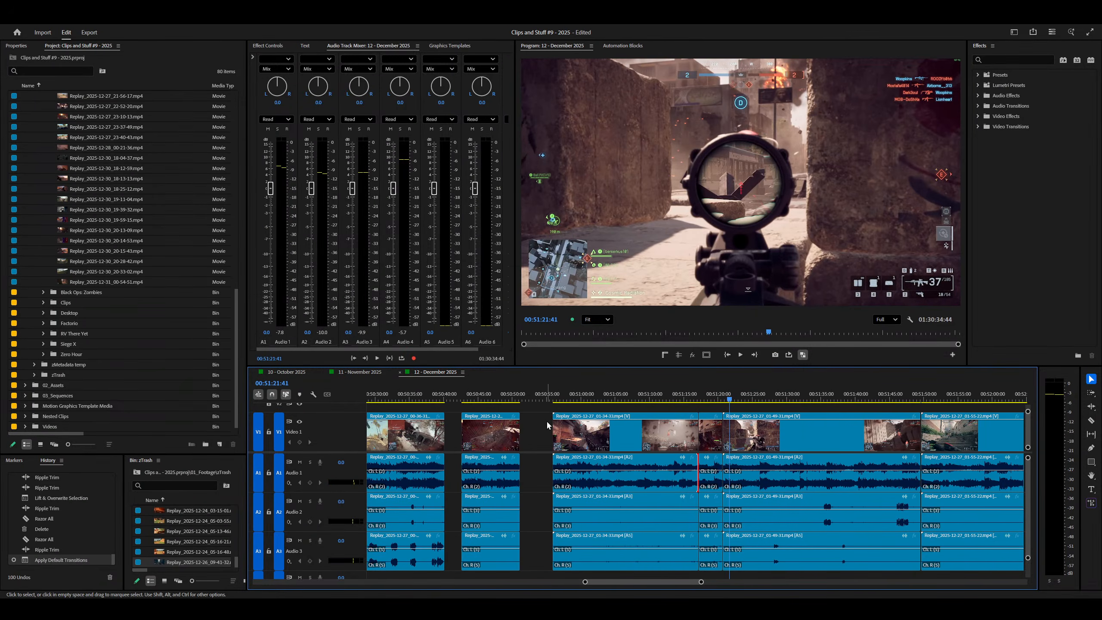
Step: Insert both Replay_2025-12-27_01-34-33 pieces about 2 seconds earlier and delete the Audio 2 and Audio 3 clips under them and the preceding clip
drag(546, 422, 635, 438)
key(grave)
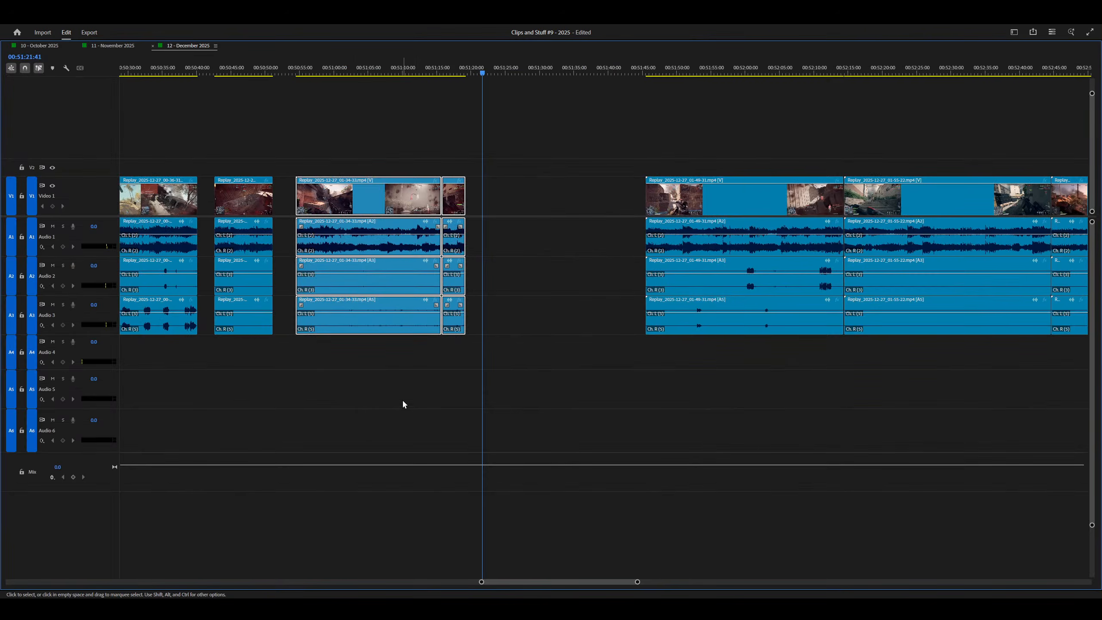
click(403, 400)
key(minus)
drag(581, 279, 417, 327)
key(minus)
key(Delete)
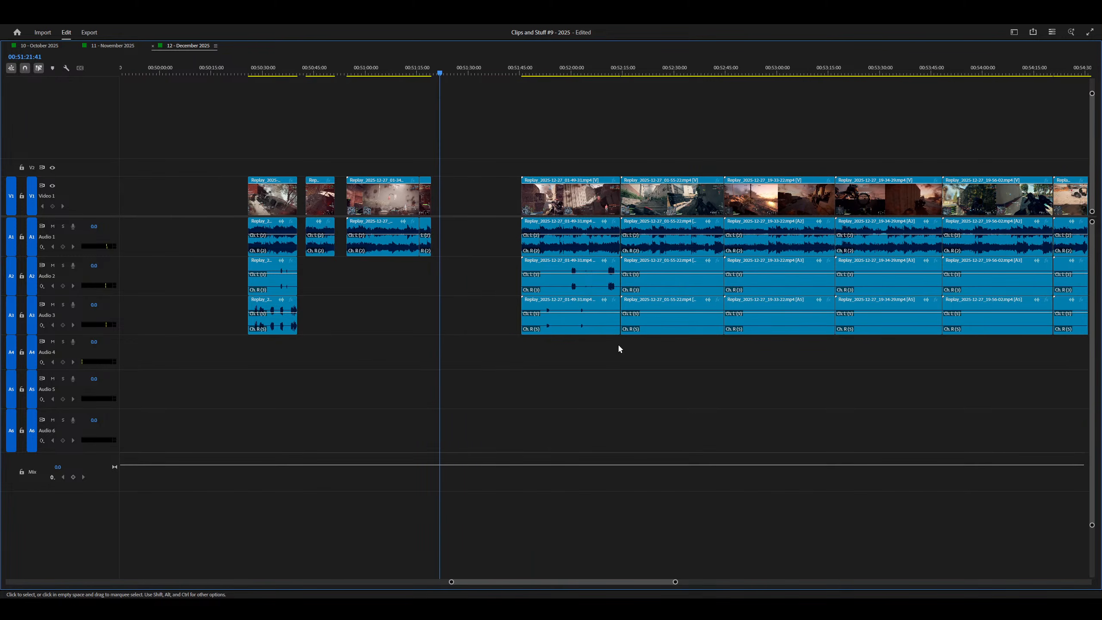
Step: Delete the silent Audio 2 and Audio 3 clips under the six clips starting with Replay_2025-12-27_01-55-22, and save the project
key(minus)
drag(573, 362, 855, 289)
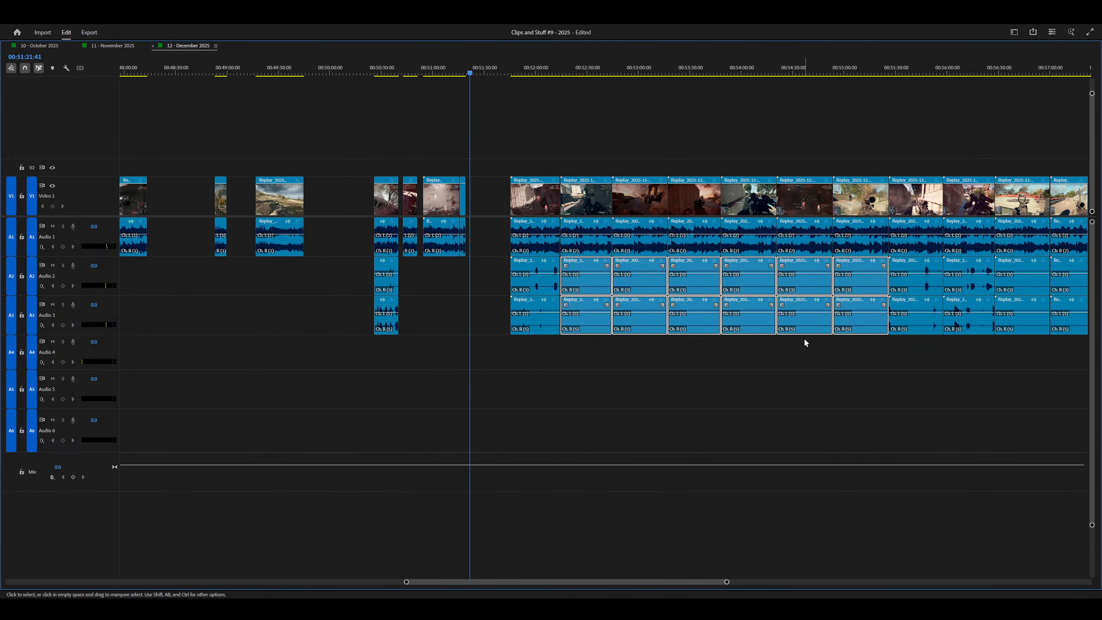
key(minus)
key(Delete)
key(ctrl+s)
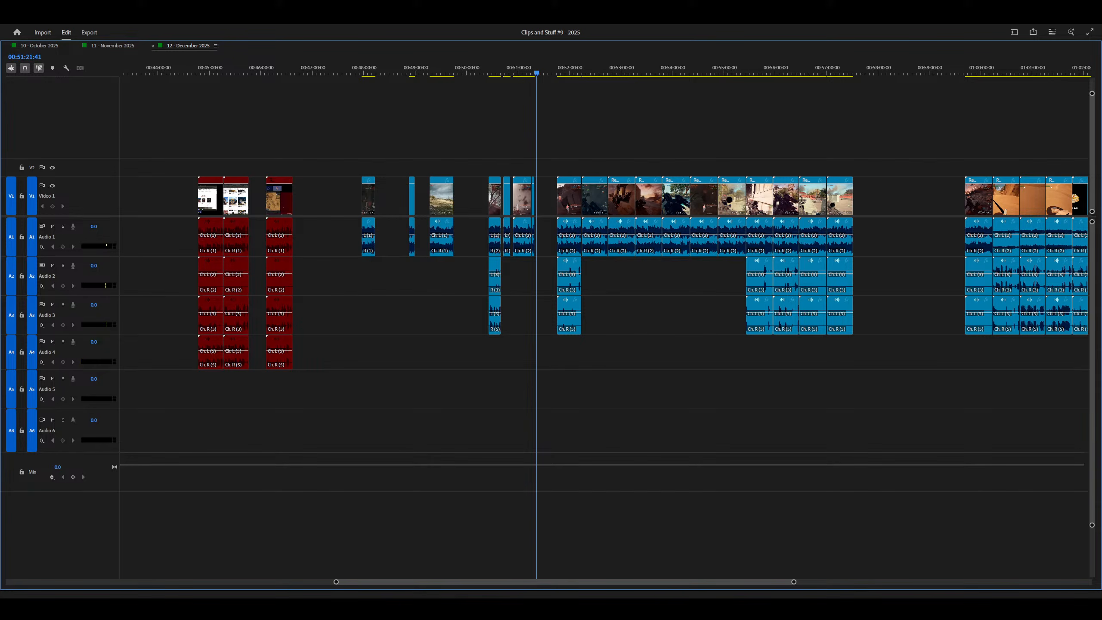
key(grave)
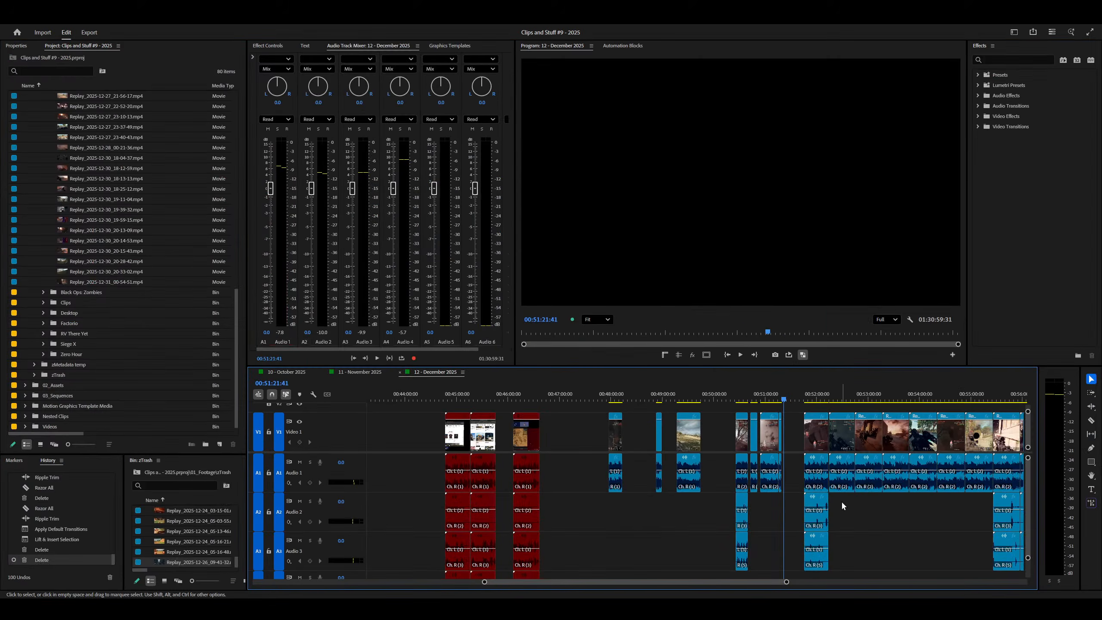
Step: Review the opening of the Replay_2025-12-27_01-49-31 clip and ripple trim its start at 00:51:50:06
click(803, 388)
key(space)
key(equal)
key(equal)
key(equal)
key(minus)
key(minus)
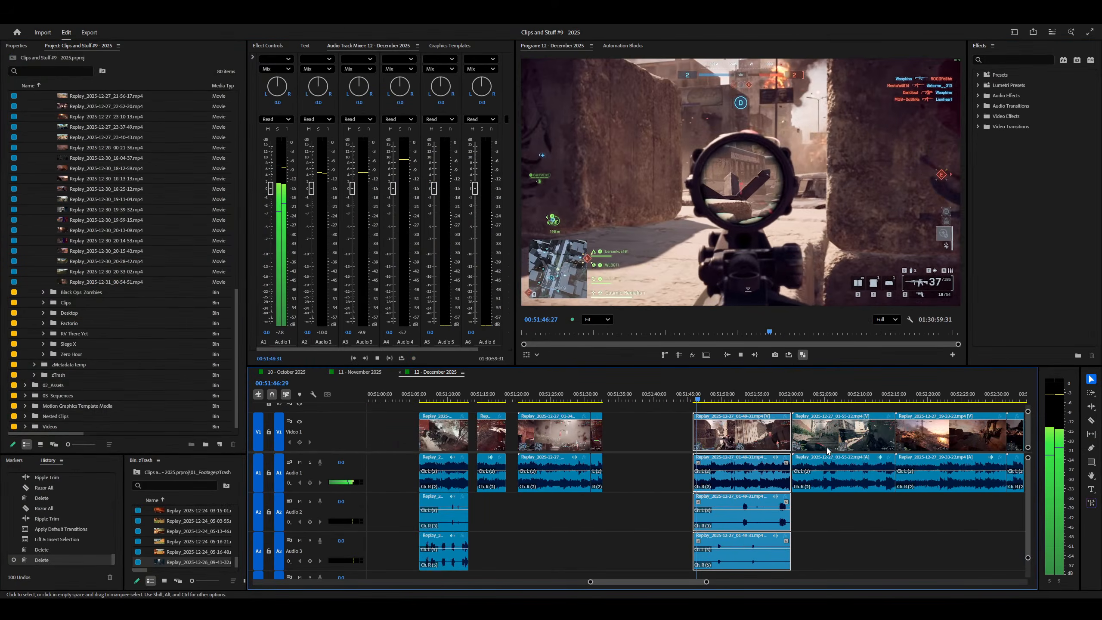
key(equal)
key(equal)
key(equal)
key(equal)
key(equal)
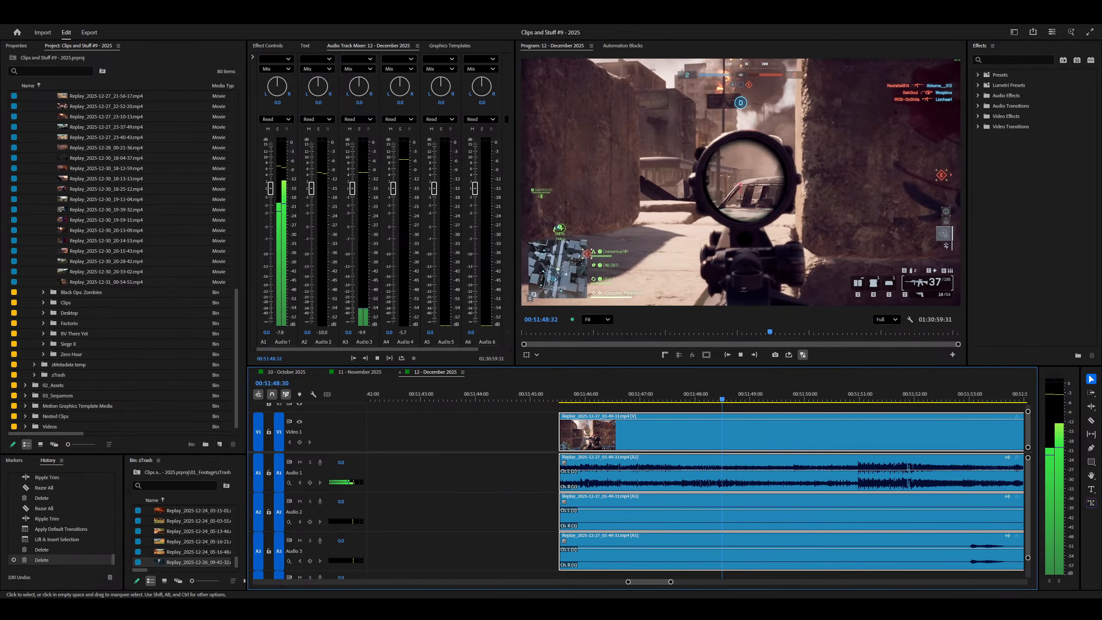
key(minus)
click(560, 478)
key(minus)
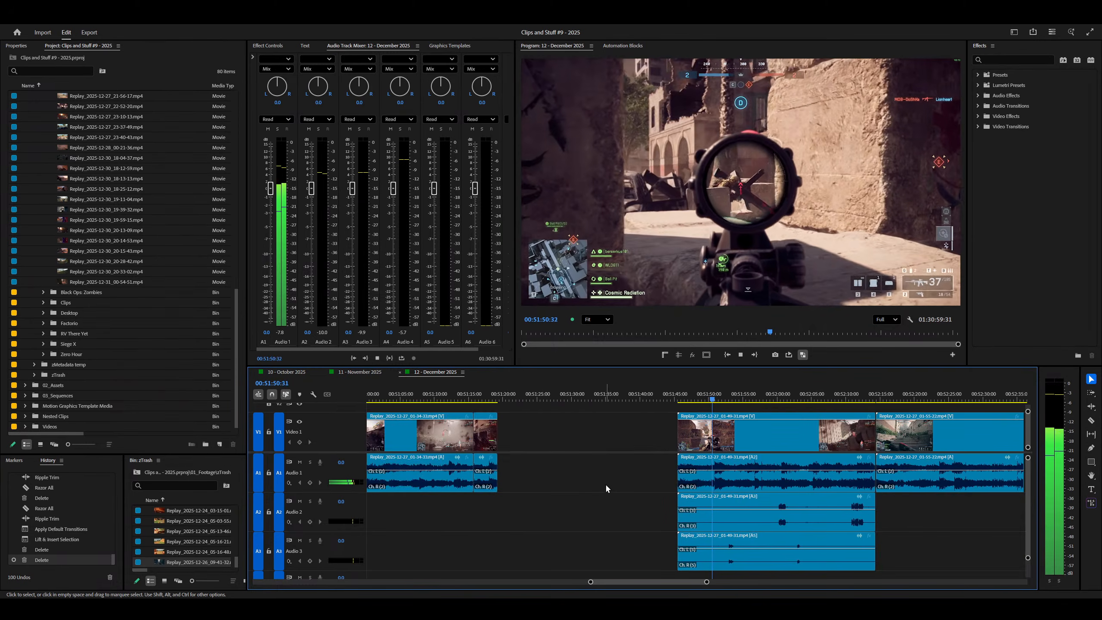
key(equal)
key(equal)
key(equal)
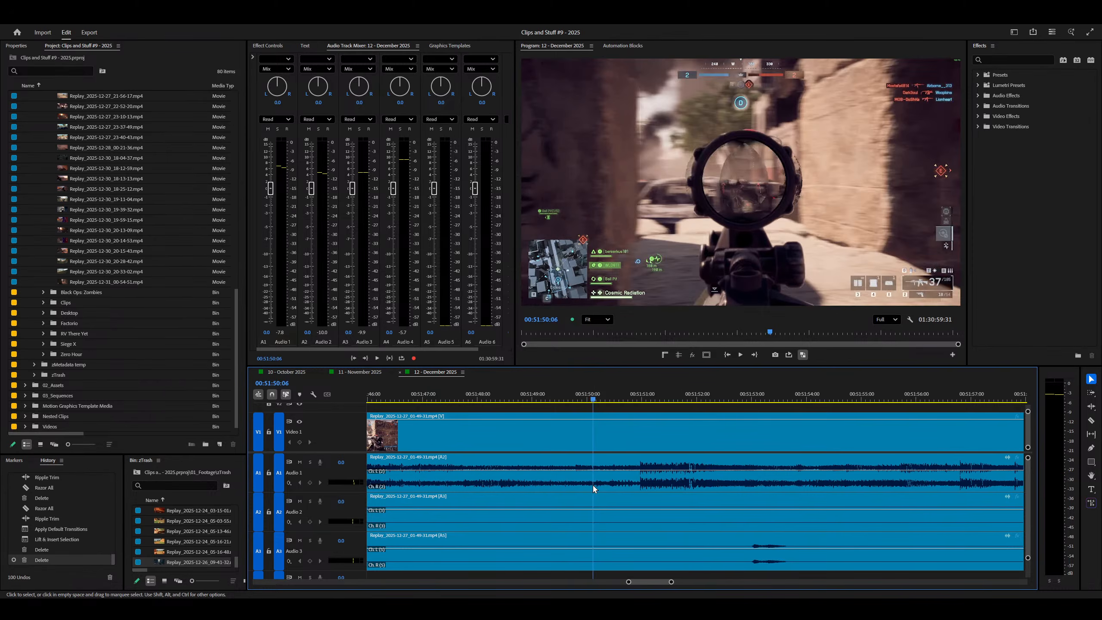
key(q)
Step: Play through the trimmed Replay_2025-12-27_01-49-31 clip and examine its ending and audio
key(space)
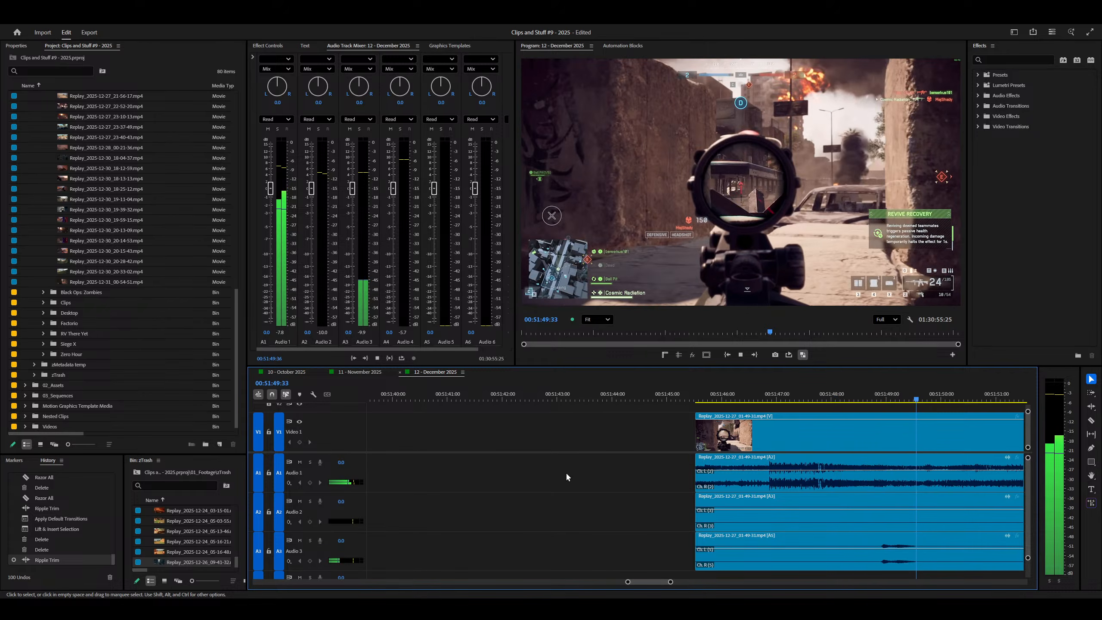
key(minus)
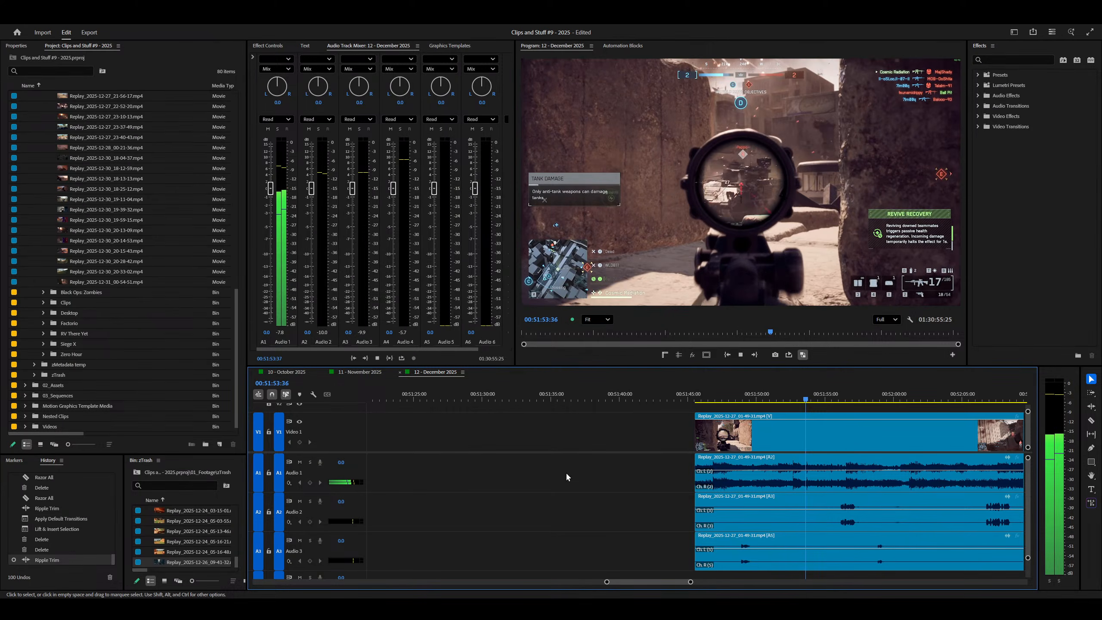
key(minus)
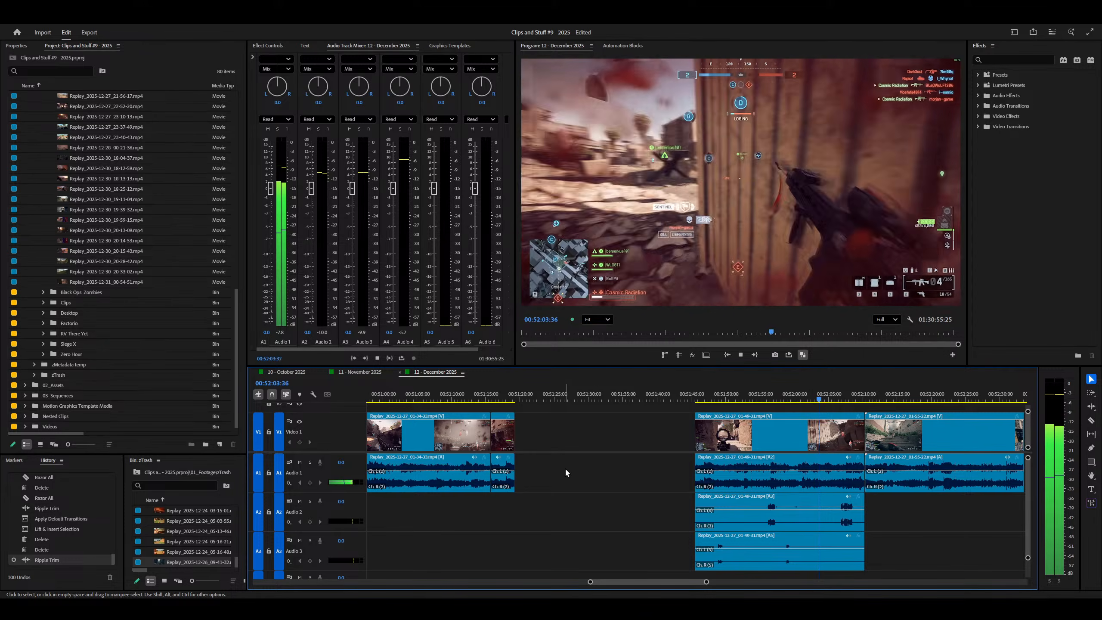
key(=)
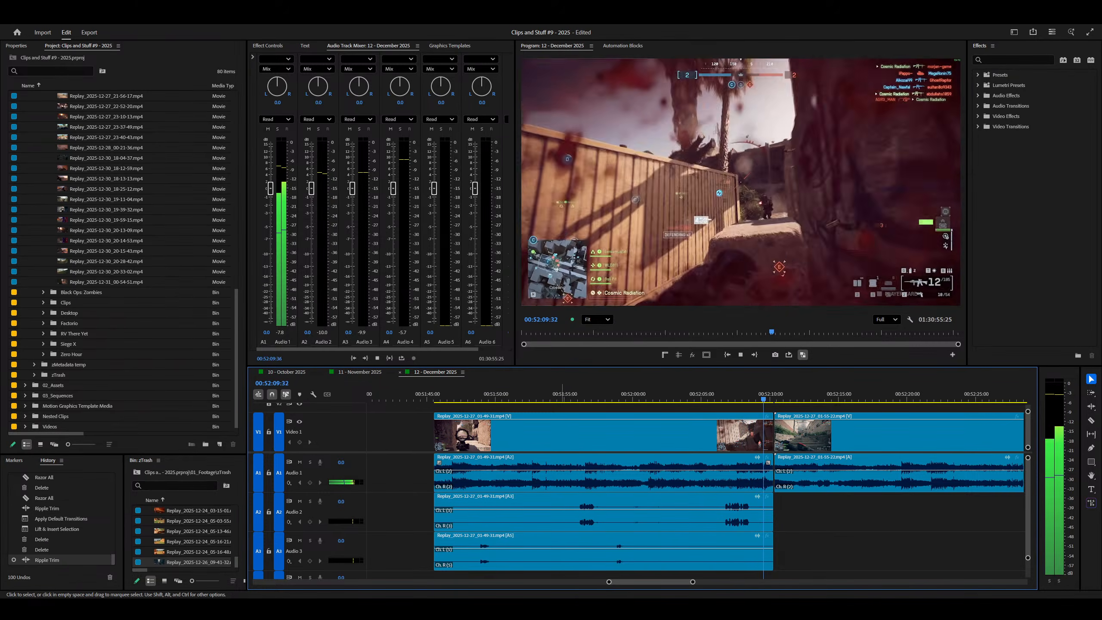
key(=)
key(-)
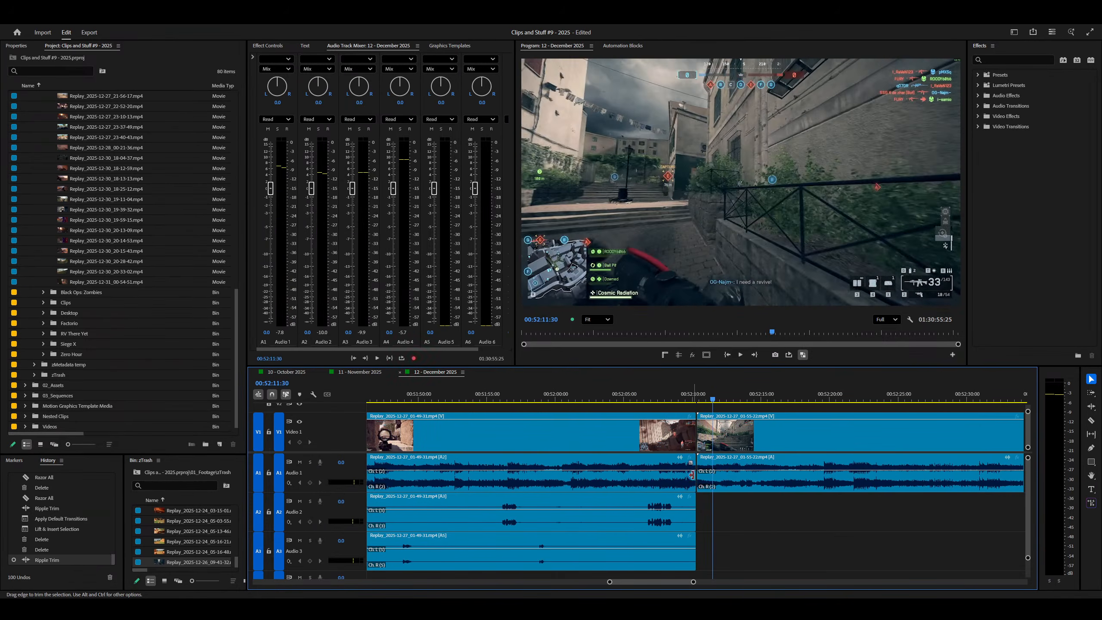
right_click(690, 471)
key(=)
key(Down)
key(=)
key(-)
key(-)
Step: Delete the Audio 2 and Audio 3 parts of the Replay_2025-12-27_01-49-31 clip and move the clip about 8 seconds earlier
drag(810, 509, 629, 553)
key(-)
key(Delete)
drag(685, 429, 632, 434)
Step: Review the opening of the Replay_2025-12-27_01-55-22 clip, ripple trim its start at about 00:52:19, and save the project
click(755, 434)
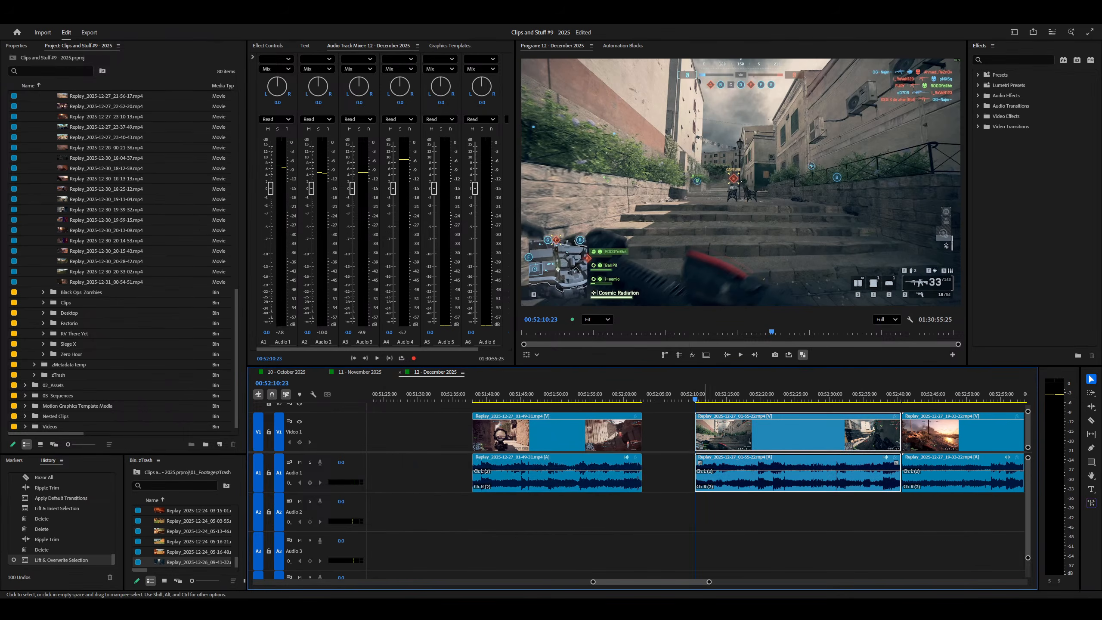
key(space)
key(=)
key(=)
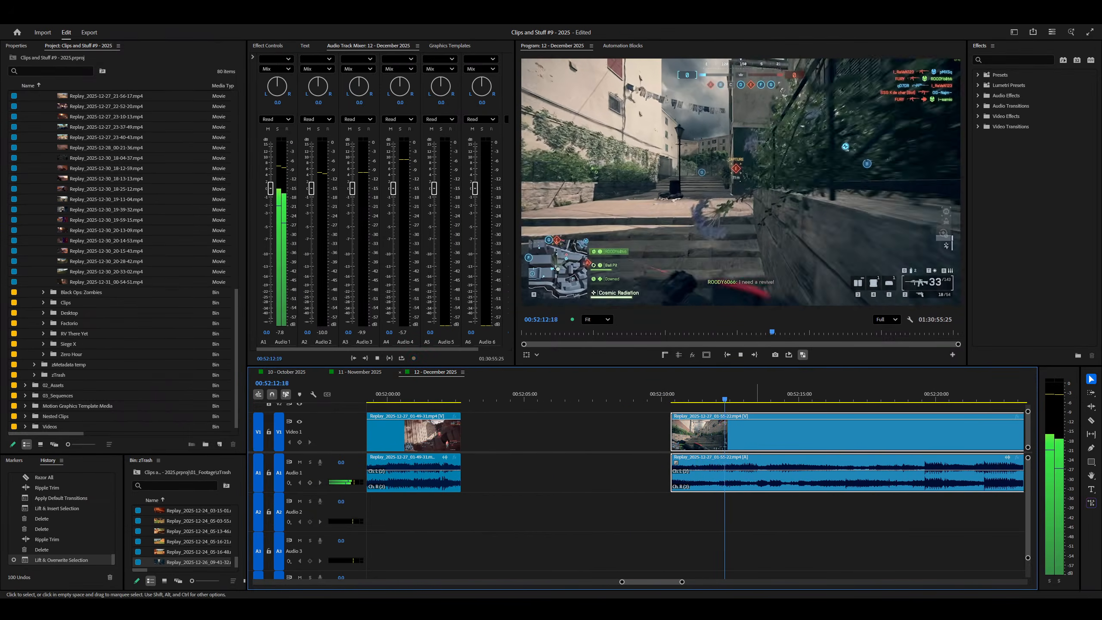
key(minus)
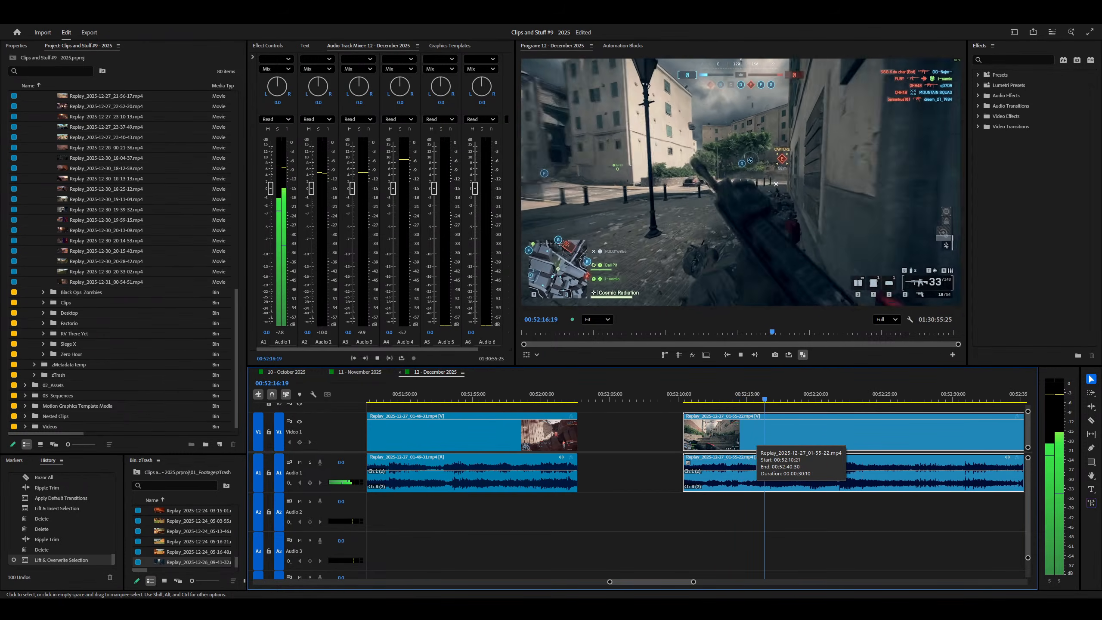
scroll(702, 489, down, 3)
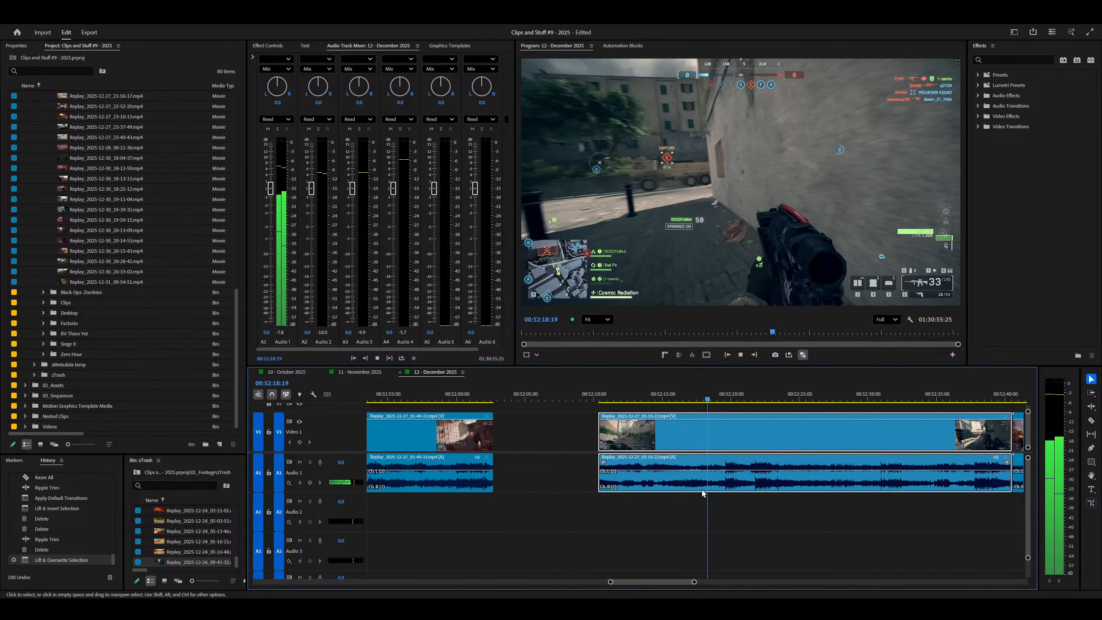
key(q)
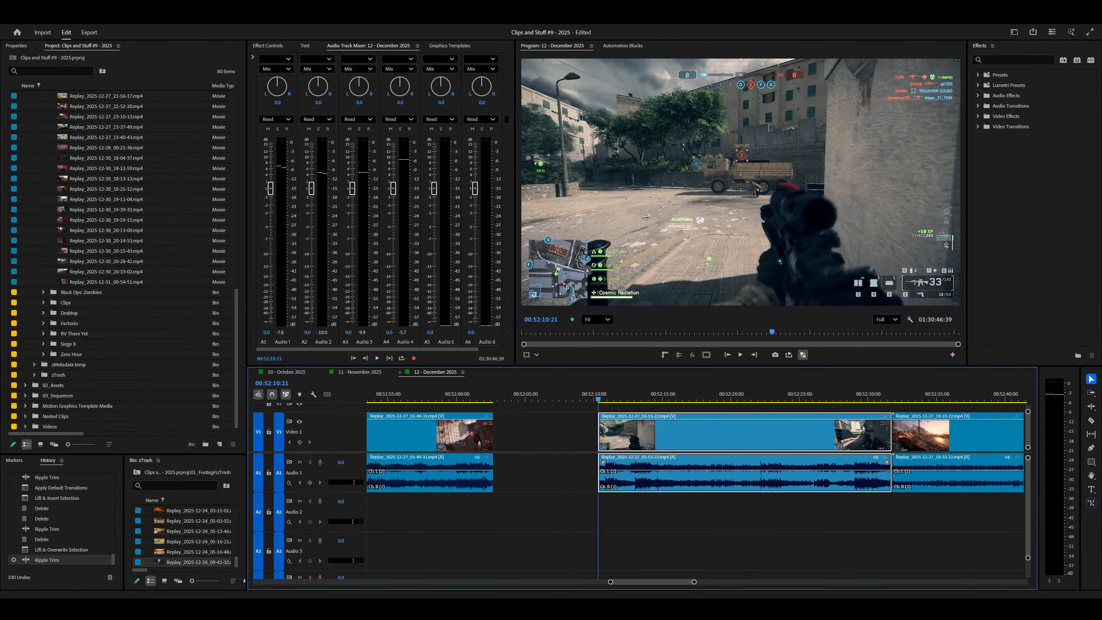
key(ctrl+s)
Step: Play through the trimmed Replay_2025-12-27_01-55-22 clip and examine the action up to its end
click(551, 408)
key(space)
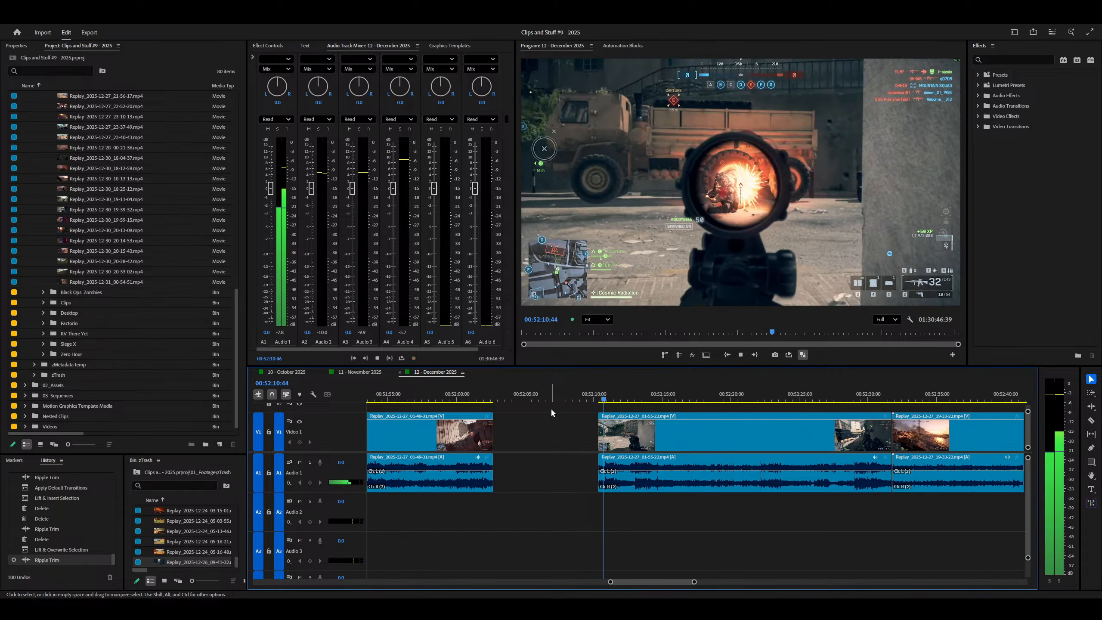
drag(601, 469, 564, 468)
scroll(565, 469, up, 1)
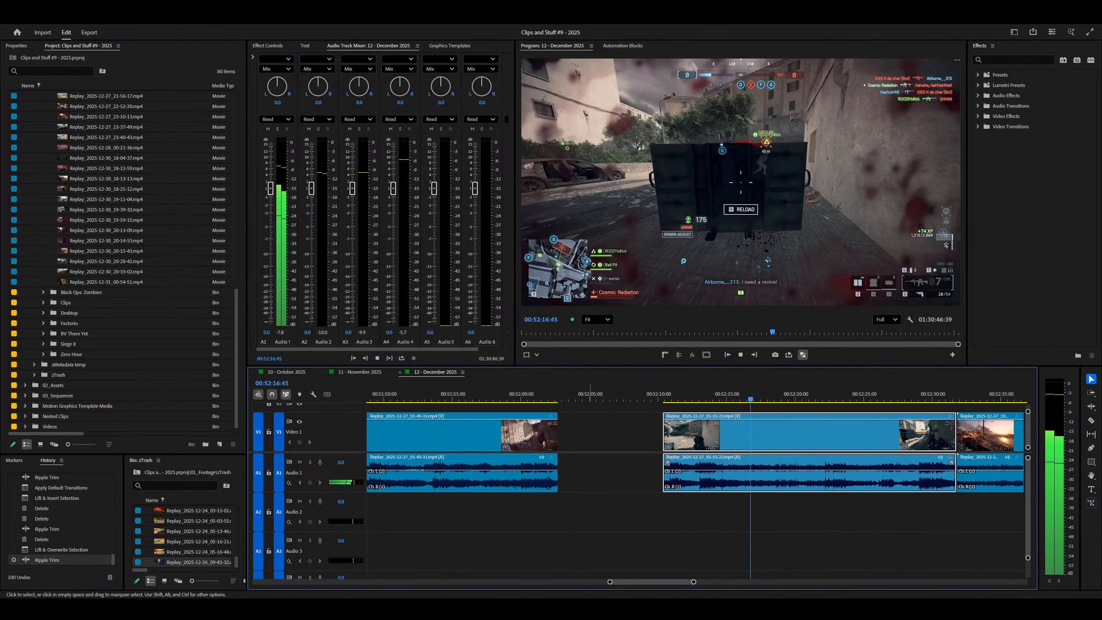
key(=)
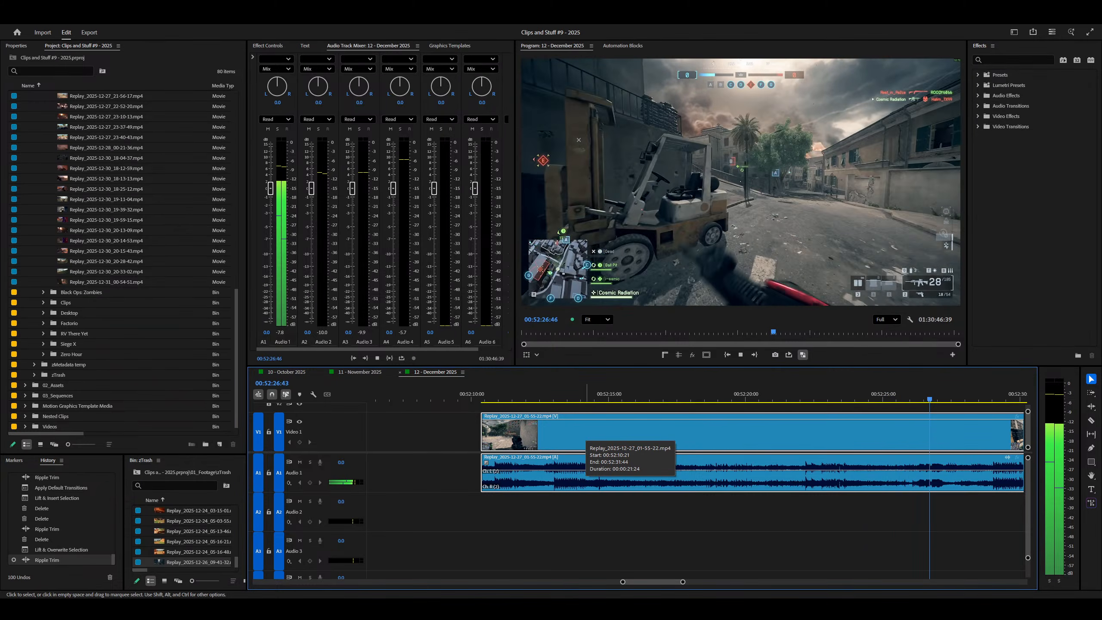
key(minus)
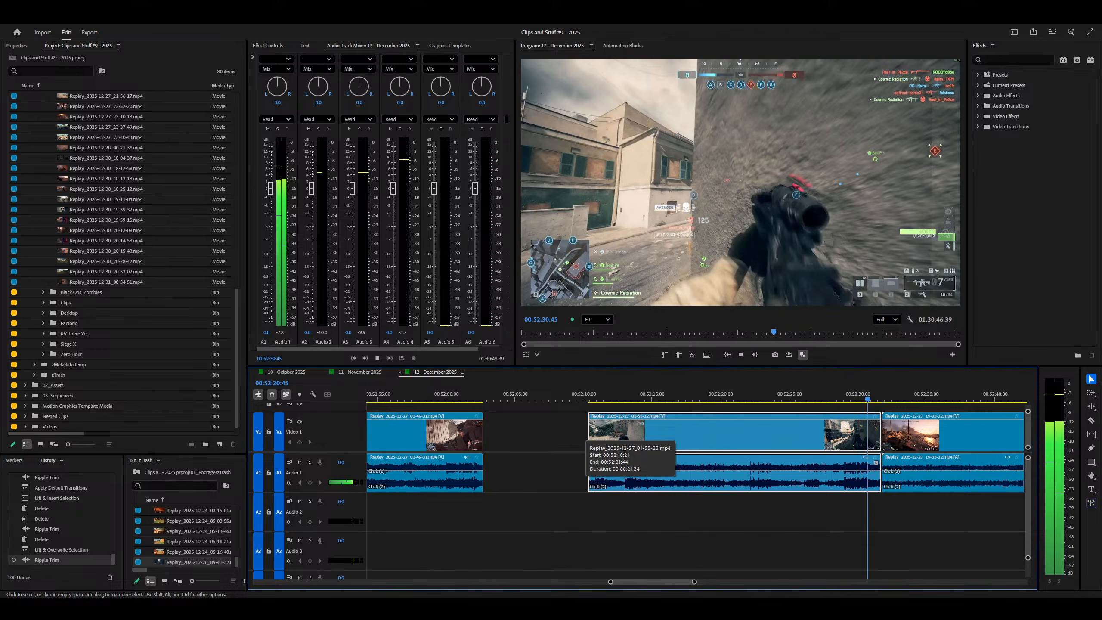
key(space)
key(equal)
key(equal)
key(minus)
key(minus)
key(minus)
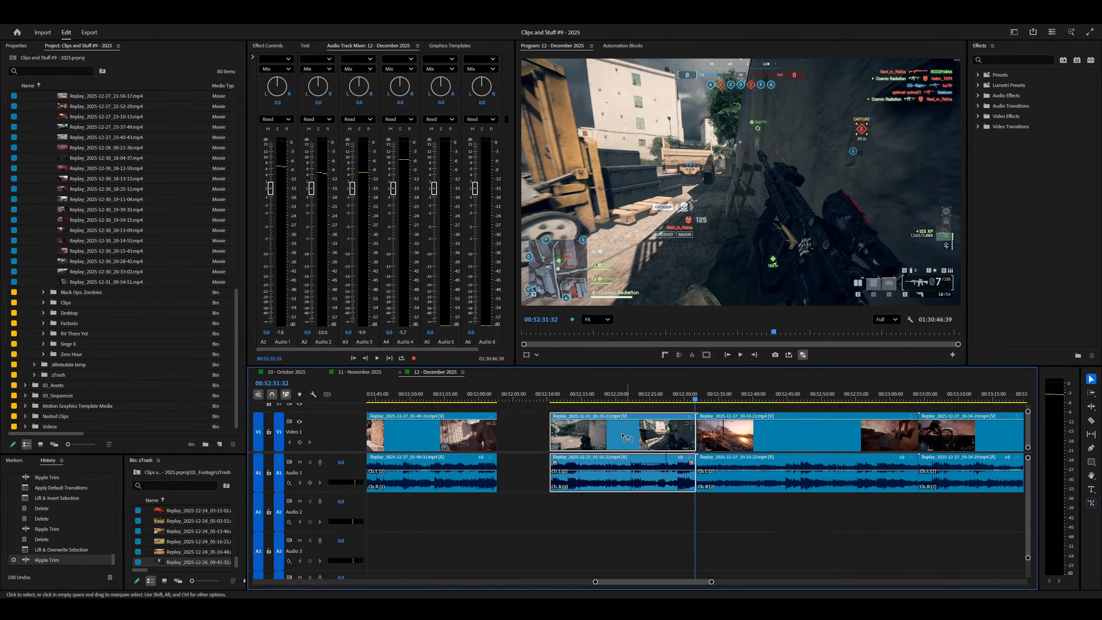
Step: Move the Replay_2025-12-27_01-55-22 clip about 2 seconds earlier, place the playhead at the following clip's start, and save the project
drag(623, 429, 609, 427)
drag(712, 405, 700, 399)
key(ctrl+s)
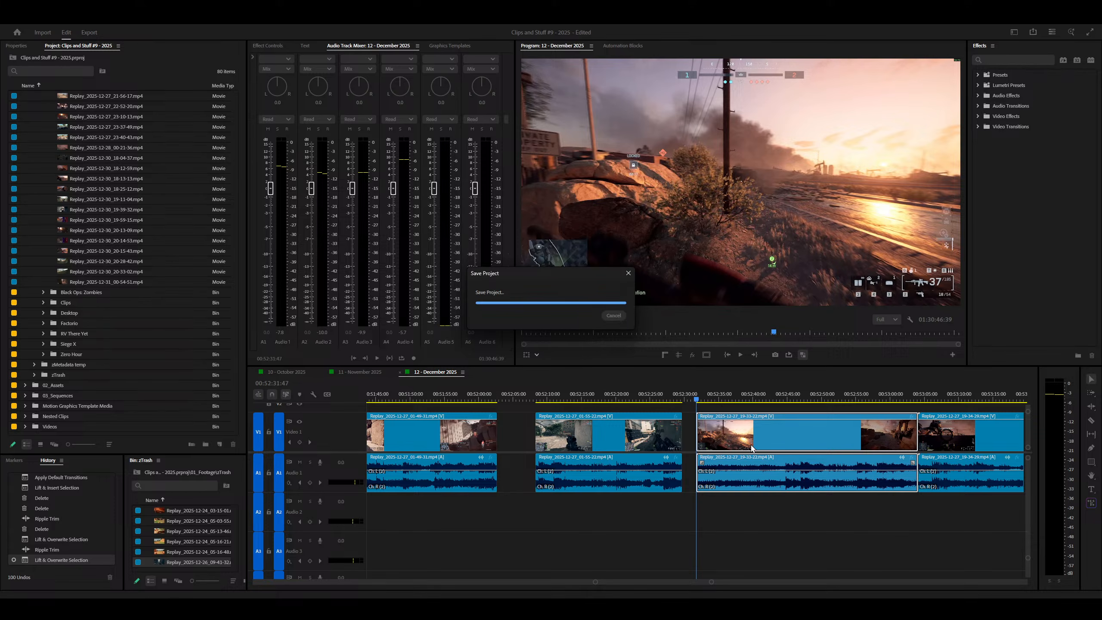
Step: Play the opening of the Replay_2025-12-27_19-33-22 clip, select it, and lower the system volume to 24
key(XF86AudioLowerVolume)
click(788, 524)
key(space)
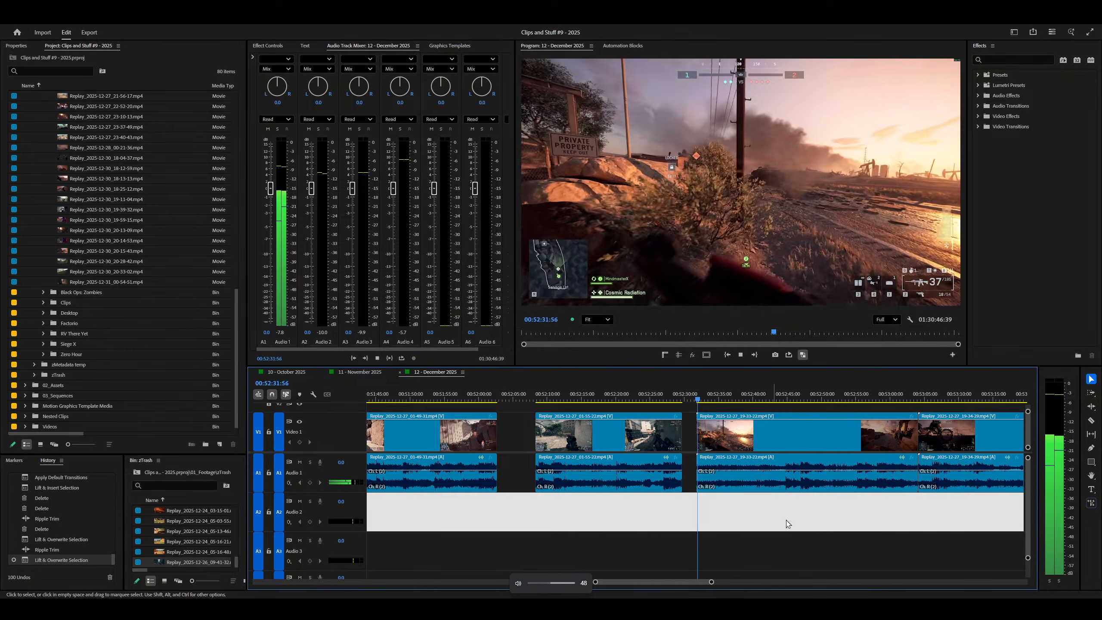
key(d)
key(XF86AudioLowerVolume)
key(XF86AudioLowerVolume)
key(XF86AudioLowerVolume)
key(XF86AudioLowerVolume)
key(XF86AudioLowerVolume)
key(XF86AudioLowerVolume)
key(XF86AudioLowerVolume)
key(XF86AudioLowerVolume)
key(XF86AudioLowerVolume)
key(XF86AudioLowerVolume)
key(XF86AudioLowerVolume)
key(XF86AudioLowerVolume)
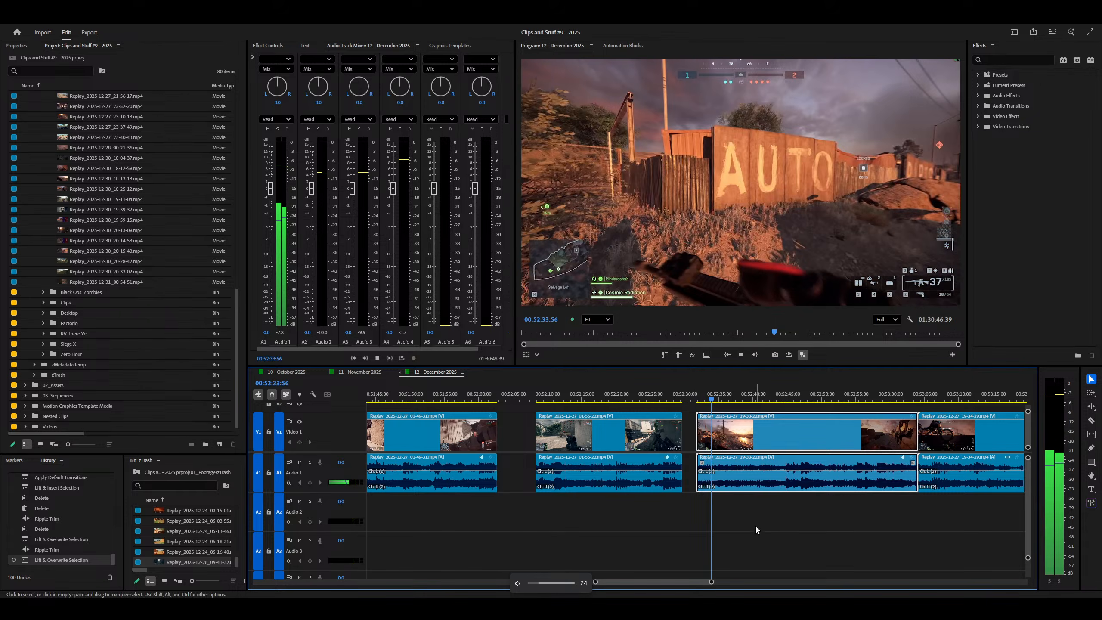
Step: Review the opening of the Replay_2025-12-27_19-33-22 clip and ripple trim its start at about 00:52:42
scroll(748, 436, up, 2)
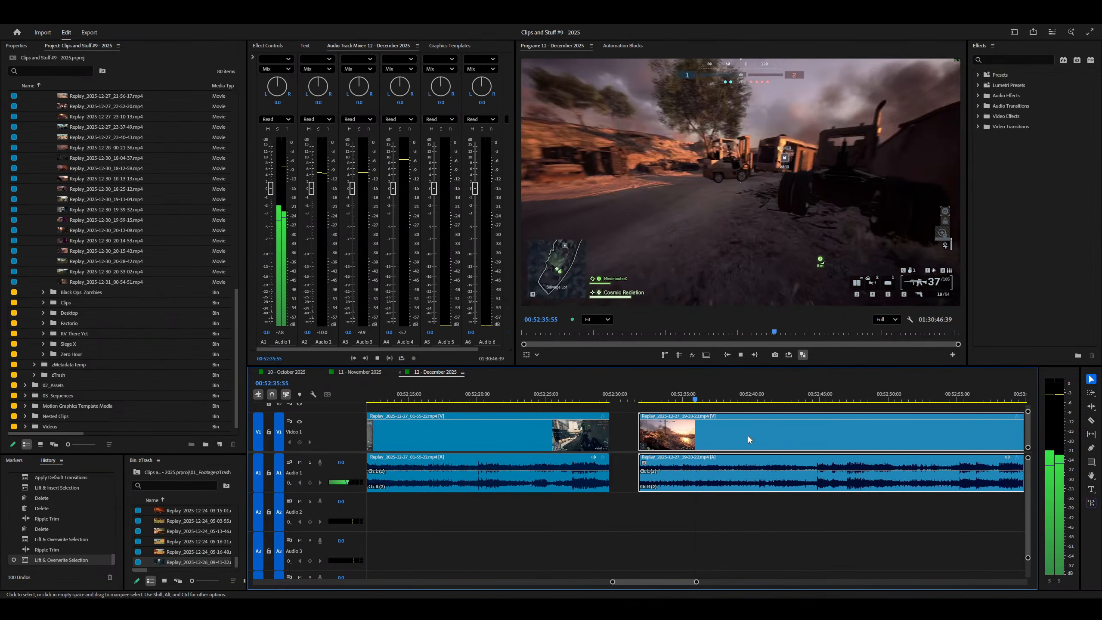
scroll(747, 435, up, 2)
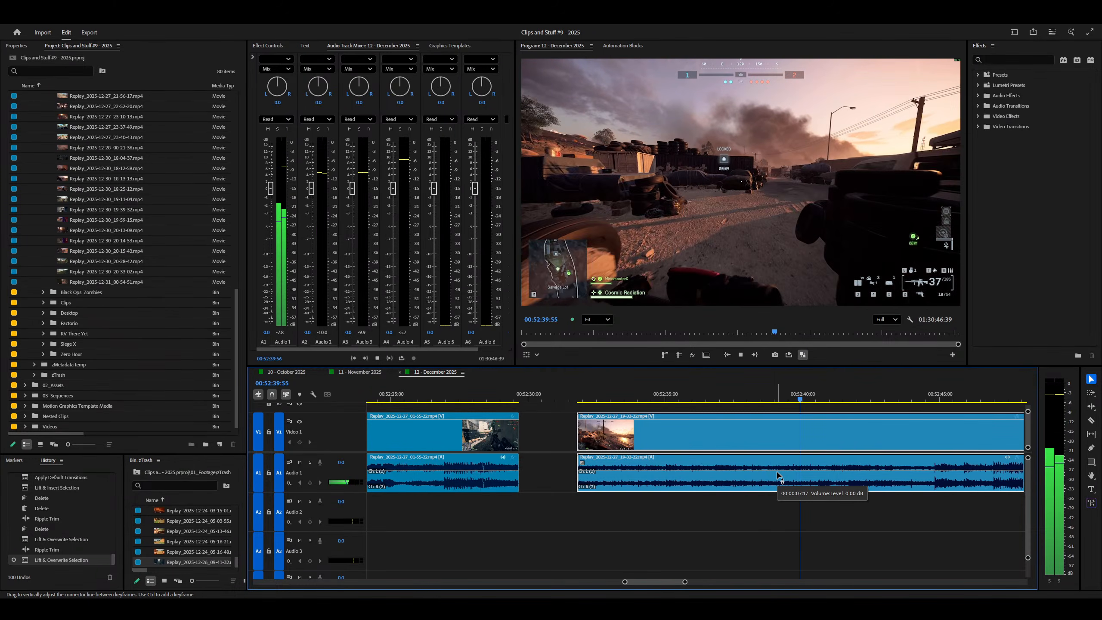
scroll(778, 476, down, 3)
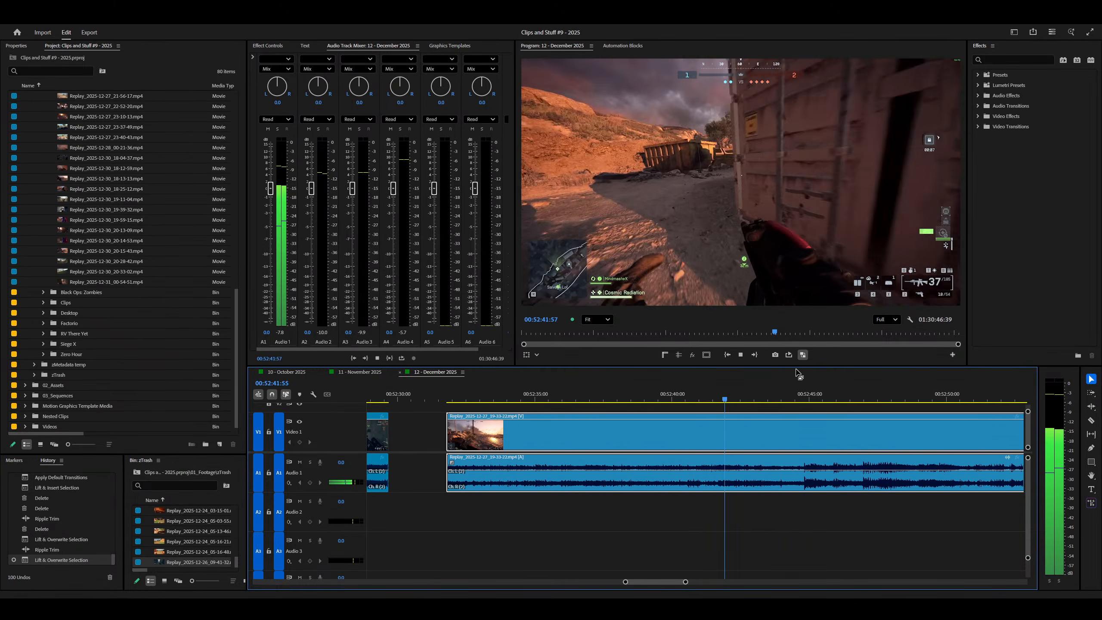
key(q)
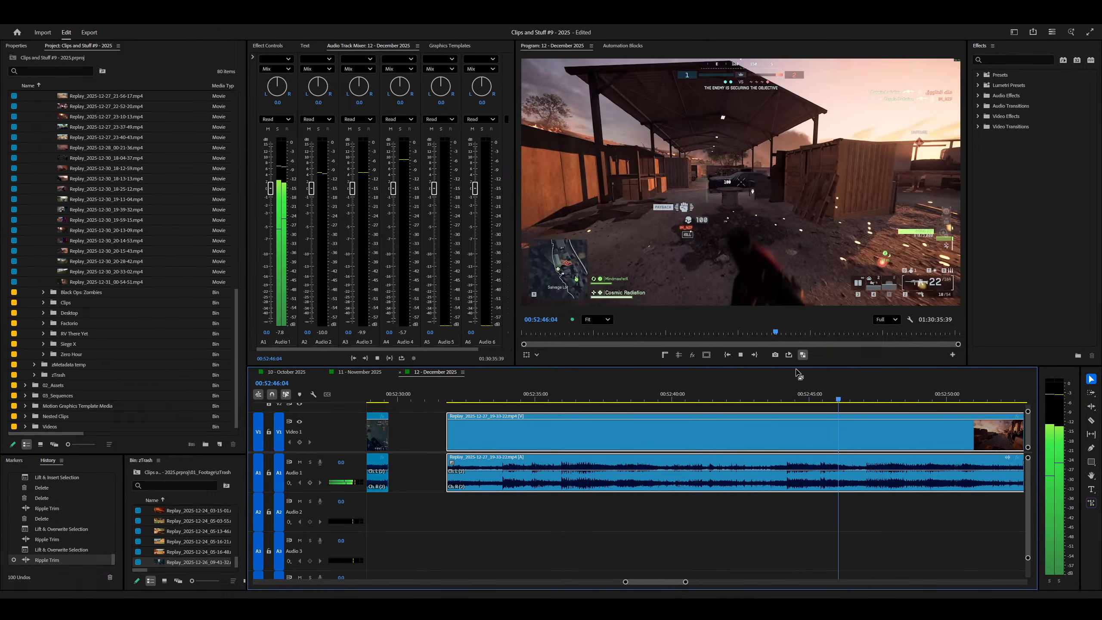
Step: Split the Replay_2025-12-27_19-33-22 clip at 00:52:51:35 on the round-won screen and delete the remainder, leaving a gap
key(minus)
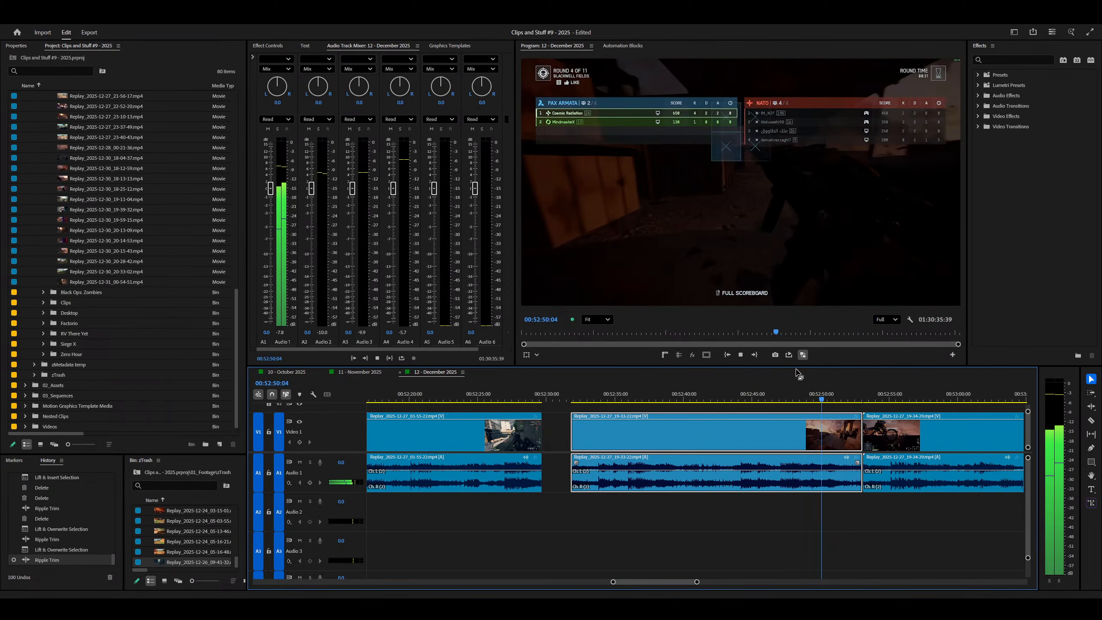
key(ctrl+shift+k)
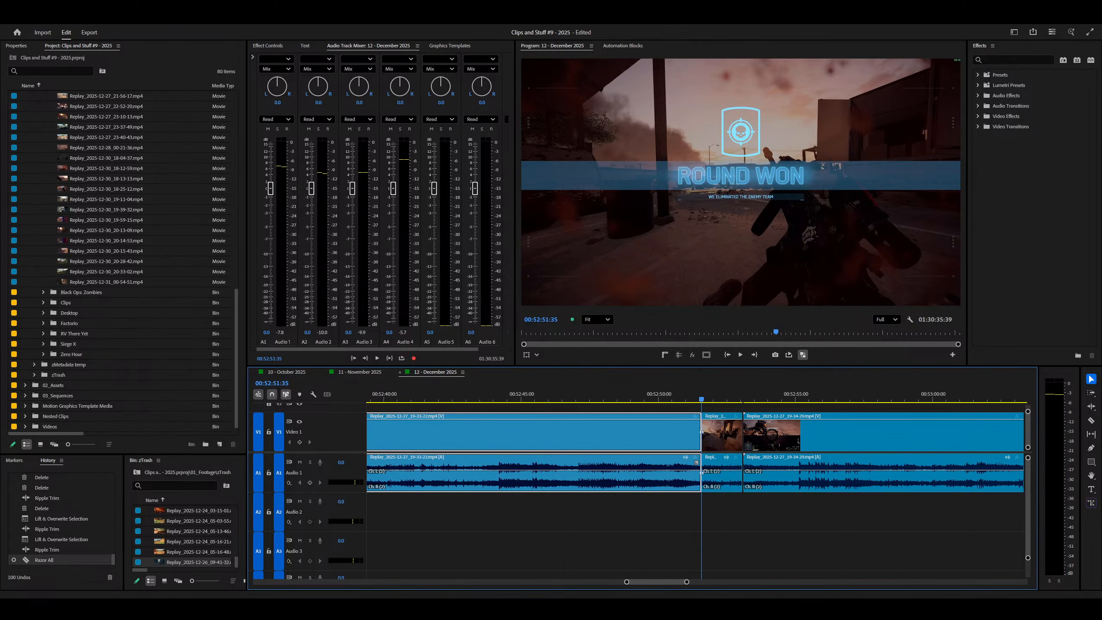
key(Delete)
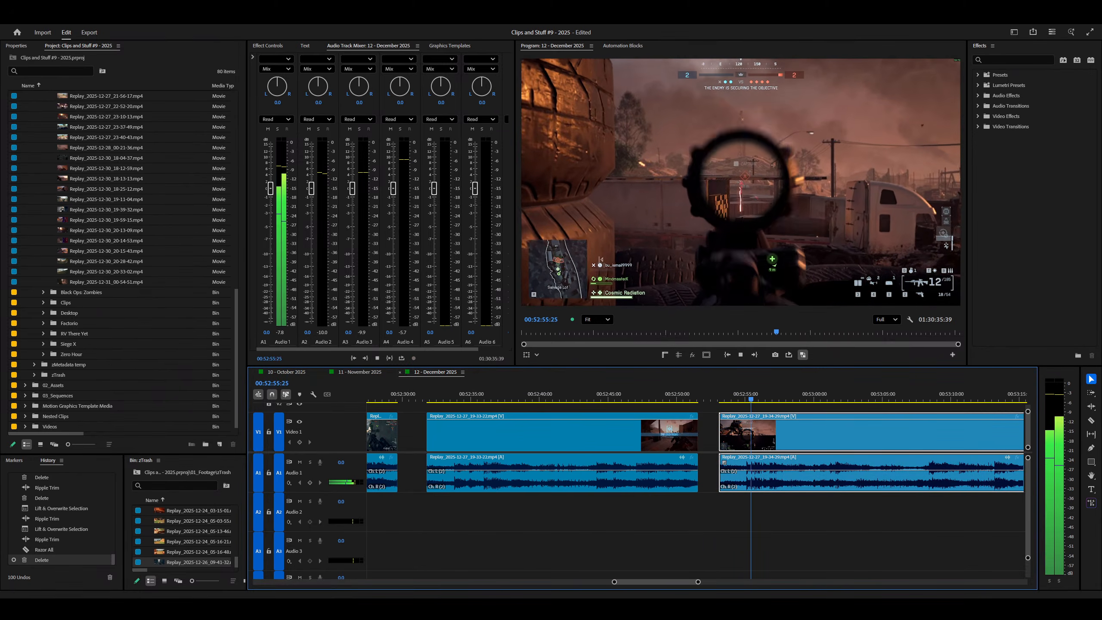
key(equal)
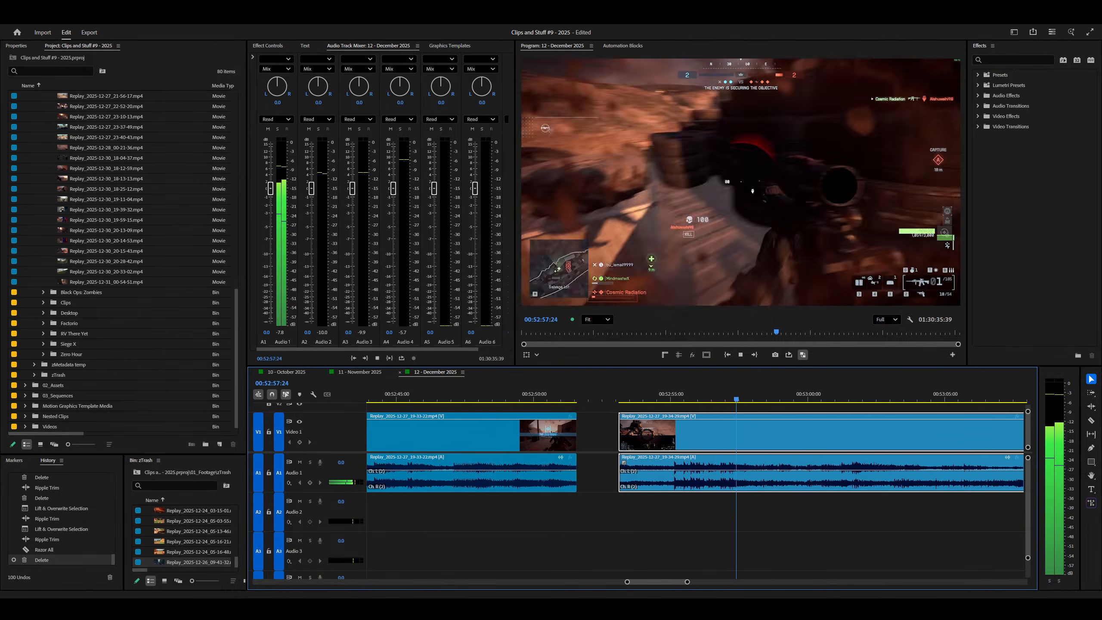
key(equal)
right_click(536, 456)
key(q)
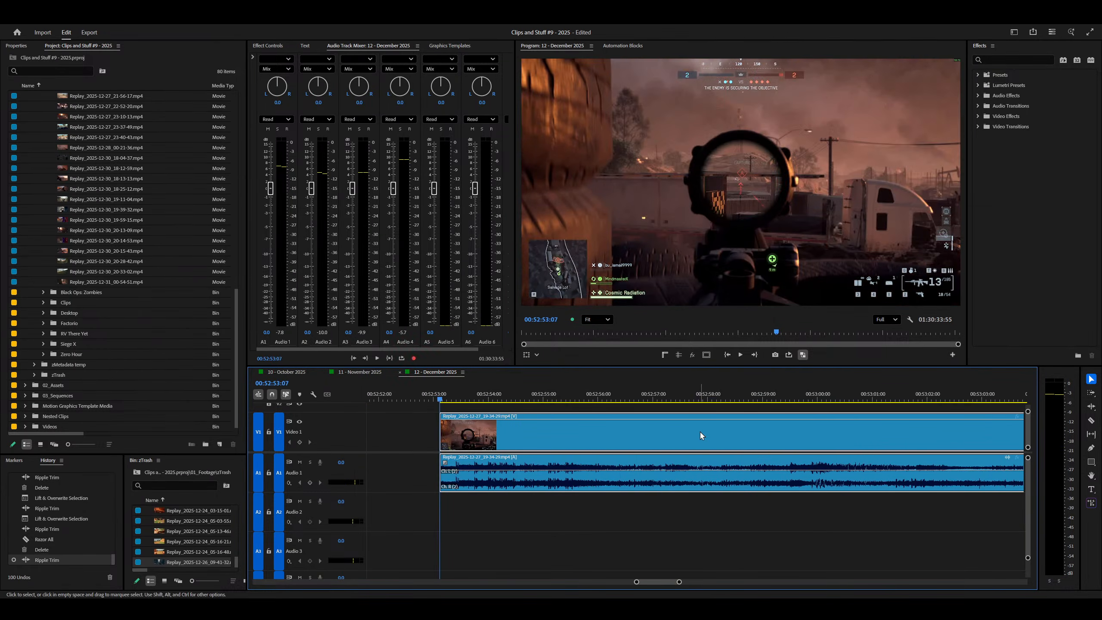
key(ctrl+z)
Step: Ripple trim the start of the Replay_2025-12-27_19-34-29 clip at 00:52:53:39, where the objective is activated
key(space)
key(space)
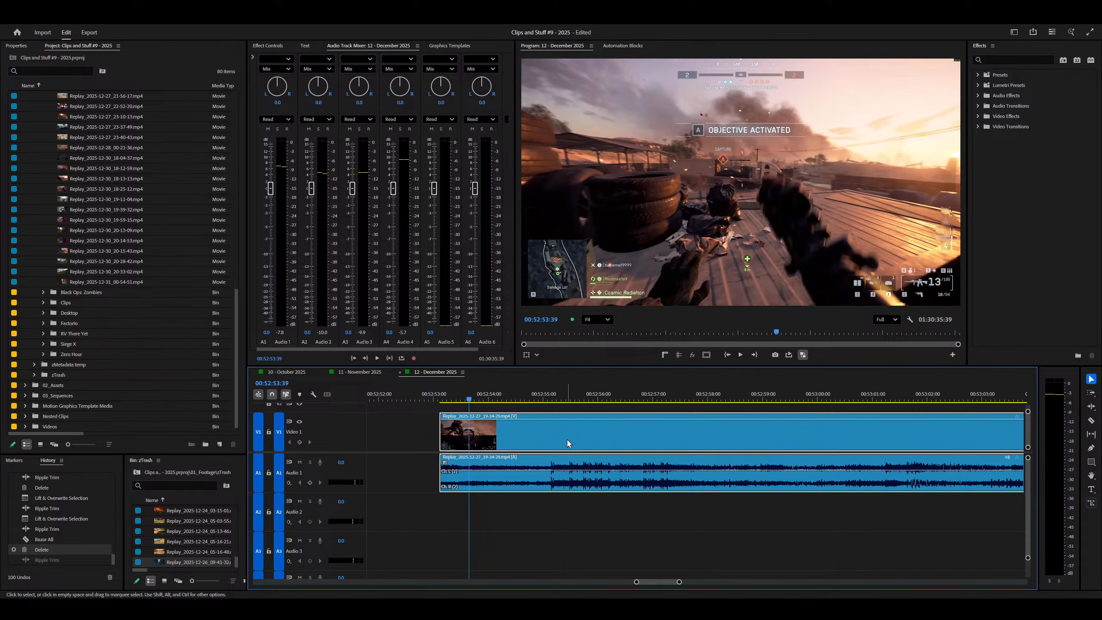
key(equal)
key(q)
key(minus)
key(XF86AudioLowerVolume)
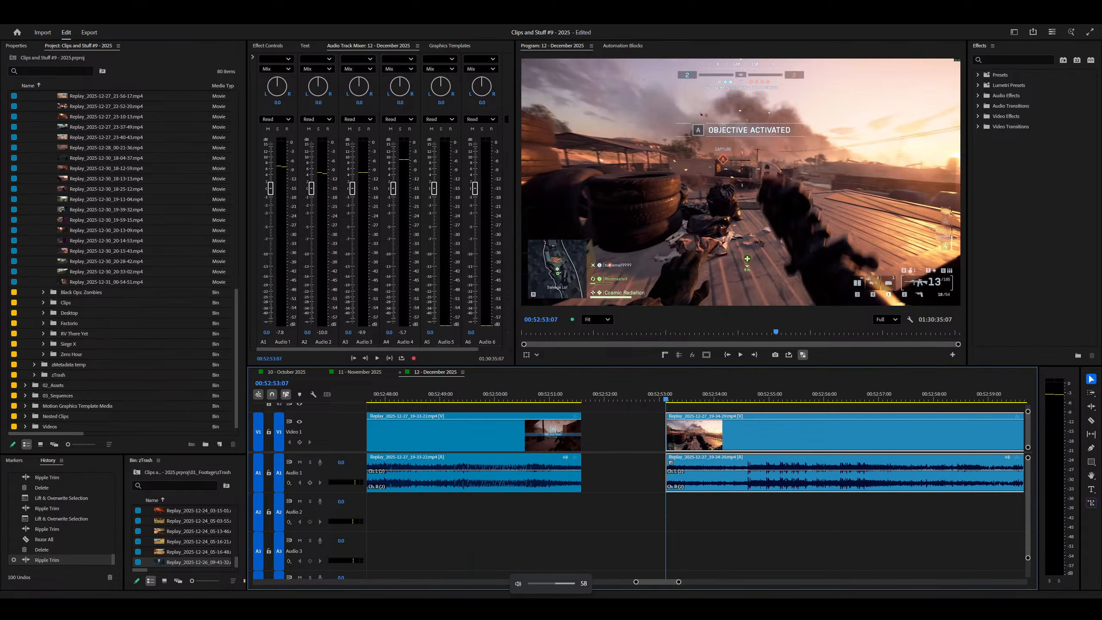
Step: Play through the trimmed Replay_2025-12-27_19-34-29 clip and examine its final frames closely
key(space)
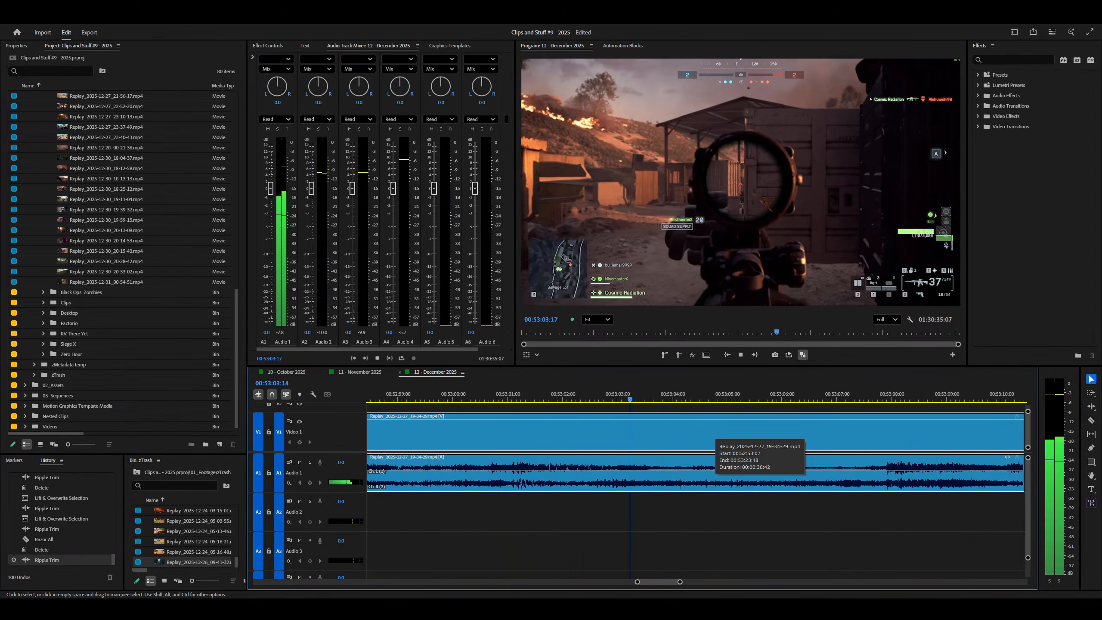
key(minus)
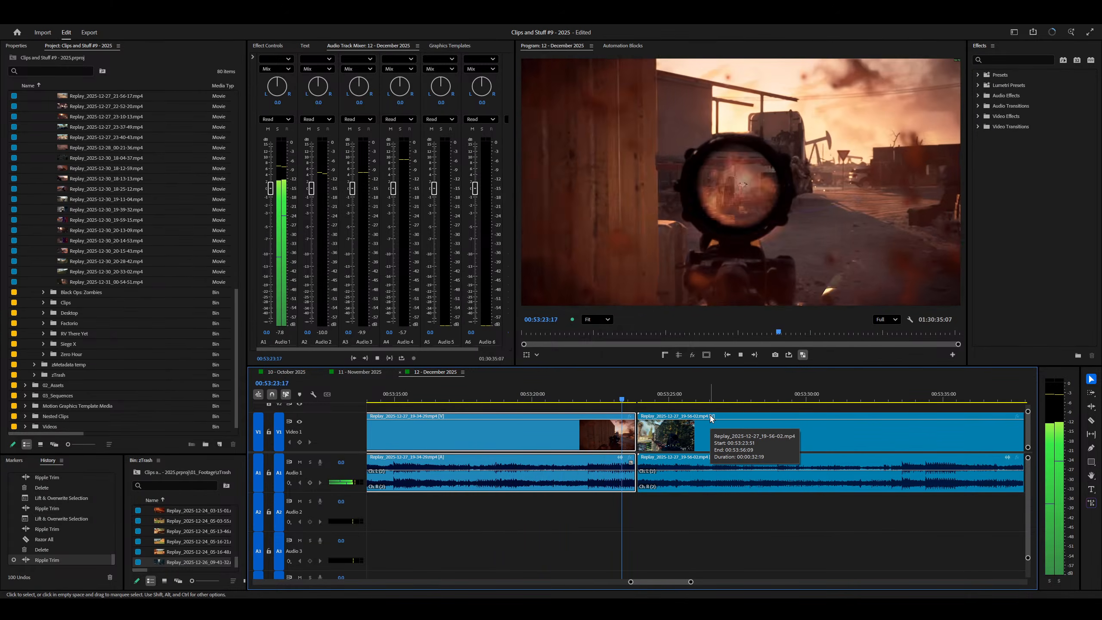
scroll(603, 447, up, 2)
right_click(590, 453)
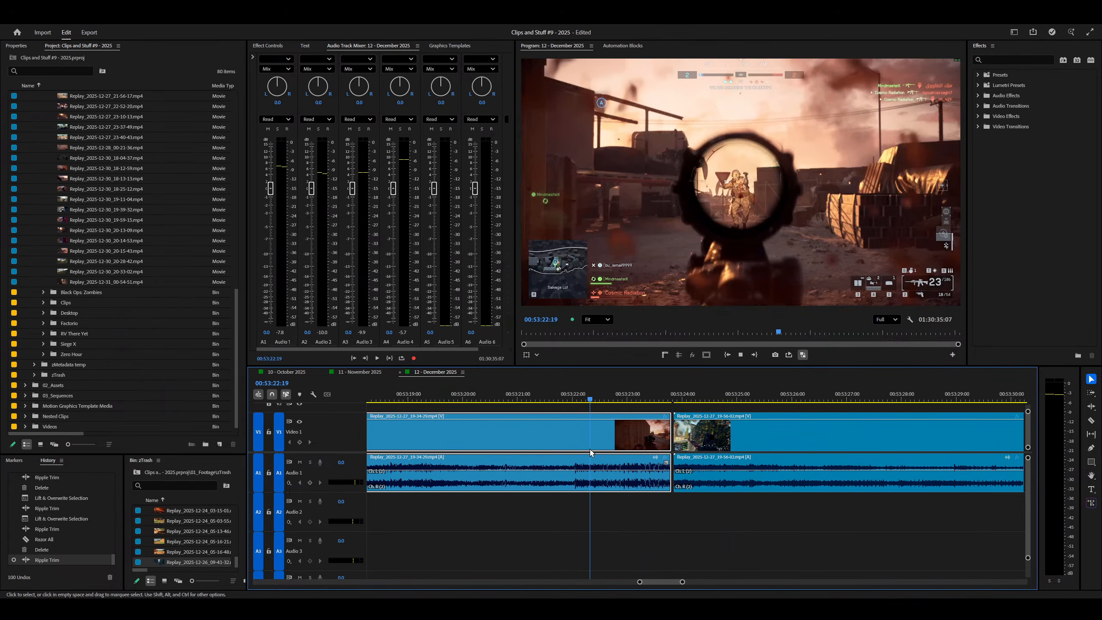
key(space)
key(space)
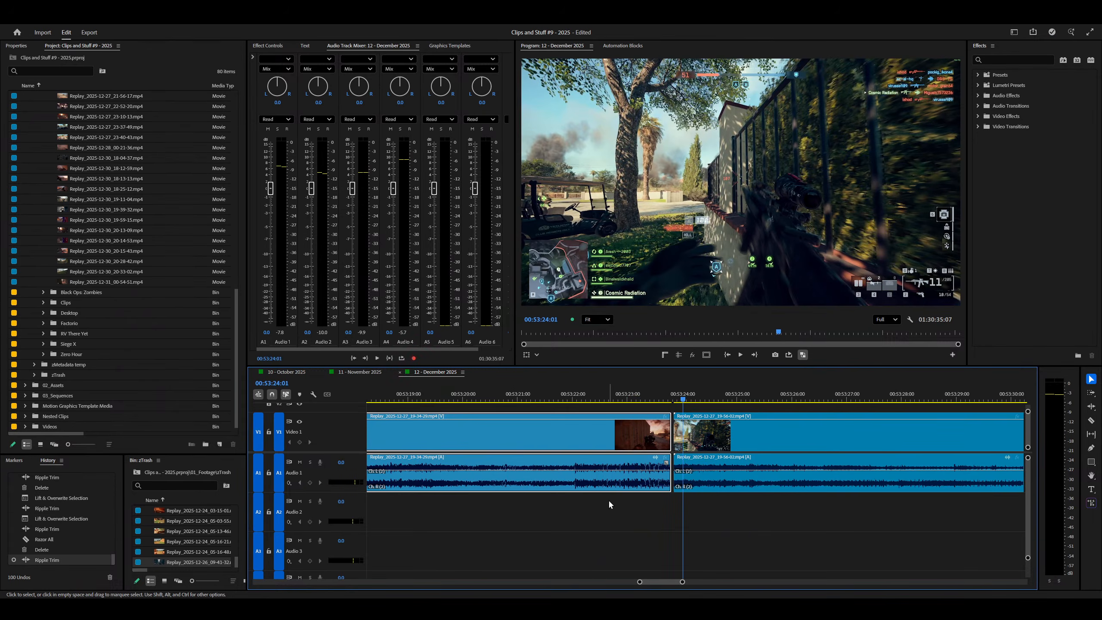
key(=)
key(=)
right_click(622, 431)
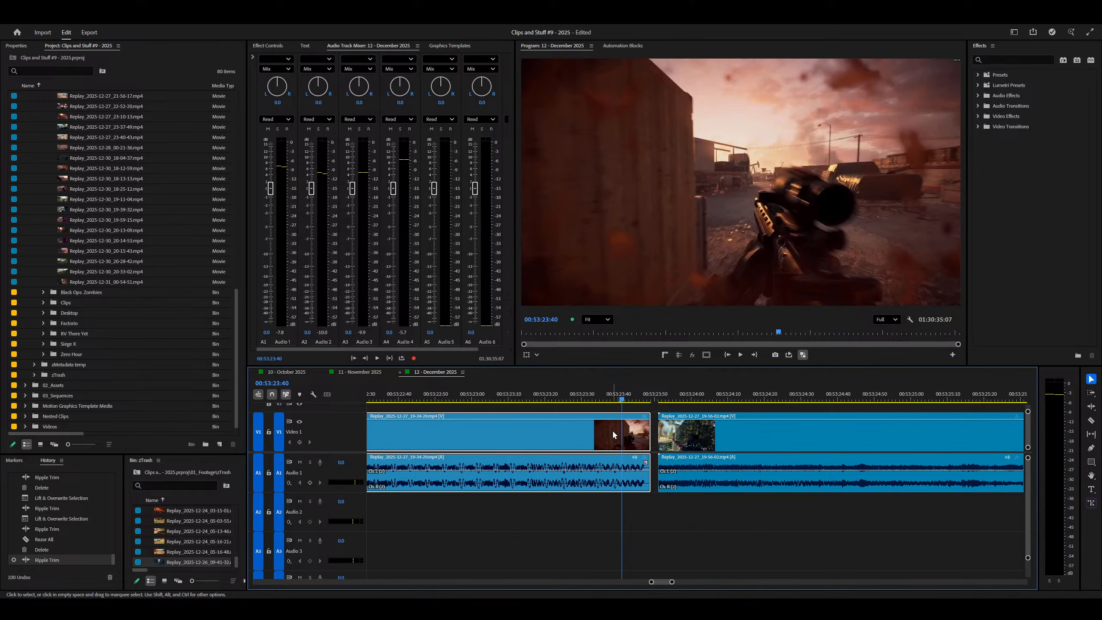
key(space)
key(space)
right_click(645, 433)
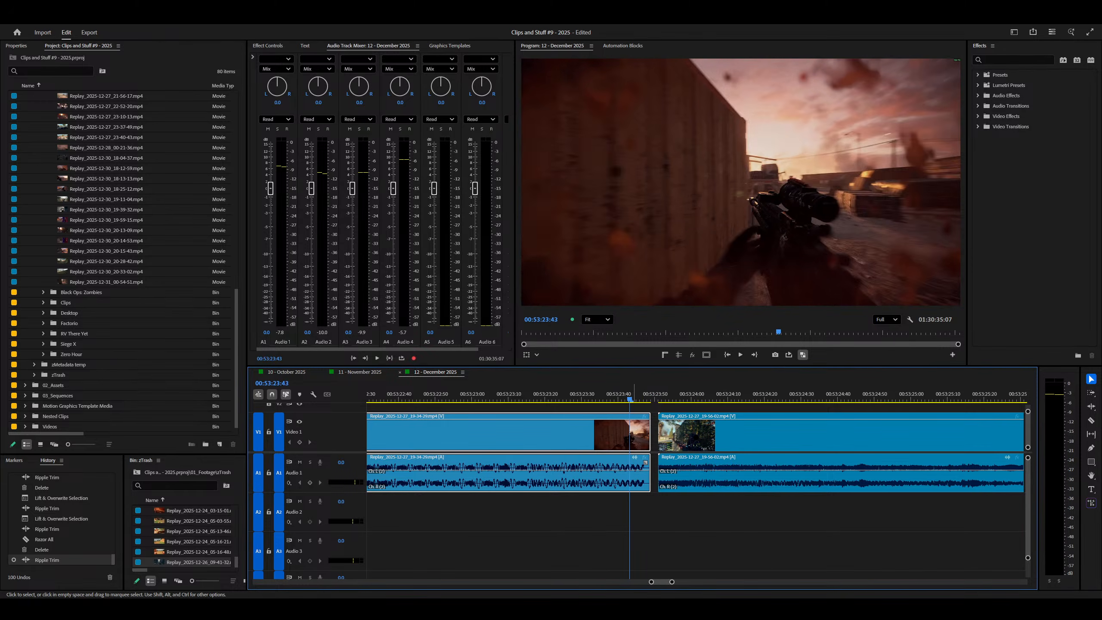
Step: Ripple delete the tiny gap between the Replay_2025-12-27_19-34-29 and Replay_2025-12-27_19-56-02 clips
right_click(644, 432)
right_click(663, 431)
key(=)
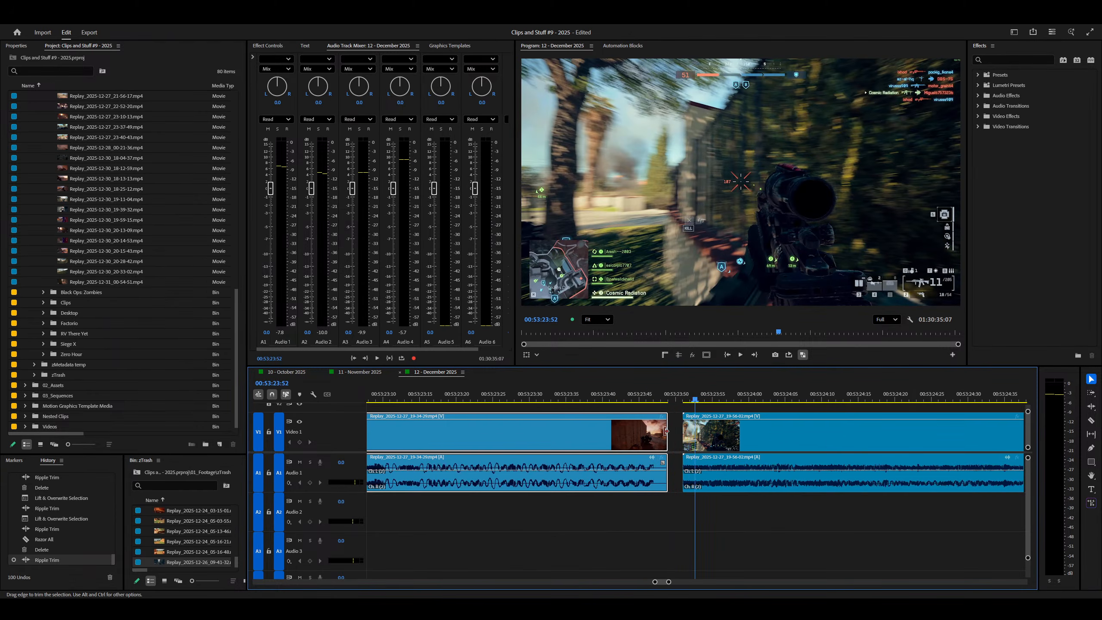
key(space)
key(space)
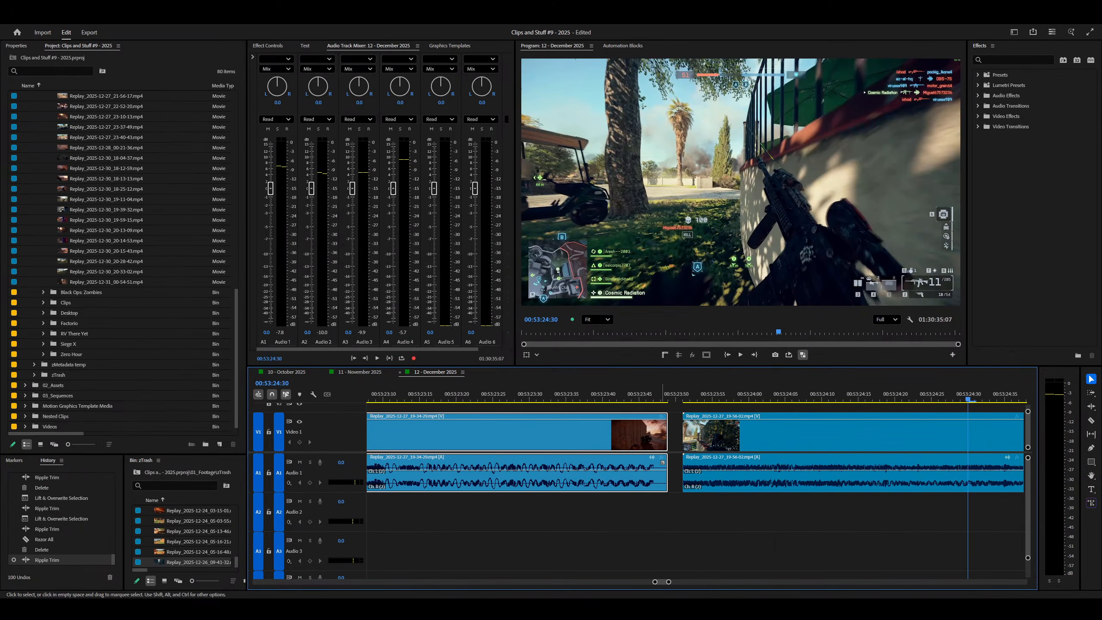
click(674, 425)
key(Delete)
Step: Ripple trim the last few frames off the end of the Replay_2025-12-27_19-34-29 clip and replay the cut
right_click(670, 426)
key(space)
key(space)
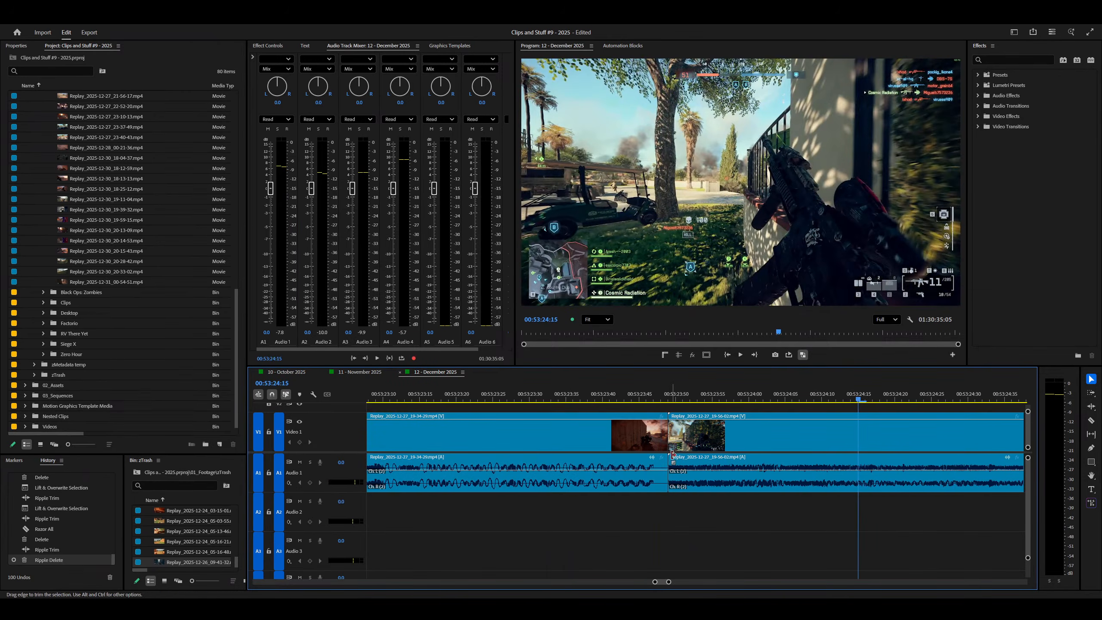
right_click(653, 461)
key(w)
right_click(491, 425)
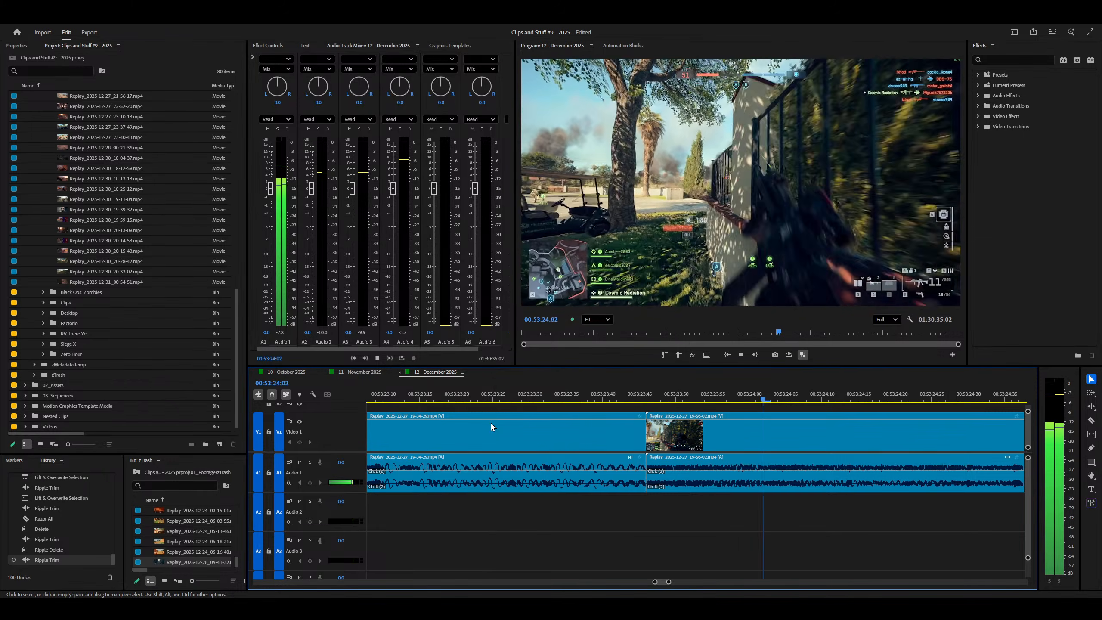
key(-)
right_click(473, 444)
key(space)
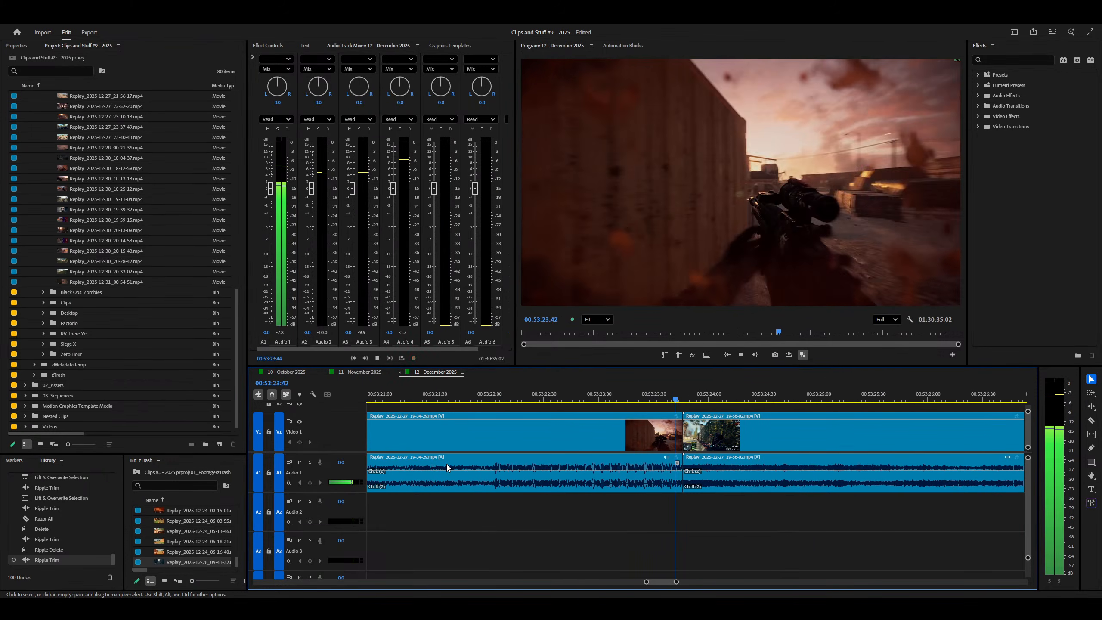
Step: Review the opening of the Replay_2025-12-27_19-56-02 clip and ripple trim its start at about 00:53:32
key(minus)
key(minus)
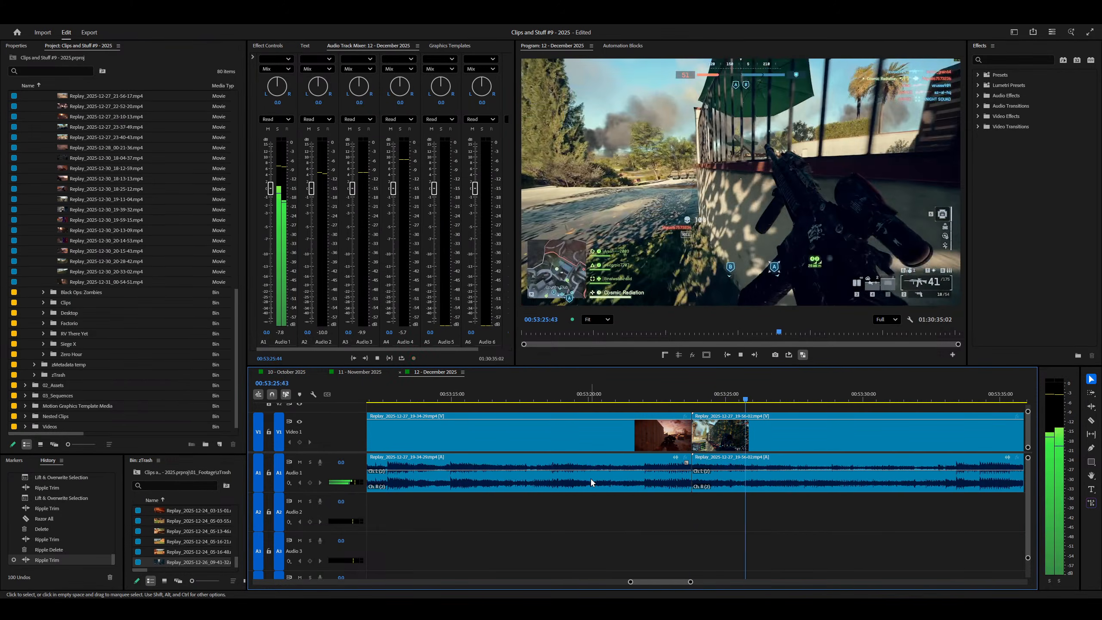
key(minus)
key(minus)
key(minus)
key(minus)
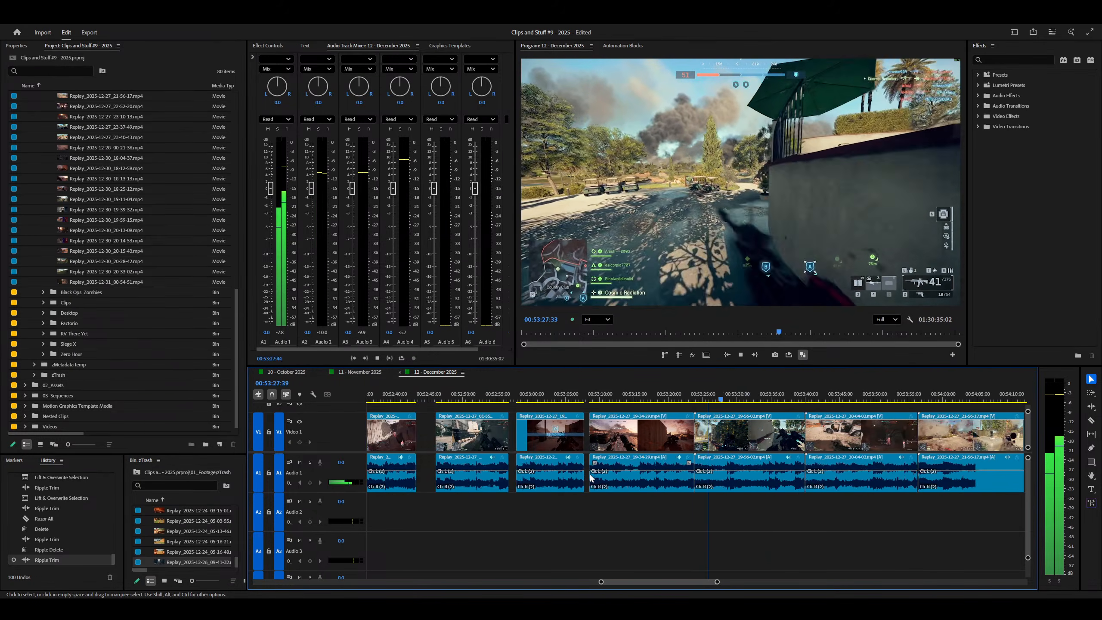
key(equal)
key(equal)
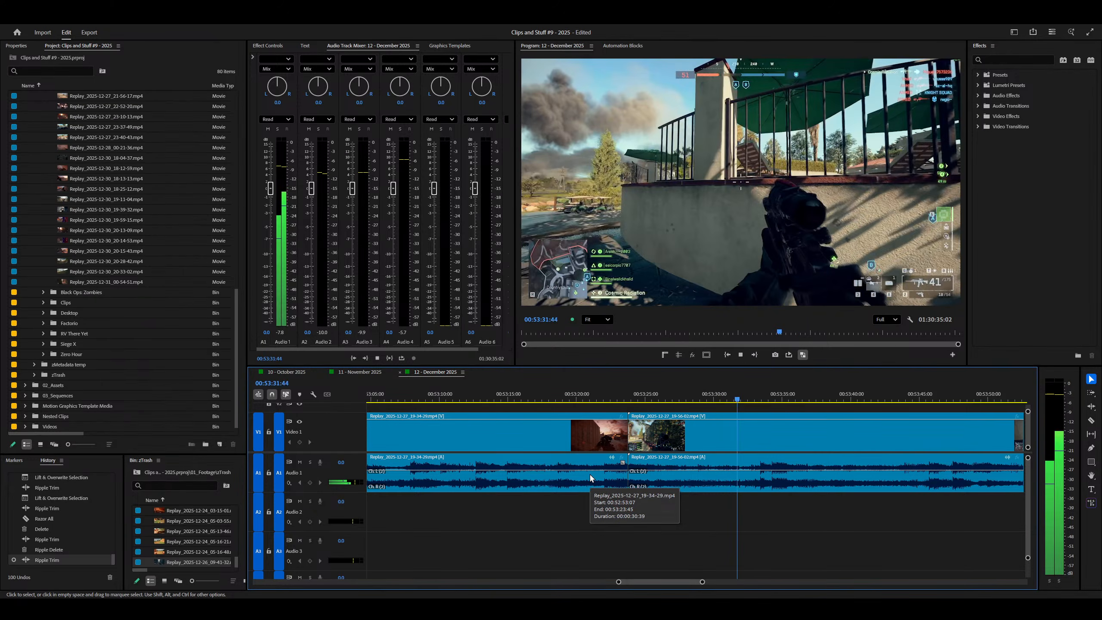
key(q)
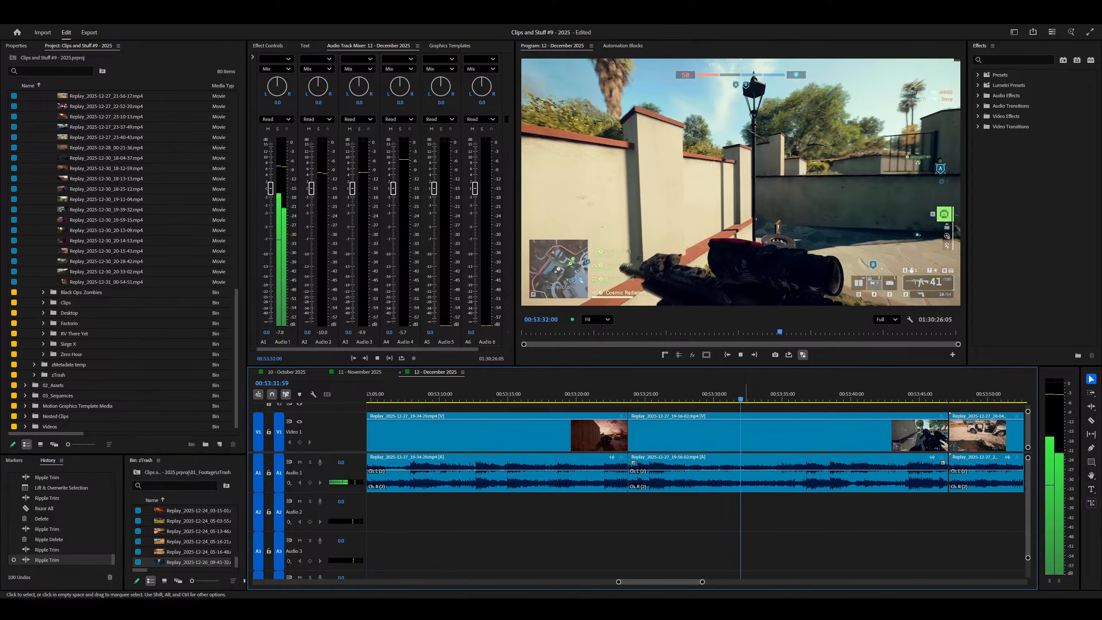
Step: Ripple trim the start of the Replay_2025-12-27_19-56-02 clip twice more, the last time at about 00:53:27
key(q)
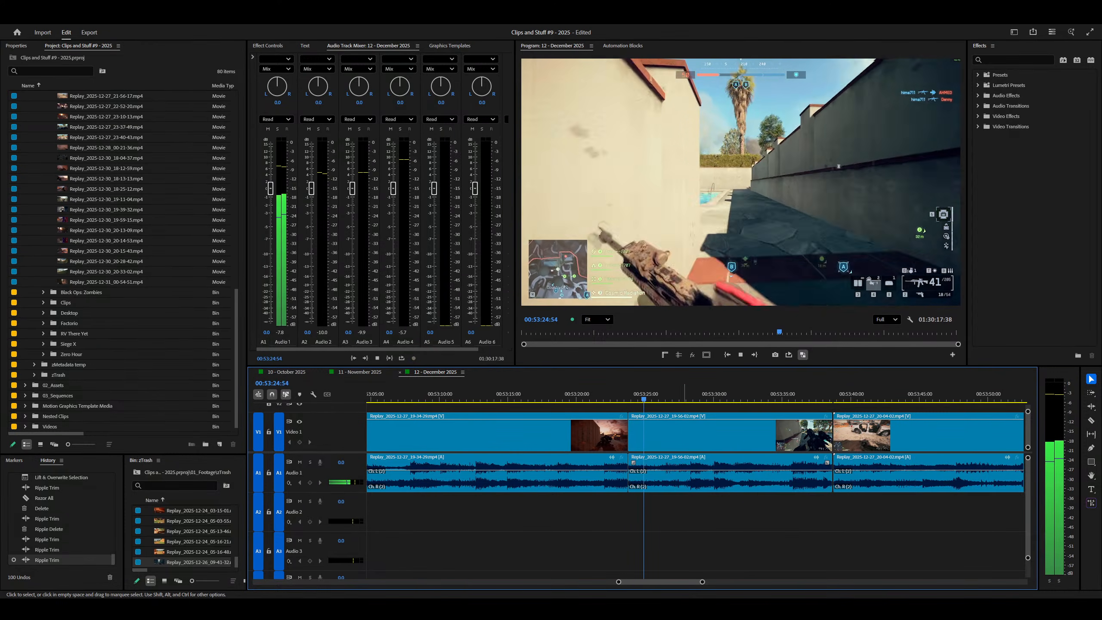
key(minus)
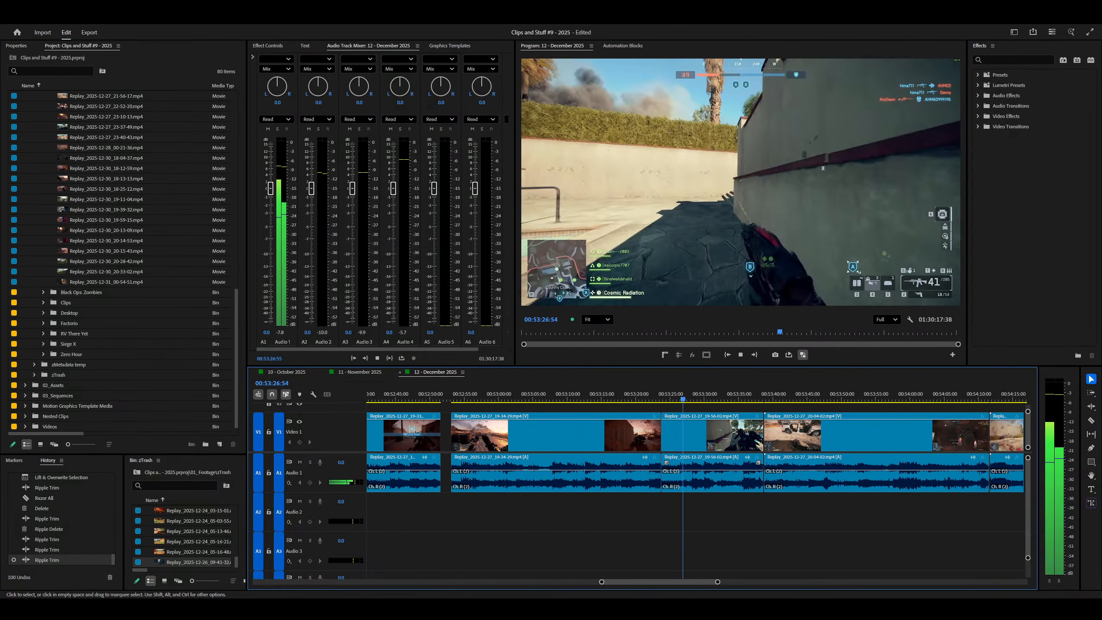
key(q)
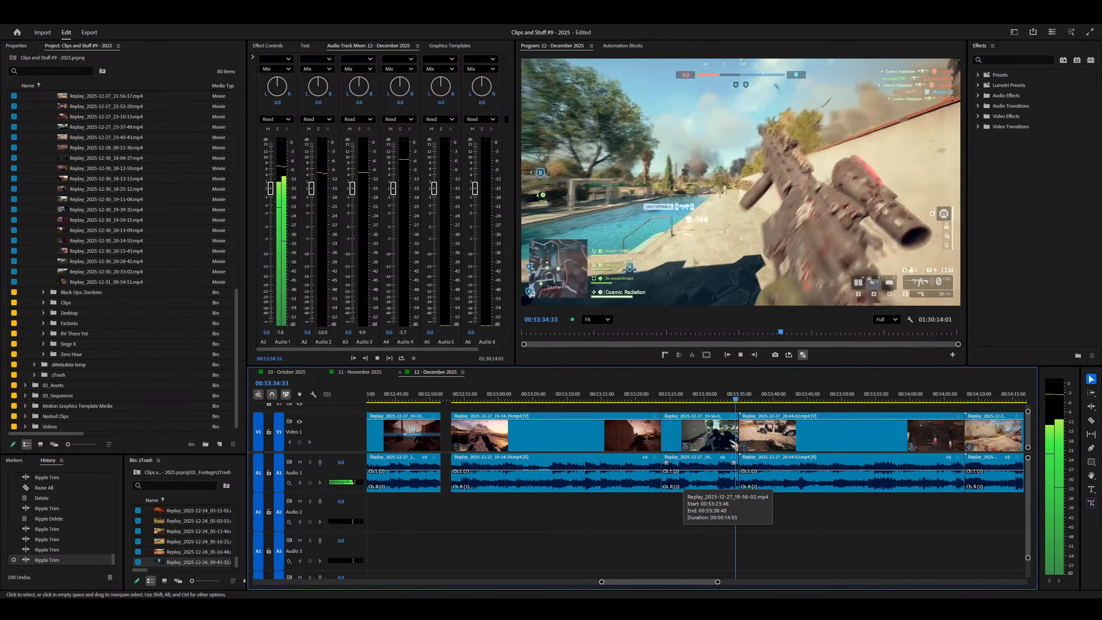
Step: Stop playback, select the six clips following Replay_2025-12-27_19-56-02, and move them about 18 seconds later
key(space)
scroll(695, 499, down, 2)
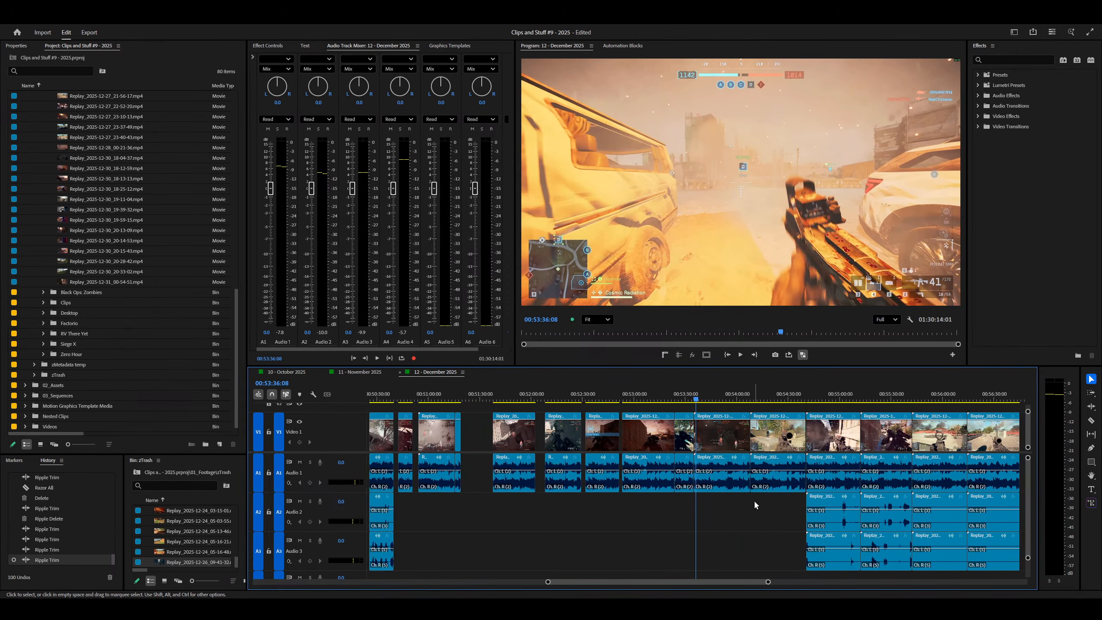
drag(718, 517, 942, 429)
scroll(903, 415, down, 1)
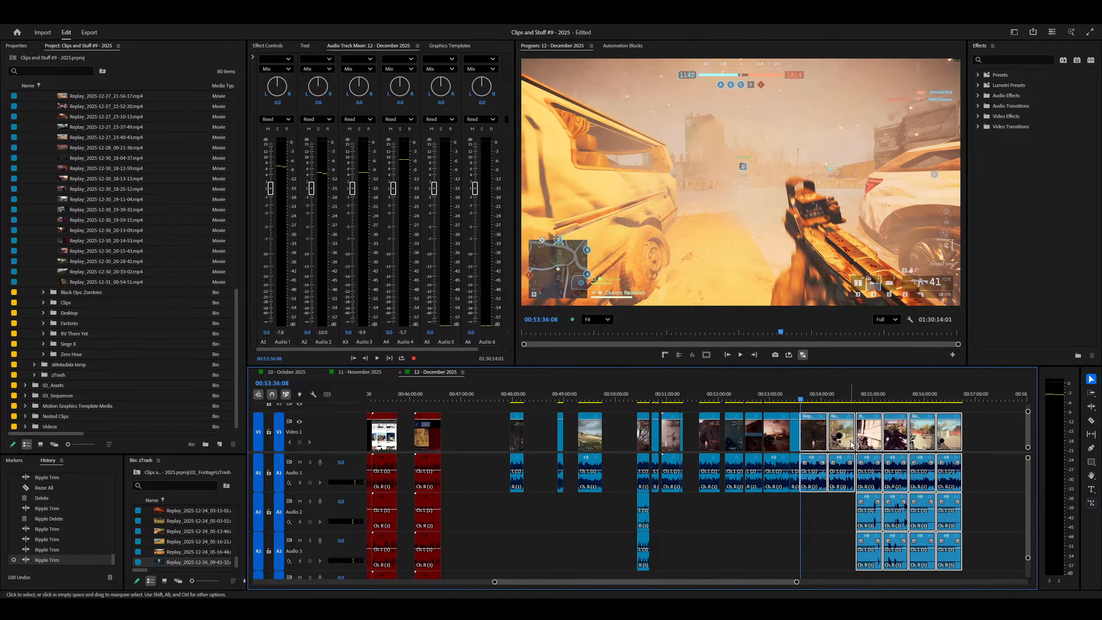
drag(850, 441, 866, 440)
Step: Place the playhead at the start of the moved clips at 00:53:53:12 and save the project
click(810, 395)
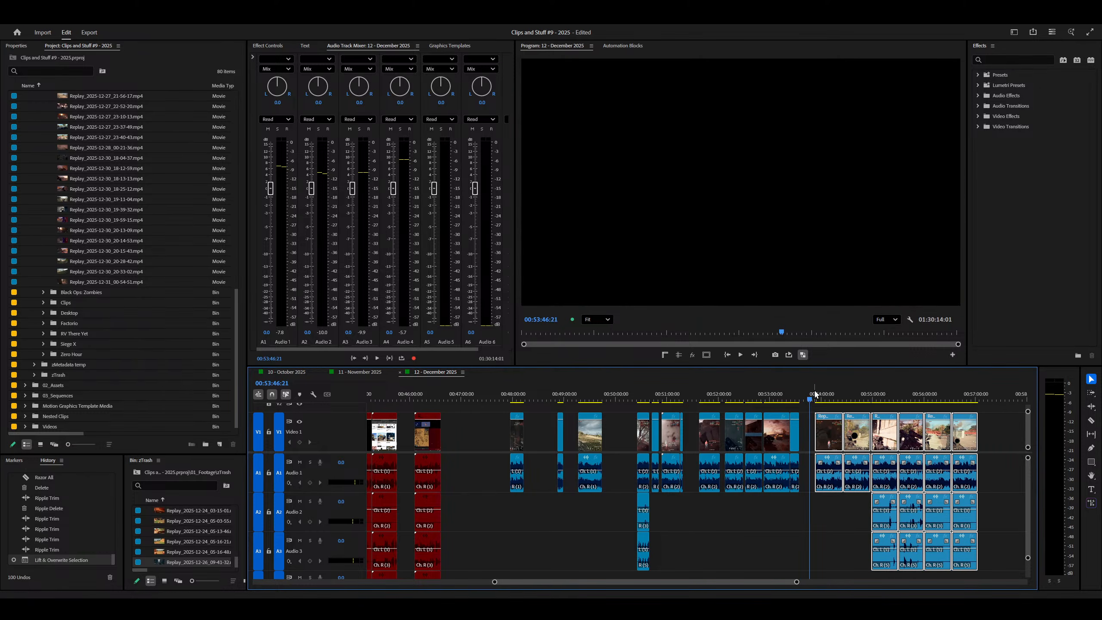
click(815, 395)
key(ctrl+s)
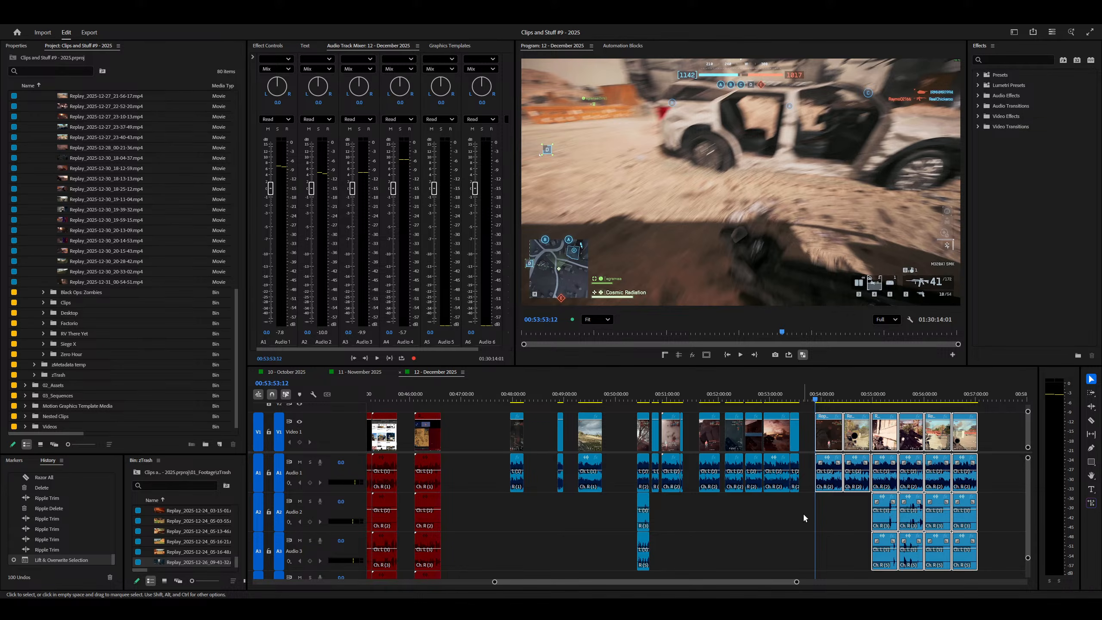
Step: Scrub through the moved gameplay clips from 00:53:53 to about 00:55:38 to examine their footage and audio
click(828, 466)
click(826, 513)
scroll(856, 499, up, 4)
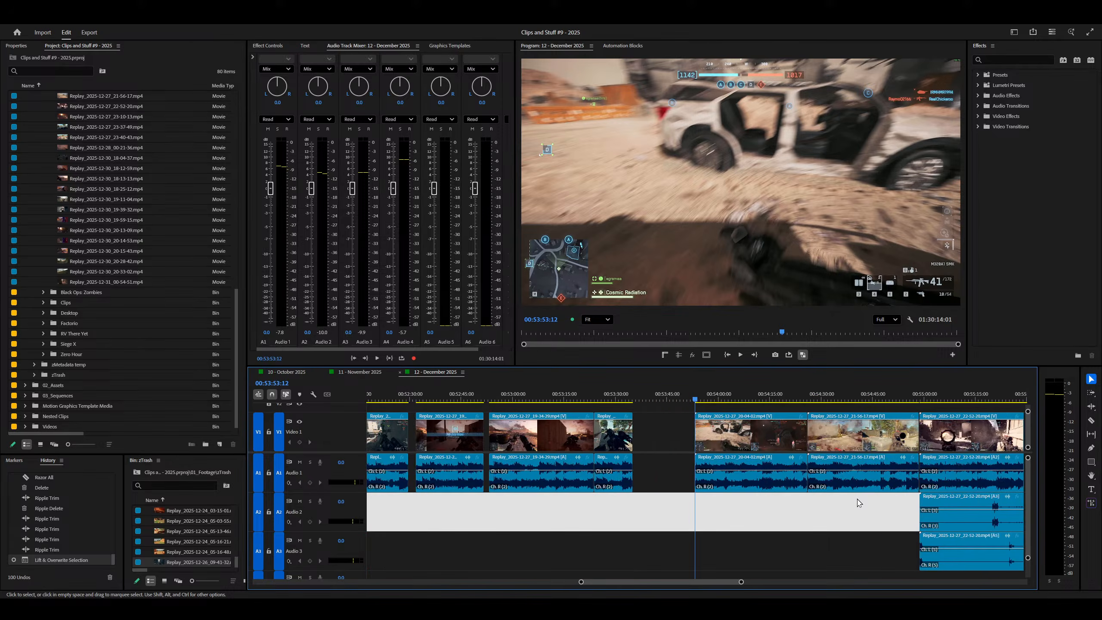
click(767, 503)
drag(744, 394, 873, 394)
scroll(873, 477, down, 3)
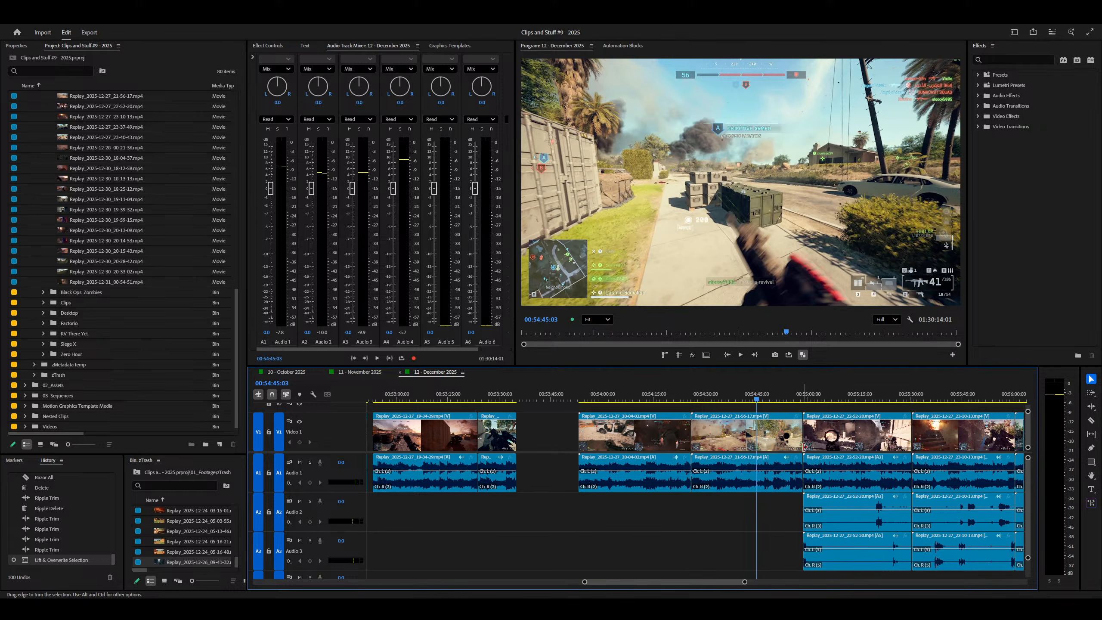
right_click(784, 451)
drag(784, 451, 939, 463)
drag(939, 463, 655, 471)
key(minus)
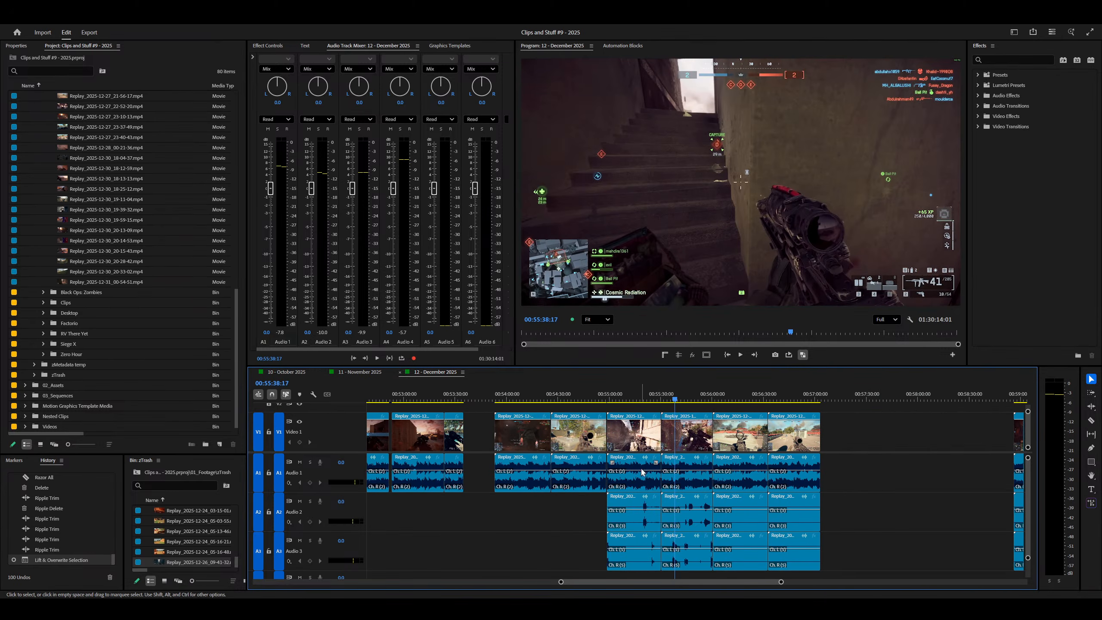
Step: Delete the Audio 2 and Audio 3 portions of the last two clips in the moved group, around 00:56:28
drag(740, 446, 762, 465)
drag(849, 503, 760, 549)
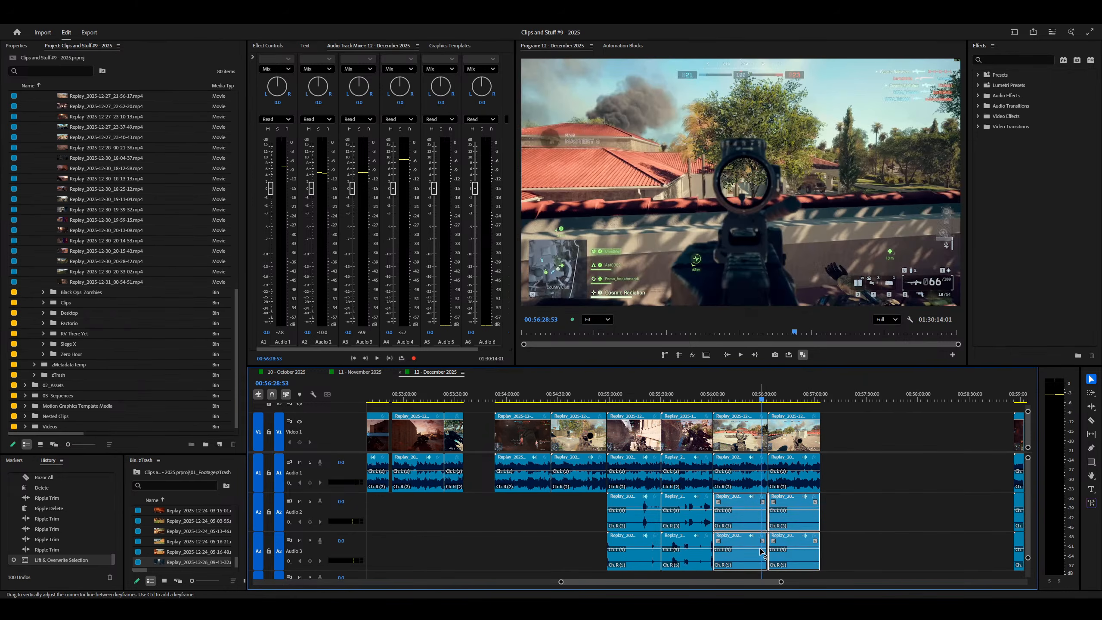
key(minus)
key(Delete)
Step: Survey the clip layout and gaps across the whole 12 - December 2025 sequence
key(minus)
key(minus)
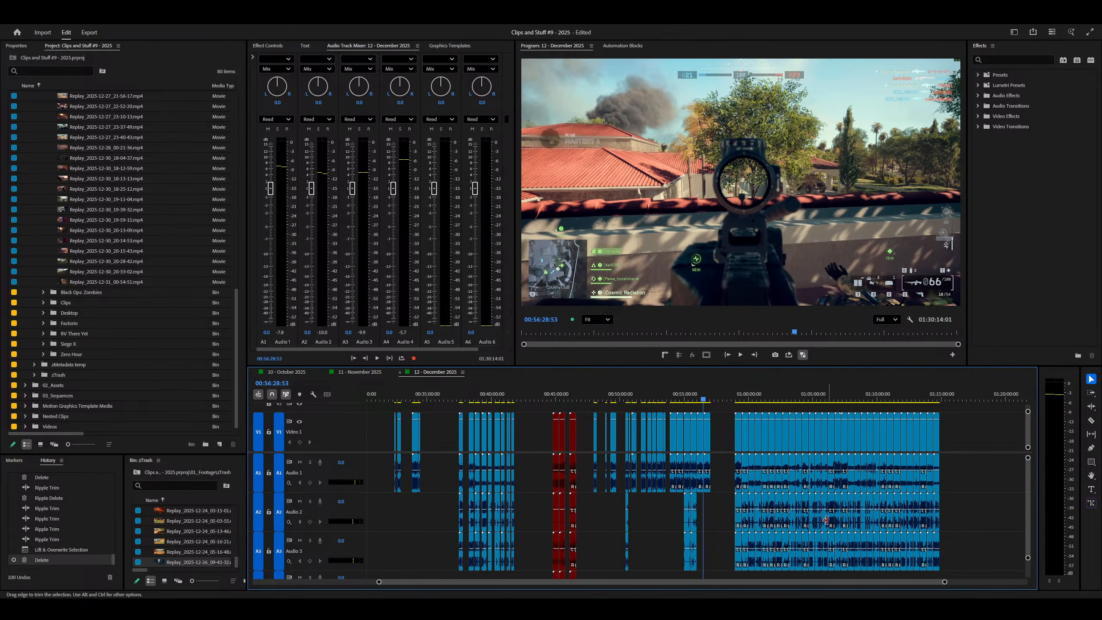
key(minus)
key(minus)
drag(959, 422, 877, 456)
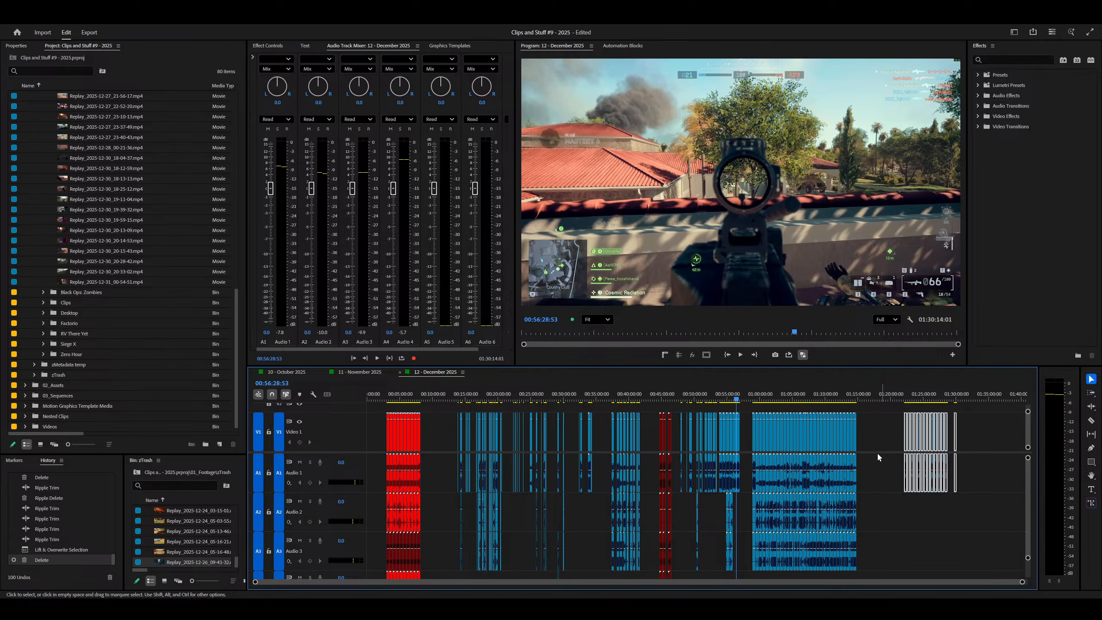
click(718, 509)
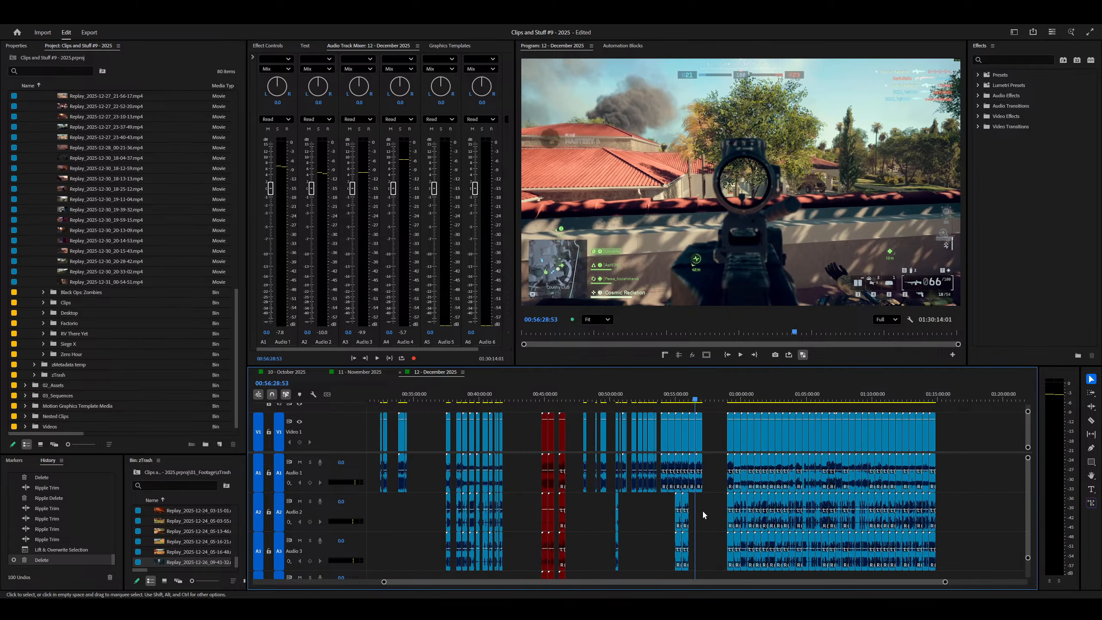
key(equal)
key(equal)
key(equal)
key(equal)
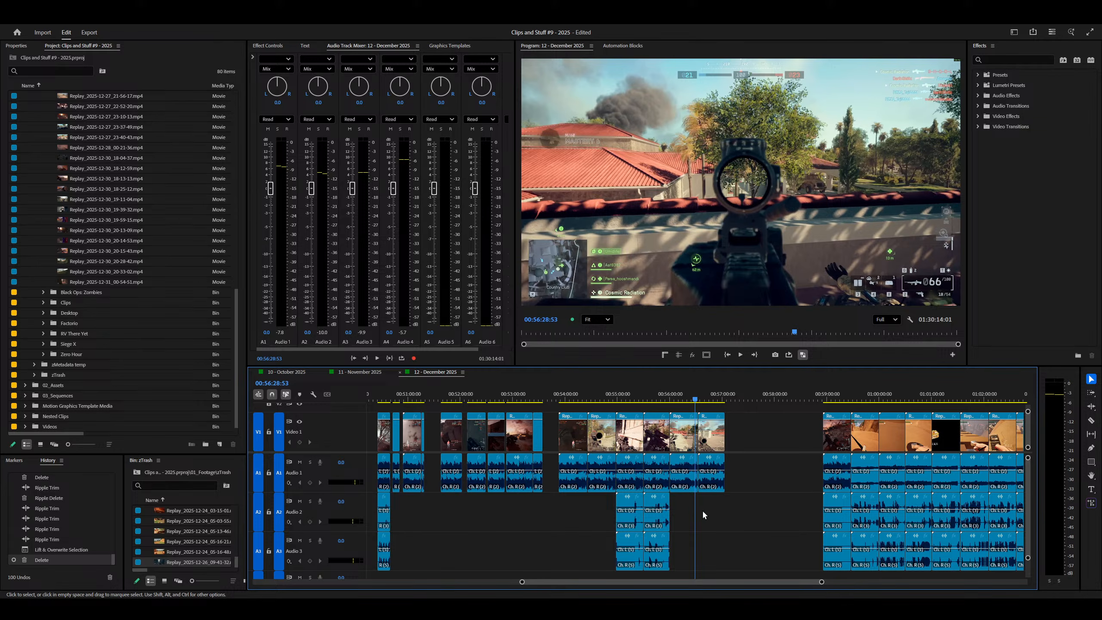
key(minus)
key(minus)
key(minus)
key(minus)
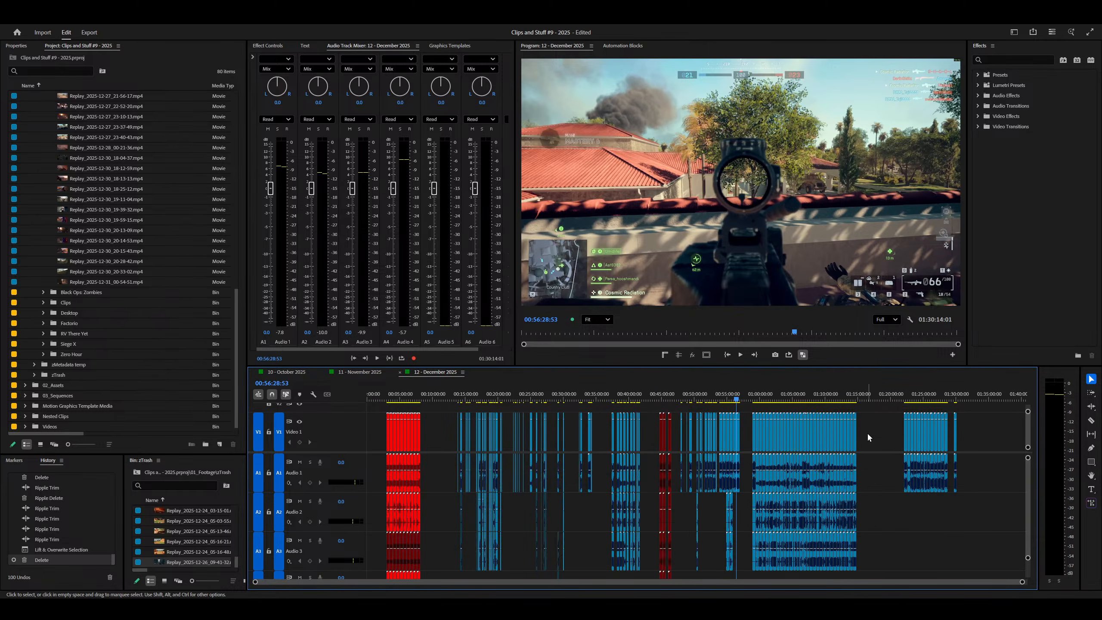
key(equal)
key(equal)
key(equal)
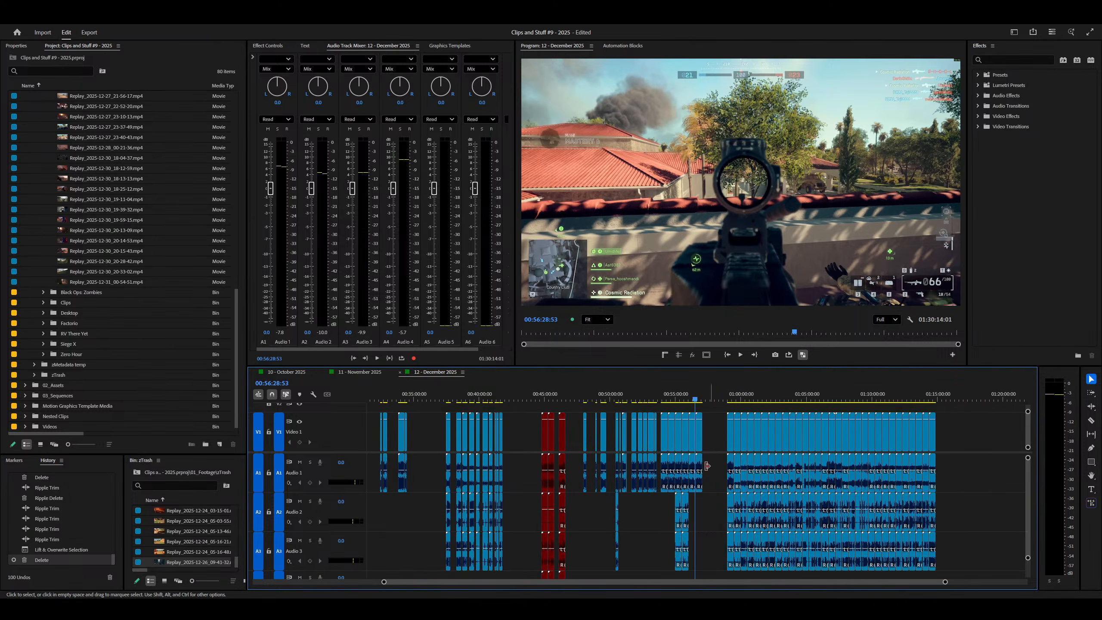
Step: Place the playhead at 00:53:08:37, in the longer clip before Replay_2025-12-27_19-56-02, and save the project
drag(533, 395, 520, 395)
click(522, 430)
key(equal)
key(equal)
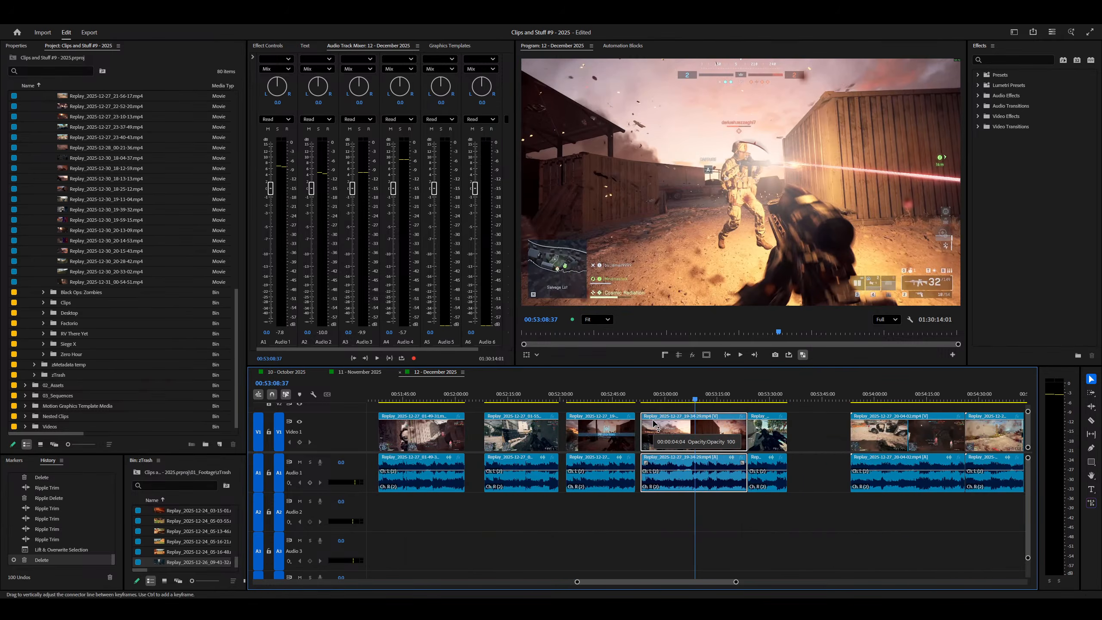
key(ctrl+s)
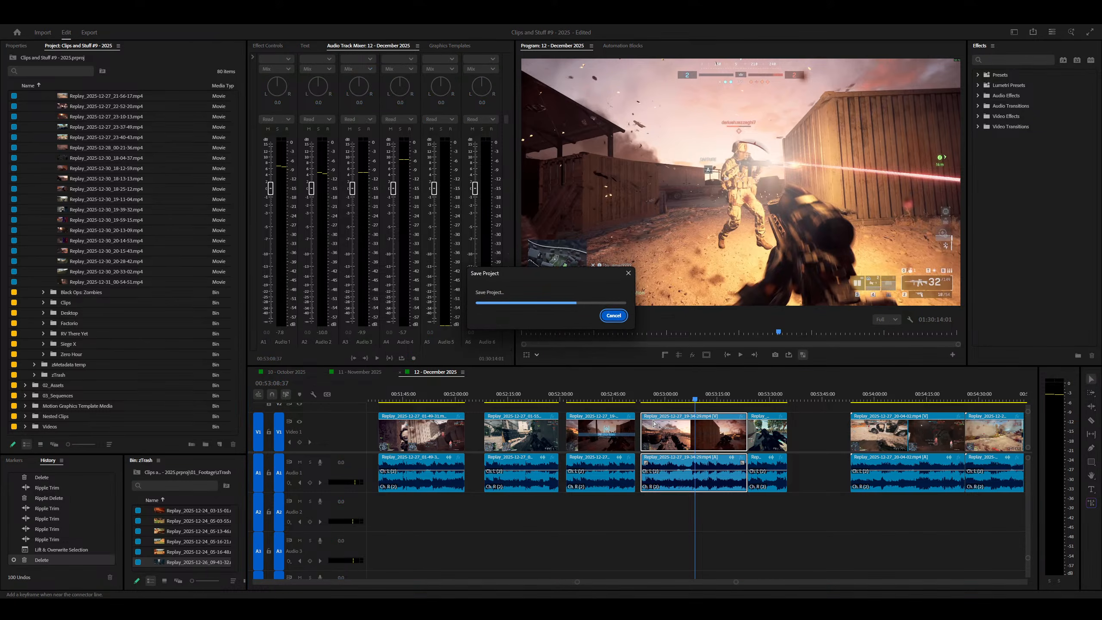
Step: Play the Replay_2025-12-27_20-04-02 clip from its start at 00:53:53:12 and stop at about 00:54:00
key(Down)
key(Down)
key(Down)
key(d)
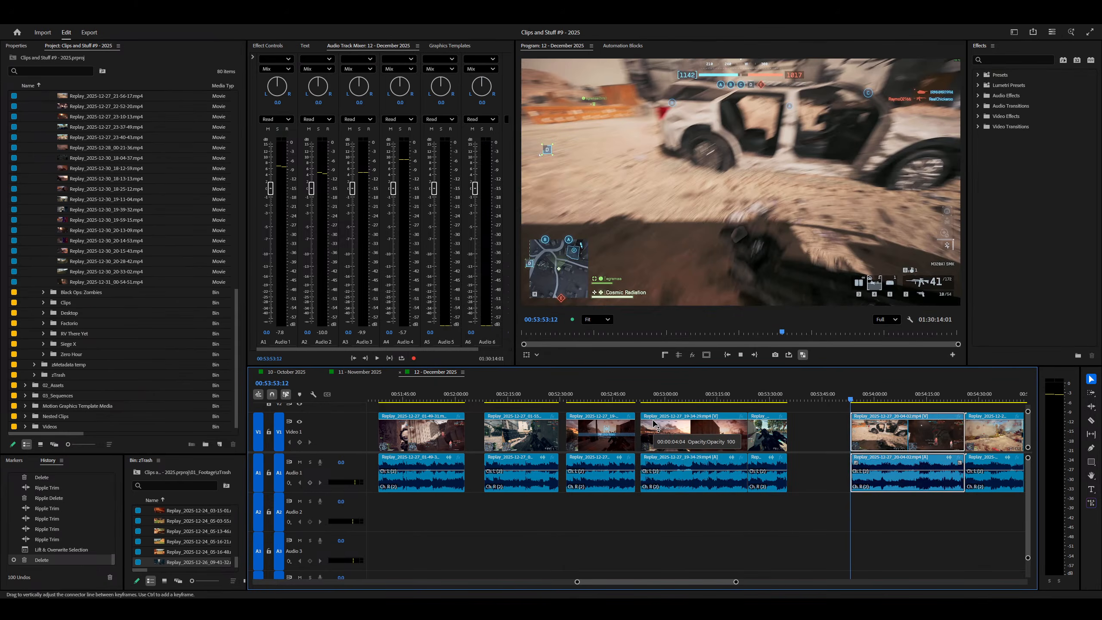
key(space)
key(minus)
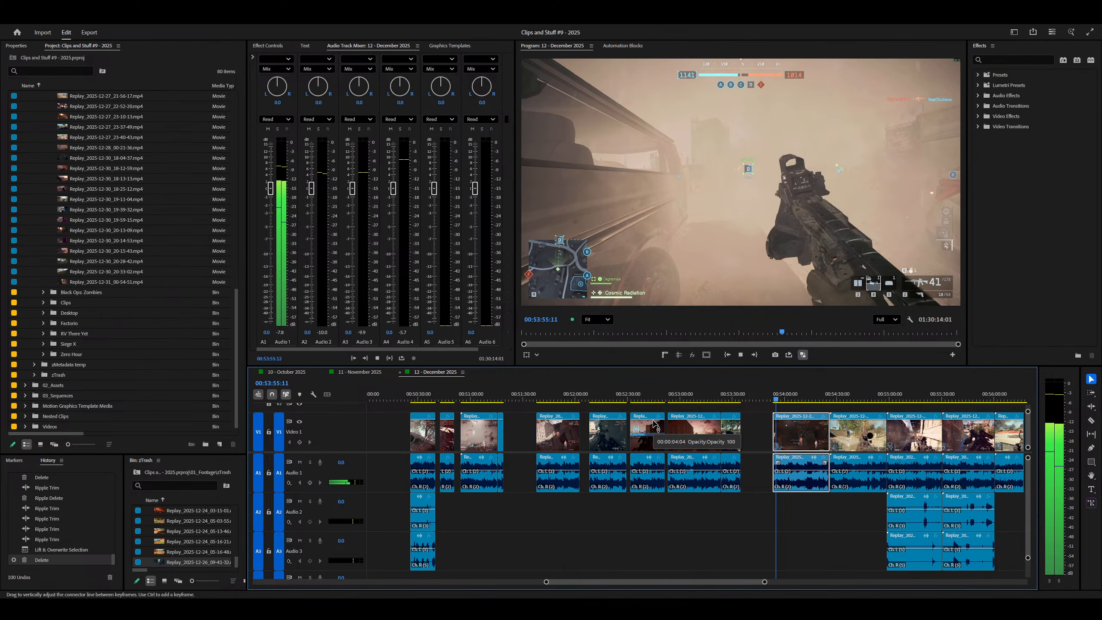
key(equal)
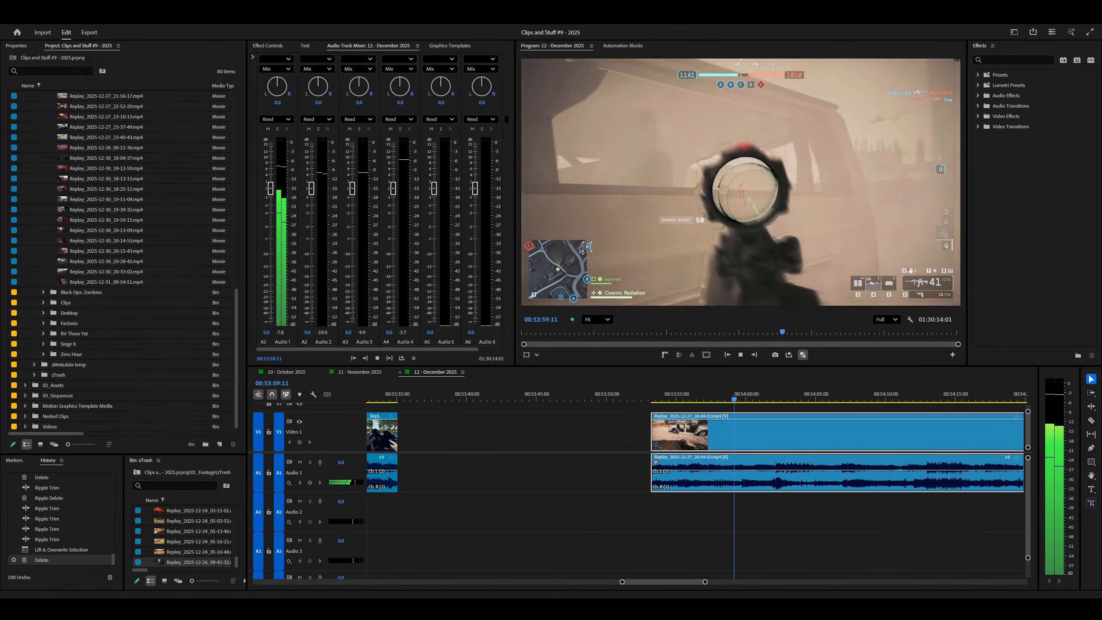
key(space)
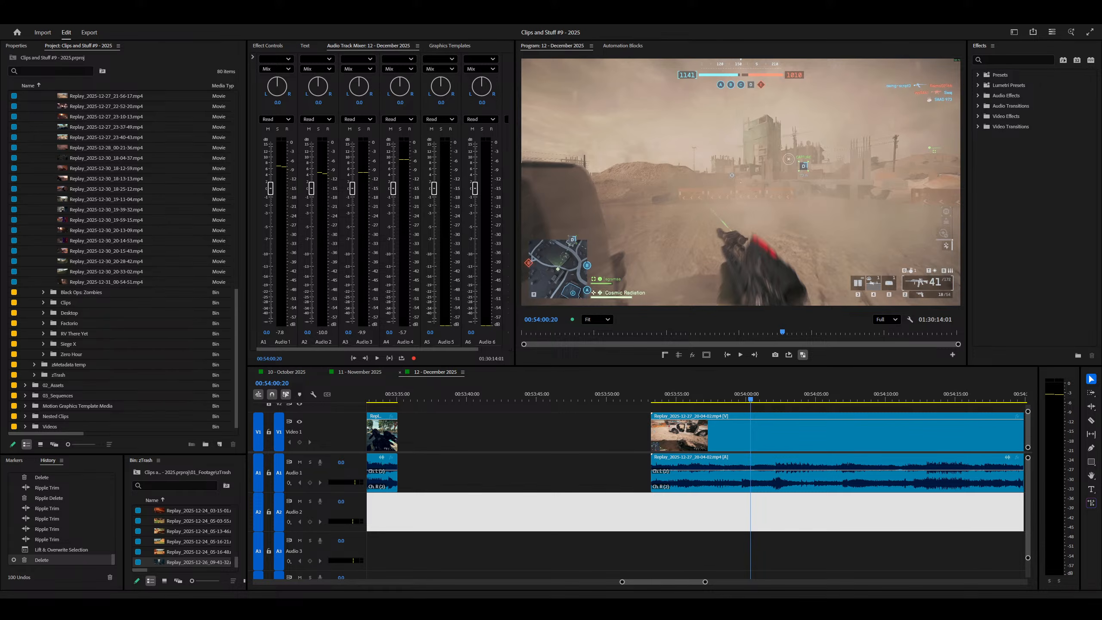
Step: Continue reviewing the Replay_2025-12-27_20-04-02 clip and ripple trim its start at about 00:54:11
key(alt+Tab)
key(alt+Tab)
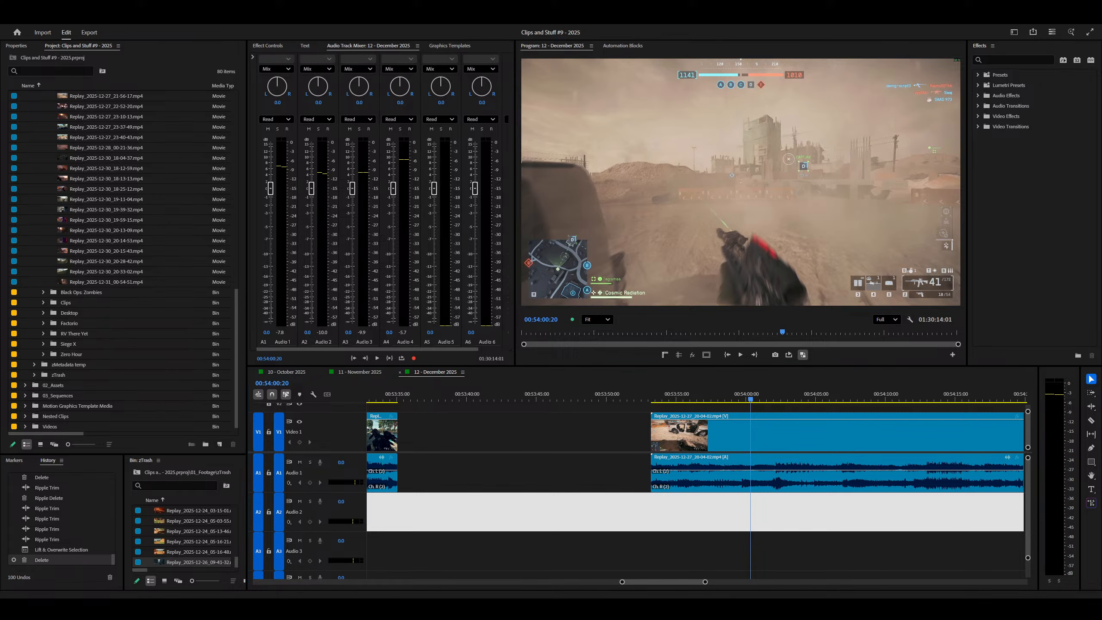
click(790, 486)
key(space)
key(minus)
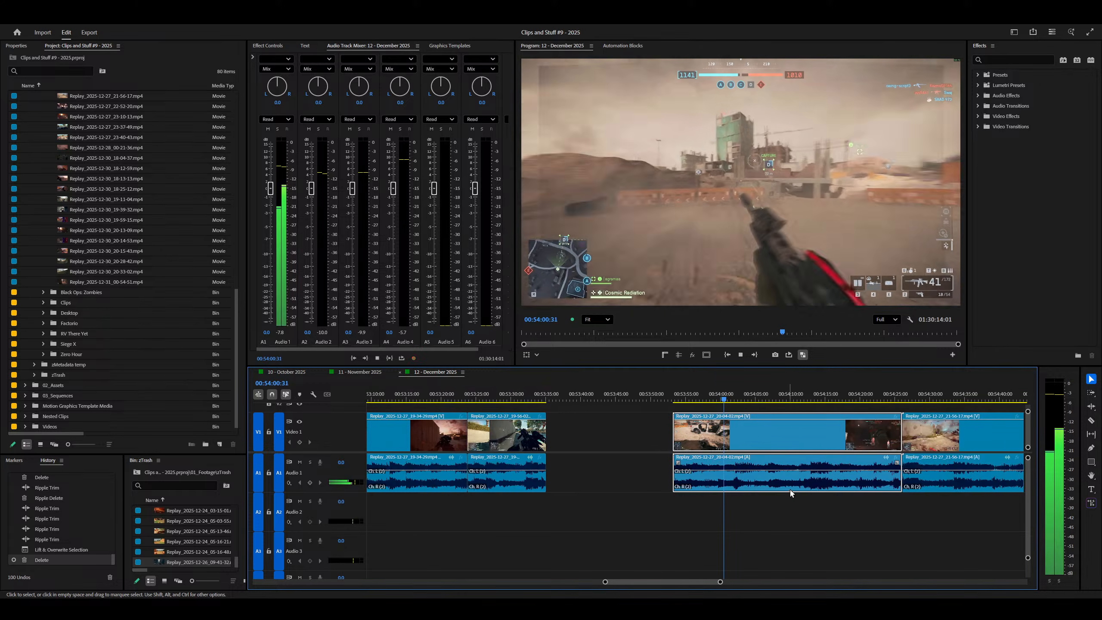
key(minus)
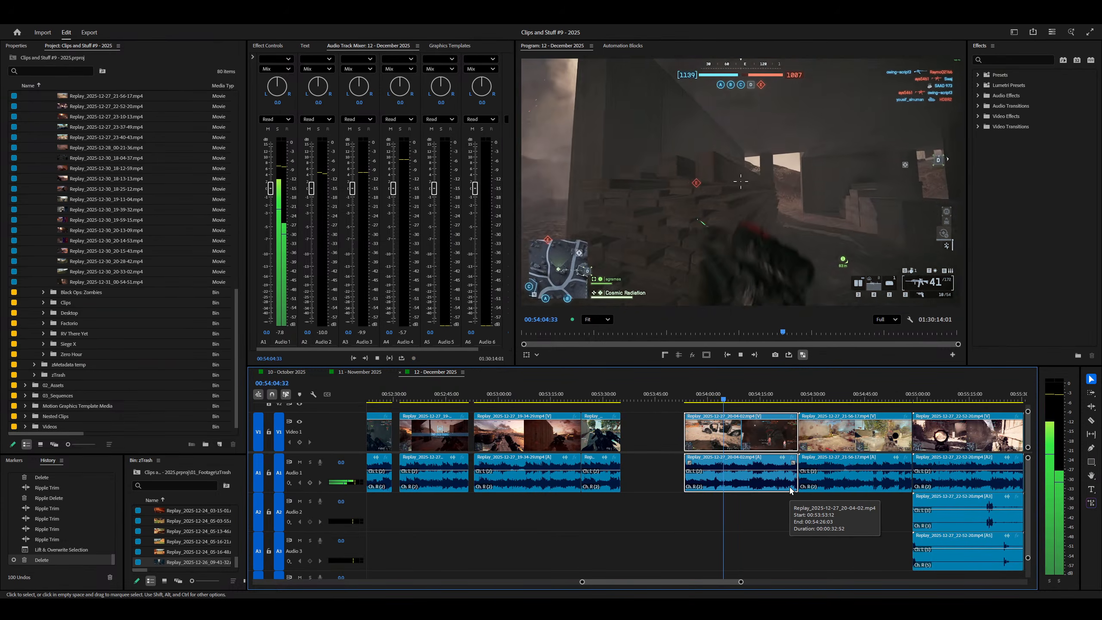
key(equal)
key(equal)
key(equal)
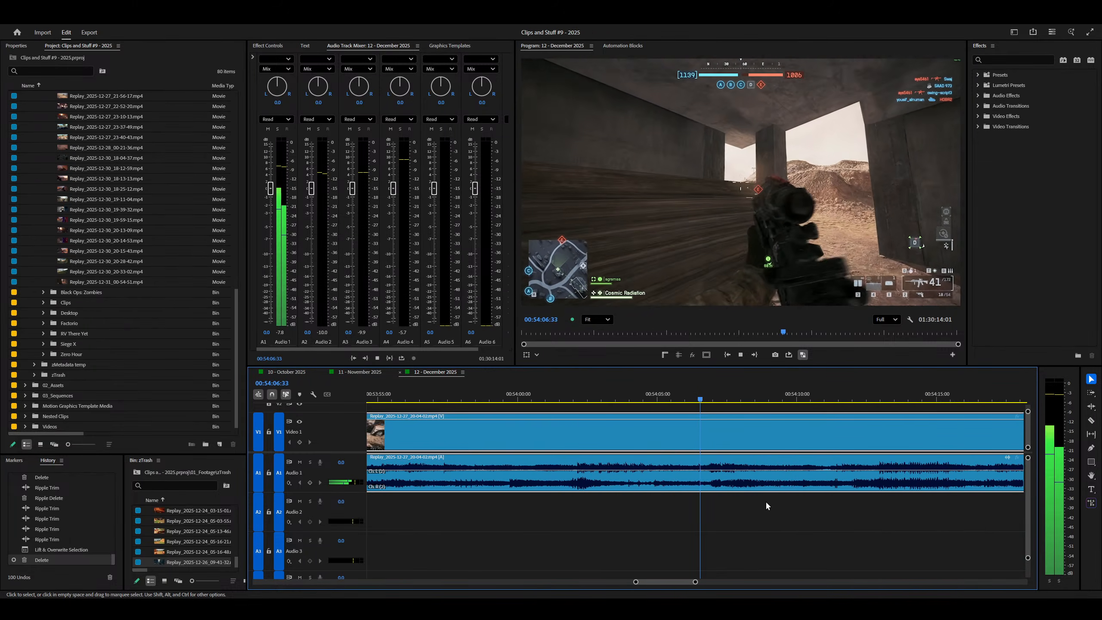
key(equal)
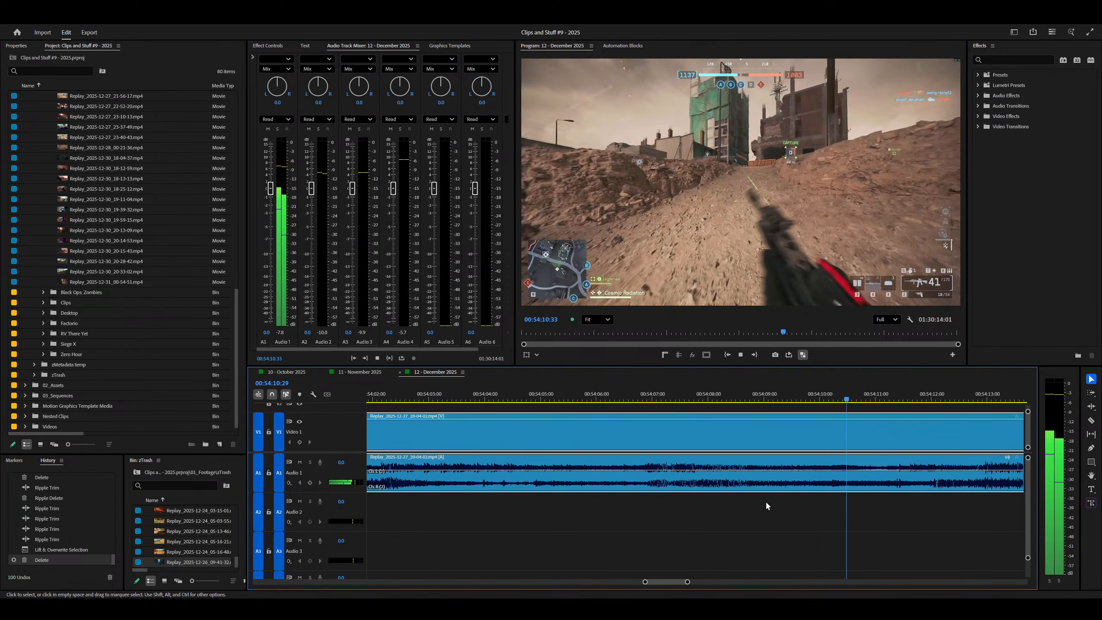
key(equal)
key(minus)
key(q)
key(minus)
key(minus)
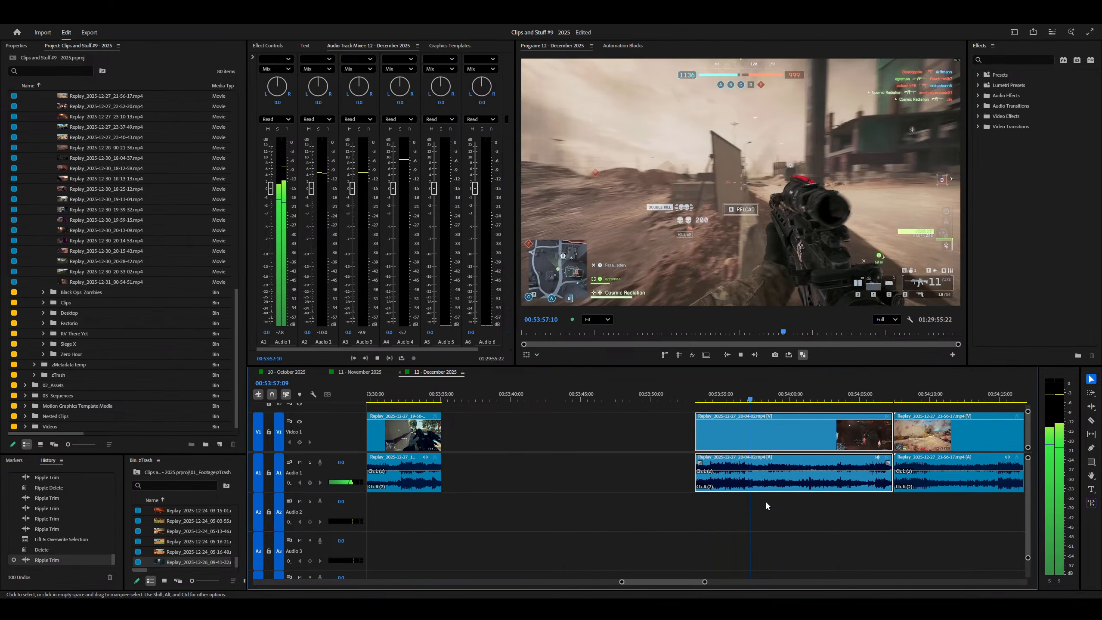
Step: Replay the opening of the trimmed Replay_2025-12-27_20-04-02 clip from 00:53:54:37, then again from 00:53:56:22
key(equal)
key(space)
click(598, 394)
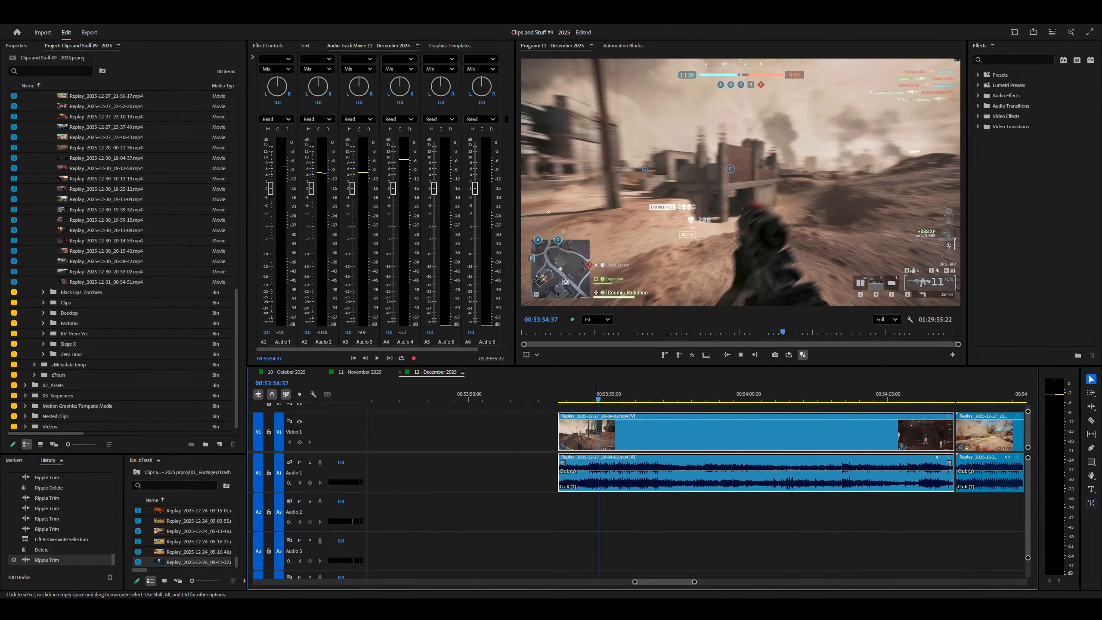
key(space)
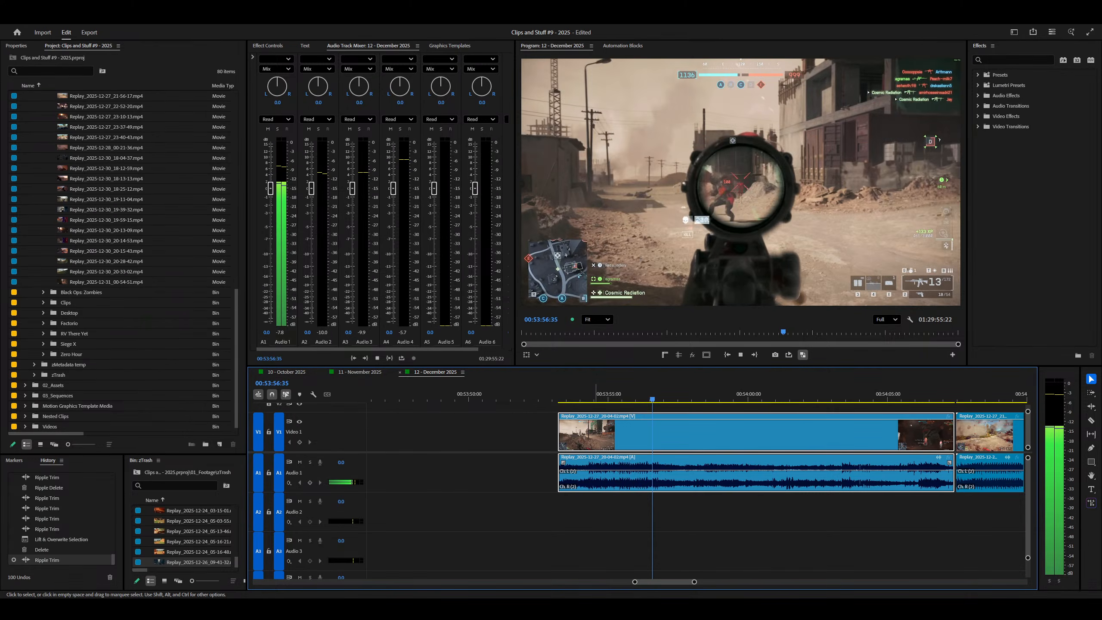
key(space)
key(equal)
drag(668, 447, 640, 445)
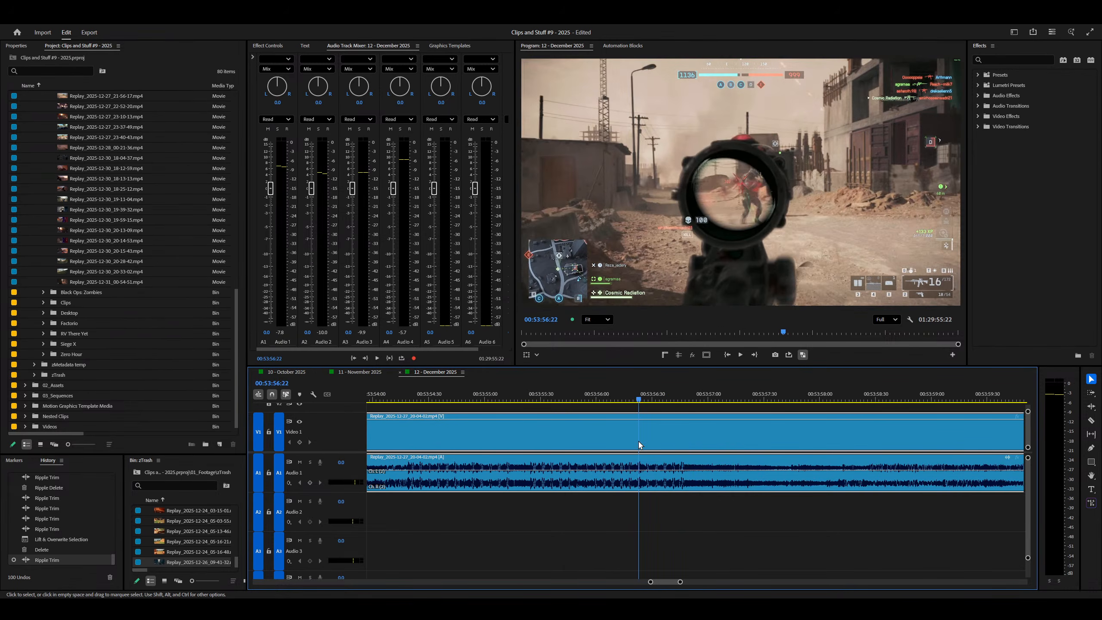
key(space)
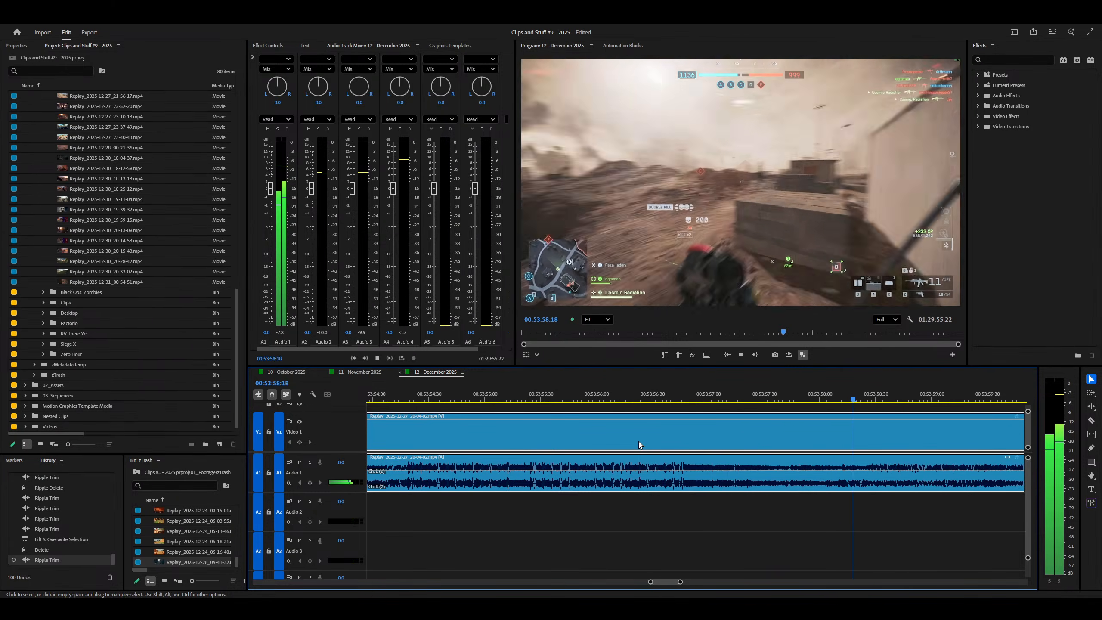
Step: Play the Replay_2025-12-27_20-04-02 clip past its end, stop playback, and move the clip about 4 seconds earlier
key(minus)
key(minus)
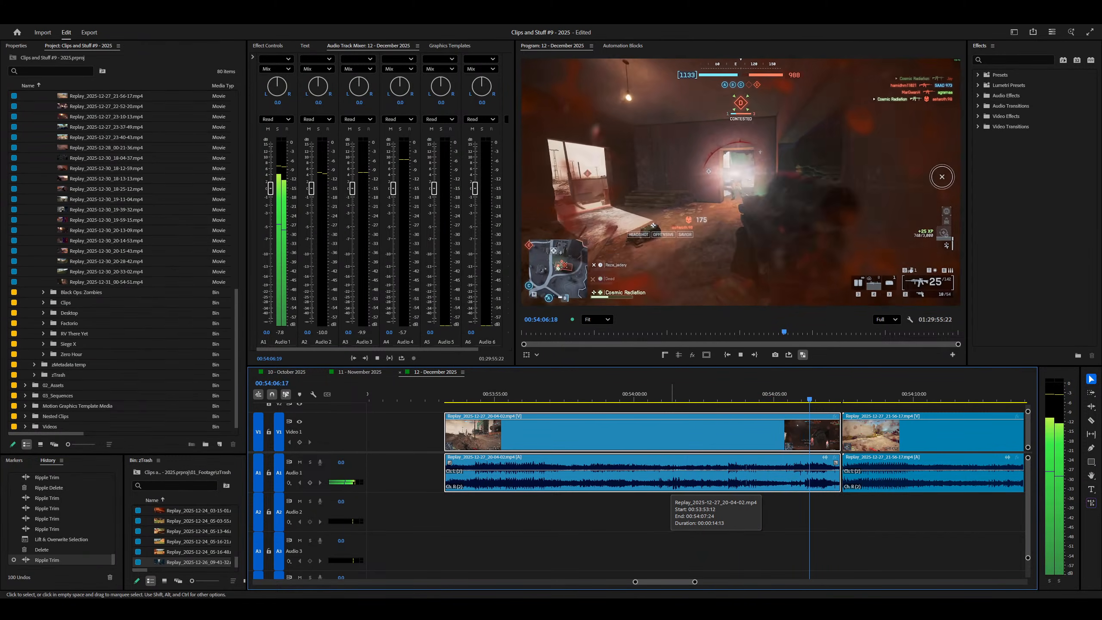
key(equal)
key(minus)
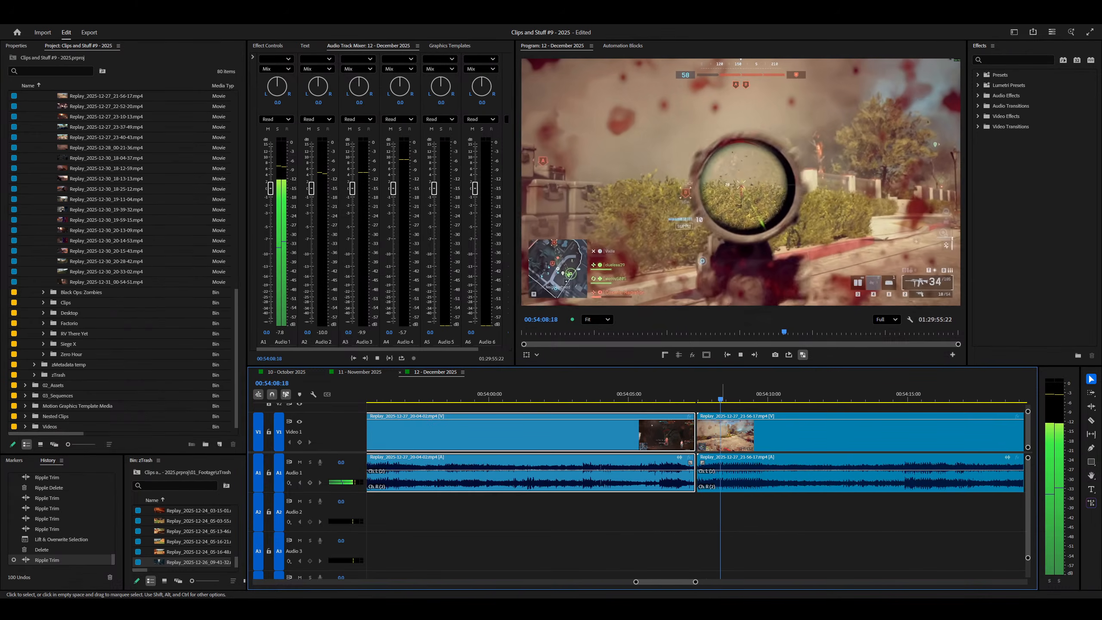
key(equal)
key(minus)
key(minus)
key(minus)
key(space)
drag(675, 433, 648, 434)
Step: Review the Replay_2025-12-27_21-56-17 clip from its start and ripple trim its start at about 00:54:13
drag(702, 399, 691, 398)
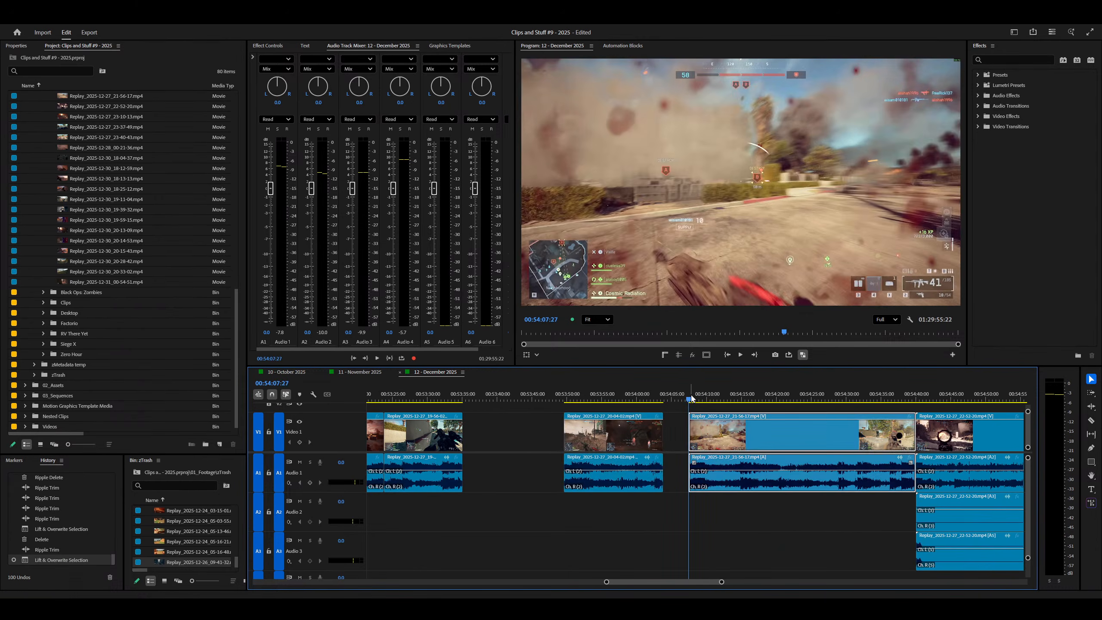
key(space)
key(minus)
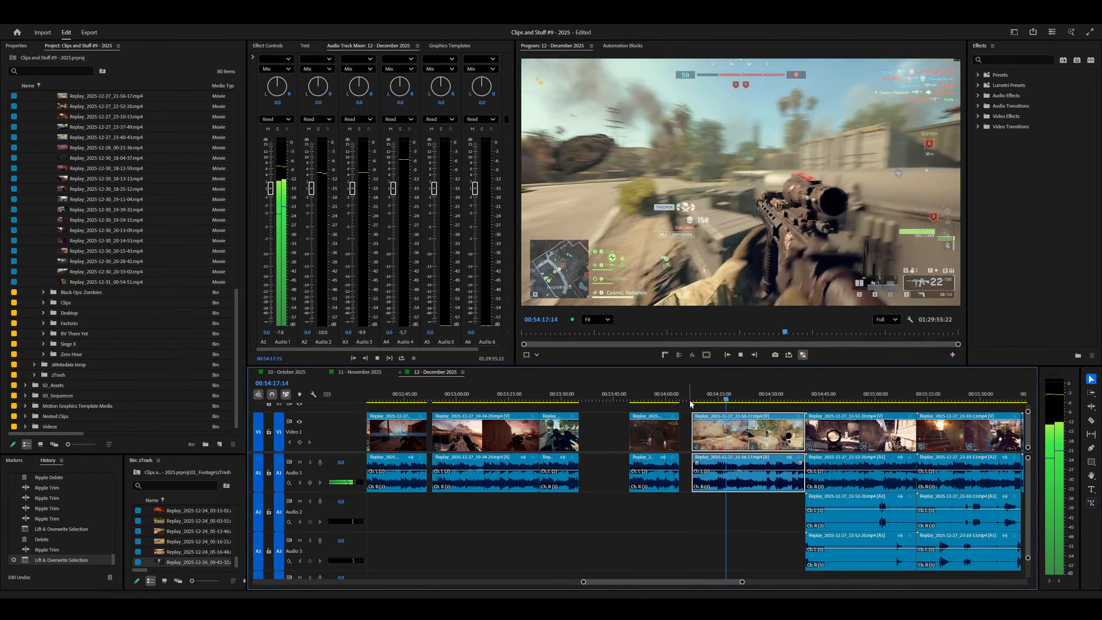
key(=)
key(=)
click(643, 398)
key(q)
key(space)
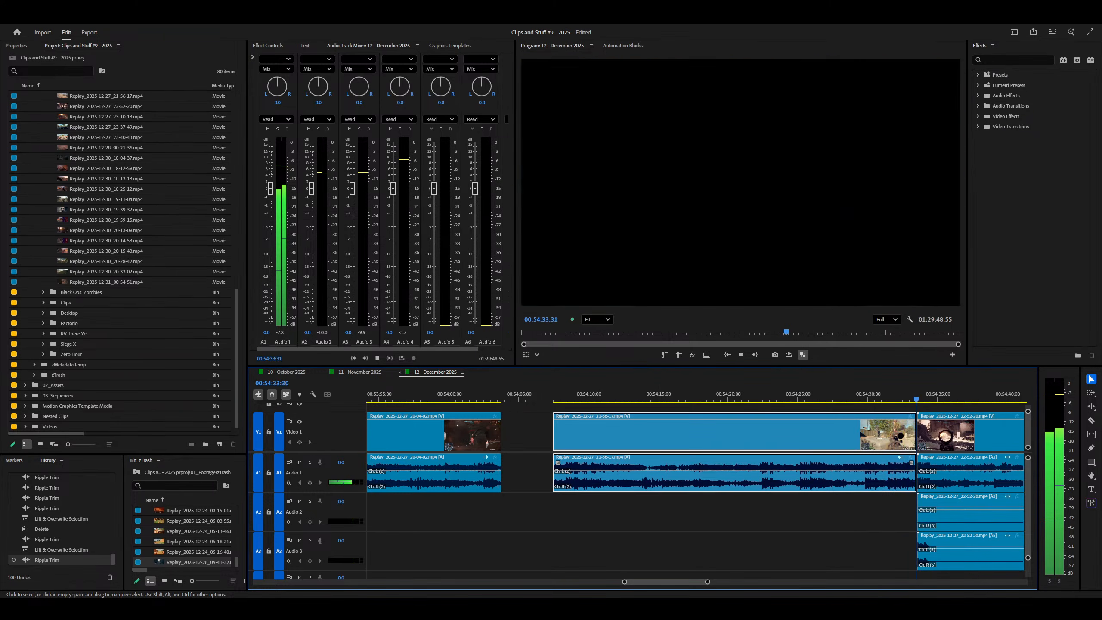
Step: Stop playback, insert-move the Replay_2025-12-27_21-56-17 clip about 2 seconds earlier, and place the playhead at its start, 00:54:05:21
key(equal)
key(minus)
key(minus)
key(minus)
key(space)
click(656, 433)
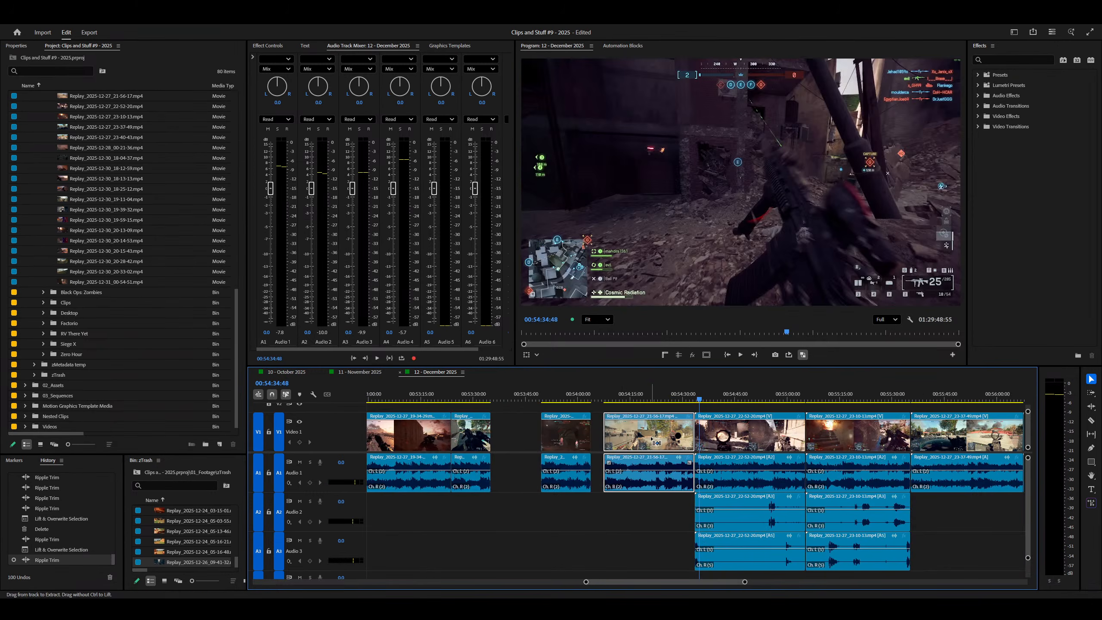
drag(643, 430, 635, 432)
click(602, 397)
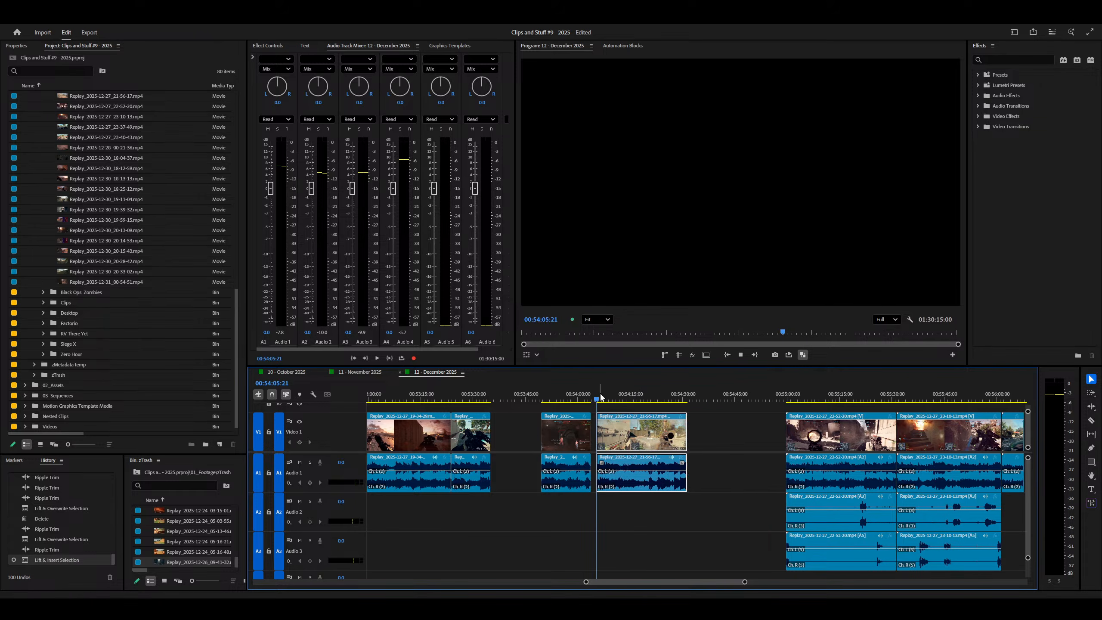
Step: Play the Replay_2025-12-27_21-56-17 clip from its start at 00:54:05:21 to near its end
key(equal)
key(equal)
key(space)
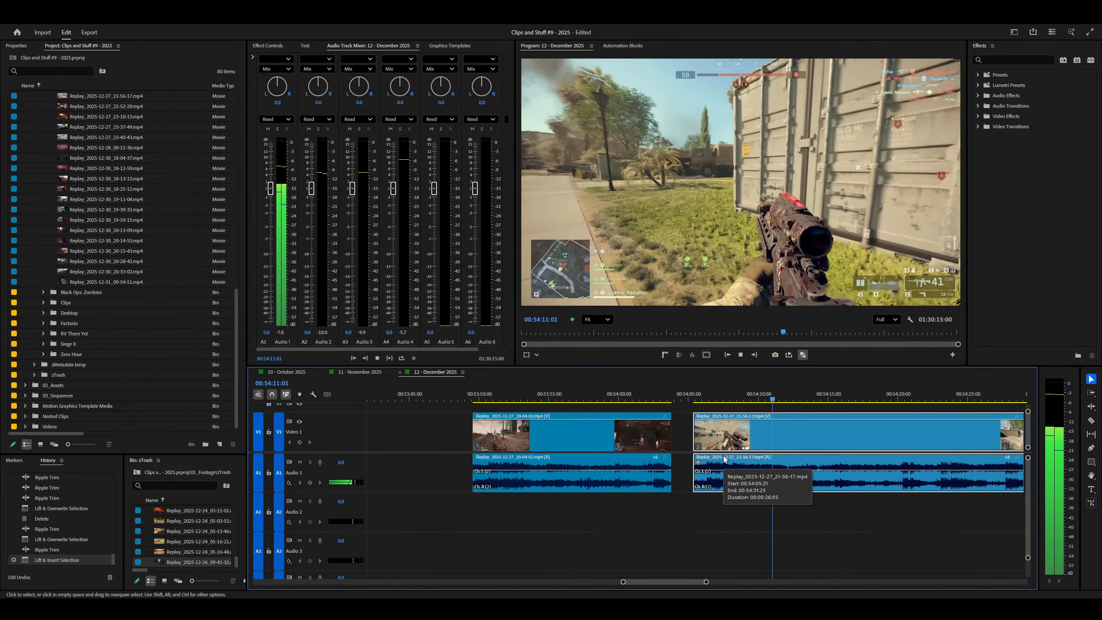
key(minus)
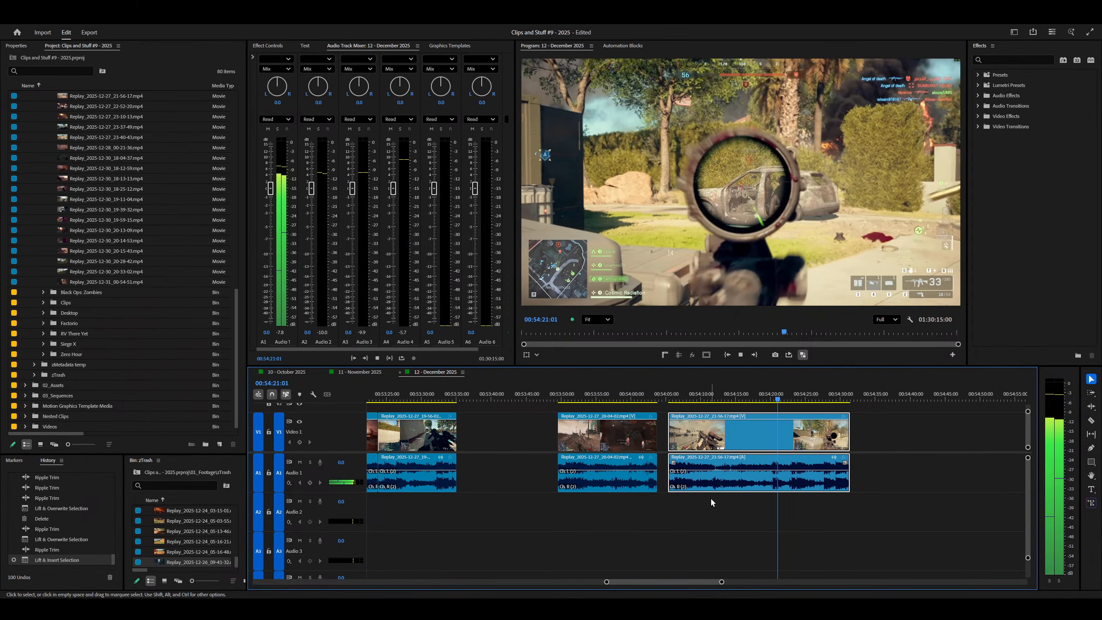
key(=)
key(=)
key(=)
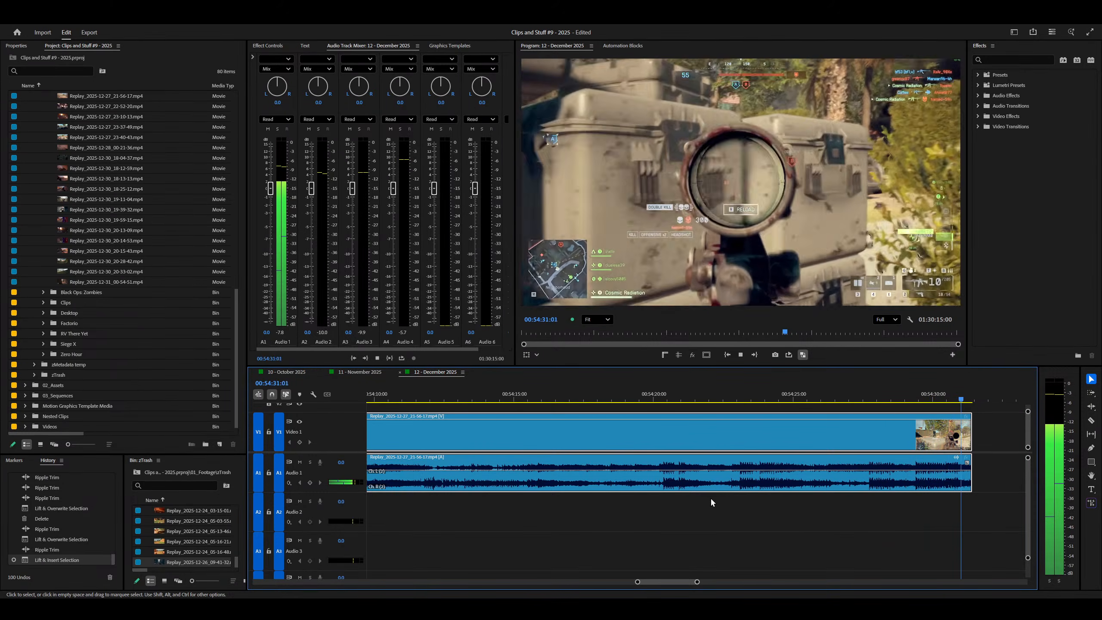
key(minus)
key(minus)
key(minus)
Step: Play the Replay_2025-12-27_22-52-20 clip from its start at 00:54:59:39 and stop at about 00:55:16
click(829, 396)
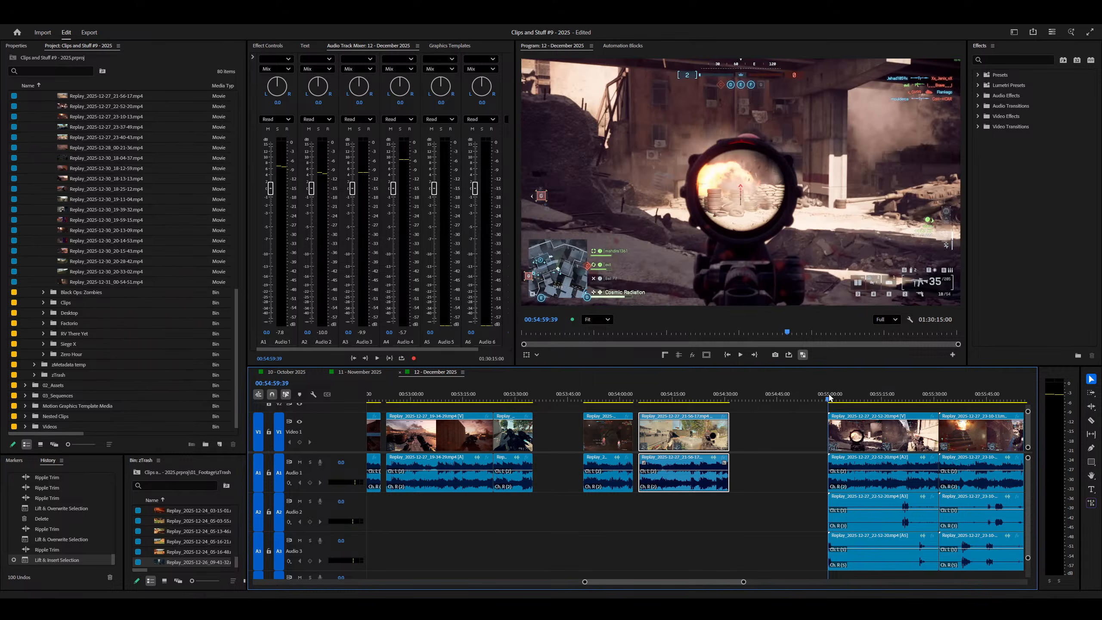
key(space)
key(equal)
key(equal)
key(equal)
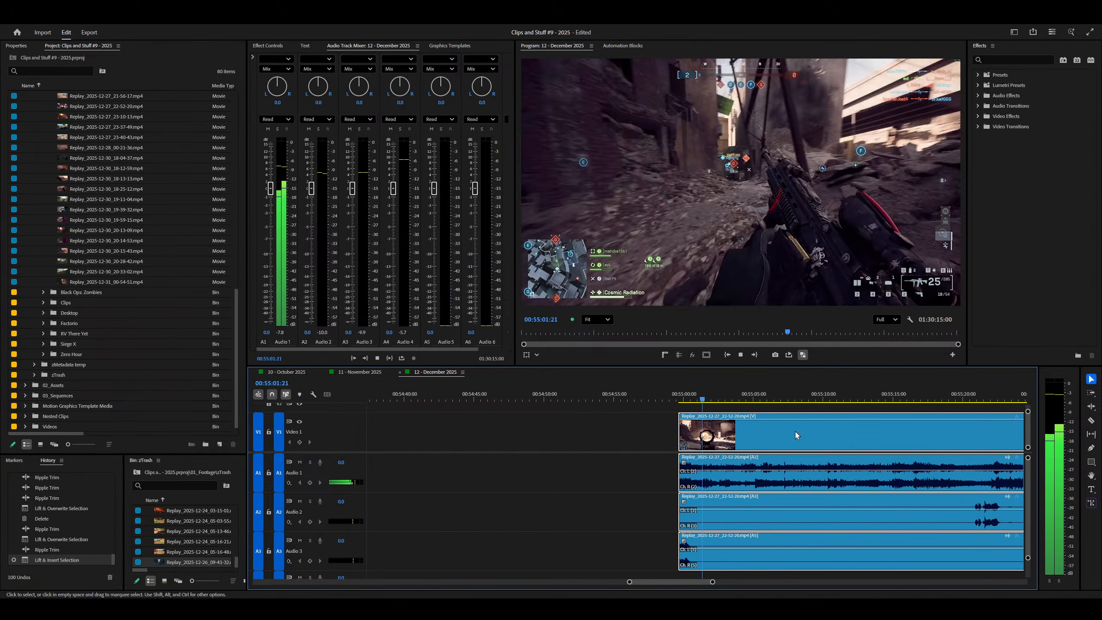
key(equal)
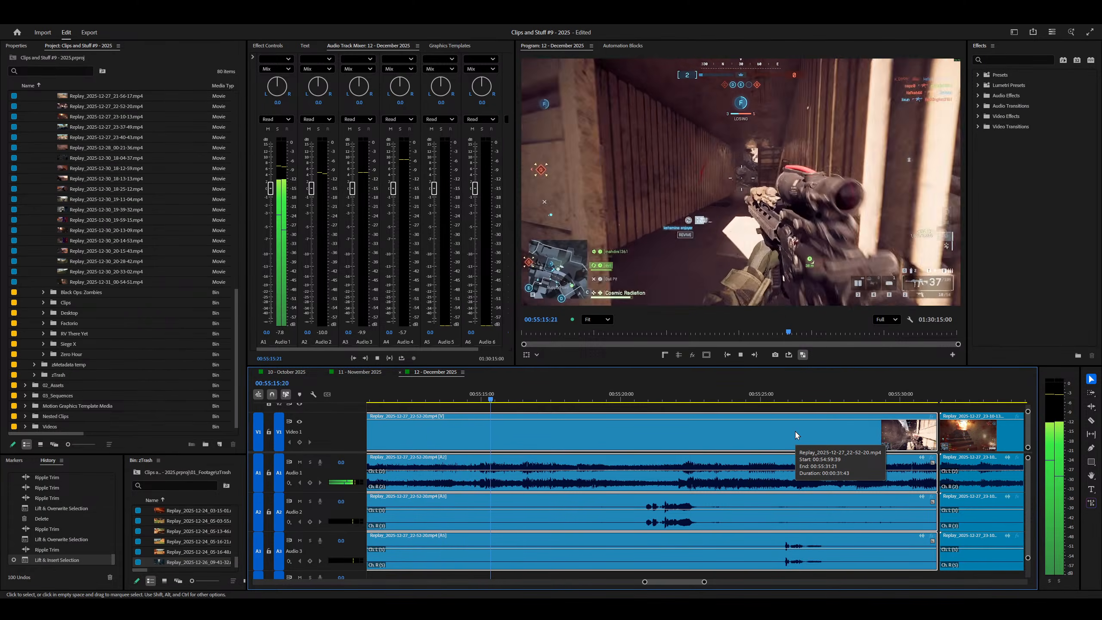
key(space)
Step: Locate the point before the action and ripple trim the start of the Replay_2025-12-27_22-52-20 clip at 00:55:10:11
key(equal)
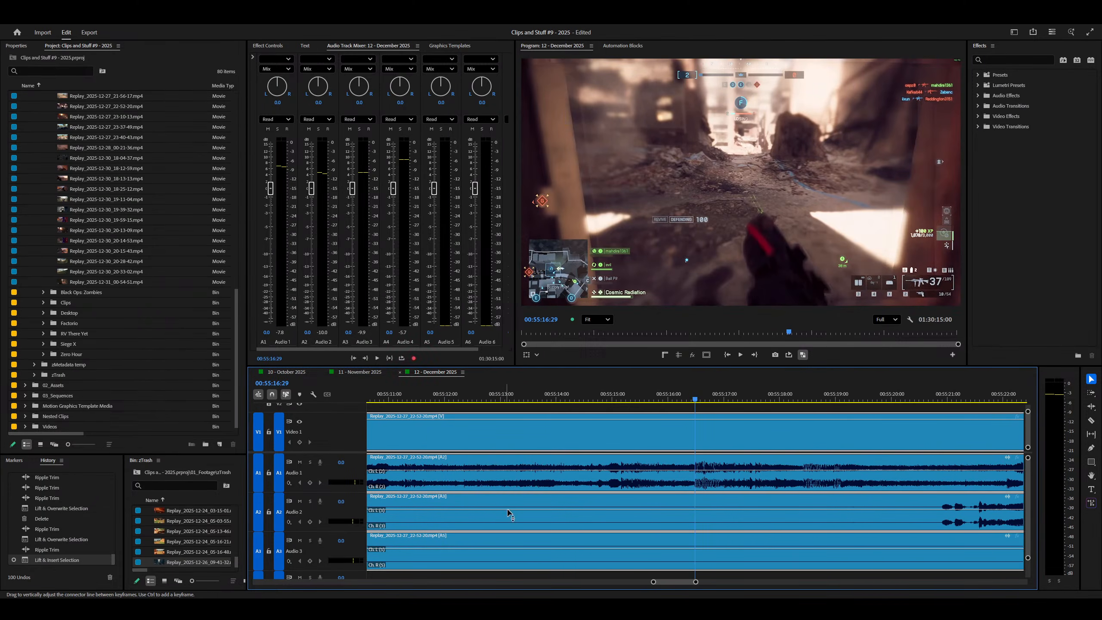
click(603, 477)
key(minus)
key(minus)
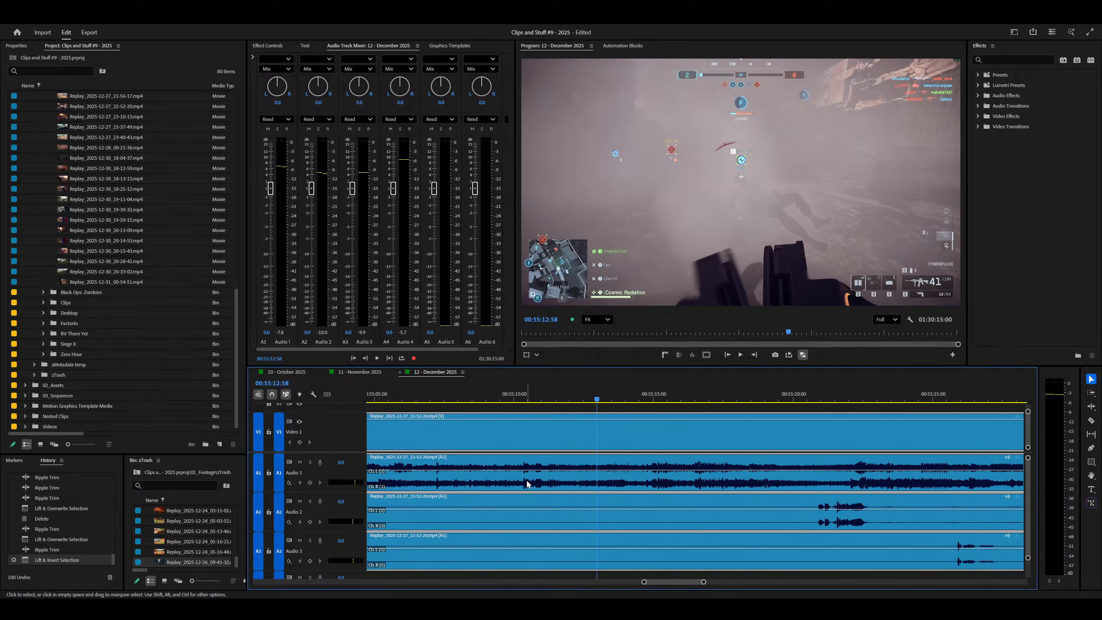
click(607, 474)
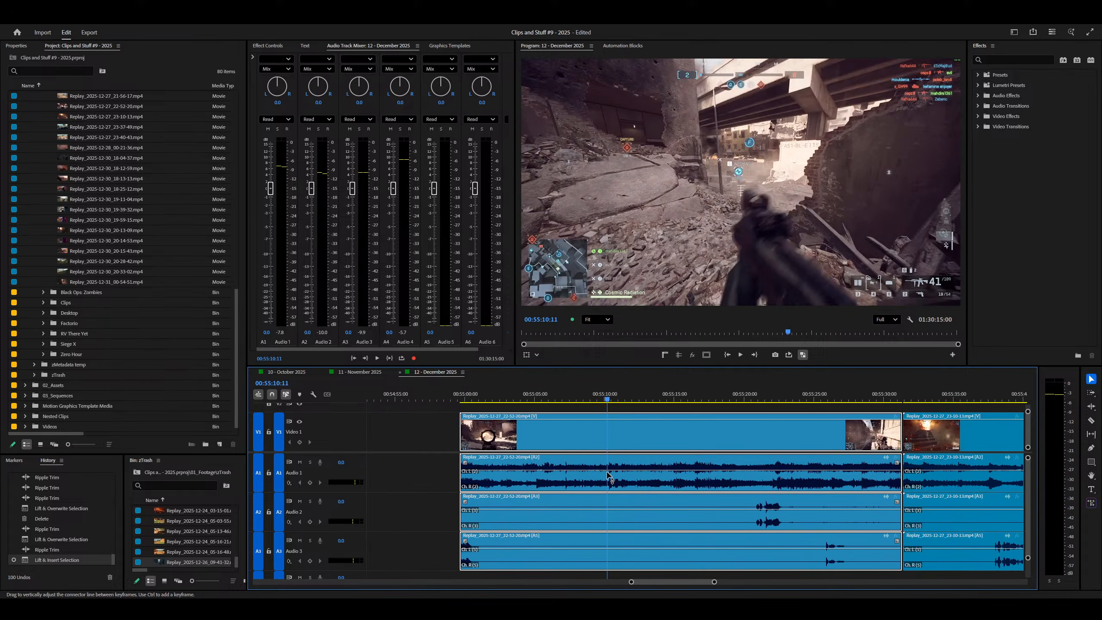
key(q)
Step: Play the trimmed Replay_2025-12-27_22-52-20 clip from its start to past 00:55:15
key(space)
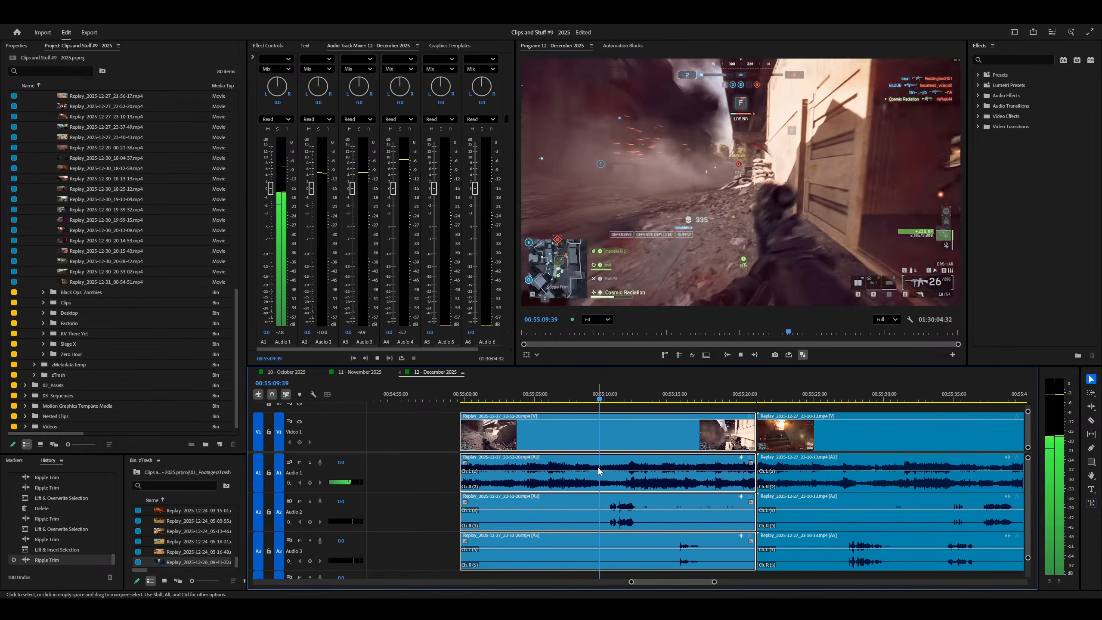
key(minus)
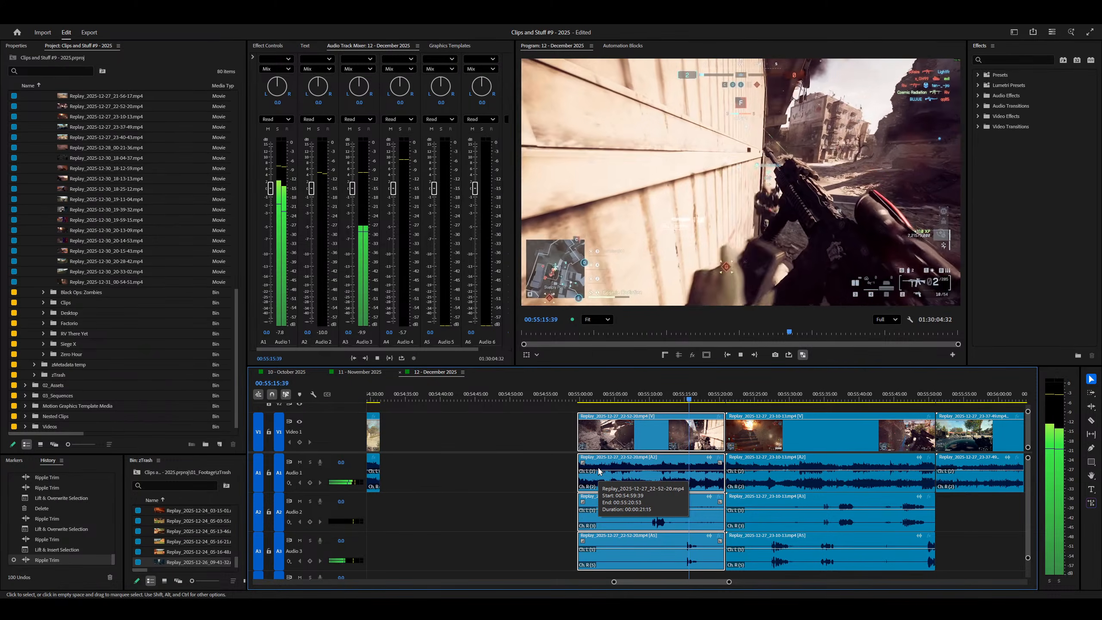
key(equal)
key(equal)
key(equal)
Step: Solo the Audio 3 track, listen to it from about 00:55:14:17, and unsolo it
drag(272, 383, 200, 383)
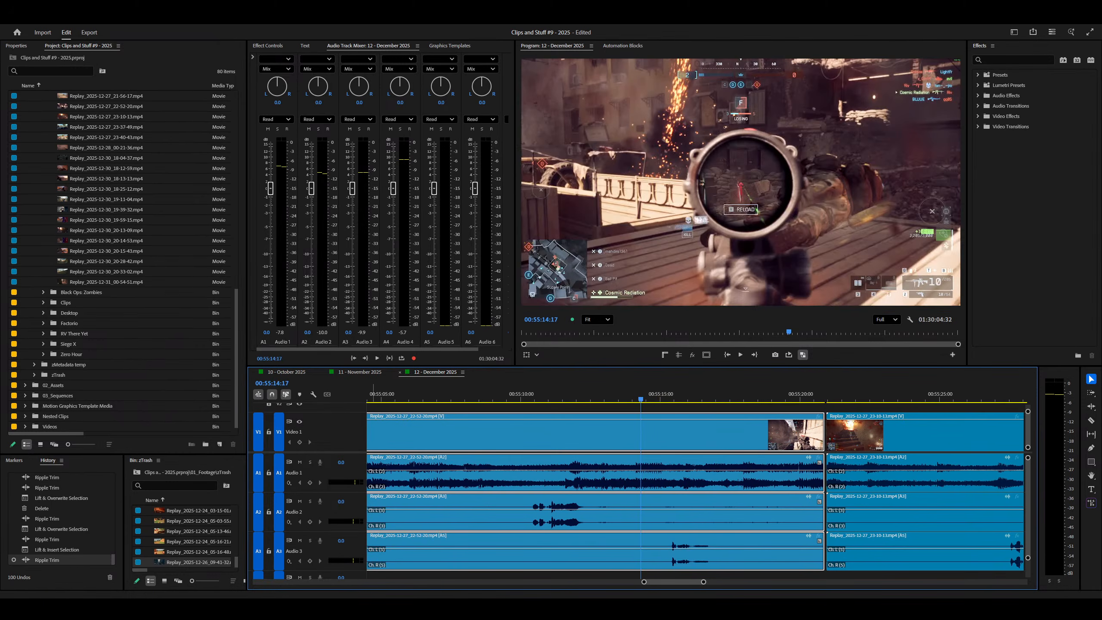
click(310, 540)
key(space)
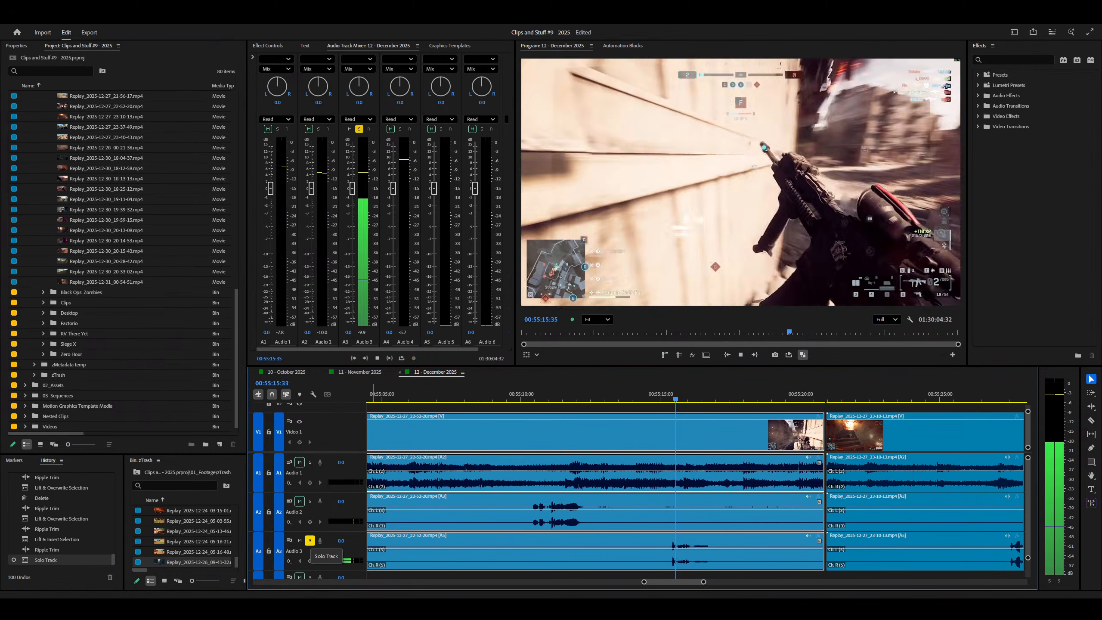
click(309, 540)
key(grave)
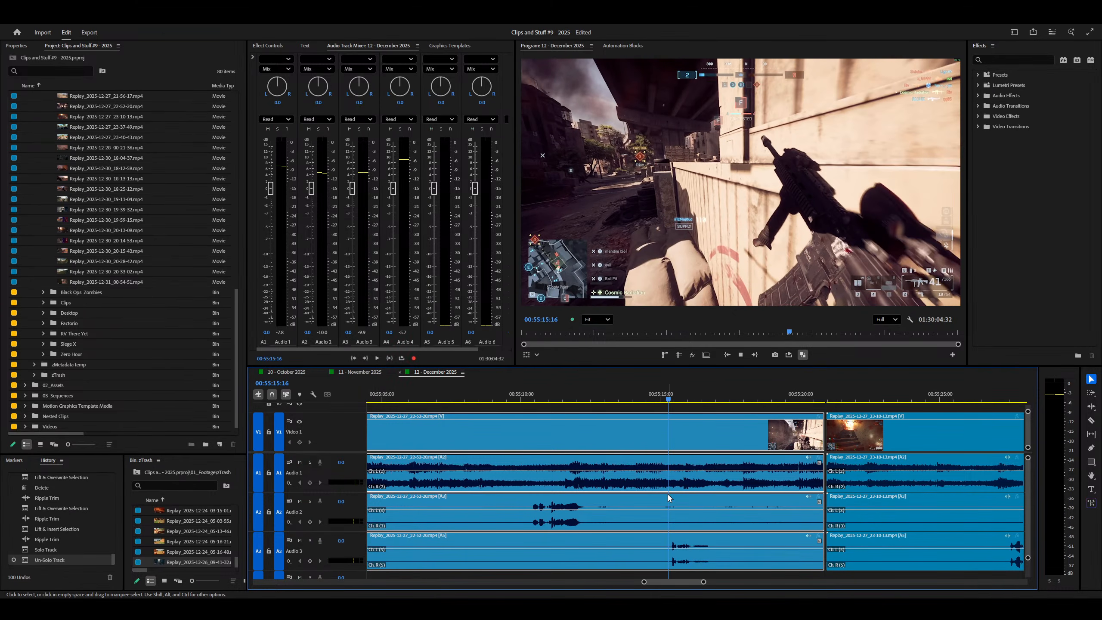
Step: Play the Replay_2025-12-27_22-52-20 clip past its end, replay its final seconds, and ripple trim its end at about 00:55:16:37
key(space)
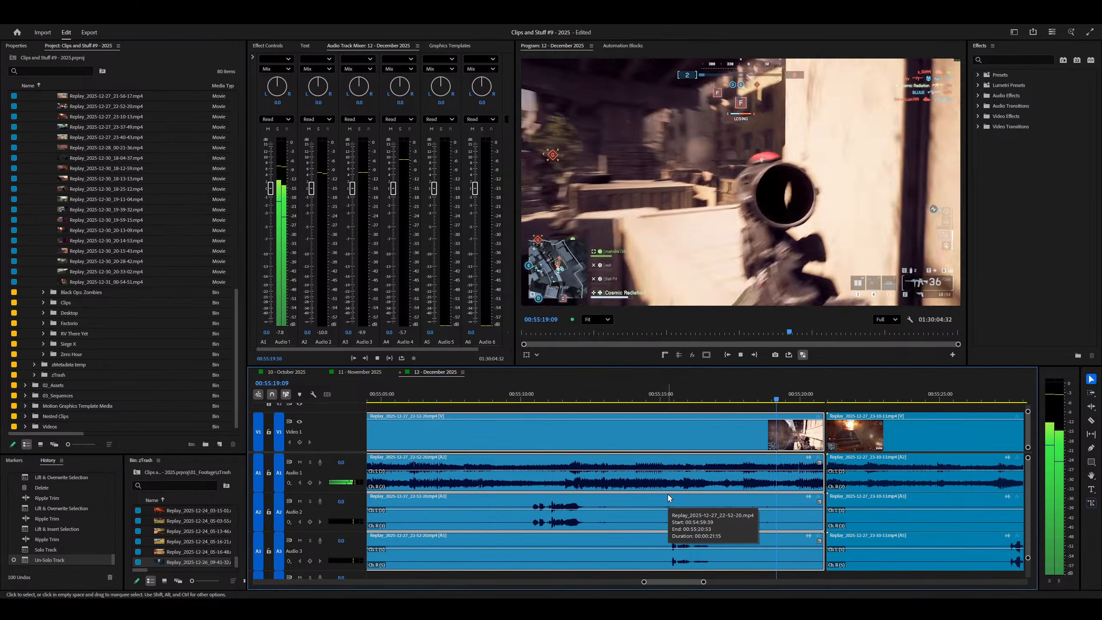
key(equal)
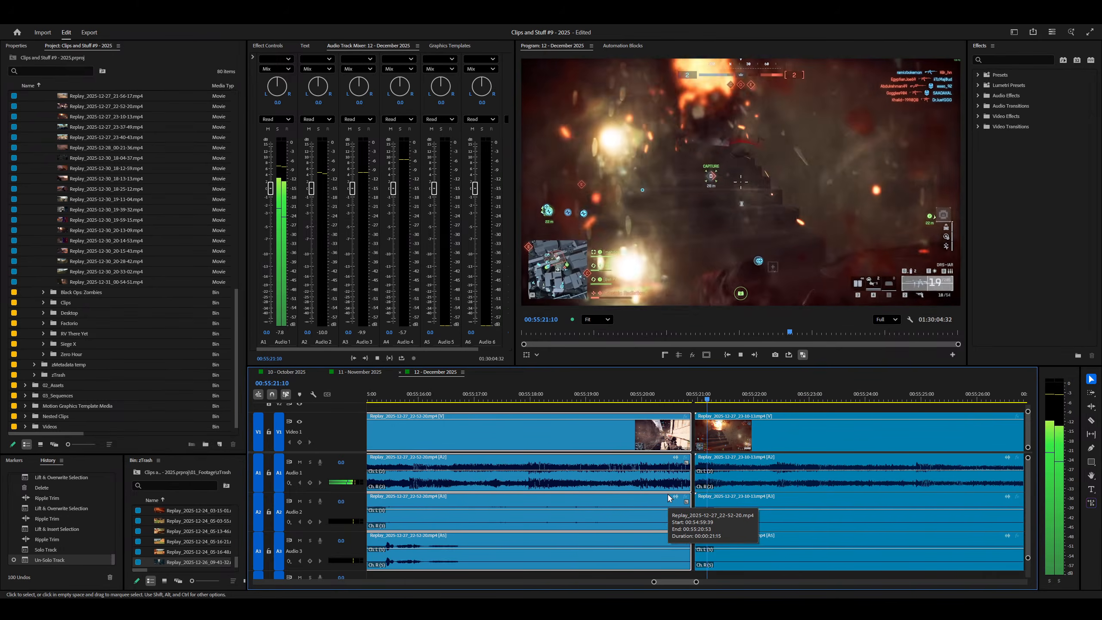
key(minus)
key(minus)
key(space)
key(equal)
key(space)
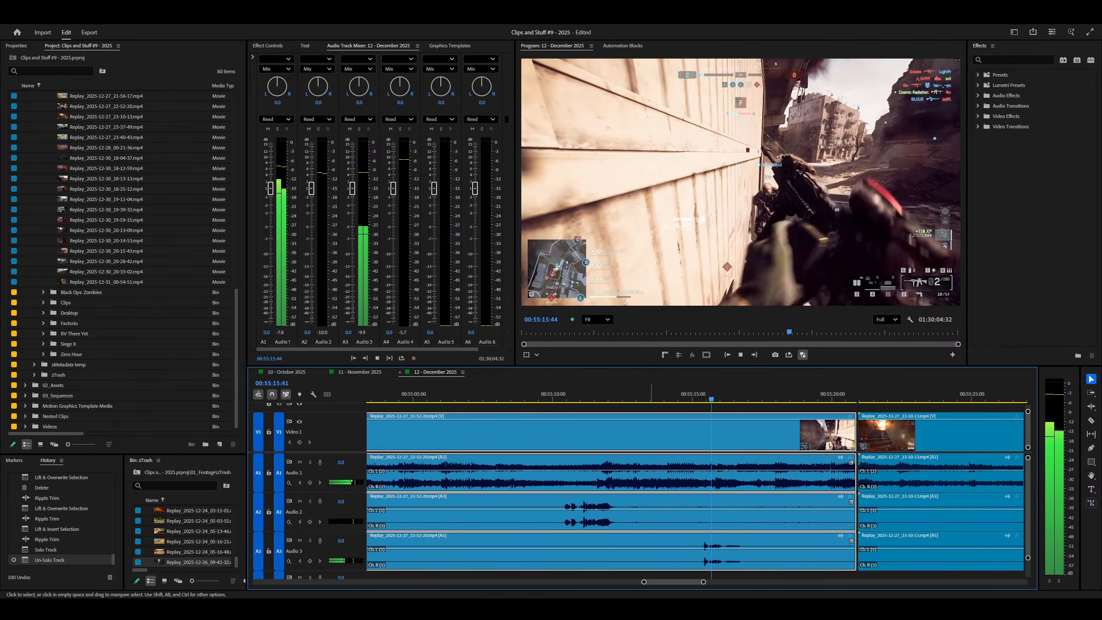
key(w)
Step: Move the Replay_2025-12-27_22-52-20 clip about 6.5 seconds earlier and delete its Audio 2 and Audio 3 parts
key(minus)
key(minus)
drag(695, 439, 649, 434)
drag(498, 509, 629, 554)
key(Delete)
Step: Play the Replay_2025-12-27_23-10-13 clip from its start at 00:55:16:37 and stop at 00:55:21:48
key(space)
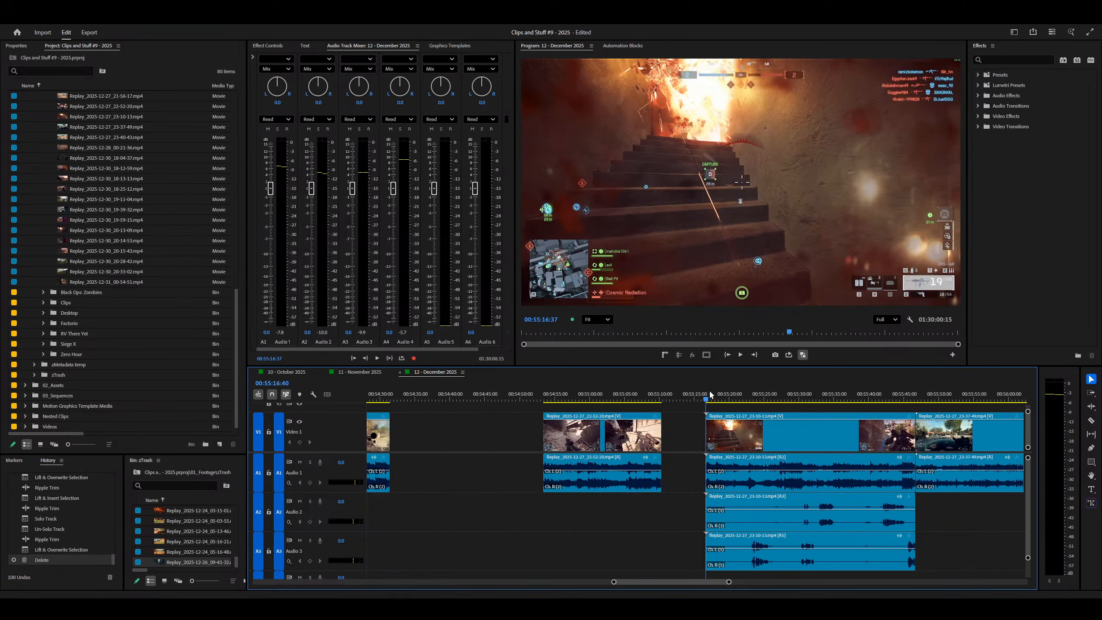
click(732, 429)
key(minus)
key(equal)
key(equal)
key(equal)
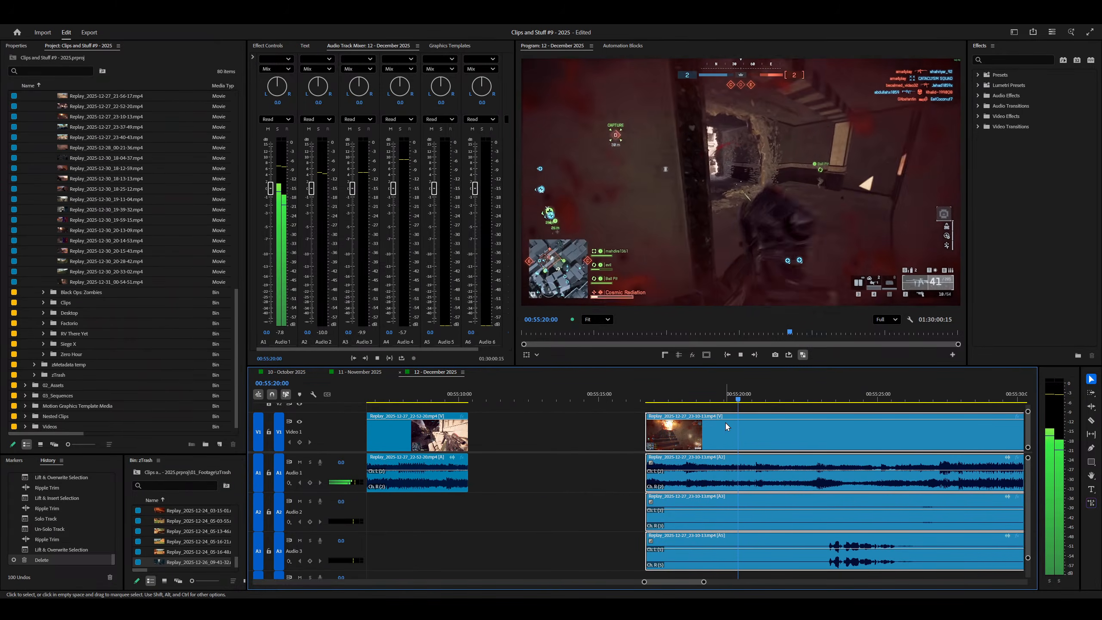
key(space)
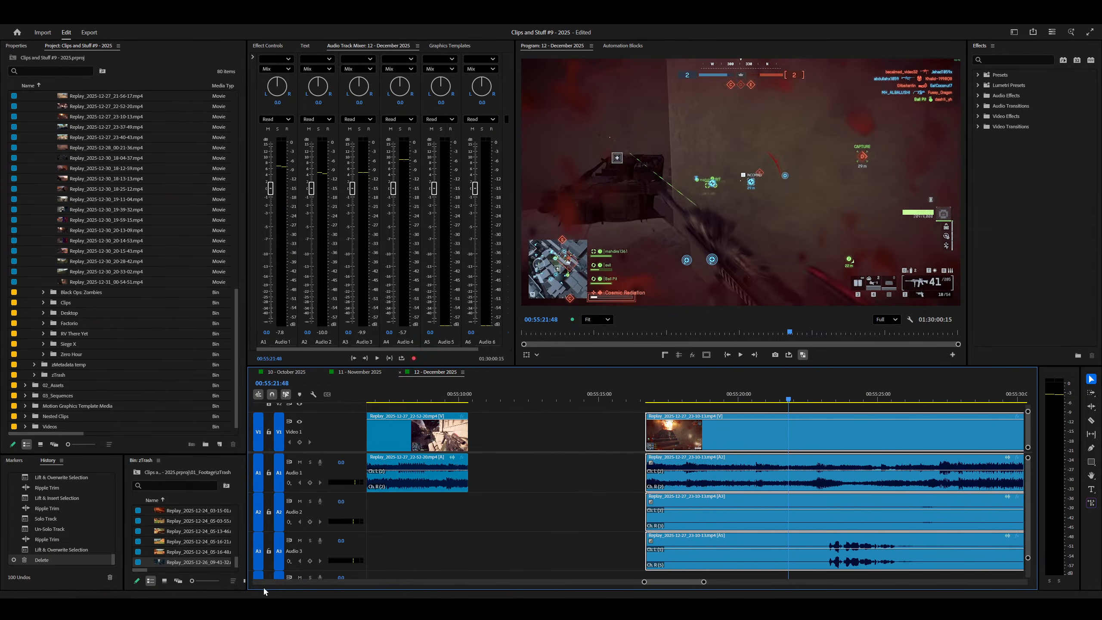
Step: Switch to YouTube Music, skip to Desert Rose, and remove Until Death Do Us Part from the queue
click(262, 608)
scroll(719, 366, down, 3)
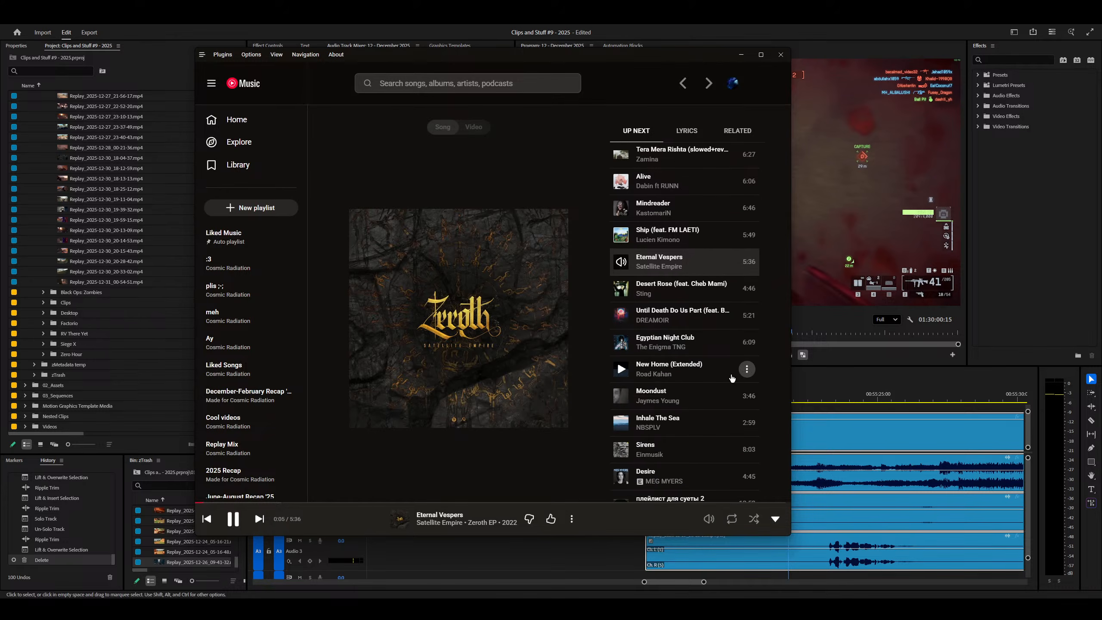
key(XF86AudioNext)
right_click(700, 318)
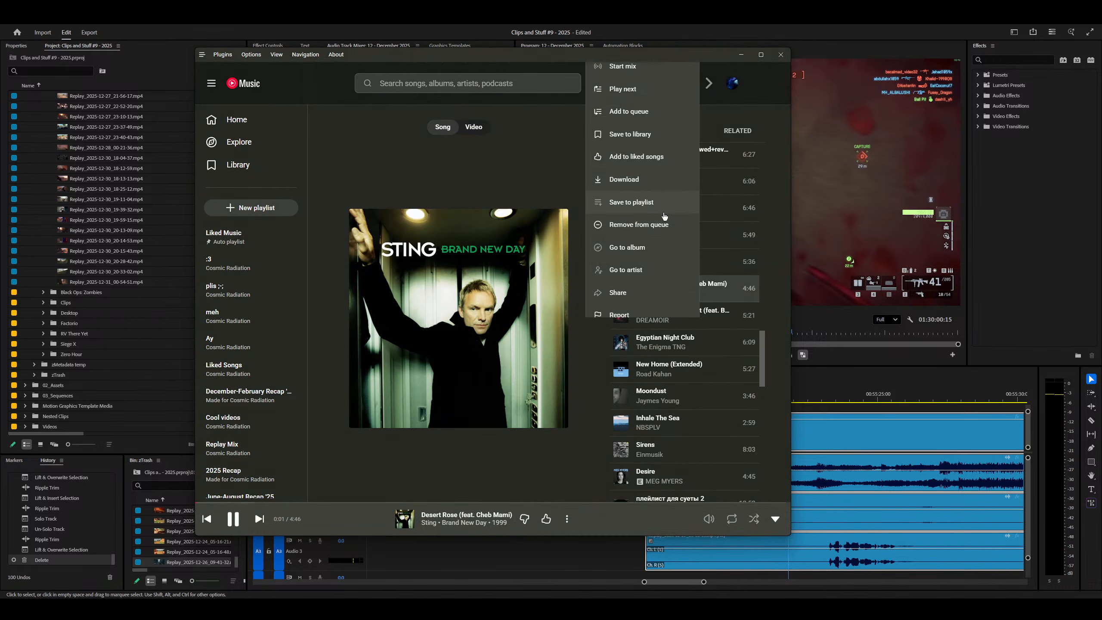
Step: Browse the upcoming songs in the queue and play Inhale The Sea by NBSPLV
scroll(682, 315, down, 10)
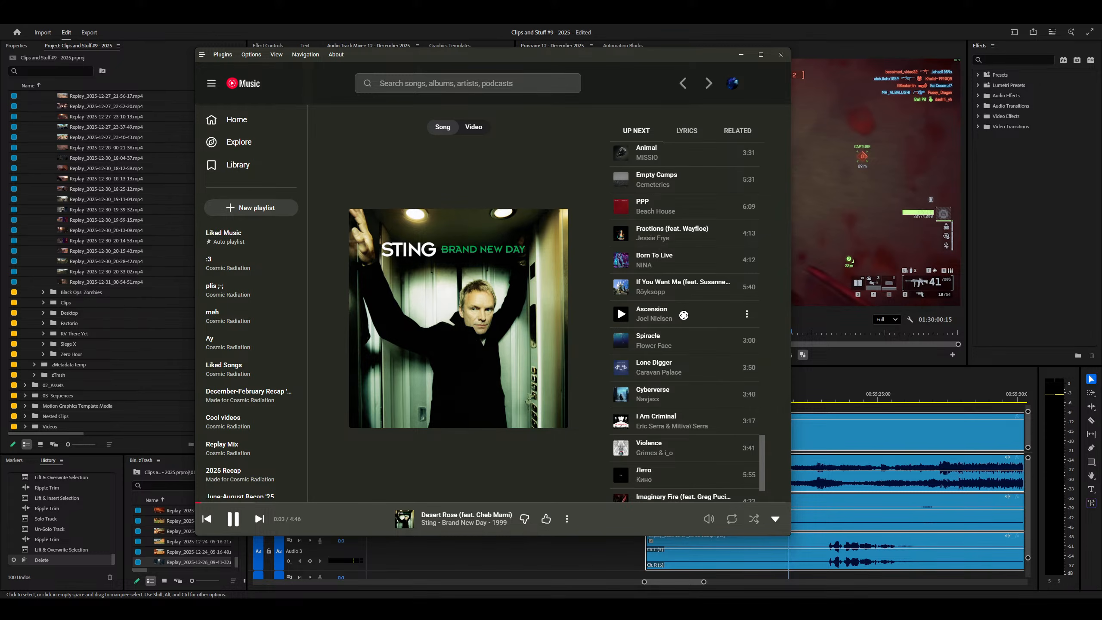
scroll(684, 315, down, 10)
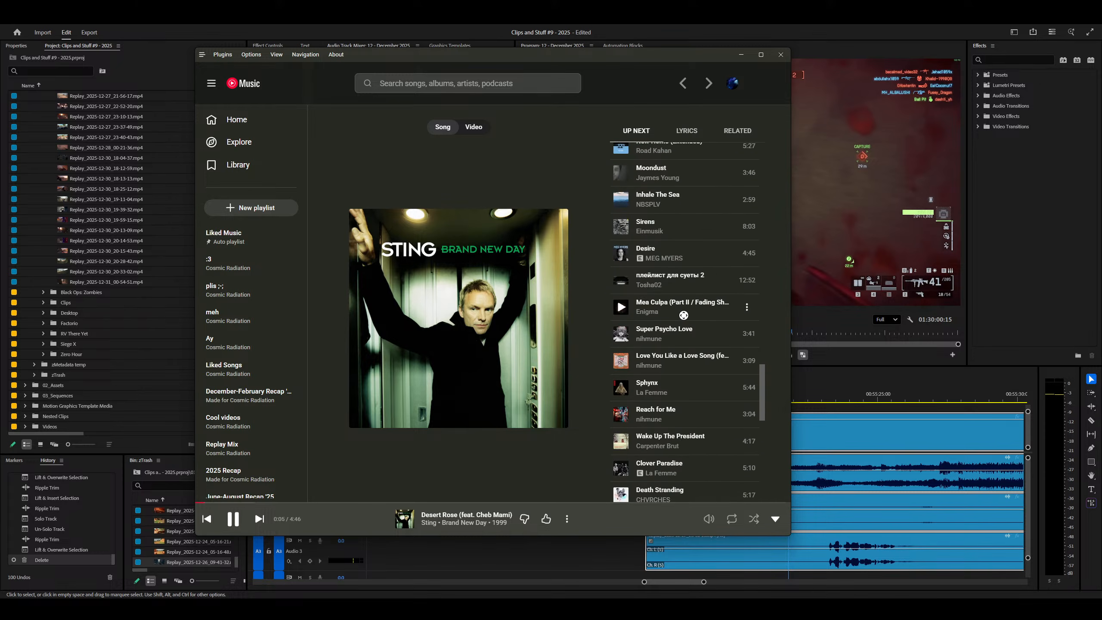
scroll(683, 315, up, 3)
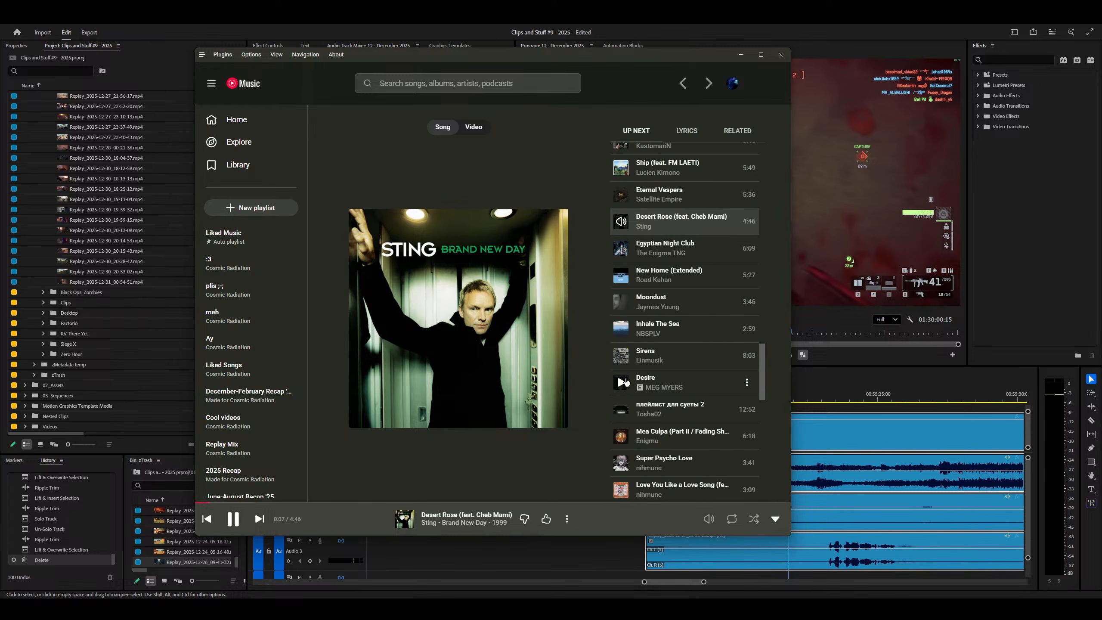
click(625, 381)
click(620, 326)
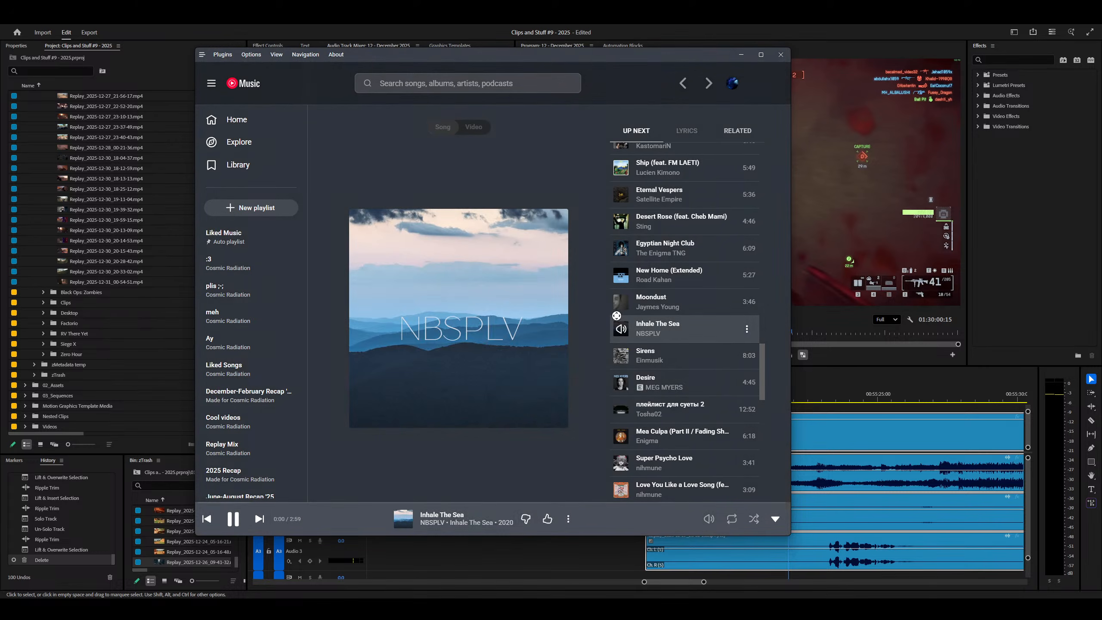
Step: Return to Premiere Pro, continue playing the Replay_2025-12-27_23-10-13 clip, and check the Audio 3 track soloed around 00:55:24 before unsoloing it
click(602, 546)
key(minus)
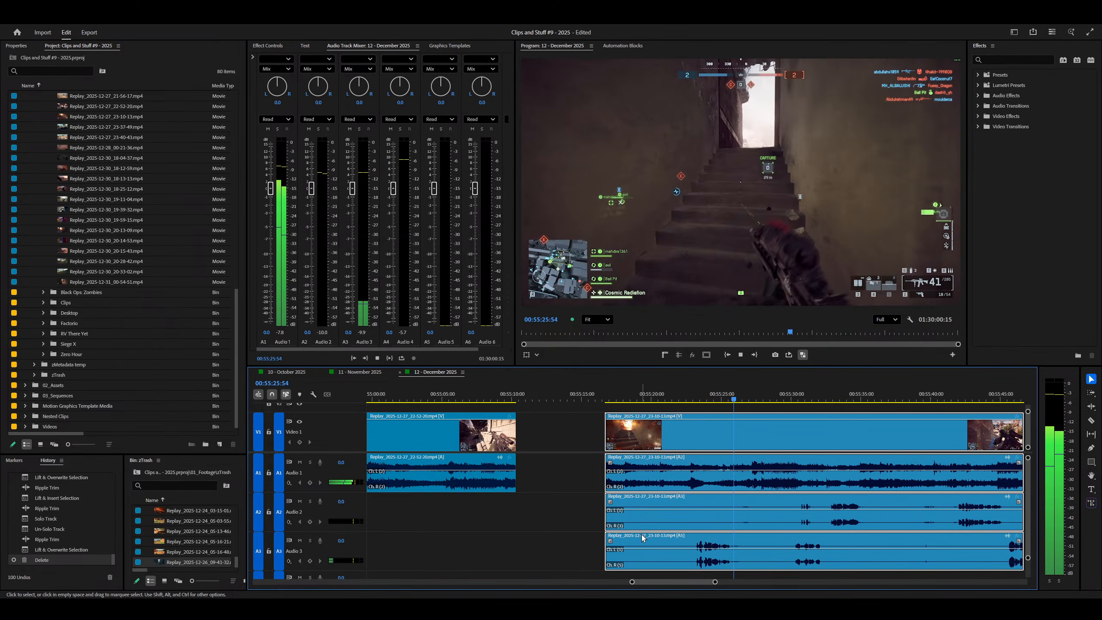
key(space)
click(310, 540)
key(space)
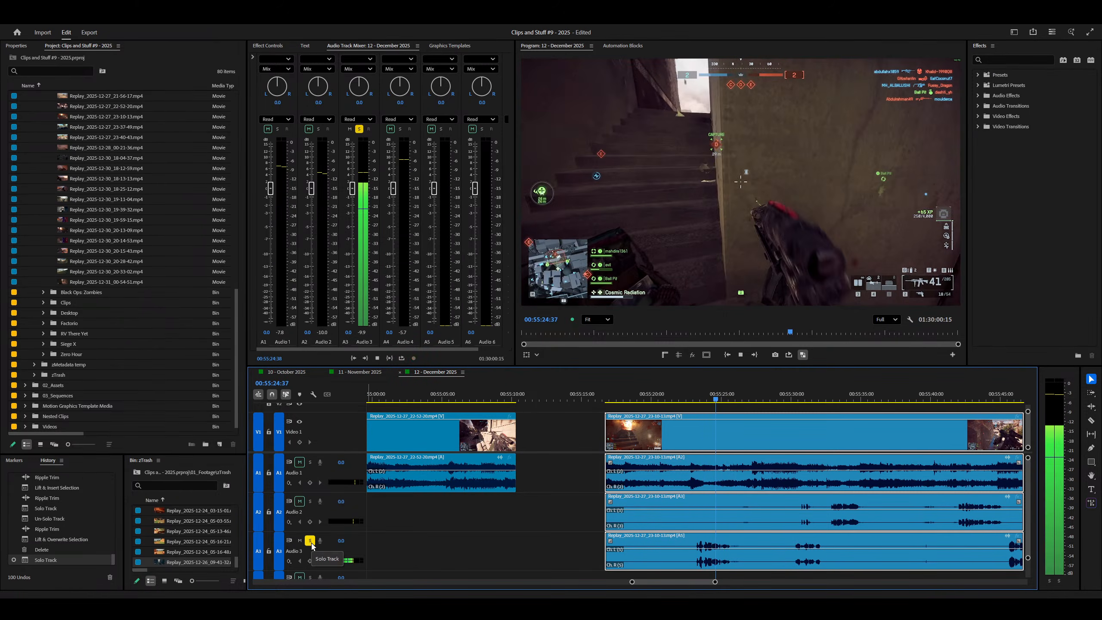
click(310, 540)
Step: Ripple trim about 9 seconds off the start of the Replay_2025-12-27_23-10-13 clip and split all its tracks at 00:55:23:23
key(q)
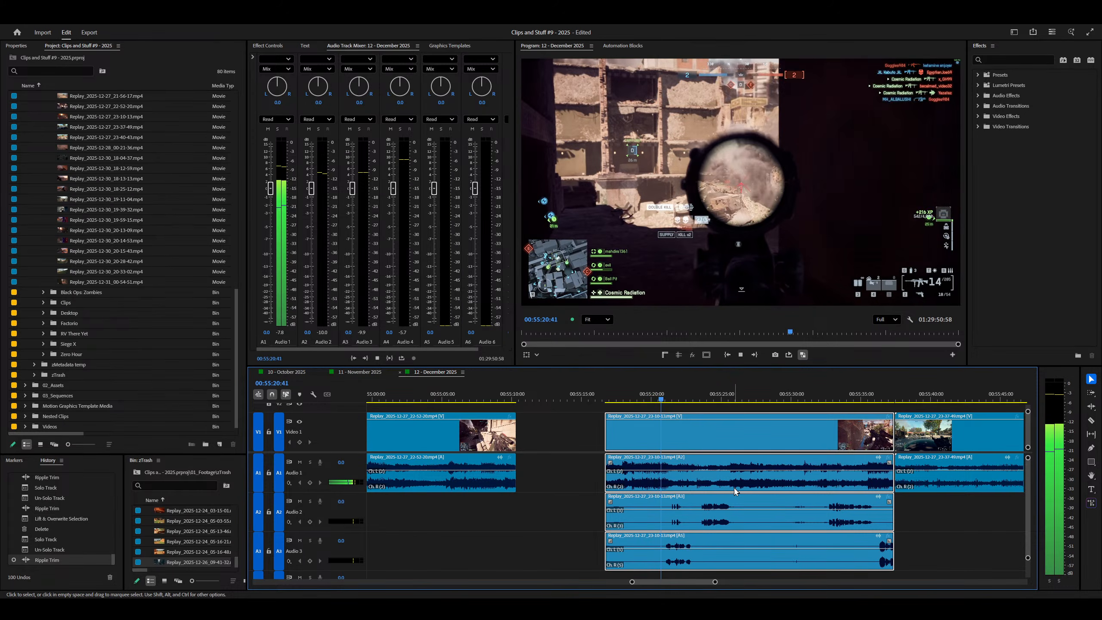
key(minus)
key(equal)
key(equal)
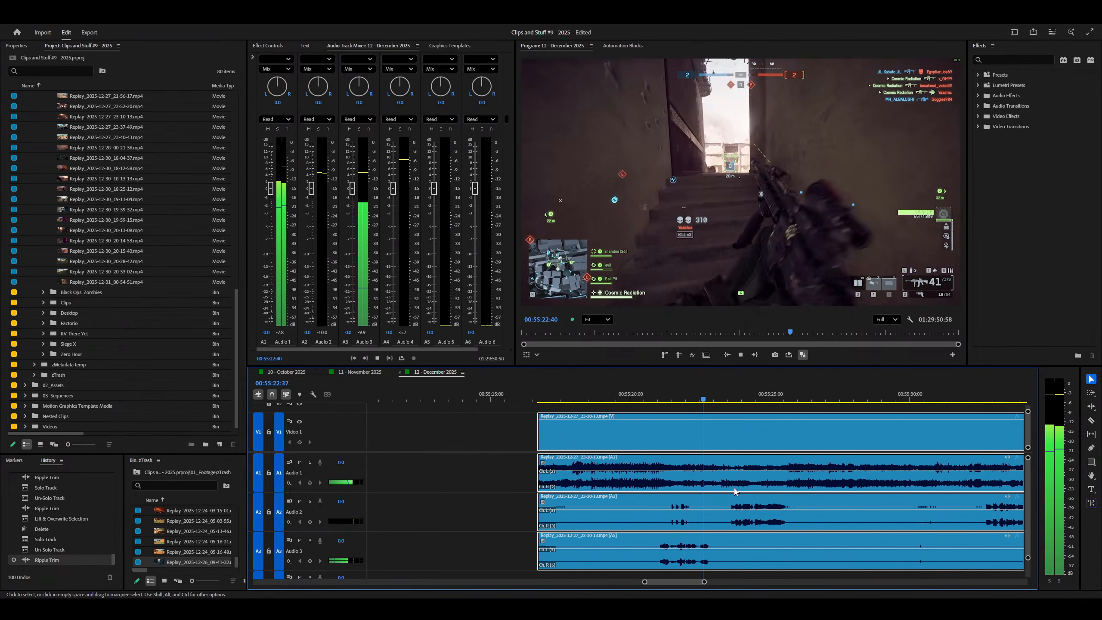
key(ctrl+shift+k)
Step: Play the second part of the split Replay_2025-12-27_23-10-13 clip past its end and stop at 00:55:38:19
key(minus)
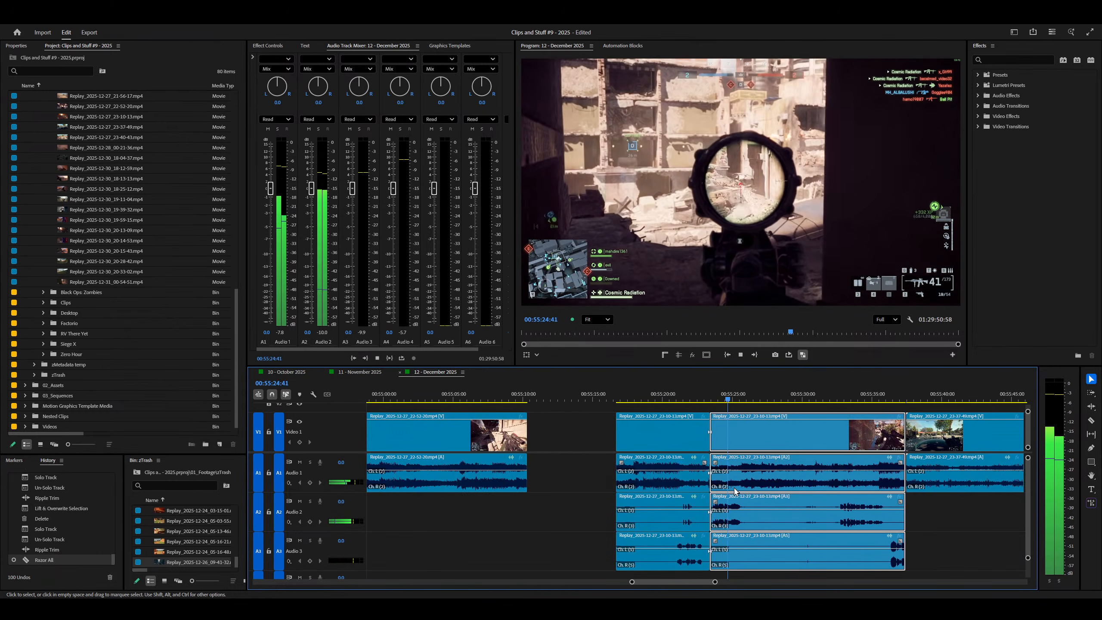
key(equal)
key(minus)
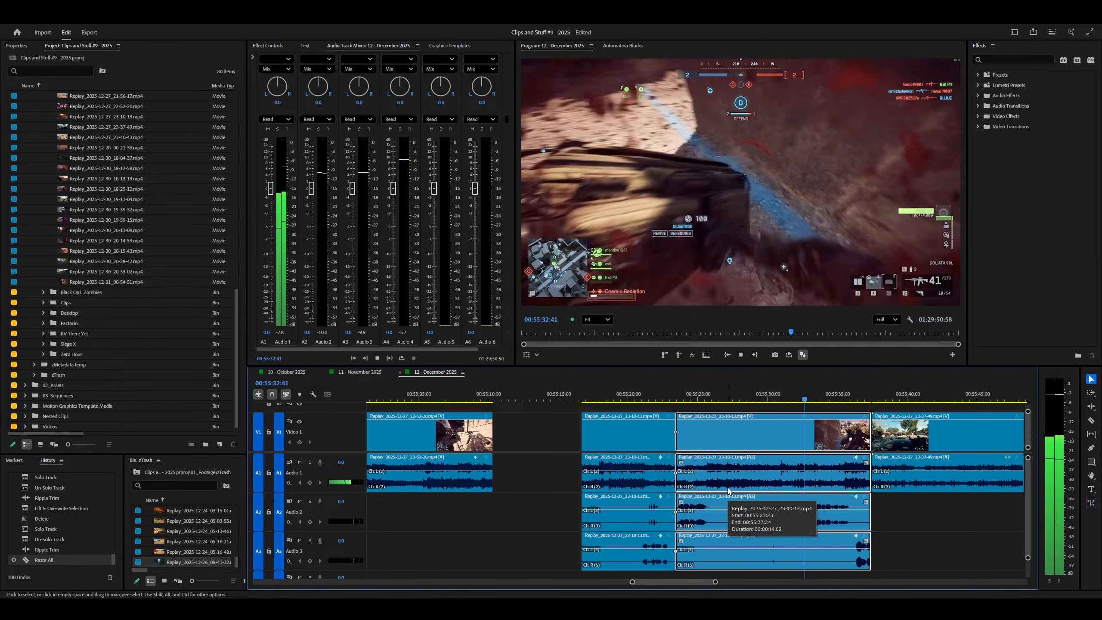
key(minus)
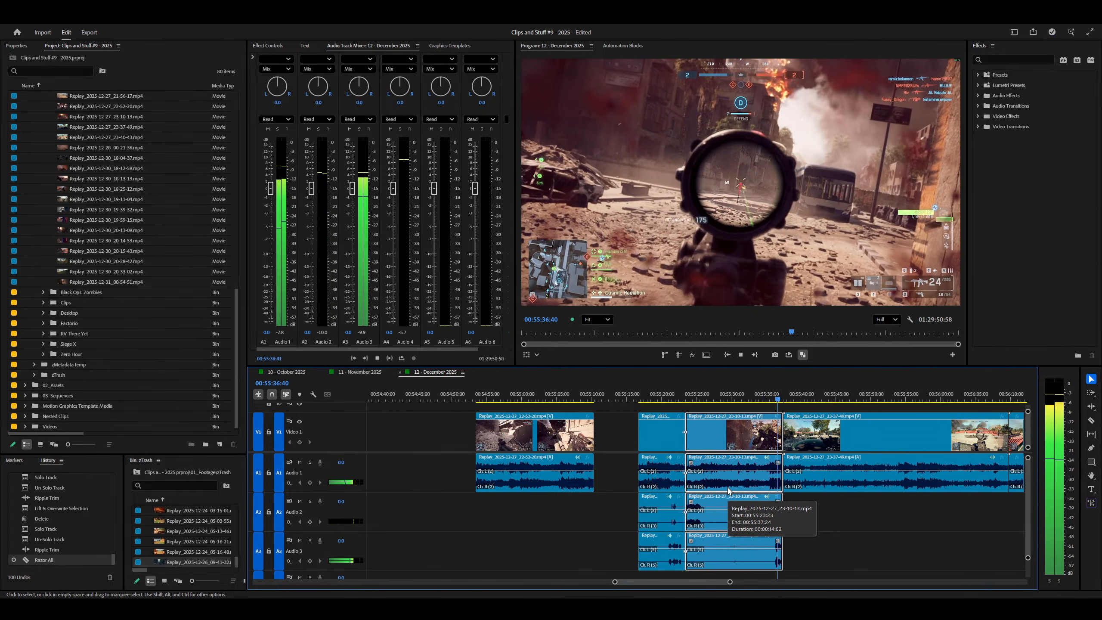
key(equal)
key(equal)
key(space)
key(minus)
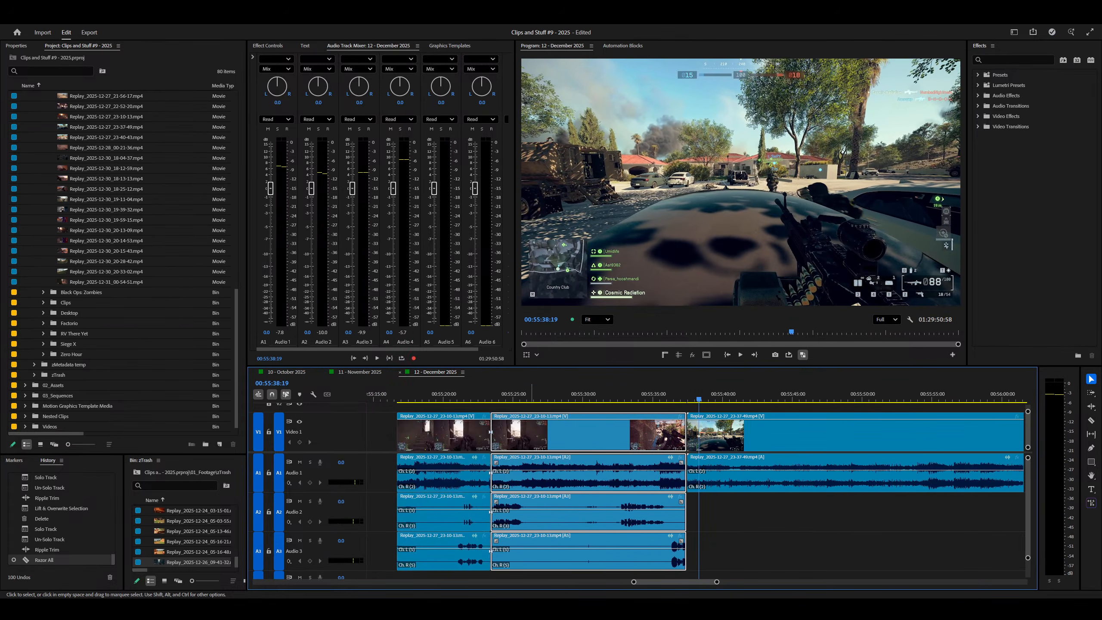
Step: Delete the second part of the Replay_2025-12-27_23-10-13 clip and place the playhead at the start of the Replay_2025-12-27_23-37-49 clip
right_click(580, 475)
key(Delete)
key(Down)
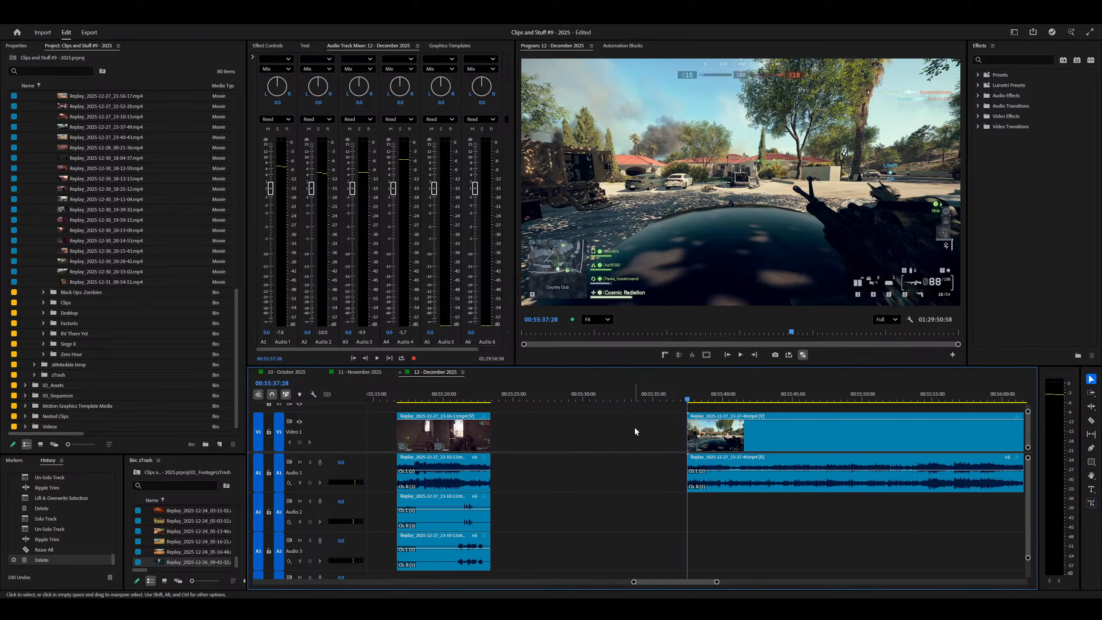
Step: Play the Replay_2025-12-27_23-37-49 clip and ripple trim about 15 seconds off its start
key(space)
key(minus)
key(equal)
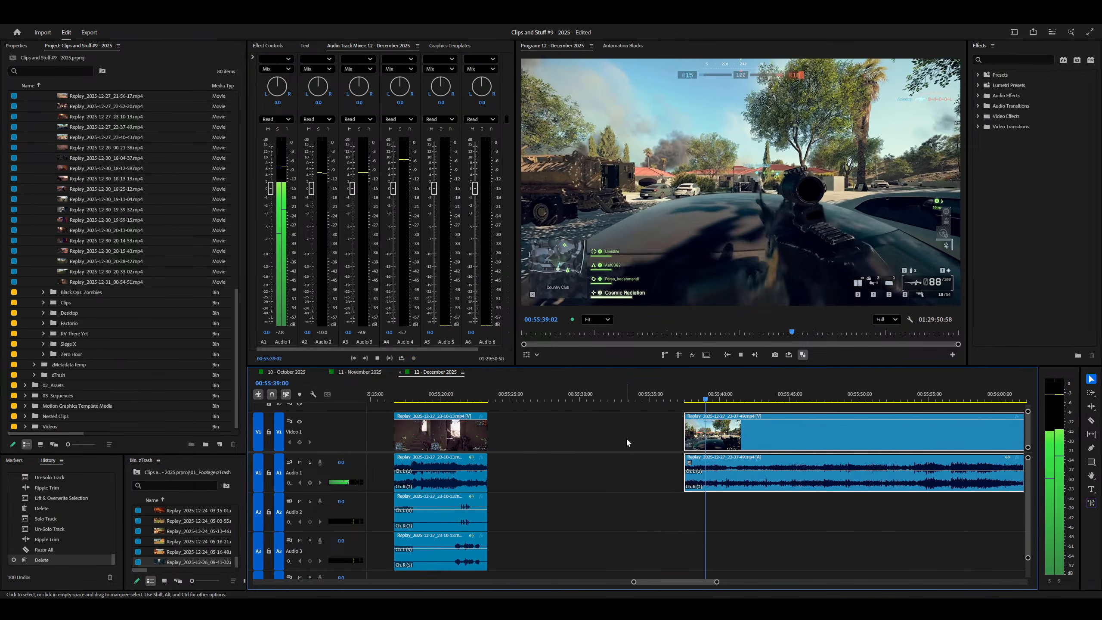
key(minus)
key(minus)
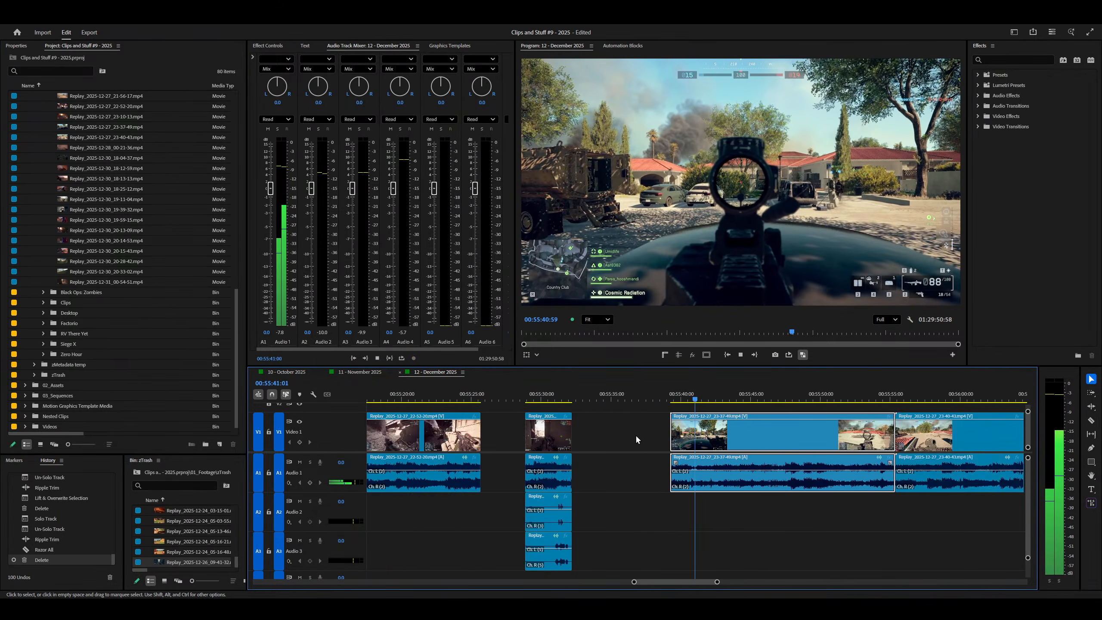
key(equal)
key(equal)
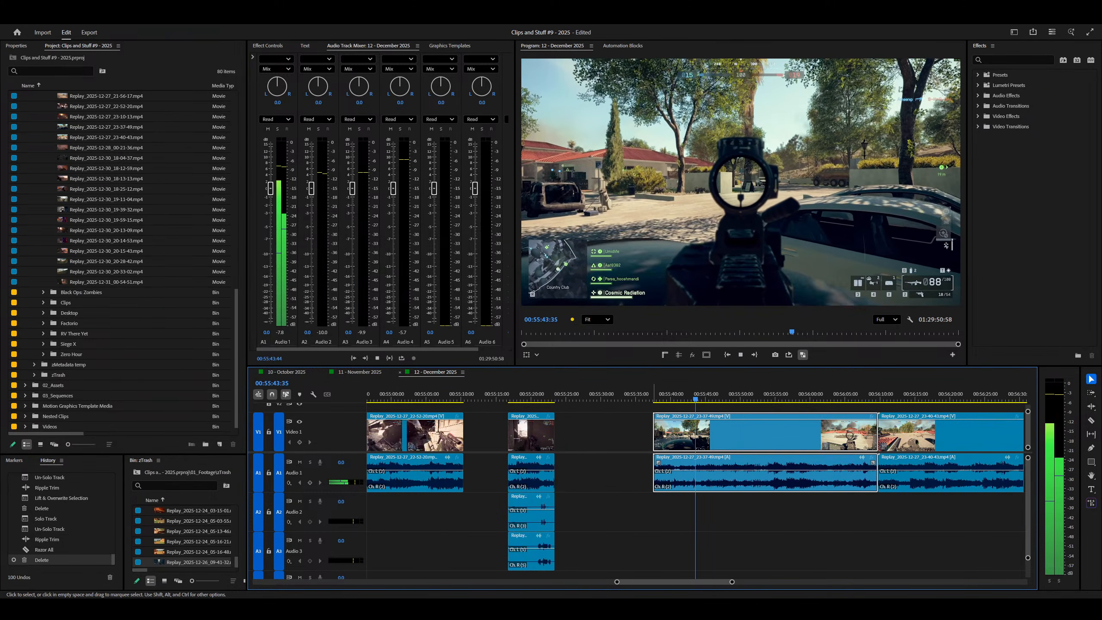
scroll(774, 469, down, 5)
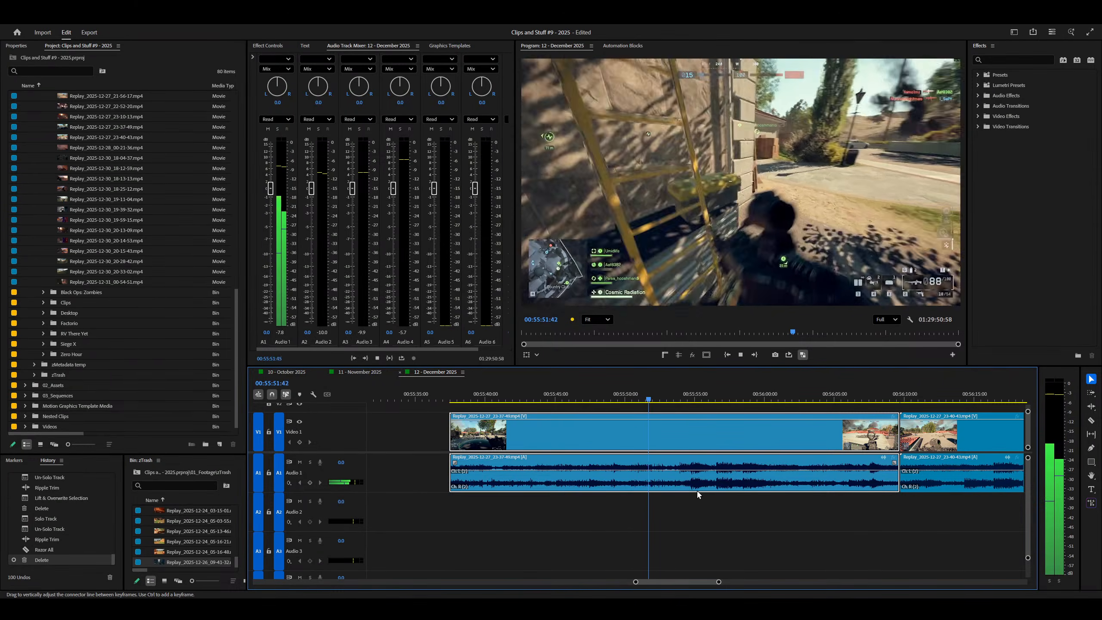
key(q)
Step: Play the trimmed Replay_2025-12-27_23-37-49 clip through and ripple trim its end back to 00:55:46:59
key(space)
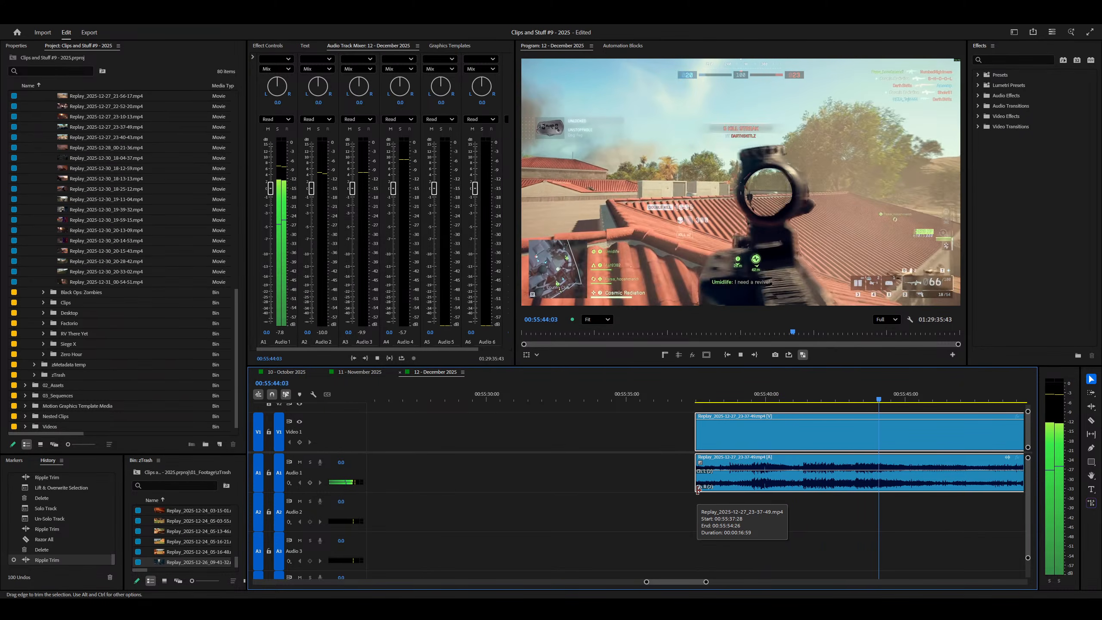
scroll(698, 489, down, 2)
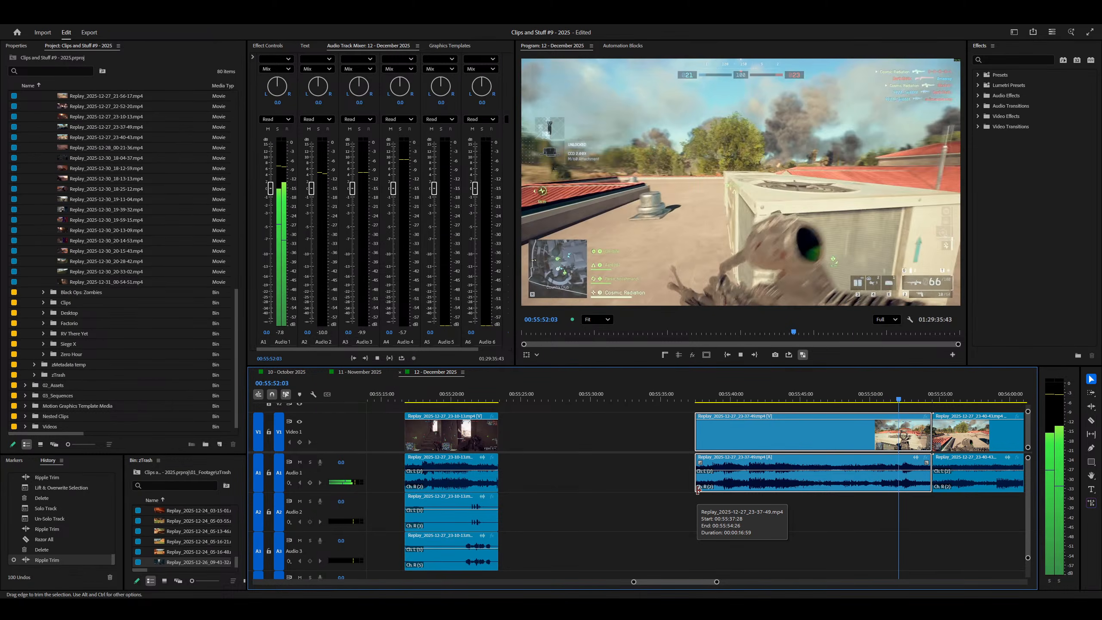
key(=)
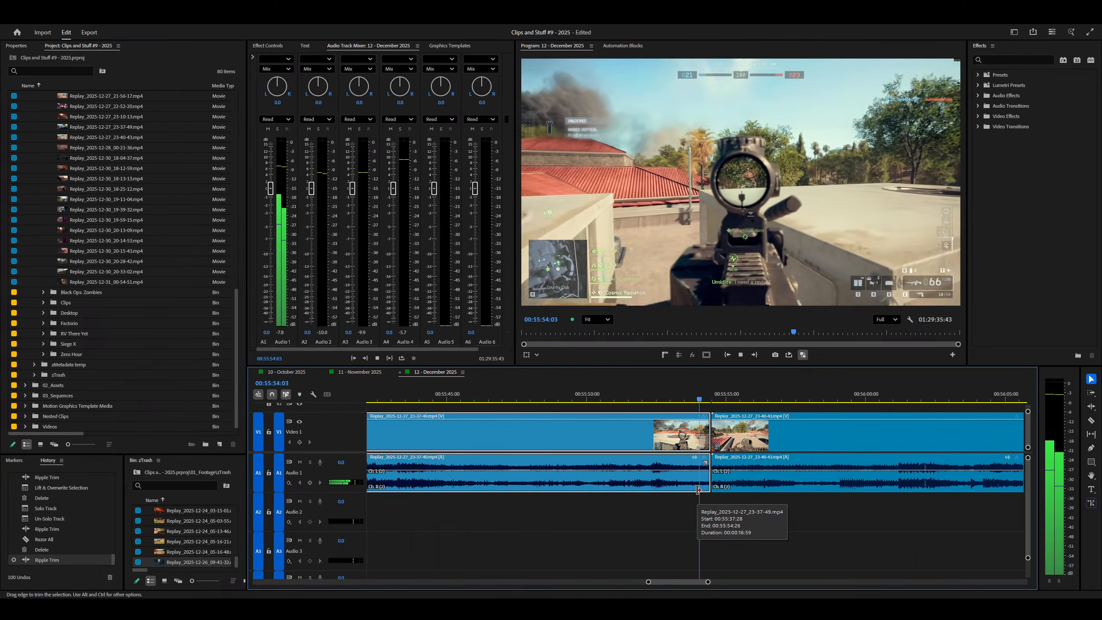
key(space)
right_click(502, 462)
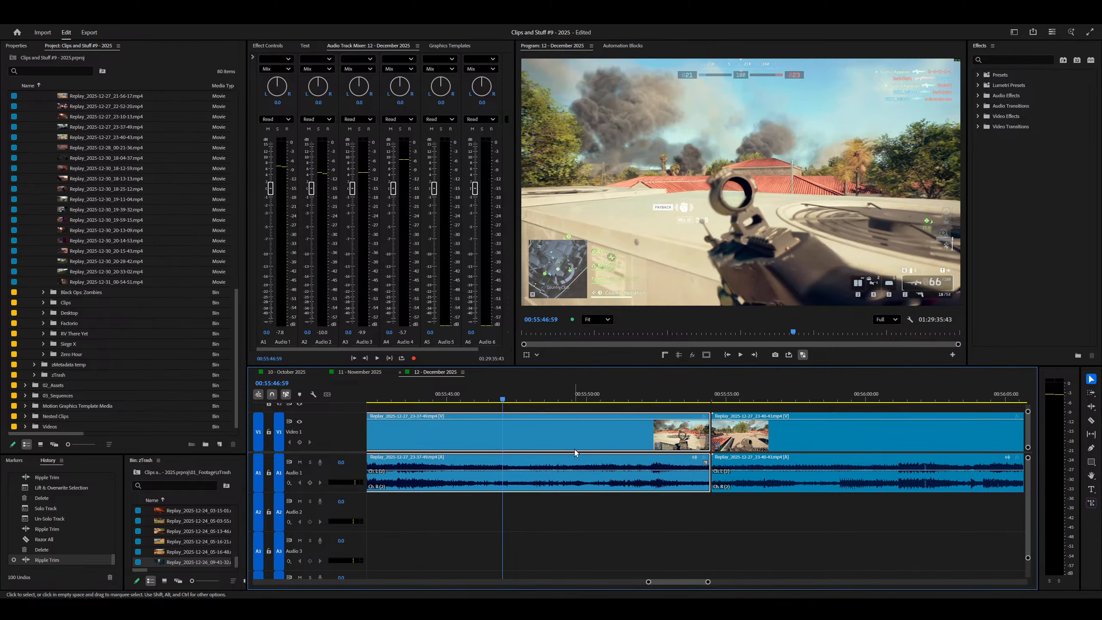
key(w)
Step: Play the start of the Replay_2025-12-27_23-40-43 clip and ripple trim about 6 seconds off it
right_click(608, 467)
key(minus)
key(space)
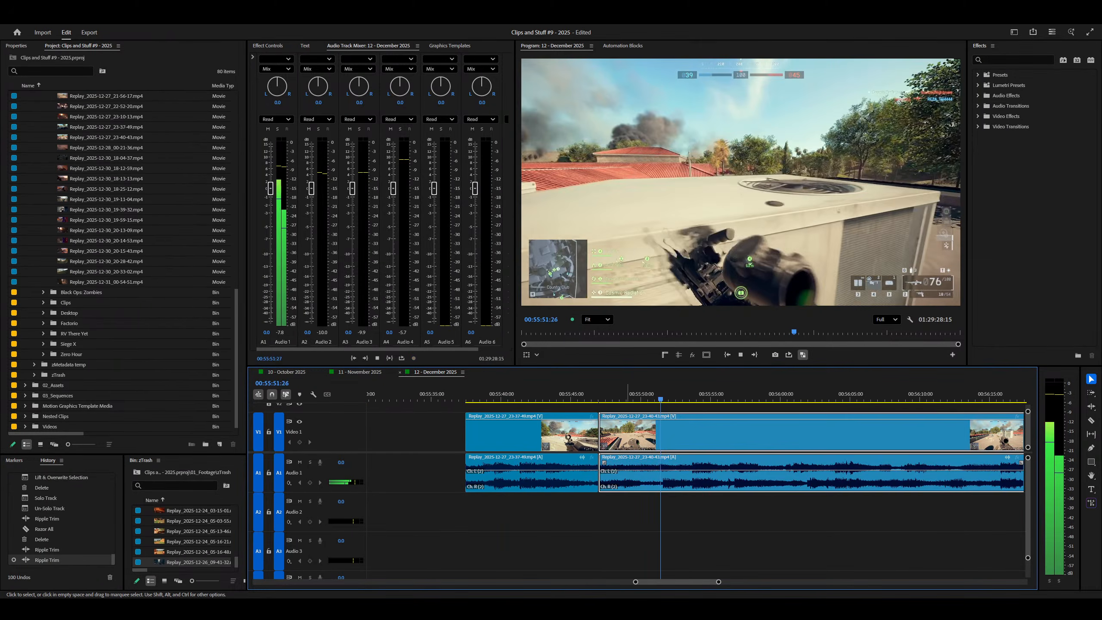
key(minus)
key(=)
key(space)
key(=)
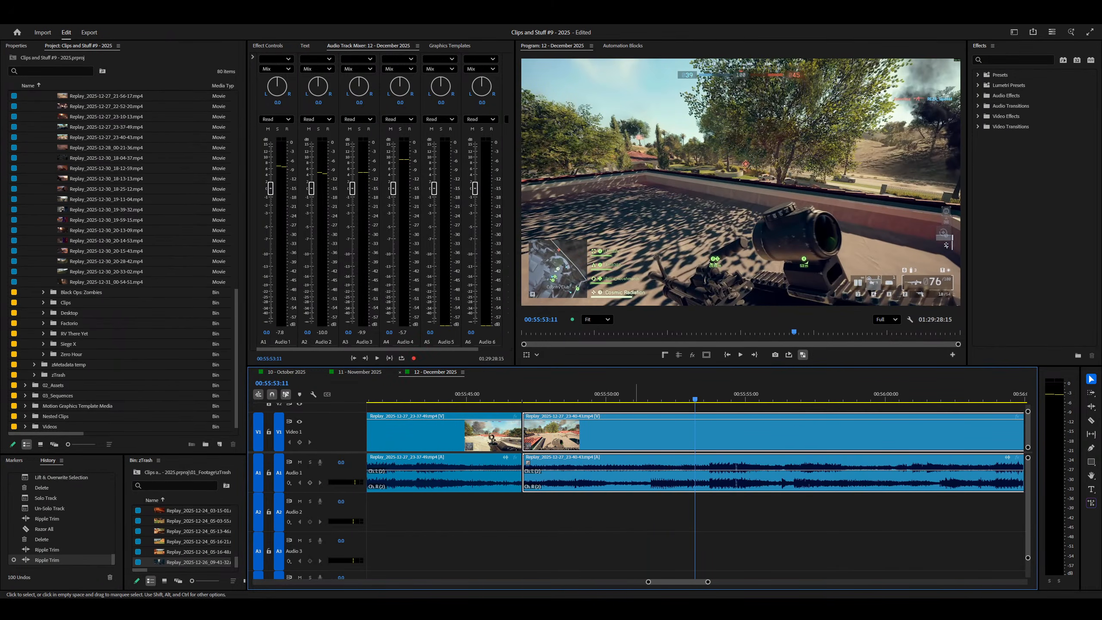
key(q)
Step: Ripple trim about 6 frames off the end of the Replay_2025-12-27_23-37-49 clip, just before the cut
key(minus)
key(=)
key(=)
key(=)
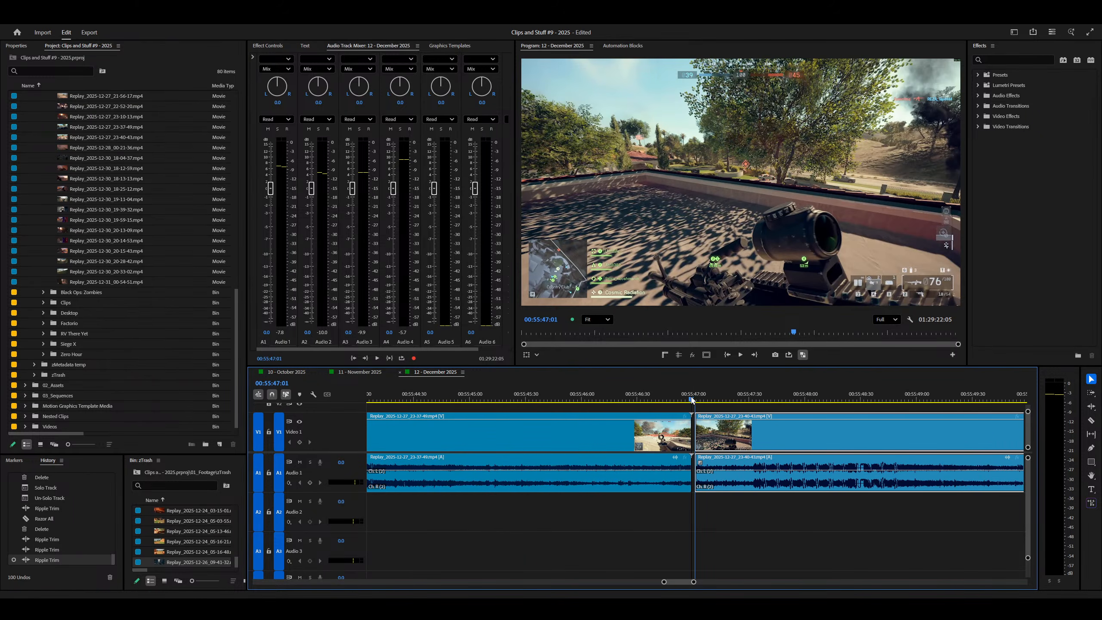
key(w)
Step: Apply the default audio transition at the cut between the 23-37-49 and 23-40-43 replay clips
drag(695, 401, 602, 405)
right_click(684, 486)
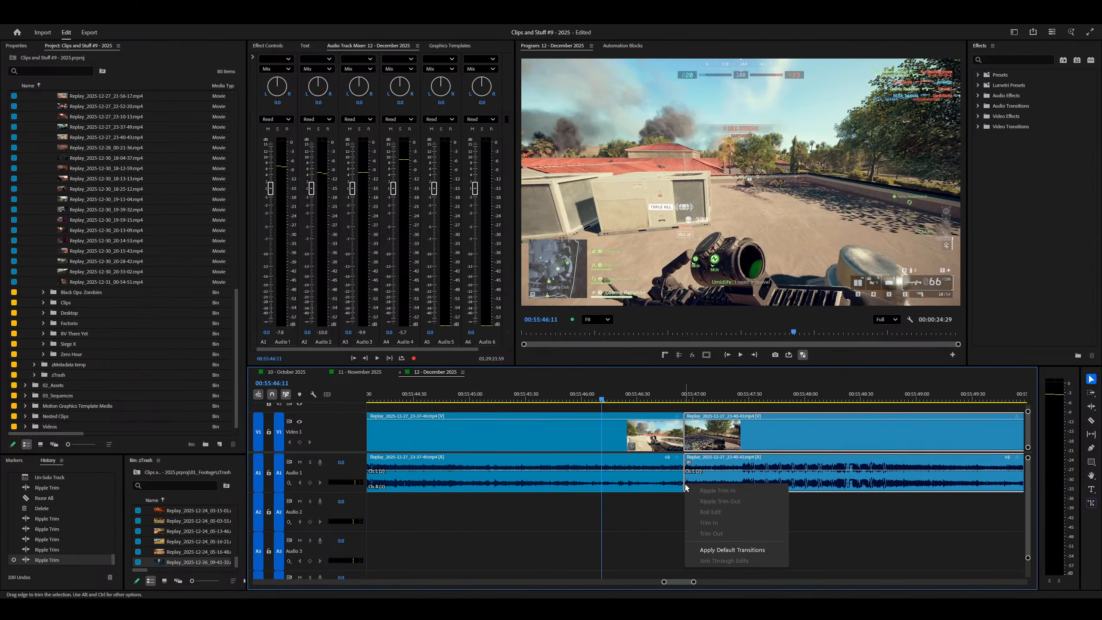
click(711, 549)
key(ctrl+z)
right_click(684, 491)
click(712, 559)
Step: Play across the audio transition and ripple trim about 7 more frames off the end of the Replay_2025-12-27_23-37-49 clip
key(shift+Left)
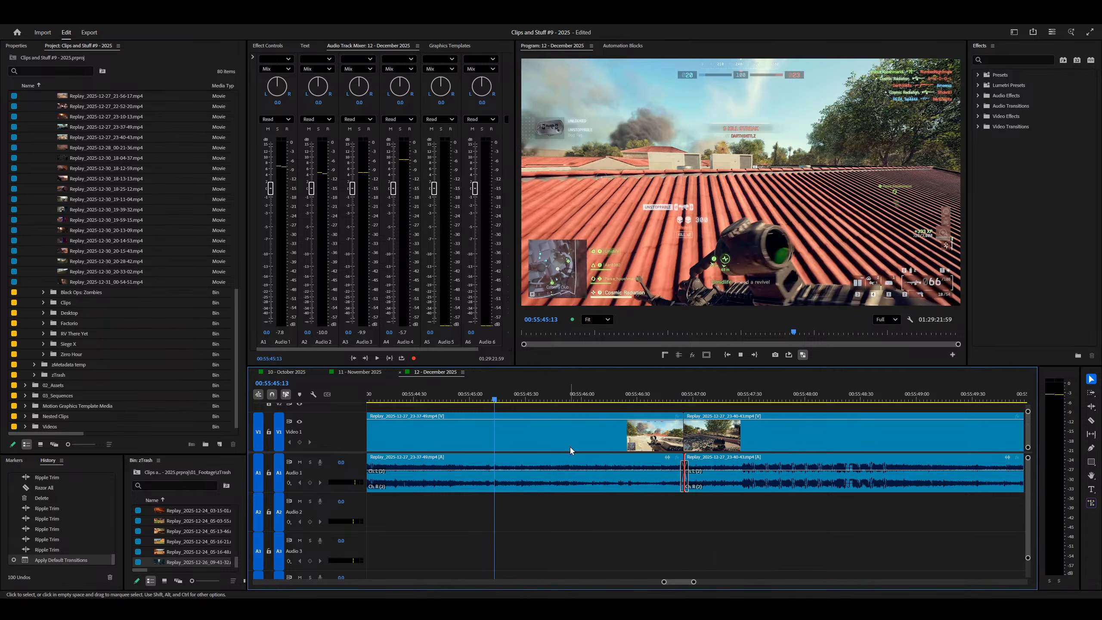
key(space)
click(568, 447)
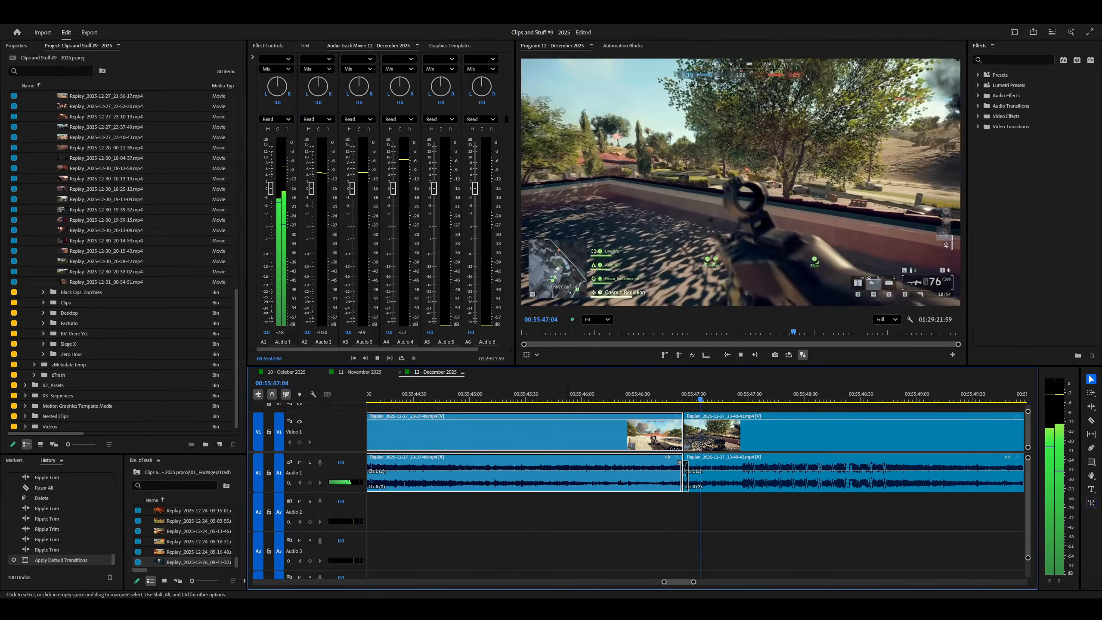
key(=)
key(space)
key(\)
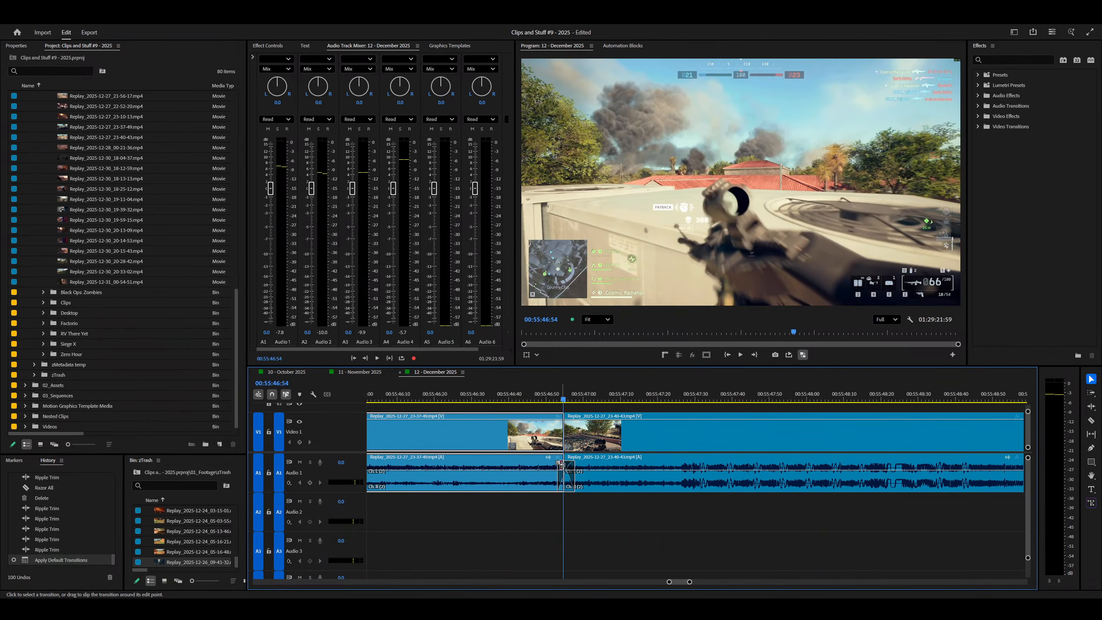
key(\)
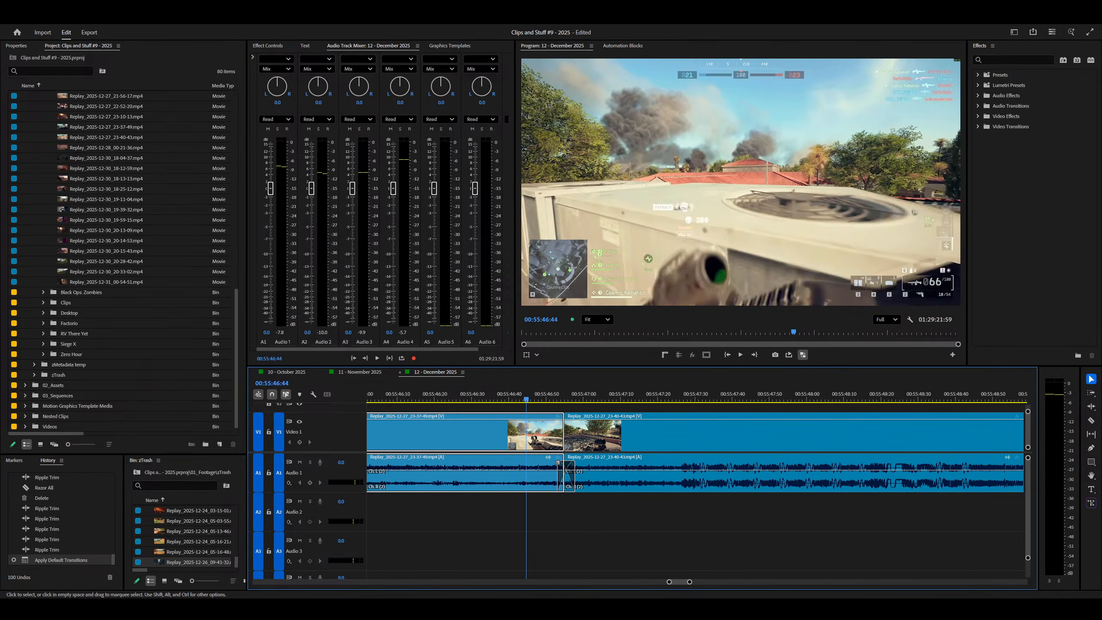
key(w)
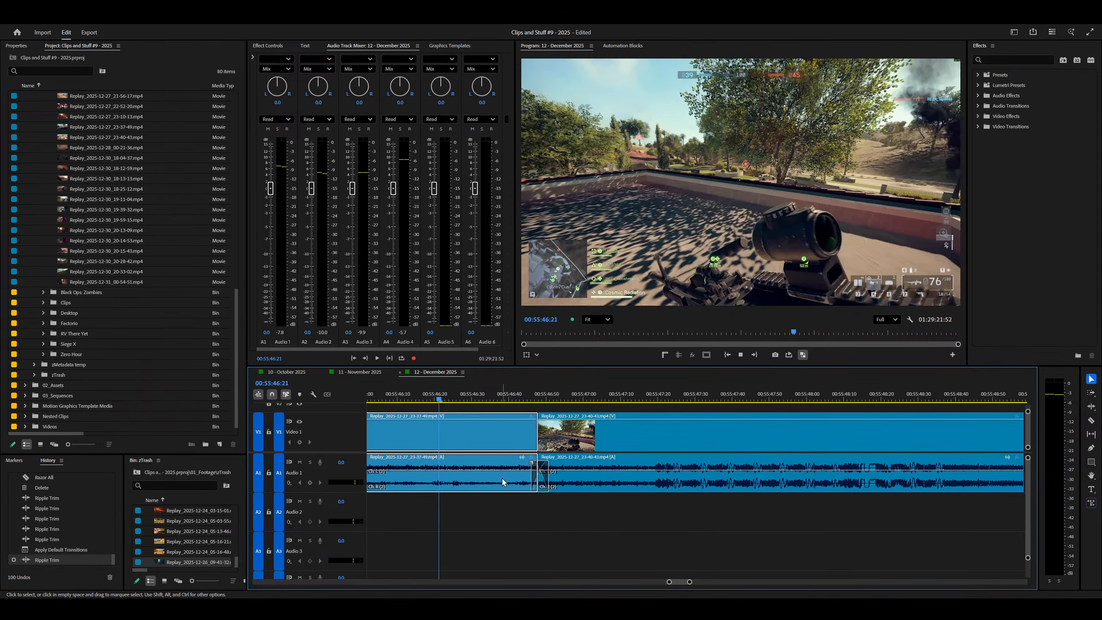
Step: Check the tightened cut by playing into the 23-40-43 clip and replaying the end of the 23-37-49 clip
key(space)
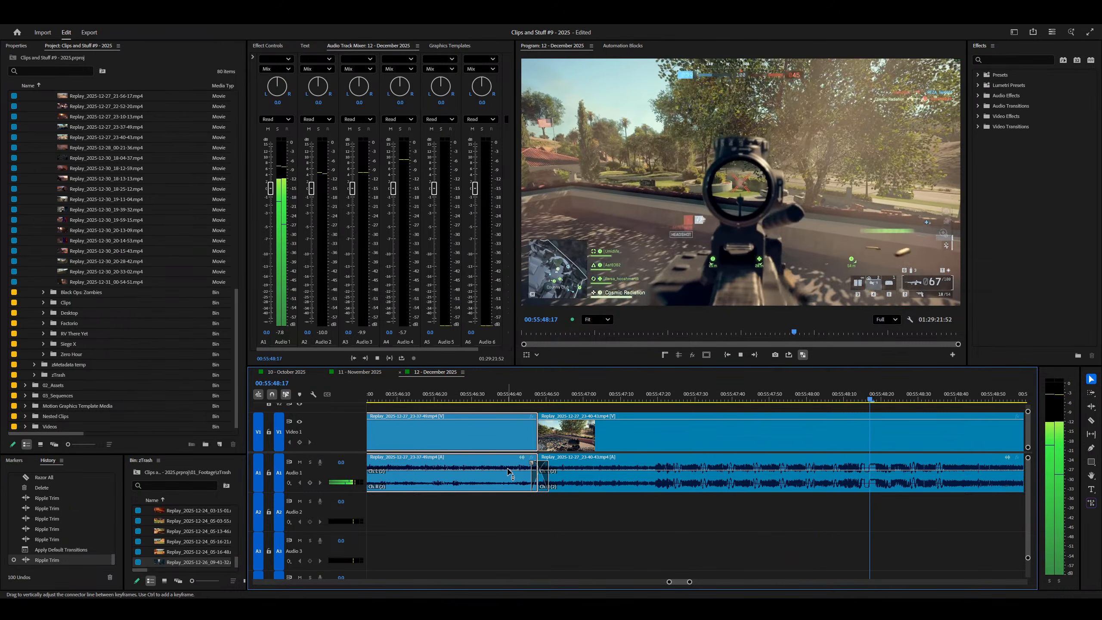
key(minus)
key(minus)
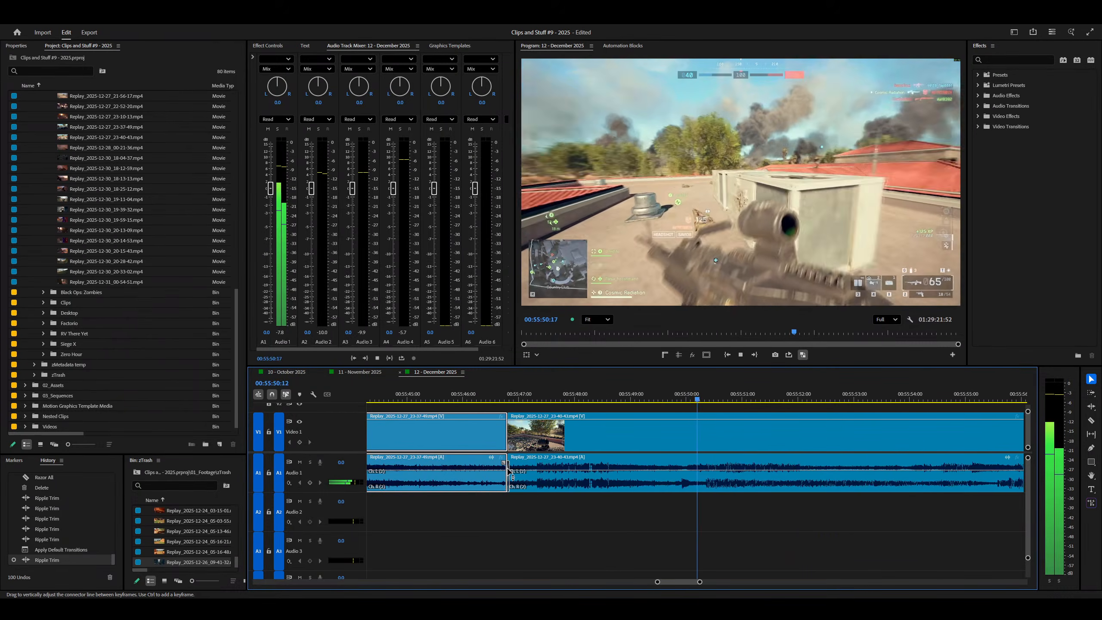
key(minus)
key(backslash)
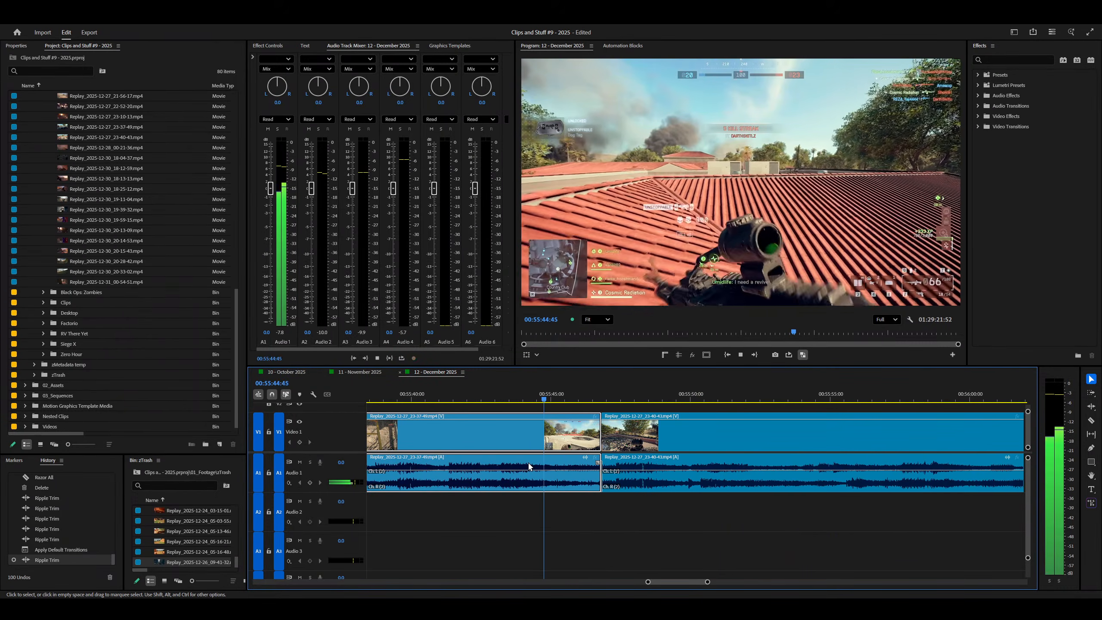
key(minus)
key(space)
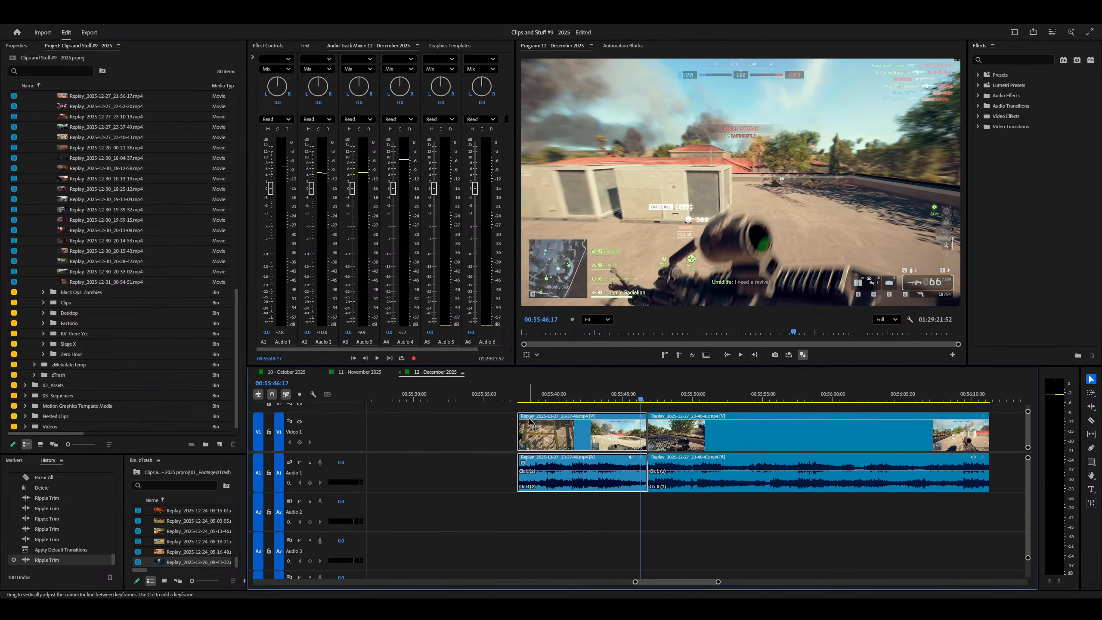
Step: Play from the start of the 23-37-49 clip and split all tracks of the 23-40-43 clip at about 00:56:03:30
drag(525, 396, 518, 396)
key(space)
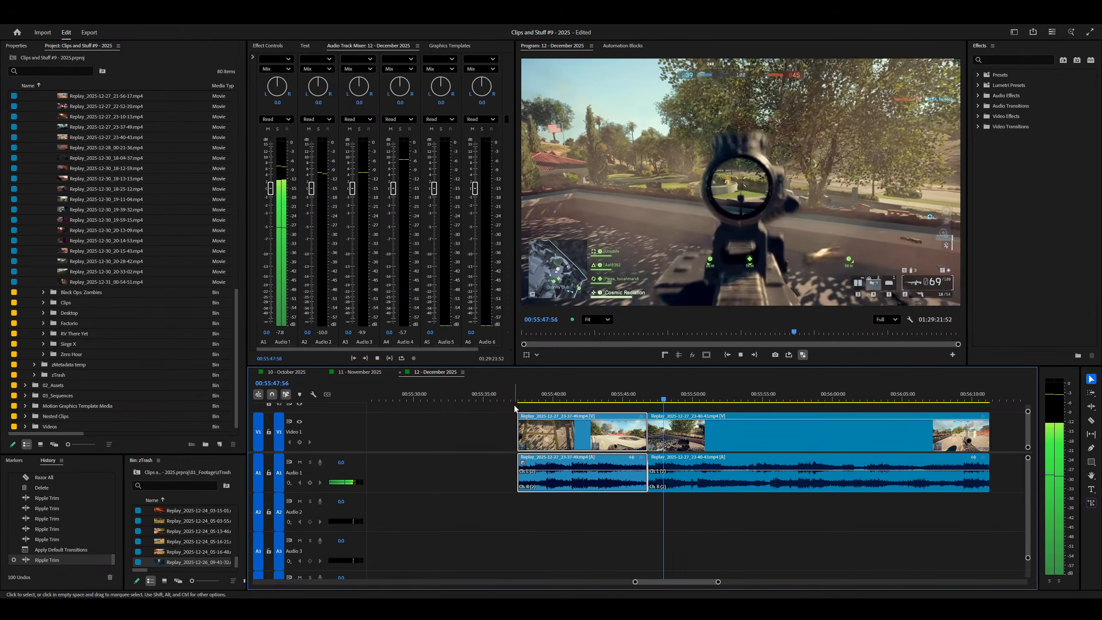
key(=)
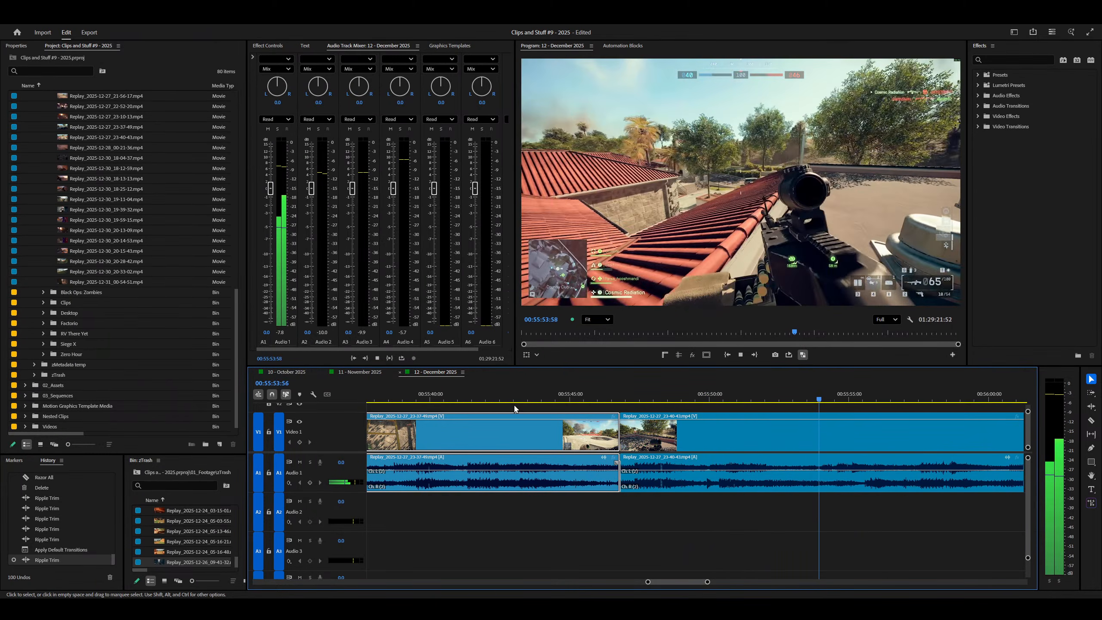
key(-)
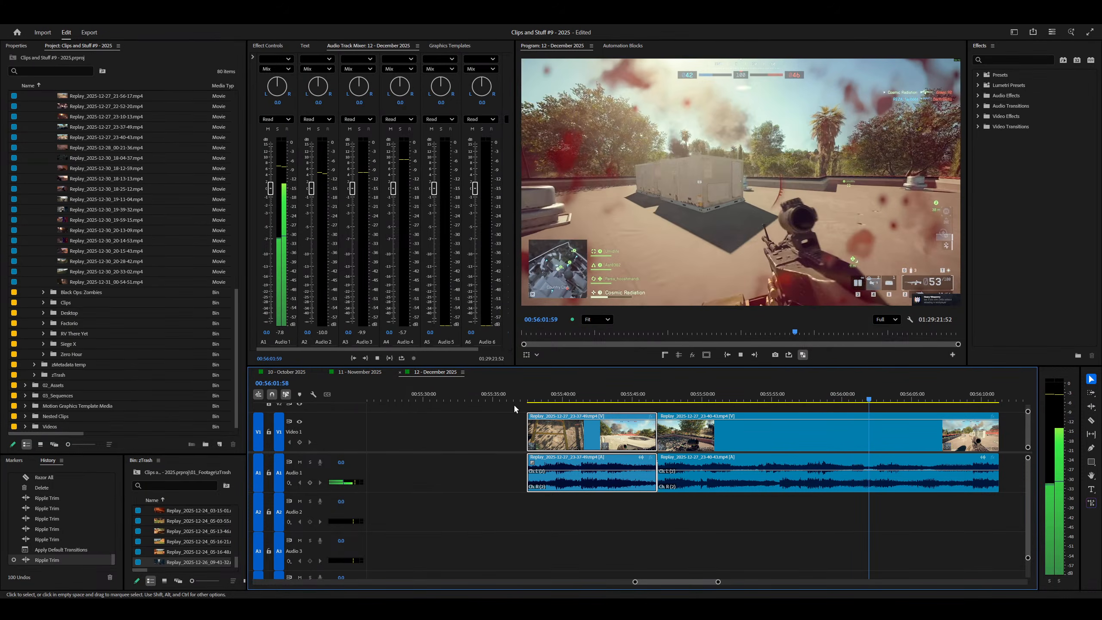
key(ctrl+shift+k)
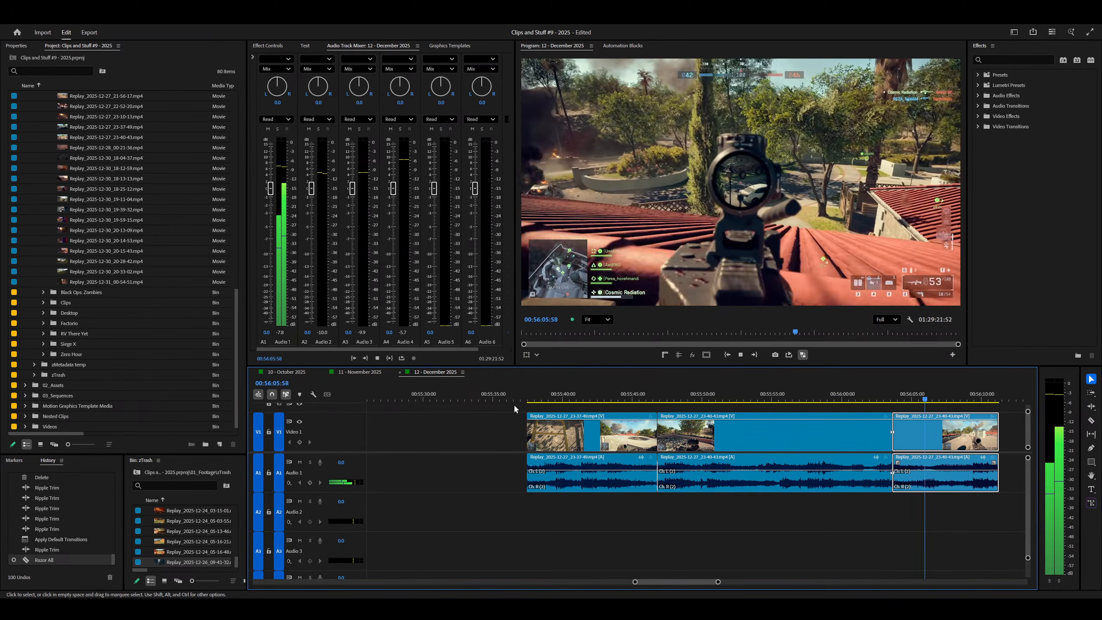
Step: Play the second part of the split 23-40-43 clip to its end and ripple trim about 5 seconds off its start
key(minus)
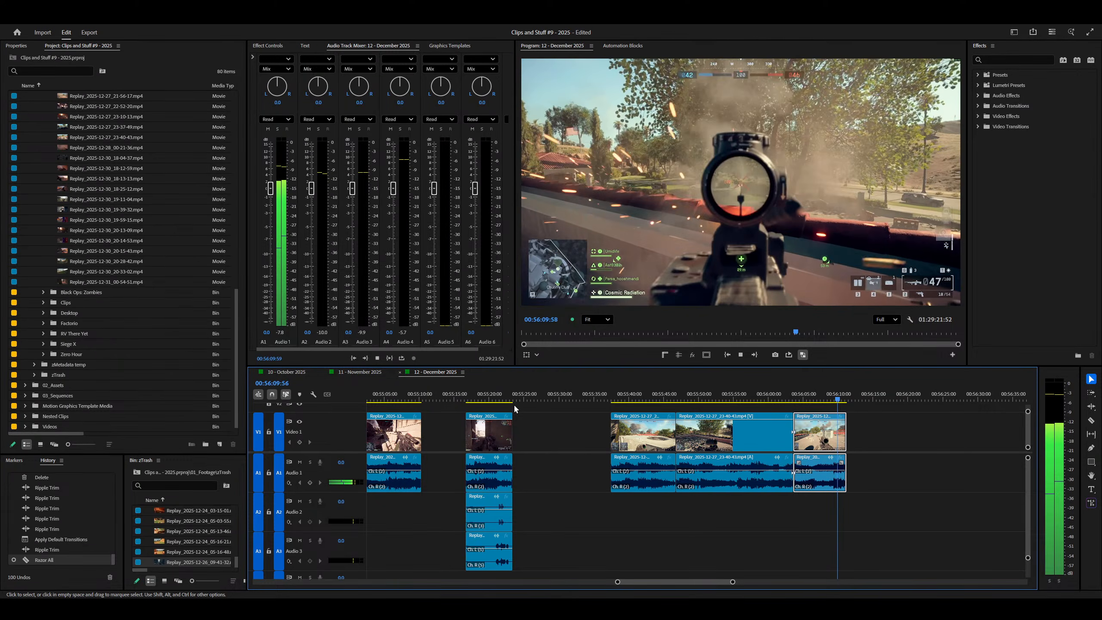
key(space)
key(equal)
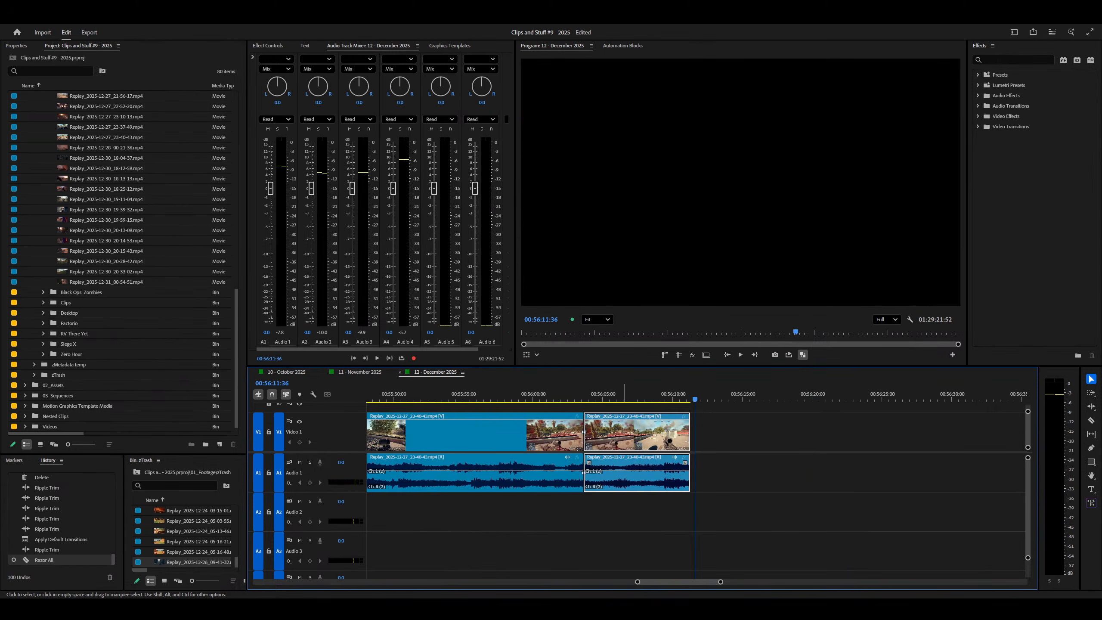
click(659, 399)
key(q)
Step: Play across the new cut and ripple trim about half a second off the end of the 23-40-43 clip's first part
drag(658, 398, 563, 405)
key(equal)
key(space)
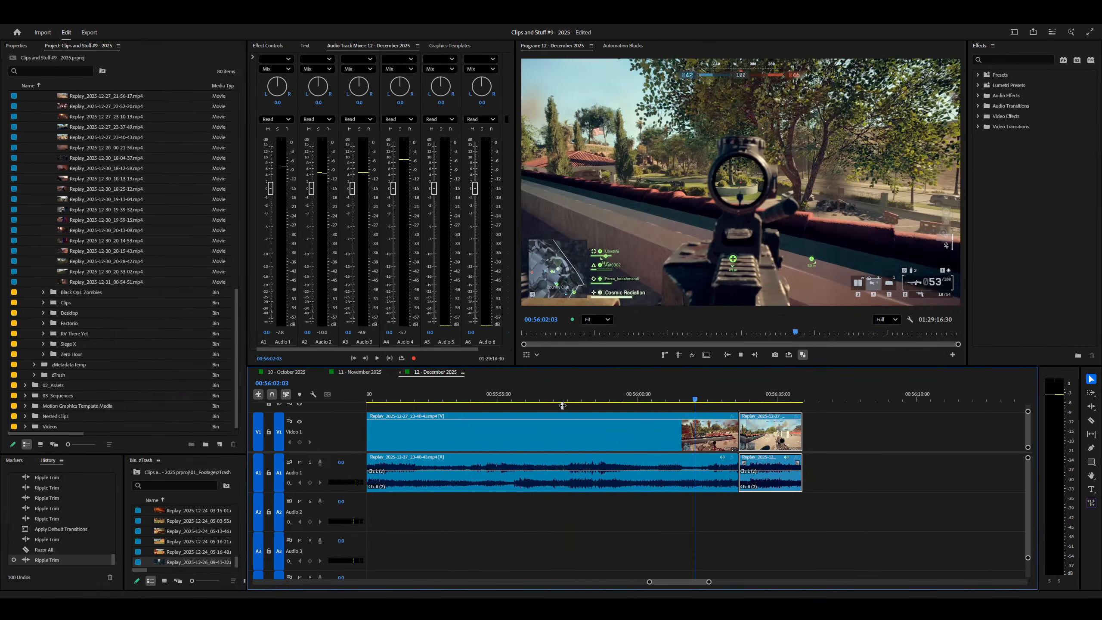
key(equal)
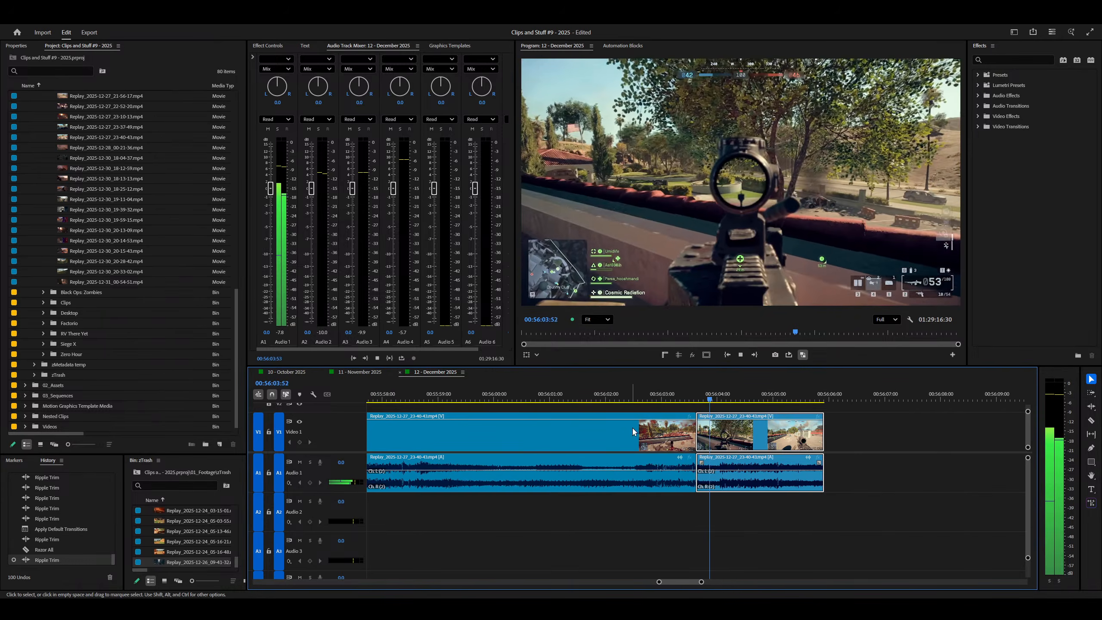
key(space)
key(shift+Left)
key(shift+Left)
key(shift+Left)
key(shift+Left)
key(shift+Left)
key(shift+Left)
key(w)
Step: Step back before the cut between the two 23-40-43 parts and play across it to check it
key(shift+Left)
key(shift+Left)
key(shift+Left)
key(shift+Left)
key(shift+Left)
key(shift+Left)
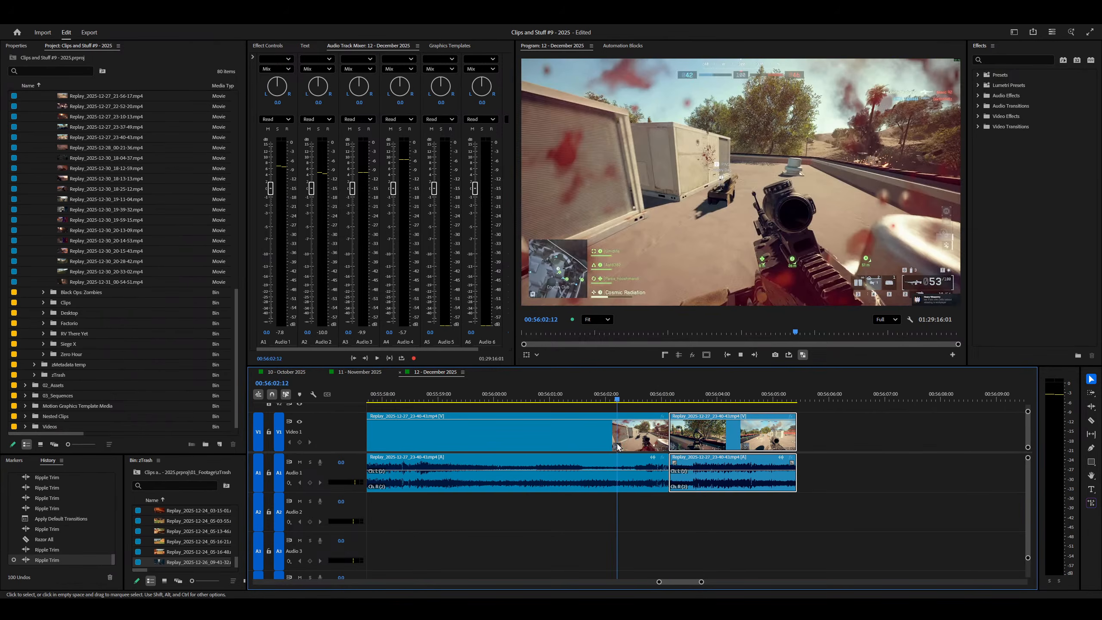
key(space)
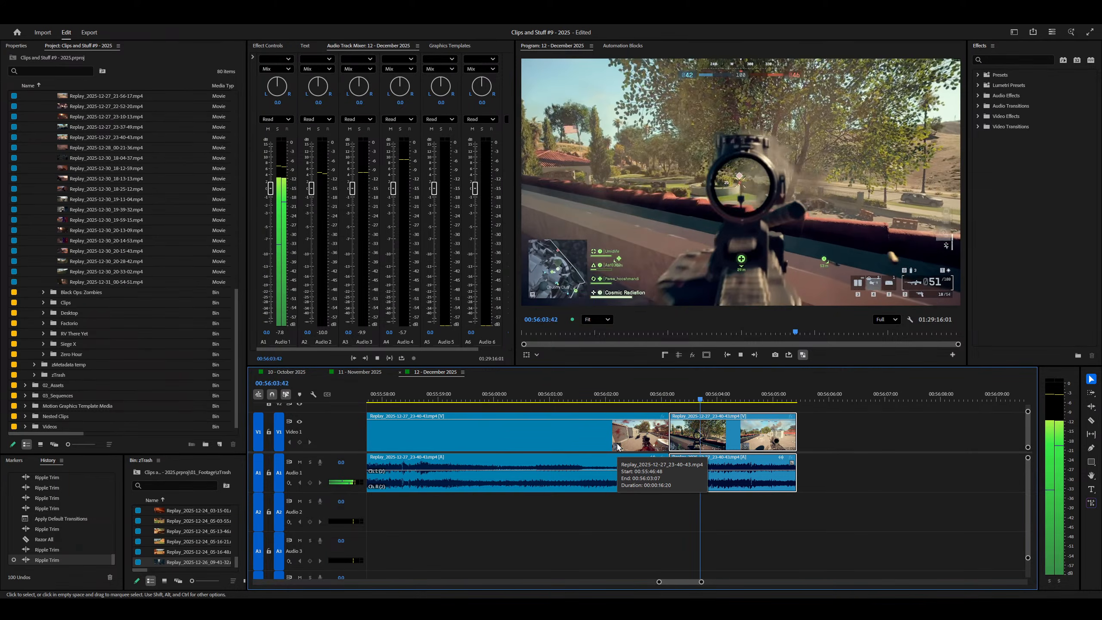
Step: Leave the 23-40-43 clip and play from the start of the 12-28_00-21-36 clip
key(minus)
key(minus)
key(minus)
key(minus)
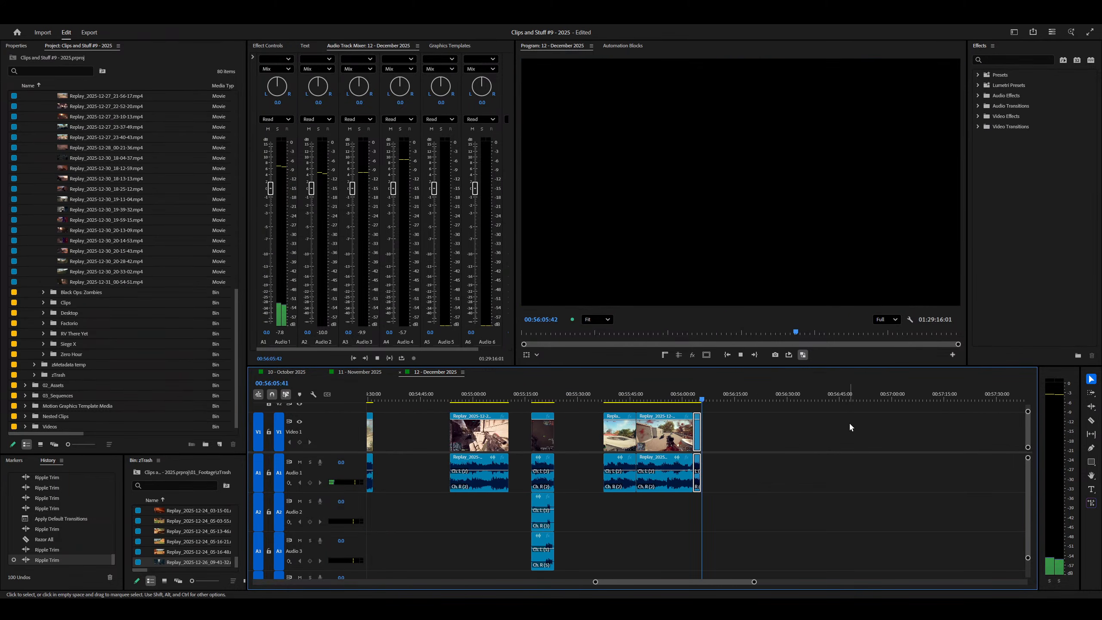
key(minus)
drag(880, 400, 896, 400)
key(space)
key(equal)
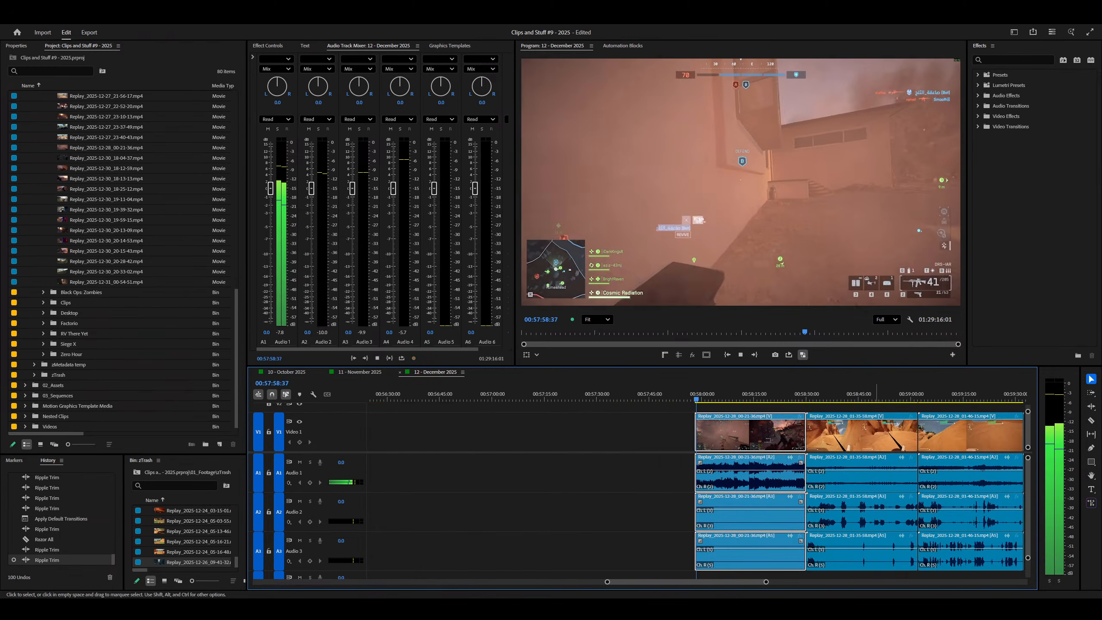
Step: Ripple trim about 9 seconds off the start of the 00-21-36 clip on all its tracks
key(minus)
key(equal)
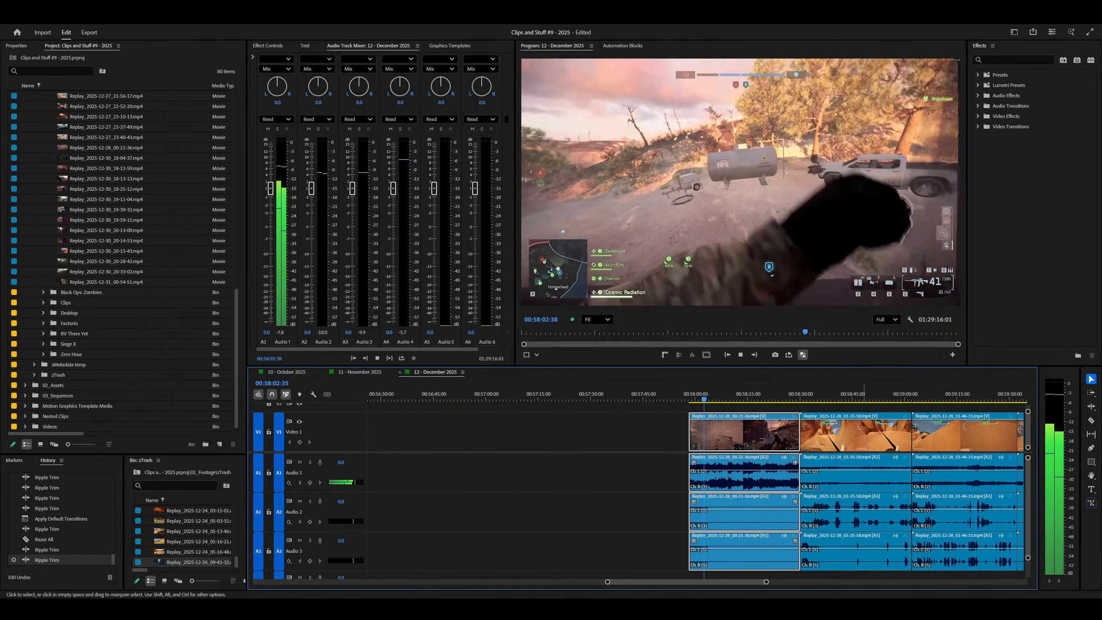
key(equal)
key(equal)
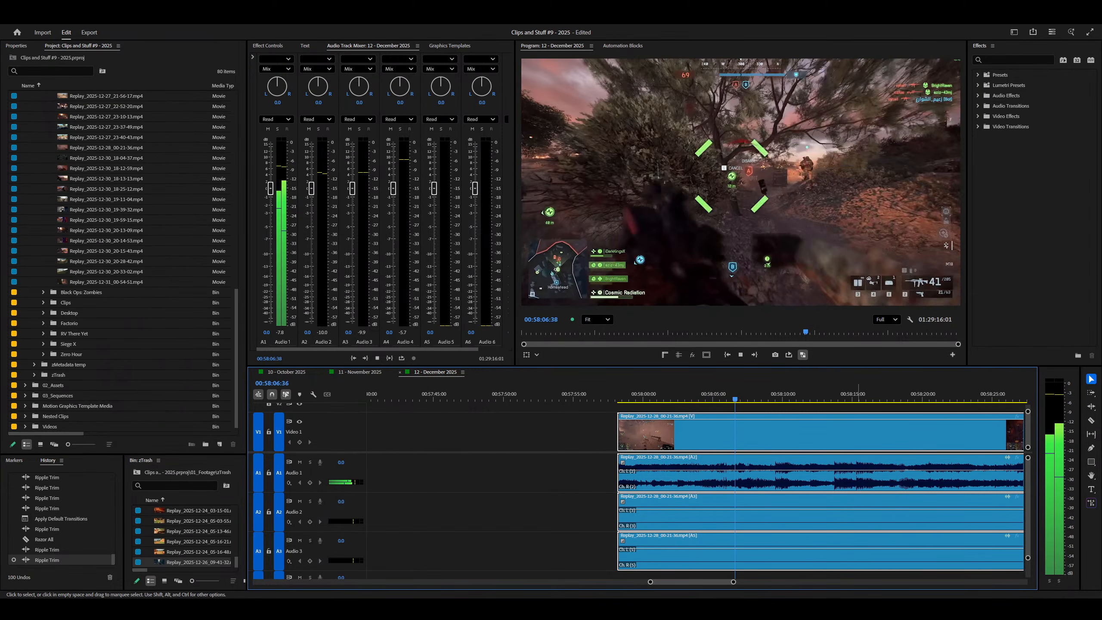
key(q)
Step: Play the trimmed 00-21-36 clip and split all its tracks at about 00:58:15
key(equal)
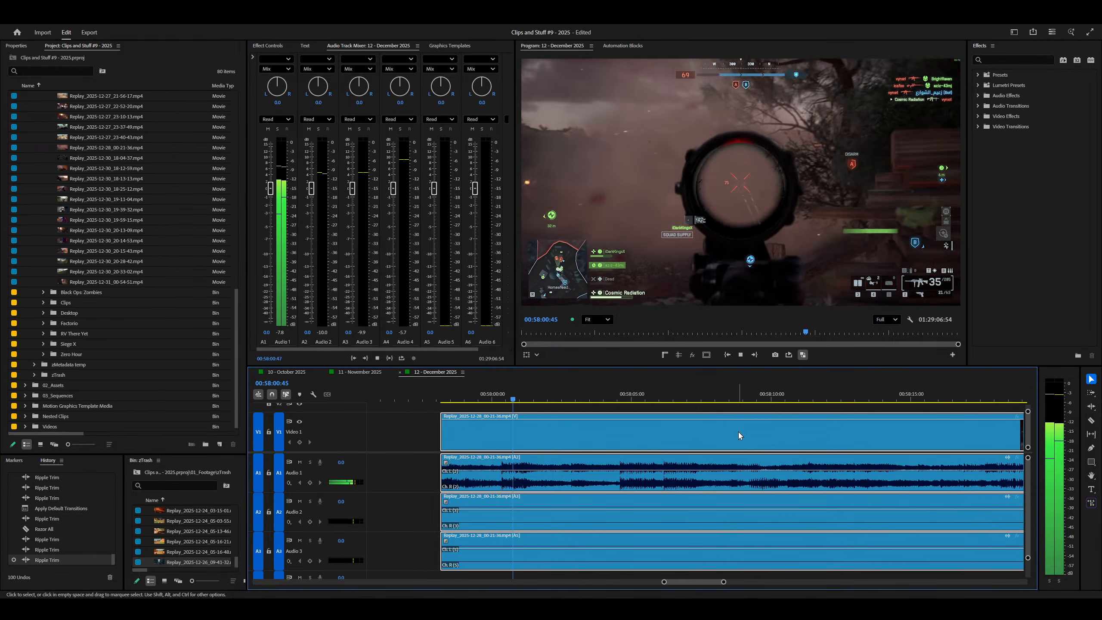
key(equal)
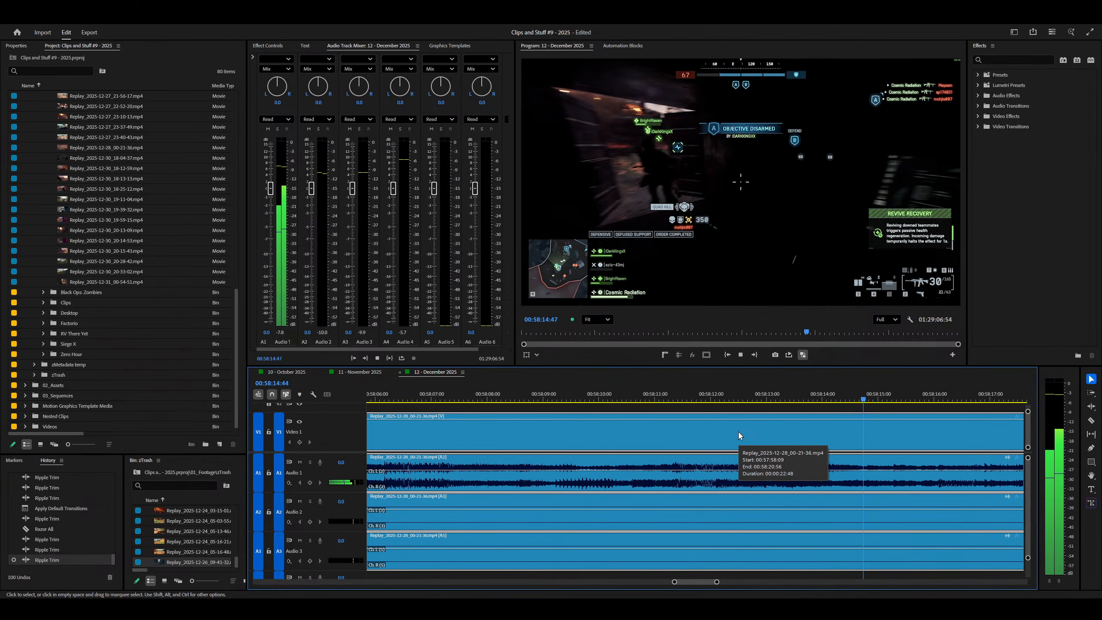
key(ctrl+shift+k)
key(minus)
key(minus)
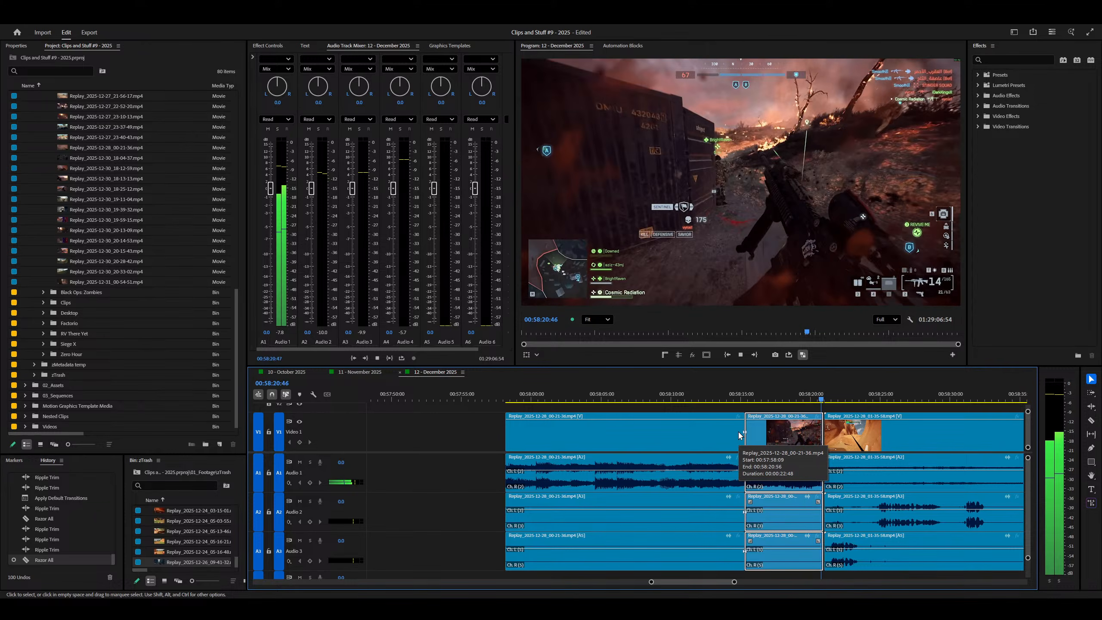
Step: Stop playback at the end of the 00-21-36 clip and undo its last split
key(space)
key(equal)
key(ctrl+z)
Step: Delete the Audio 2 and Audio 3 portions of the 00-21-36 clip, keeping its video and Audio 1
key(minus)
key(minus)
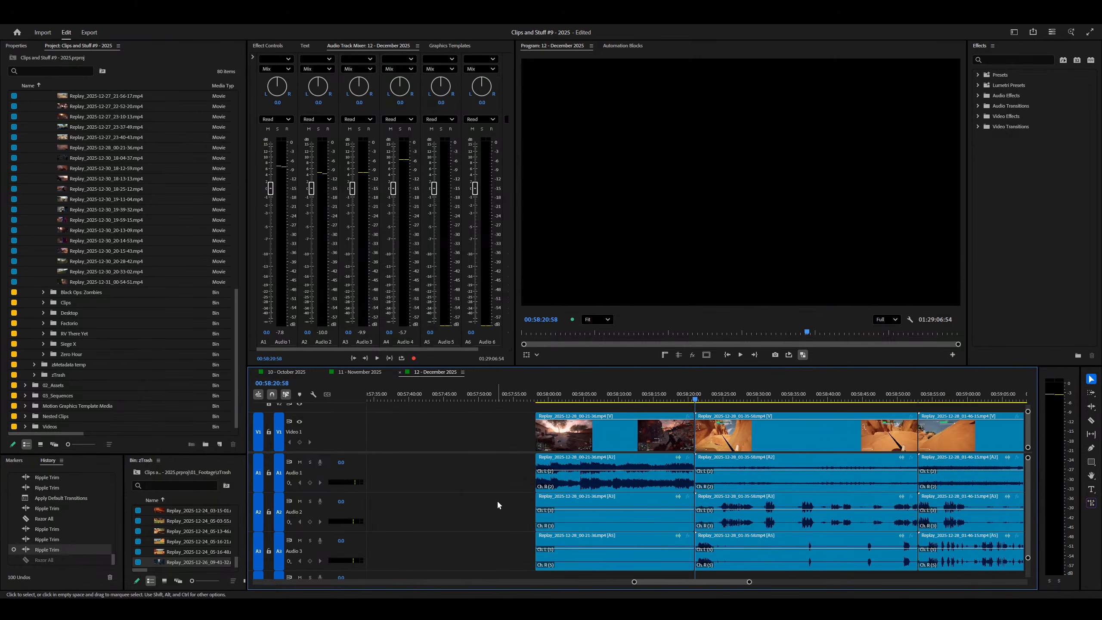
drag(498, 502, 632, 574)
key(Delete)
Step: Move the 00-21-36 clip about 5 seconds earlier, away from the following clip, and save the project
drag(603, 429, 565, 429)
mouse_move(500, 397)
mouse_down()
mouse_move(490, 391)
mouse_move(504, 398)
mouse_up()
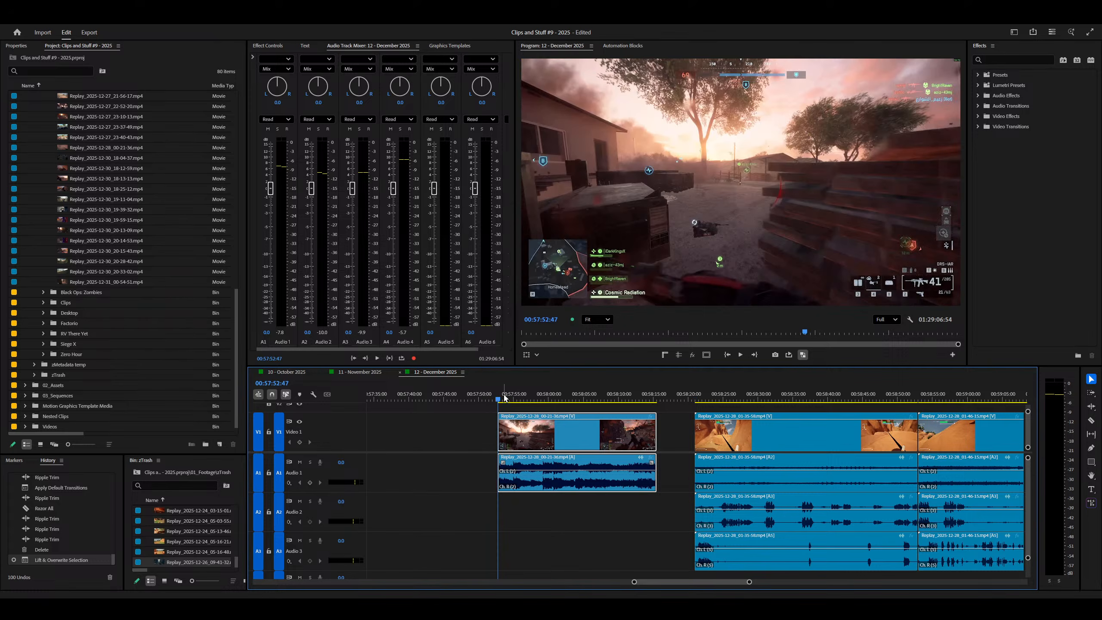
key(ctrl+s)
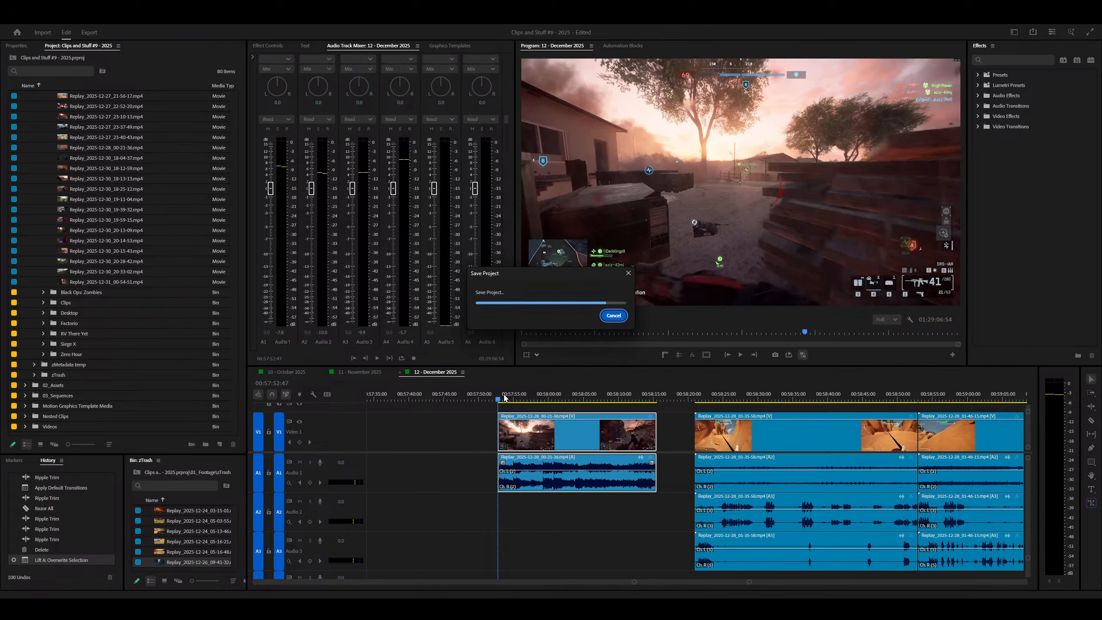
Step: Play the moved 00-21-36 clip to its end and step back to inspect its final frames
key(backslash)
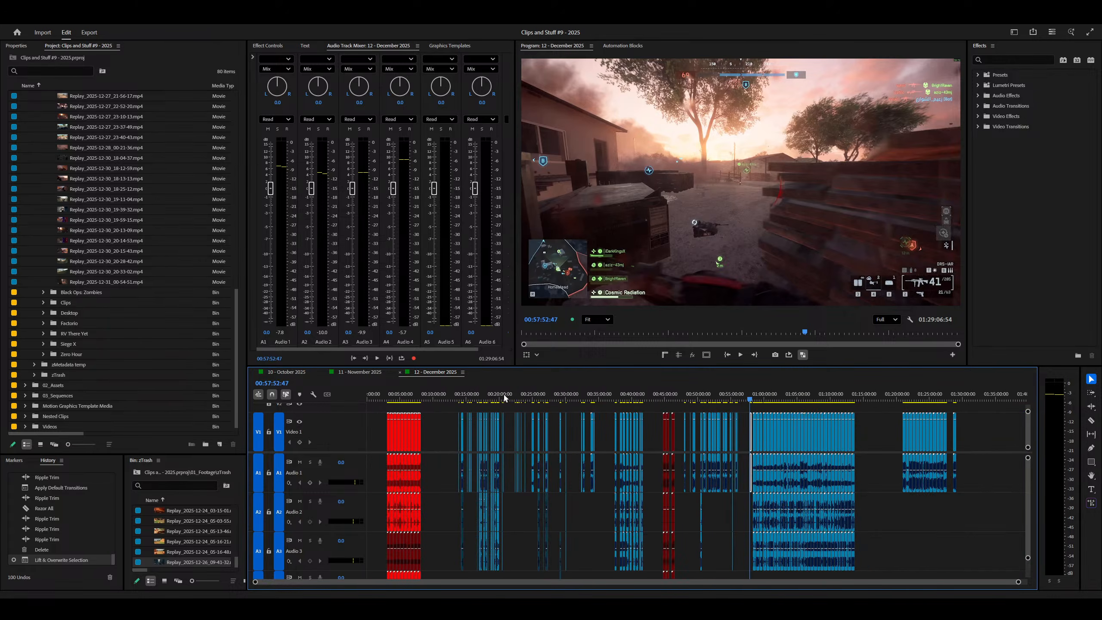
key(backslash)
key(space)
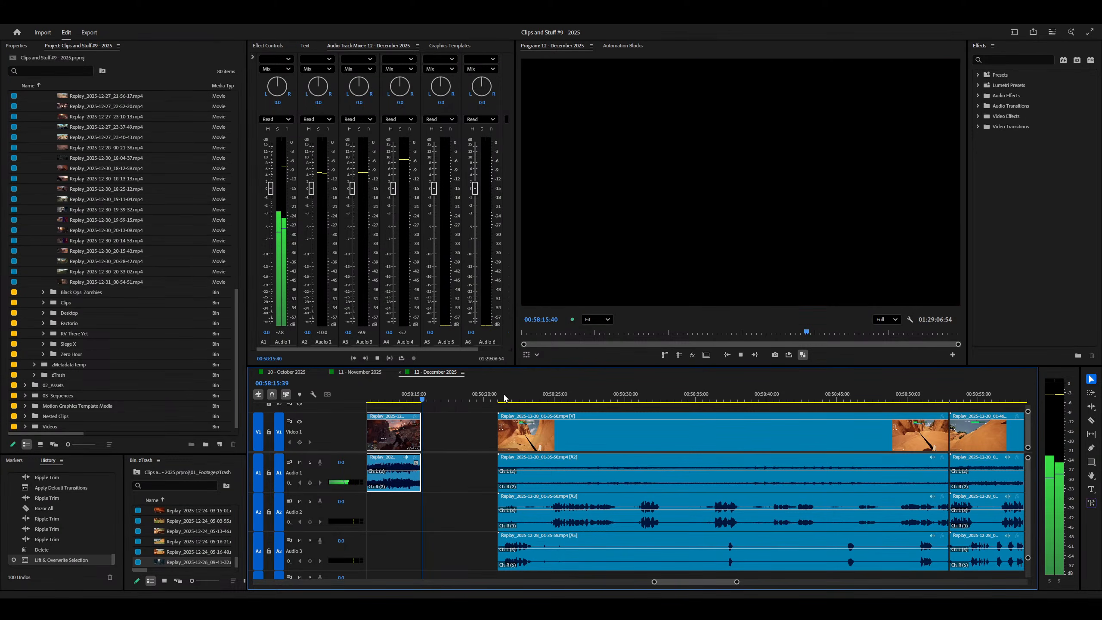
key(space)
key(equal)
key(equal)
key(shift+Left)
key(shift+Left)
key(shift+Left)
key(shift+Left)
key(shift+Left)
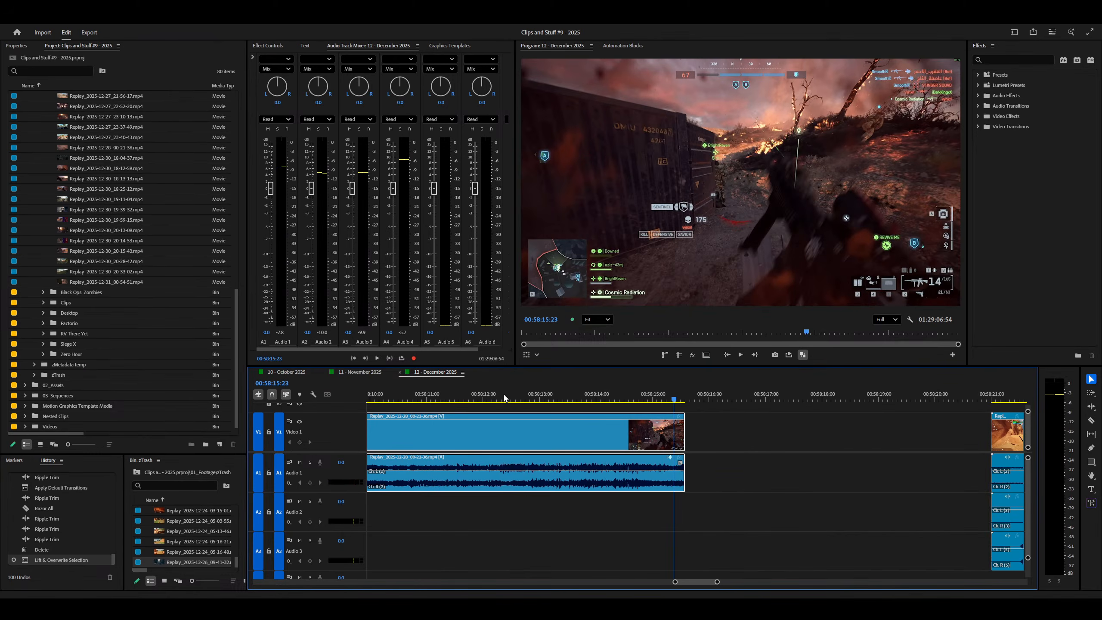
Step: Skip past the following desert clips to the start of the clip group at 01:20:59:30 and save the project
key(Down)
key(Down)
key(Down)
key(minus)
key(minus)
key(minus)
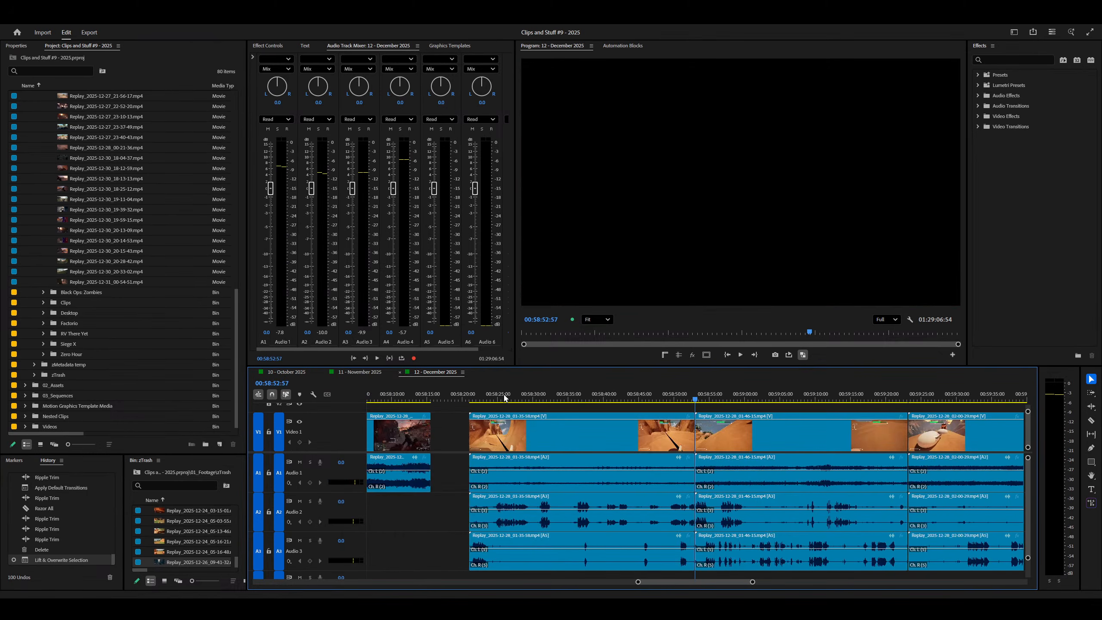
key(backslash)
key(Down)
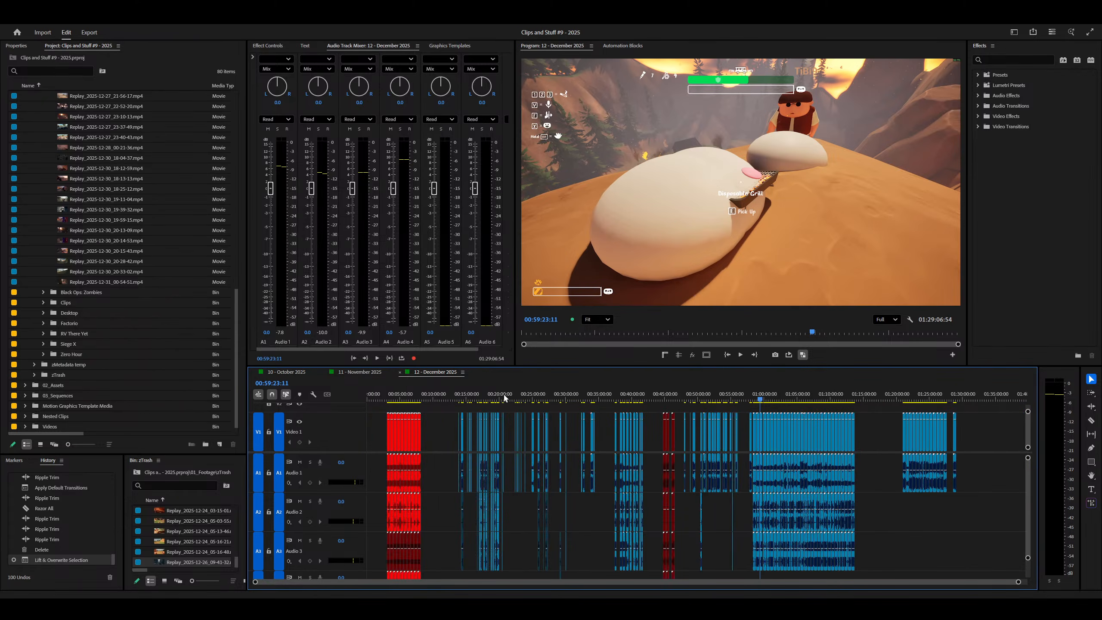
drag(906, 397, 903, 398)
key(equal)
key(equal)
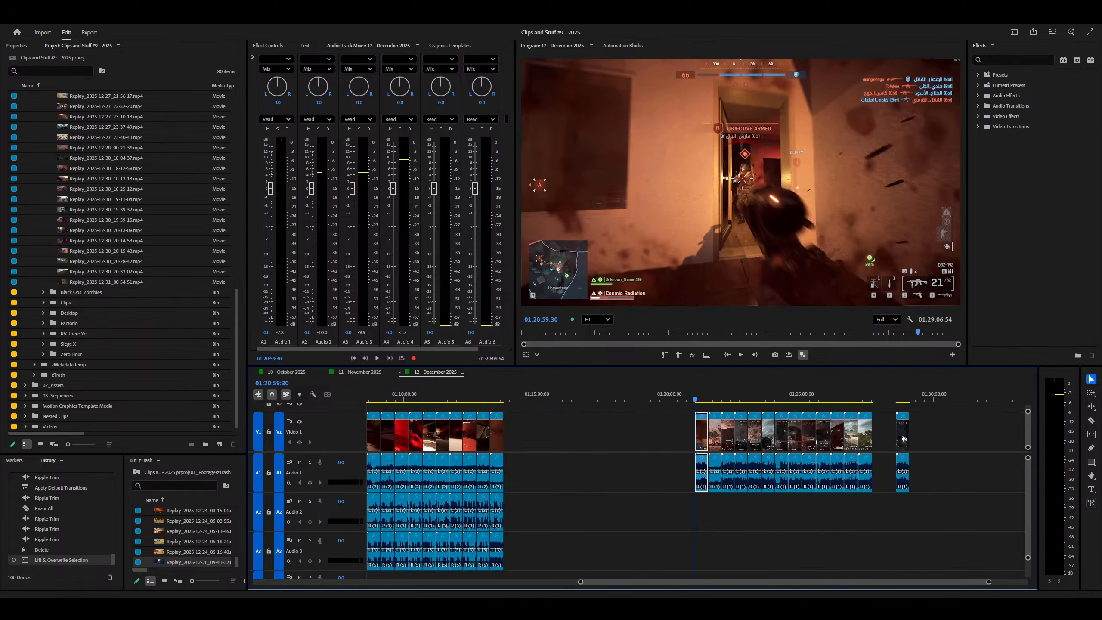
key(equal)
key(minus)
key(ctrl+s)
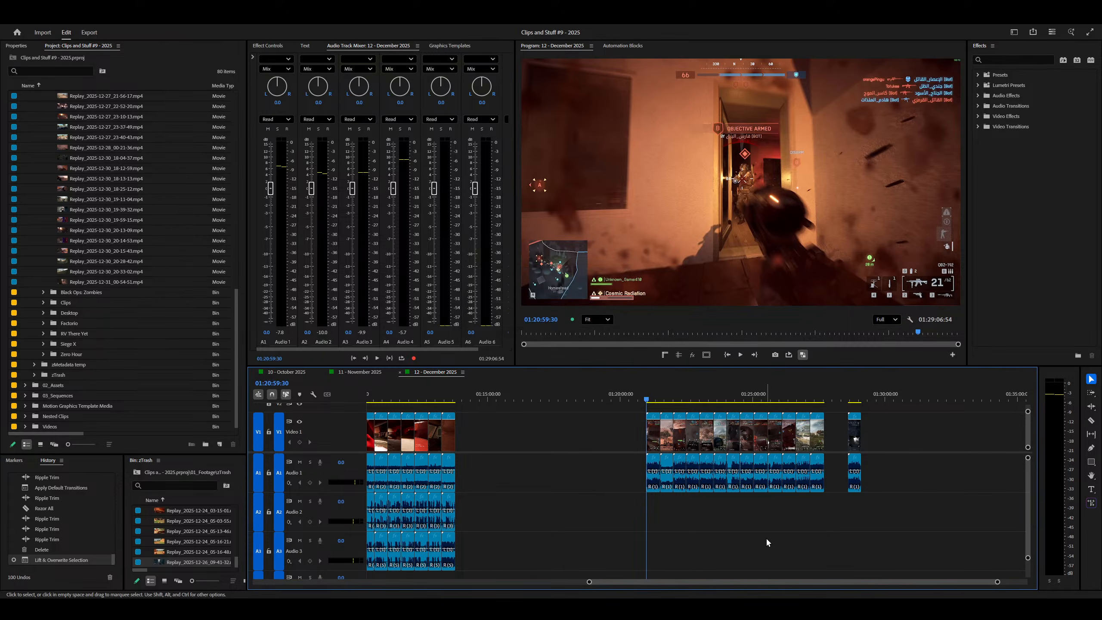
Step: Play the first clip of the group to about 01:21:08:26 and save the project
key(space)
key(equal)
key(equal)
key(equal)
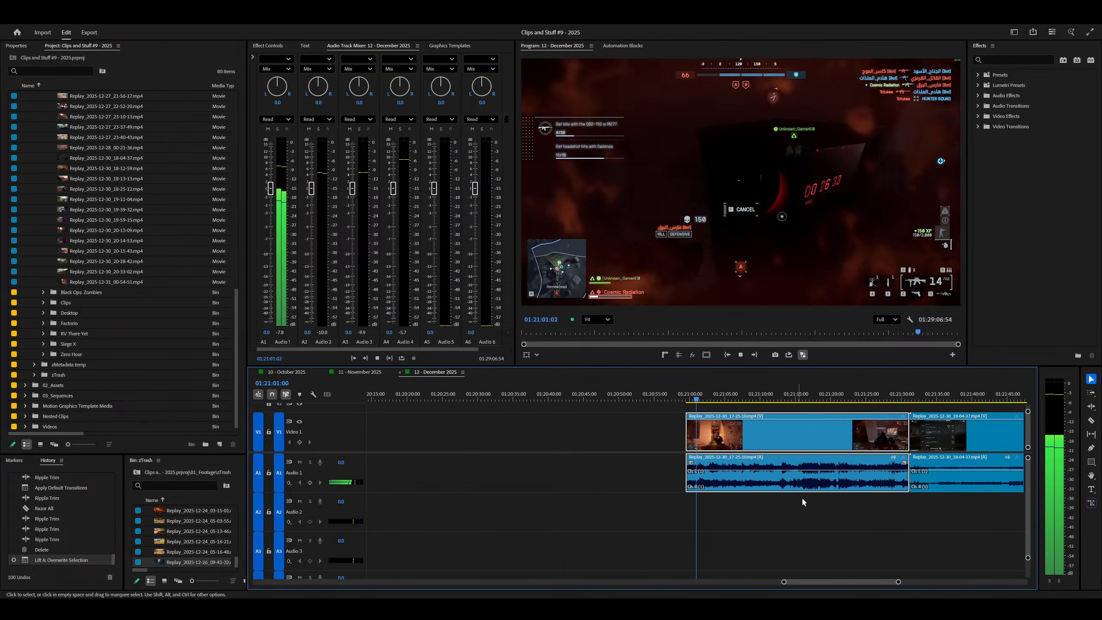
key(equal)
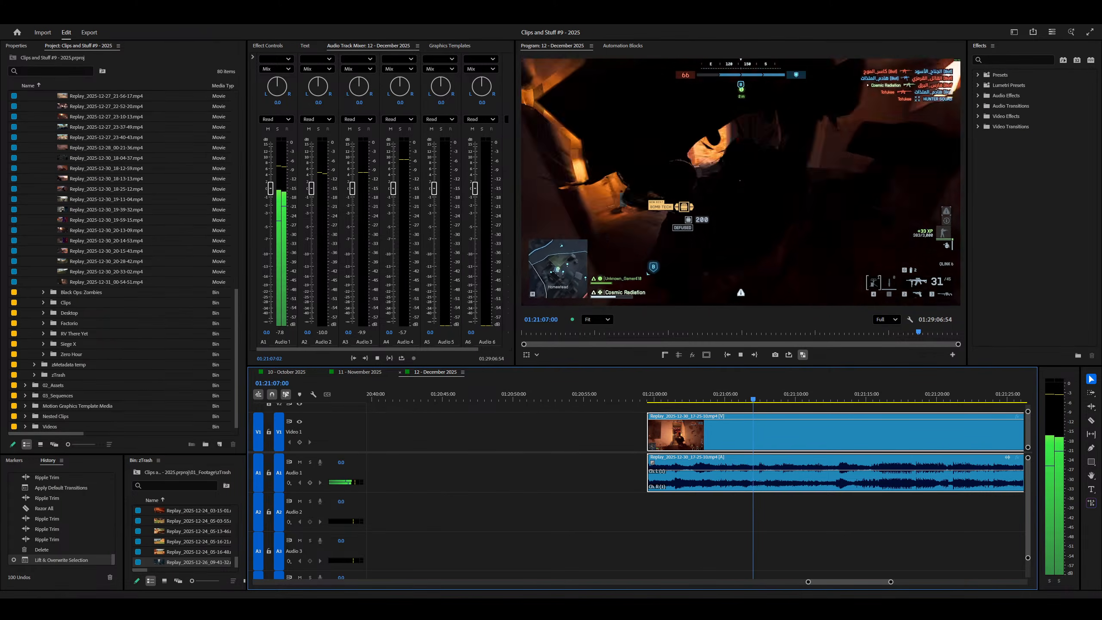
key(space)
key(minus)
key(minus)
key(minus)
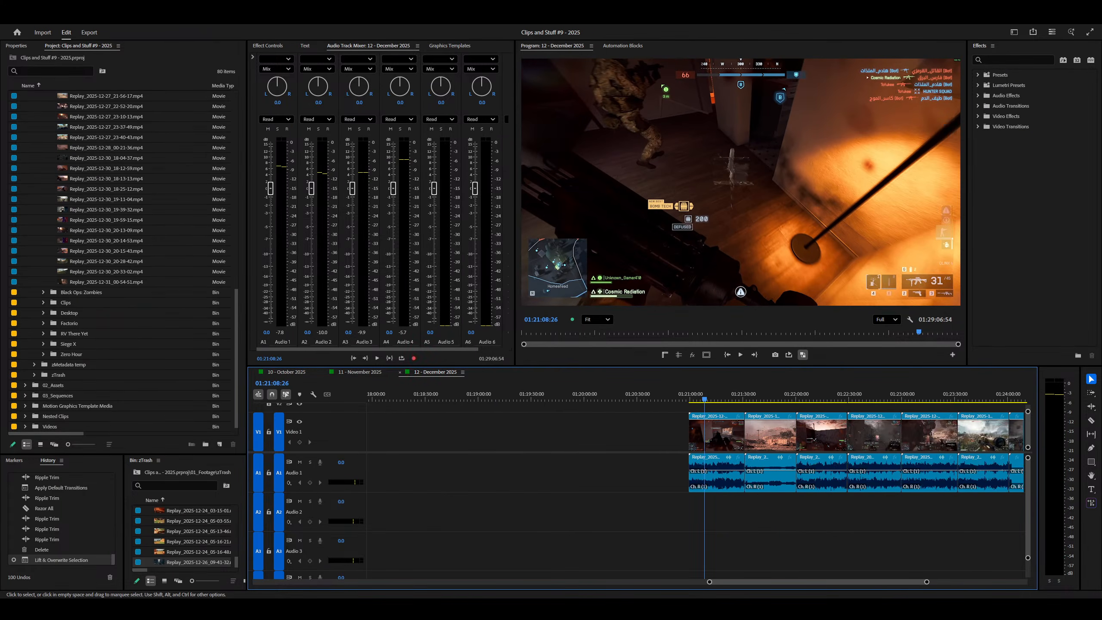
key(ctrl+s)
key(super)
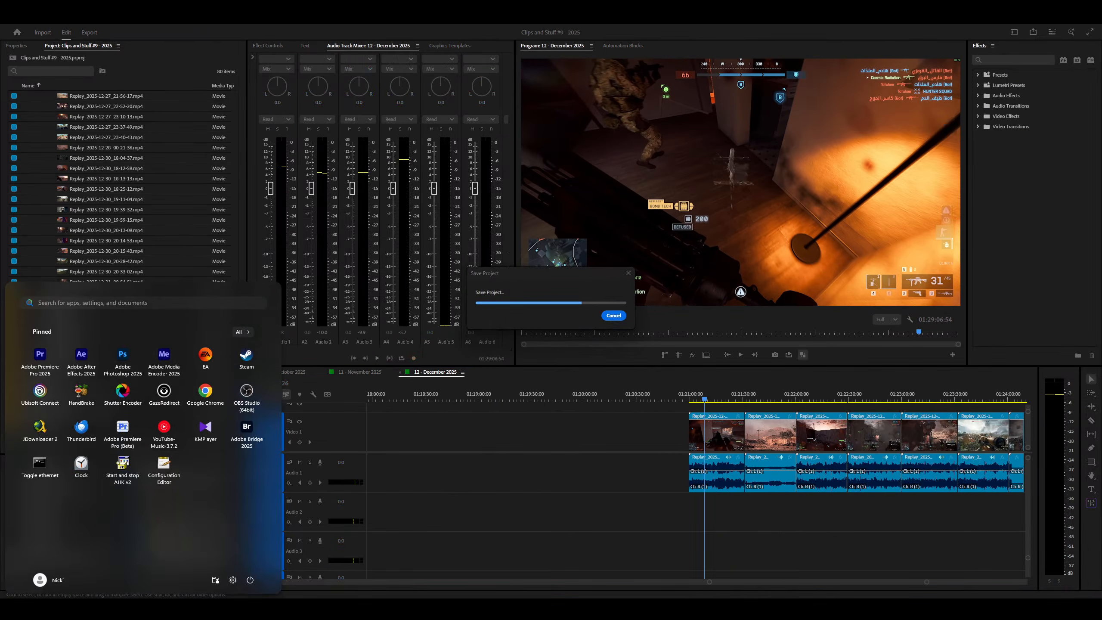
key(super)
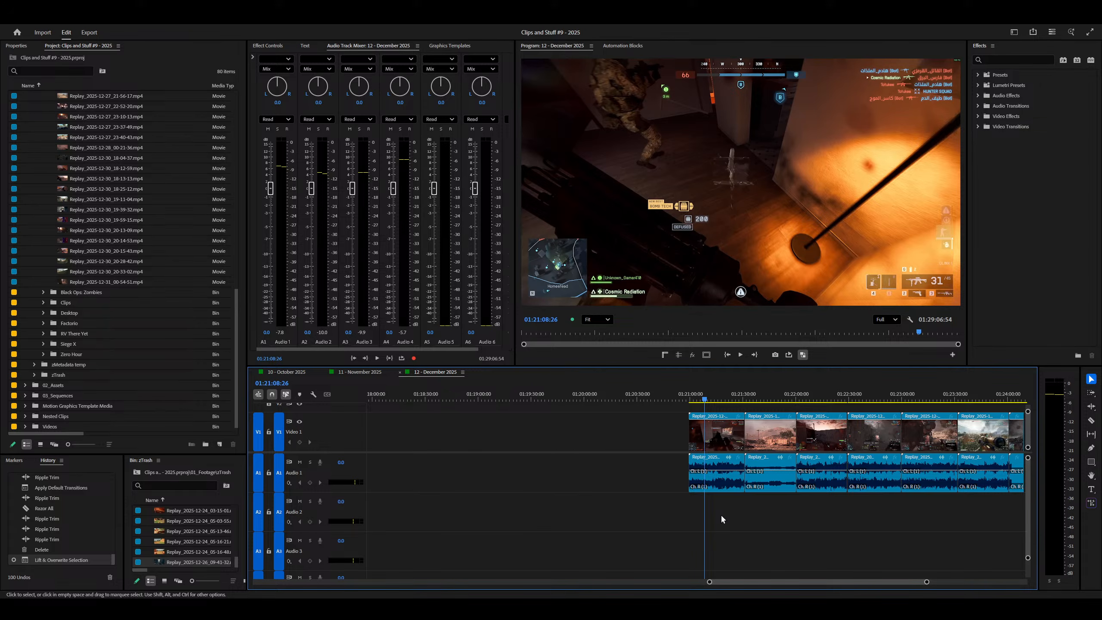
key(d)
key(minus)
key(minus)
key(minus)
key(minus)
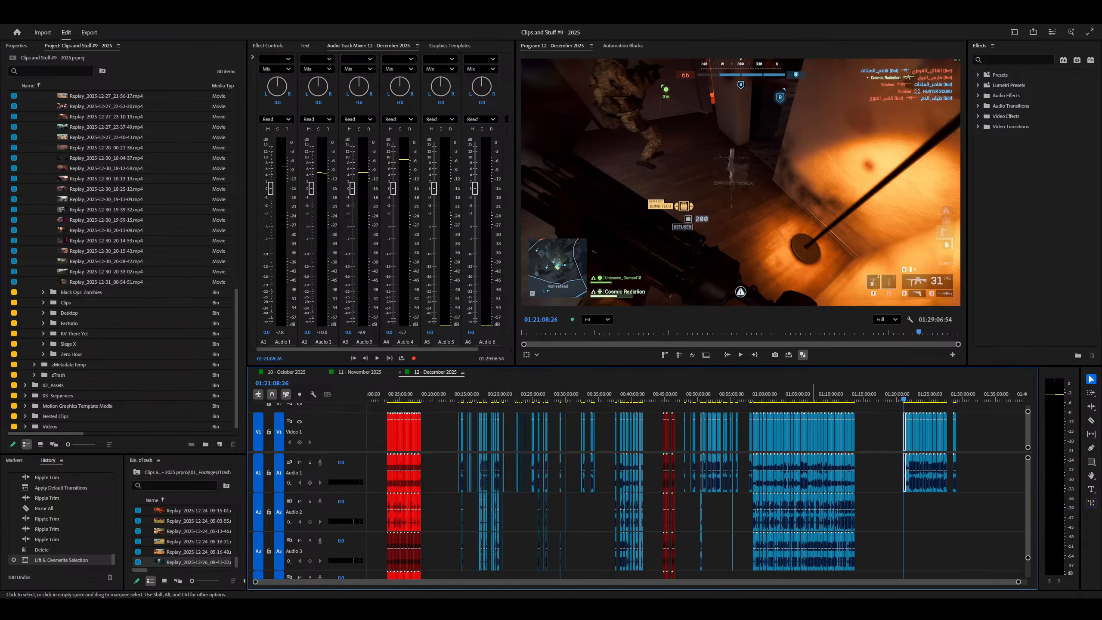
key(equal)
key(equal)
key(equal)
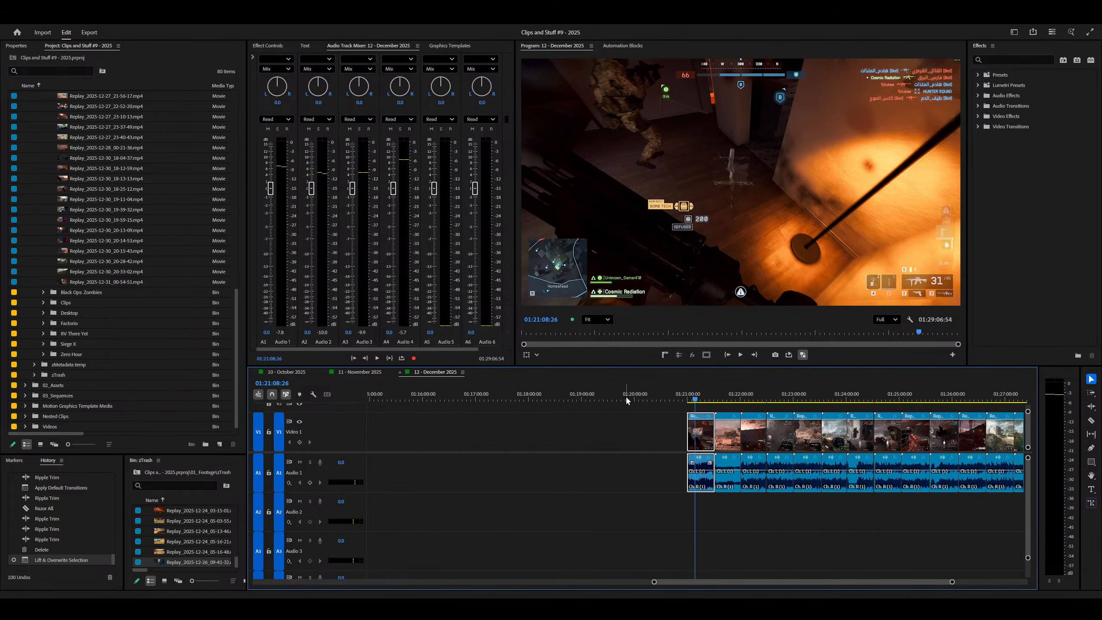
key(backslash)
key(backslash)
key(backslash)
key(minus)
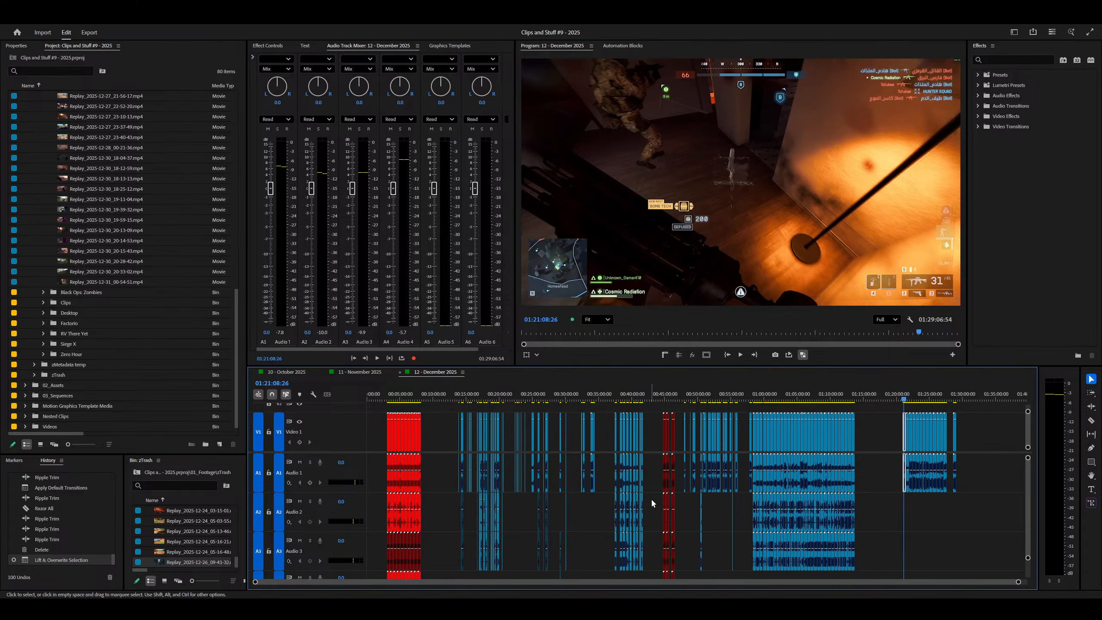
Step: Scrub through the clip group from 01:21:08:26 to about 01:24:52:19
key(equal)
key(equal)
key(equal)
key(equal)
scroll(814, 468, down, 8)
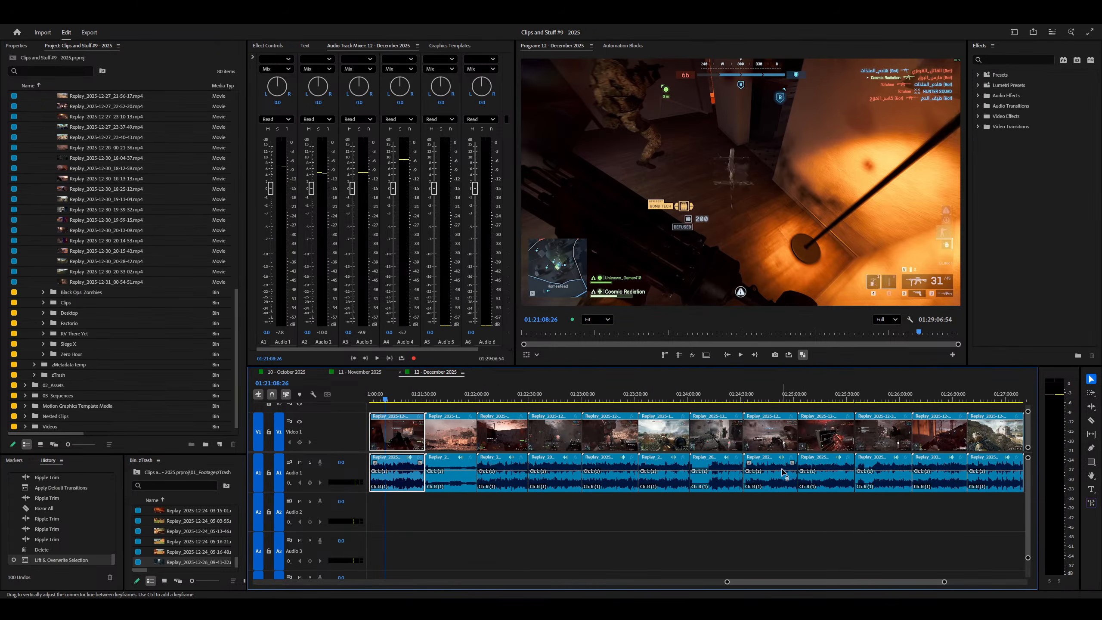
key(minus)
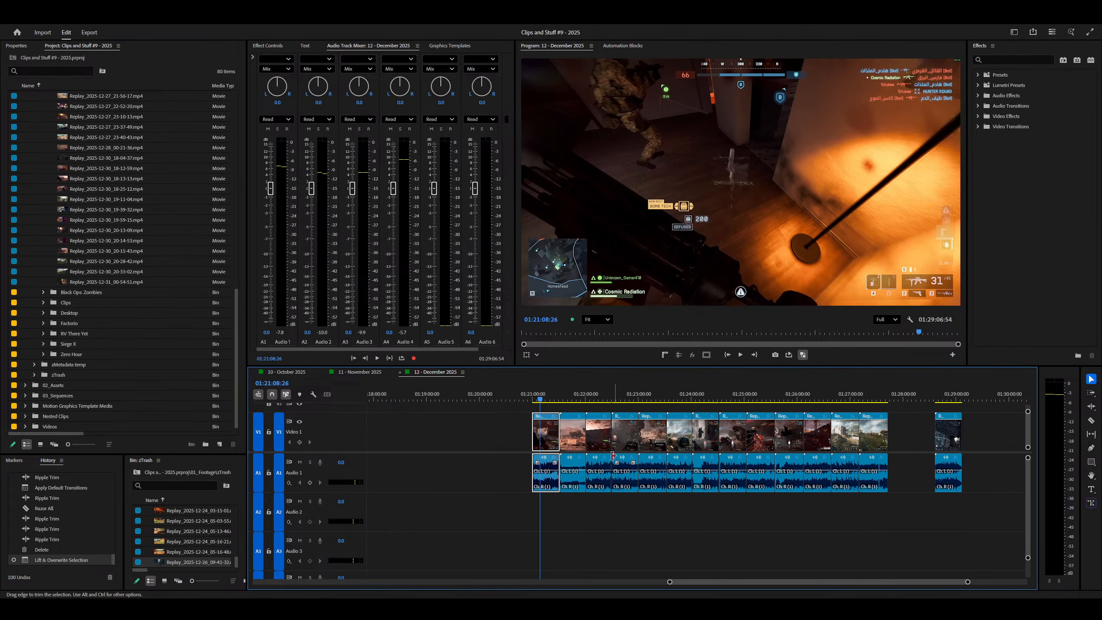
drag(544, 456, 738, 461)
Step: Move the playhead to about 01:06:51:25 and examine the clips' audio waveforms in the maximized timeline, then restore the layout
key(minus)
key(minus)
key(minus)
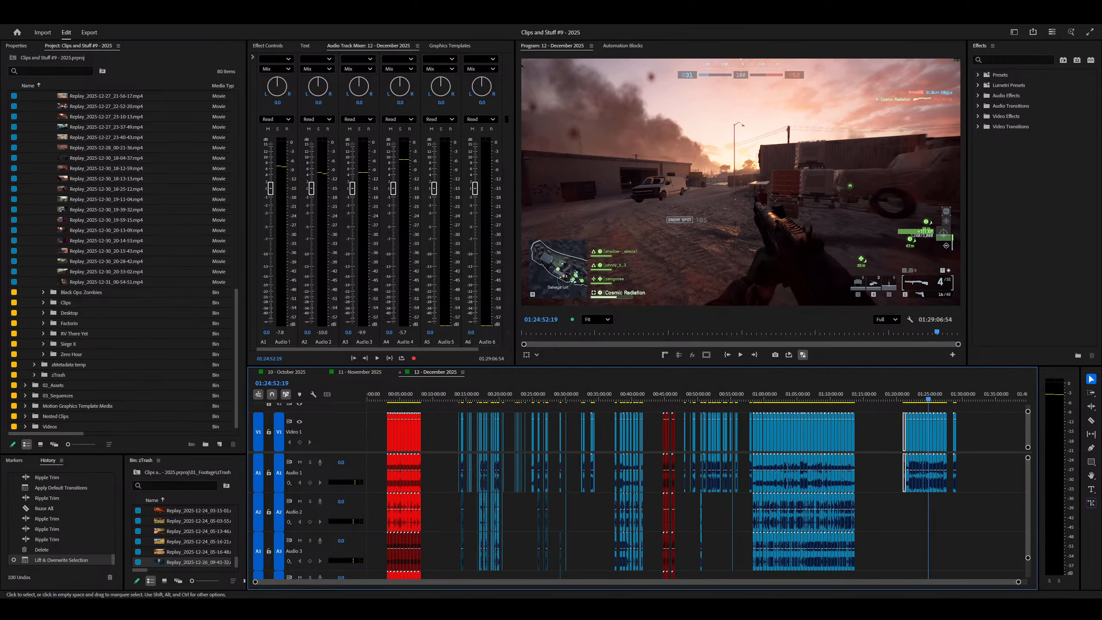
right_click(810, 481)
key(equal)
key(equal)
key(grave)
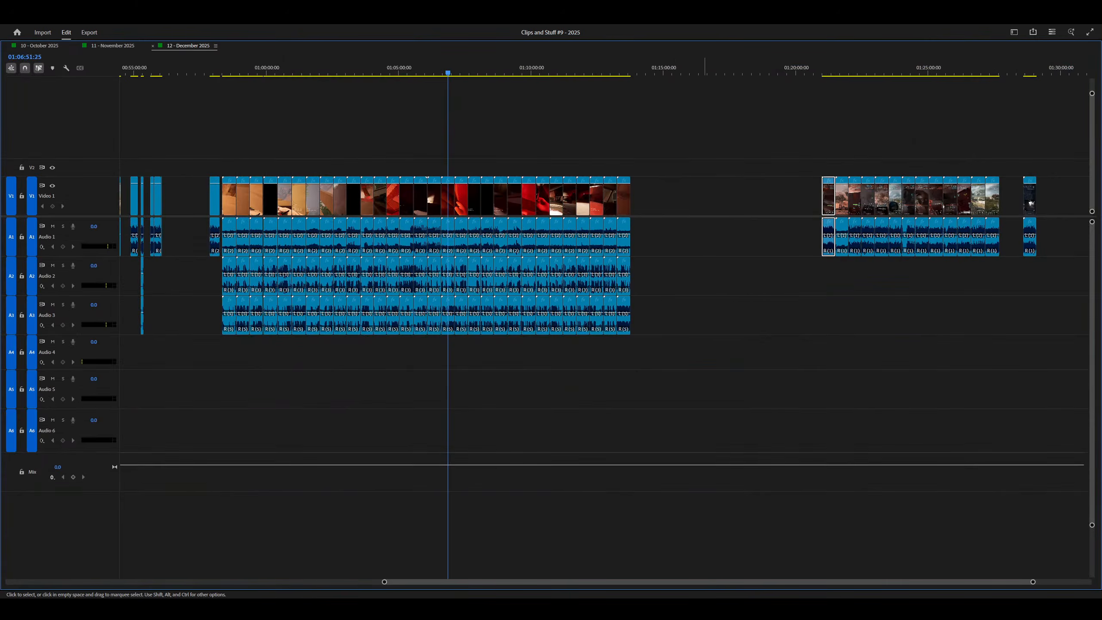
key(equal)
key(equal)
key(equal)
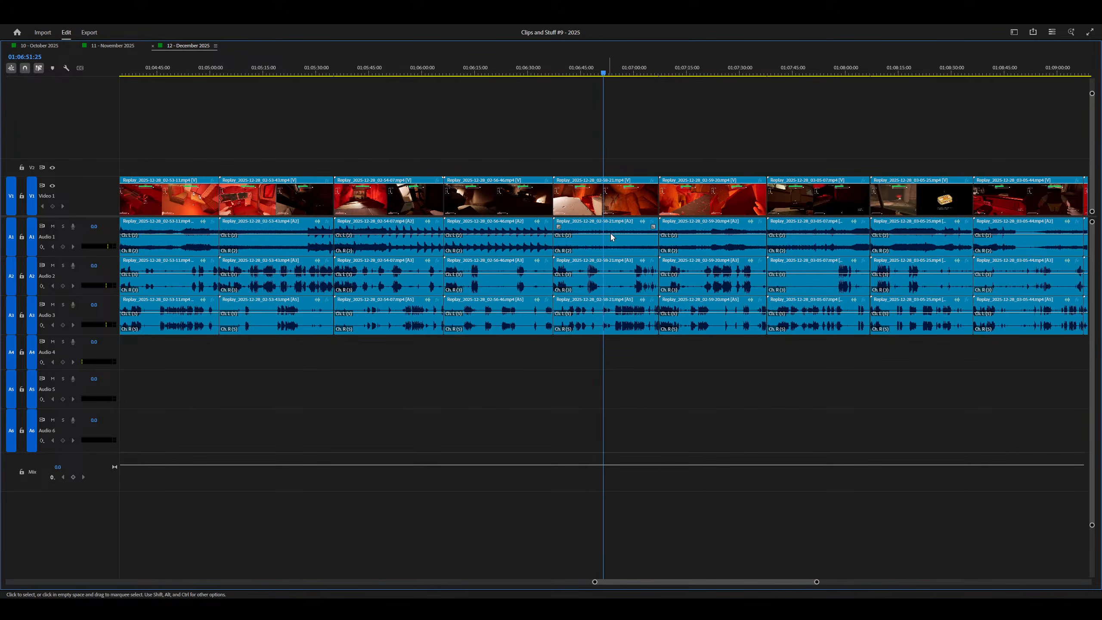
key(equal)
key(equal)
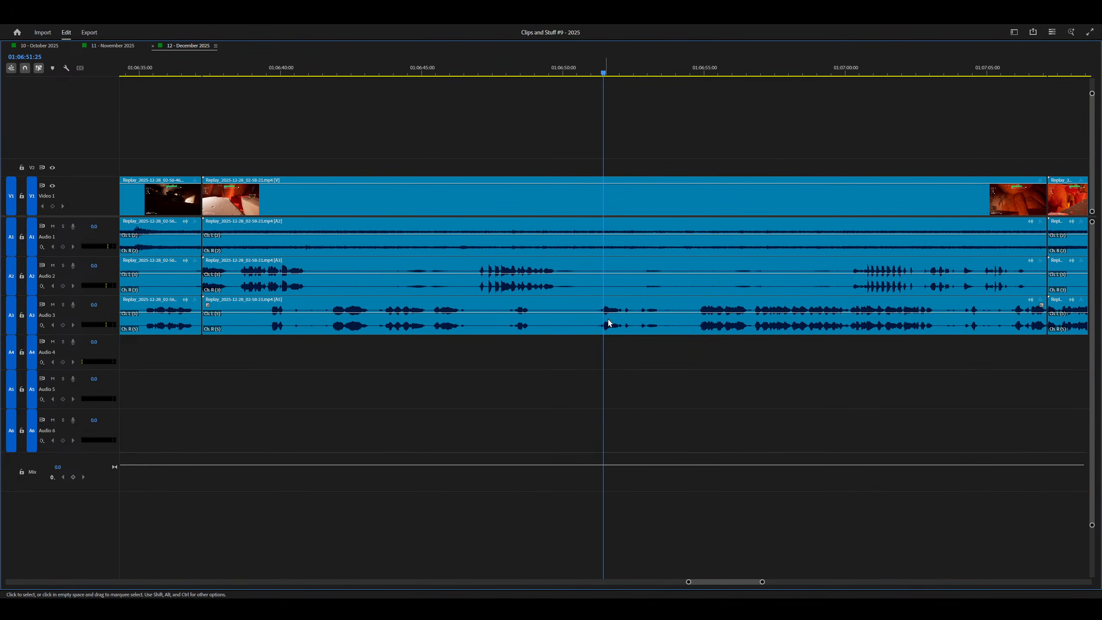
key(minus)
key(minus)
key(minus)
key(minus)
key(grave)
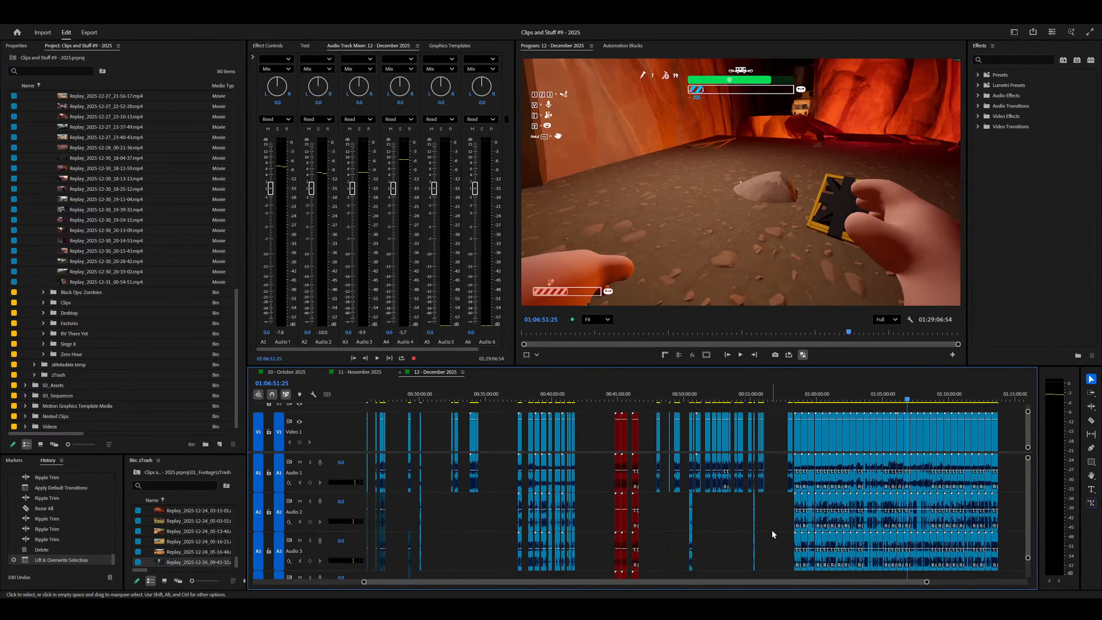
Step: Return to the last two clip groups and scrub back through their footage to about 01:23:33:47
right_click(773, 531)
scroll(772, 530, down, 5)
drag(602, 499, 427, 487)
key(equal)
key(equal)
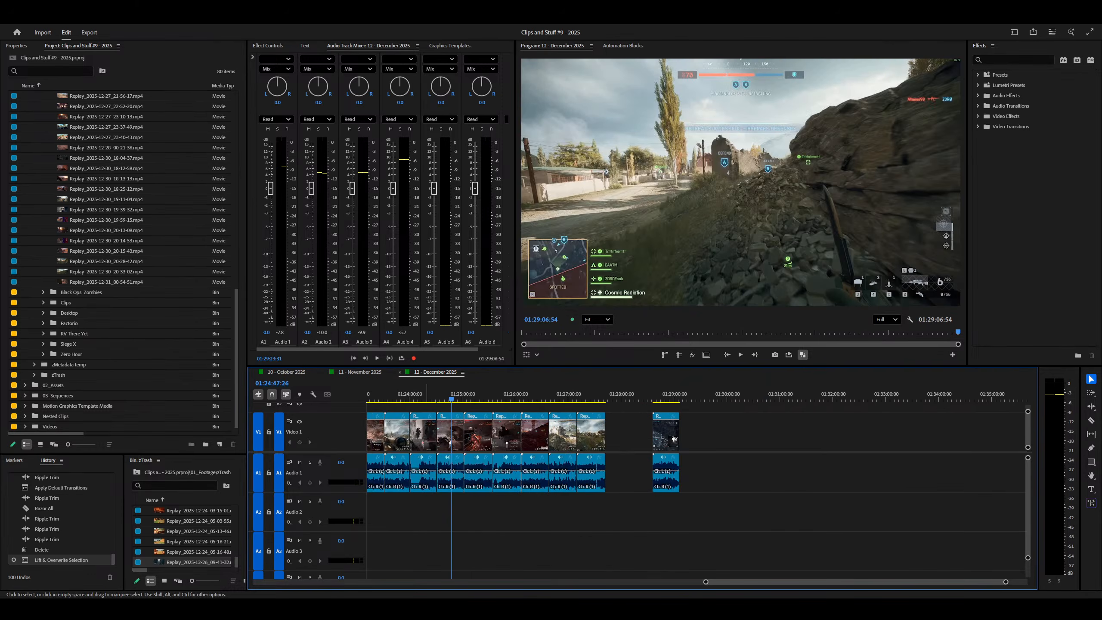
key(minus)
key(equal)
key(equal)
key(minus)
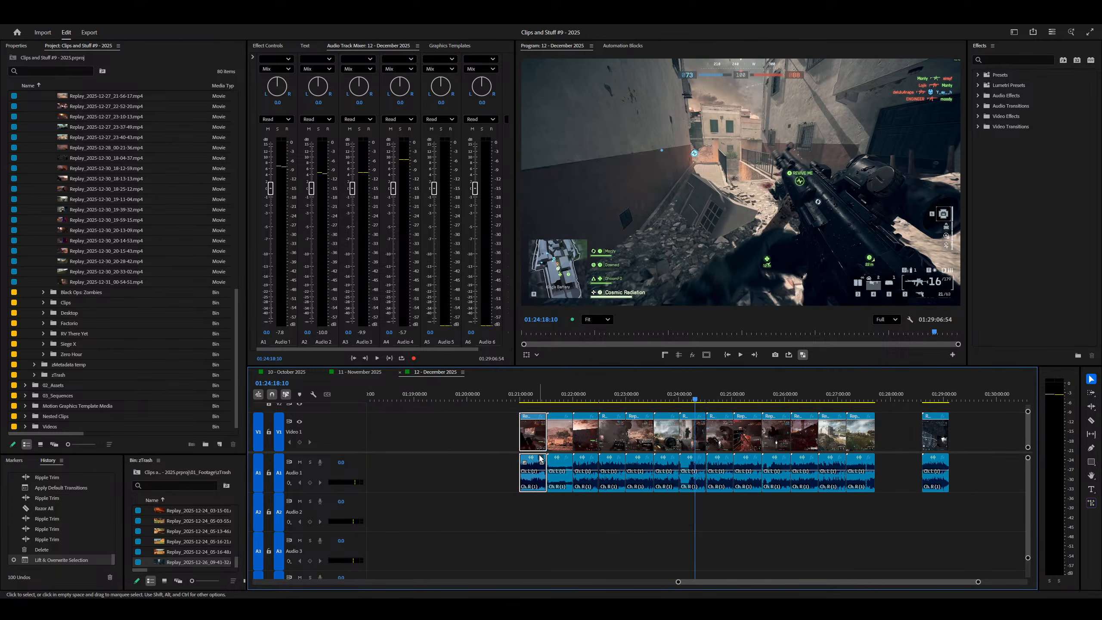
drag(540, 459, 655, 451)
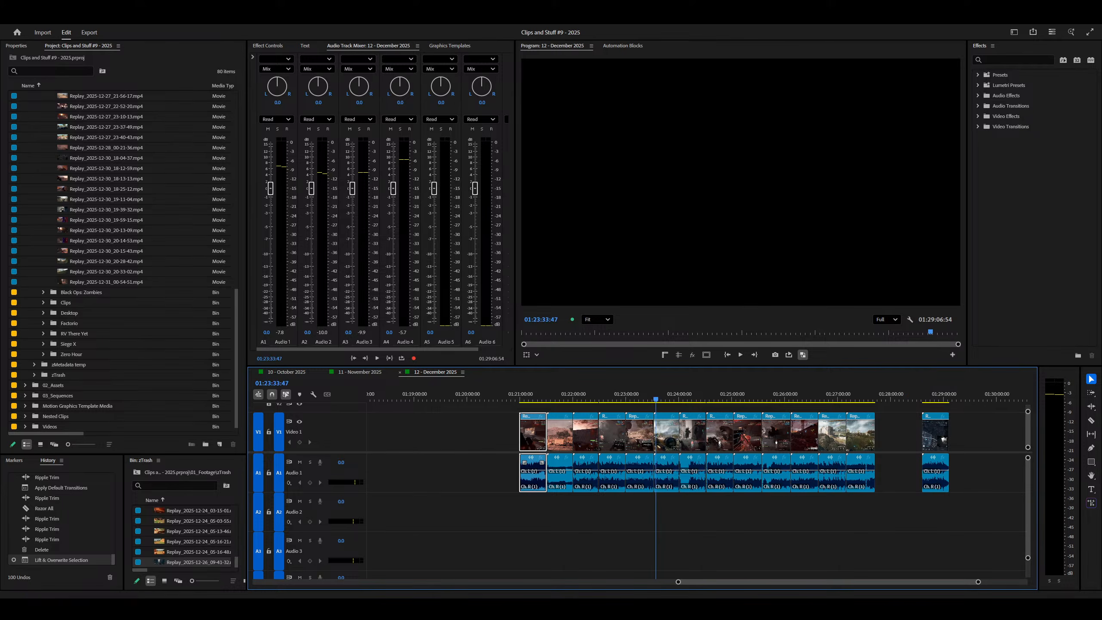
Step: Move the playhead to the start of the second-to-last clip group at 01:20:59:30 and select the last two groups
drag(616, 416, 520, 449)
key(minus)
key(minus)
drag(911, 459, 741, 439)
key(minus)
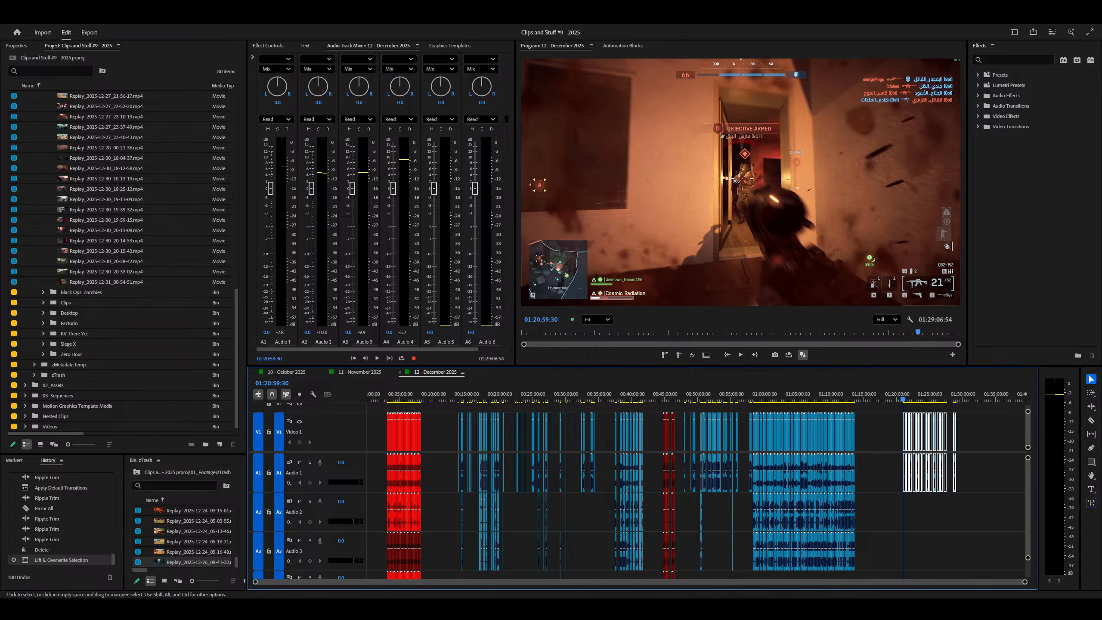
key(equal)
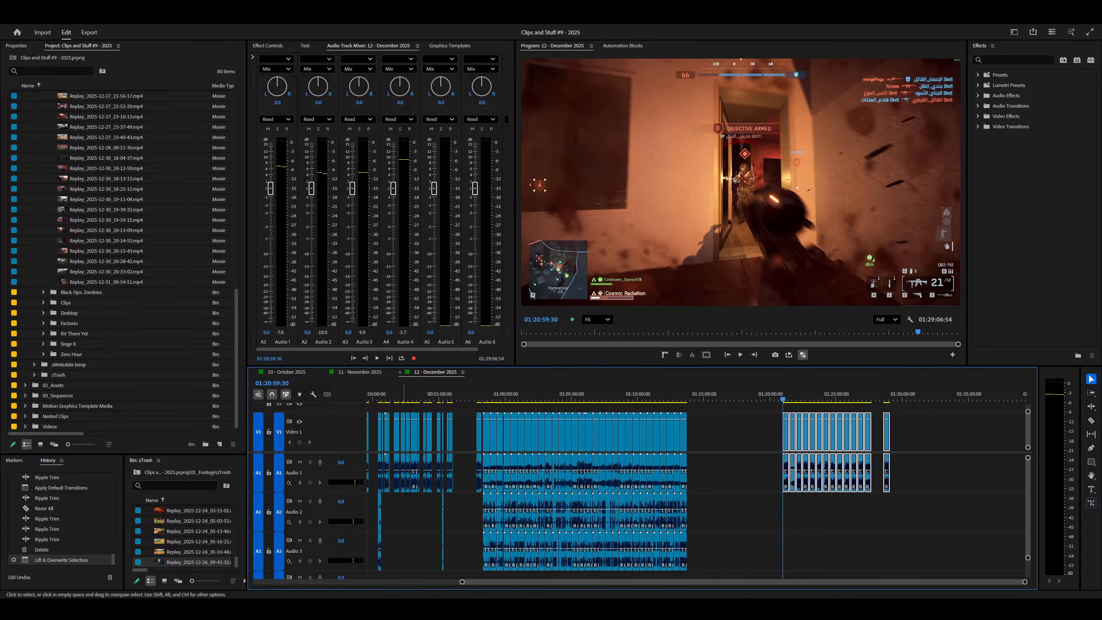
Step: Move the single replay clip just before the large three-audio-track group earlier in the sequence, to start at about 00:56:20
right_click(480, 449)
key(equal)
key(equal)
key(equal)
key(equal)
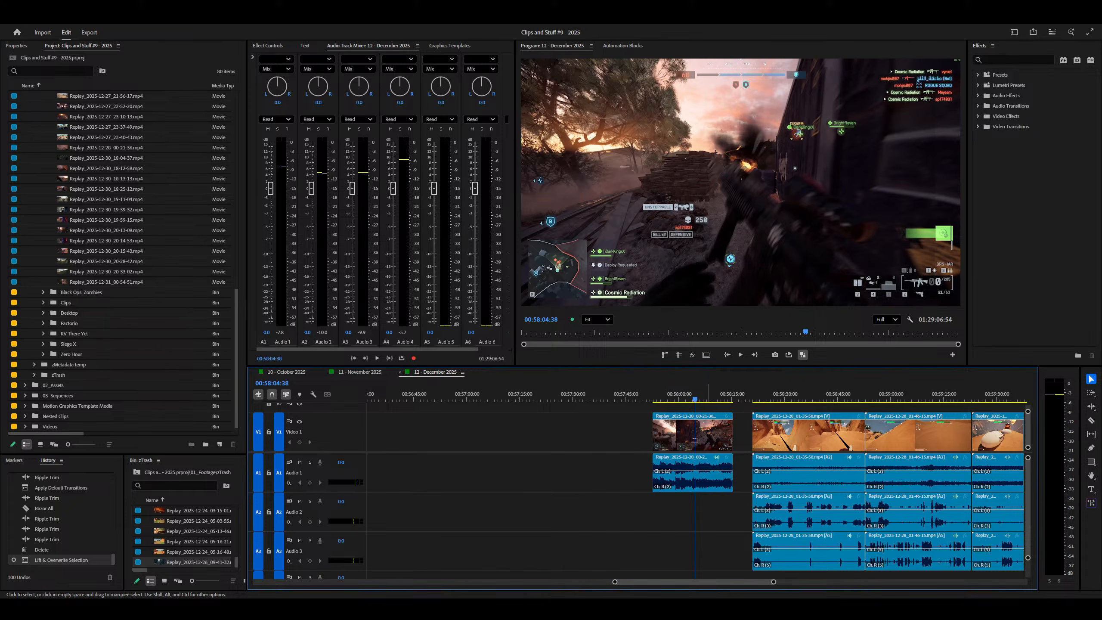
drag(709, 439, 412, 409)
key(minus)
key(ctrl+z)
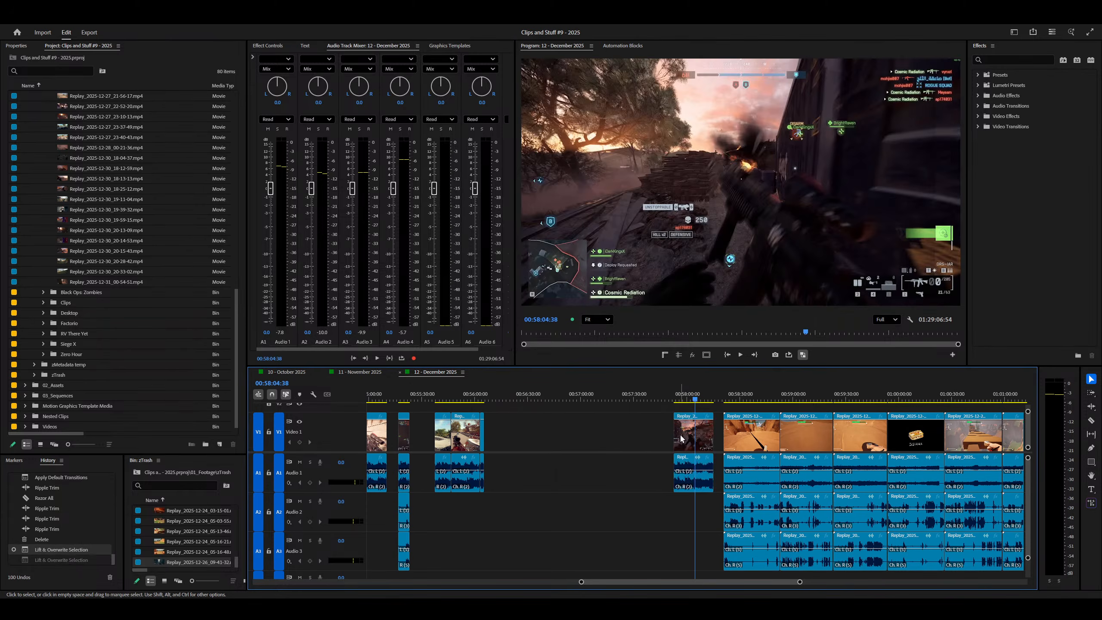
drag(681, 438, 519, 438)
Step: Scrub through the start of the large three-audio-track clip group and park the playhead exactly at 01:00:00:00
right_click(760, 436)
key(minus)
key(minus)
scroll(747, 436, down, 5)
key(minus)
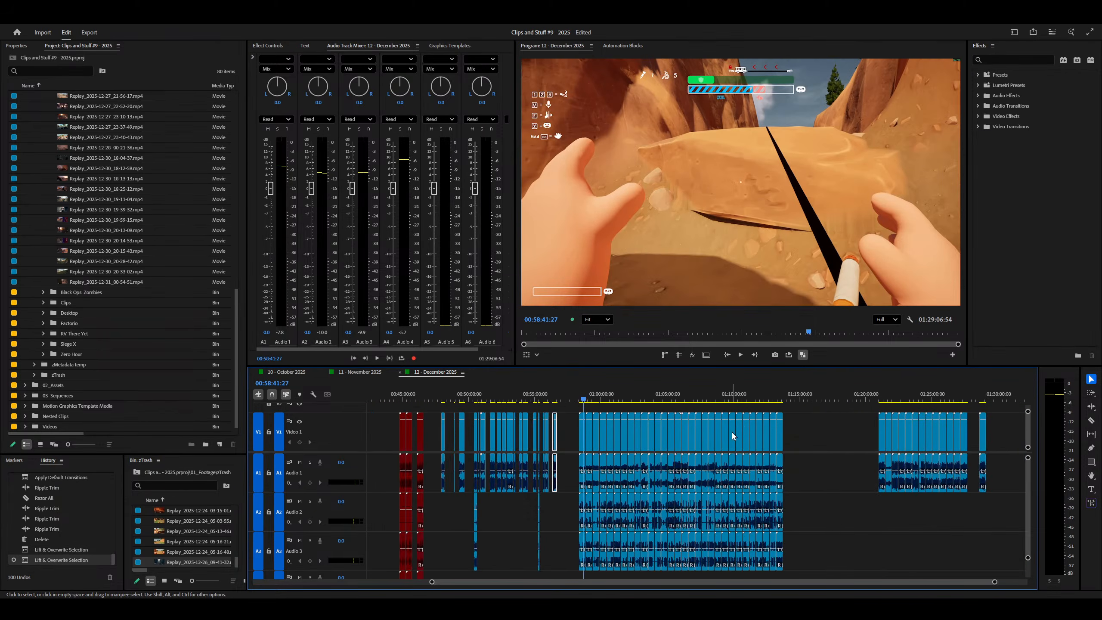
drag(733, 436, 598, 440)
key(equal)
key(equal)
key(equal)
key(equal)
drag(746, 440, 749, 440)
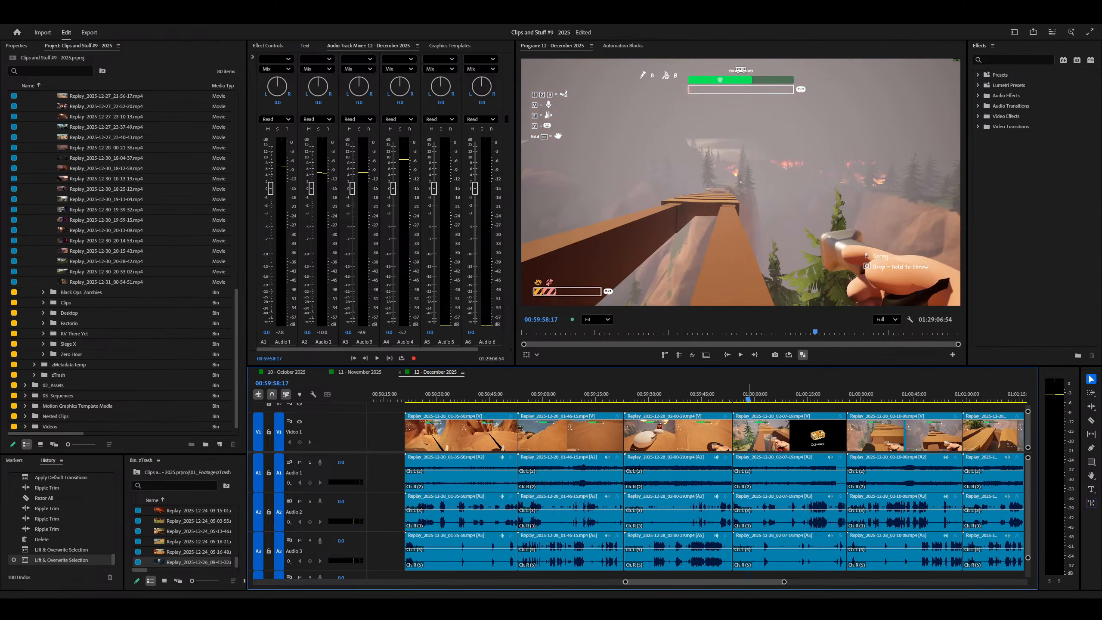
key(space)
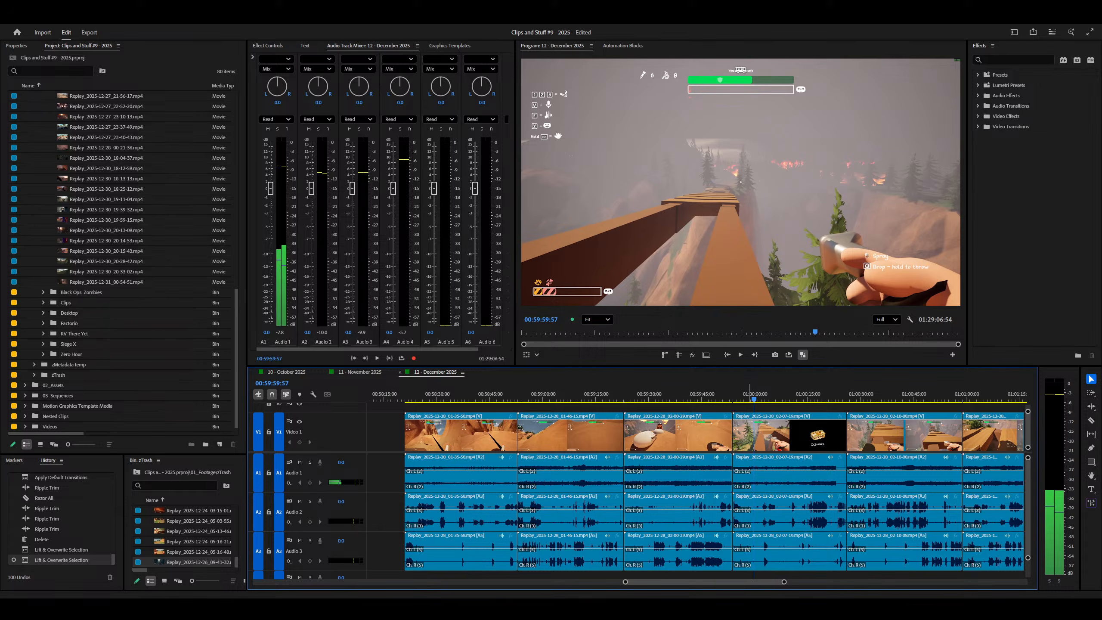
key(Left)
key(Left)
Step: Select the whole large three-audio-track clip group and move it so it starts at the playhead at 01:00:00:00
key(minus)
key(minus)
key(minus)
key(minus)
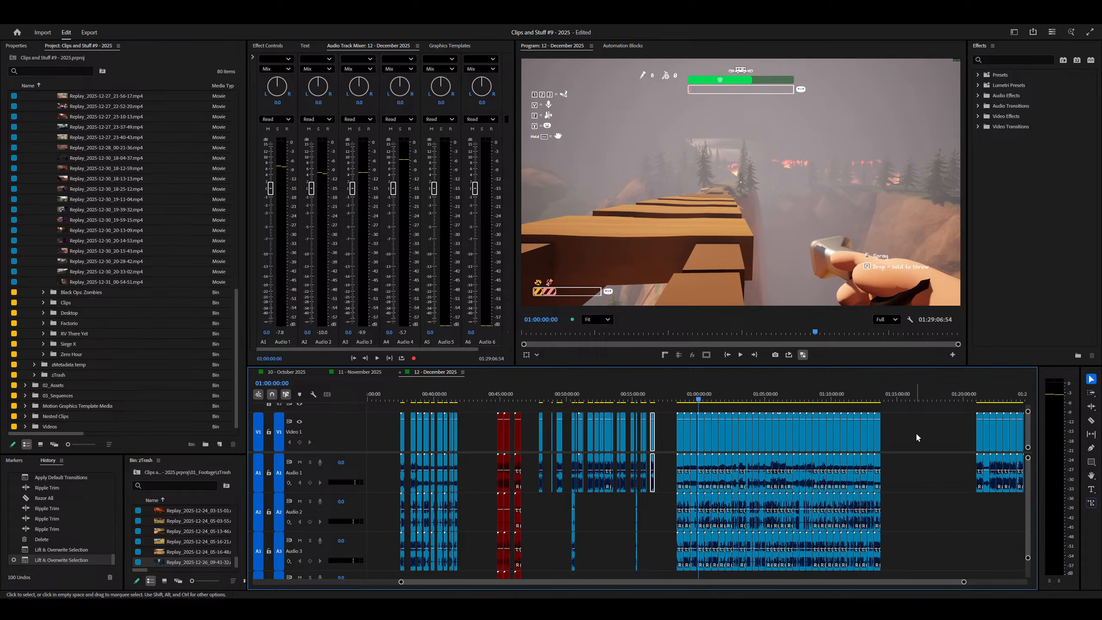
drag(914, 430, 682, 430)
key(=)
key(=)
key(=)
key(=)
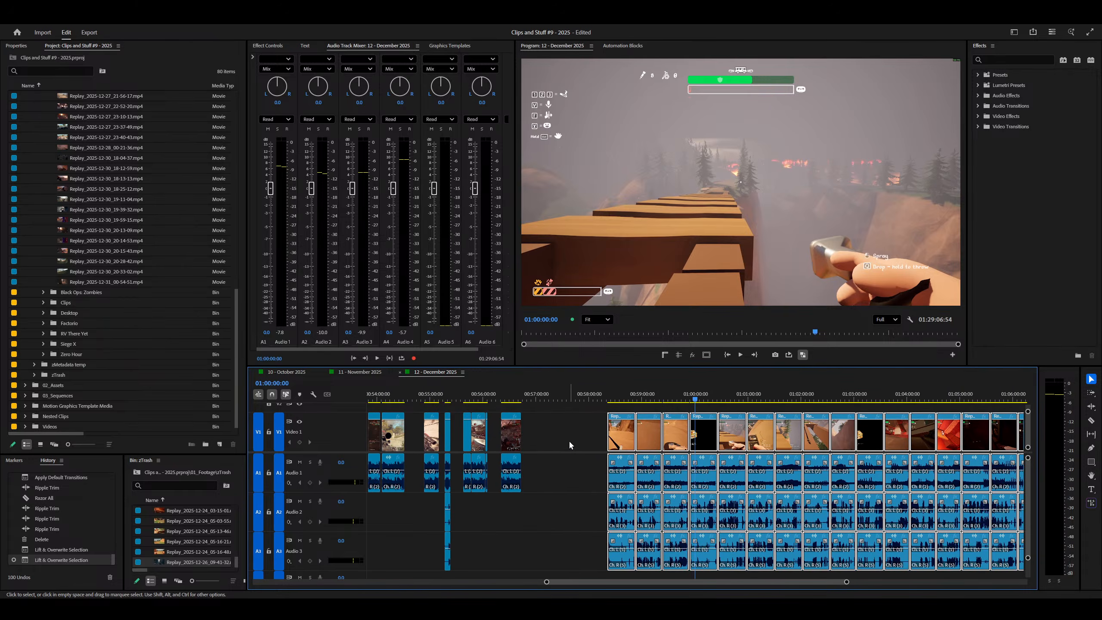
key(-)
drag(536, 440, 713, 439)
click(654, 438)
key(-)
key(-)
key(-)
key(-)
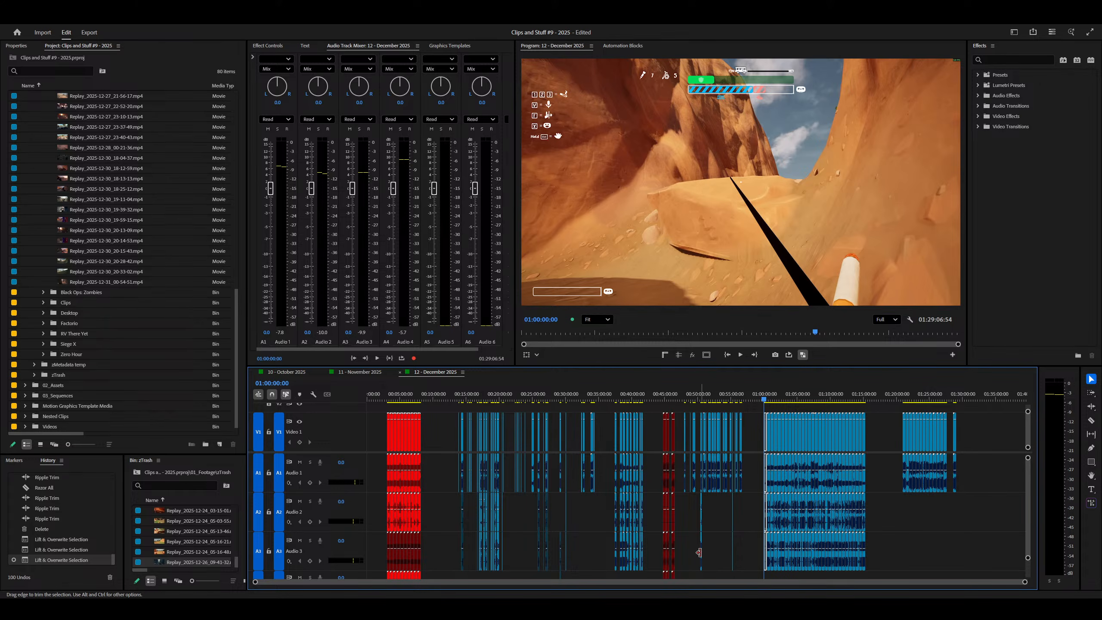
key(=)
key(=)
key(=)
key(=)
key(=)
key(=)
key(=)
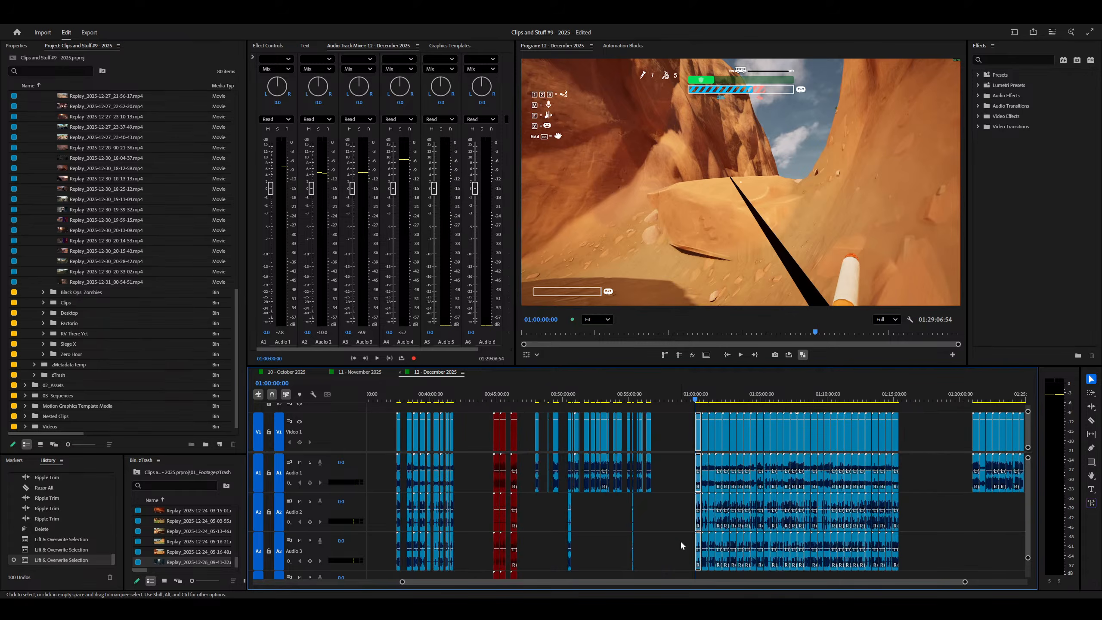
key(-)
key(-)
key(-)
key(-)
key(-)
key(-)
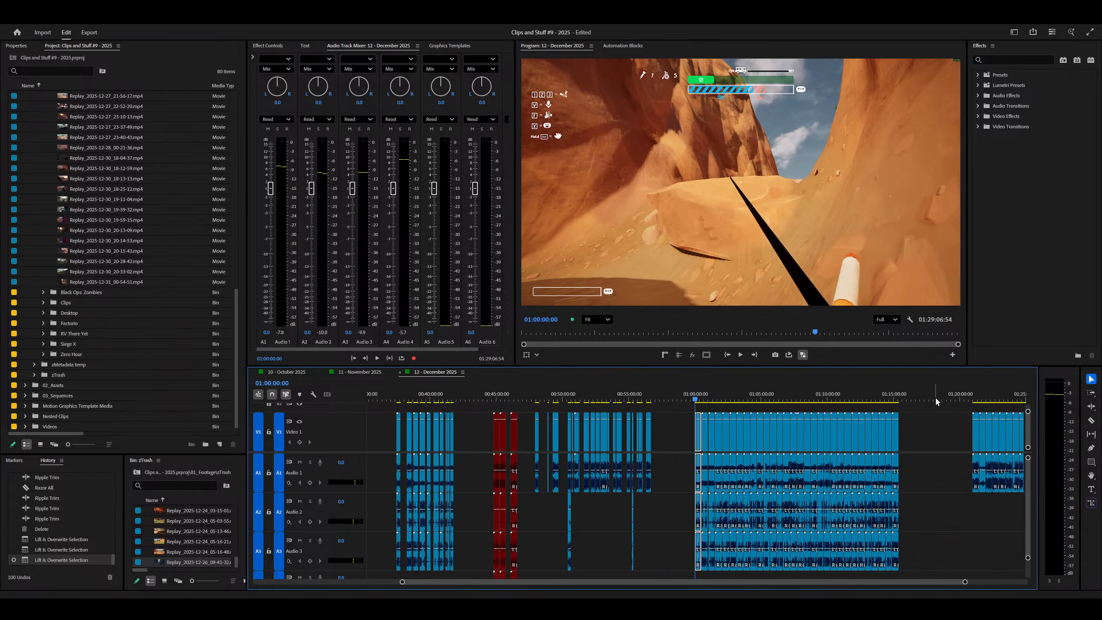
Step: Return the playhead to the start of the second-to-last clip group at 01:20:59:30
drag(948, 396, 971, 399)
key(minus)
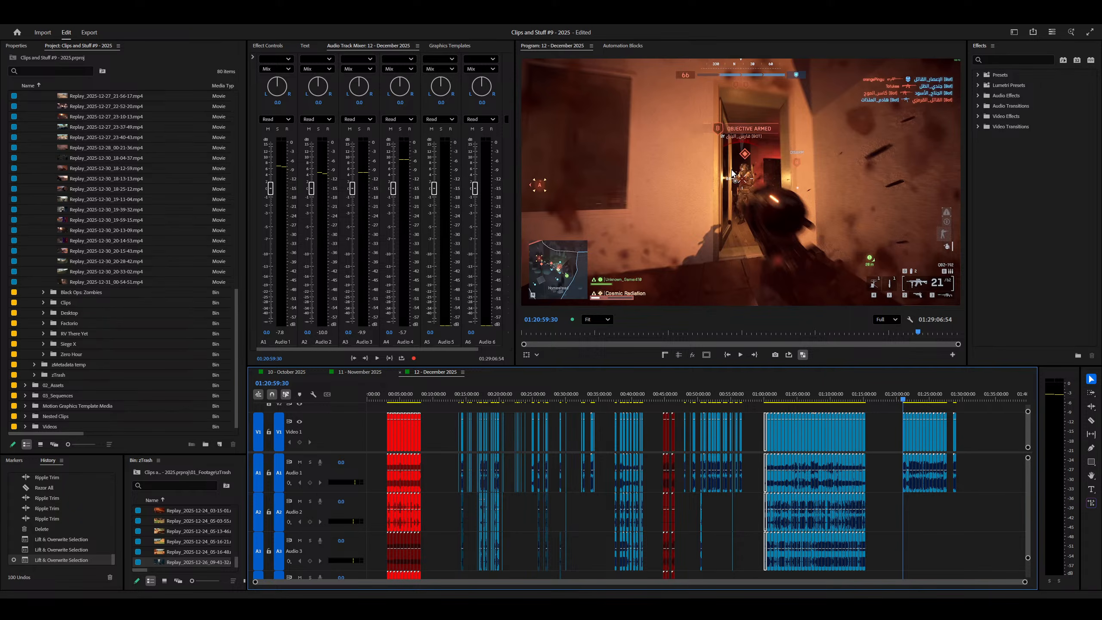
key(=)
key(=)
key(=)
key(=)
key(=)
key(=)
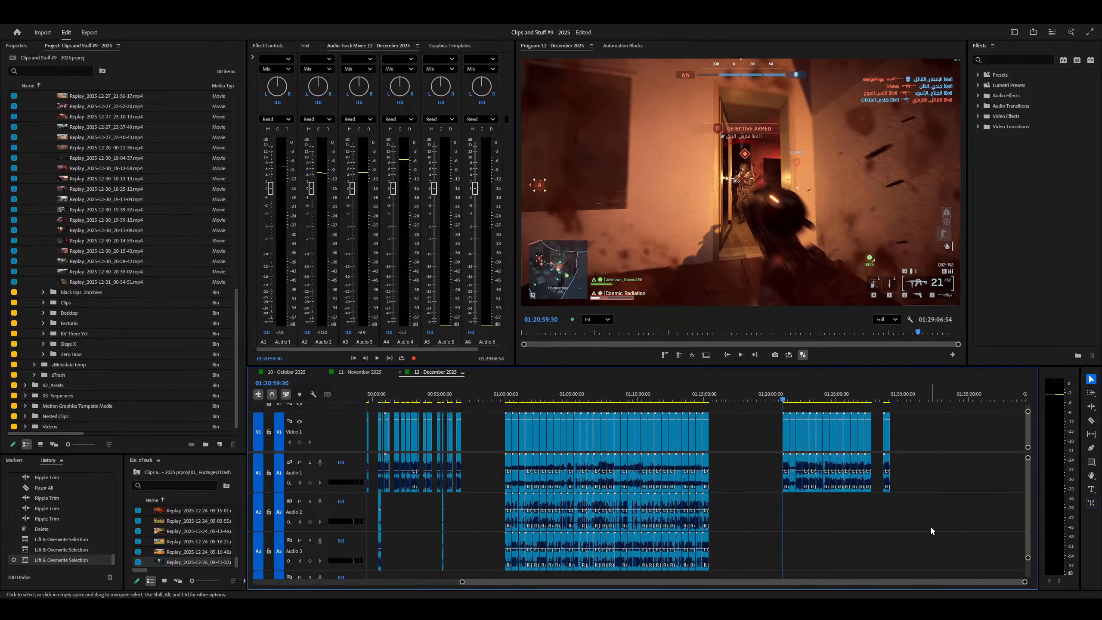
key(minus)
key(minus)
key(minus)
key(minus)
key(minus)
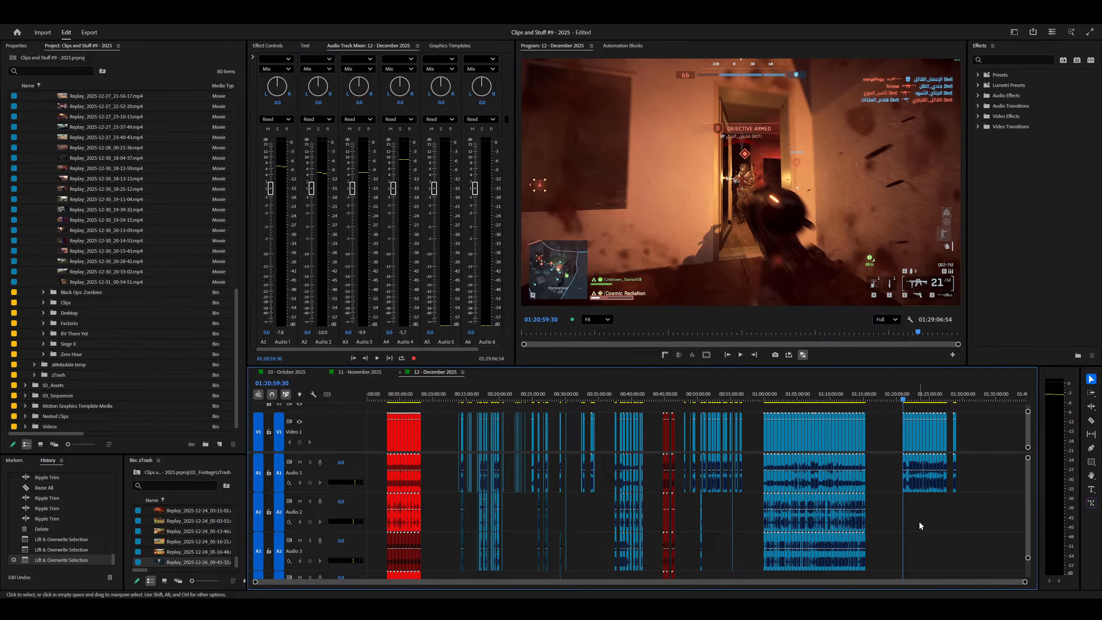
key(equal)
key(equal)
key(equal)
key(equal)
key(equal)
key(equal)
key(minus)
key(minus)
key(minus)
key(minus)
key(minus)
key(minus)
key(minus)
key(equal)
key(equal)
key(equal)
key(equal)
key(equal)
key(equal)
key(equal)
key(minus)
key(minus)
key(minus)
key(minus)
key(minus)
key(minus)
key(minus)
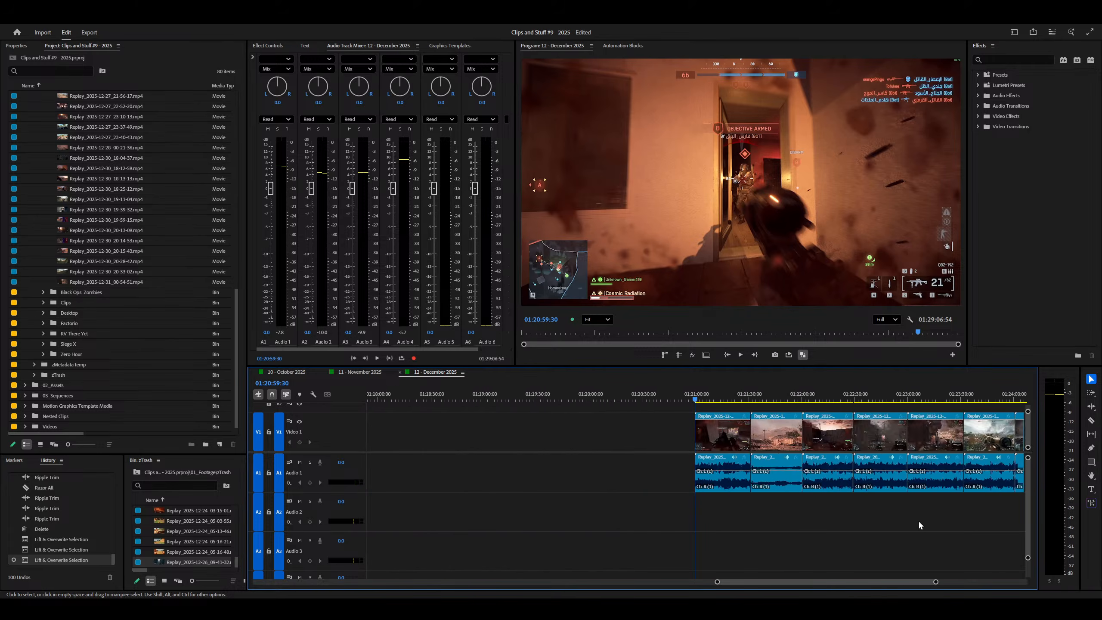
key(equal)
key(equal)
key(equal)
key(equal)
key(equal)
key(equal)
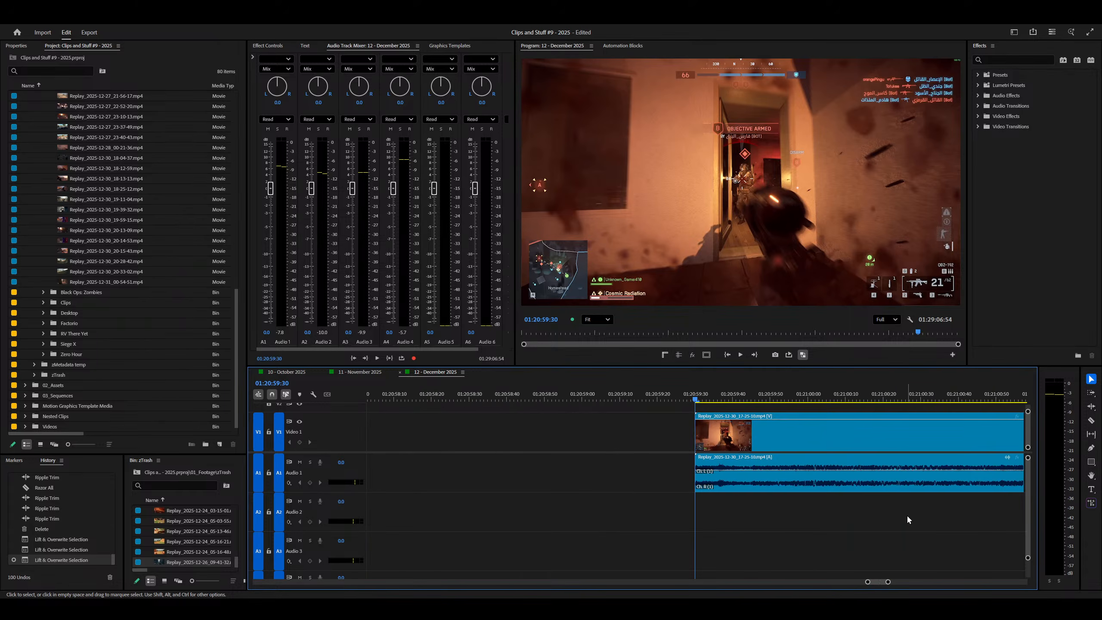
key(minus)
key(minus)
key(minus)
key(minus)
key(minus)
key(minus)
key(equal)
key(equal)
key(equal)
key(equal)
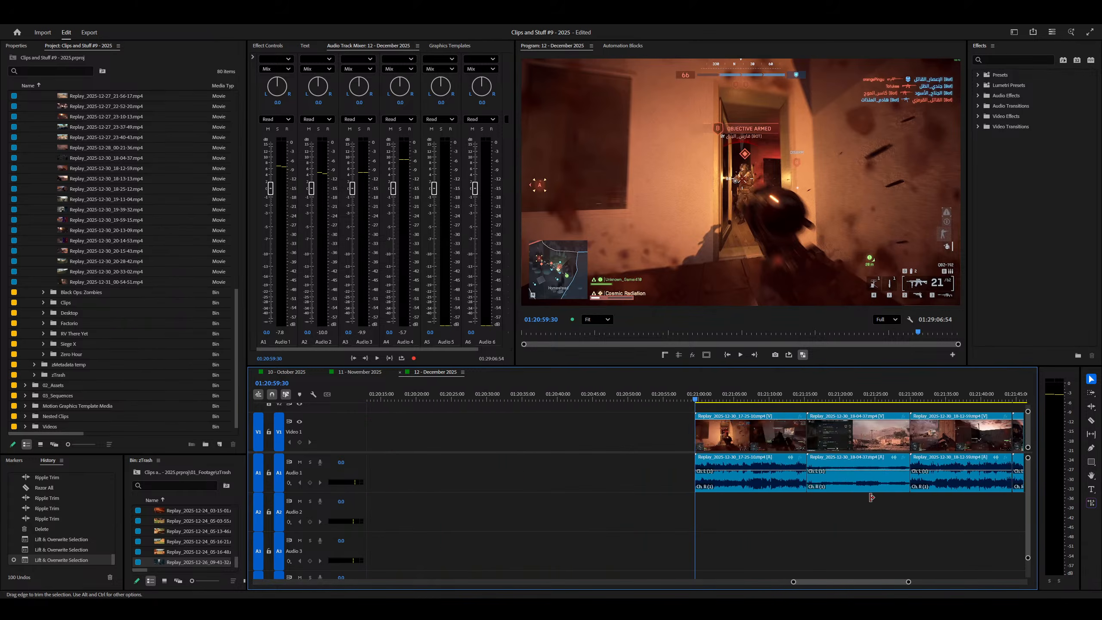
key(minus)
key(minus)
key(minus)
key(minus)
key(equal)
key(equal)
key(equal)
key(equal)
key(equal)
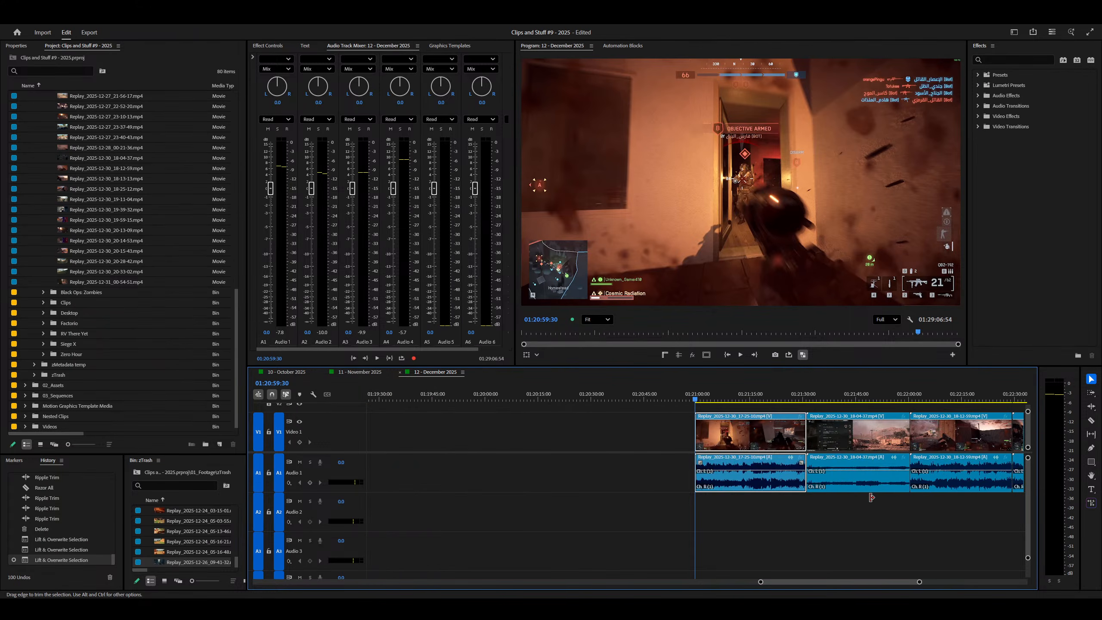
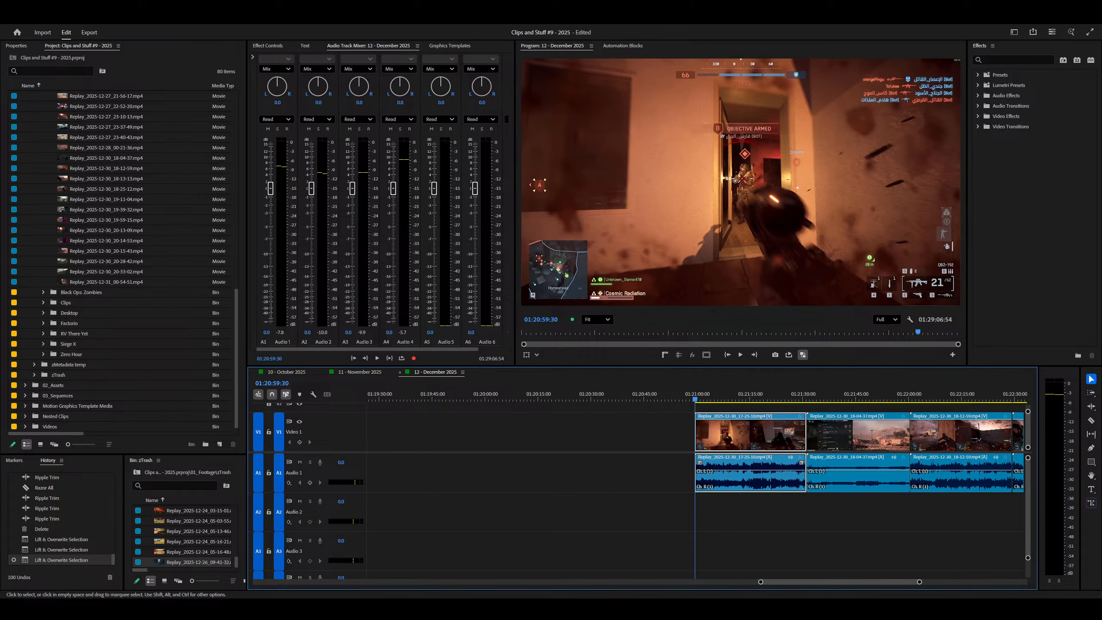
Step: Select the first clip of the second-to-last group and play it from its start to about 01:21:11
click(482, 435)
key(space)
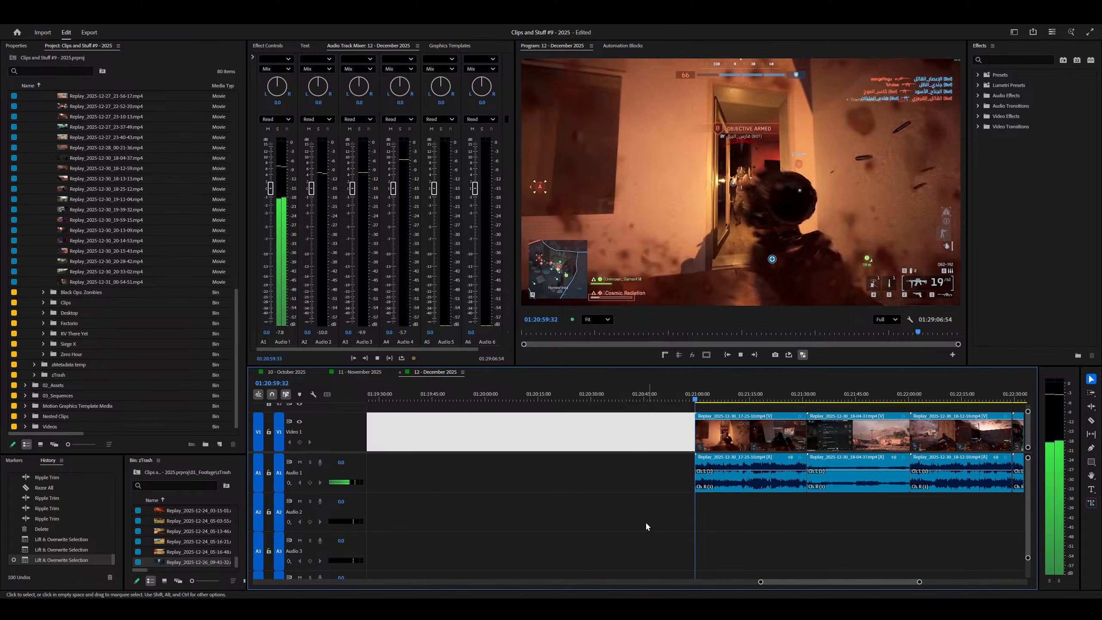
click(640, 444)
key(Up)
key(space)
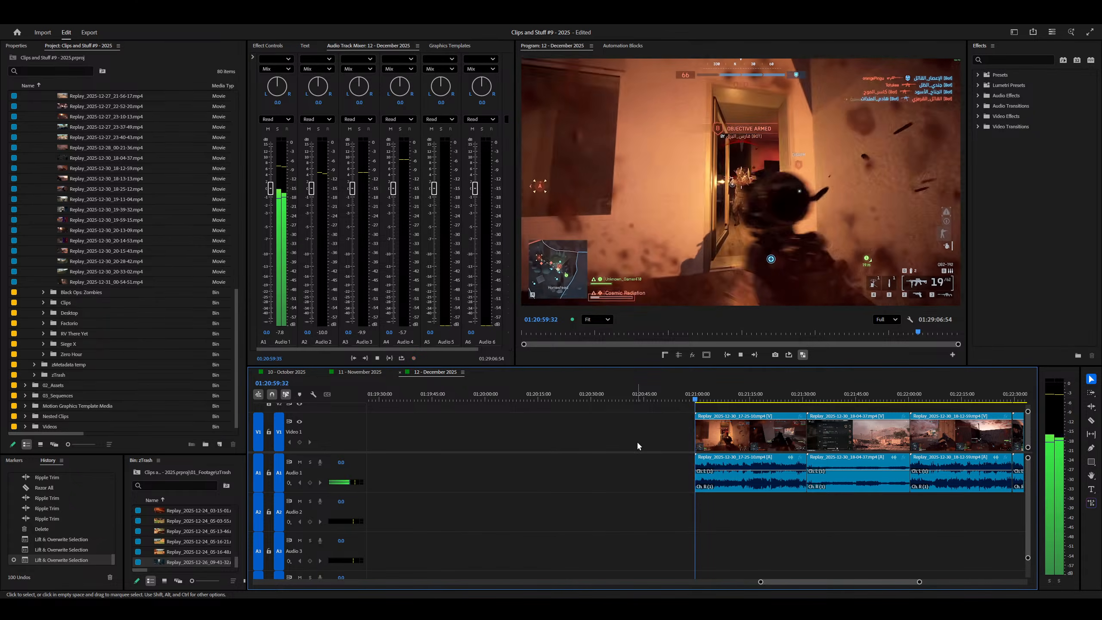
key(d)
key(minus)
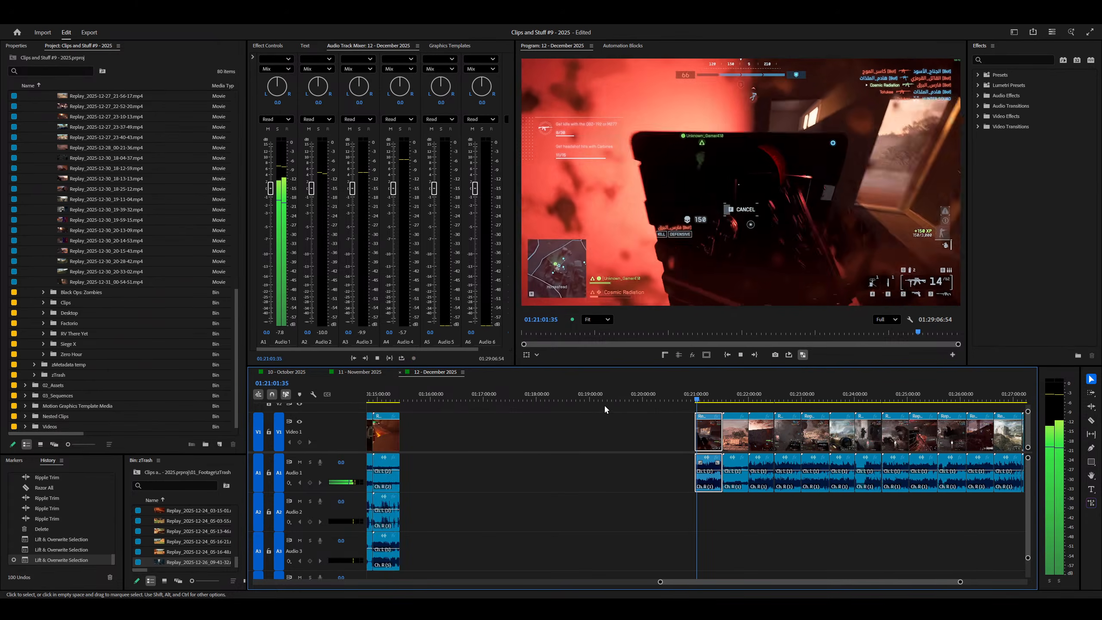
scroll(728, 421, up, 3)
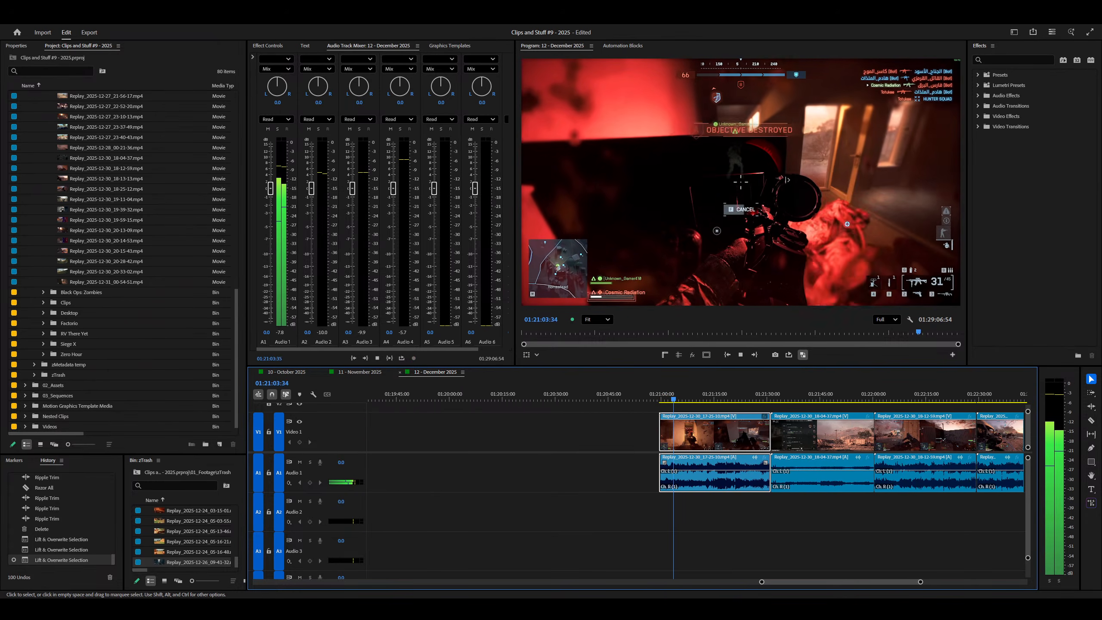
scroll(729, 421, up, 3)
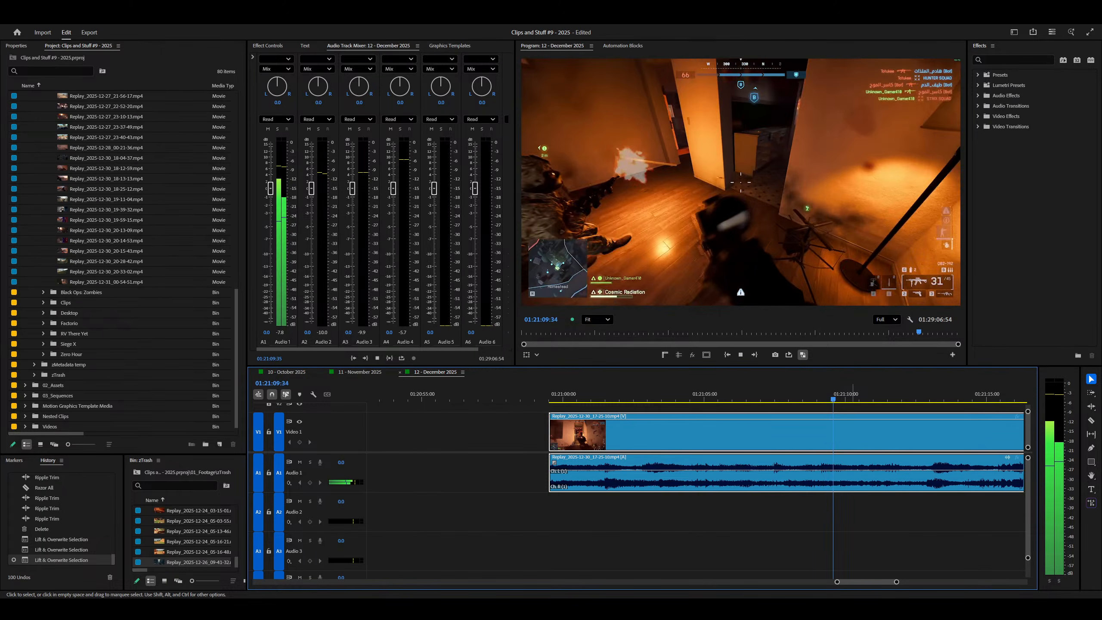
key(minus)
key(equal)
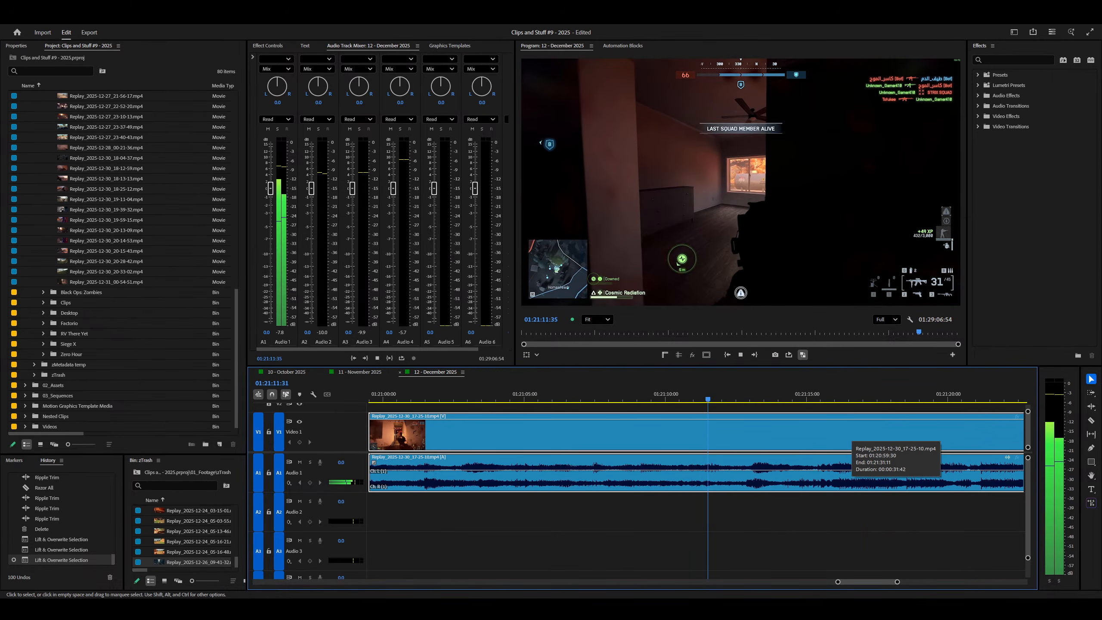
Step: Ripple trim the first clip's footage before the playhead at about 01:21:11 and continue playing the shortened clip
key(q)
key(space)
key(backslash)
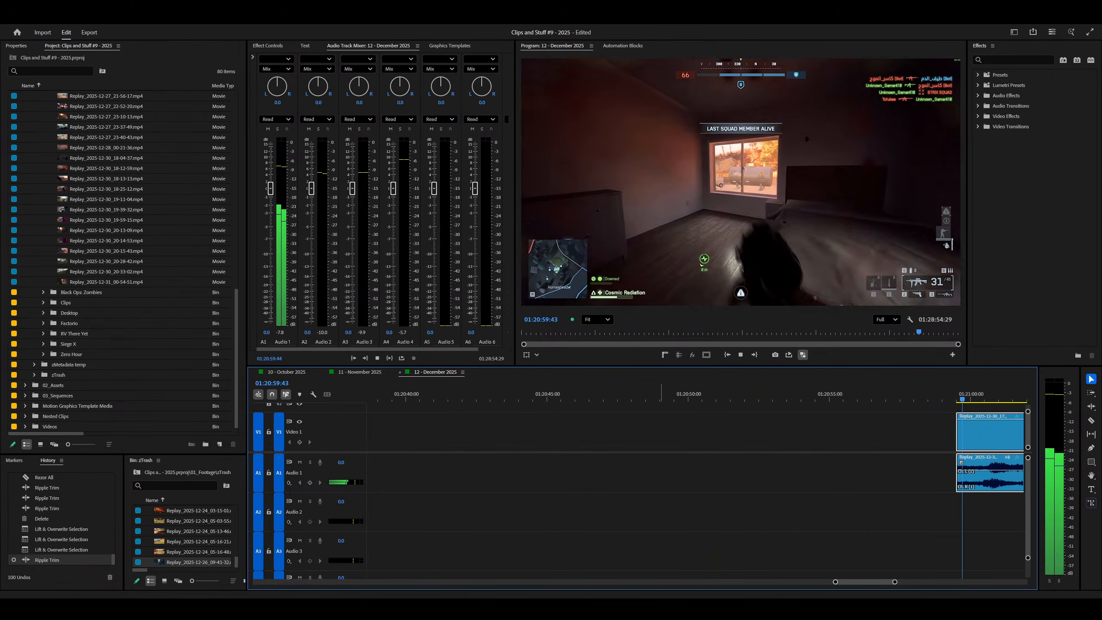
key(backslash)
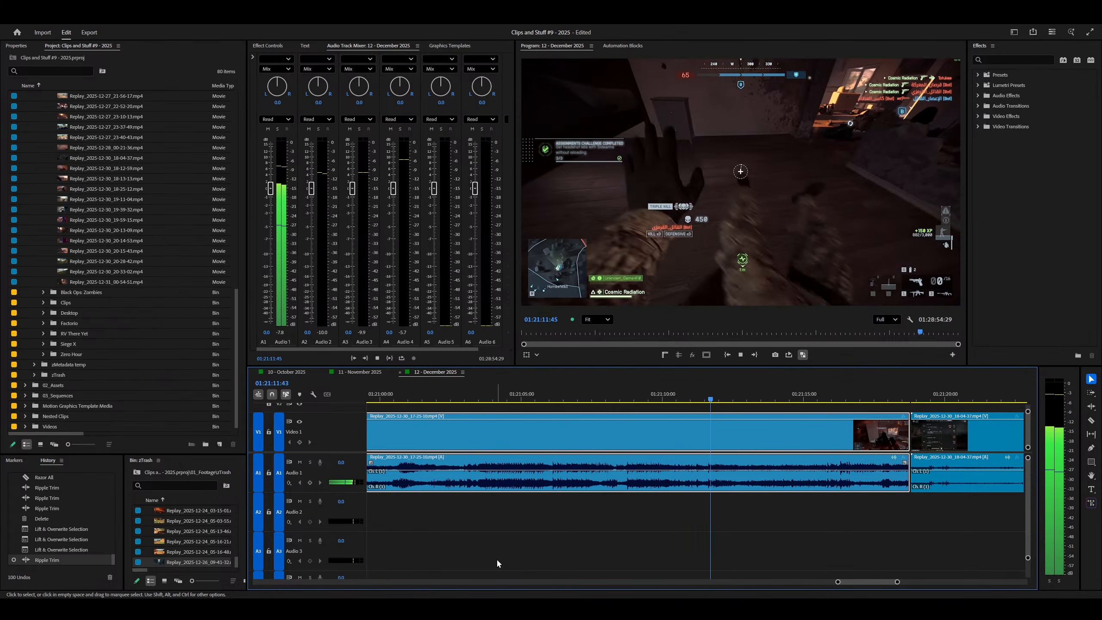
Step: Review the end of the first clip, split it at about 01:21:15, and delete the remainder, leaving a gap
key(space)
key(=)
key(minus)
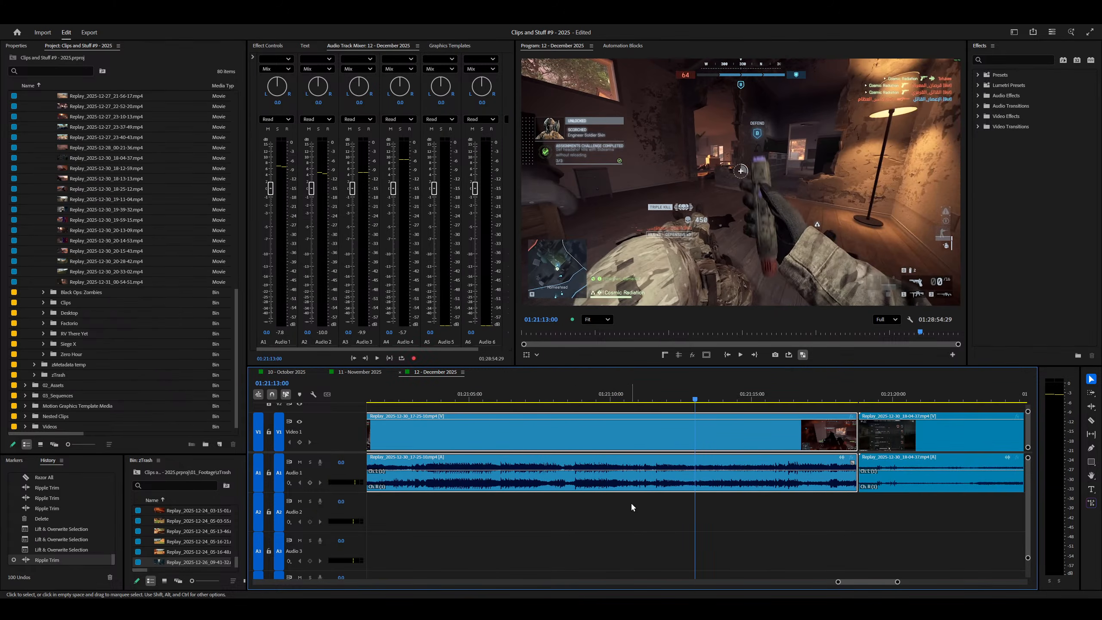
key(shift+Left)
key(minus)
key(space)
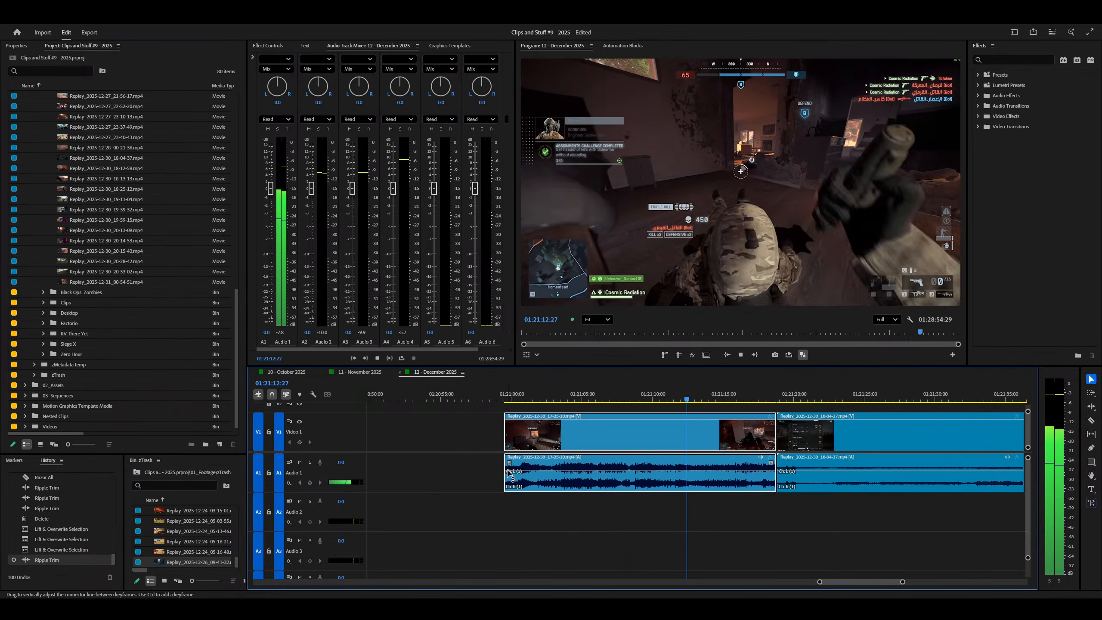
key(equal)
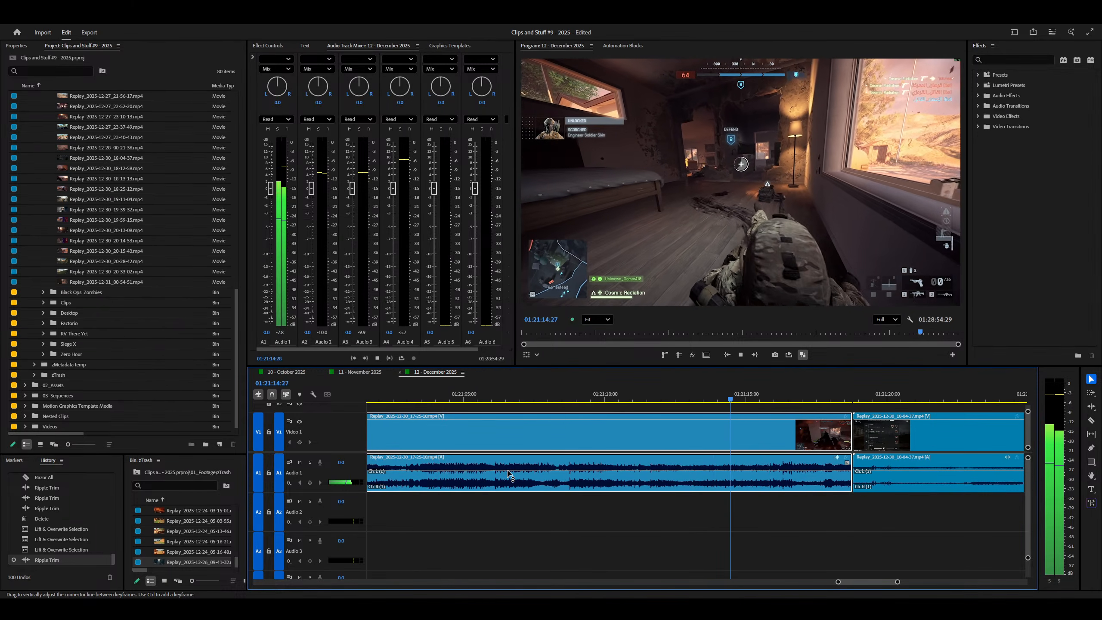
key(ctrl+shift+k)
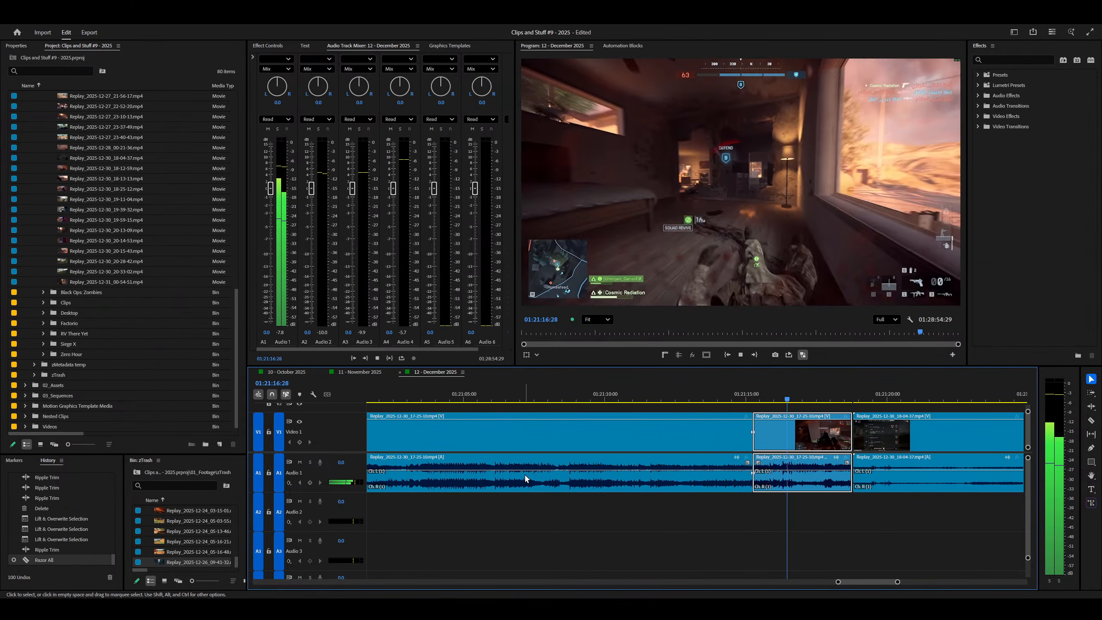
key(minus)
key(Delete)
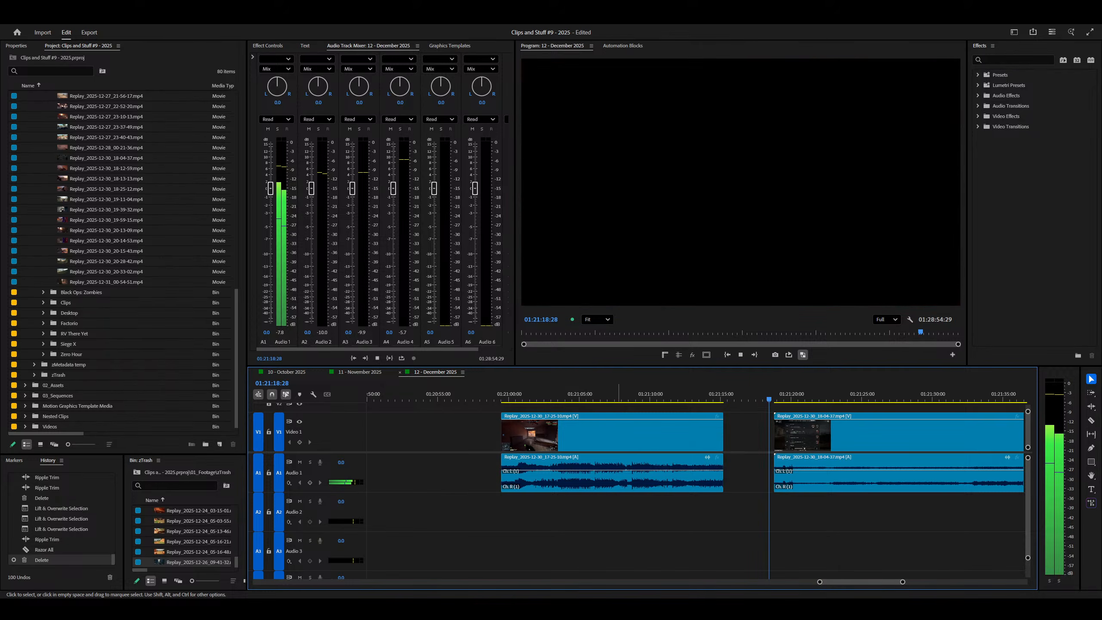
Step: Select the next clip, Replay_2025-12-30_18-04-37.mp4, and play it to about 01:21:32
key(d)
key(minus)
key(equal)
key(minus)
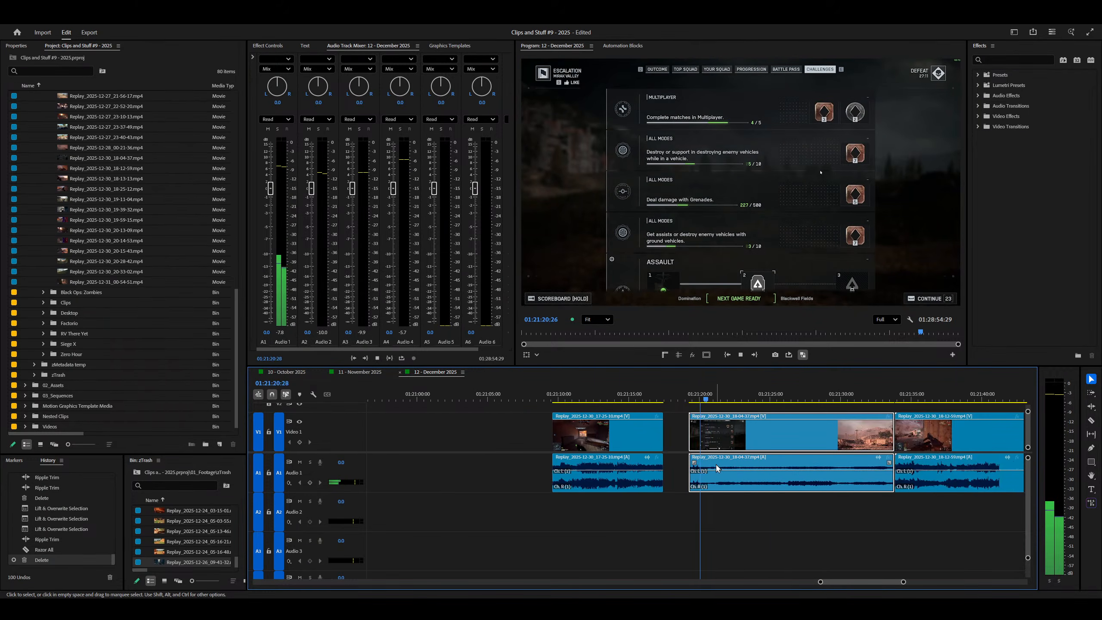
key(minus)
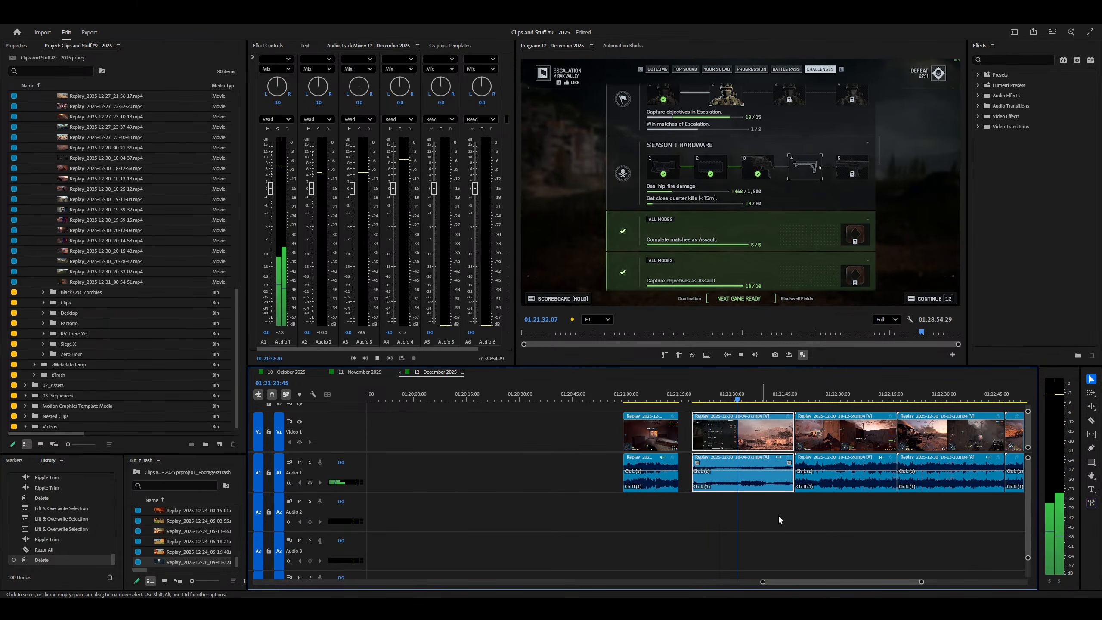
Step: Play Replay_2025-12-30_18-04-37.mp4 through to its end, copy the clip into the zTrash bin, and delete it from the timeline, leaving a gap
key(equal)
key(equal)
key(minus)
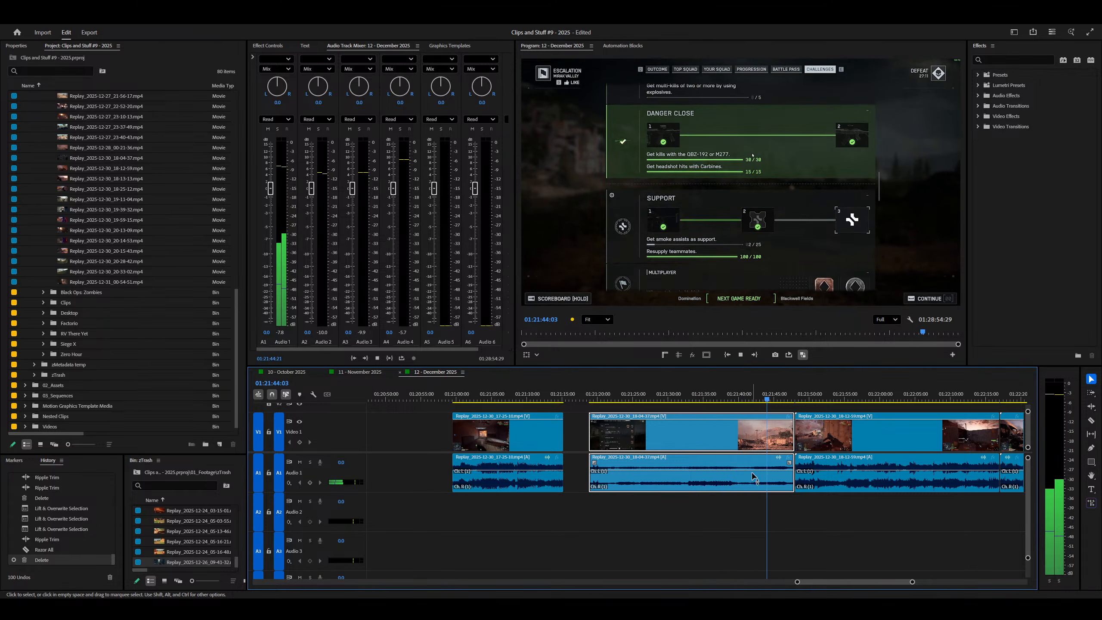
key(minus)
key(equal)
key(minus)
key(space)
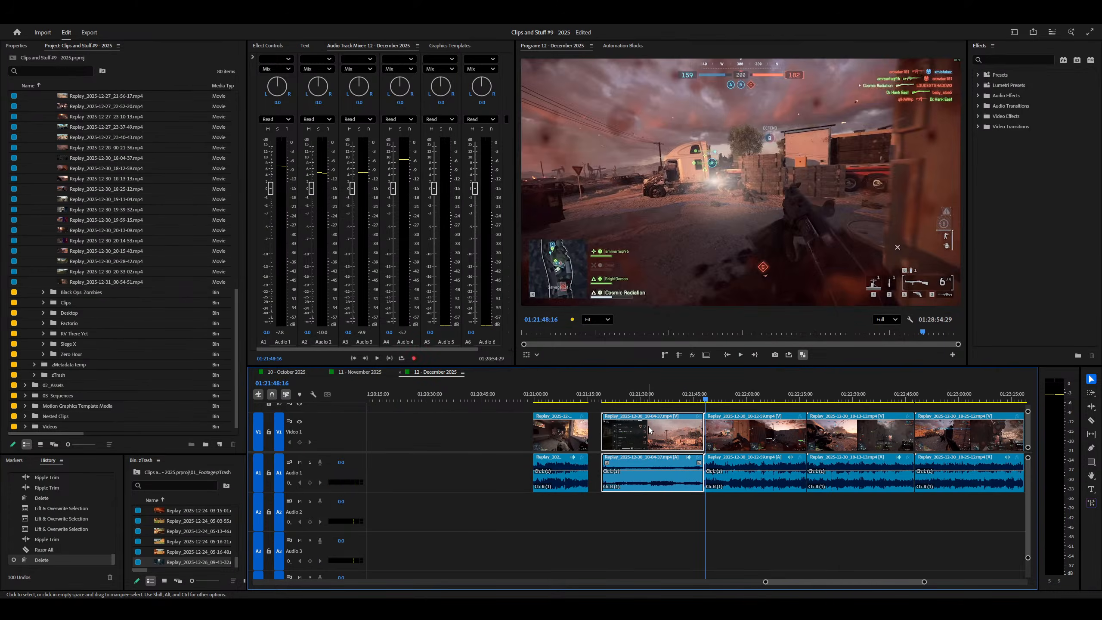
drag(649, 430, 211, 528)
key(Delete)
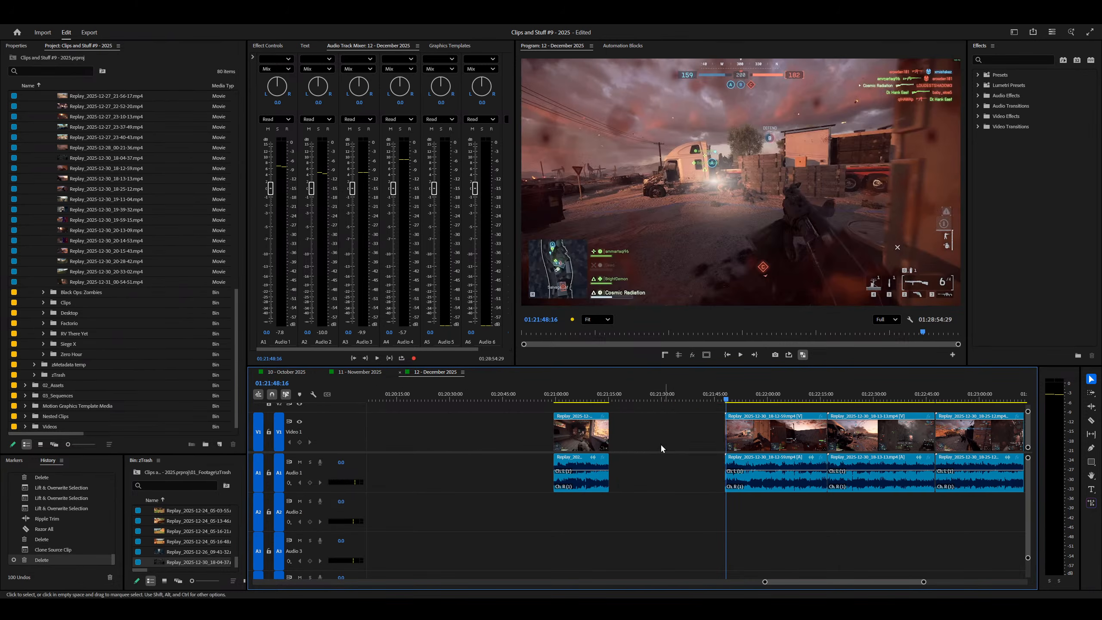
Step: Switch to the web browser, open HowLongToBeat, search for "battlefield 6", and open the game's page
key(alt+Tab)
text(how)
key(Return)
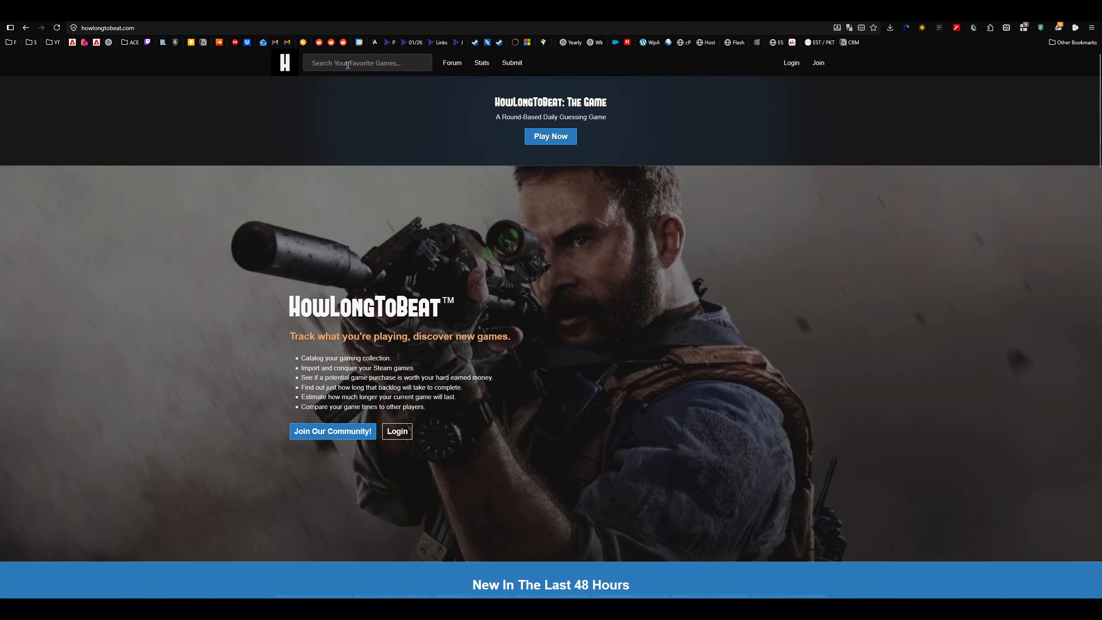
click(347, 65)
text(battlefield 6)
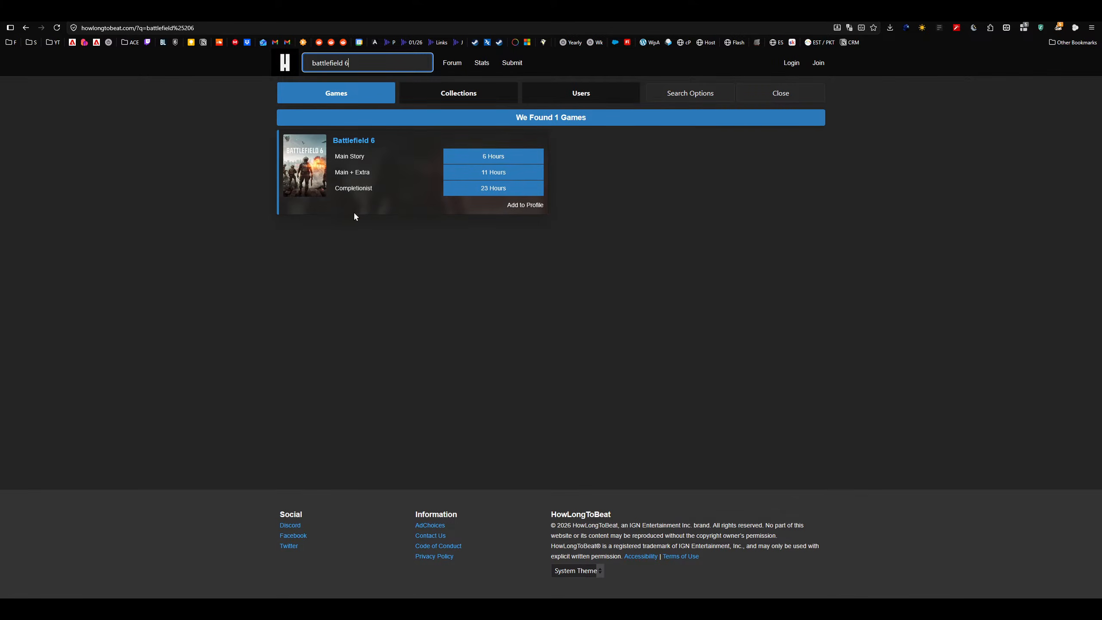
click(361, 143)
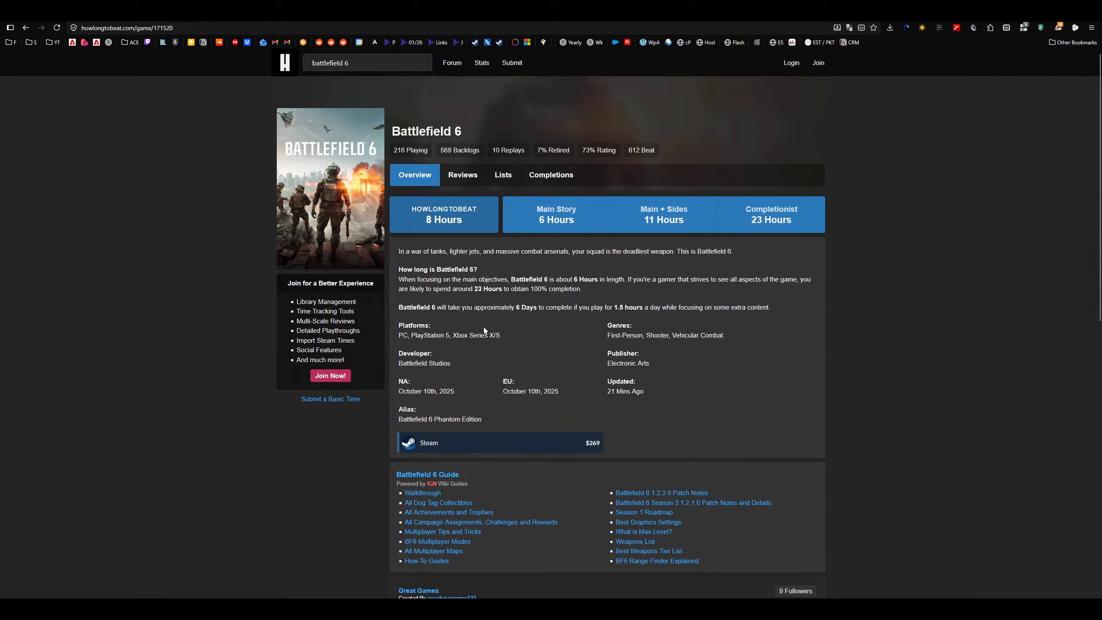
Step: Examine the Battlefield 6 completion times and the playtime on its Steam store page, and return to Premiere Pro
scroll(618, 349, down, 5)
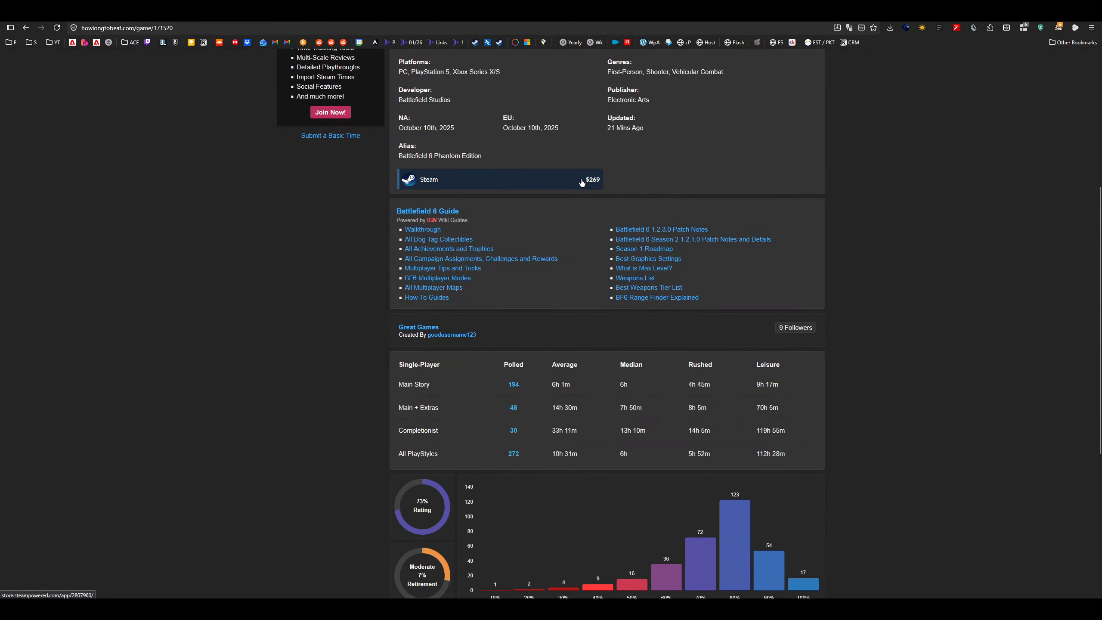
scroll(522, 196, down, 3)
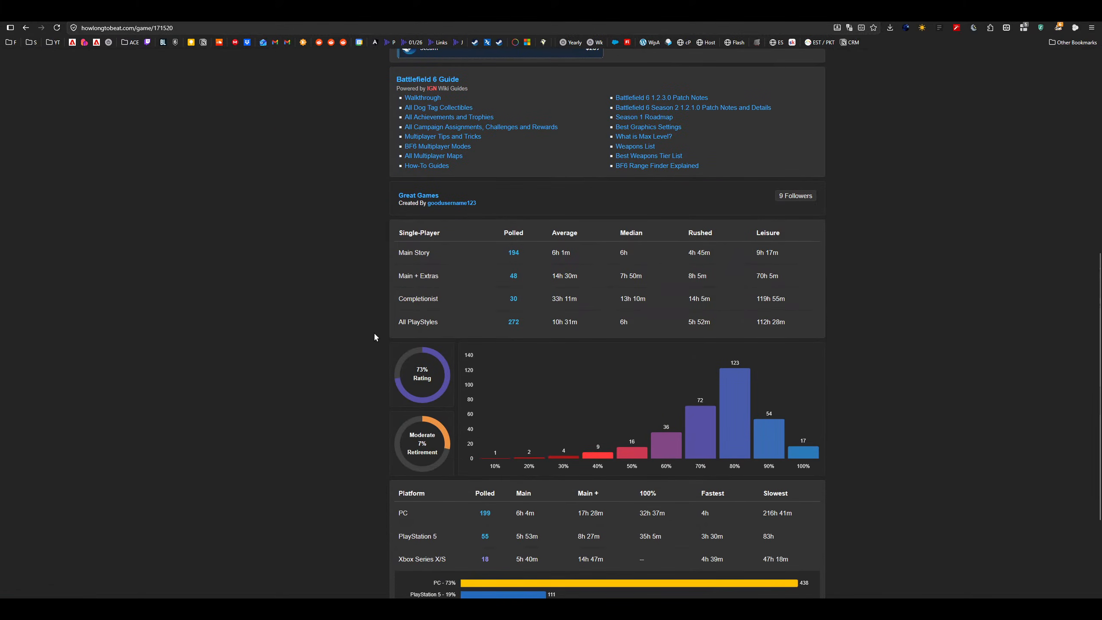
scroll(374, 330, down, 3)
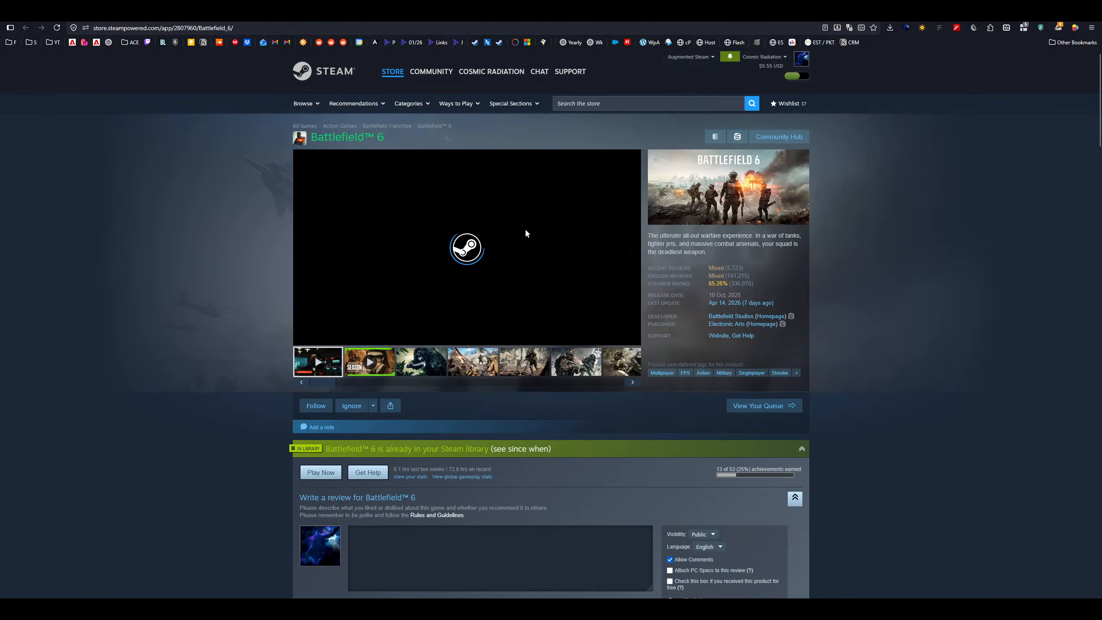
scroll(524, 232, down, 5)
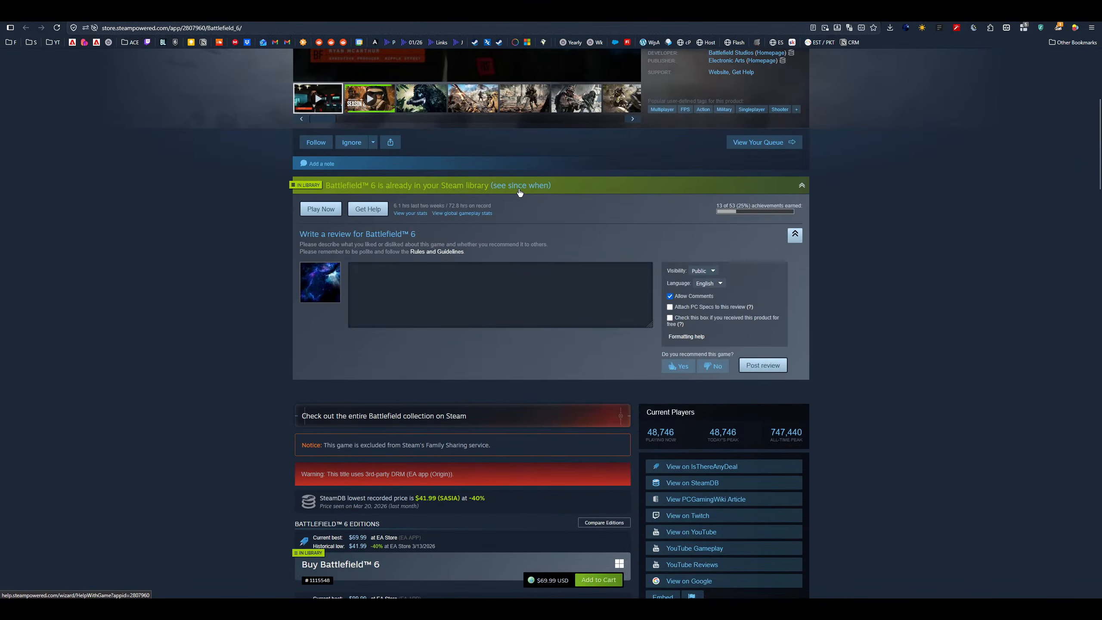
scroll(283, 244, down, 3)
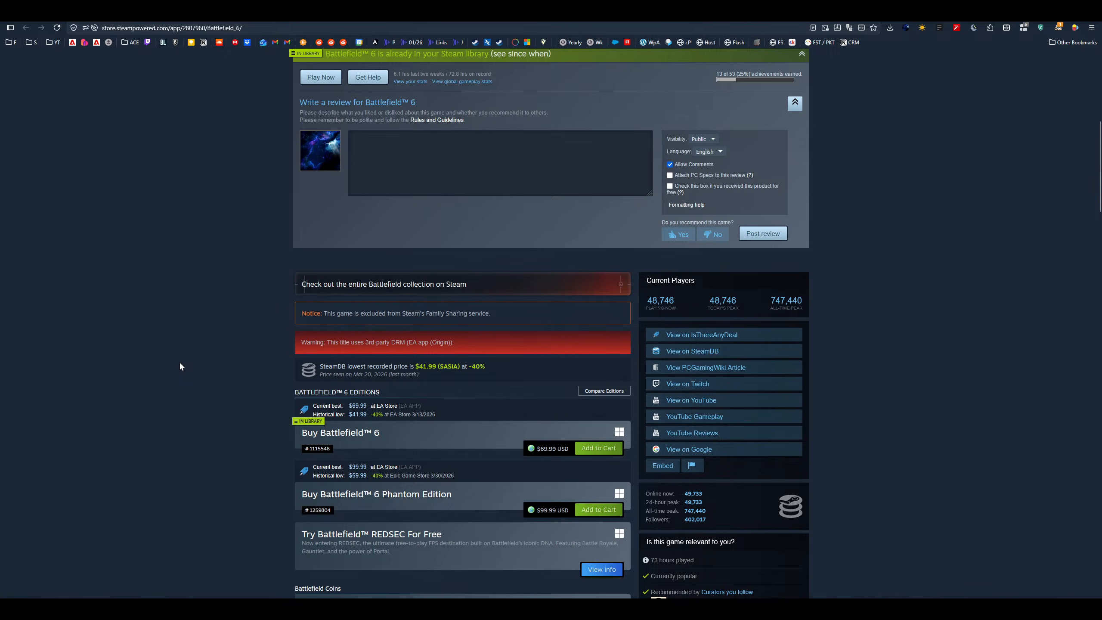
key(ctrl+Tab)
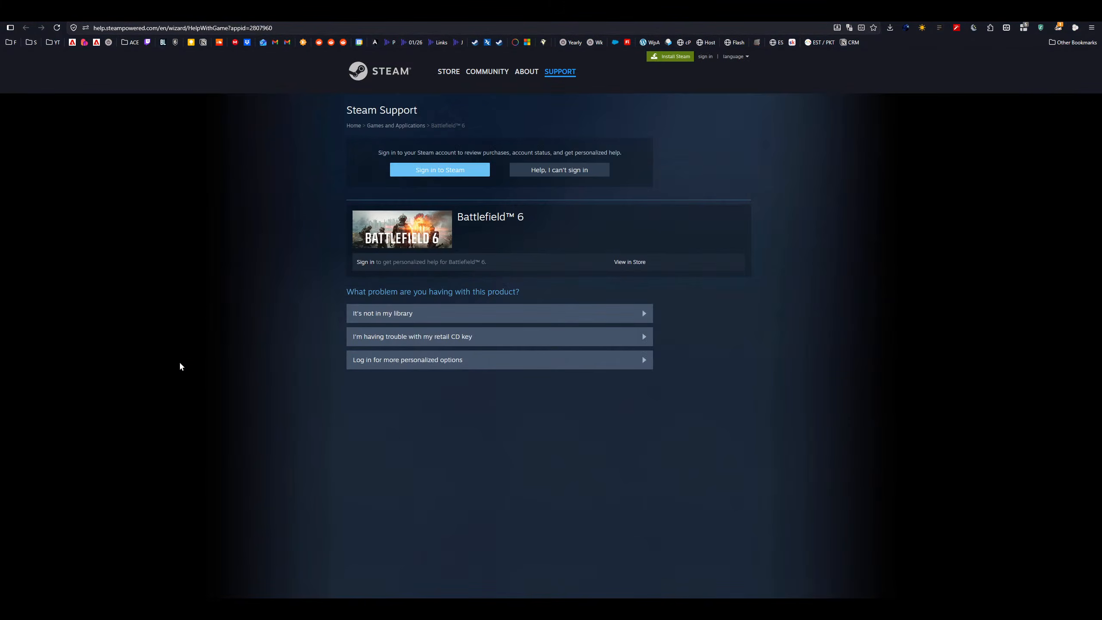
key(ctrl+Tab)
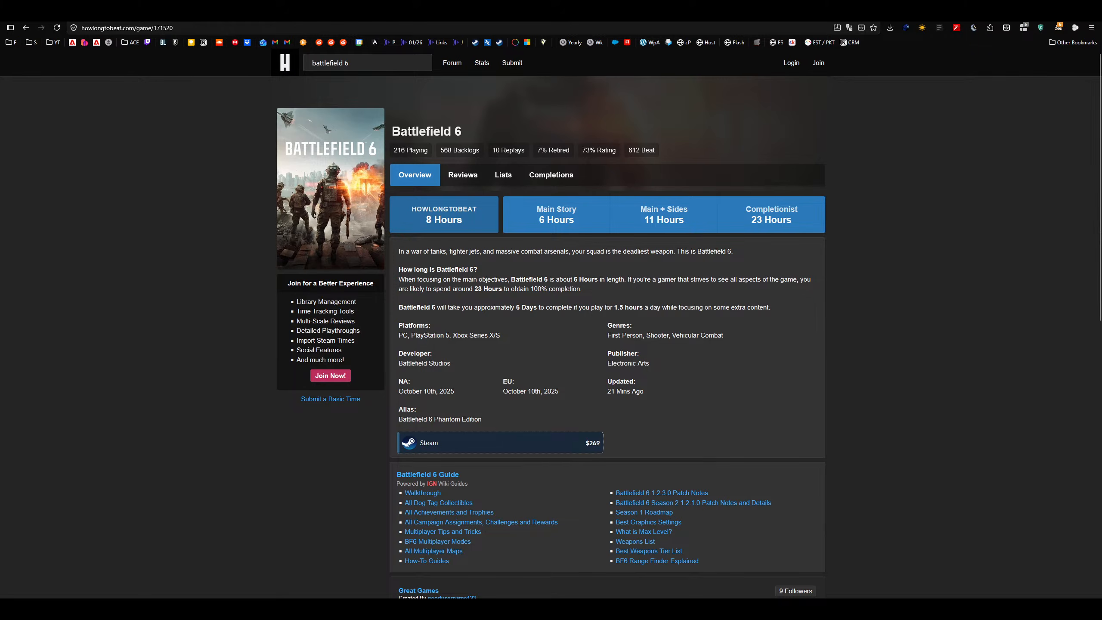
key(ctrl+Tab)
key(alt+Tab)
Step: Select the next clip, Replay_2025-12-30_18-12-59.mp4, and play it from its start to about 01:22:00
click(805, 428)
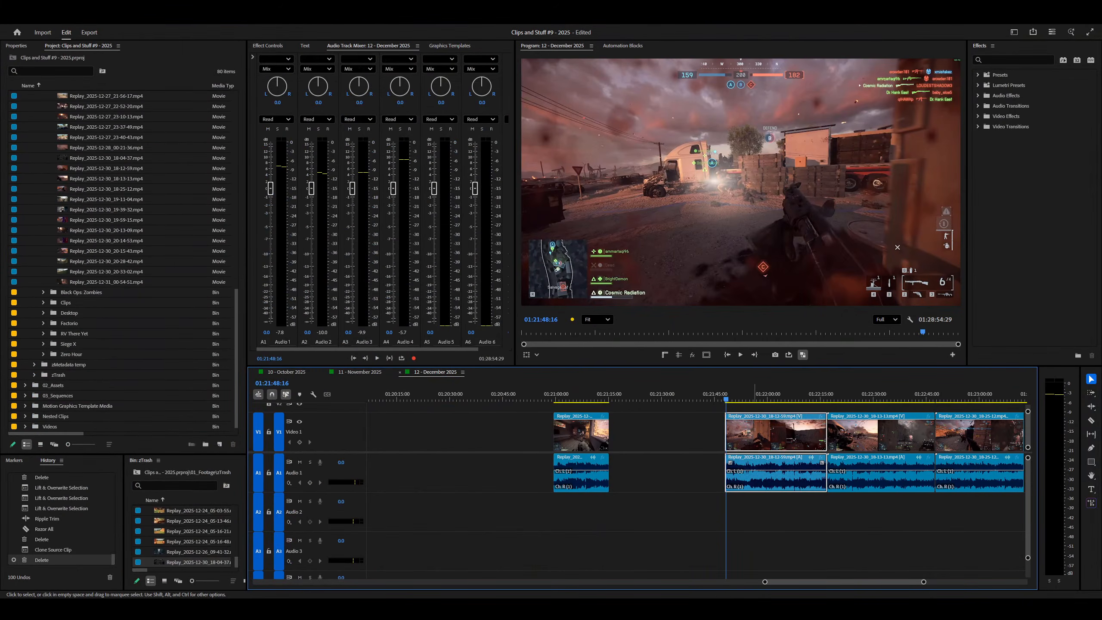
key(space)
key(equal)
key(equal)
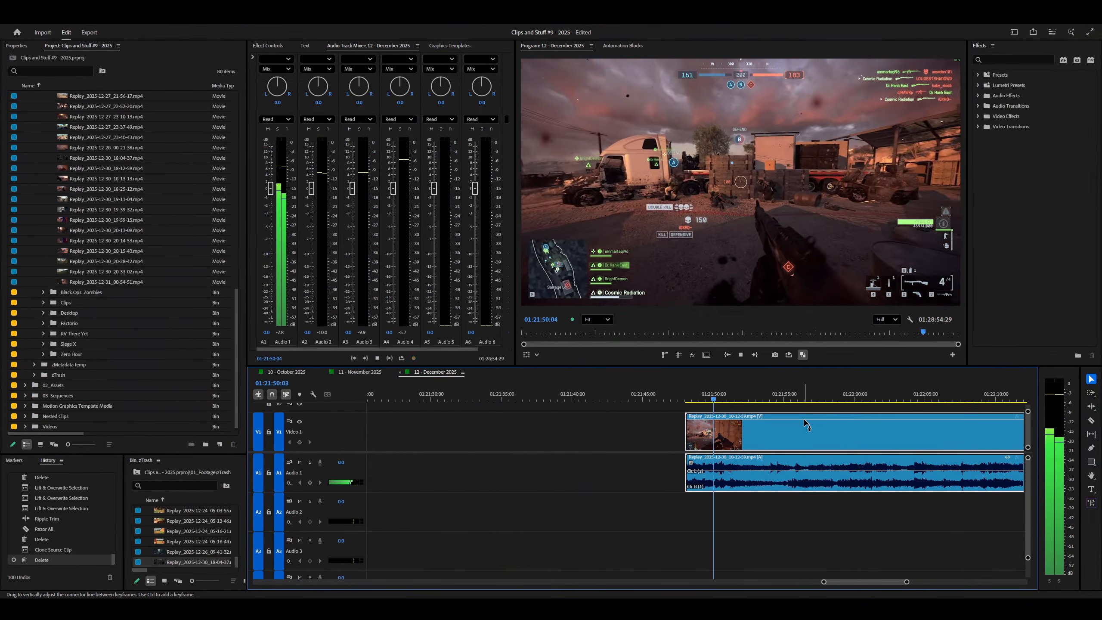
key(equal)
key(equal)
key(minus)
key(l)
key(minus)
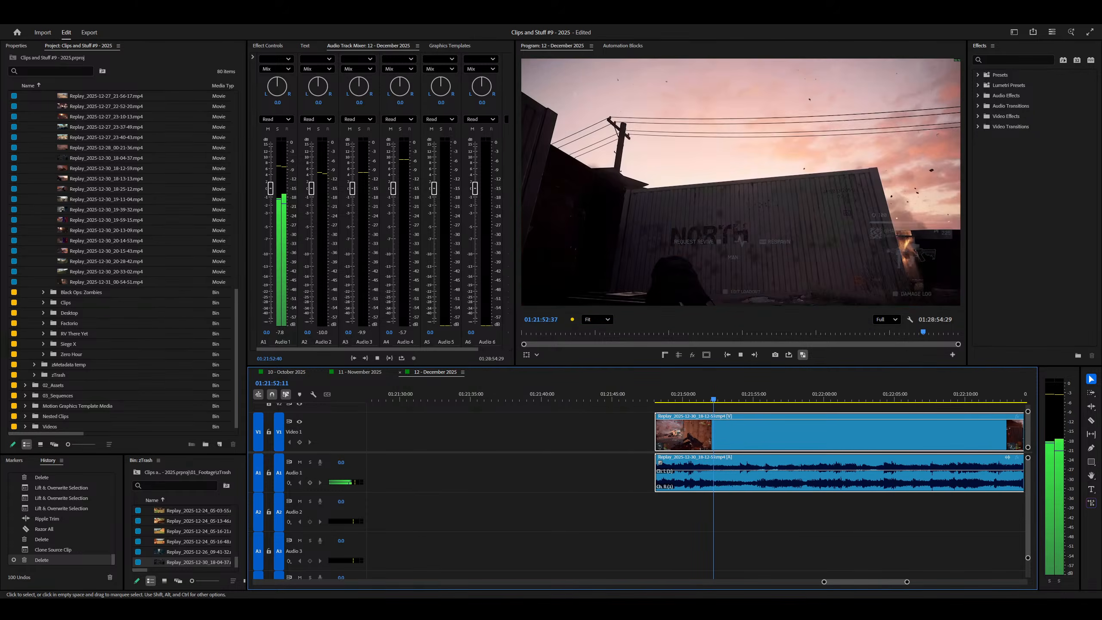
key(minus)
key(equal)
scroll(796, 452, up, 1)
key(minus)
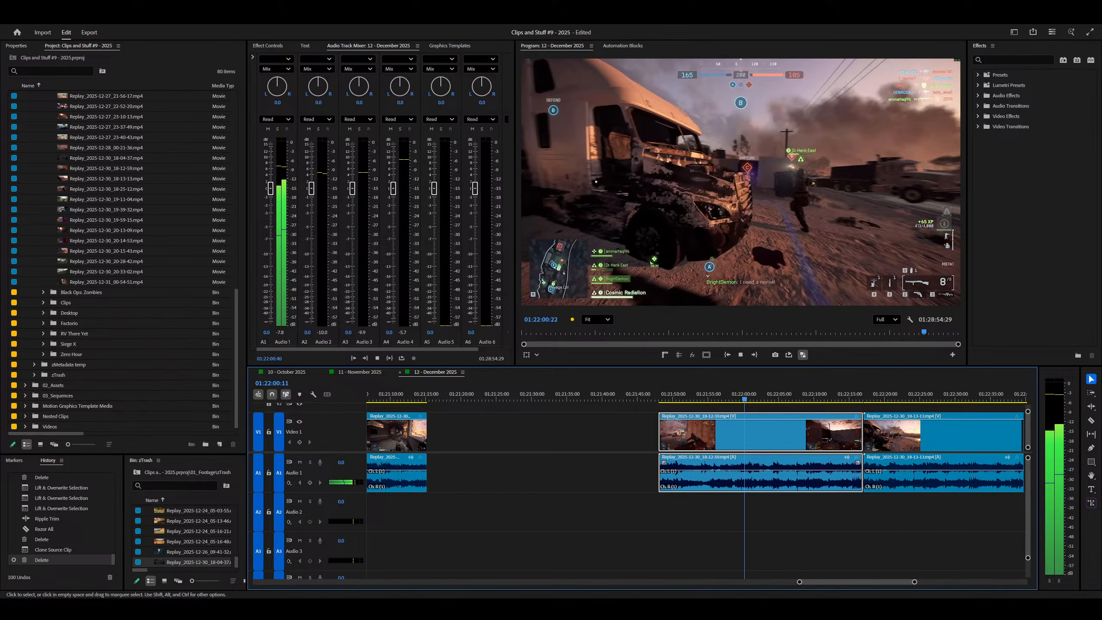
Step: Ripple trim the selected clip's footage before the playhead and play the shortened clip past its end to about 01:22:03
key(equal)
key(q)
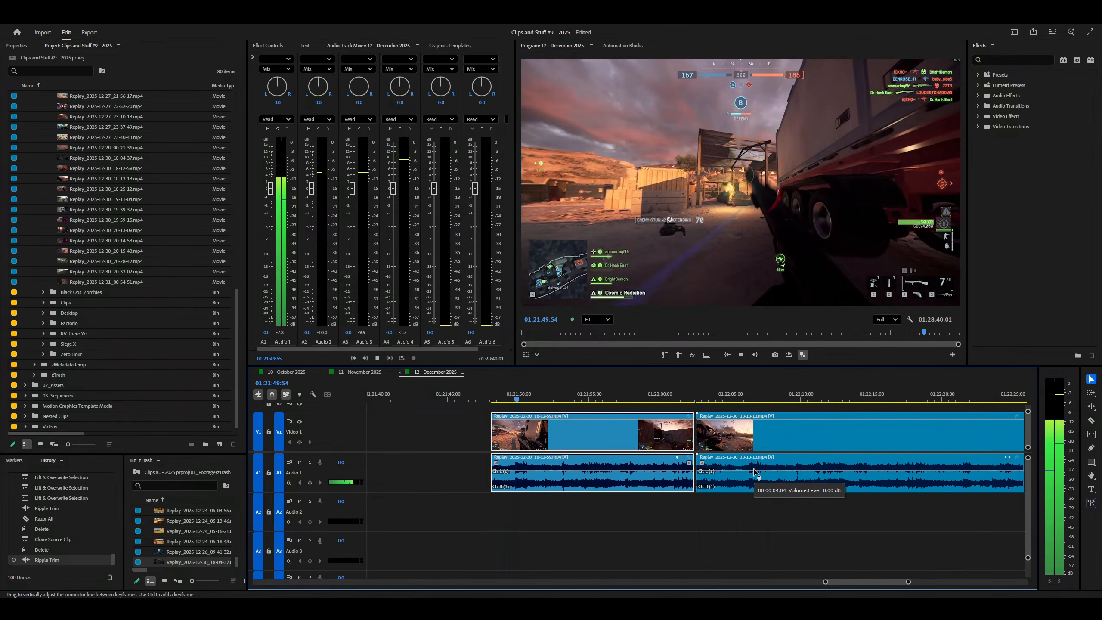
key(minus)
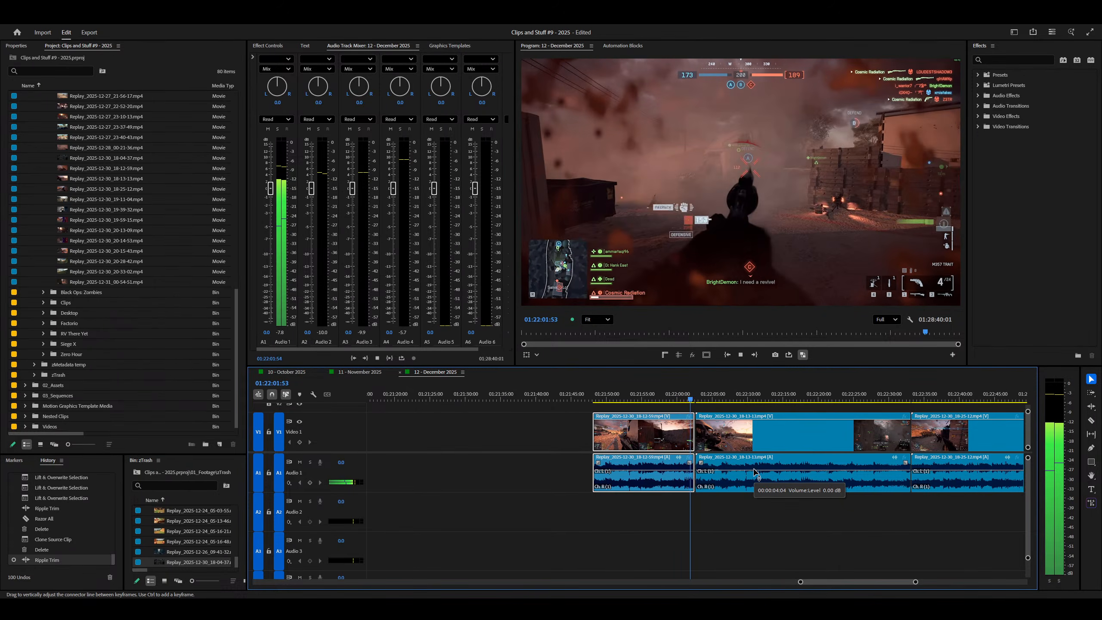
key(equal)
key(equal)
key(minus)
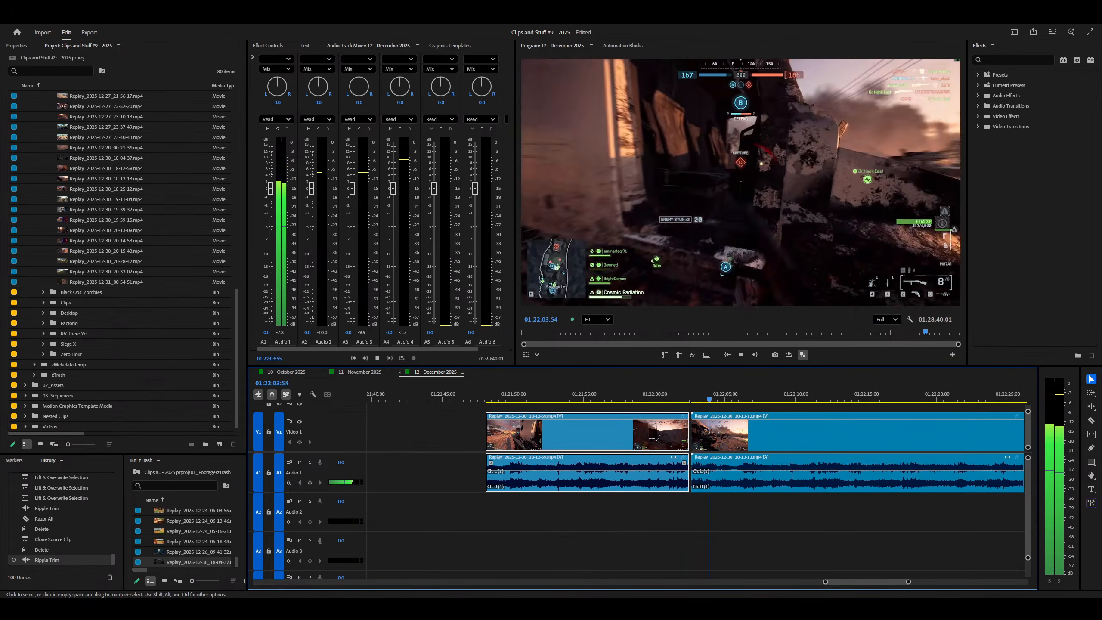
Step: Stop playback, copy Replay_2025-12-30_18-12-59.mp4 into the zTrash bin, and delete the clip from the timeline
key(space)
drag(538, 428, 216, 506)
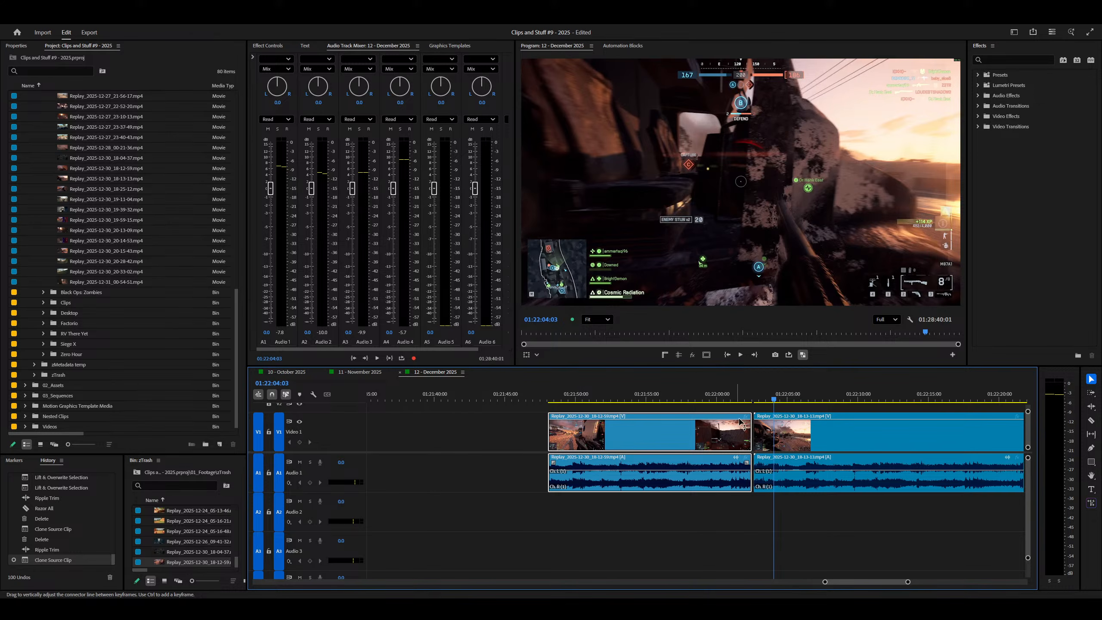
key(Delete)
Step: Play the start of Replay_2025-12-30_18-13-13.mp4 and ripple trim its footage before the playhead
key(space)
key(minus)
key(equal)
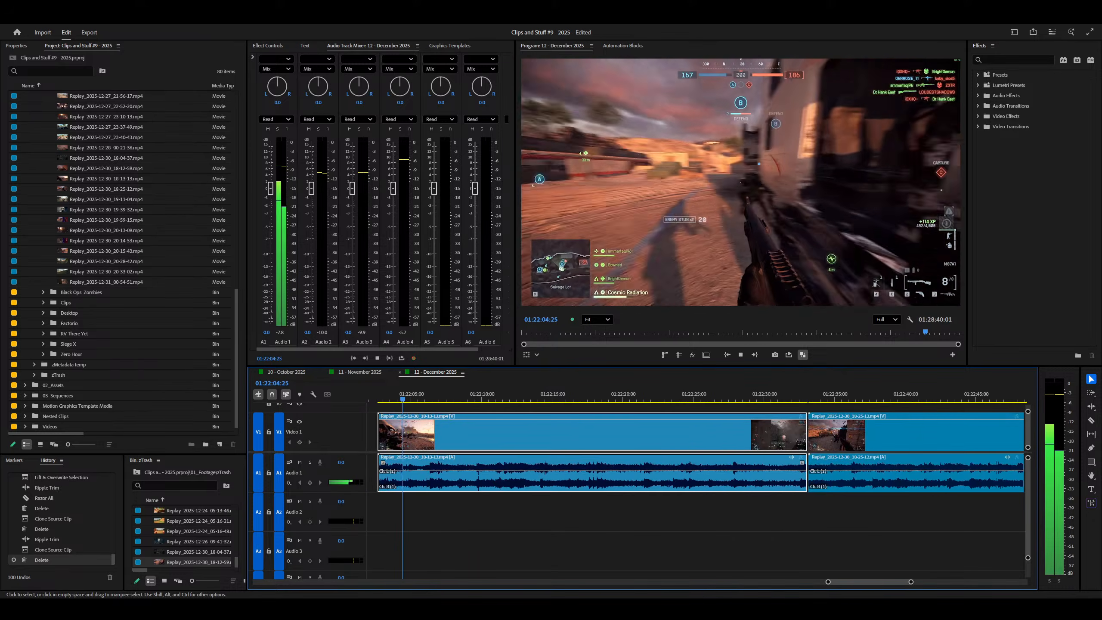
key(q)
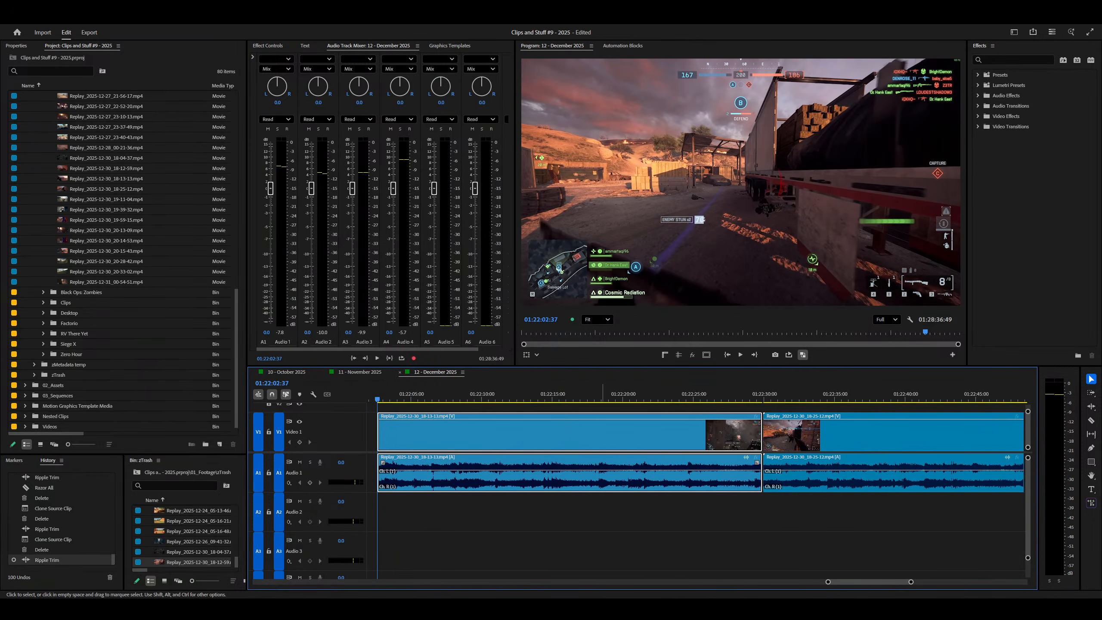
Step: Split Replay_2025-12-30_18-13-13.mp4 at about 01:22:18, review the footage after the cut, and delete the remainder, leaving a gap
key(equal)
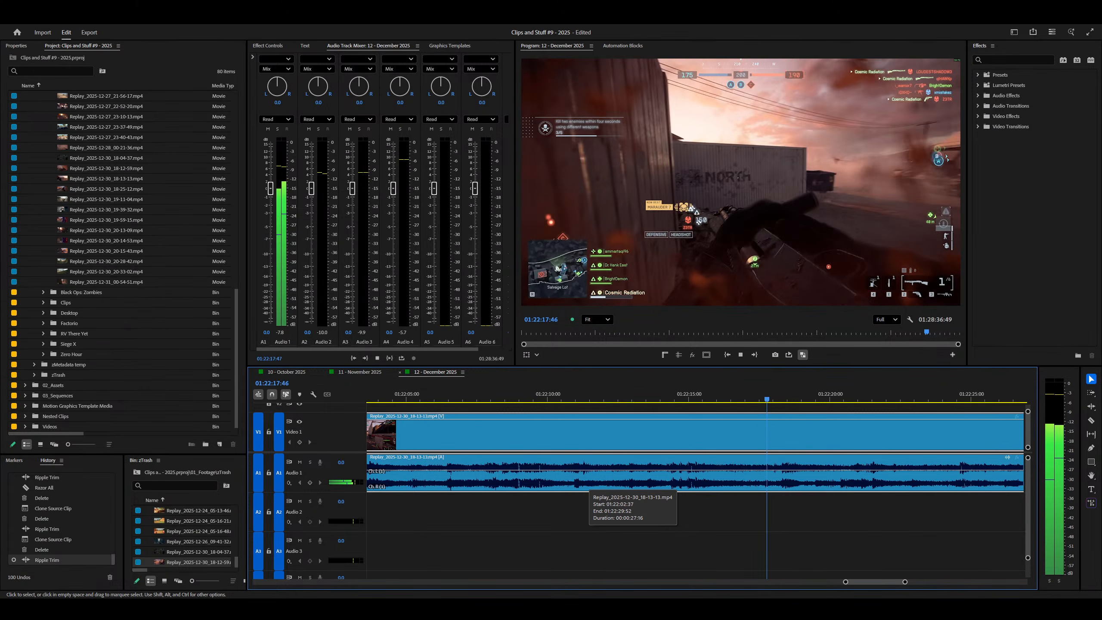
key(ctrl+shift+k)
key(space)
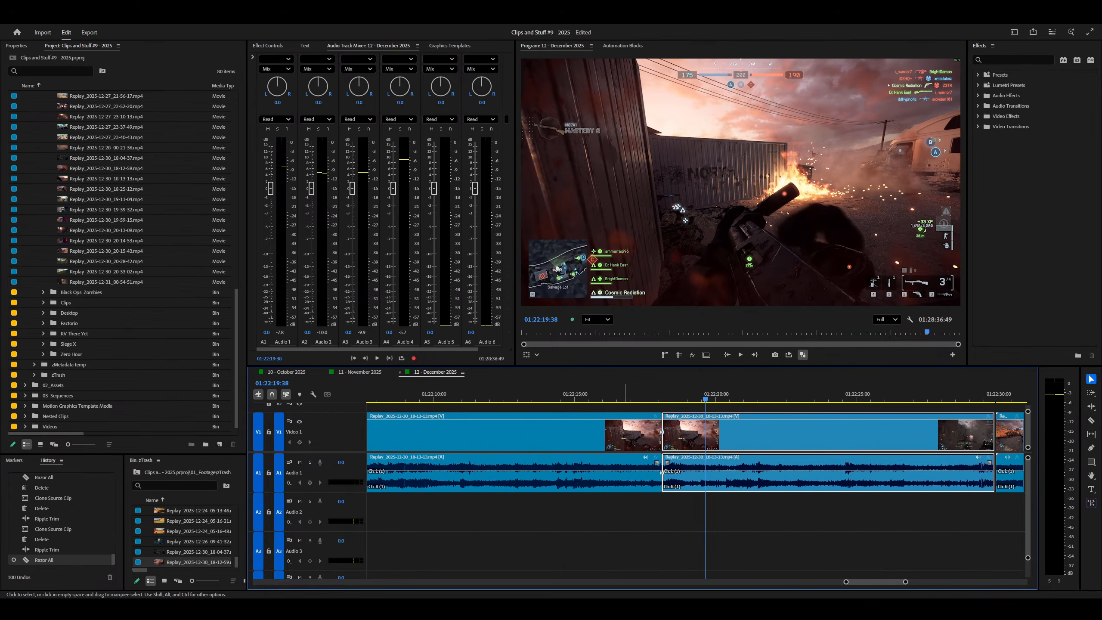
key(Down)
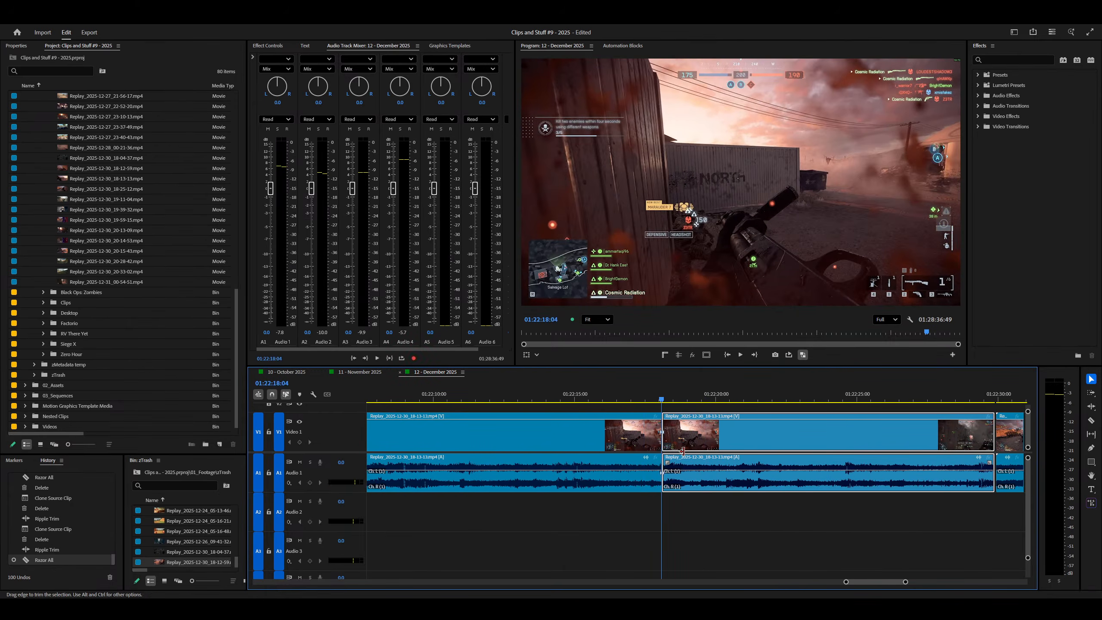
key(space)
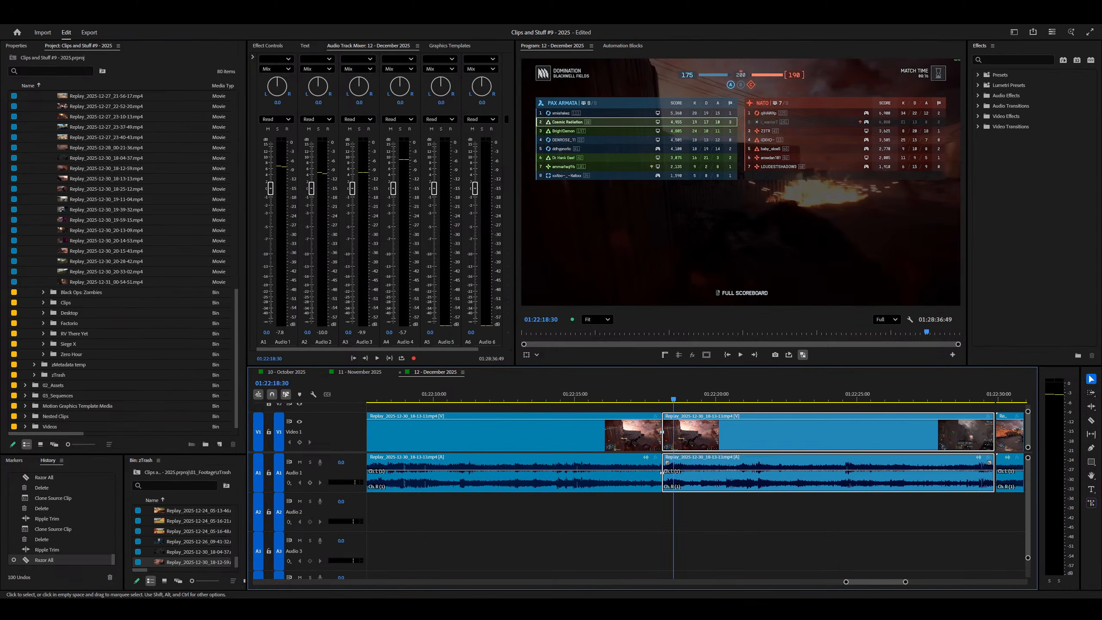
key(Left)
key(minus)
key(minus)
key(Delete)
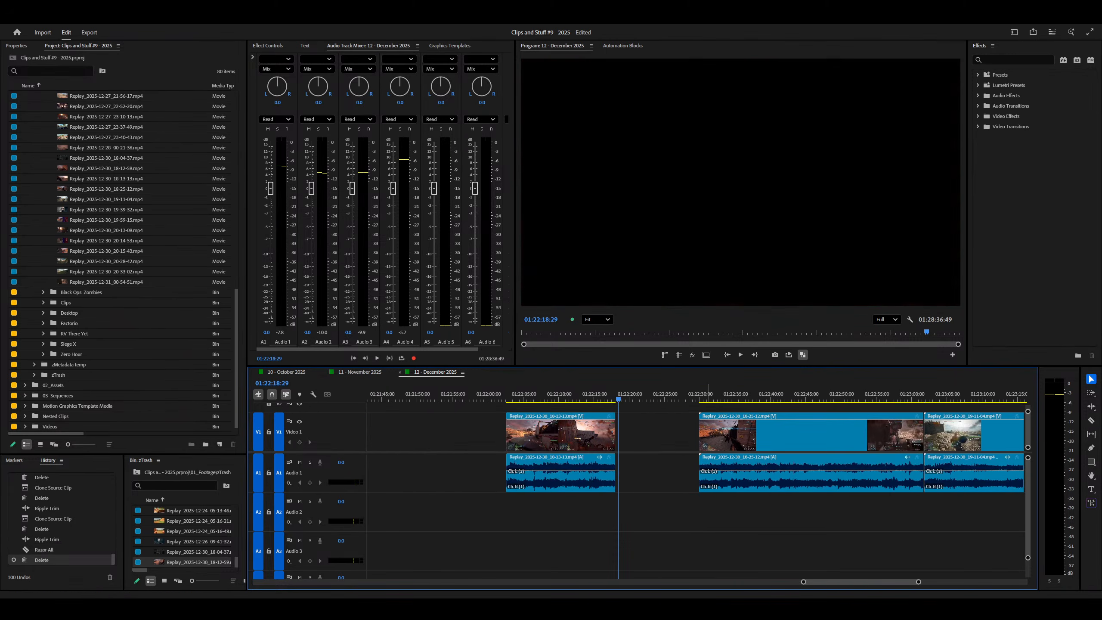
Step: Play the next clip, Replay_2025-12-30_18-25-12.mp4, from its start and ripple trim its footage before the playhead
key(Down)
key(space)
key(minus)
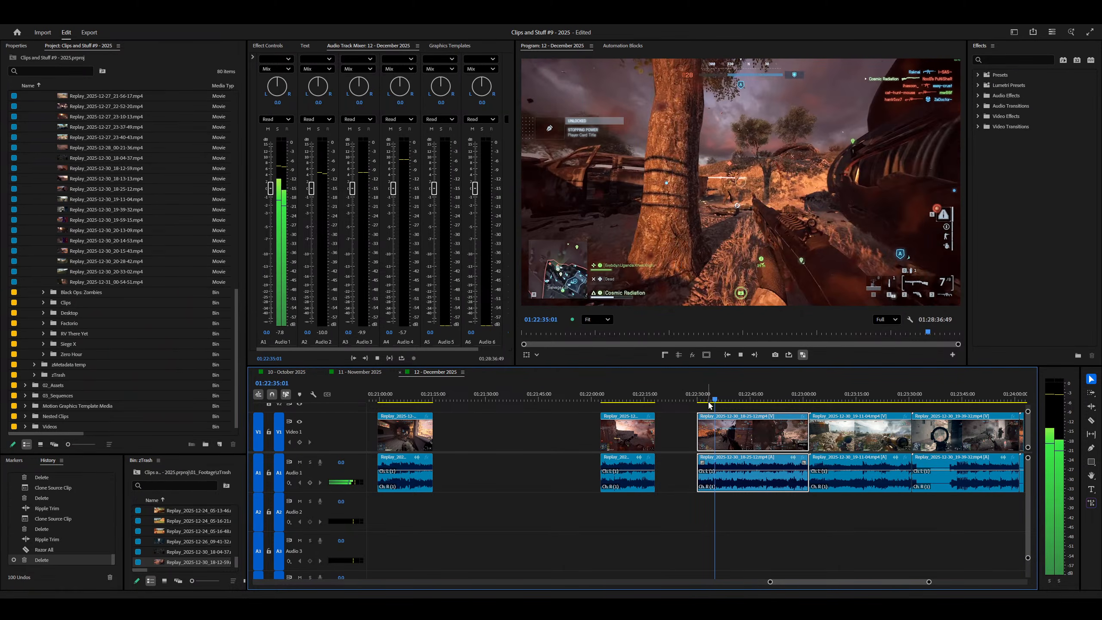
key(space)
key(equal)
key(equal)
key(equal)
key(q)
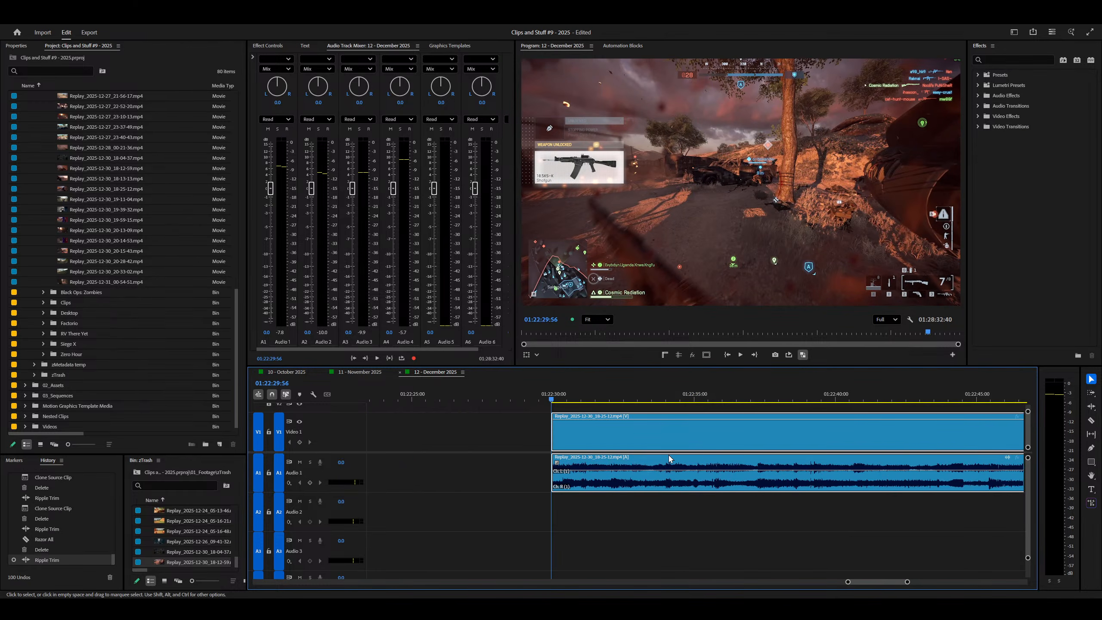
Step: Play the shortened Replay_2025-12-30_18-25-12.mp4, split it at about 01:22:55, and delete the remainder, leaving a gap
key(space)
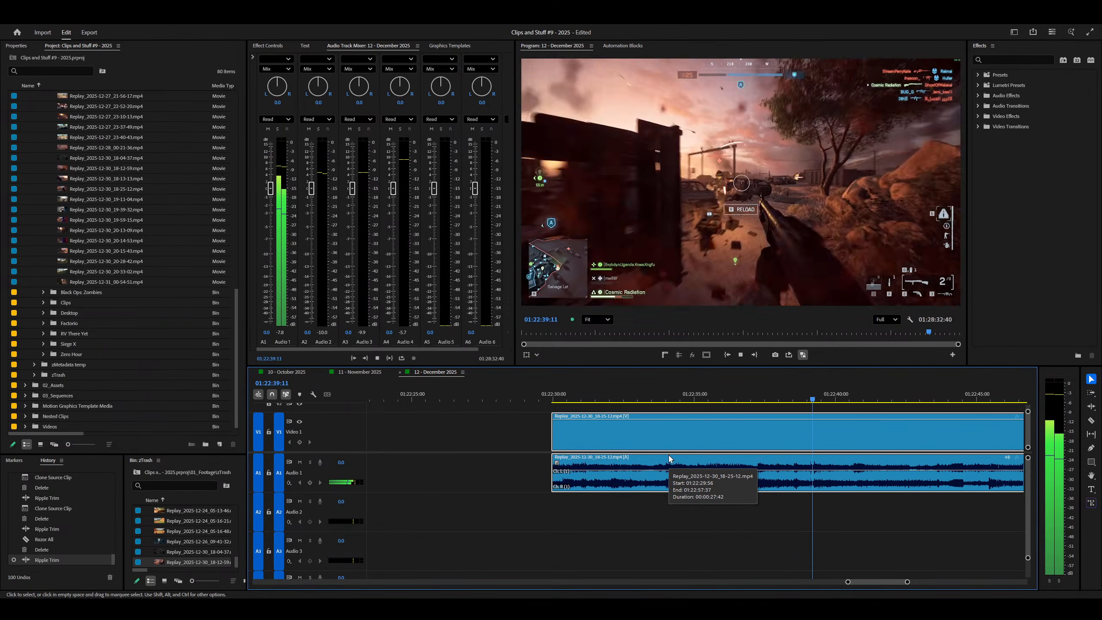
key(minus)
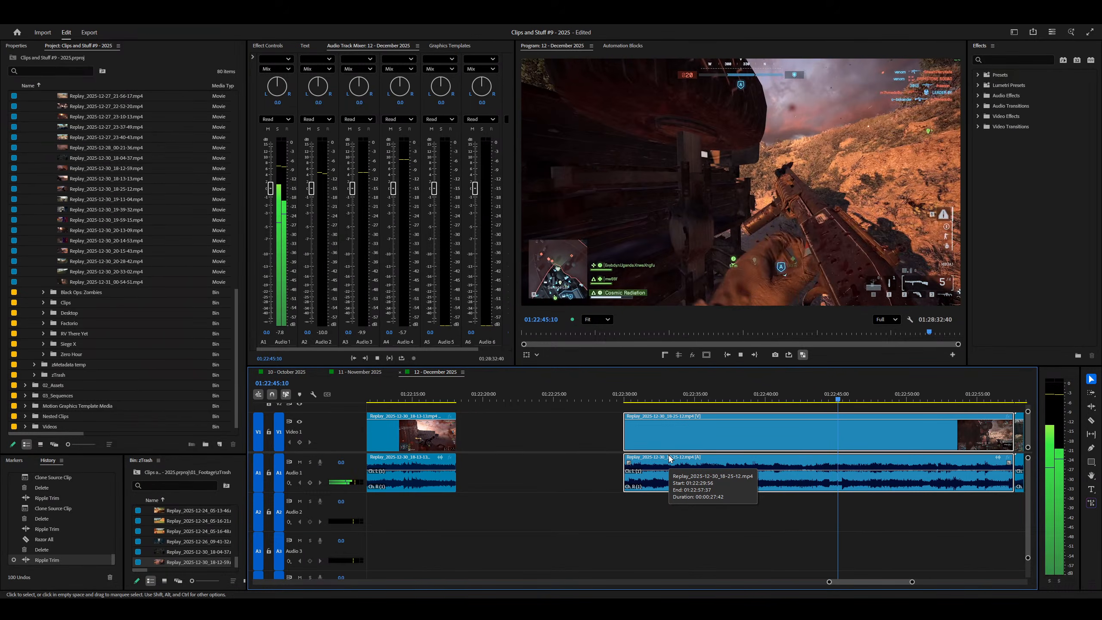
key(equal)
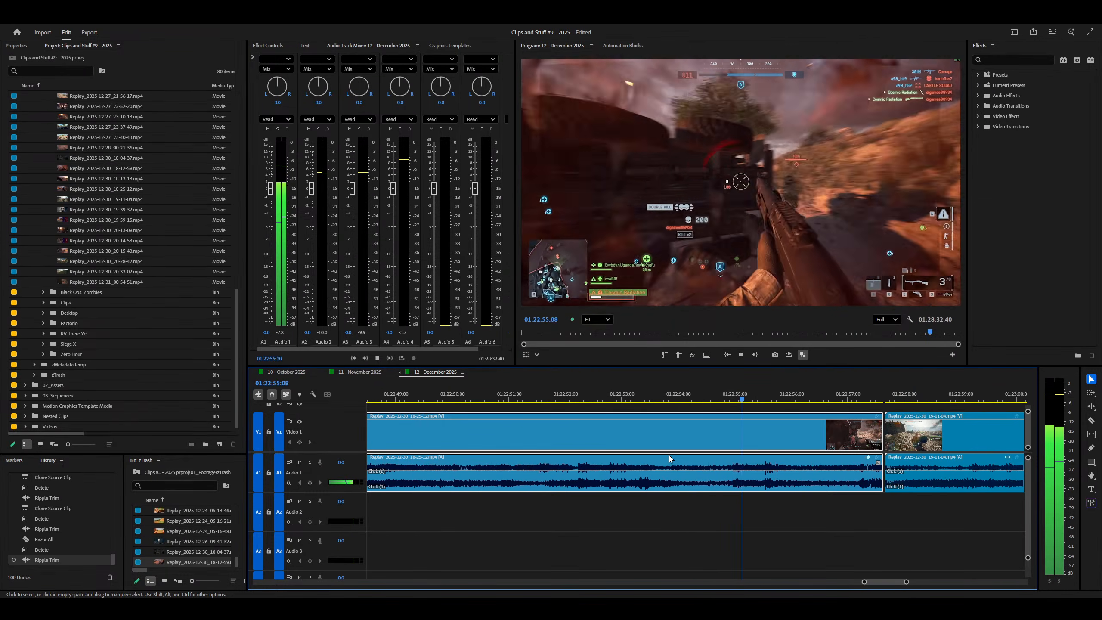
key(ctrl+k)
key(d)
key(minus)
key(minus)
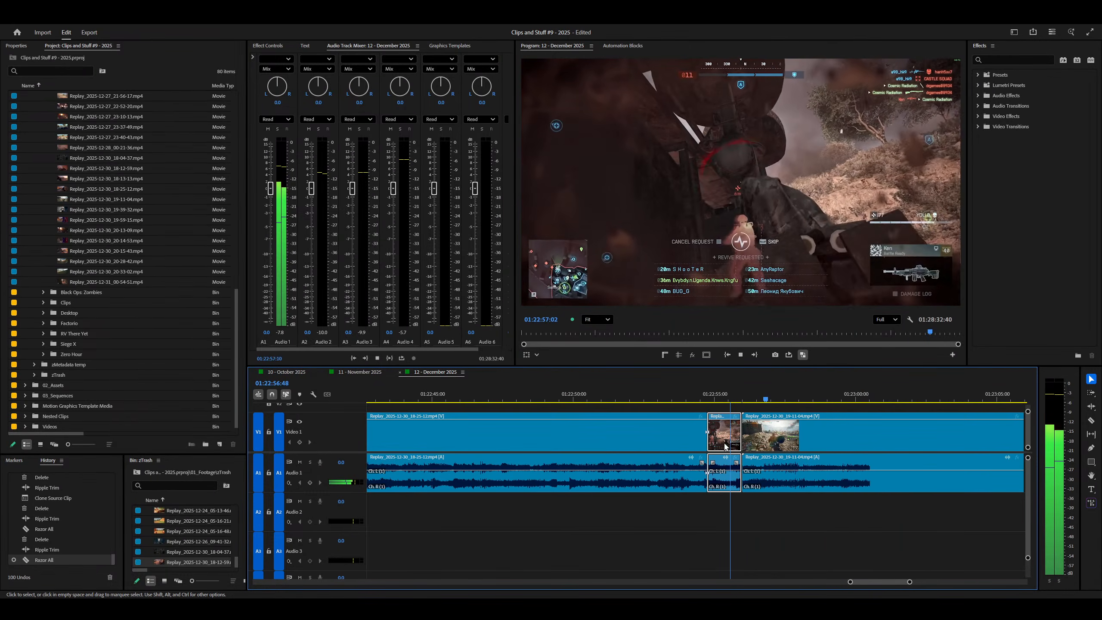
key(Delete)
Step: Review the shortened Replay_2025-12-30_18-25-12.mp4 and split it on all tracks at about 01:22:41
right_click(514, 437)
key(space)
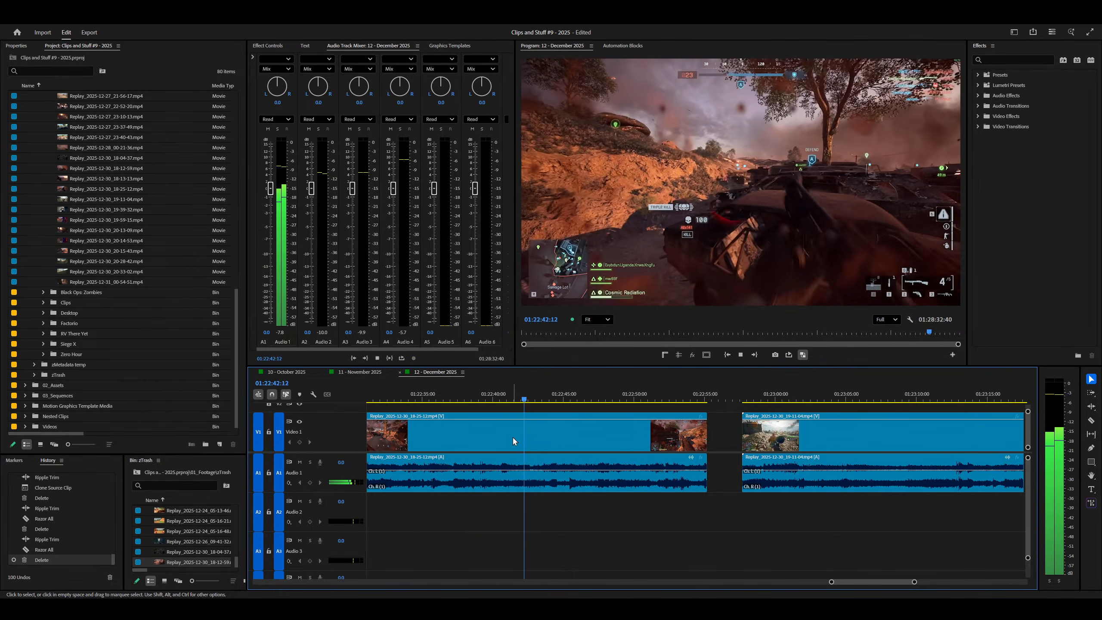
key(space)
right_click(436, 443)
key(space)
key(equal)
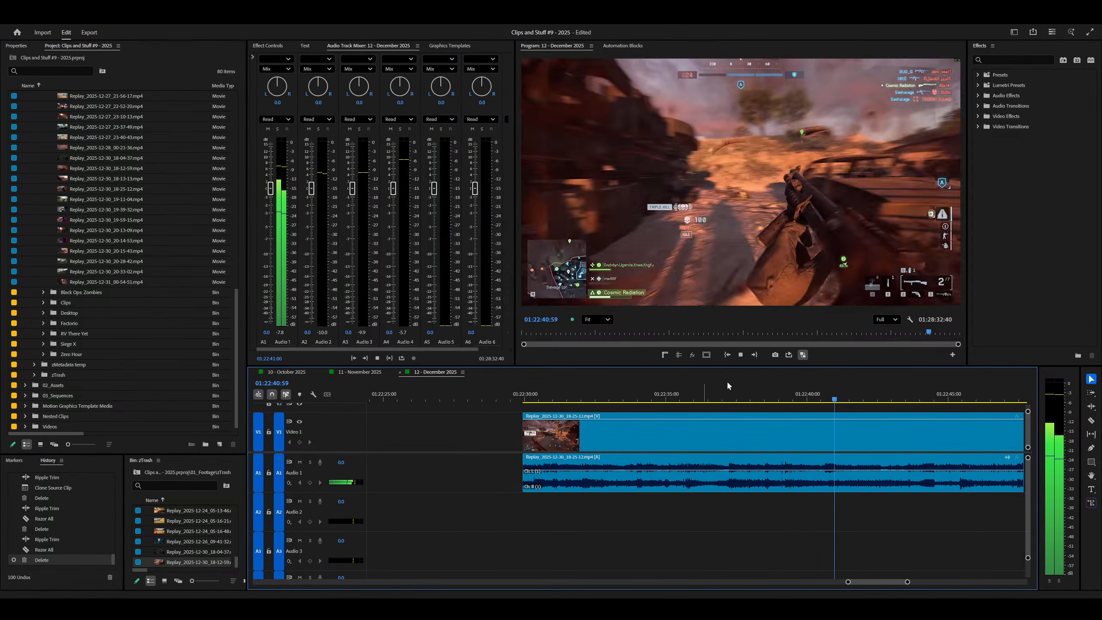
key(ctrl+shift+k)
key(minus)
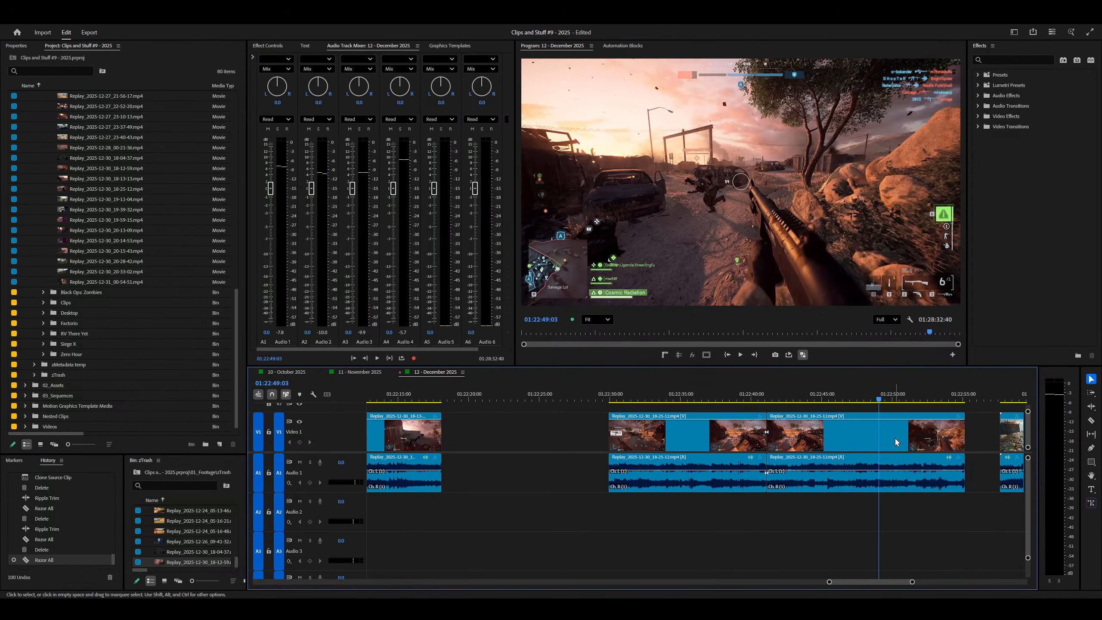
Step: Ripple trim the start of the second part of Replay_2025-12-30_18-25-12.mp4 up to about 01:22:47
key(space)
key(equal)
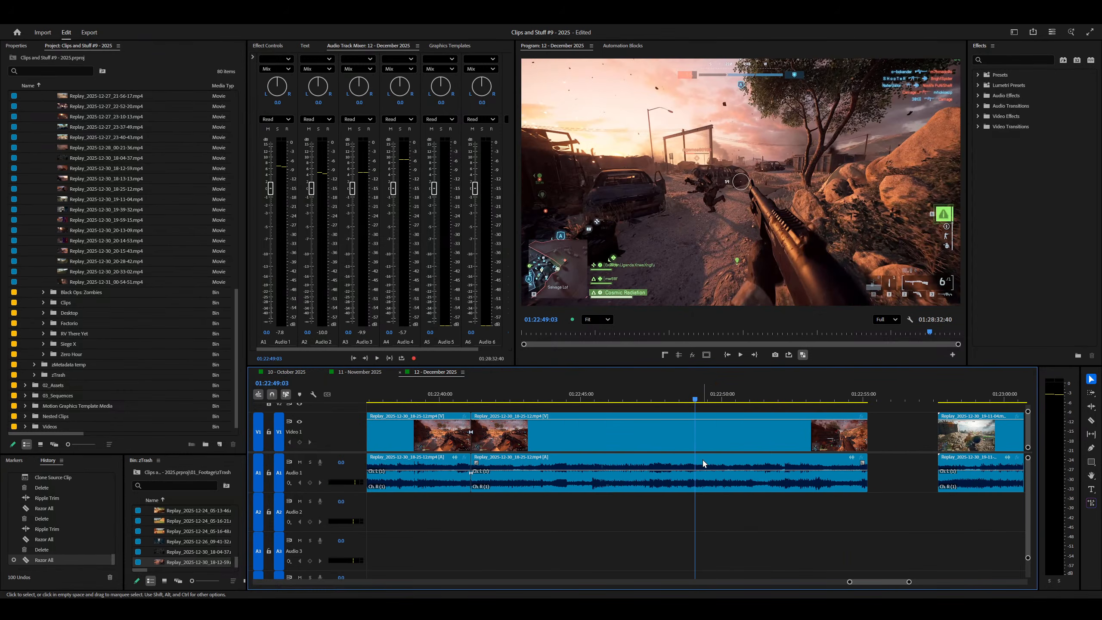
right_click(659, 459)
right_click(649, 456)
key(q)
key(minus)
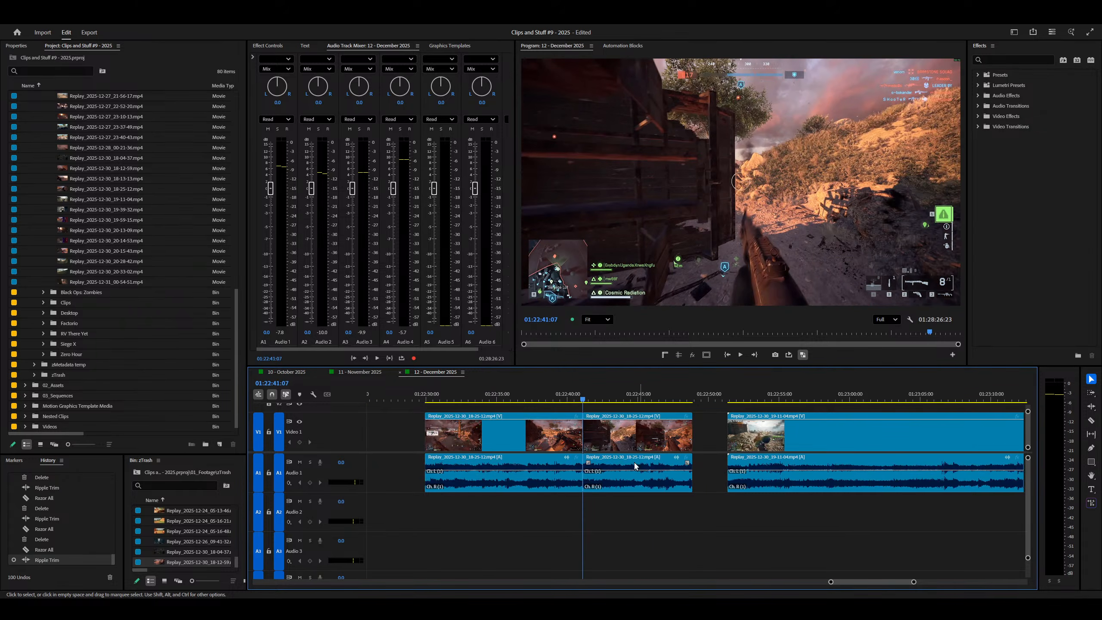
Step: Play across the cut in Replay_2025-12-30_18-25-12.mp4 and ripple trim the second part's end at about 01:22:48
key(equal)
key(space)
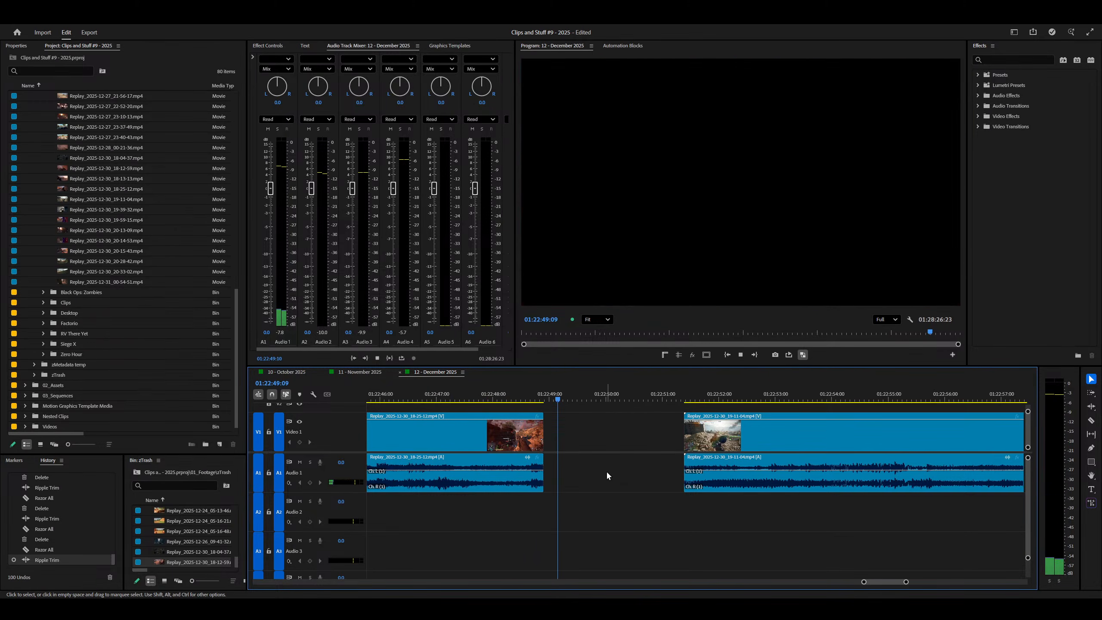
key(minus)
key(equal)
key(equal)
click(528, 396)
key(w)
key(minus)
key(minus)
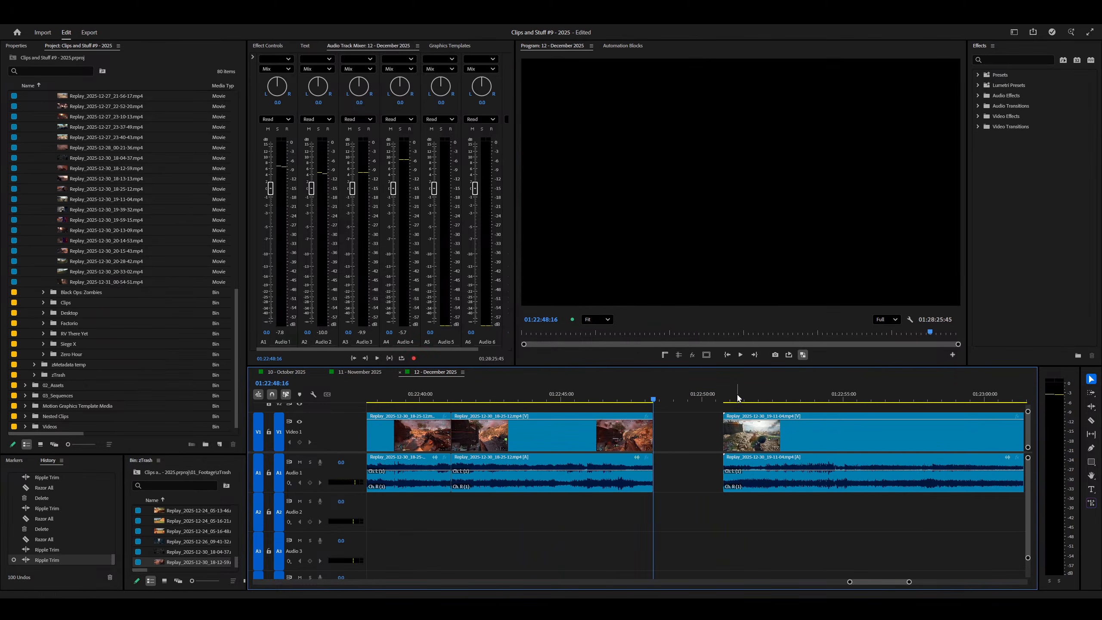
Step: Play the next clip, Replay_2025-12-30_19-11-04.mp4, from its start to look for the highlight
click(728, 397)
click(733, 467)
key(space)
key(minus)
key(minus)
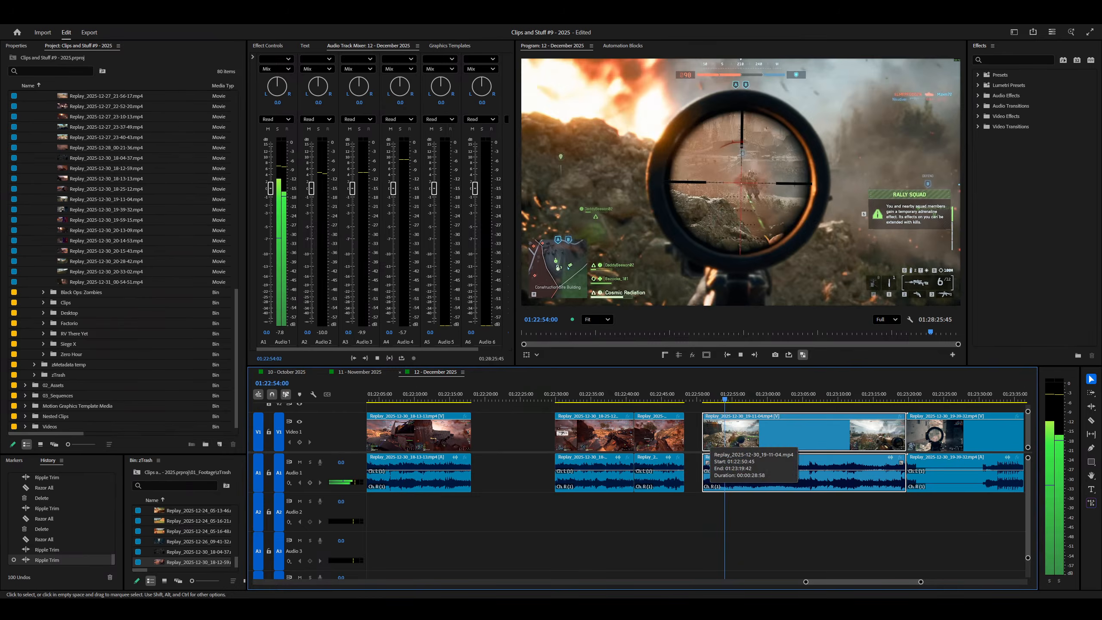
key(equal)
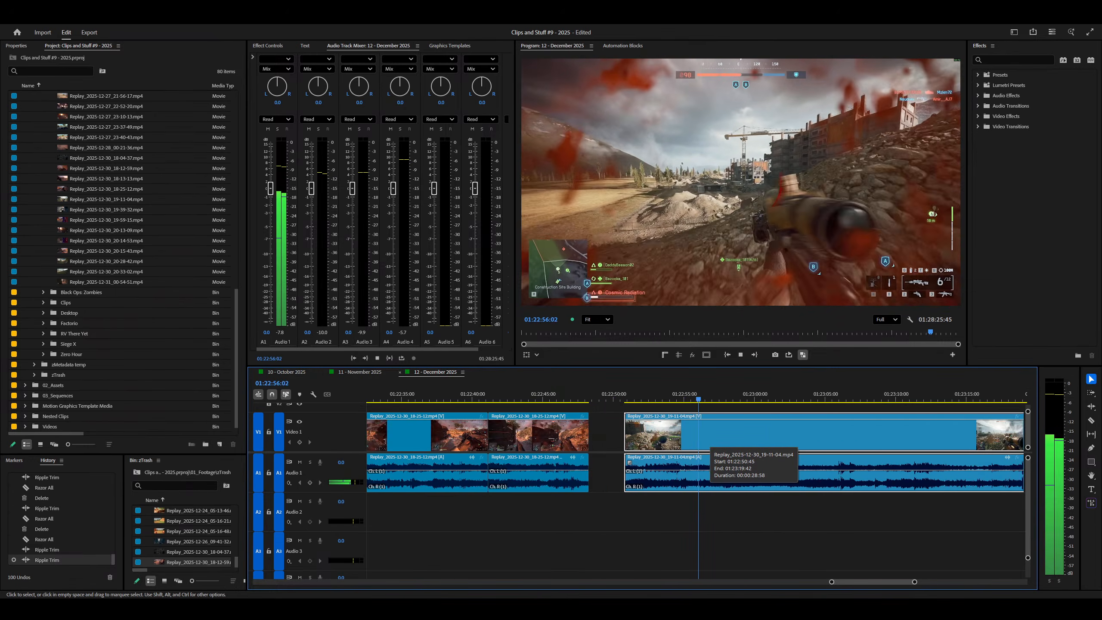
key(equal)
key(minus)
key(minus)
key(minus)
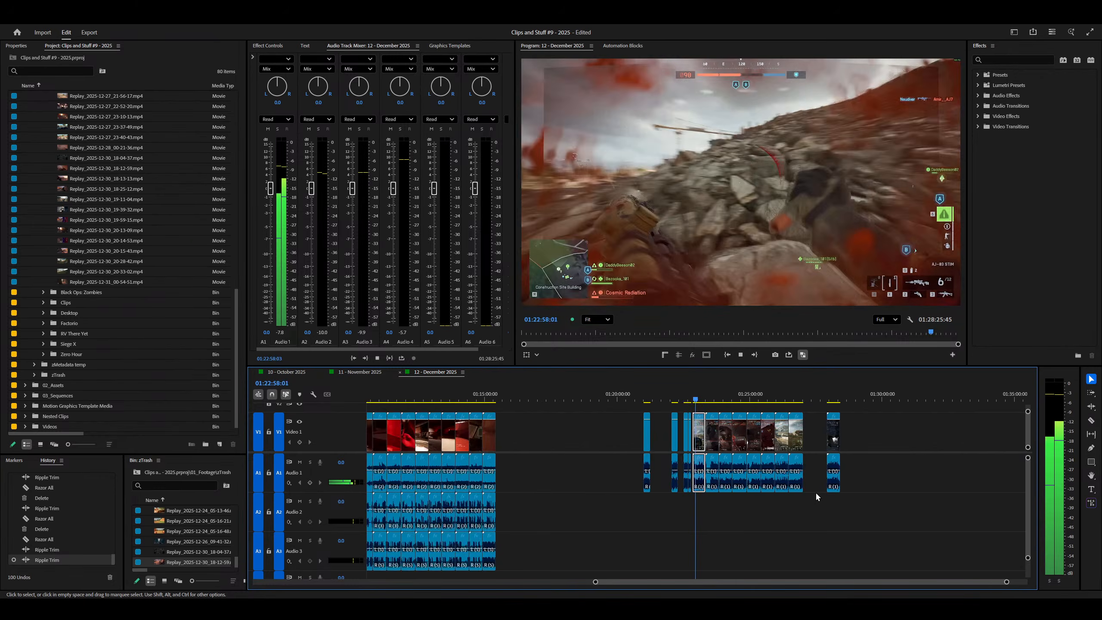
key(equal)
key(equal)
key(equal)
key(equal)
key(equal)
key(minus)
key(minus)
key(minus)
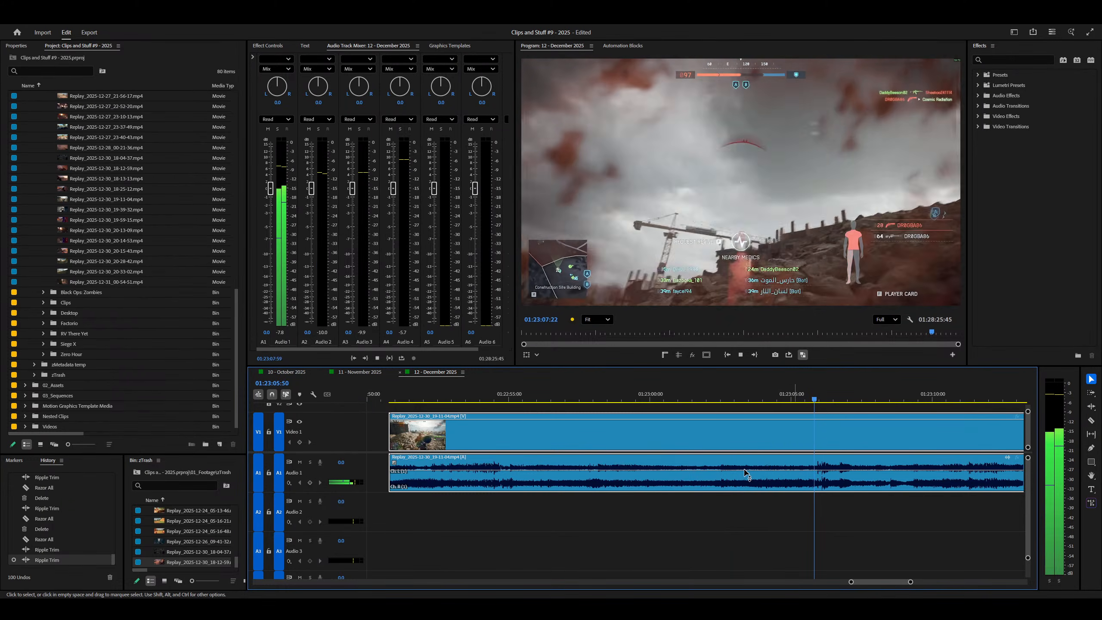
key(minus)
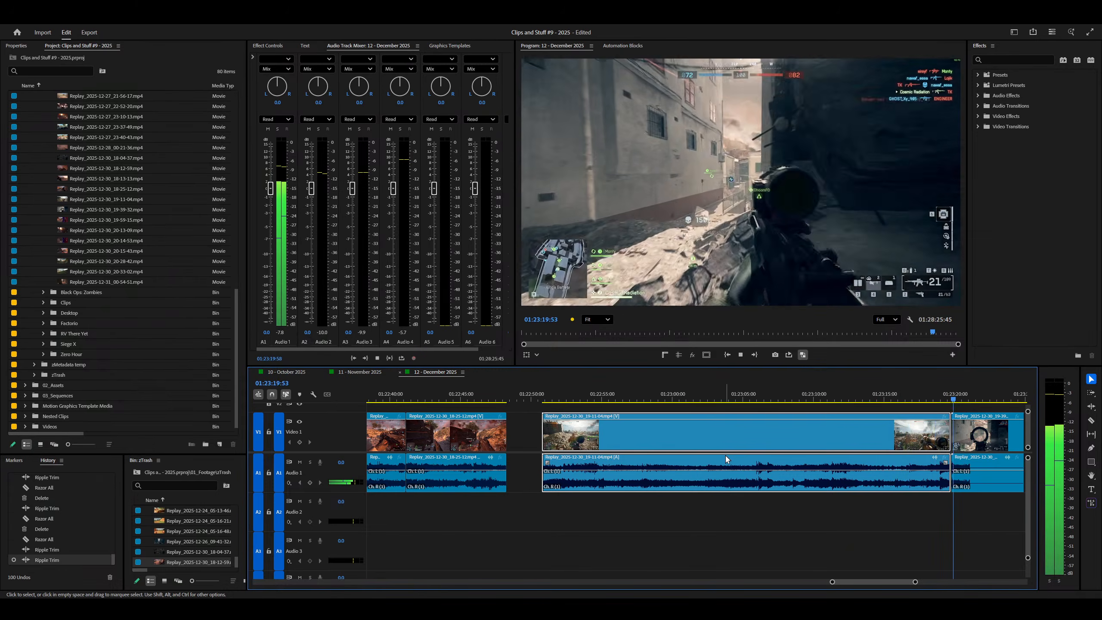
Step: Ripple trim the footage of Replay_2025-12-30_19-11-04.mp4 before about 01:23:09
key(space)
right_click(802, 444)
key(q)
key(space)
key(space)
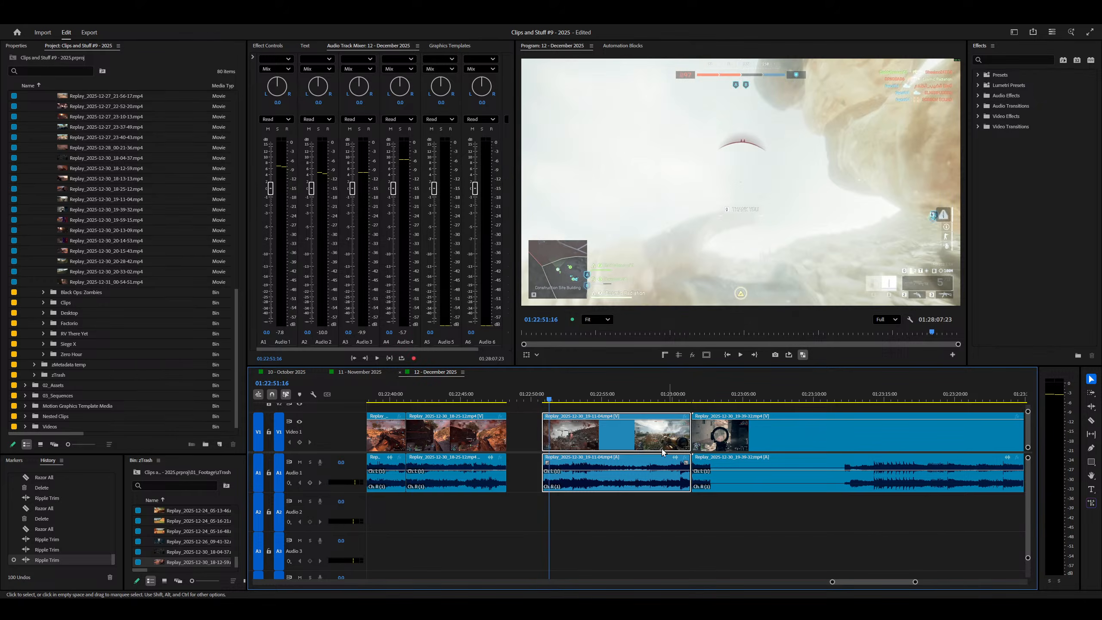
Step: Check the new start of Replay_2025-12-30_19-11-04.mp4 and extend it about 3 seconds earlier with the Ripple Edit tool
key(space)
key(=)
key(space)
key(b)
drag(683, 425, 599, 429)
key(space)
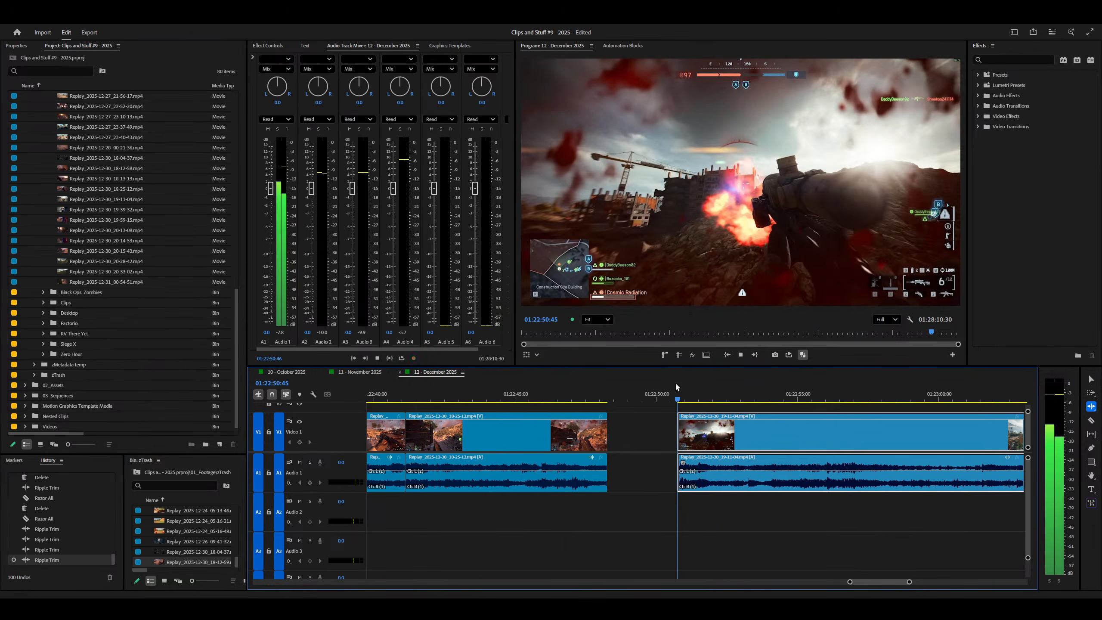
Step: Ripple-extend the start of Replay_2025-12-30_19-11-04.mp4 by less than a second more and play the clip through to its end
key(space)
drag(676, 430, 657, 429)
key(space)
key(v)
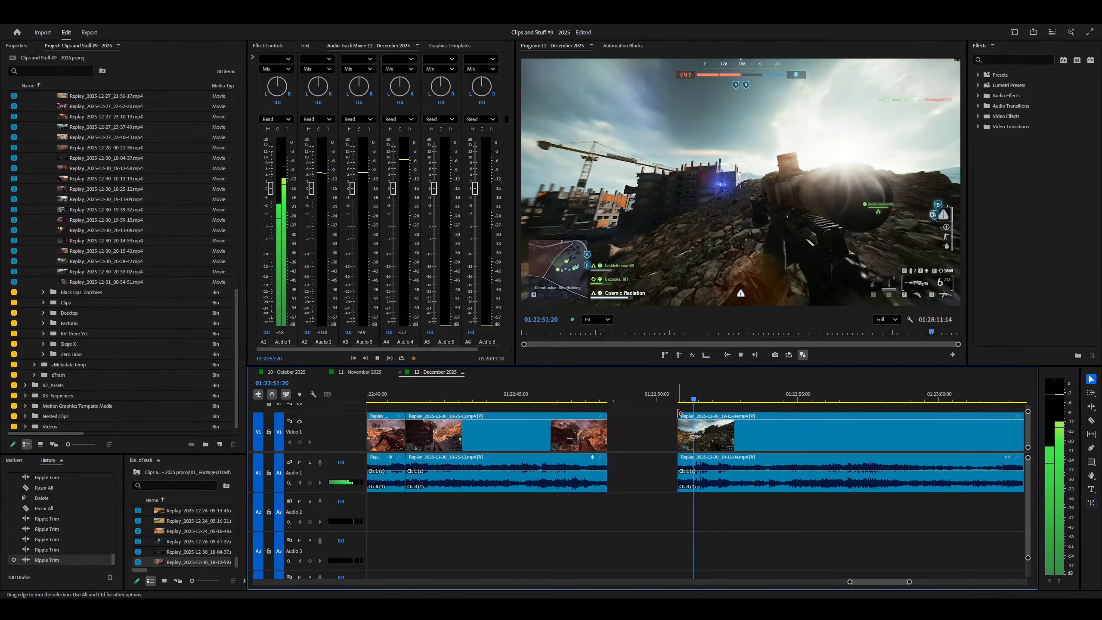
key(minus)
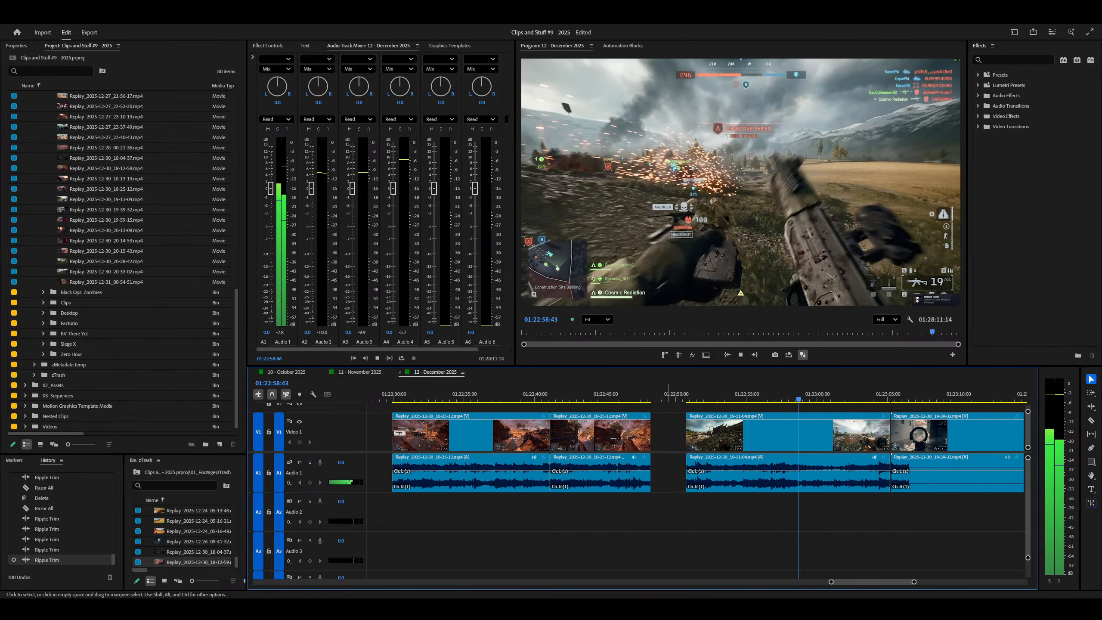
key(space)
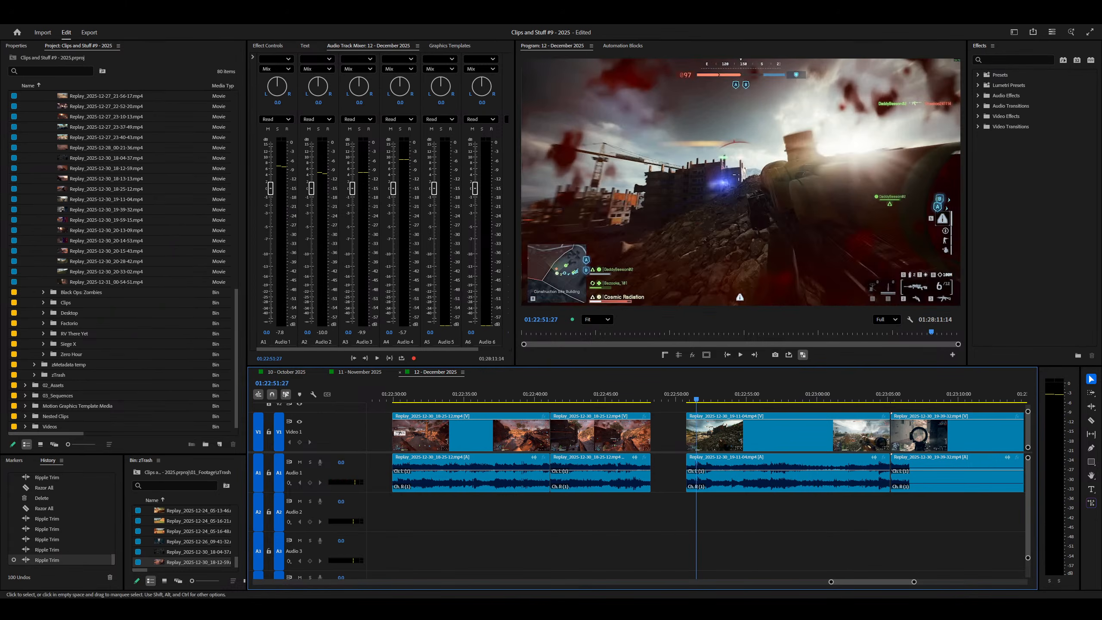
key(space)
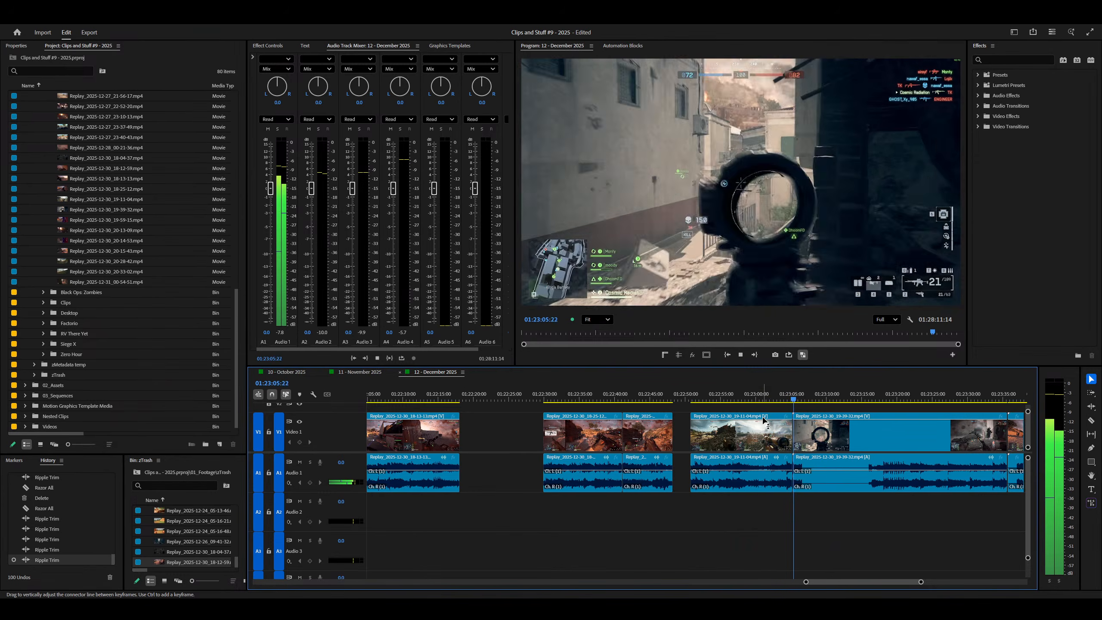
Step: Review Replay_2025-12-30_19-39-32.mp4 from its start to find where the worthwhile action begins
key(=)
key(=)
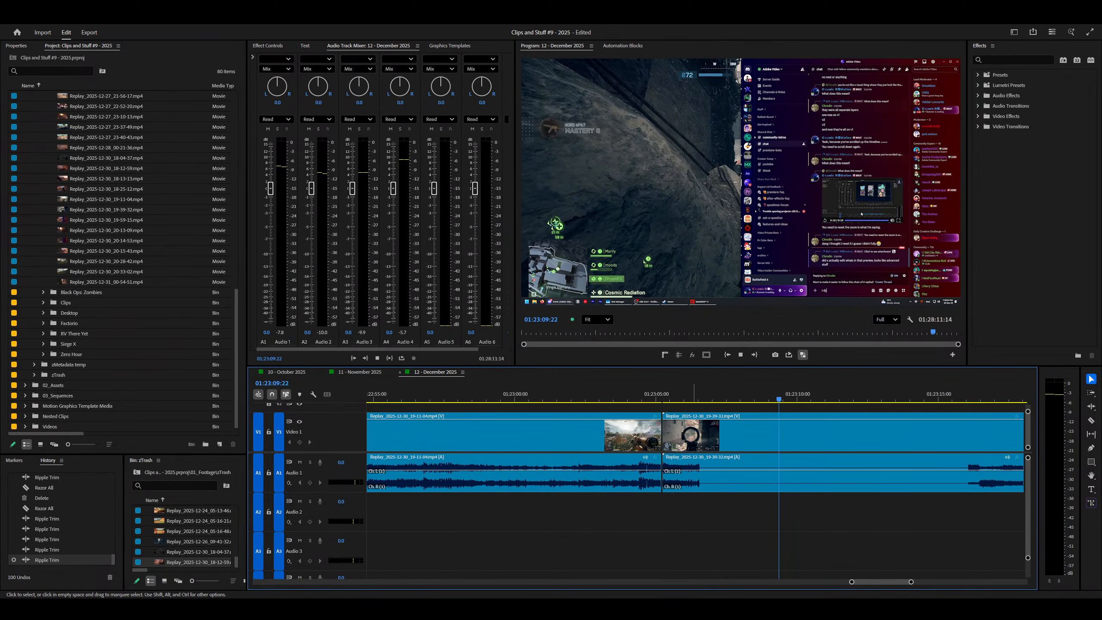
key(minus)
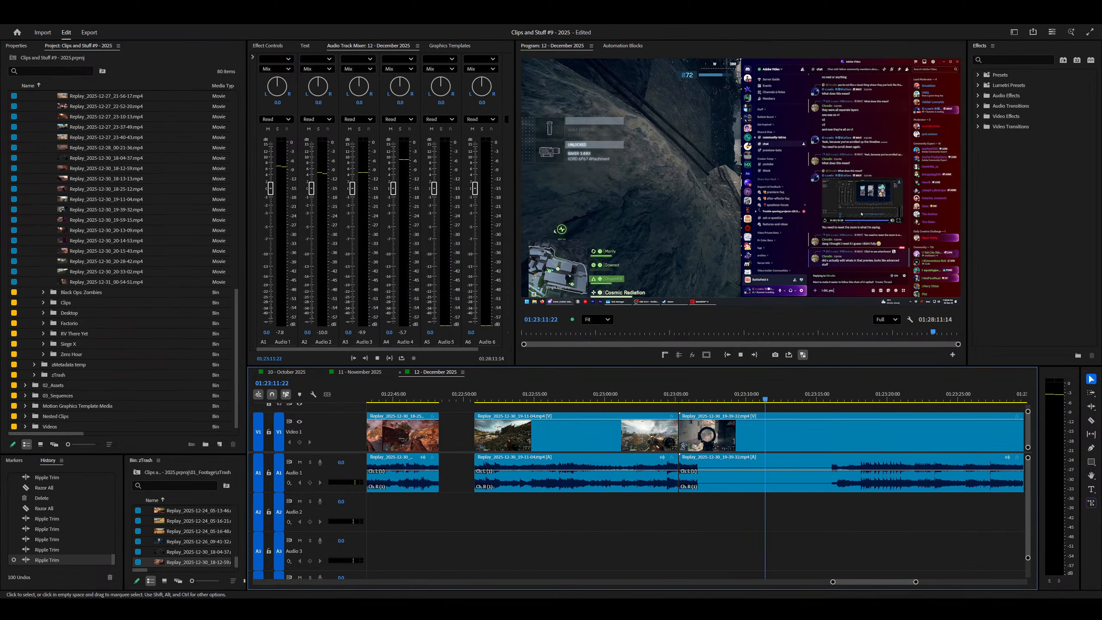
key(=)
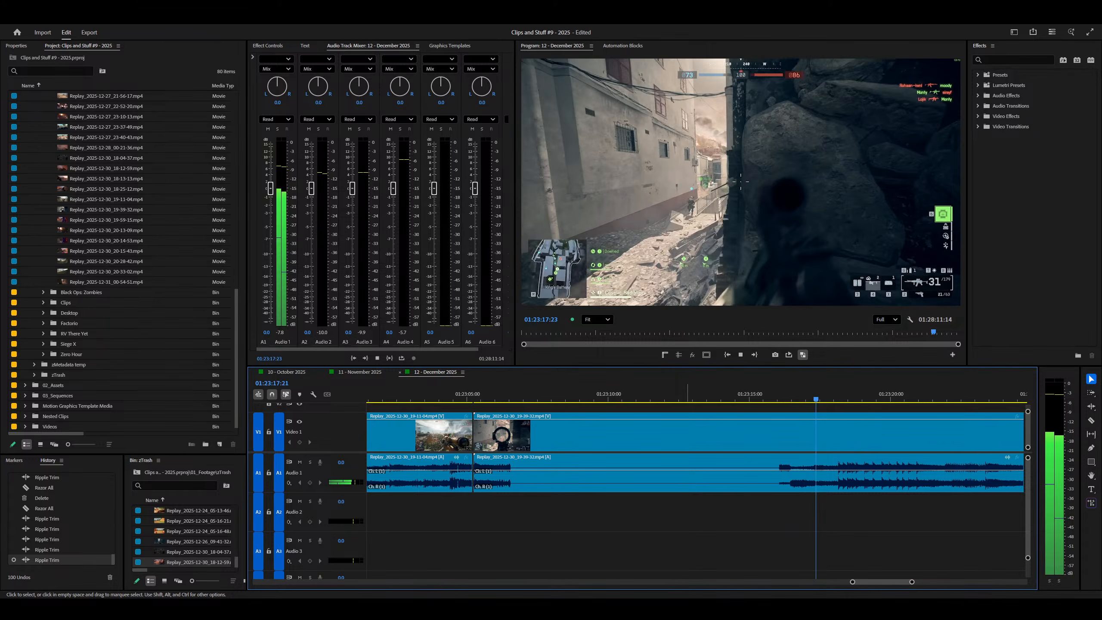
key(=)
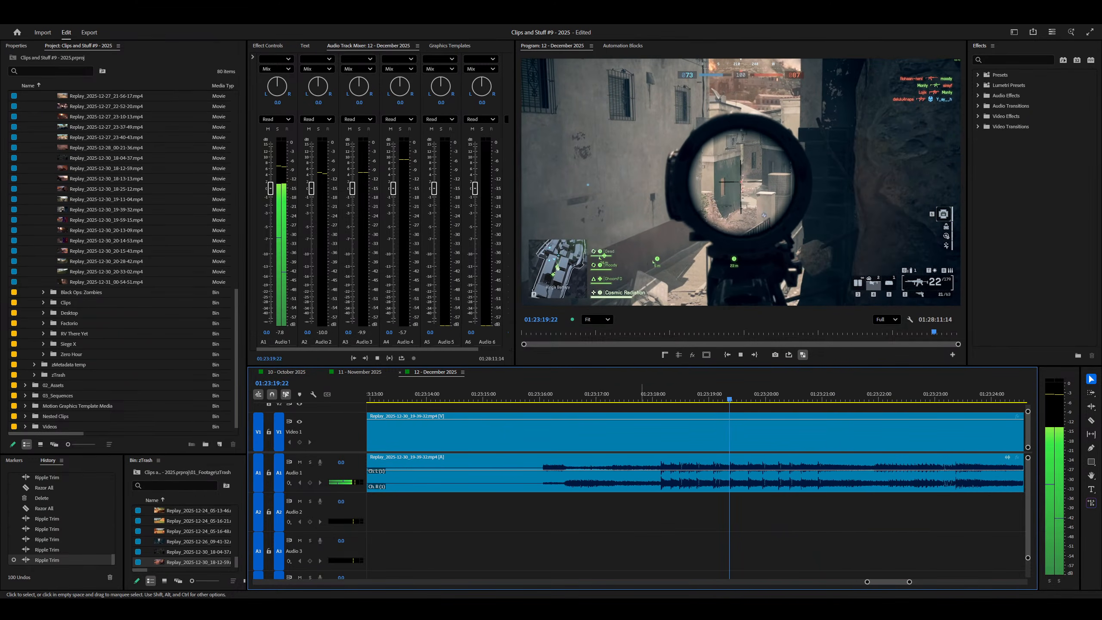
key(minus)
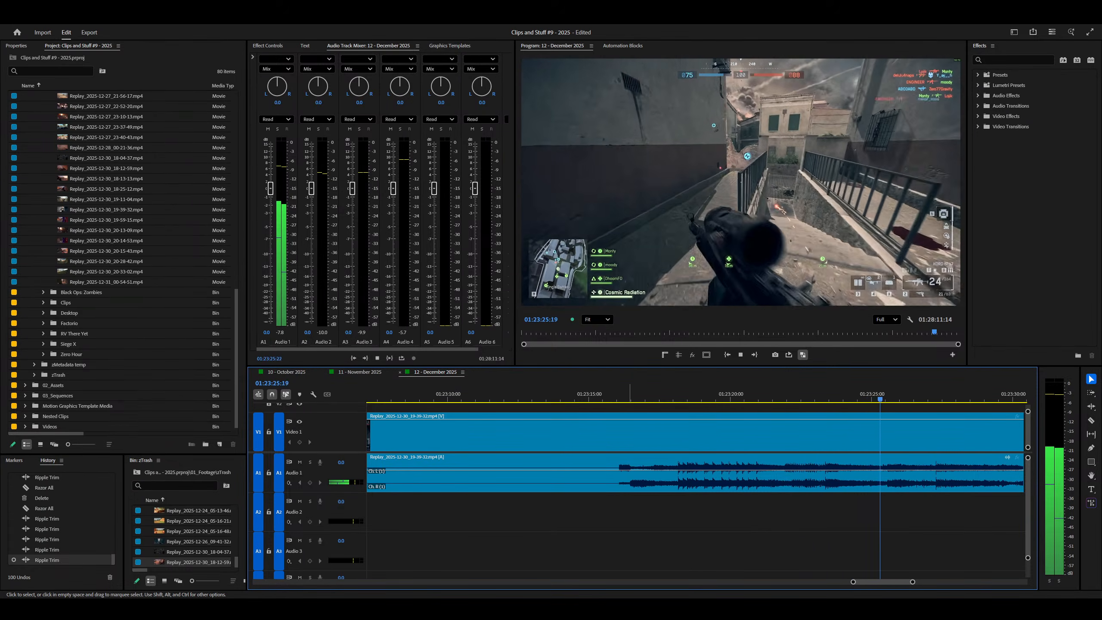
key(space)
key(=)
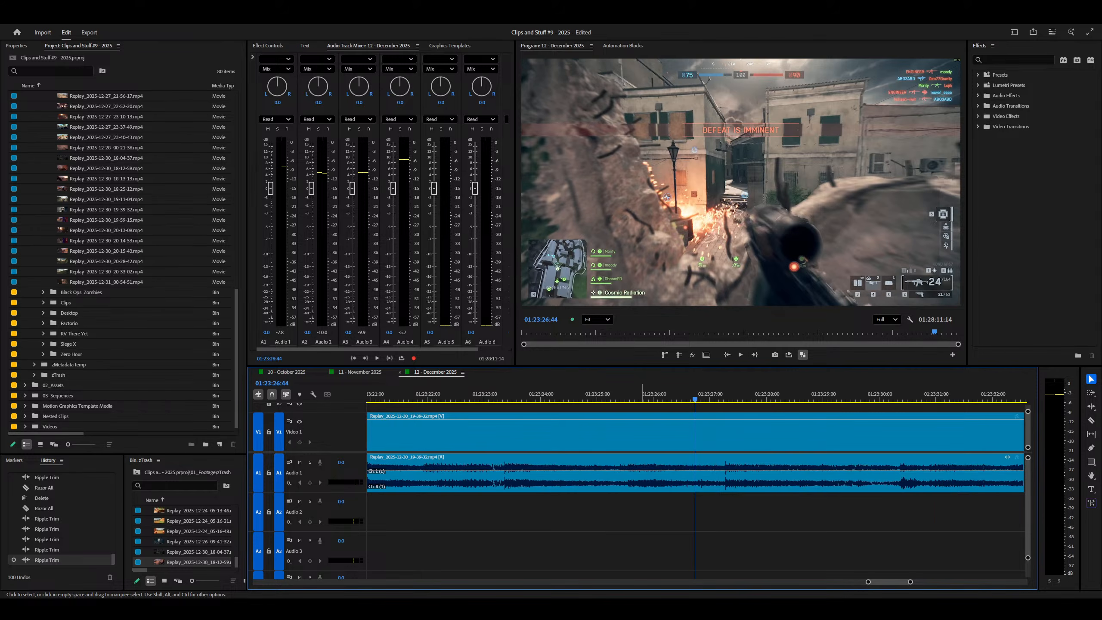
key(-)
key(space)
Step: Replay Replay_2025-12-30_19-39-32.mp4 from about 01:23:17 and ripple trim its footage before the highlight
click(371, 395)
key(-)
key(space)
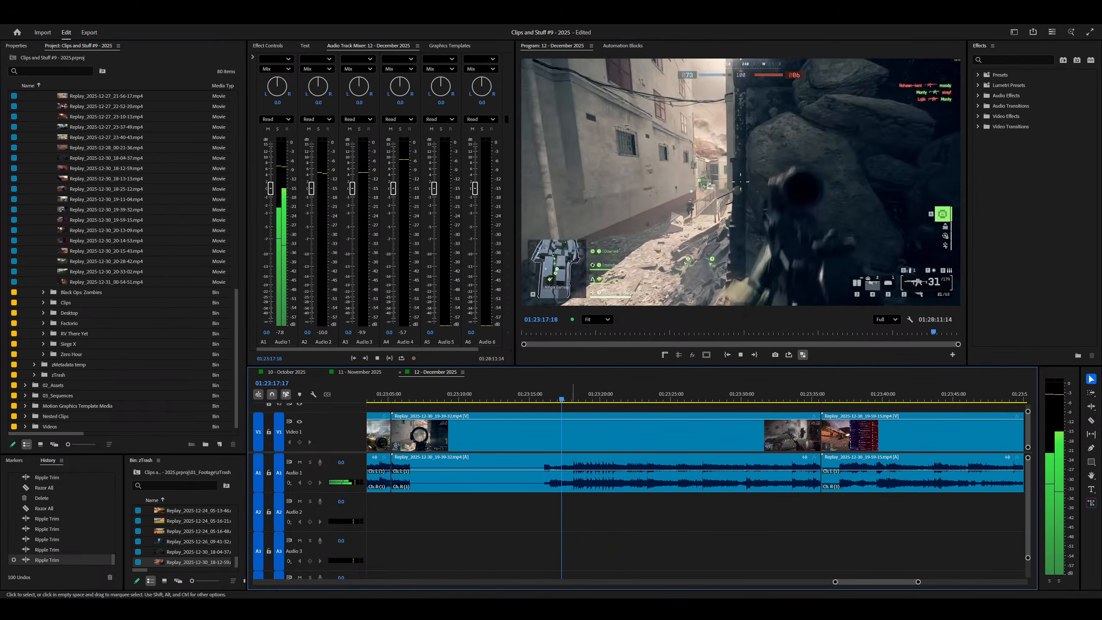
key(=)
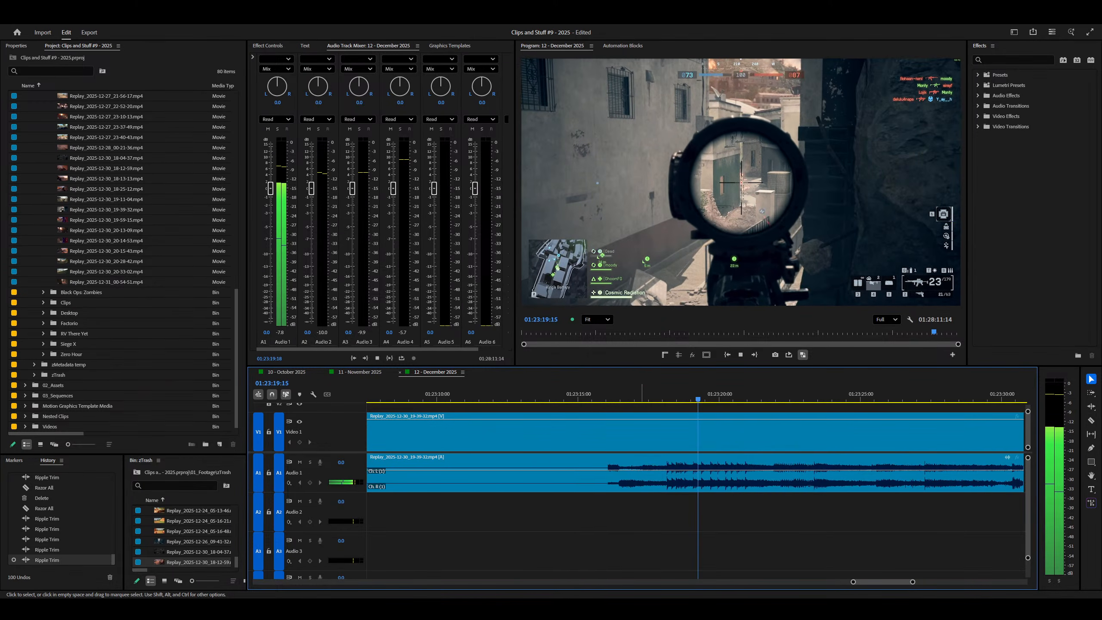
key(space)
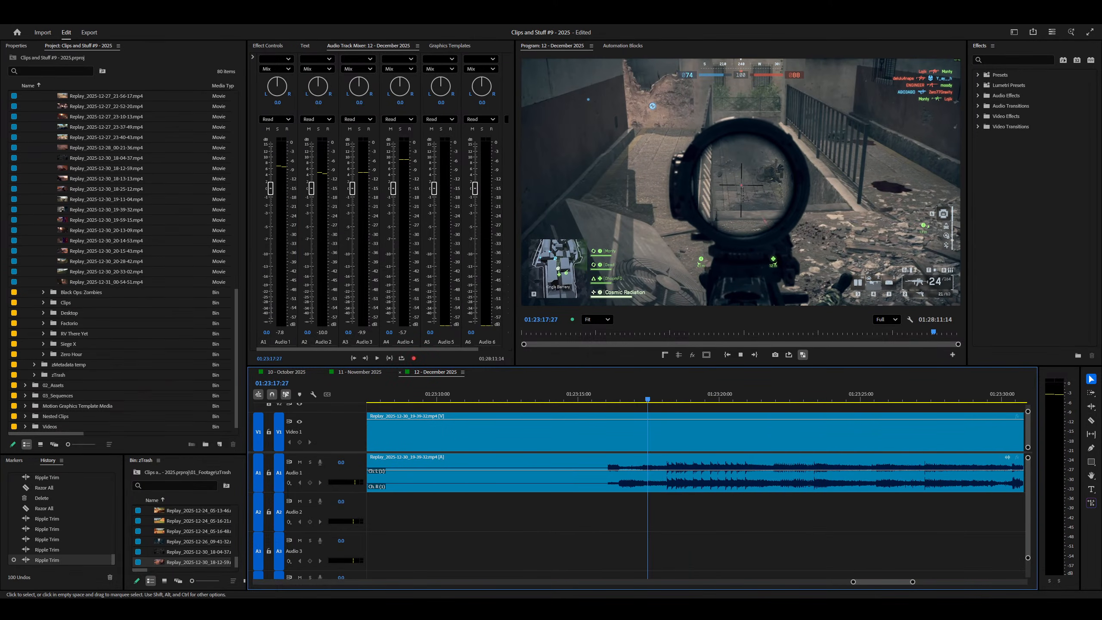
key(space)
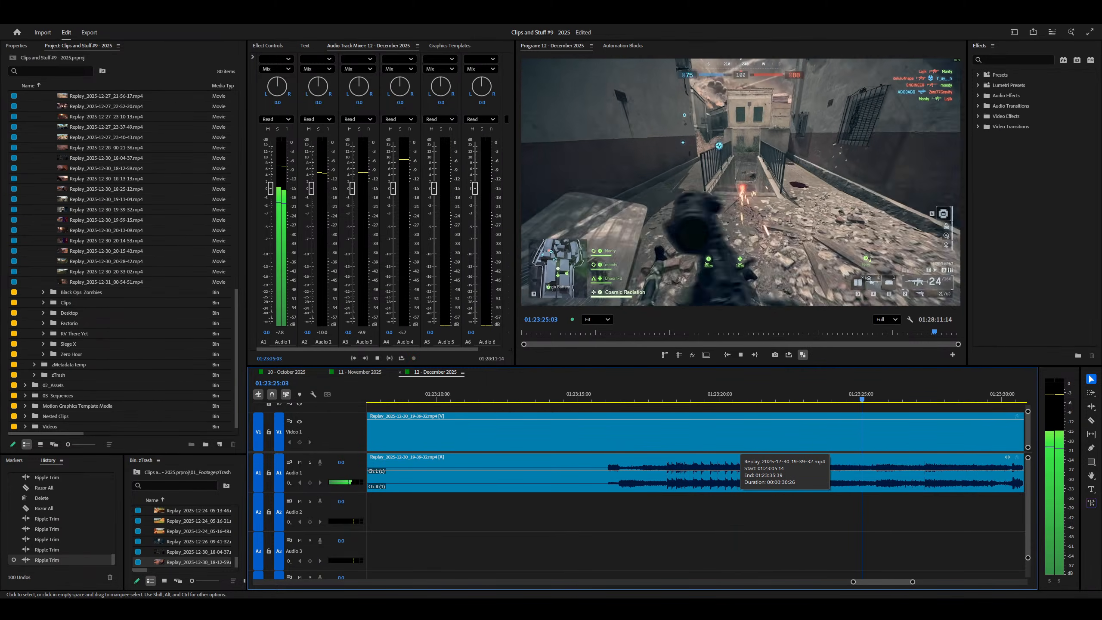
key(minus)
key(space)
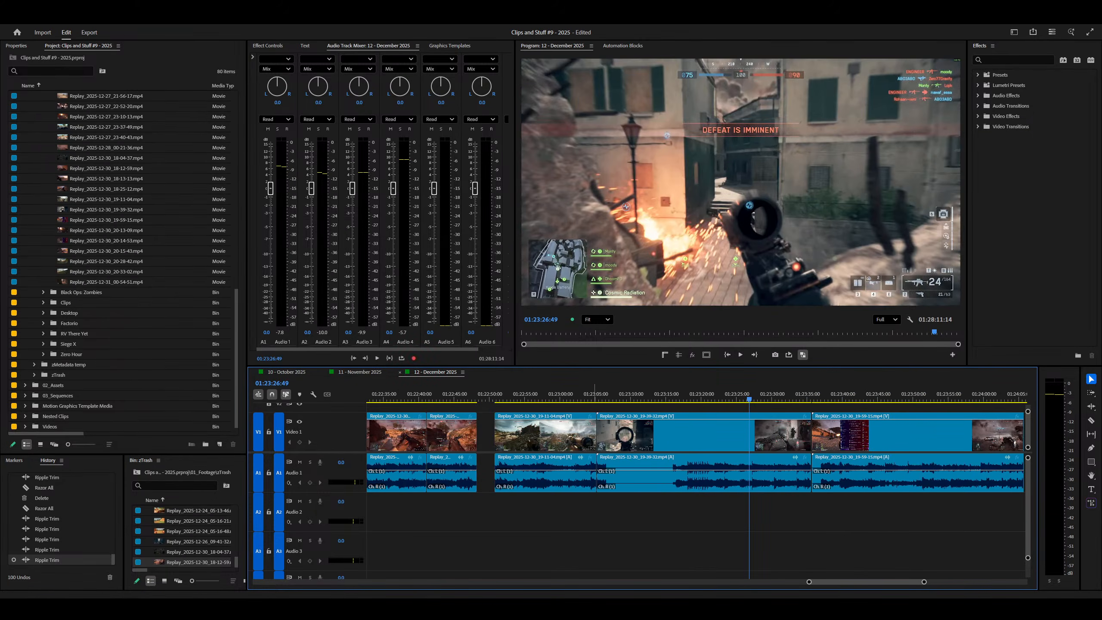
key(equal)
key(q)
Step: Play the shortened Replay_2025-12-30_19-39-32.mp4 and ripple trim its end at about 01:23:11
key(space)
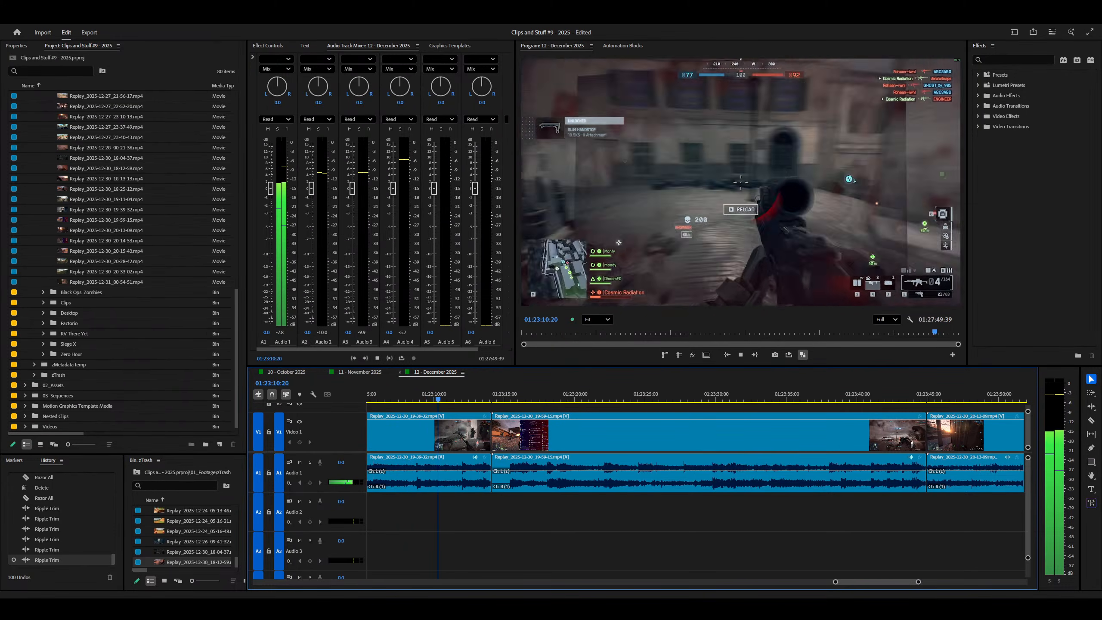
key(equal)
key(equal)
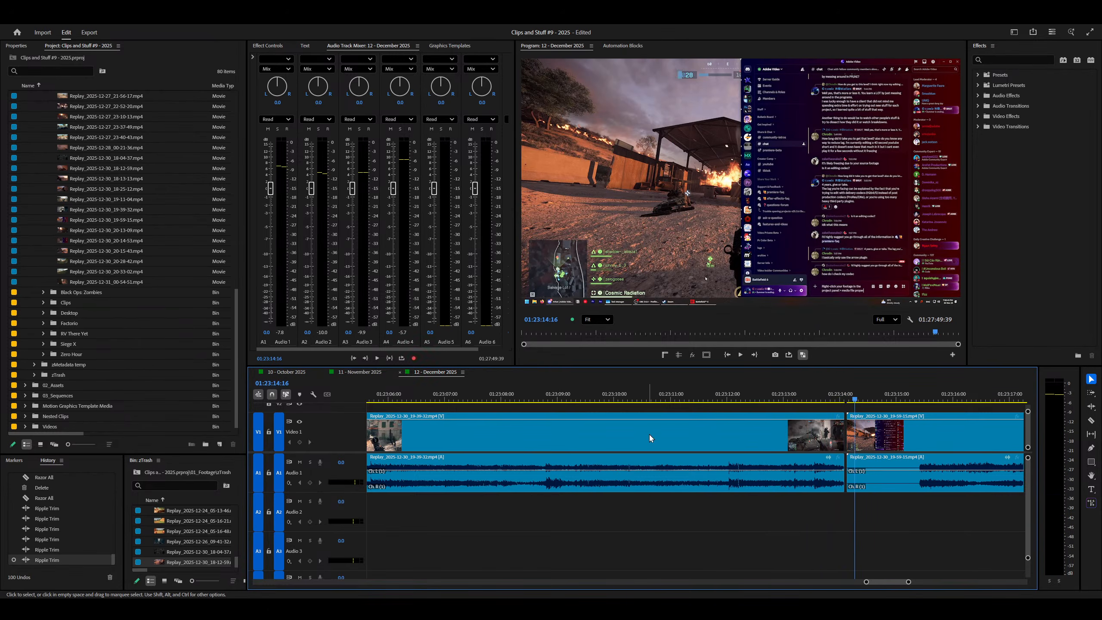
click(731, 426)
drag(731, 427, 669, 443)
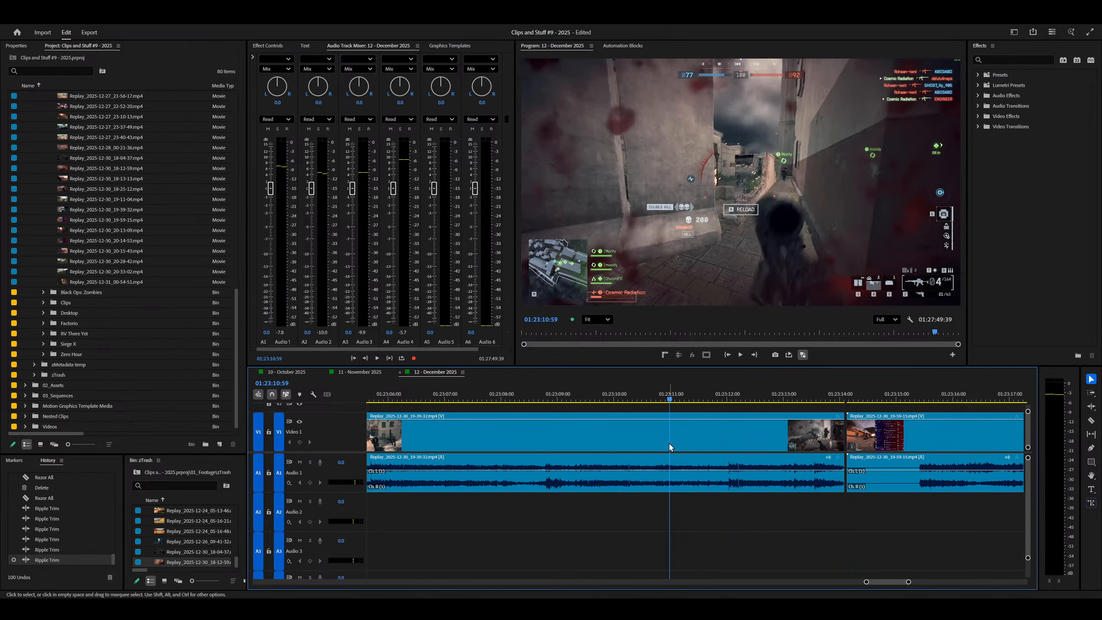
key(w)
Step: Reposition Replay_2025-12-30_19-39-32.mp4 and the clips after it so that gaps separate it from both neighbouring clips
key(minus)
key(minus)
drag(564, 441, 544, 446)
key(minus)
drag(699, 447, 628, 447)
Step: Play the opening of Replay_2025-12-30_19-59-15.mp4, return the playhead to the clip's start, and save the project
drag(701, 391, 708, 387)
key(space)
key(minus)
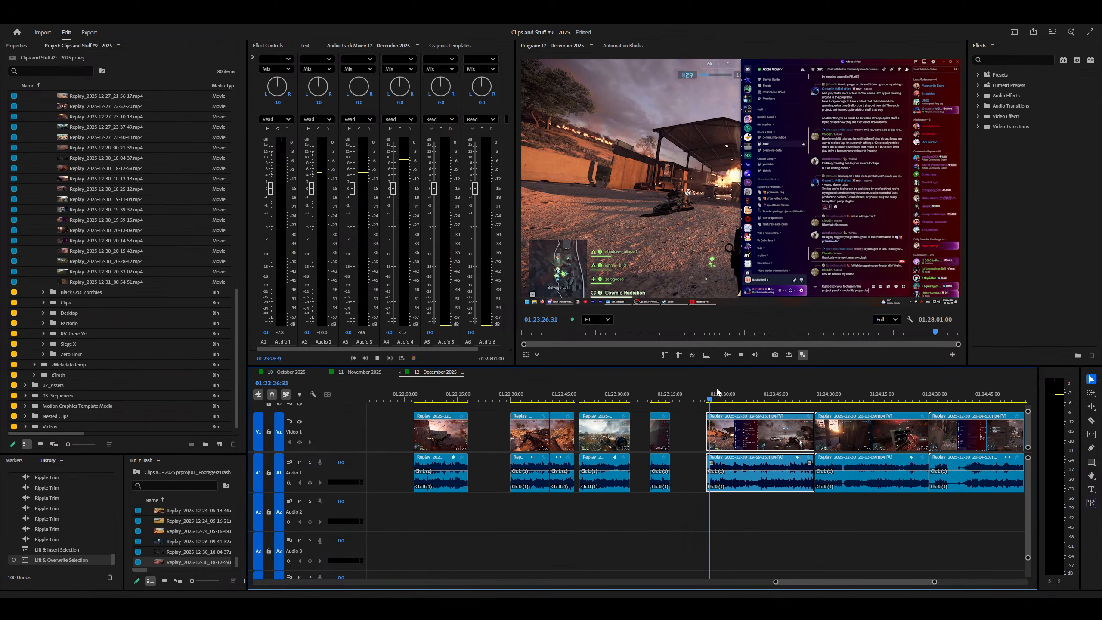
click(700, 398)
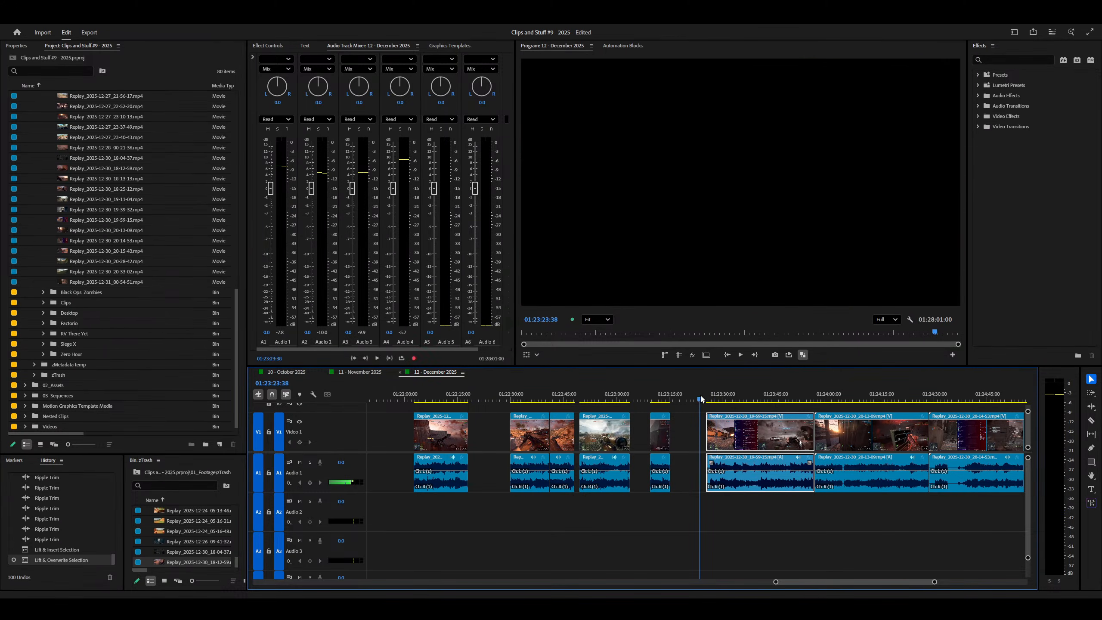
drag(701, 398, 706, 399)
key(minus)
key(minus)
key(ctrl+s)
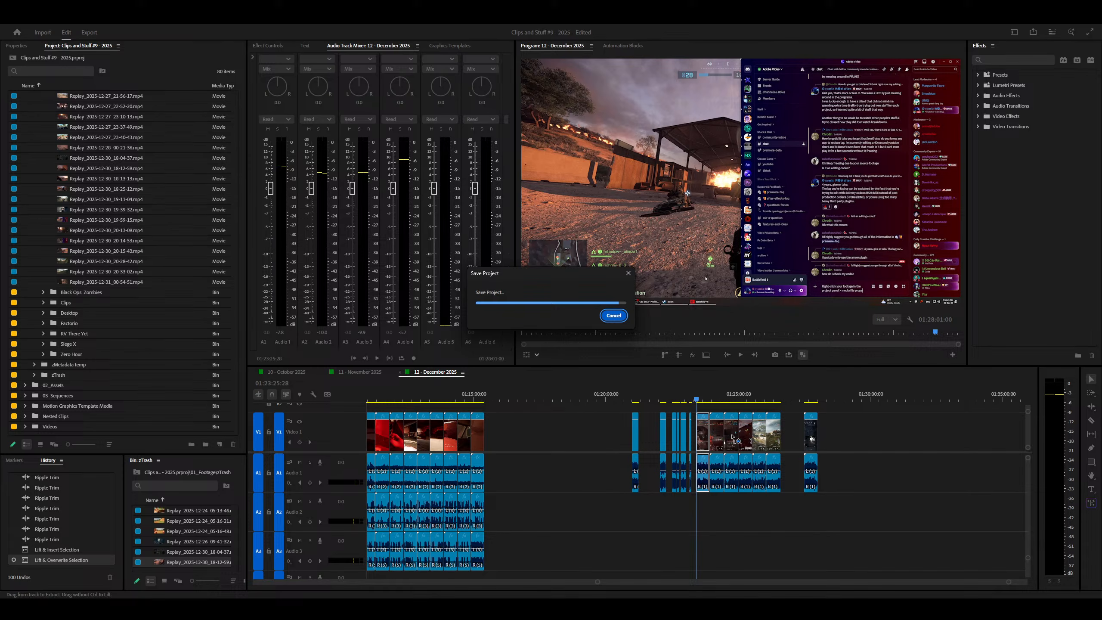
Step: Inspect the first frame of Replay_2025-12-30_19-59-15.mp4 in the enlarged program preview and restore the normal layout
key(grave)
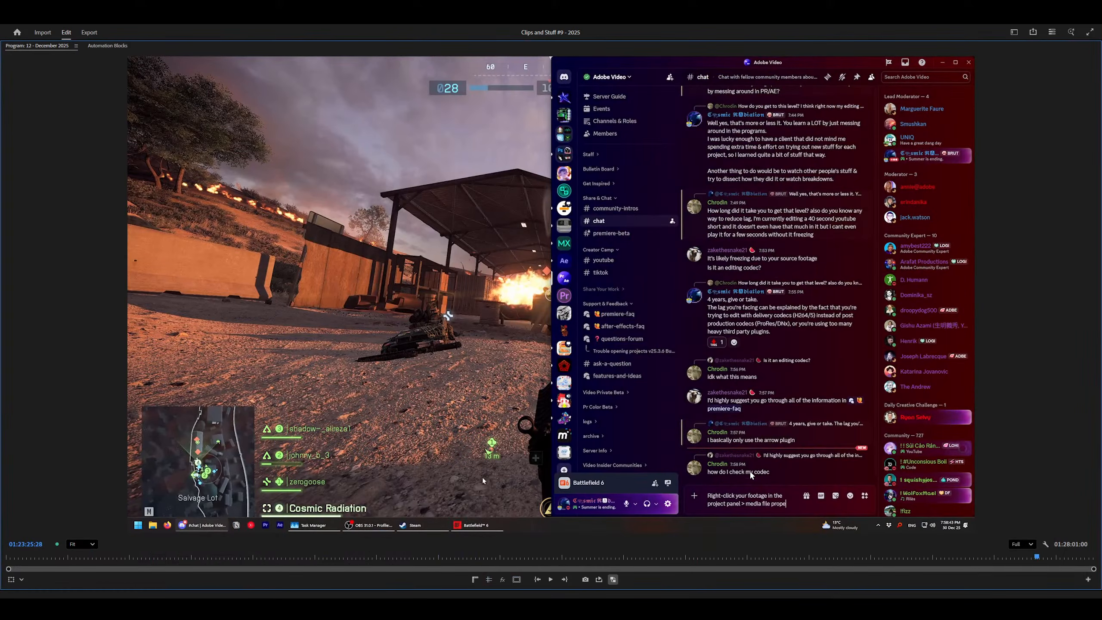
key(grave)
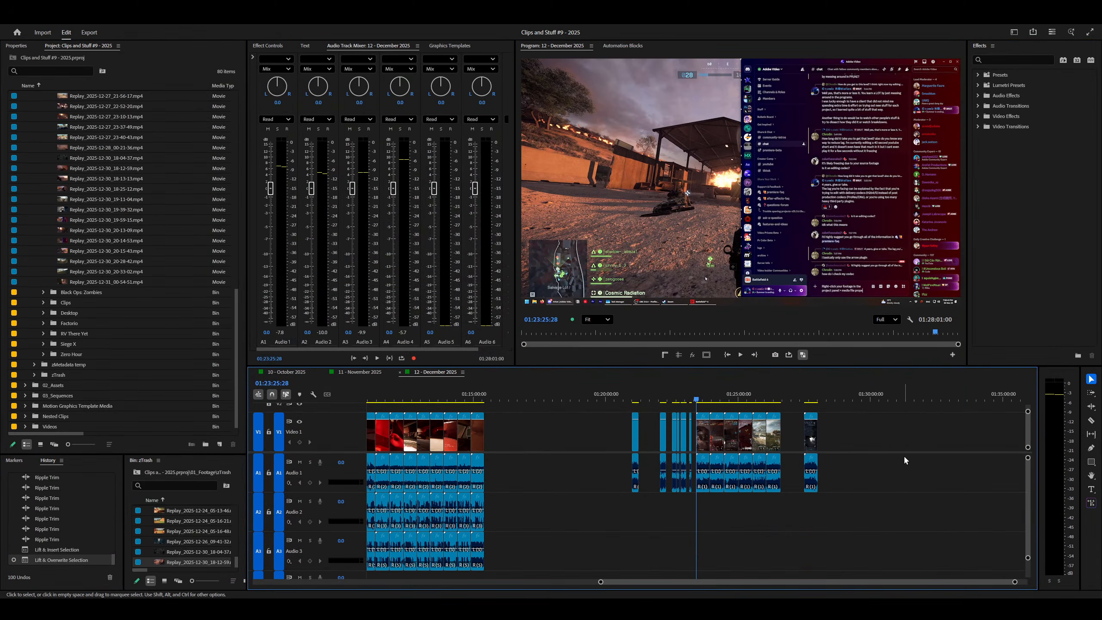
key(grave)
key(grave)
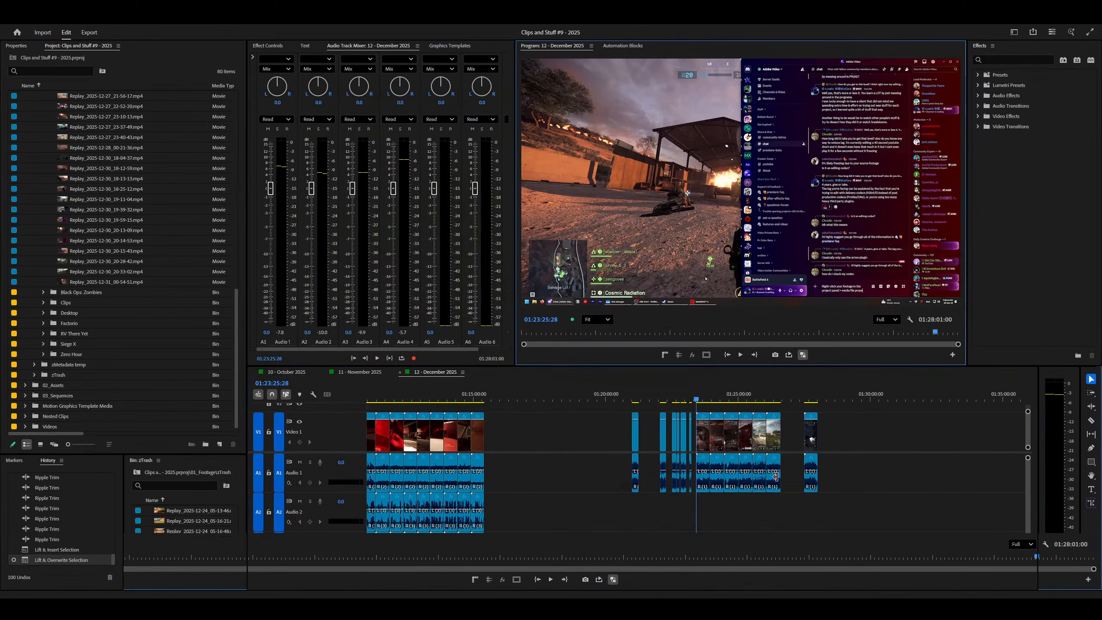
Step: Move the playhead to 01:24:40:27 and select clips in the consecutive run of replays starting at about 01:23:25
key(d)
key(equal)
drag(703, 393, 963, 389)
scroll(963, 417, down, 1)
key(minus)
scroll(963, 417, down, 5)
scroll(634, 433, up, 1)
drag(729, 414, 444, 436)
scroll(521, 454, up, 4)
Step: Spread the run of replay clips along the timeline with a gap between neighbouring clips, and save the project
drag(549, 446, 880, 443)
shift+click(559, 442)
shift+click(646, 440)
shift+click(740, 438)
shift+click(824, 439)
click(952, 445)
key(minus)
key(minus)
key(minus)
key(minus)
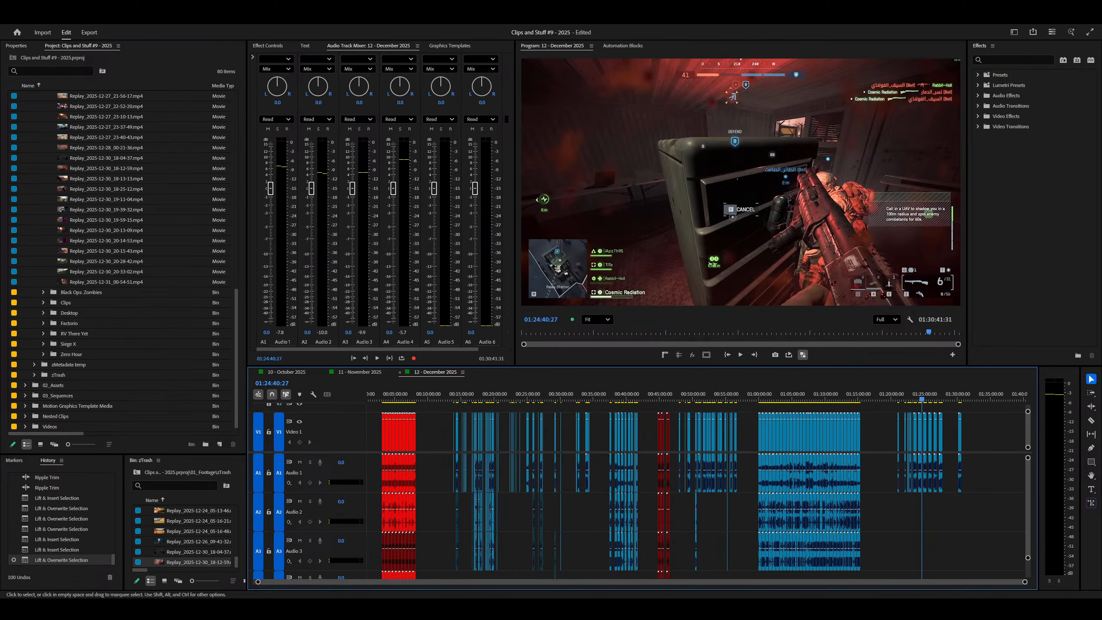
key(ctrl+s)
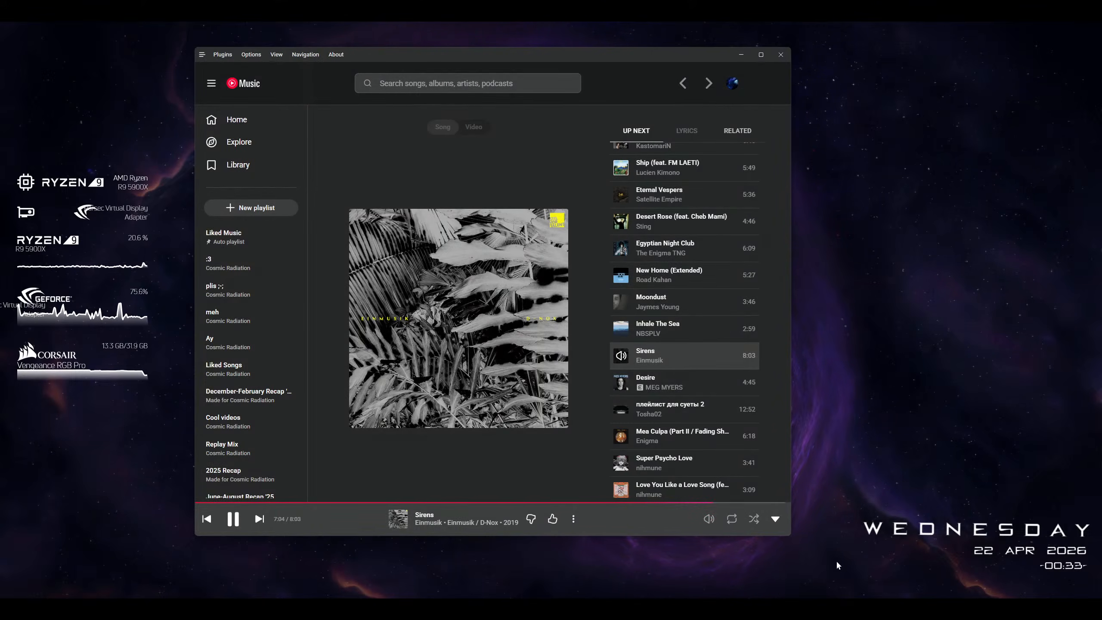
Step: In YouTube Music, move Reach for Me directly after Sirens in the play queue and minimize the player
scroll(694, 417, down, 3)
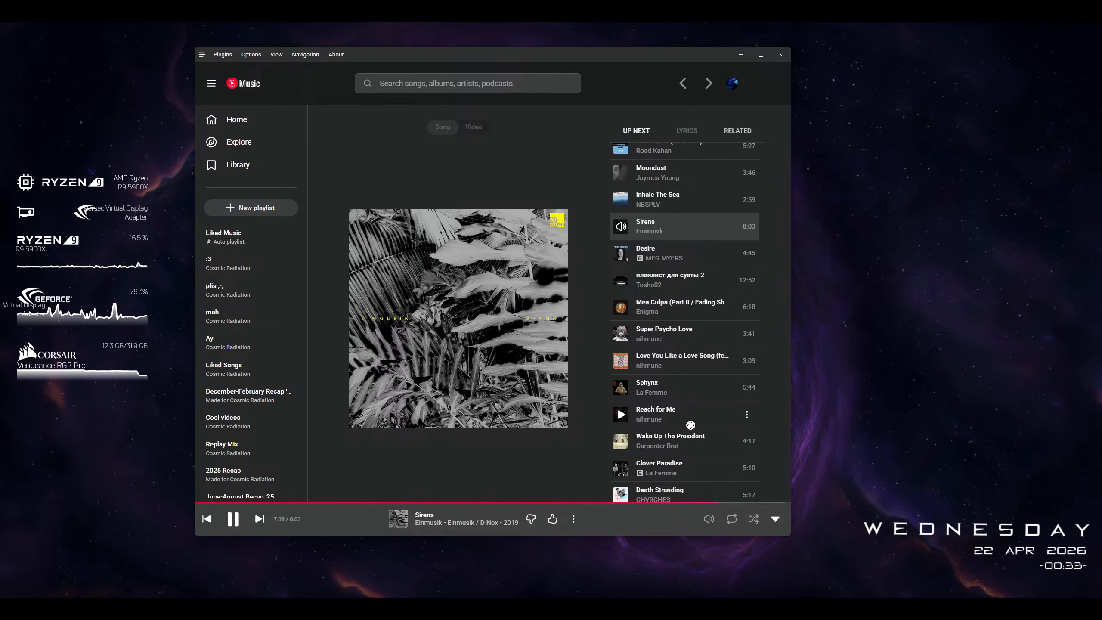
drag(690, 425, 711, 256)
click(741, 55)
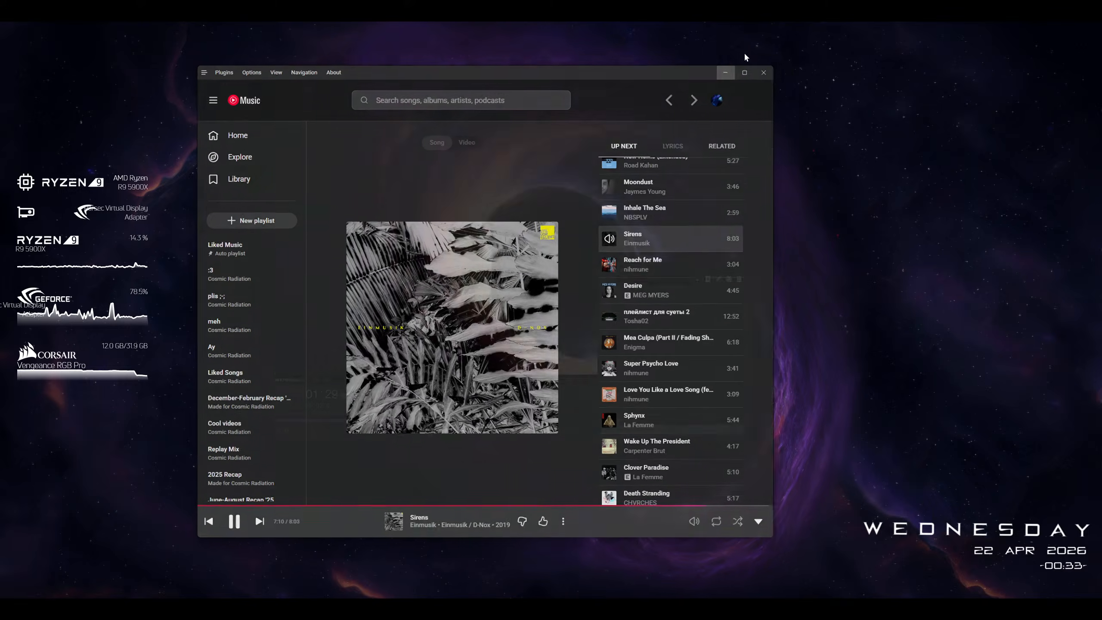